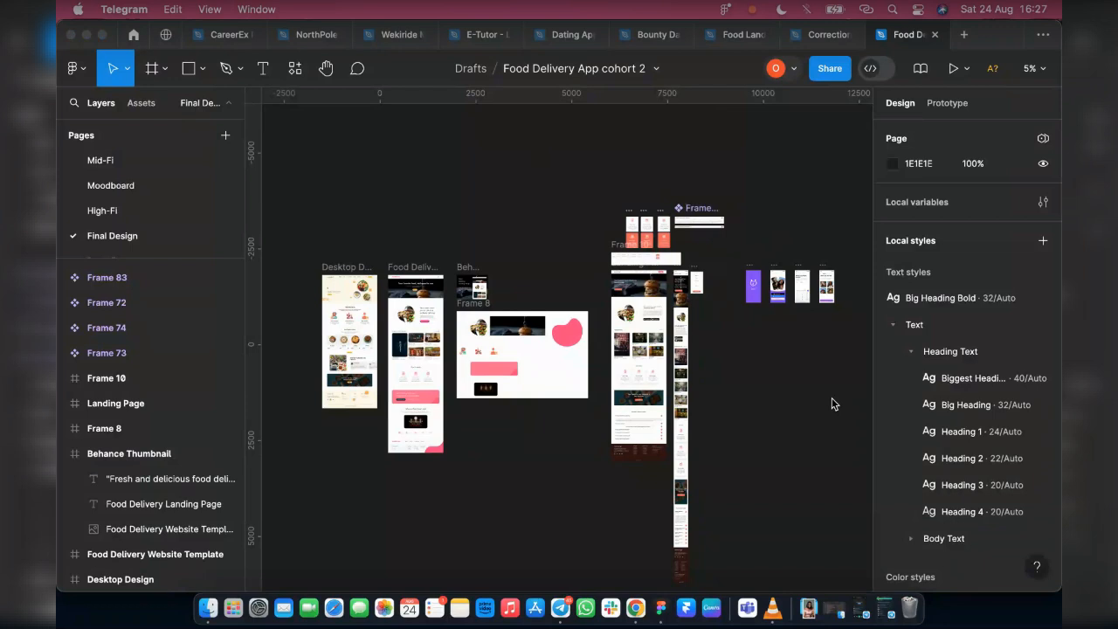
# Move the Behance Thumbnail frame to the empty canvas above the Lovify Splash screen, at about X 8822, Y -2812
pyautogui.click(463, 273)
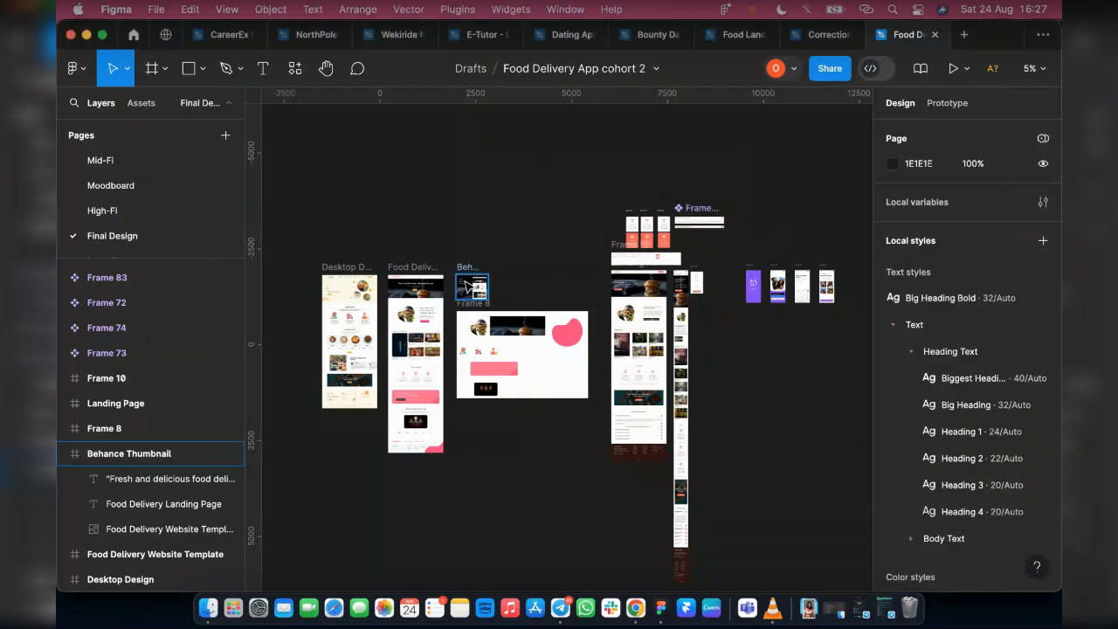
pyautogui.scroll(3, 464, 281)
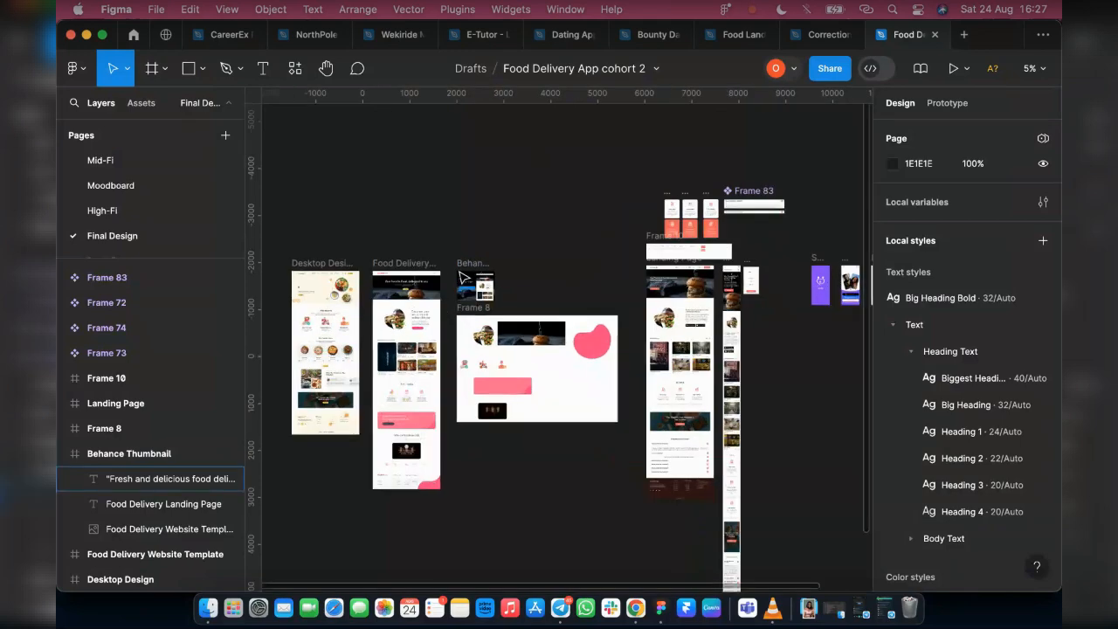
pyautogui.click(463, 262)
pyautogui.moveTo(467, 288); pyautogui.dragTo(830, 246)
pyautogui.hscroll(5, 829, 245)
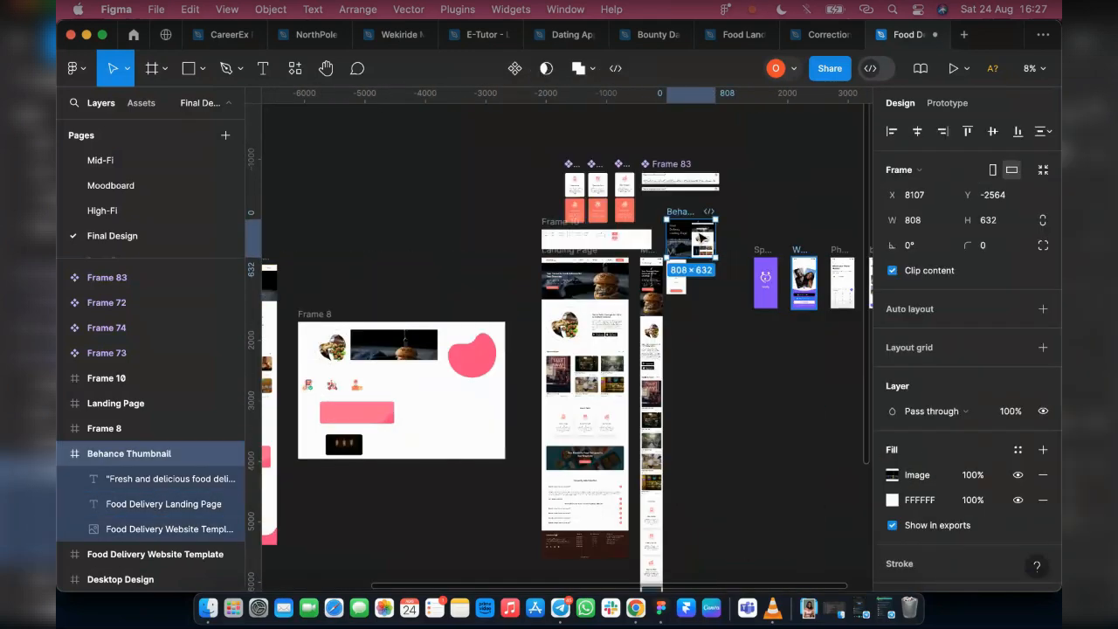
pyautogui.scroll(5, 695, 230)
pyautogui.moveTo(690, 230); pyautogui.dragTo(774, 195)
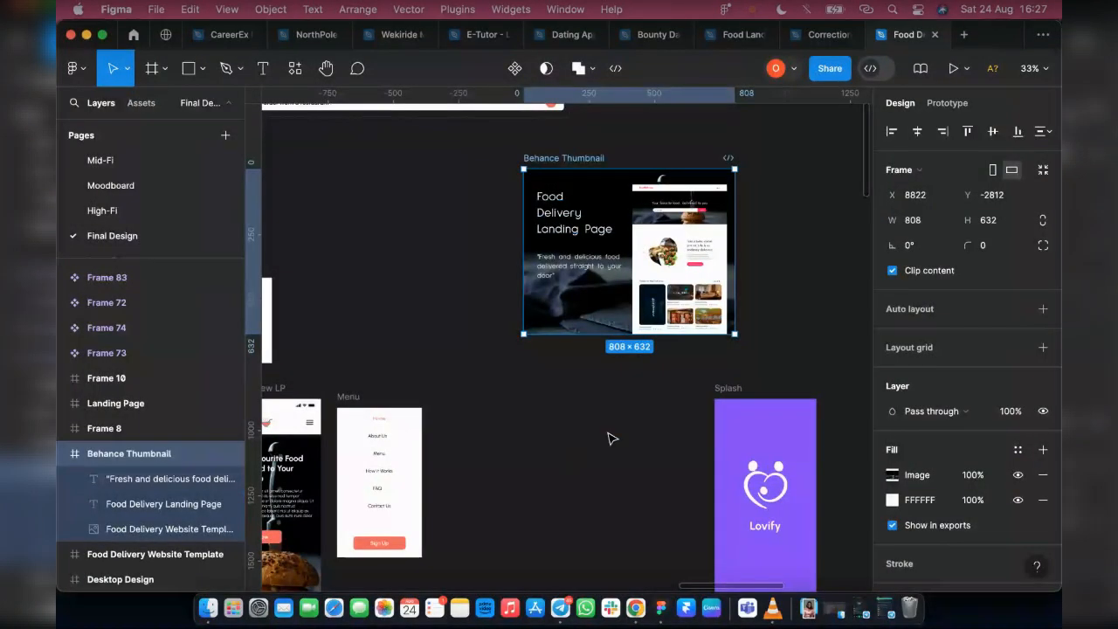
# Move the best self, Welcome and Splash frames closer to Phone Number, spacing the four Lovify screens 60 apart in one row
pyautogui.scroll(-3, 559, 463)
pyautogui.hscroll(5, 521, 446)
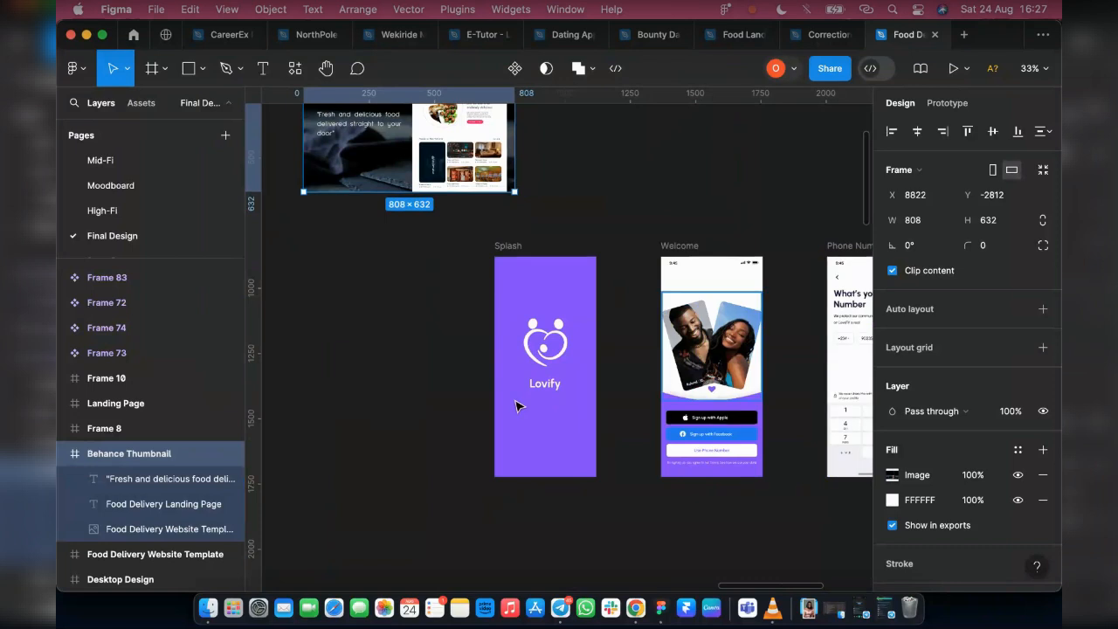
pyautogui.hscroll(5, 620, 349)
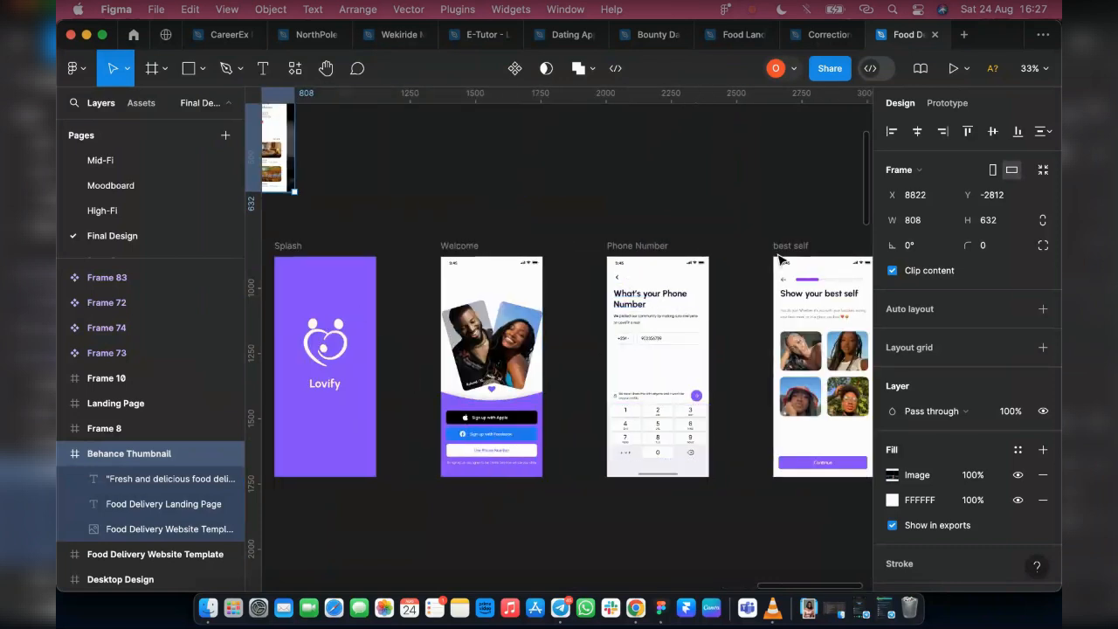
pyautogui.moveTo(840, 295); pyautogui.dragTo(787, 294)
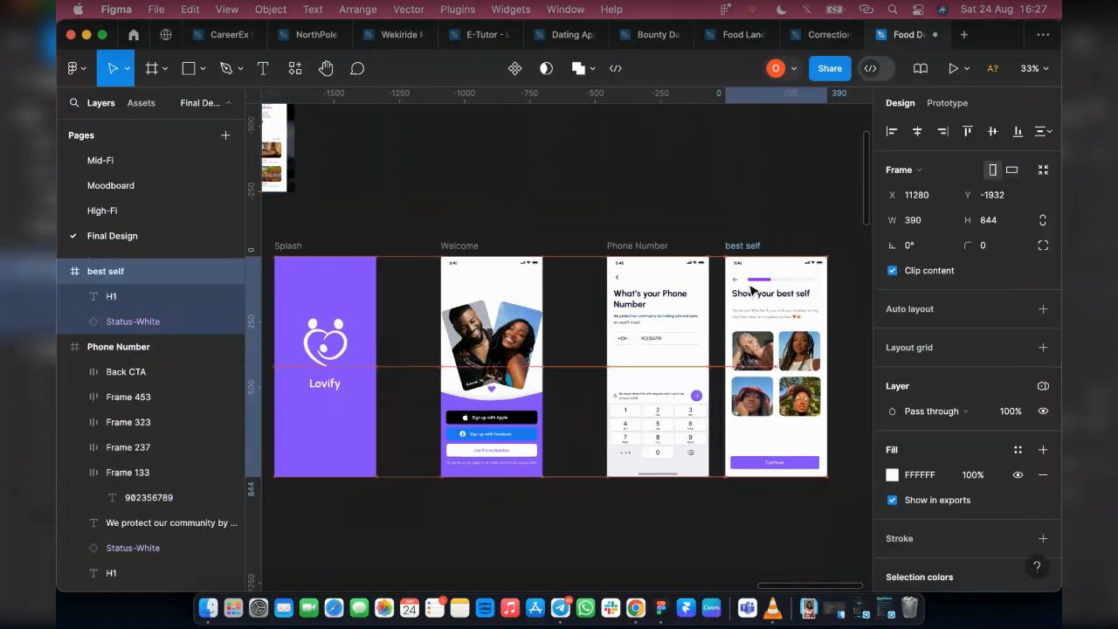
pyautogui.click(476, 290)
pyautogui.moveTo(475, 289); pyautogui.dragTo(508, 288)
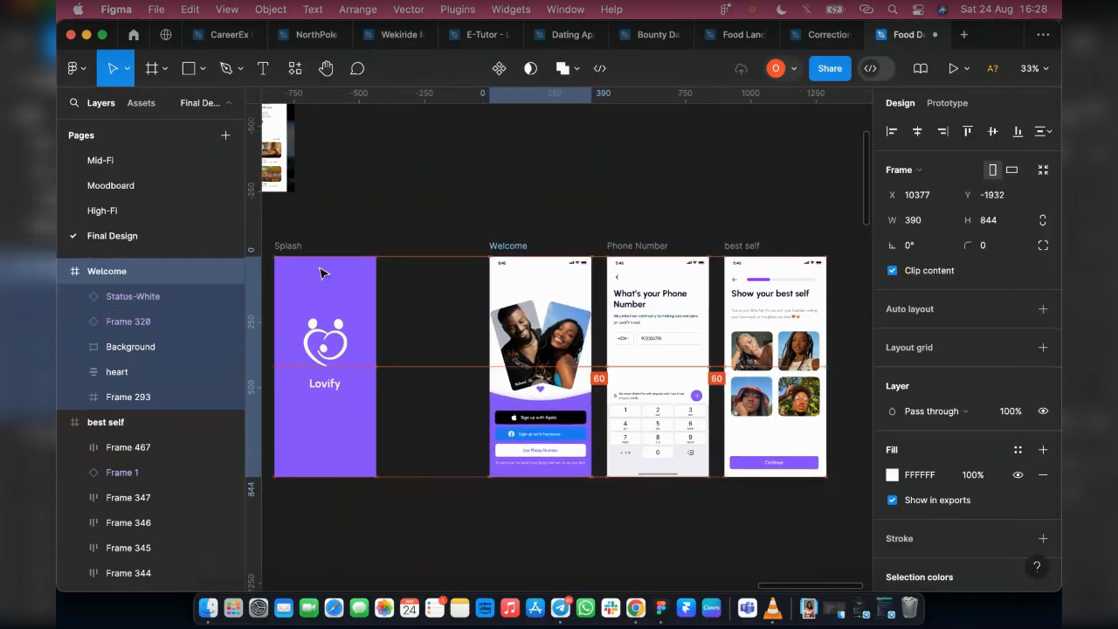
pyautogui.moveTo(298, 285); pyautogui.dragTo(401, 243)
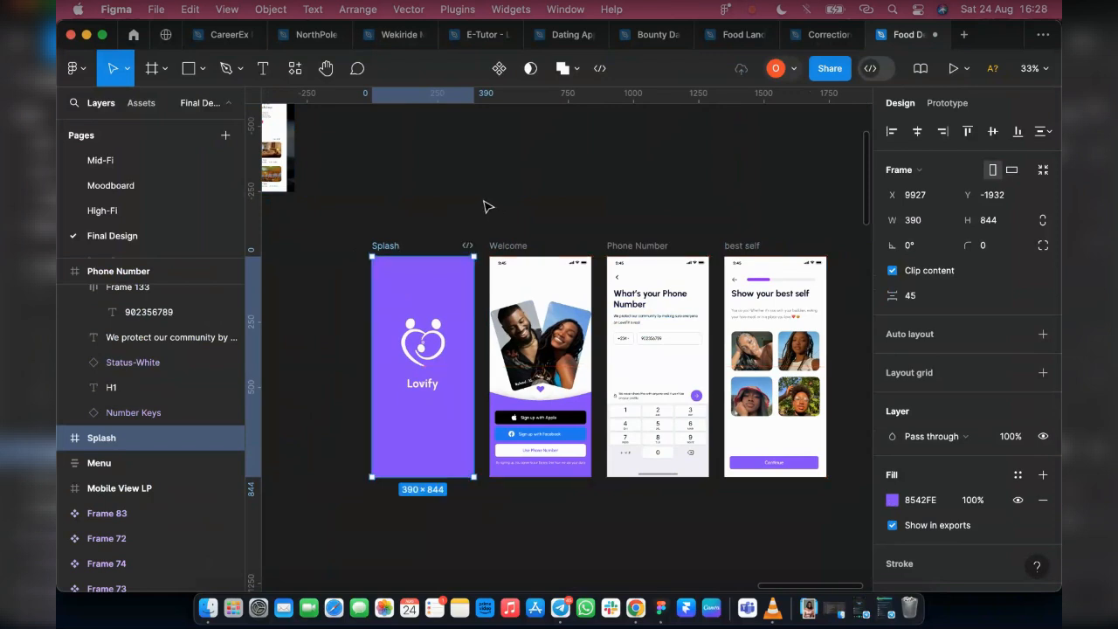
pyautogui.click(274, 463)
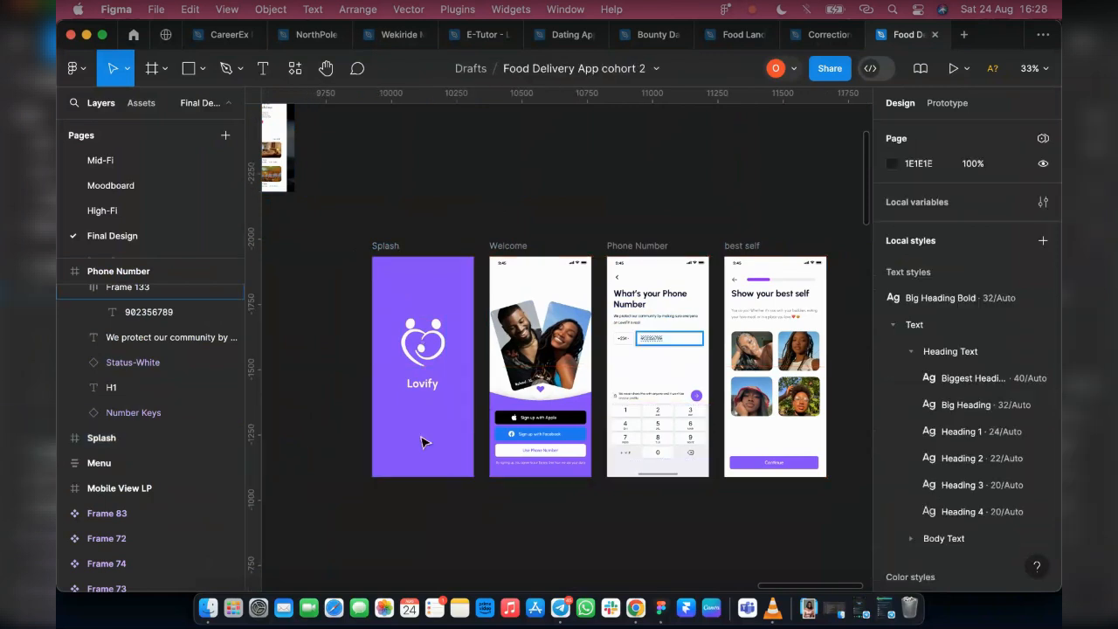
# Go to the Figma Community and search for "Presently"
pyautogui.click(133, 40)
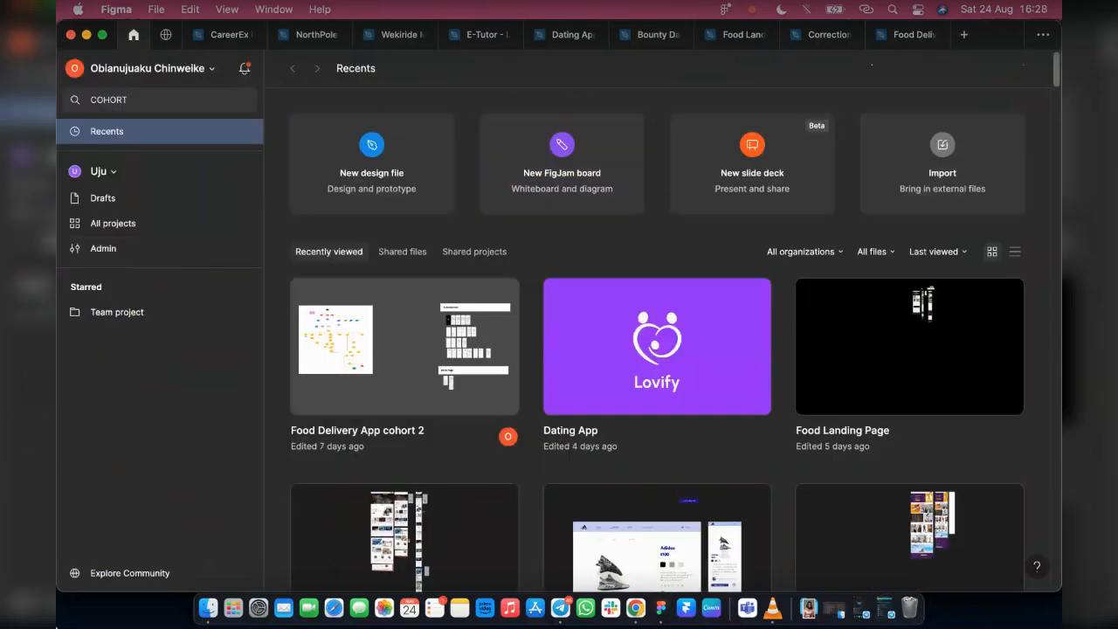
pyautogui.click(140, 573)
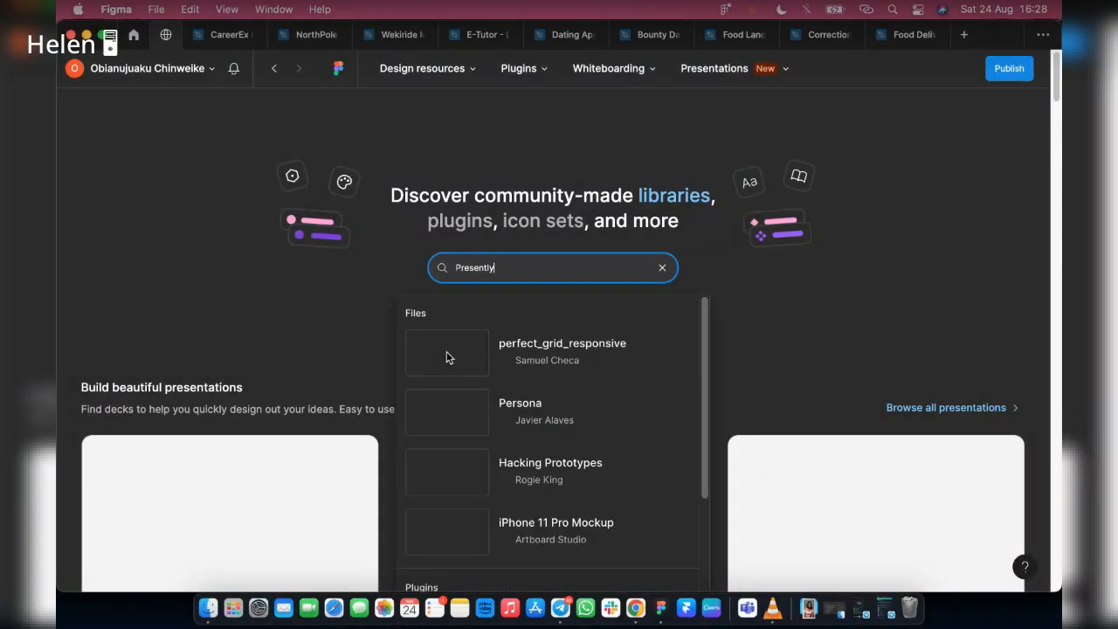
pyautogui.press('Return')
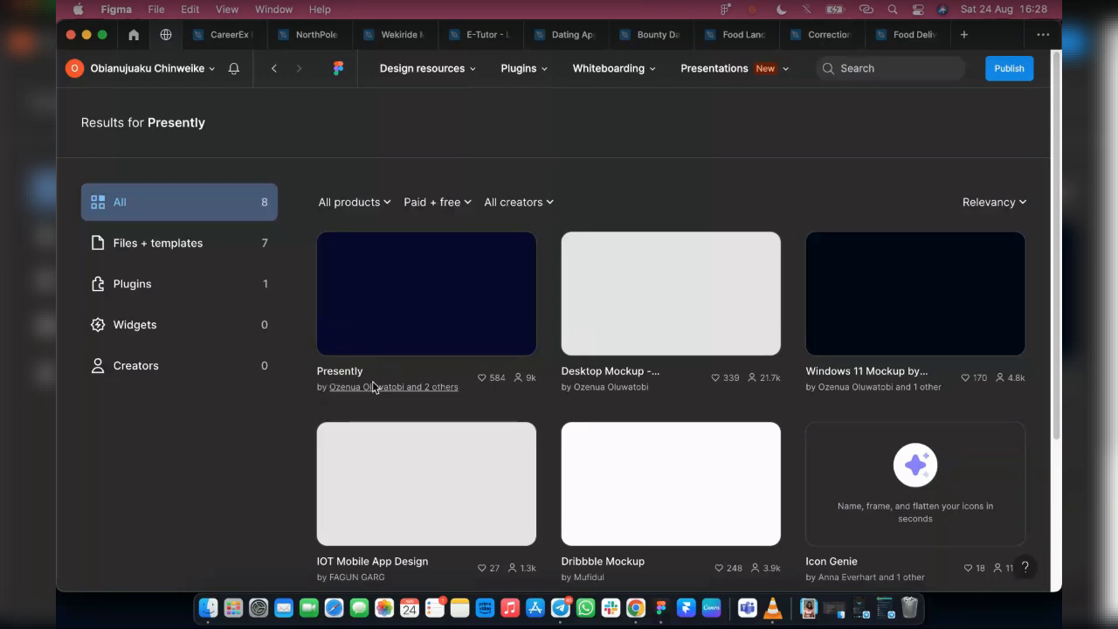
# Open the Presently mobile mockup design file from the search results as a new file in the Dummy team's drafts
pyautogui.moveTo(360, 395)
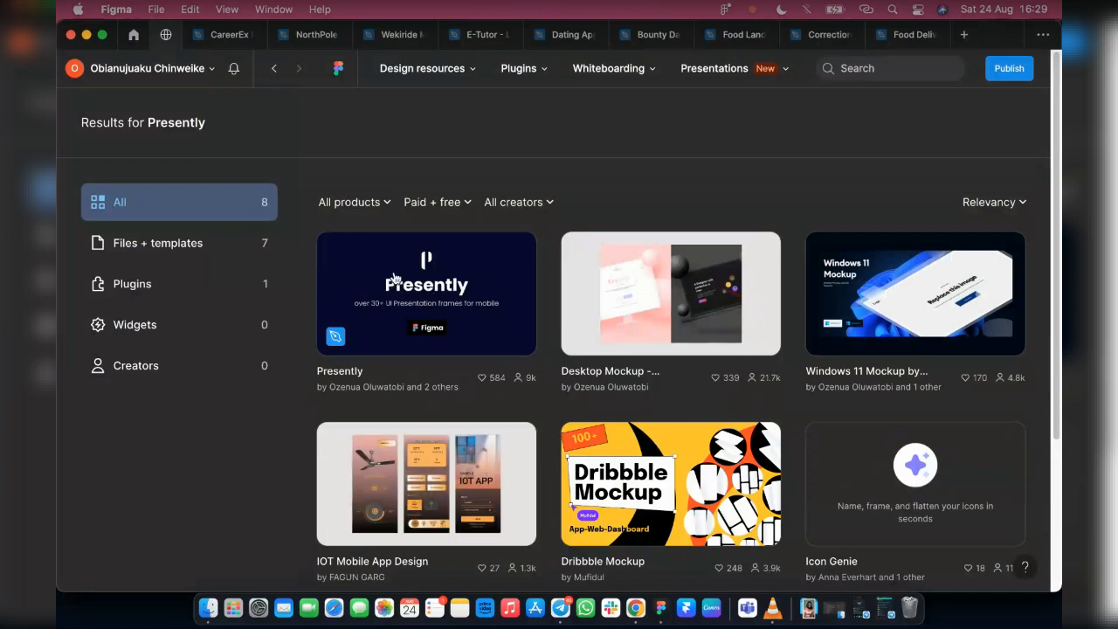
pyautogui.click(431, 304)
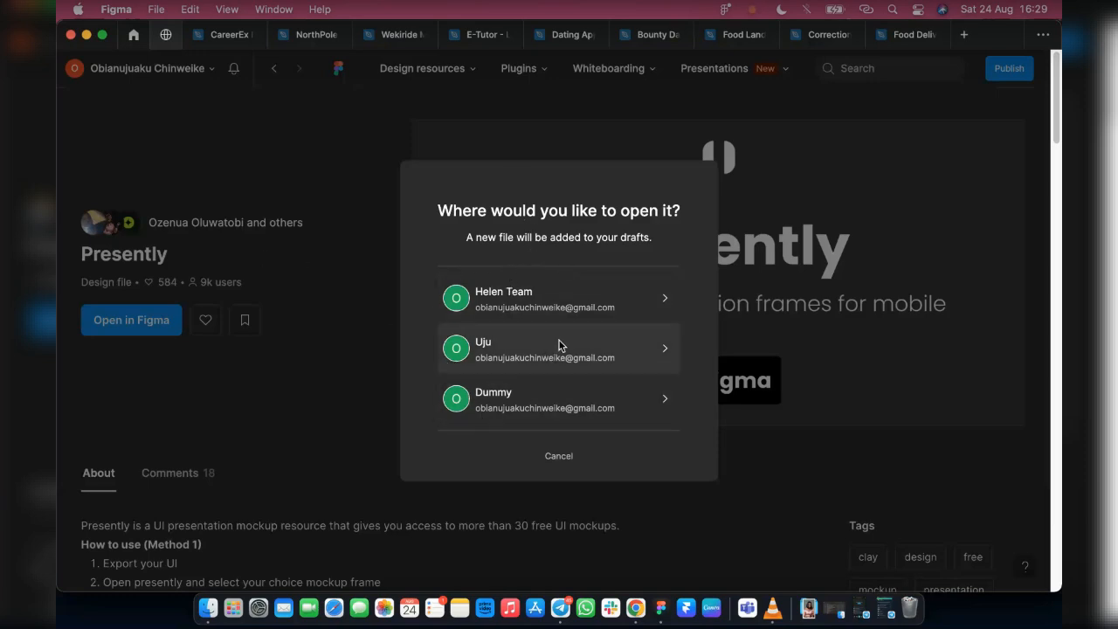
pyautogui.click(561, 402)
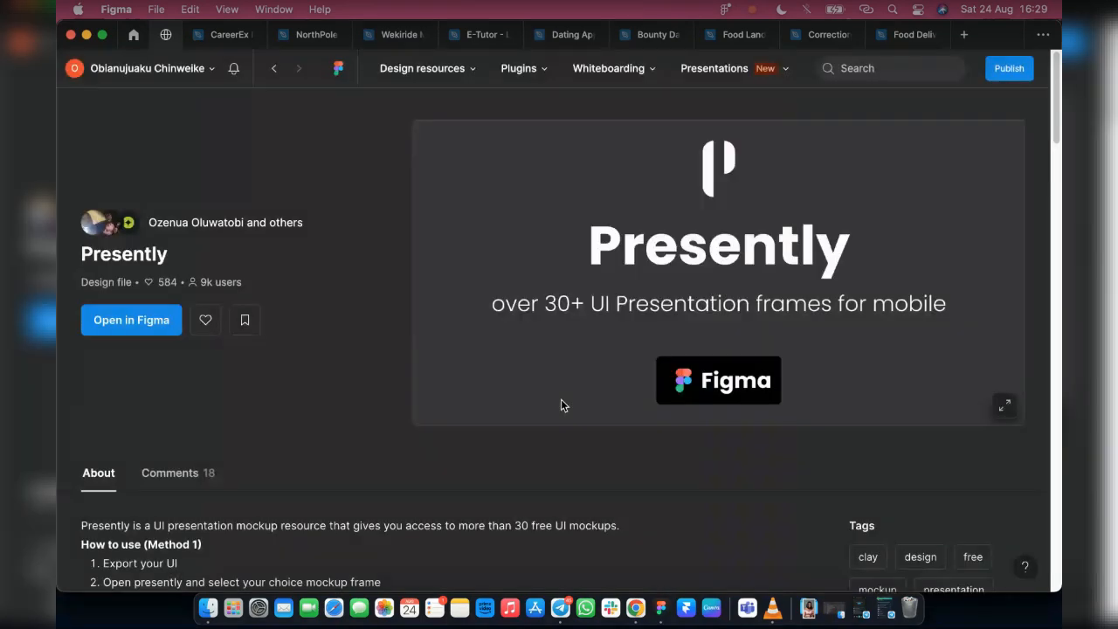
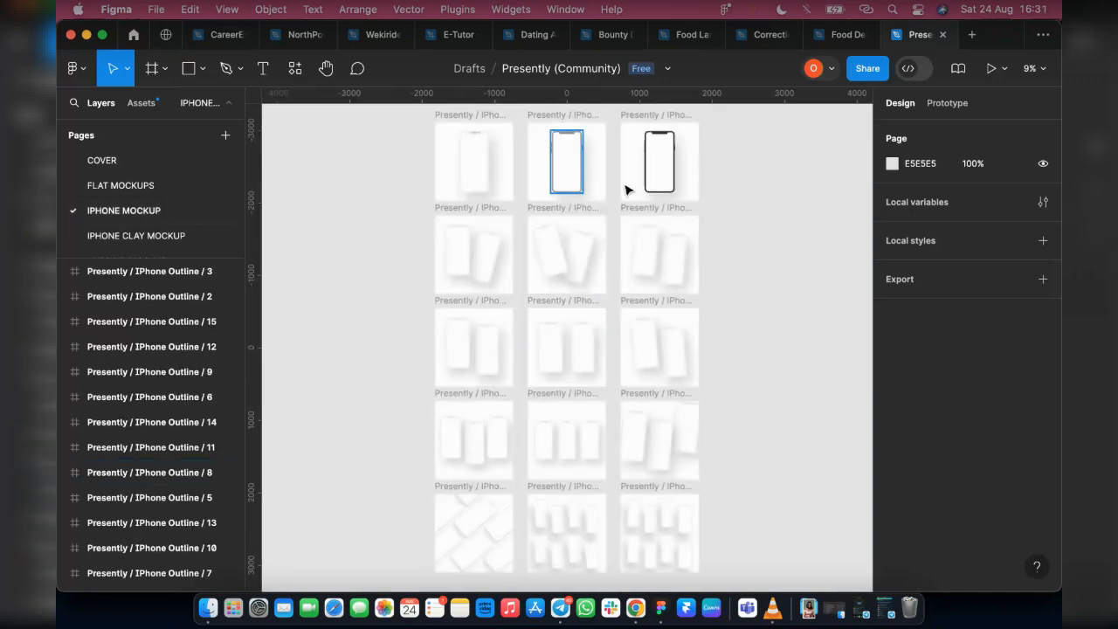
# Examine the two-phone layouts on the IPHONE MOCKUP page, including Presently / IPhone Outline 7, 8 and 5
pyautogui.scroll(5, 486, 367)
pyautogui.scroll(3, 476, 372)
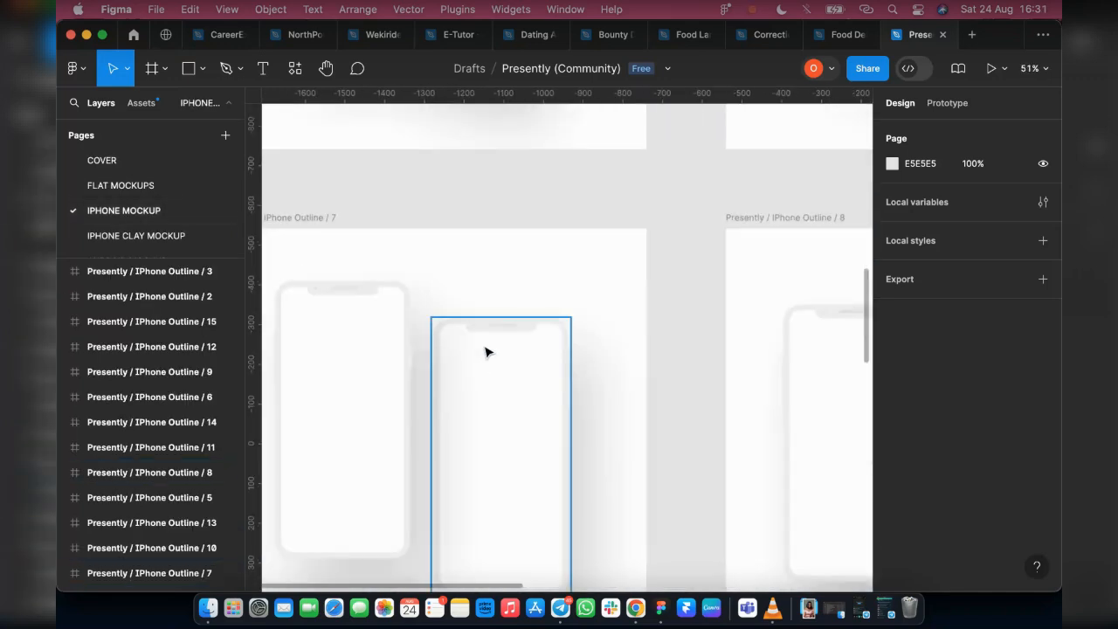
pyautogui.hscroll(4, 609, 389)
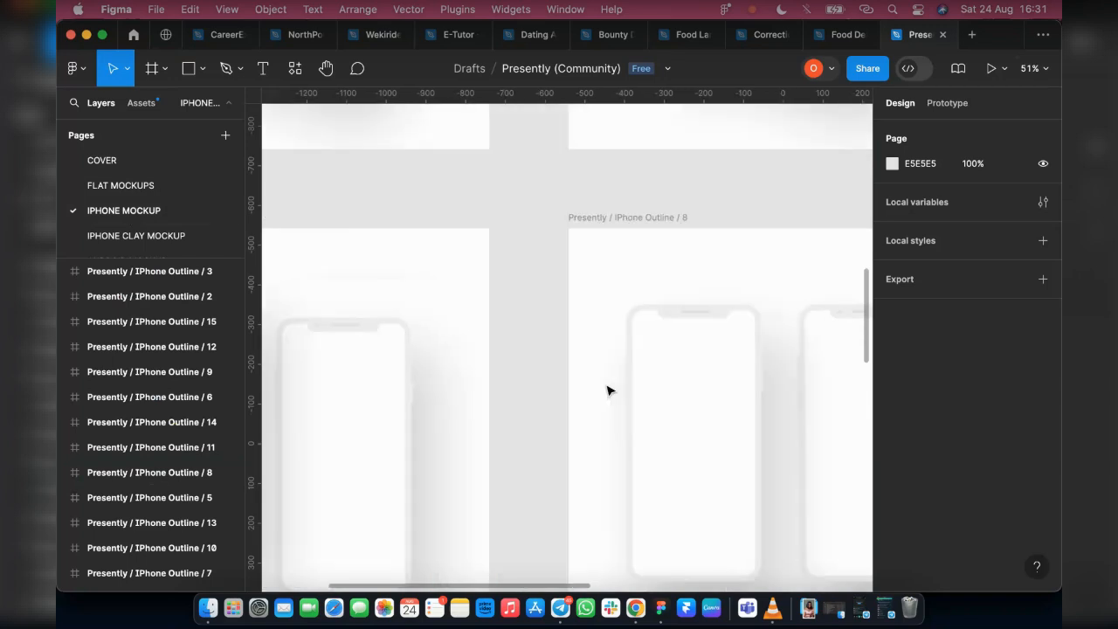
pyautogui.hscroll(3, 639, 452)
pyautogui.hscroll(2, 639, 452)
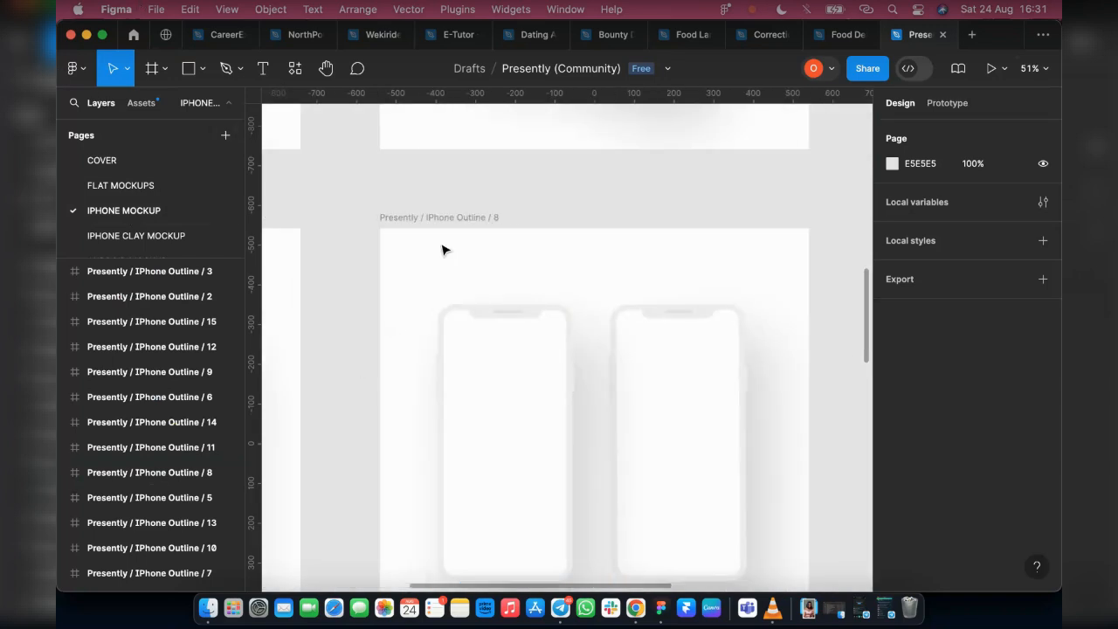
pyautogui.click(388, 229)
pyautogui.scroll(-3, 617, 346)
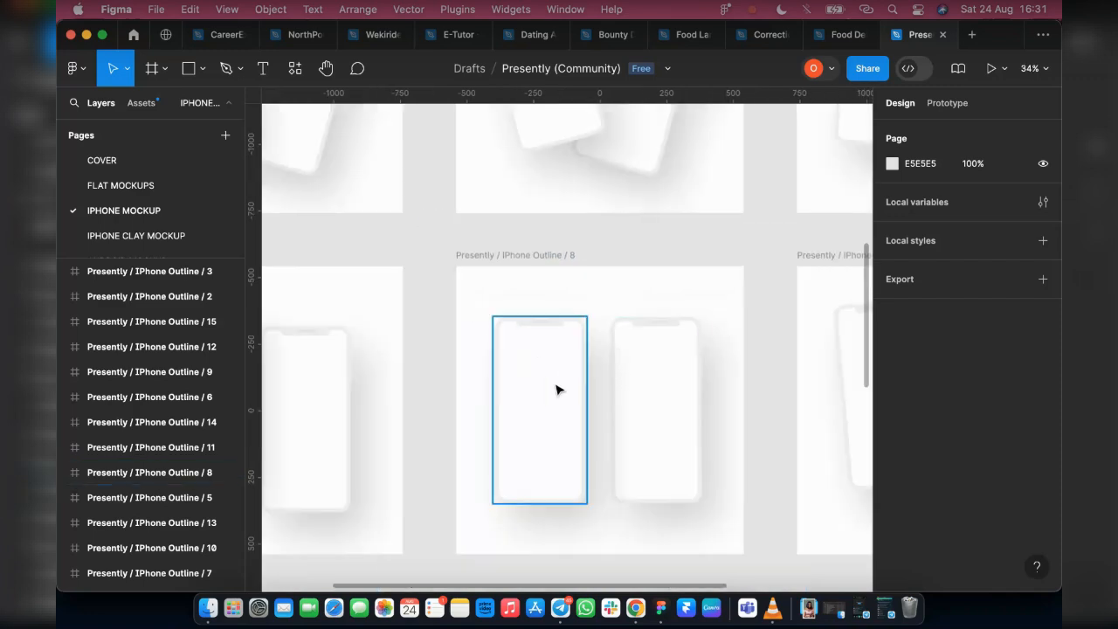
pyautogui.scroll(2, 559, 389)
pyautogui.scroll(5, 524, 349)
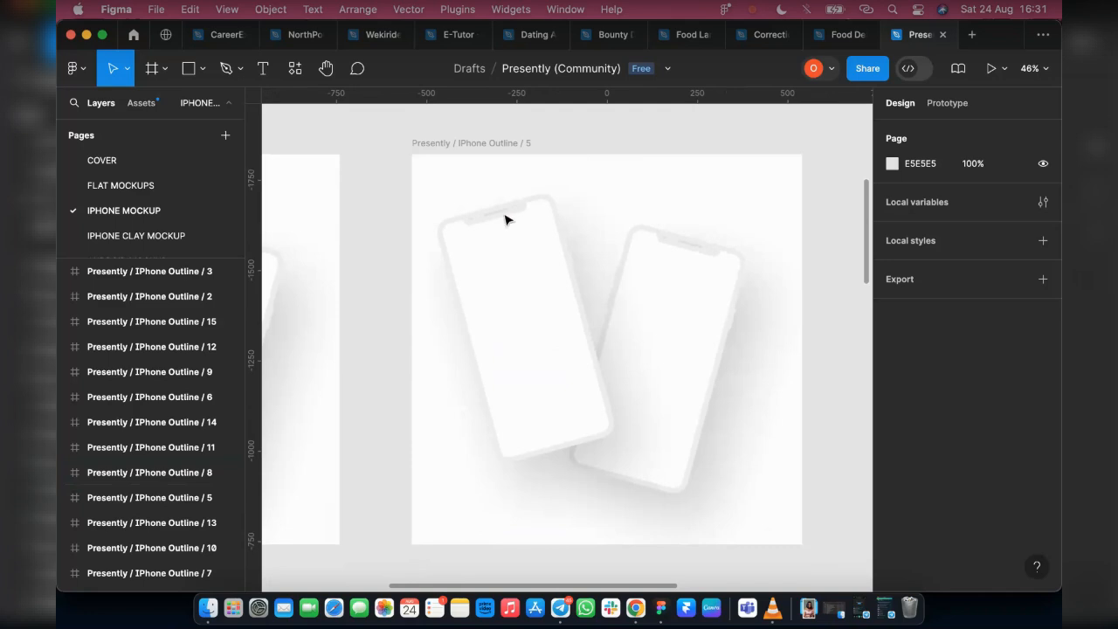
pyautogui.scroll(-6, 524, 231)
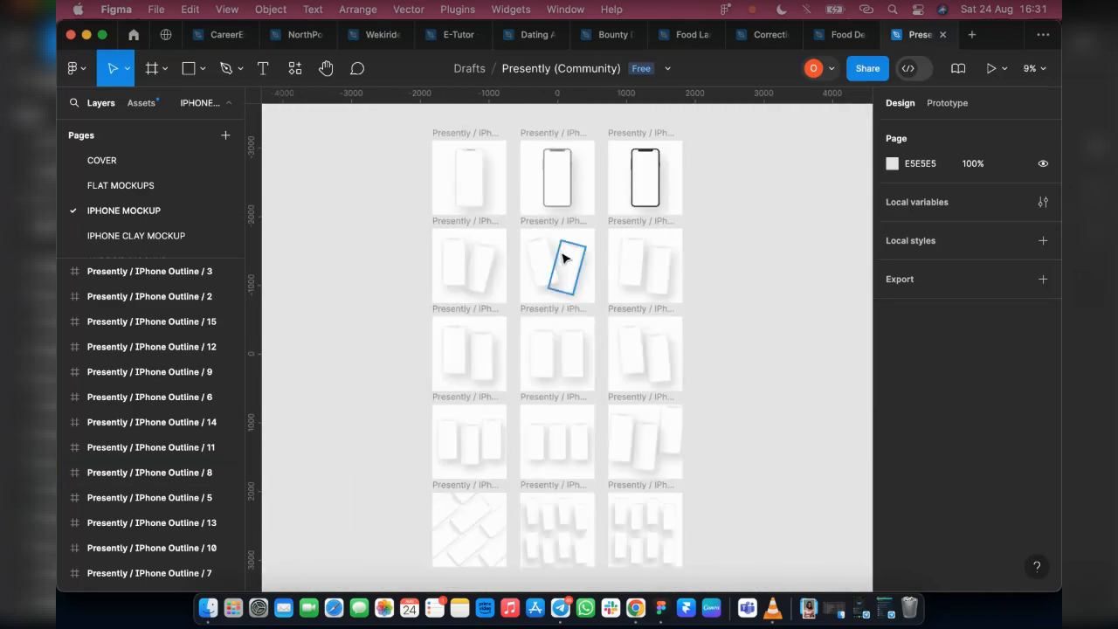
# Review the full set of iPhone outline mockups, from the multi-phone grids to the single phones, with the interface hidden
pyautogui.press('super+backslash')
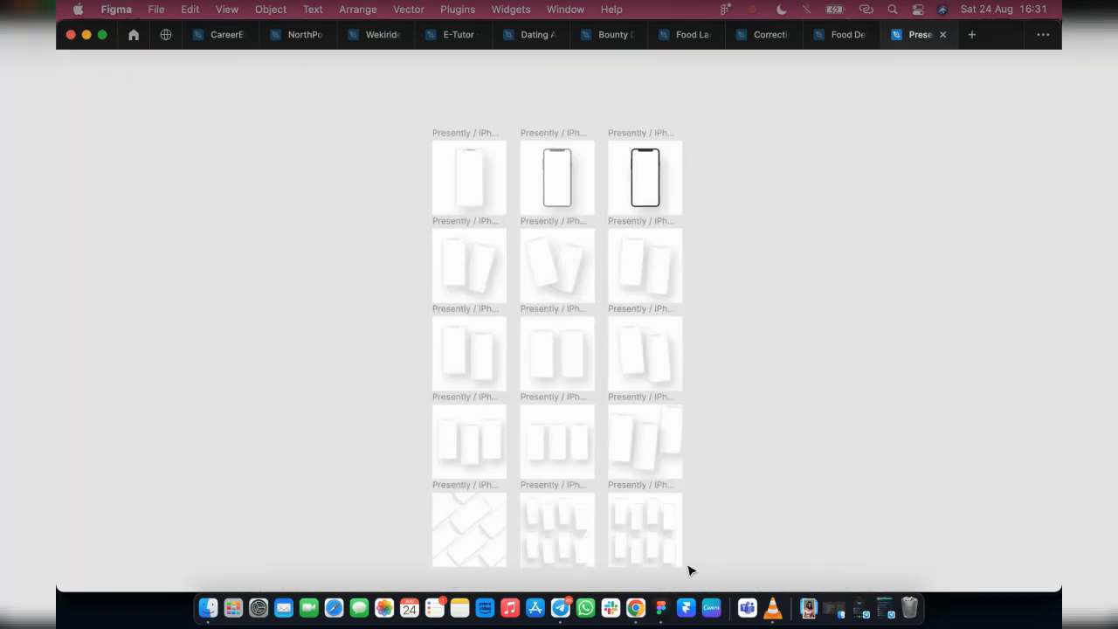
pyautogui.scroll(4, 688, 570)
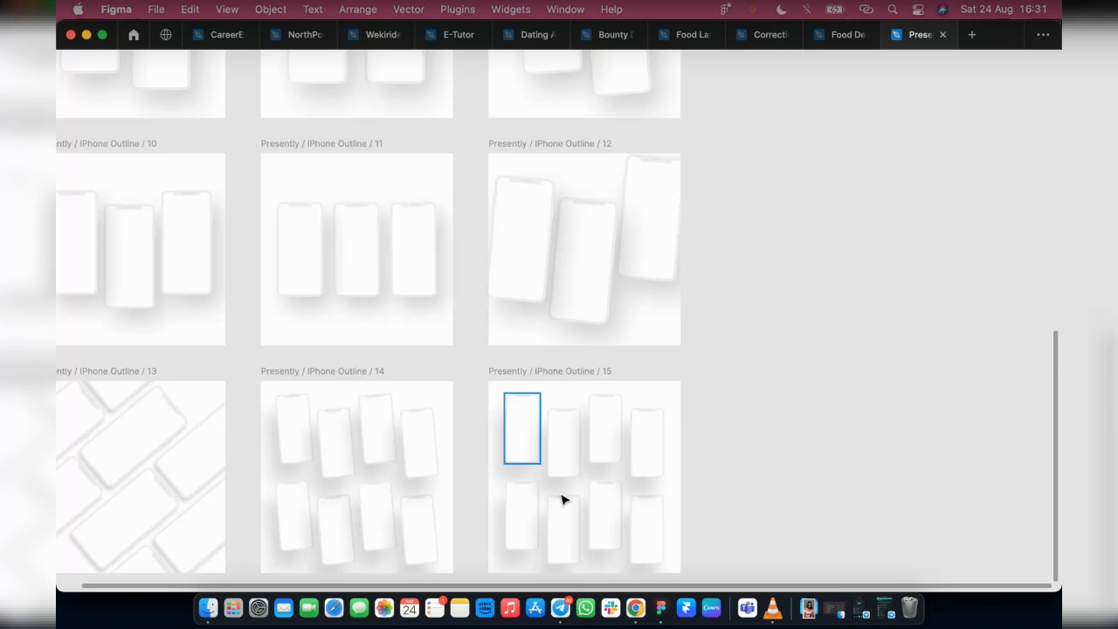
pyautogui.hscroll(-3, 432, 464)
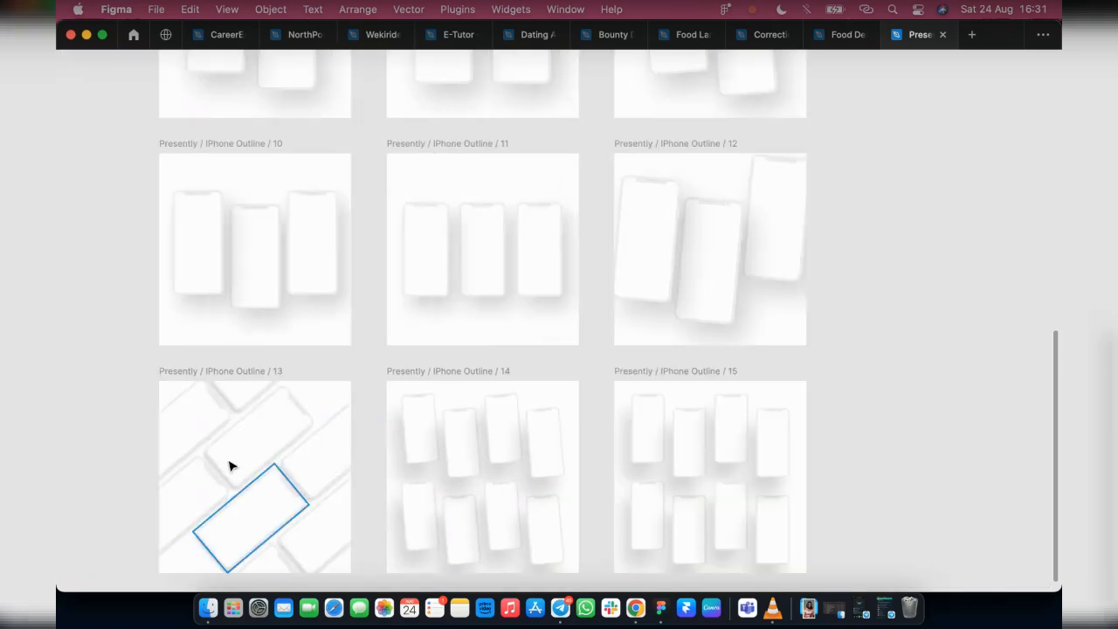
pyautogui.scroll(3, 659, 357)
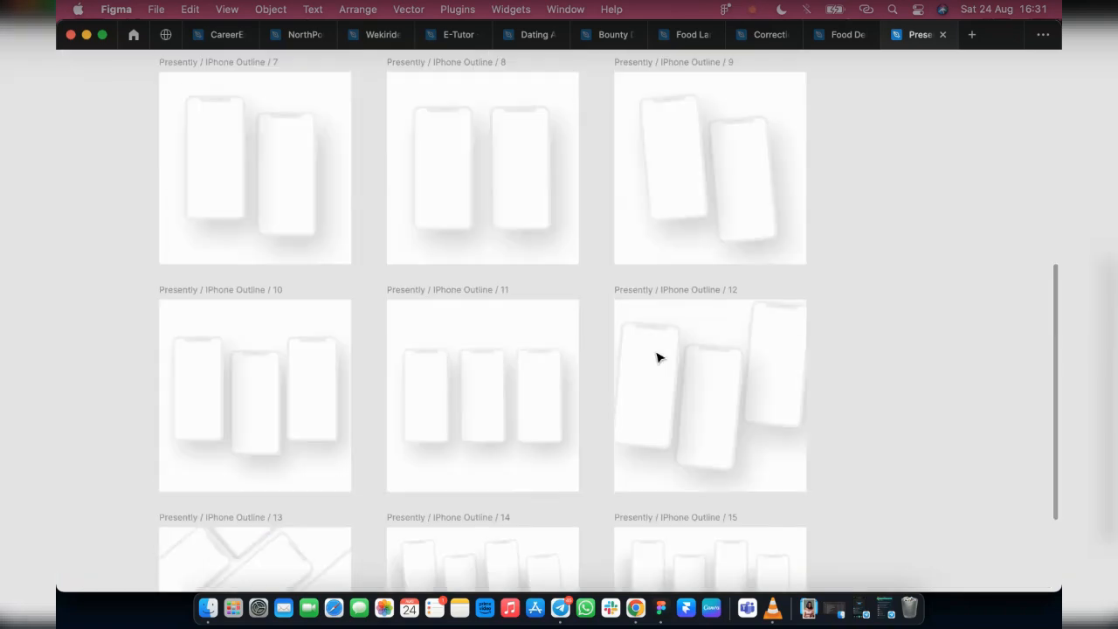
pyautogui.scroll(2, 376, 260)
pyautogui.scroll(5, 512, 281)
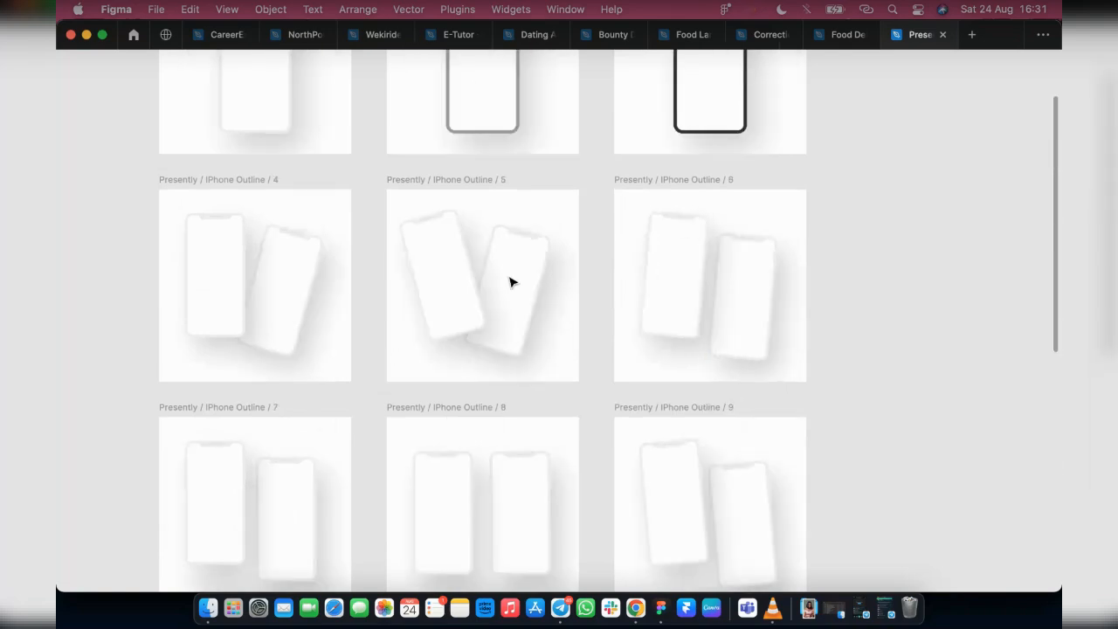
pyautogui.scroll(2, 646, 141)
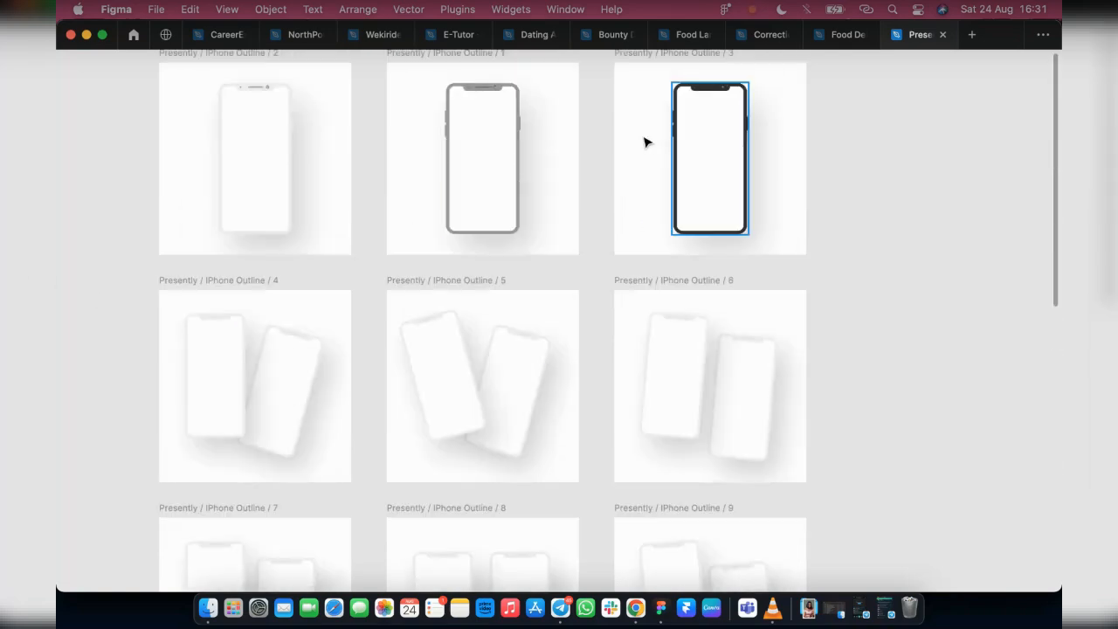
pyautogui.scroll(3, 649, 260)
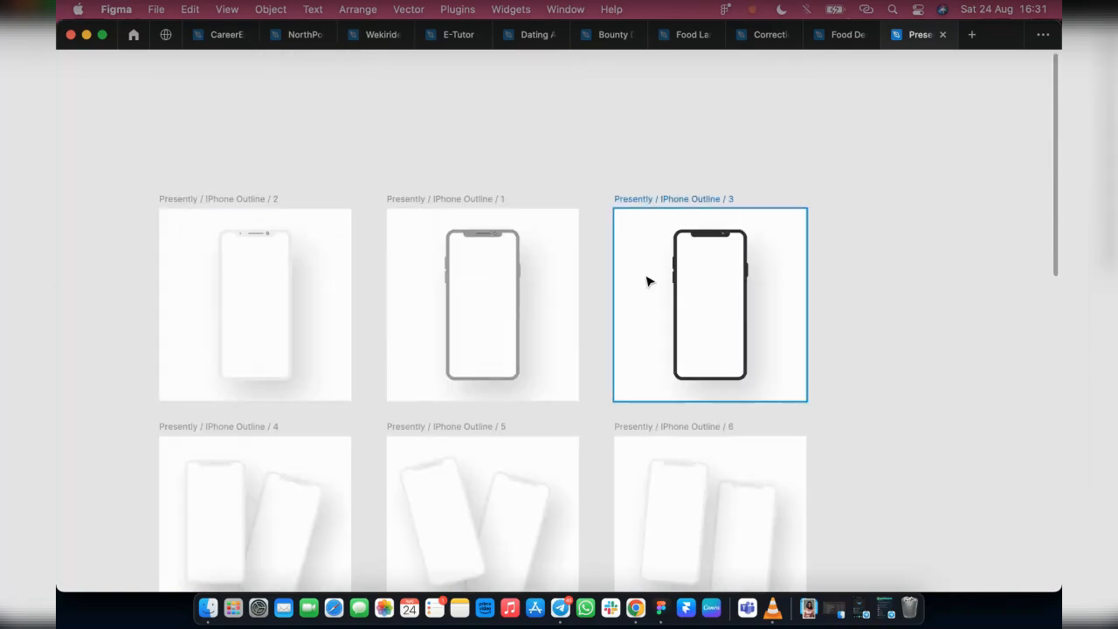
pyautogui.press('super+backslash')
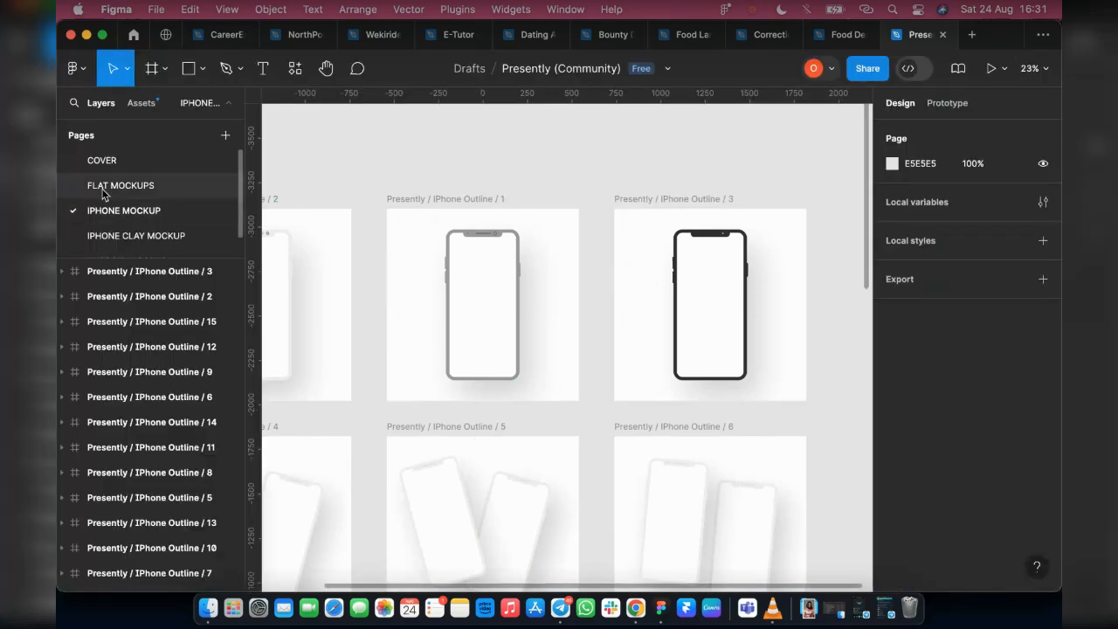
# Open the FLAT MOCKUPS page and examine its 2 Screens, 3 Screens and Multiple Screens layouts with the interface hidden
pyautogui.click(166, 185)
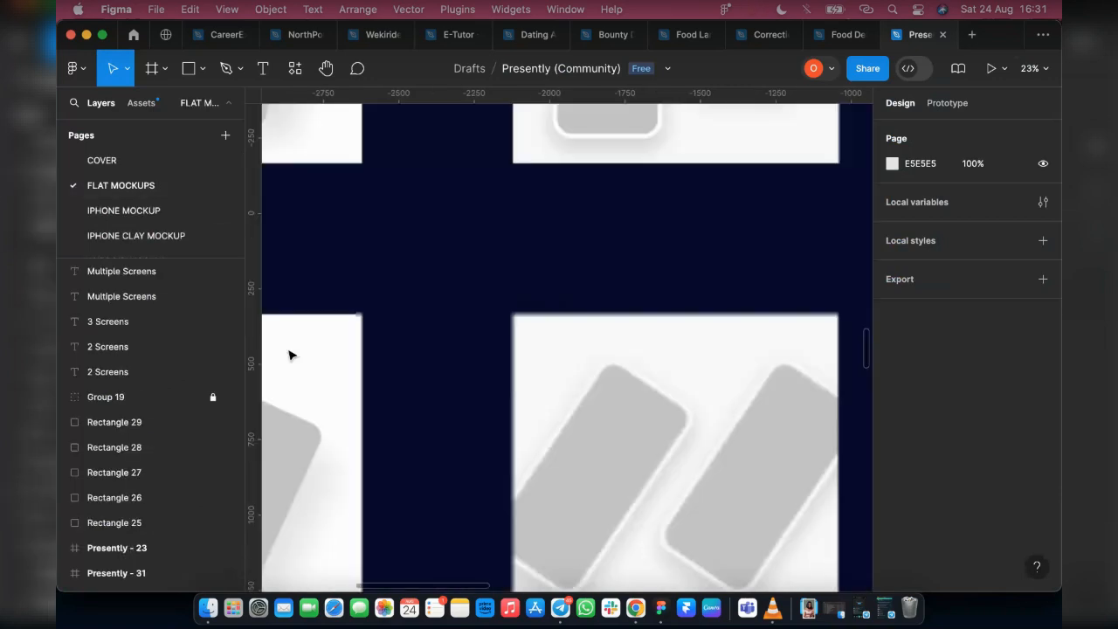
pyautogui.scroll(-5, 654, 302)
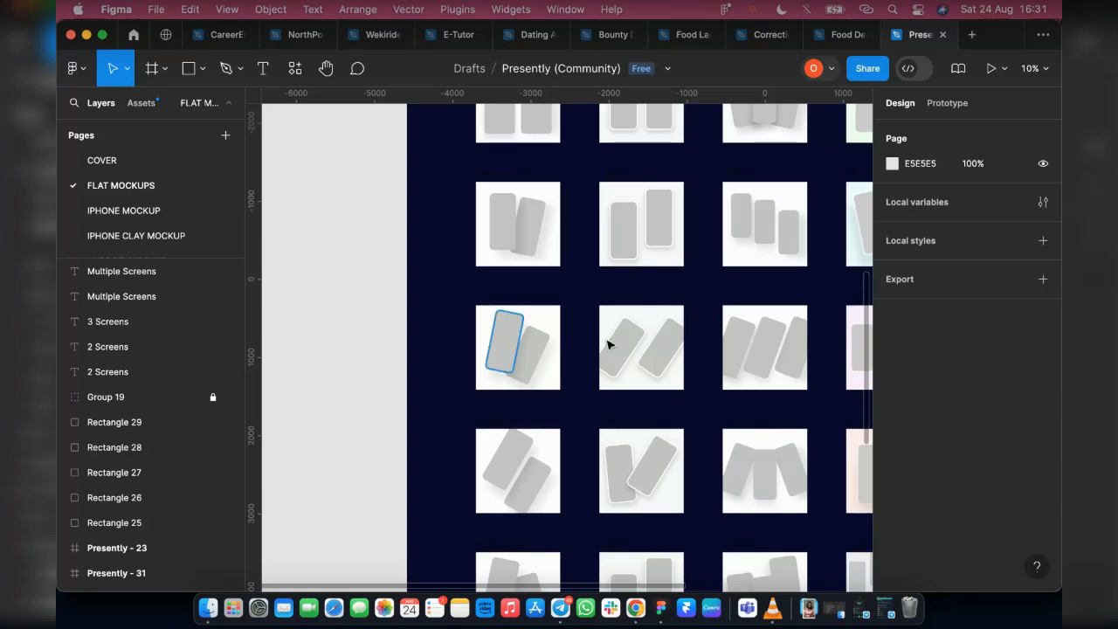
pyautogui.scroll(-5, 537, 369)
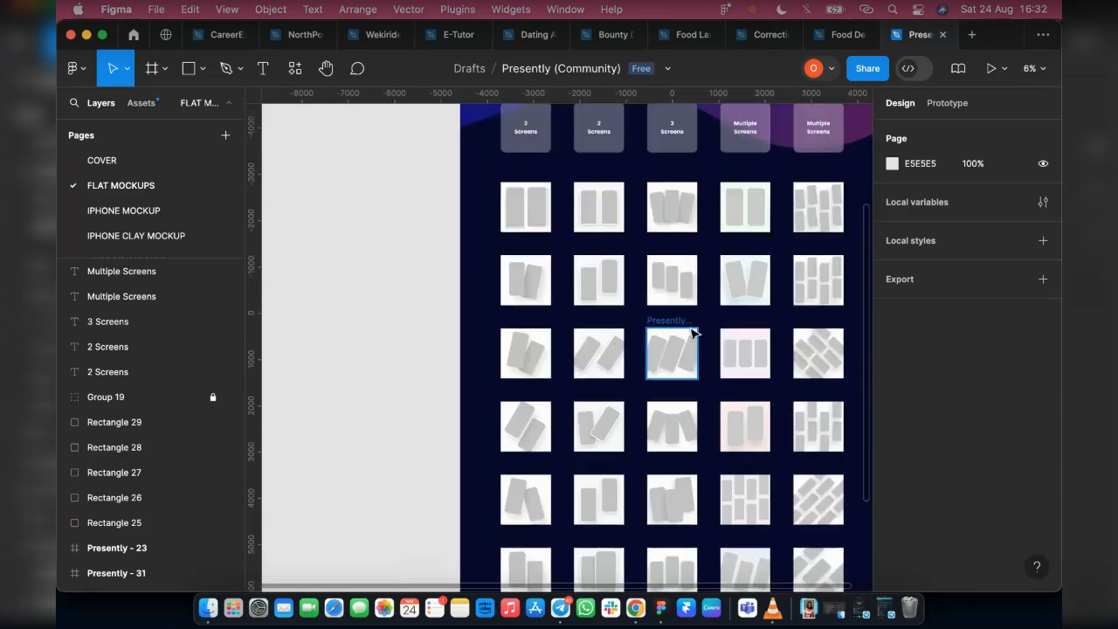
pyautogui.press('super+backslash')
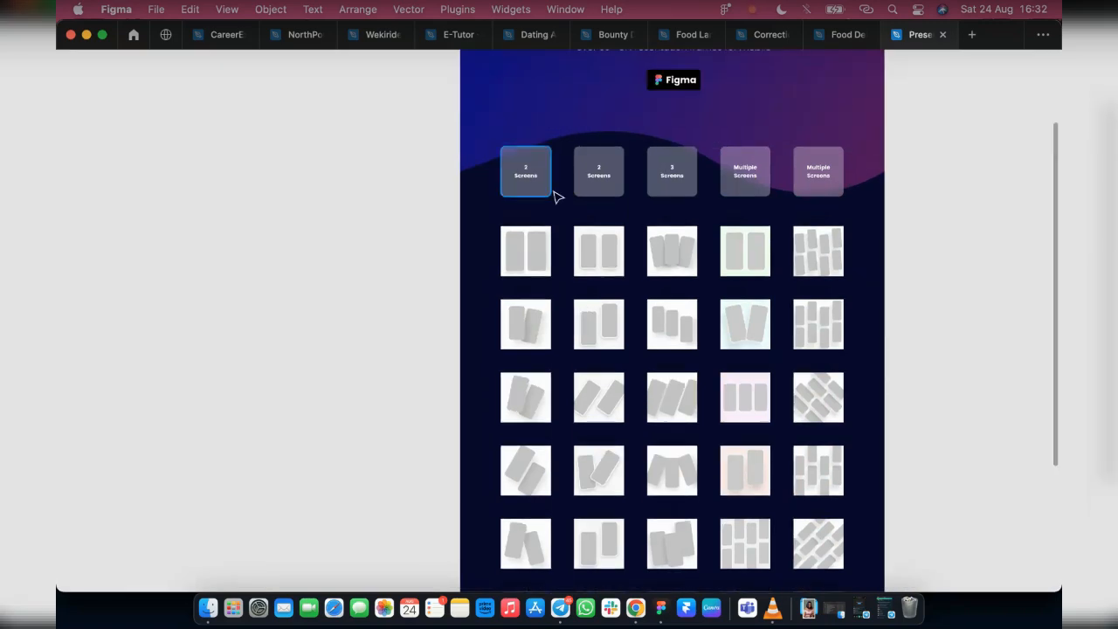
pyautogui.scroll(3, 553, 194)
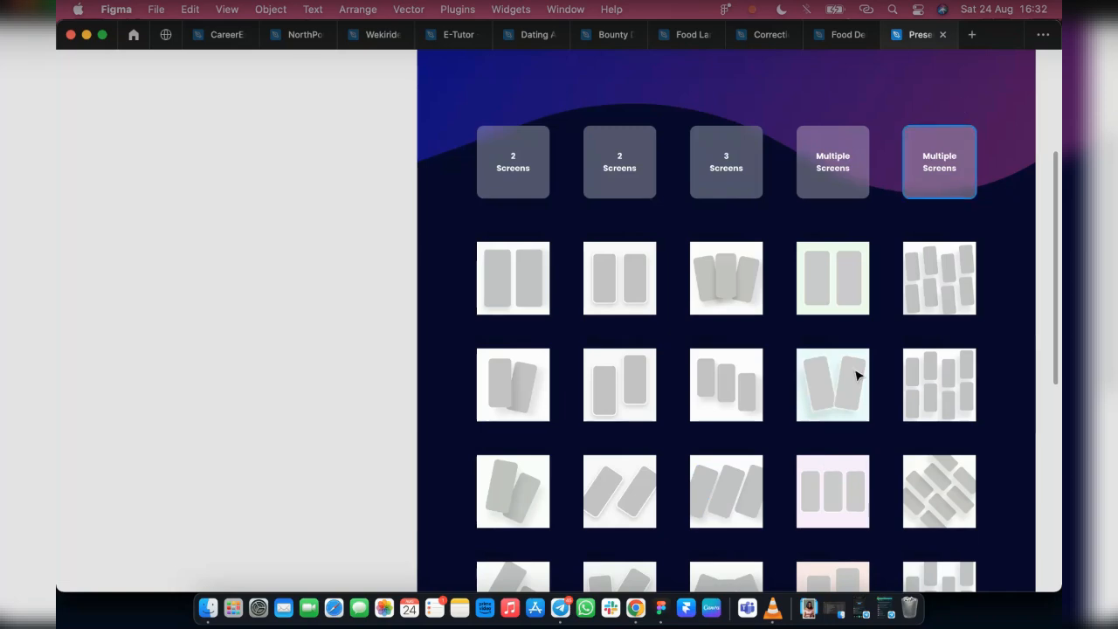
pyautogui.scroll(-5, 860, 384)
pyautogui.scroll(-4, 871, 395)
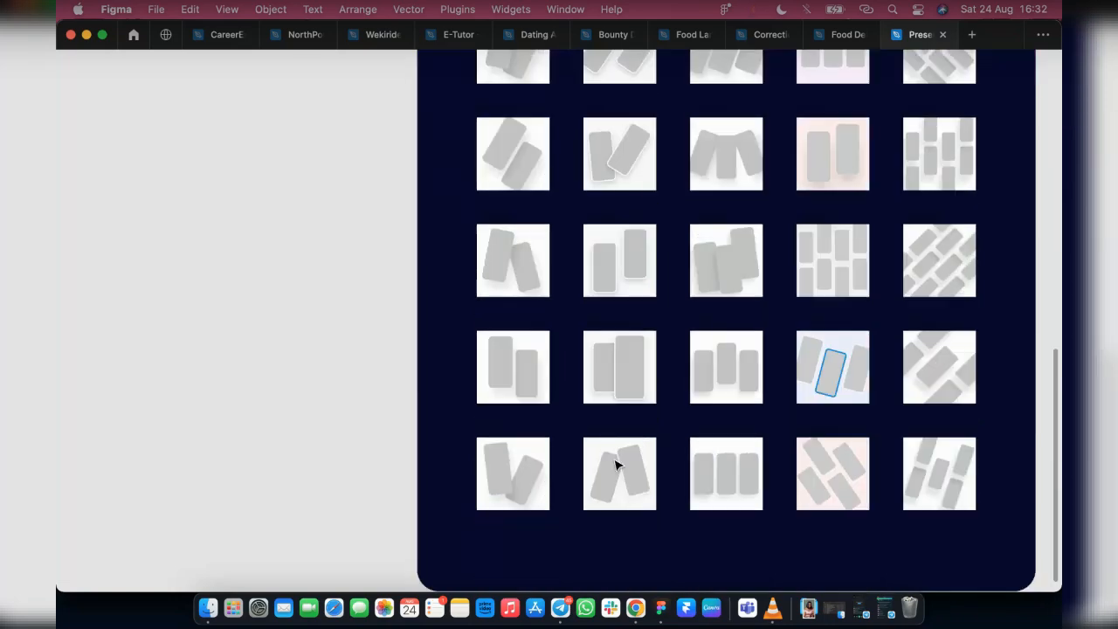
pyautogui.scroll(5, 616, 464)
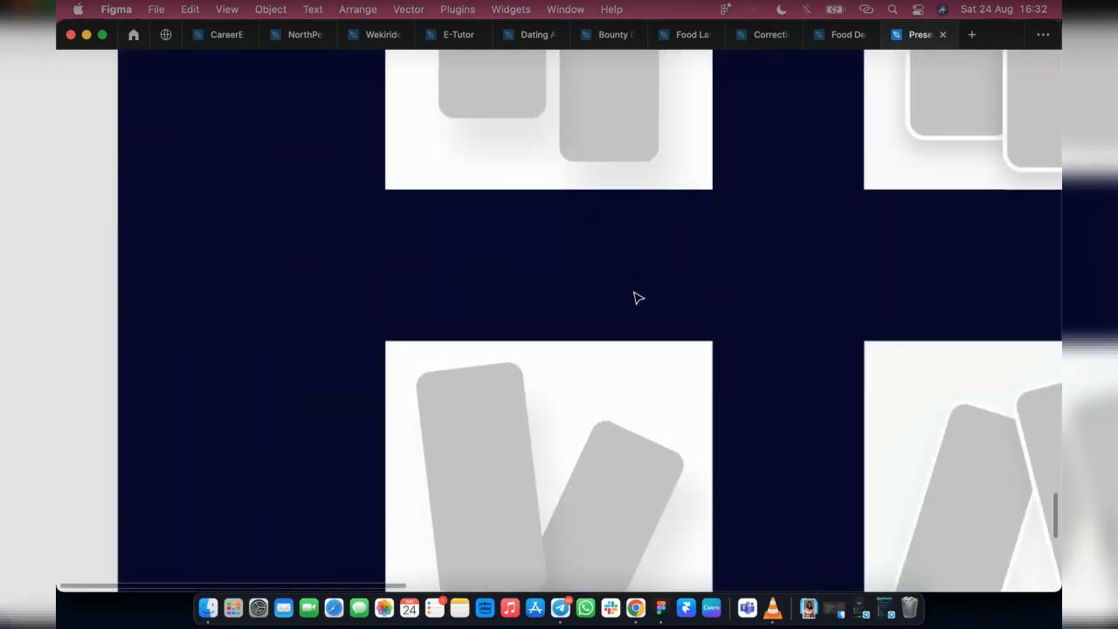
pyautogui.scroll(8, 599, 237)
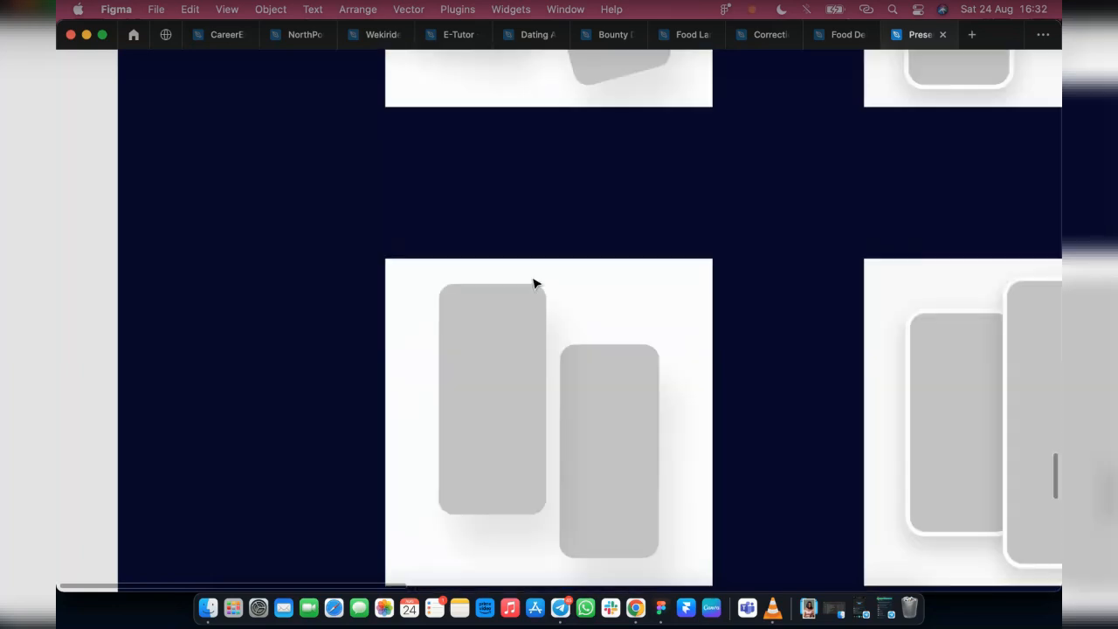
pyautogui.hscroll(5, 769, 393)
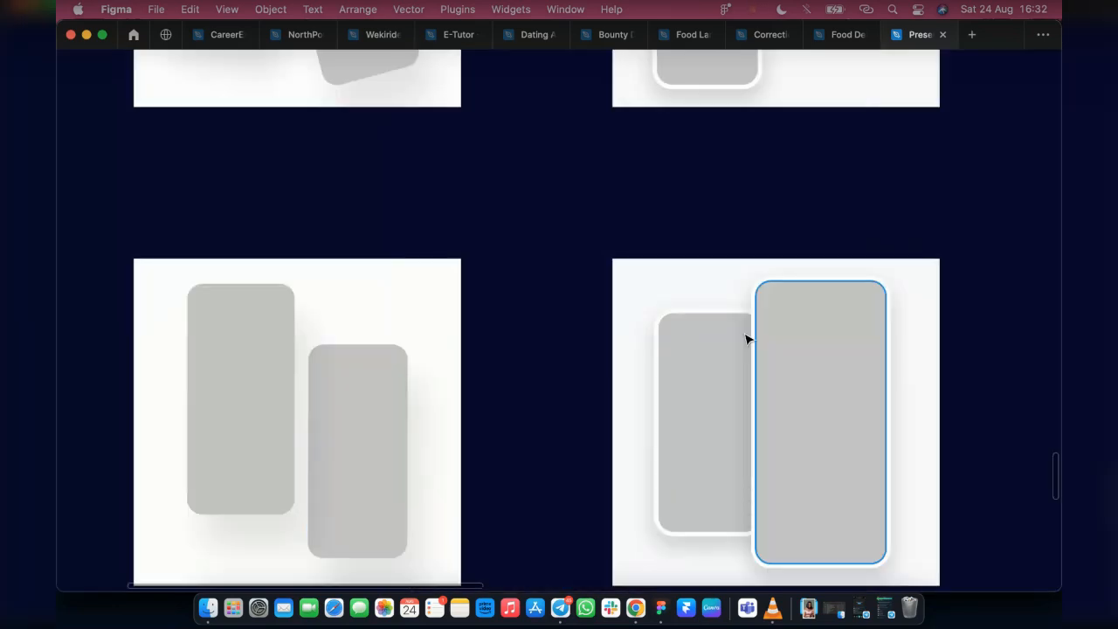
pyautogui.press('super+backslash')
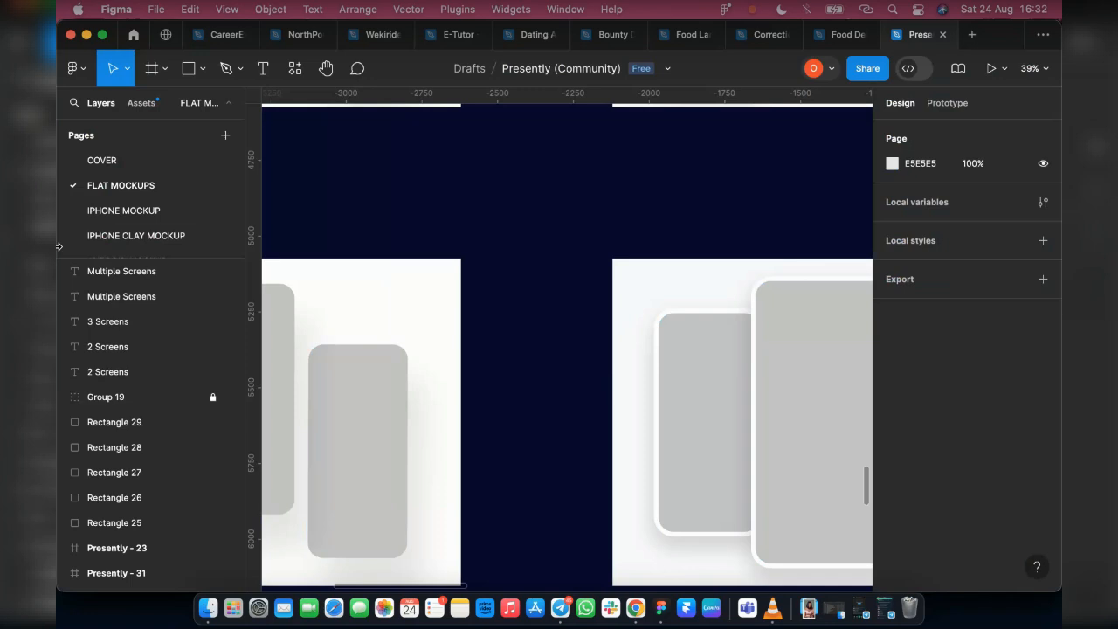
# Open the IPHONE CLAY MOCKUP page and inspect the Presently / IPhone / 9 mockup's two phones up close
pyautogui.click(116, 235)
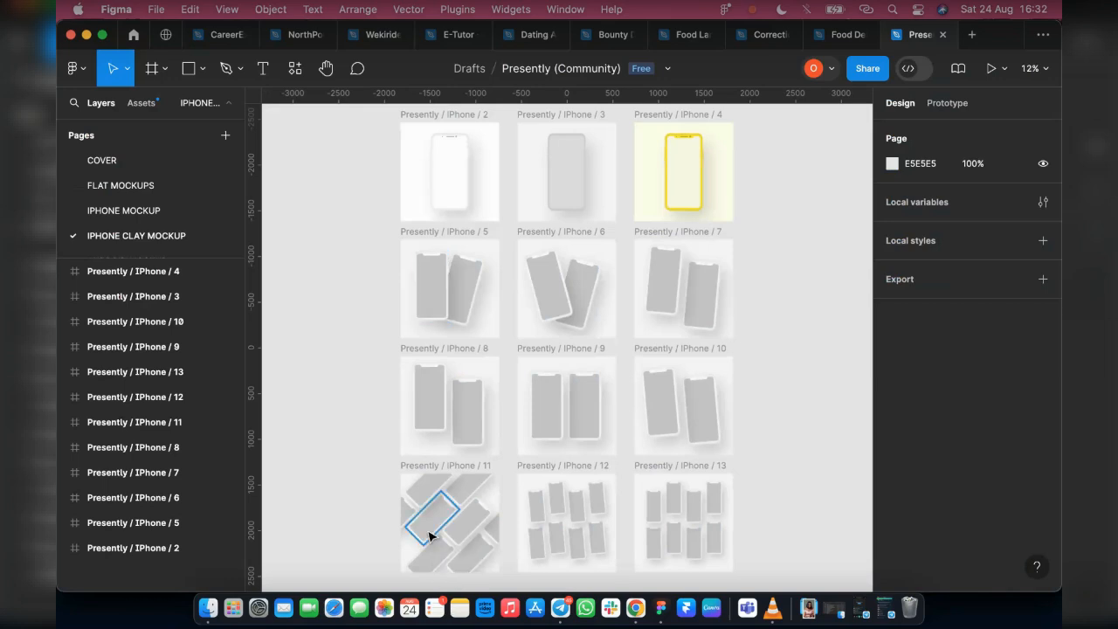
pyautogui.scroll(5, 429, 507)
pyautogui.scroll(3, 646, 392)
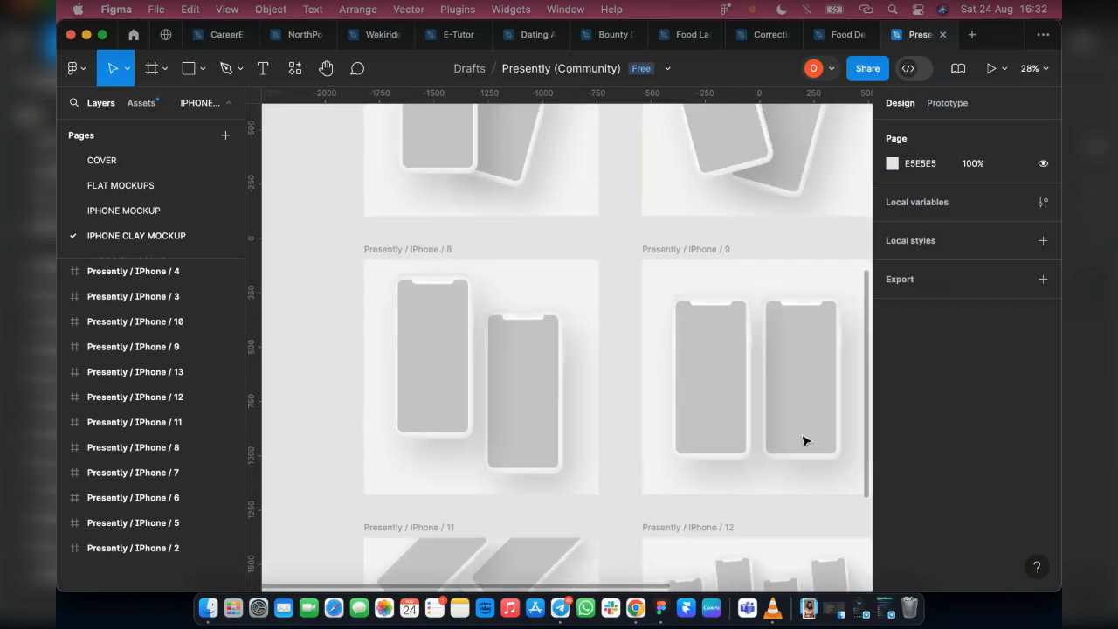
pyautogui.scroll(6, 803, 440)
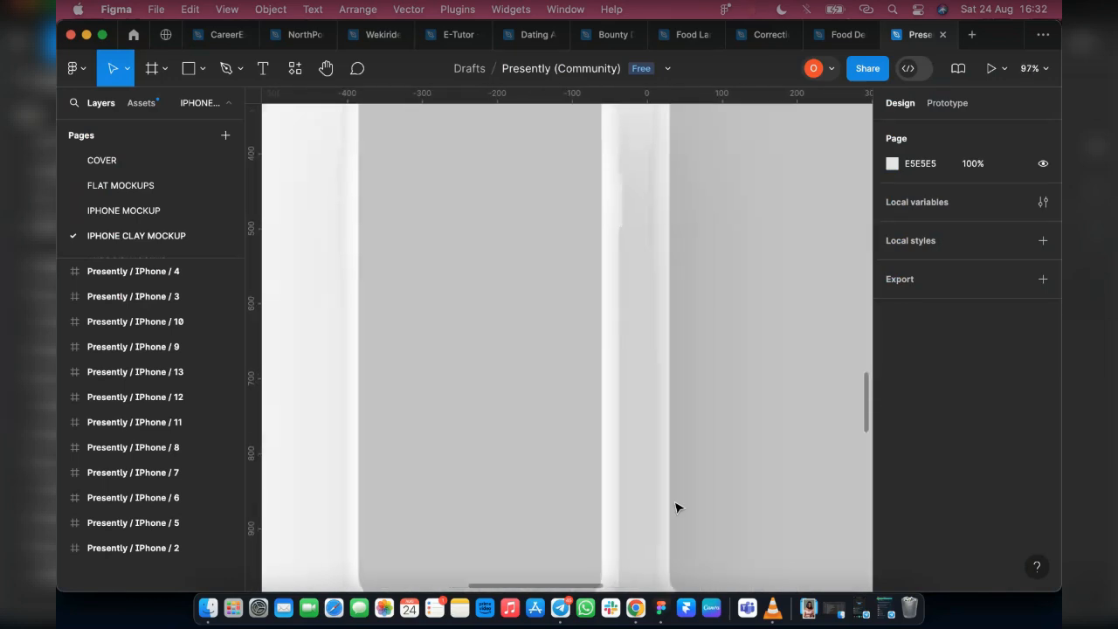
pyautogui.press('super+backslash')
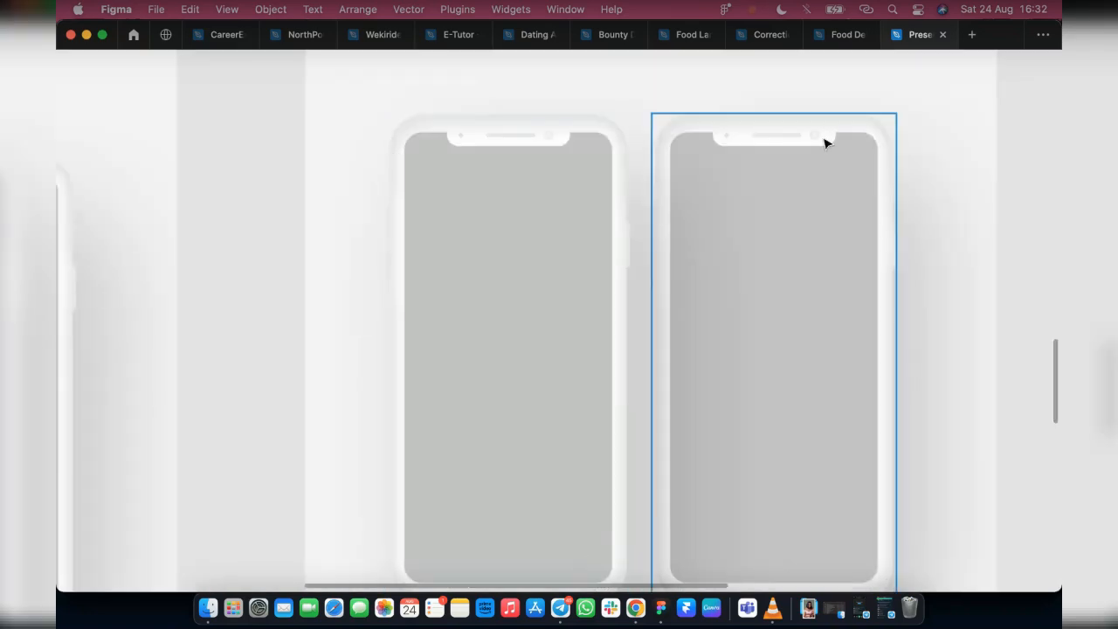
pyautogui.scroll(-3, 896, 434)
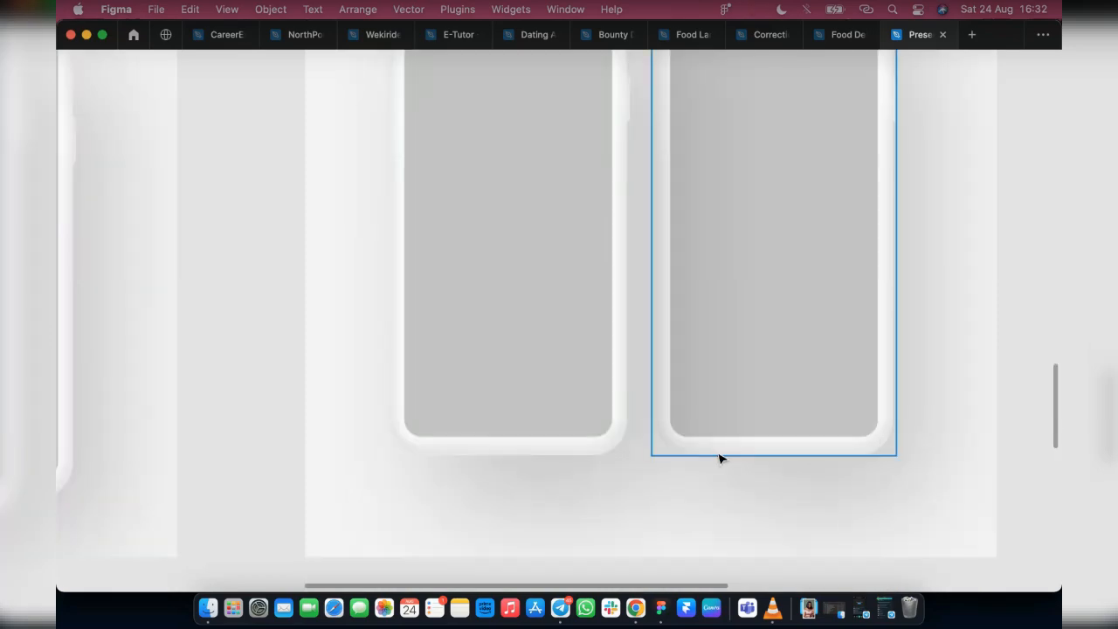
pyautogui.scroll(6, 672, 332)
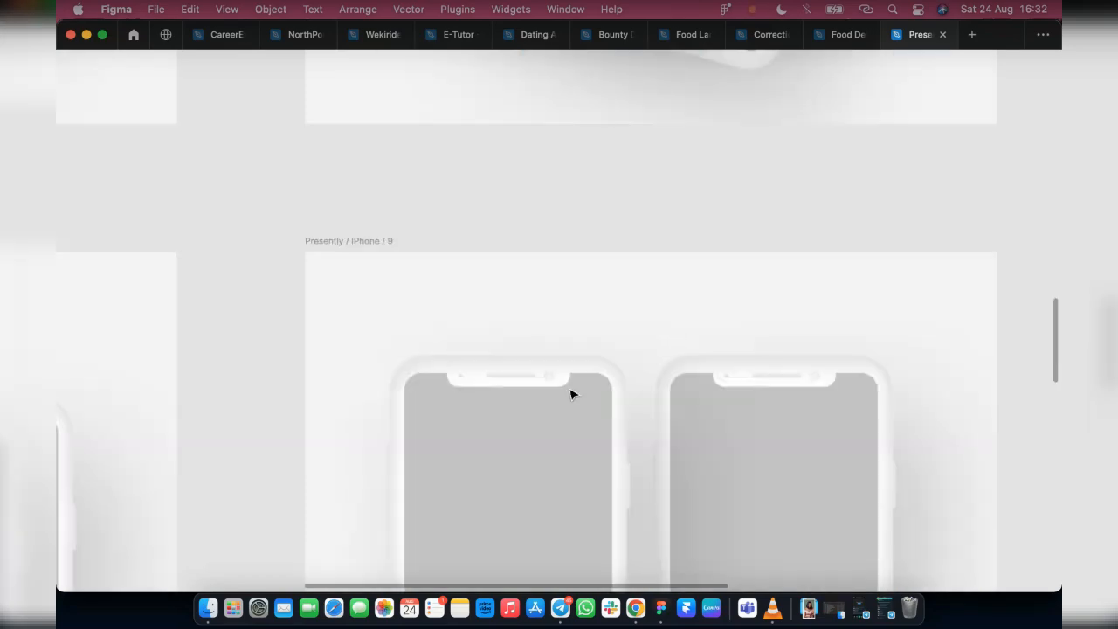
# Compare the overlapping and staggered two-phone clay mockups around Presently / IPhone / 8, then restore the interface
pyautogui.scroll(-5, 571, 392)
pyautogui.scroll(5, 647, 277)
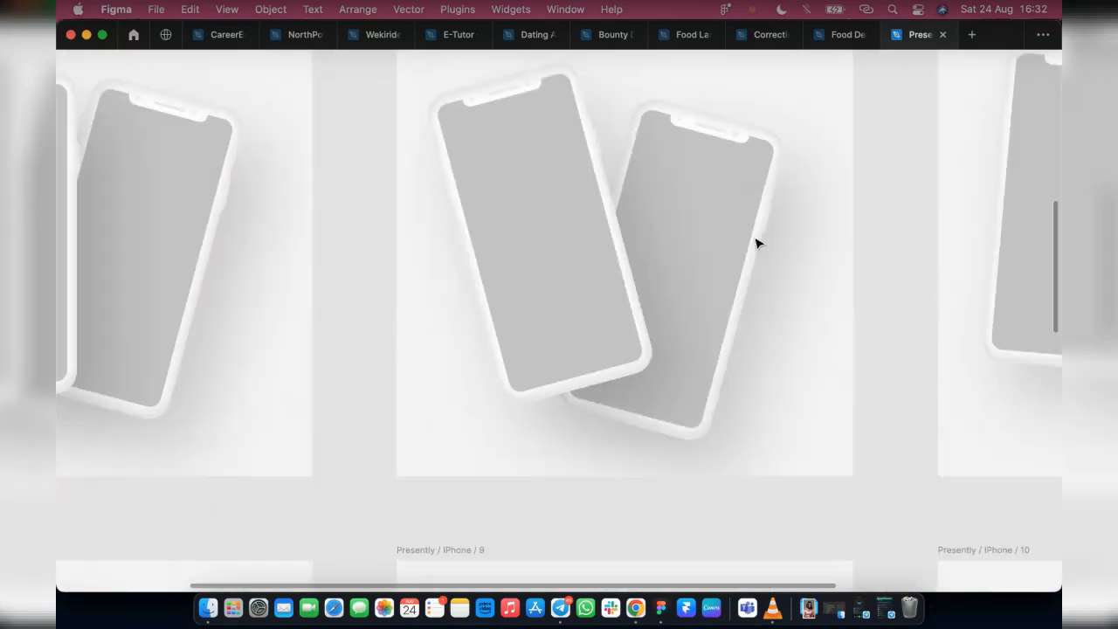
pyautogui.hscroll(-3, 339, 369)
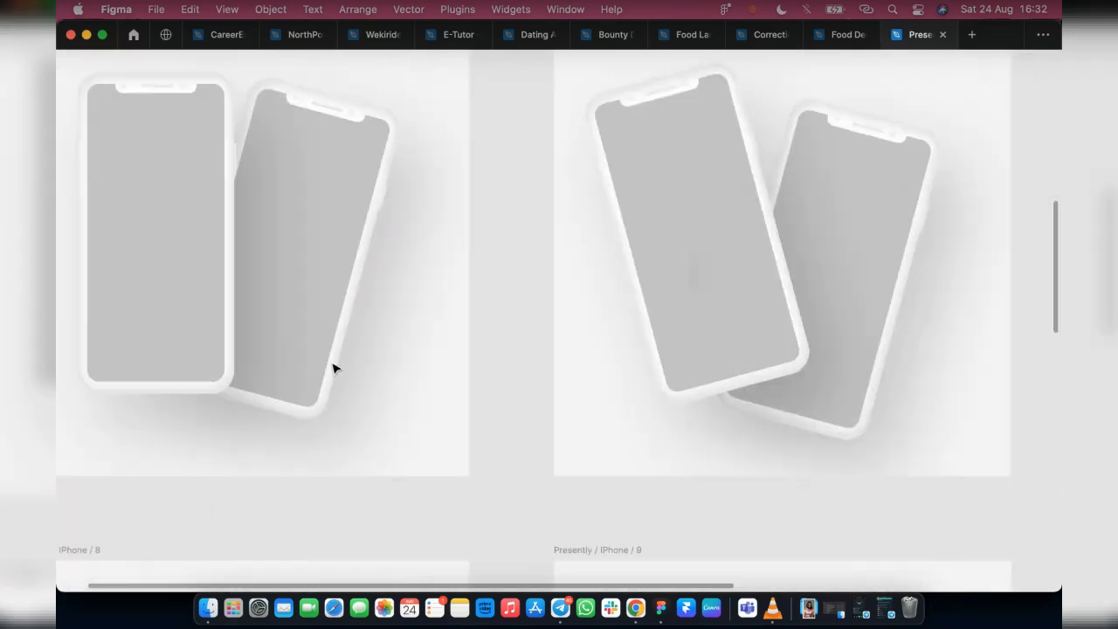
pyautogui.hscroll(-3, 334, 369)
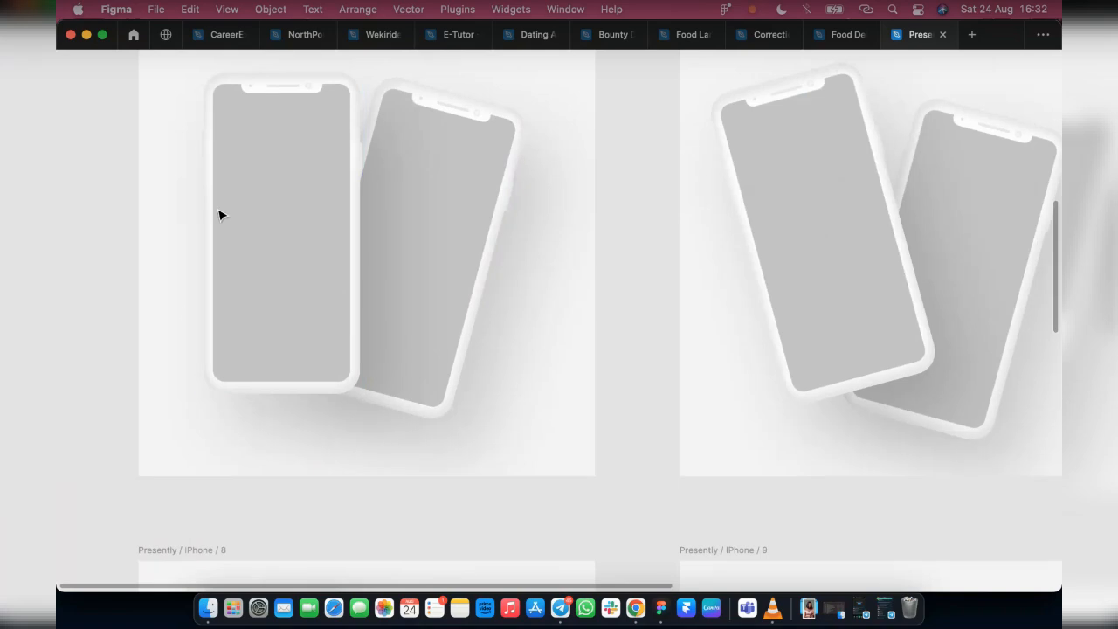
pyautogui.scroll(-5, 575, 317)
pyautogui.scroll(-2, 440, 354)
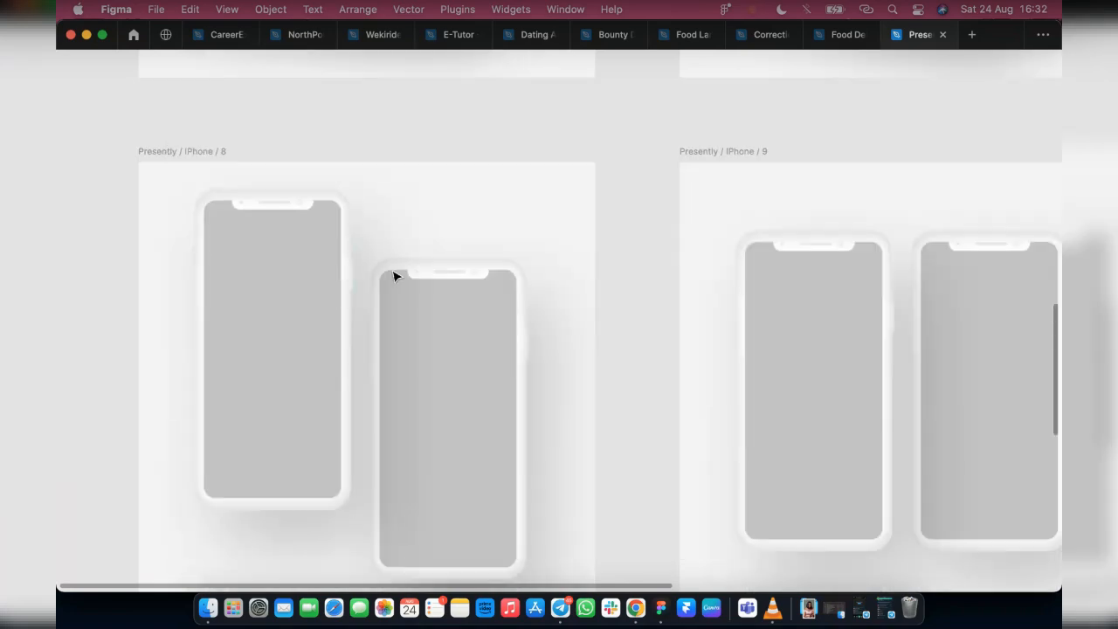
pyautogui.press('super+backslash')
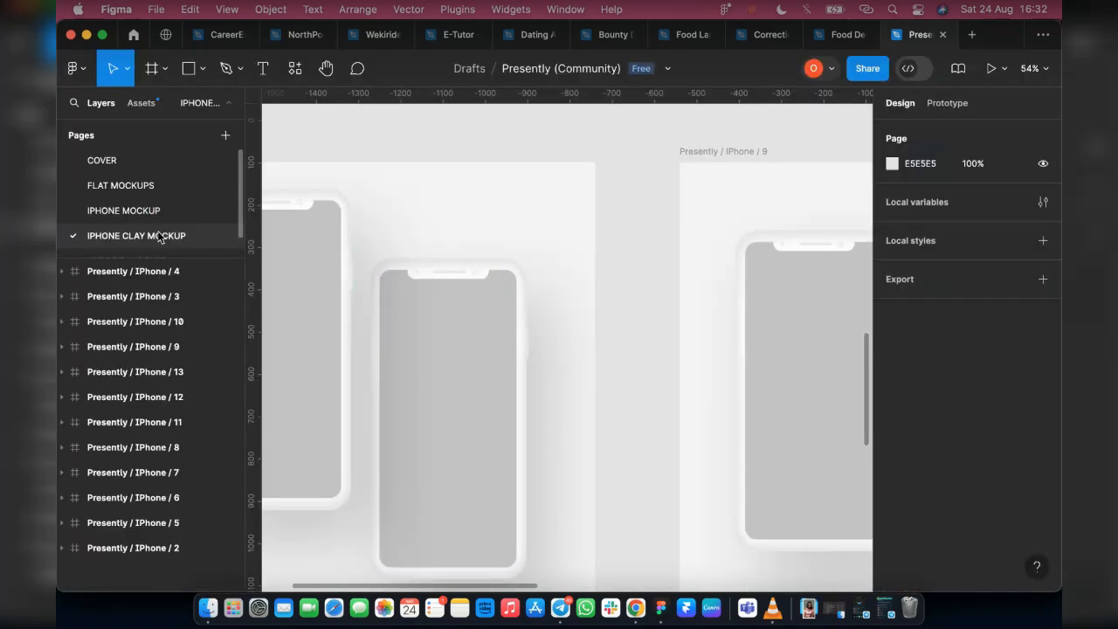
# Open the ANDROID MOCKUP page and examine its two- and three-phone Presently / Clay layouts with the interface hidden
pyautogui.scroll(-1, 159, 236)
pyautogui.click(153, 243)
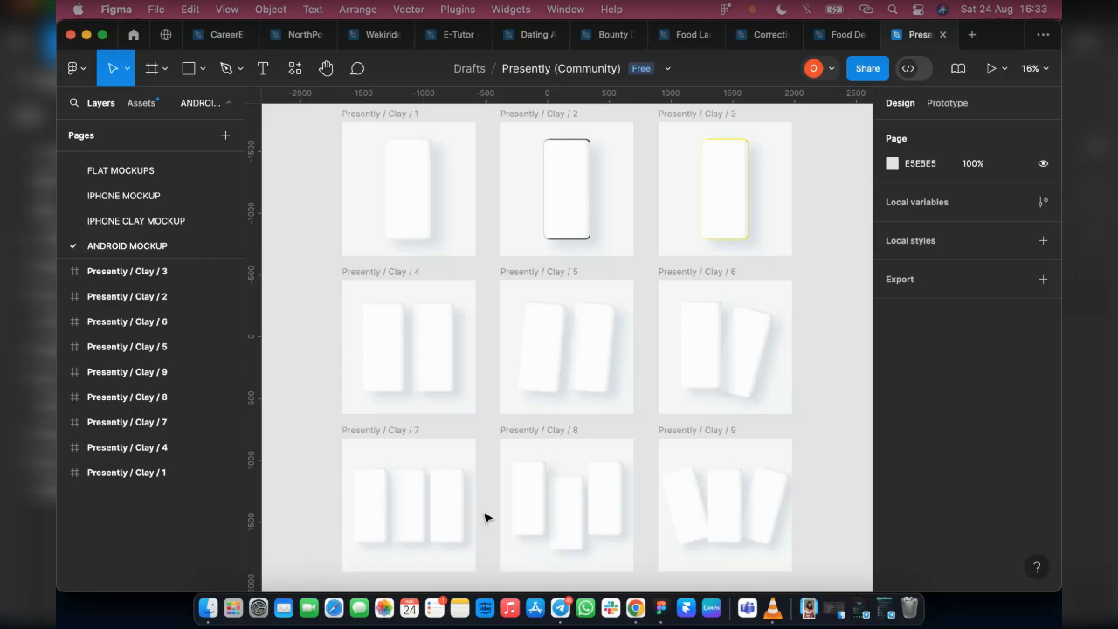
pyautogui.press('super+backslash')
pyautogui.scroll(5, 409, 412)
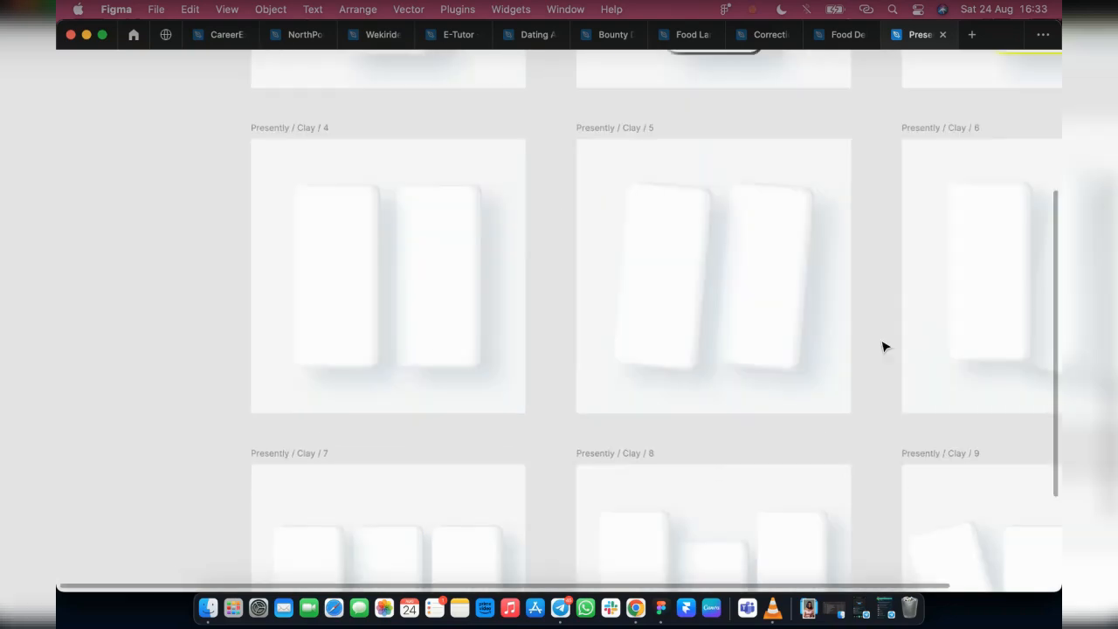
pyautogui.scroll(3, 721, 347)
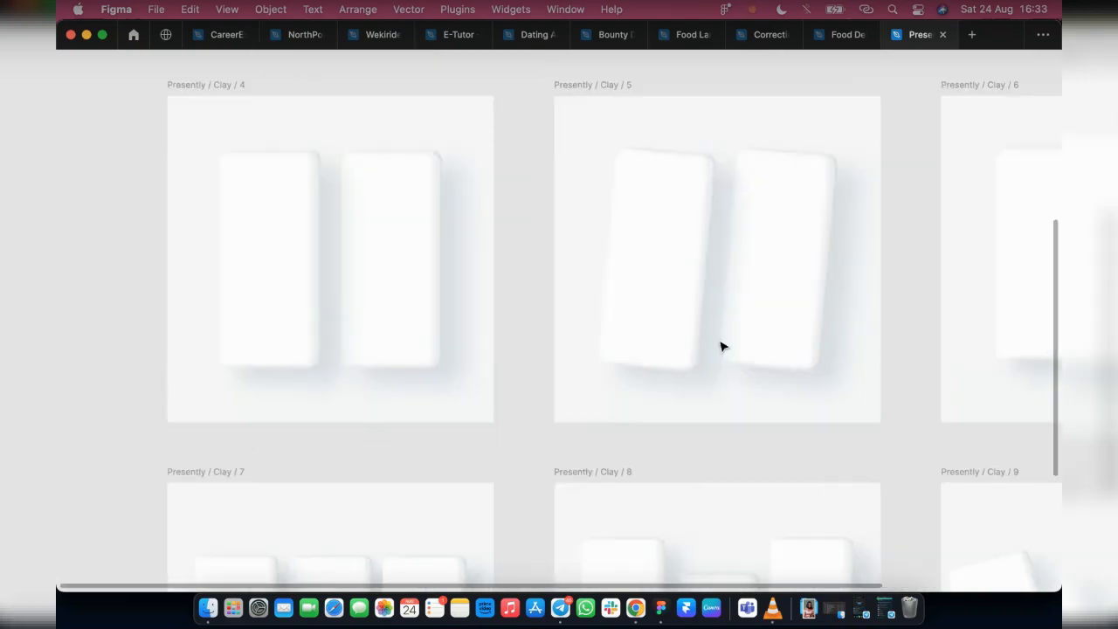
pyautogui.scroll(-10, 463, 306)
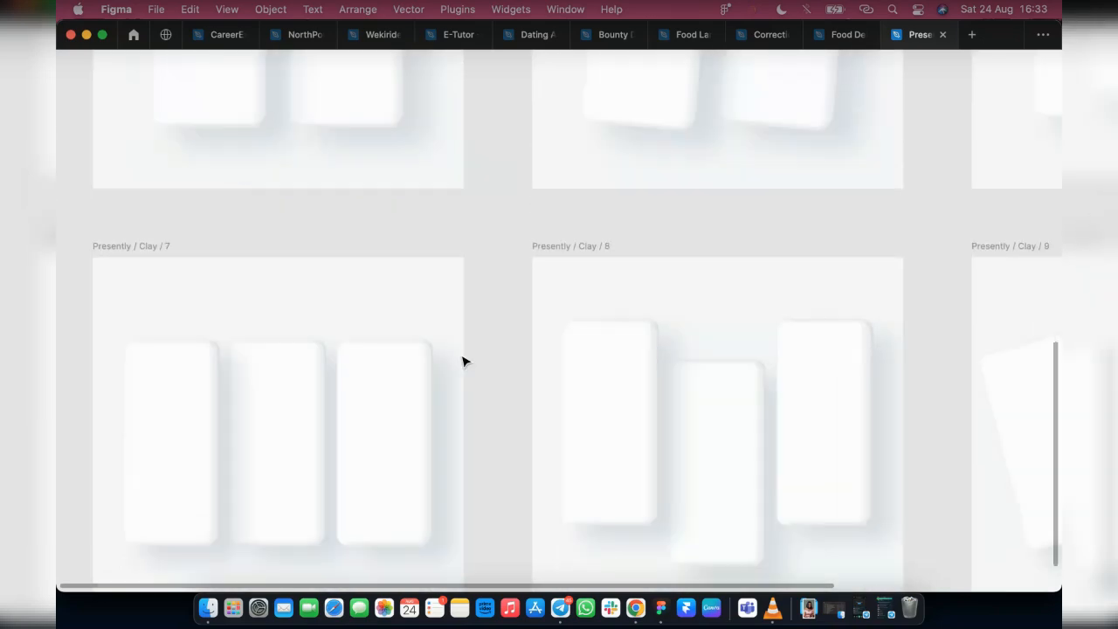
pyautogui.scroll(5, 686, 362)
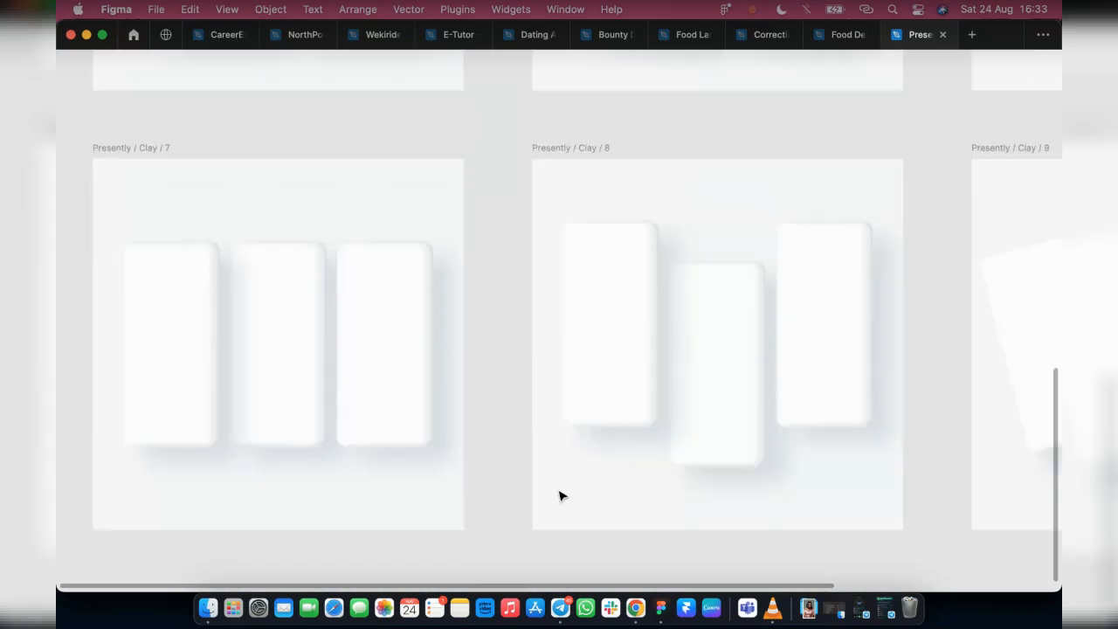
# Compare the fanned Presently / Clay / 9 layout with the single-phone clay mockups, and restore the interface
pyautogui.hscroll(3, 636, 481)
pyautogui.scroll(-3, 898, 477)
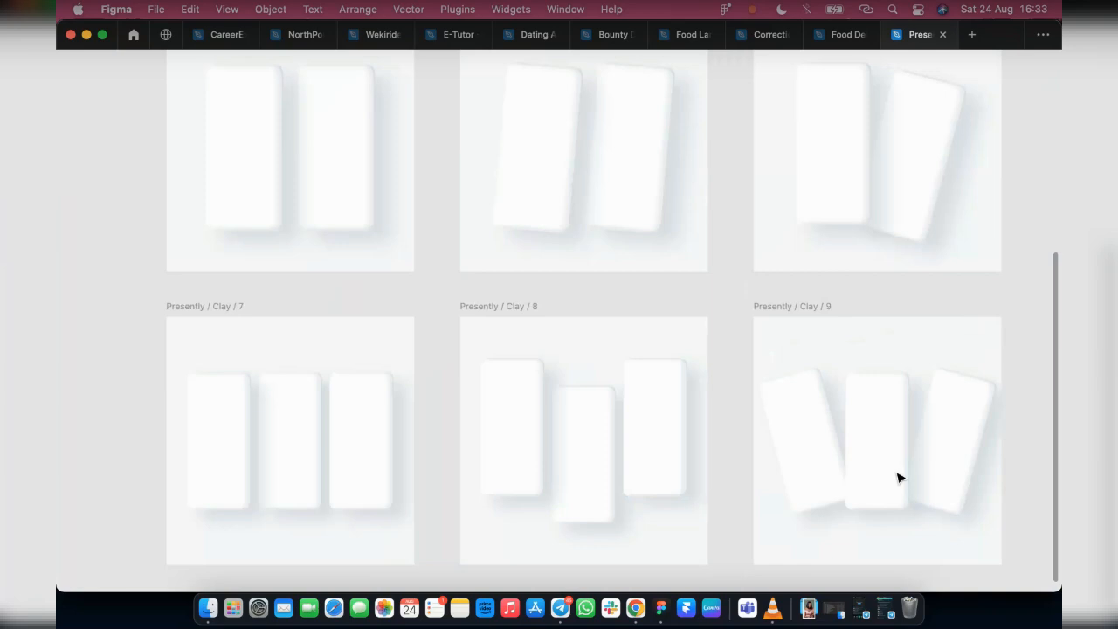
pyautogui.scroll(4, 933, 455)
pyautogui.scroll(5, 544, 349)
pyautogui.scroll(3, 585, 479)
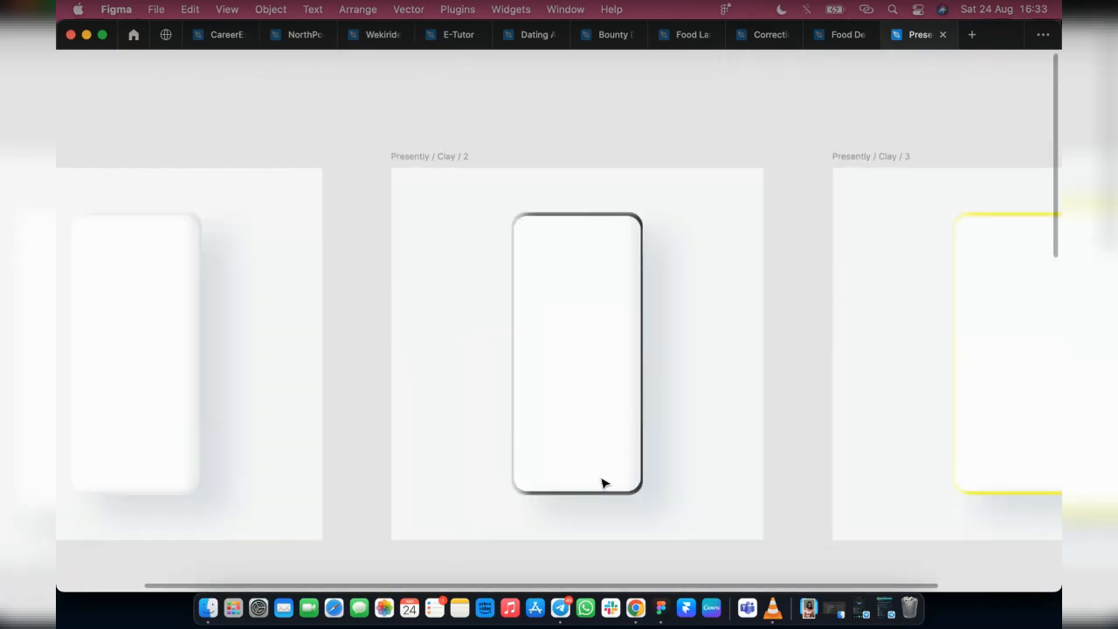
pyautogui.press('super+backslash')
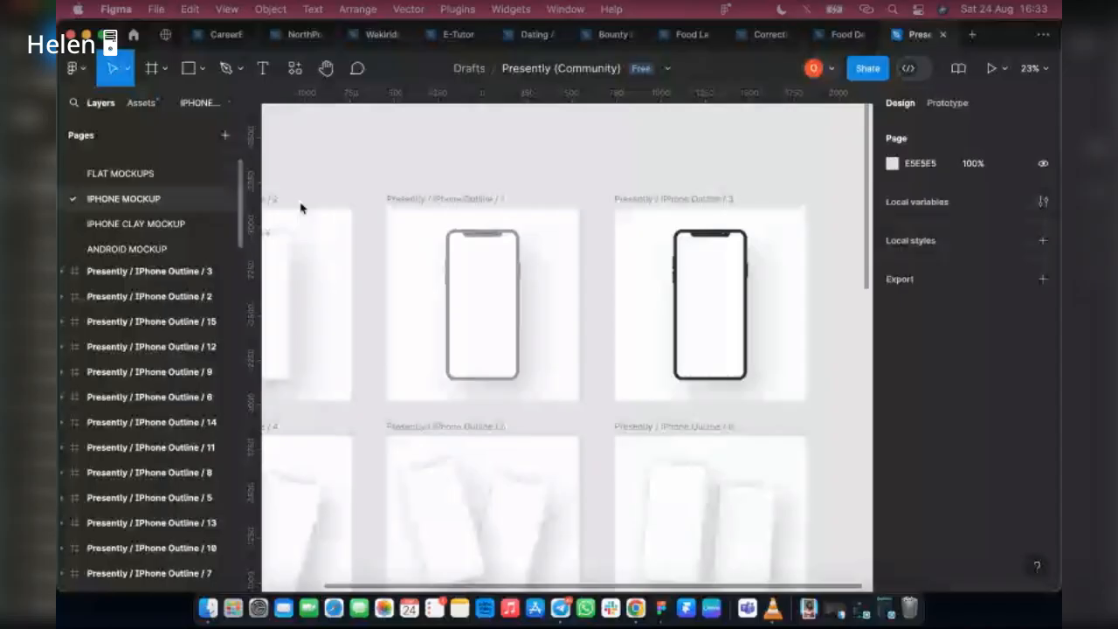
# Return to the IPHONE MOCKUP page and review the multi-phone outline layouts, selecting the diagonal Presently / IPhone Outline / 13 frame
pyautogui.scroll(-5, 658, 336)
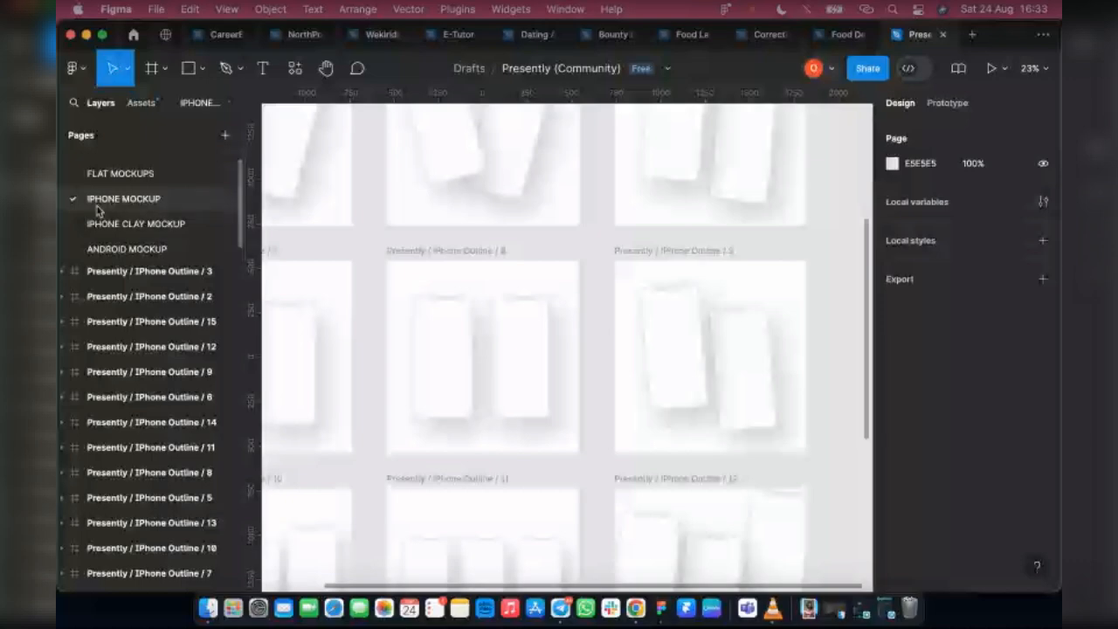
pyautogui.scroll(-3, 513, 344)
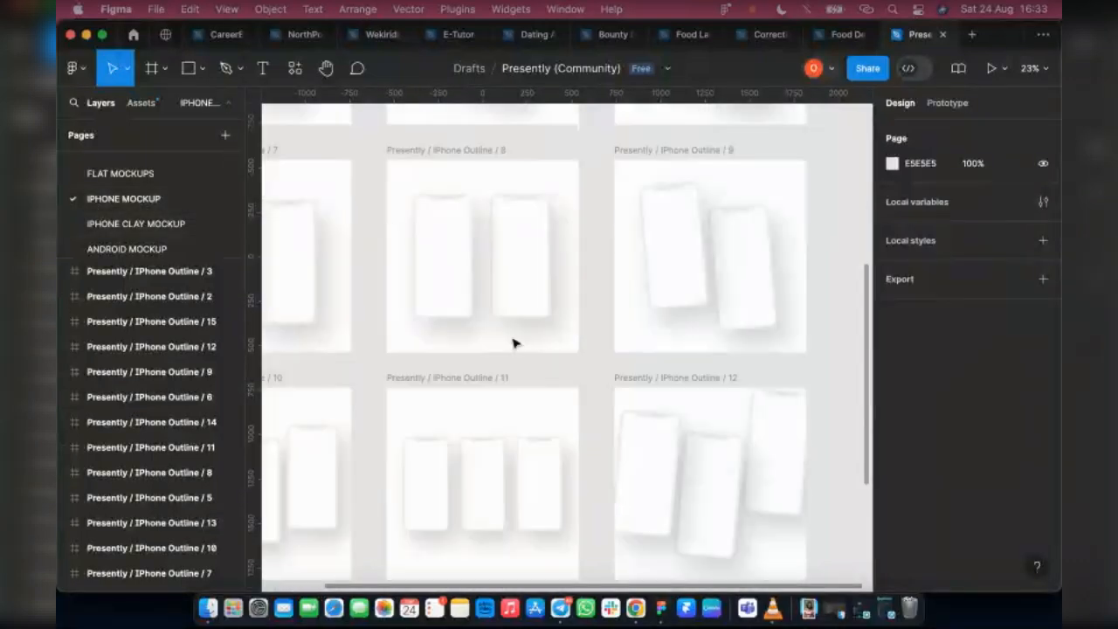
pyautogui.scroll(-7, 568, 402)
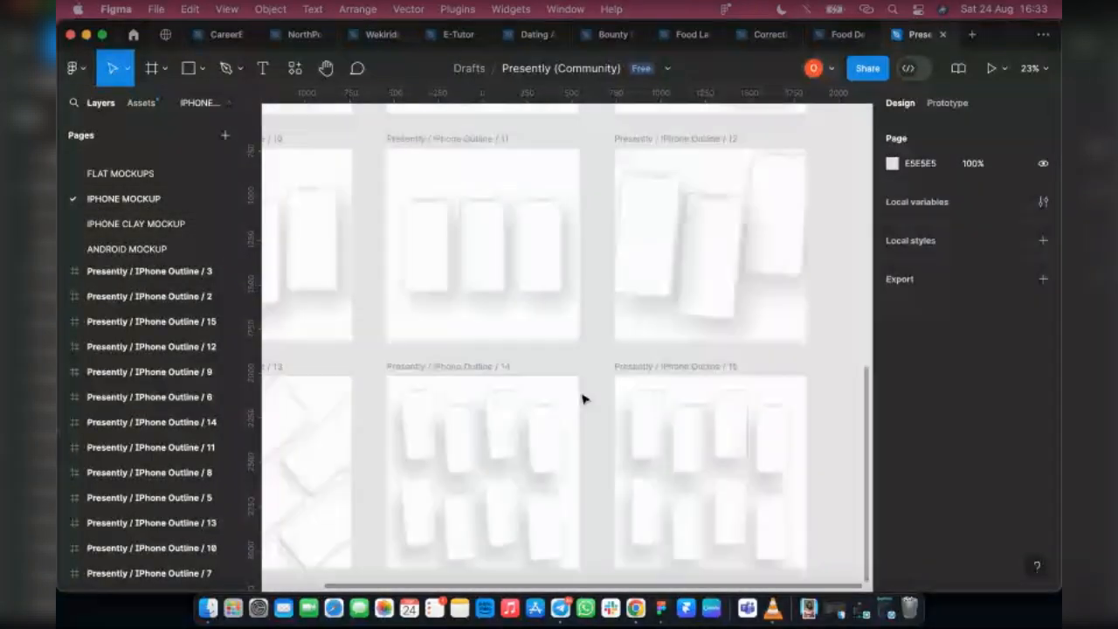
pyautogui.hscroll(-5, 586, 406)
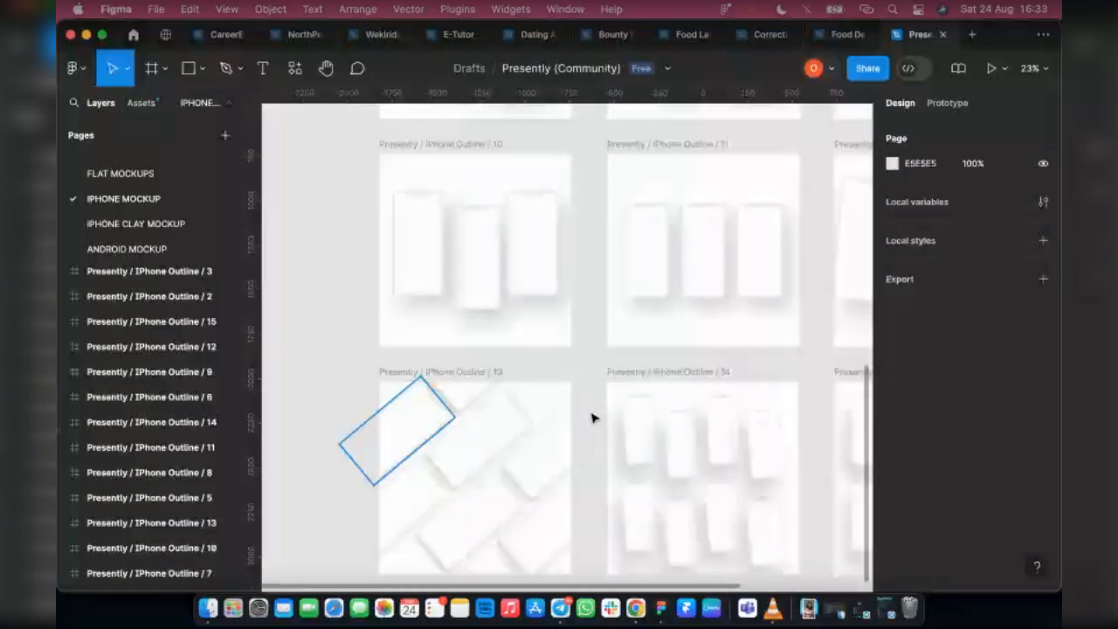
pyautogui.scroll(-1, 485, 517)
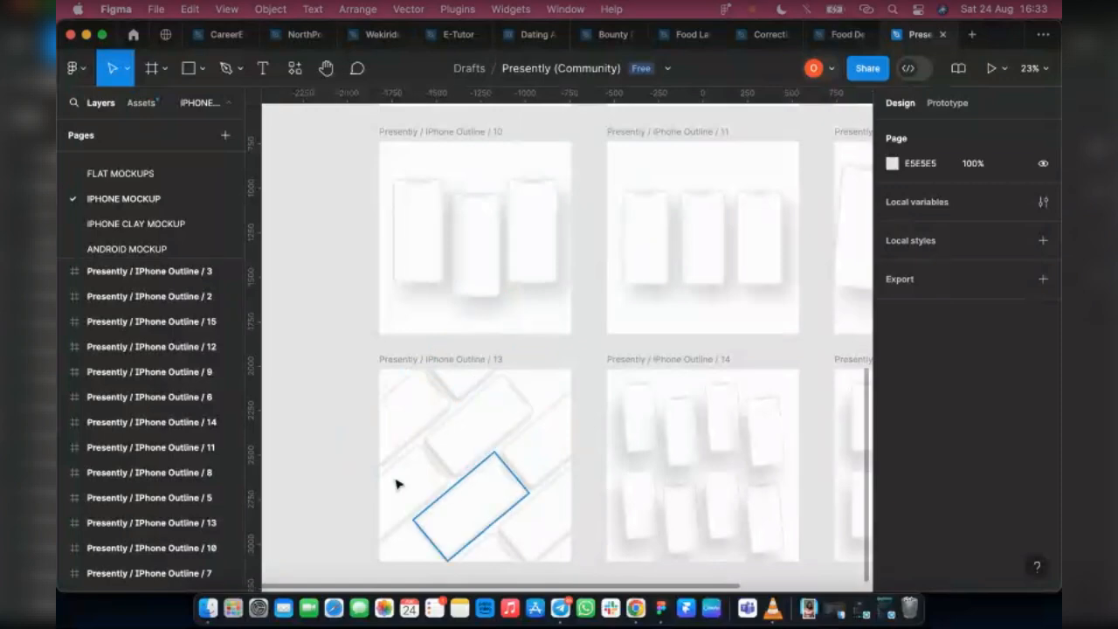
pyautogui.click(528, 367)
pyautogui.scroll(4, 377, 312)
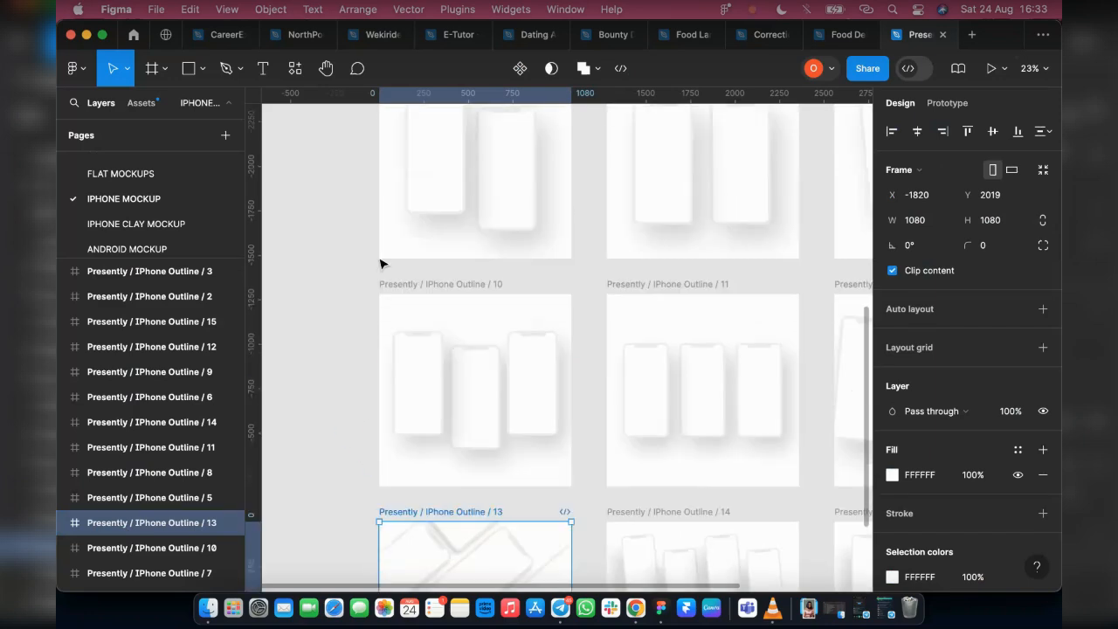
# Select the Presently / IPhone Outline / 10 mockup and compare its three staggered phones with the other outline layouts
pyautogui.click(512, 324)
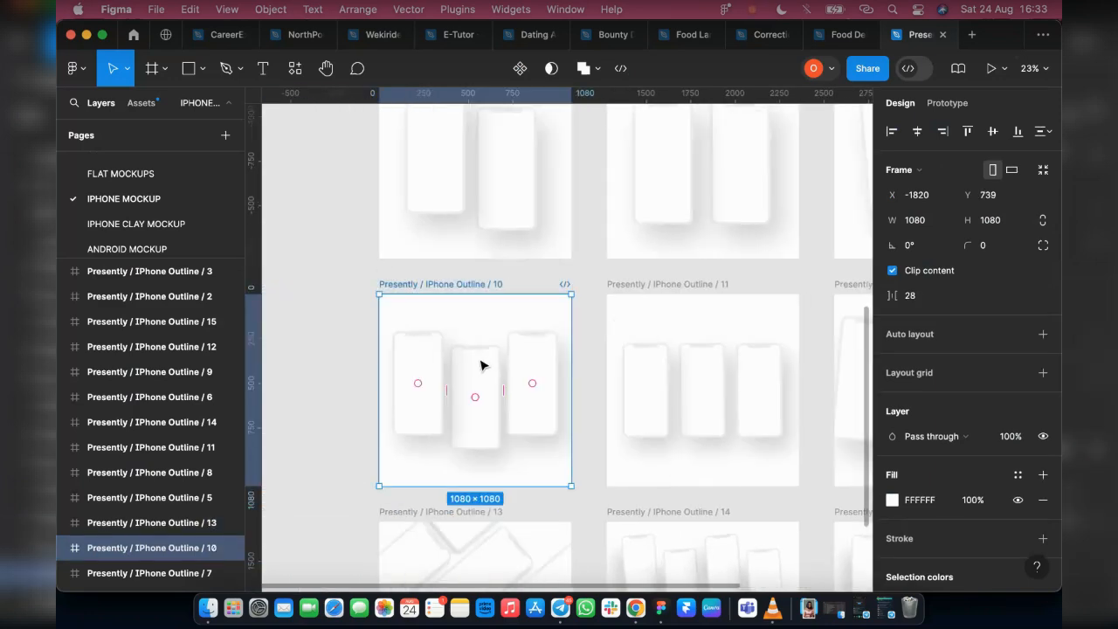
pyautogui.scroll(10, 679, 407)
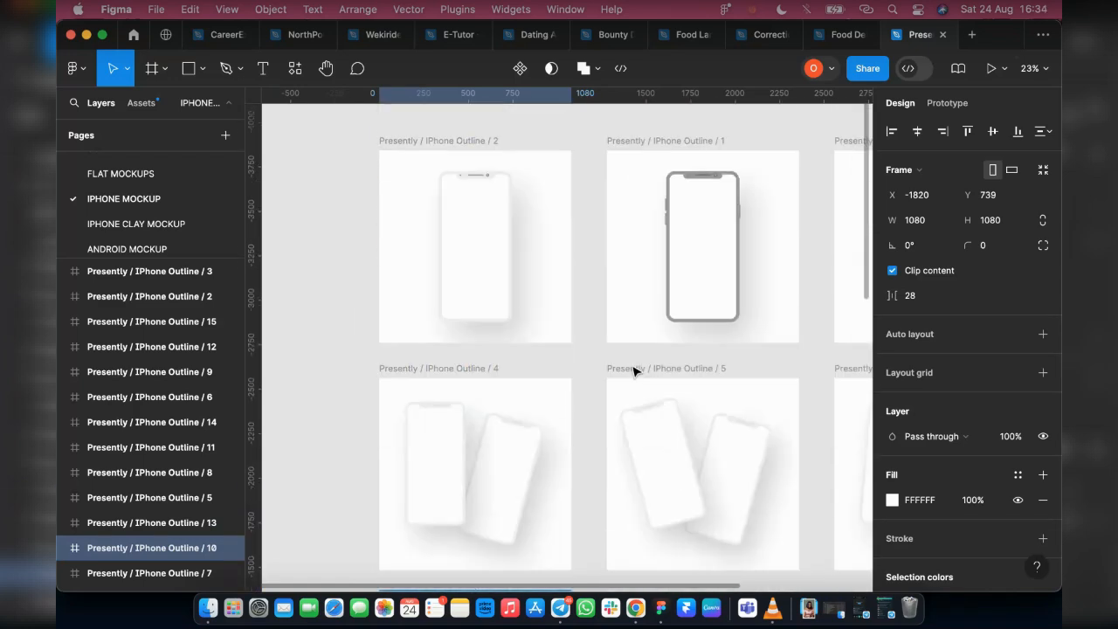
pyautogui.scroll(-5, 585, 392)
pyautogui.hscroll(5, 553, 392)
pyautogui.scroll(-3, 574, 374)
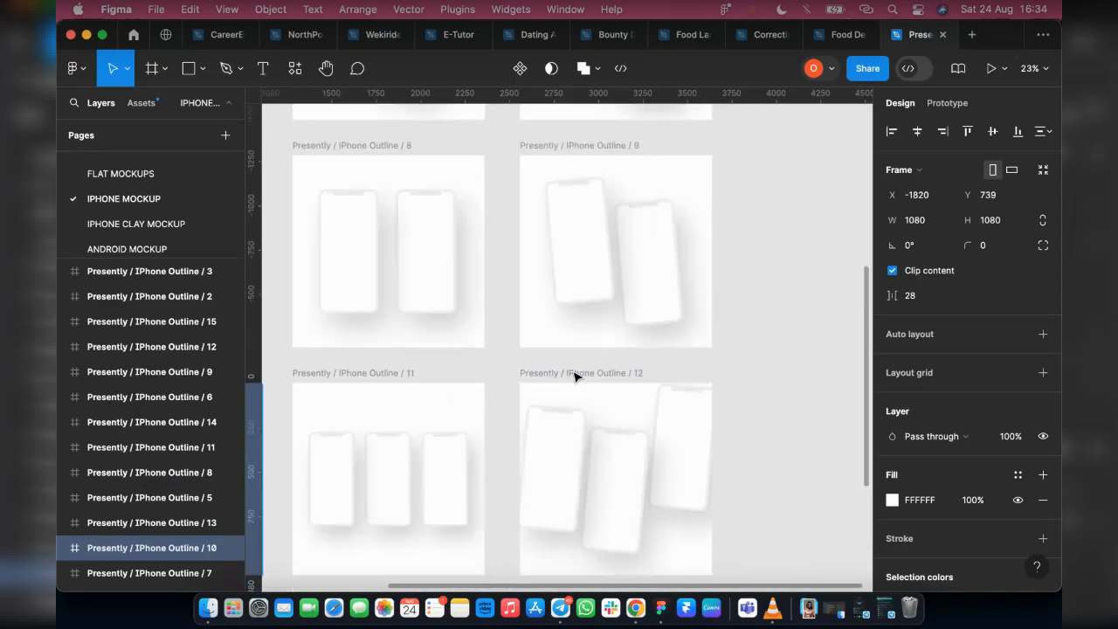
pyautogui.hscroll(-5, 575, 375)
pyautogui.hscroll(2, 452, 367)
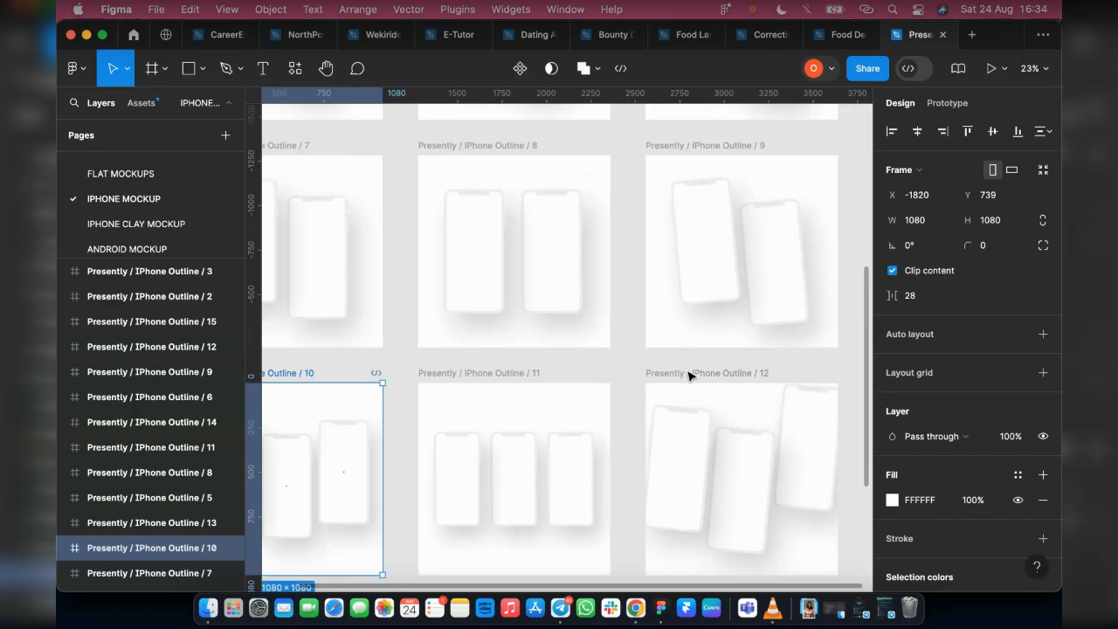
pyautogui.hscroll(-2, 691, 375)
pyautogui.hscroll(-4, 497, 381)
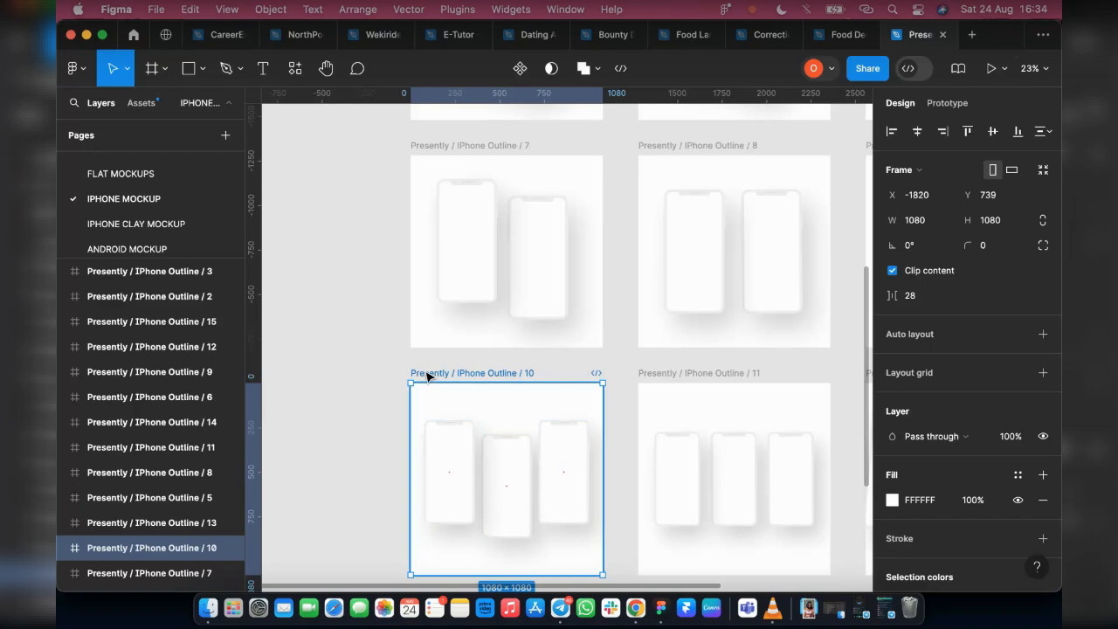
# Paste the copied three-phone mockup into the Food Delivery App cohort 2 file and position it below the onboarding screens
pyautogui.click(834, 40)
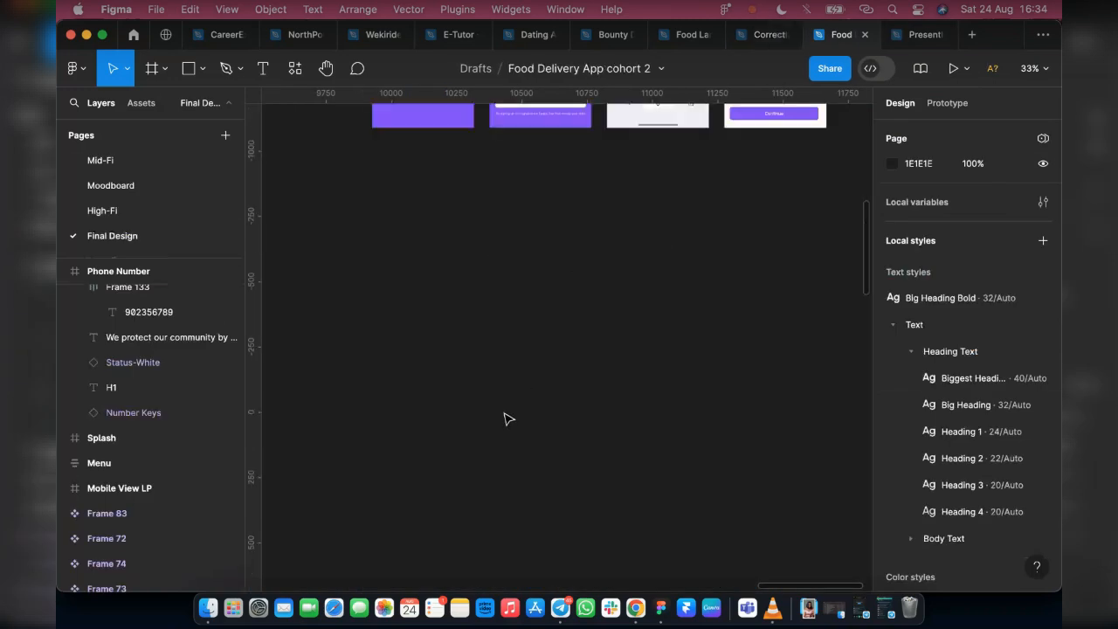
pyautogui.press('super+v')
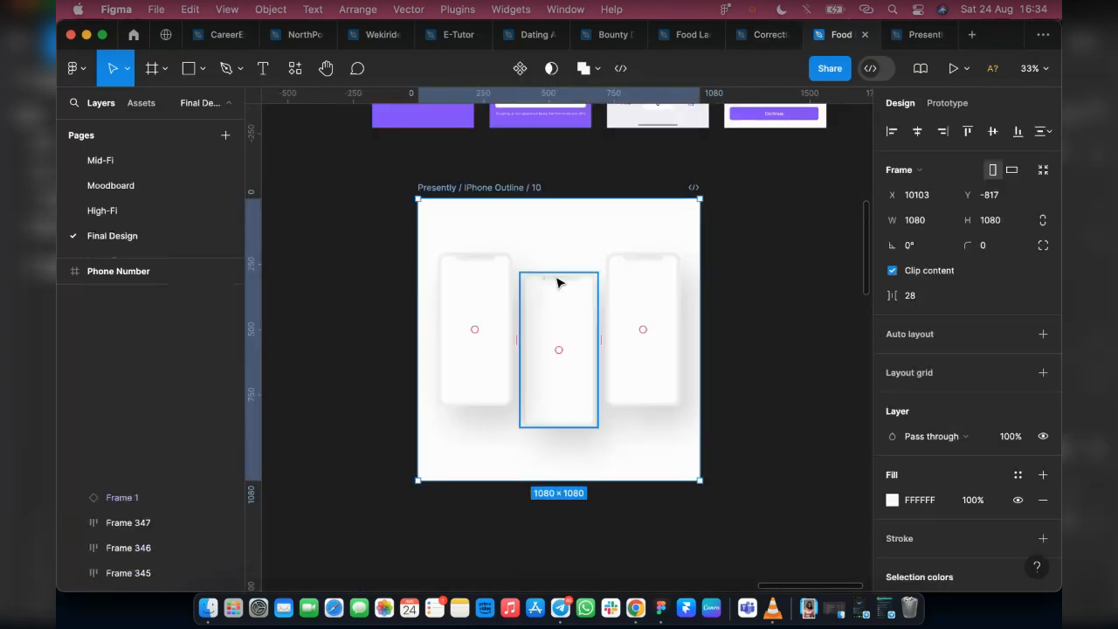
pyautogui.moveTo(453, 309); pyautogui.dragTo(444, 299)
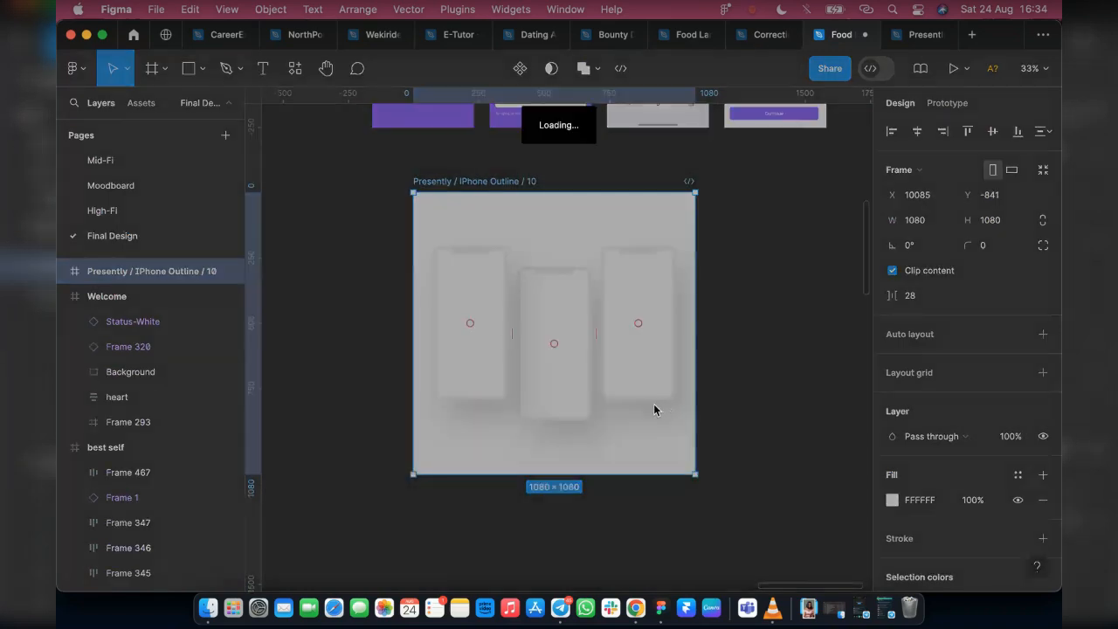
# Select the Splash frame and toggle its fill's Show in exports option off and back on
pyautogui.scroll(3, 629, 379)
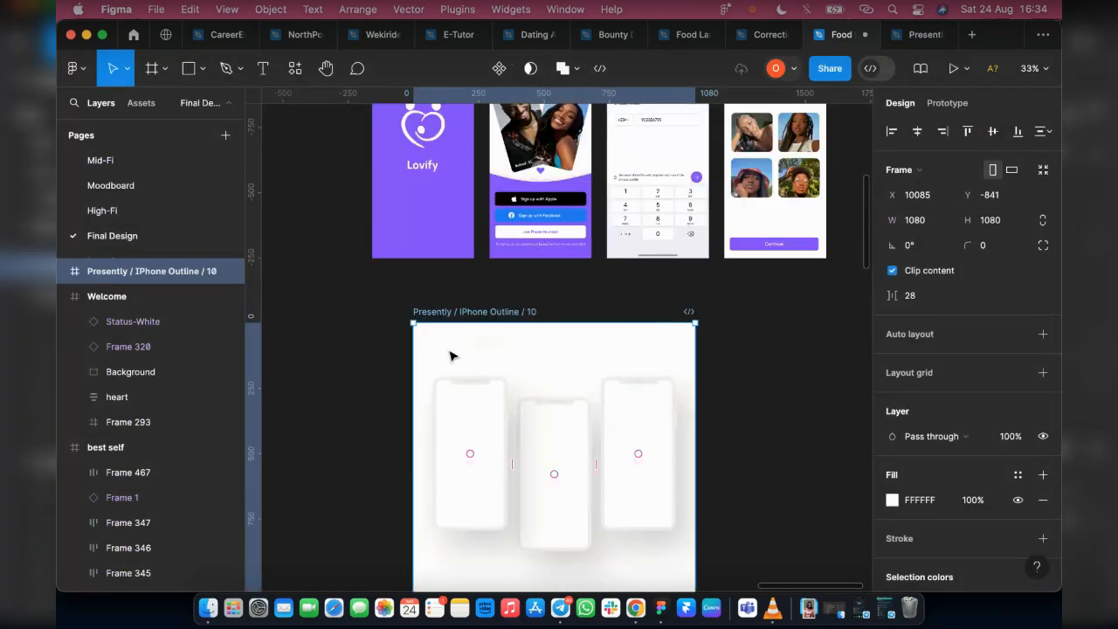
pyautogui.scroll(4, 447, 347)
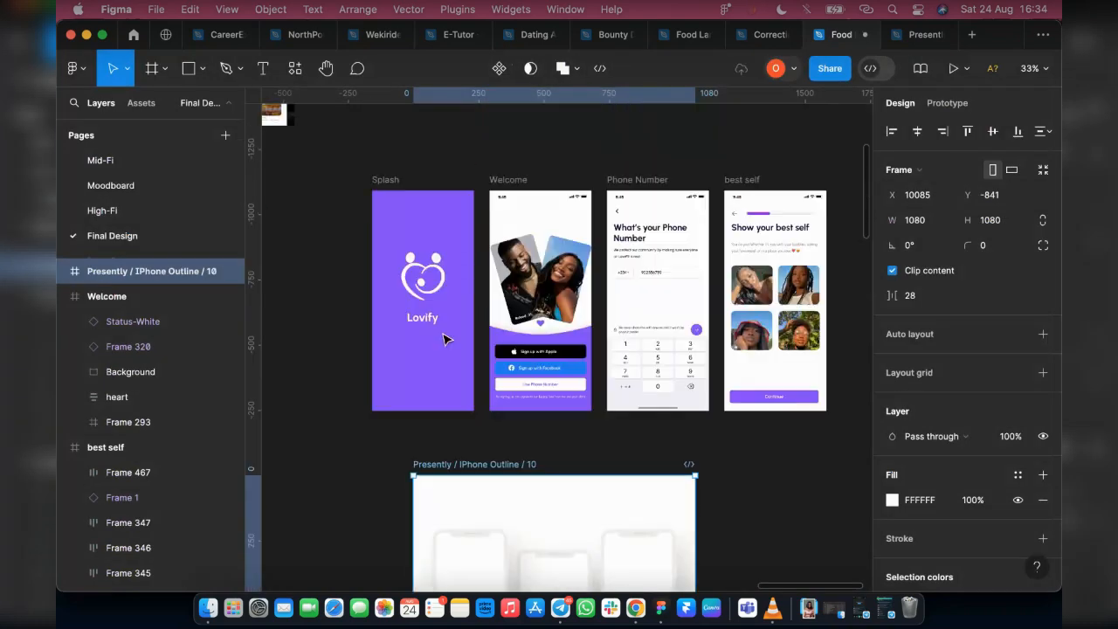
pyautogui.click(393, 182)
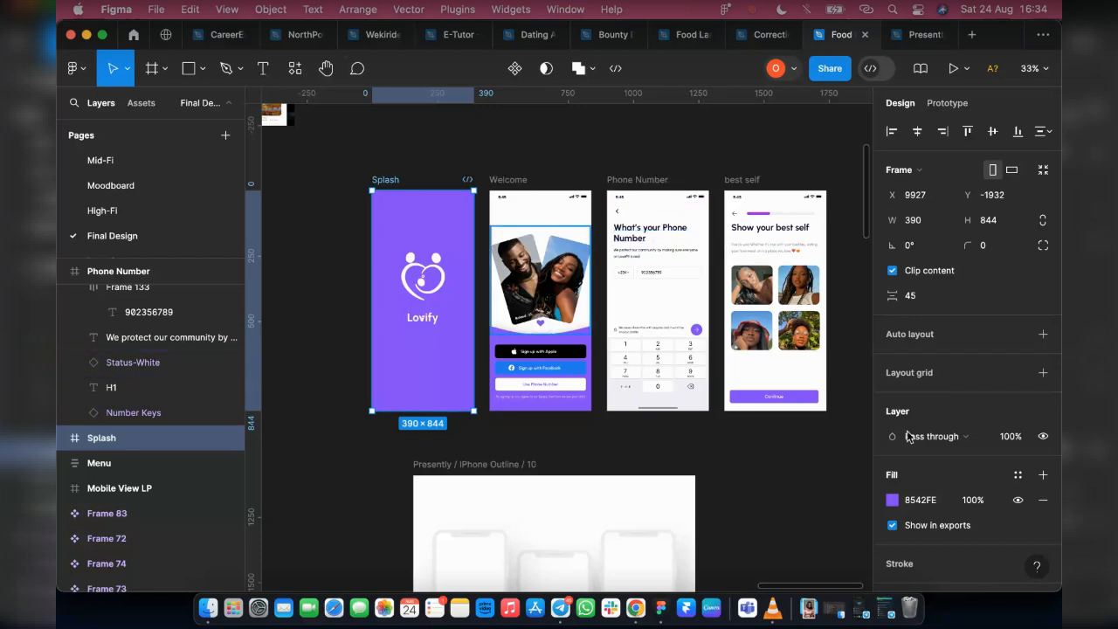
pyautogui.scroll(-1, 903, 495)
pyautogui.click(892, 503)
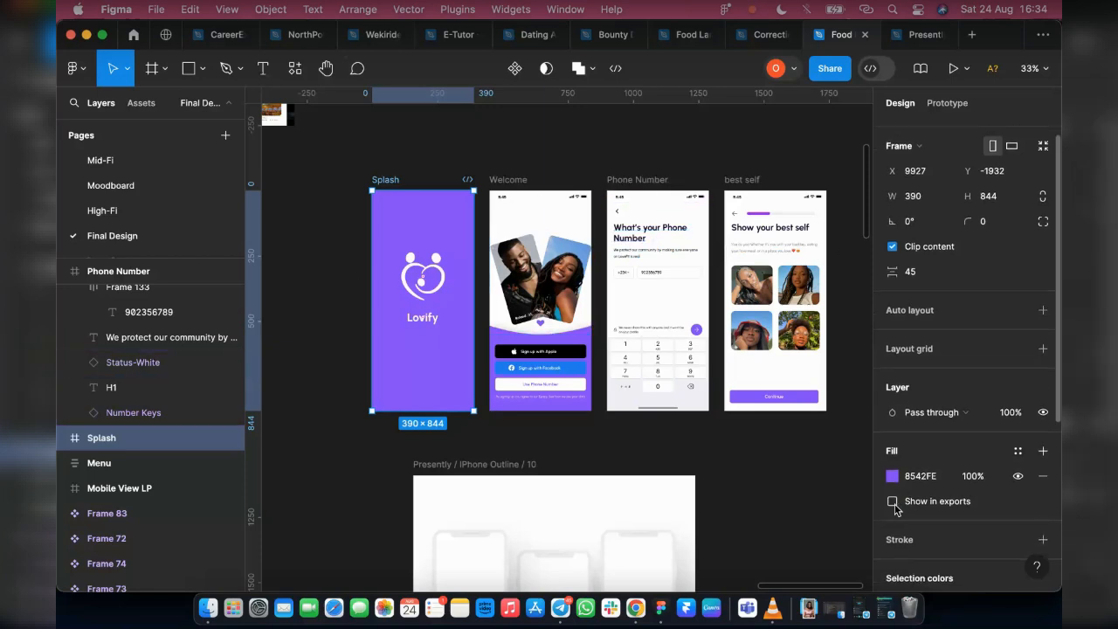
pyautogui.click(893, 503)
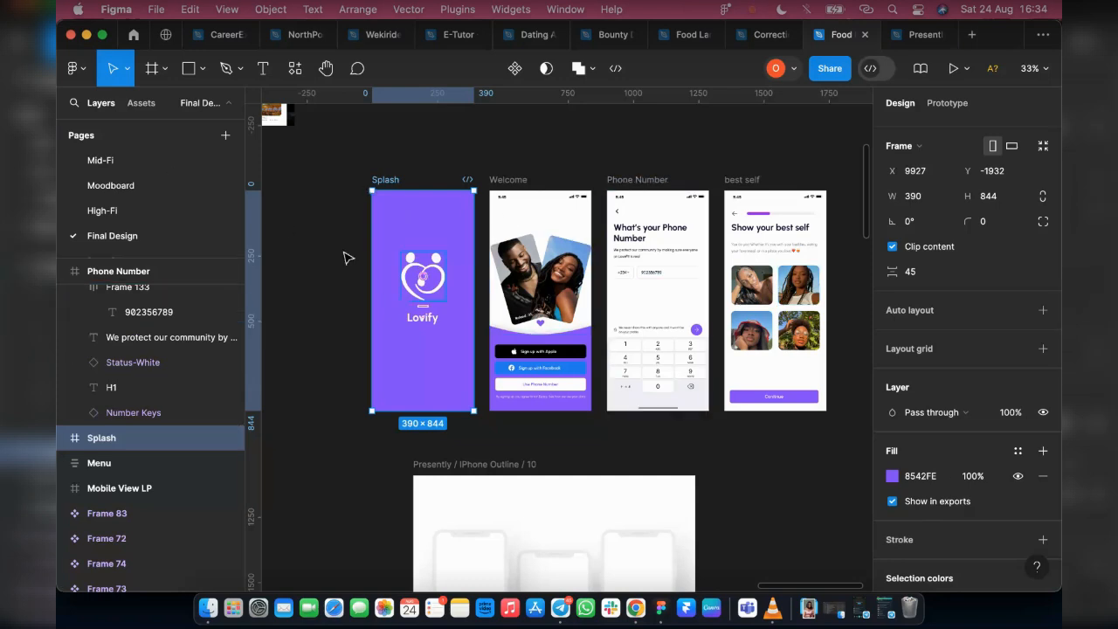
pyautogui.scroll(-5, 966, 253)
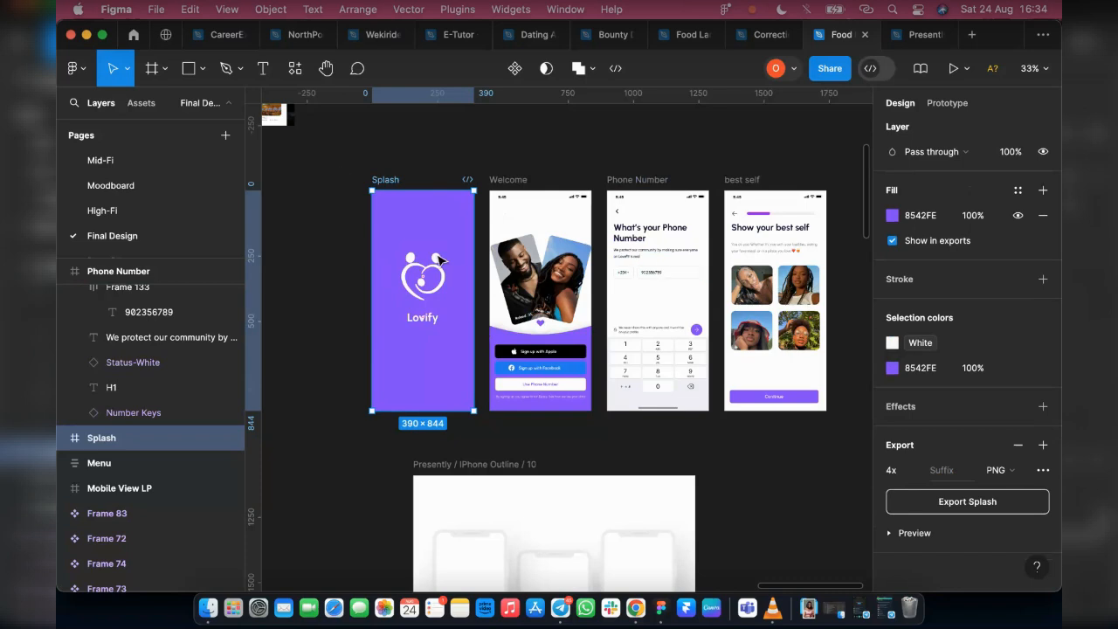
# Switch the Splash frame's export scale to 1x and return it to 4x
pyautogui.click(916, 472)
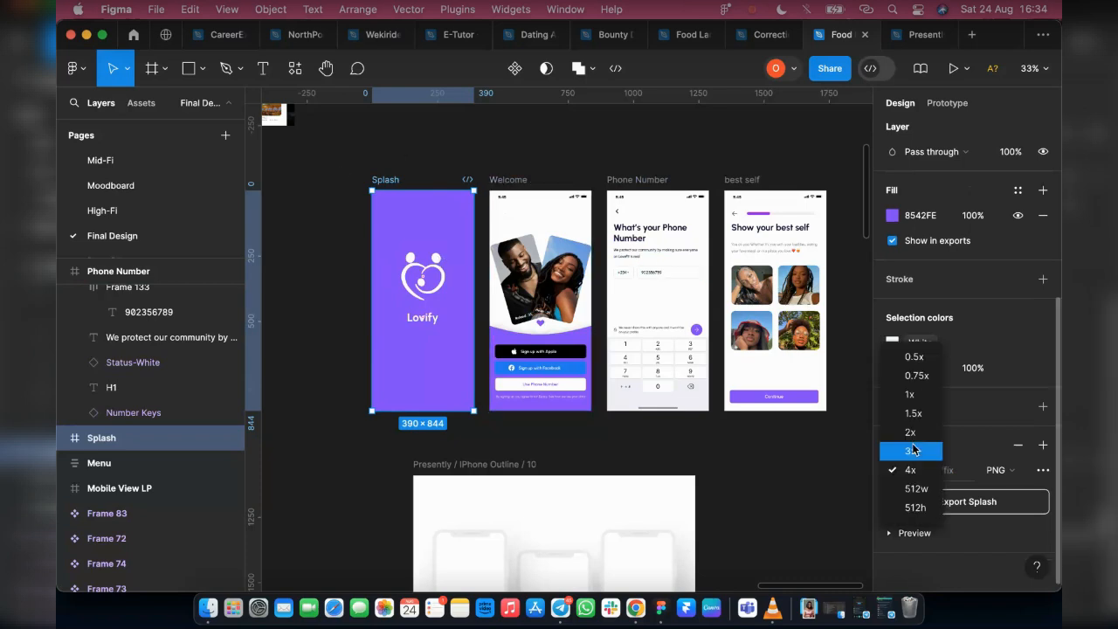
pyautogui.press('Return')
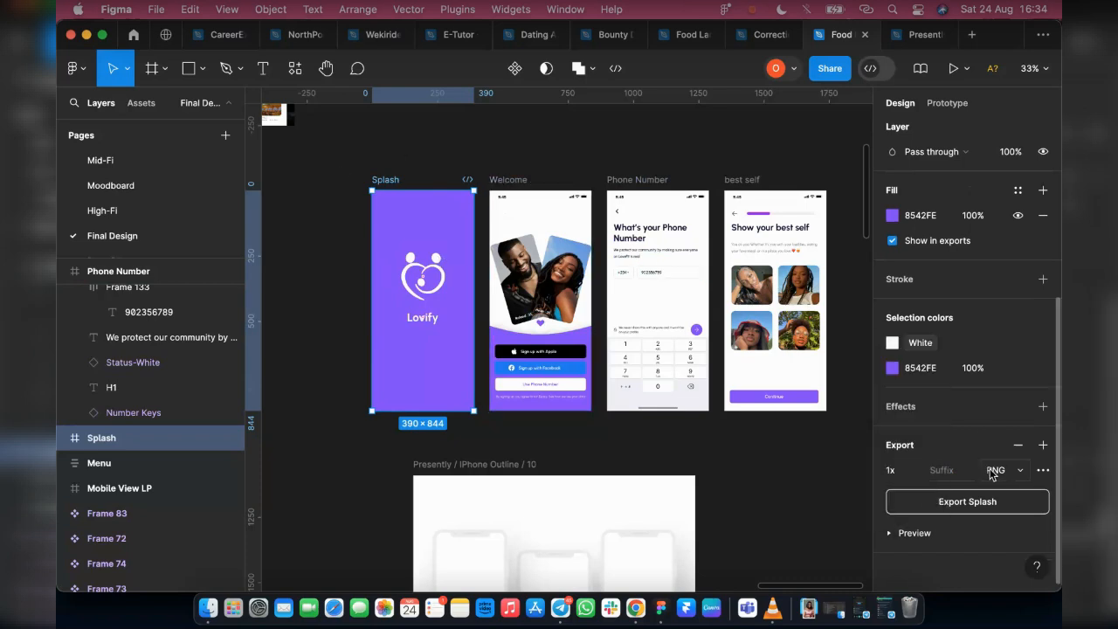
pyautogui.click(917, 473)
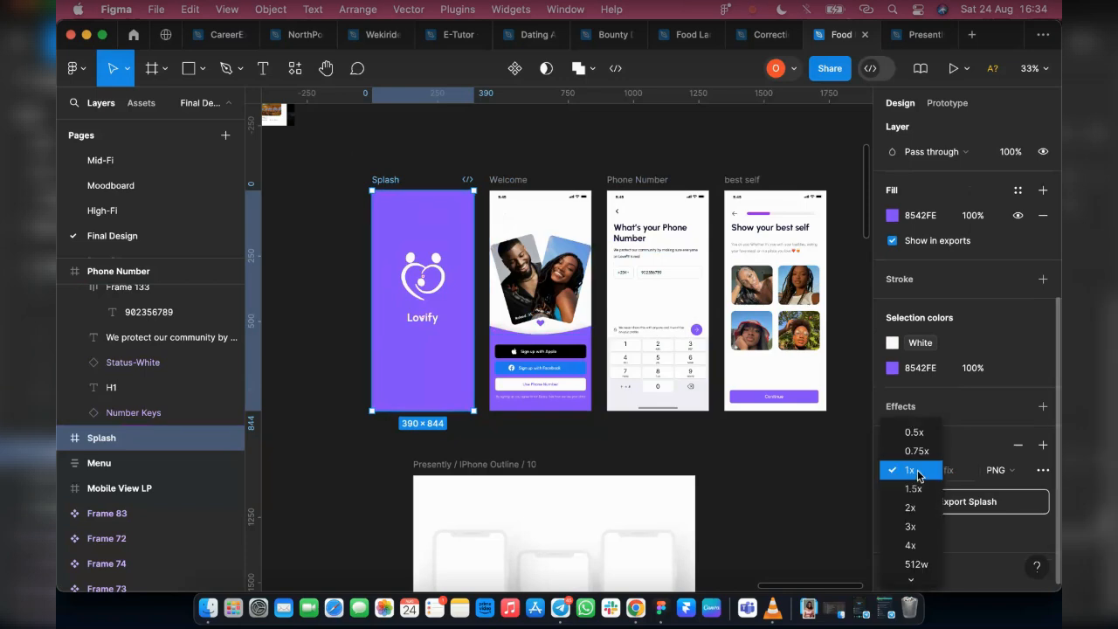
pyautogui.click(916, 545)
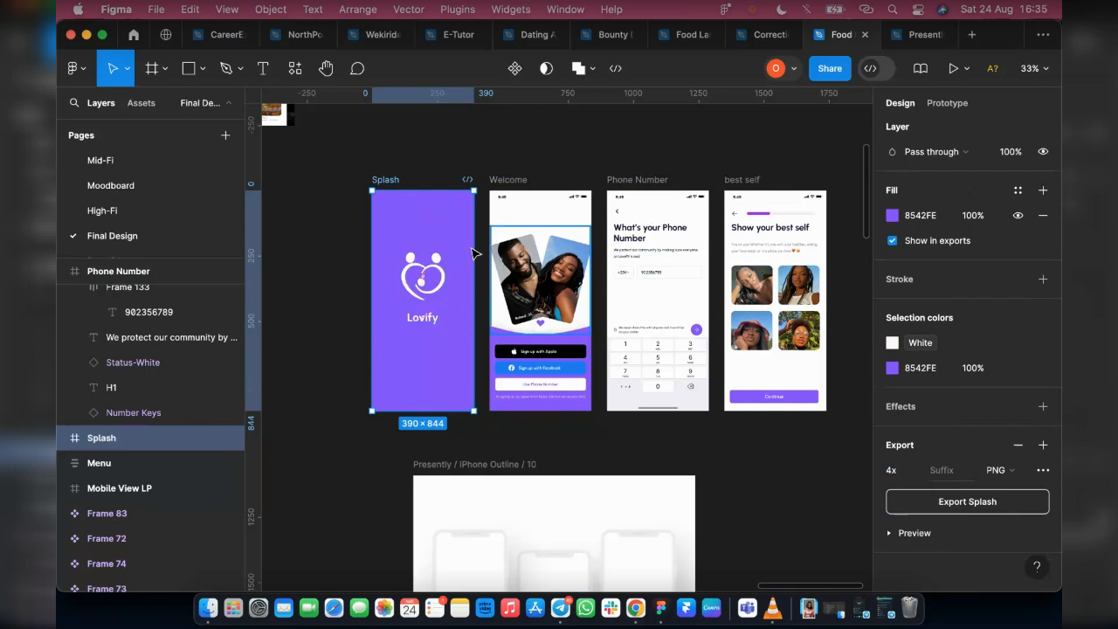
# Export the Splash frame at 4x as Splash.png into the Downloads folder
pyautogui.click(1021, 472)
pyautogui.click(1021, 472)
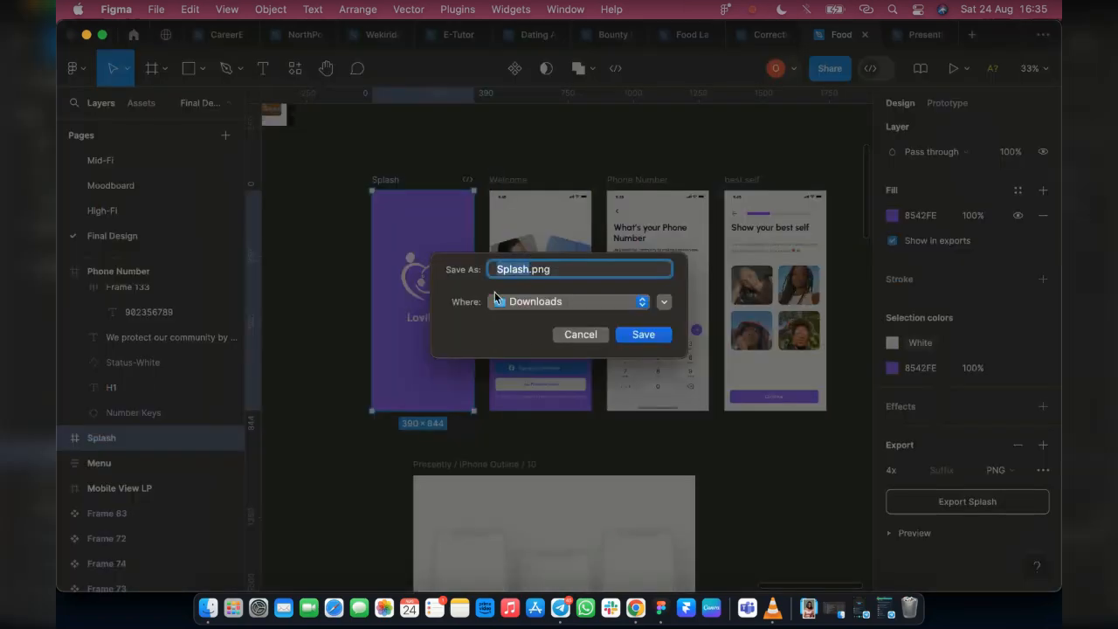
pyautogui.click(648, 337)
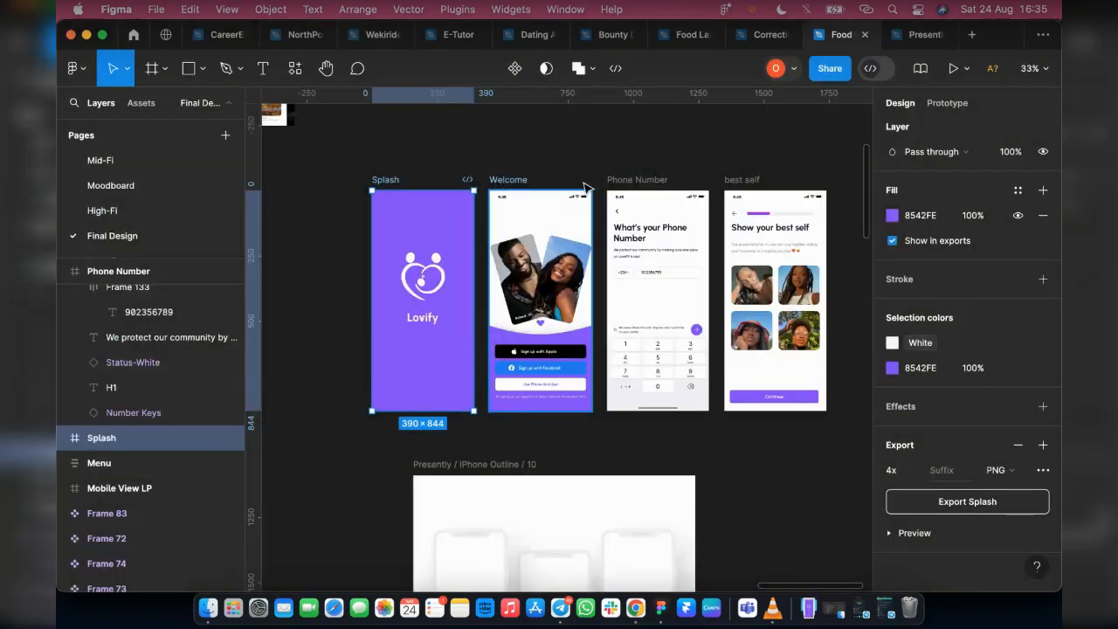
# Export the Welcome frame as Welcome.png at 4x into the Downloads folder
pyautogui.click(504, 185)
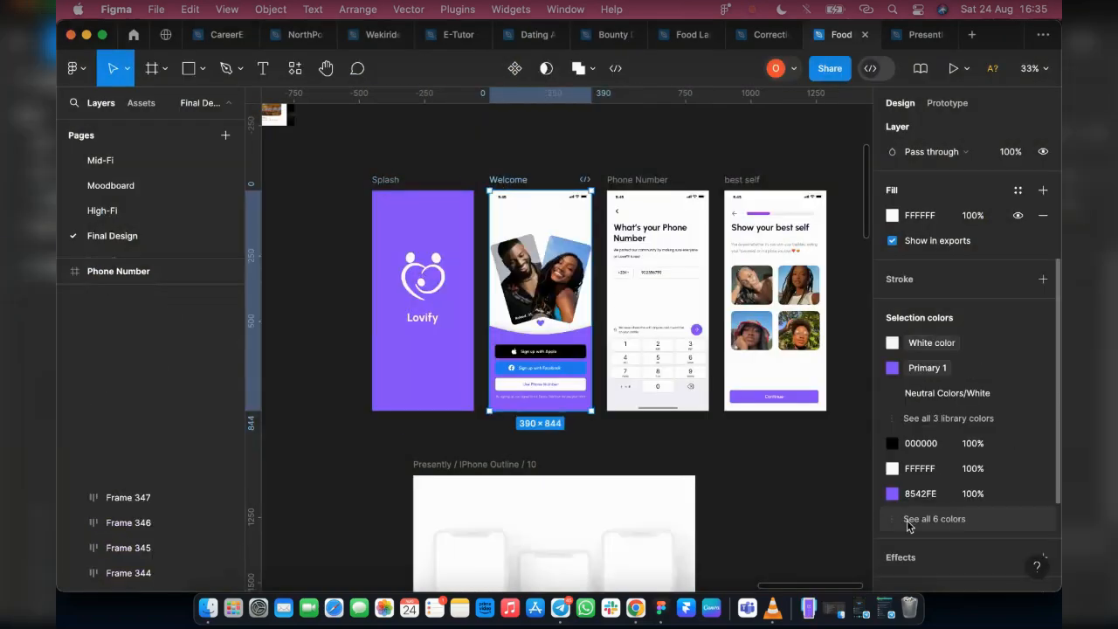
pyautogui.scroll(-3, 908, 524)
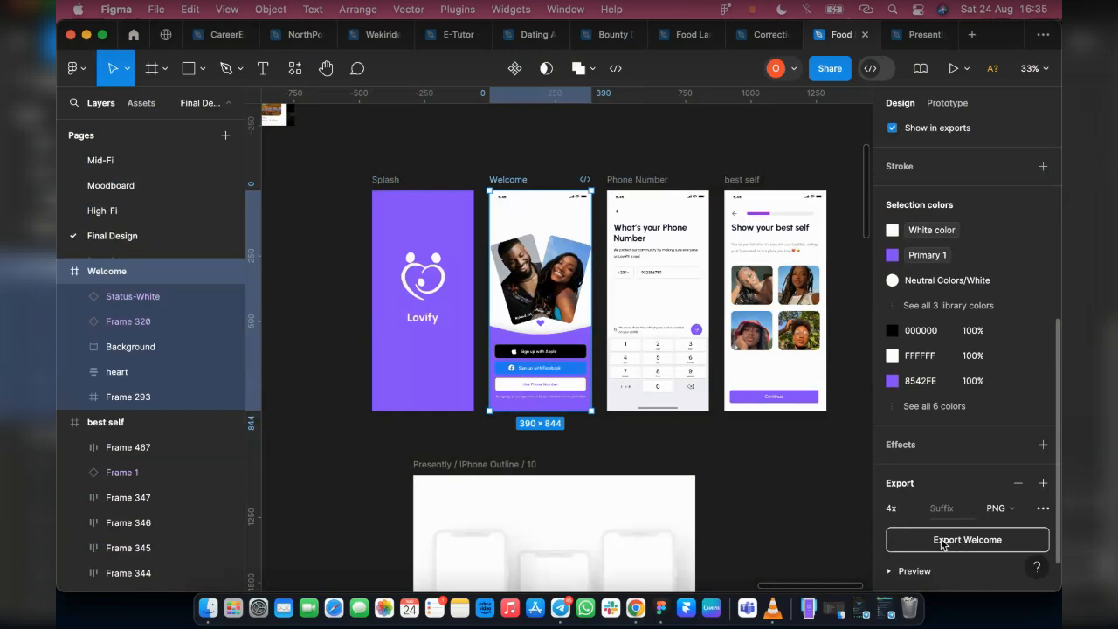
pyautogui.click(943, 543)
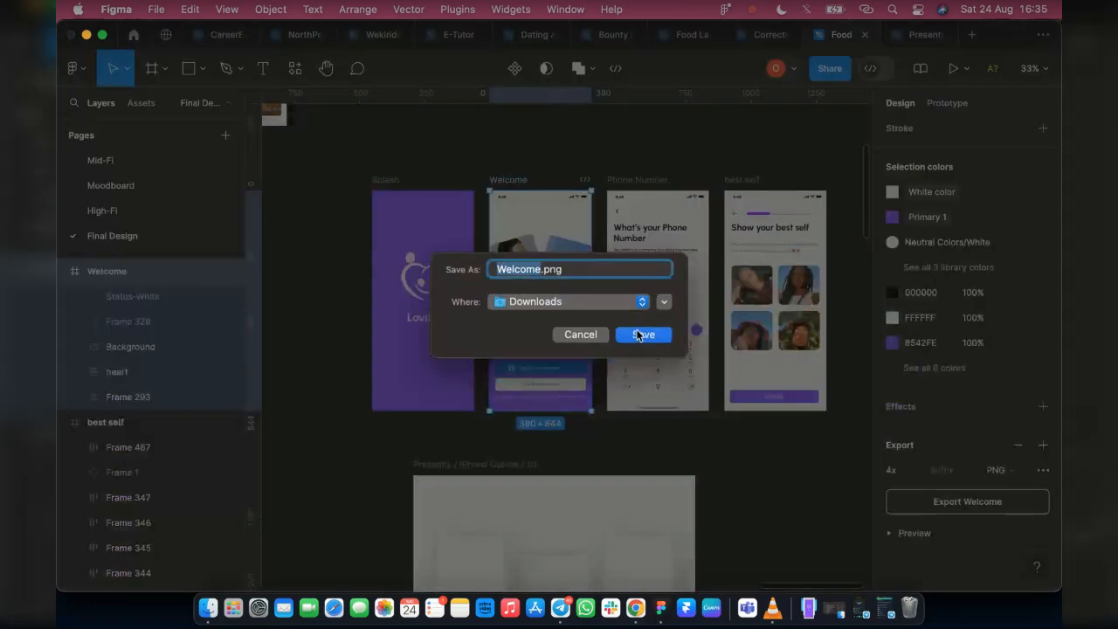
pyautogui.press('Return')
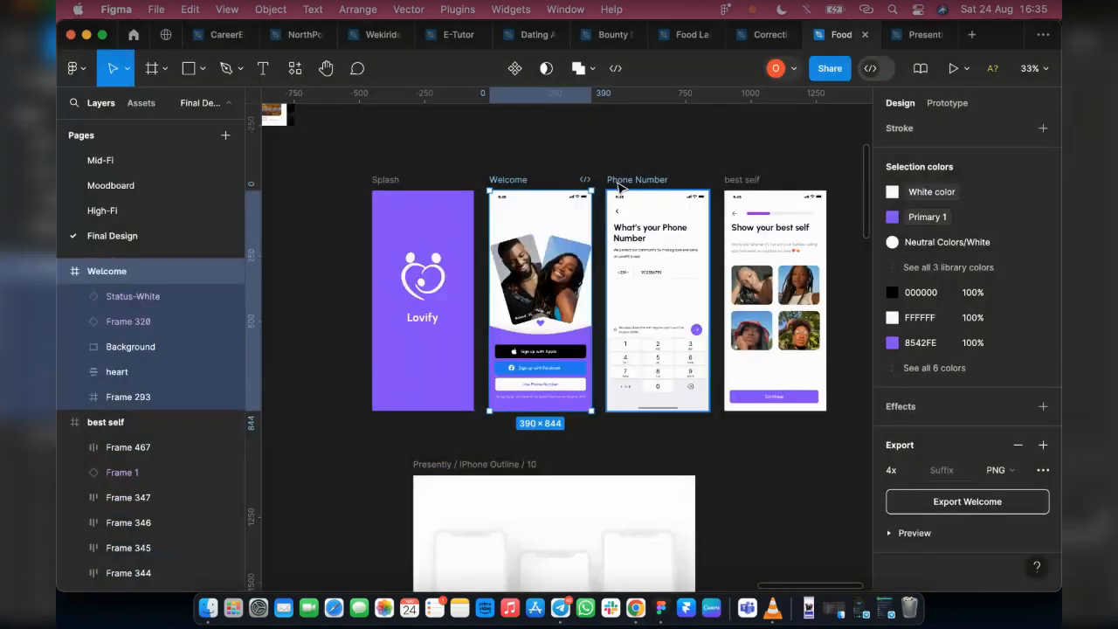
# Select the Phone Number frame and expand its export preview to check the screen before exporting
pyautogui.click(619, 184)
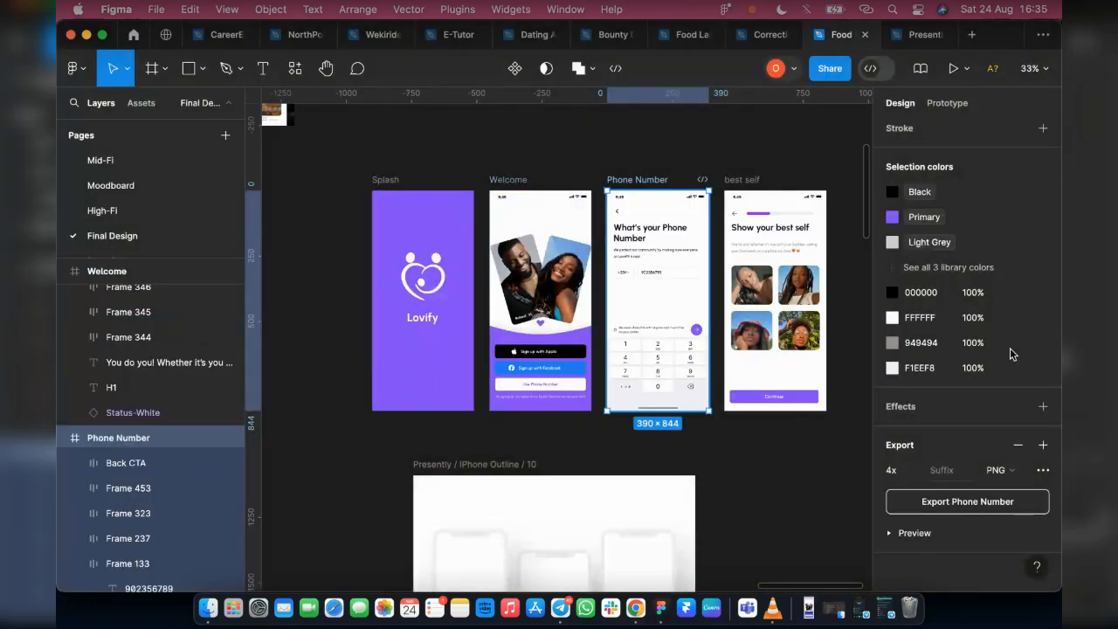
pyautogui.click(891, 532)
pyautogui.scroll(-4, 969, 506)
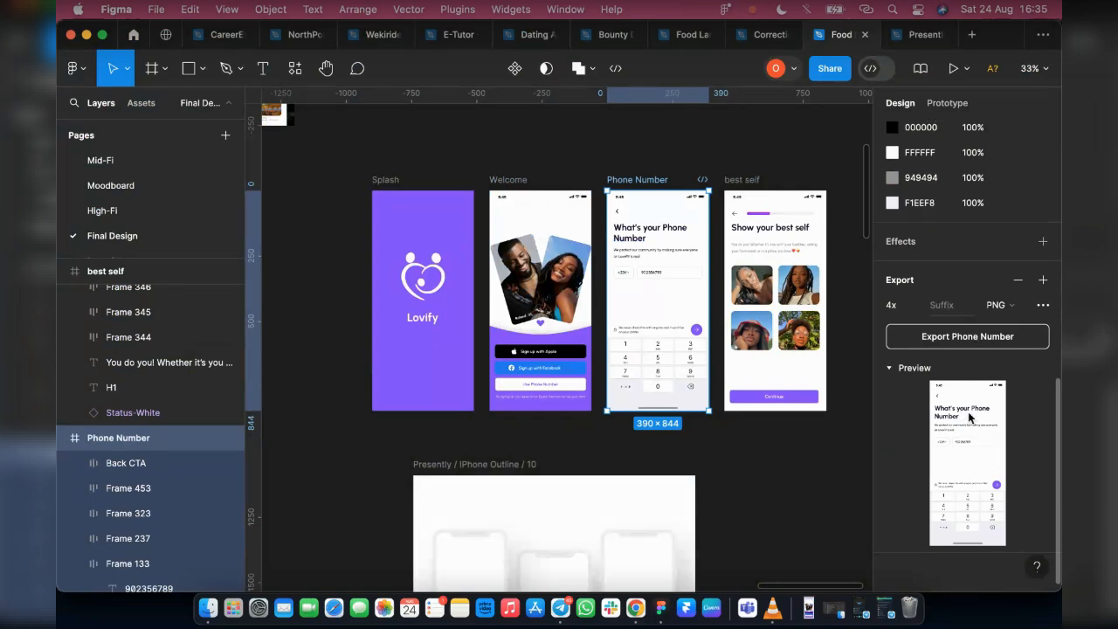
# Try moving the H1 heading out of the Phone Number frame and in front of all layers, checking the frame's export preview
pyautogui.click(632, 237)
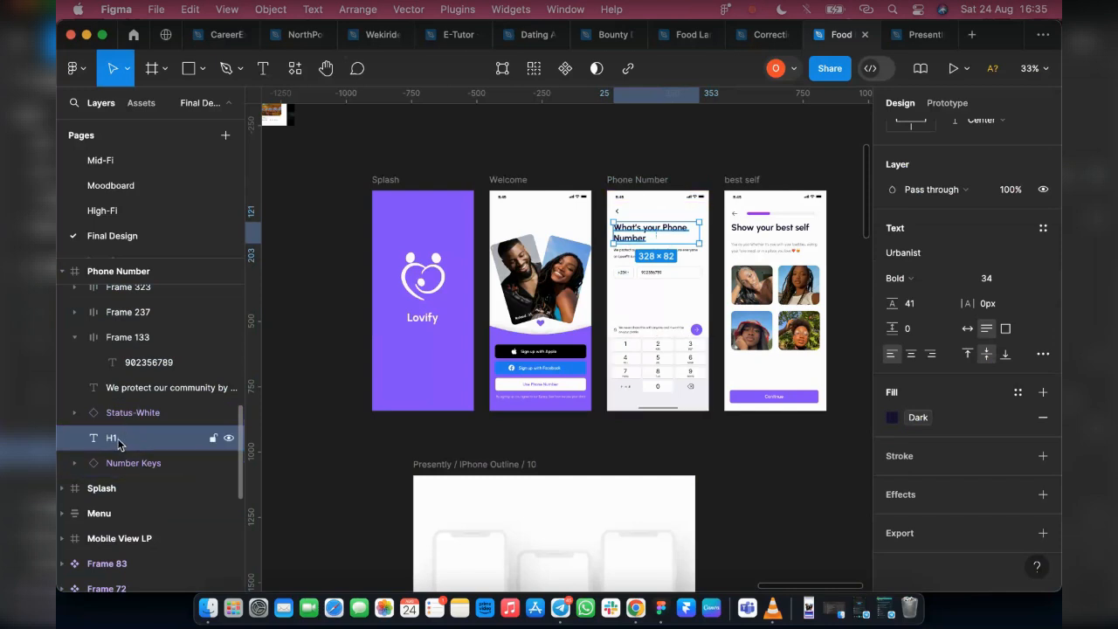
pyautogui.moveTo(118, 443); pyautogui.dragTo(119, 499)
pyautogui.moveTo(497, 475); pyautogui.dragTo(497, 474)
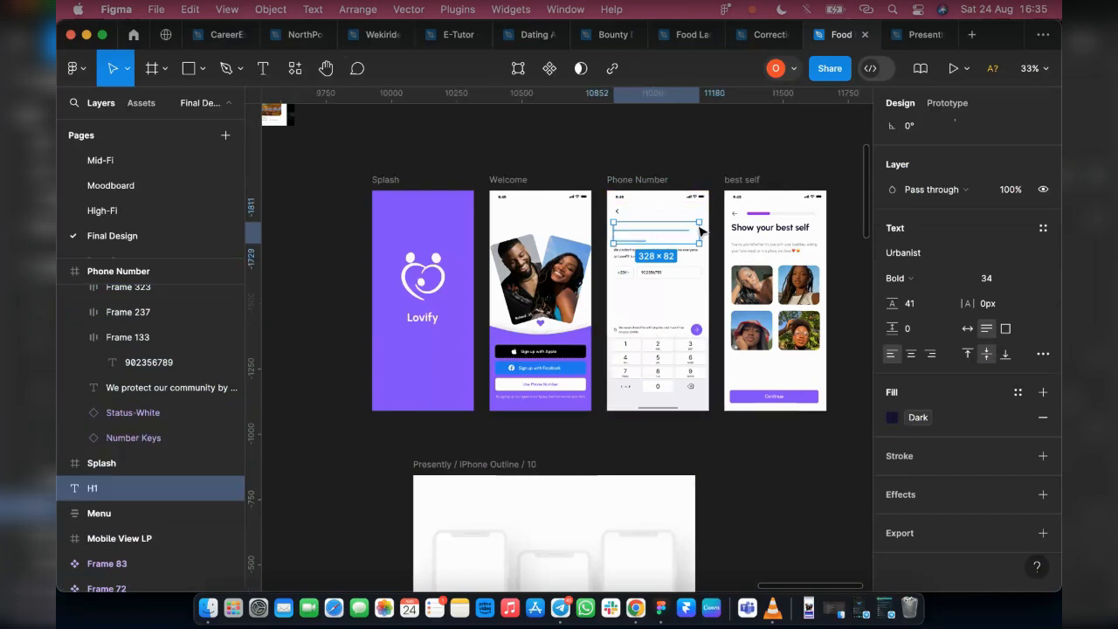
pyautogui.press(']')
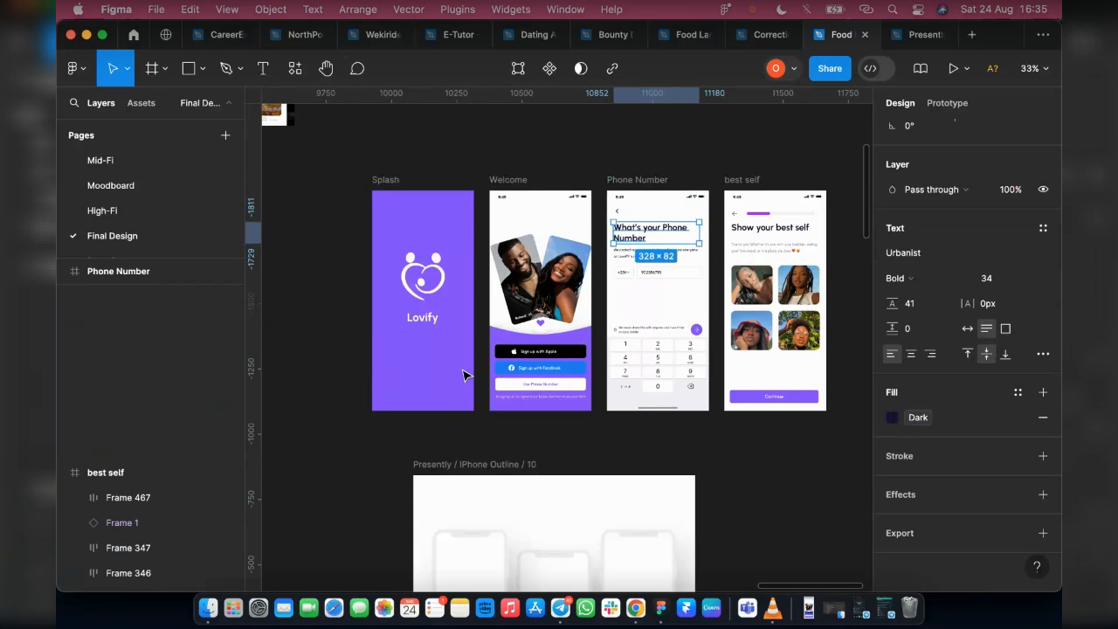
pyautogui.press('[')
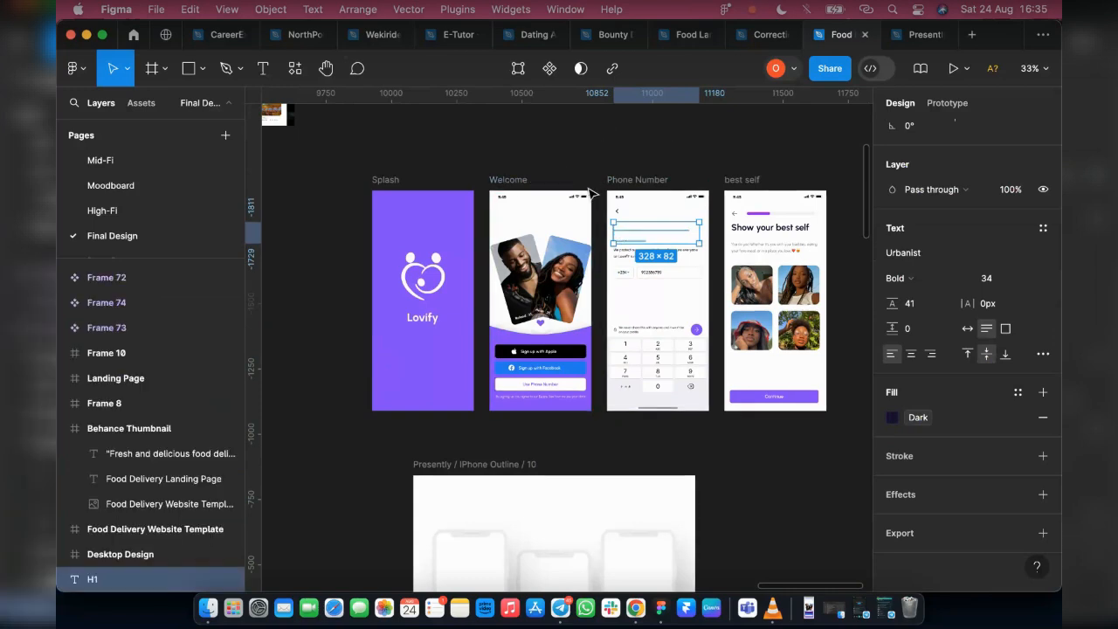
pyautogui.press(']')
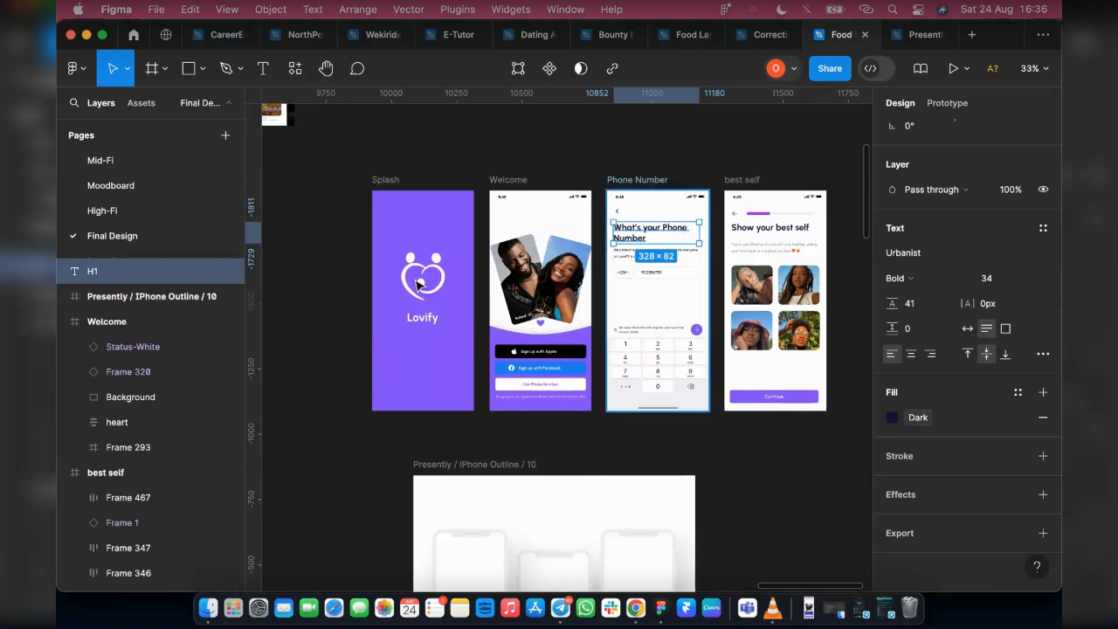
pyautogui.click(637, 179)
pyautogui.scroll(-5, 961, 413)
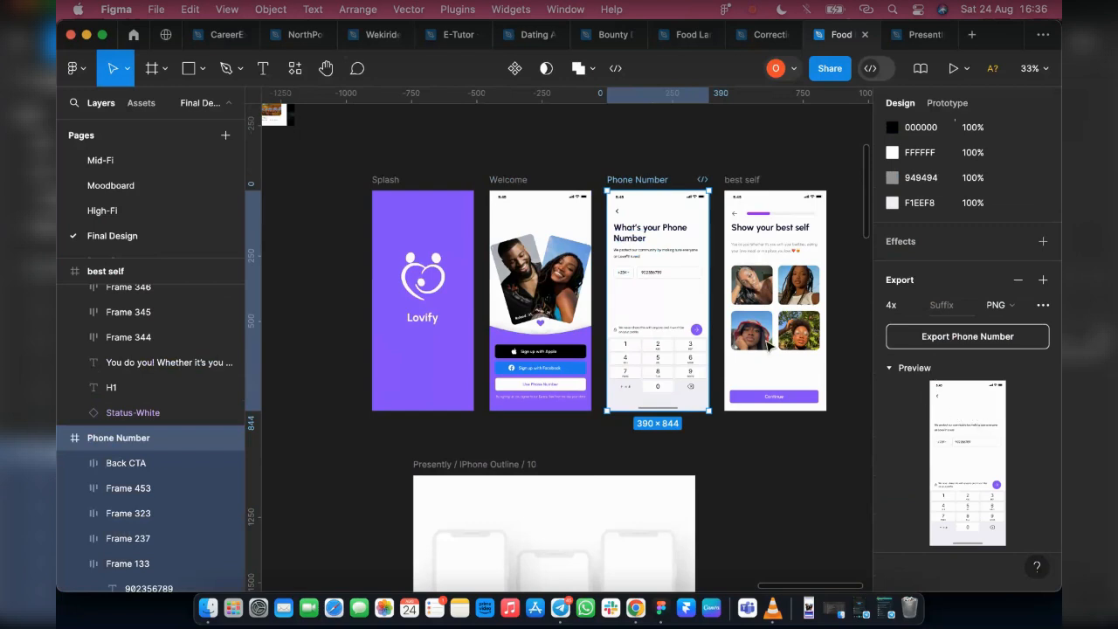
# Move the "What's your Phone Number" heading back into the Phone Number frame at X 31, Y 100 and centre it horizontally
pyautogui.doubleClick(635, 228)
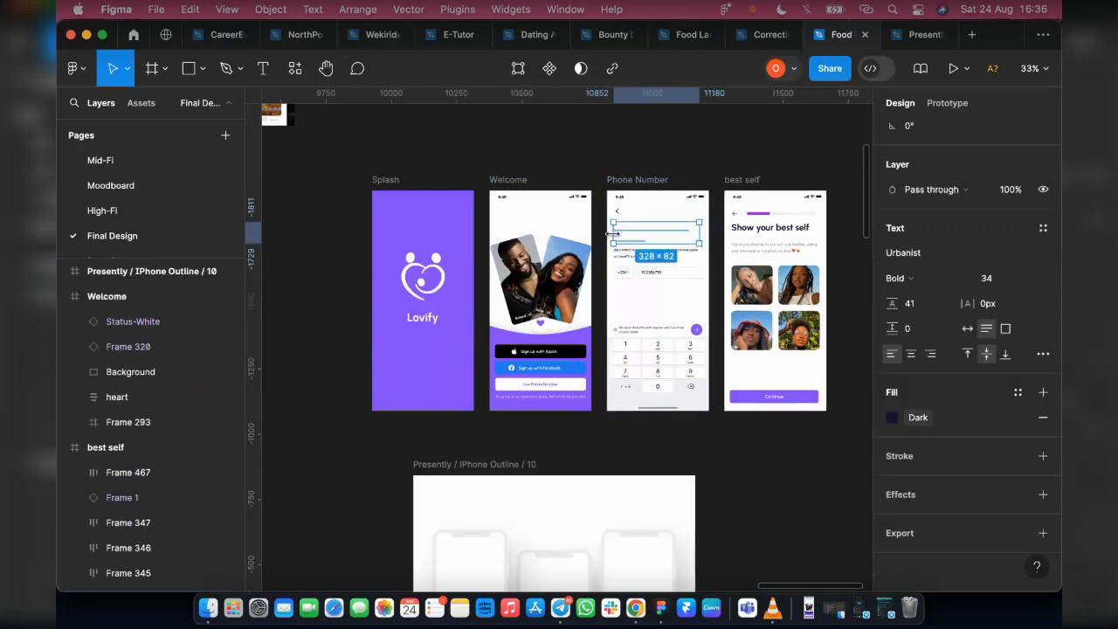
pyautogui.moveTo(625, 236)
pyautogui.mouseDown()
pyautogui.moveTo(626, 157)
pyautogui.moveTo(631, 229)
pyautogui.mouseUp()
pyautogui.click(573, 154)
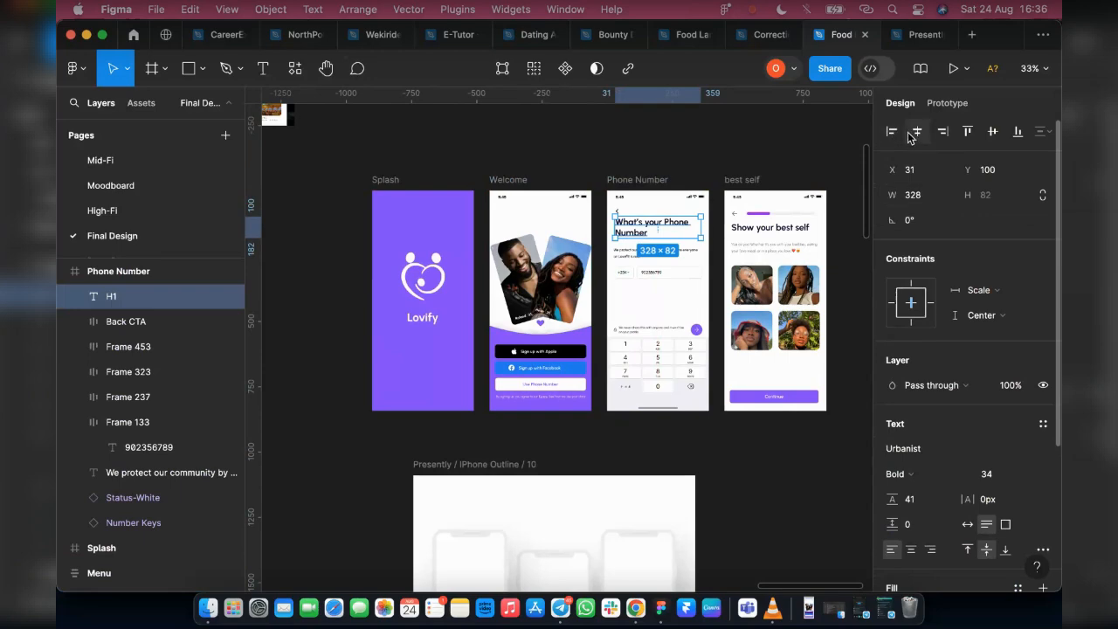
pyautogui.click(916, 133)
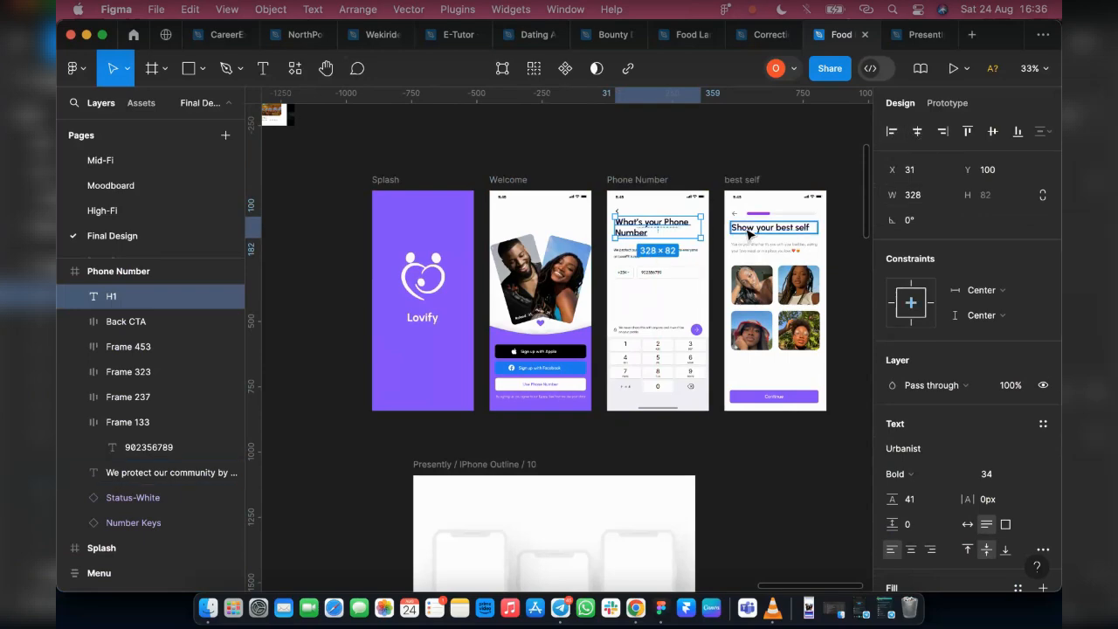
# Select the headings of the Phone Number and best self frames together and shift both down about 20 px
pyautogui.keyDown('shift'); pyautogui.click(775, 228); pyautogui.keyUp('shift')
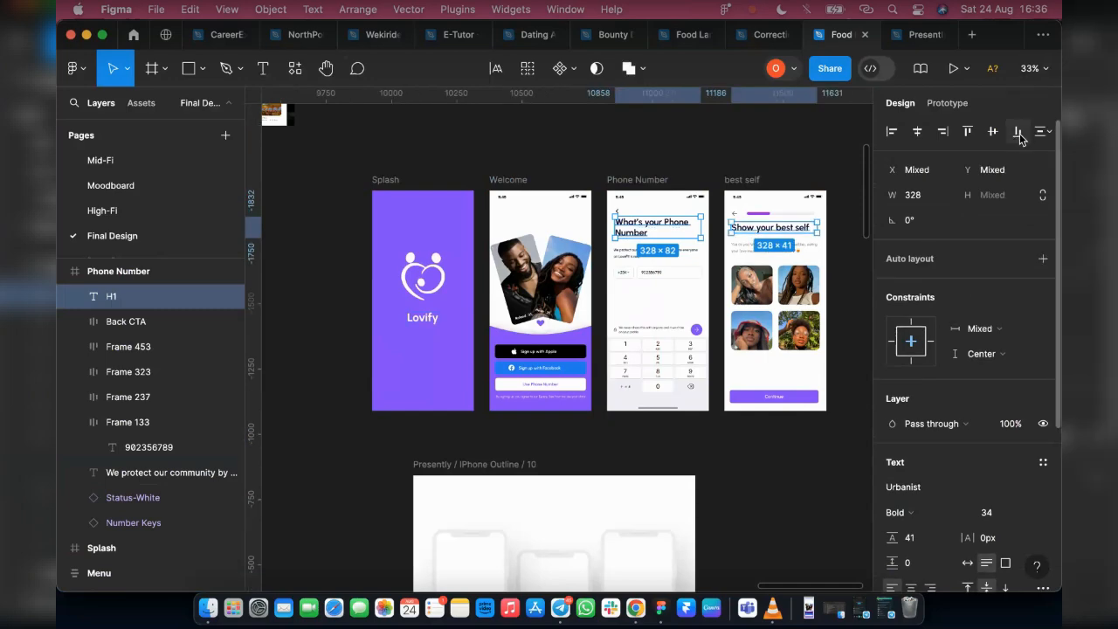
pyautogui.scroll(5, 678, 255)
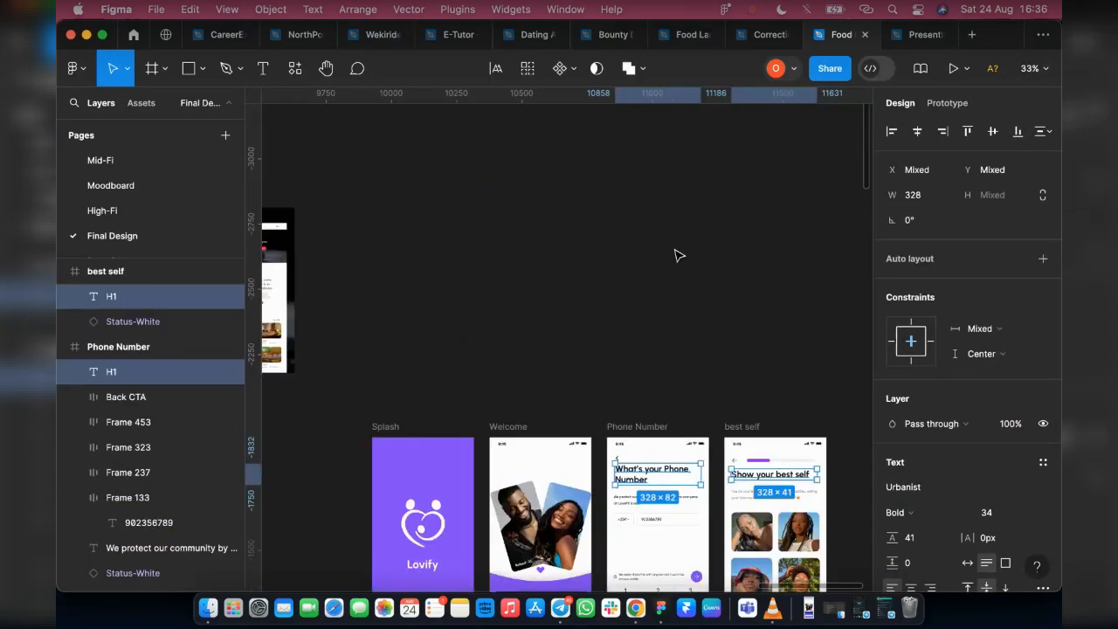
pyautogui.scroll(-6, 678, 255)
pyautogui.scroll(2, 654, 282)
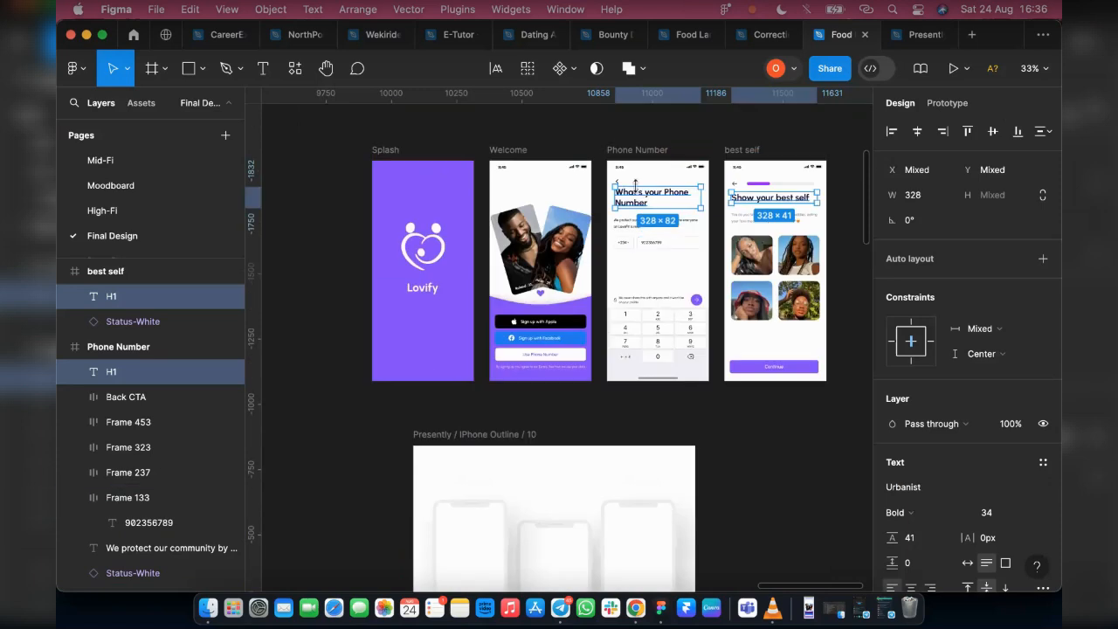
pyautogui.scroll(5, 636, 197)
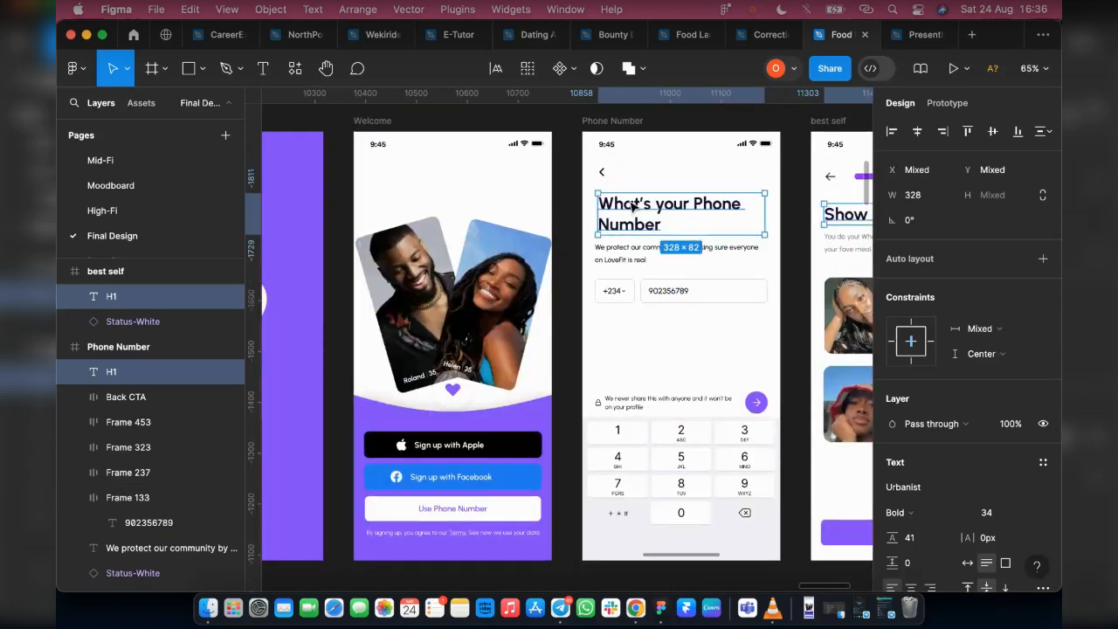
pyautogui.scroll(-4, 584, 151)
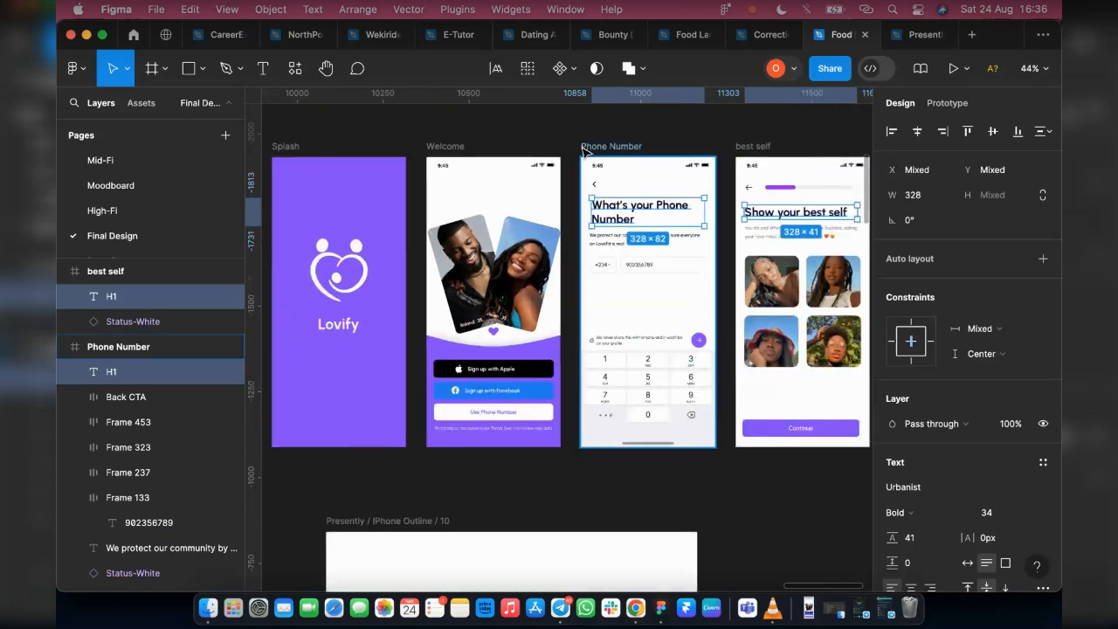
# Export the Phone Number frame at 4x as Phone Number.png into the Downloads folder
pyautogui.click(584, 150)
pyautogui.scroll(-5, 988, 387)
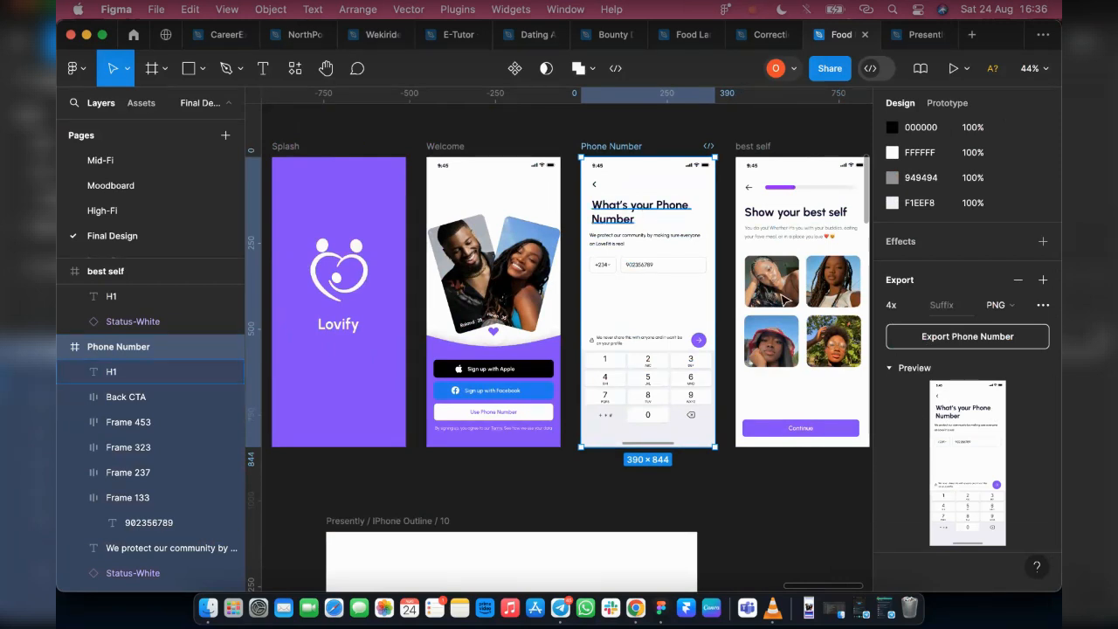
pyautogui.press('super+shift+e')
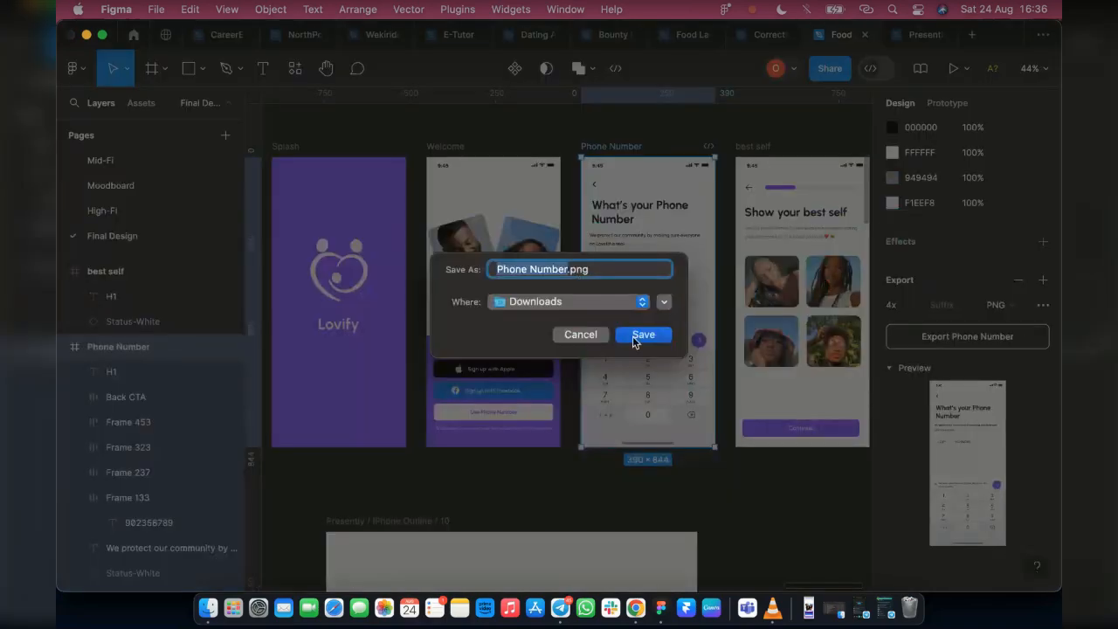
pyautogui.click(633, 337)
# Export the best self frame at 4x as best self.png into the Downloads folder and collapse the export preview
pyautogui.click(749, 150)
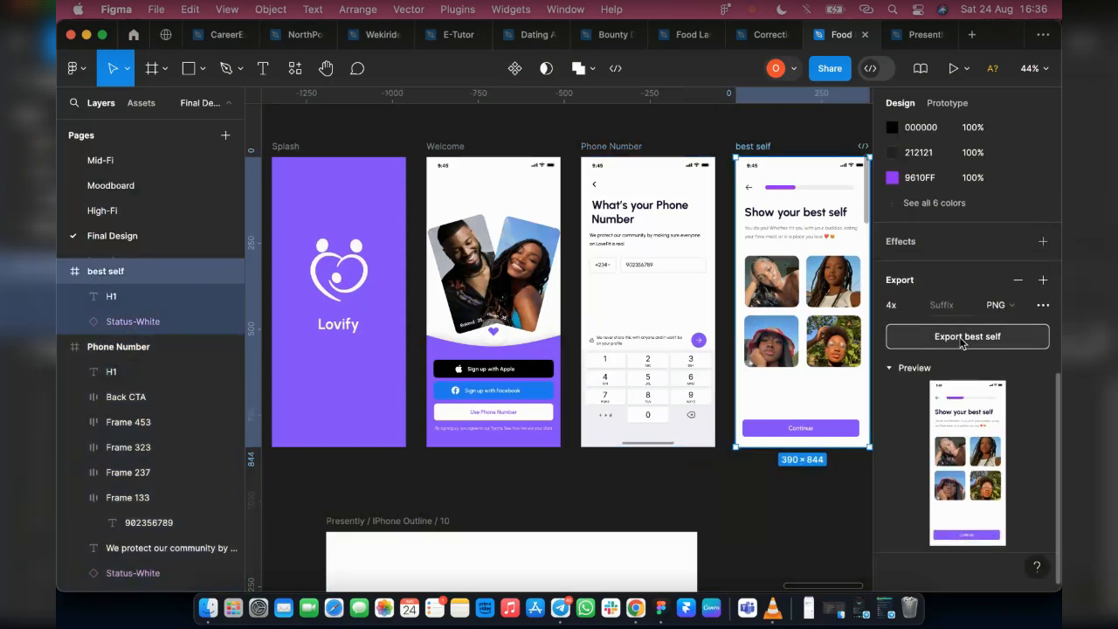
pyautogui.click(965, 338)
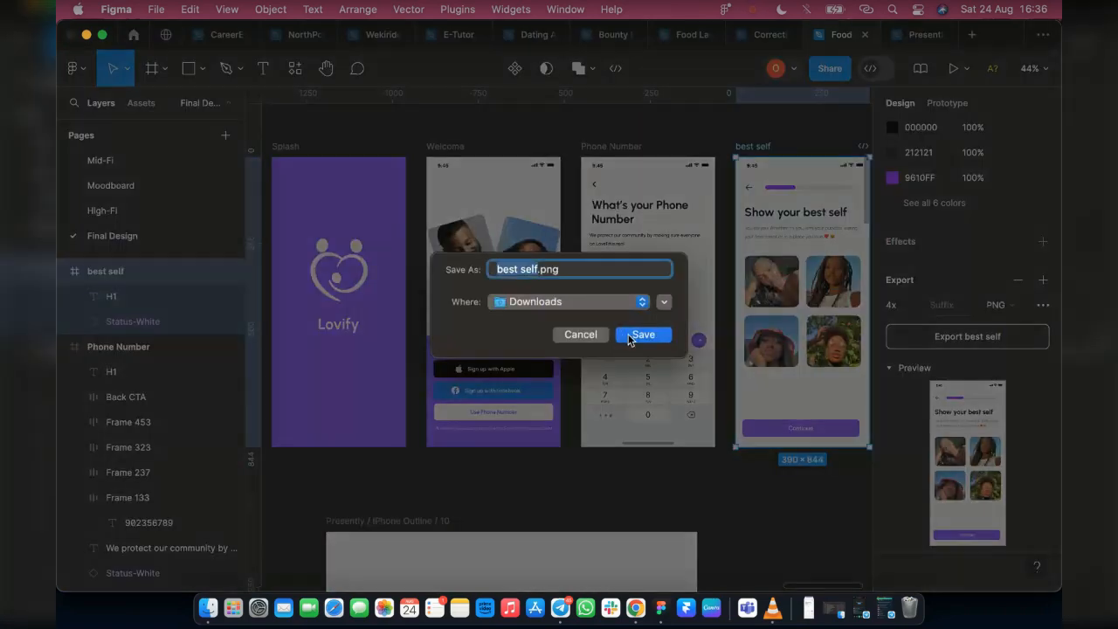
pyautogui.click(642, 342)
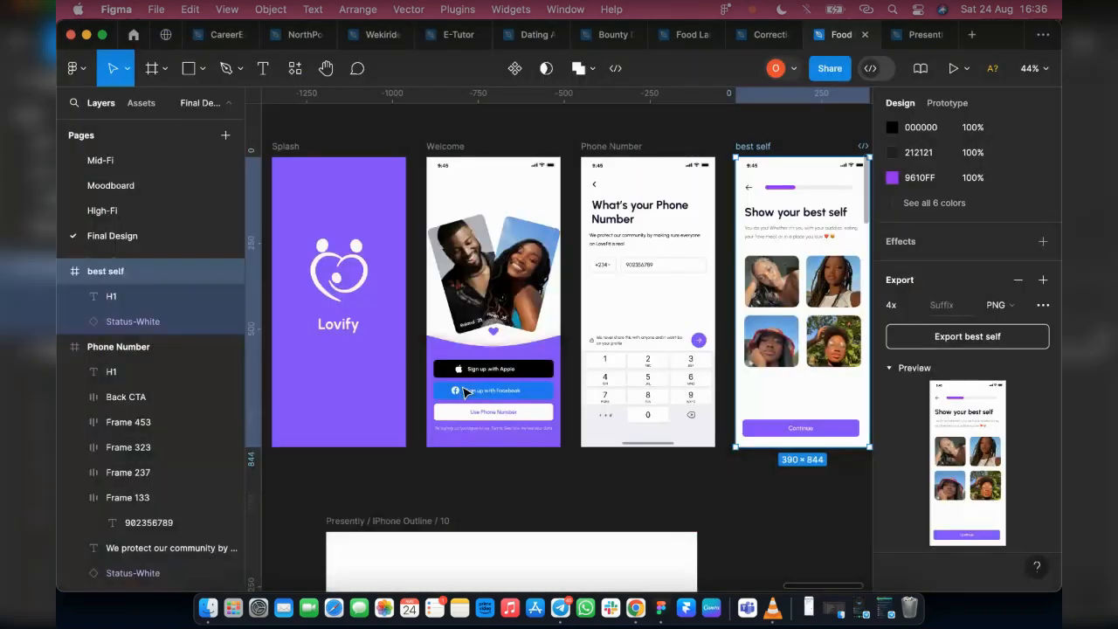
pyautogui.click(890, 367)
# Select the Presently / iPhone Outline / 10 mockup and expand Group 58, Group 59 and Group 57 to reveal their add image layers
pyautogui.scroll(-1, 624, 330)
pyautogui.scroll(-8, 624, 330)
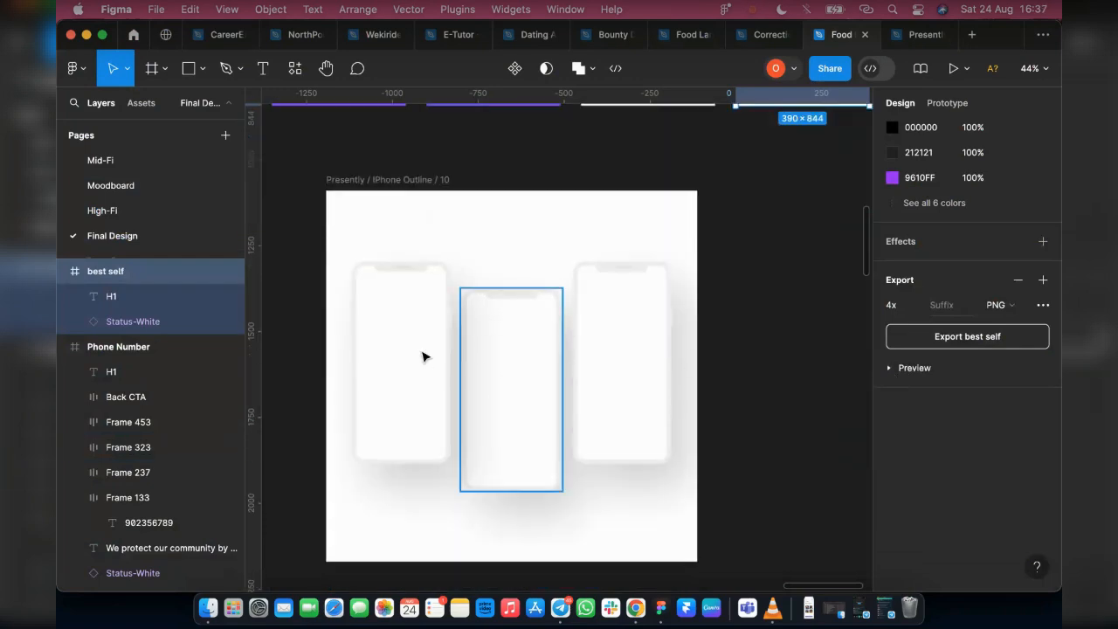
pyautogui.scroll(7, 485, 319)
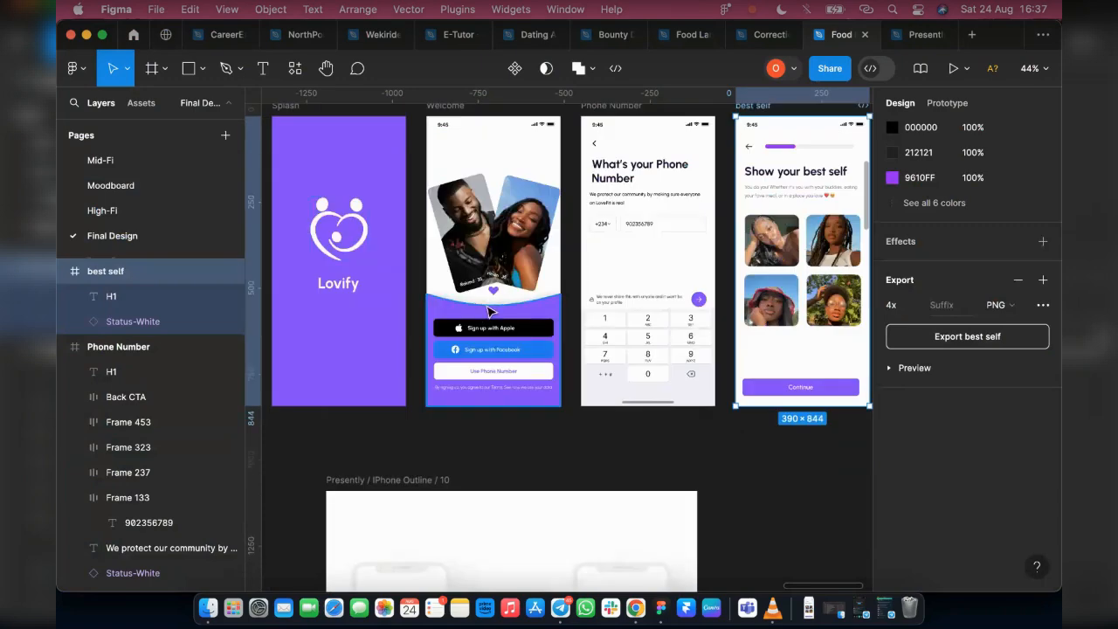
pyautogui.scroll(5, 1009, 343)
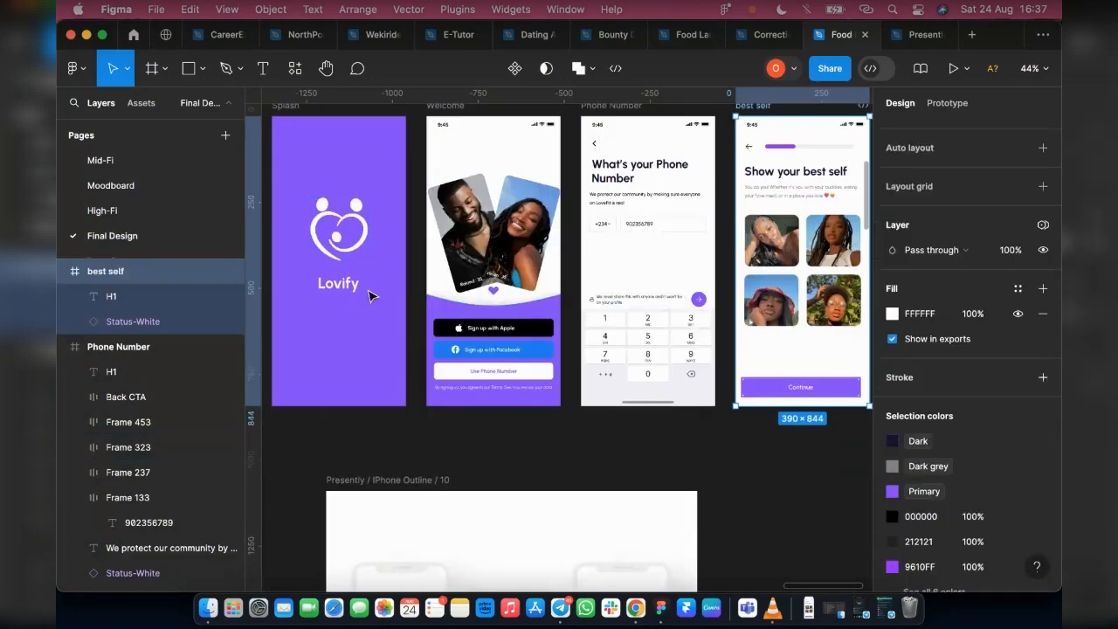
pyautogui.scroll(-4, 454, 486)
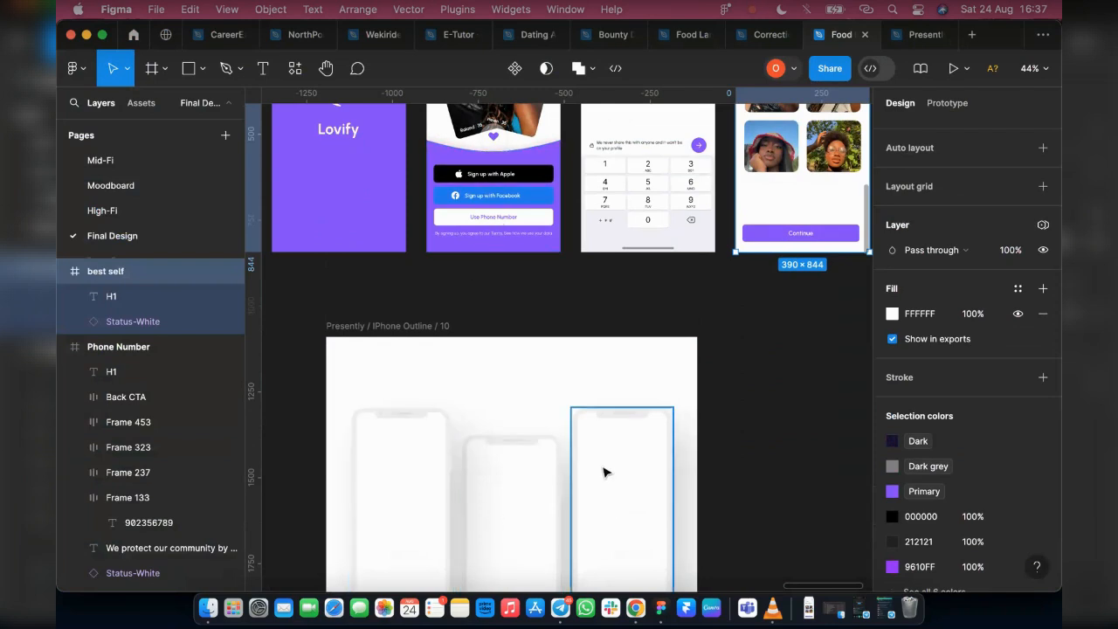
pyautogui.scroll(-2, 414, 411)
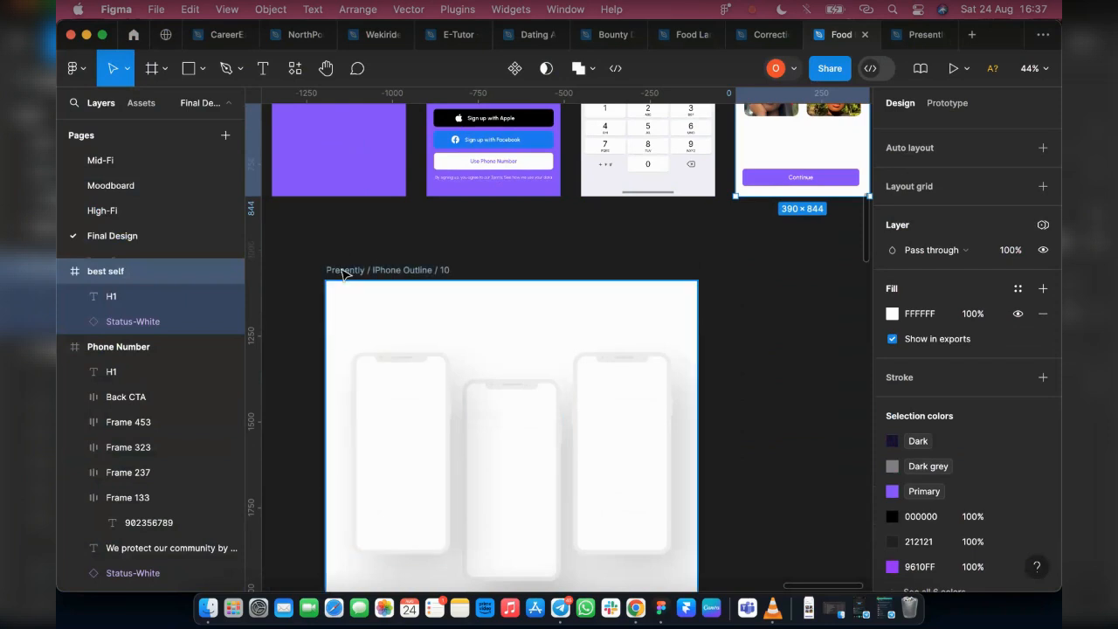
pyautogui.click(347, 272)
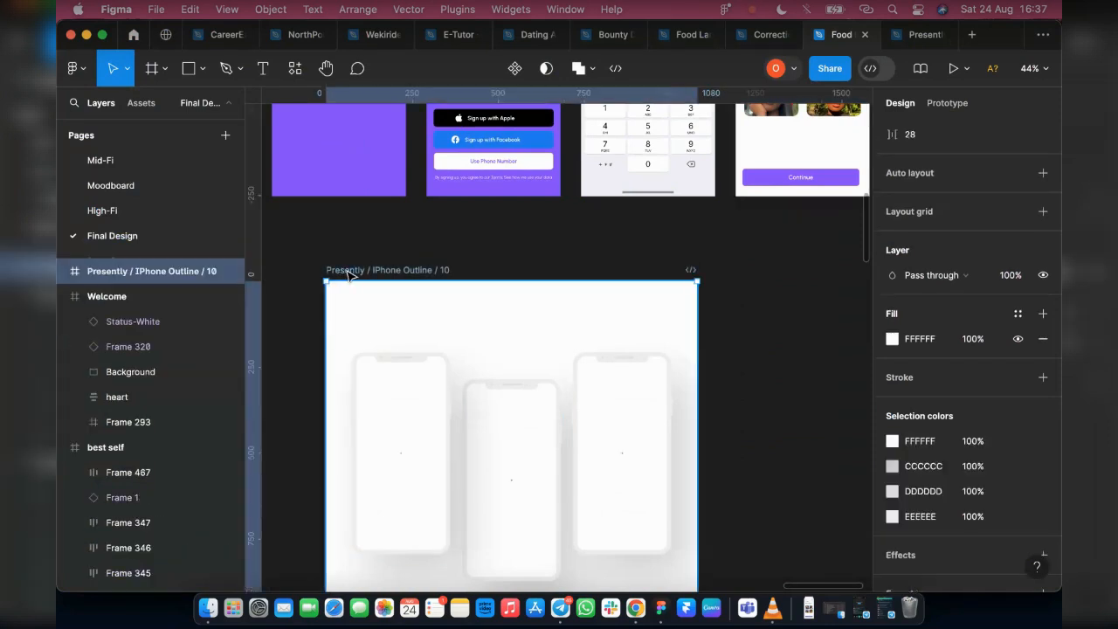
pyautogui.click(63, 297)
pyautogui.click(62, 271)
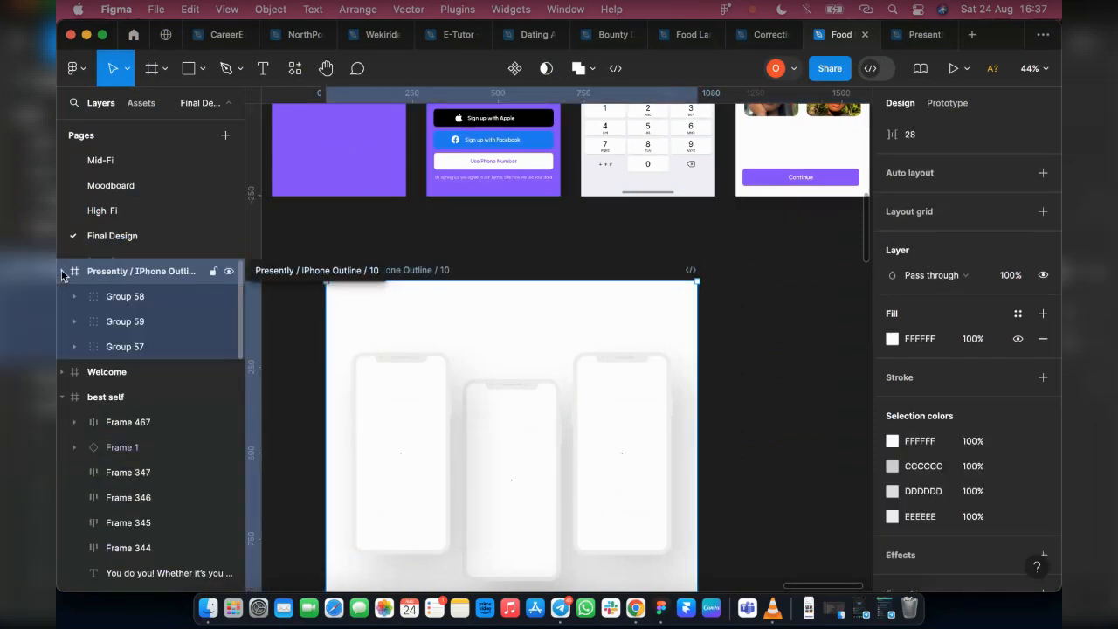
pyautogui.click(74, 297)
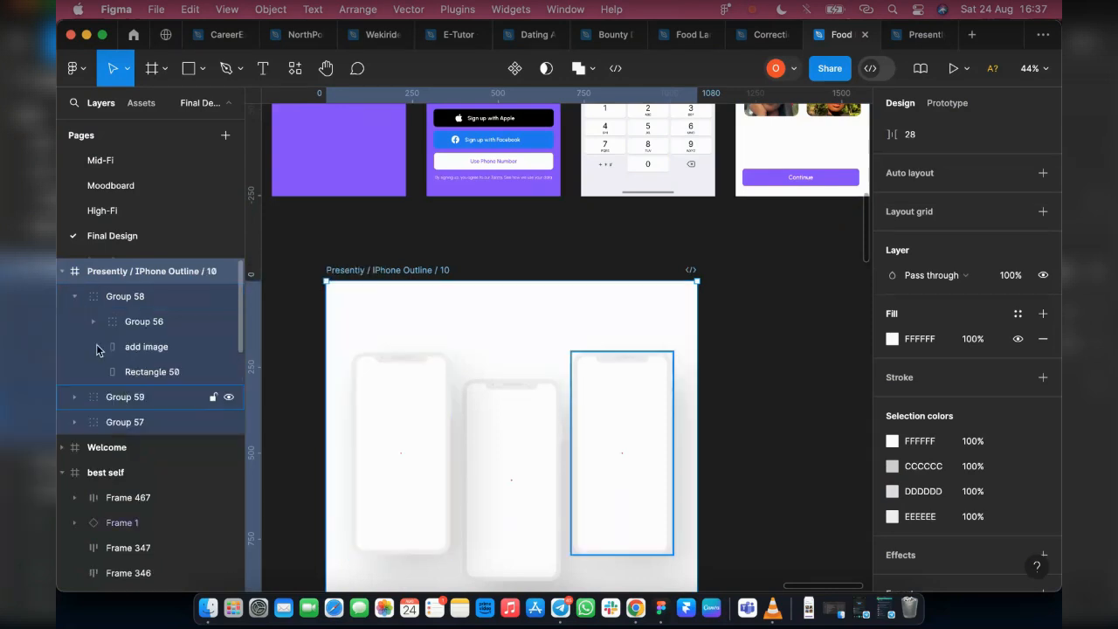
pyautogui.click(74, 397)
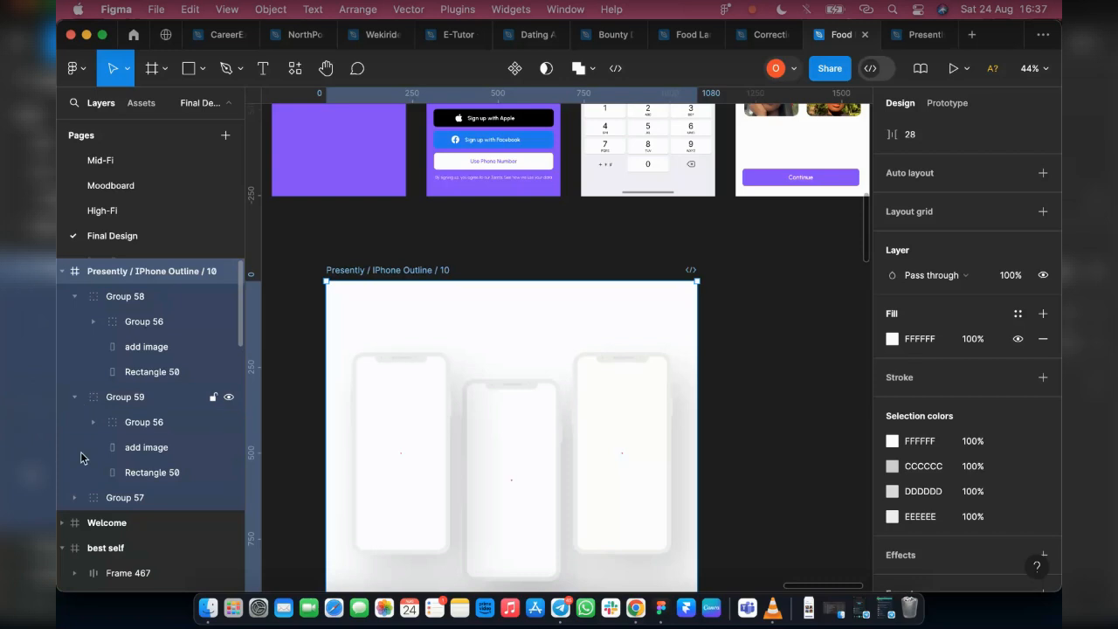
pyautogui.click(75, 497)
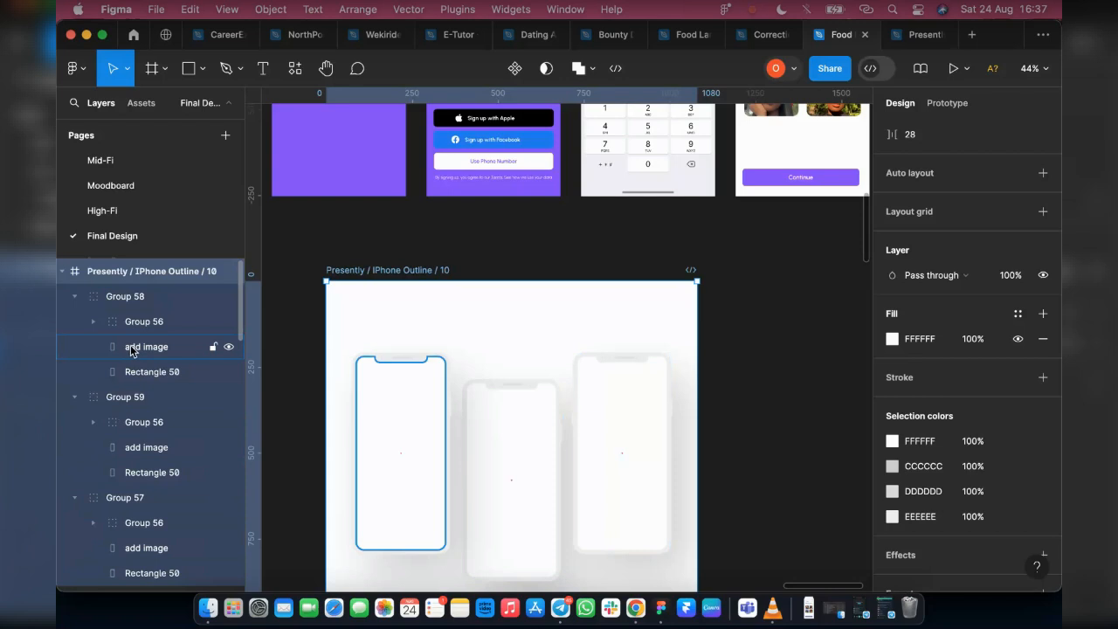
# Fill the add image layer of Group 58 with the image Splash.png from Downloads
pyautogui.click(133, 347)
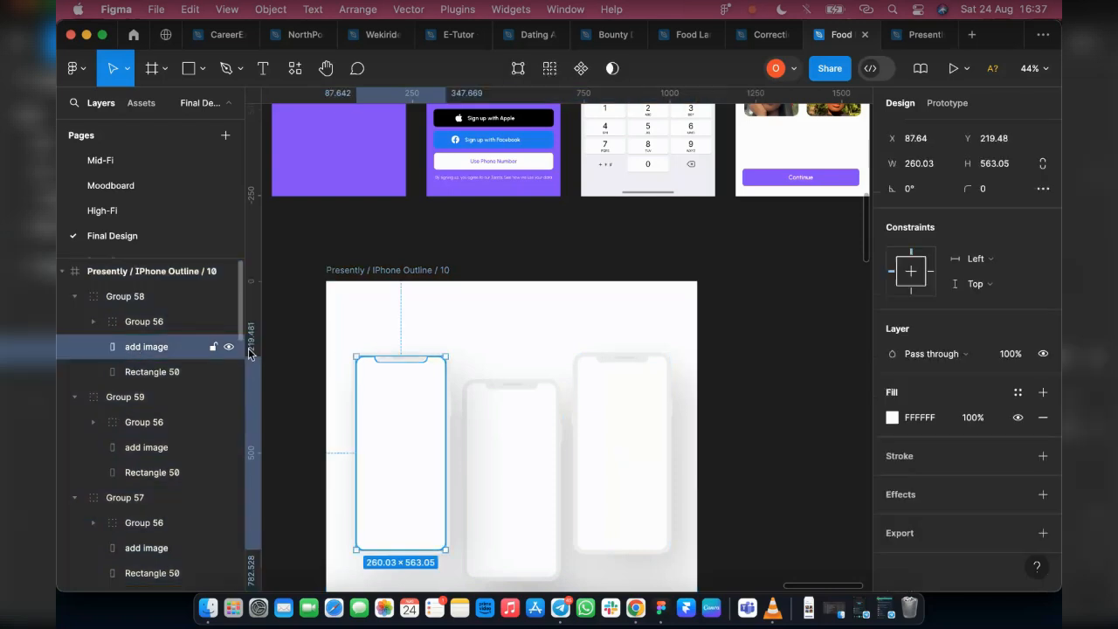
pyautogui.click(891, 418)
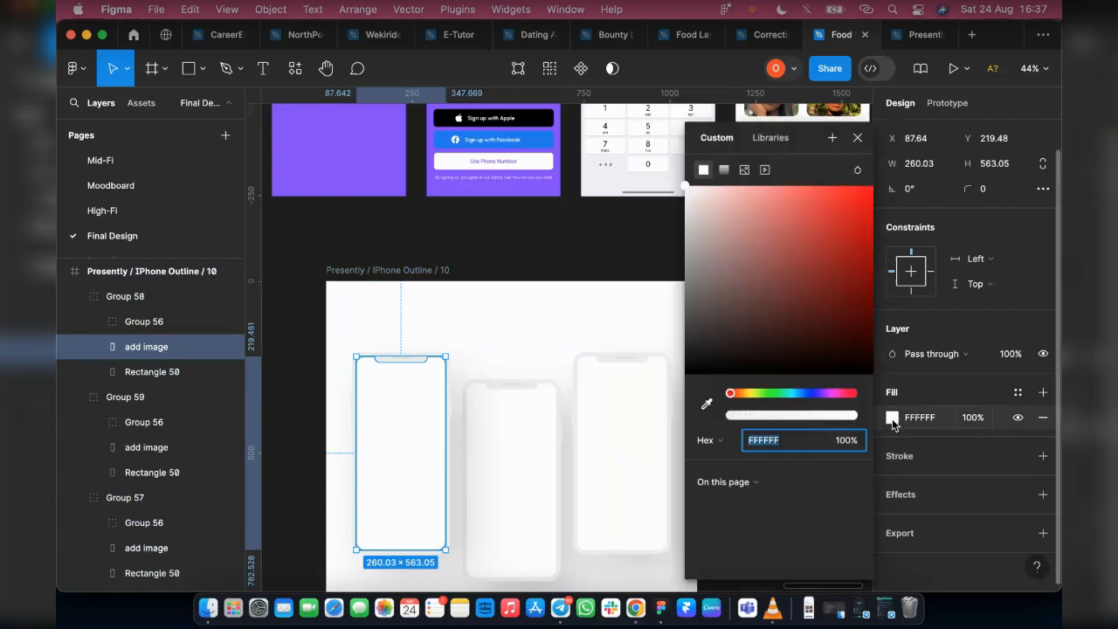
pyautogui.click(743, 170)
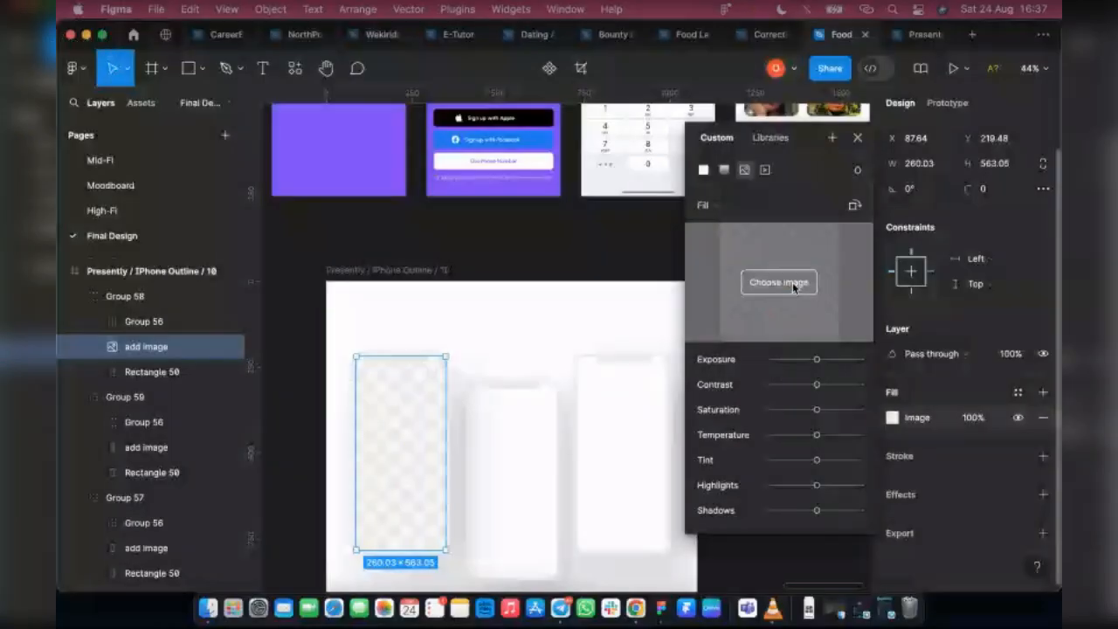
pyautogui.click(794, 287)
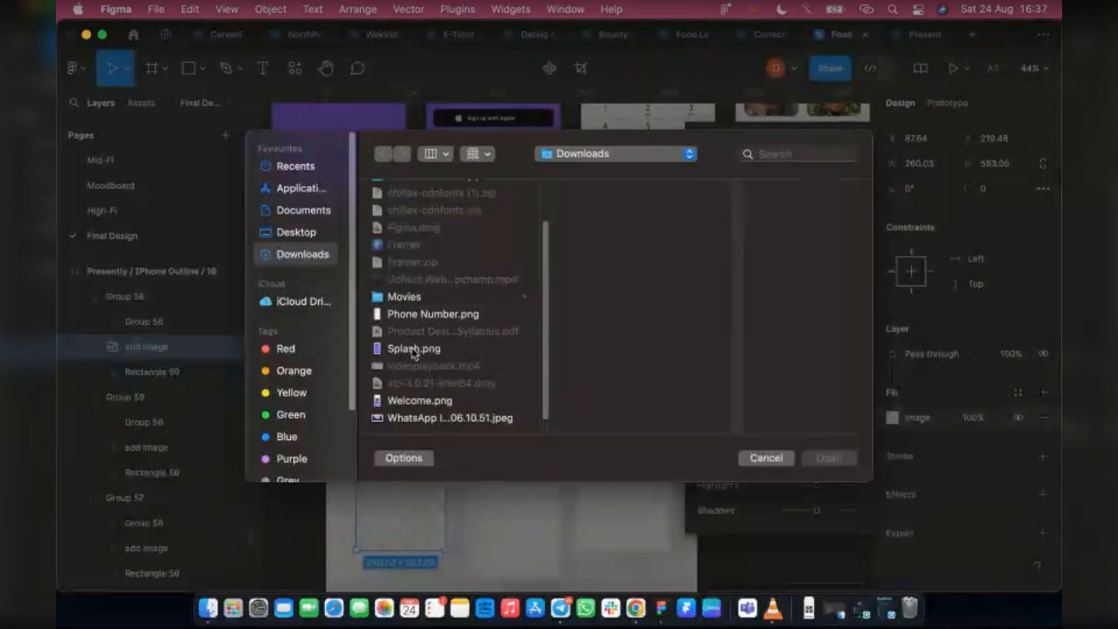
pyautogui.click(413, 349)
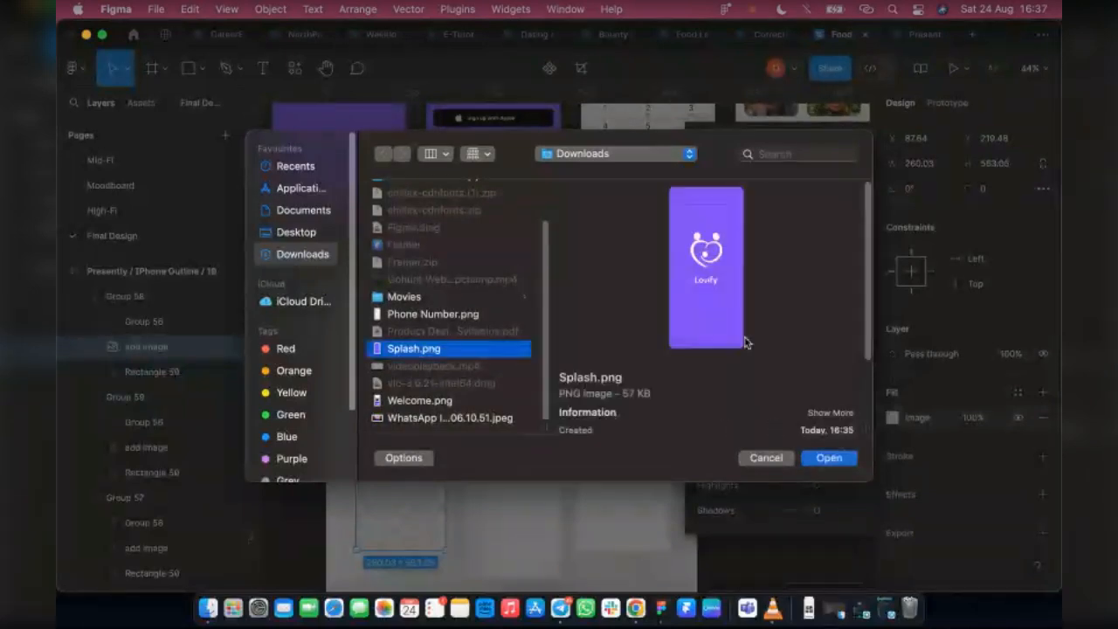
pyautogui.click(825, 459)
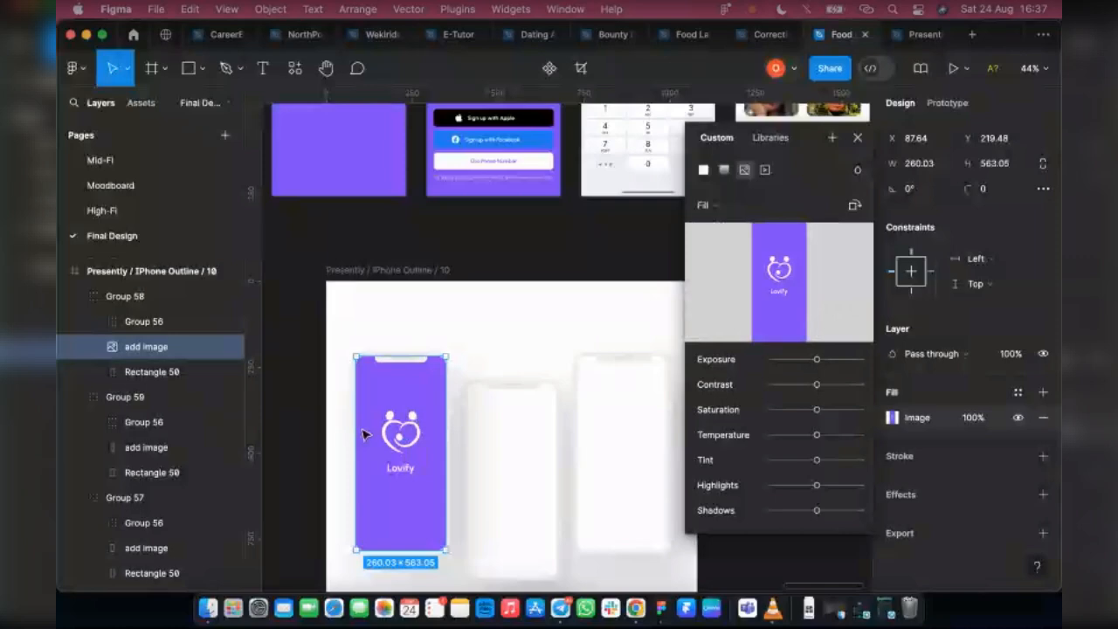
# Fill the add image layer of Group 57, the middle phone, with the image Welcome.png from Downloads
pyautogui.click(510, 443)
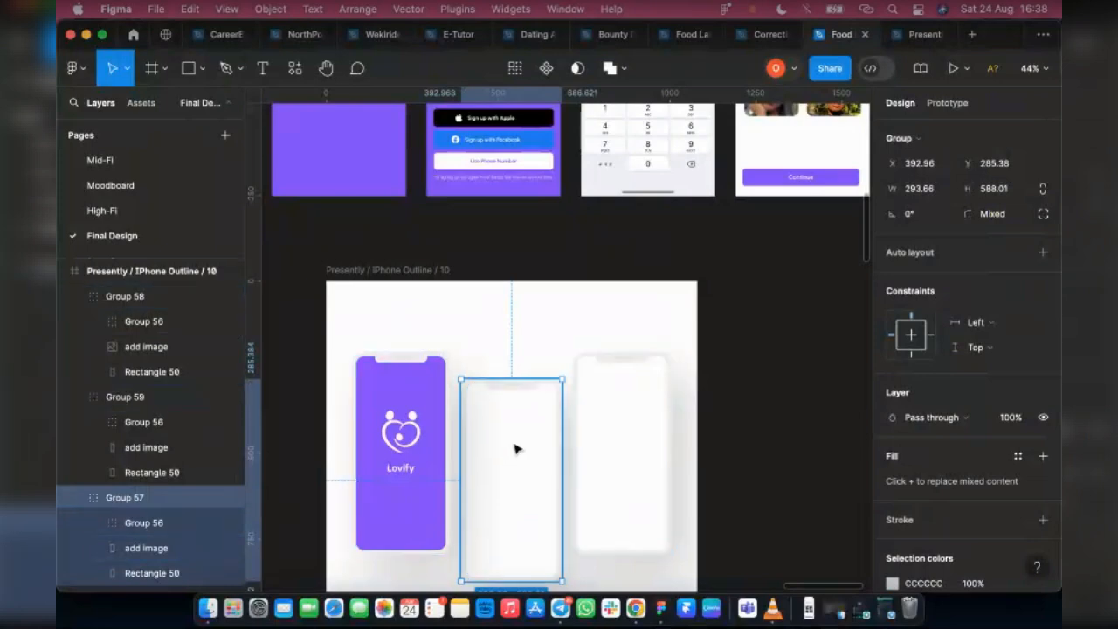
pyautogui.scroll(-2, 514, 449)
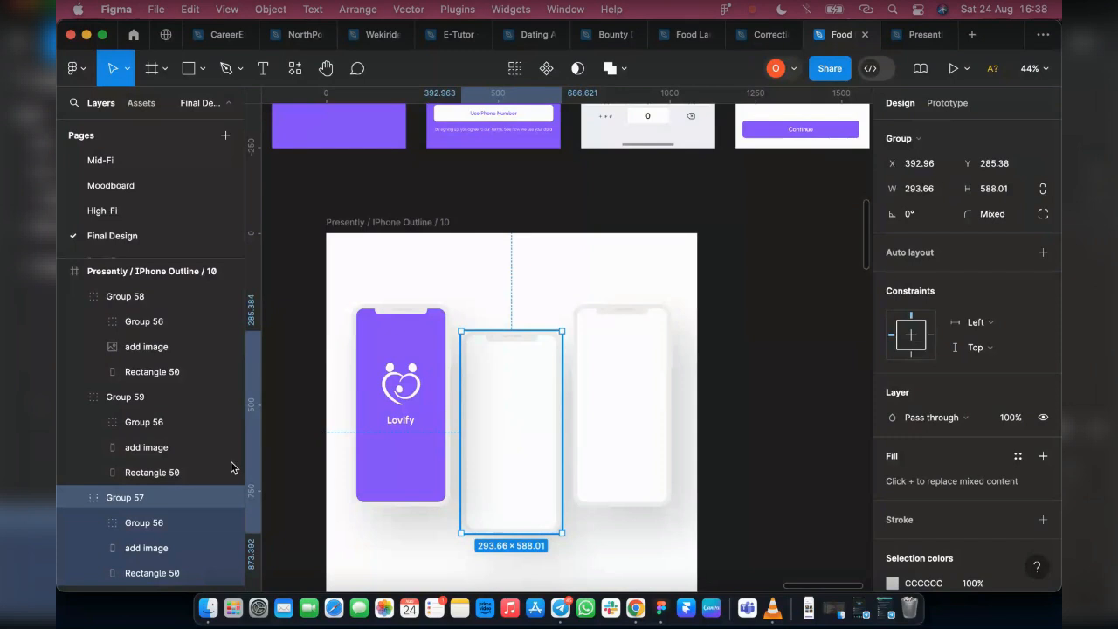
pyautogui.scroll(-1, 147, 524)
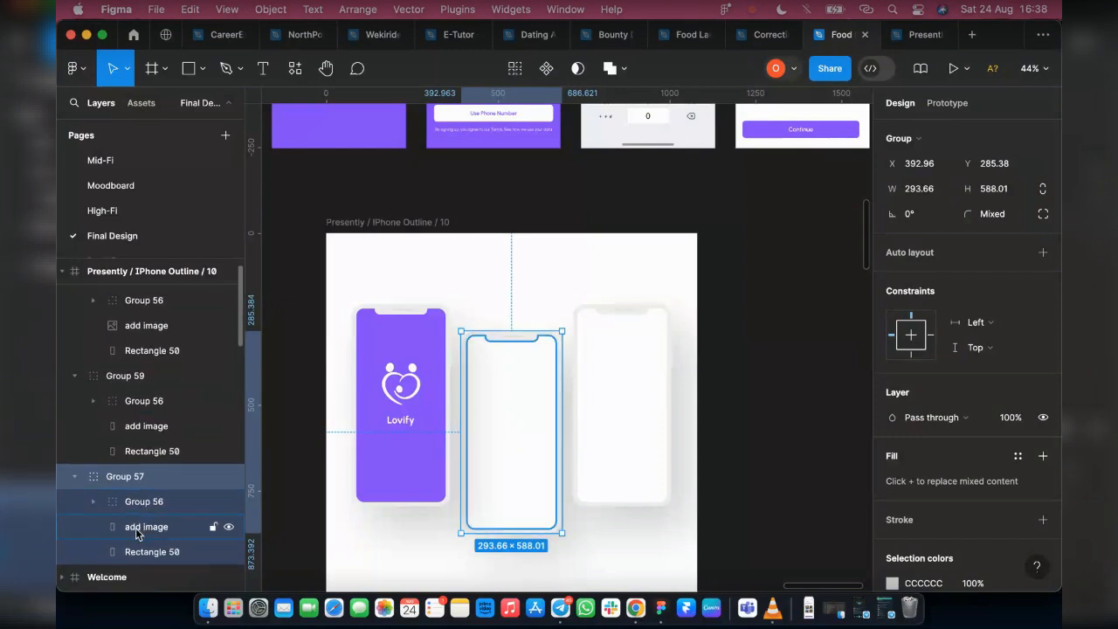
pyautogui.click(135, 527)
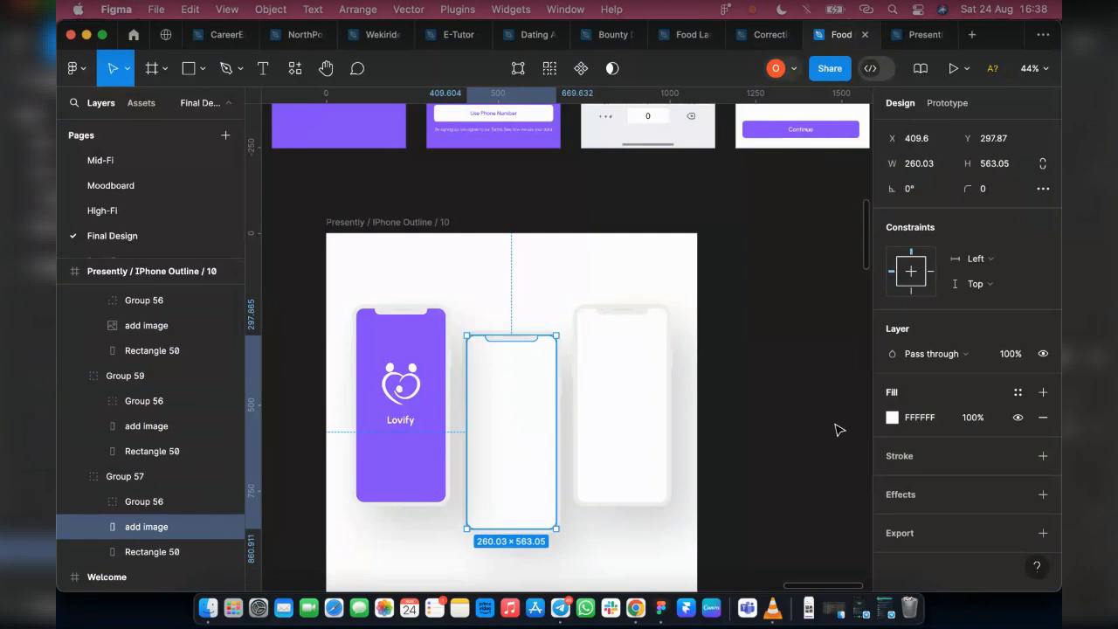
pyautogui.click(892, 418)
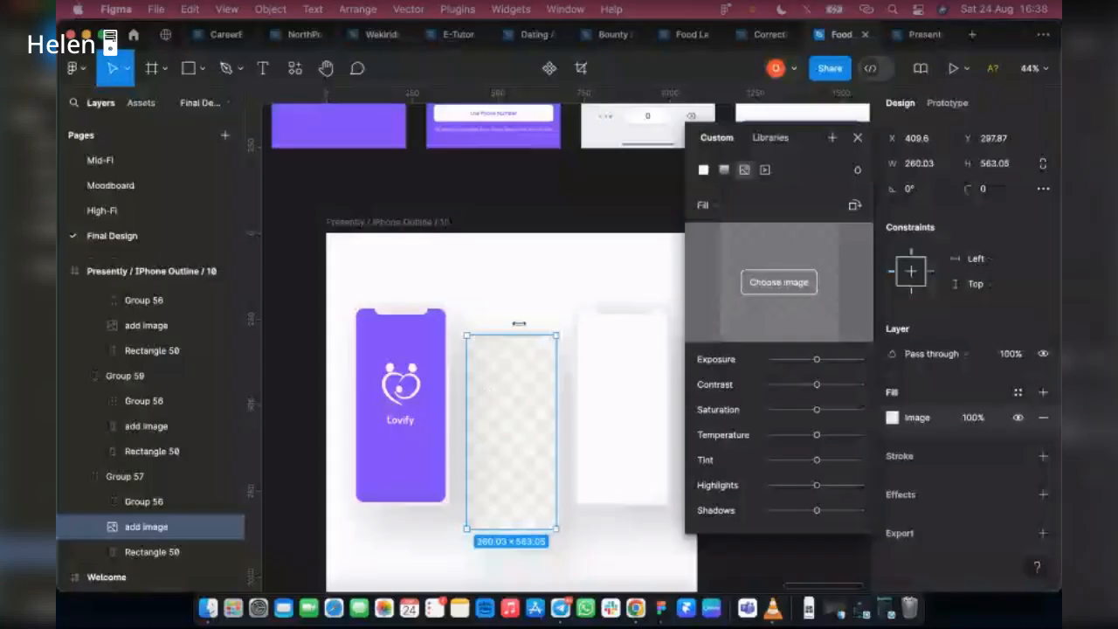
pyautogui.click(779, 282)
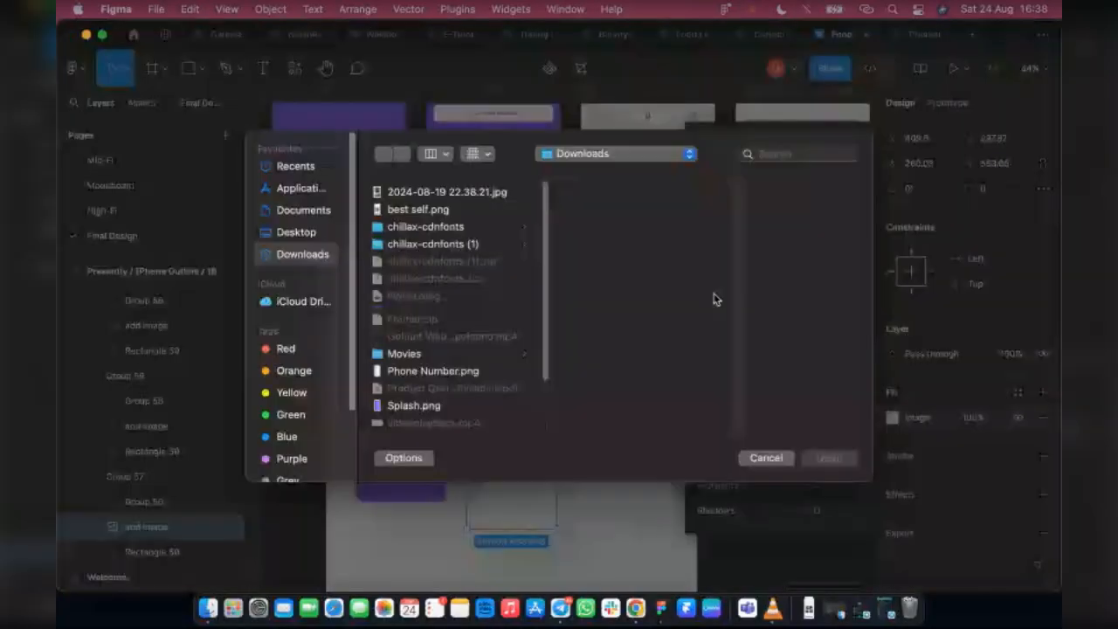
pyautogui.scroll(-3, 478, 351)
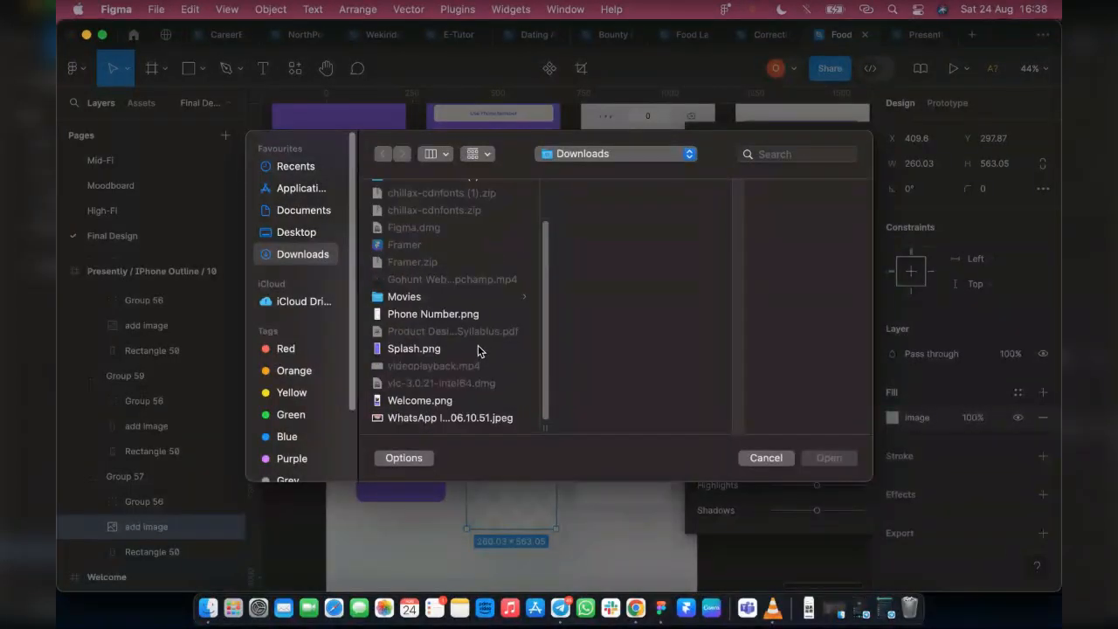
pyautogui.click(426, 400)
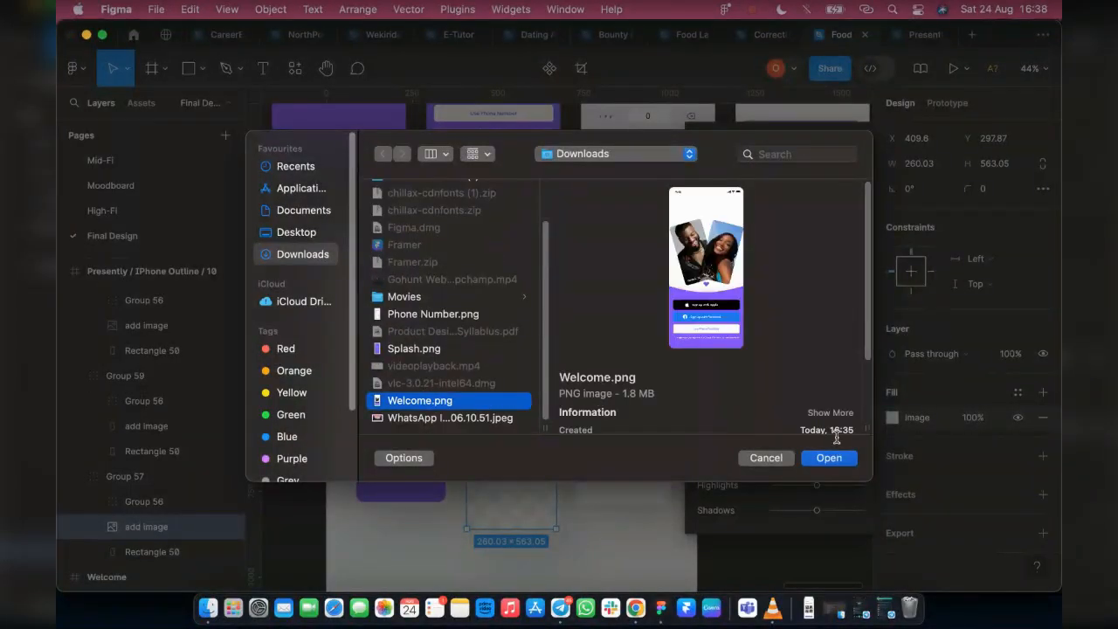
pyautogui.click(821, 460)
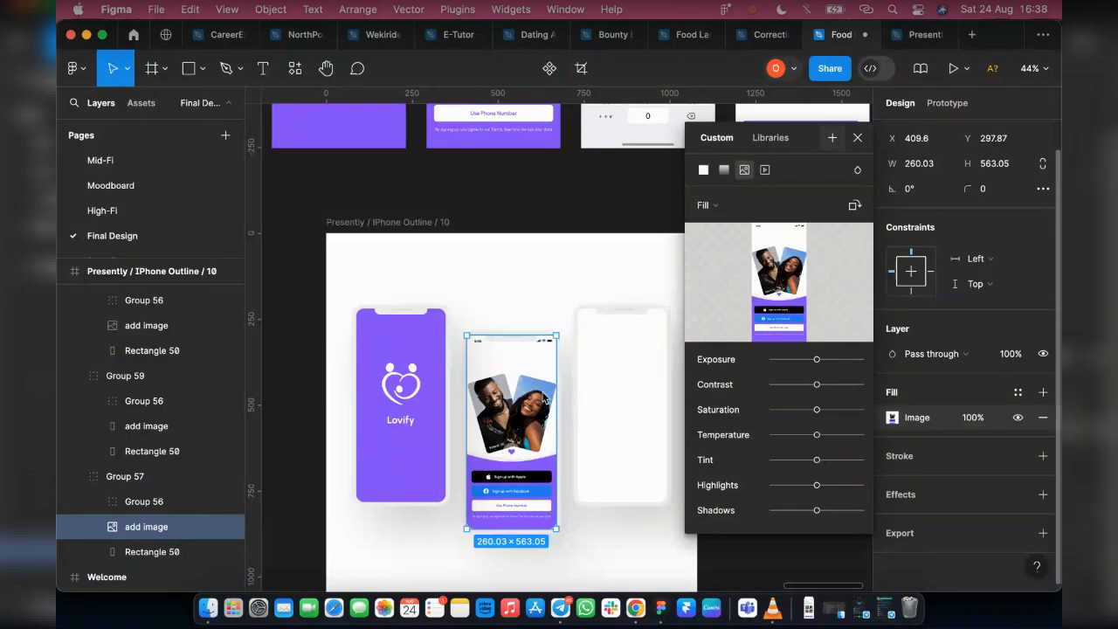
# Fill the add image layer of Group 59 with Phone Number.png from Downloads, close the fill settings and select the whole mockup frame
pyautogui.click(619, 390)
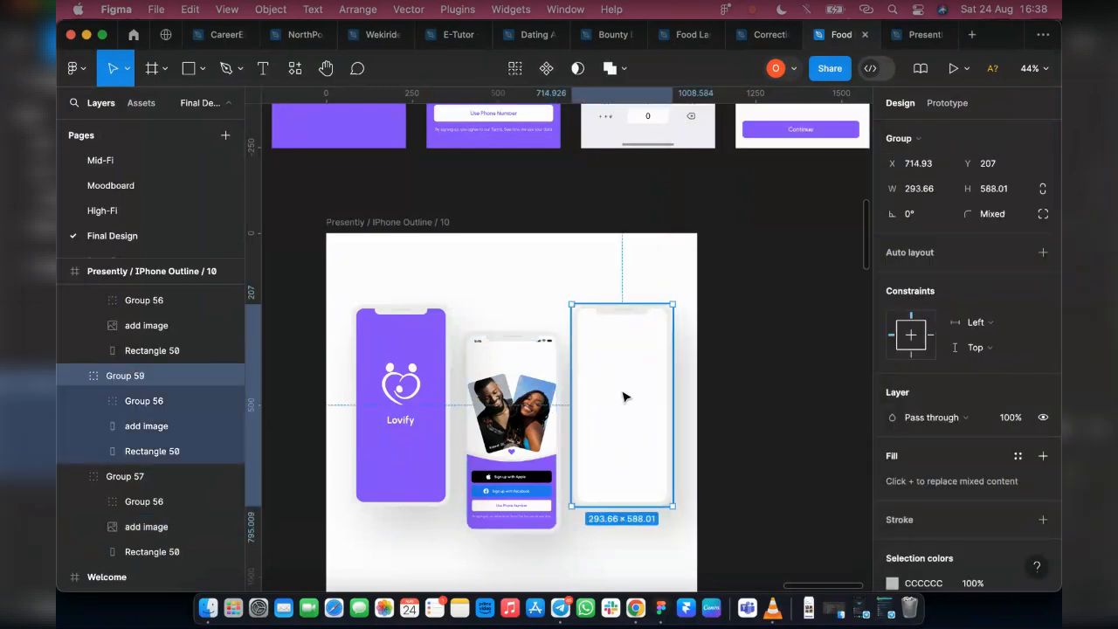
pyautogui.doubleClick(624, 402)
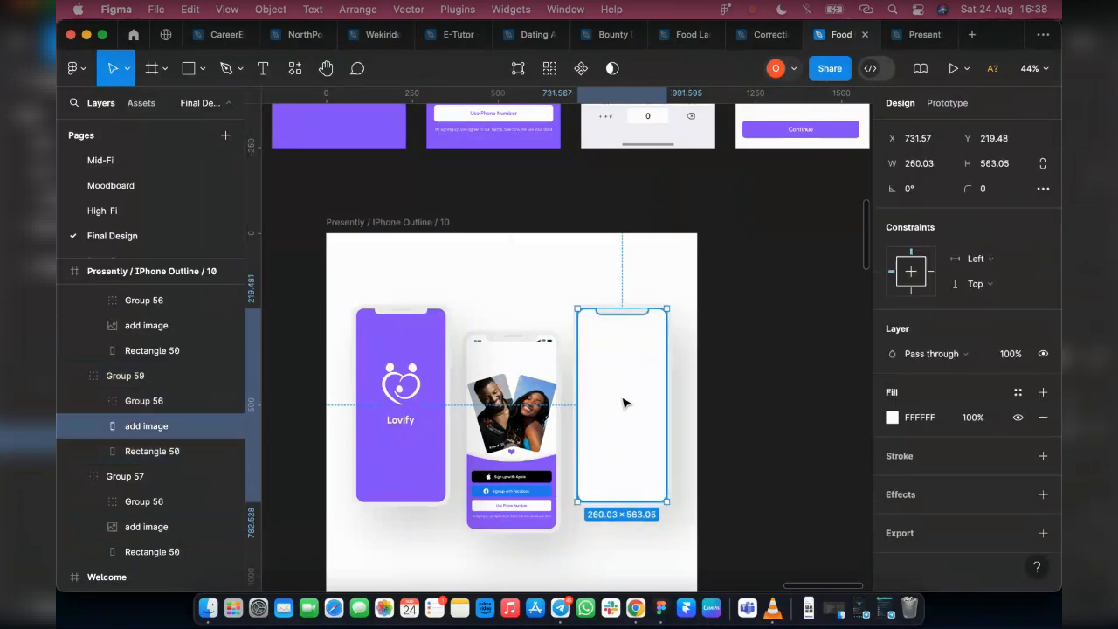
pyautogui.click(892, 418)
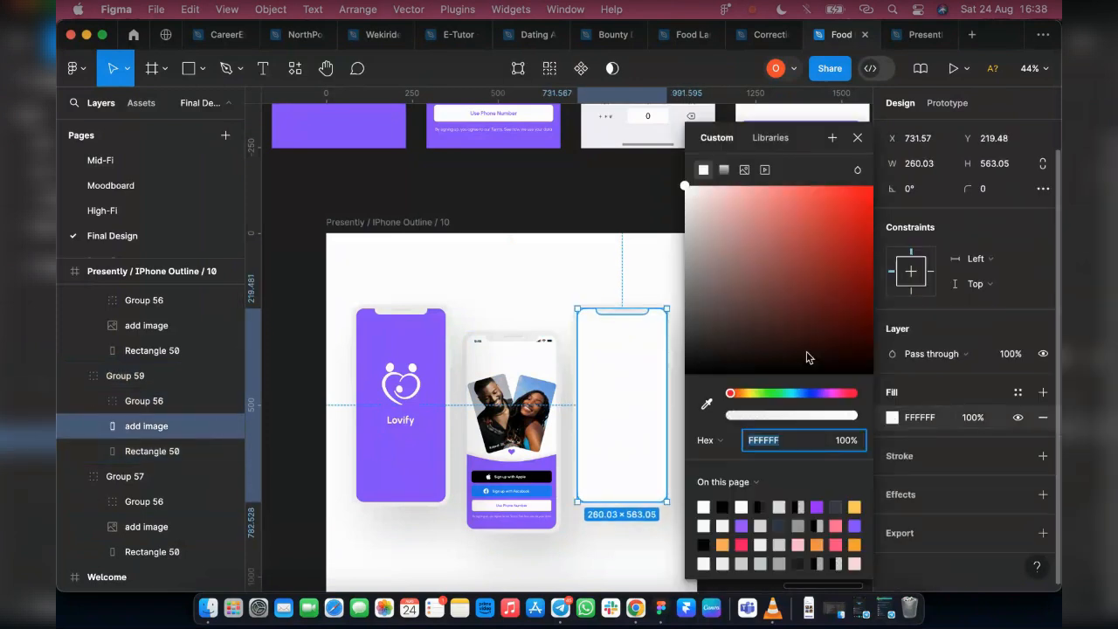
pyautogui.click(744, 169)
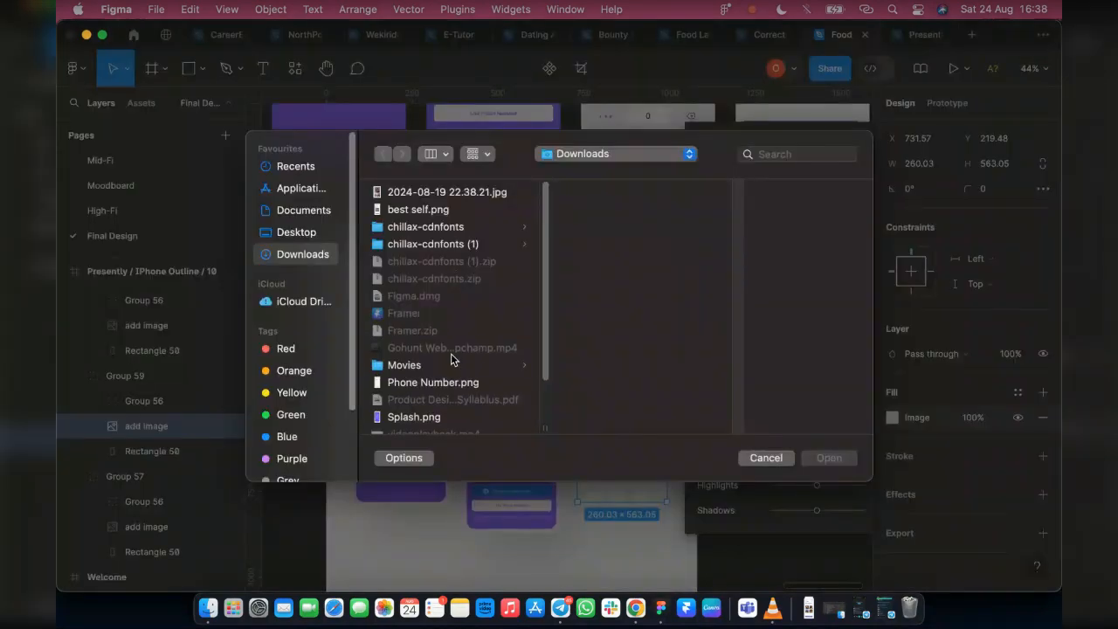
pyautogui.scroll(-3, 476, 328)
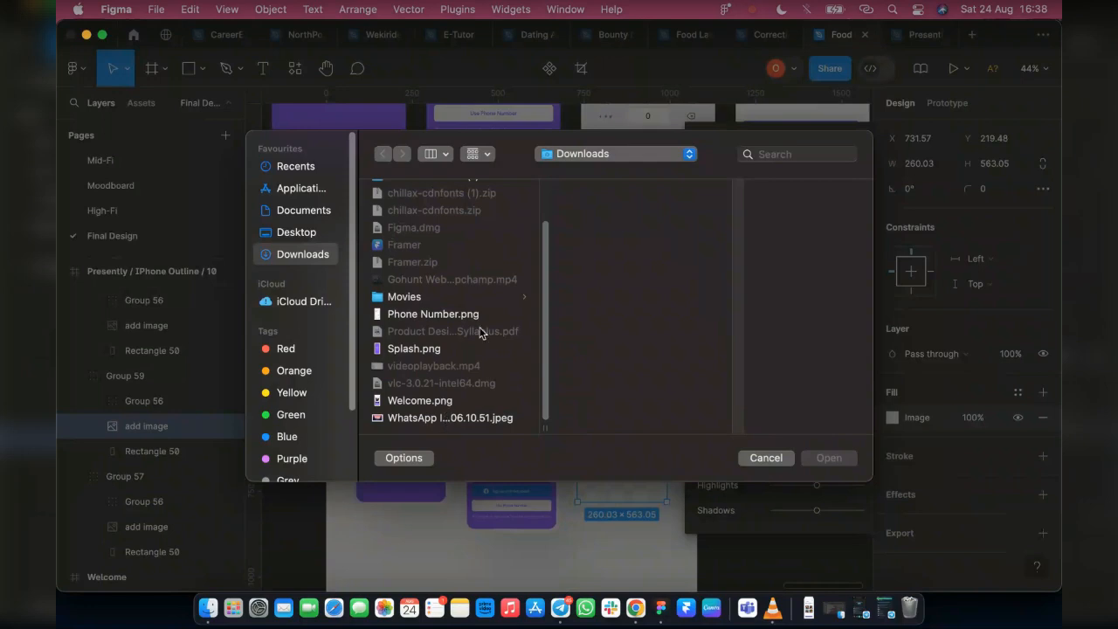
pyautogui.scroll(3, 427, 358)
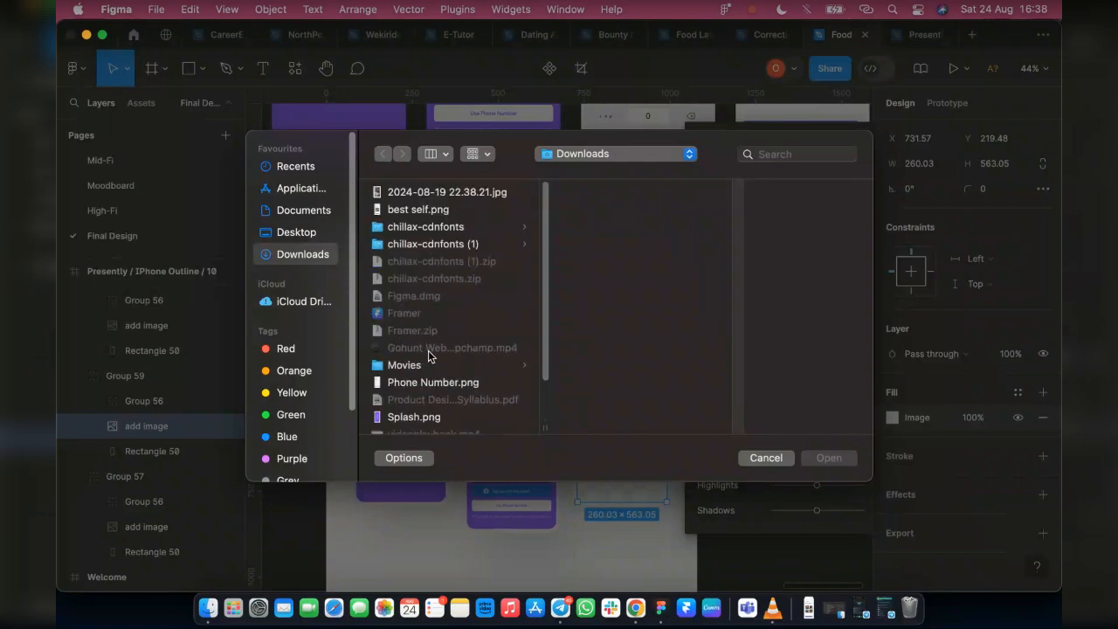
pyautogui.click(446, 210)
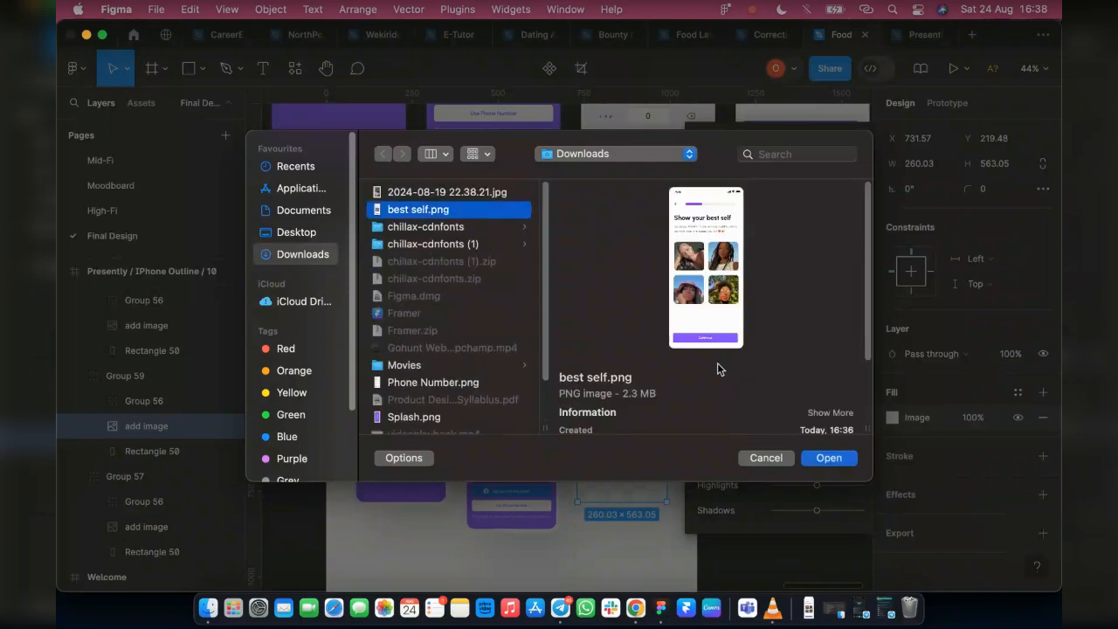
pyautogui.scroll(-1, 402, 297)
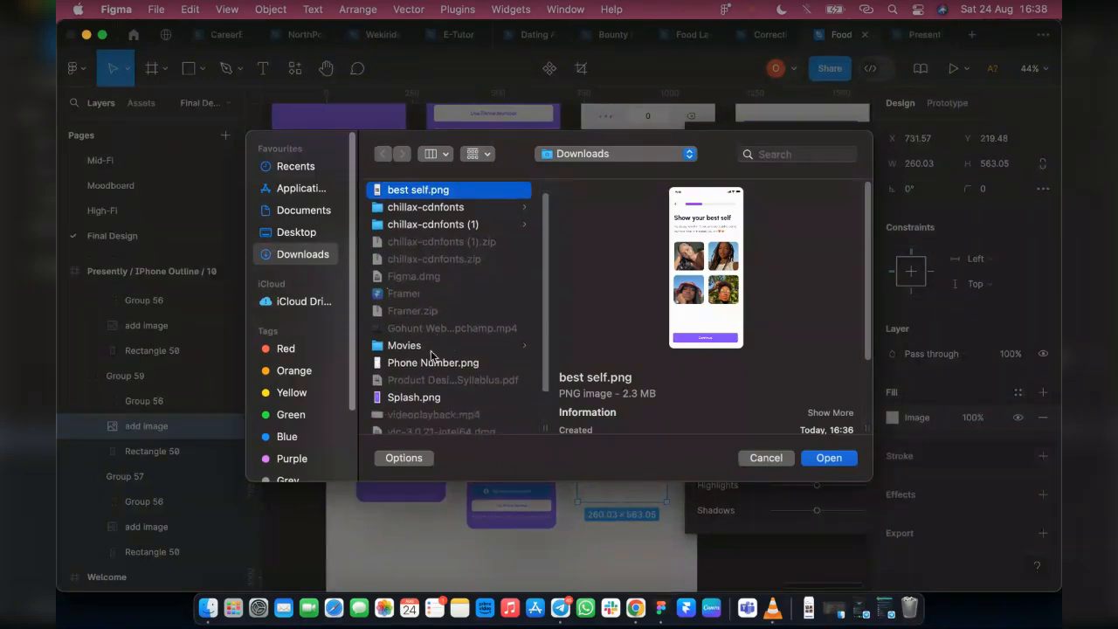
pyautogui.click(434, 364)
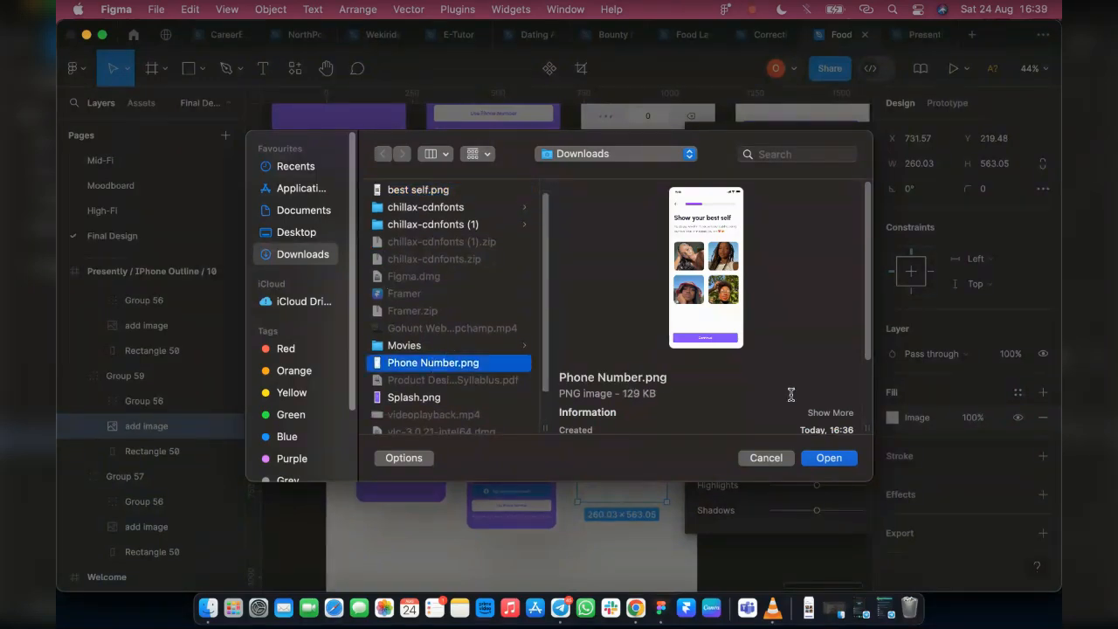
pyautogui.click(821, 458)
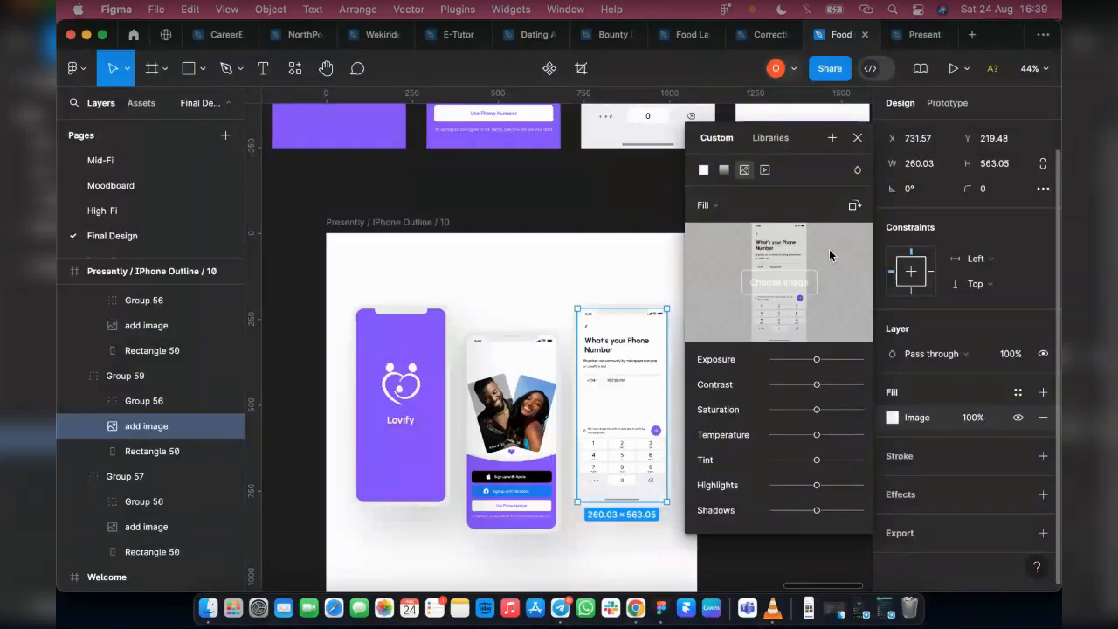
pyautogui.click(859, 141)
pyautogui.click(779, 393)
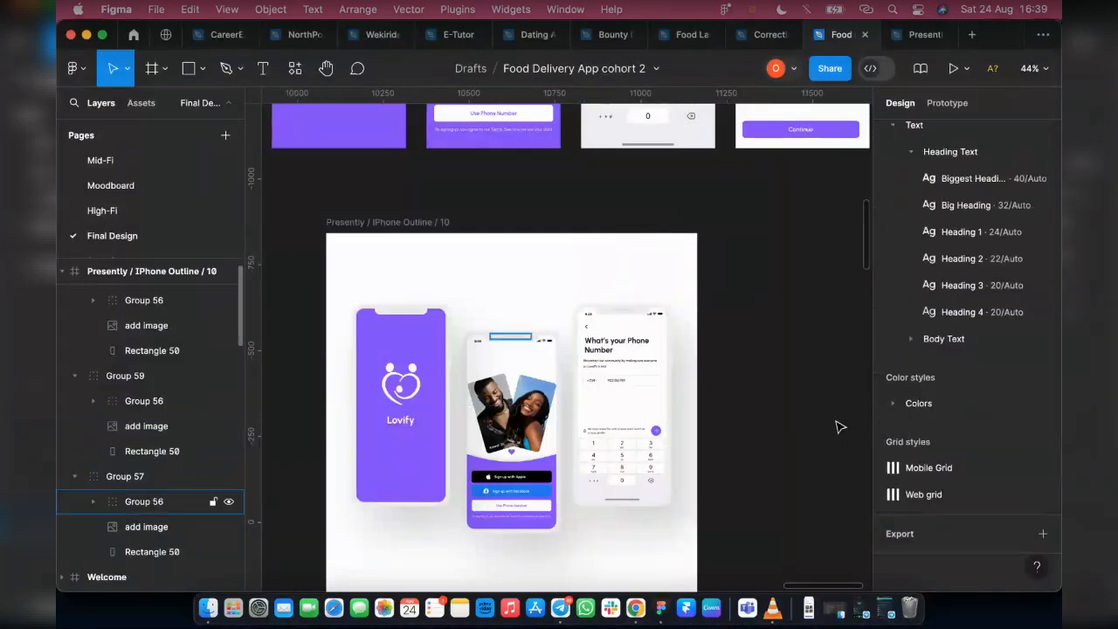
pyautogui.scroll(-1, 747, 489)
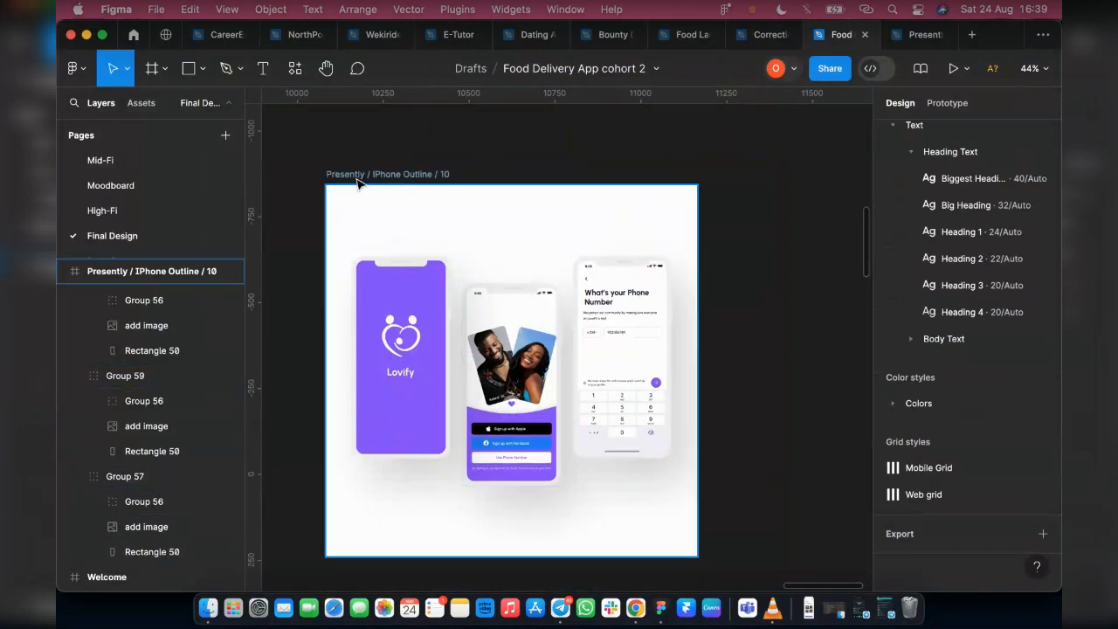
pyautogui.click(445, 174)
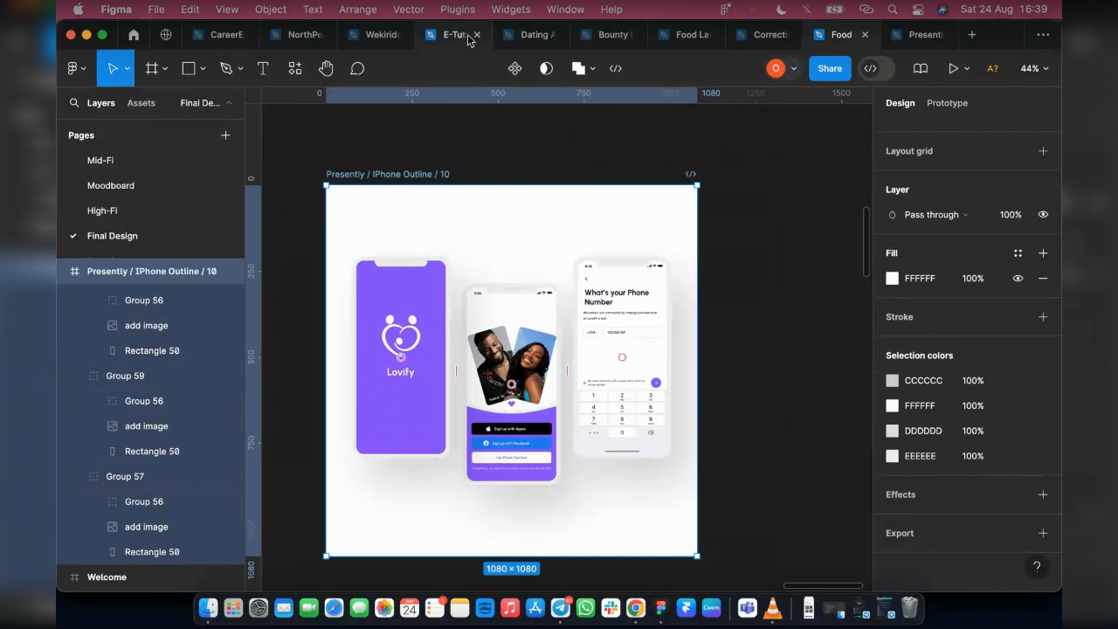
# Switch to the Dating design file and copy the white Splash frame from the Phase 1 row
pyautogui.click(524, 35)
pyautogui.scroll(5, 410, 331)
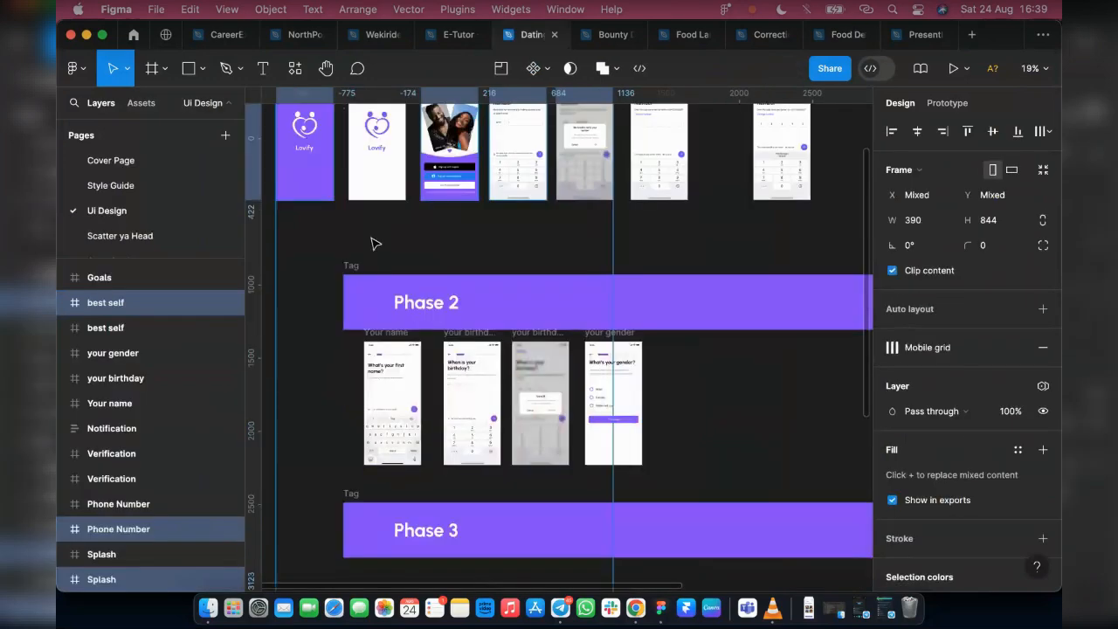
pyautogui.click(357, 224)
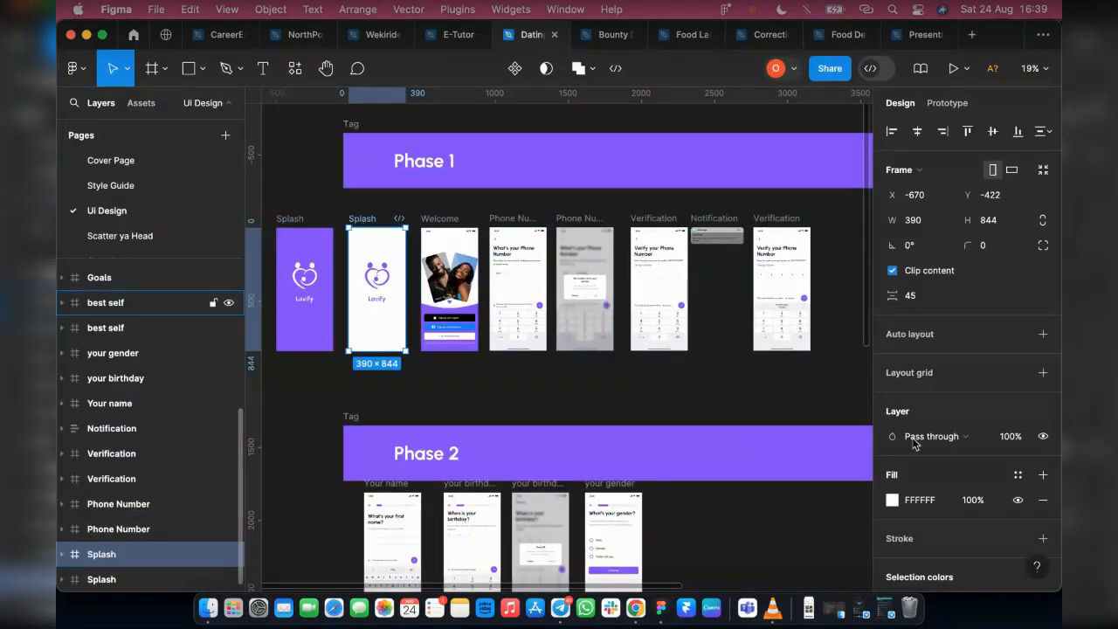
pyautogui.press('super+c')
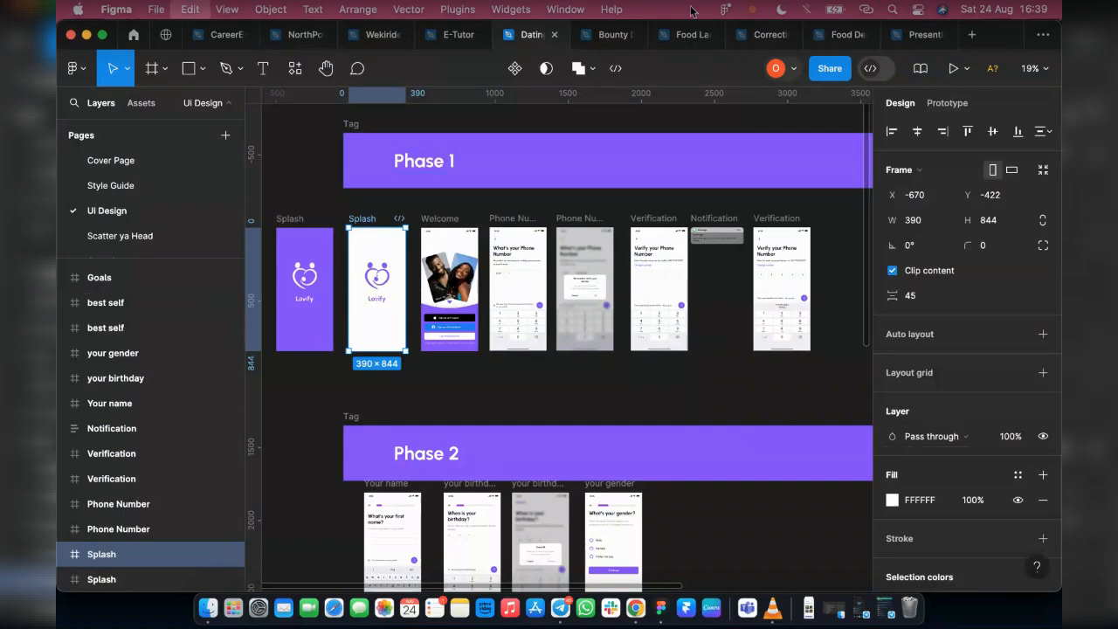
# Paste the white Splash frame into the Food Delivery App cohort 2 file and align it just left of the purple Splash frame
pyautogui.click(843, 34)
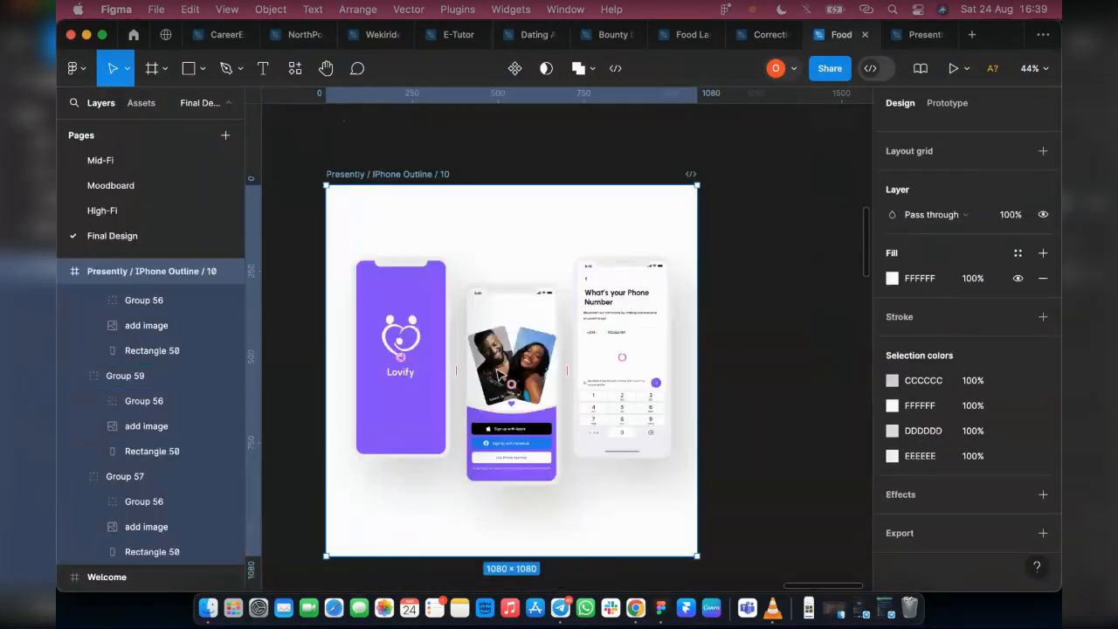
pyautogui.scroll(3, 512, 300)
pyautogui.hscroll(-5, 344, 349)
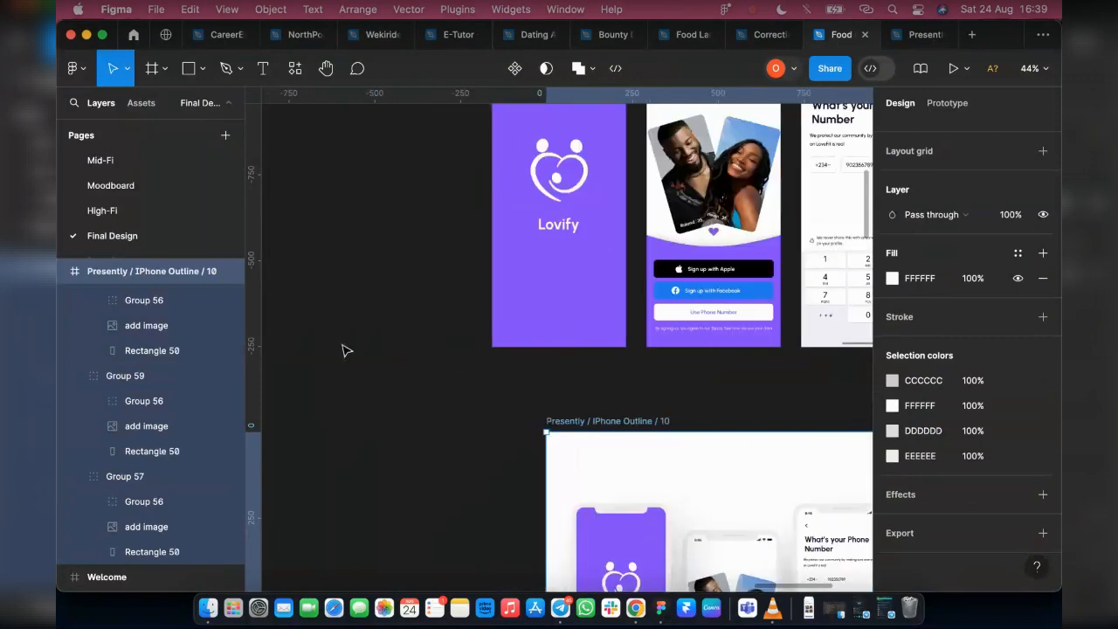
pyautogui.click(341, 350)
pyautogui.press('super+v')
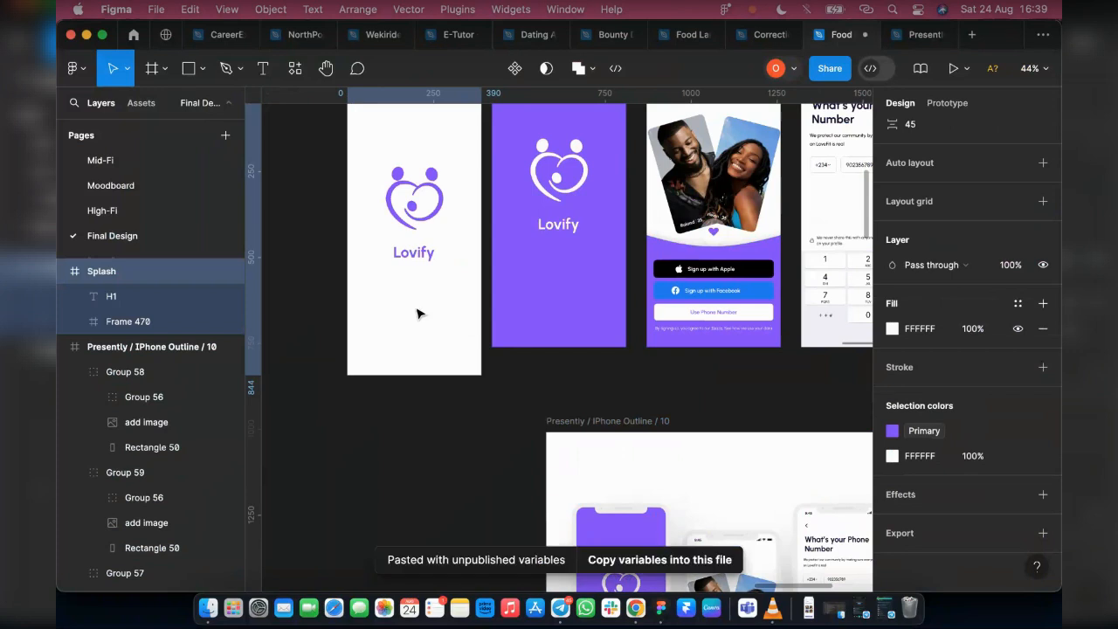
pyautogui.scroll(2, 419, 332)
pyautogui.moveTo(414, 342); pyautogui.dragTo(452, 339)
pyautogui.scroll(-3, 452, 339)
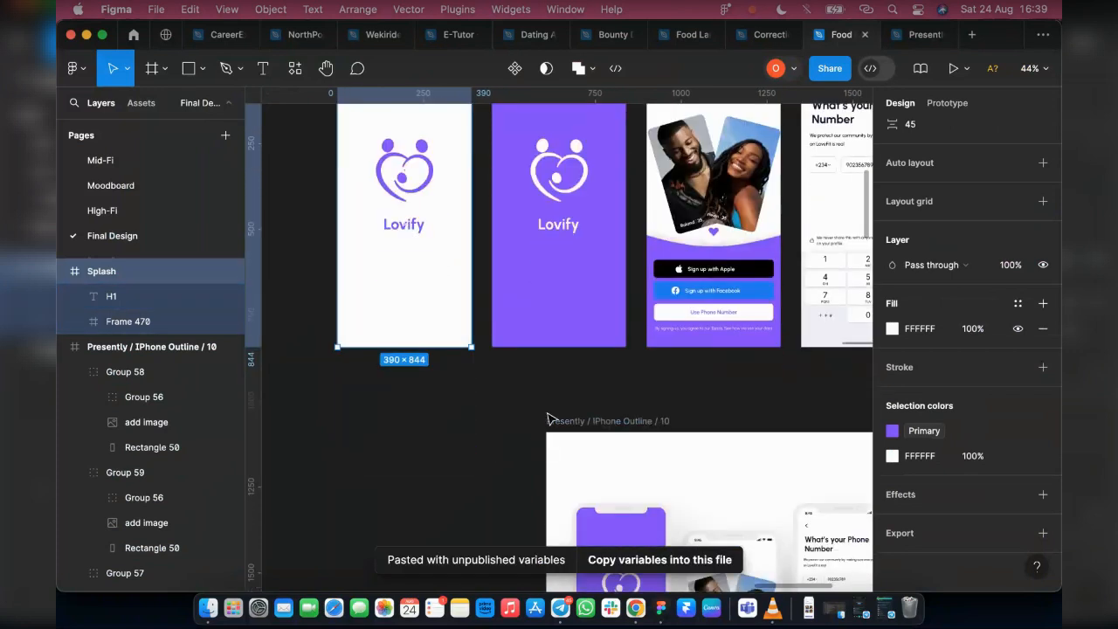
# Duplicate the Presently / IPhone Outline / 10 mockup frame to its right
pyautogui.click(686, 489)
pyautogui.scroll(-3, 606, 442)
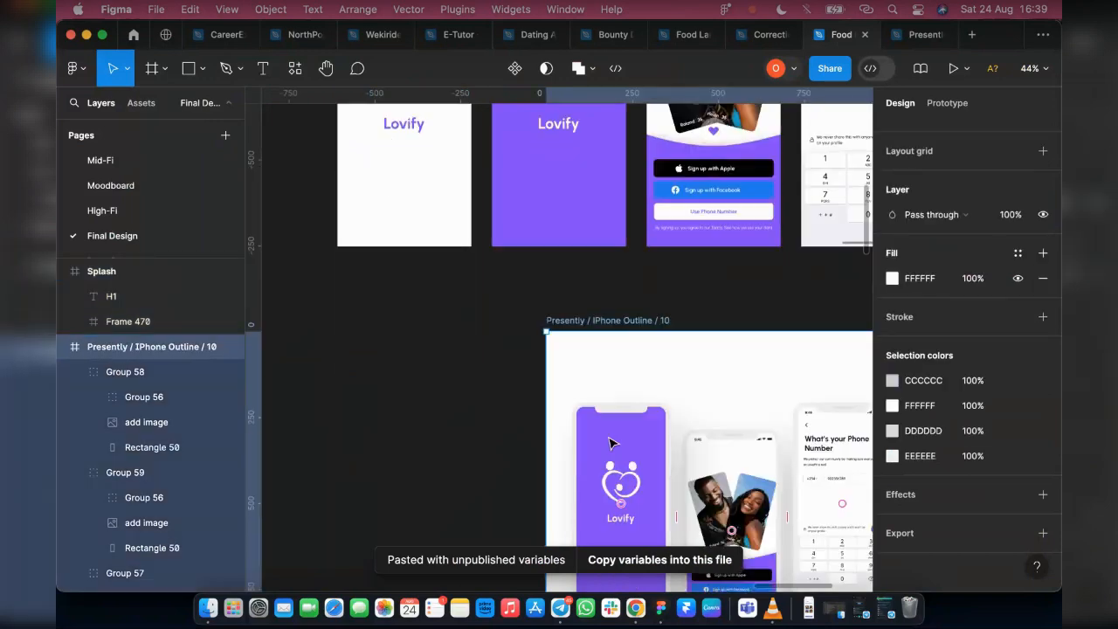
pyautogui.hscroll(5, 512, 457)
pyautogui.scroll(-2, 601, 422)
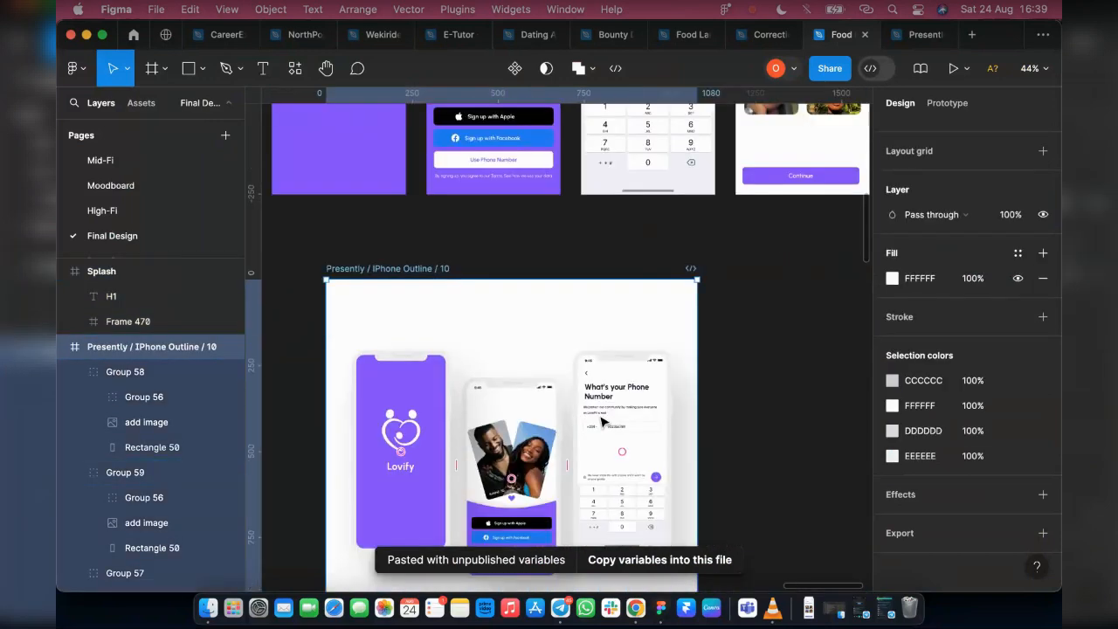
pyautogui.hotkey('ctrl', 'd')
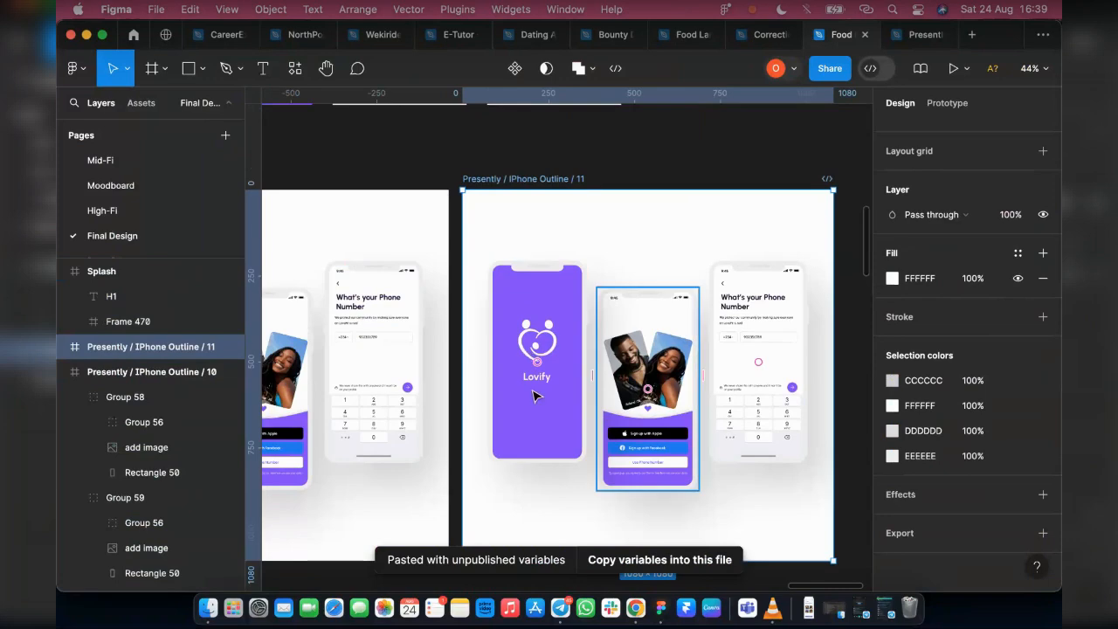
pyautogui.doubleClick(524, 358)
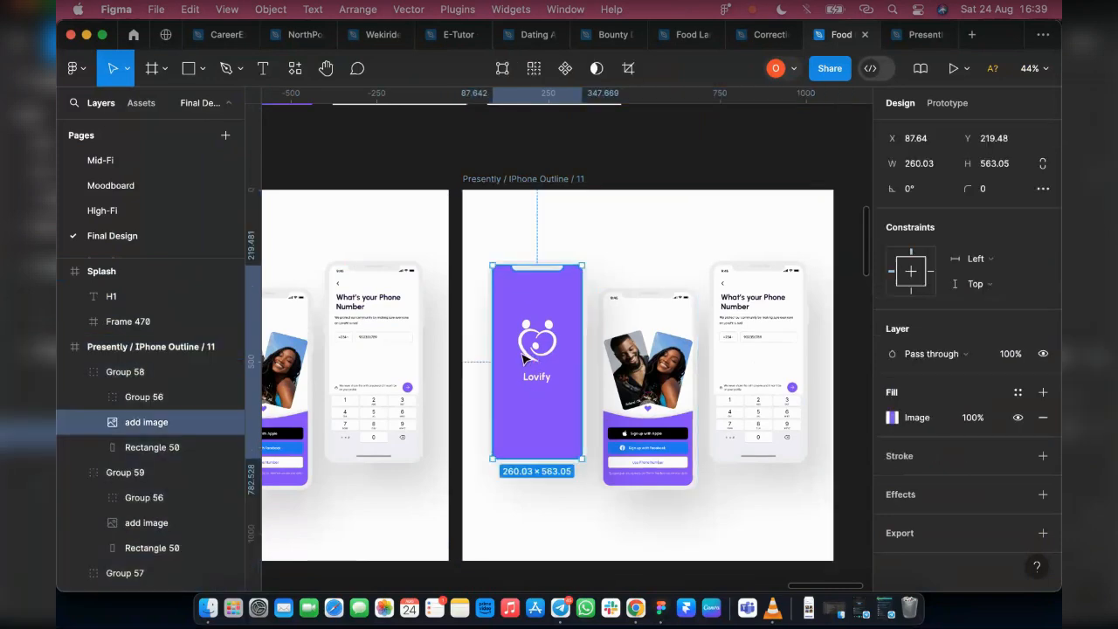
pyautogui.click(893, 418)
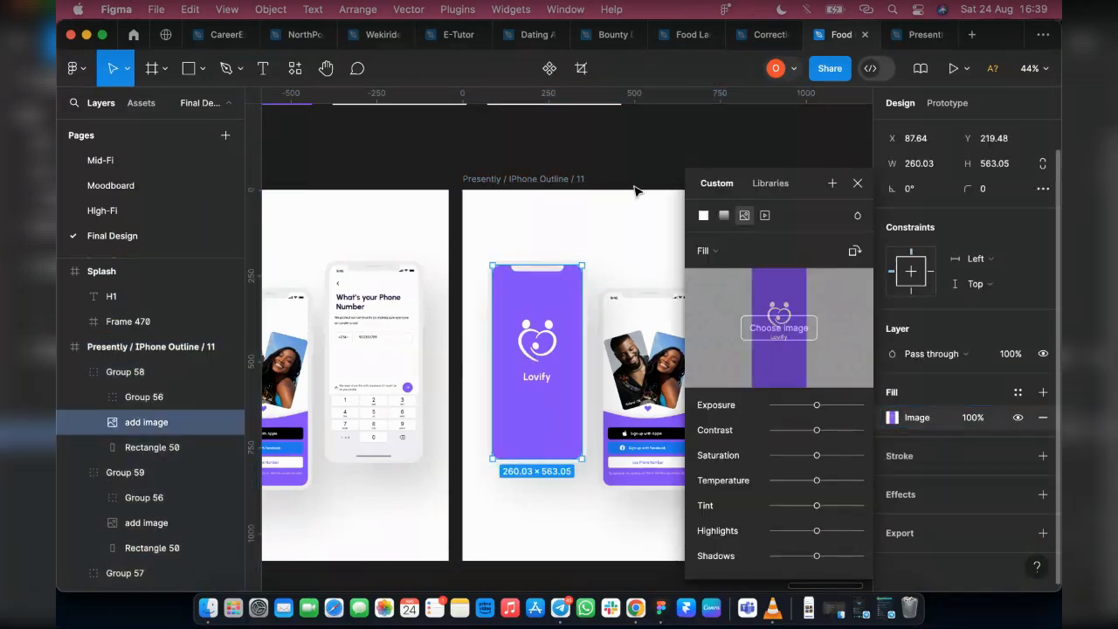
pyautogui.click(856, 183)
# Rename the white Splash frame as "Splash white"
pyautogui.scroll(5, 494, 314)
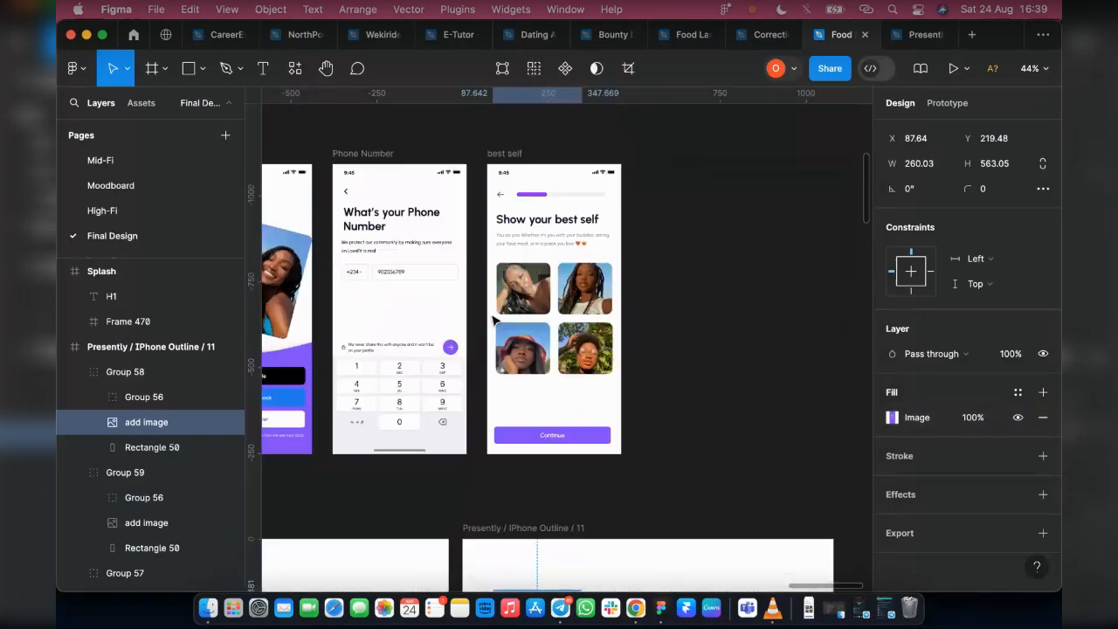
pyautogui.hscroll(-5, 495, 319)
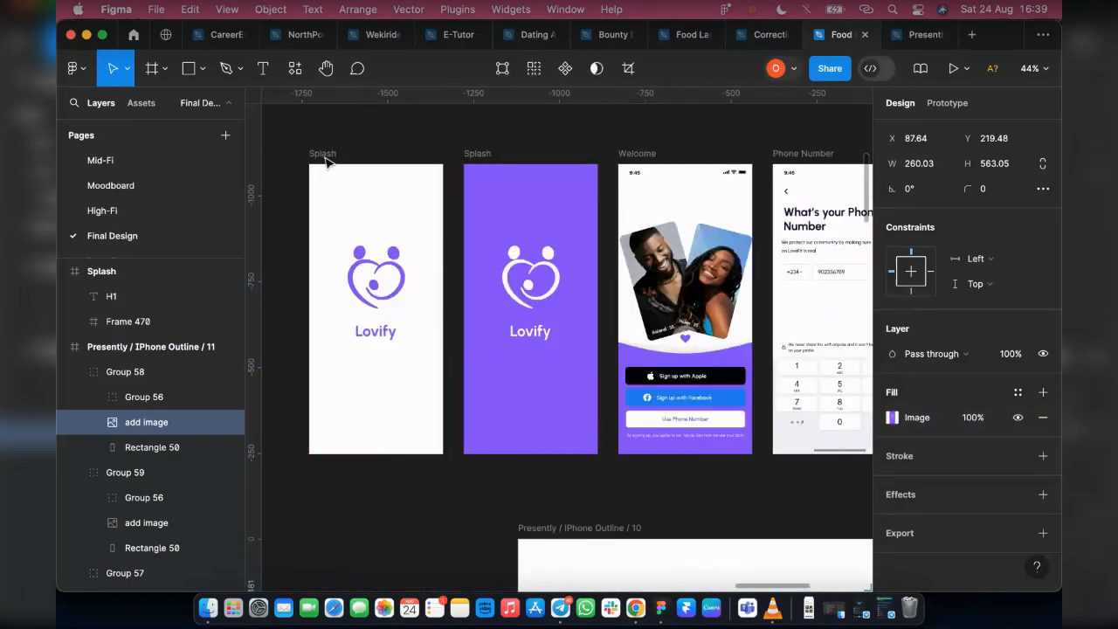
pyautogui.click(401, 164)
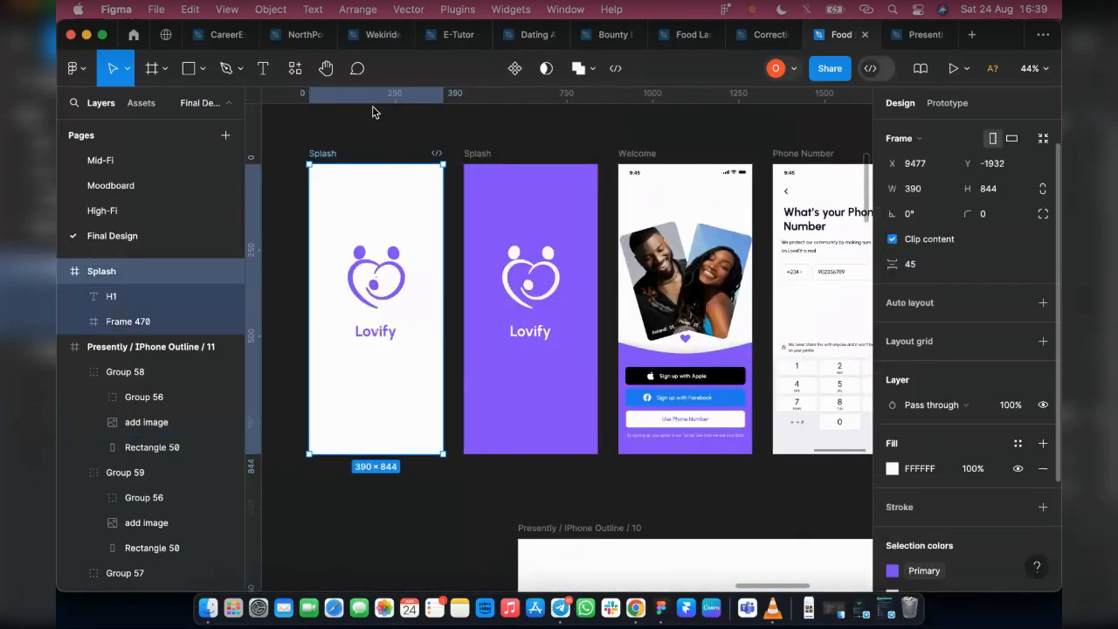
pyautogui.doubleClick(348, 156)
pyautogui.press('Right')
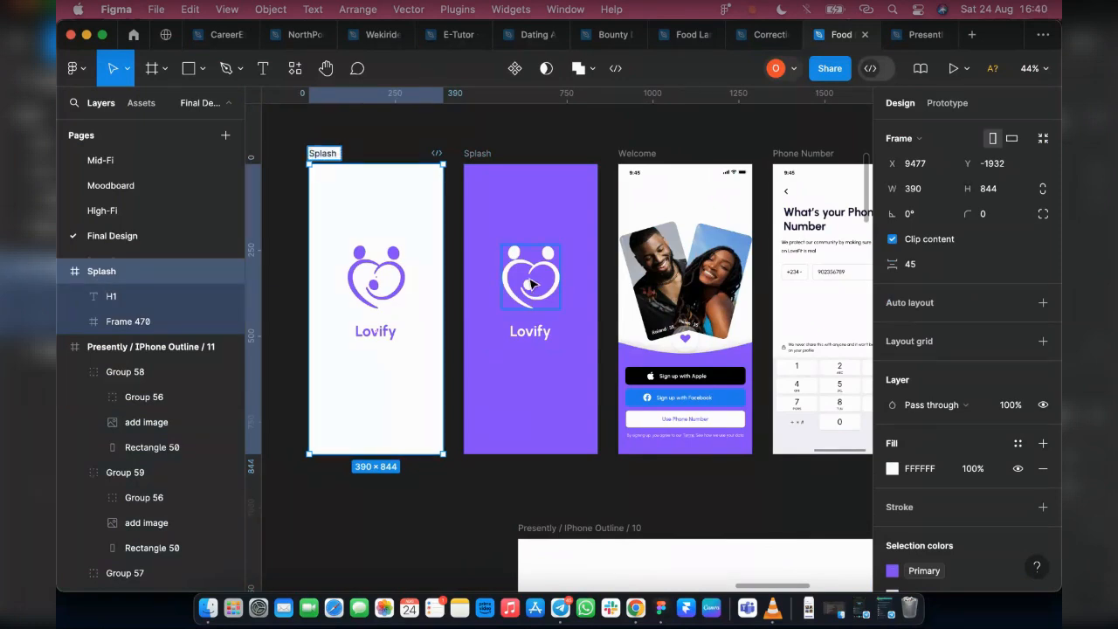
pyautogui.write('wite')
pyautogui.press('Return')
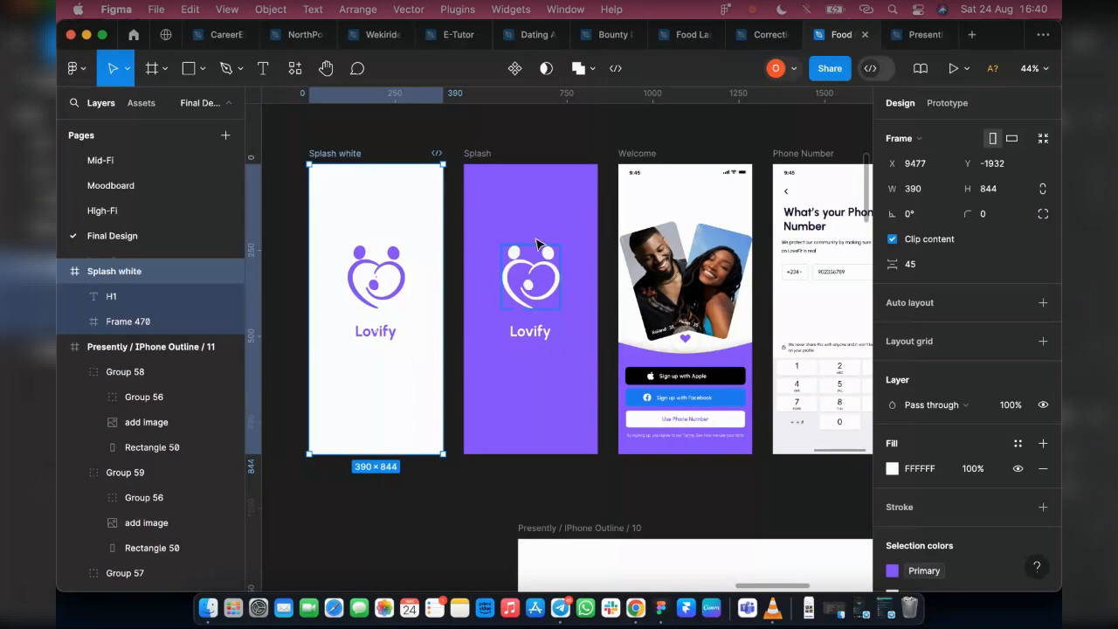
# Export the Splash white frame as a 4x PNG named Splash white.png to Downloads
pyautogui.scroll(-4, 1008, 429)
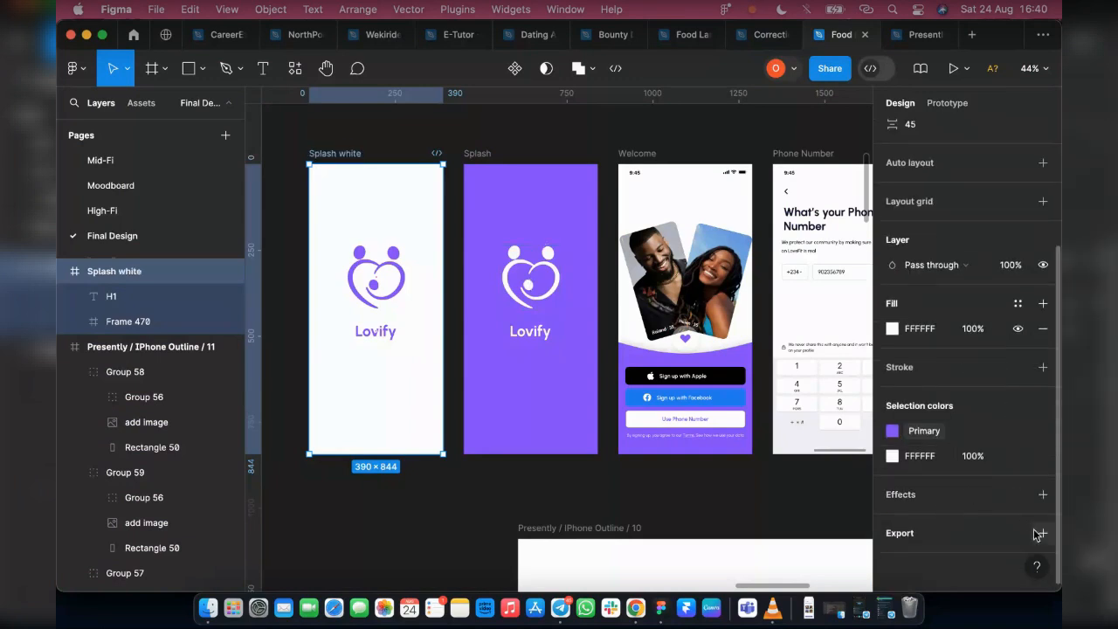
pyautogui.click(1041, 534)
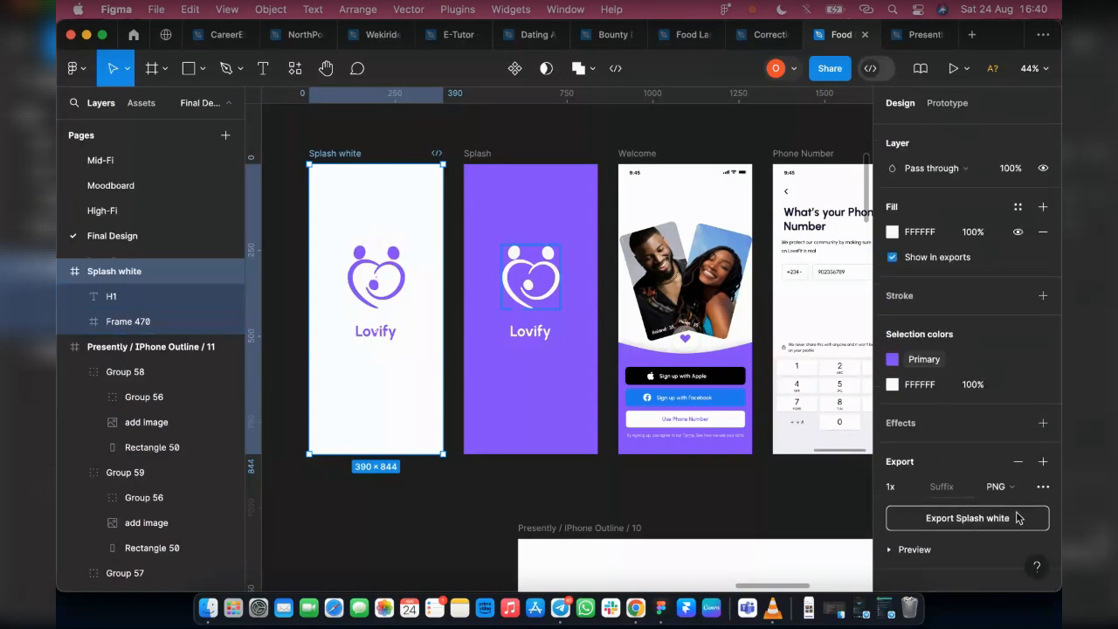
pyautogui.click(913, 491)
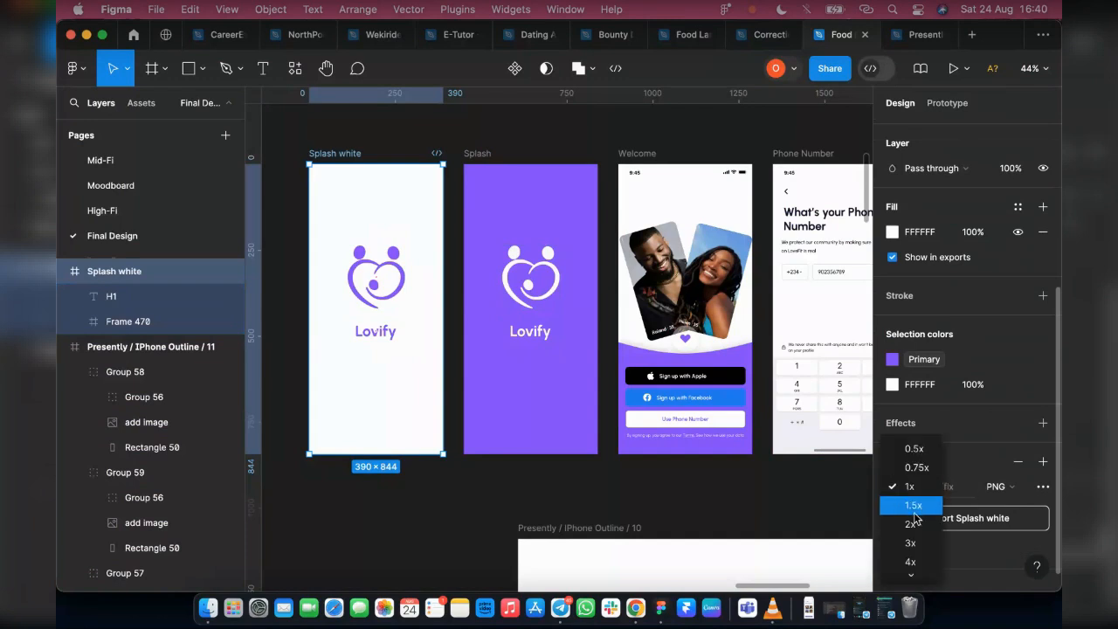
pyautogui.click(913, 560)
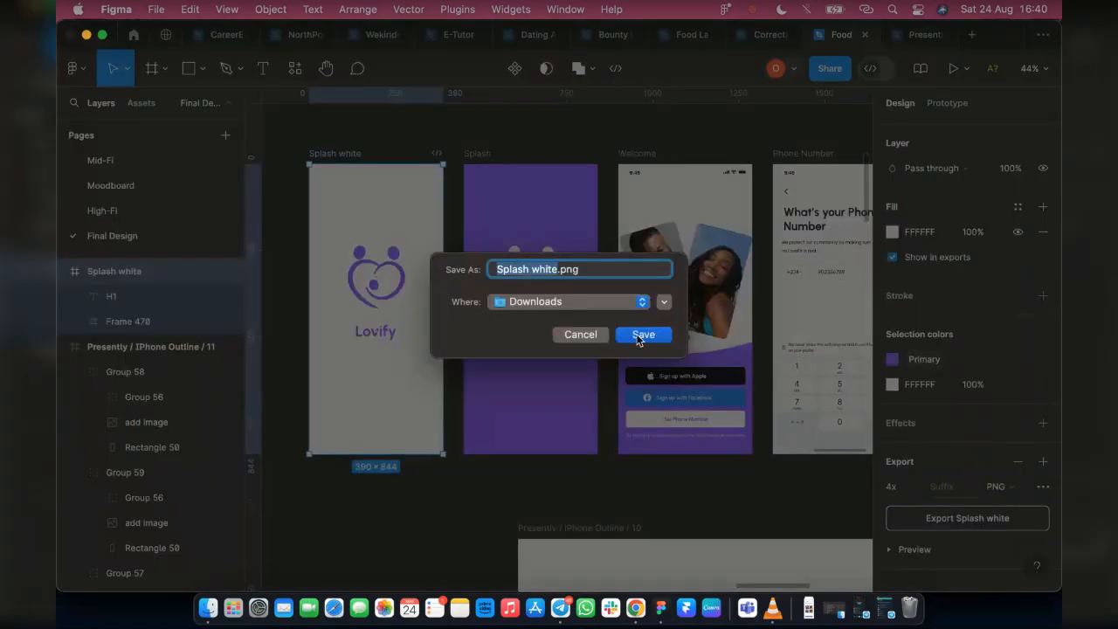
pyautogui.click(639, 337)
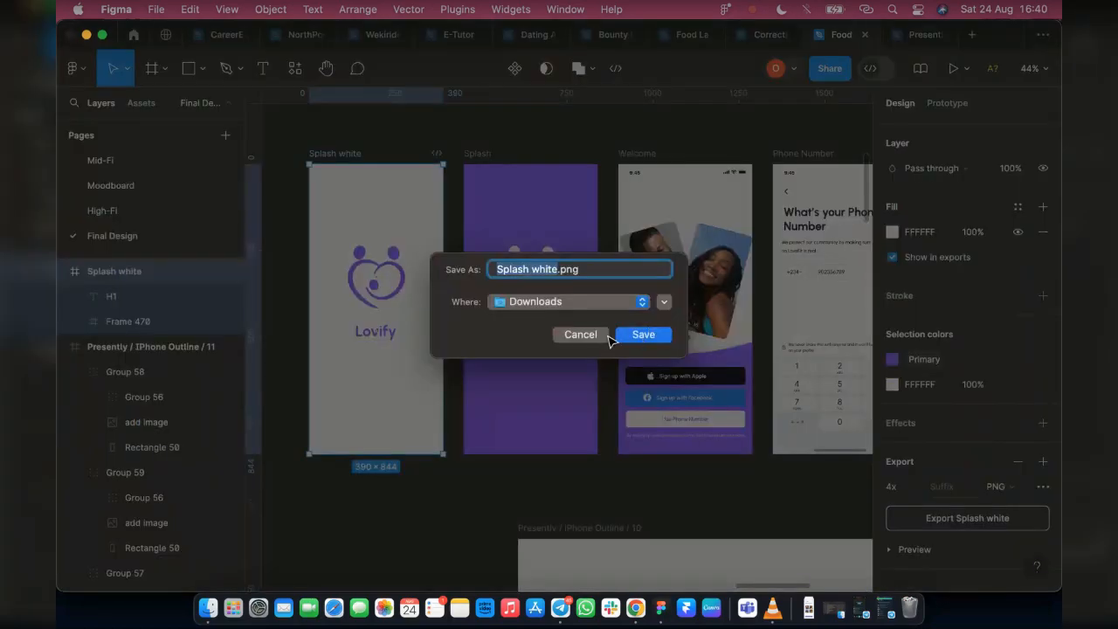
# Fill the add image layer of the first phone in the duplicated mockup with Splash white.png from Downloads
pyautogui.scroll(-1, 591, 362)
pyautogui.scroll(-4, 587, 373)
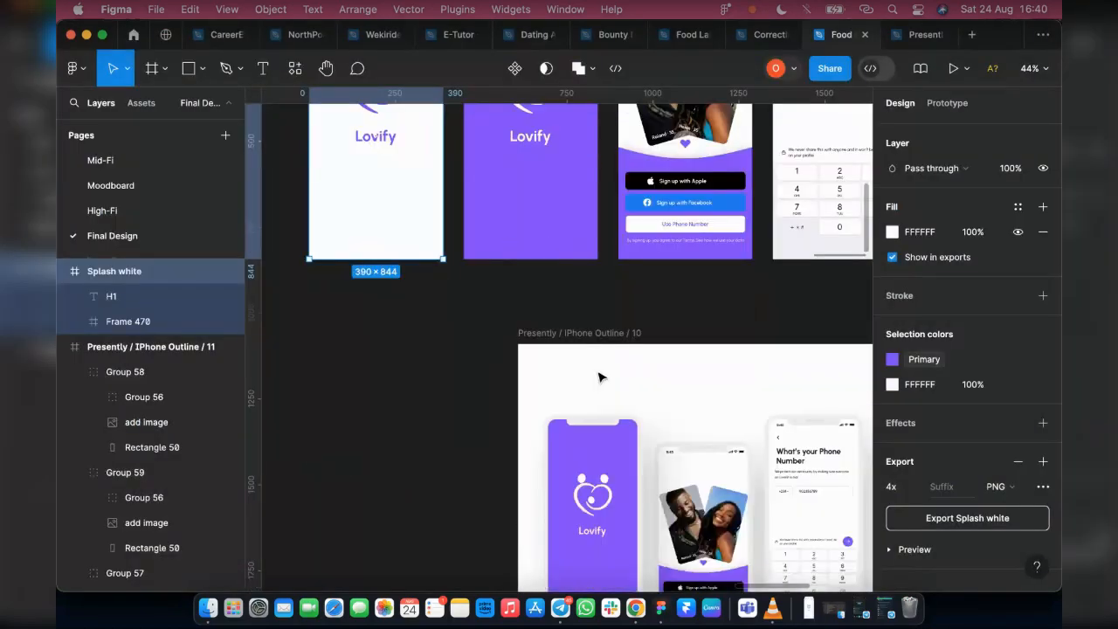
pyautogui.scroll(-4, 599, 377)
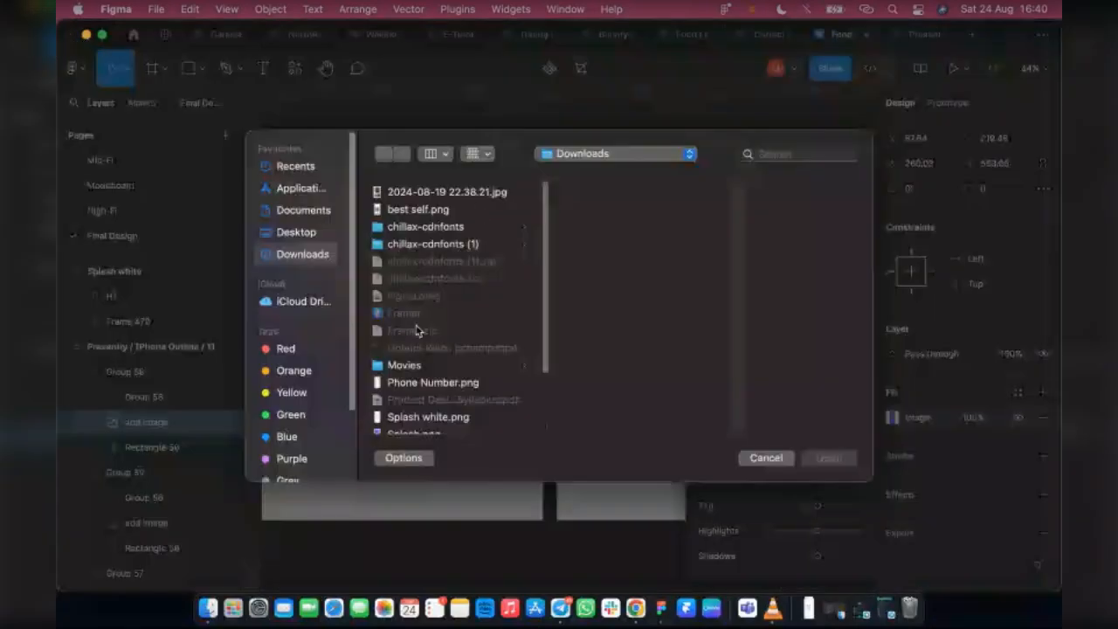
pyautogui.scroll(-1, 440, 379)
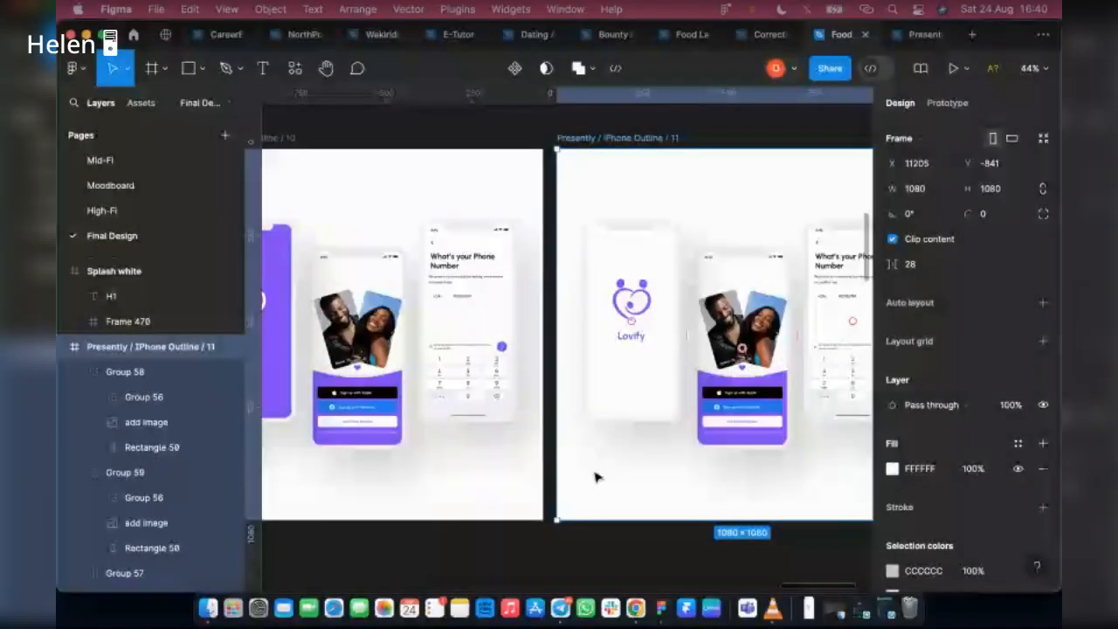
pyautogui.hscroll(3, 594, 474)
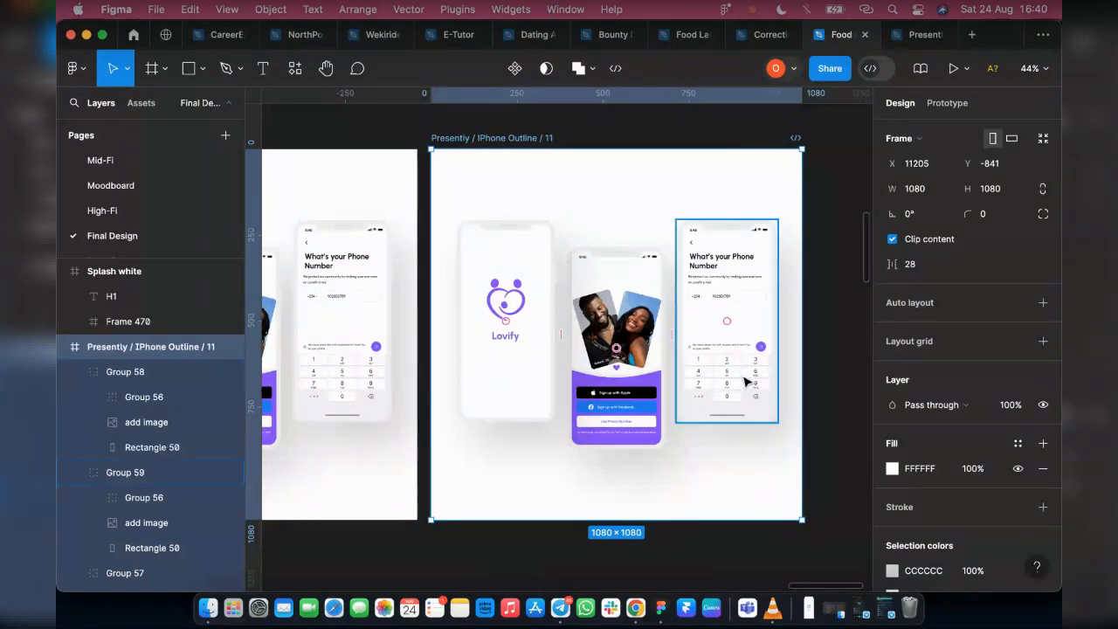
# Set the background fill of Presently / IPhone Outline / 11 to purple 7C3EED, sampled from the Welcome screen in the middle phone
pyautogui.scroll(-1, 744, 384)
pyautogui.scroll(-2, 744, 383)
pyautogui.hscroll(-2, 419, 330)
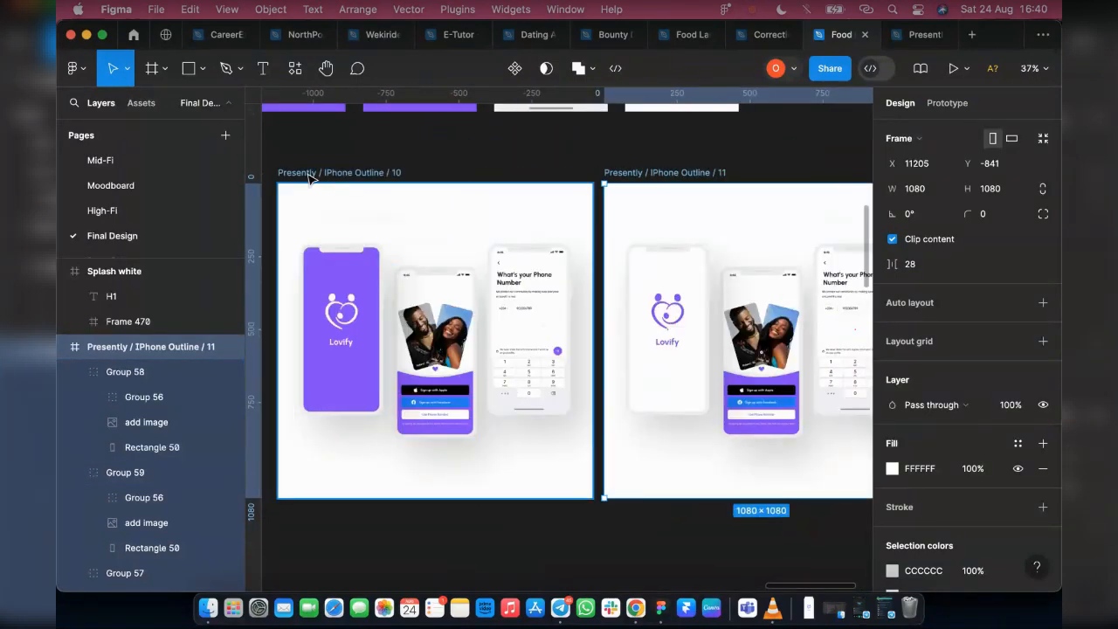
pyautogui.click(309, 174)
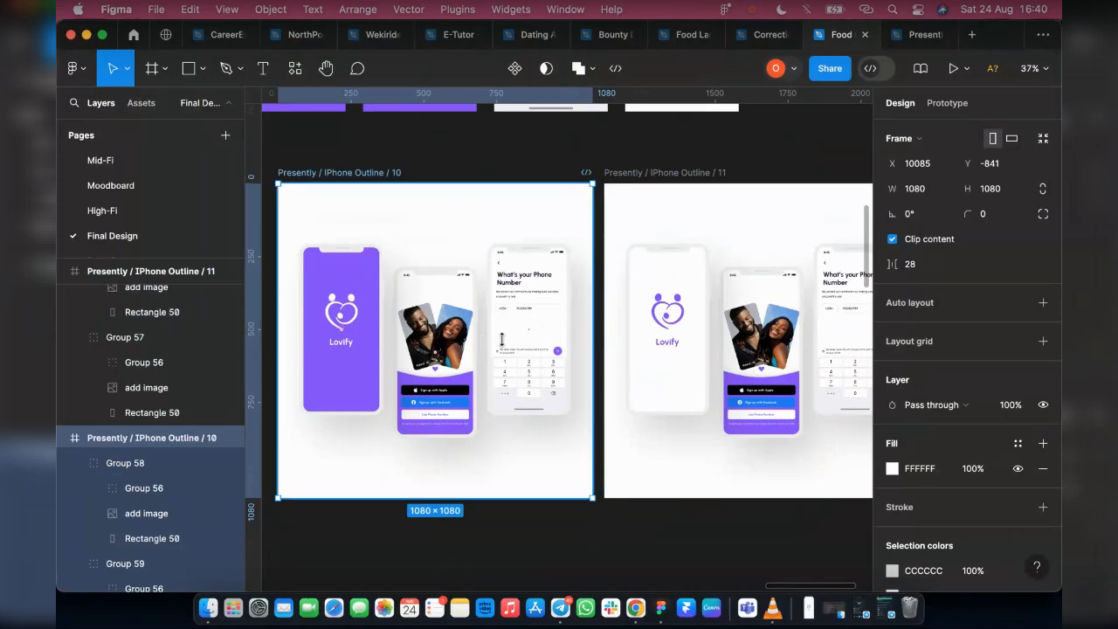
pyautogui.hscroll(3, 524, 306)
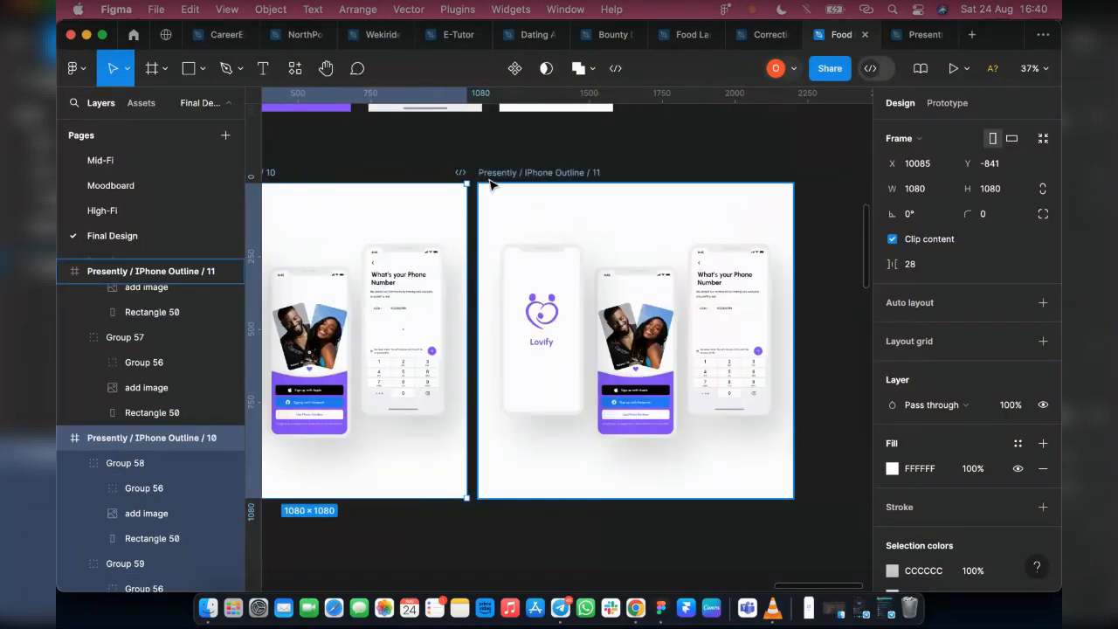
pyautogui.click(556, 263)
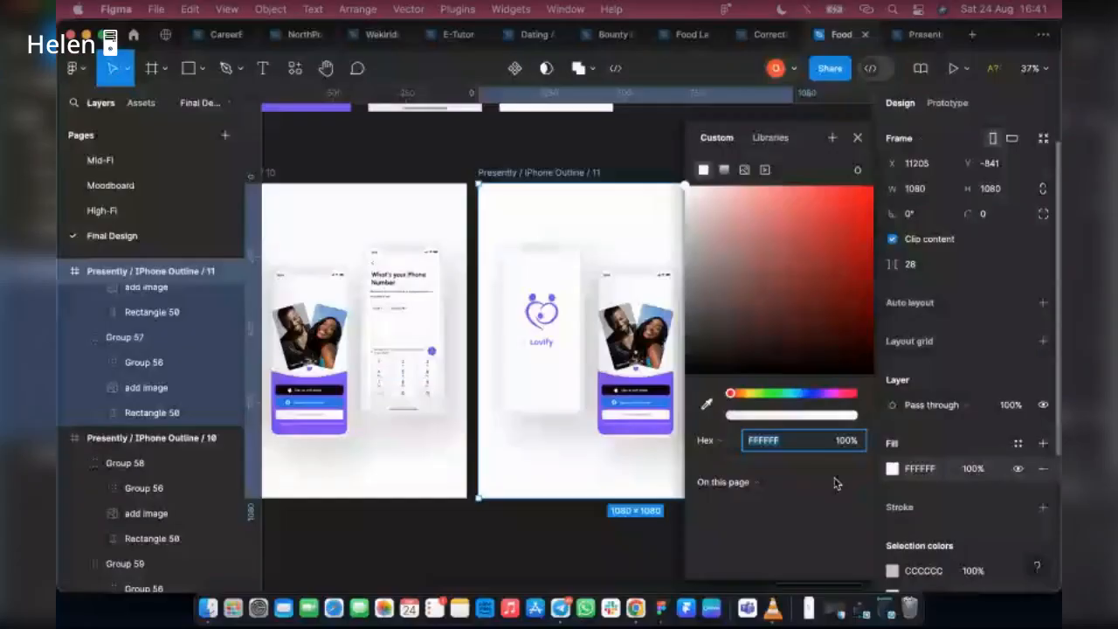
pyautogui.click(706, 404)
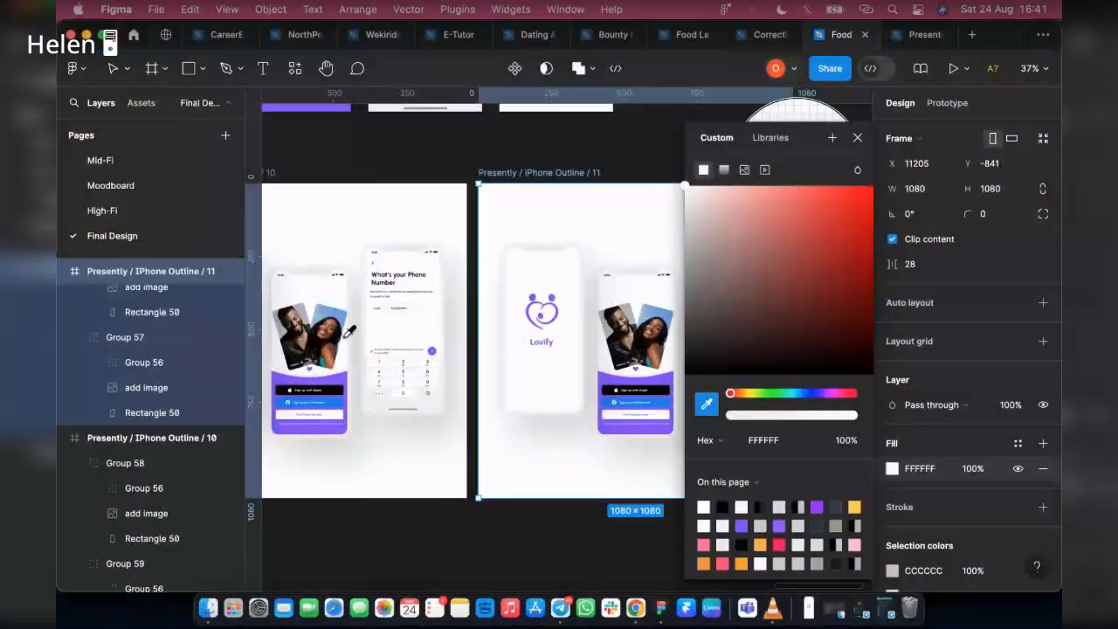
pyautogui.click(605, 381)
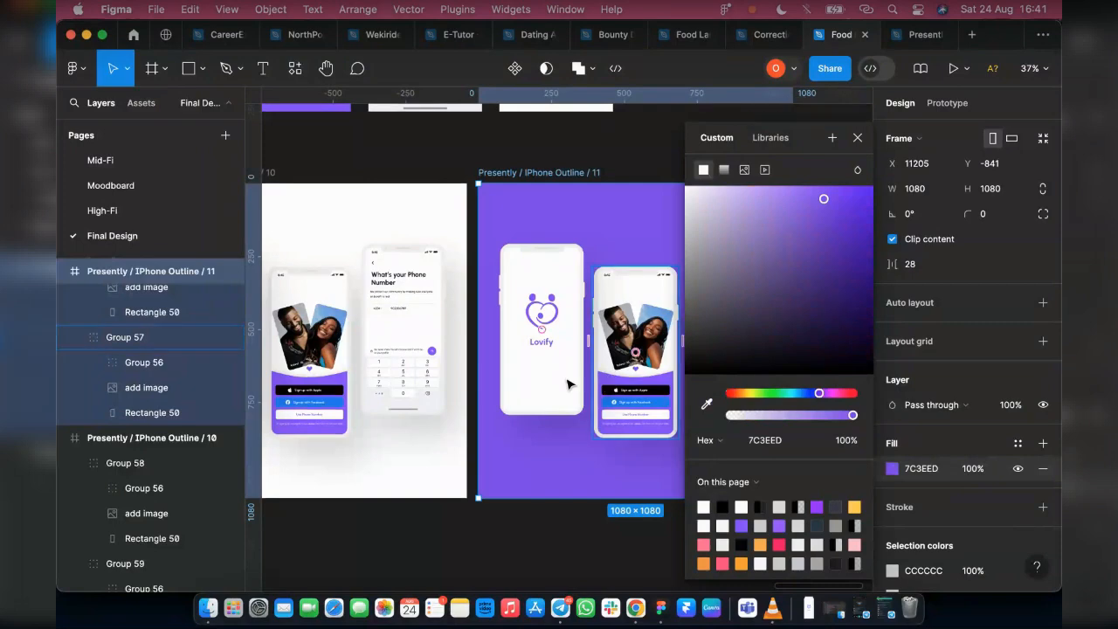
pyautogui.click(858, 137)
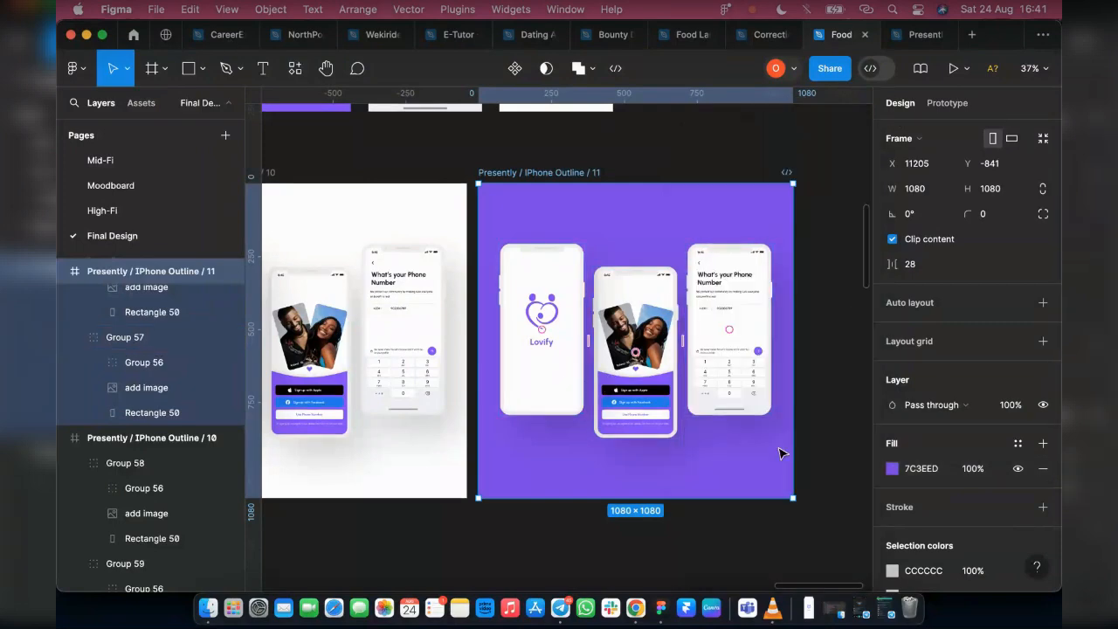
pyautogui.click(659, 548)
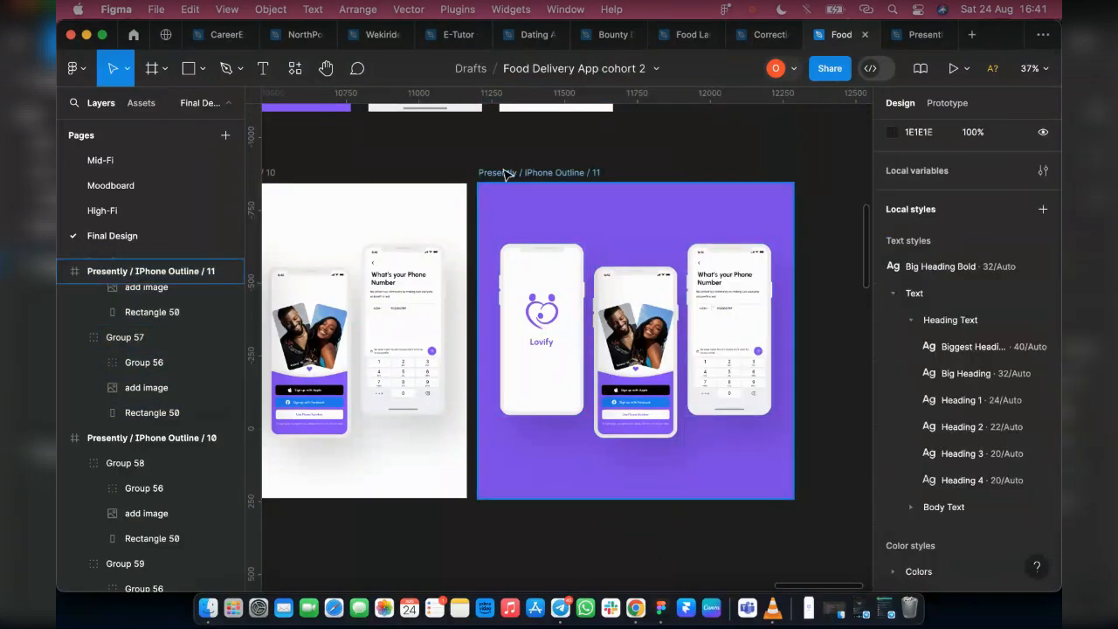
# Export the purple-background mockup frame as a 4x PNG to the Downloads folder
pyautogui.click(504, 174)
pyautogui.scroll(-3, 505, 174)
pyautogui.scroll(-5, 961, 393)
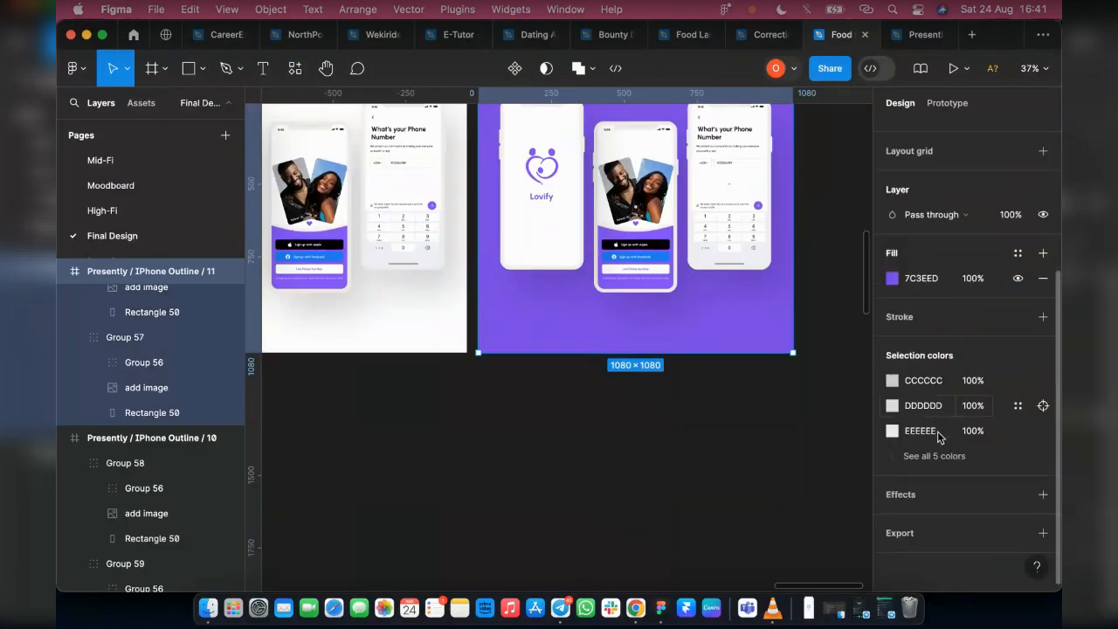
pyautogui.click(1043, 533)
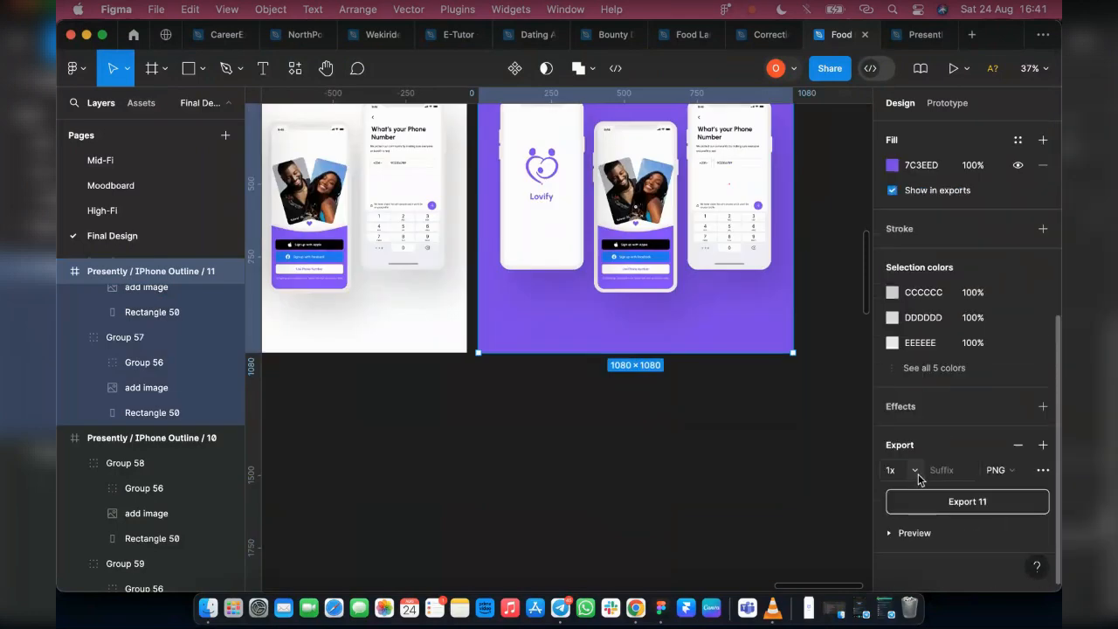
pyautogui.click(914, 470)
pyautogui.click(910, 545)
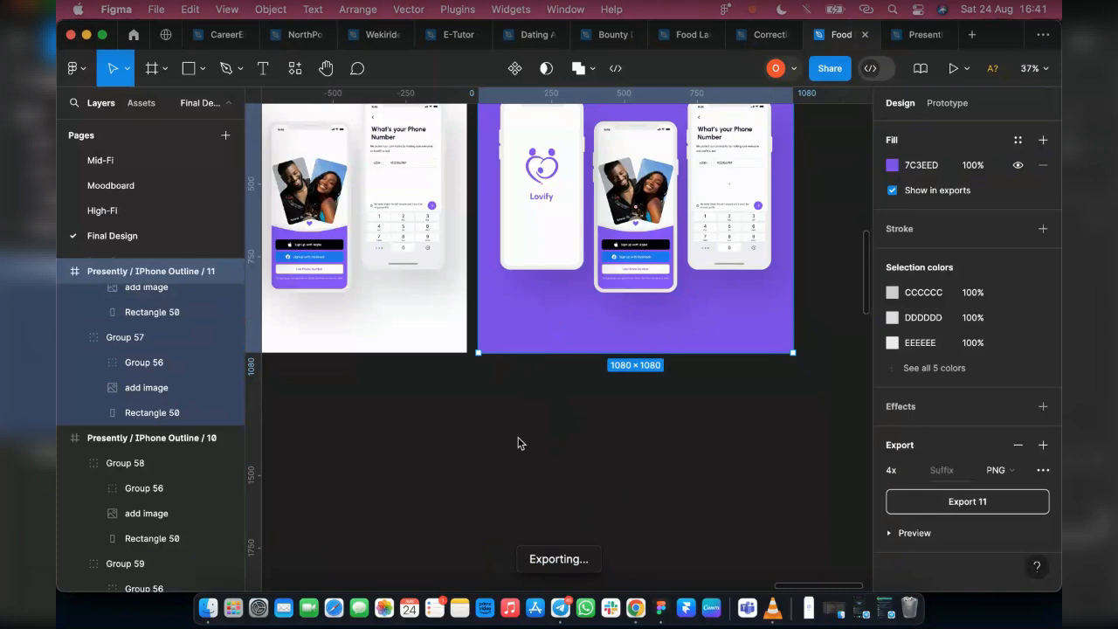
pyautogui.scroll(3, 518, 443)
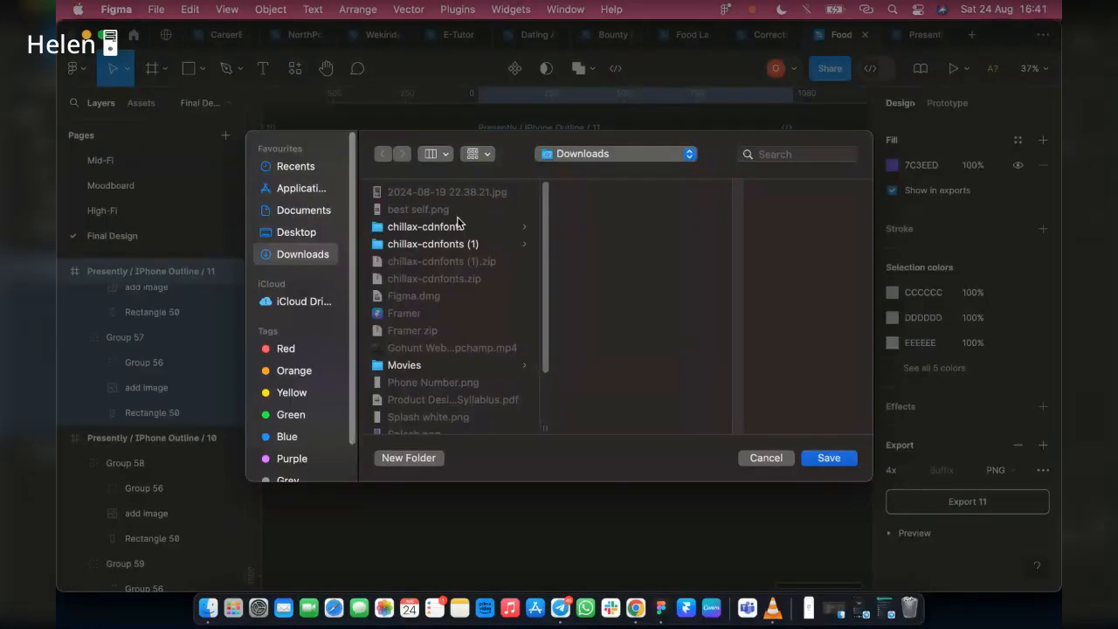
pyautogui.click(846, 461)
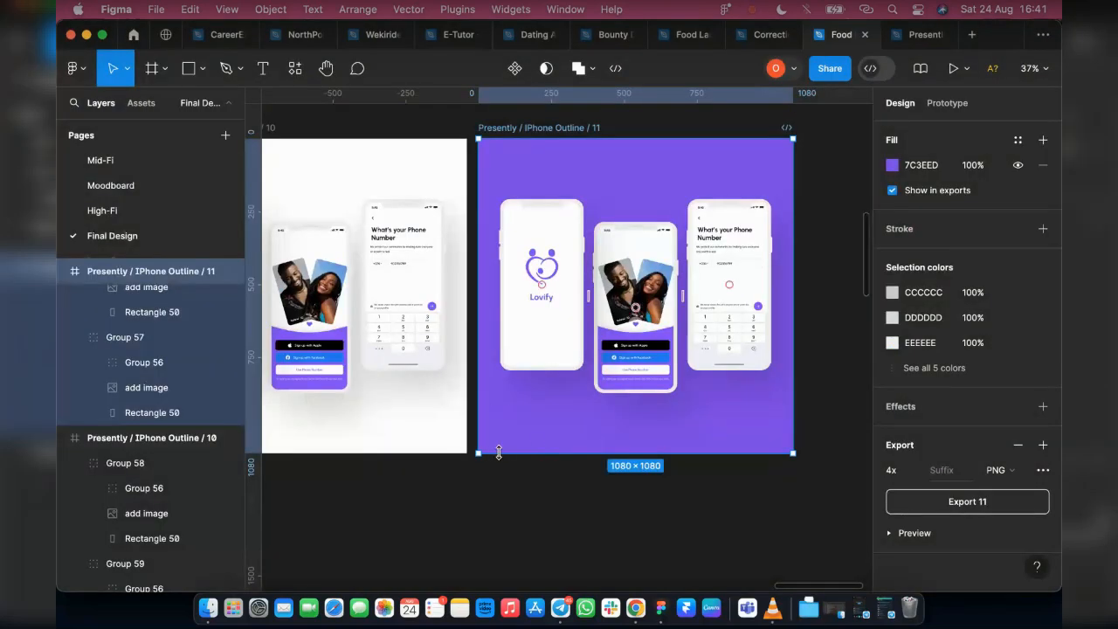
# Duplicate the white Presently / IPhone Outline / 10 mockup again, placing the copy to the right of the purple mockup
pyautogui.scroll(-3, 499, 453)
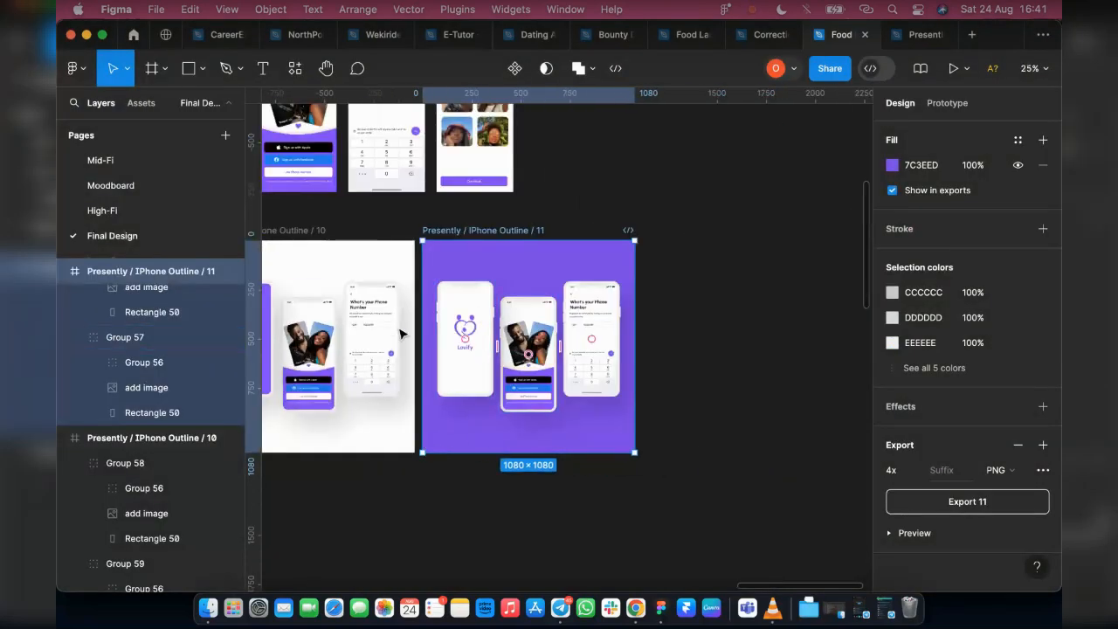
pyautogui.hscroll(-3, 377, 253)
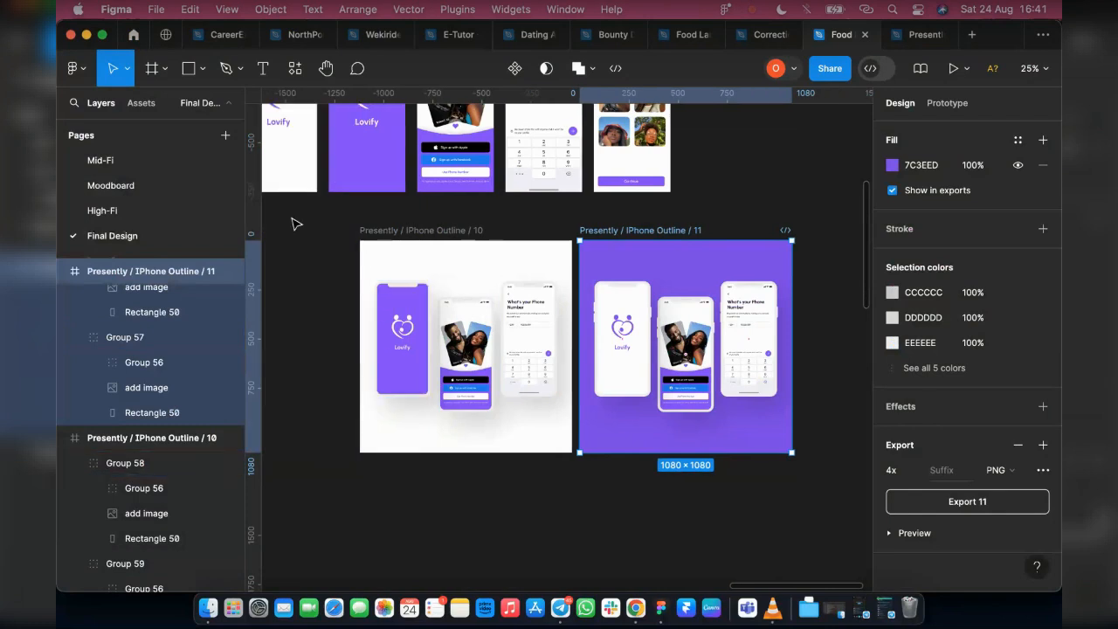
pyautogui.click(379, 236)
pyautogui.hotkey('ctrl', 'd')
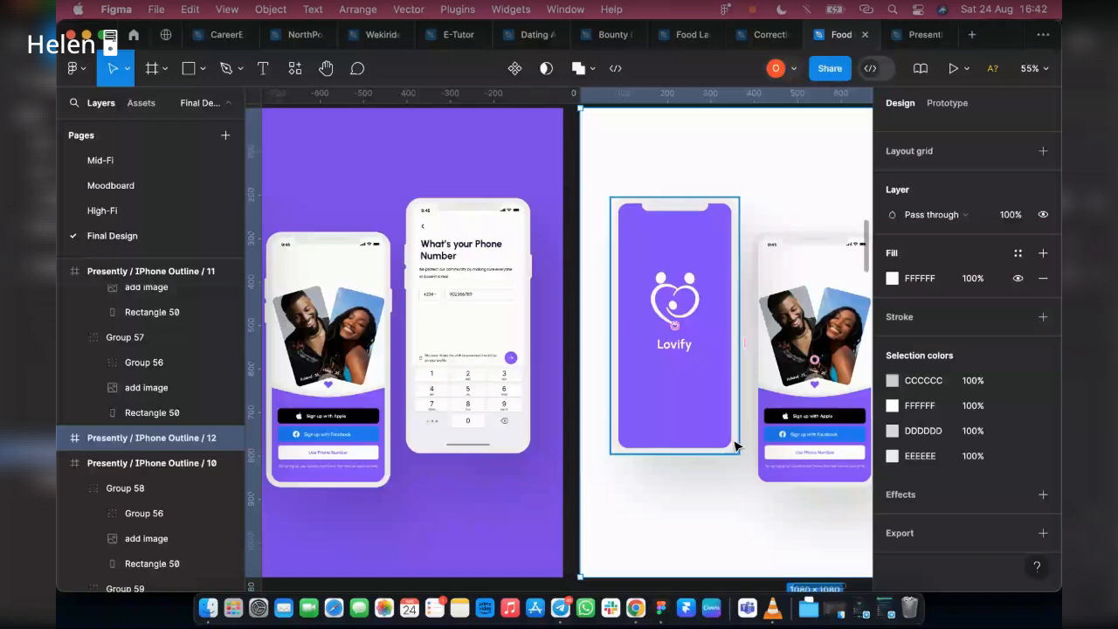
# Set the body fill of the first phone in Presently / IPhone Outline / 12 to purple 8542FE, sampled from its Lovify splash screen
pyautogui.click(710, 205)
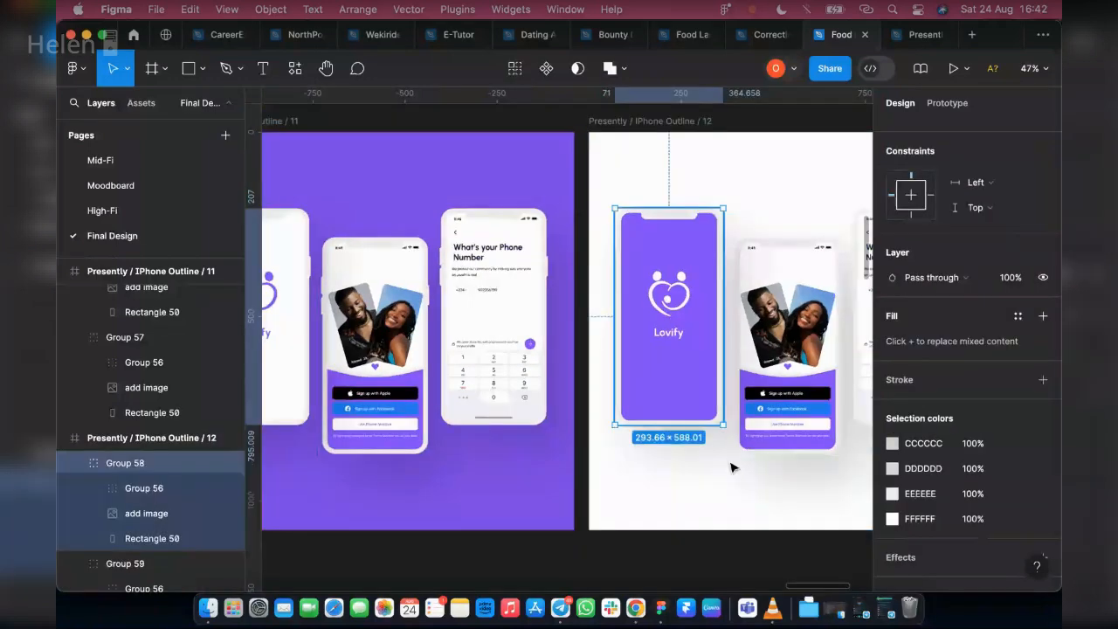
pyautogui.scroll(-2, 653, 286)
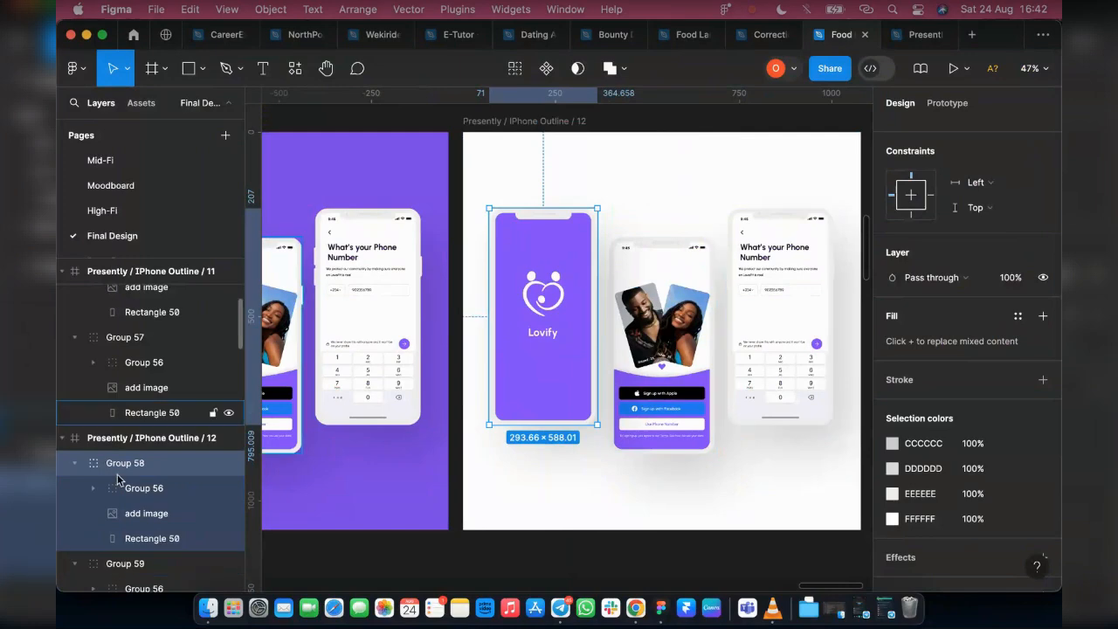
pyautogui.click(144, 539)
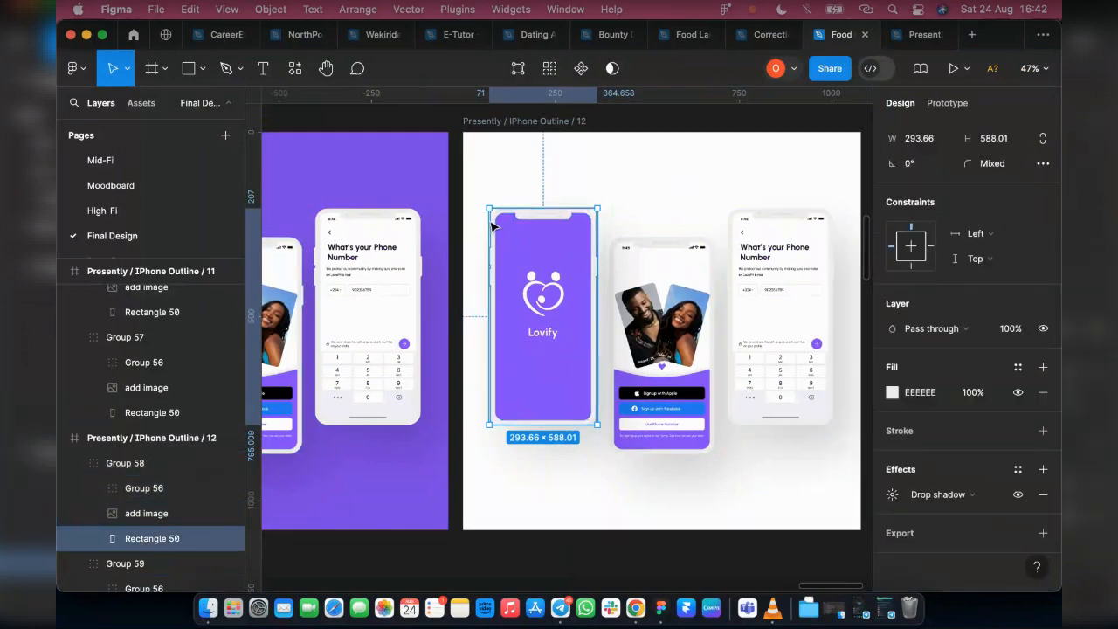
pyautogui.click(1021, 393)
pyautogui.click(1021, 393)
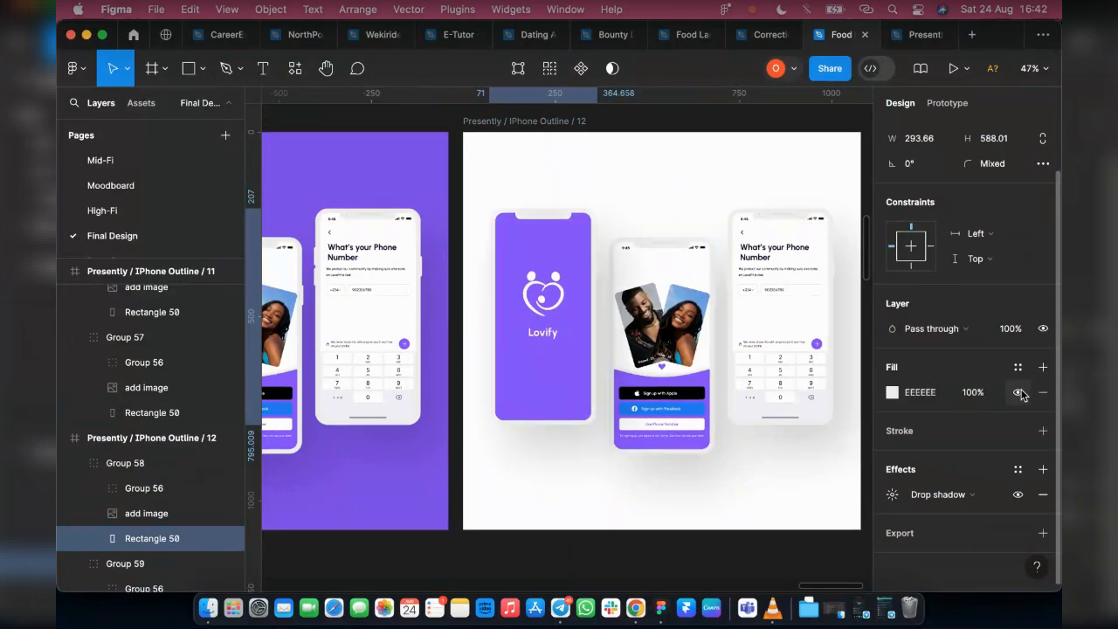
pyautogui.click(890, 393)
pyautogui.click(707, 403)
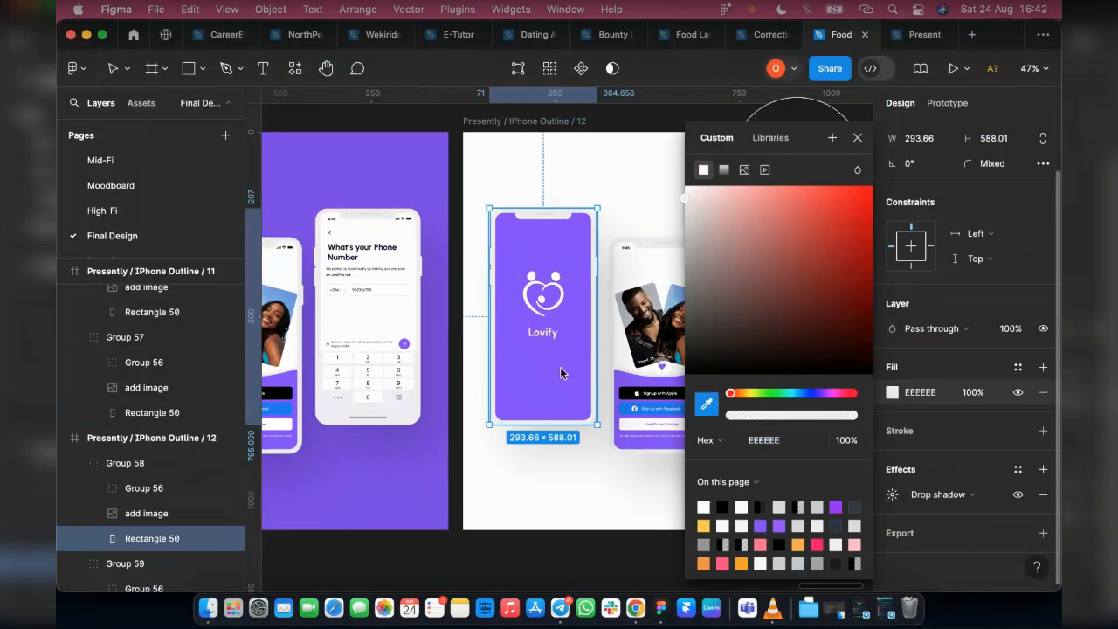
pyautogui.click(547, 367)
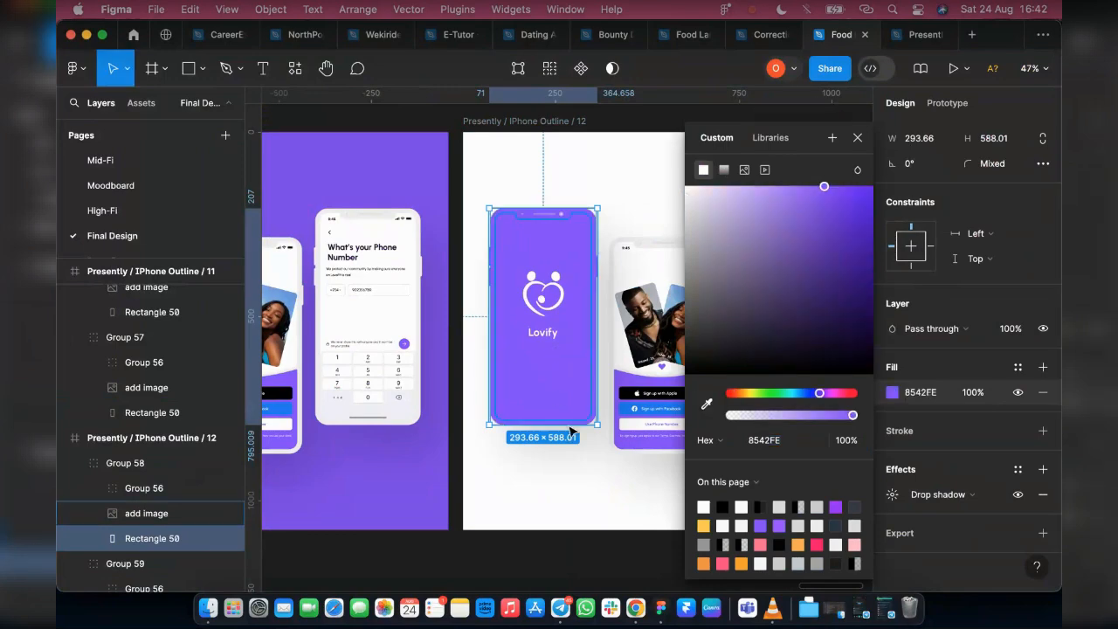
pyautogui.click(542, 477)
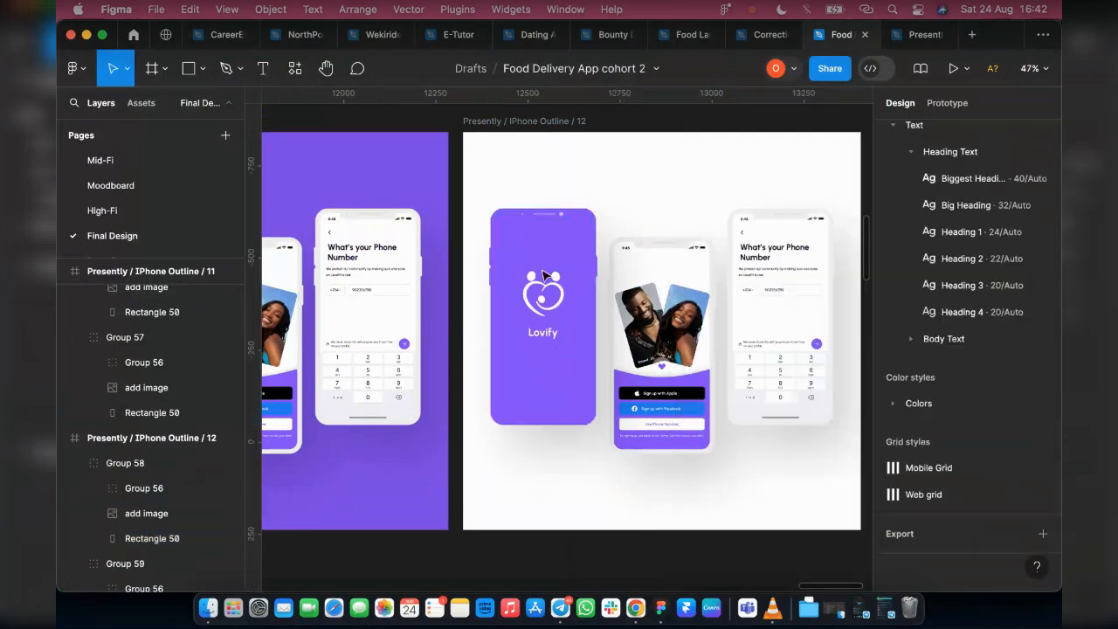
# Replace the first phone's screen image in Presently / IPhone Outline / 12 with Splash white.png from Downloads
pyautogui.doubleClick(544, 347)
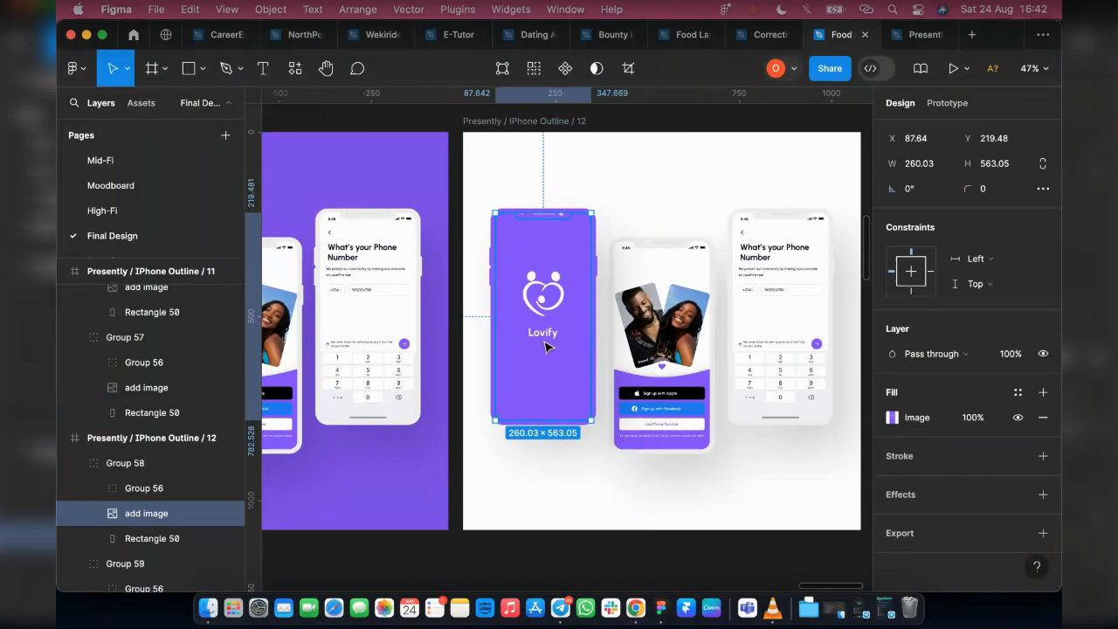
pyautogui.doubleClick(511, 229)
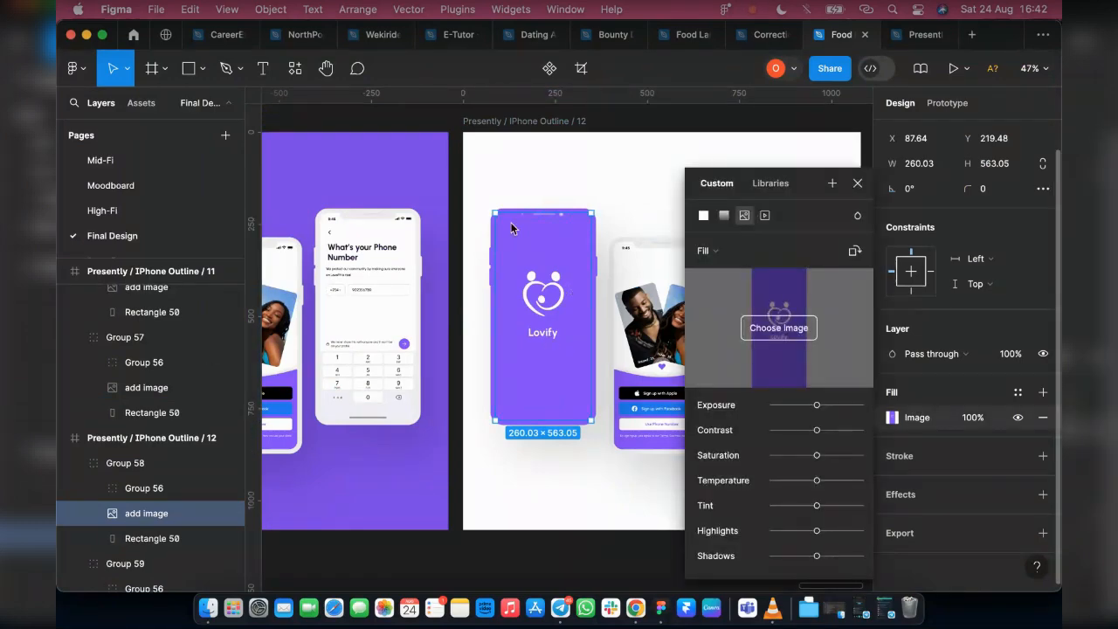
pyautogui.click(779, 327)
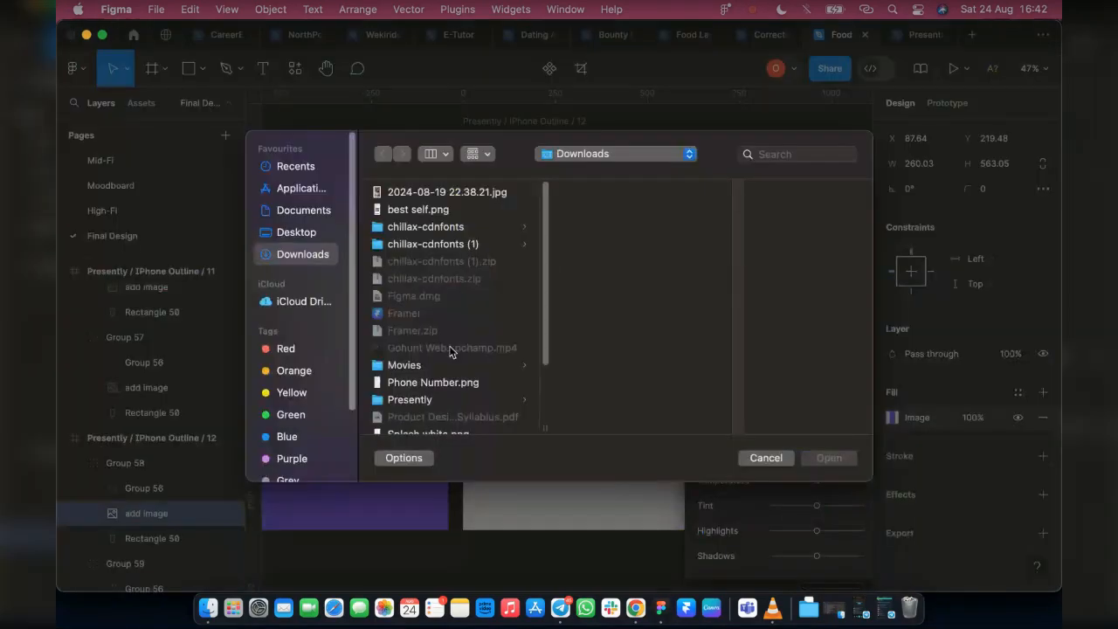
pyautogui.scroll(-1, 449, 350)
pyautogui.click(447, 411)
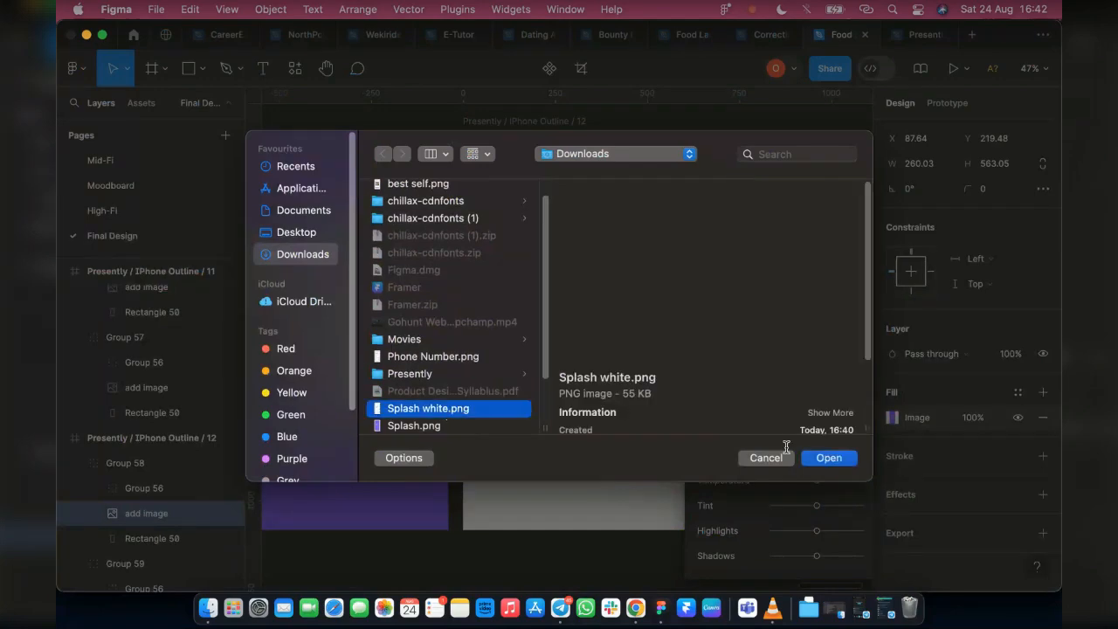
pyautogui.click(826, 458)
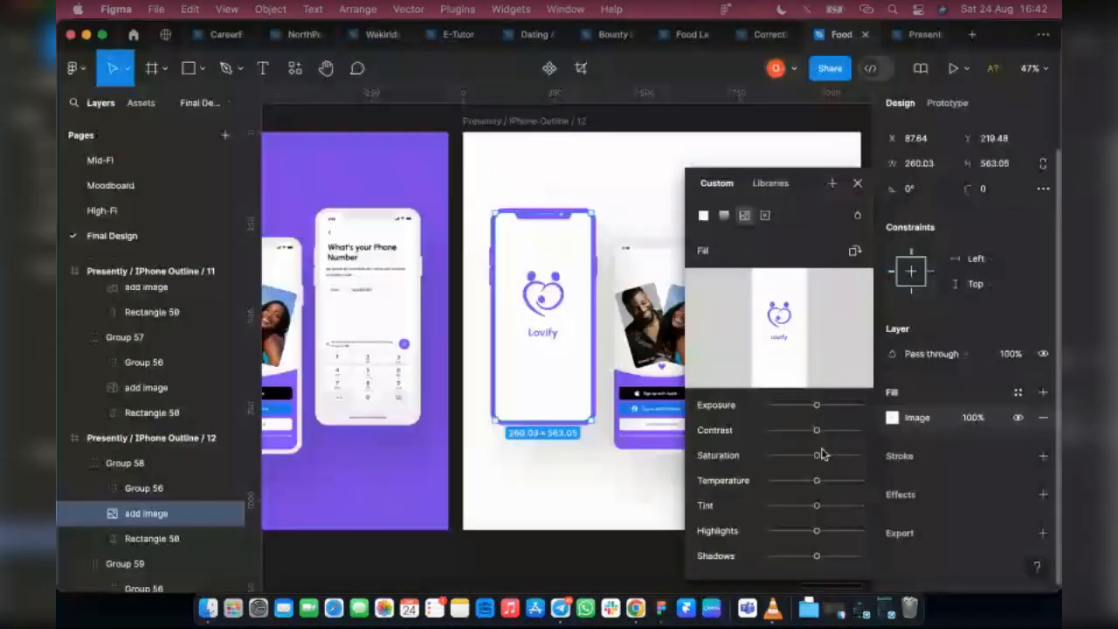
pyautogui.press('Escape')
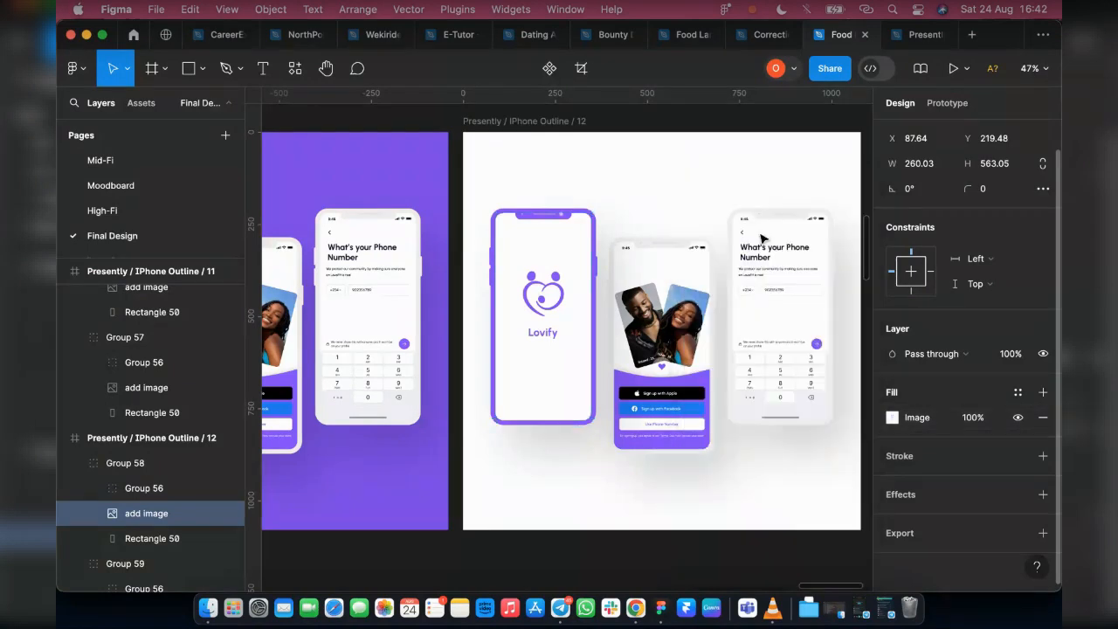
# Set the body fill of the middle phone in Presently / IPhone Outline / 12 to purple 8542FE, sampled from the canvas
pyautogui.click(673, 254)
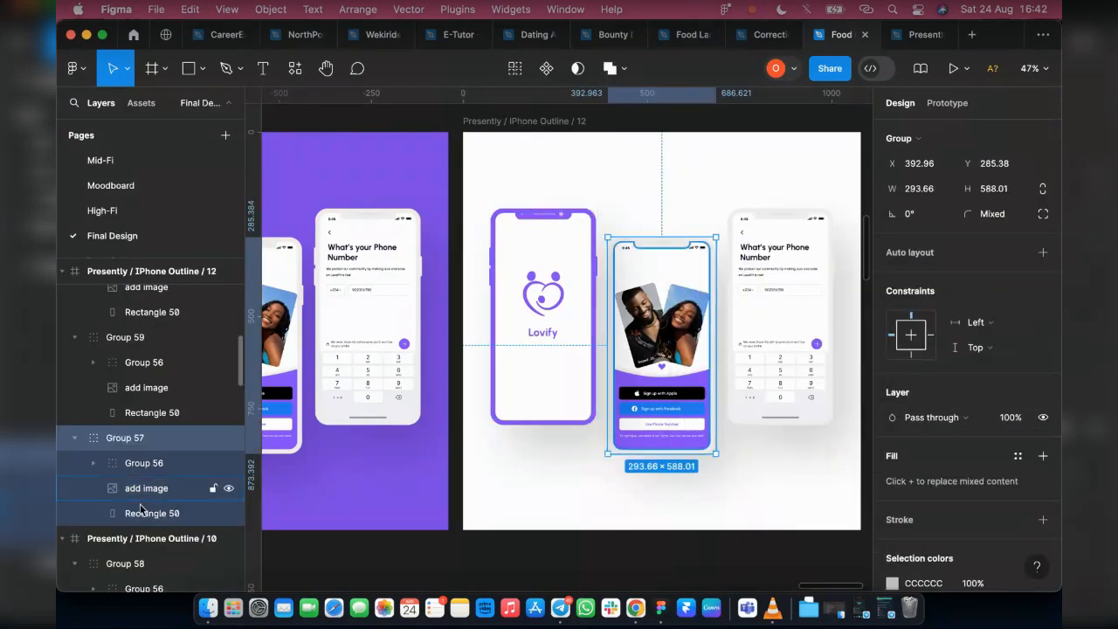
pyautogui.click(152, 513)
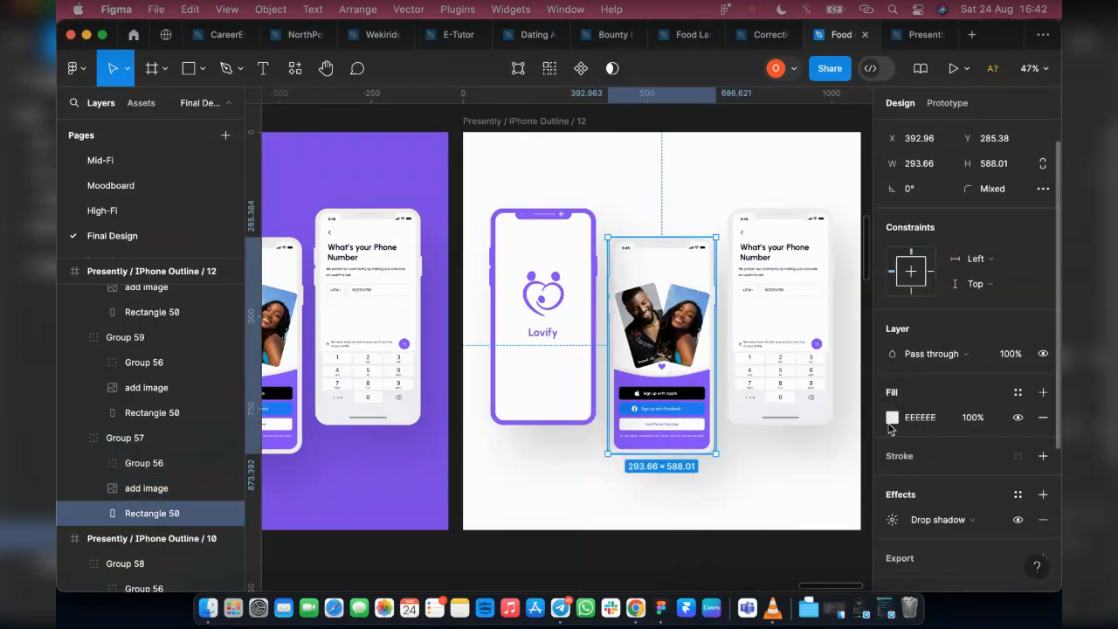
pyautogui.press('i')
pyautogui.click(693, 377)
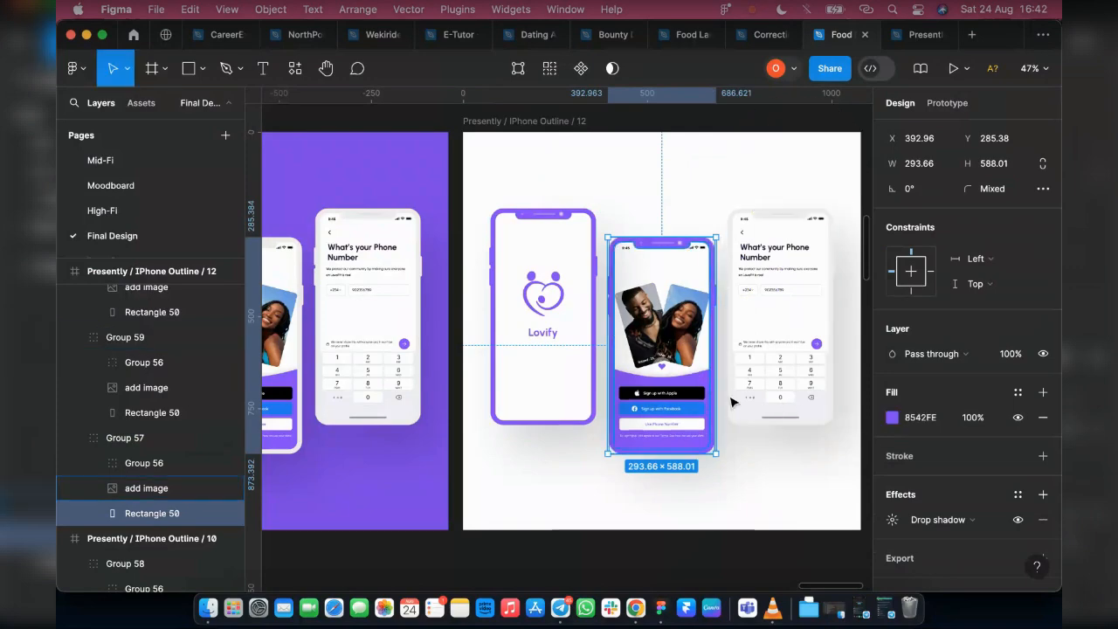
# Recolor the third phone's body in Presently / IPhone Outline / 12 with the purple sampled from the neighbouring mockup's background
pyautogui.click(777, 424)
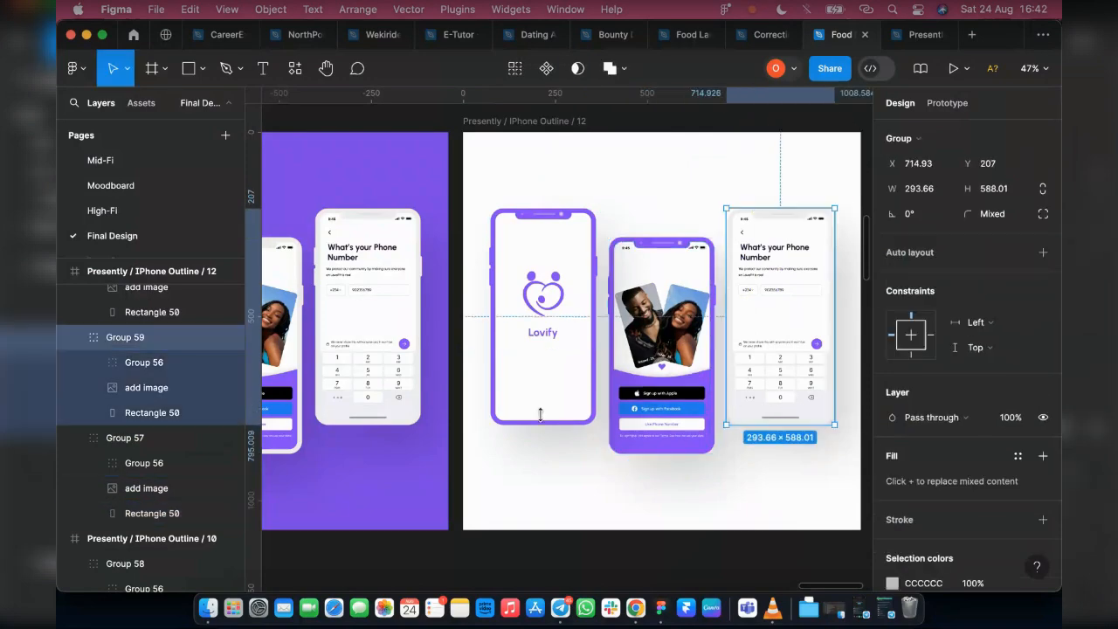
pyautogui.click(174, 416)
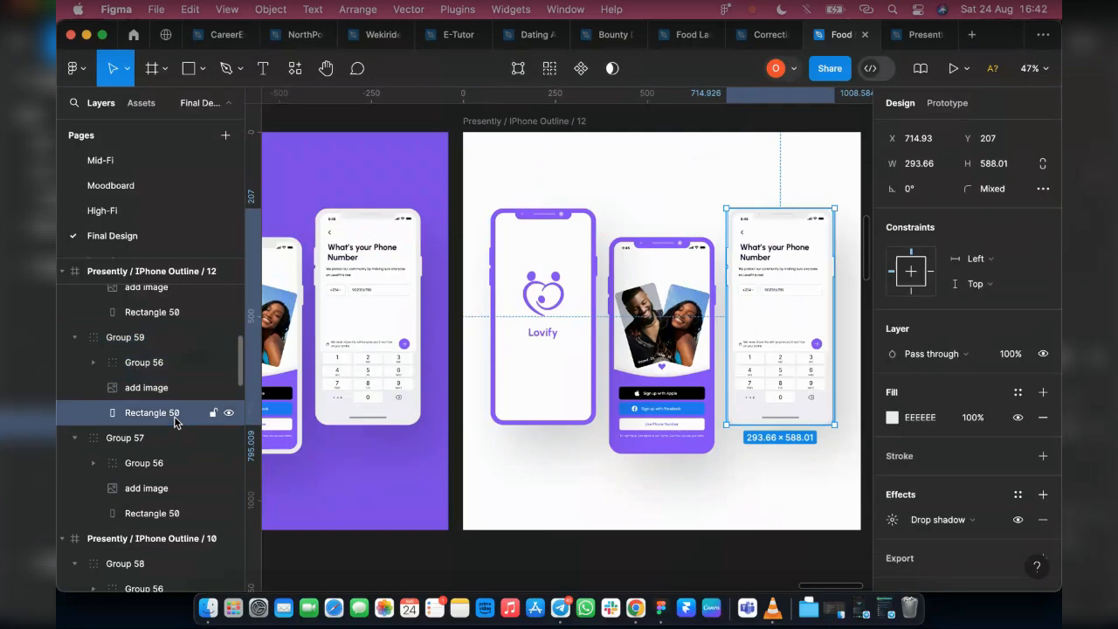
pyautogui.press('i')
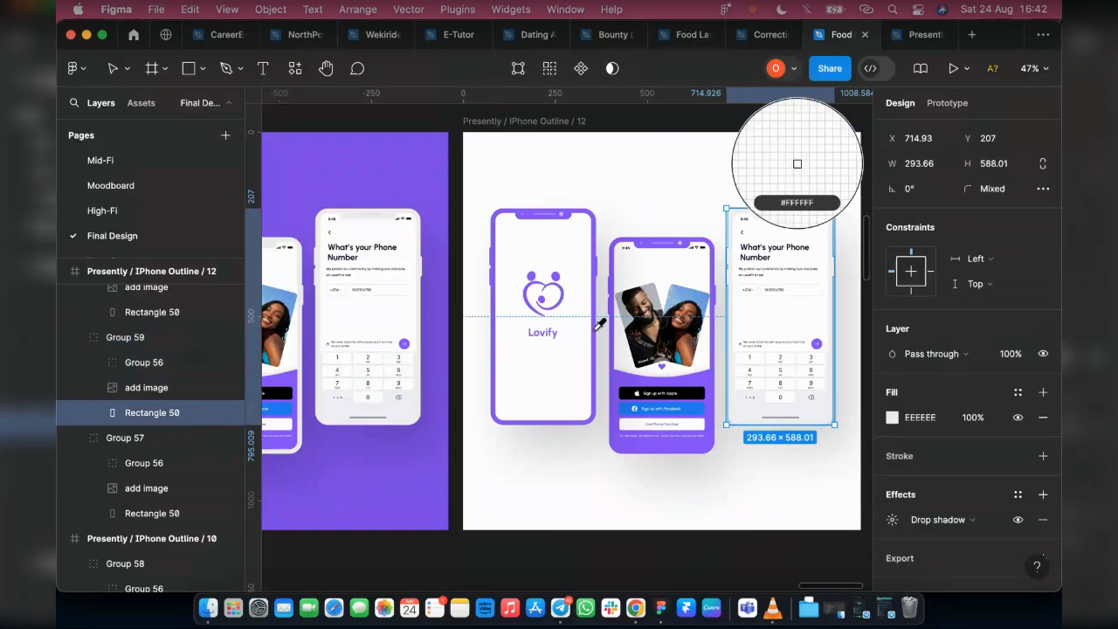
pyautogui.click(418, 457)
pyautogui.click(767, 499)
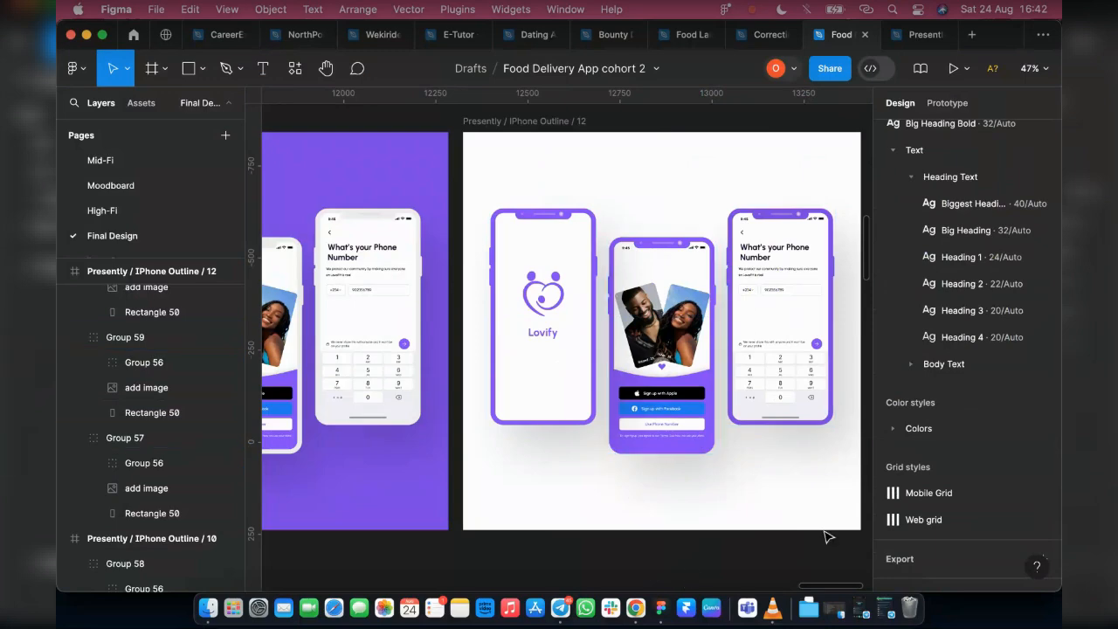
# Hide the interface and compare the three Presently iPhone mockups side by side on the canvas
pyautogui.scroll(-3, 711, 508)
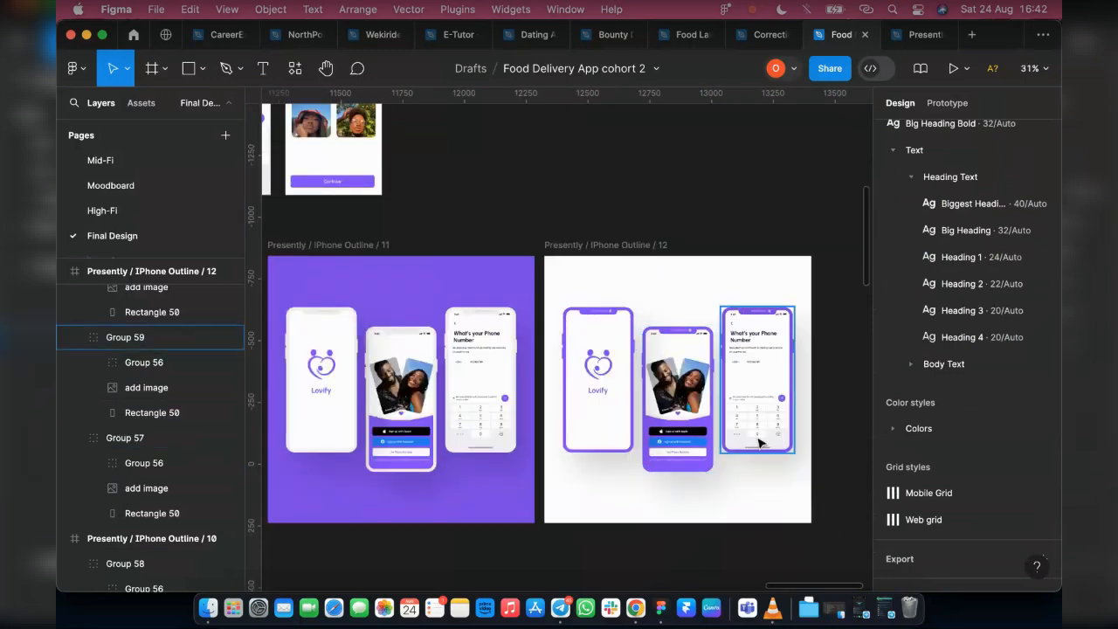
pyautogui.scroll(-5, 758, 443)
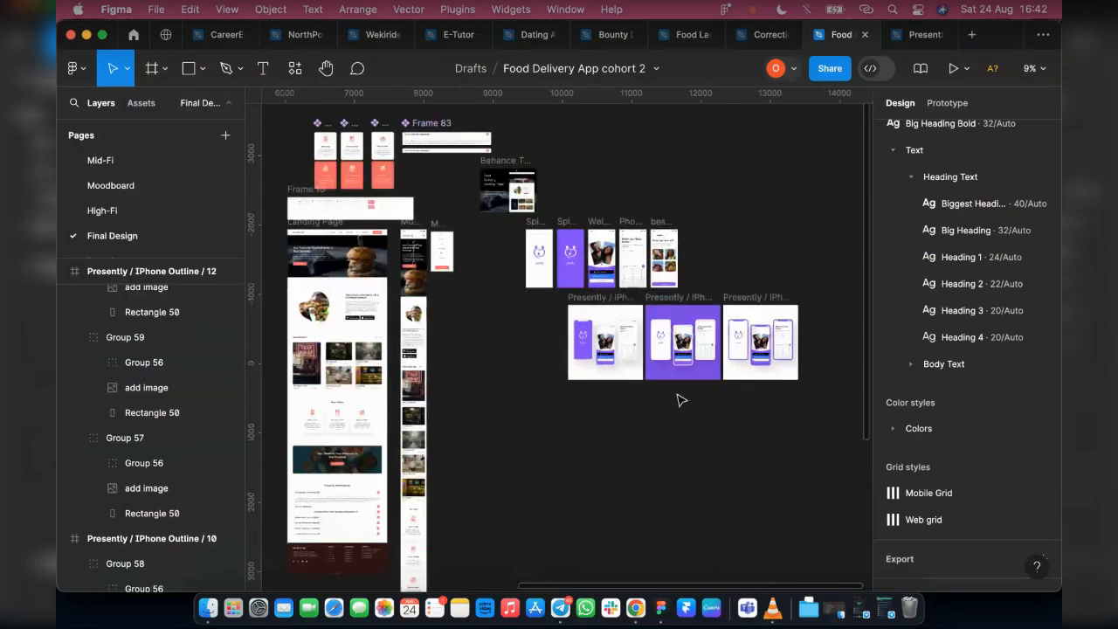
pyautogui.press('super+backslash')
pyautogui.scroll(2, 699, 396)
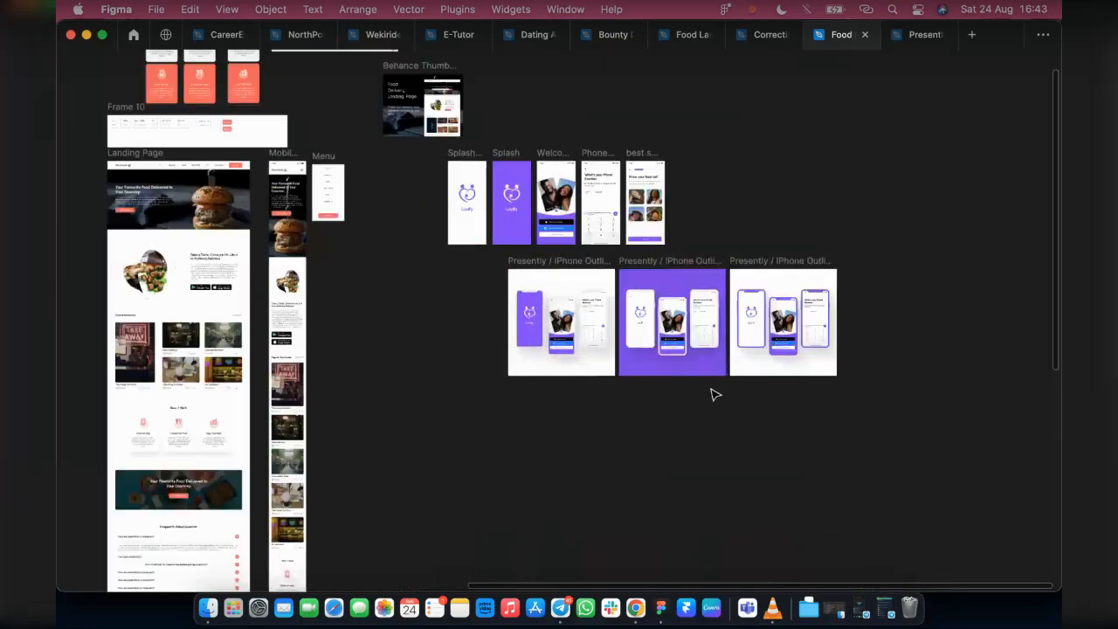
pyautogui.scroll(1, 714, 395)
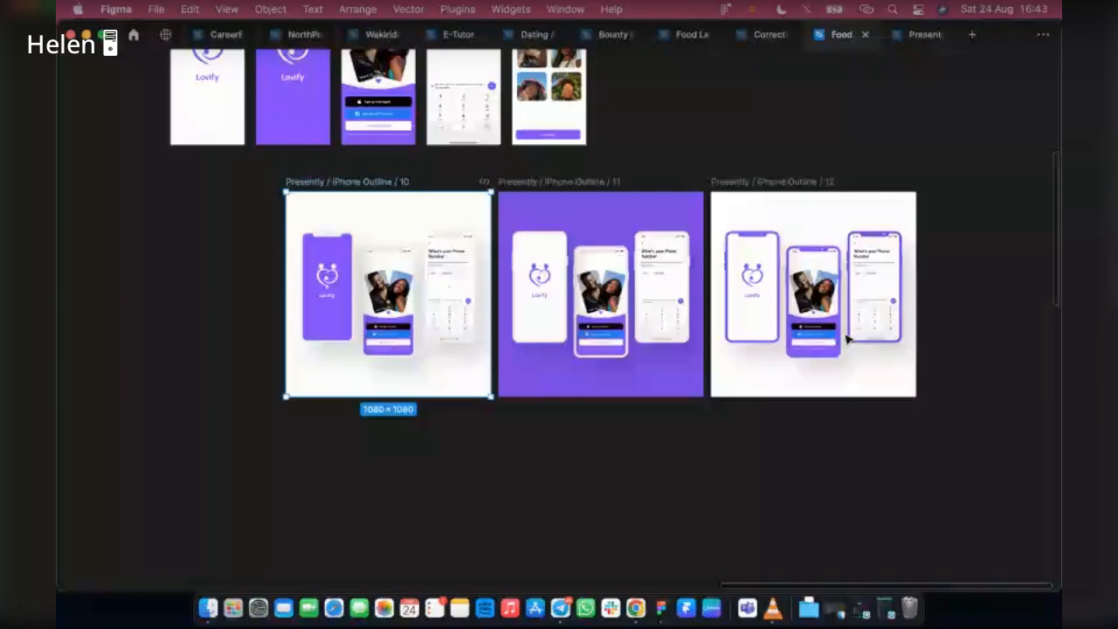
pyautogui.scroll(3, 846, 339)
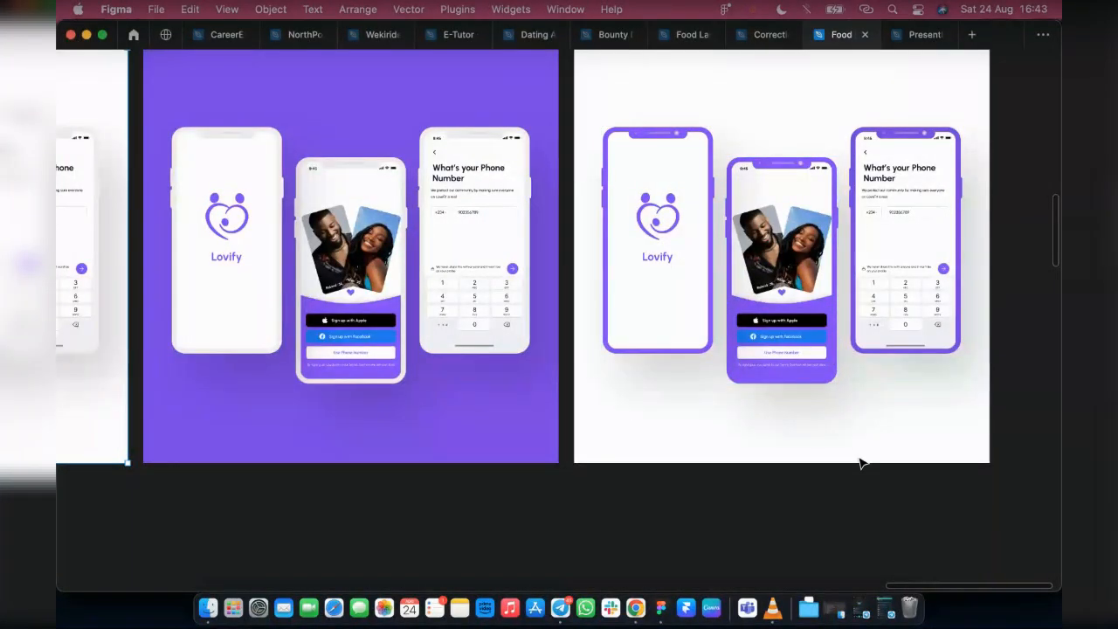
pyautogui.scroll(-1, 860, 463)
pyautogui.hscroll(-2, 689, 337)
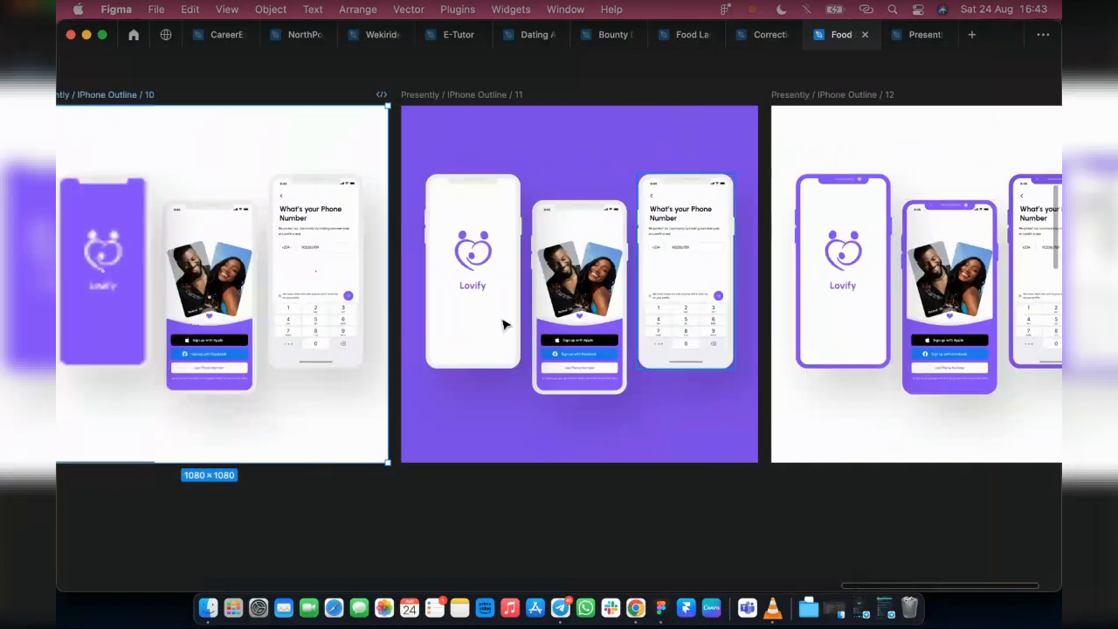
pyautogui.hscroll(-2, 498, 318)
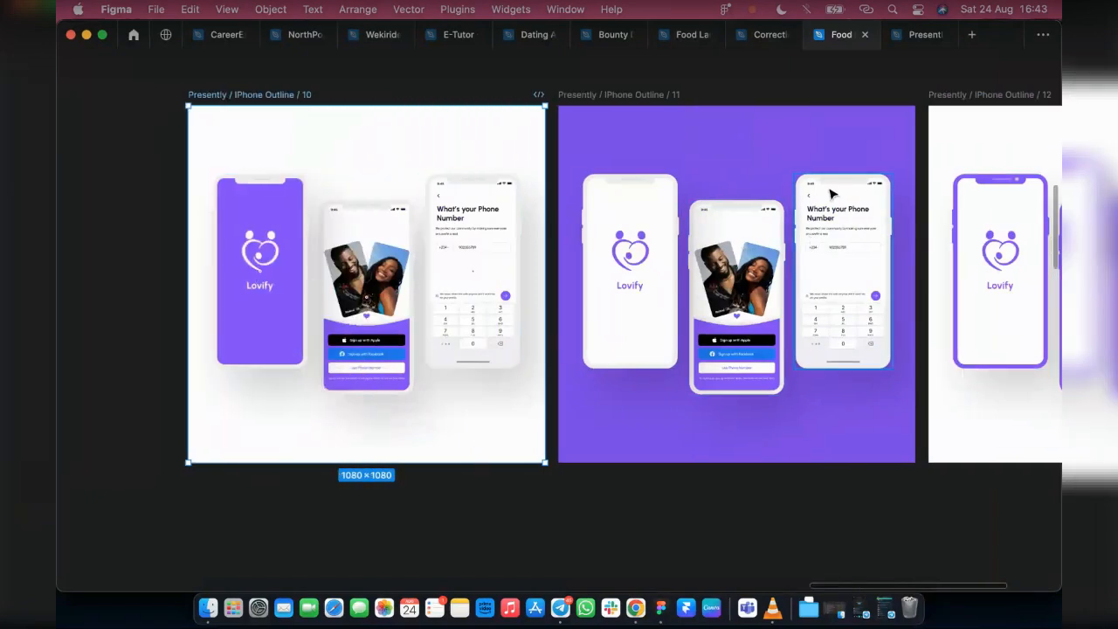
# Examine the splash, sign-up and phone number screens of the purple-background mockup up close
pyautogui.scroll(1, 805, 216)
pyautogui.scroll(2, 805, 216)
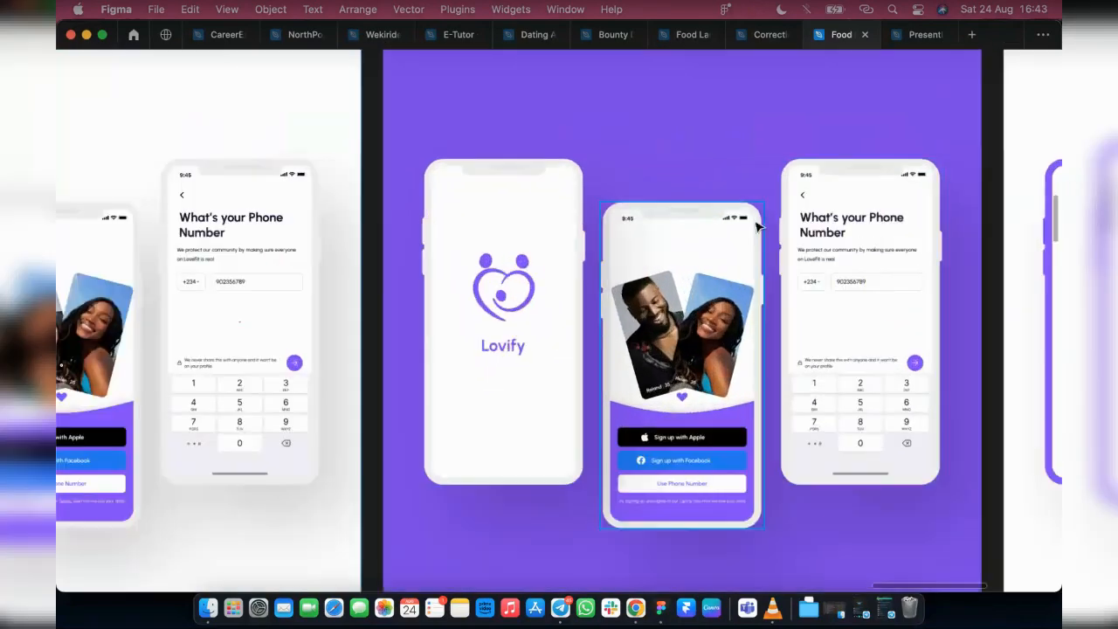
pyautogui.scroll(2, 707, 220)
pyautogui.click(587, 226)
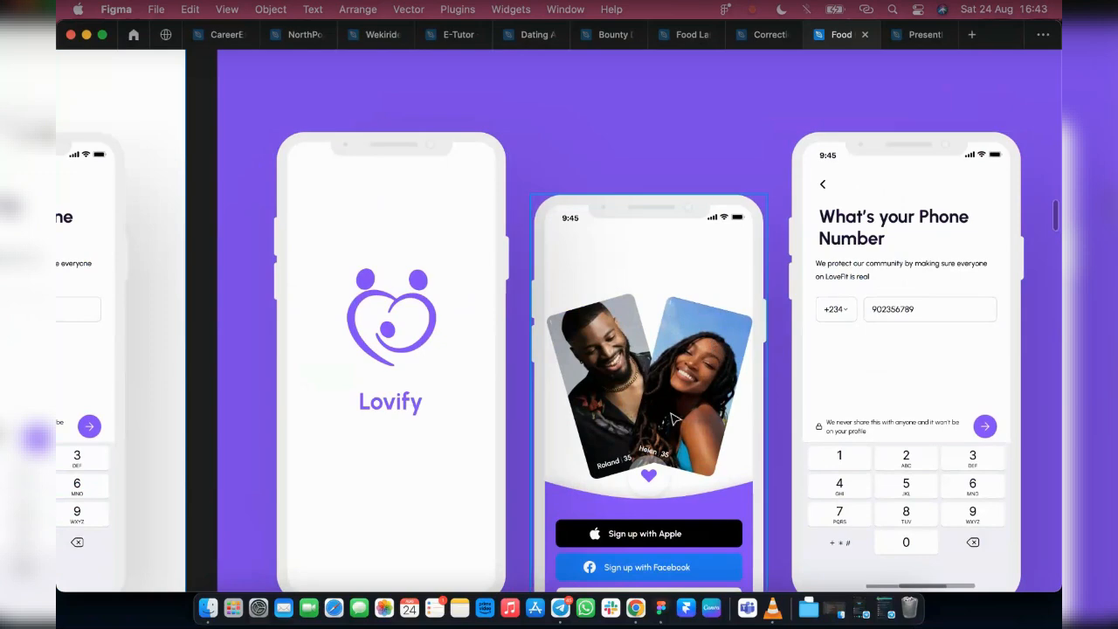
pyautogui.scroll(-4, 664, 402)
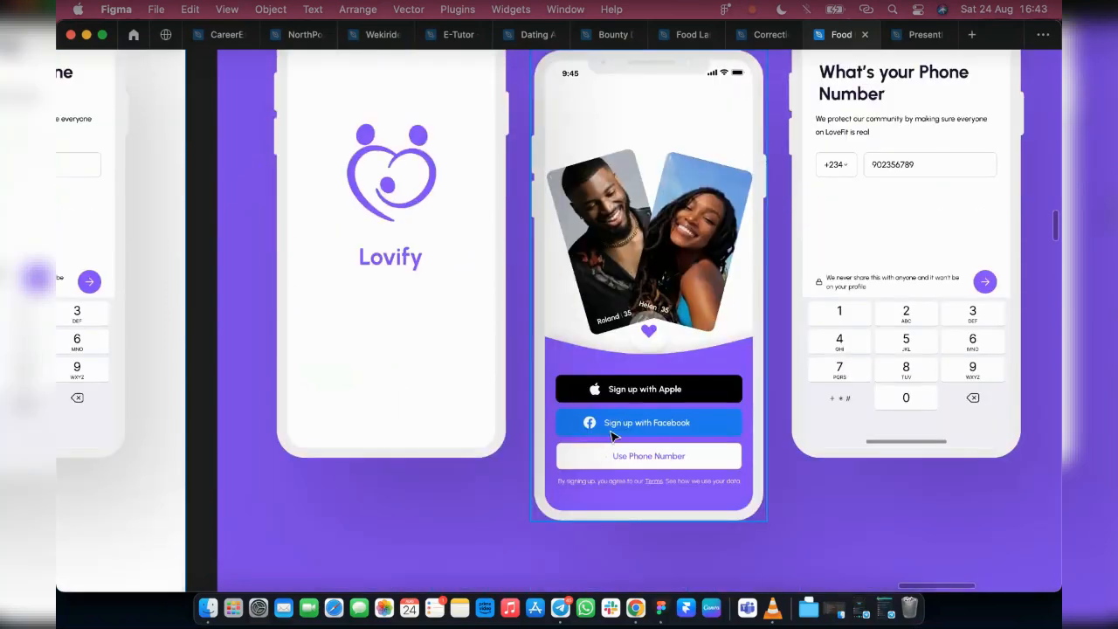
pyautogui.hscroll(3, 808, 338)
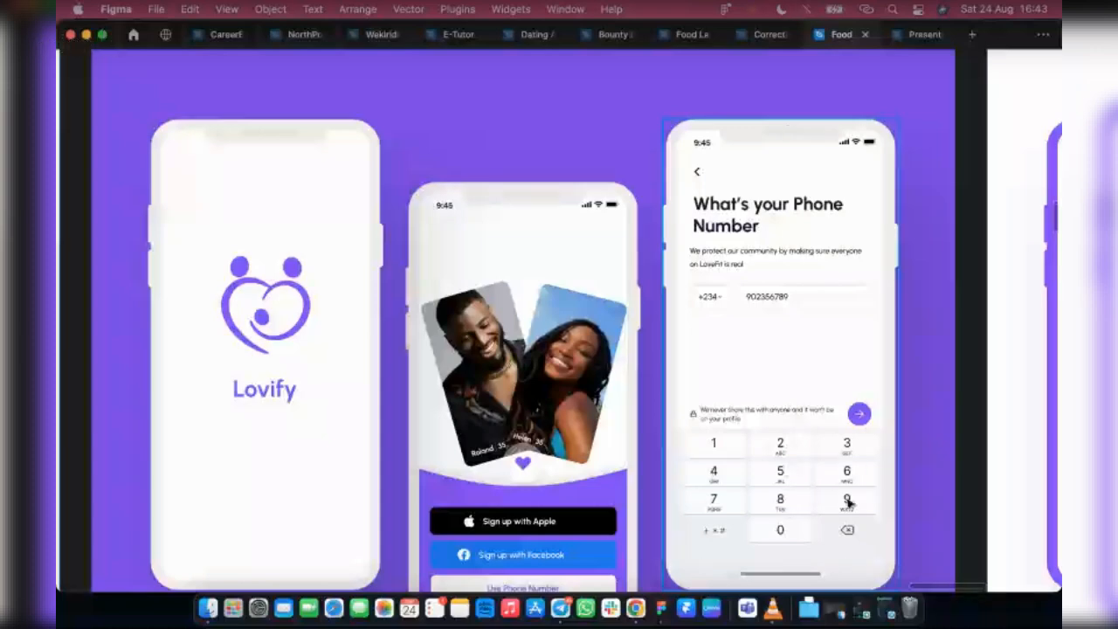
pyautogui.scroll(-1, 765, 266)
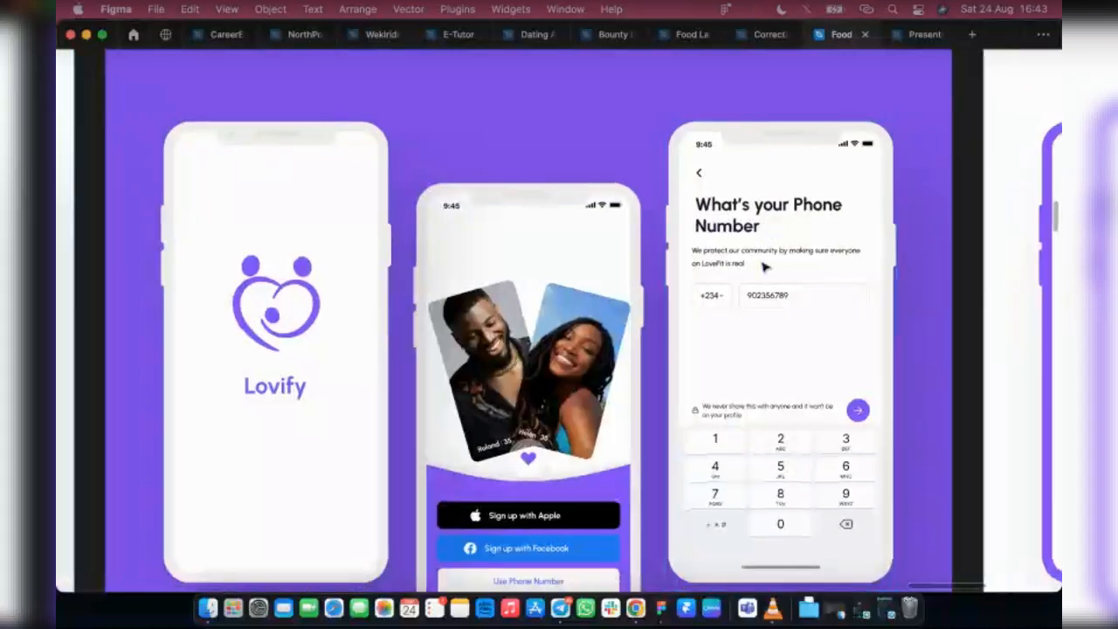
pyautogui.scroll(-2, 765, 267)
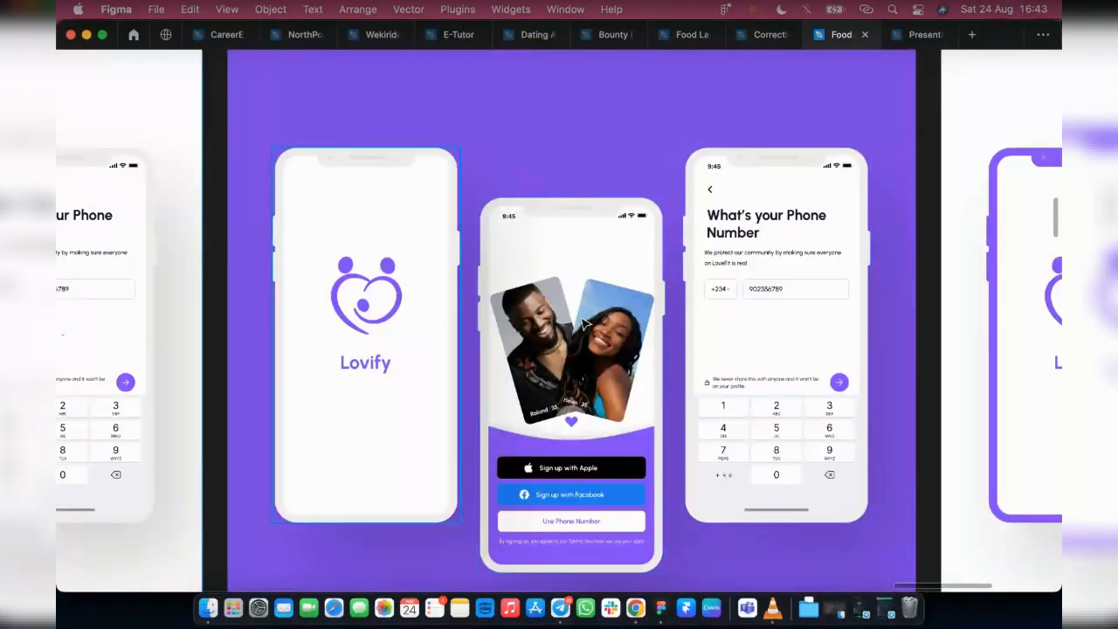
# Set the body fill of the Lovify splash phone in Presently / IPhone Outline / 11 to dark purple 34174B and copy that colour code
pyautogui.click(419, 242)
pyautogui.keyDown('shift'); pyautogui.click(600, 259); pyautogui.keyUp('shift')
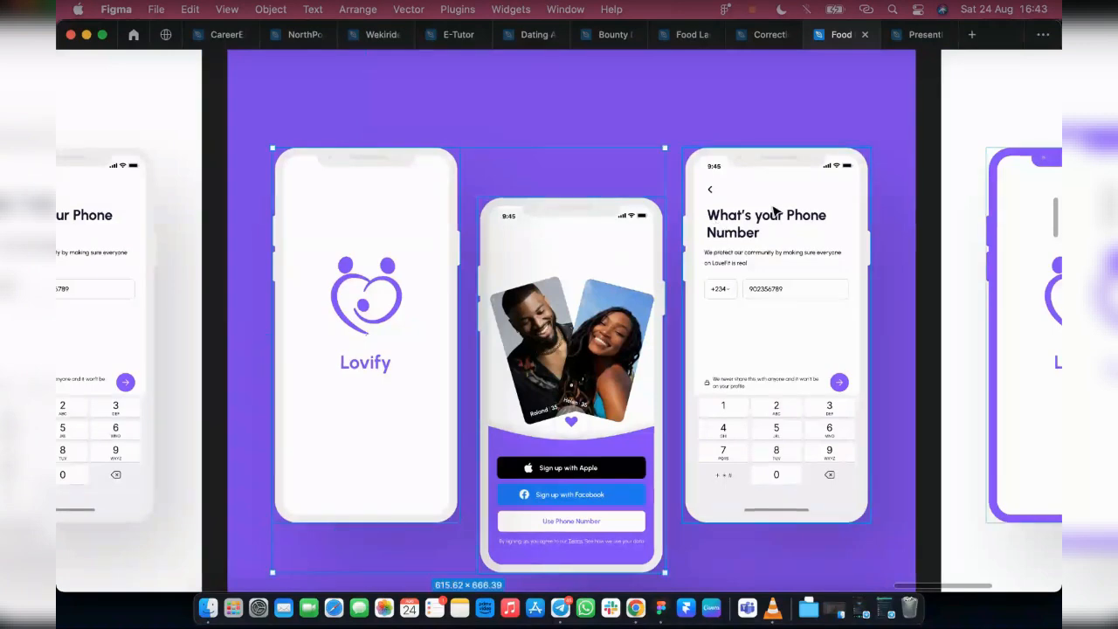
pyautogui.keyDown('shift'); pyautogui.click(773, 209); pyautogui.keyUp('shift')
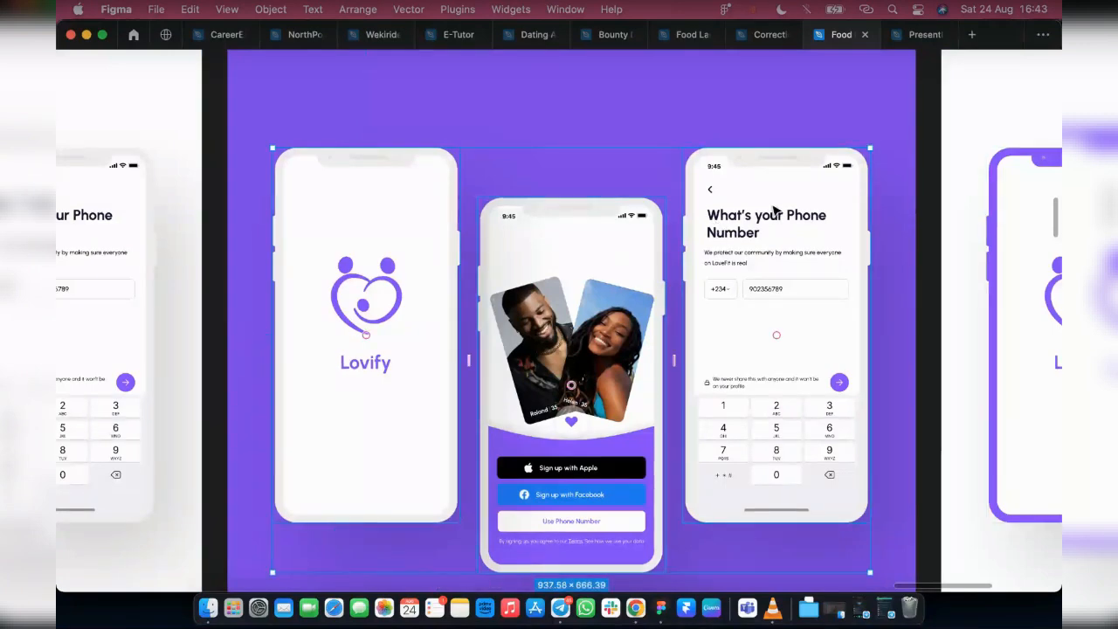
pyautogui.press('super+backslash')
pyautogui.click(131, 374)
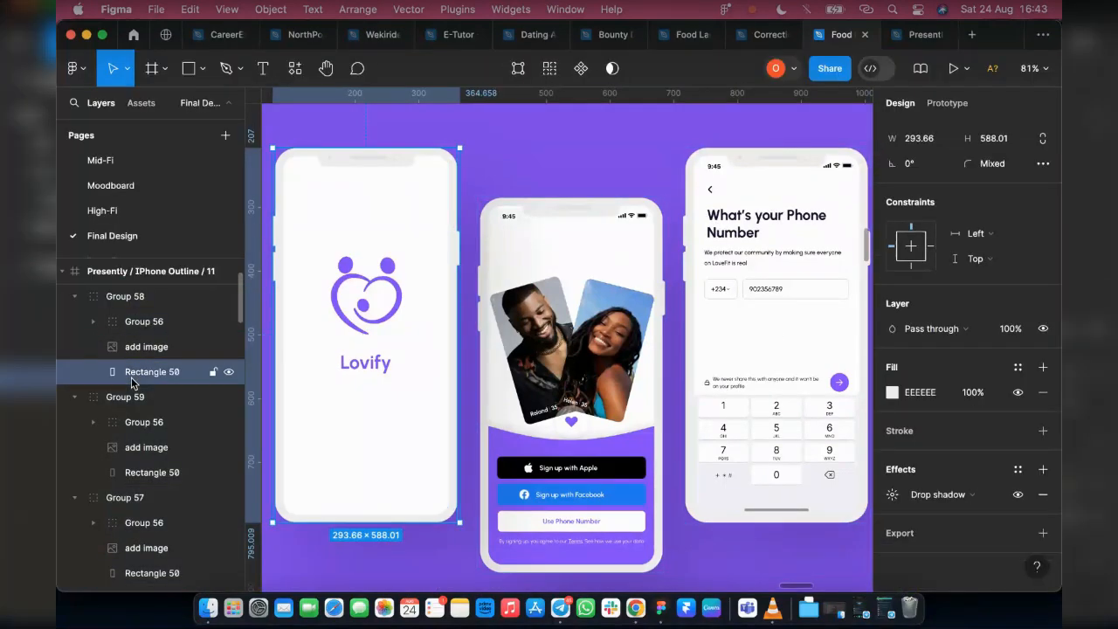
pyautogui.click(892, 392)
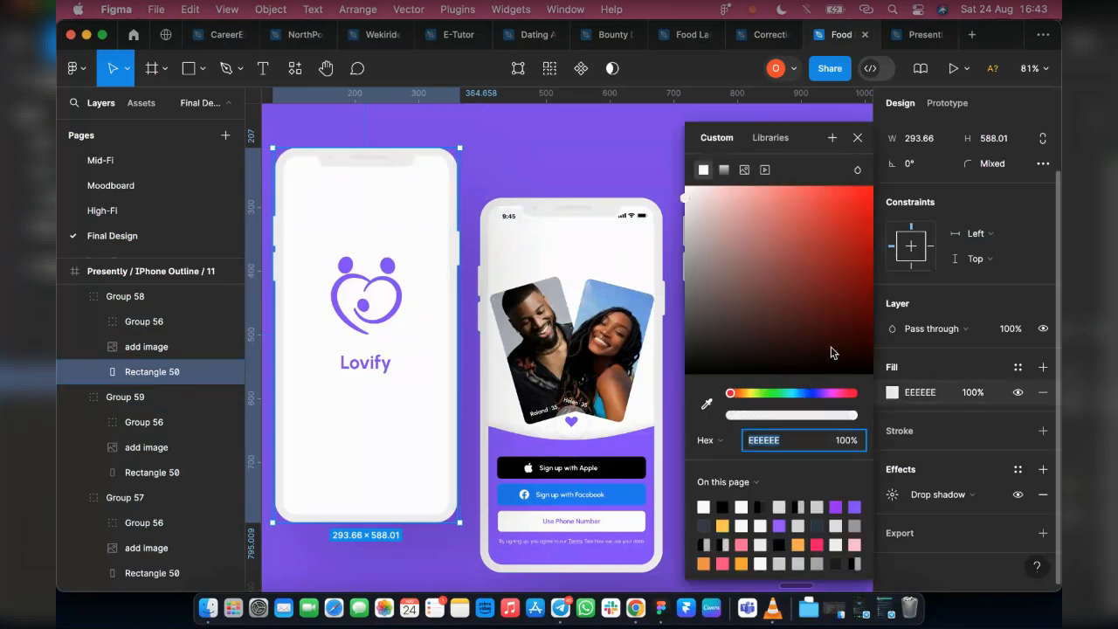
pyautogui.moveTo(679, 195); pyautogui.dragTo(672, 179)
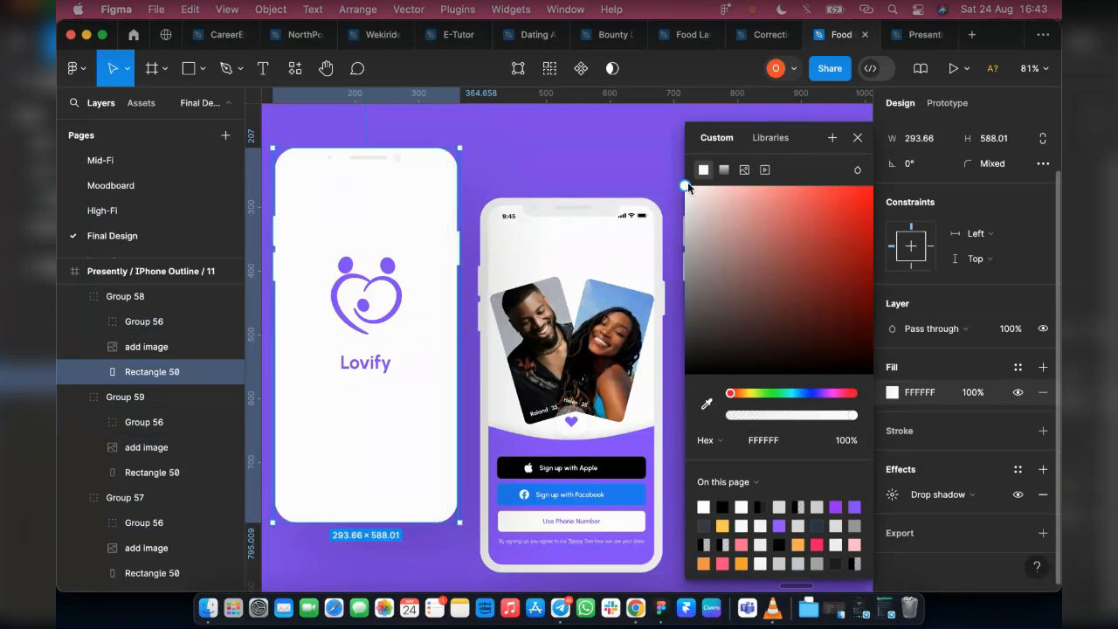
pyautogui.moveTo(686, 187); pyautogui.dragTo(685, 241)
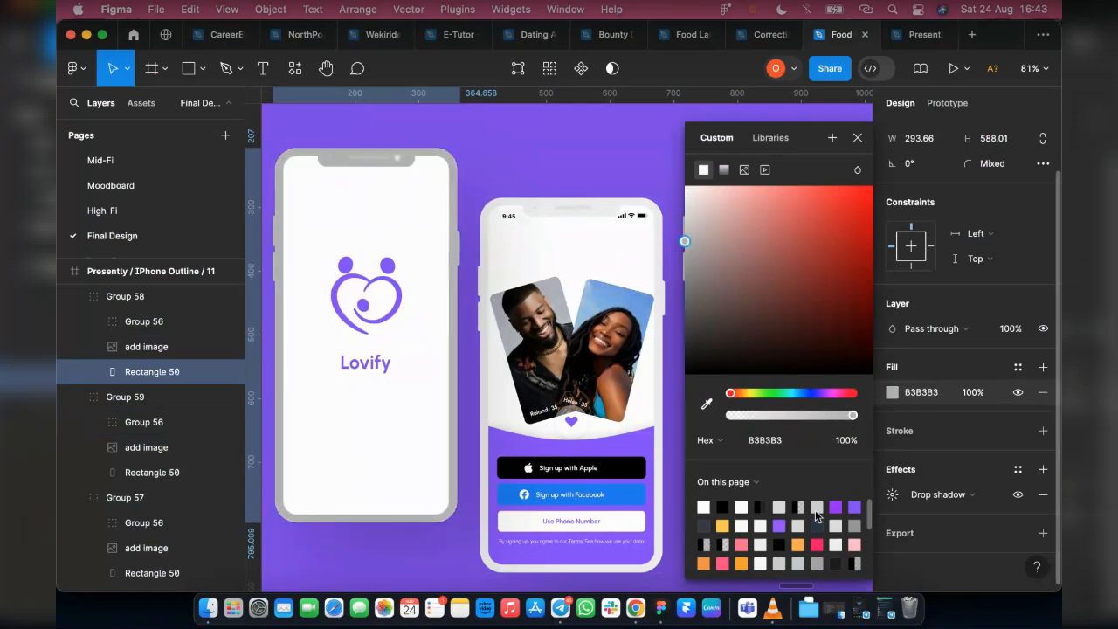
pyautogui.click(836, 506)
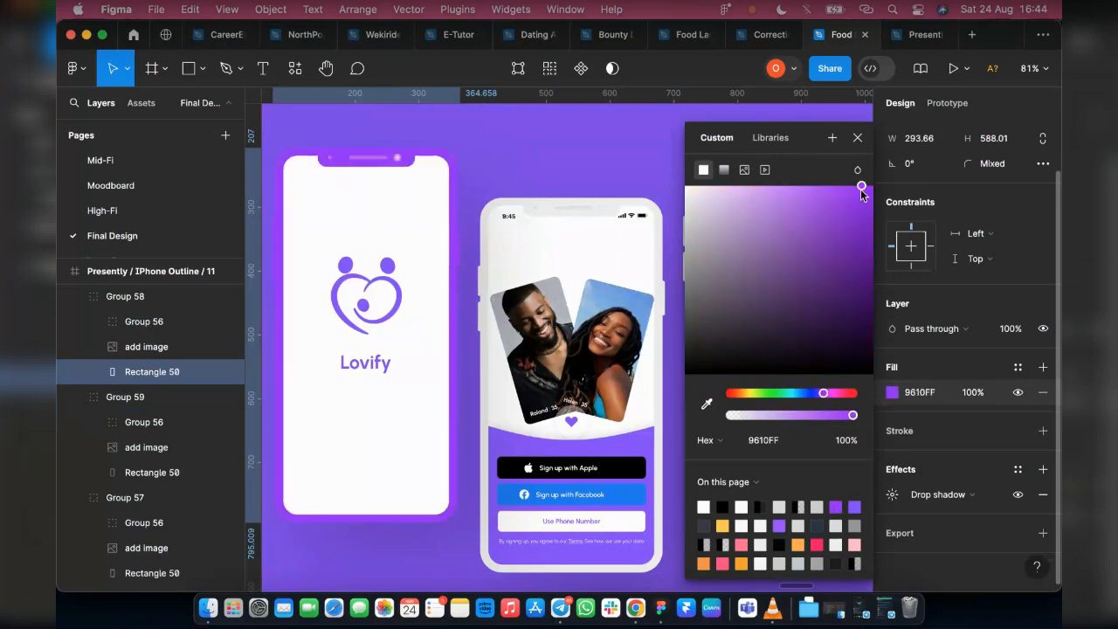
pyautogui.moveTo(853, 204); pyautogui.dragTo(815, 328)
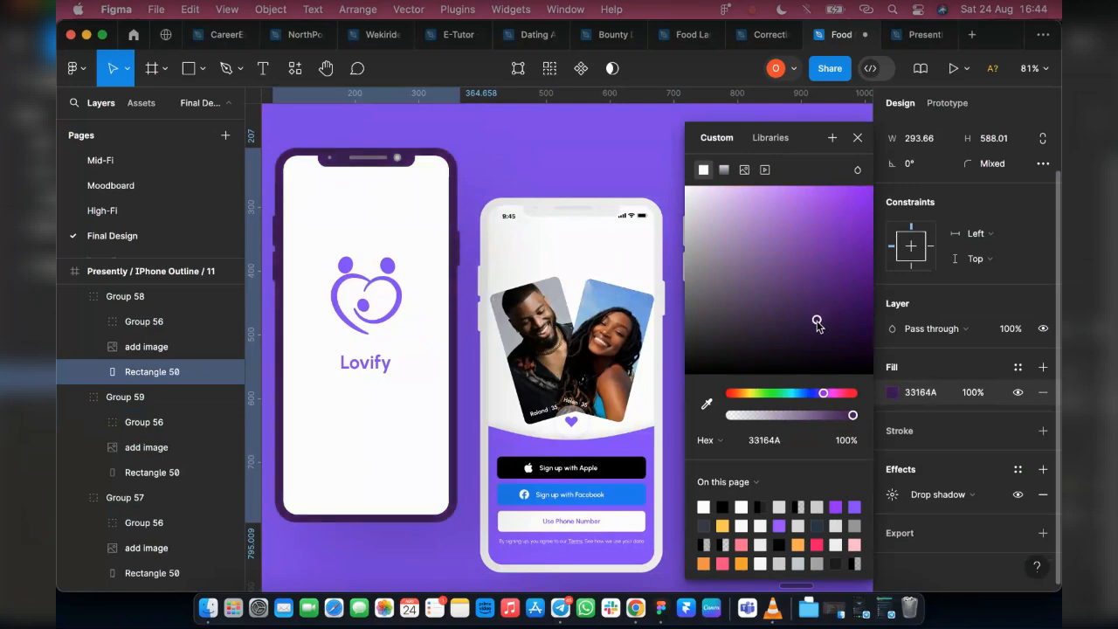
pyautogui.click(784, 441)
pyautogui.hotkey('ctrl', 'c')
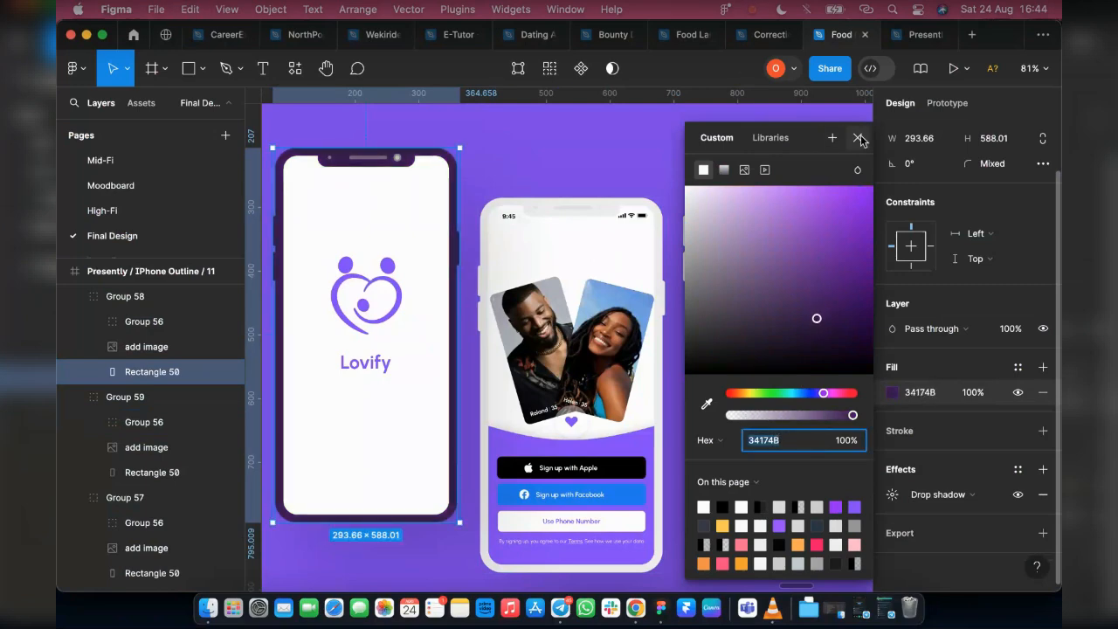
pyautogui.click(858, 137)
# Set the body fill of the middle sign-up phone in Presently / IPhone Outline / 11 to 34174B
pyautogui.click(578, 216)
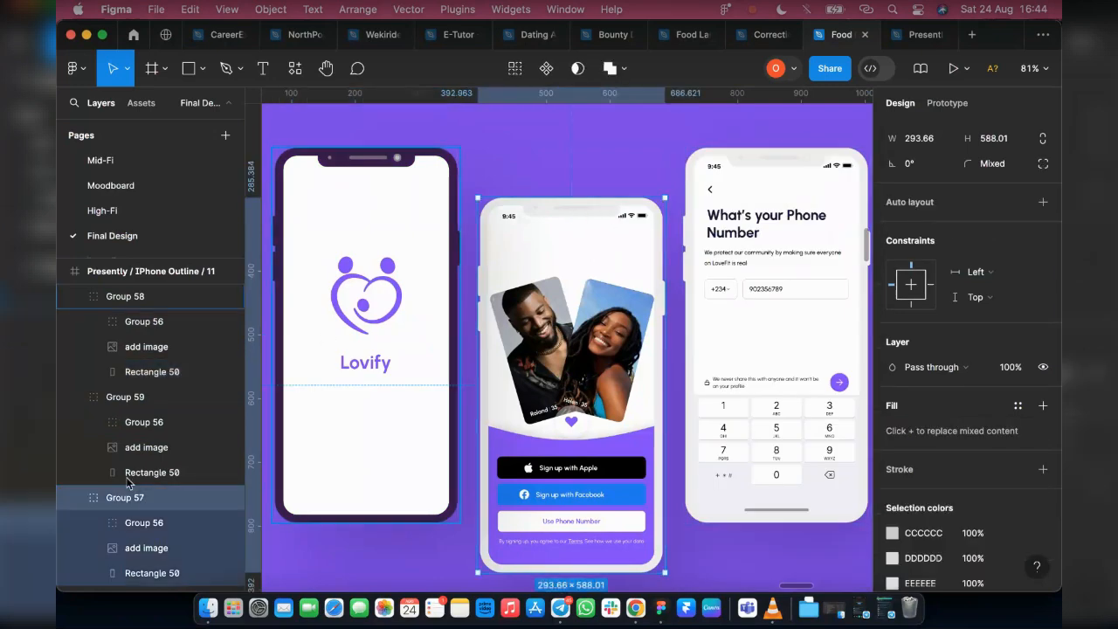
pyautogui.scroll(-1, 147, 524)
pyautogui.click(159, 548)
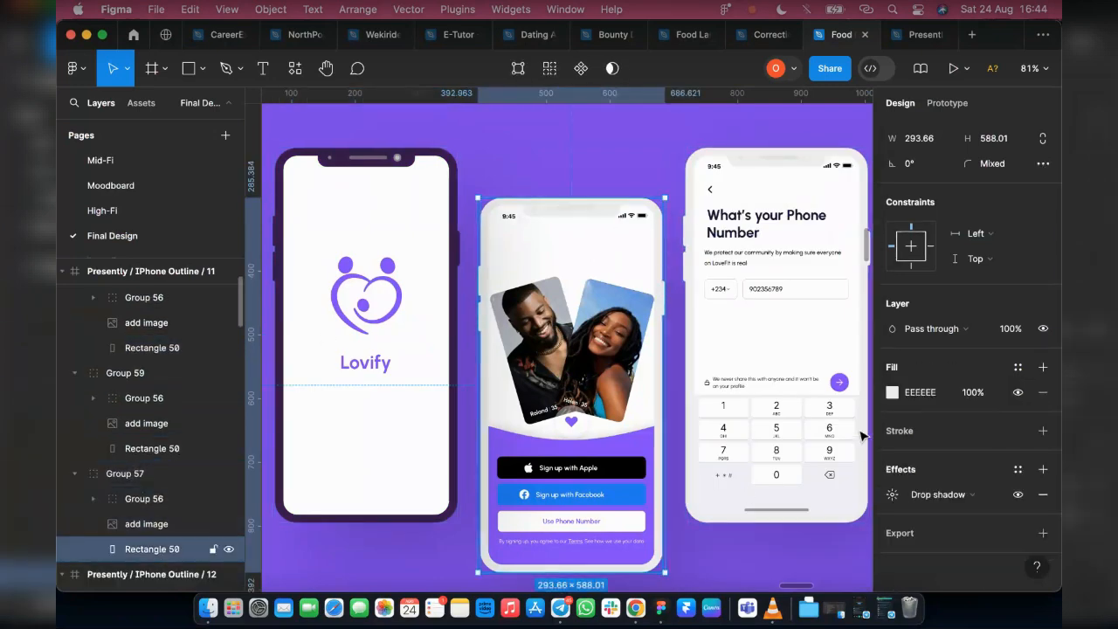
pyautogui.click(908, 392)
pyautogui.write('4174B')
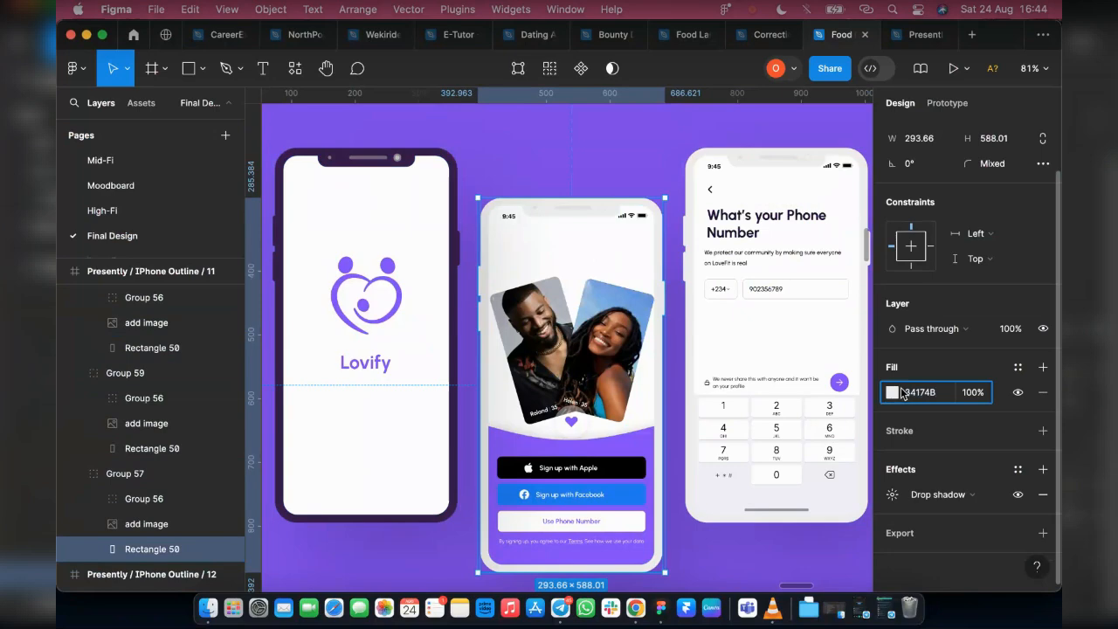
pyautogui.press('Return')
# Set the body fill of the third phone, showing the phone number screen in Presently / IPhone Outline / 11, to 34174B
pyautogui.click(124, 373)
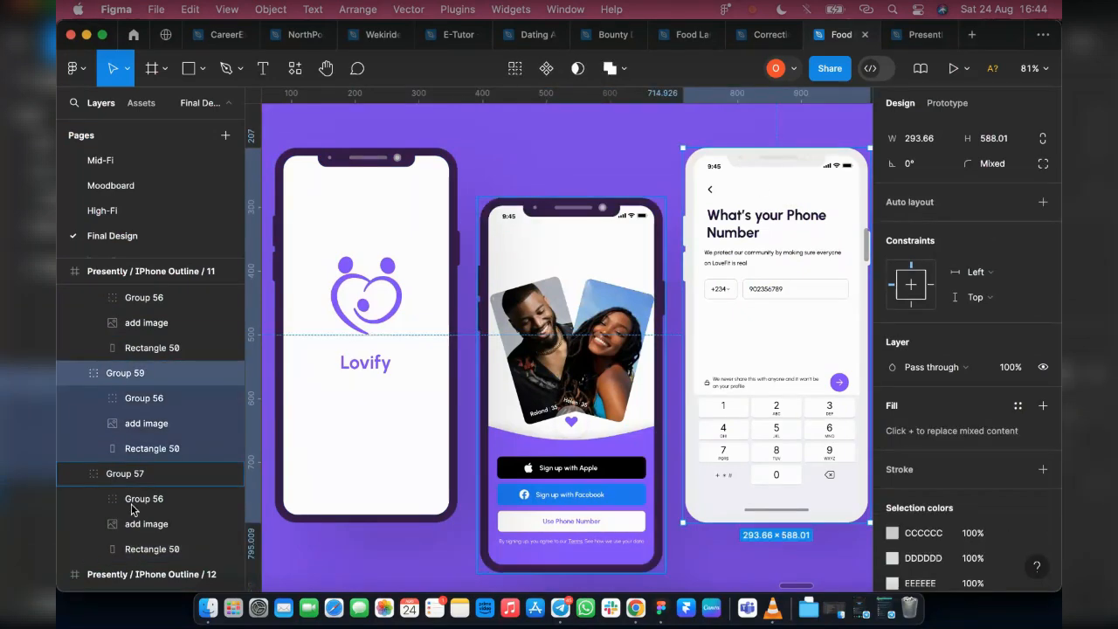
pyautogui.click(926, 392)
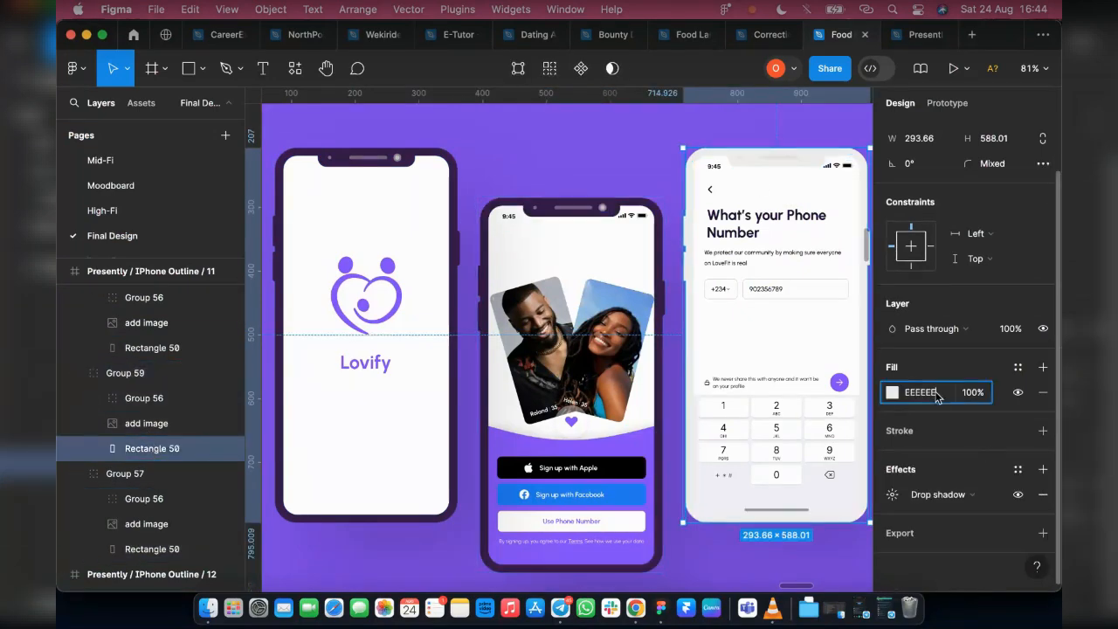
pyautogui.hotkey('ctrl', 'v')
pyautogui.press('Return')
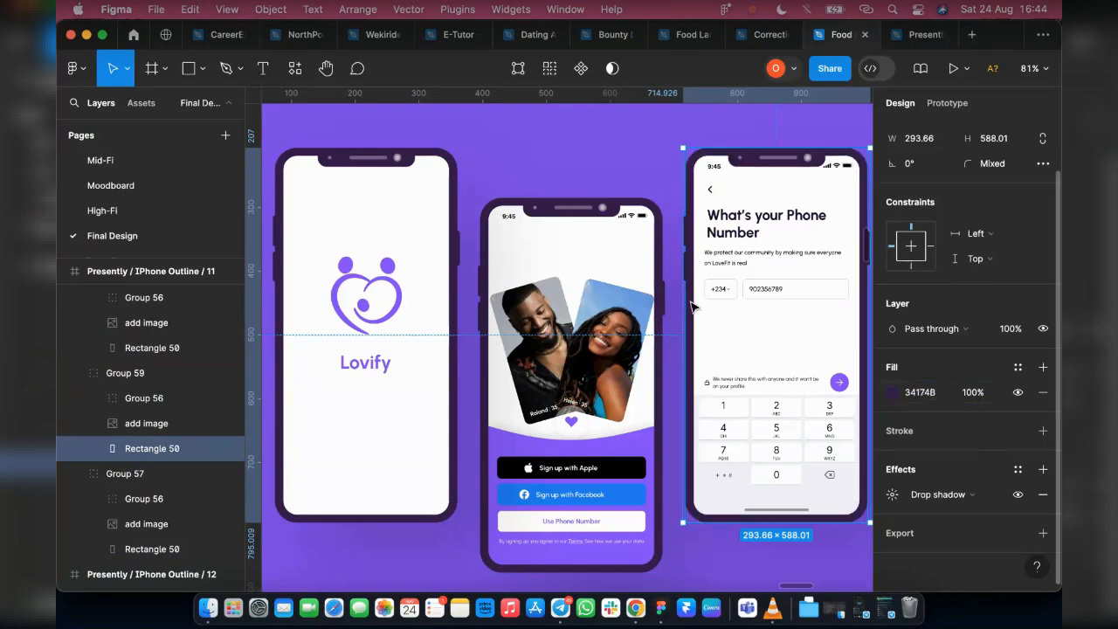
pyautogui.scroll(-5, 528, 290)
pyautogui.scroll(-3, 479, 235)
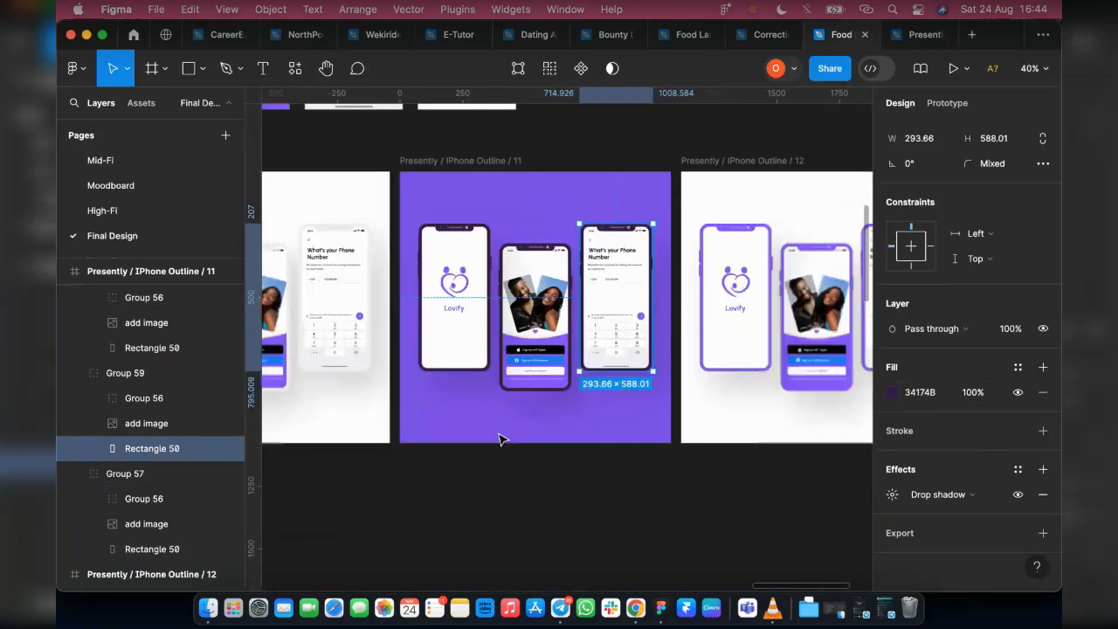
pyautogui.click(507, 481)
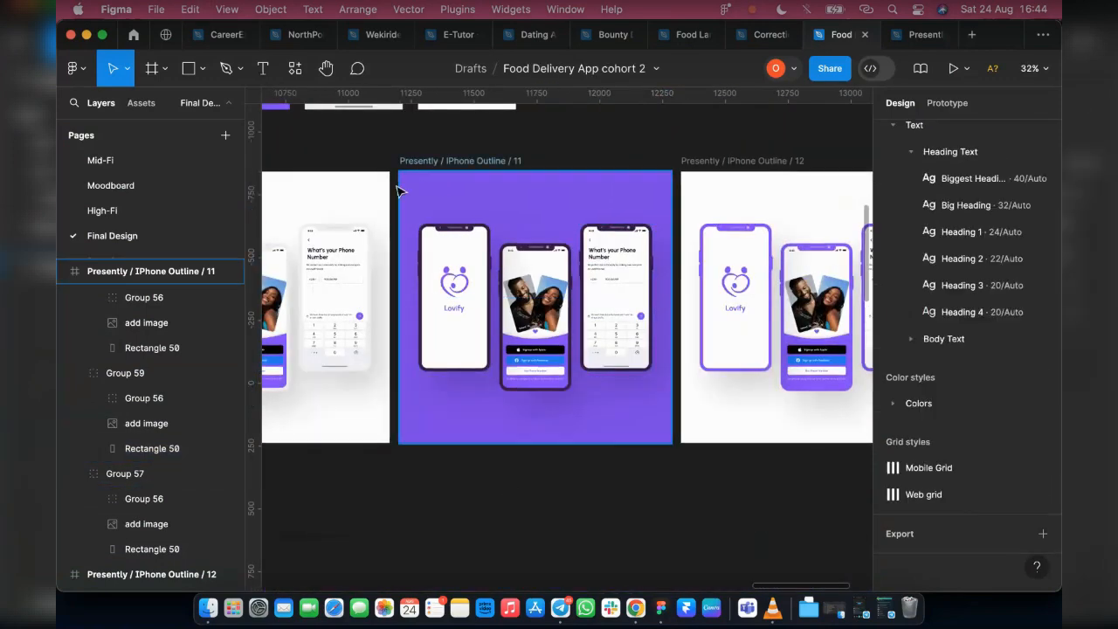
# Add a 100 × 100 rectangle below the phones in Presently / IPhone Outline / 11 and round it into a circle with corner radius 50
pyautogui.click(616, 440)
pyautogui.scroll(2, 602, 437)
pyautogui.scroll(1, 524, 423)
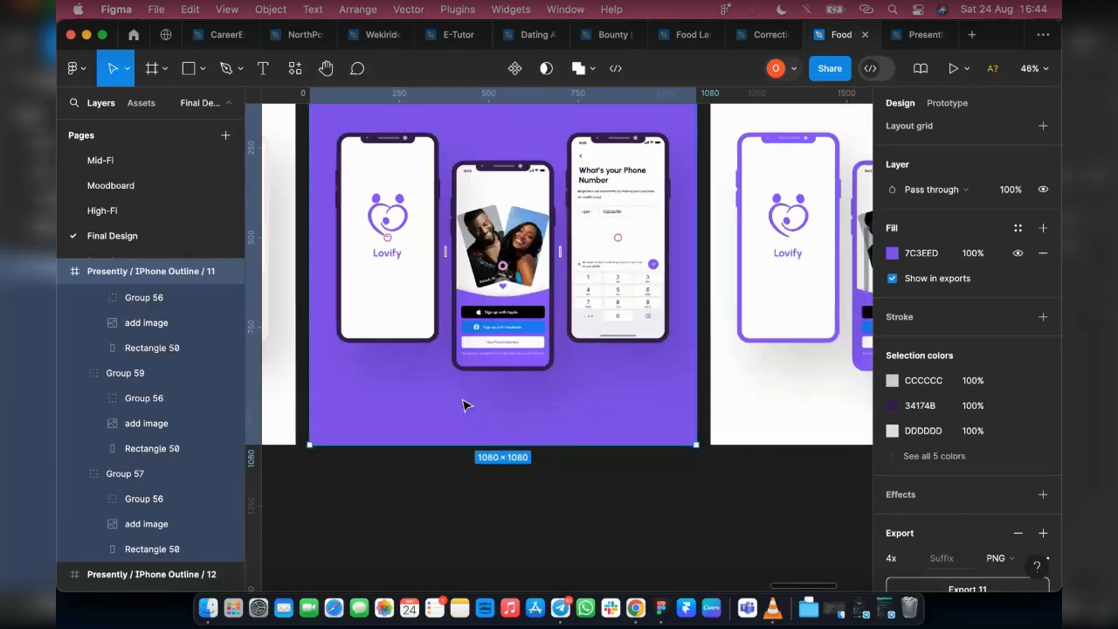
pyautogui.click(188, 69)
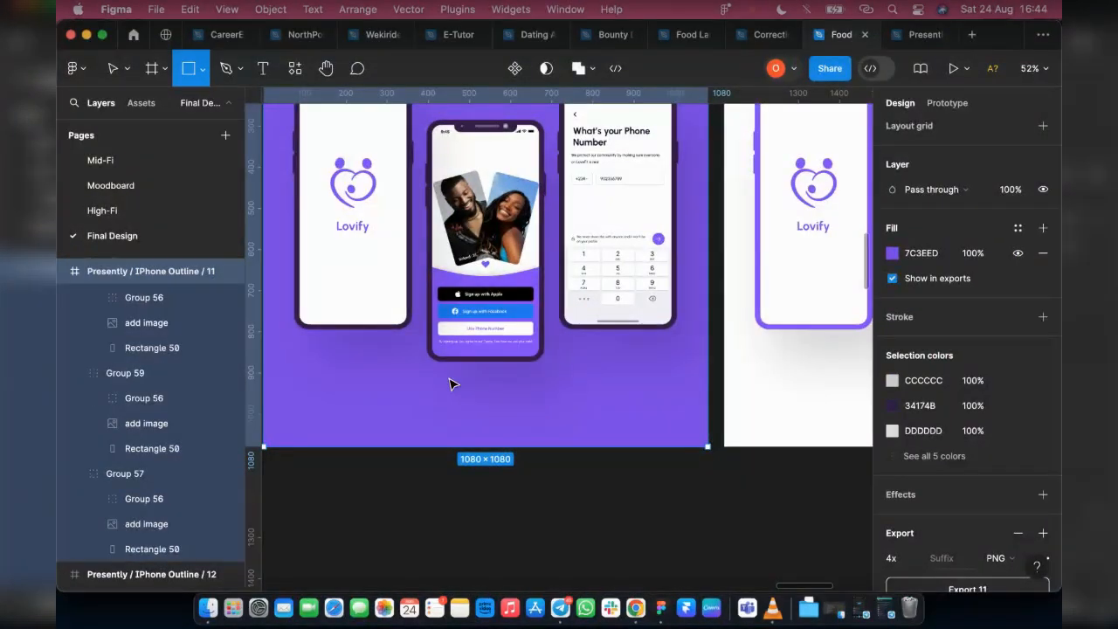
pyautogui.click(558, 409)
pyautogui.click(992, 189)
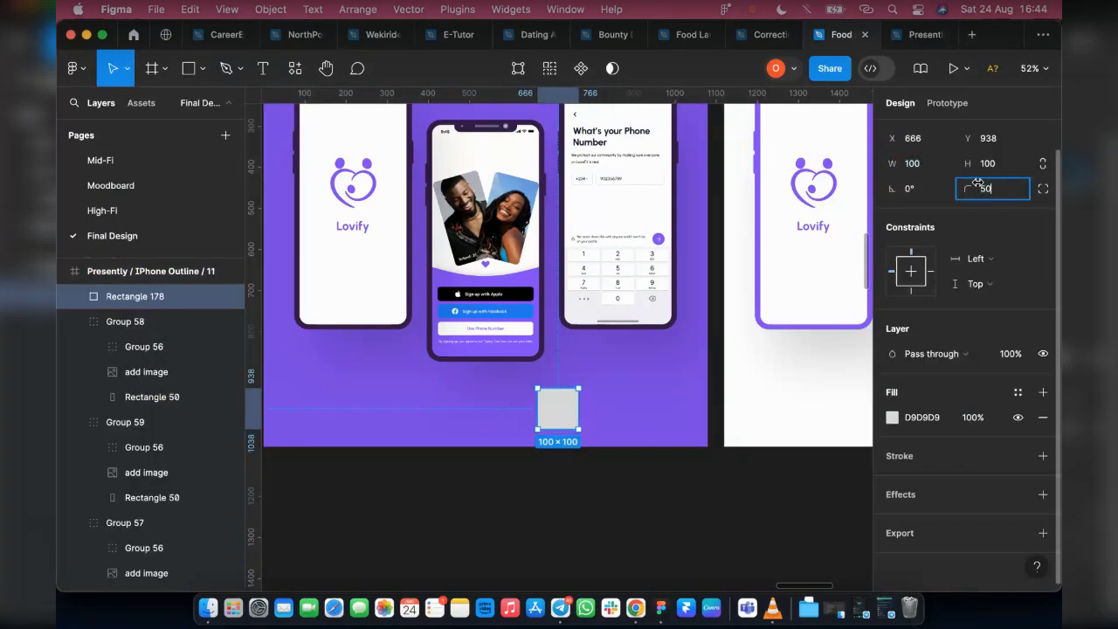
pyautogui.press('Return')
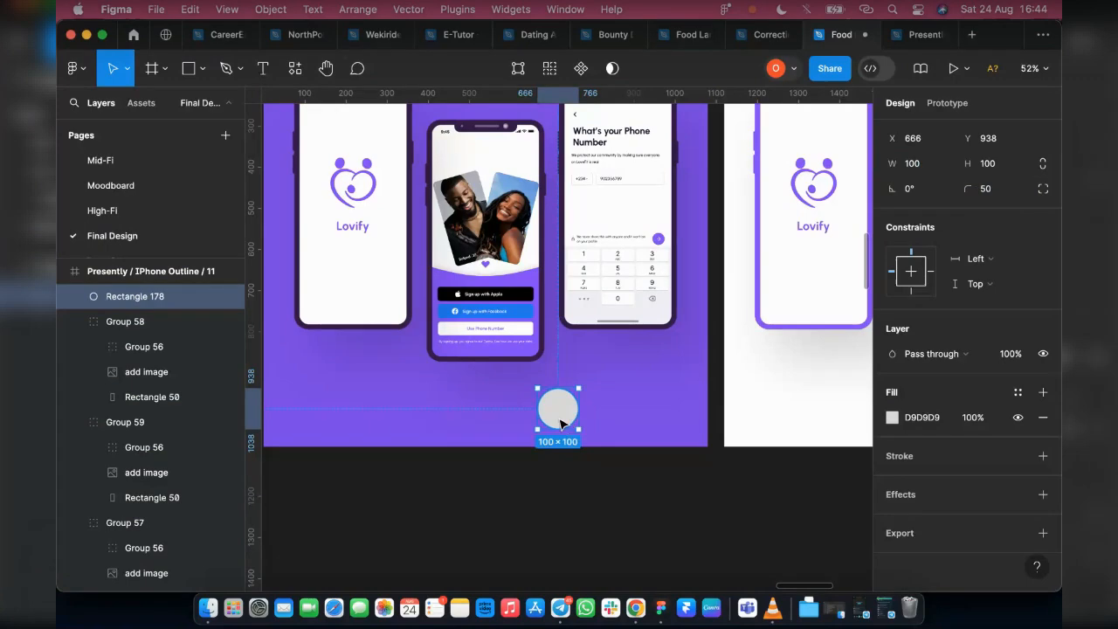
# Copy the "We protect our community" text from the Phone Number screen and place it beside the grey circle in Presently / IPhone Outline / 11
pyautogui.scroll(1, 560, 424)
pyautogui.scroll(3, 560, 425)
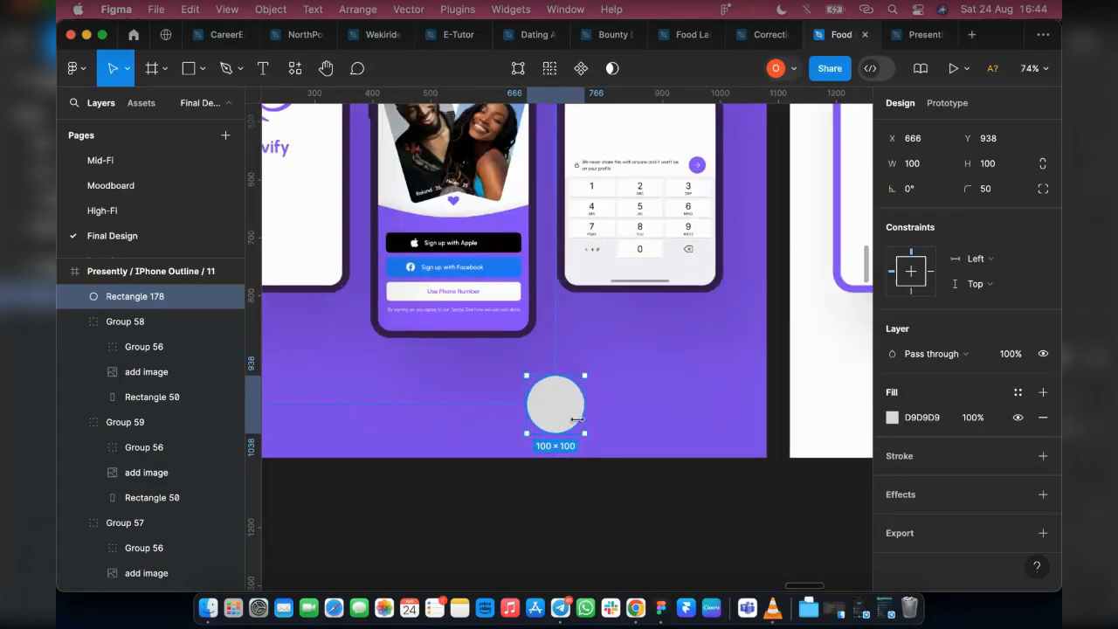
pyautogui.scroll(-10, 577, 420)
pyautogui.scroll(4, 472, 221)
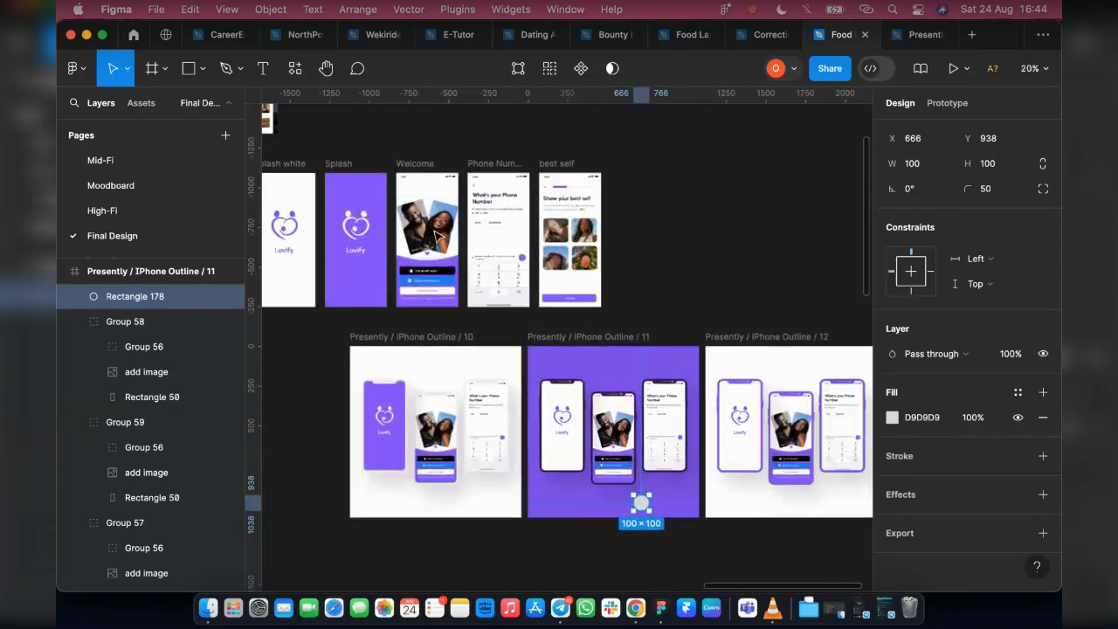
pyautogui.scroll(1, 473, 221)
pyautogui.click(506, 213)
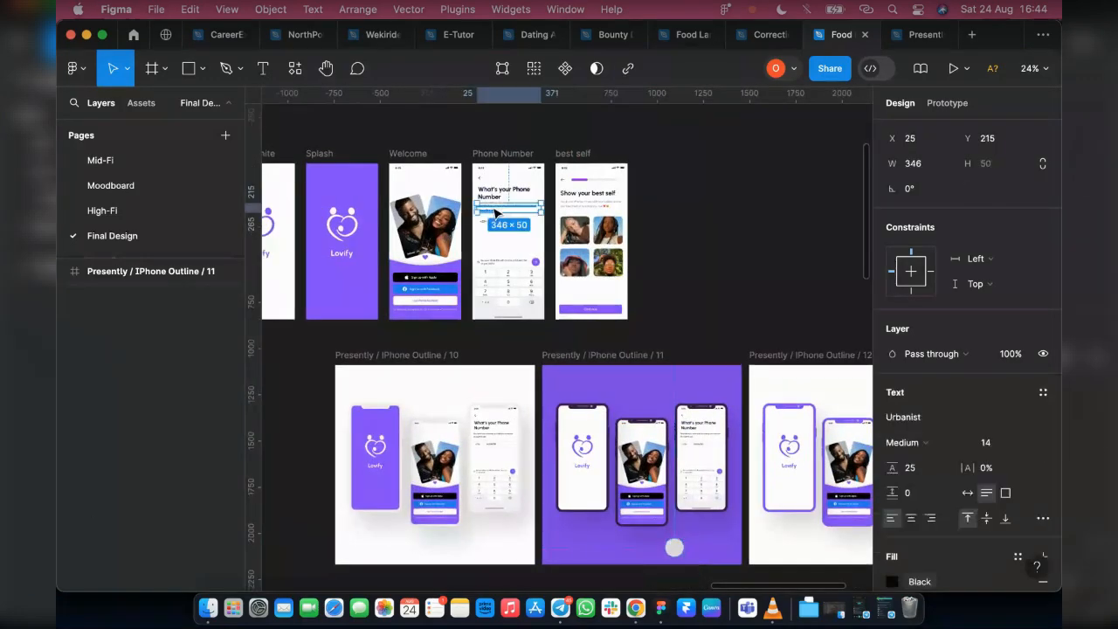
pyautogui.moveTo(708, 555); pyautogui.dragTo(708, 555)
pyautogui.scroll(4, 718, 570)
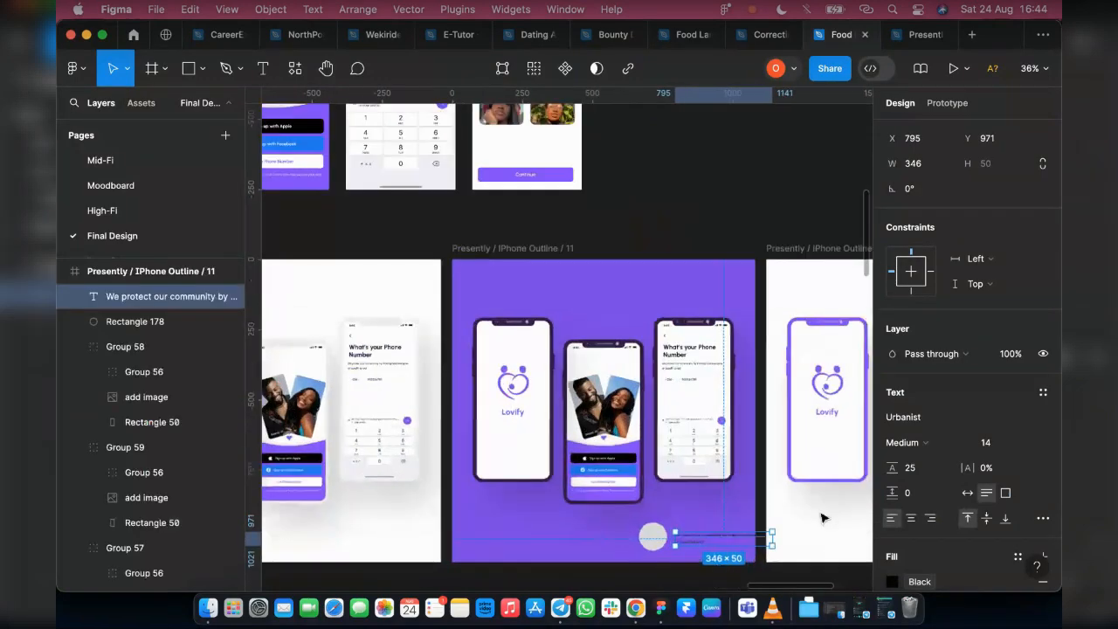
# Detach the Black colour style from the copied text and set its fill to white FFFFFF
pyautogui.scroll(-3, 938, 458)
pyautogui.click(892, 468)
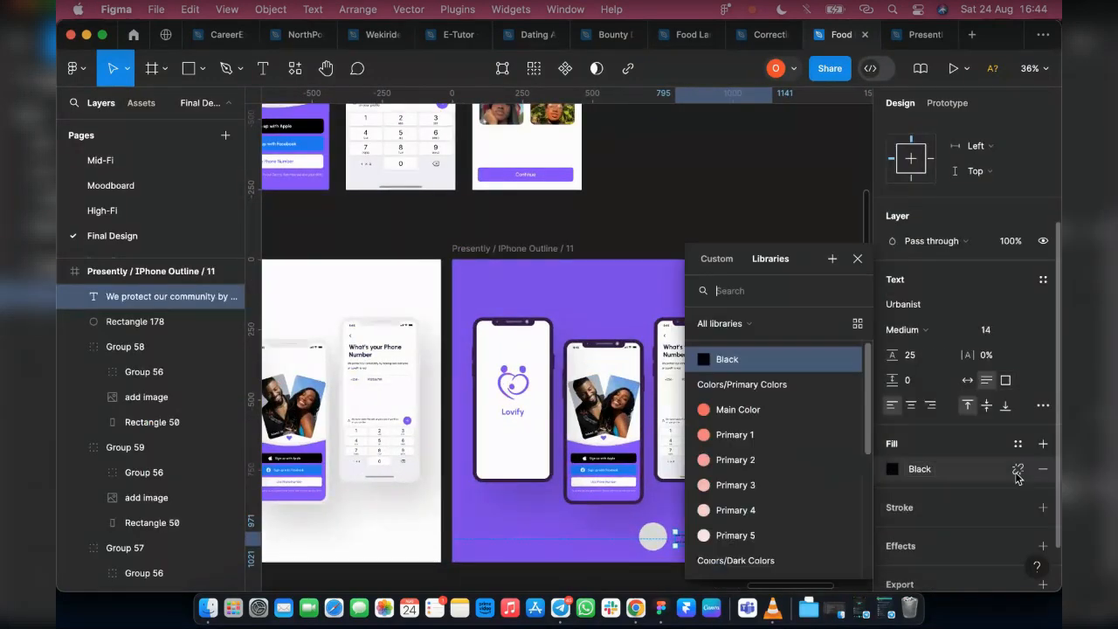
pyautogui.click(1017, 471)
pyautogui.click(1017, 471)
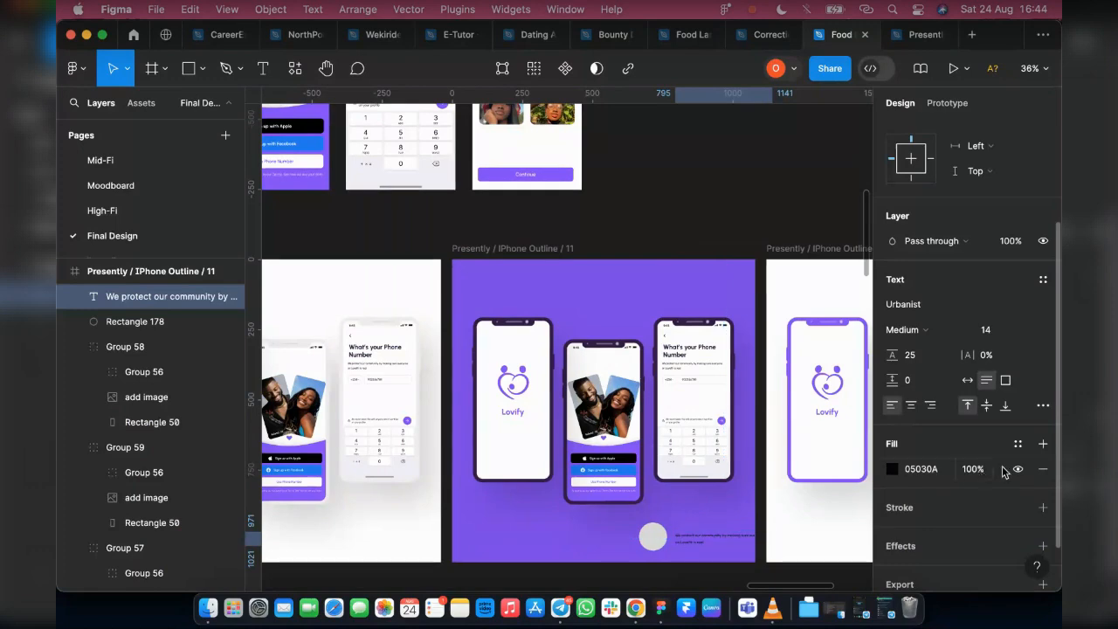
pyautogui.click(892, 469)
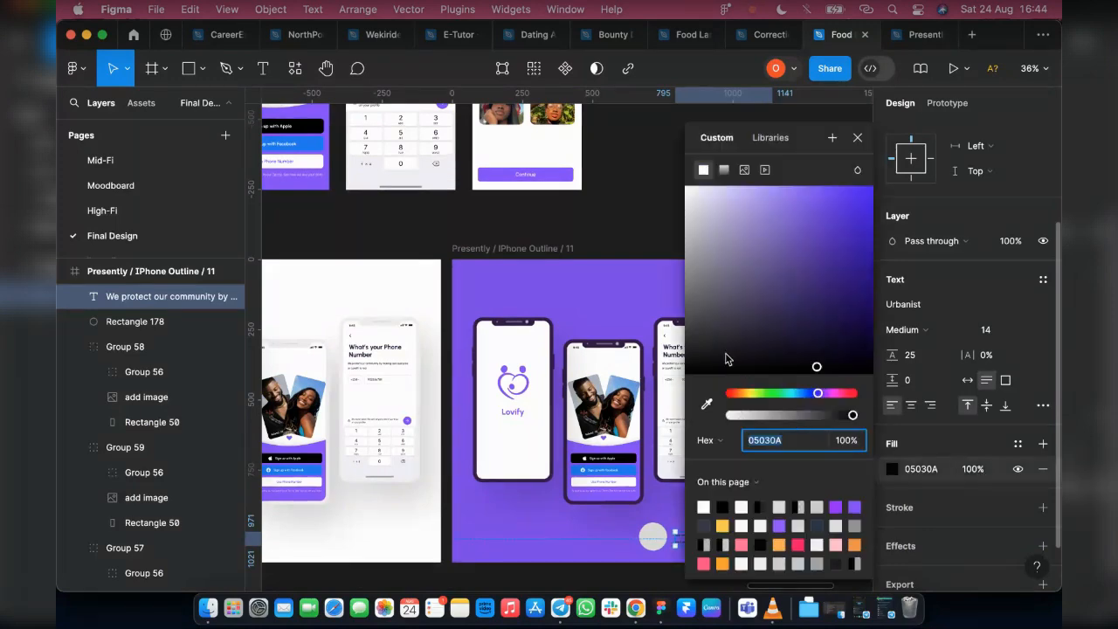
pyautogui.click(703, 506)
pyautogui.click(858, 138)
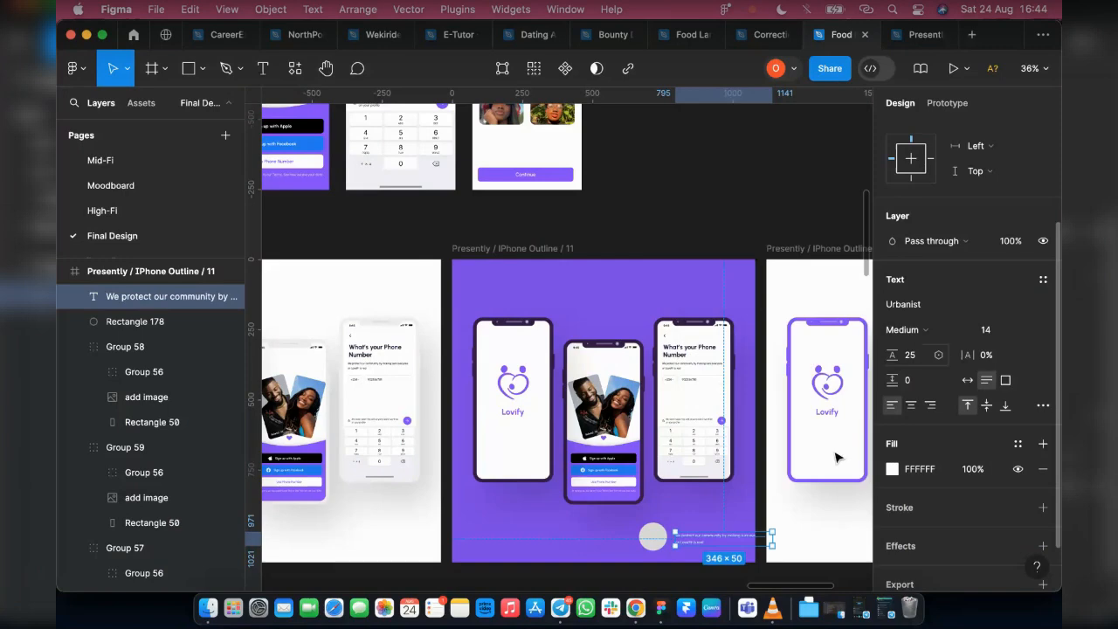
# Replace the copied text's wording with "Designed By your trusted & Sweet Tutor"
pyautogui.scroll(5, 697, 537)
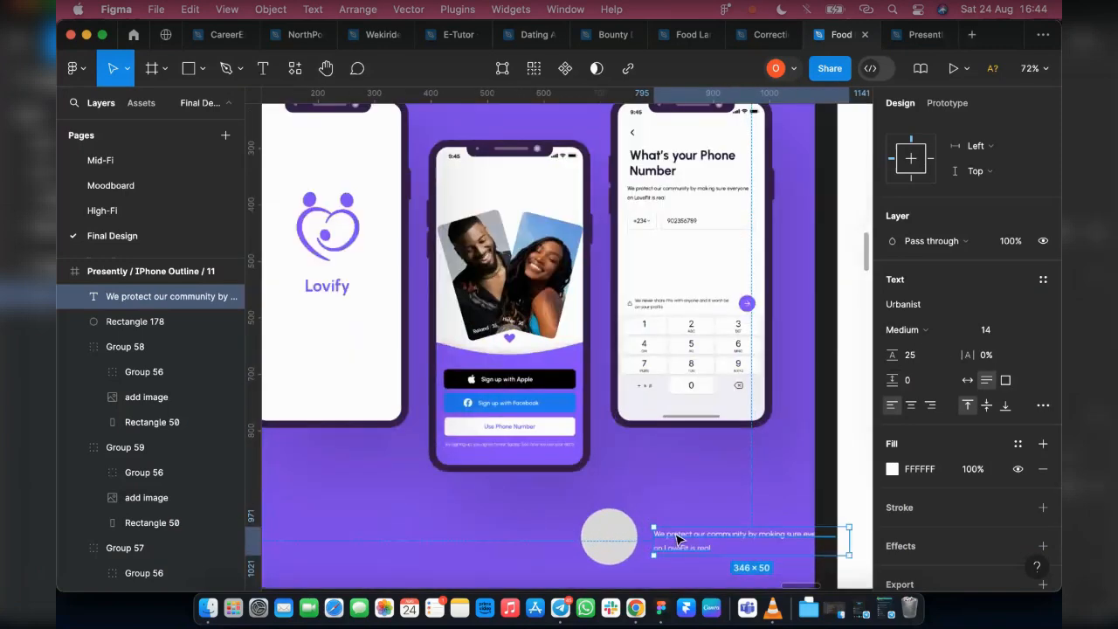
pyautogui.doubleClick(696, 534)
pyautogui.write('Des')
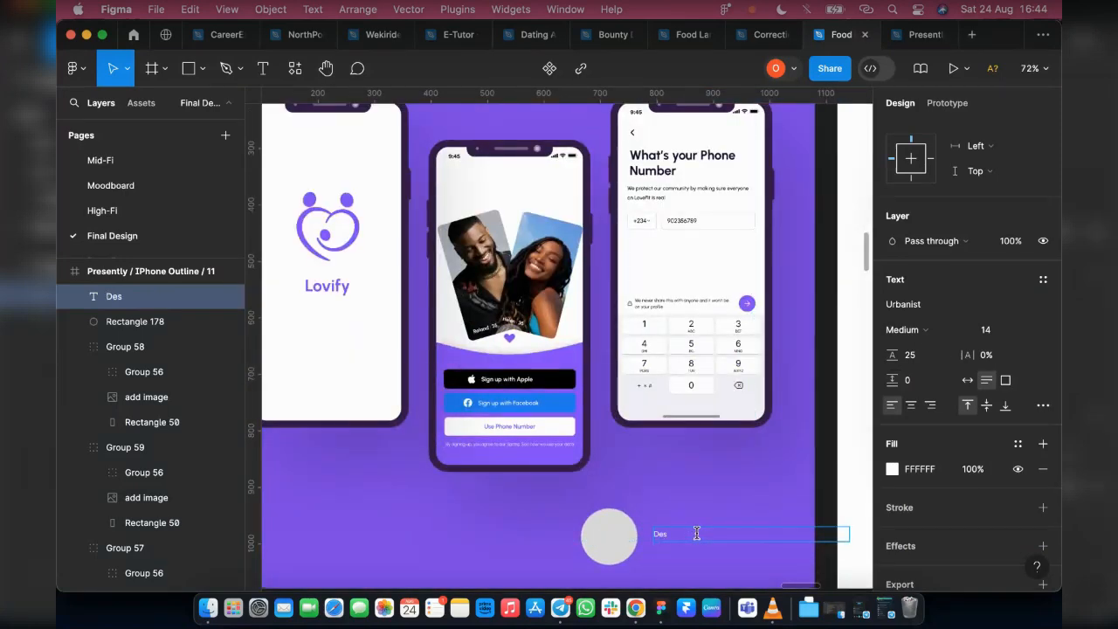
pyautogui.write('igned By your tr')
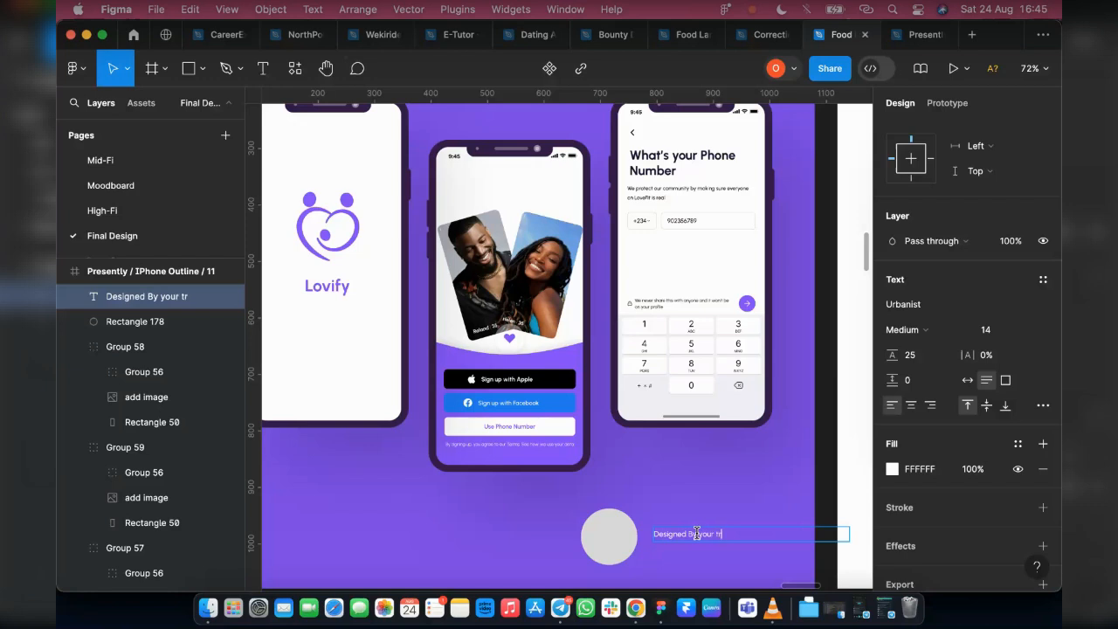
pyautogui.write('usted an')
pyautogui.press('BackSpace')
pyautogui.press('BackSpace')
pyautogui.press('BackSpace')
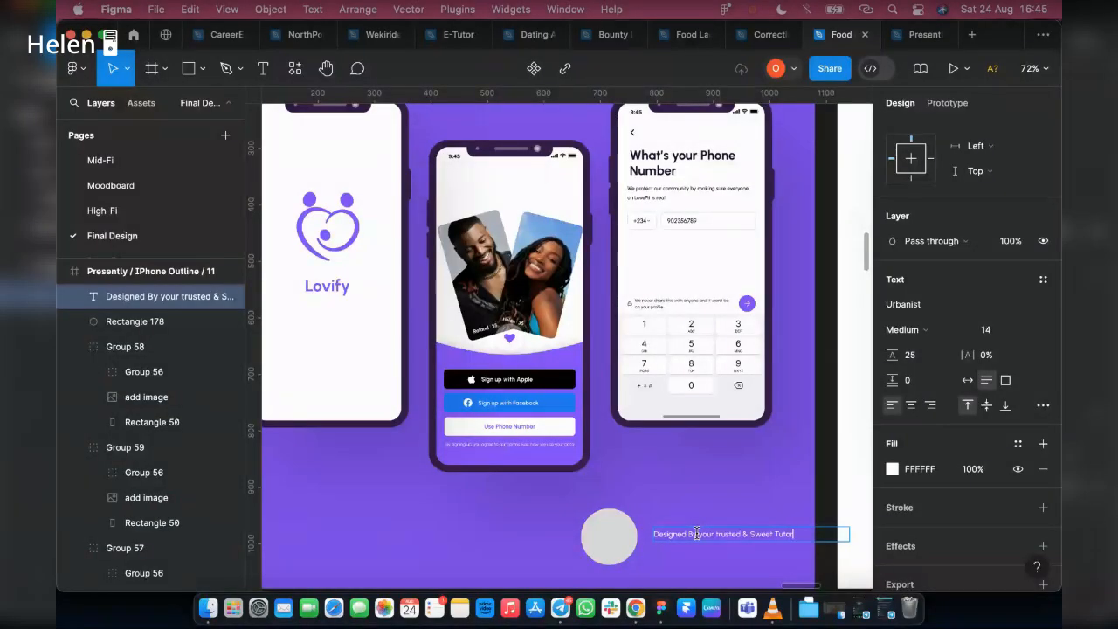
pyautogui.press('Escape')
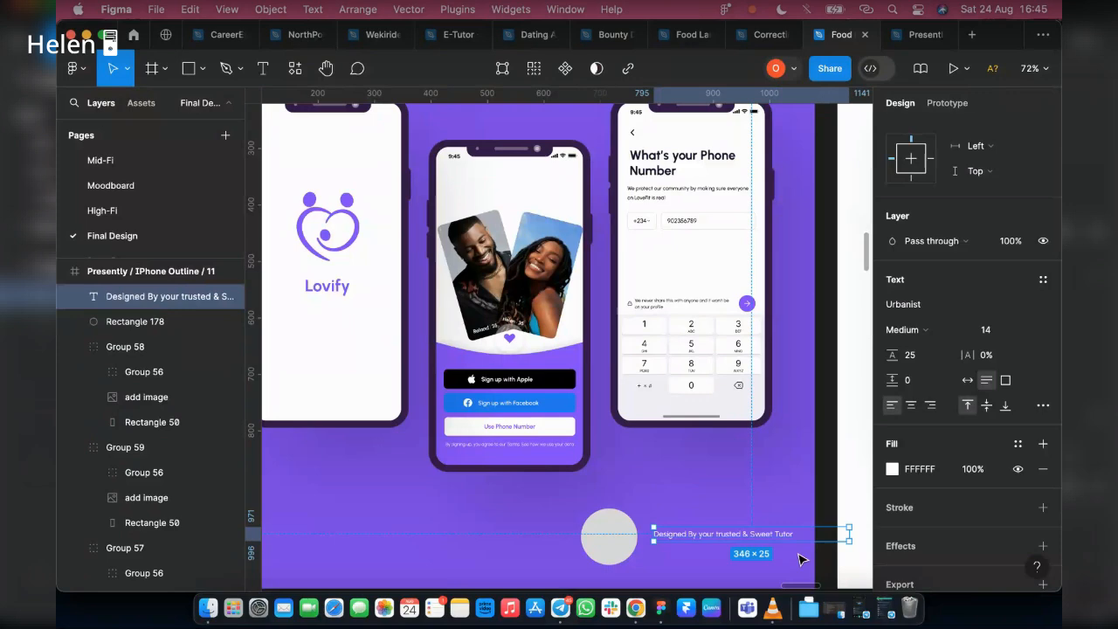
# Switch the "Designed By" text to auto width and move it closer to the circle, vertically centred on it
pyautogui.click(967, 380)
pyautogui.moveTo(718, 537); pyautogui.dragTo(714, 541)
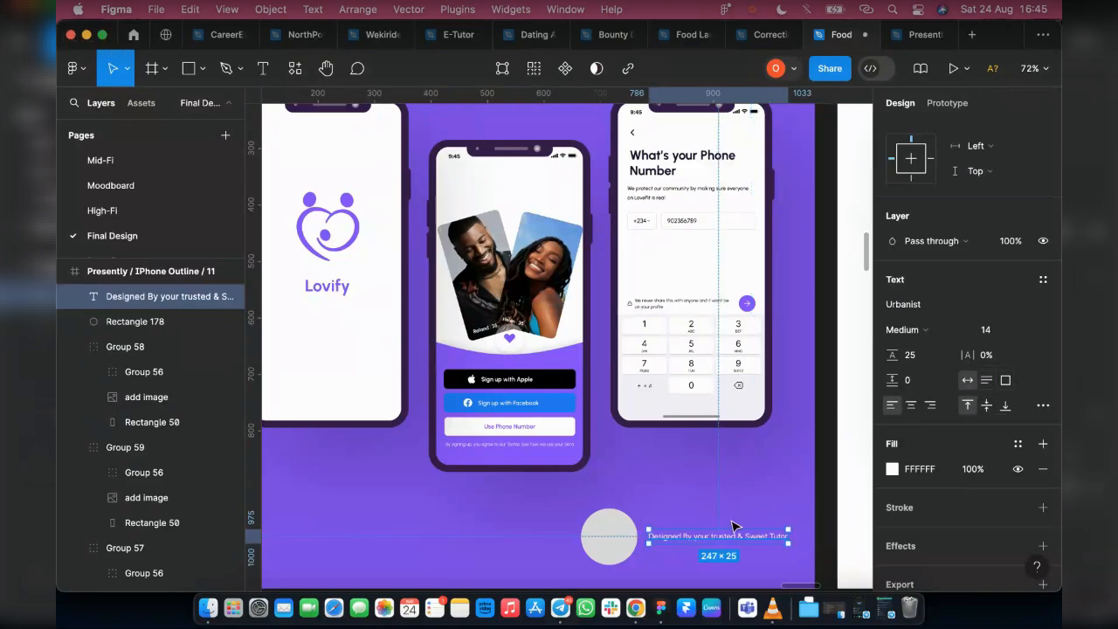
# Set the "Designed By" text size to 20 and move it together with the grey circle so both fit inside the purple mockup
pyautogui.scroll(-2, 715, 524)
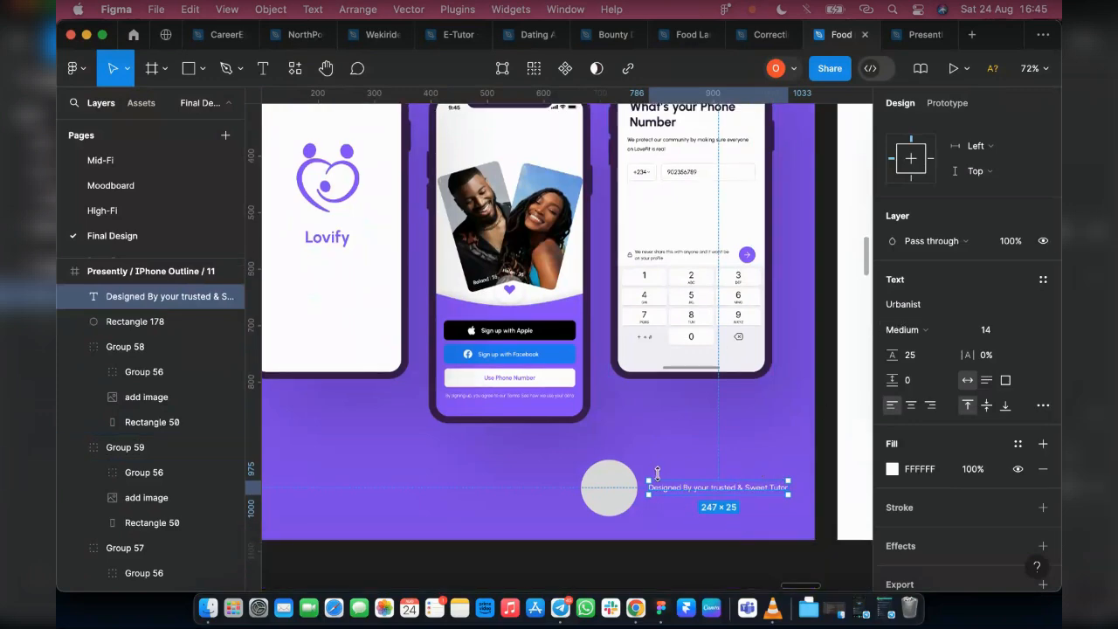
pyautogui.click(1026, 331)
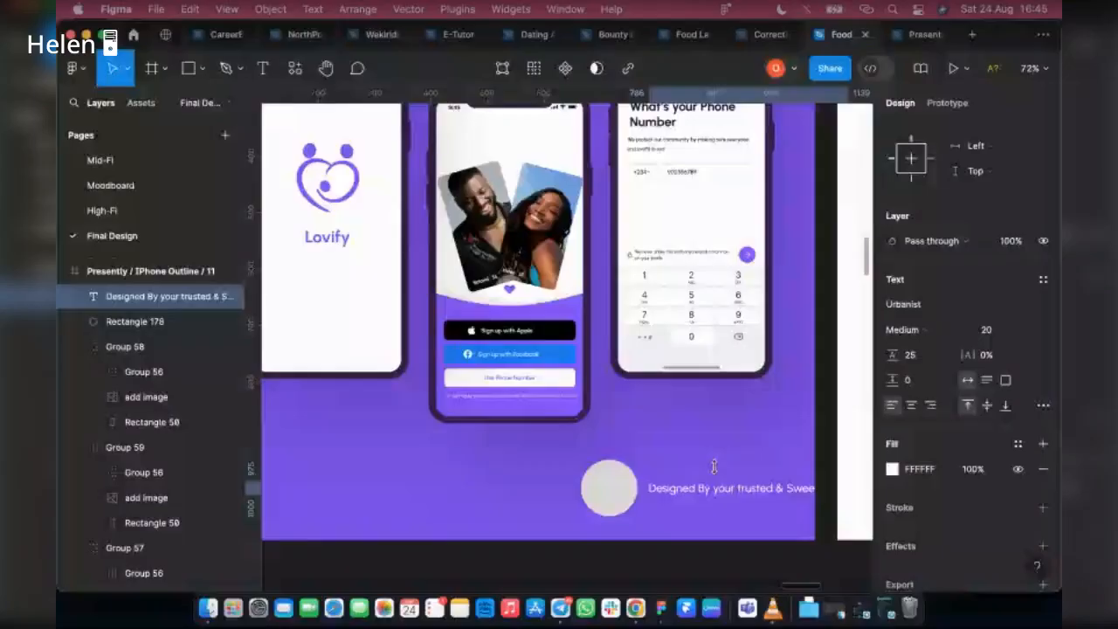
pyautogui.click(626, 492)
pyautogui.keyDown('shift'); pyautogui.click(675, 492); pyautogui.keyUp('shift')
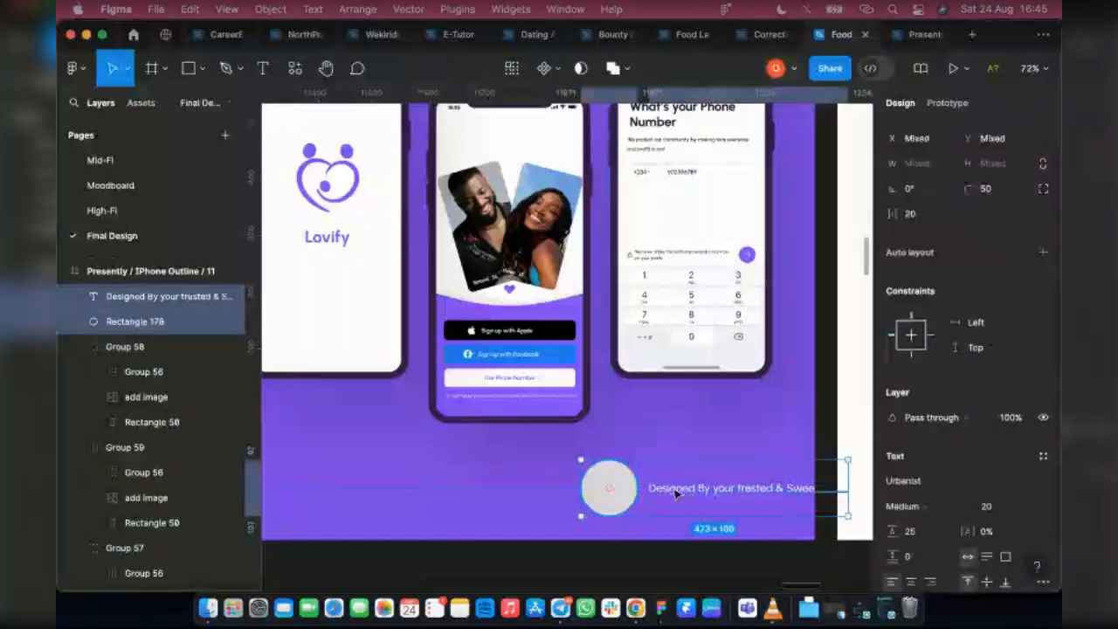
pyautogui.moveTo(675, 492); pyautogui.dragTo(645, 505)
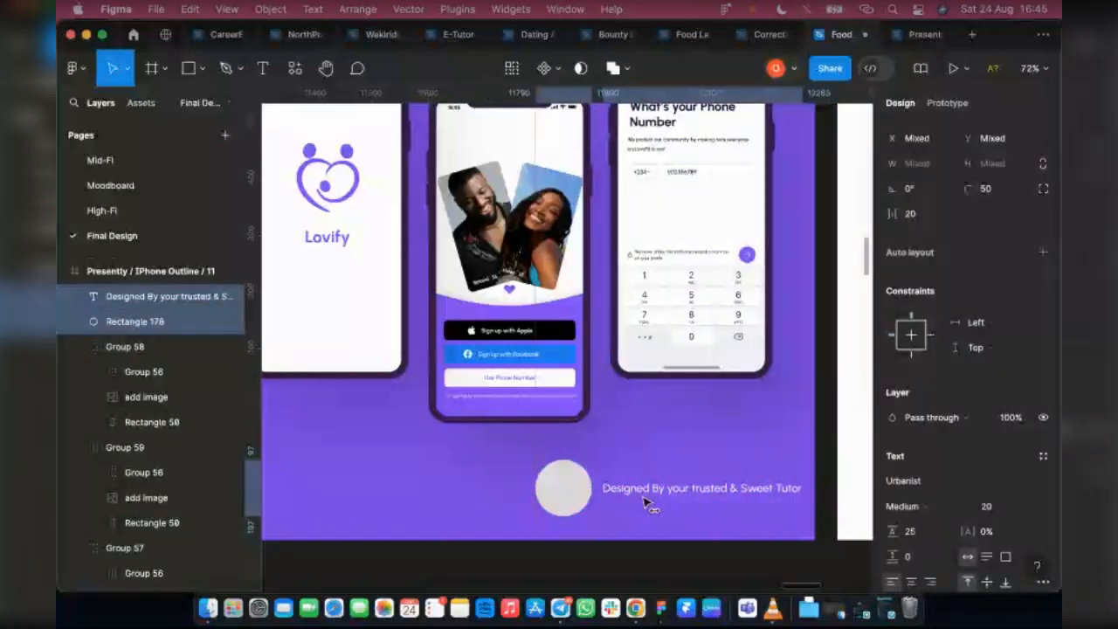
pyautogui.click(646, 500)
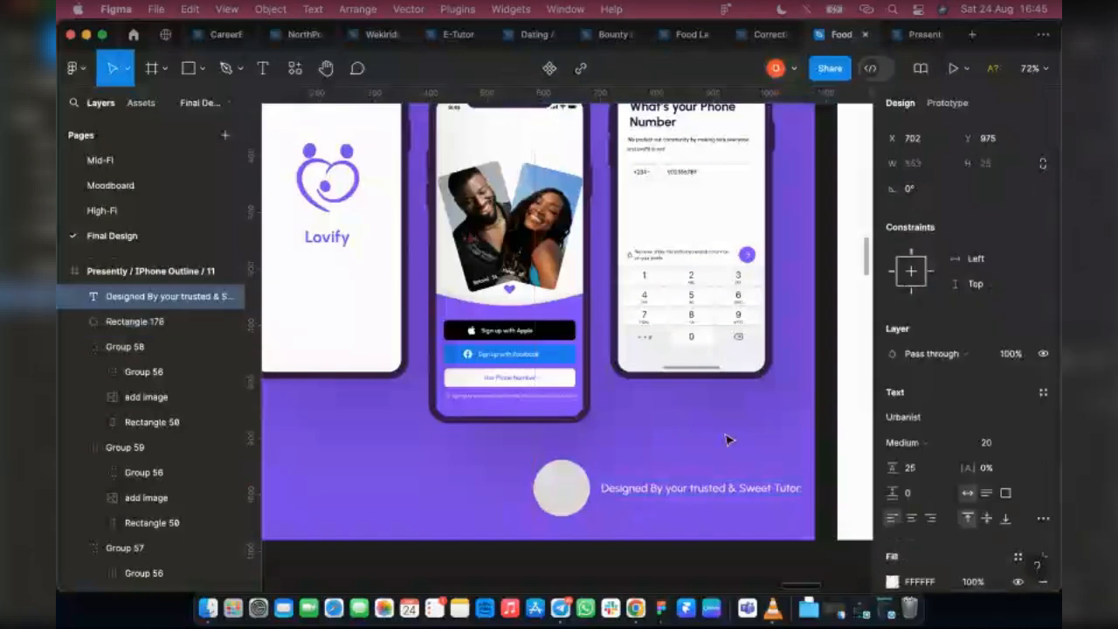
# Try wrapping the "Designed By" text onto two lines at a width of 230 and undo the resize
pyautogui.click(730, 440)
pyautogui.moveTo(802, 487); pyautogui.dragTo(734, 489)
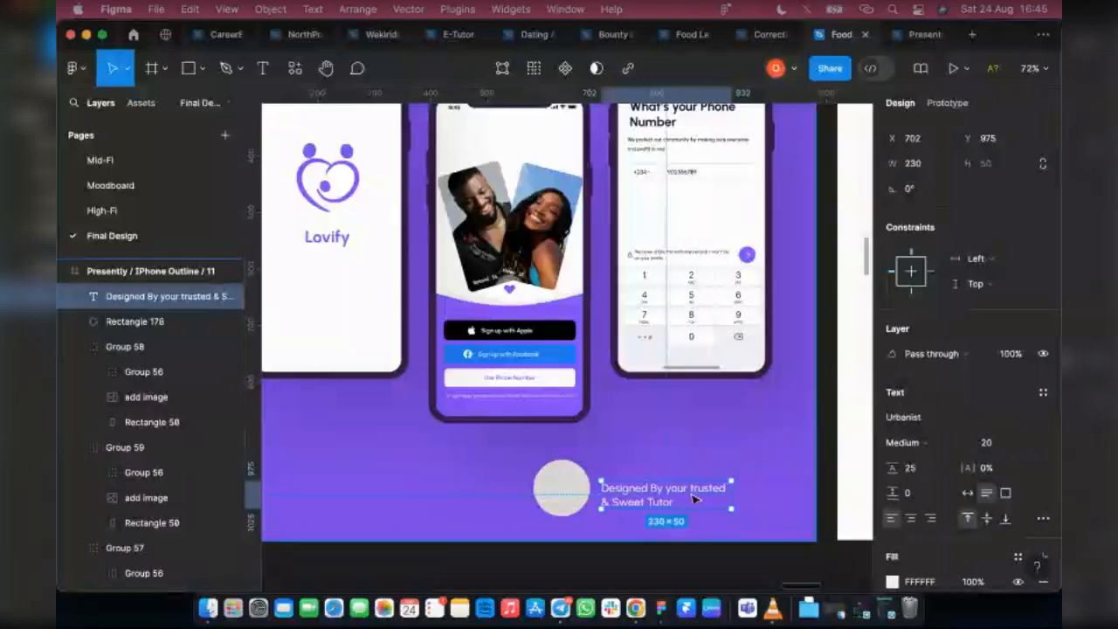
pyautogui.hotkey('ctrl', 'z')
# Resize the grey circle beside the credit text to 80 × 80
pyautogui.click(572, 476)
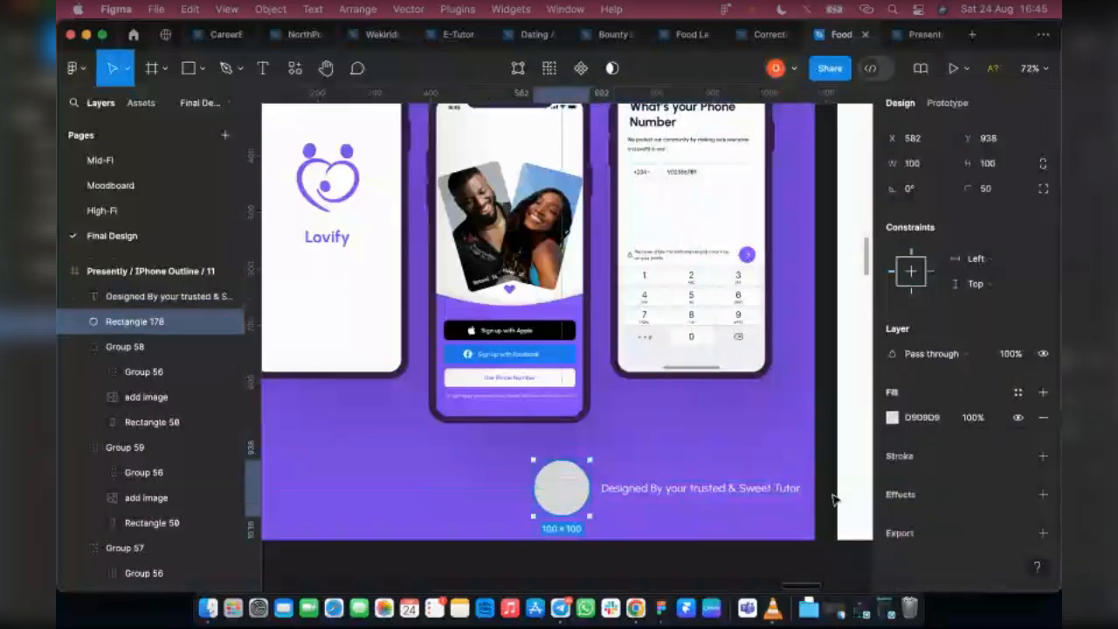
pyautogui.click(929, 165)
pyautogui.write('80')
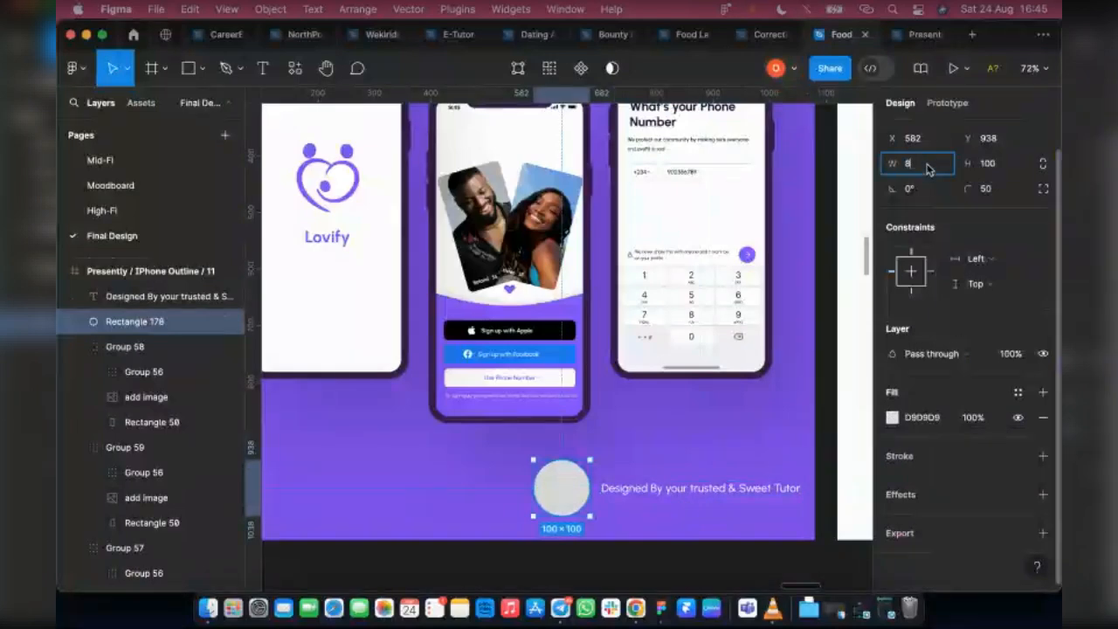
pyautogui.click(991, 171)
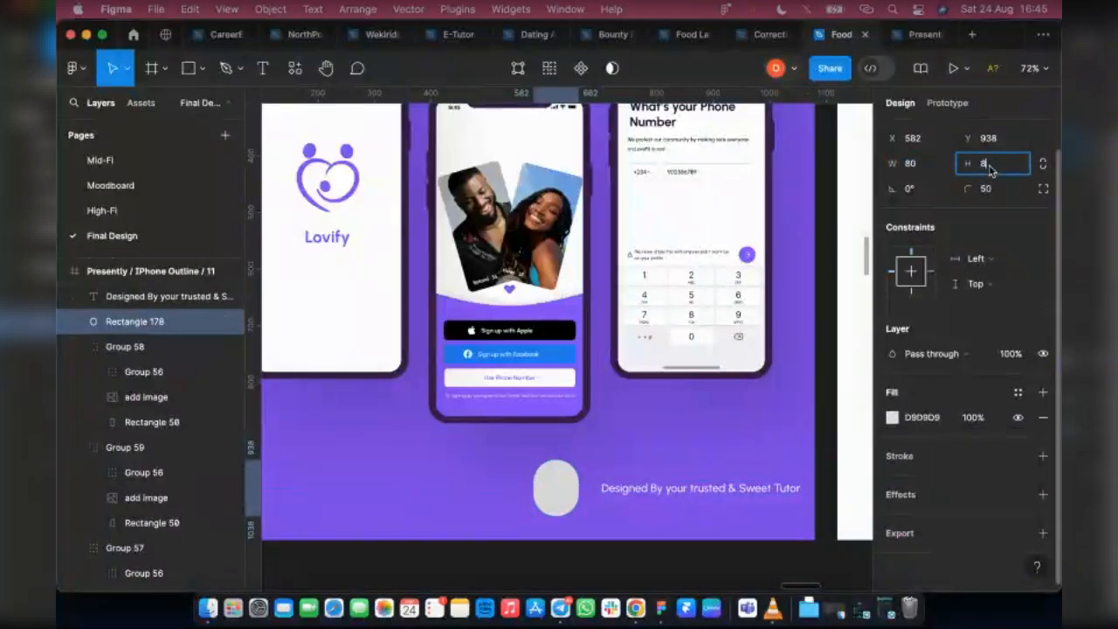
pyautogui.press('Return')
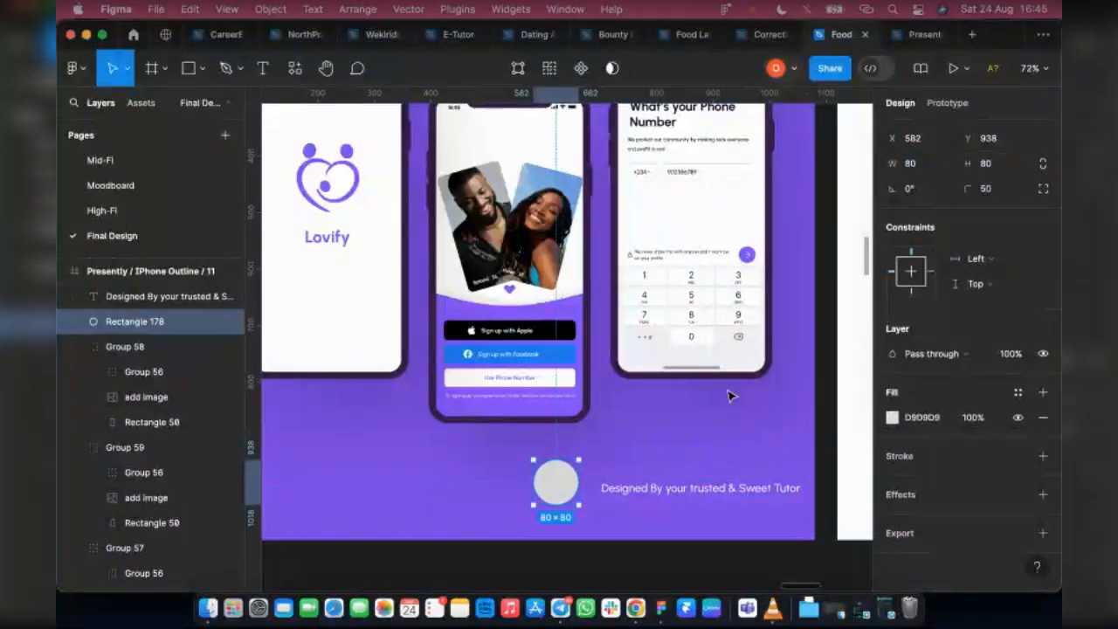
# Fill the circle with the designer's portrait photo in Crop mode and reposition the image to frame the face
pyautogui.click(893, 418)
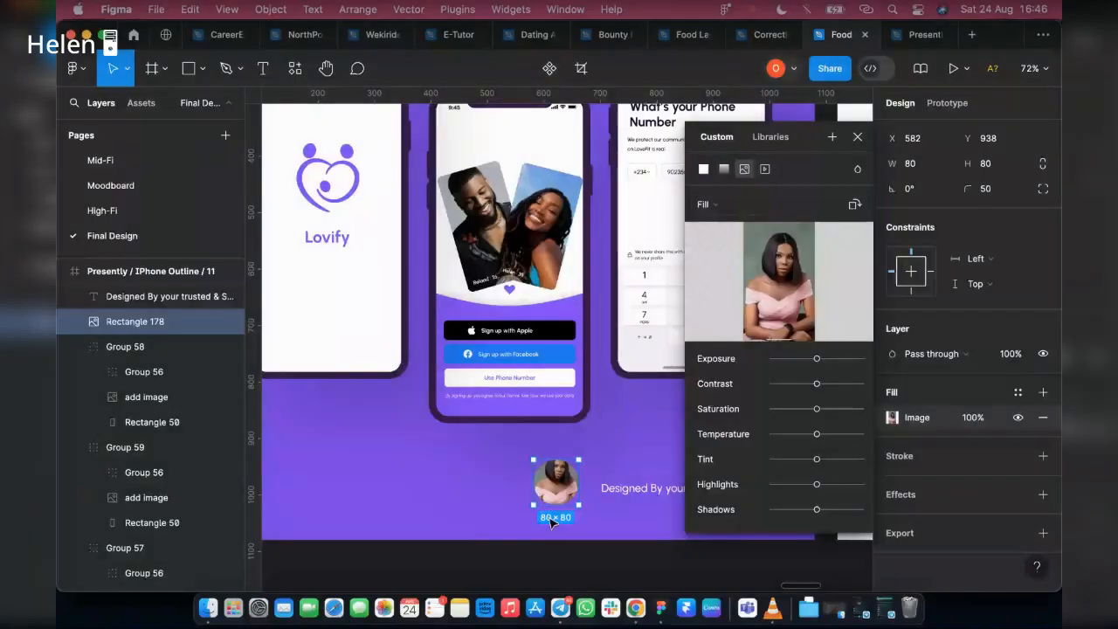
pyautogui.scroll(5, 552, 520)
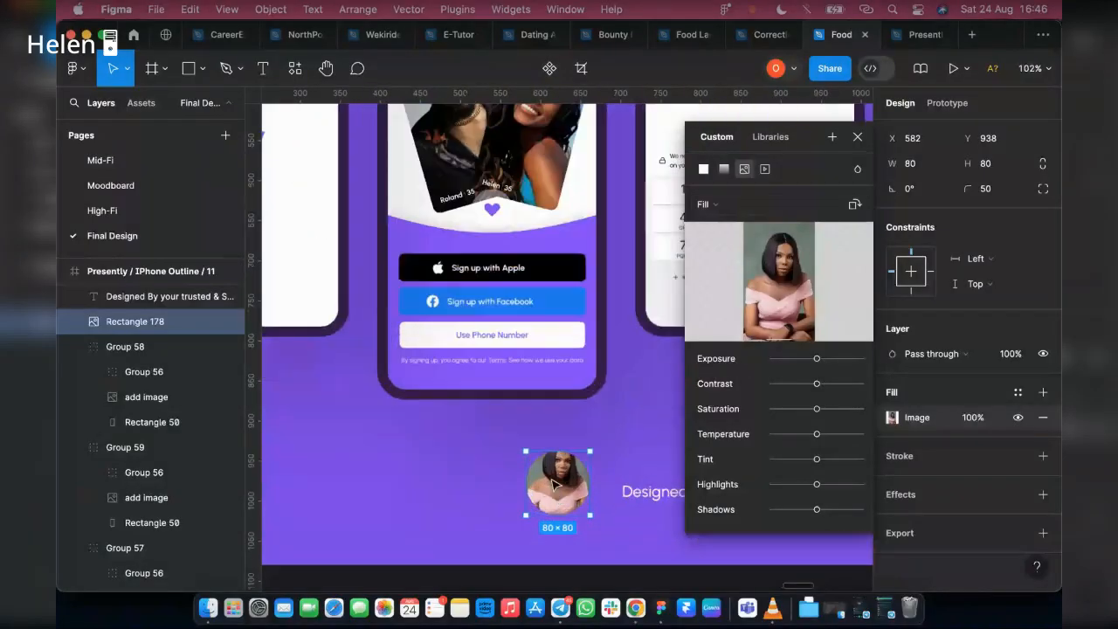
pyautogui.click(723, 204)
pyautogui.click(727, 242)
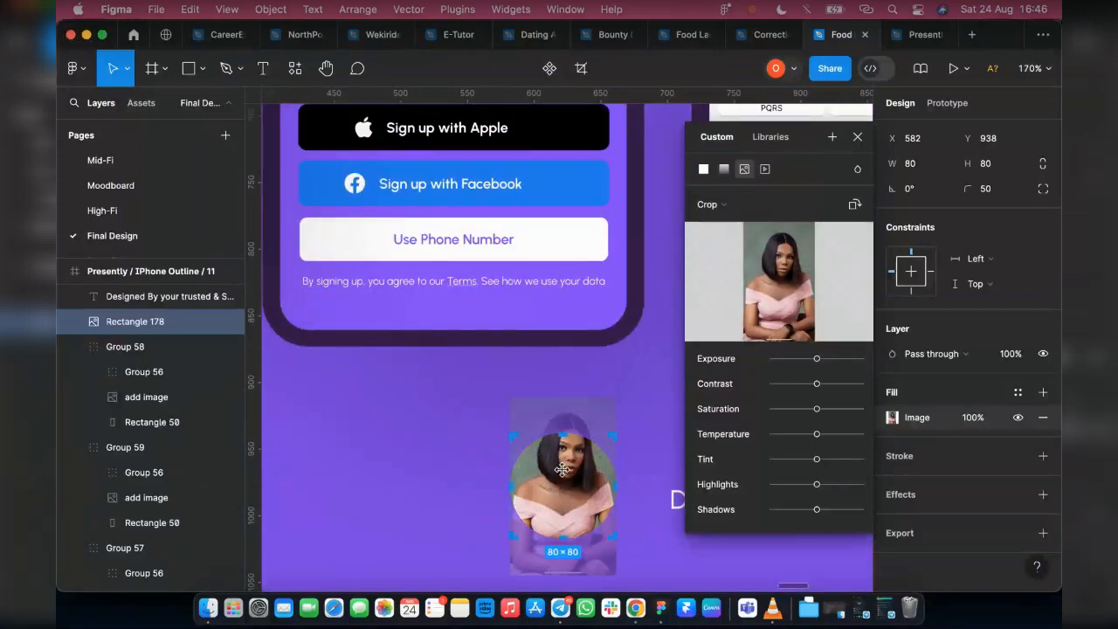
pyautogui.moveTo(563, 479); pyautogui.dragTo(564, 504)
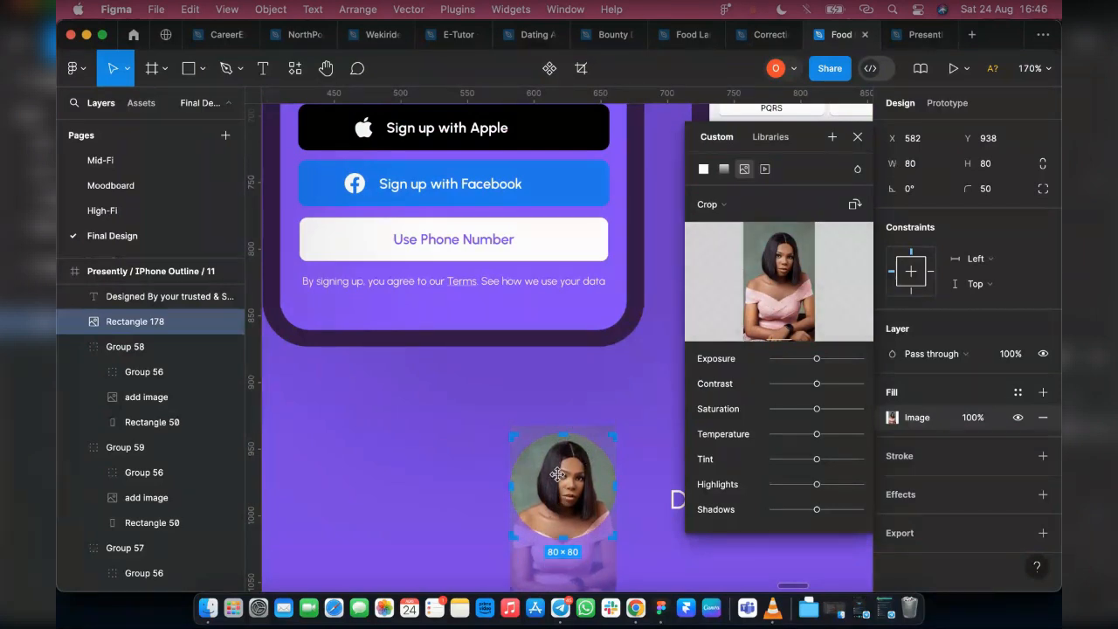
pyautogui.scroll(1, 556, 479)
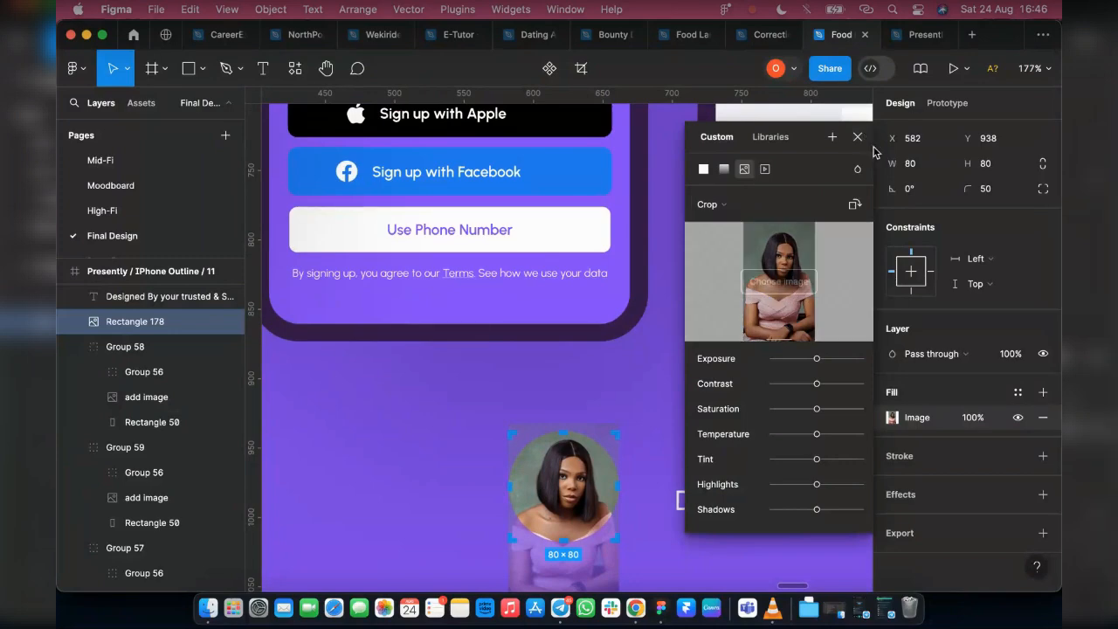
pyautogui.press('Escape')
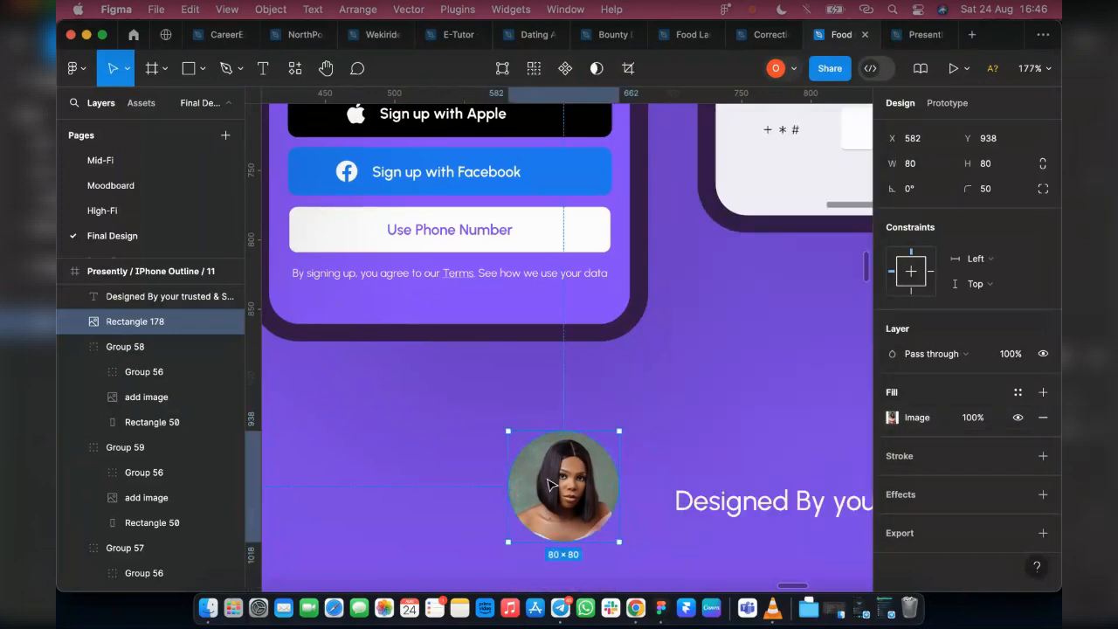
# Combine the portrait circle and "Designed By" text in a horizontal auto layout and move it down to Y 977
pyautogui.scroll(-2, 550, 422)
pyautogui.scroll(-5, 551, 422)
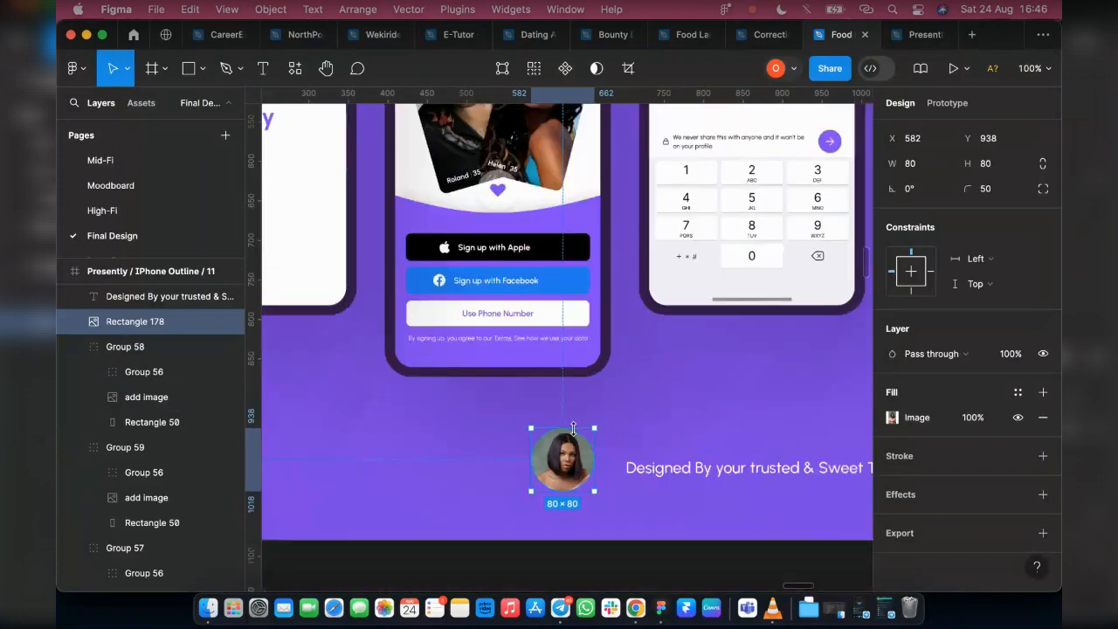
pyautogui.keyDown('shift'); pyautogui.click(694, 462); pyautogui.keyUp('shift')
pyautogui.hotkey('shift', 'a')
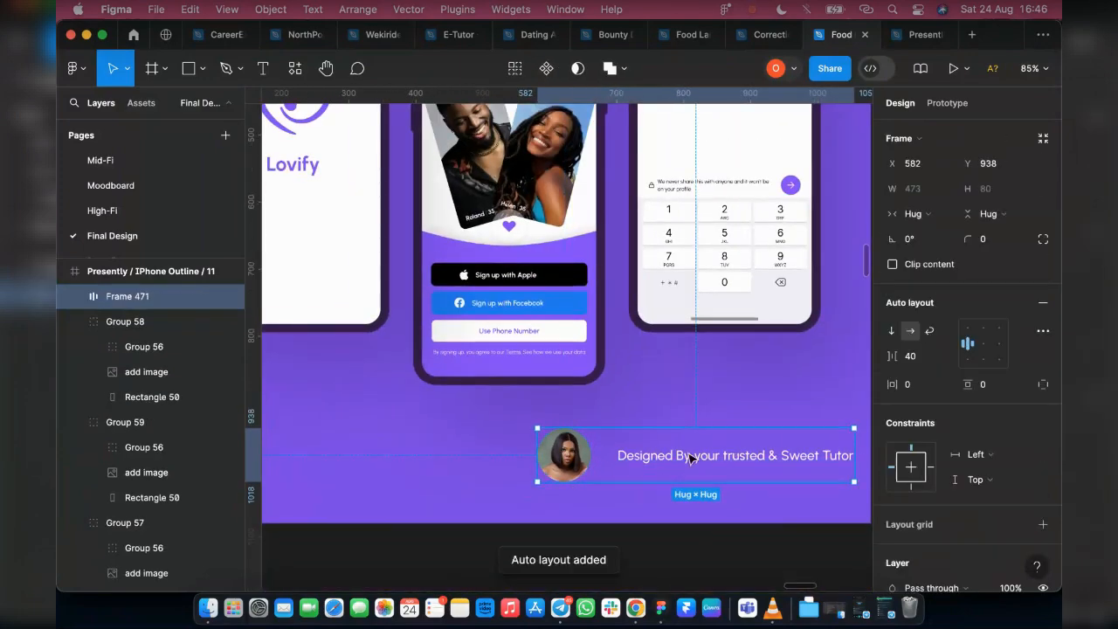
pyautogui.hscroll(3, 655, 456)
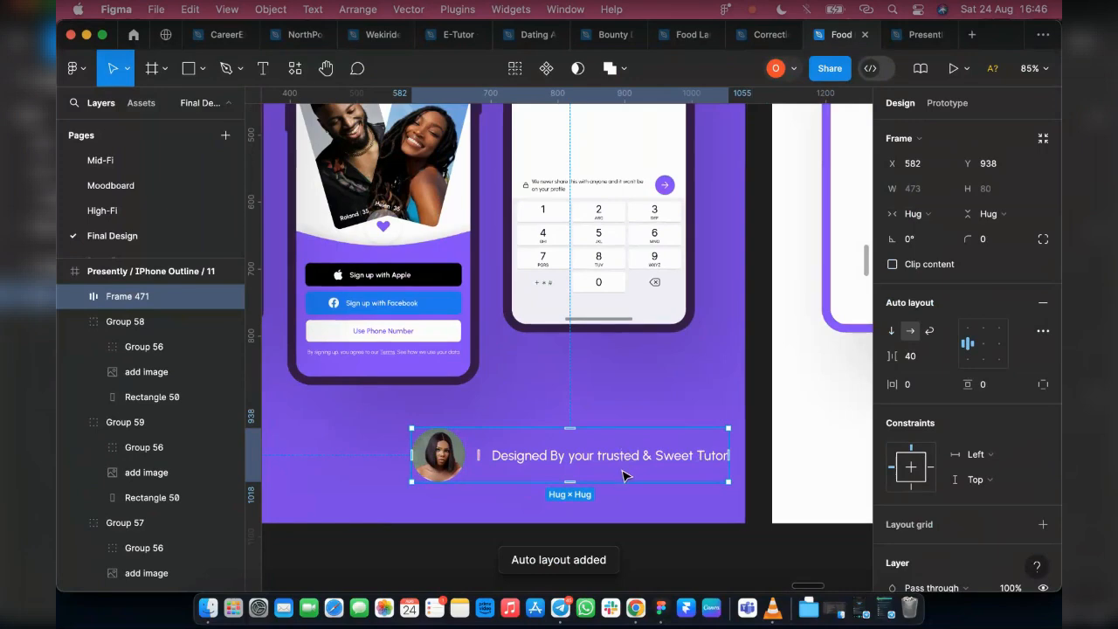
pyautogui.moveTo(621, 471); pyautogui.dragTo(623, 481)
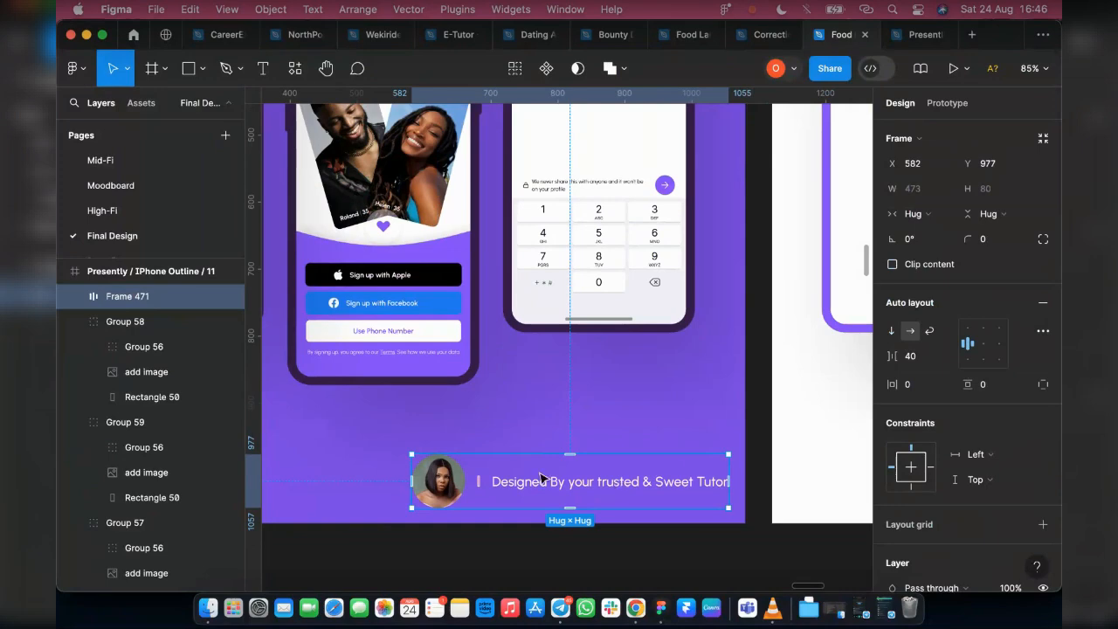
pyautogui.doubleClick(616, 483)
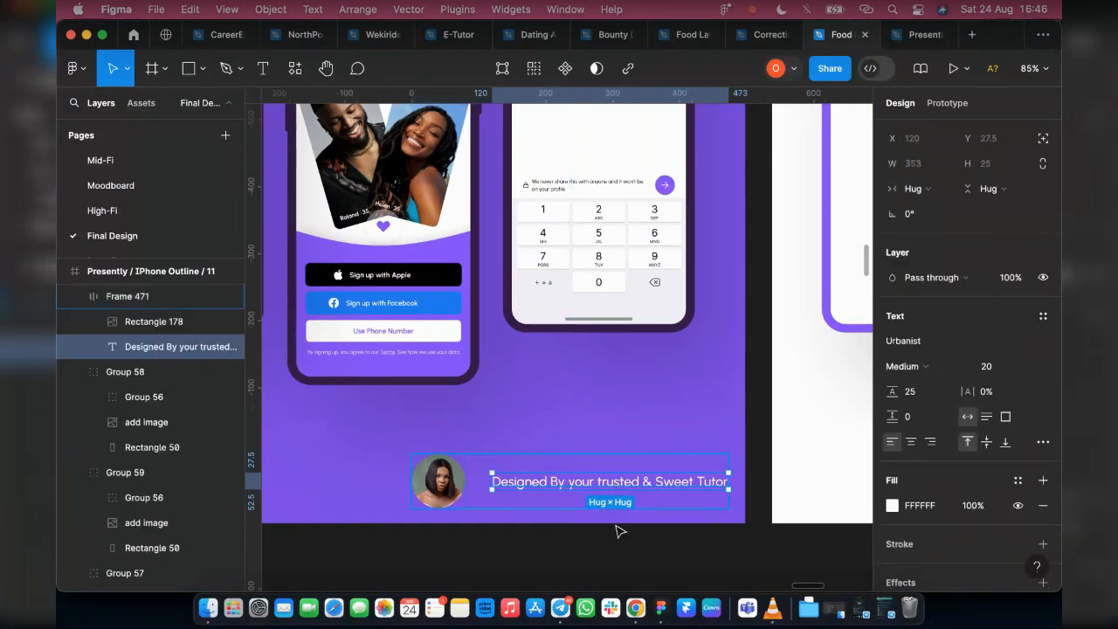
pyautogui.click(679, 539)
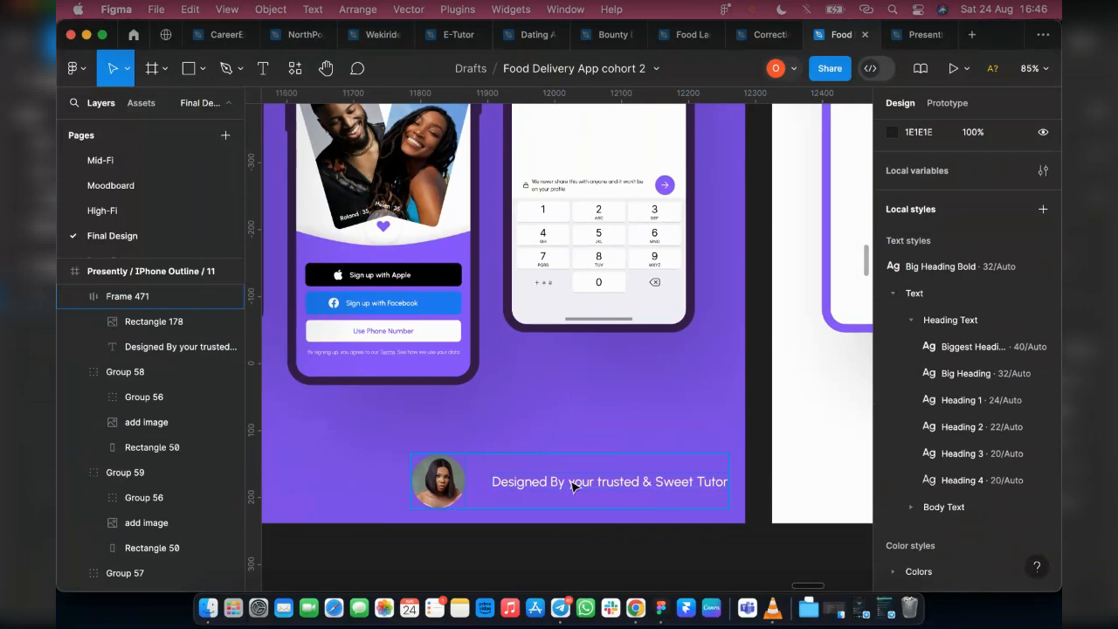
# Copy the credit auto layout into the white Presently / IPhone Outline / 12 mockup and place it below the phones at X 565, Y 956
pyautogui.scroll(-5, 569, 487)
pyautogui.hscroll(3, 531, 481)
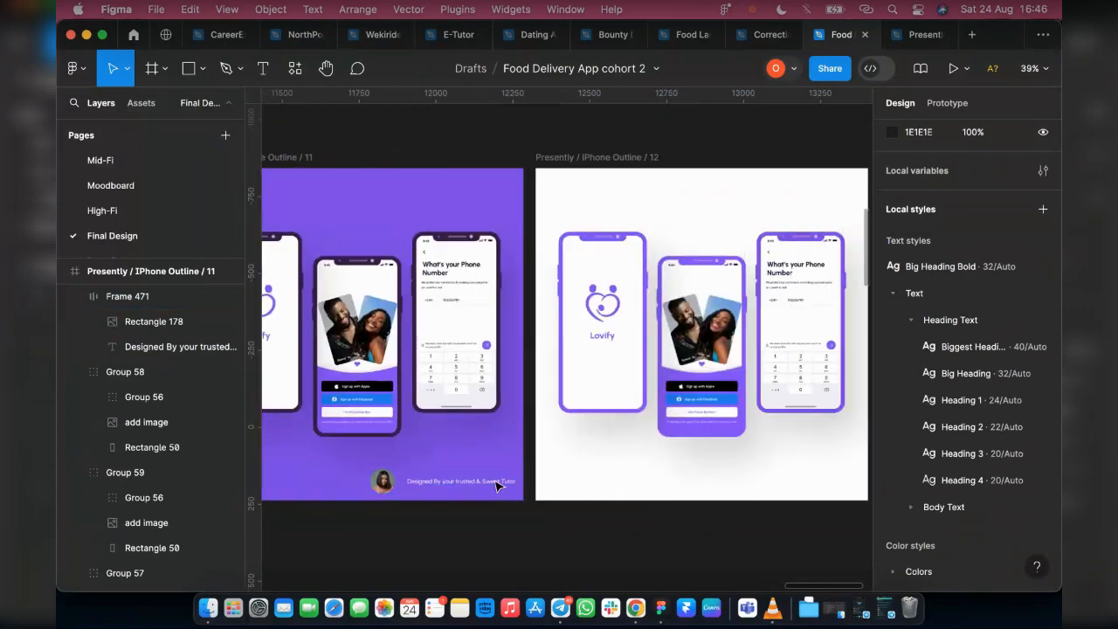
pyautogui.moveTo(444, 481); pyautogui.dragTo(719, 493)
pyautogui.hscroll(3, 690, 492)
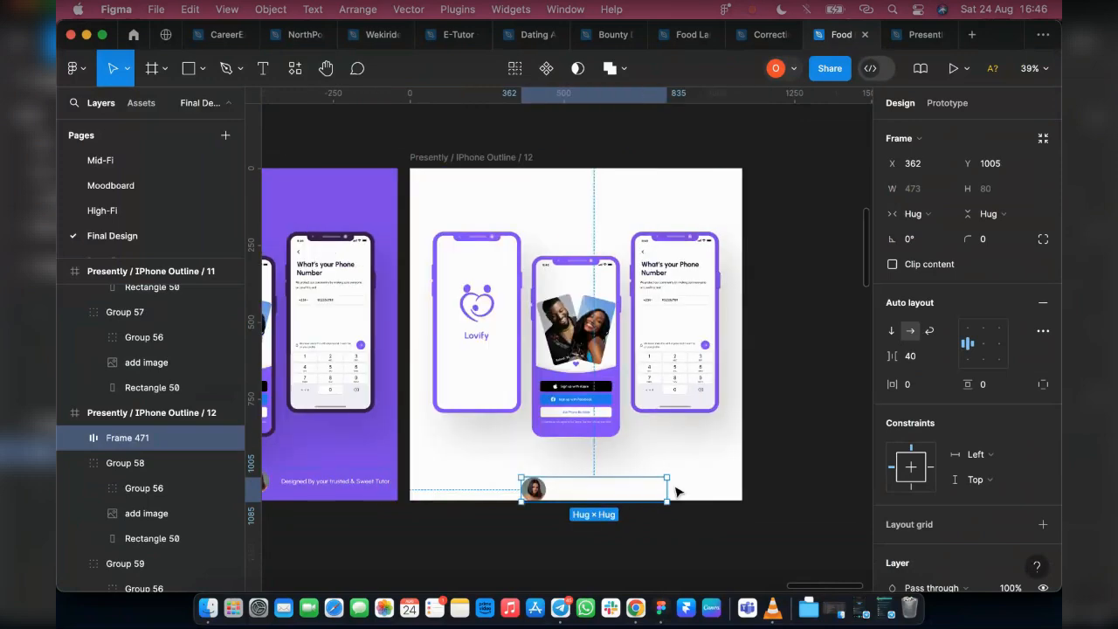
pyautogui.moveTo(617, 496); pyautogui.dragTo(679, 480)
# Change the copied credit's text colour to black 000000
pyautogui.scroll(-3, 970, 437)
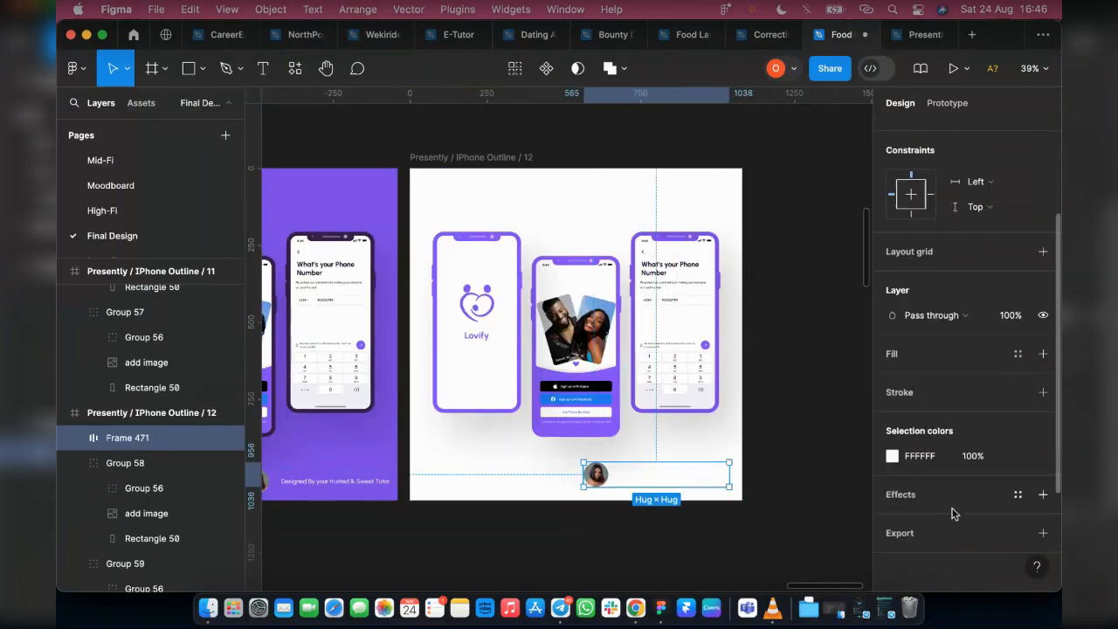
pyautogui.click(891, 455)
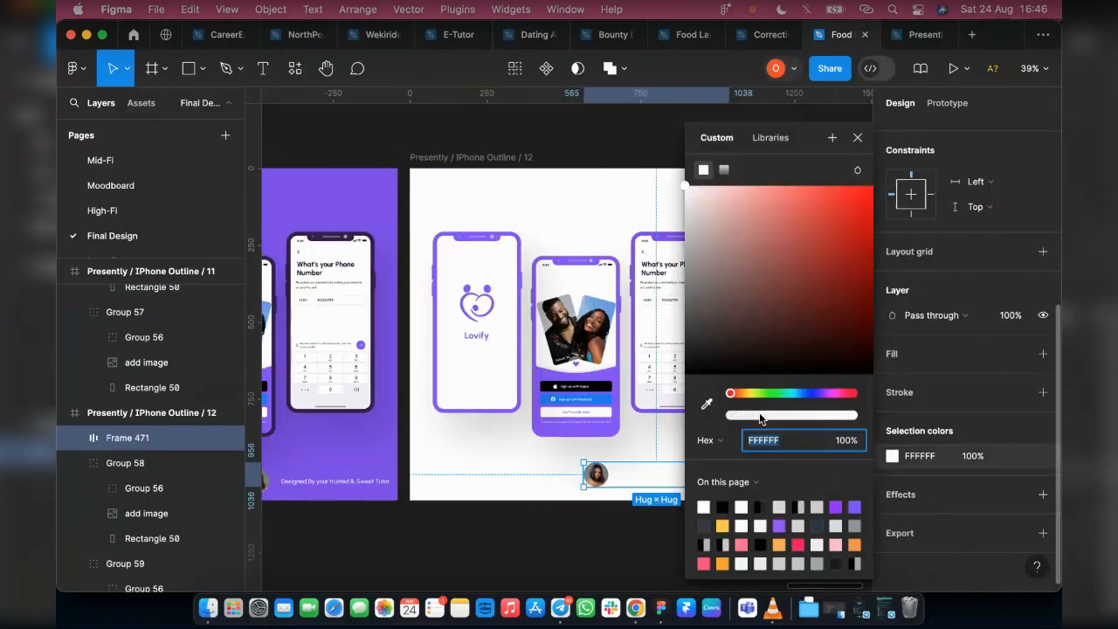
pyautogui.click(722, 507)
pyautogui.click(857, 138)
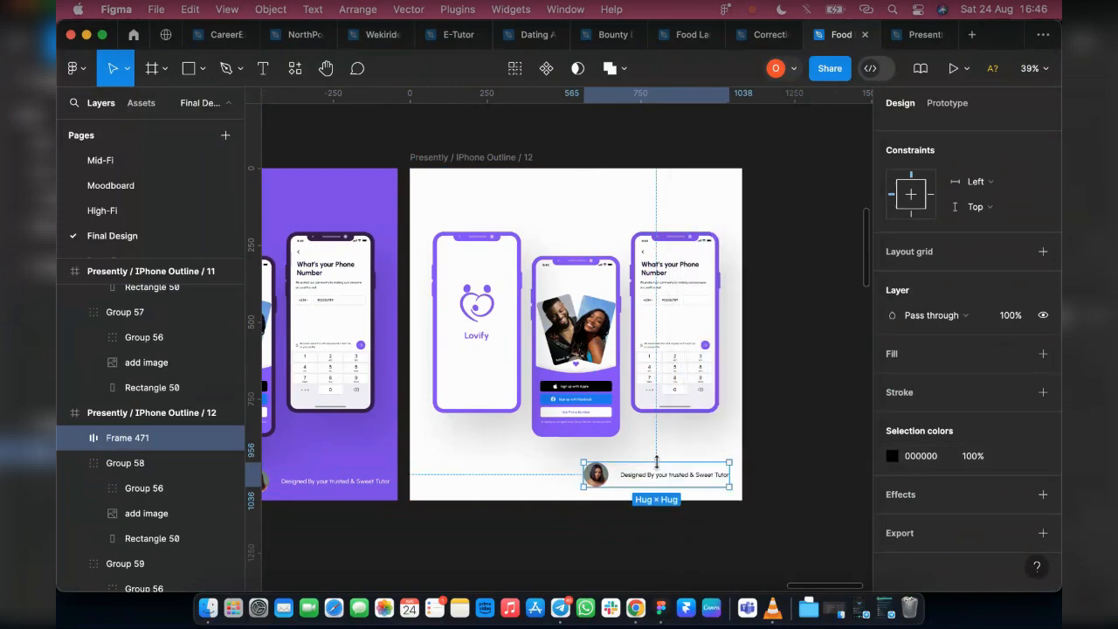
# Replace the credit wording in the white mockup with "DesignCook"
pyautogui.scroll(5, 652, 488)
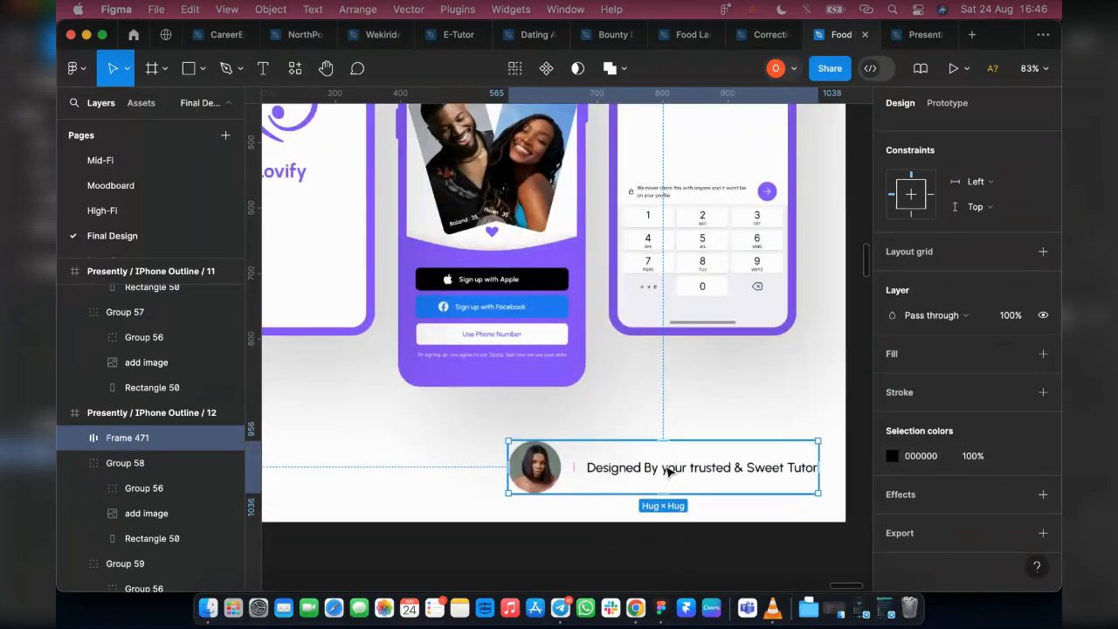
pyautogui.doubleClick(669, 471)
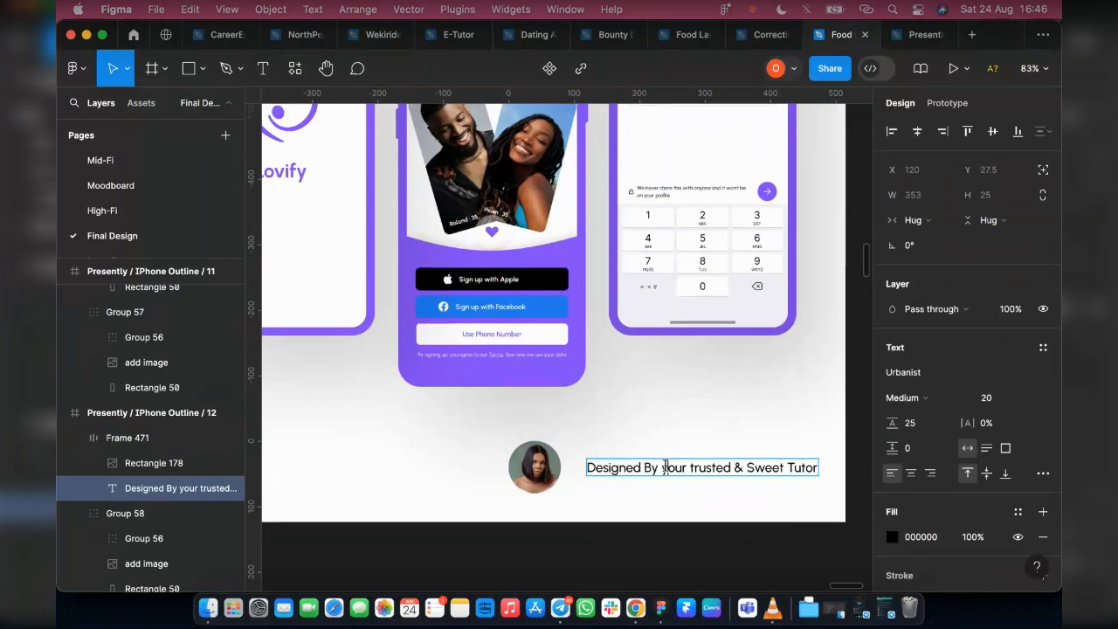
pyautogui.doubleClick(632, 468)
pyautogui.moveTo(629, 468); pyautogui.dragTo(836, 485)
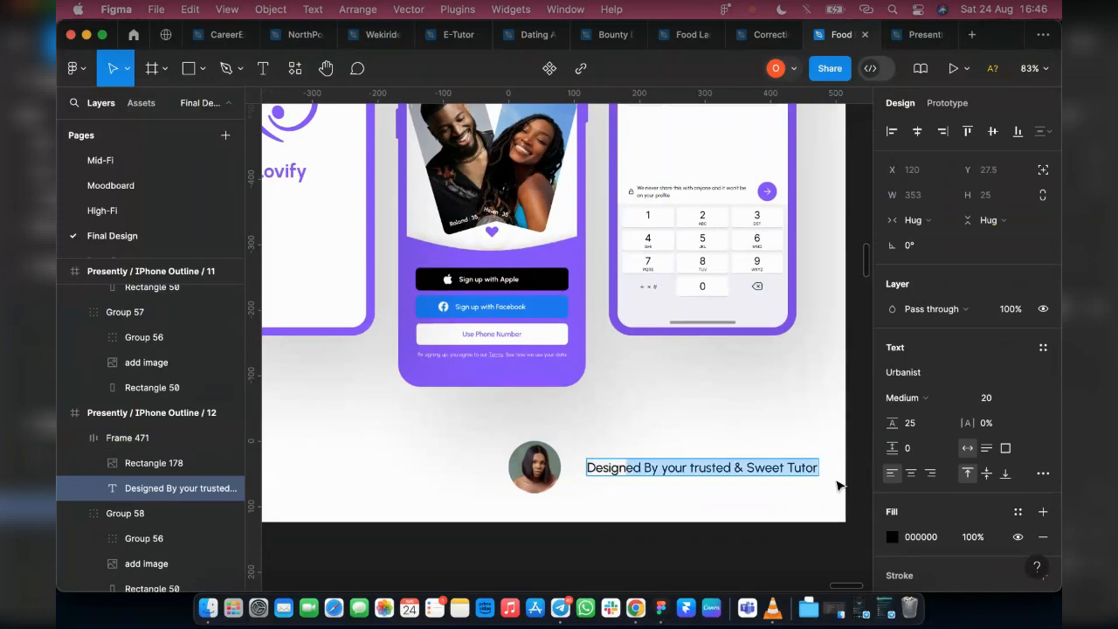
pyautogui.write('cOOK')
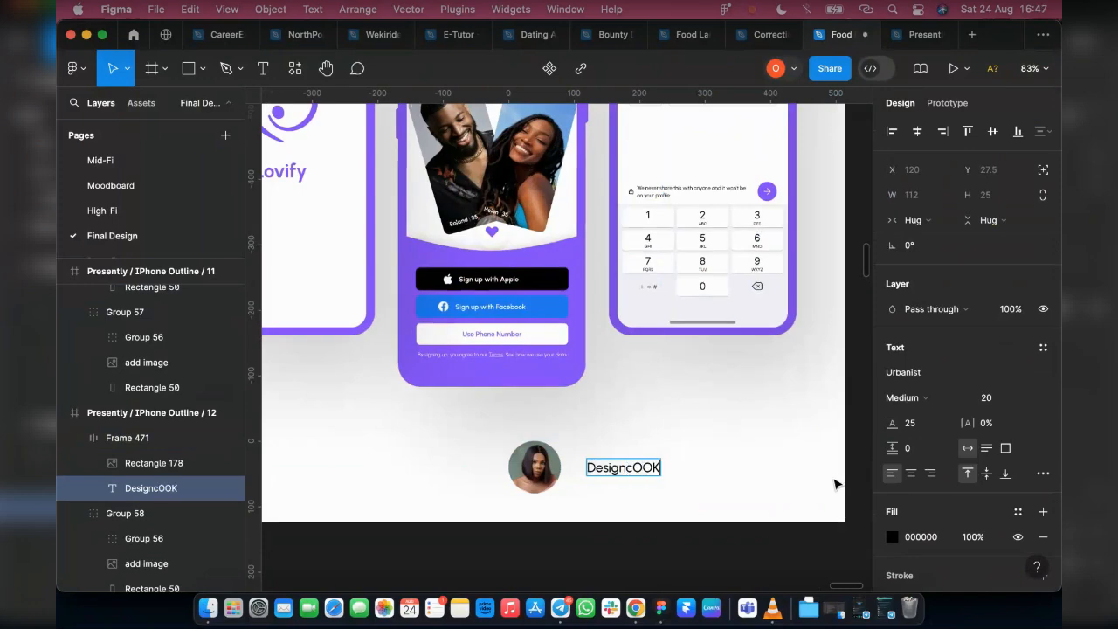
pyautogui.press('BackSpace')
pyautogui.press('BackSpace')
pyautogui.press('BackSpace')
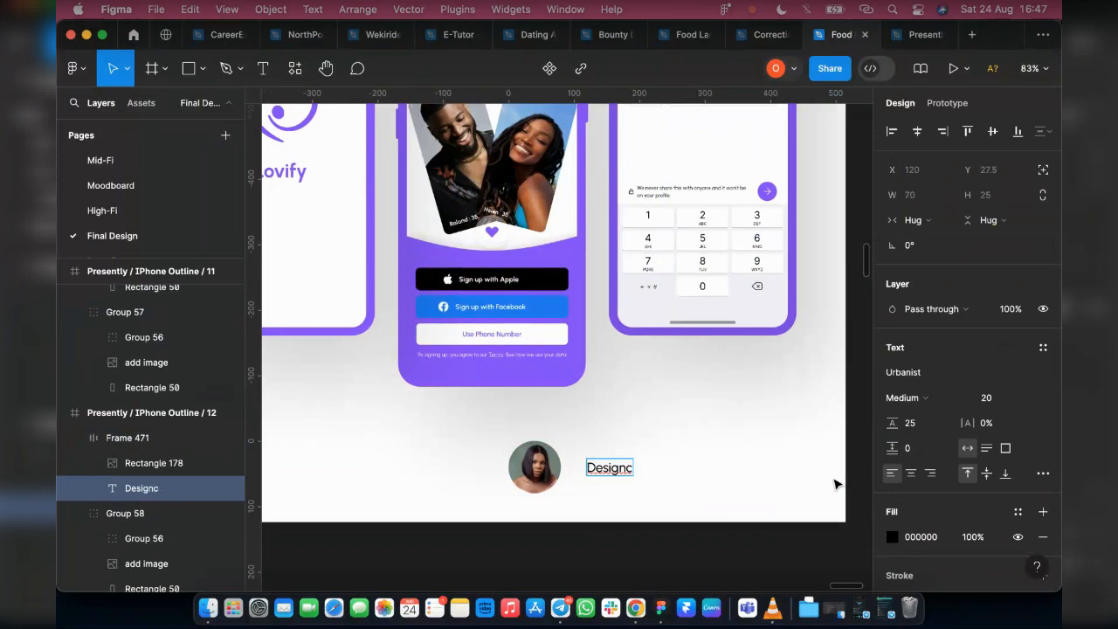
pyautogui.write('ook')
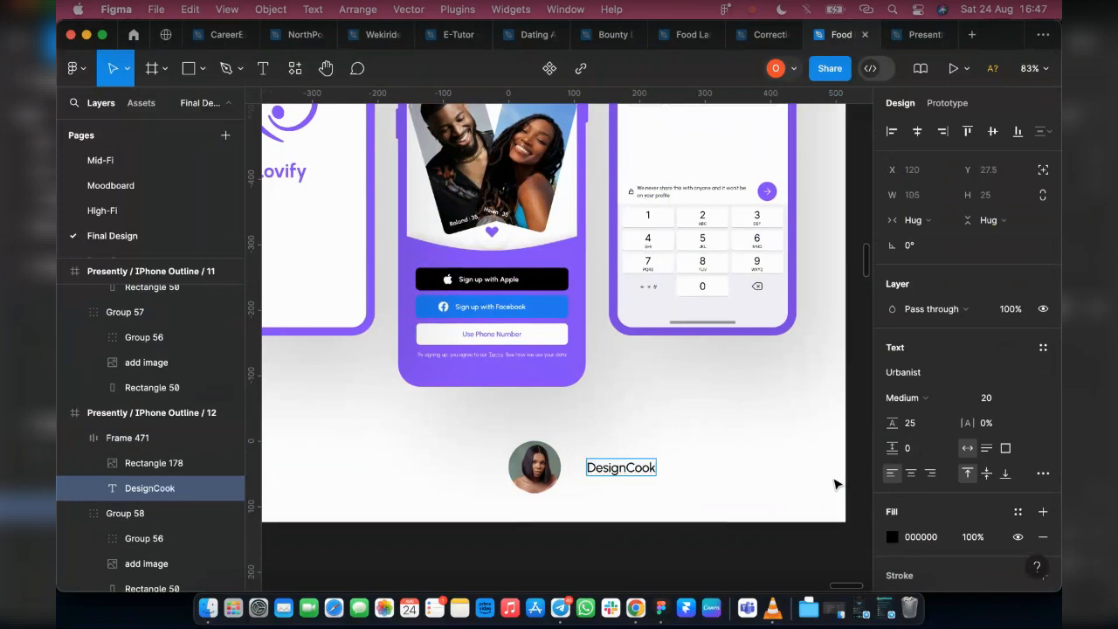
pyautogui.press('Escape')
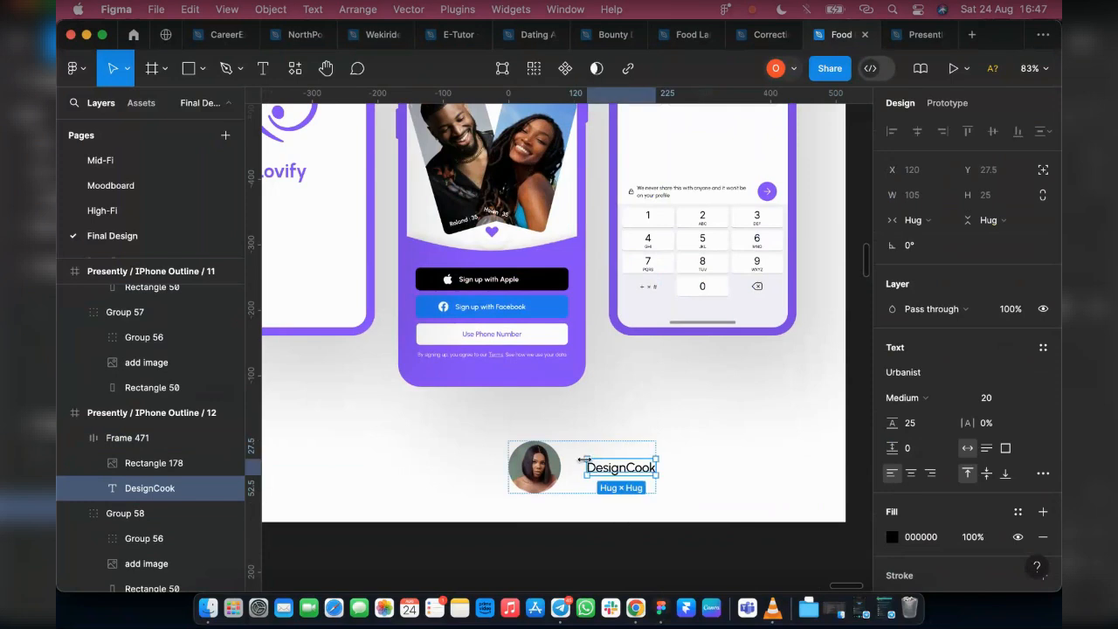
# Extend the credit text in the white Presently / IPhone Outline / 12 mockup to "Love by DesignCook"
pyautogui.doubleClick(589, 465)
pyautogui.click(589, 464)
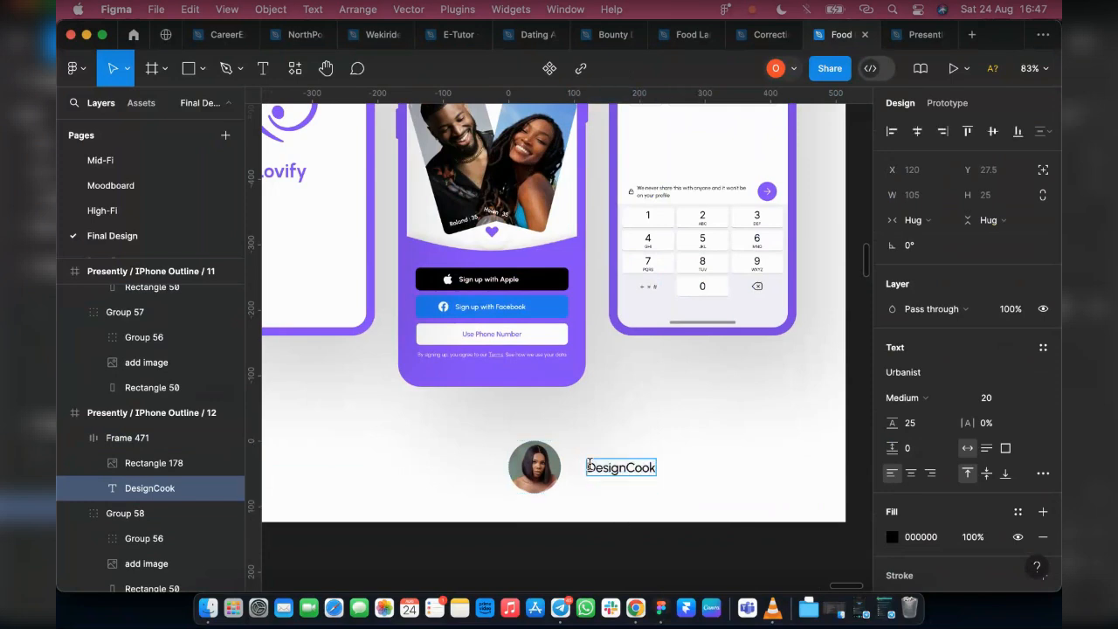
pyautogui.write('Loved')
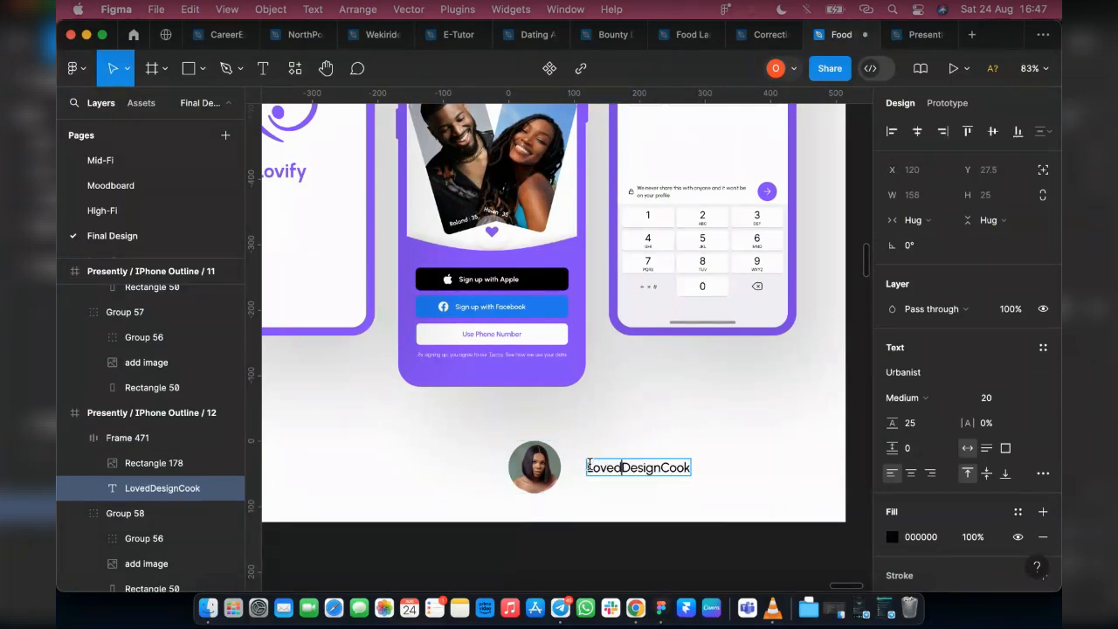
pyautogui.press('BackSpace')
pyautogui.write('by')
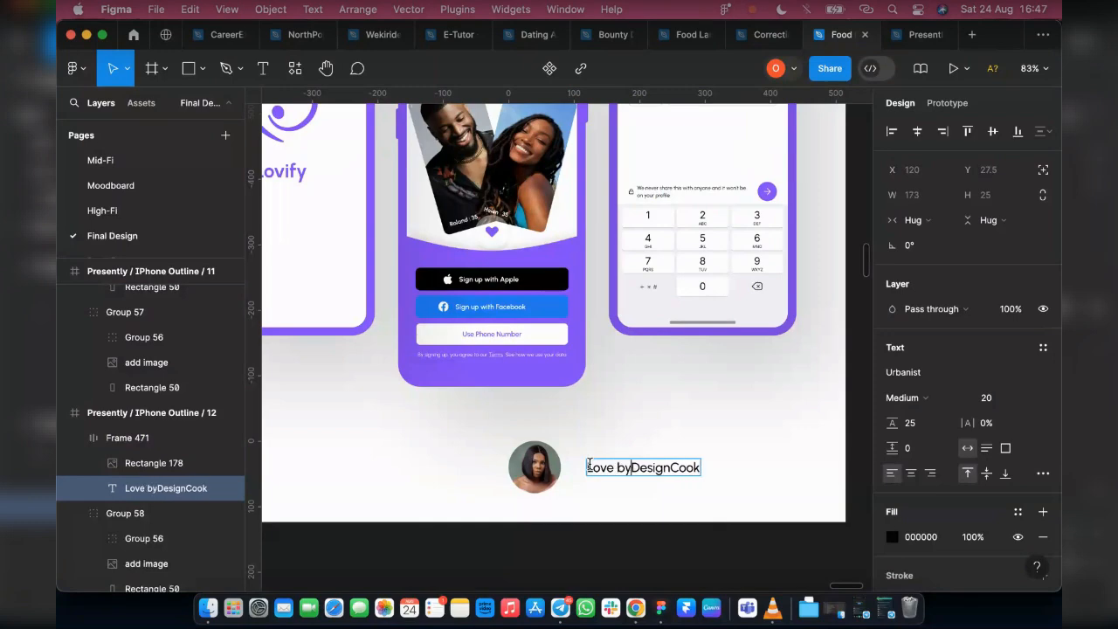
pyautogui.press('Escape')
pyautogui.press('Escape')
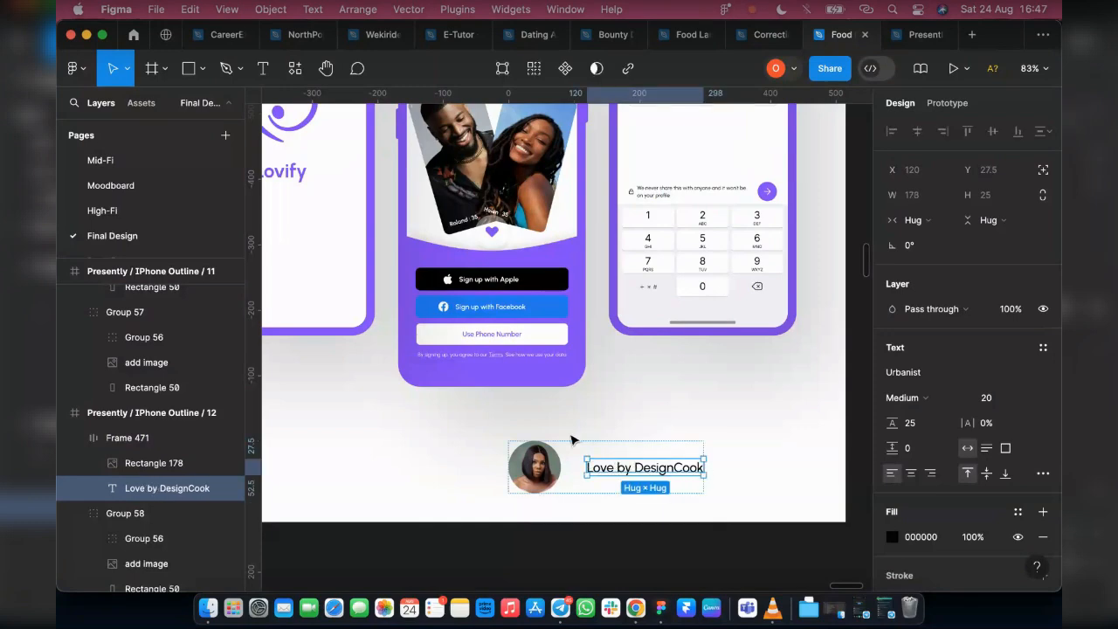
# Replace "by" with "from" in the white mockup's credit so it reads "Love from DesignCook"
pyautogui.click(596, 464)
pyautogui.click(625, 471)
pyautogui.doubleClick(628, 469)
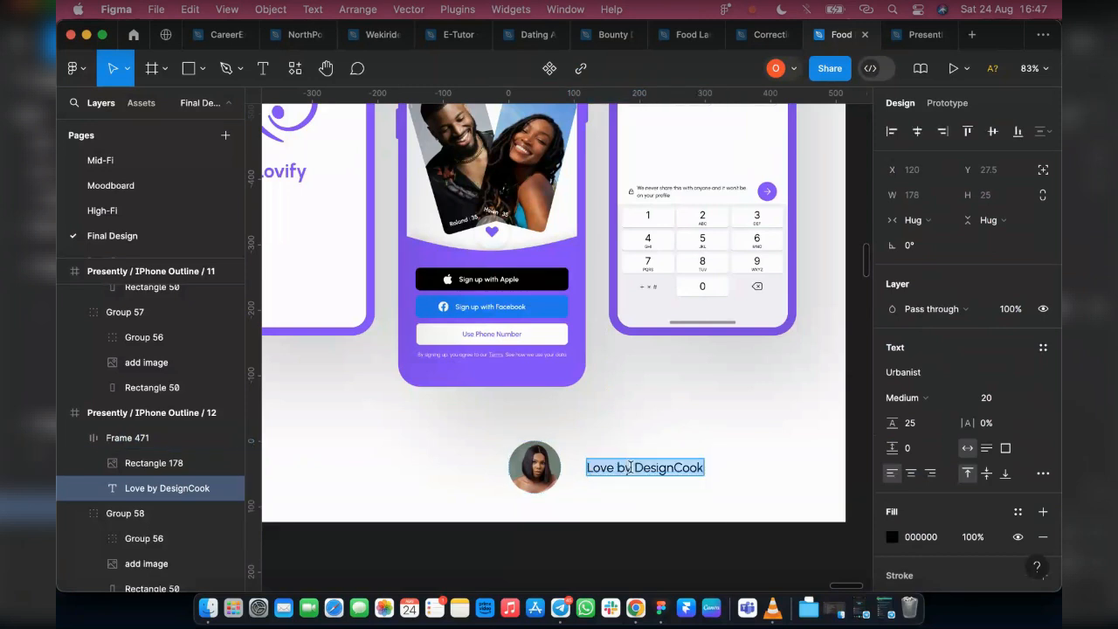
pyautogui.click(629, 468)
pyautogui.press('BackSpace')
pyautogui.press('BackSpace')
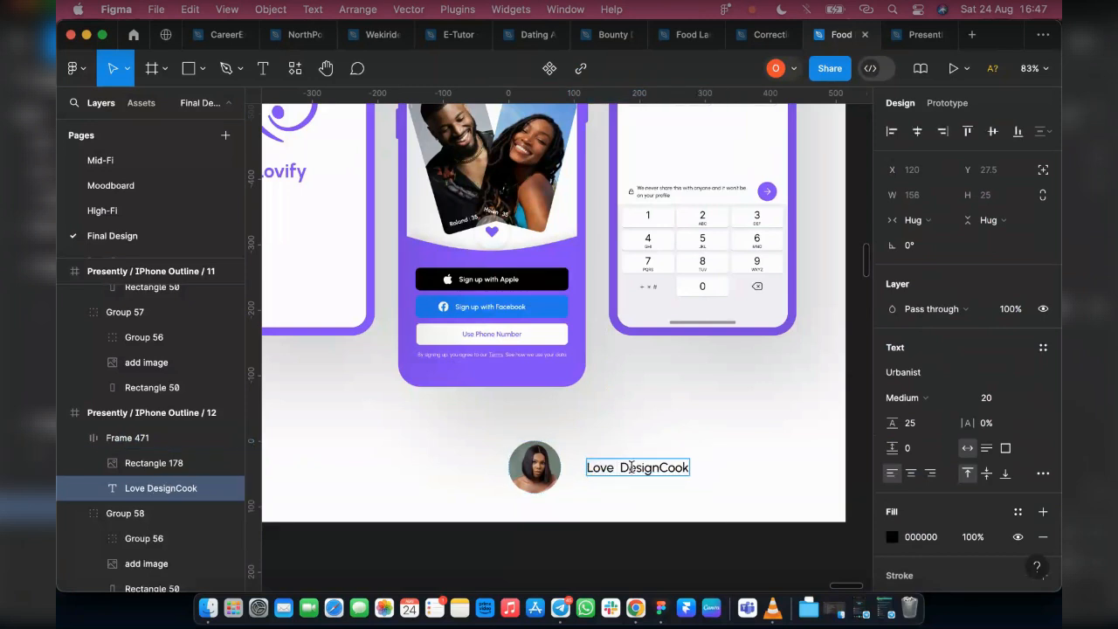
pyautogui.write('from')
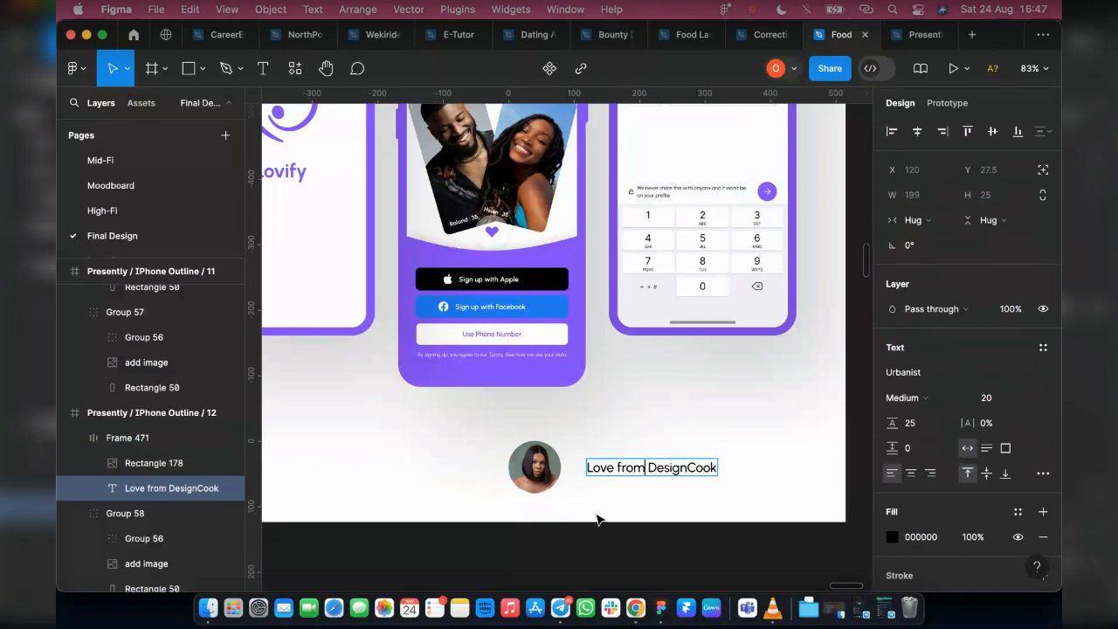
pyautogui.press('Escape')
# Move the portrait and credit auto layout in the white mockup to X 702, Y 975, beneath the phone number screen
pyautogui.click(131, 463)
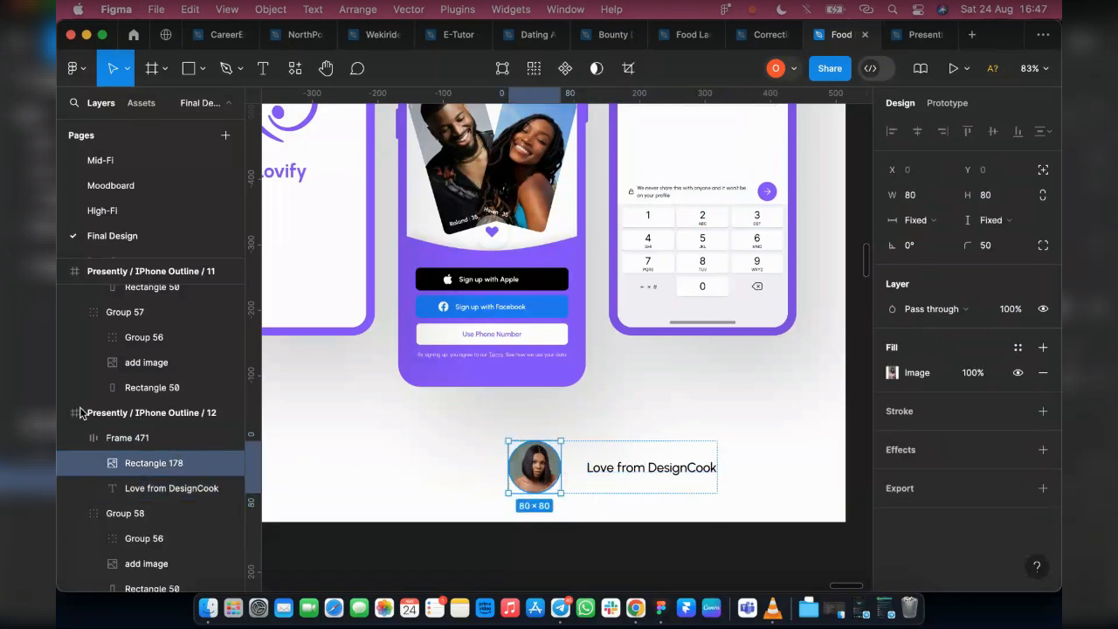
pyautogui.click(130, 438)
pyautogui.moveTo(611, 470); pyautogui.dragTo(723, 464)
pyautogui.scroll(-10, 722, 470)
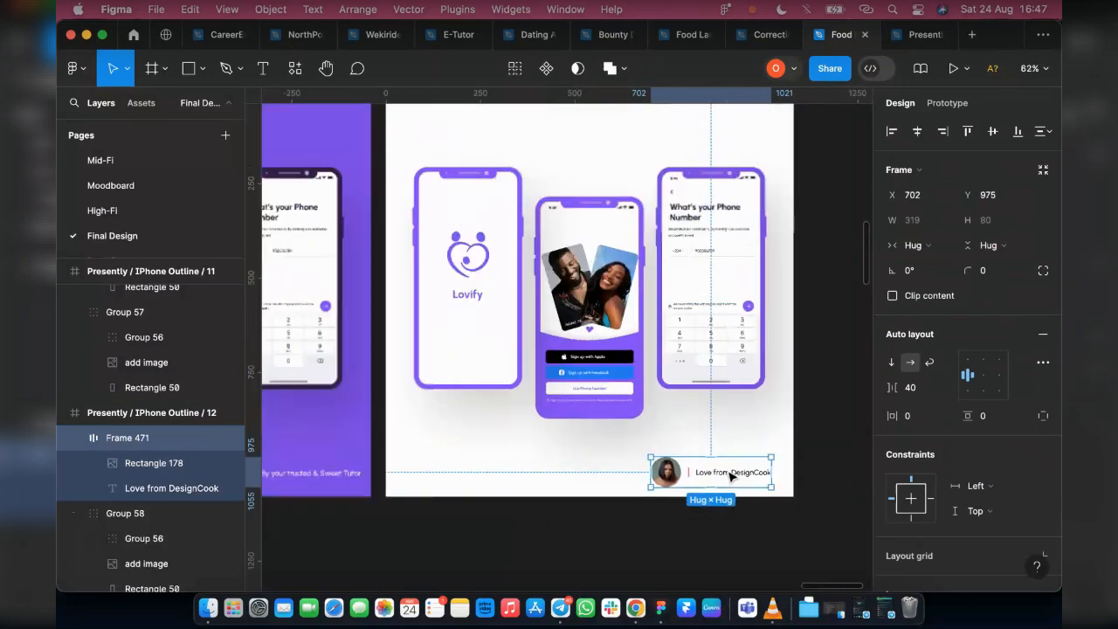
pyautogui.scroll(3, 718, 476)
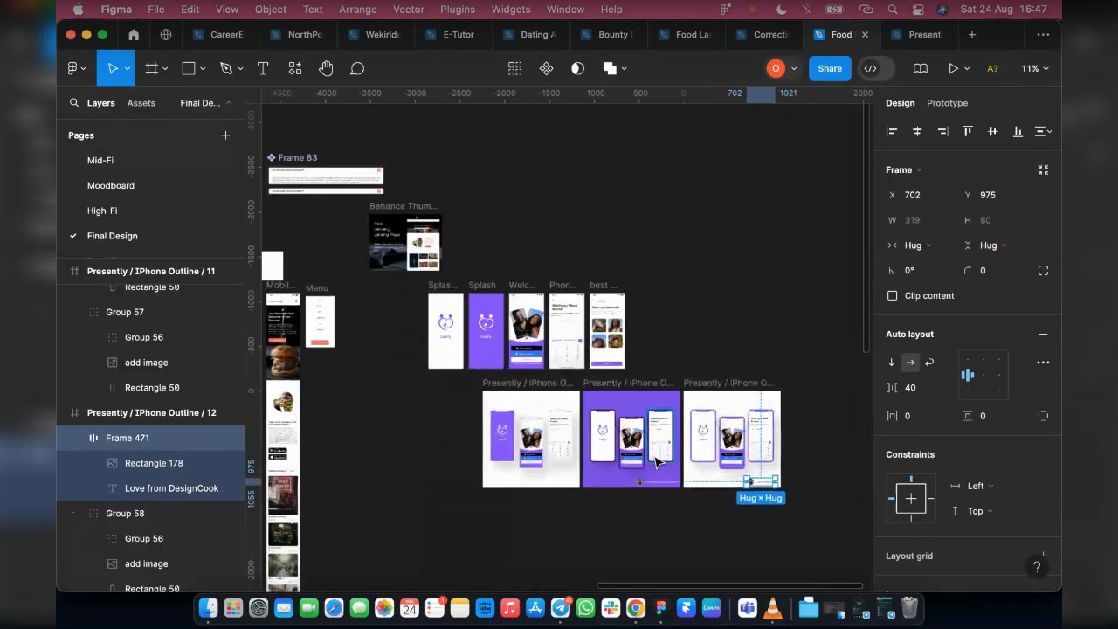
pyautogui.scroll(2, 657, 460)
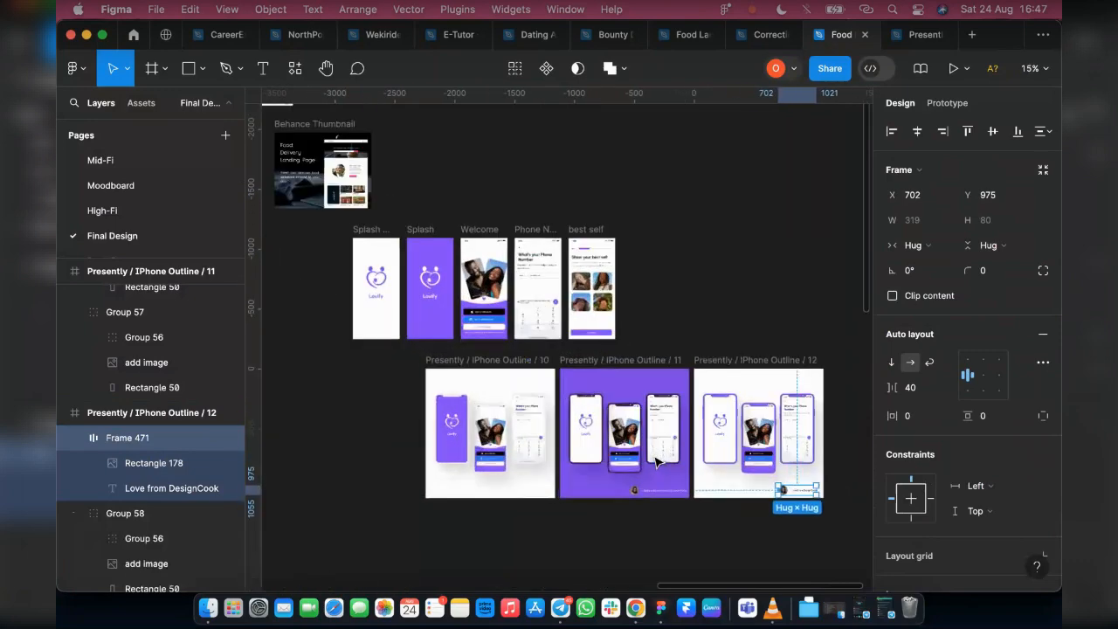
pyautogui.scroll(2, 656, 460)
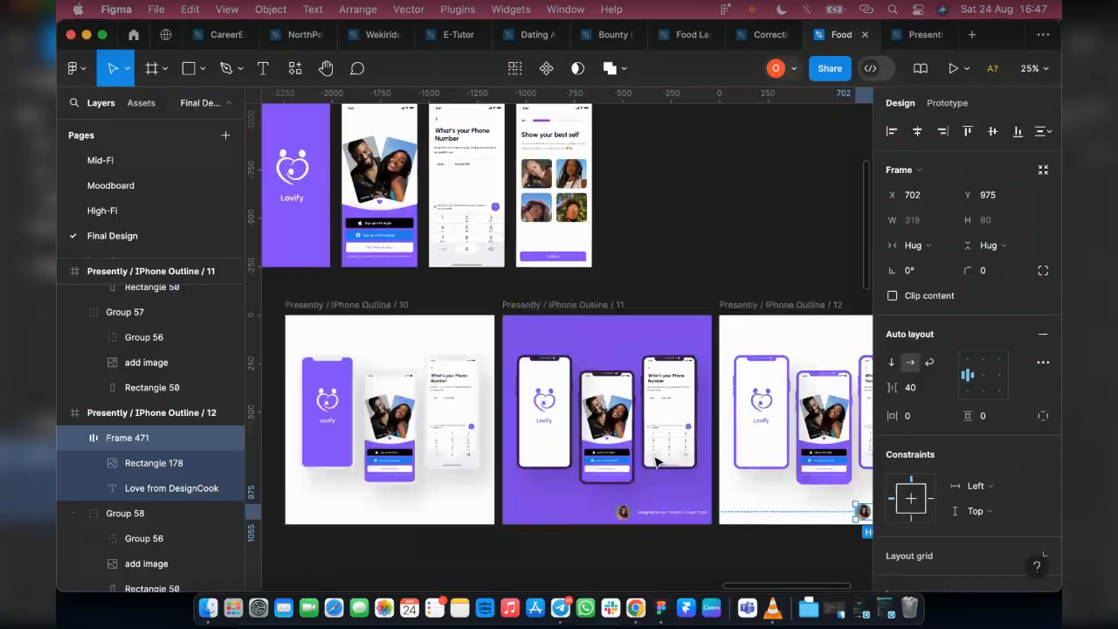
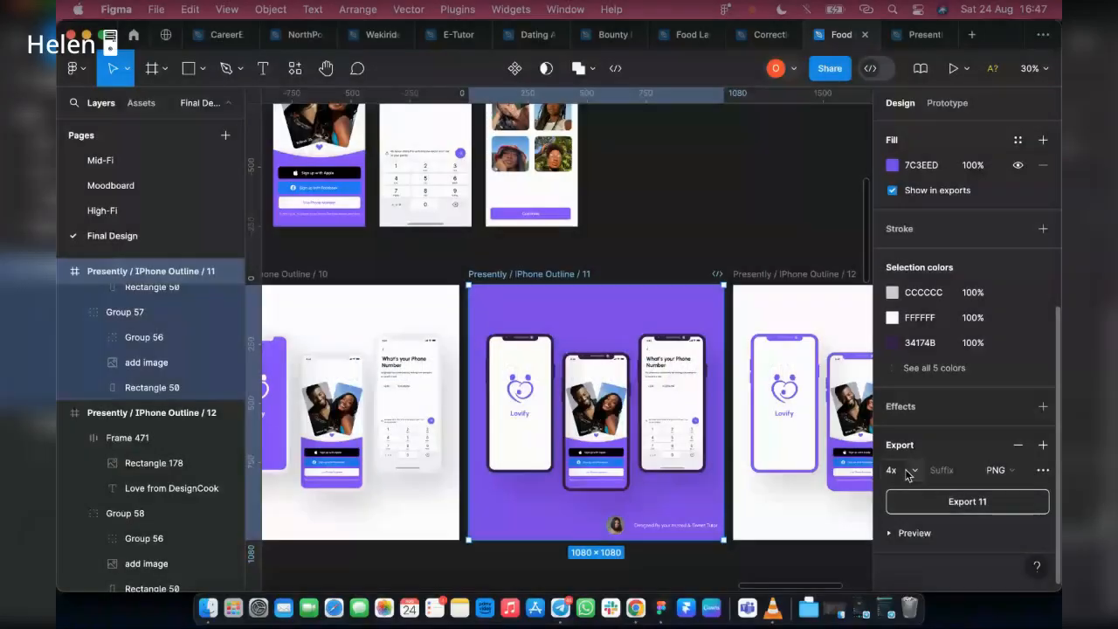
# Export the purple Presently / IPhone Outline / 11 mockup as a 4x PNG to Downloads, replacing the existing 11.png
pyautogui.click(967, 502)
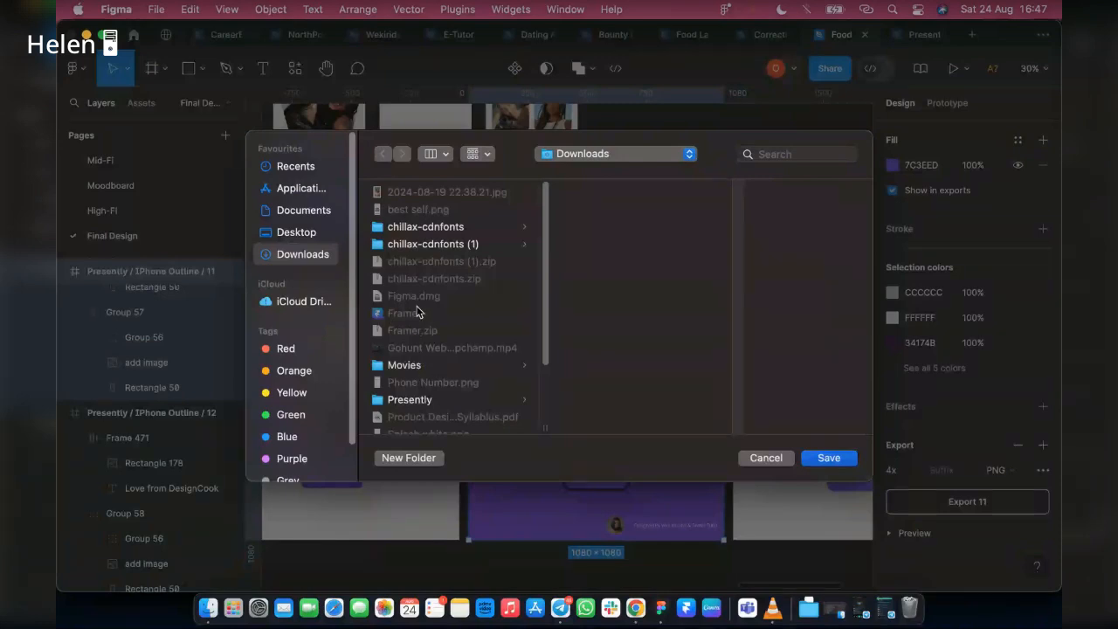
pyautogui.scroll(-3, 421, 275)
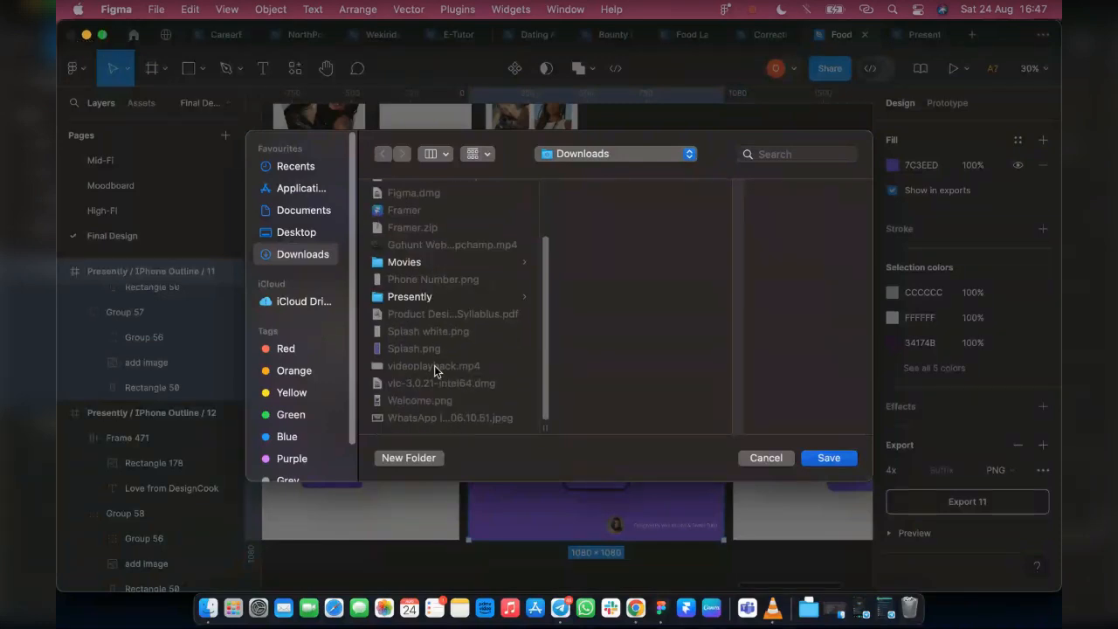
pyautogui.scroll(3, 437, 340)
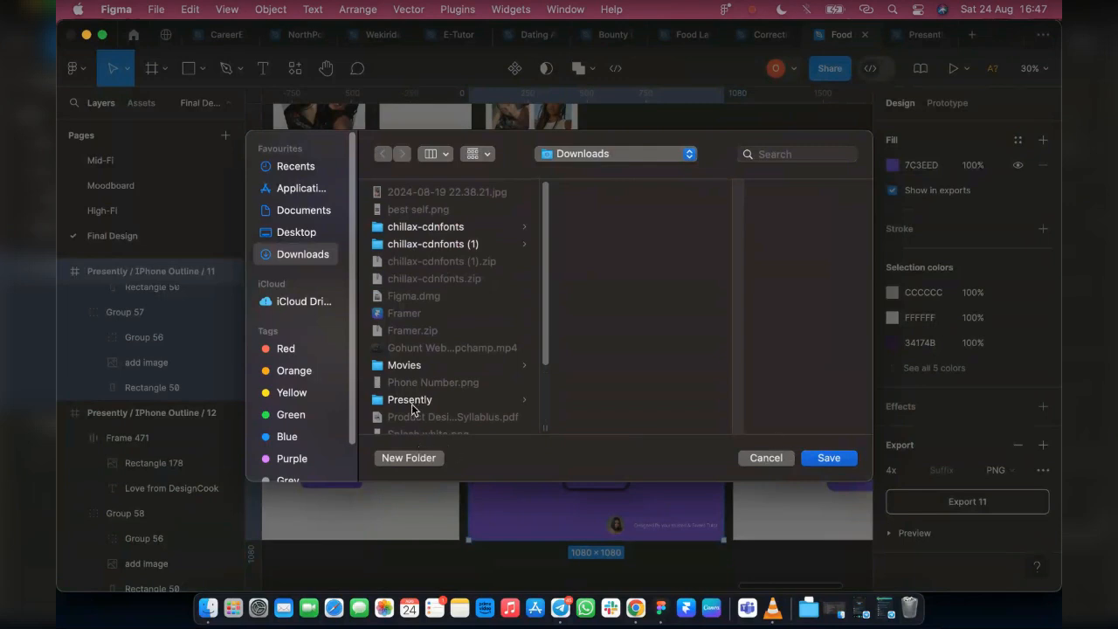
pyautogui.click(831, 459)
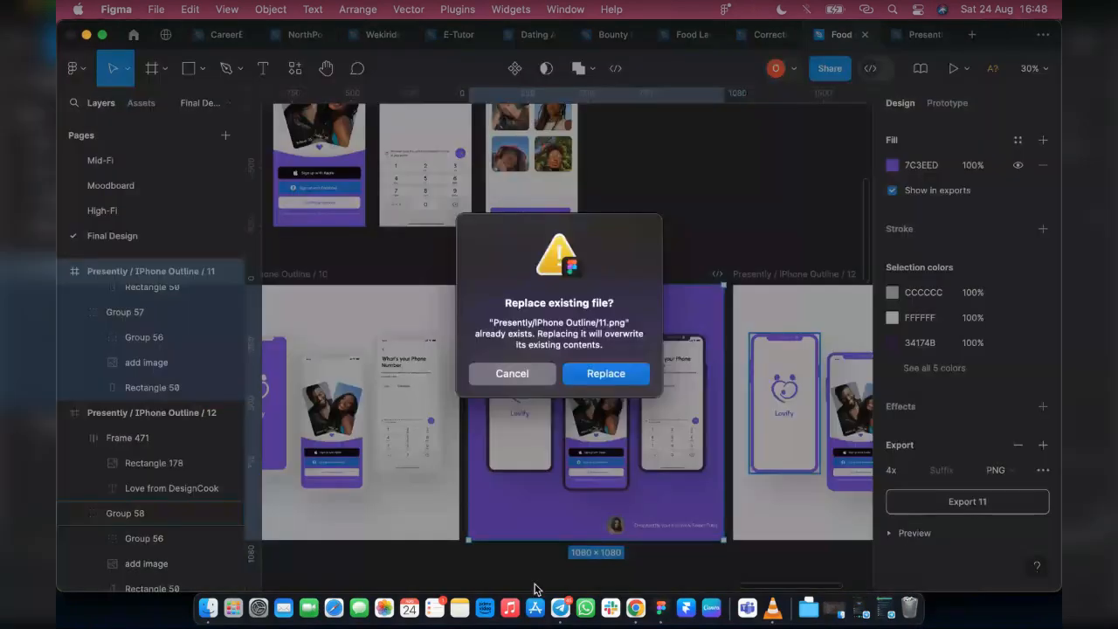
pyautogui.click(609, 373)
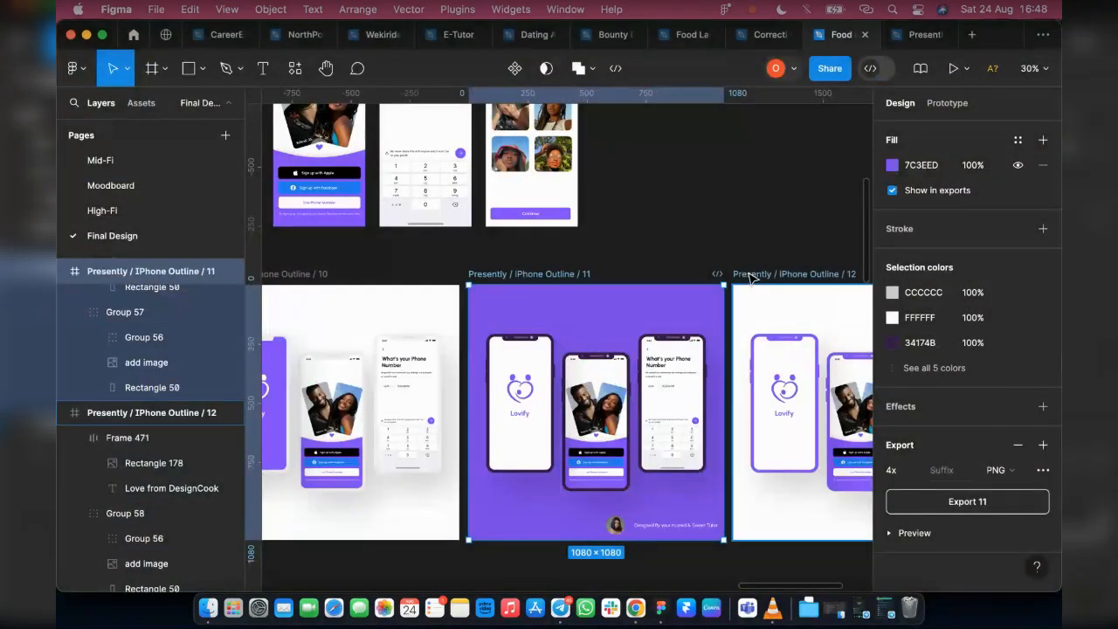
# Add a 1080 × 1080 Instagram post frame above and beside the white Presently / IPhone Outline / 12 mockup, at X 13438, Y -1943
pyautogui.click(751, 277)
pyautogui.hscroll(3, 479, 460)
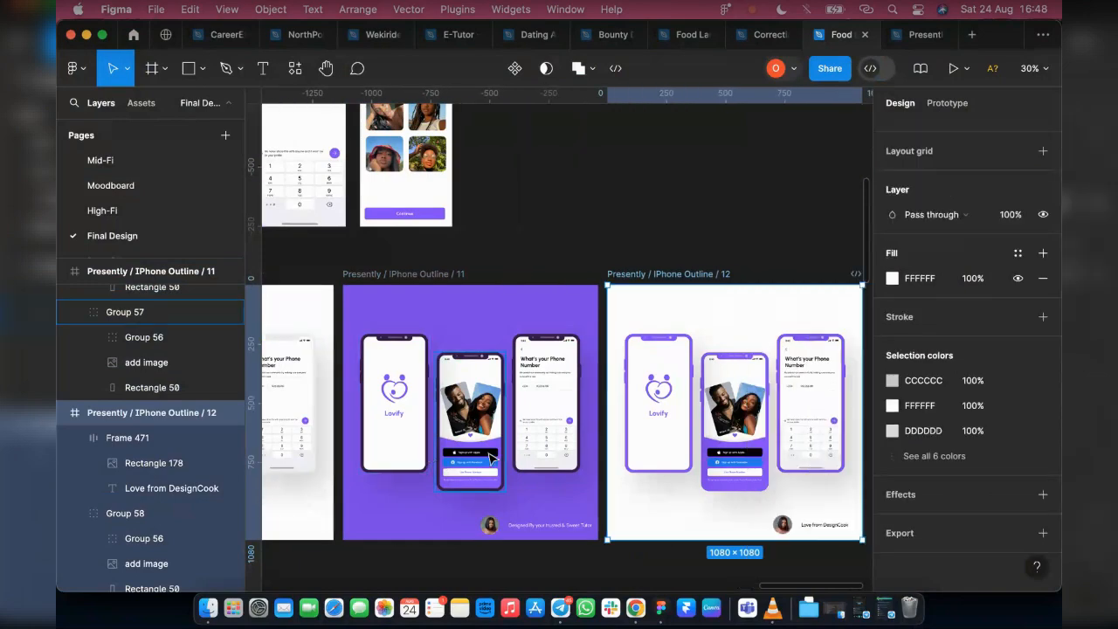
pyautogui.hscroll(2, 492, 460)
pyautogui.hscroll(2, 597, 316)
pyautogui.hscroll(-4, 394, 289)
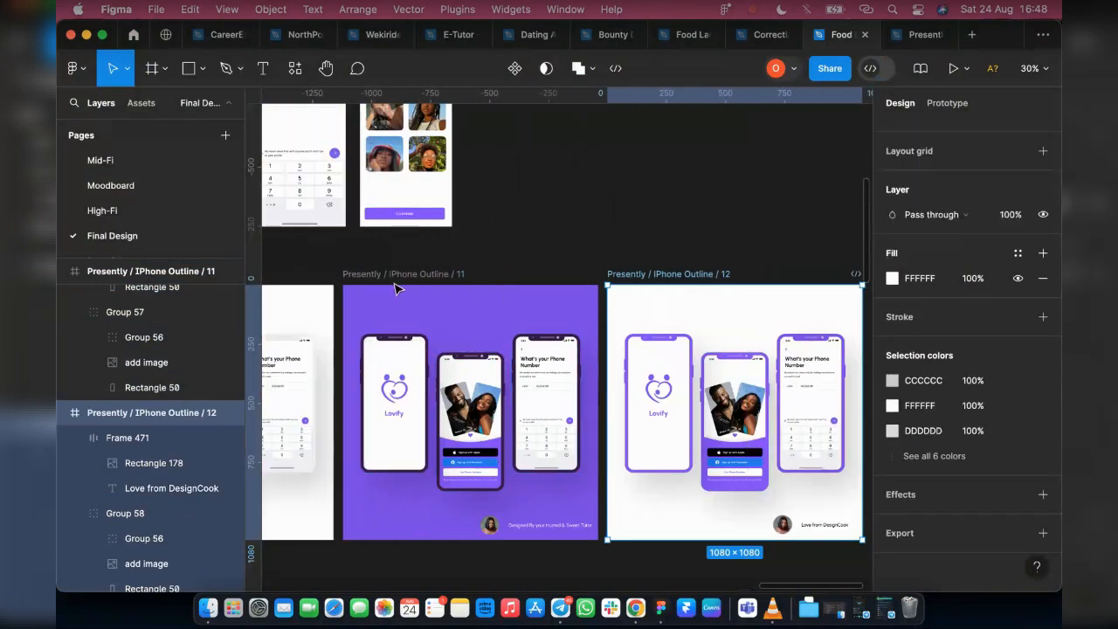
pyautogui.hscroll(3, 467, 282)
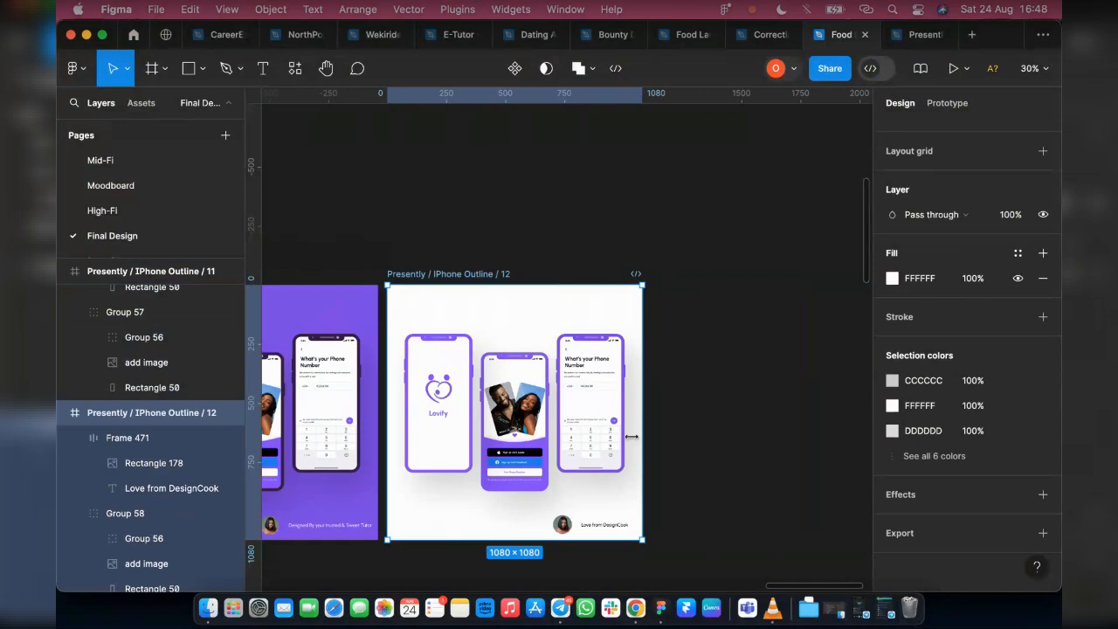
pyautogui.scroll(2, 643, 499)
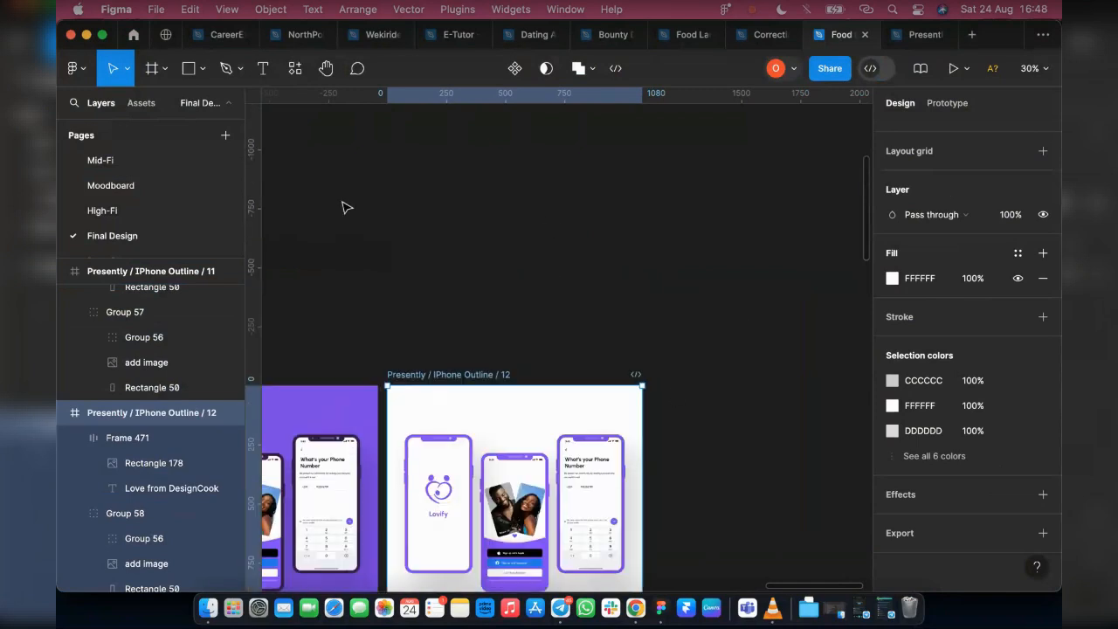
pyautogui.click(165, 69)
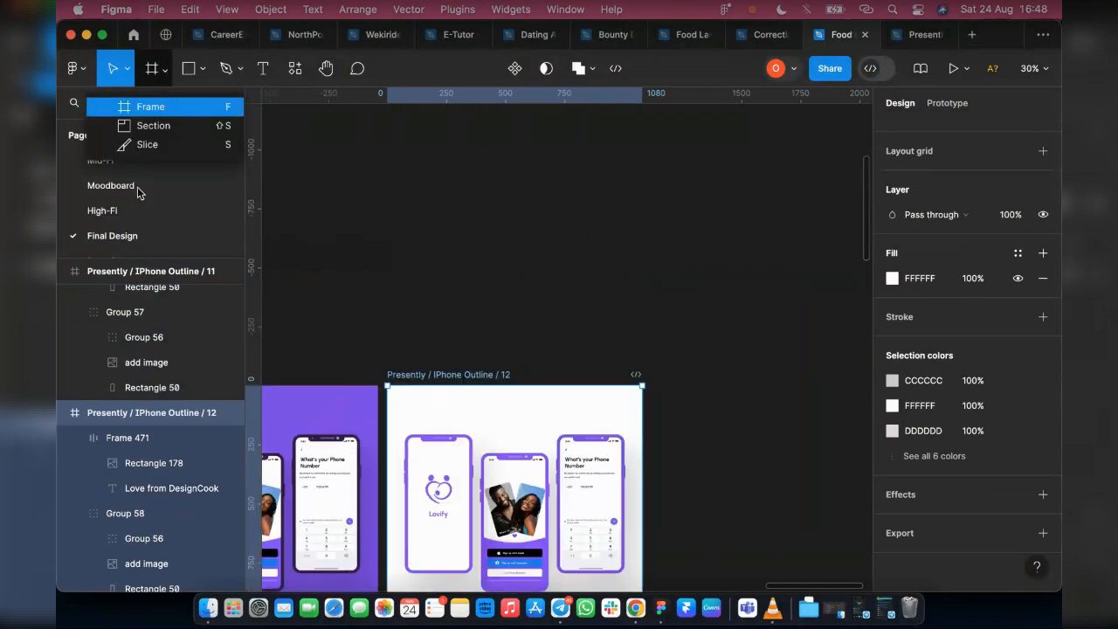
pyautogui.click(157, 113)
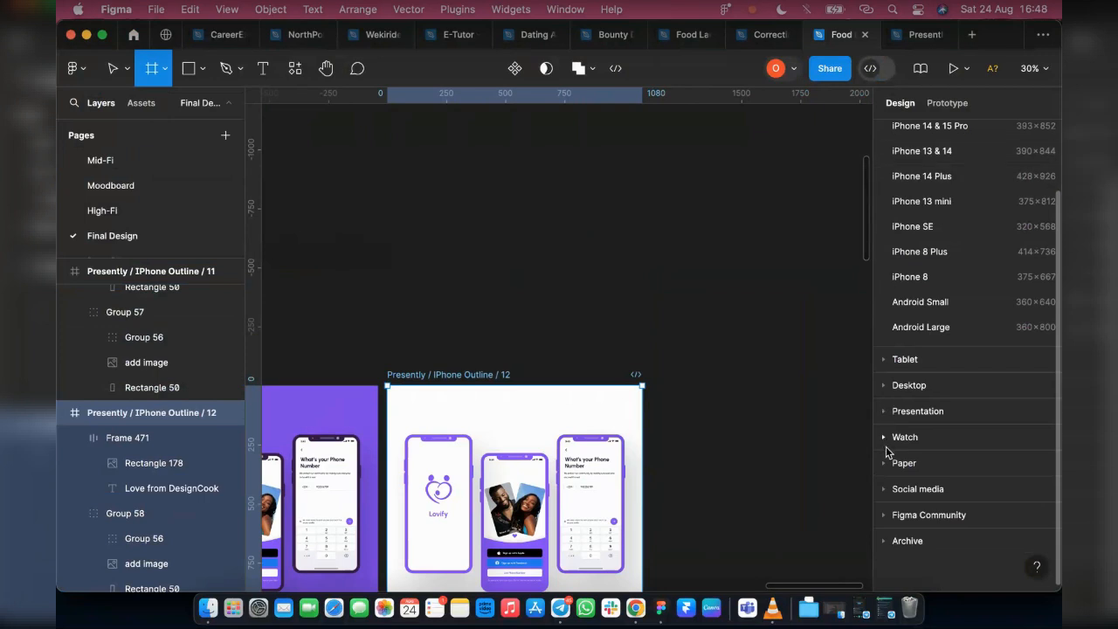
pyautogui.click(885, 488)
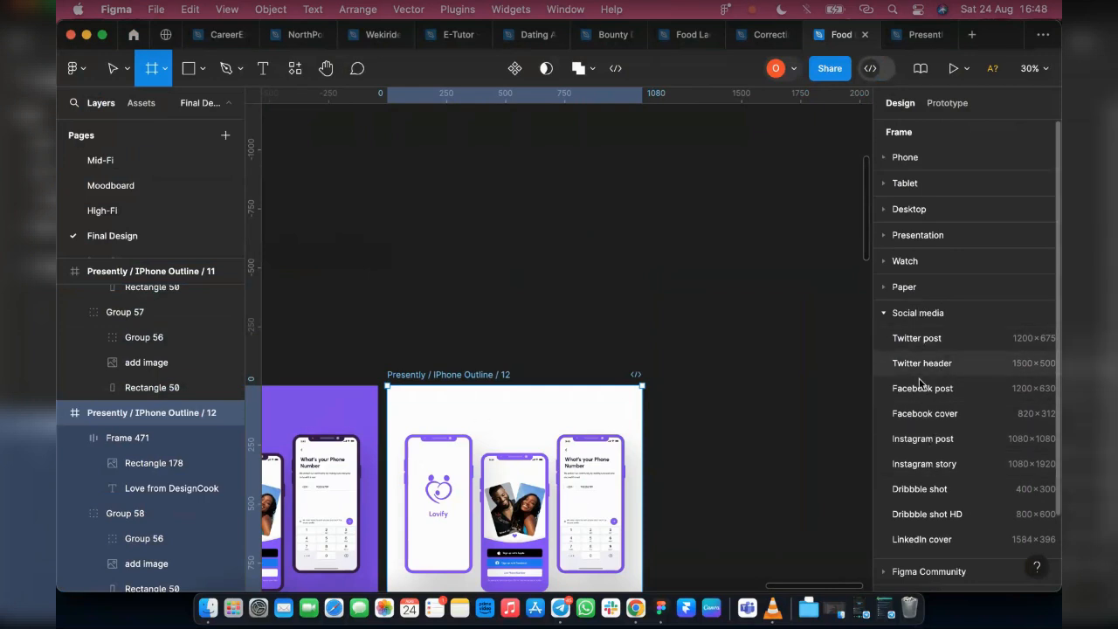
pyautogui.click(921, 441)
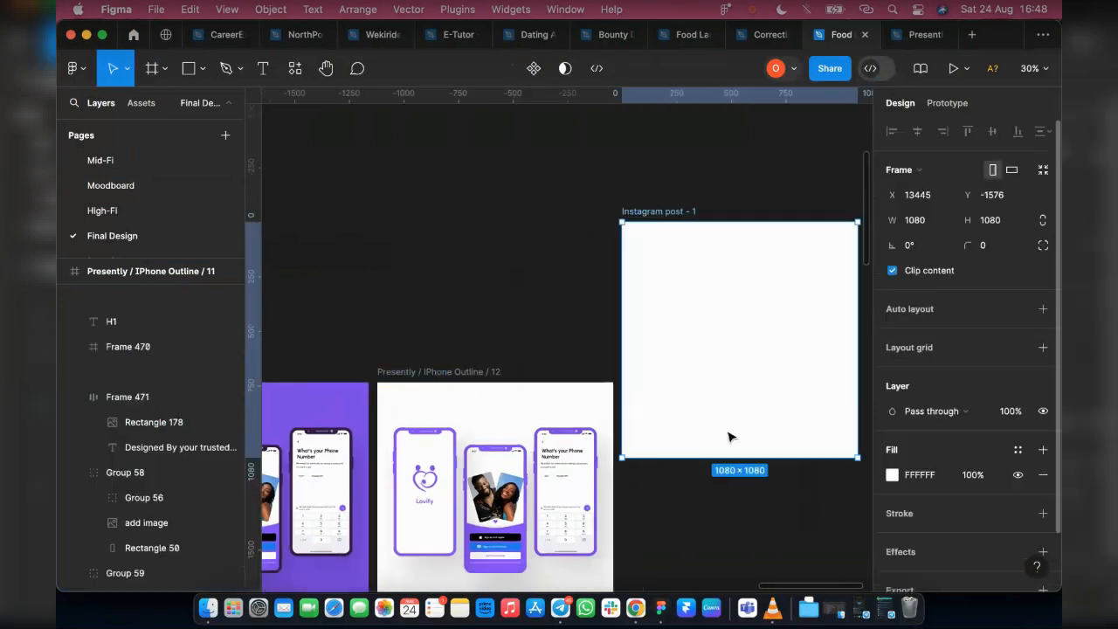
pyautogui.moveTo(789, 334); pyautogui.dragTo(787, 335)
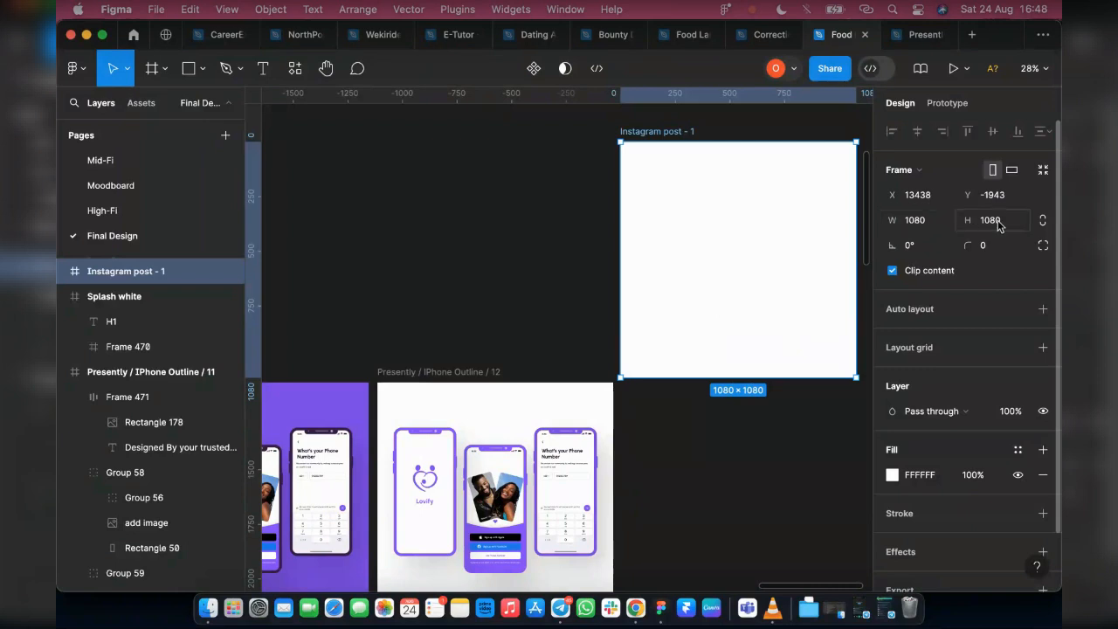
# Add a 1200 × 675 Twitter post frame and place it directly beside the Instagram post frame at X 14518, Y -1740
pyautogui.hscroll(-5, 422, 382)
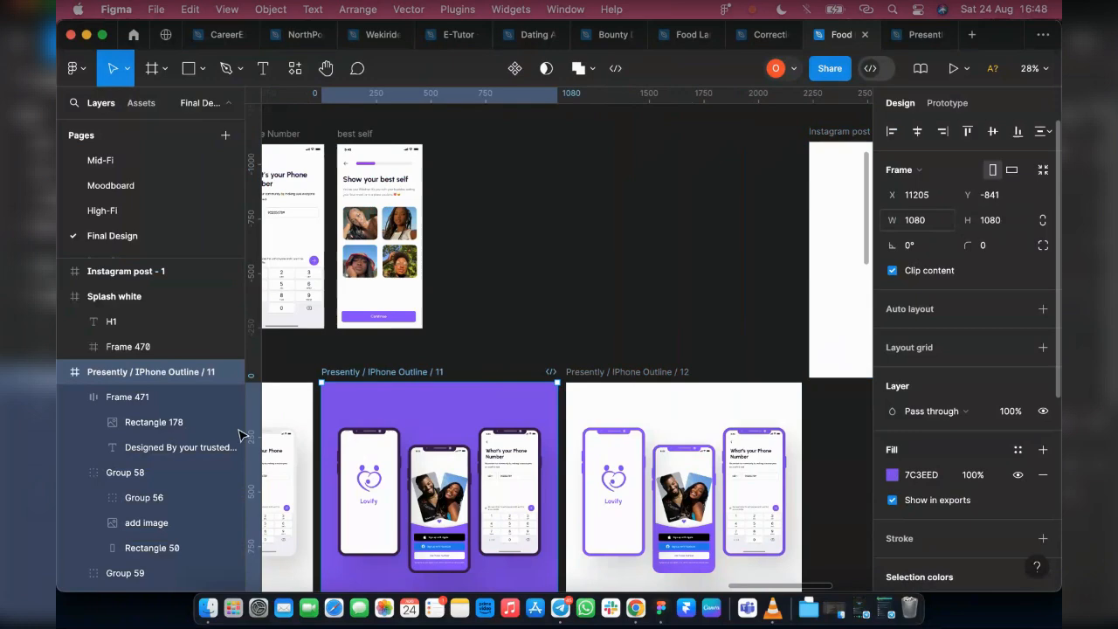
pyautogui.scroll(-2, 576, 292)
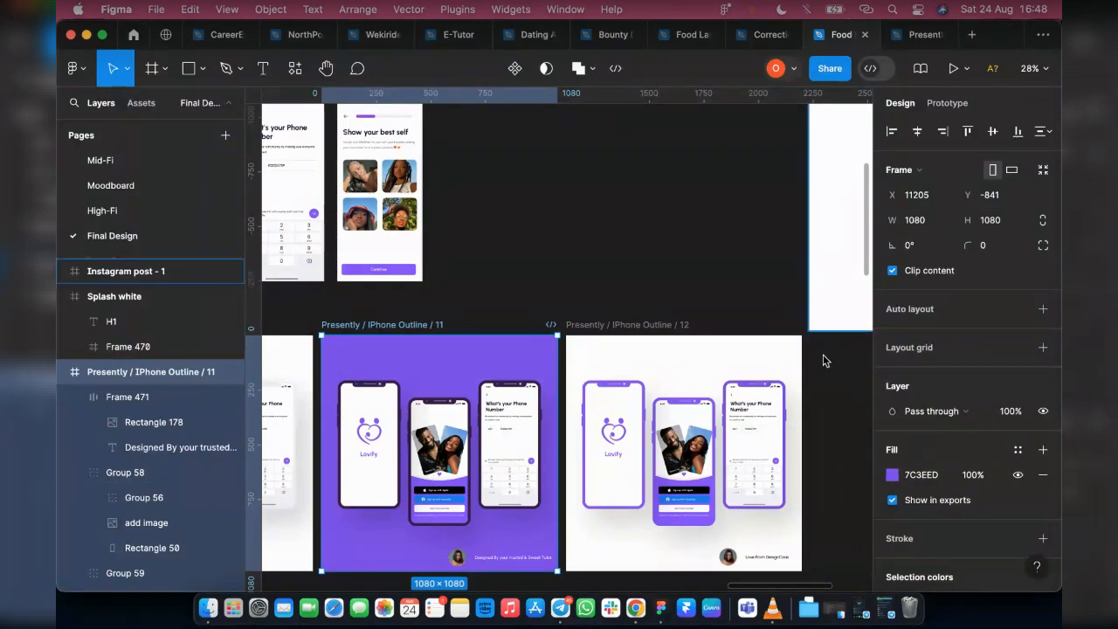
pyautogui.click(164, 69)
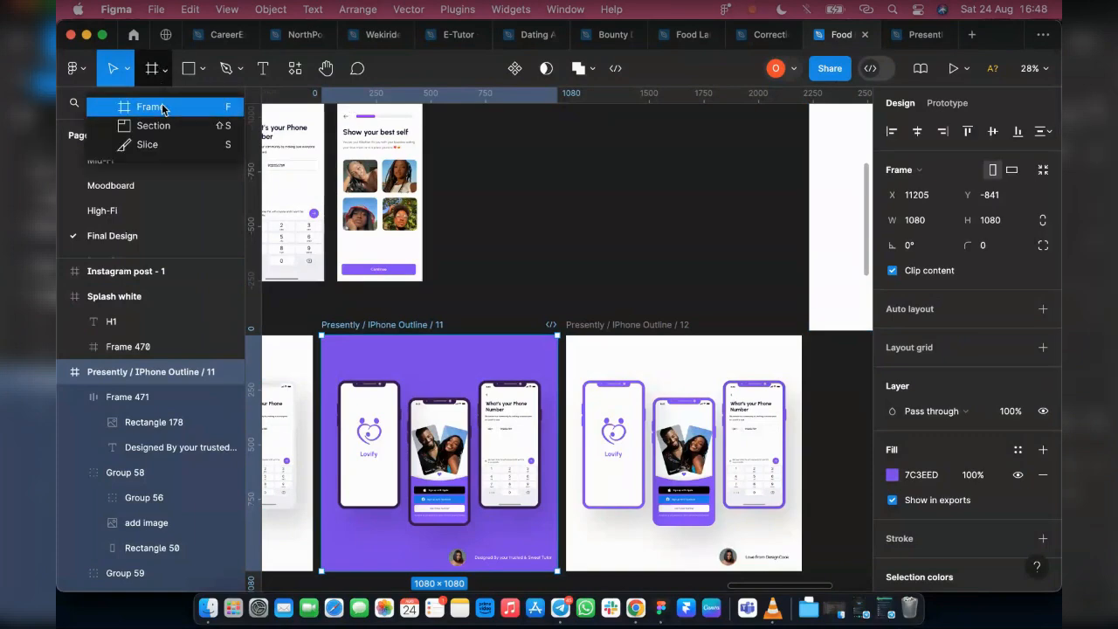
pyautogui.click(165, 107)
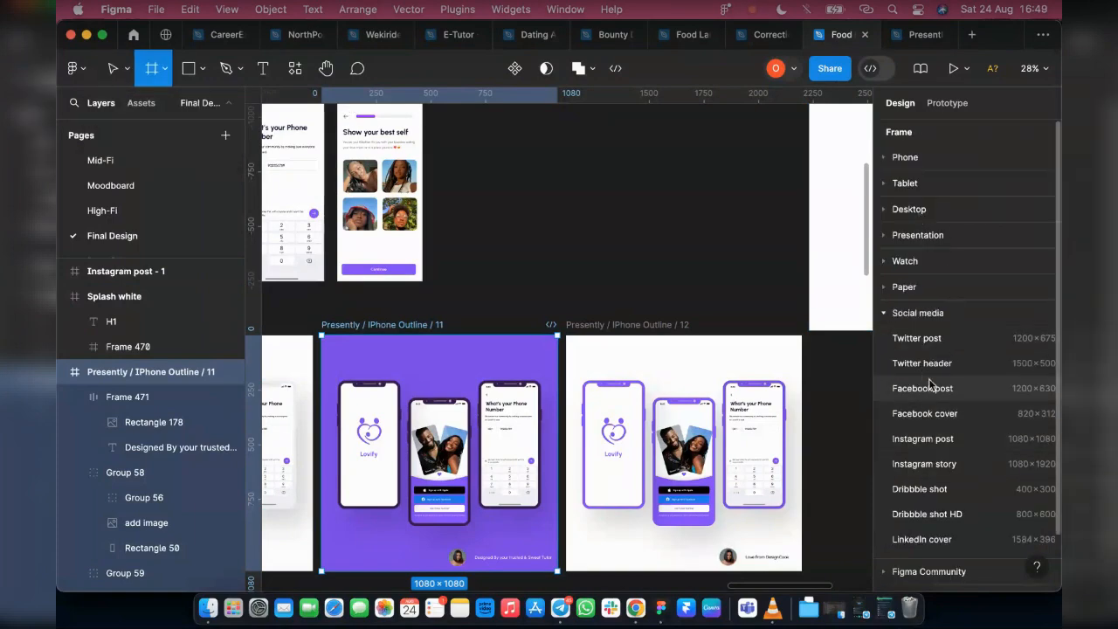
pyautogui.click(931, 343)
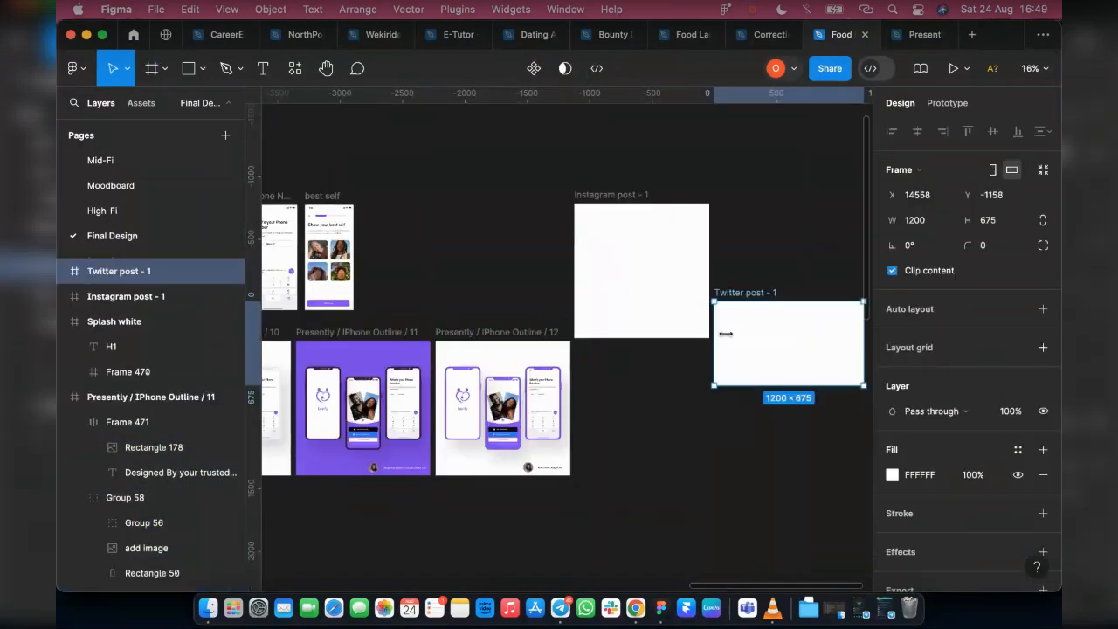
pyautogui.moveTo(784, 351); pyautogui.dragTo(681, 424)
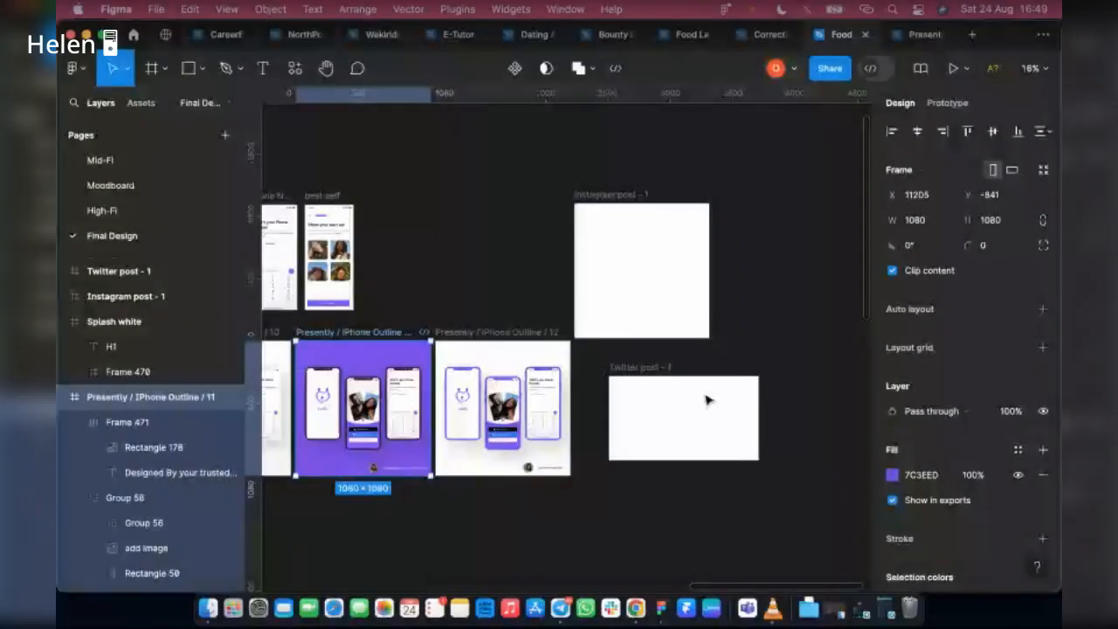
pyautogui.click(664, 424)
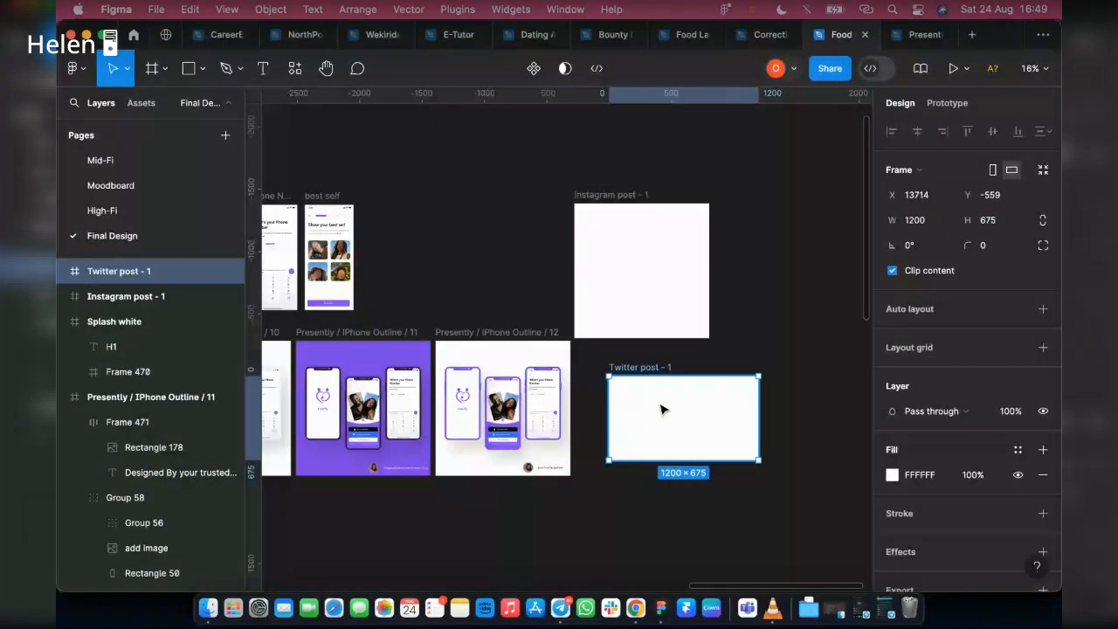
pyautogui.moveTo(661, 408); pyautogui.dragTo(792, 278)
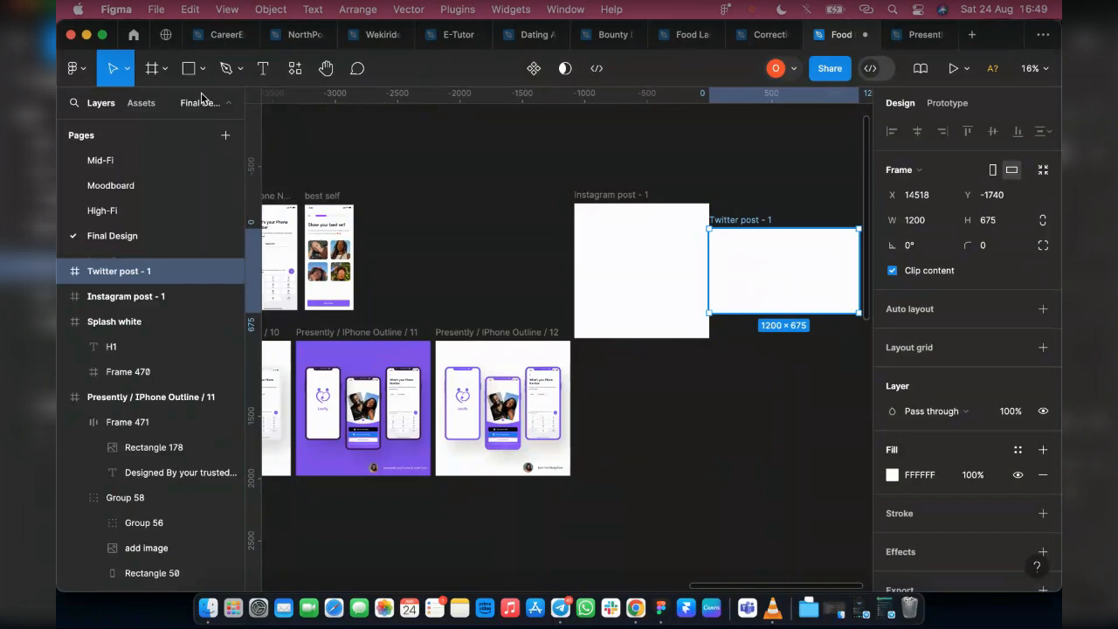
# Add a 400 × 300 Dribbble shot frame and place it below the Instagram and Twitter post frames at X 14158, Y -438
pyautogui.click(151, 68)
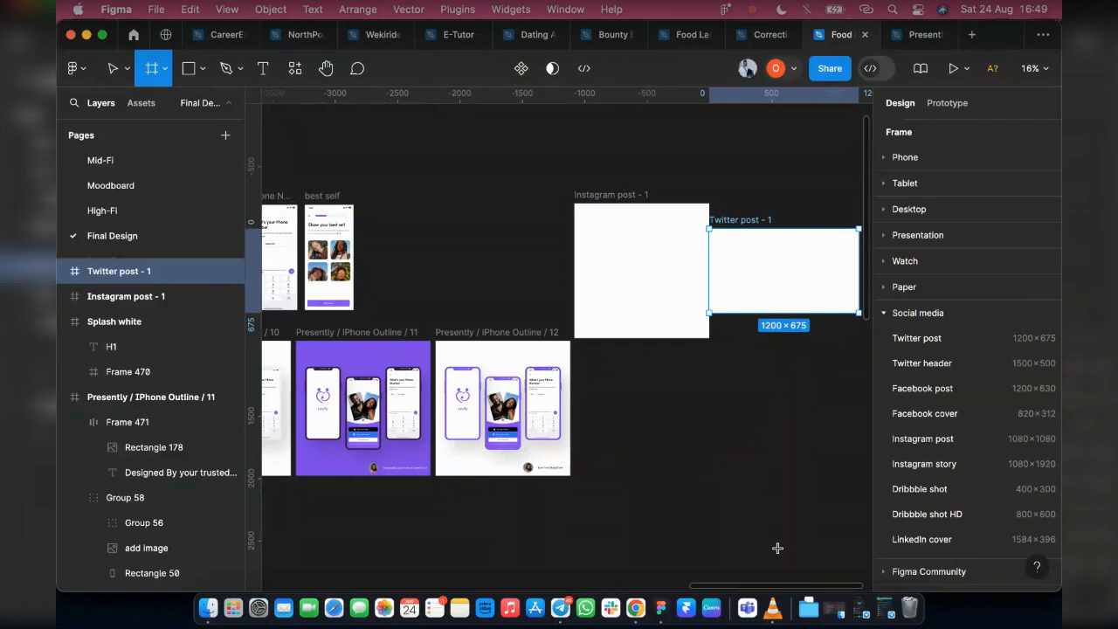
pyautogui.click(925, 491)
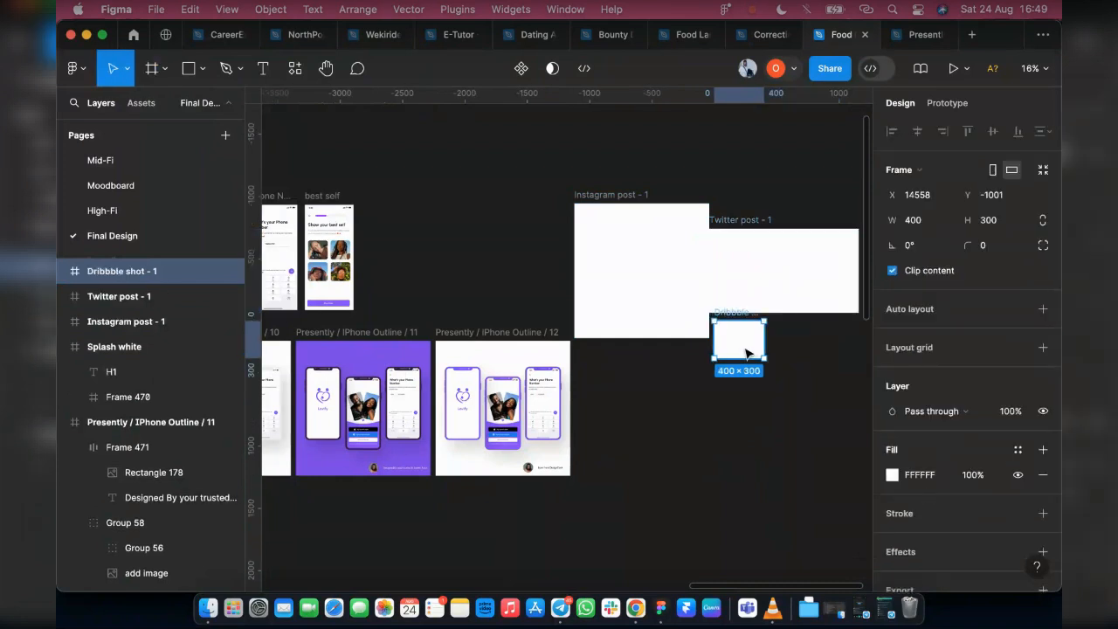
pyautogui.moveTo(734, 389); pyautogui.dragTo(725, 415)
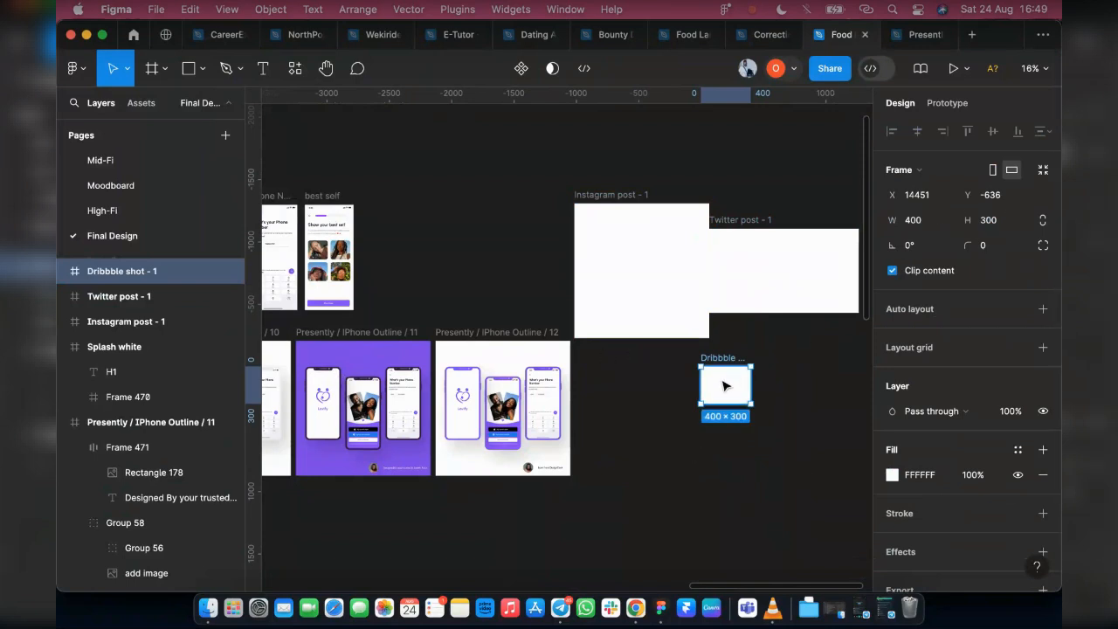
pyautogui.moveTo(716, 387); pyautogui.dragTo(696, 406)
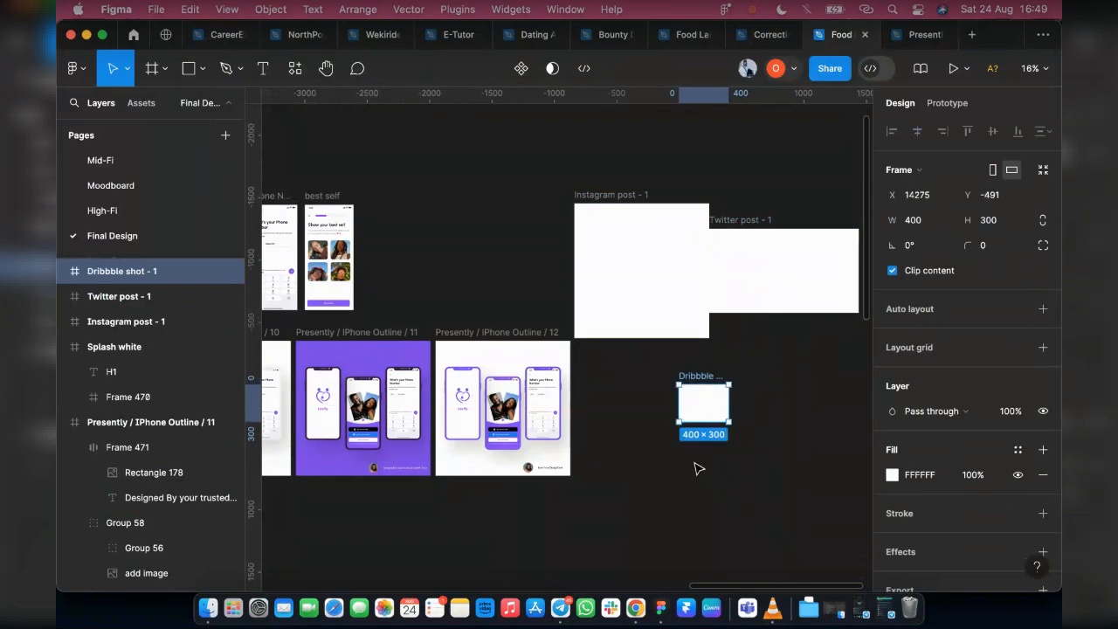
pyautogui.scroll(3, 707, 442)
pyautogui.scroll(2, 709, 342)
pyautogui.moveTo(726, 337); pyautogui.dragTo(688, 356)
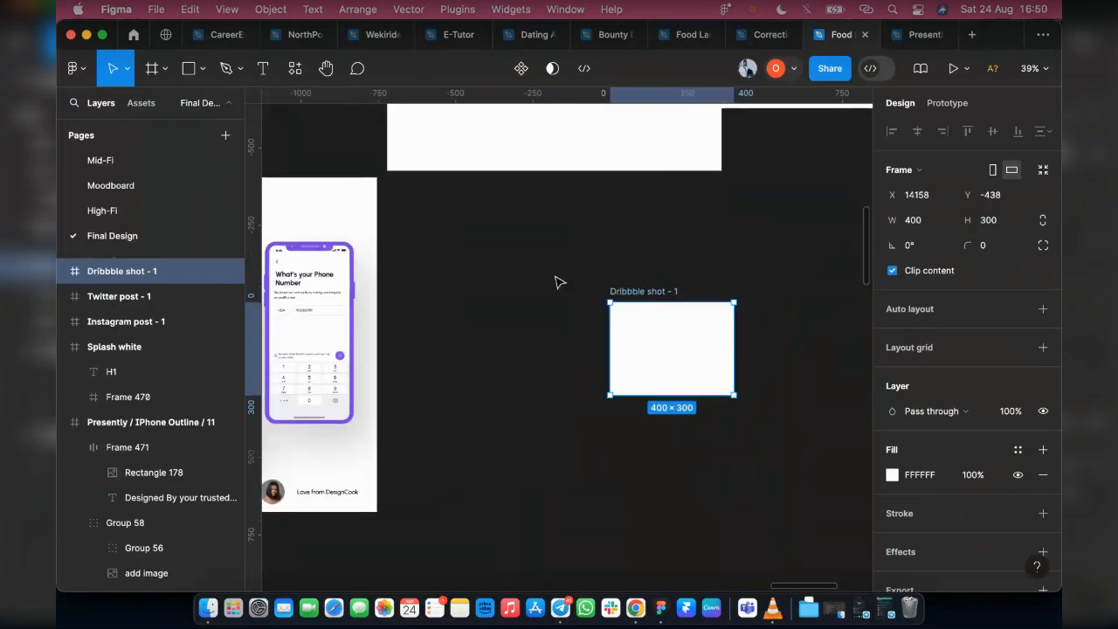
# Try to place the exported 11.png from the iPhone Outline folder on the empty canvas below the Dribbble shot frame
pyautogui.click(201, 73)
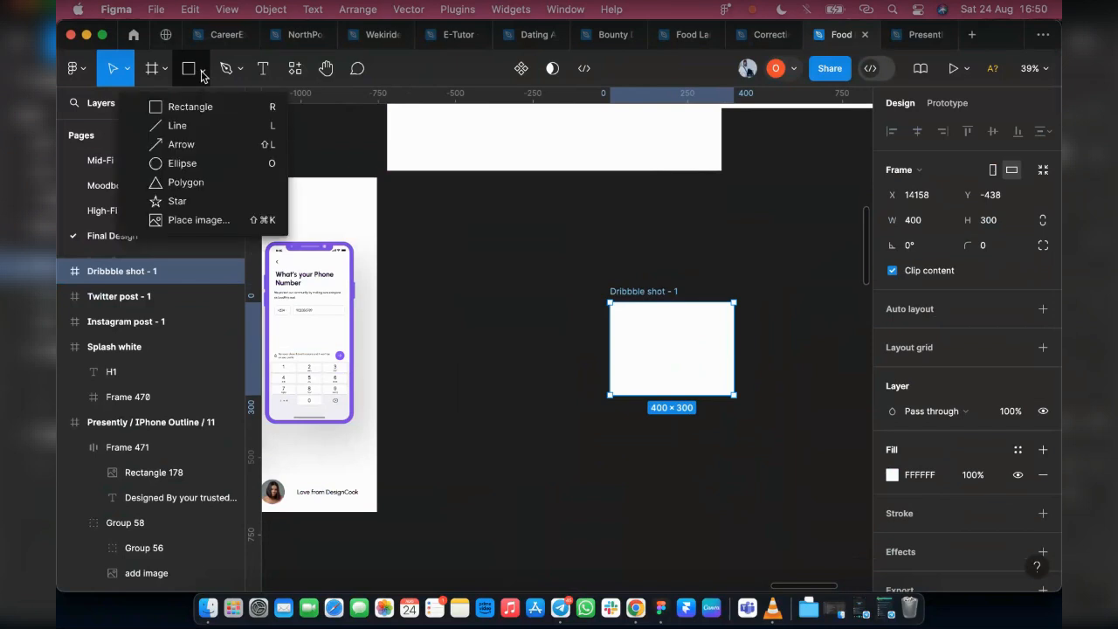
pyautogui.click(167, 214)
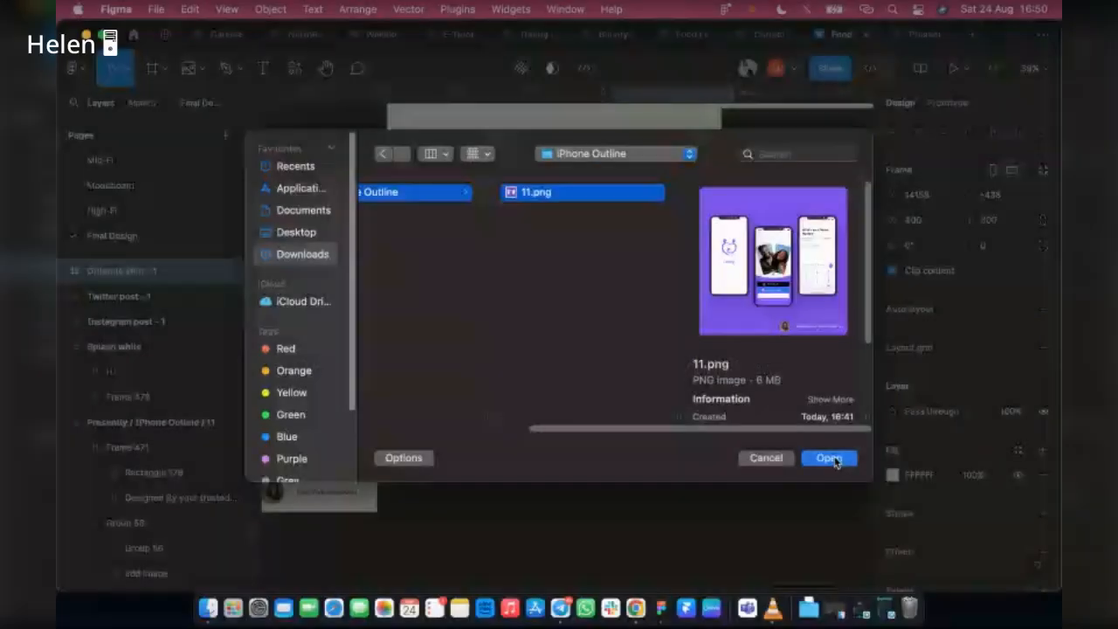
pyautogui.click(827, 458)
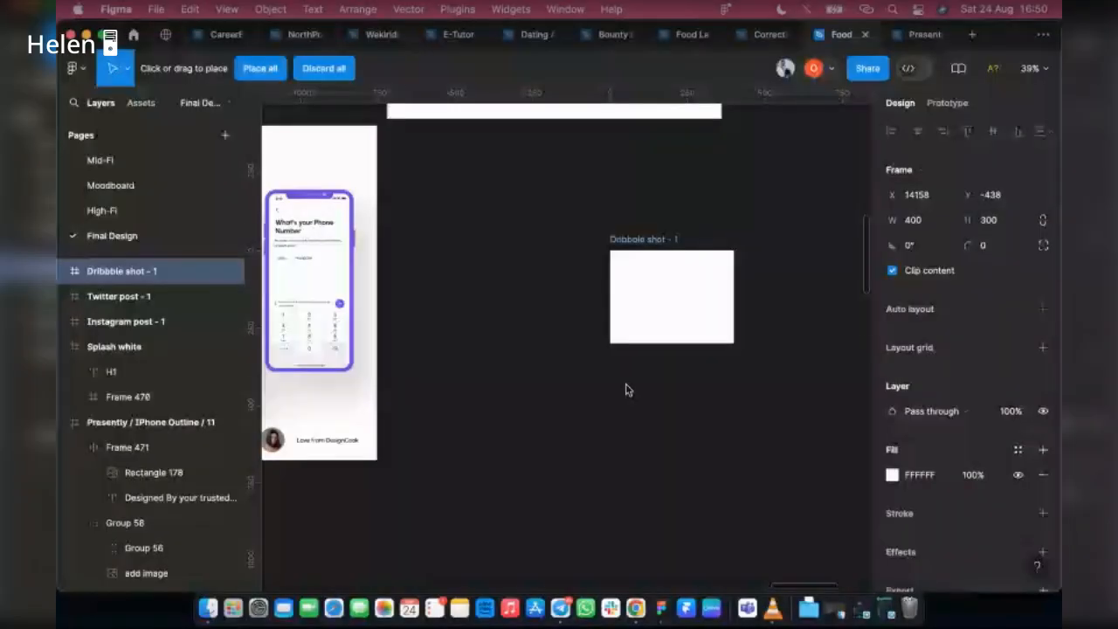
pyautogui.scroll(-5, 612, 367)
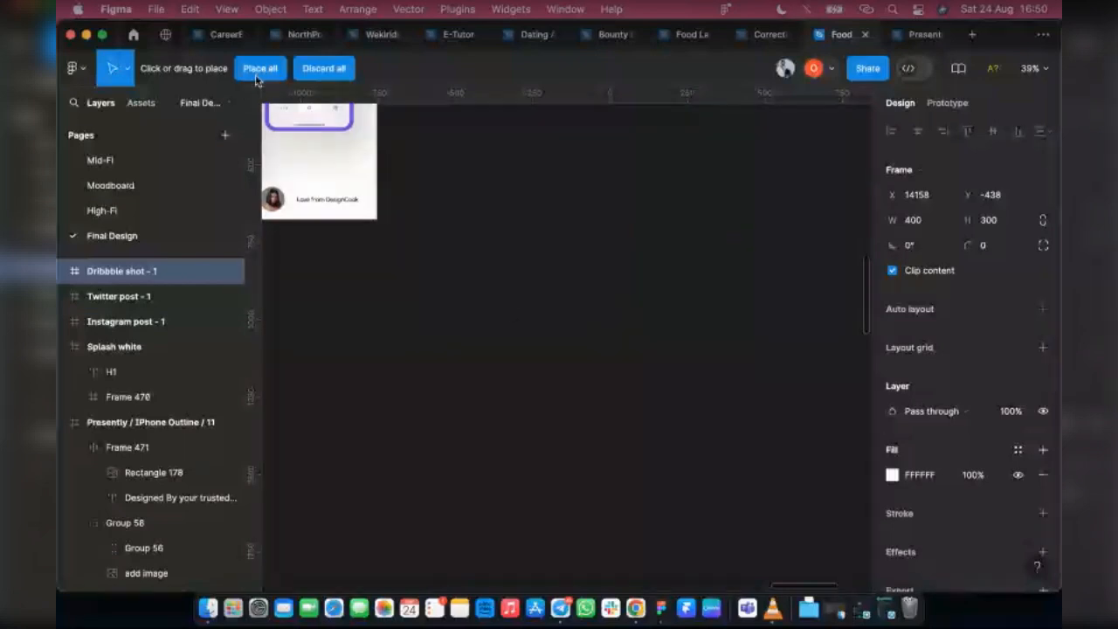
pyautogui.click(582, 386)
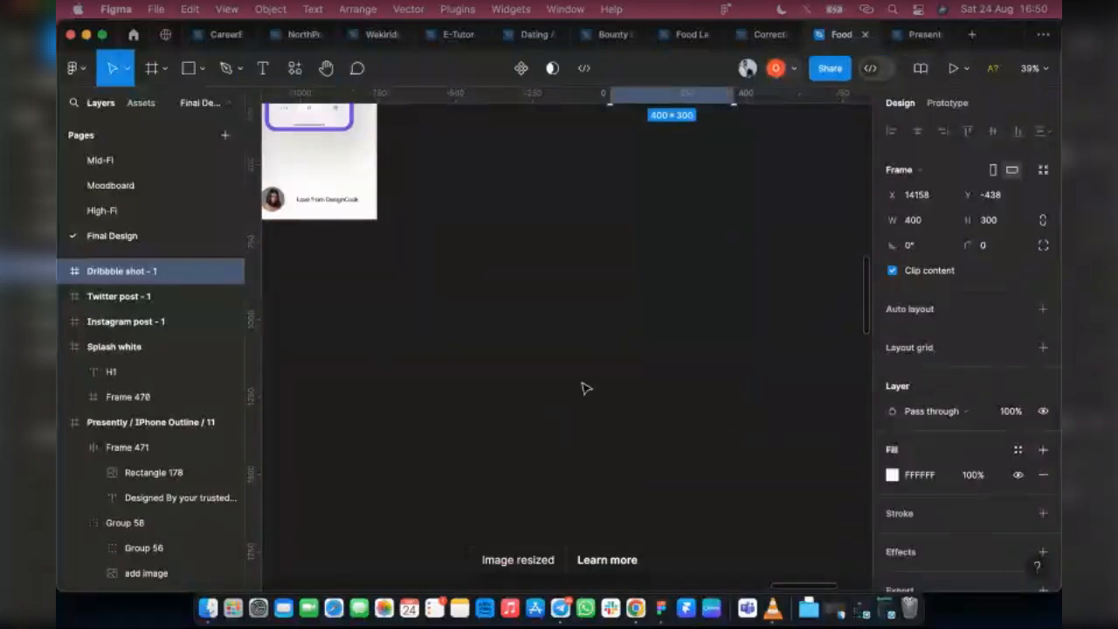
# Move the Twitter post frame away from the Instagram post frame, leaving a gap between the two
pyautogui.scroll(5, 666, 438)
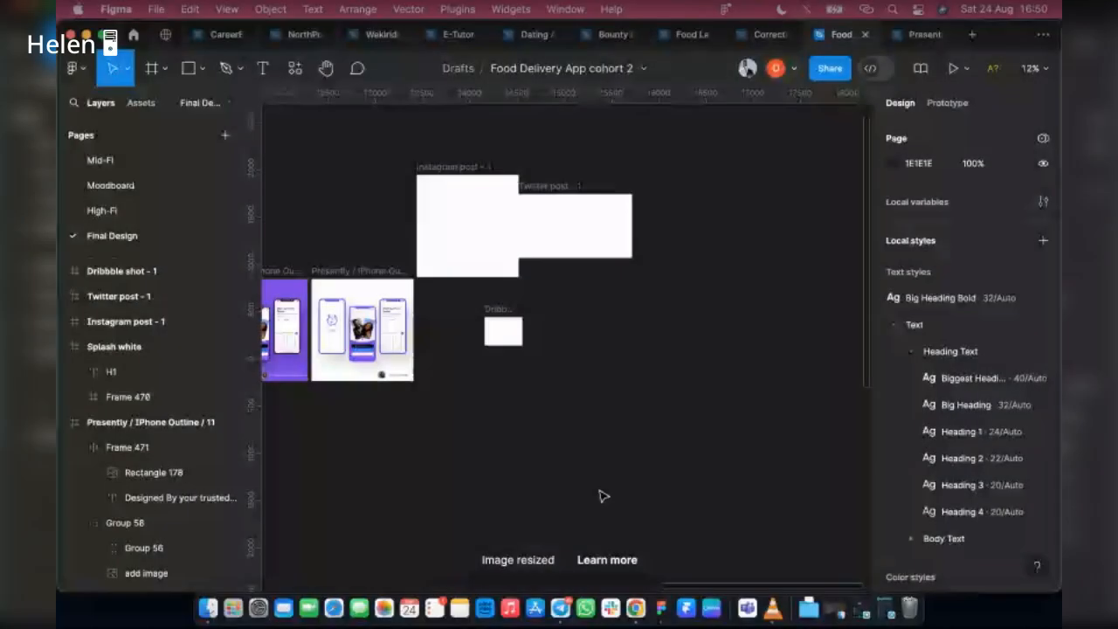
pyautogui.scroll(-2, 594, 495)
pyautogui.scroll(3, 590, 498)
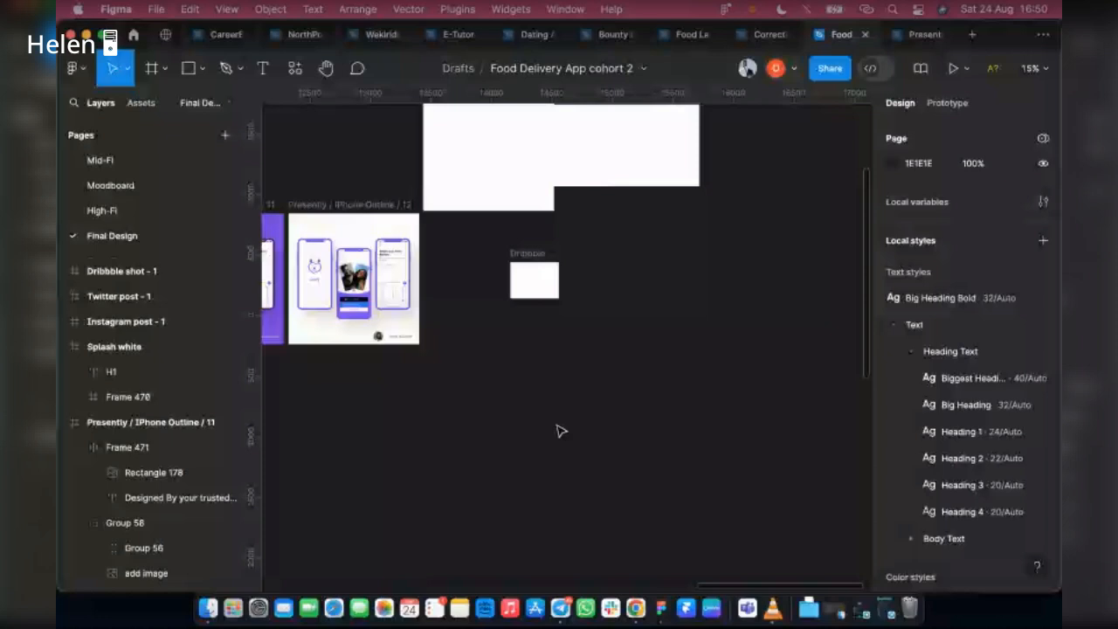
pyautogui.scroll(3, 561, 431)
pyautogui.click(657, 287)
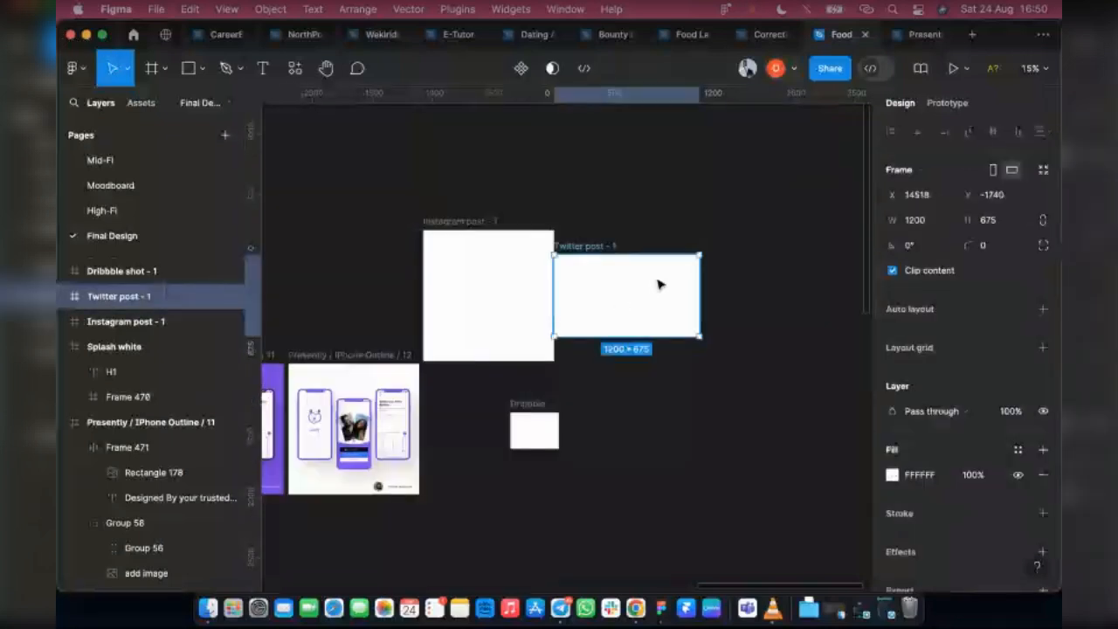
pyautogui.moveTo(661, 285); pyautogui.dragTo(716, 259)
pyautogui.click(657, 463)
pyautogui.hscroll(-4, 587, 499)
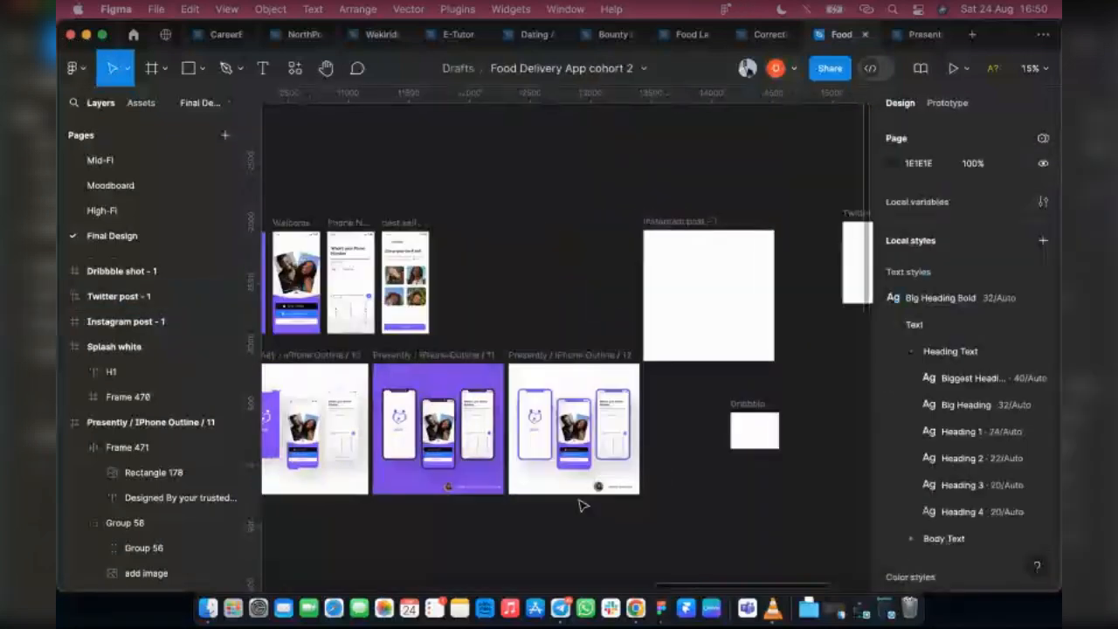
pyautogui.hscroll(4, 594, 497)
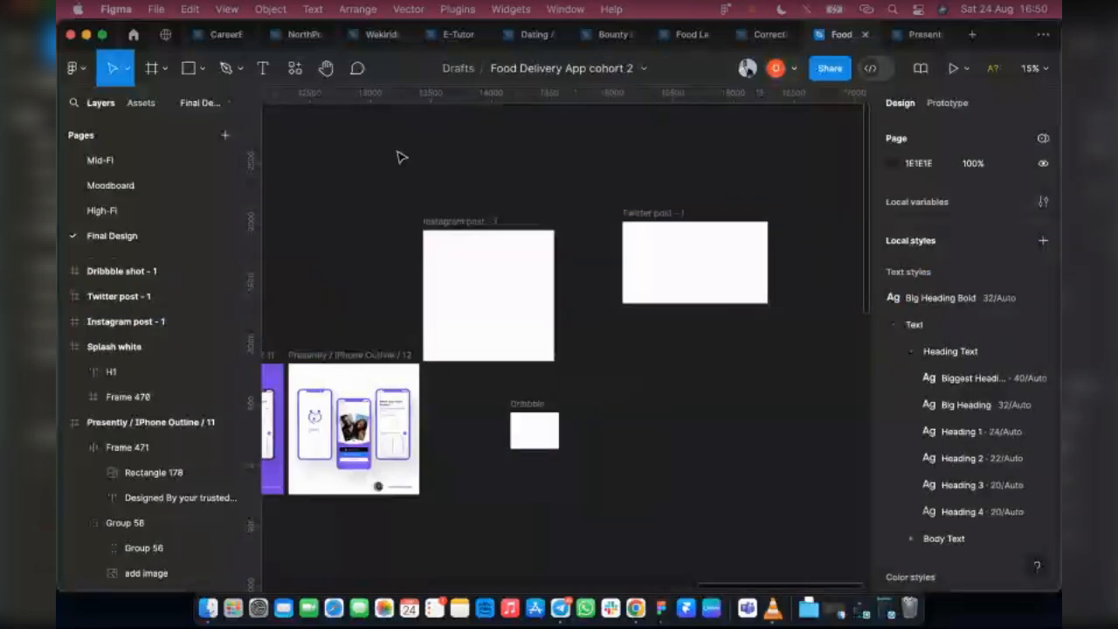
# Try again to place the exported 11.png image on the canvas near the Dribbble shot frame
pyautogui.click(202, 68)
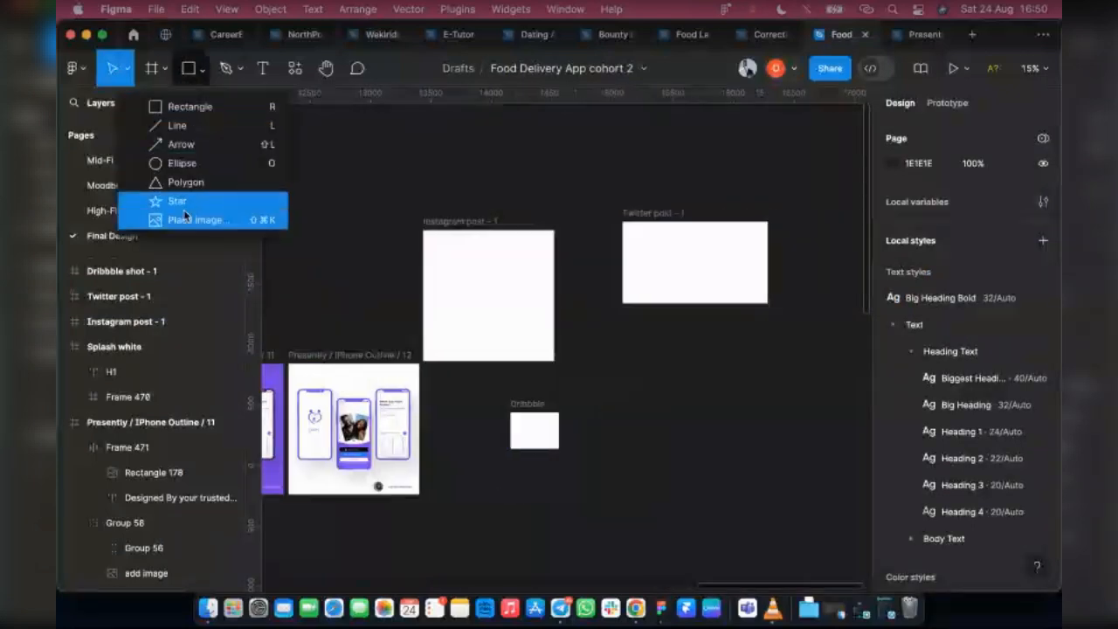
pyautogui.click(187, 219)
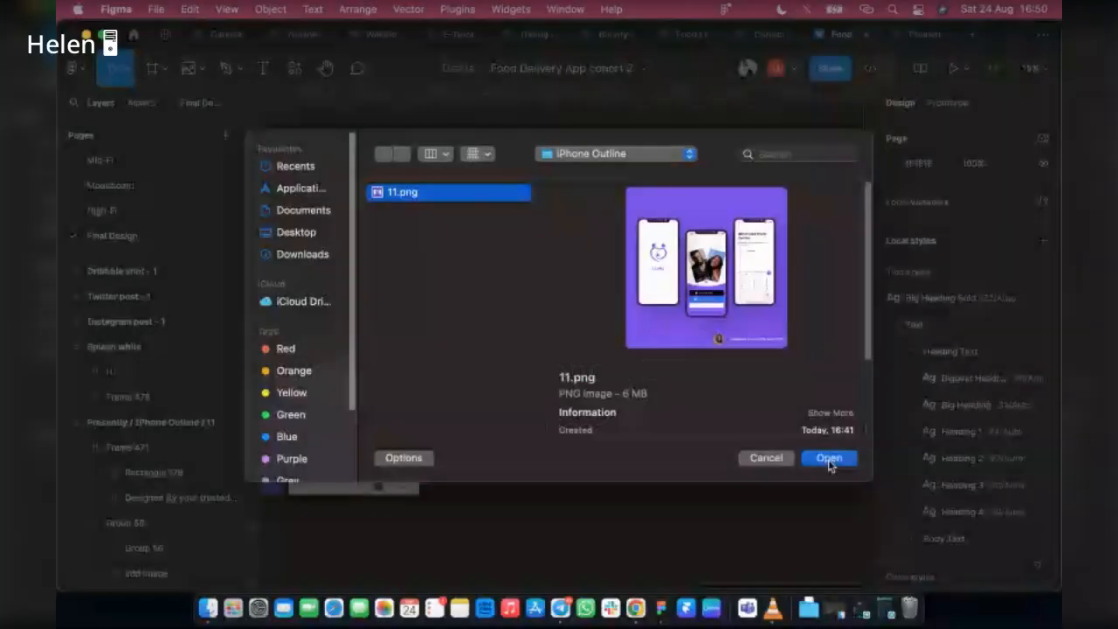
pyautogui.click(829, 459)
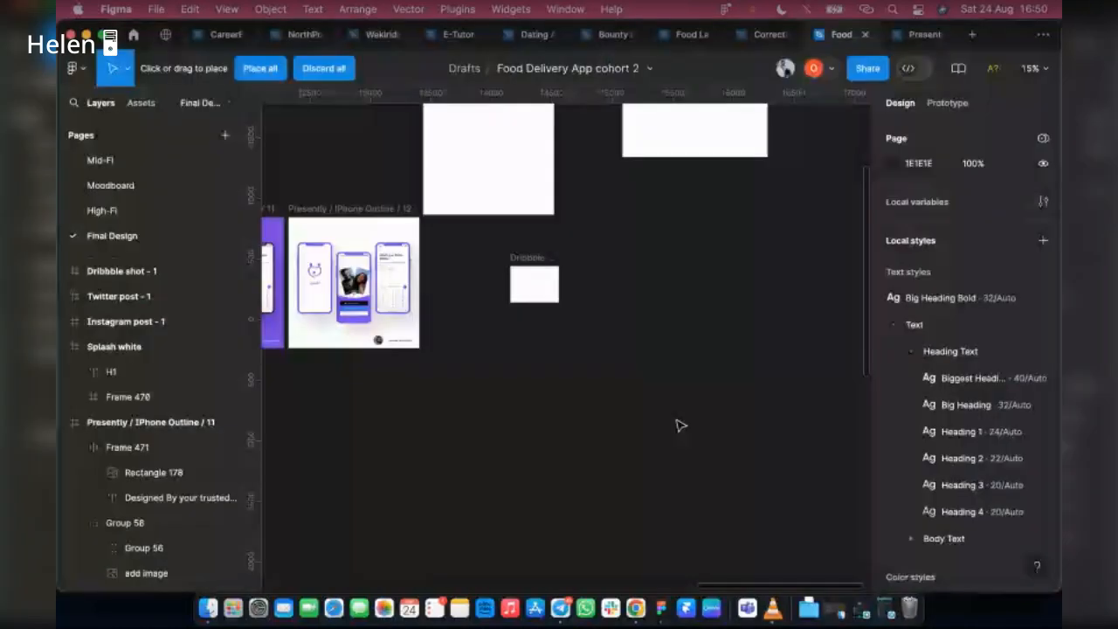
pyautogui.click(253, 72)
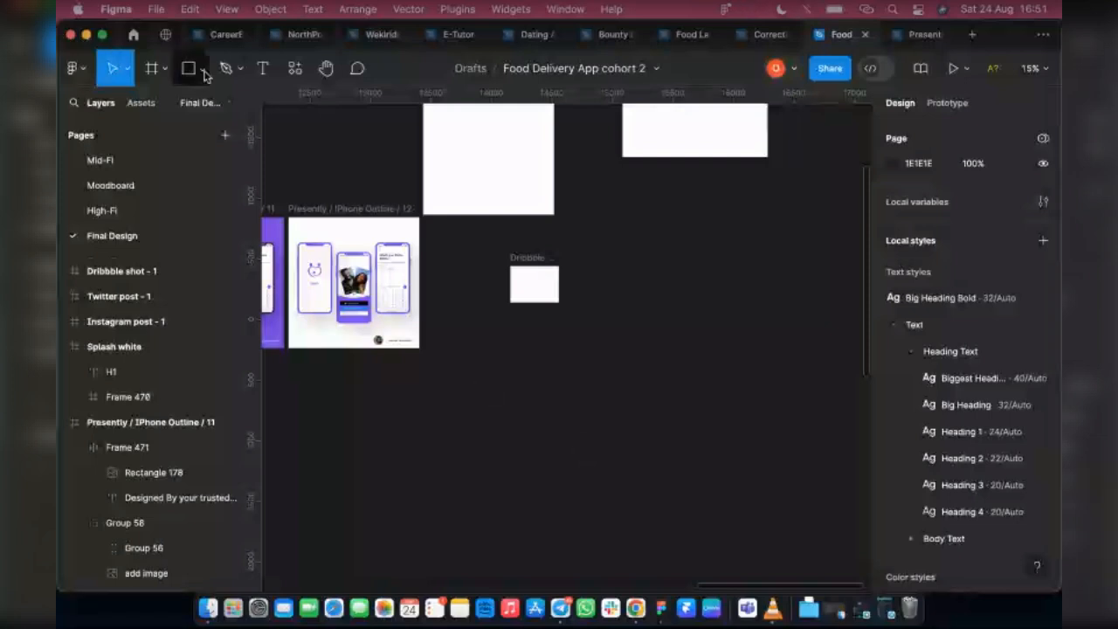
# Replace the Dribbble shot frame's solid white fill with an image fill using 11.png from the iPhone Outline folder
pyautogui.click(551, 293)
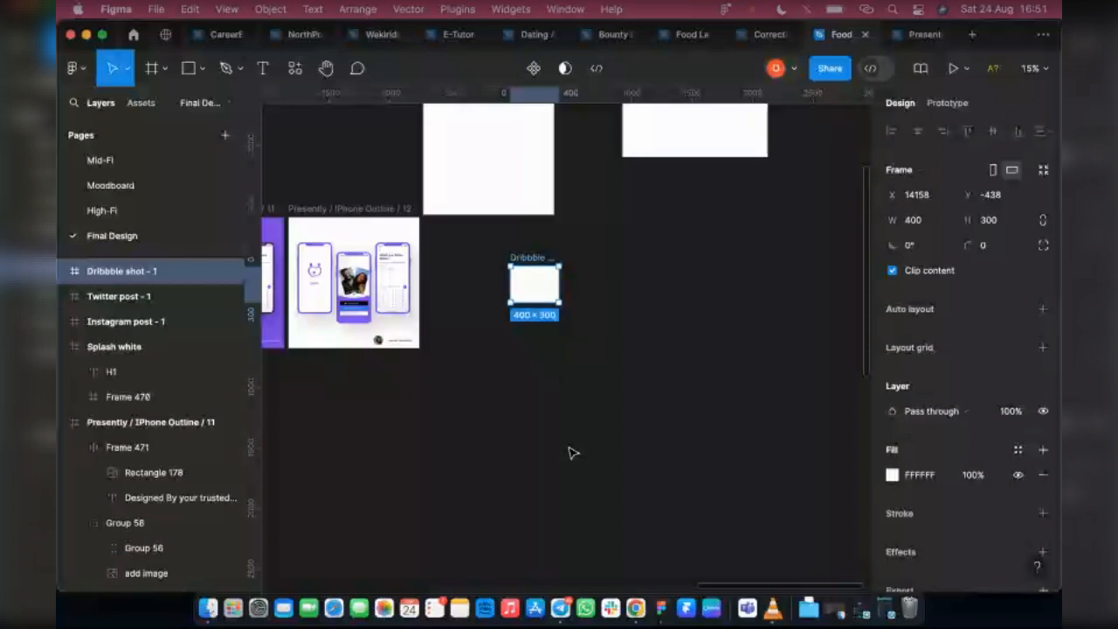
pyautogui.scroll(3, 550, 380)
pyautogui.scroll(-2, 570, 417)
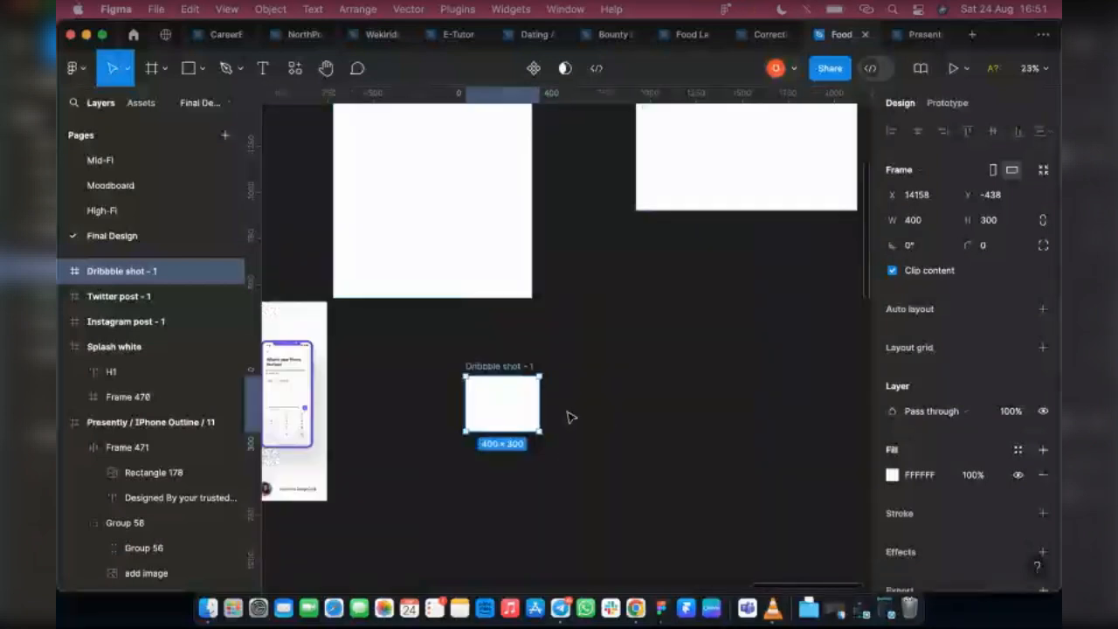
pyautogui.click(892, 474)
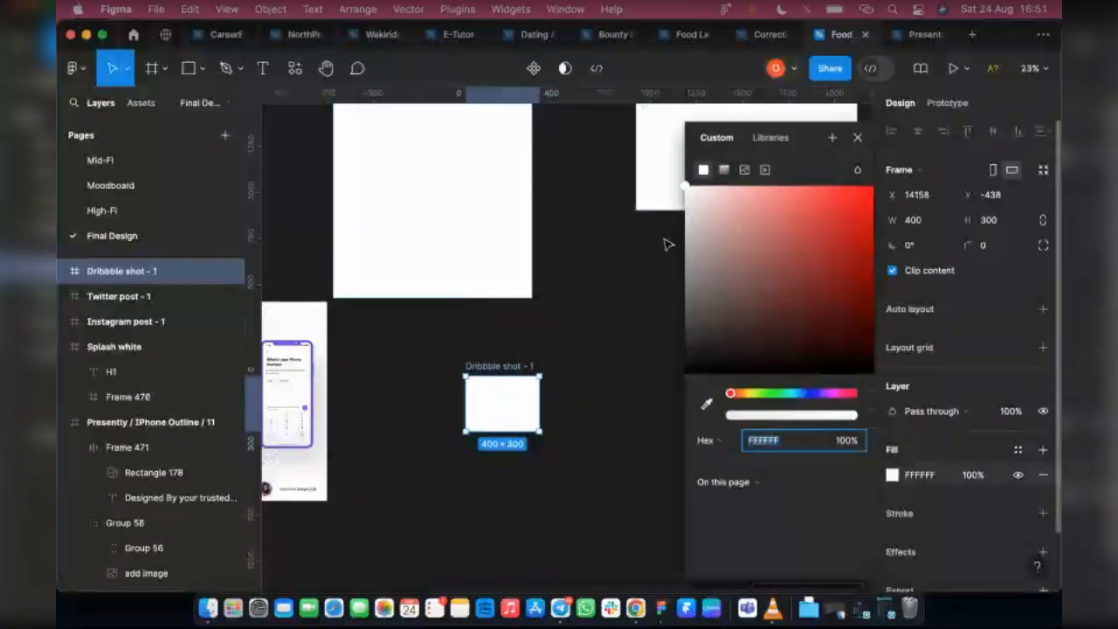
pyautogui.click(744, 170)
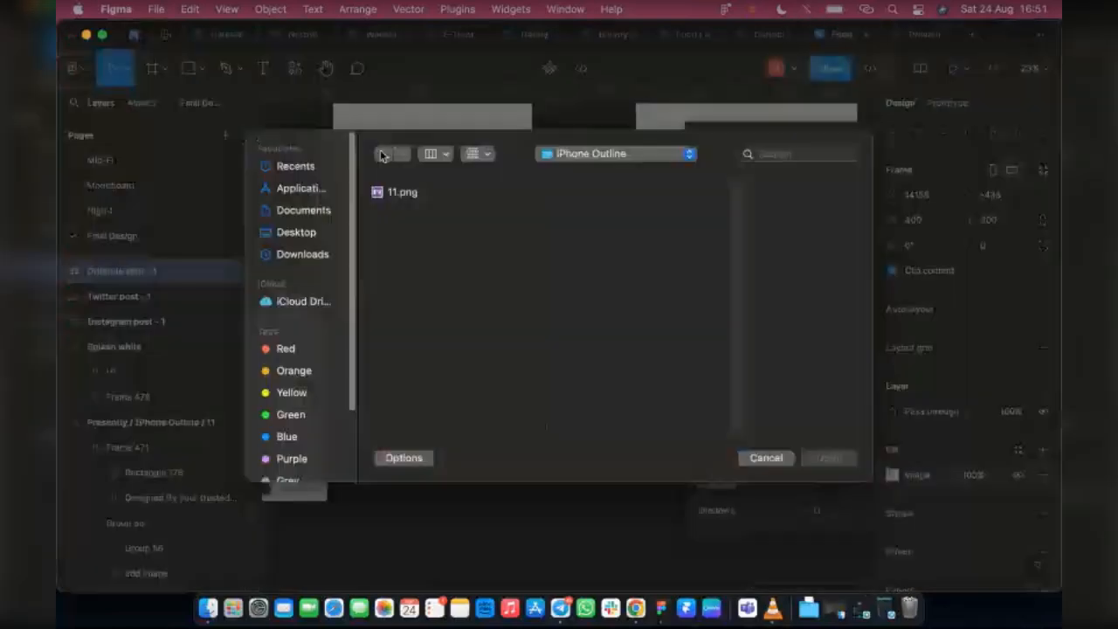
pyautogui.click(437, 192)
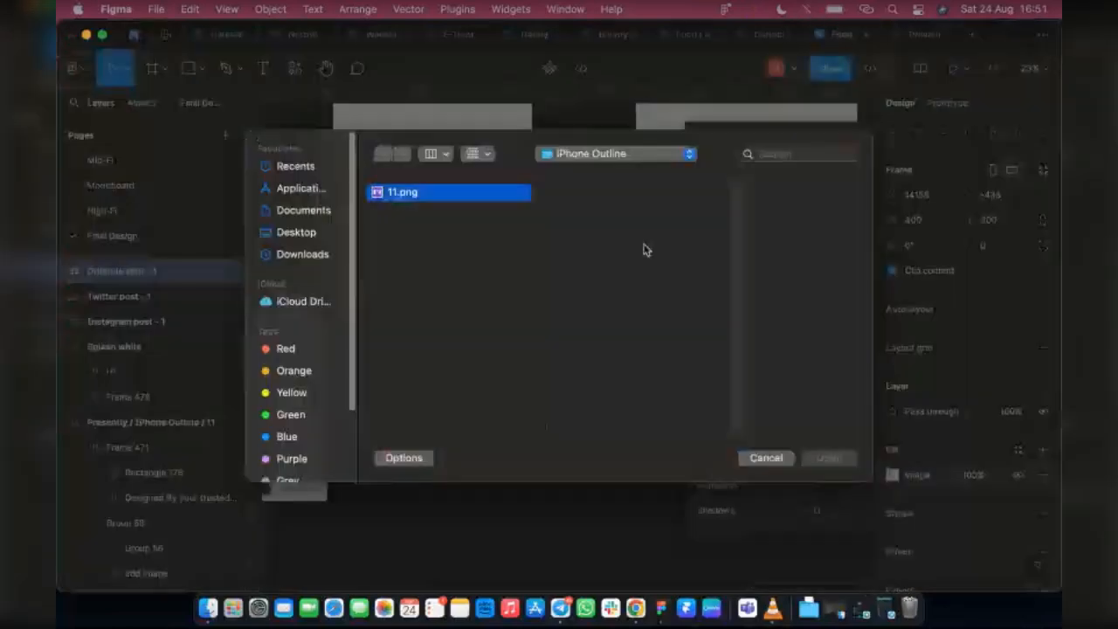
pyautogui.press('Return')
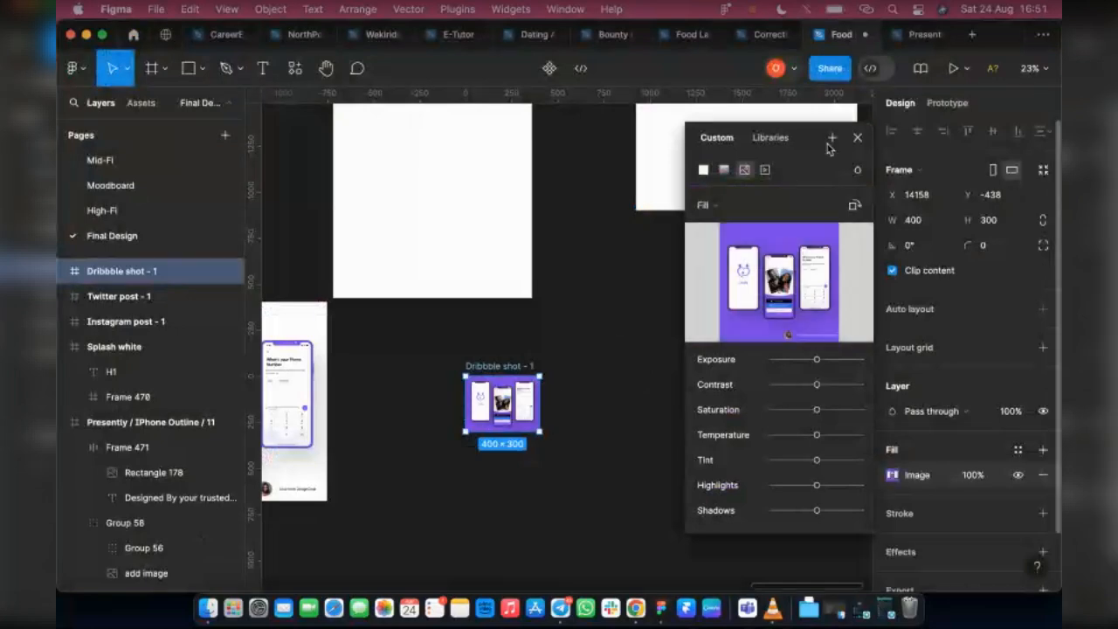
pyautogui.click(856, 138)
pyautogui.scroll(2, 483, 448)
pyautogui.scroll(5, 487, 447)
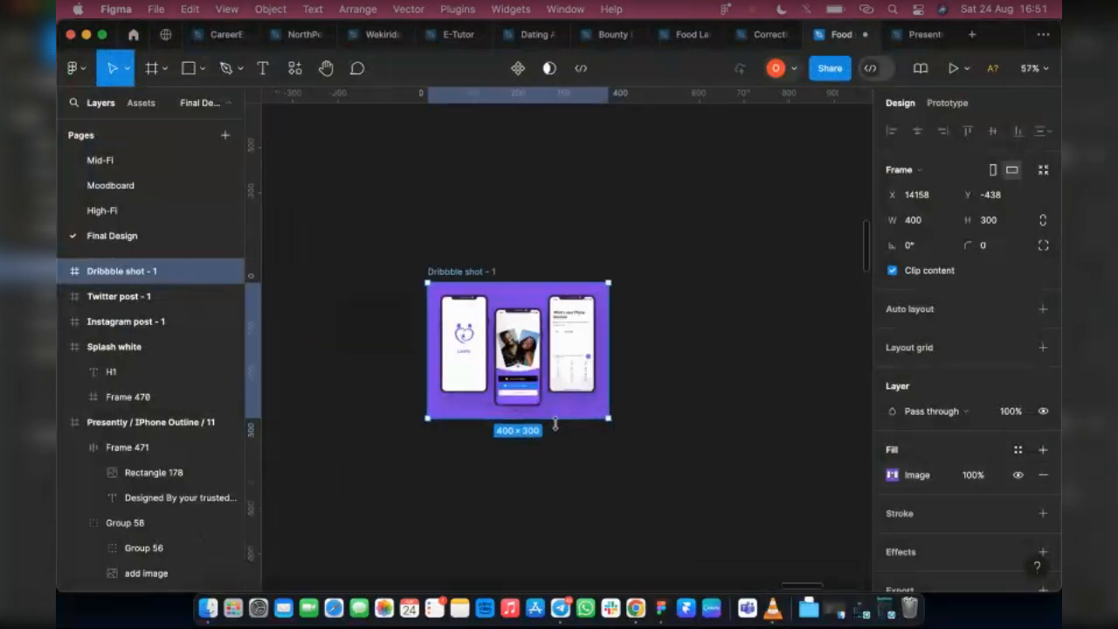
pyautogui.scroll(5, 555, 423)
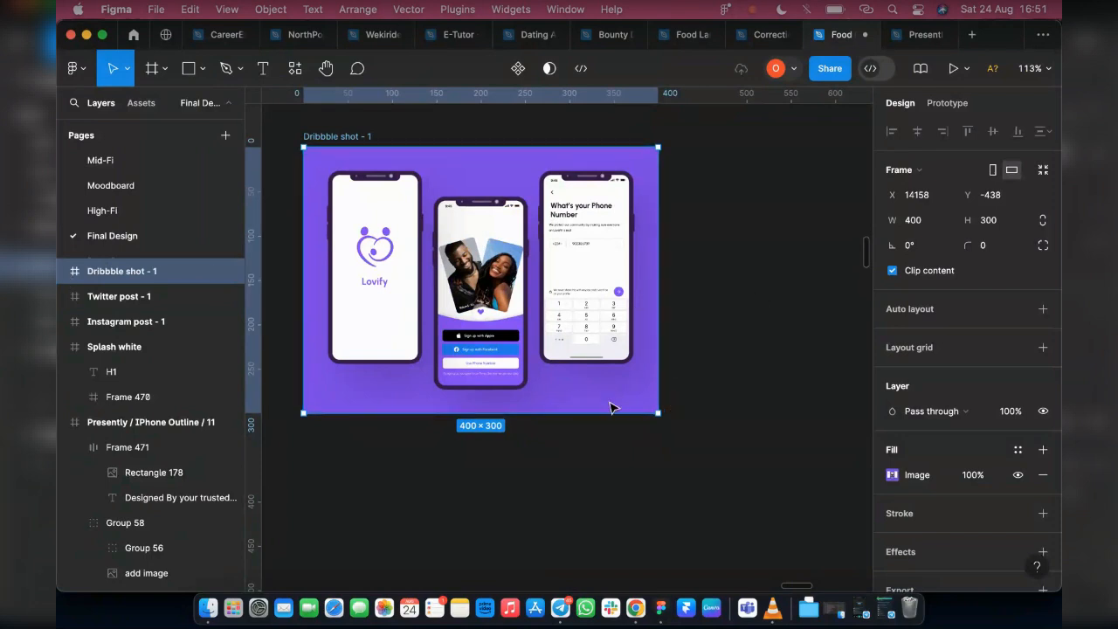
# Set the Dribbble shot's image fill to Crop, try extending the frame to 400 × 348, and undo the resizing
pyautogui.click(892, 476)
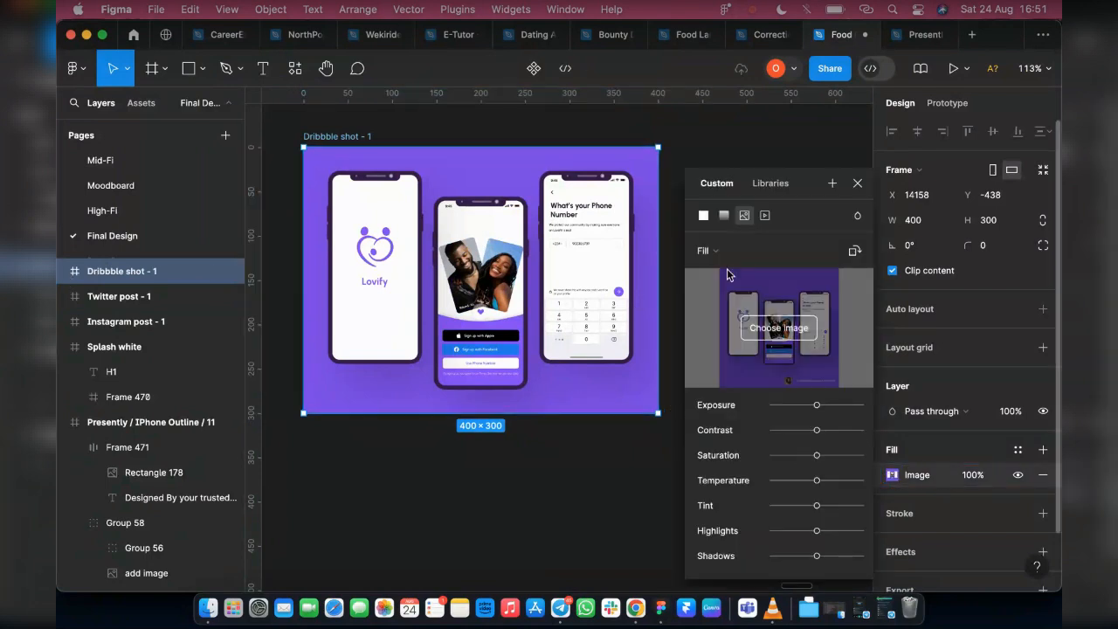
pyautogui.click(723, 251)
pyautogui.click(729, 289)
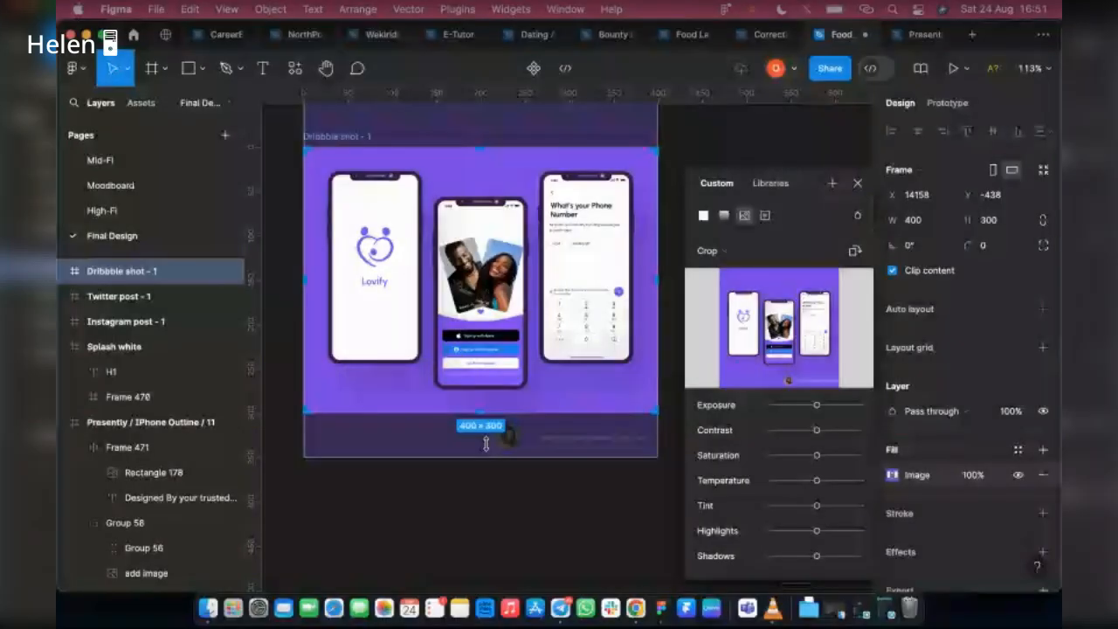
pyautogui.moveTo(486, 443); pyautogui.dragTo(487, 454)
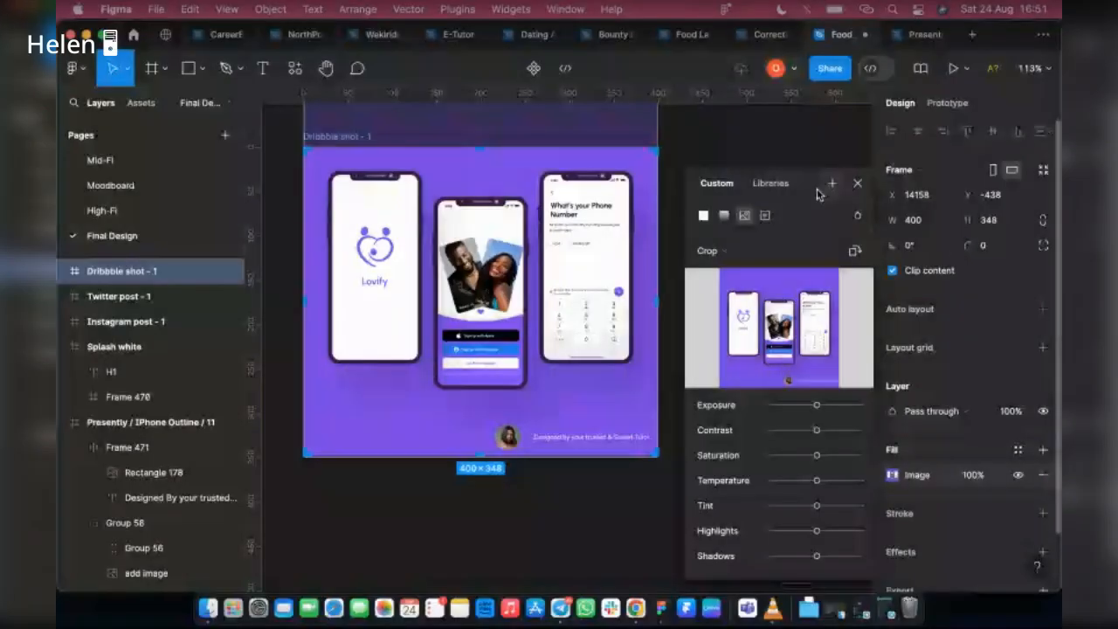
pyautogui.moveTo(657, 453); pyautogui.dragTo(611, 375)
pyautogui.press('super+z')
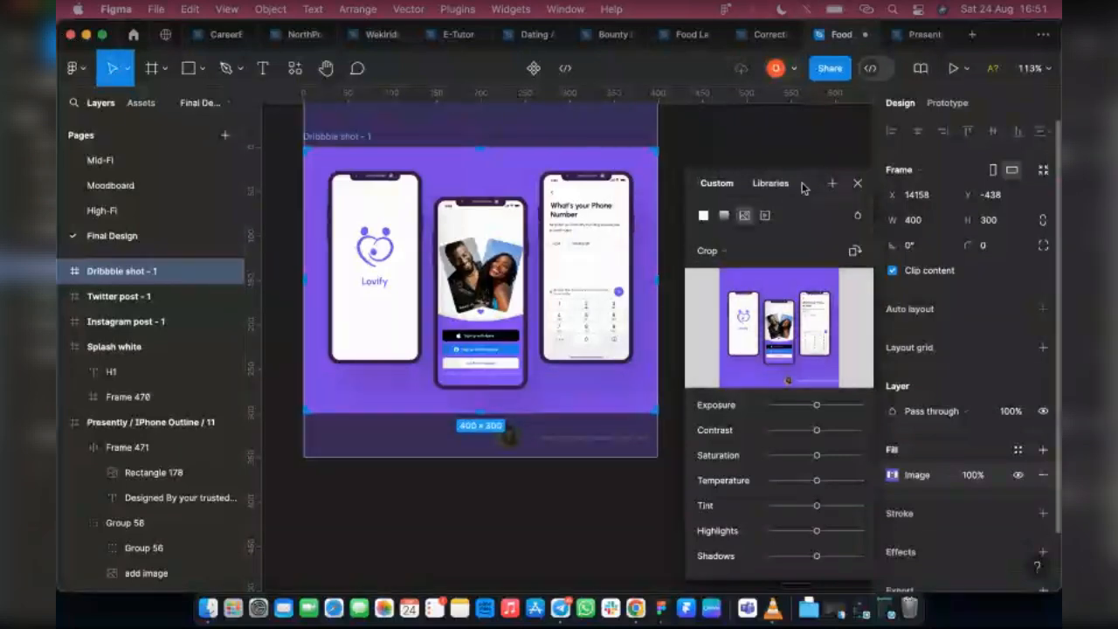
pyautogui.click(646, 220)
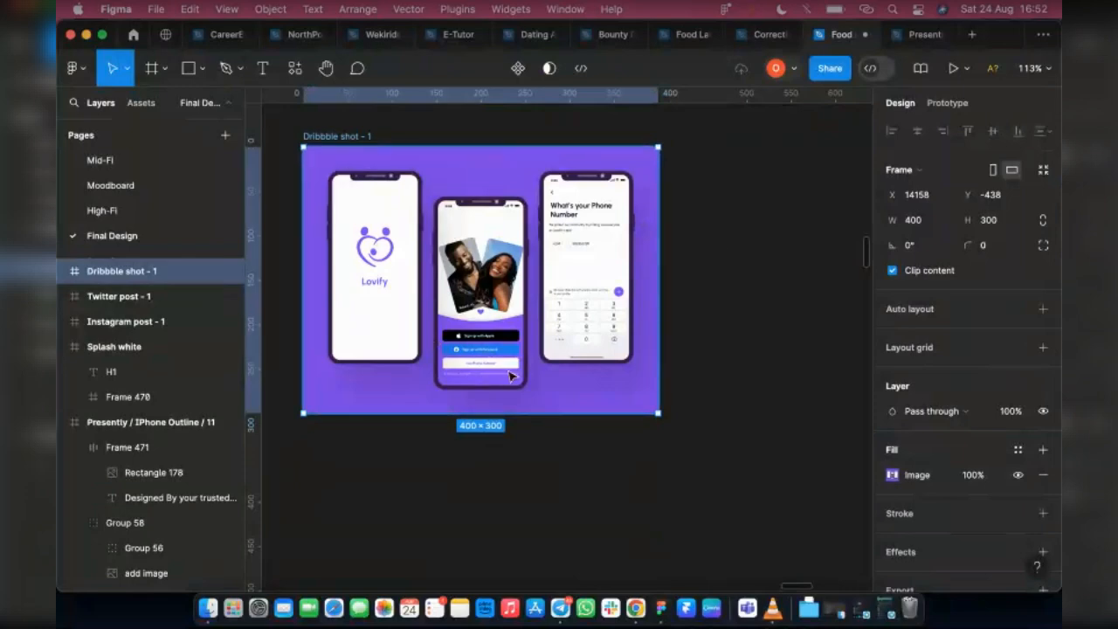
pyautogui.scroll(-3, 511, 371)
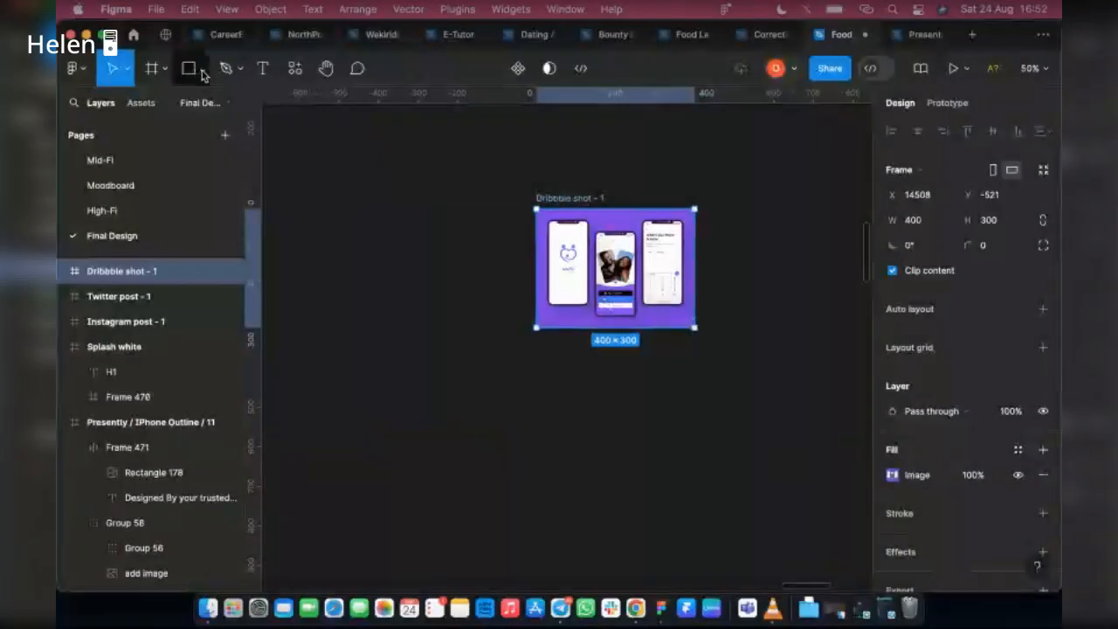
pyautogui.click(203, 73)
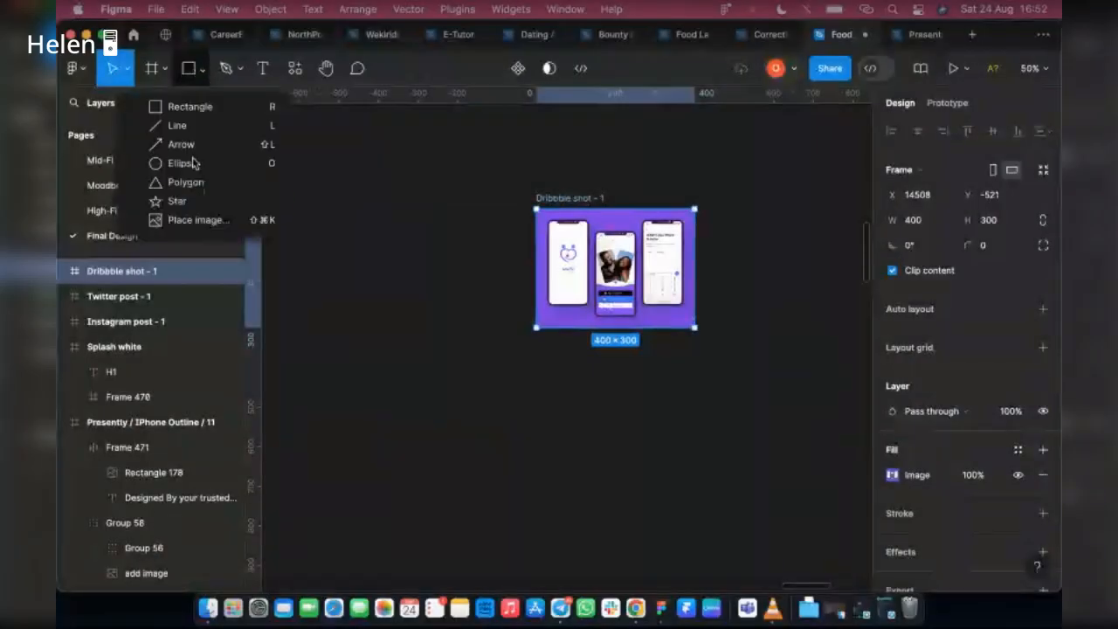
pyautogui.click(229, 219)
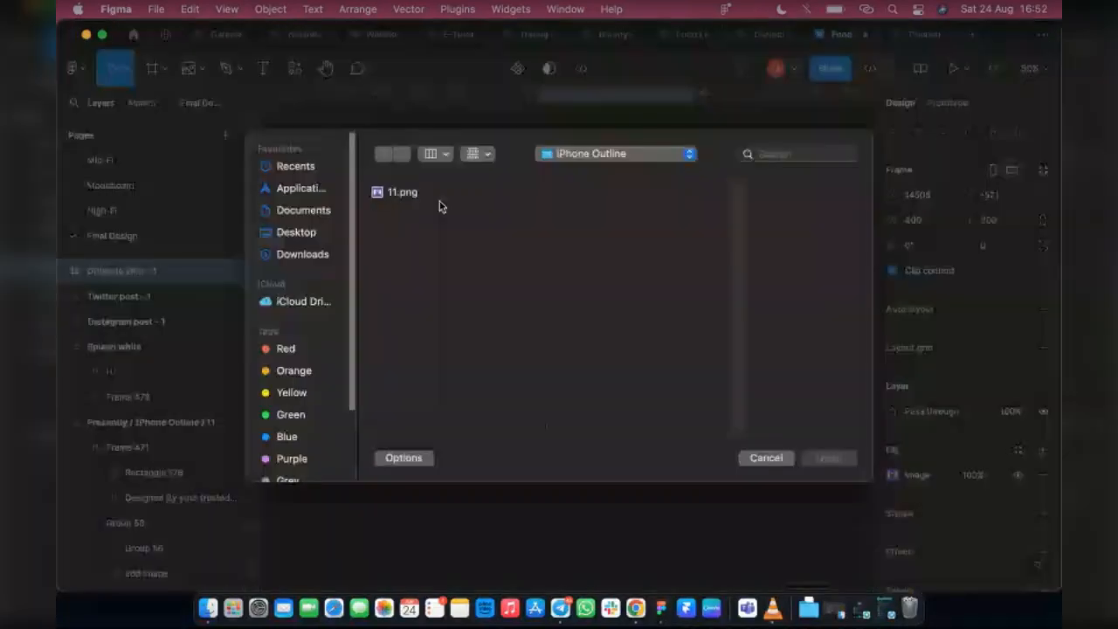
pyautogui.click(751, 457)
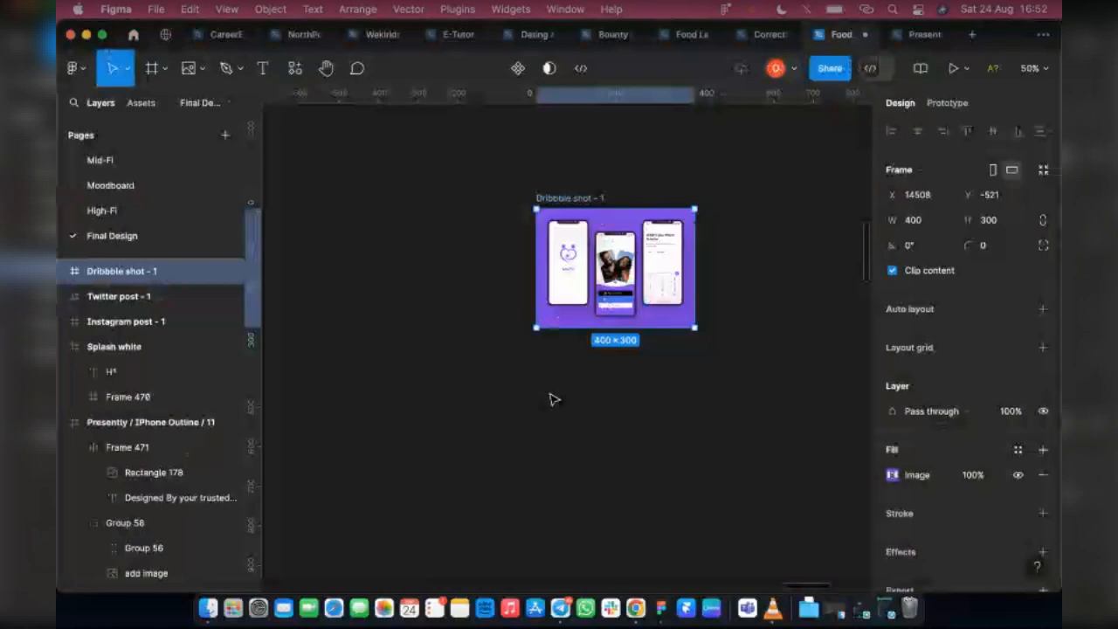
# Place 11.png from the iPhone Outline folder as a standalone image on the canvas
pyautogui.click(552, 399)
pyautogui.click(201, 68)
pyautogui.click(183, 220)
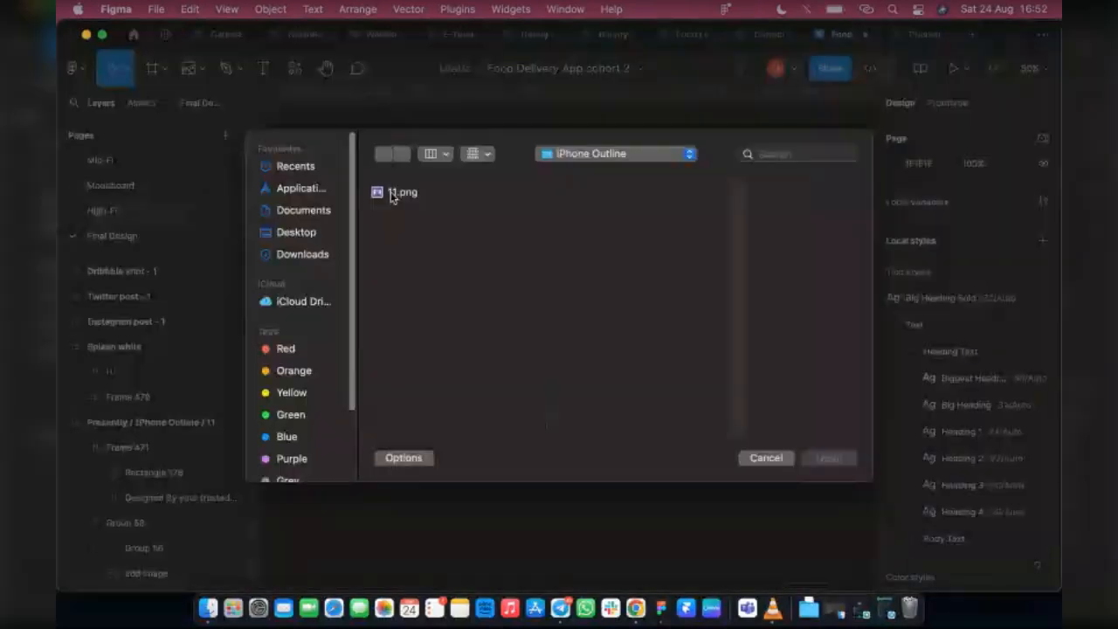
pyautogui.click(401, 193)
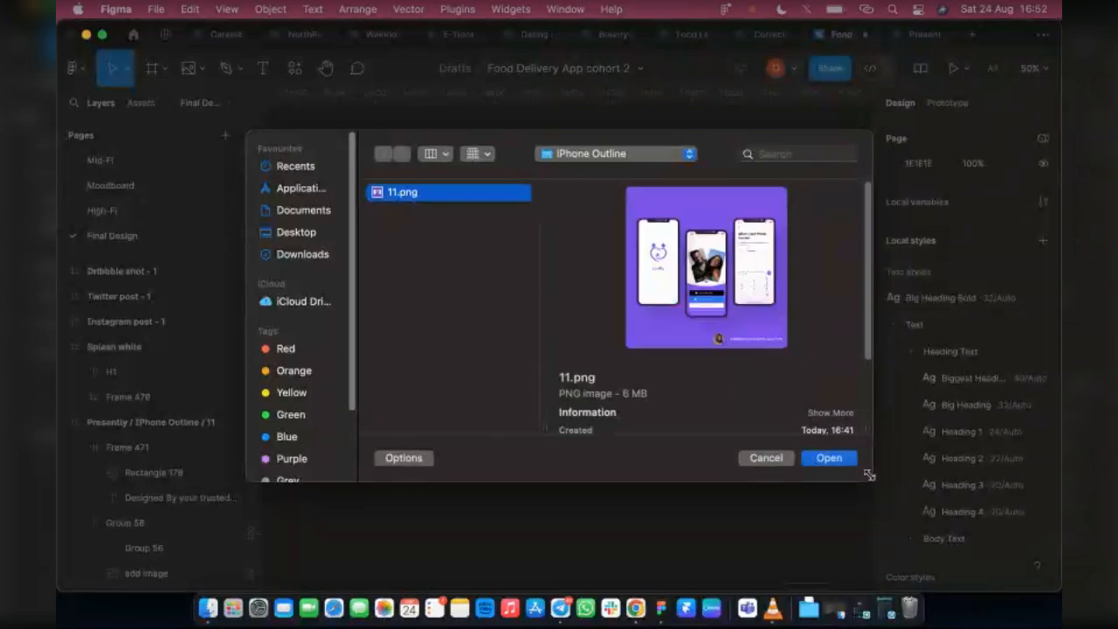
pyautogui.click(828, 458)
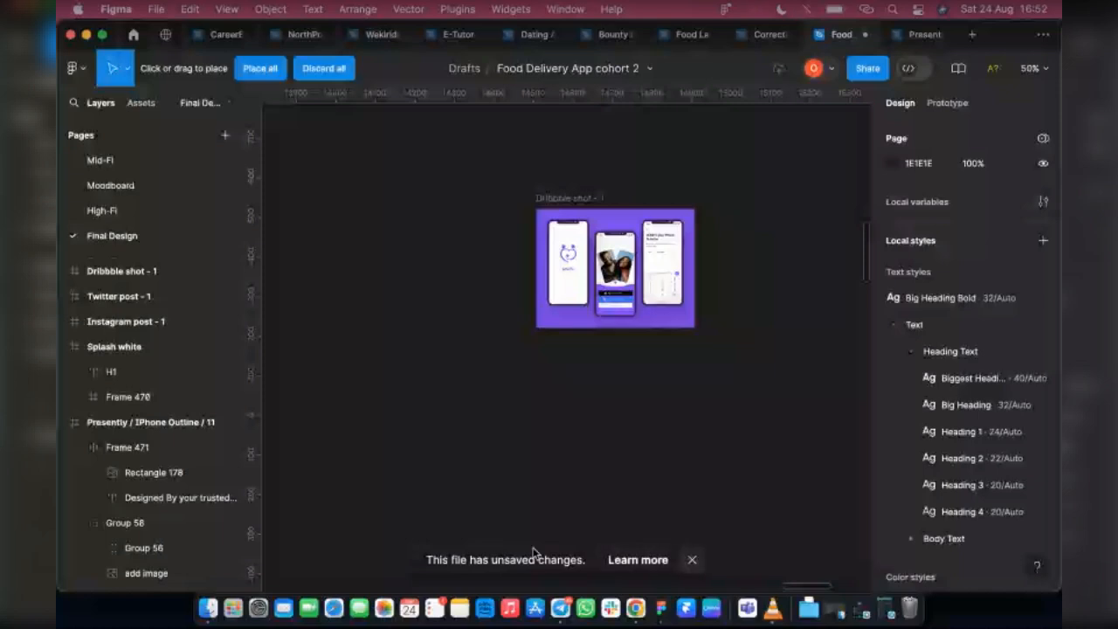
pyautogui.click(692, 560)
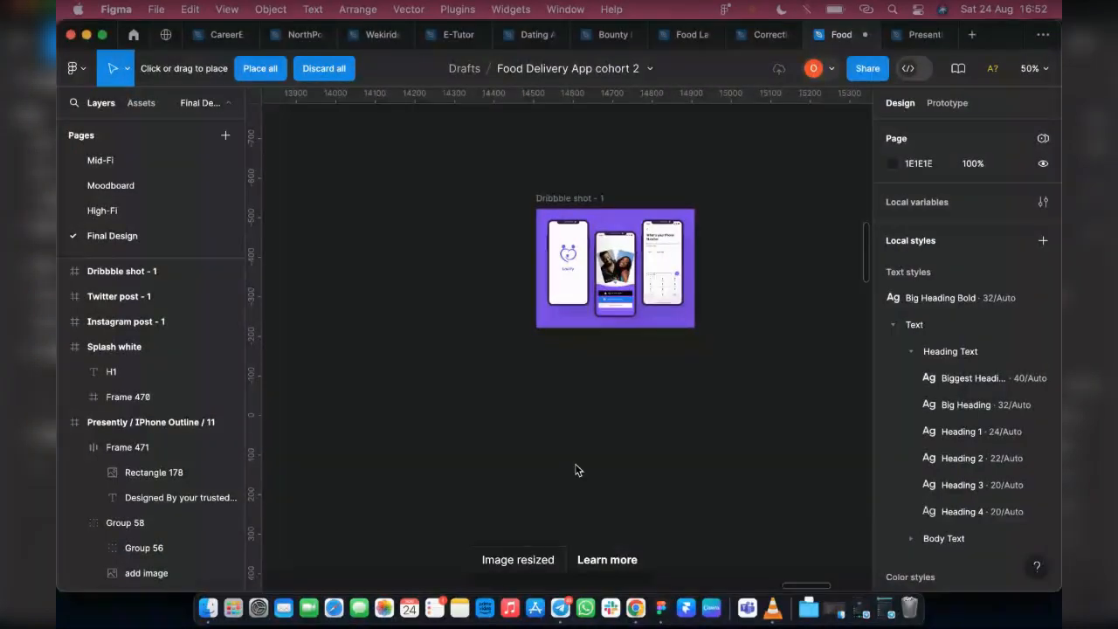
pyautogui.scroll(-6, 586, 340)
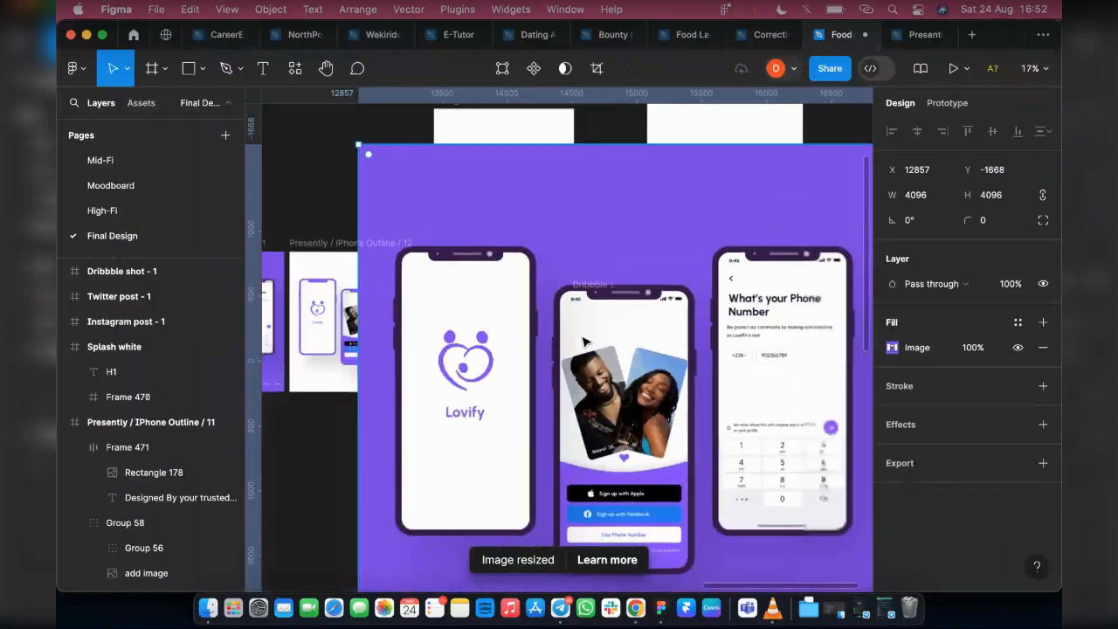
# Move the placed purple mockup image to the empty canvas beyond the Twitter post frame and remove the filled Dribbble shot frame
pyautogui.scroll(-5, 586, 339)
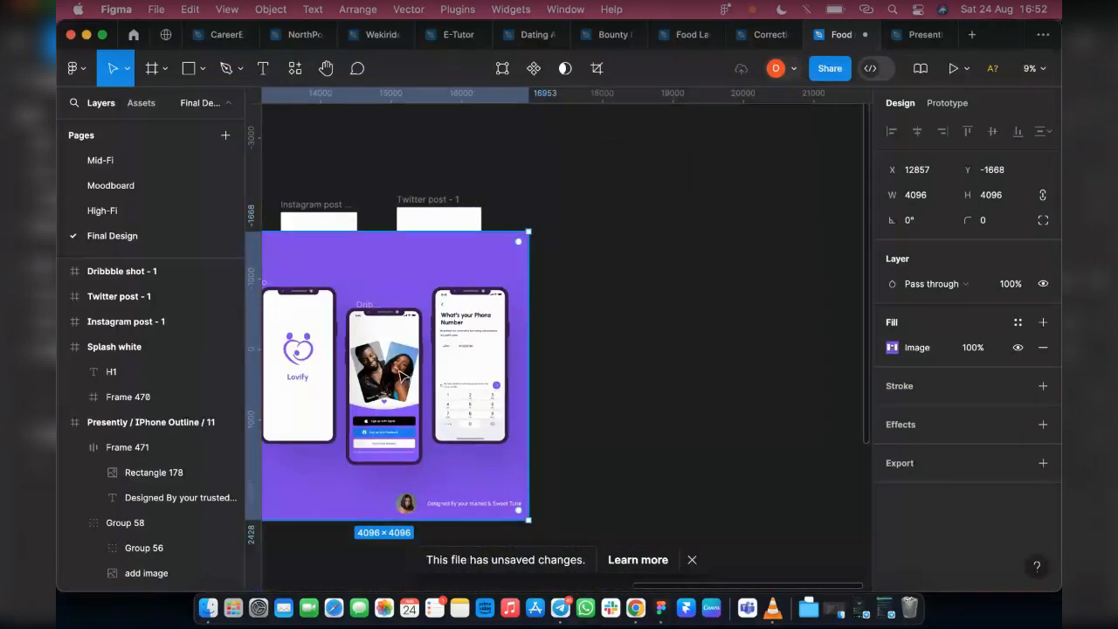
pyautogui.moveTo(404, 376); pyautogui.dragTo(800, 296)
pyautogui.click(294, 350)
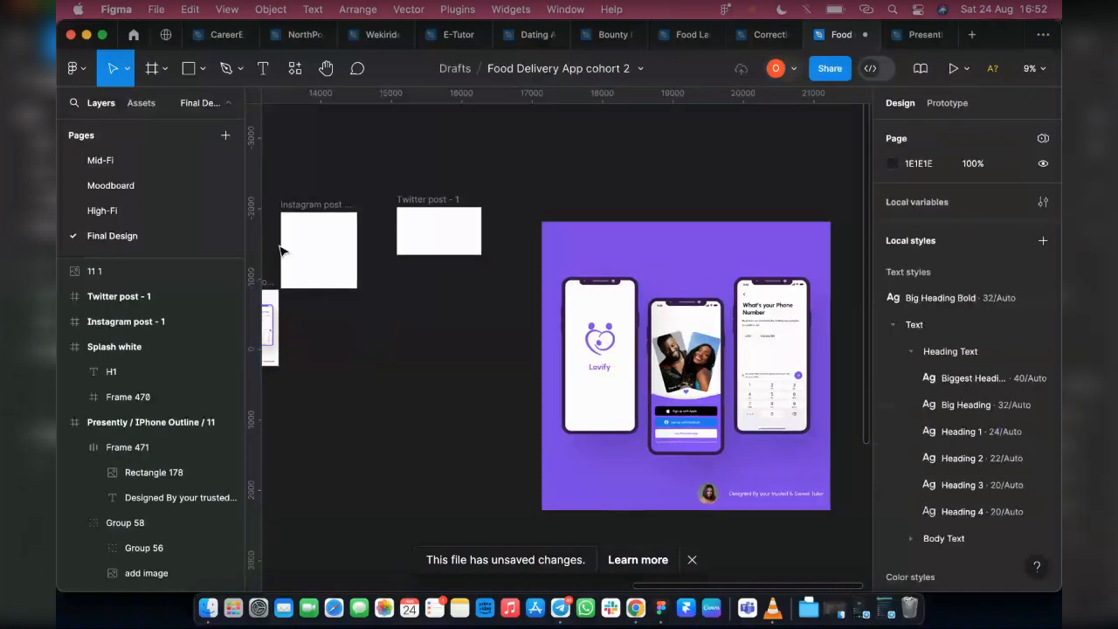
# Create a 400 × 300 Dribbble shot frame and place it on the empty canvas below the Twitter post frame
pyautogui.click(164, 68)
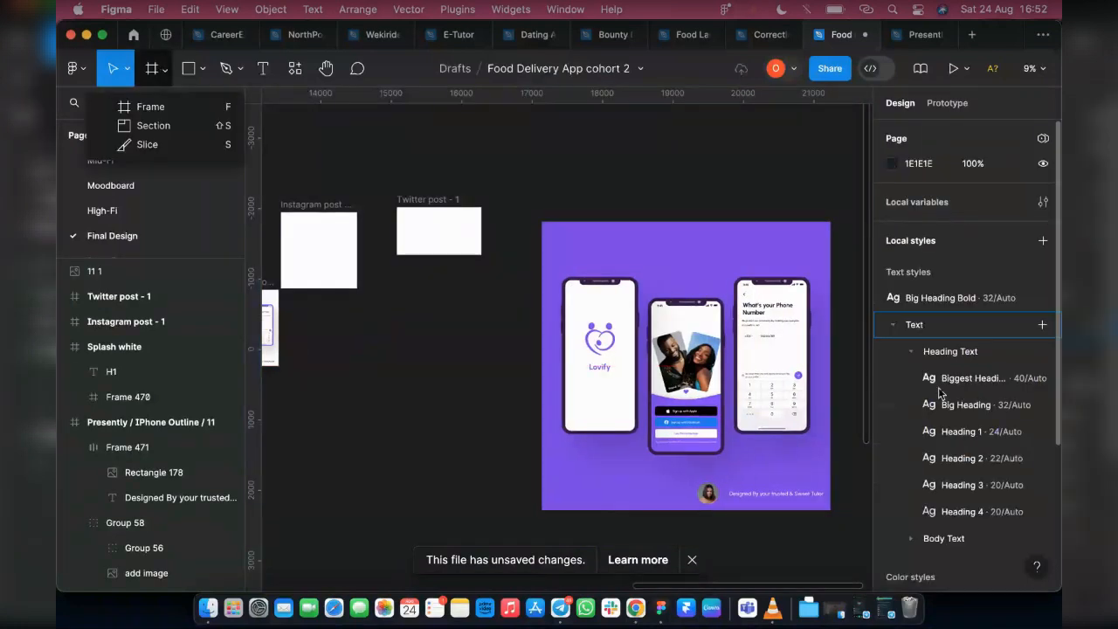
pyautogui.click(173, 106)
pyautogui.scroll(-2, 931, 463)
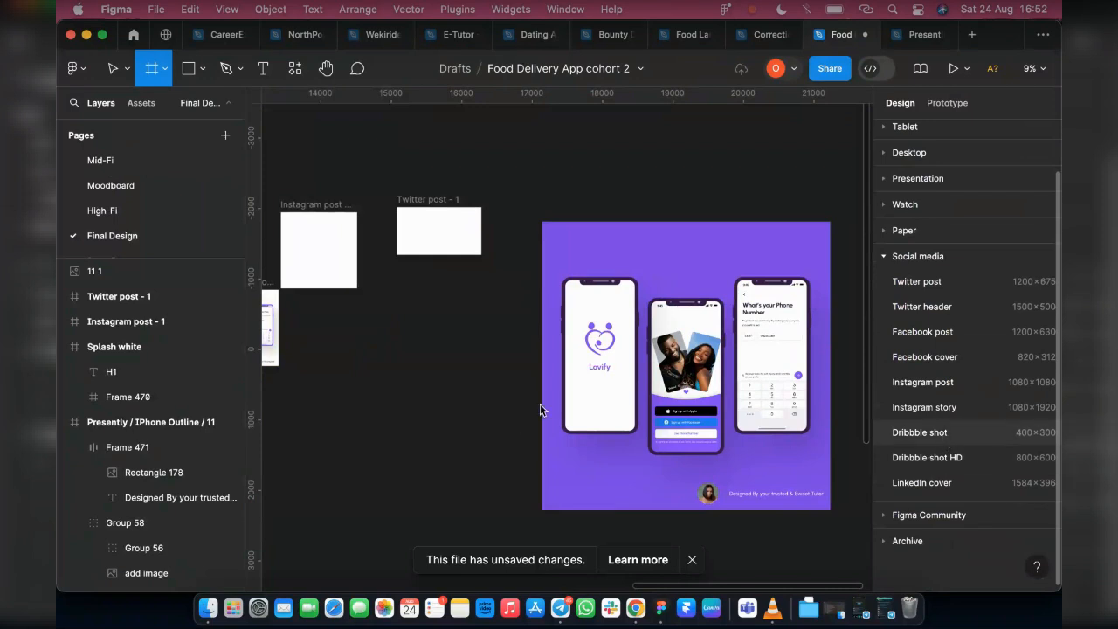
pyautogui.click(919, 432)
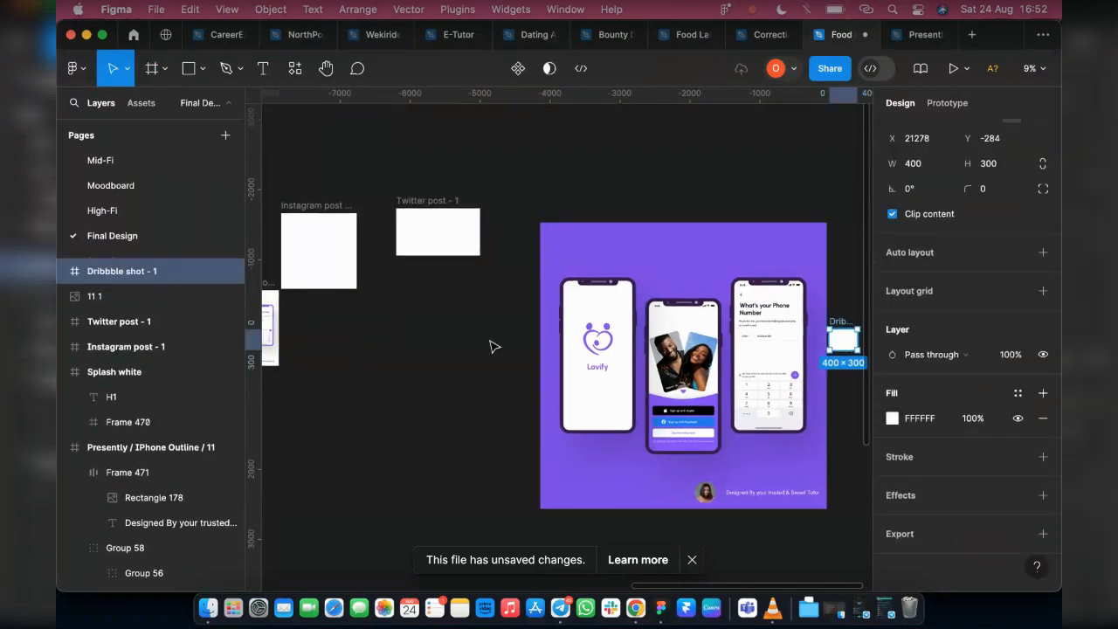
pyautogui.moveTo(841, 339); pyautogui.dragTo(463, 361)
# Resize the purple three-phone mockup image to 300 × 300
pyautogui.click(659, 340)
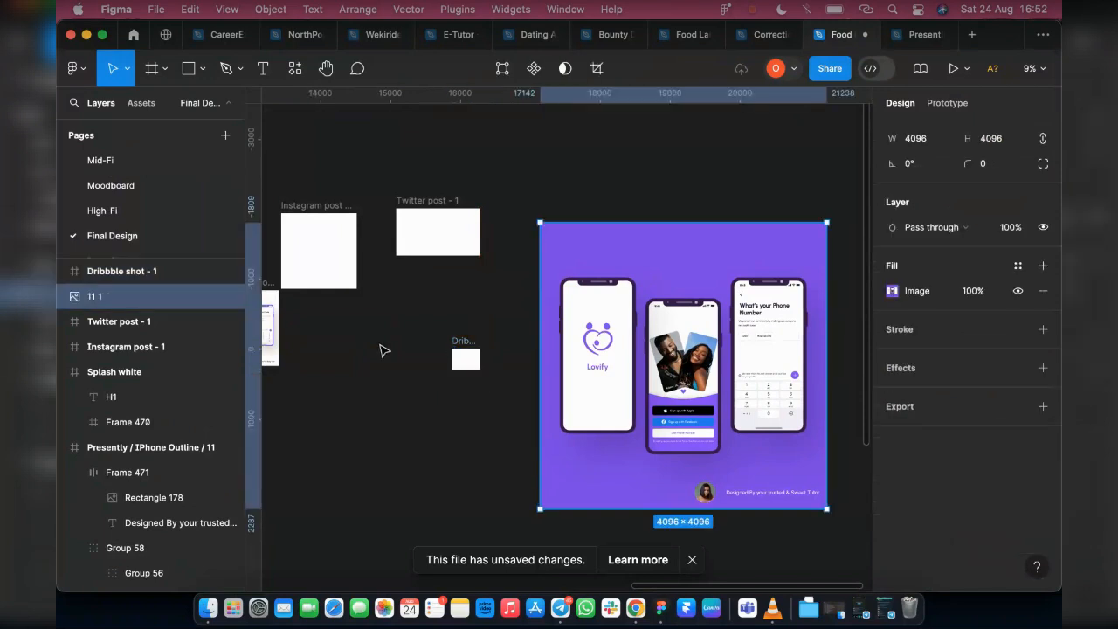
pyautogui.click(465, 358)
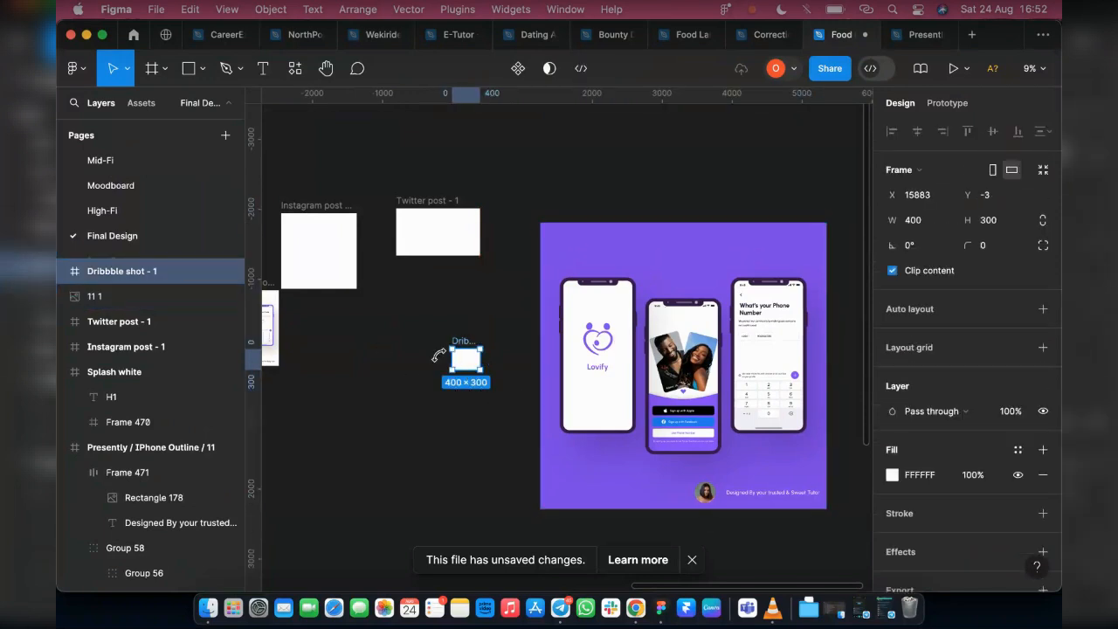
pyautogui.click(678, 244)
pyautogui.click(942, 203)
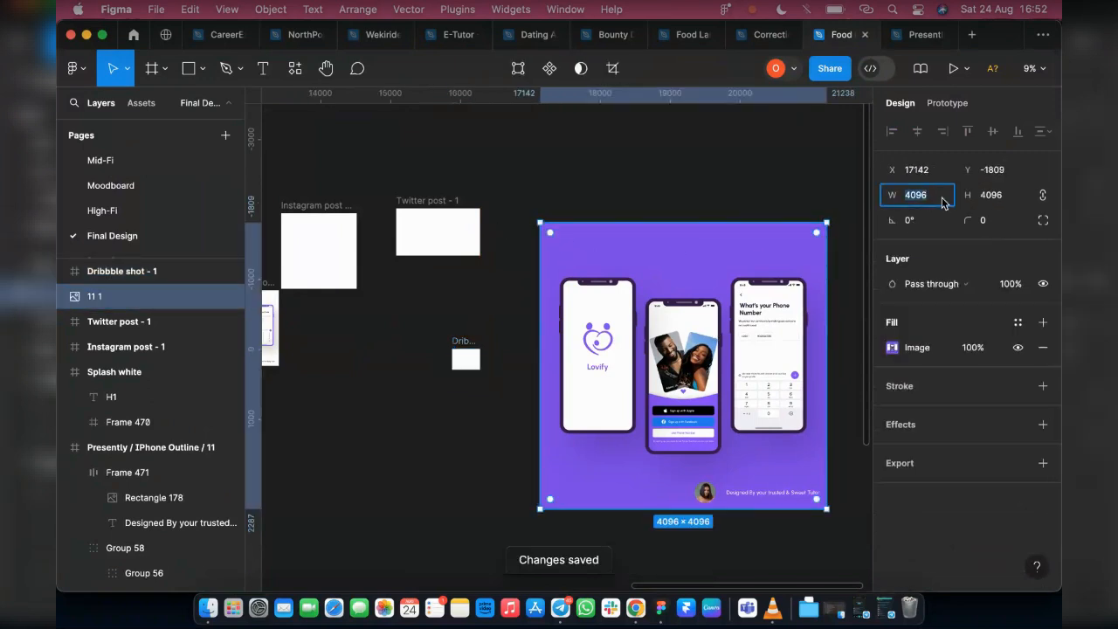
pyautogui.write('300')
pyautogui.press('Return')
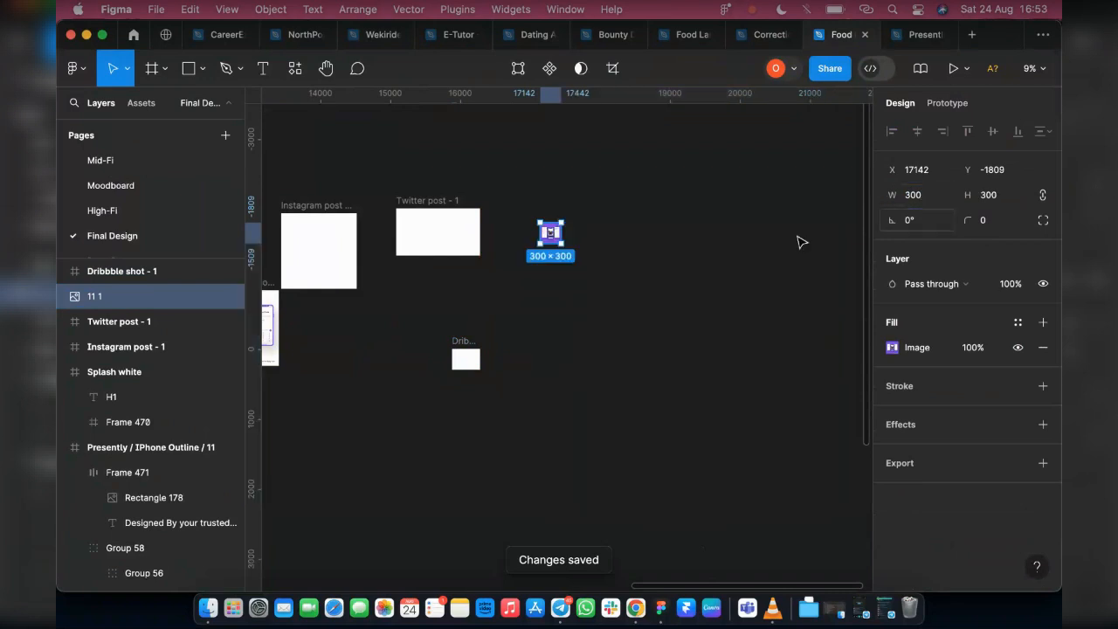
# Move the purple mockup image into the Dribbble shot frame and centre it horizontally
pyautogui.scroll(3, 490, 292)
pyautogui.moveTo(631, 190); pyautogui.dragTo(465, 438)
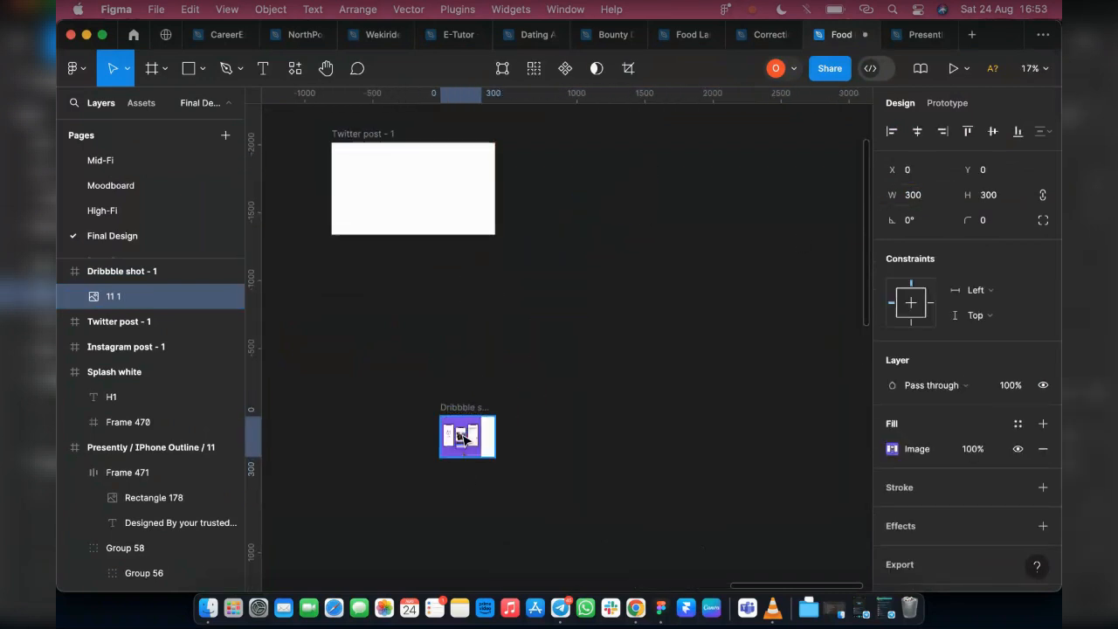
pyautogui.scroll(5, 462, 436)
pyautogui.scroll(2, 454, 424)
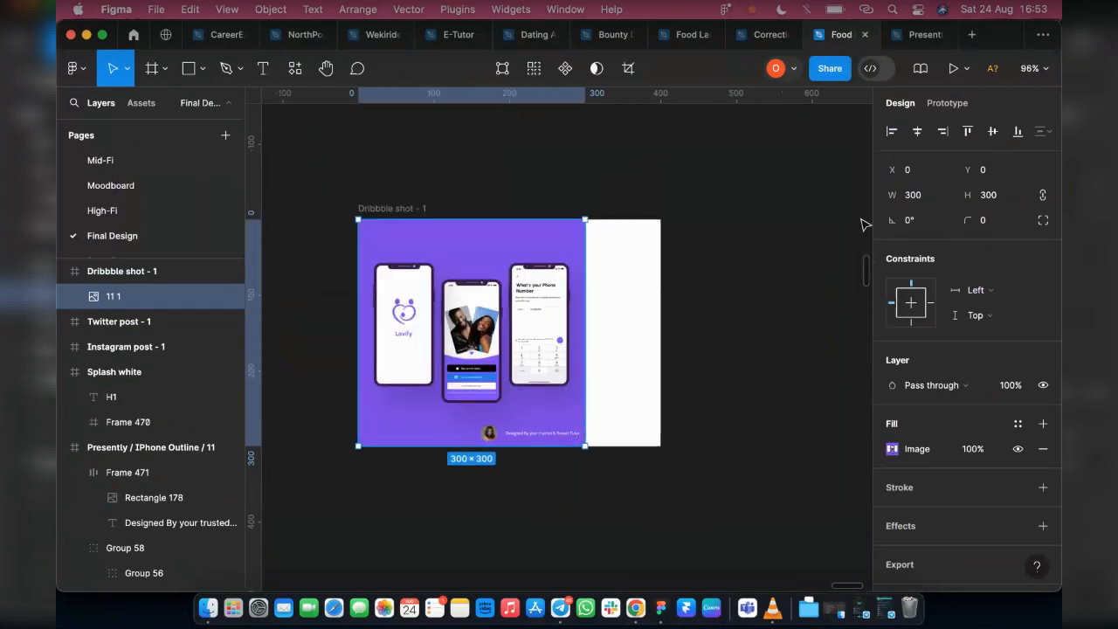
pyautogui.click(917, 131)
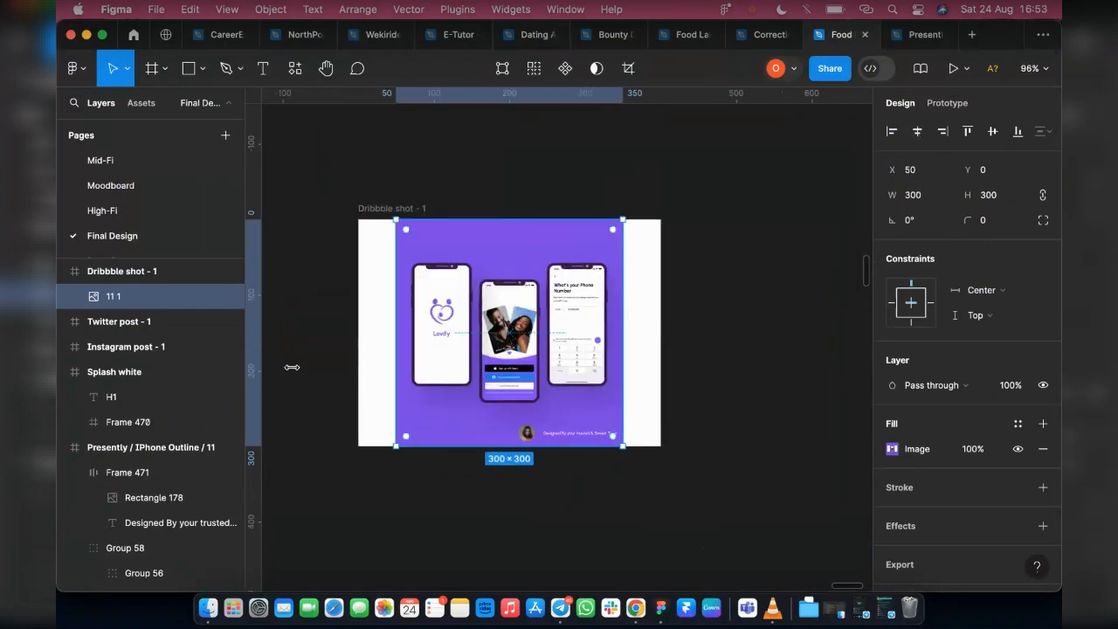
# Fill the Dribbble shot frame with the purple 7C3EED sampled from the mockup image's background
pyautogui.click(373, 211)
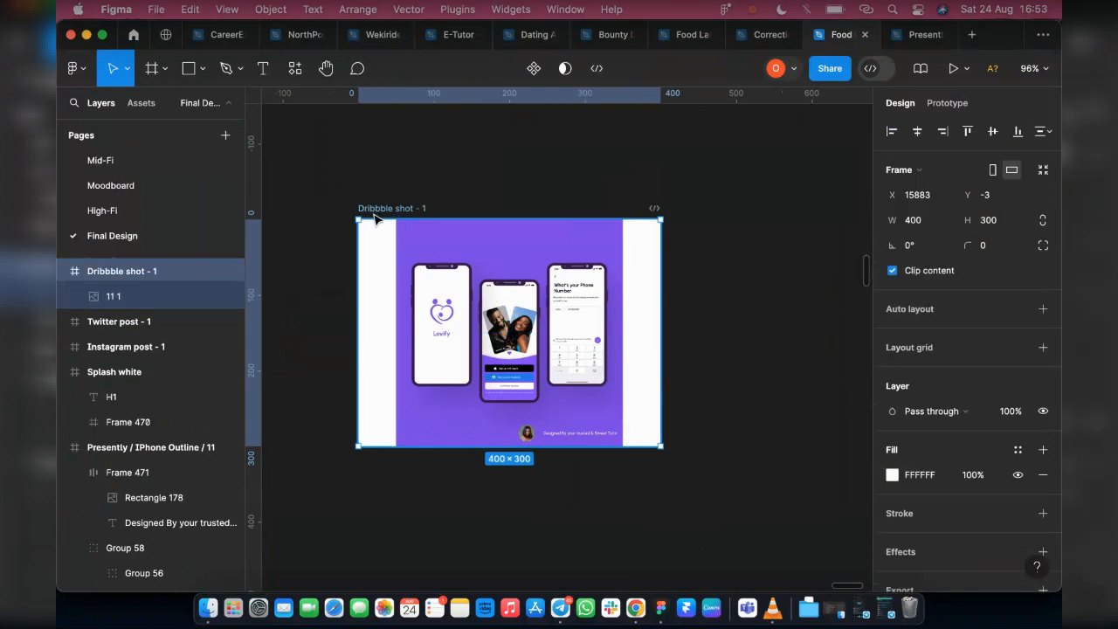
pyautogui.press('i')
pyautogui.click(489, 429)
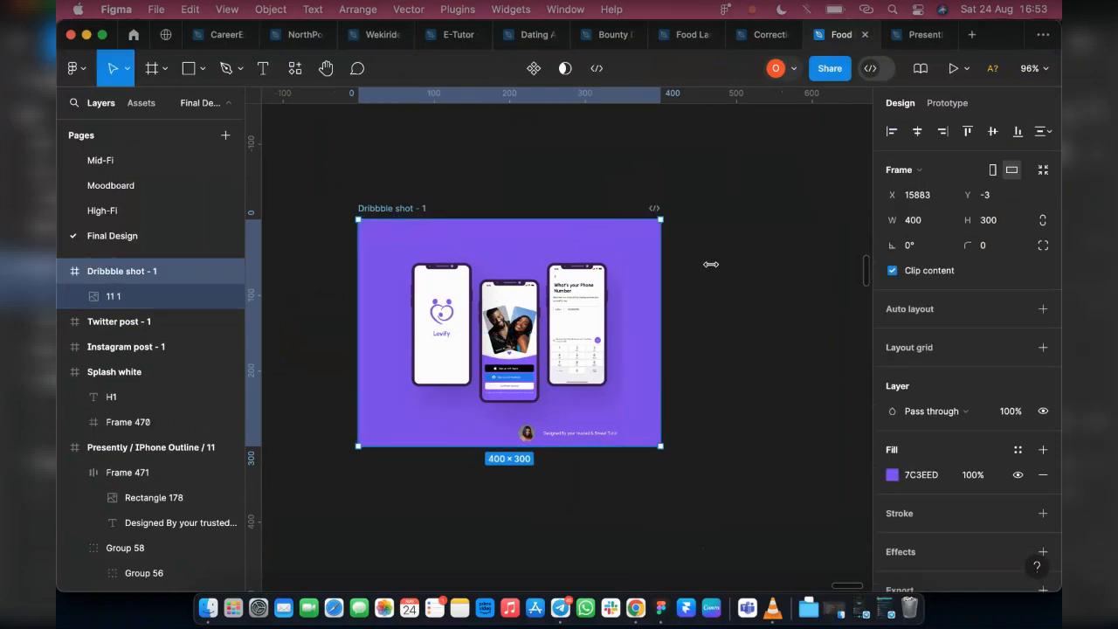
pyautogui.click(765, 402)
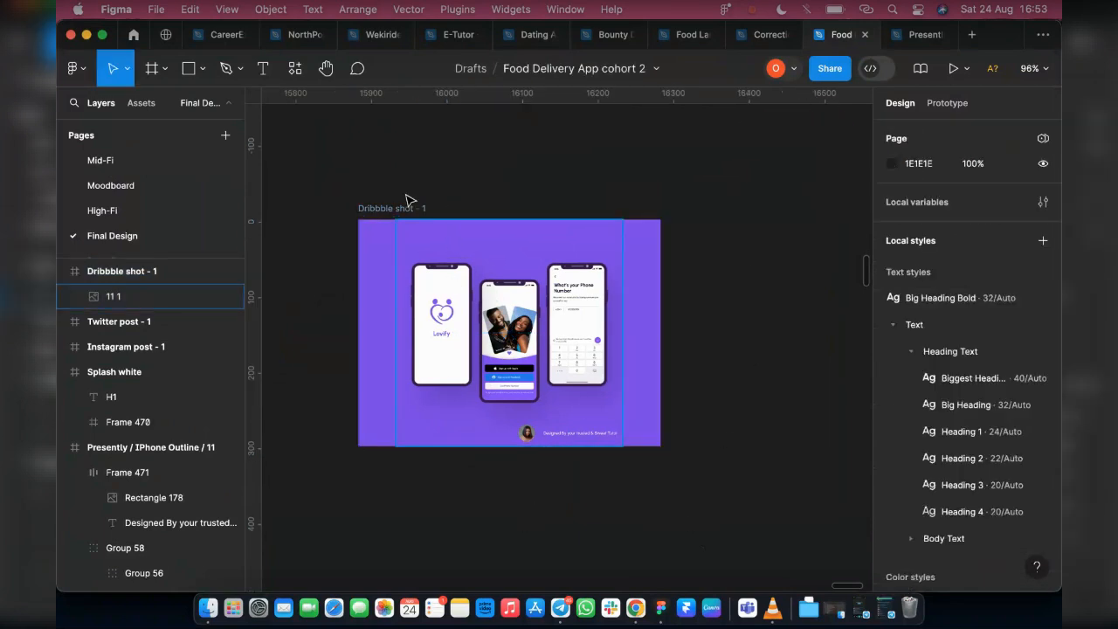
# Try stretching the mockup image to 350 × 300 towards each side edge of the Dribbble shot frame, undoing both attempts
pyautogui.click(368, 214)
pyautogui.hotkey('shift', '2')
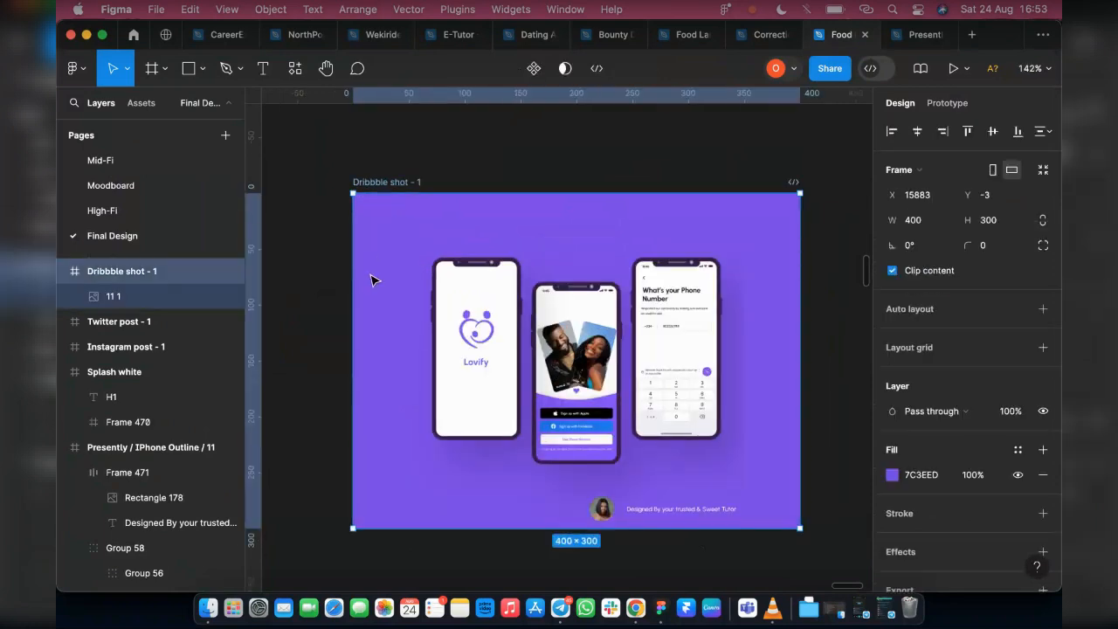
pyautogui.scroll(-2, 373, 280)
pyautogui.click(633, 397)
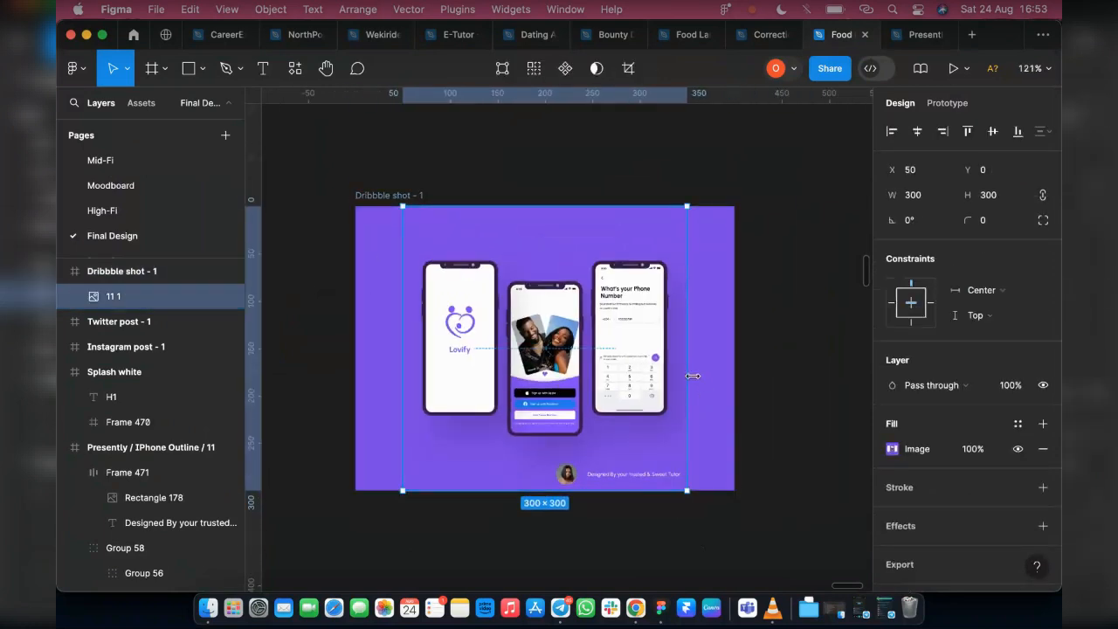
pyautogui.moveTo(699, 374); pyautogui.dragTo(734, 375)
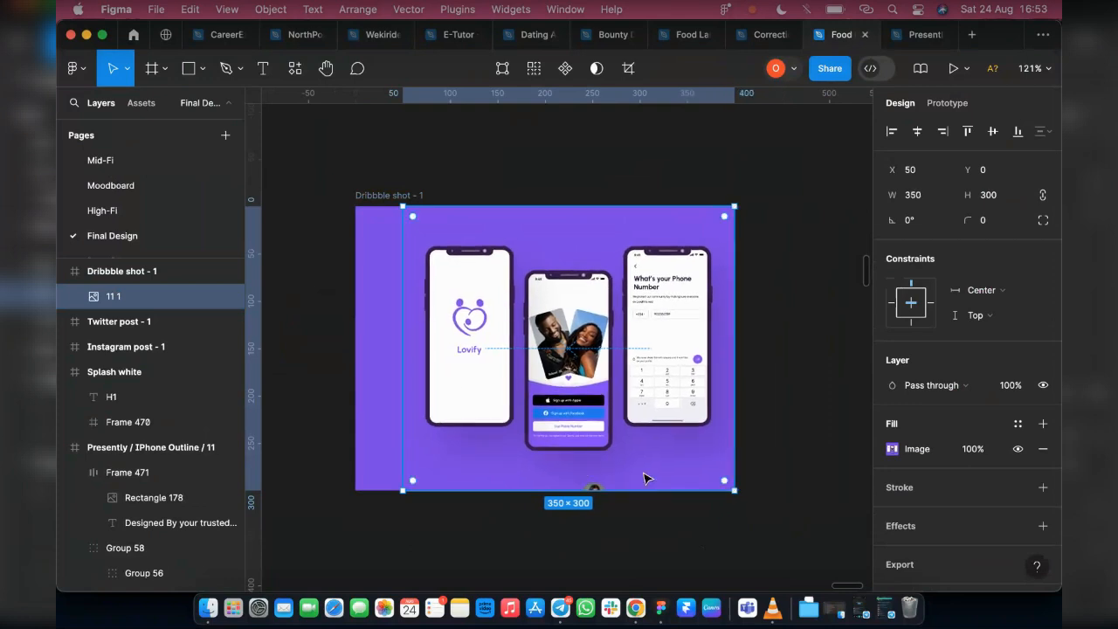
pyautogui.press('super+z')
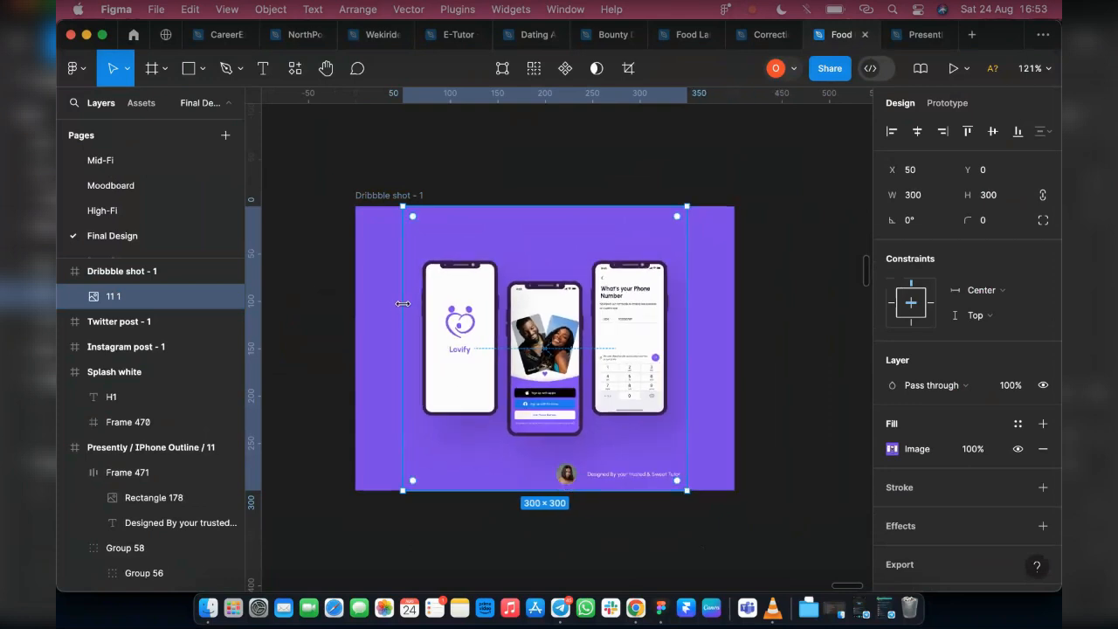
pyautogui.moveTo(401, 304); pyautogui.dragTo(351, 311)
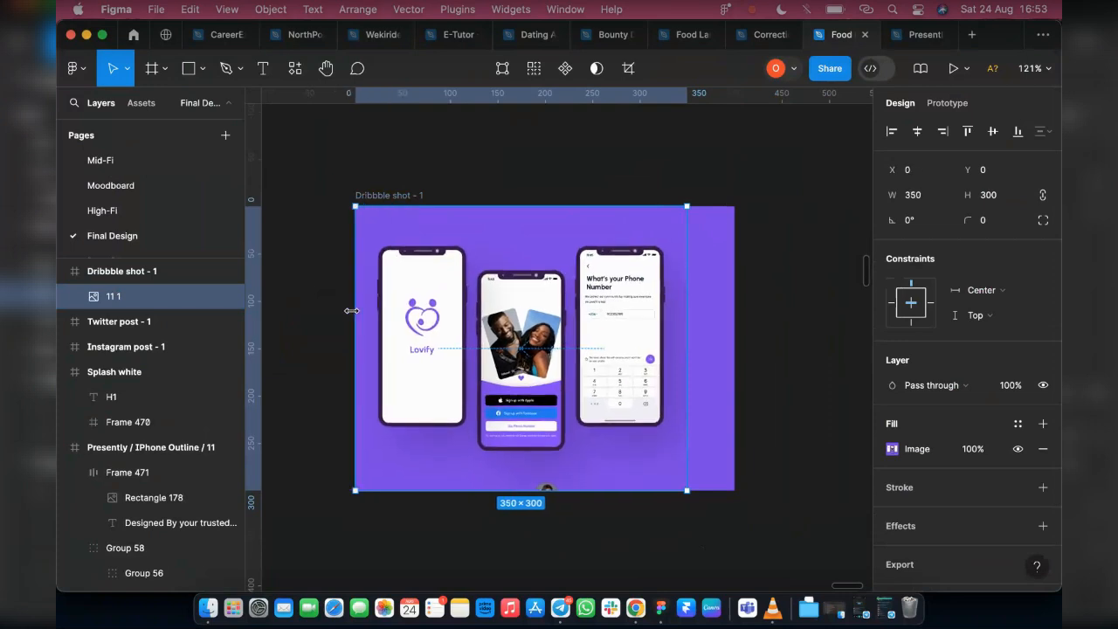
pyautogui.press('super+z')
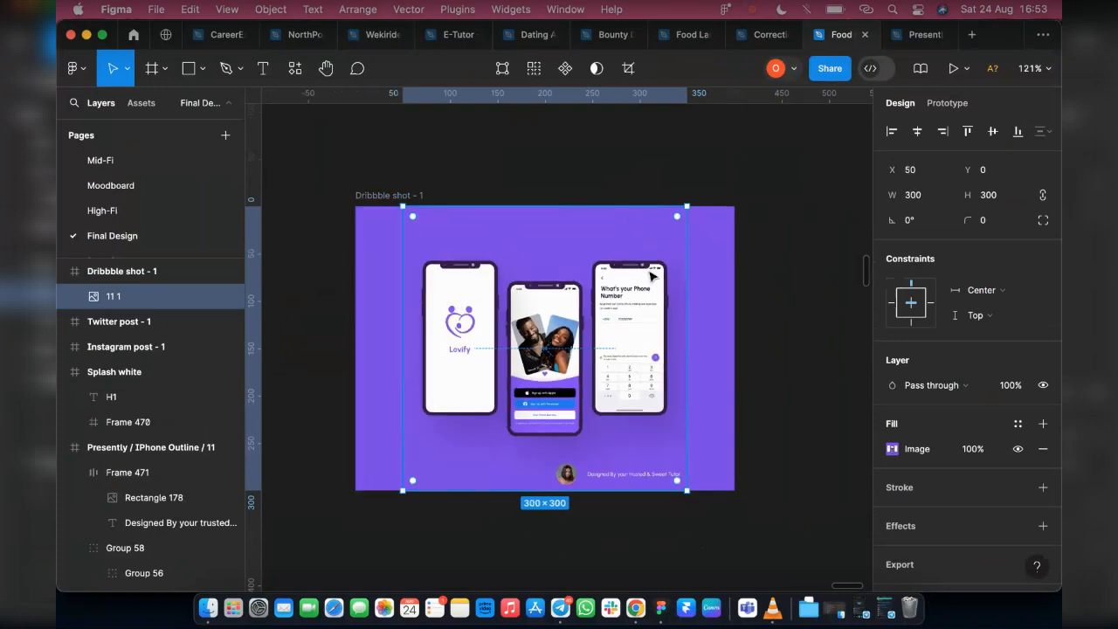
# Review the Dribbble shot frame and its properties, and compare it with the original Presently / IPhone Outline / 11 mockup
pyautogui.click(380, 205)
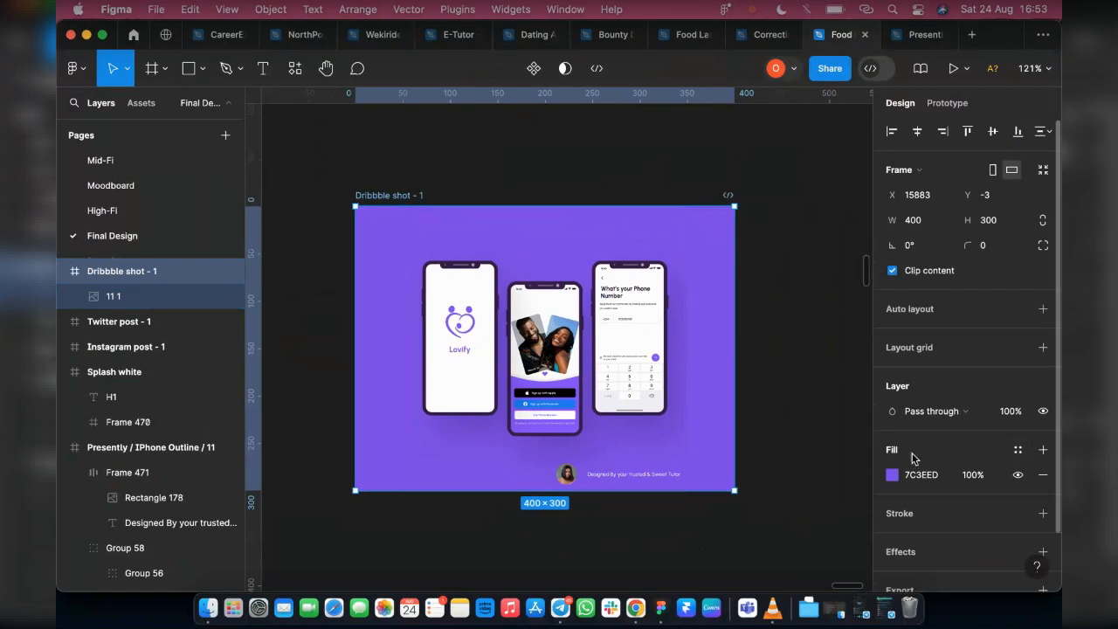
pyautogui.scroll(-2, 973, 489)
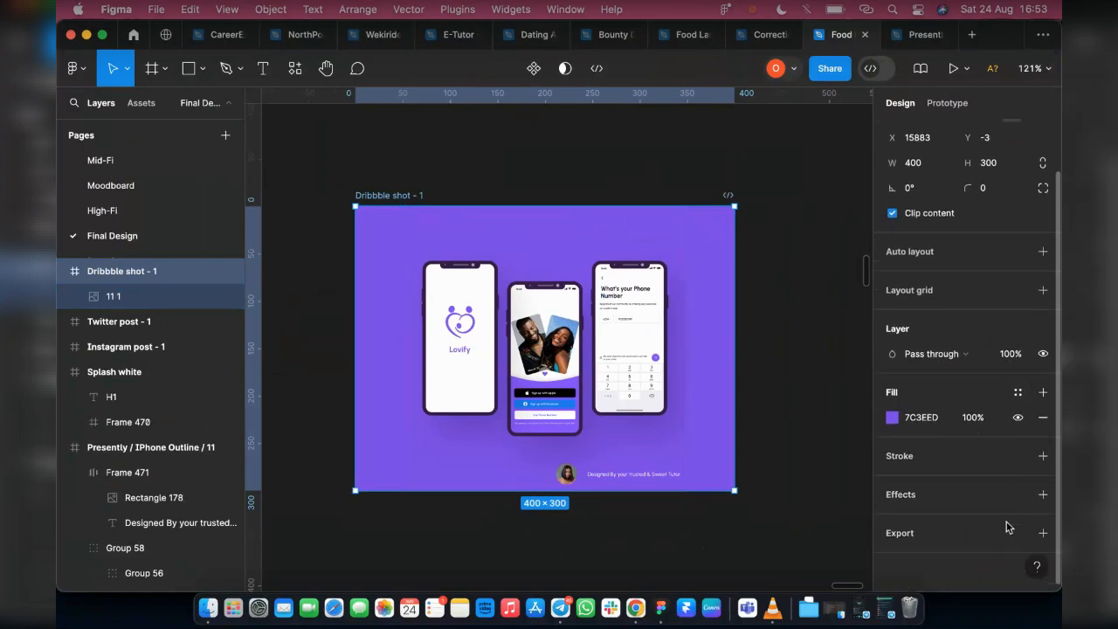
pyautogui.scroll(-8, 742, 393)
pyautogui.hscroll(-5, 612, 471)
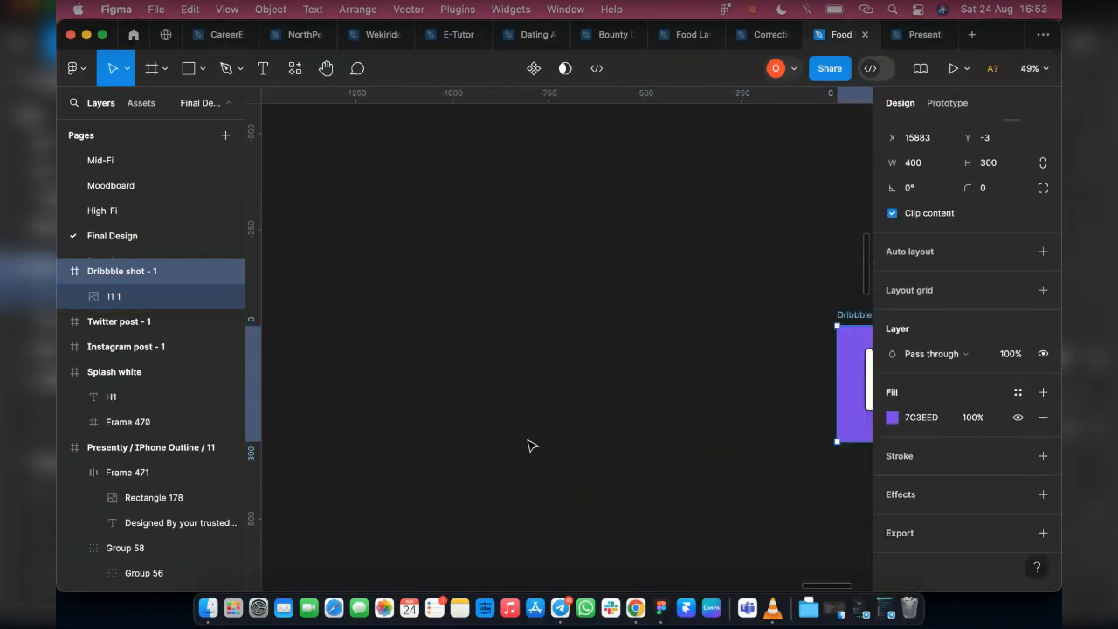
pyautogui.scroll(-5, 589, 449)
pyautogui.hscroll(-3, 533, 423)
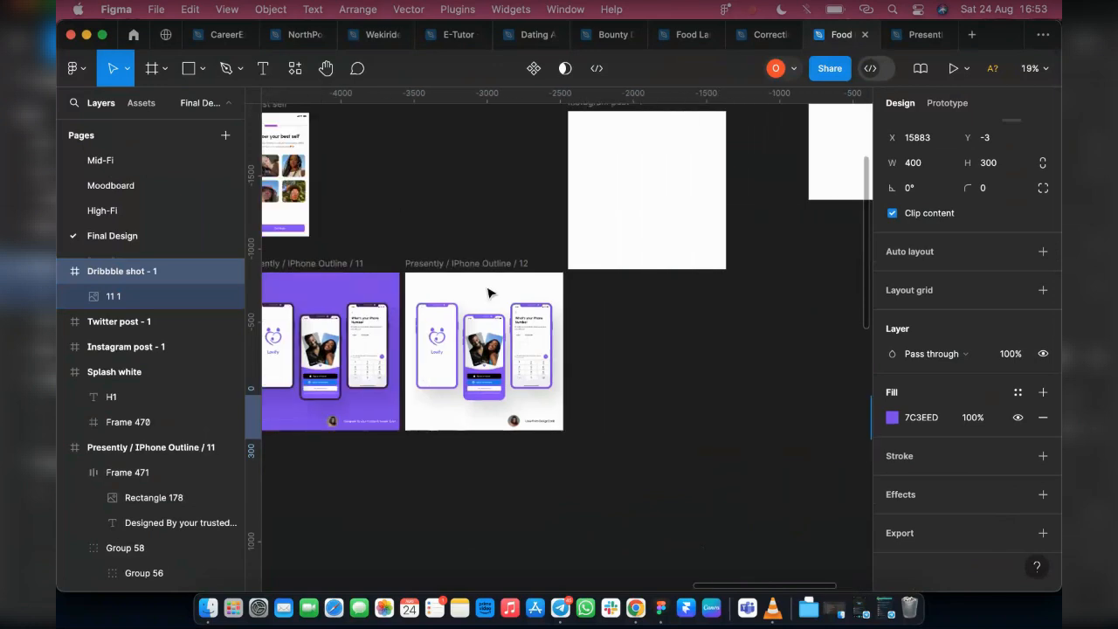
pyautogui.hscroll(-3, 489, 293)
pyautogui.click(430, 275)
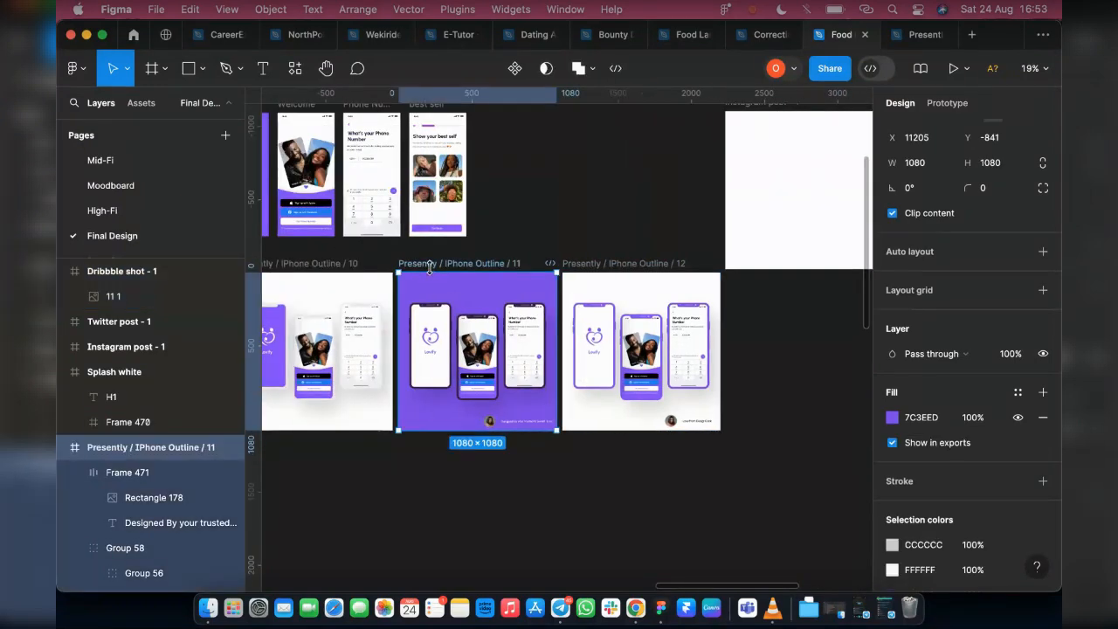
# Copy the Presently / IPhone Outline / 13 mockup from the Presently file into the Food Delivery file, below mockups 11 and 12
pyautogui.click(917, 35)
pyautogui.scroll(-10, 544, 387)
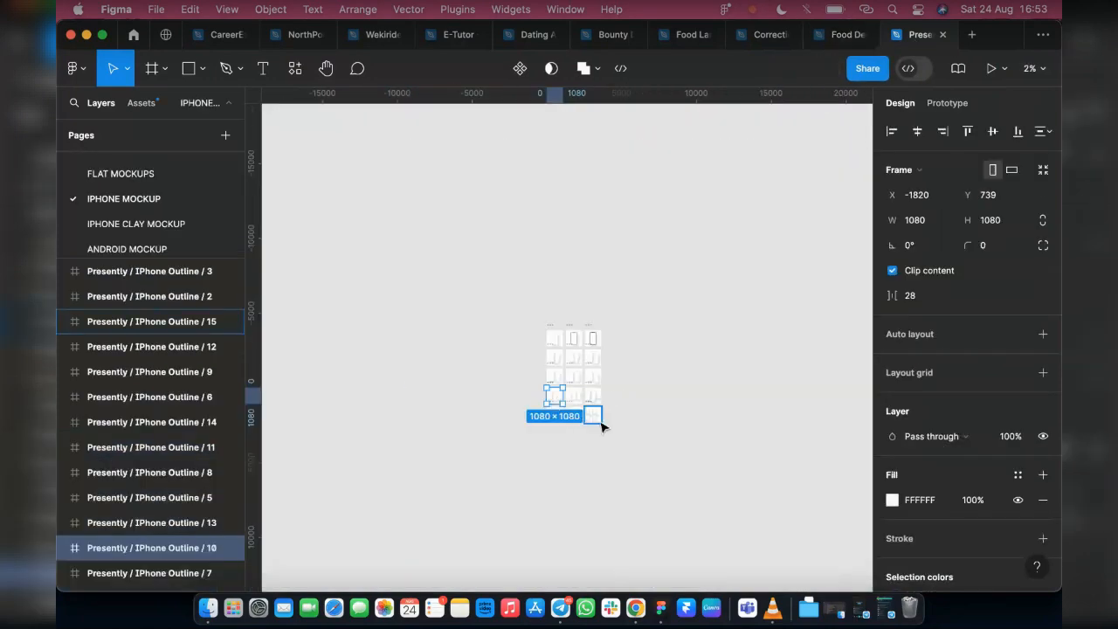
pyautogui.scroll(3, 601, 438)
pyautogui.scroll(5, 480, 390)
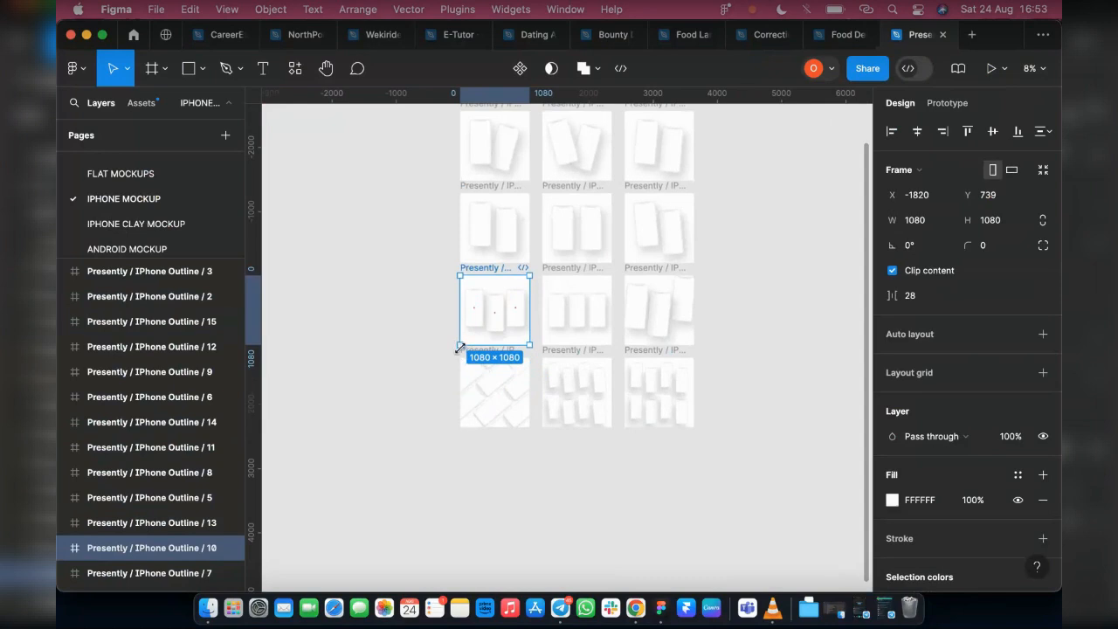
pyautogui.scroll(4, 460, 348)
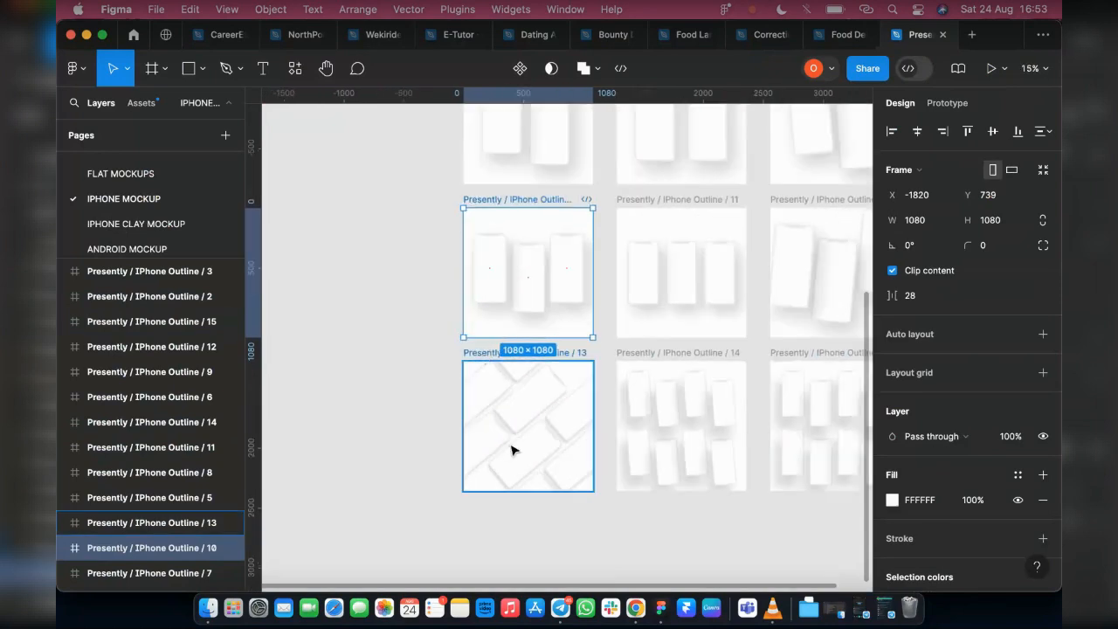
pyautogui.click(512, 450)
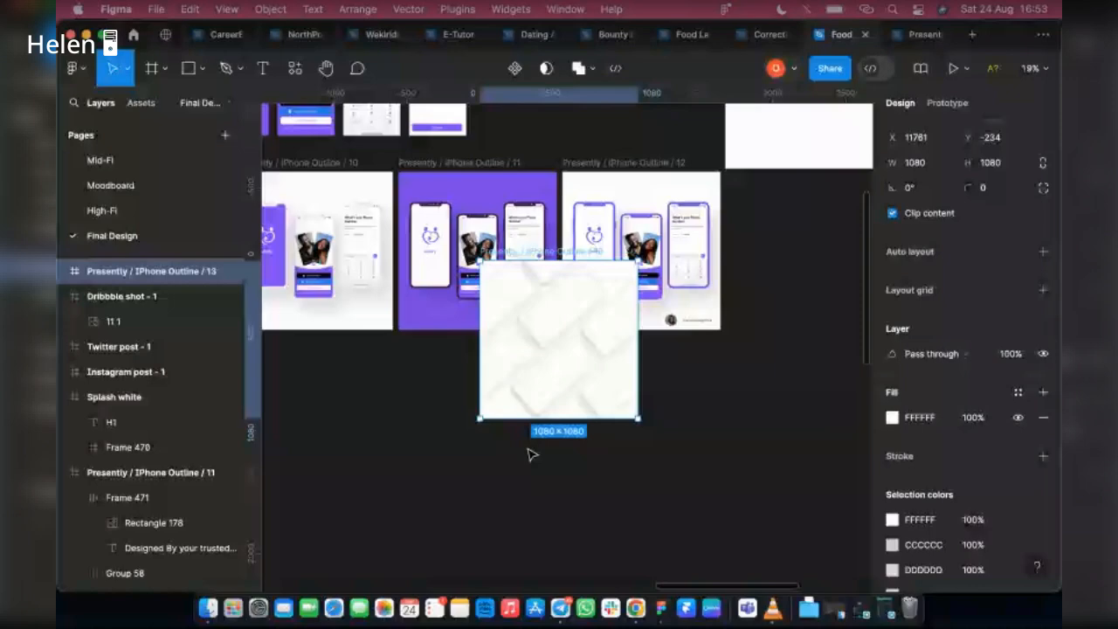
pyautogui.moveTo(572, 352); pyautogui.dragTo(566, 453)
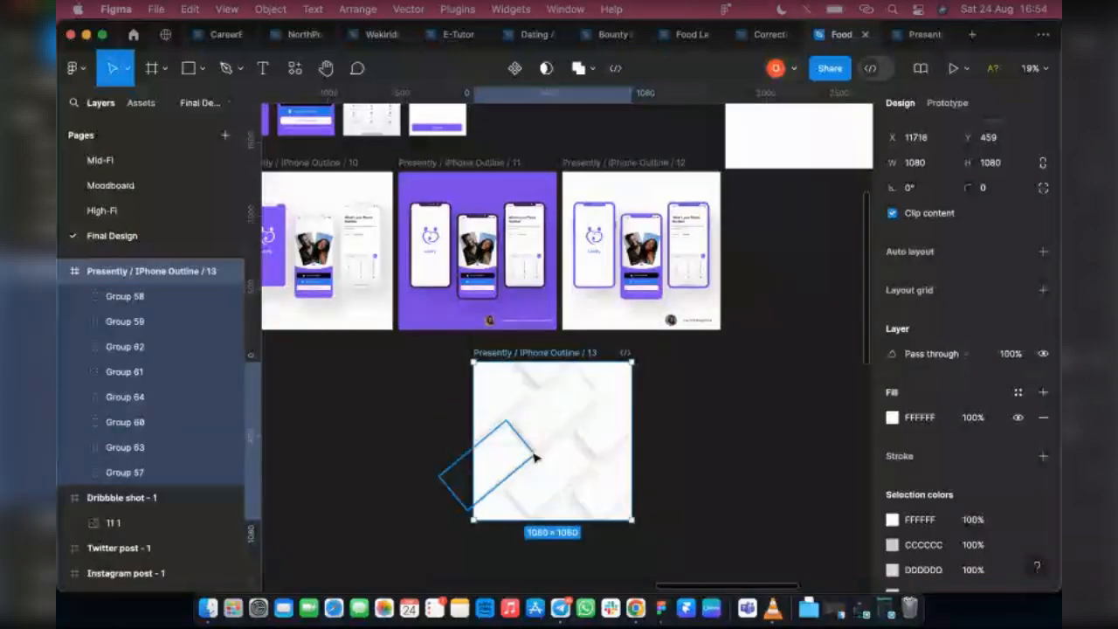
# Fill the upper central phone screen of the Presently / IPhone Outline / 13 mockup with the Splash.png image from Downloads
pyautogui.scroll(2, 555, 412)
pyautogui.doubleClick(554, 412)
pyautogui.scroll(2, 558, 411)
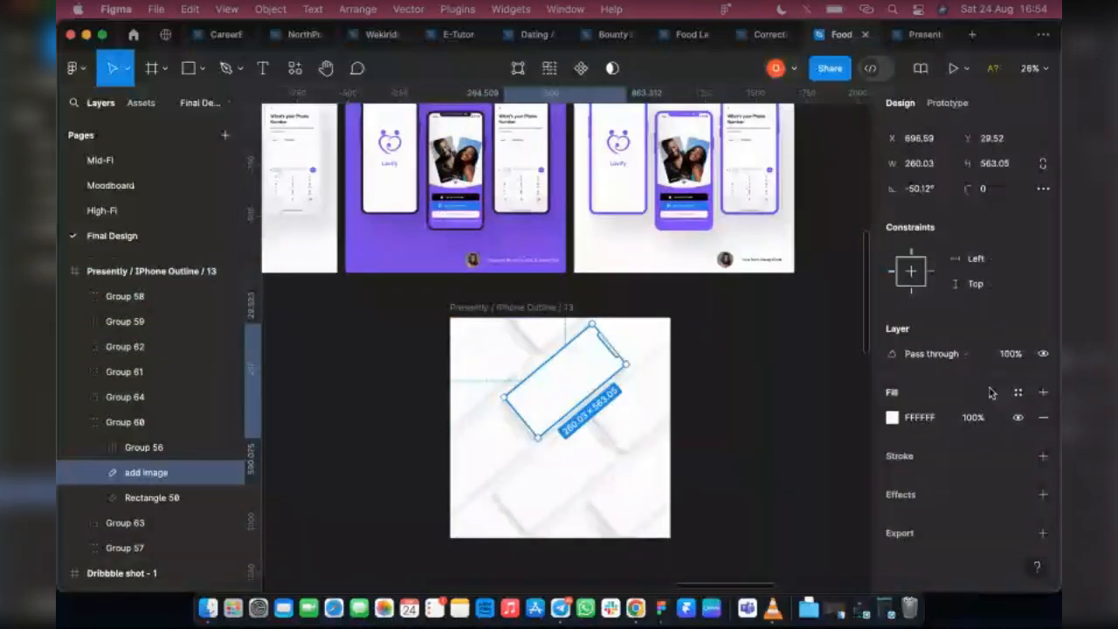
pyautogui.click(892, 416)
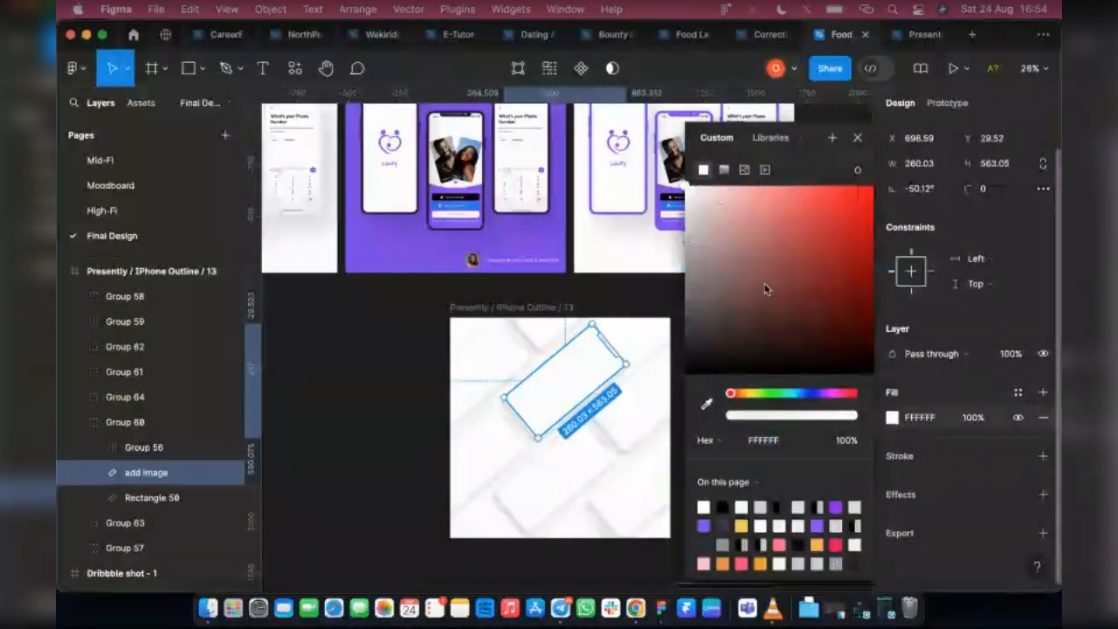
pyautogui.click(743, 169)
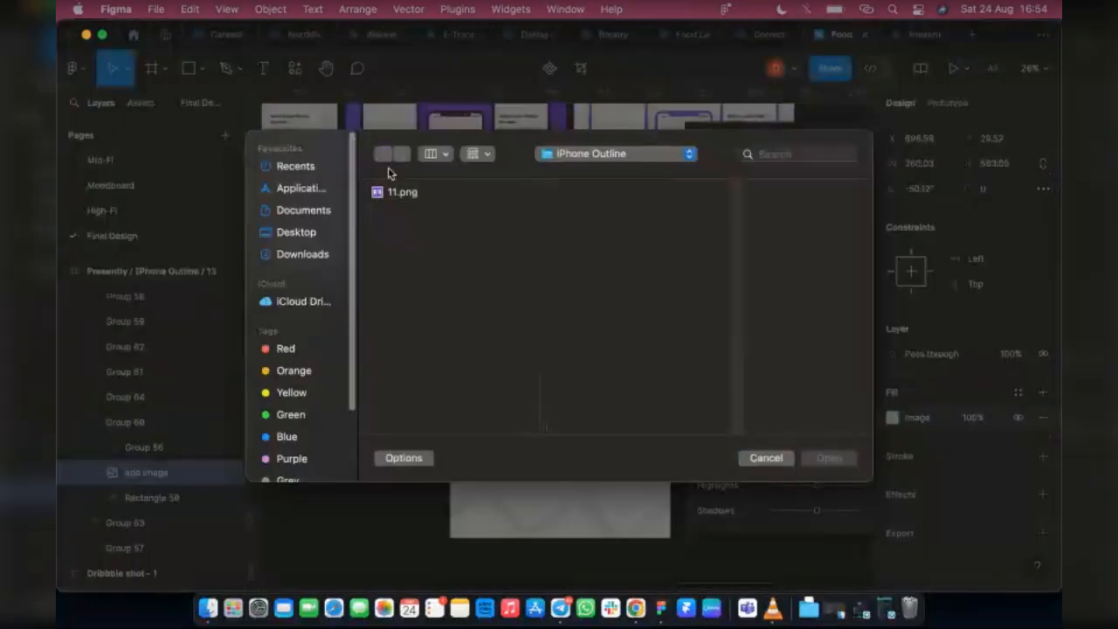
pyautogui.click(291, 254)
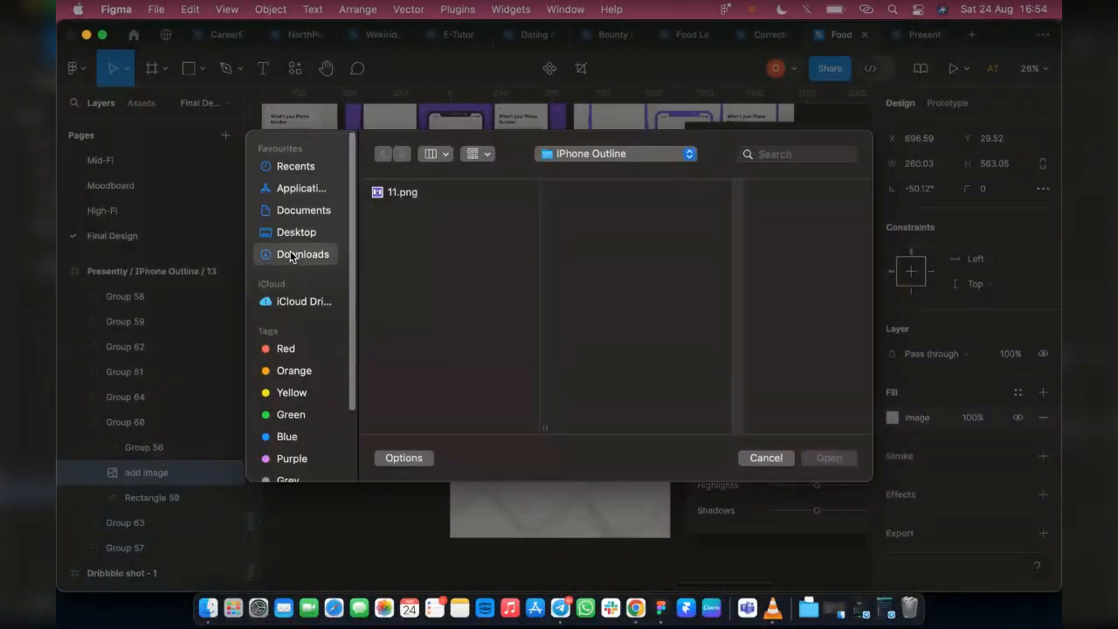
pyautogui.scroll(-5, 427, 351)
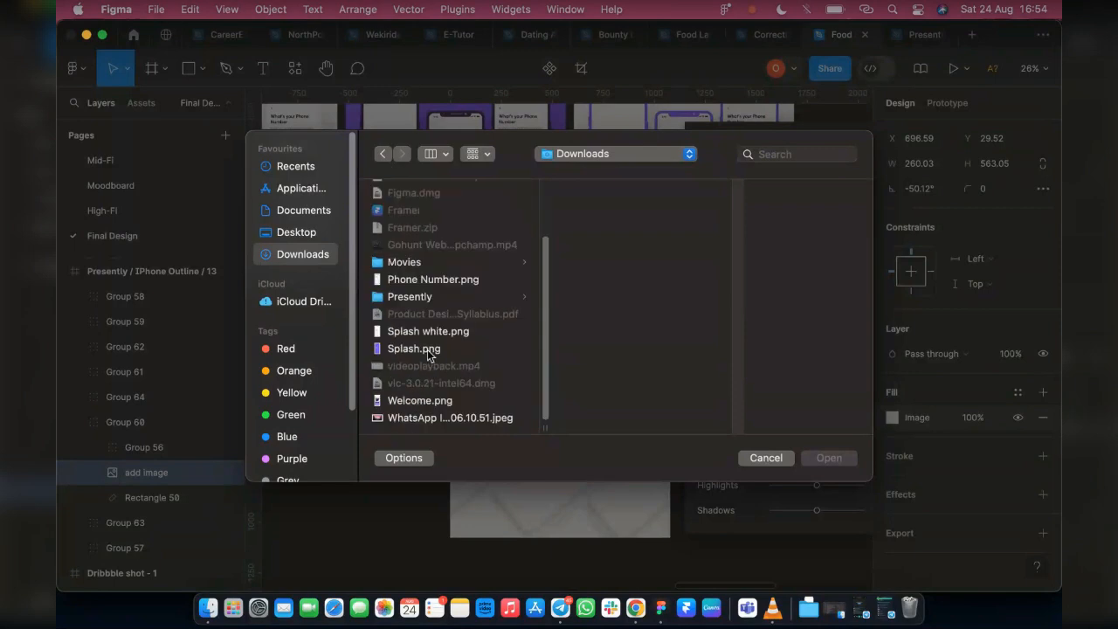
pyautogui.click(428, 352)
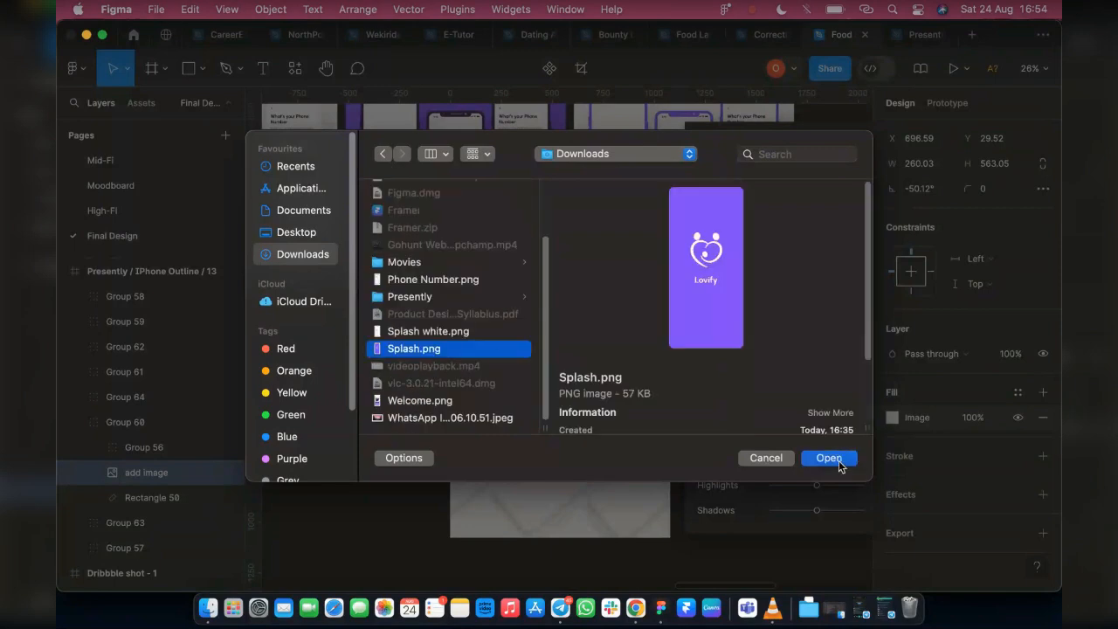
pyautogui.click(838, 466)
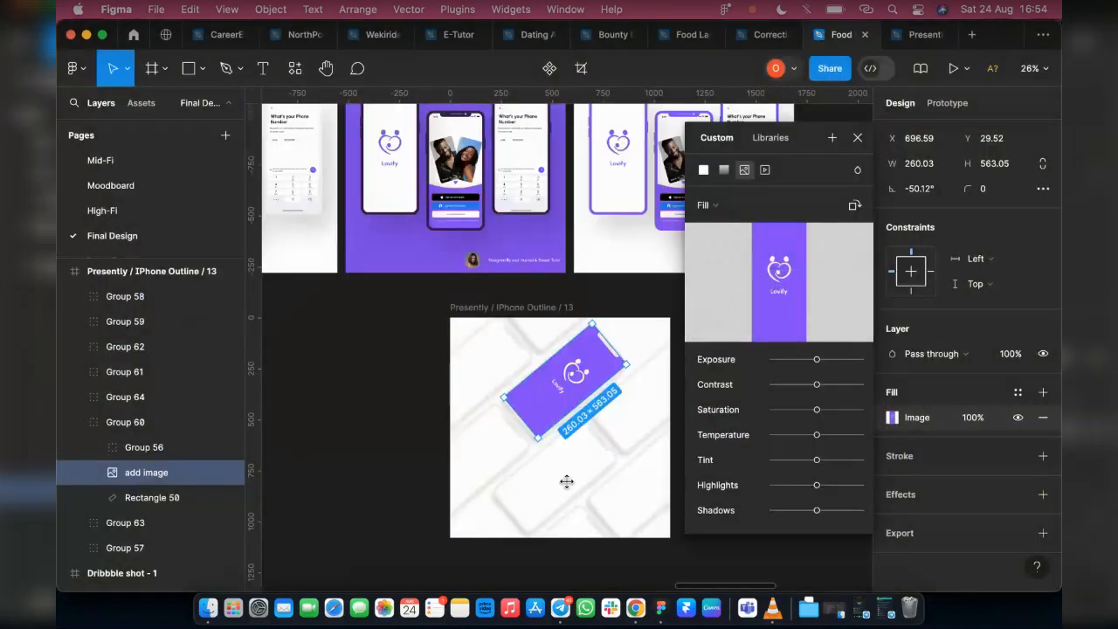
# Fill the blank phone screen directly below the purple splash phone with the Welcome.png image
pyautogui.click(568, 487)
pyautogui.scroll(-1, 917, 393)
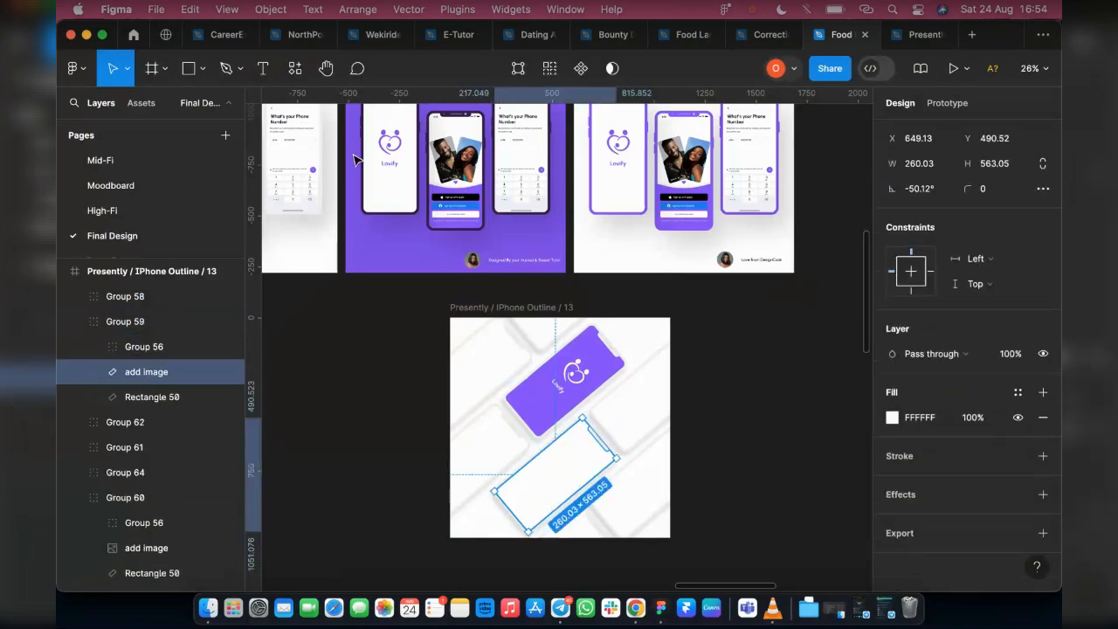
pyautogui.click(892, 417)
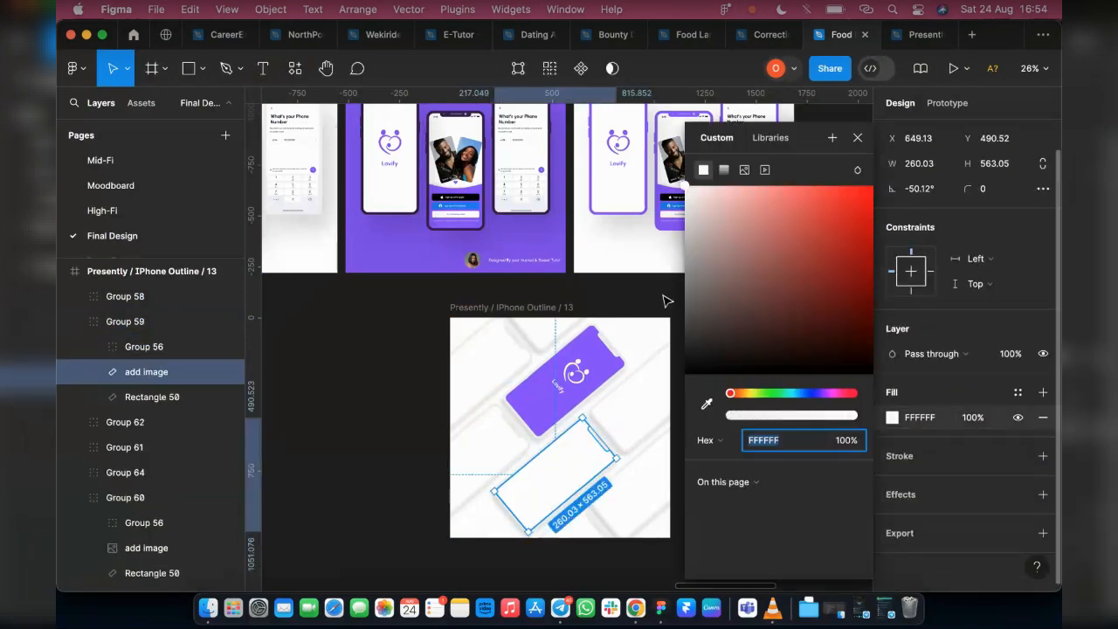
pyautogui.click(745, 169)
pyautogui.click(786, 282)
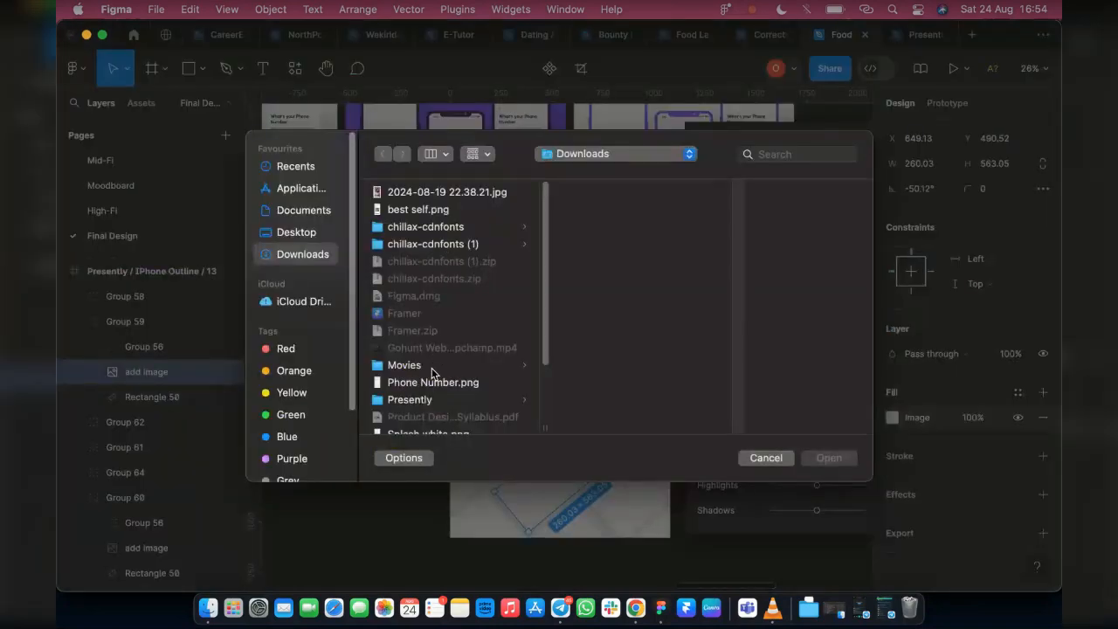
pyautogui.scroll(-3, 432, 373)
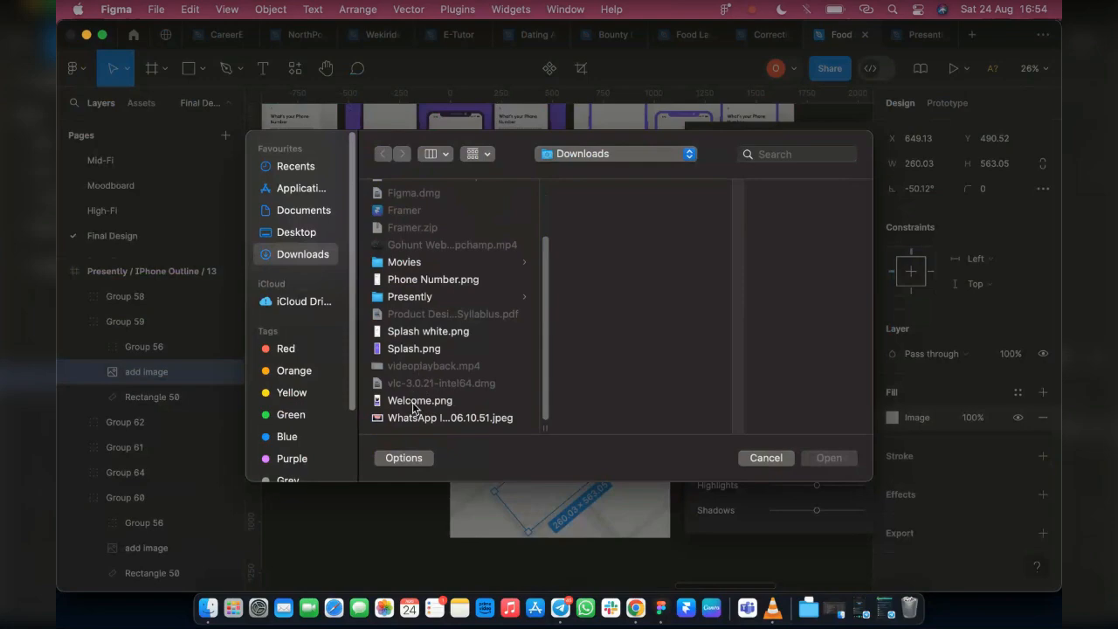
pyautogui.click(414, 402)
pyautogui.click(839, 463)
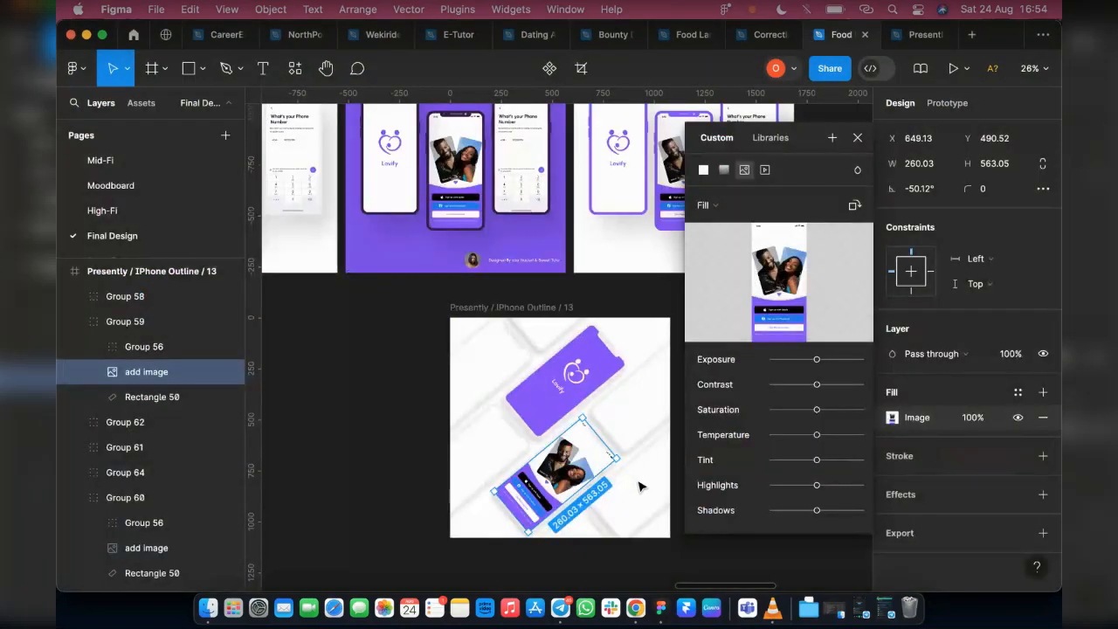
# Fill the phone screen at the mockup's lower-right edge with the best self.png image
pyautogui.click(641, 489)
pyautogui.doubleClick(641, 489)
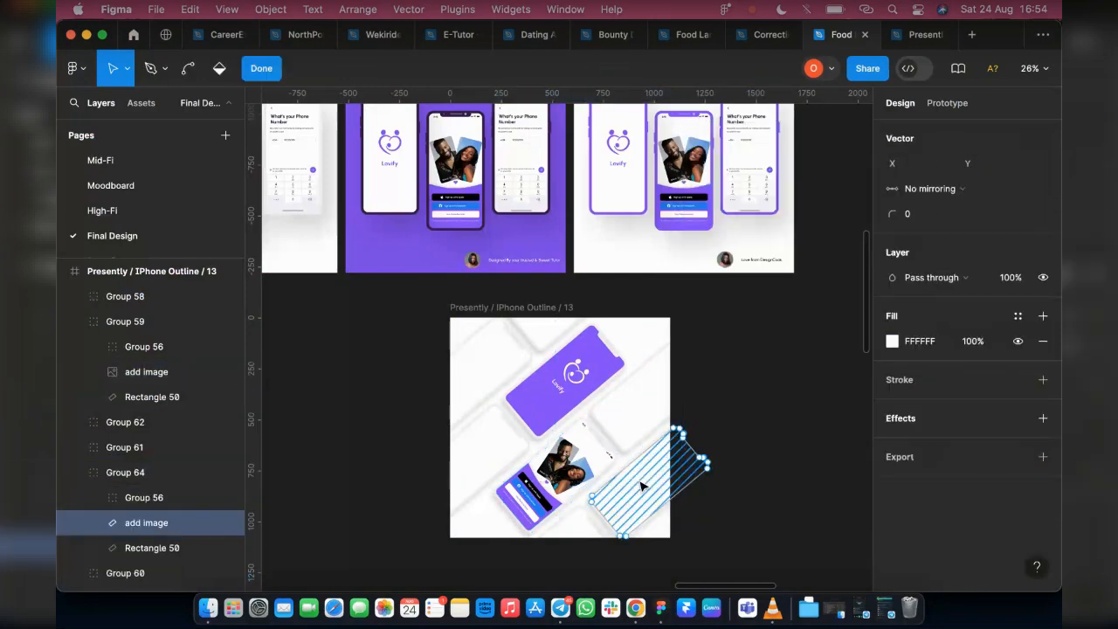
pyautogui.click(274, 72)
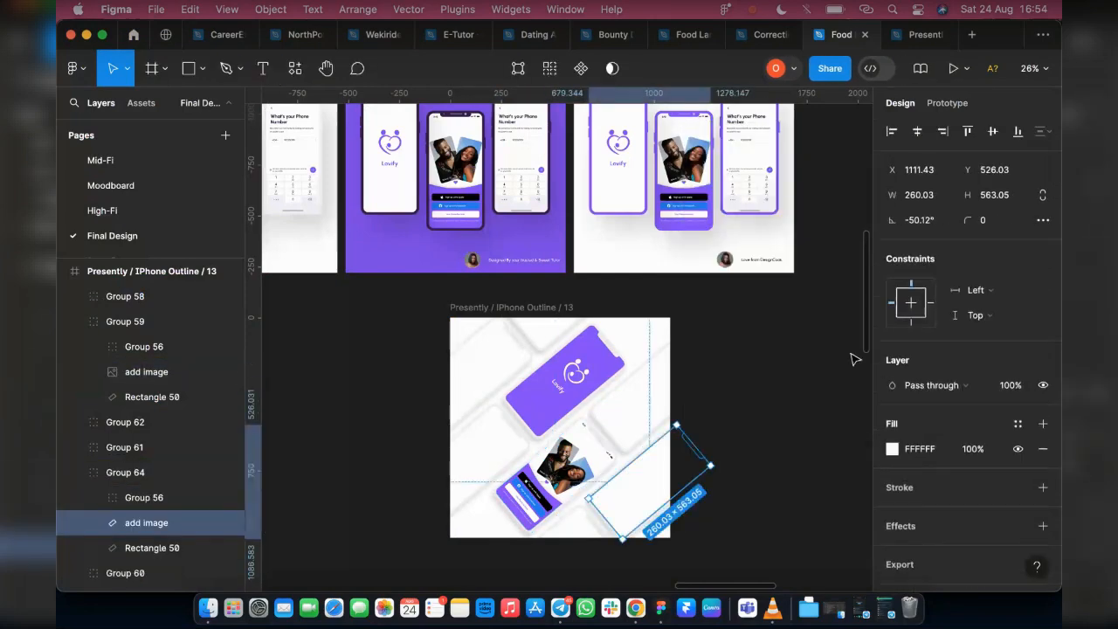
pyautogui.click(891, 450)
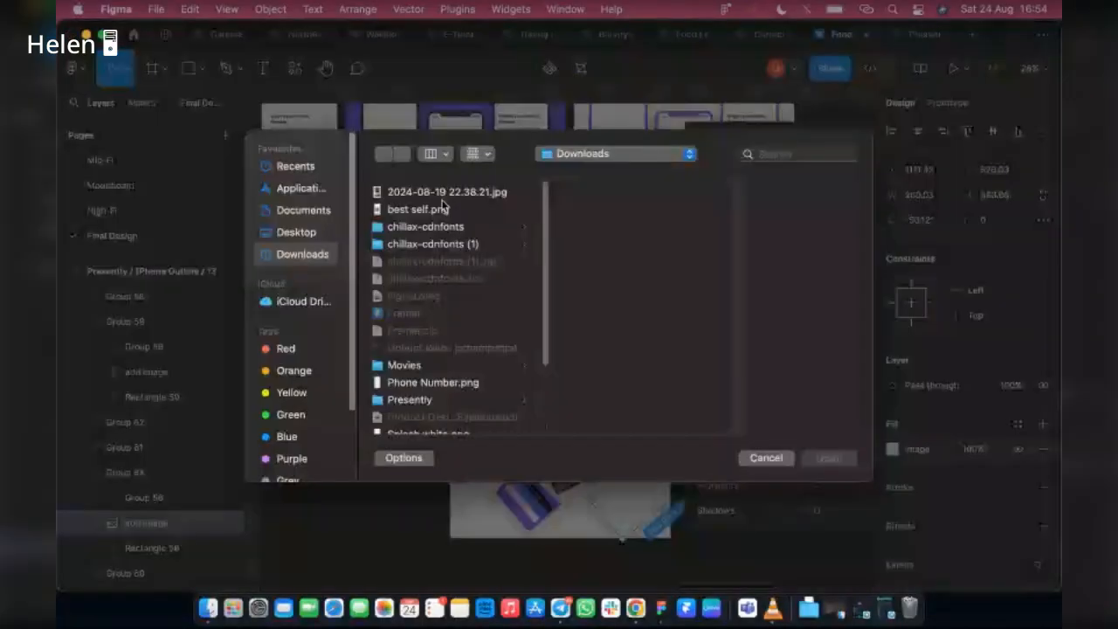
pyautogui.click(418, 209)
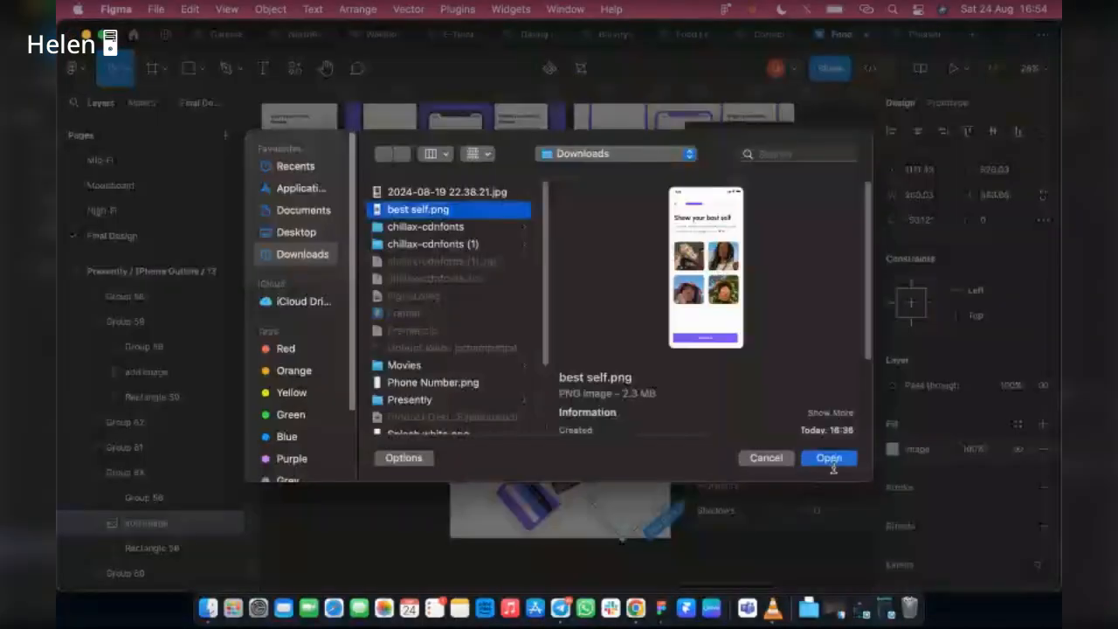
pyautogui.press('Return')
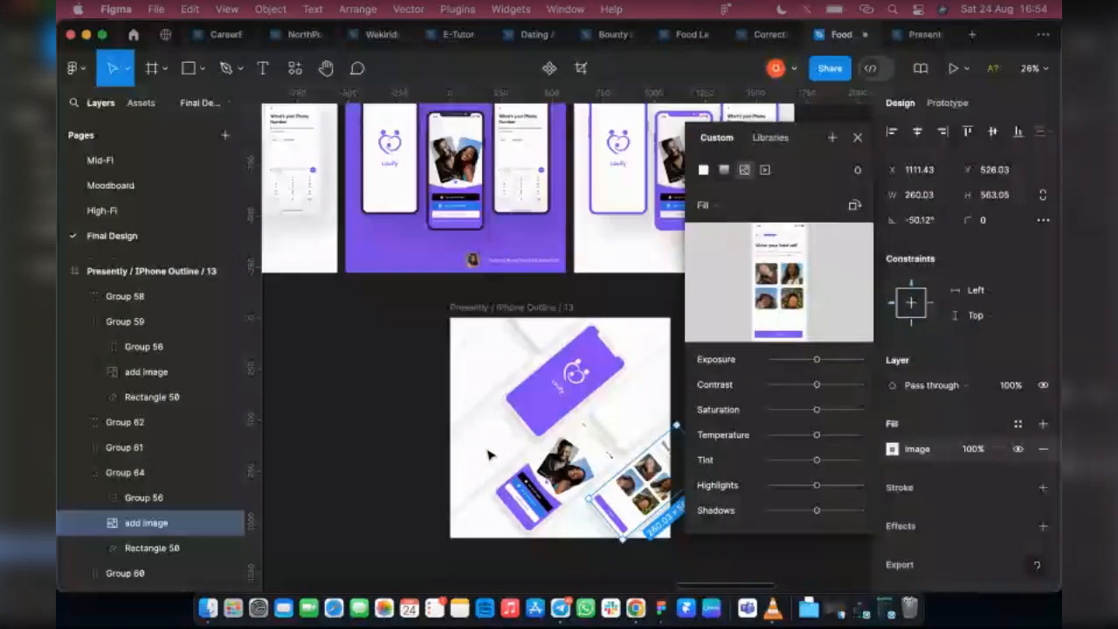
# Fill the phone screen at the mockup's upper-left corner with the Phone Number.png image
pyautogui.doubleClick(489, 375)
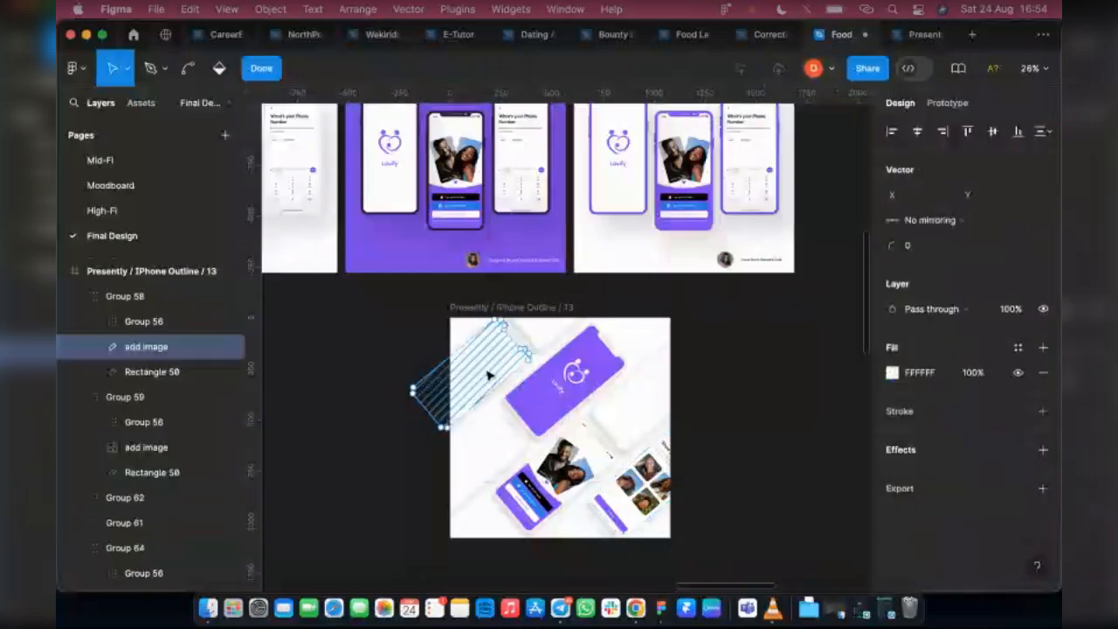
pyautogui.click(261, 69)
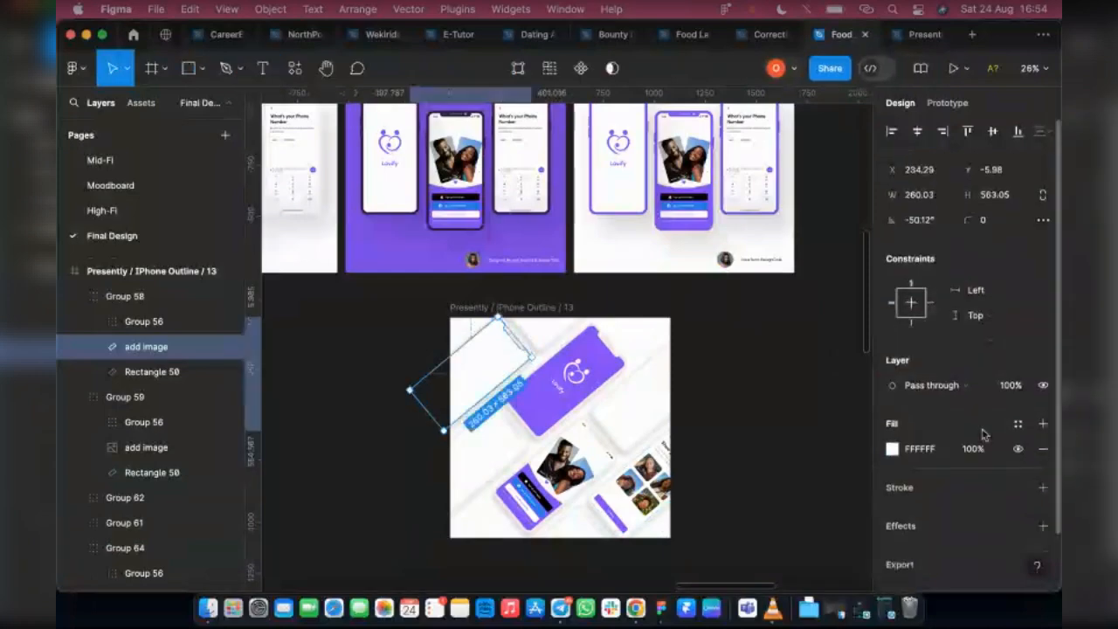
pyautogui.click(892, 448)
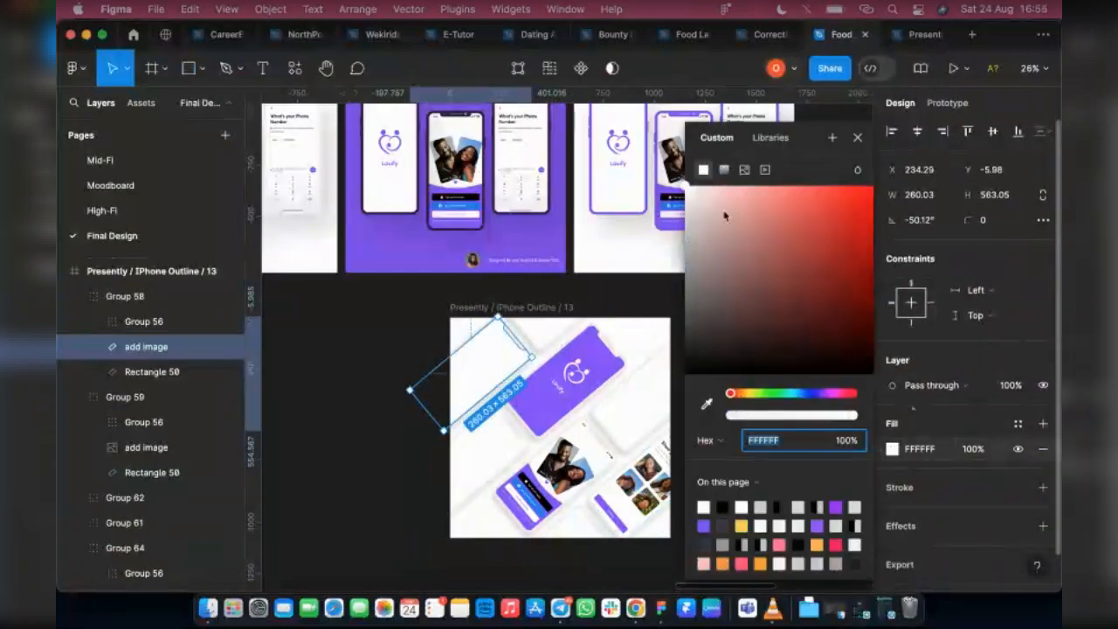
pyautogui.click(744, 169)
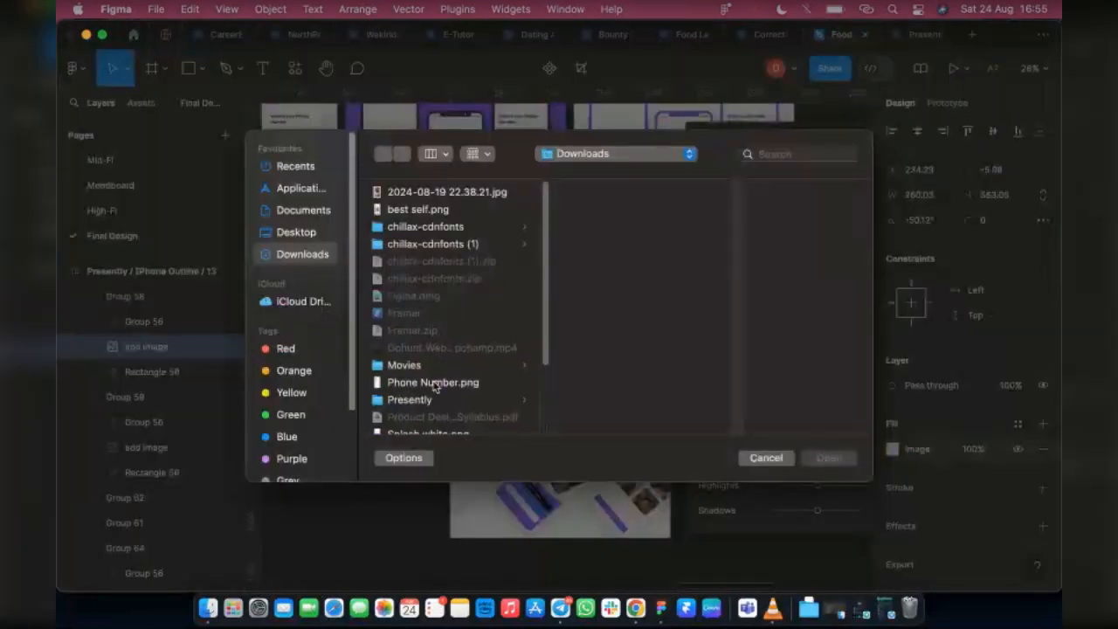
pyautogui.click(432, 382)
pyautogui.click(818, 460)
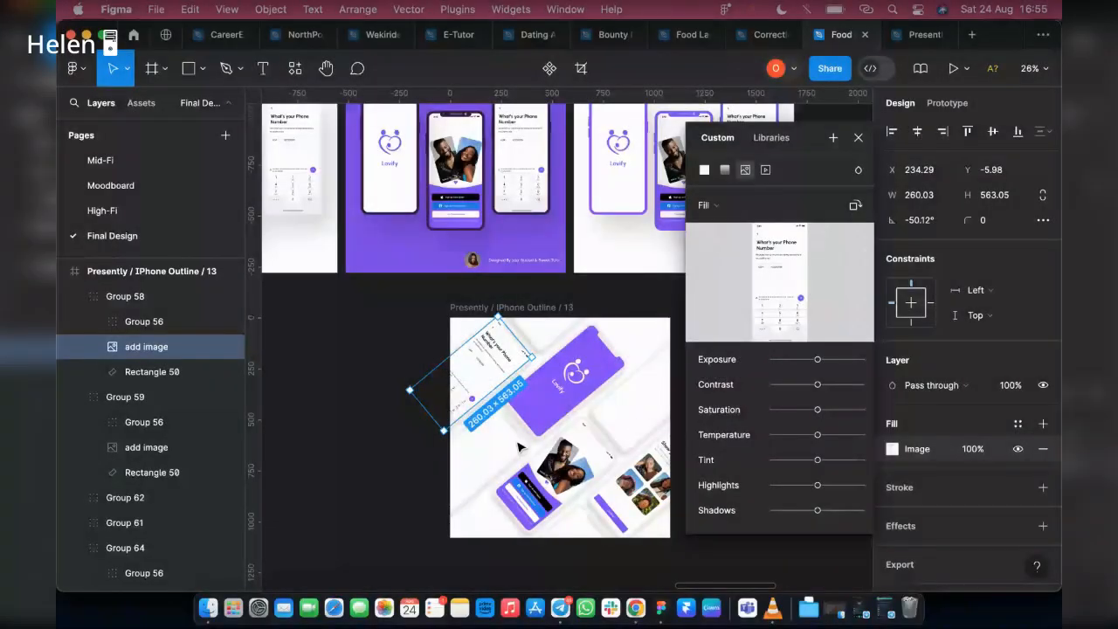
# Fill the phone screen at the mockup's lower-left edge with the best self.png image
pyautogui.click(502, 458)
pyautogui.doubleClick(502, 458)
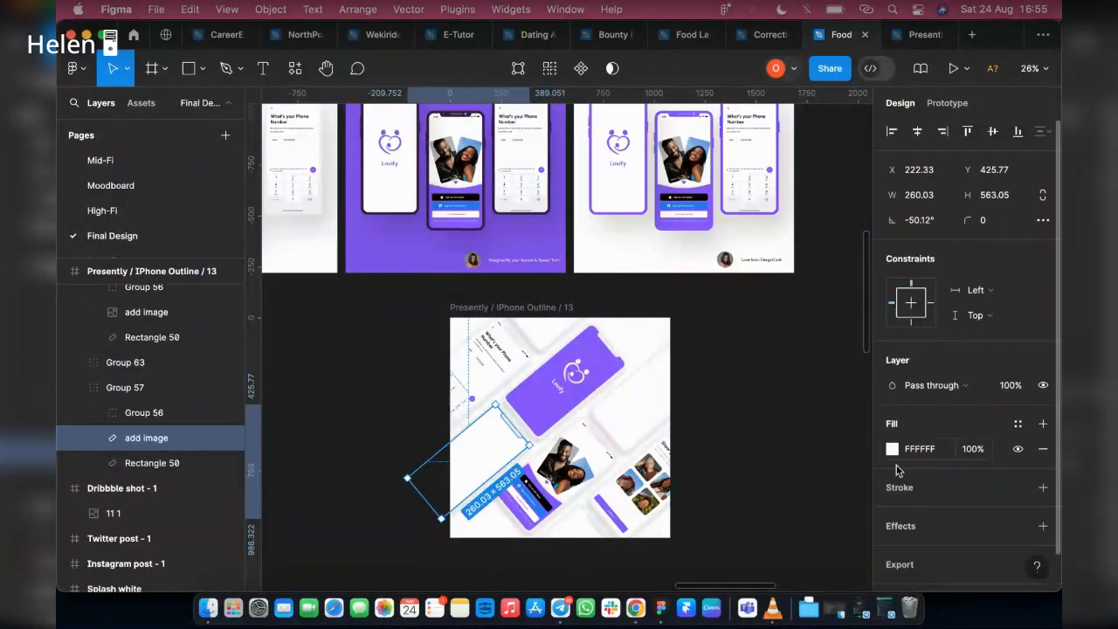
pyautogui.click(891, 448)
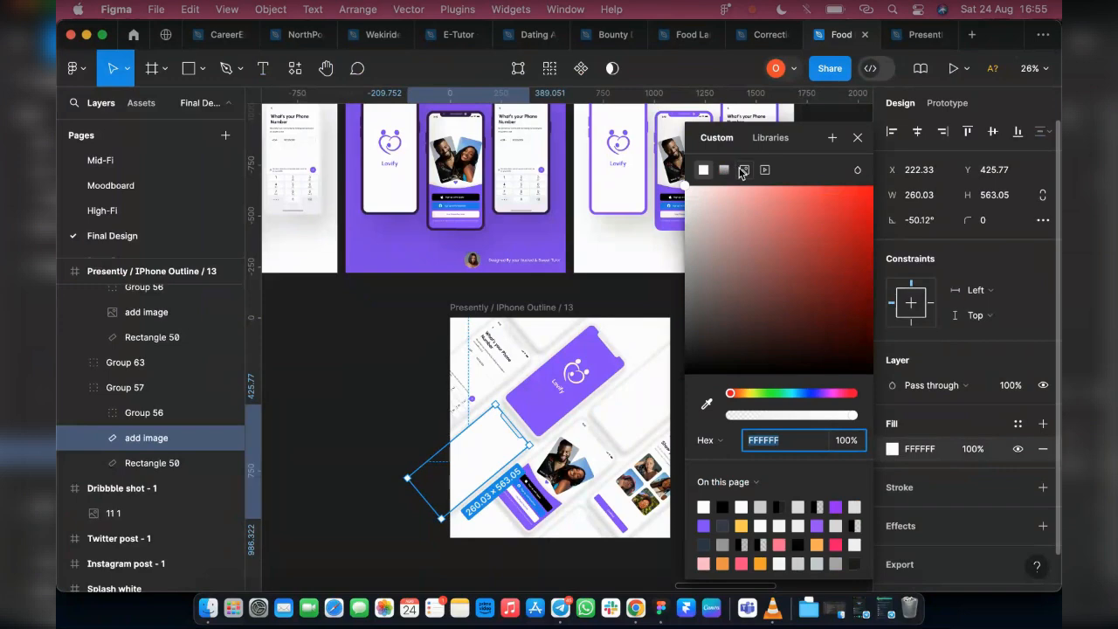
pyautogui.click(744, 170)
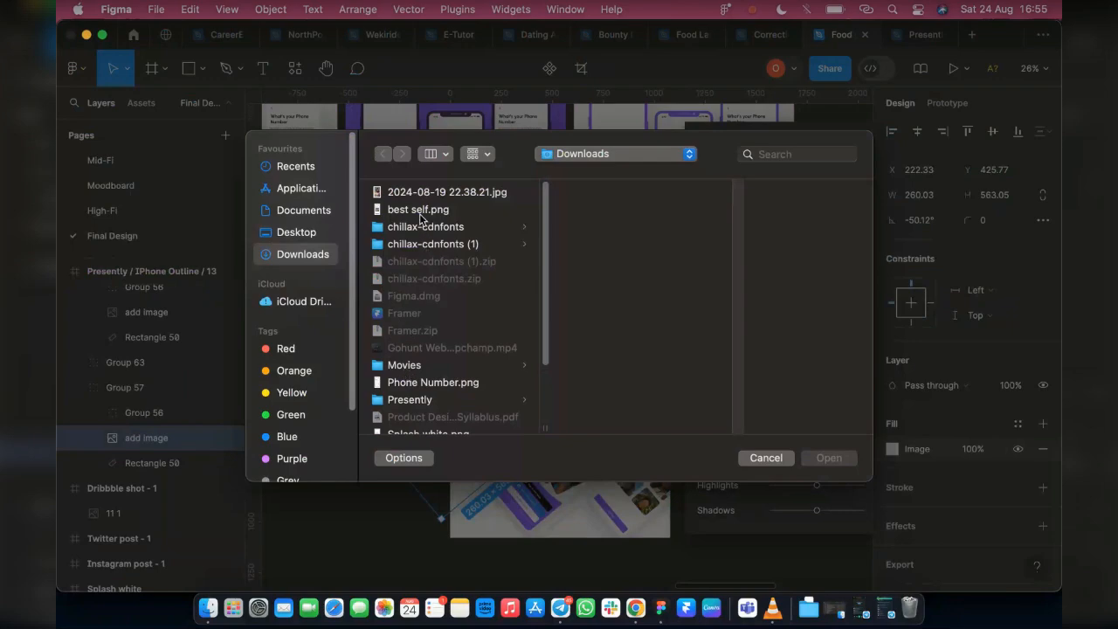
pyautogui.click(419, 213)
pyautogui.click(831, 460)
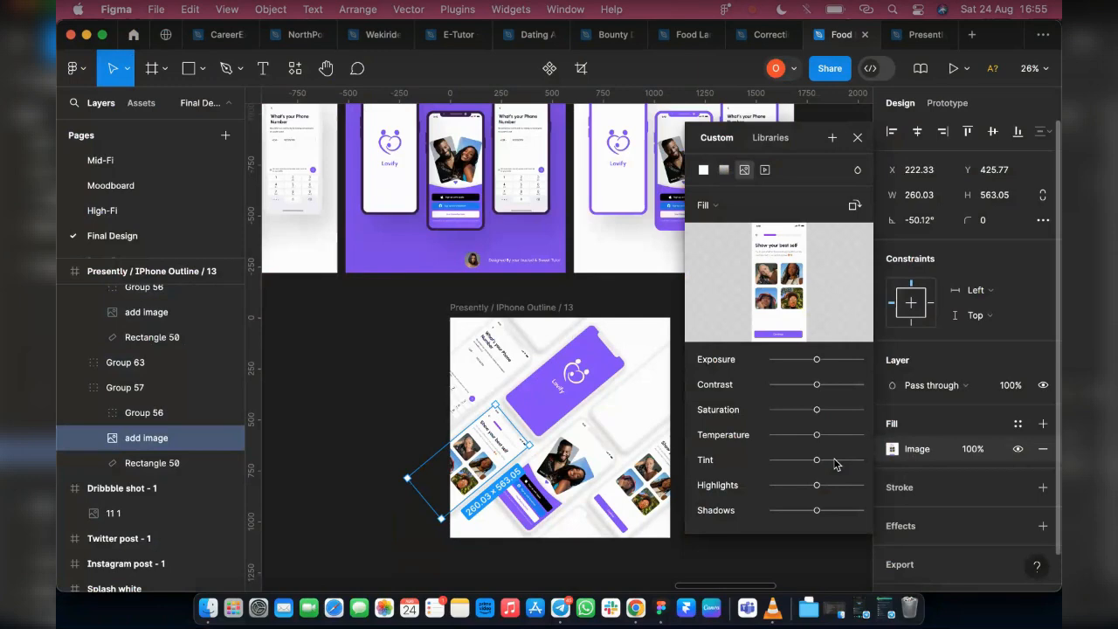
# Fill the phone screen cut off by the mockup's bottom edge with the Welcome.png image
pyautogui.click(574, 534)
pyautogui.doubleClick(575, 534)
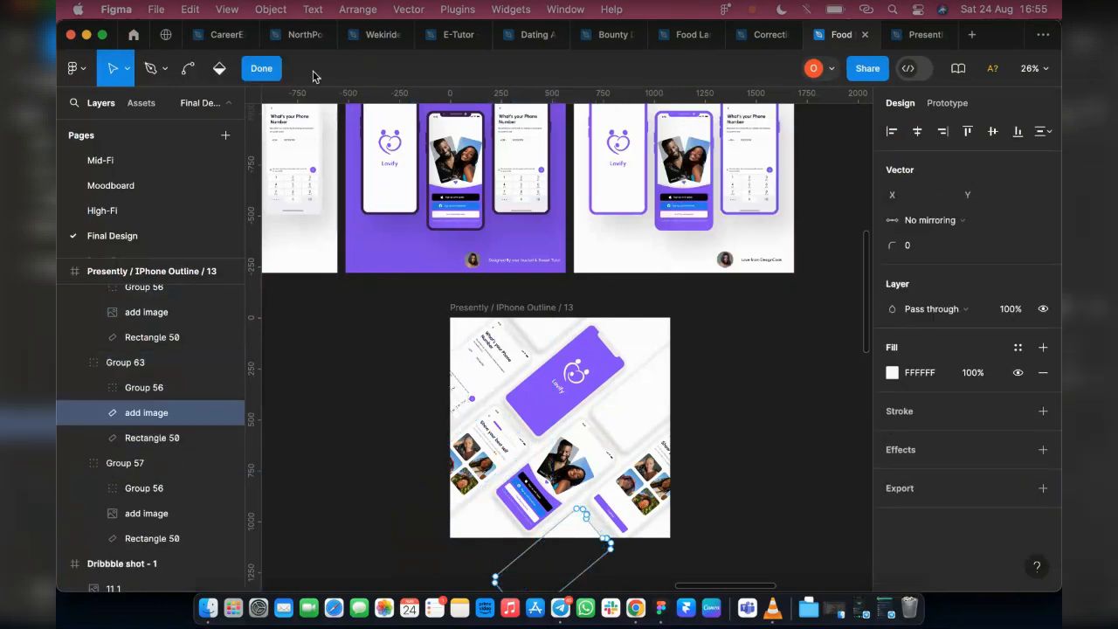
pyautogui.click(267, 70)
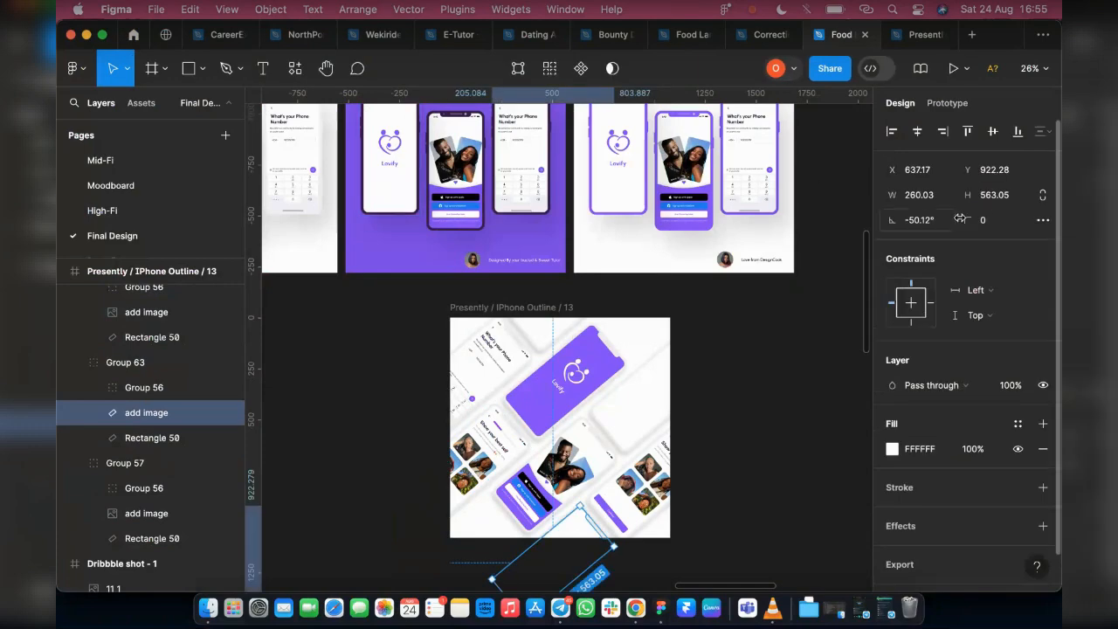
pyautogui.click(892, 448)
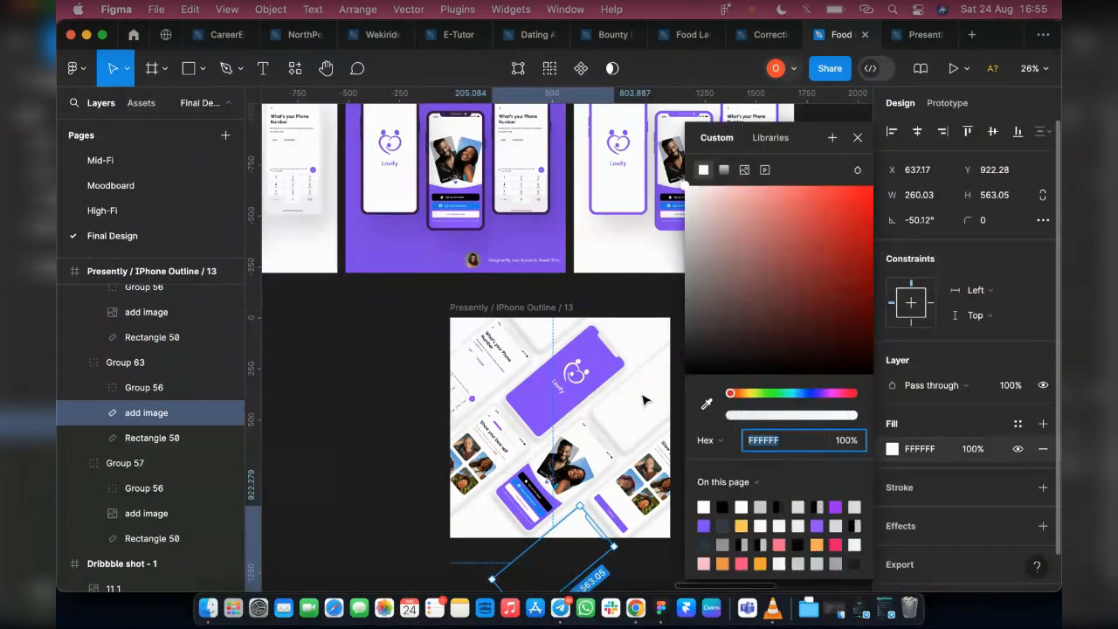
pyautogui.click(743, 170)
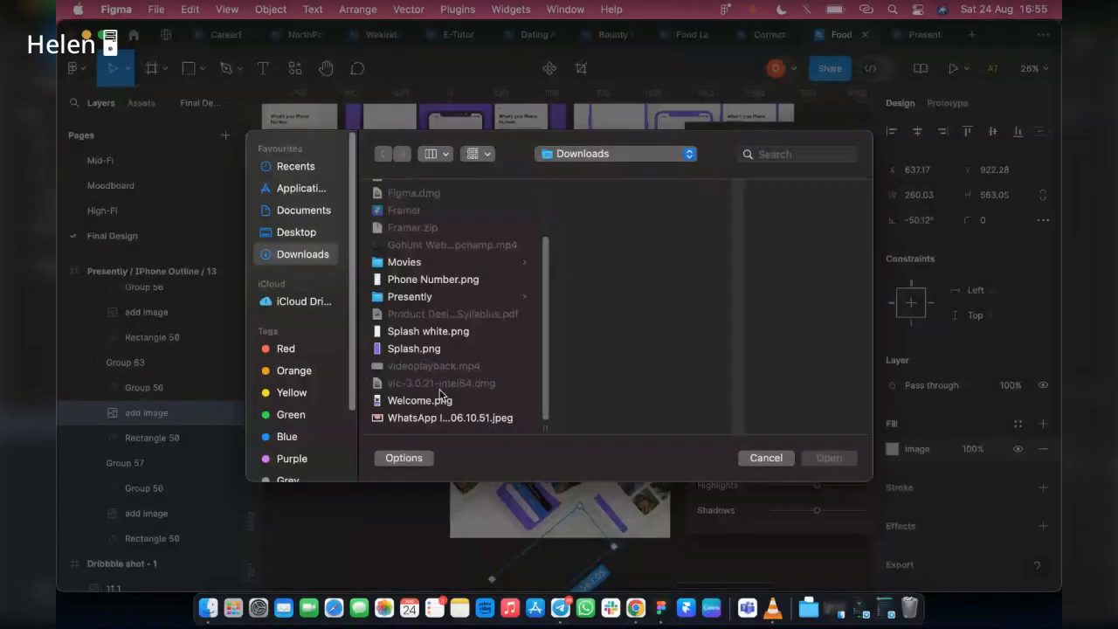
pyautogui.click(437, 399)
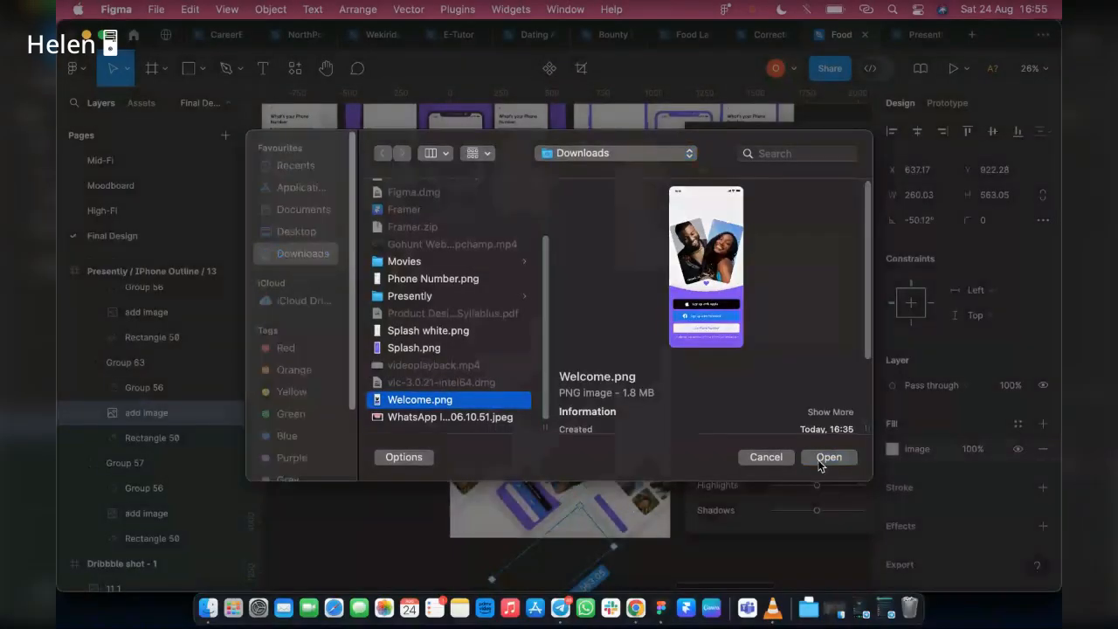
pyautogui.click(827, 457)
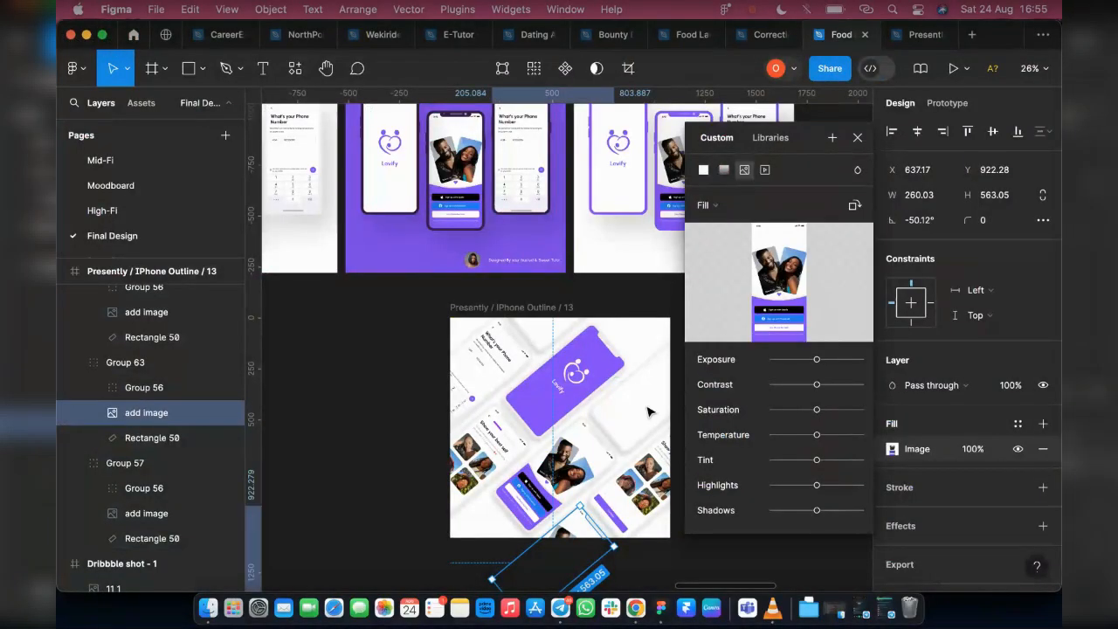
# Fill the blank phone screen at the diagonal mockup's upper-right edge with the Phone Number.png image
pyautogui.click(649, 411)
pyautogui.doubleClick(649, 411)
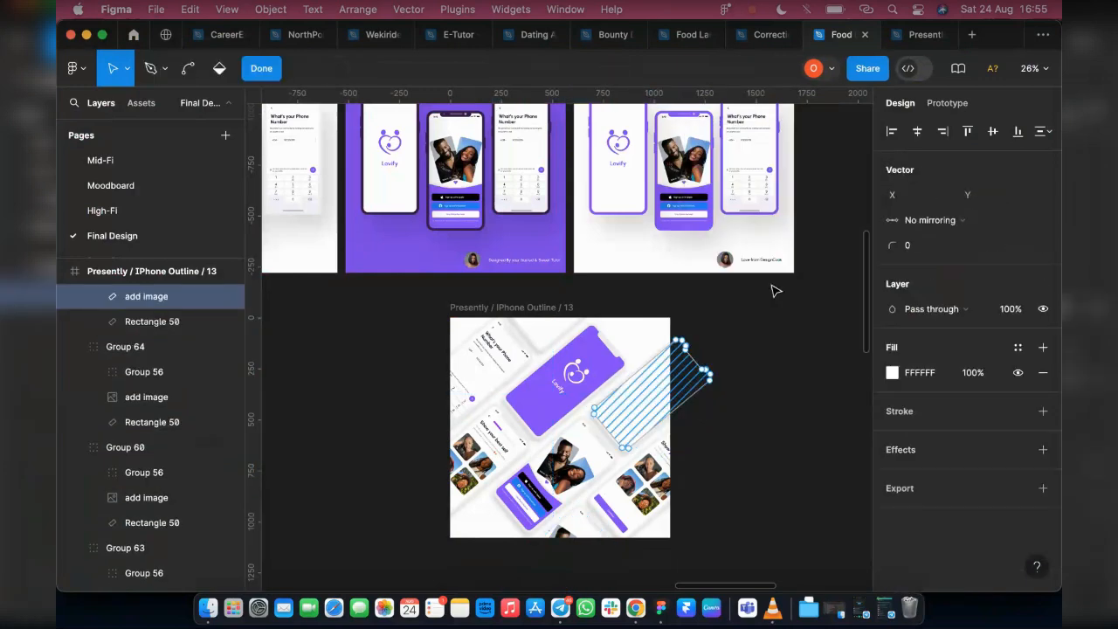
pyautogui.click(277, 73)
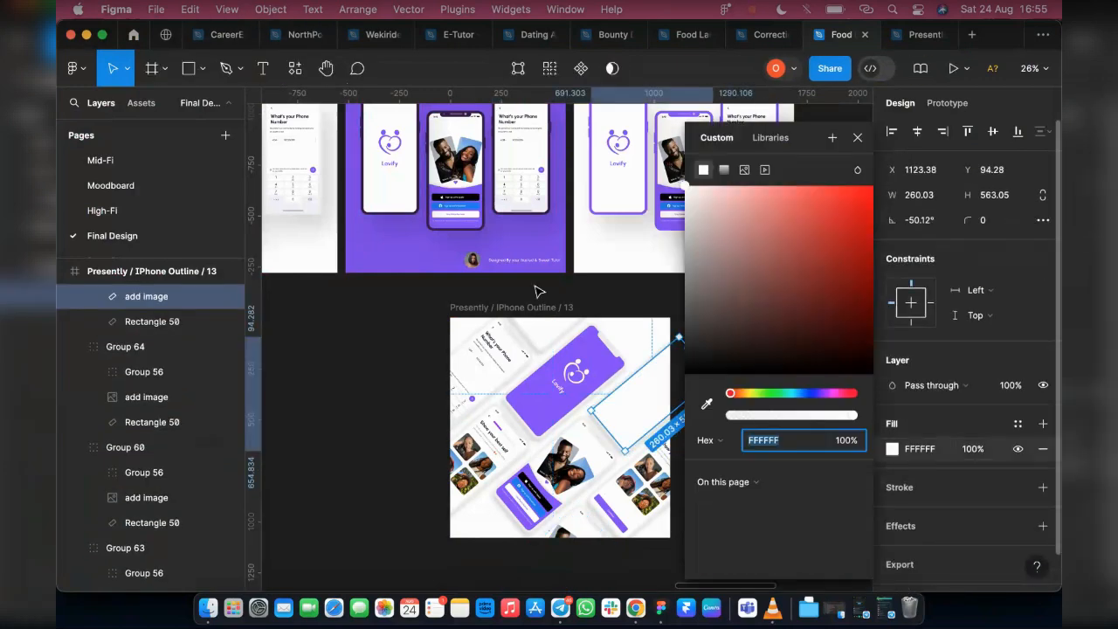
pyautogui.click(892, 448)
pyautogui.click(744, 169)
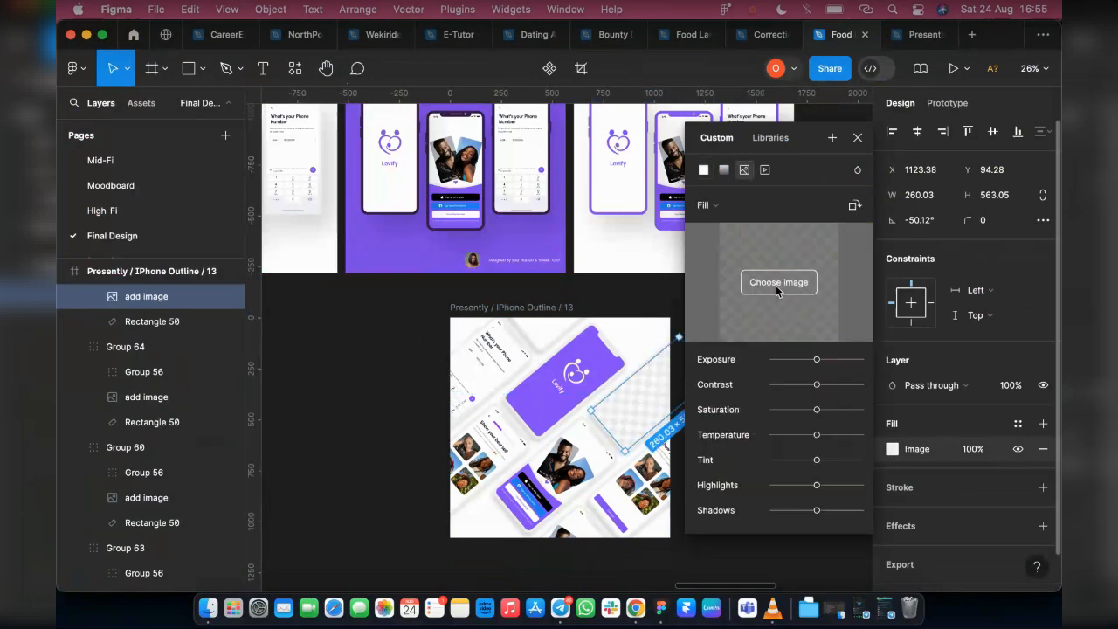
pyautogui.click(776, 283)
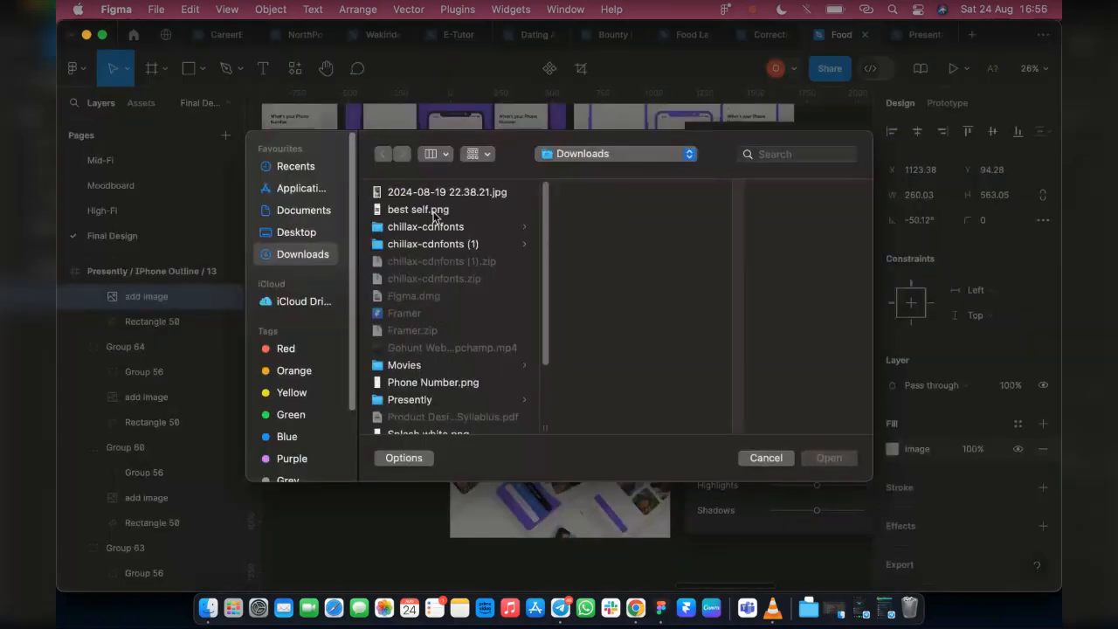
pyautogui.scroll(-3, 432, 349)
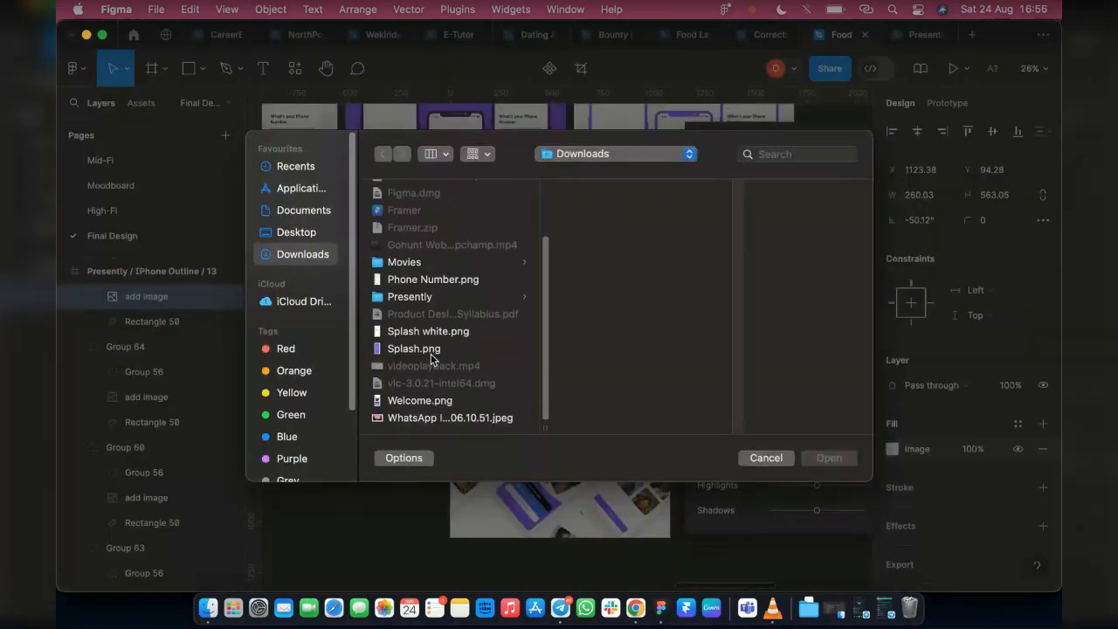
pyautogui.click(426, 282)
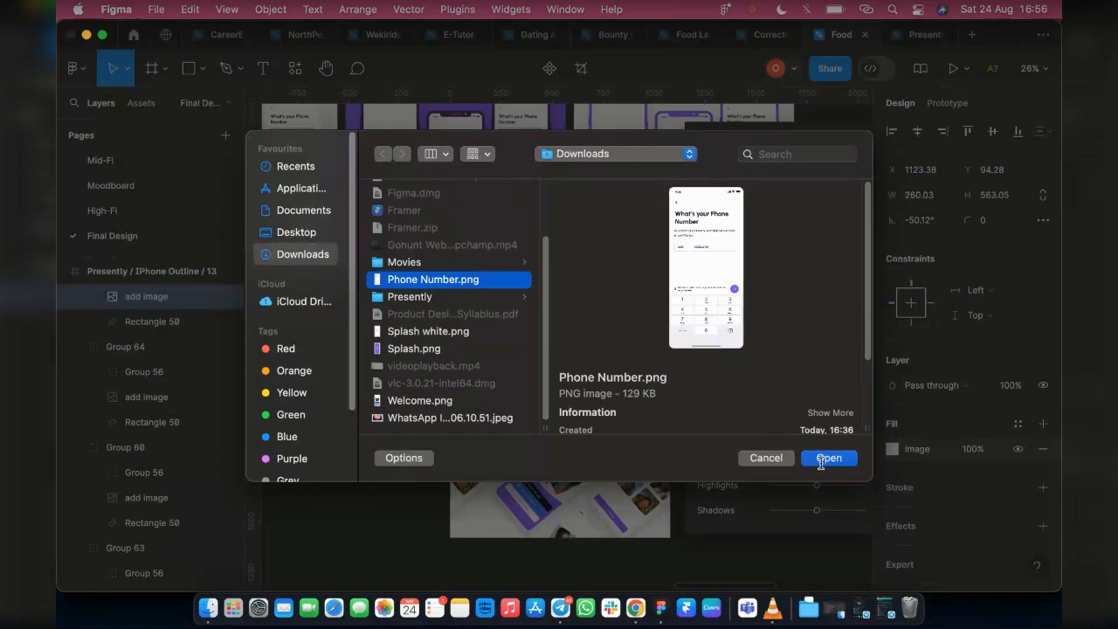
pyautogui.click(827, 457)
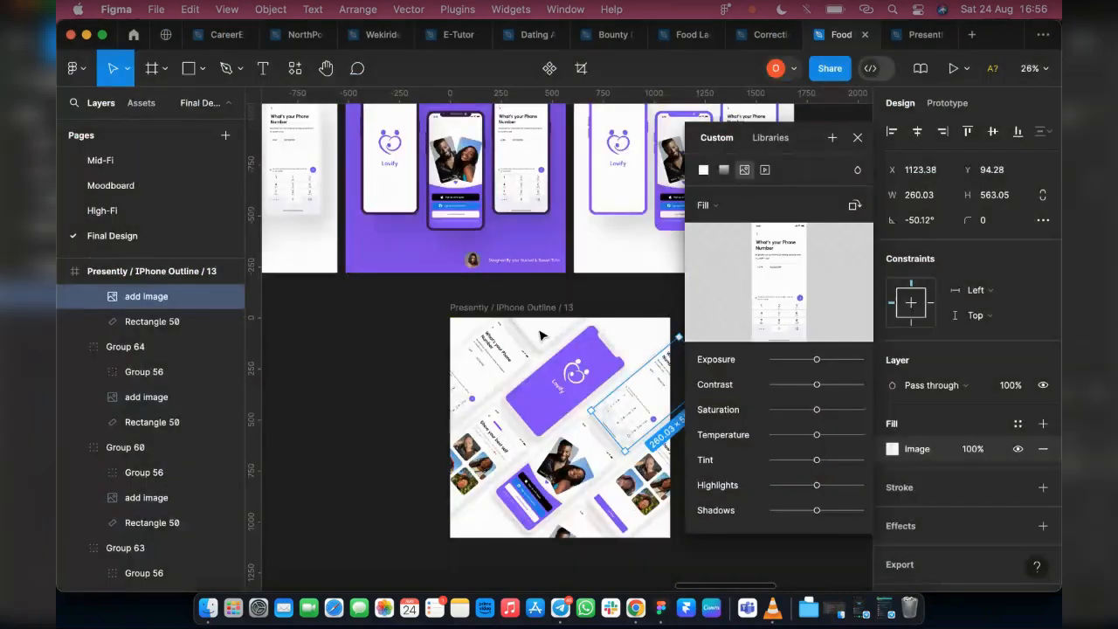
# Fill the phone screen cut off by the mockup's top edge with the best self.png image
pyautogui.click(543, 337)
pyautogui.doubleClick(542, 336)
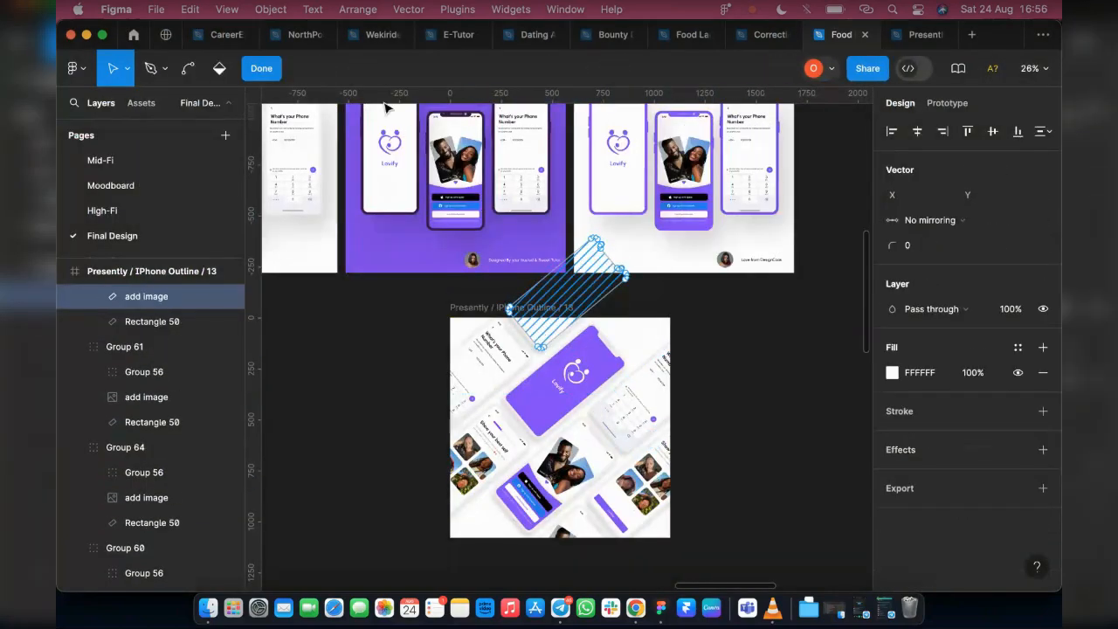
pyautogui.click(262, 68)
pyautogui.click(891, 448)
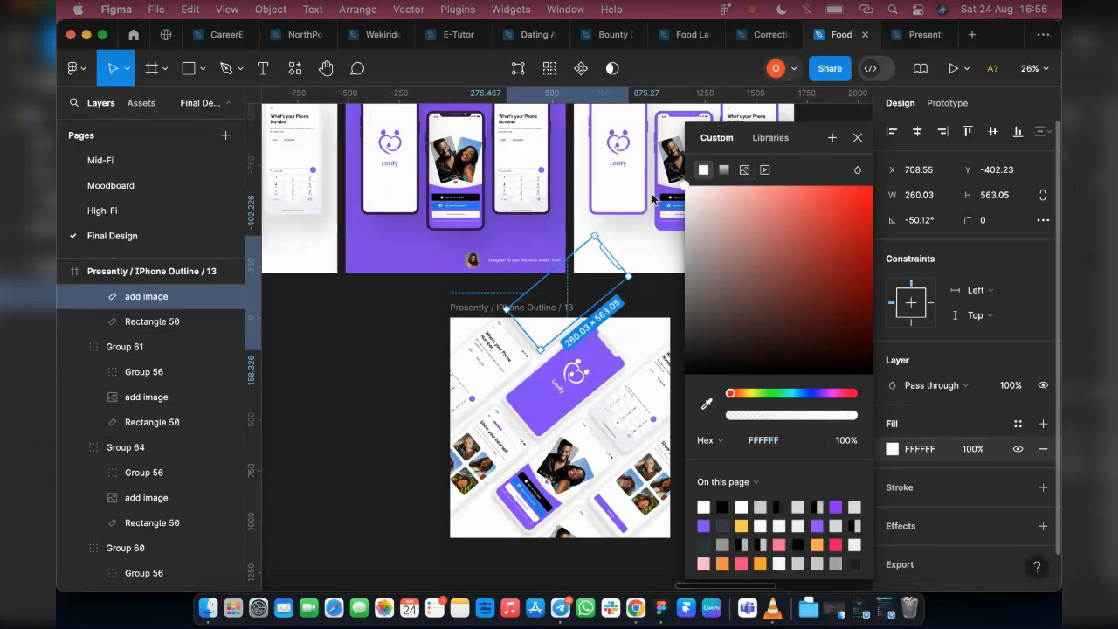
pyautogui.click(745, 170)
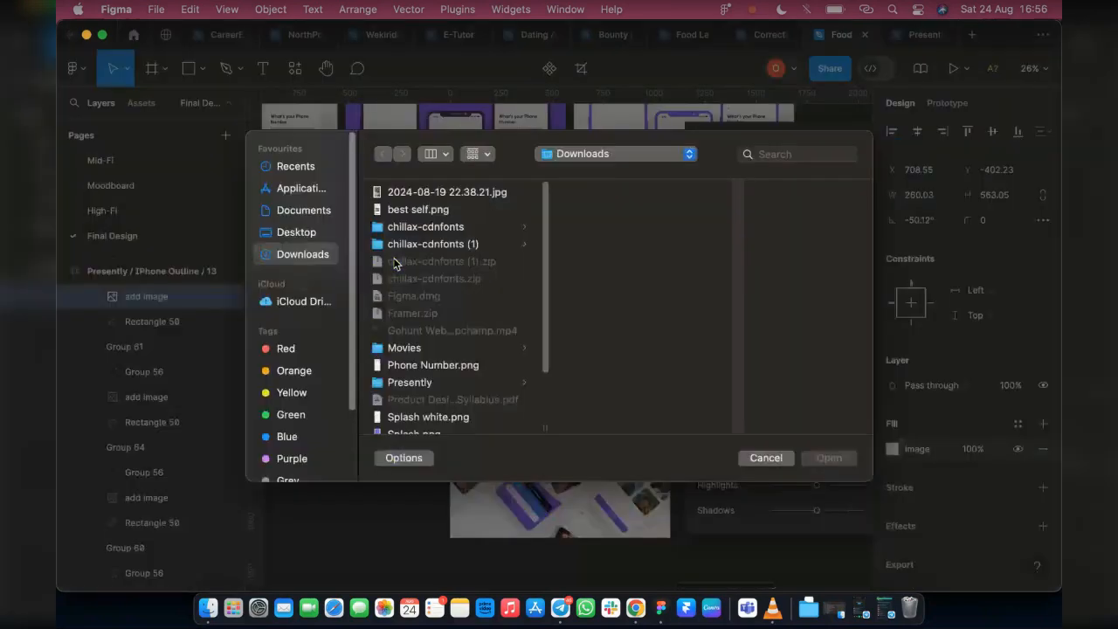
pyautogui.click(434, 211)
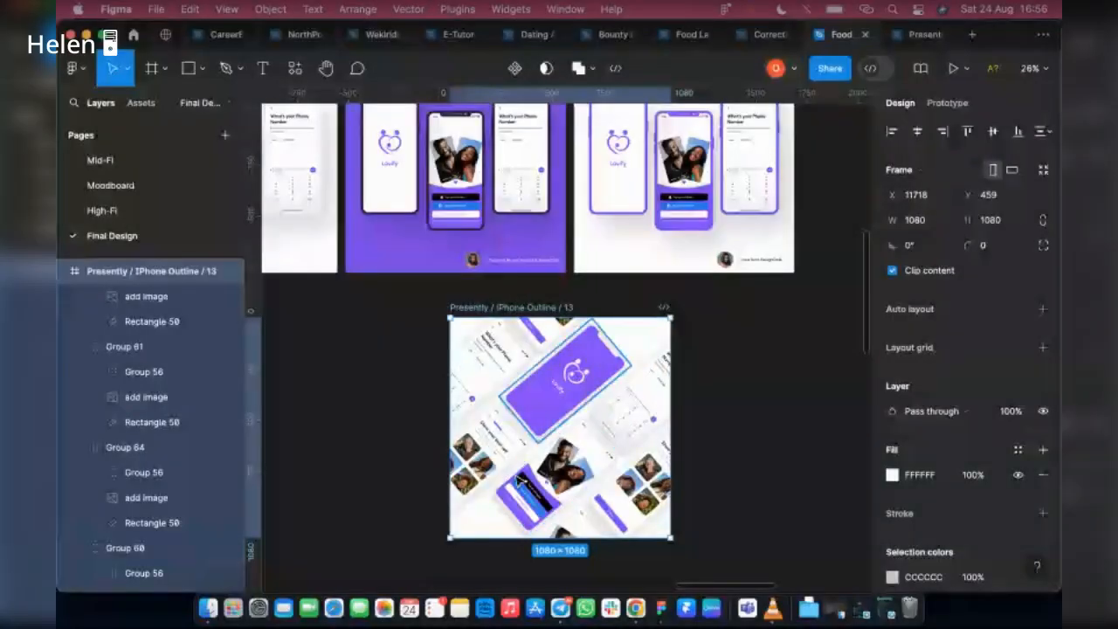
# Rename the diagonal phone layout's frame as mockup
pyautogui.scroll(2, 521, 479)
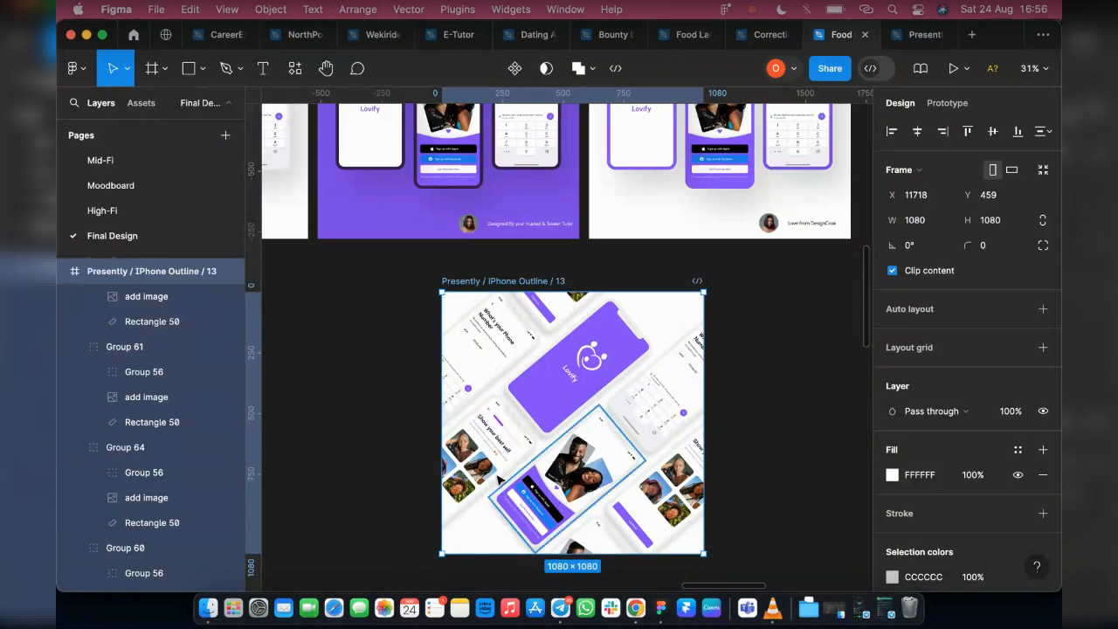
pyautogui.click(812, 229)
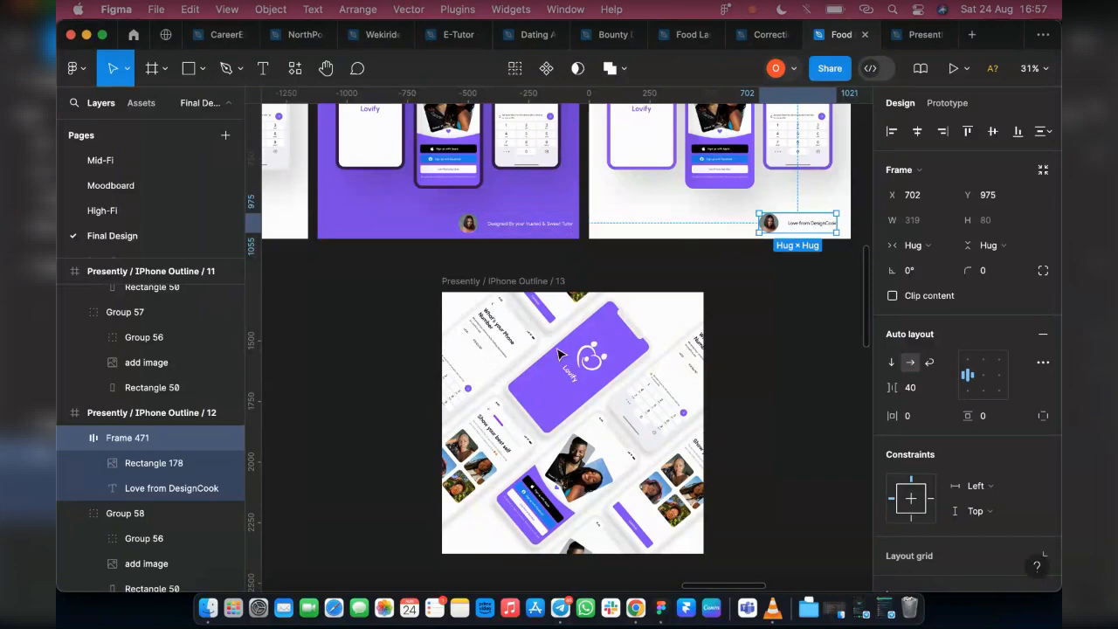
pyautogui.click(477, 281)
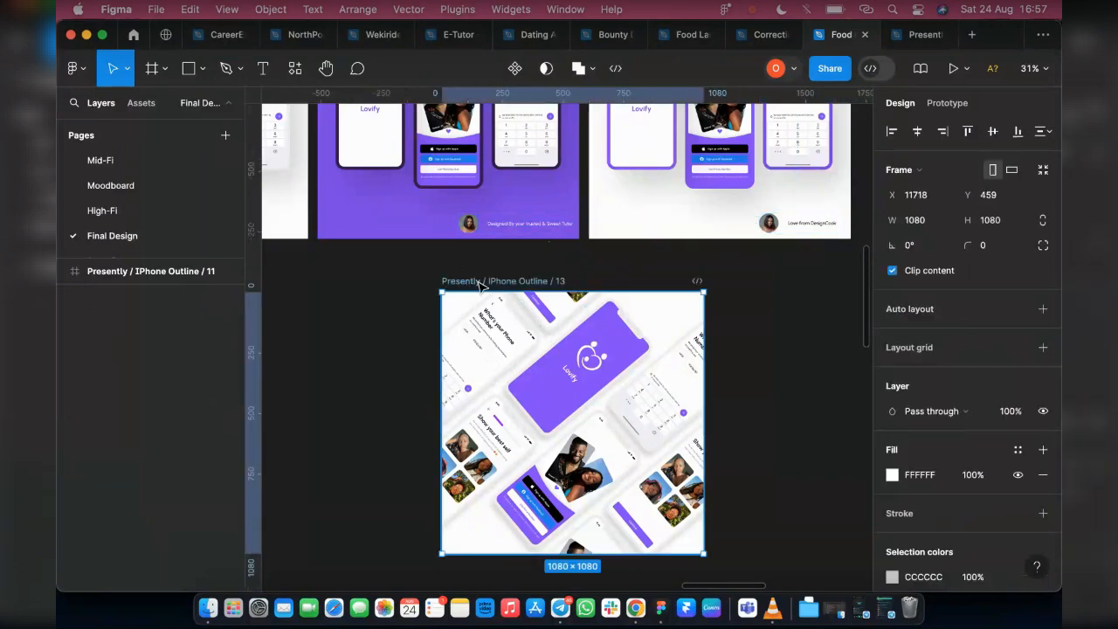
pyautogui.doubleClick(477, 280)
pyautogui.write('mOC')
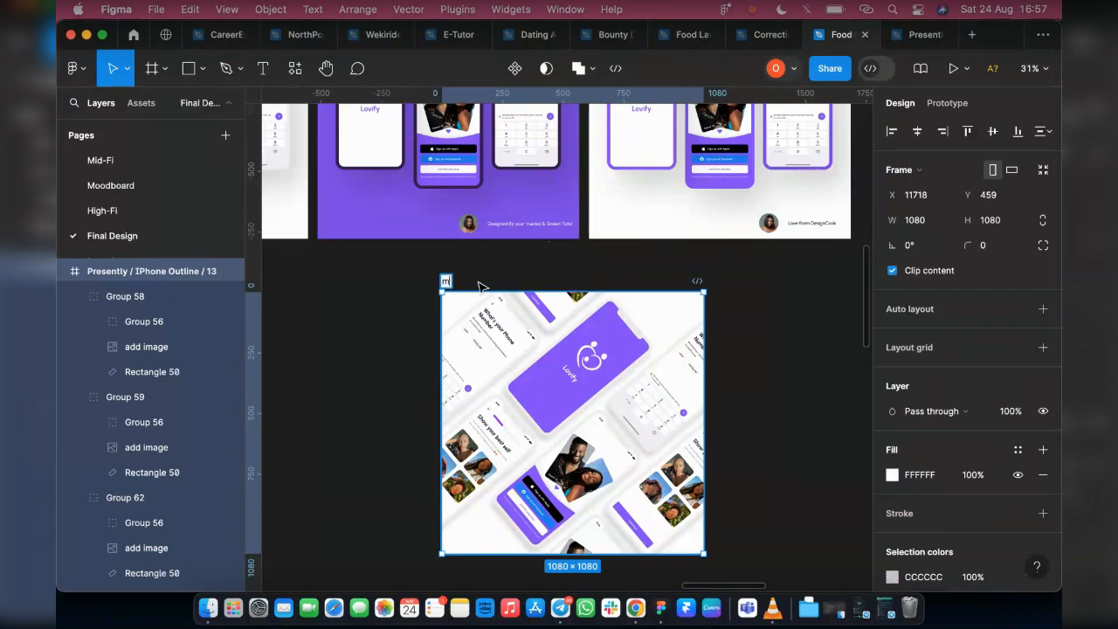
pyautogui.press('BackSpace')
pyautogui.press('BackSpace')
pyautogui.write('ockup')
pyautogui.press('Return')
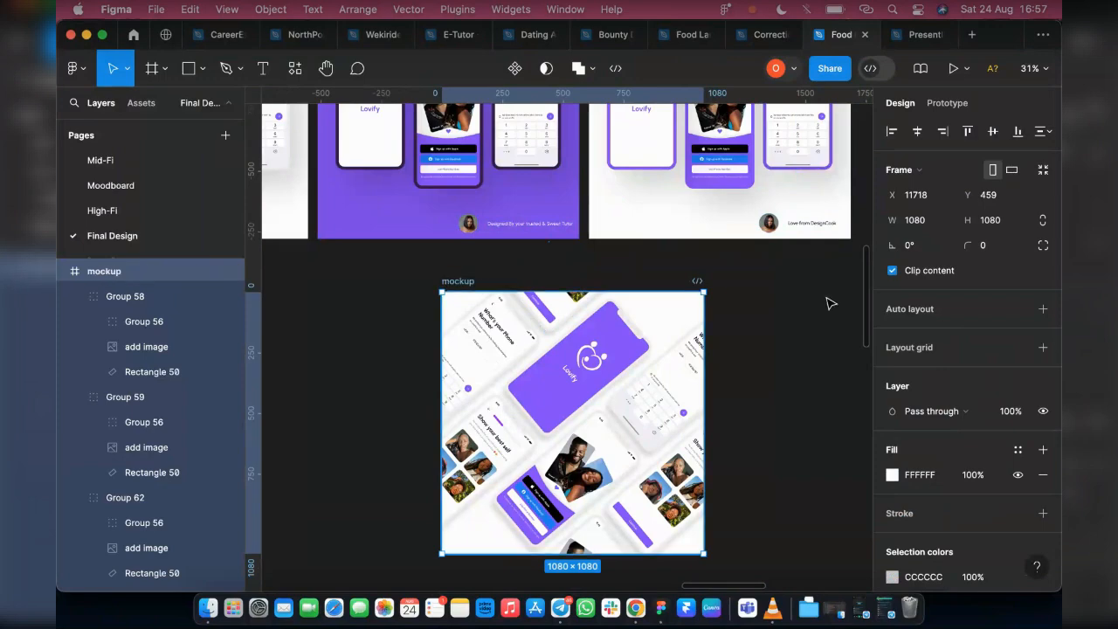
# Export the mockup frame as a PNG at 4x scale, previewing it and saving it as mockup.png in Downloads
pyautogui.scroll(-5, 933, 527)
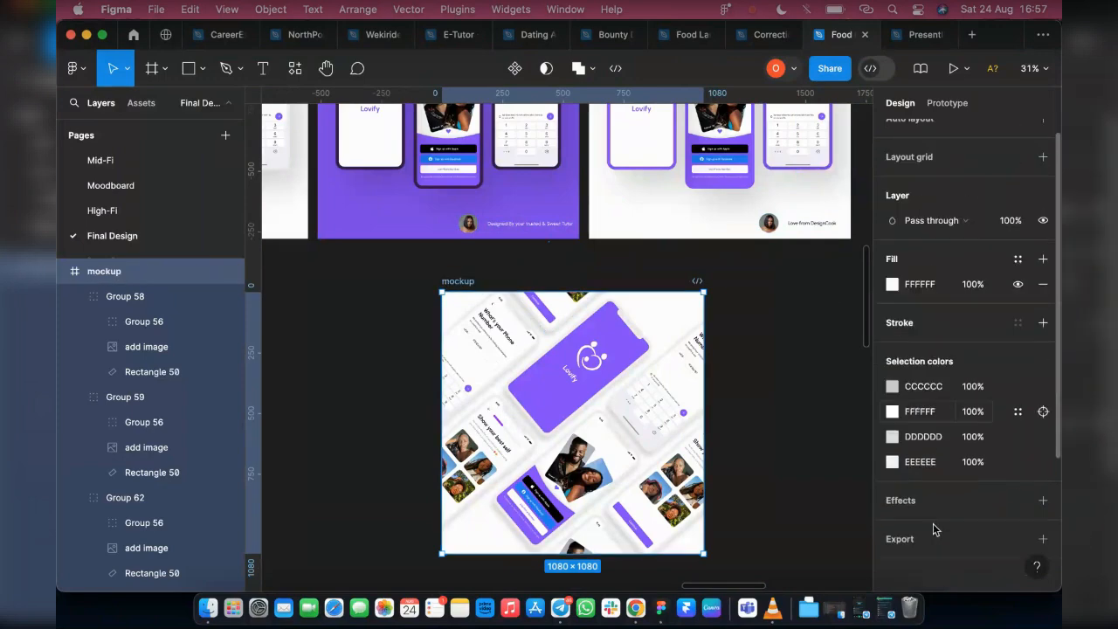
pyautogui.click(1042, 539)
pyautogui.scroll(-2, 915, 497)
pyautogui.click(912, 470)
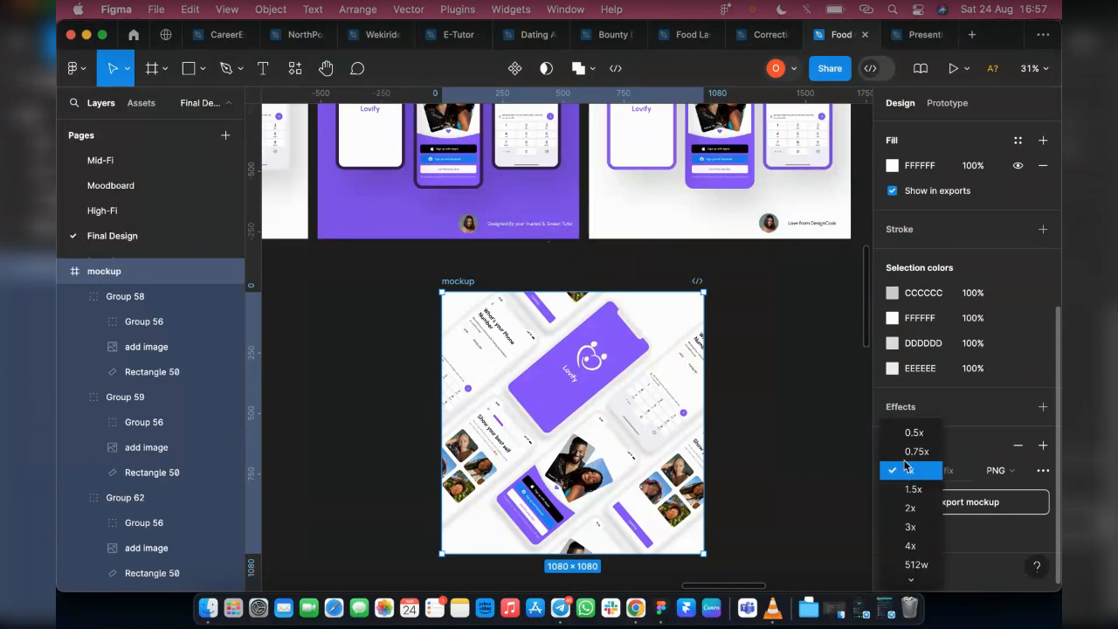
pyautogui.click(911, 545)
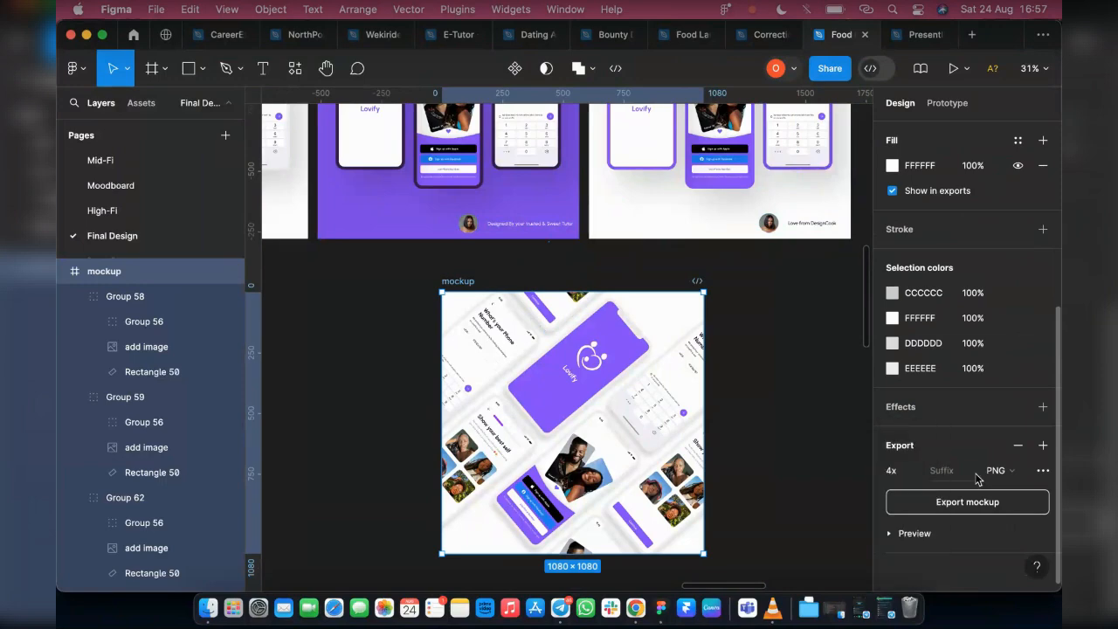
pyautogui.click(902, 535)
pyautogui.scroll(-3, 948, 550)
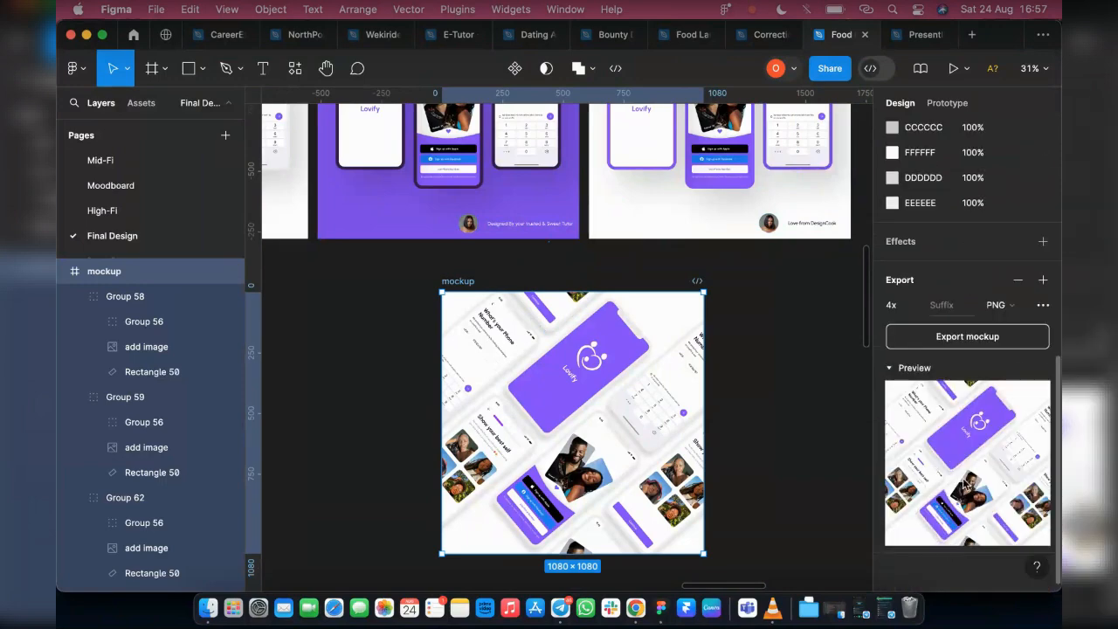
pyautogui.click(979, 339)
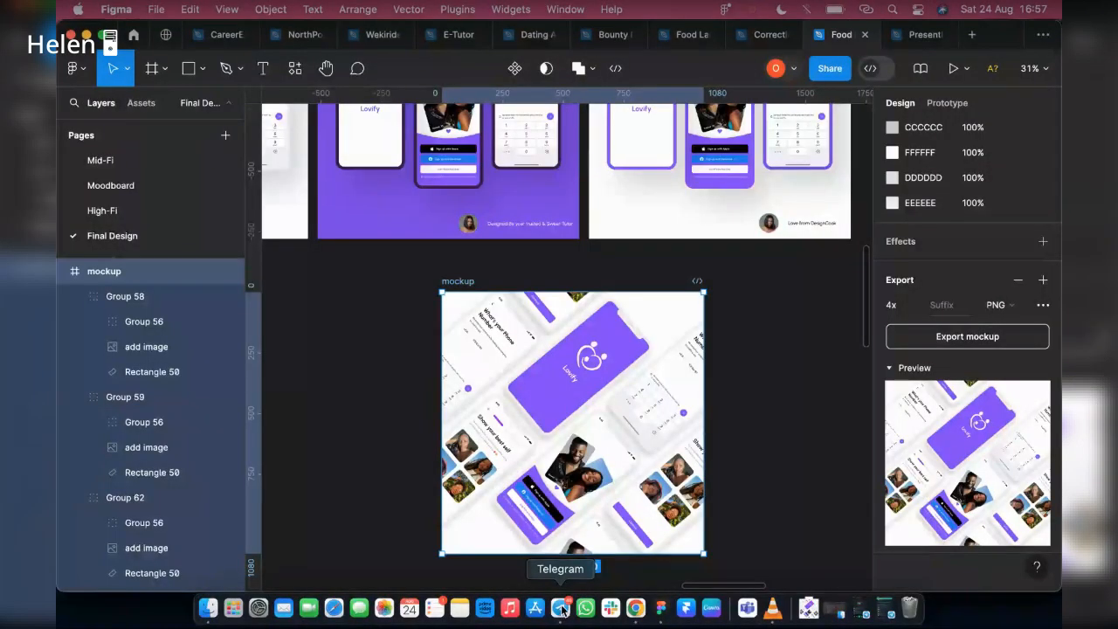
# Switch to Telegram and send mockup.png from Downloads as a photo to the cohort's General topic
pyautogui.click(562, 609)
pyautogui.moveTo(83, 432)
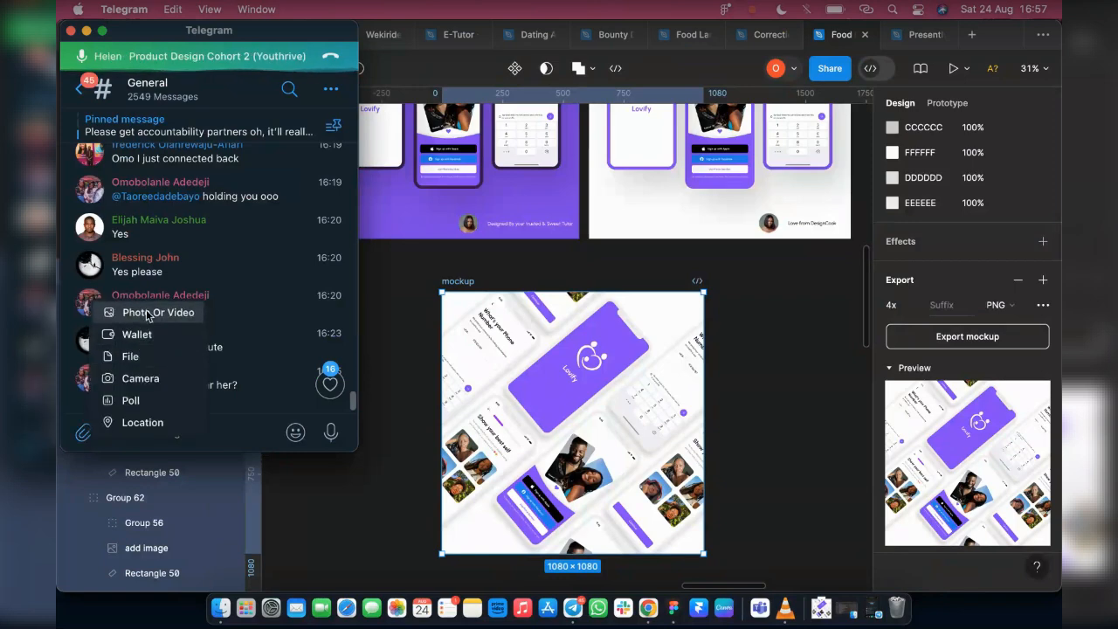
pyautogui.click(147, 315)
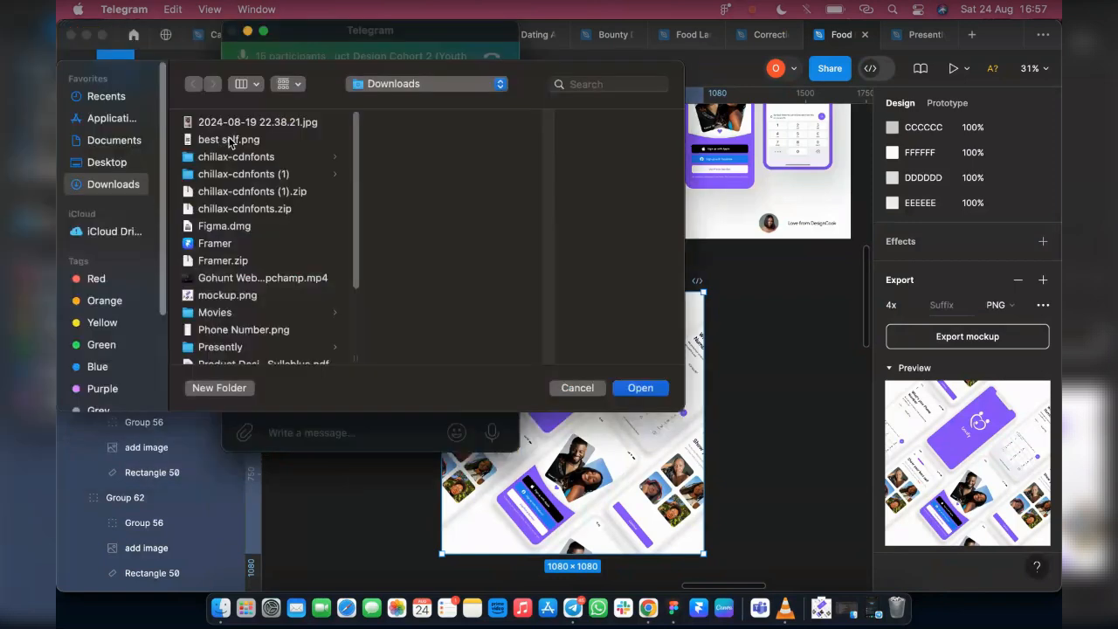
pyautogui.click(237, 297)
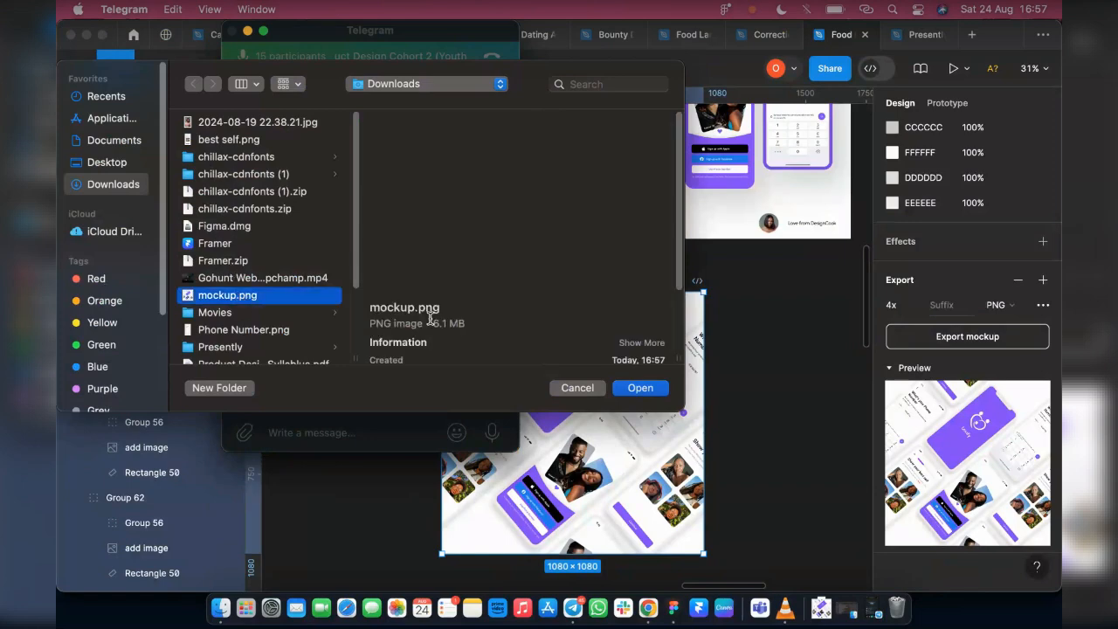
pyautogui.click(641, 389)
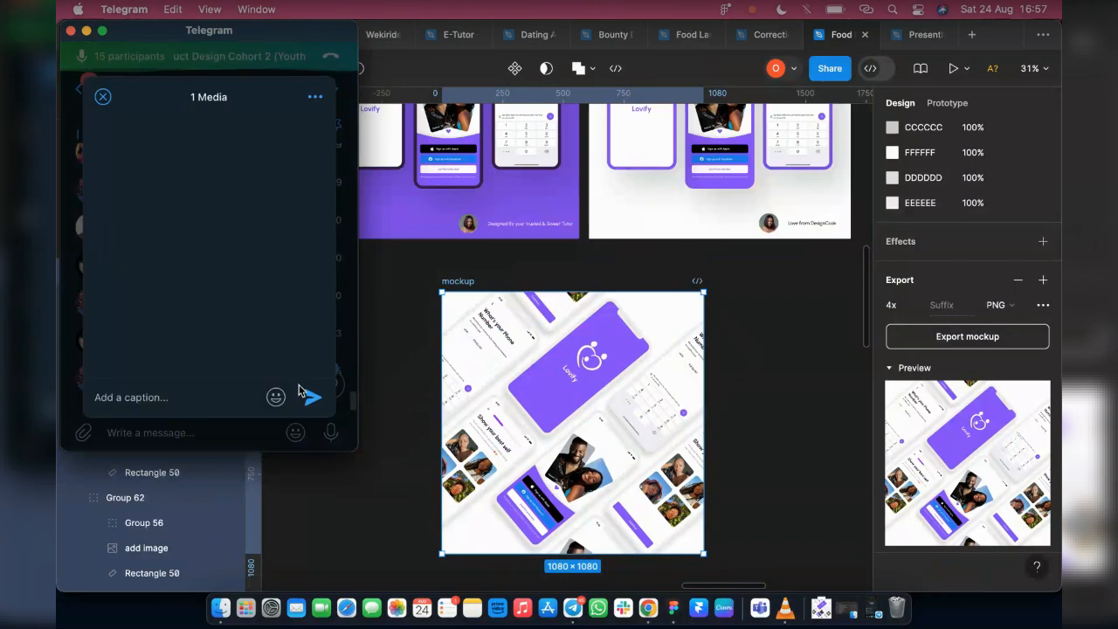
pyautogui.click(313, 399)
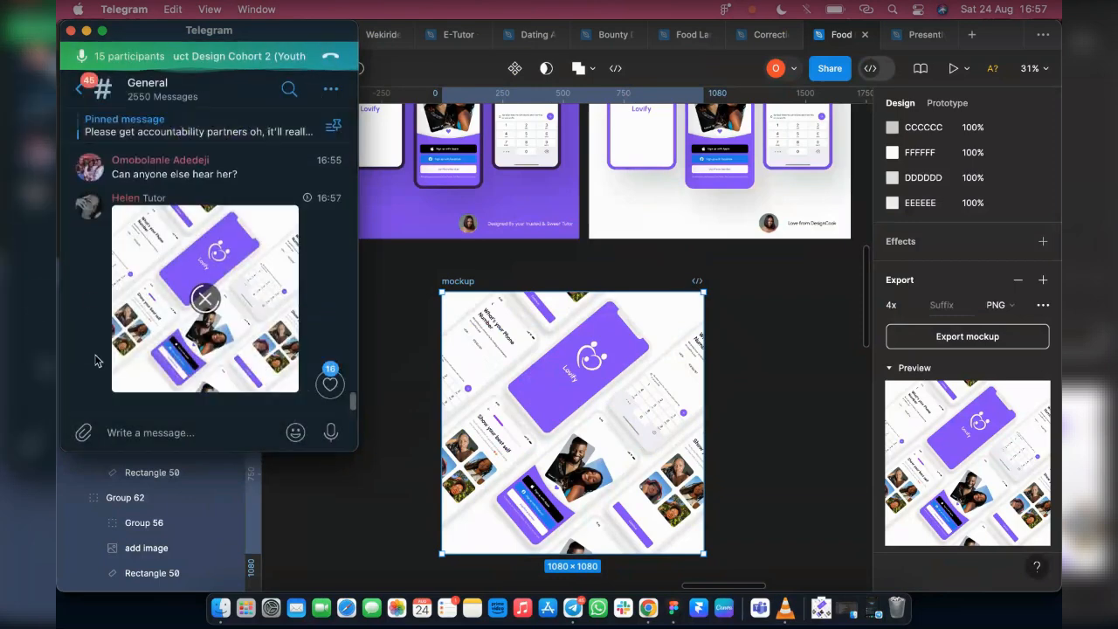
# Send 11.png from the Presently / IPhone Outline folder as a photo to the General topic and leave the chat
pyautogui.click(83, 429)
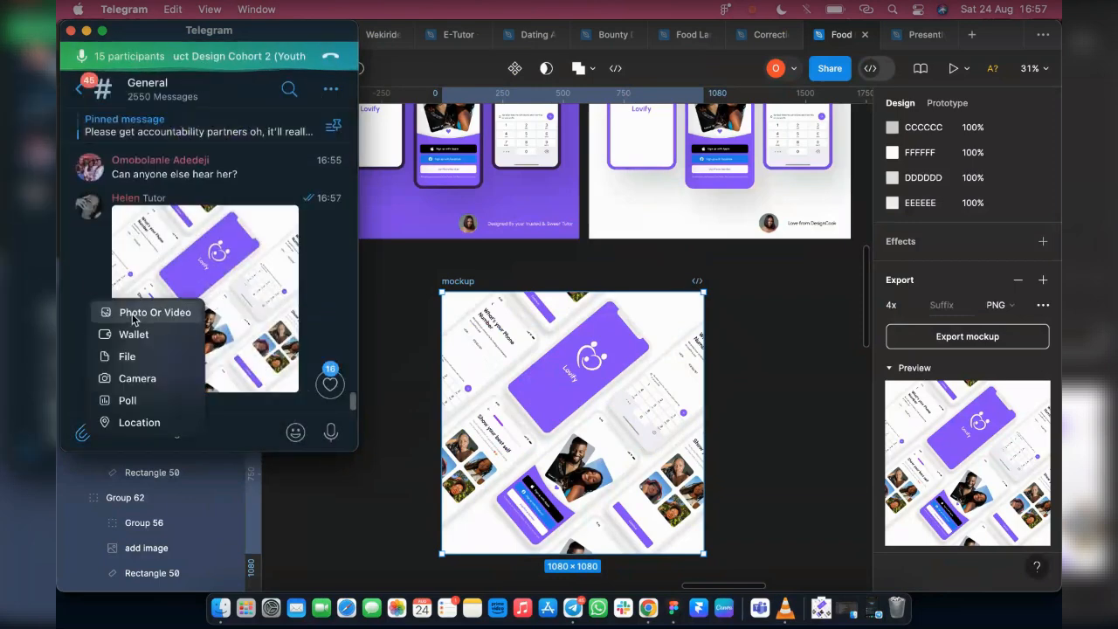
pyautogui.click(133, 313)
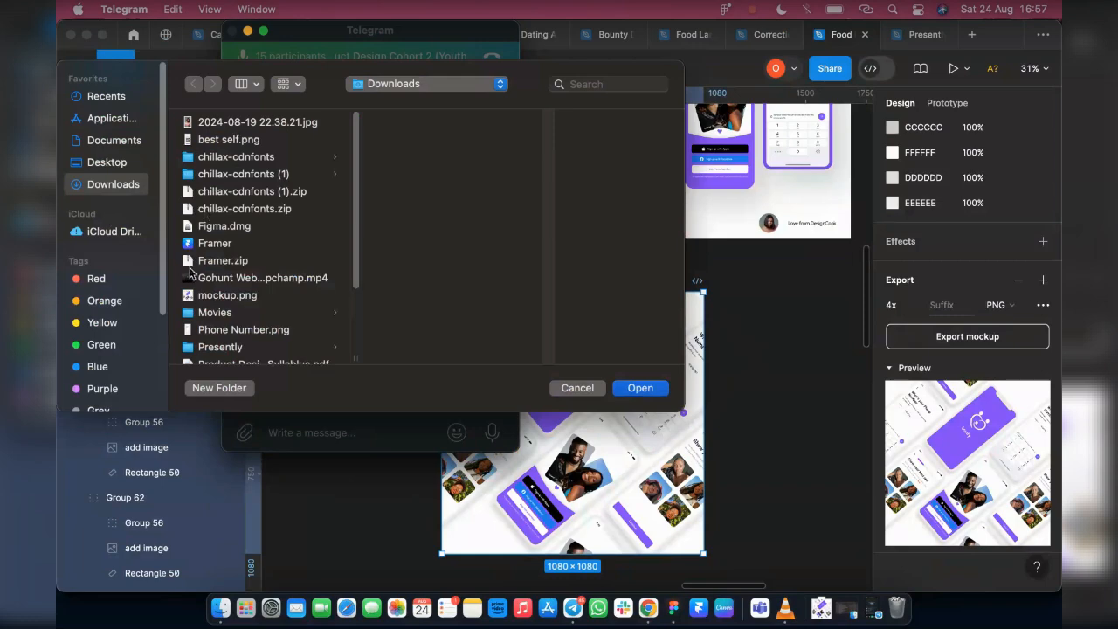
pyautogui.scroll(-2, 230, 302)
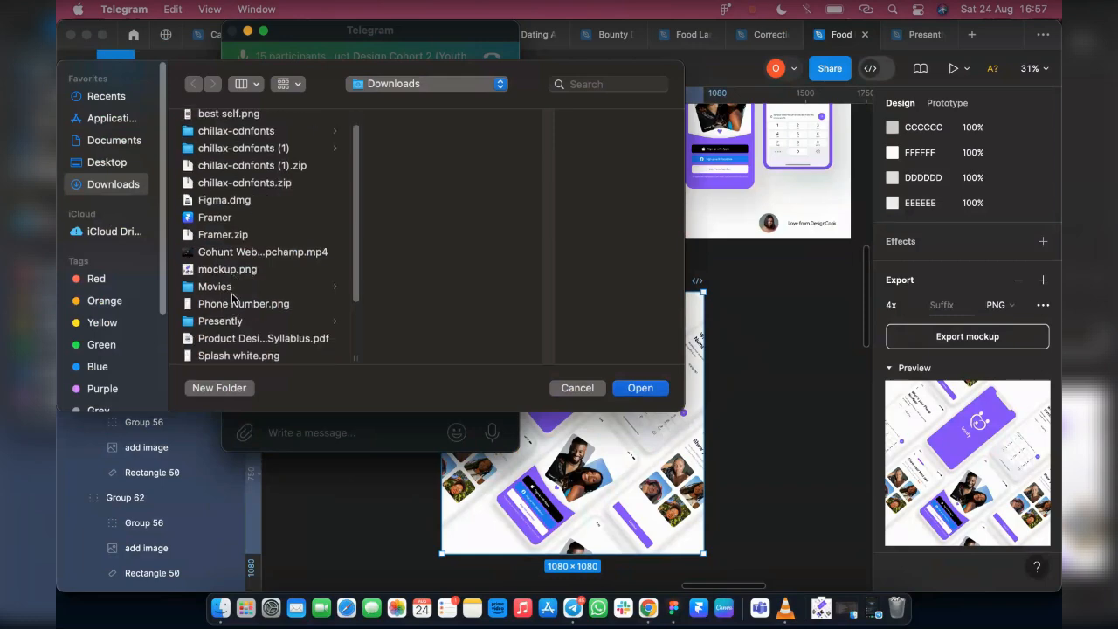
pyautogui.click(232, 322)
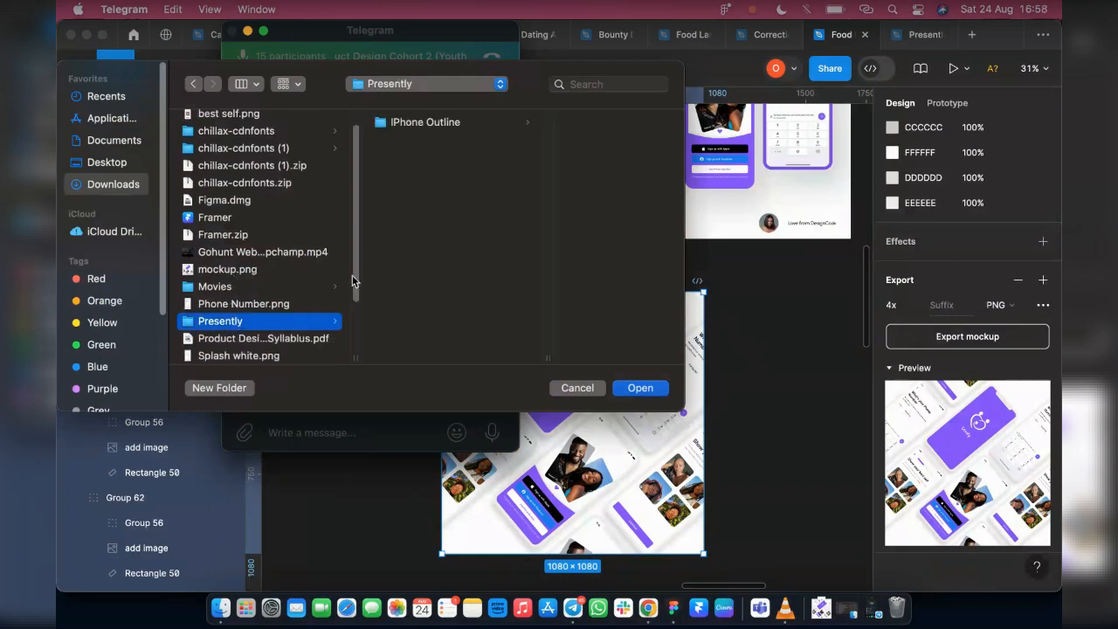
pyautogui.click(487, 127)
pyautogui.click(538, 124)
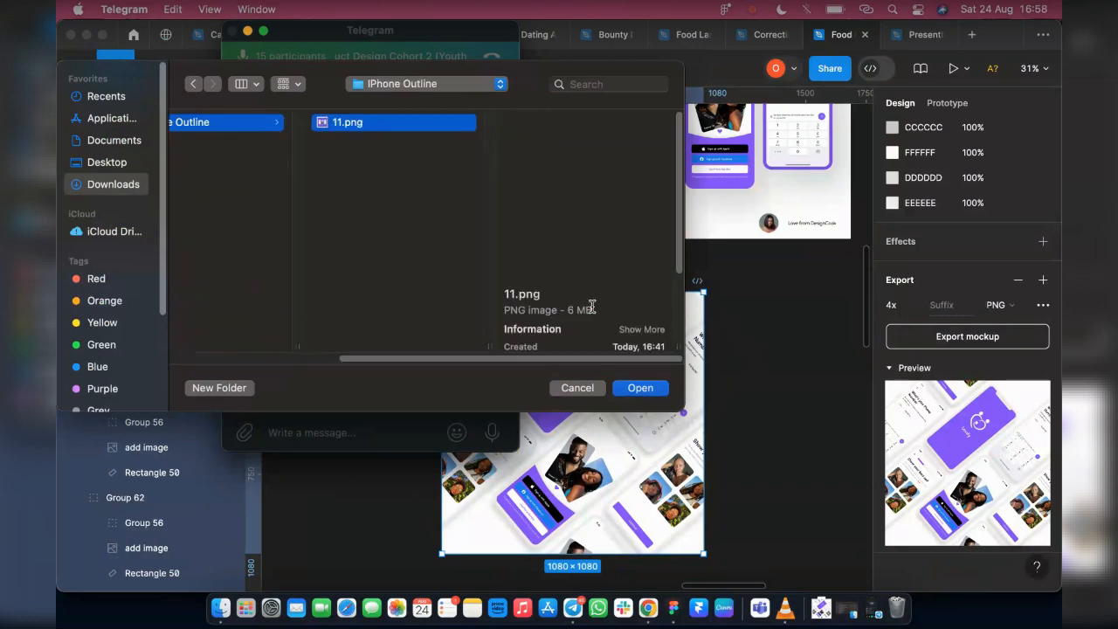
pyautogui.click(642, 392)
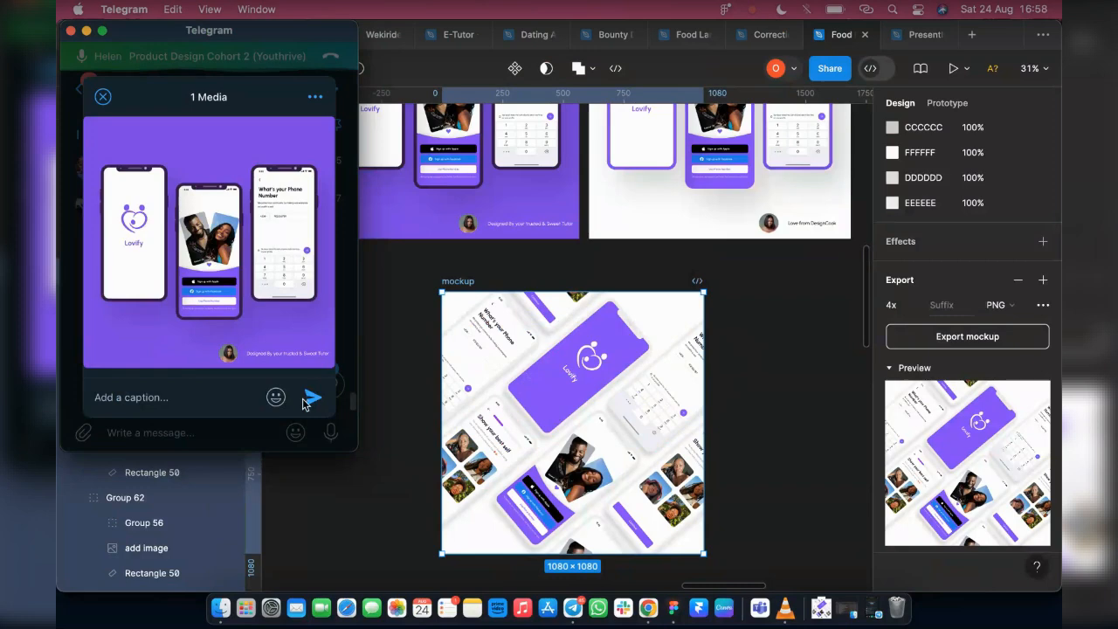
pyautogui.click(306, 399)
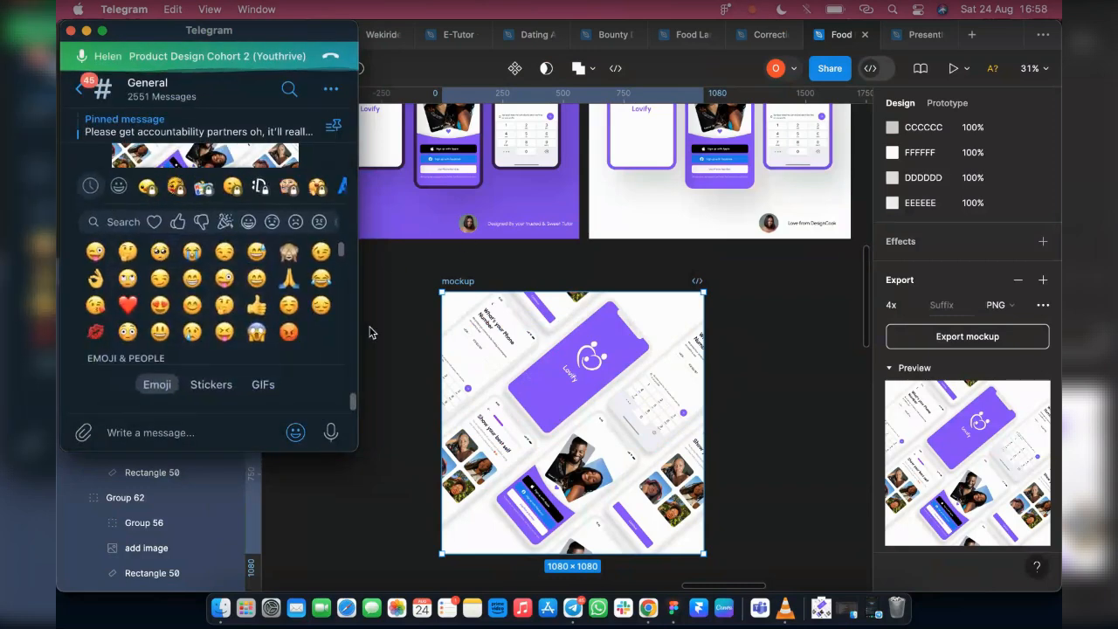
pyautogui.click(78, 88)
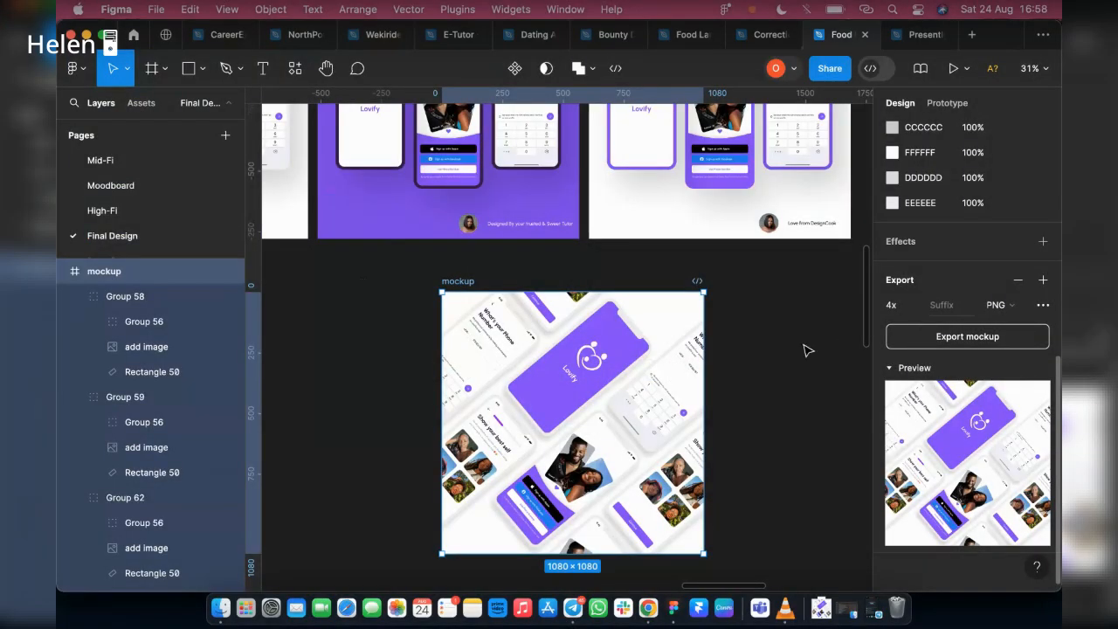
# Examine the size and layout of the Behance Thumbnail frame for the food delivery landing page
pyautogui.click(788, 427)
pyautogui.scroll(2, 791, 423)
pyautogui.scroll(6, 788, 424)
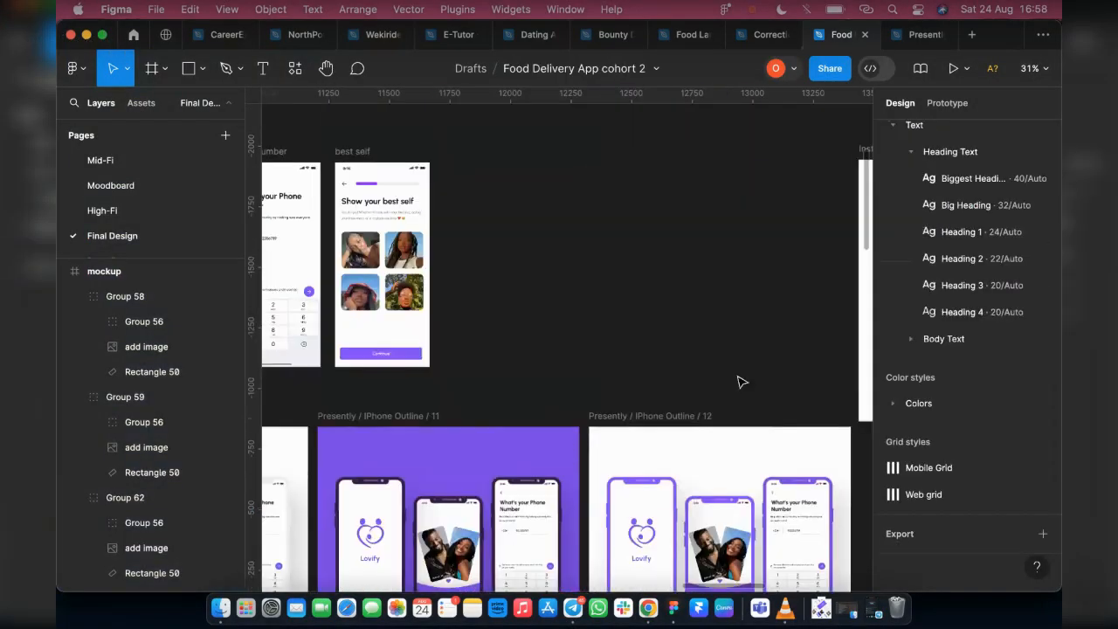
pyautogui.scroll(-3, 673, 305)
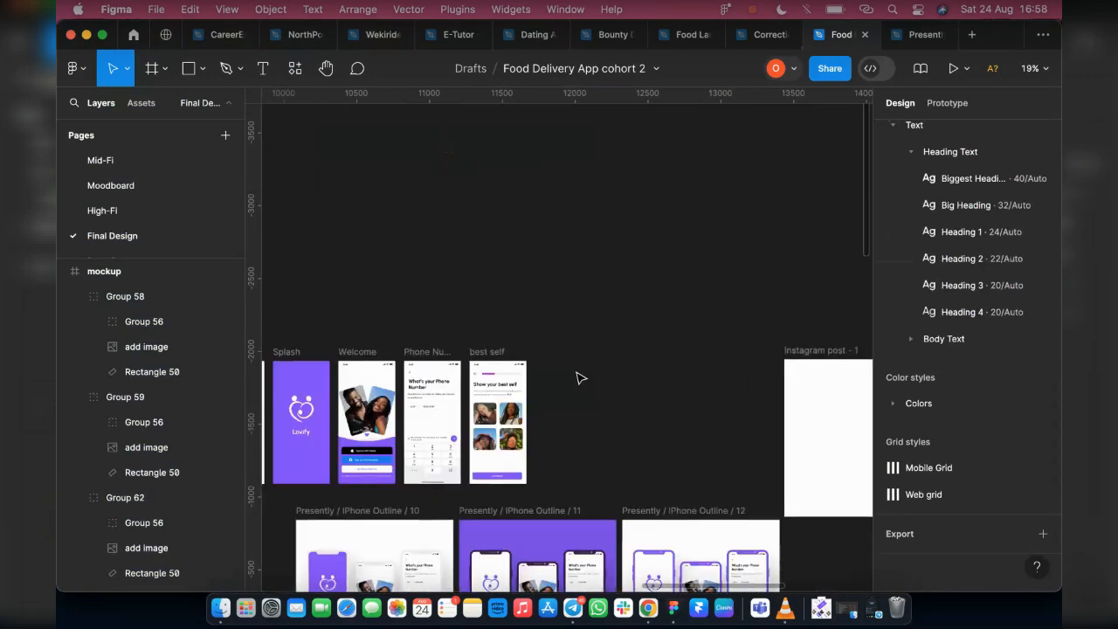
pyautogui.scroll(2, 579, 376)
pyautogui.hscroll(-3, 337, 250)
pyautogui.scroll(3, 332, 247)
pyautogui.scroll(2, 332, 247)
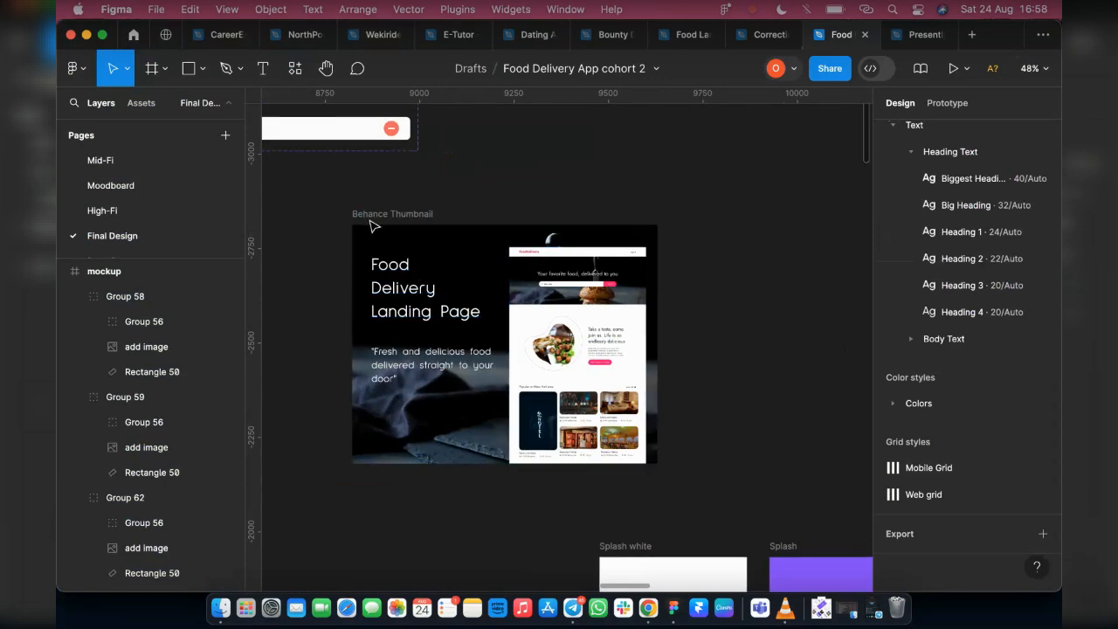
pyautogui.click(481, 242)
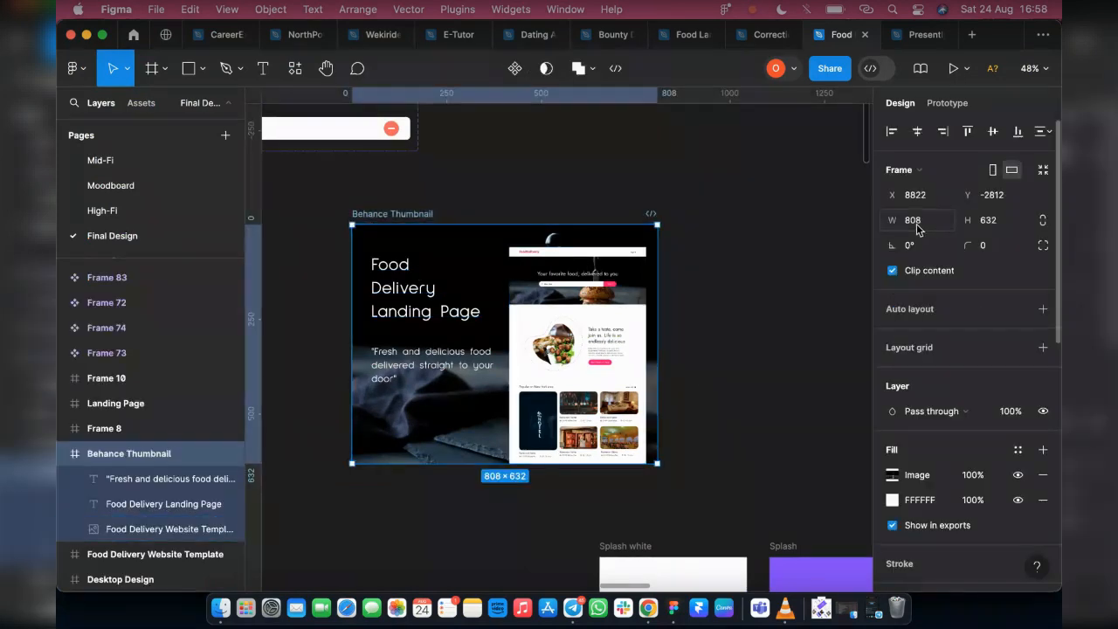
pyautogui.hscroll(3, 282, 155)
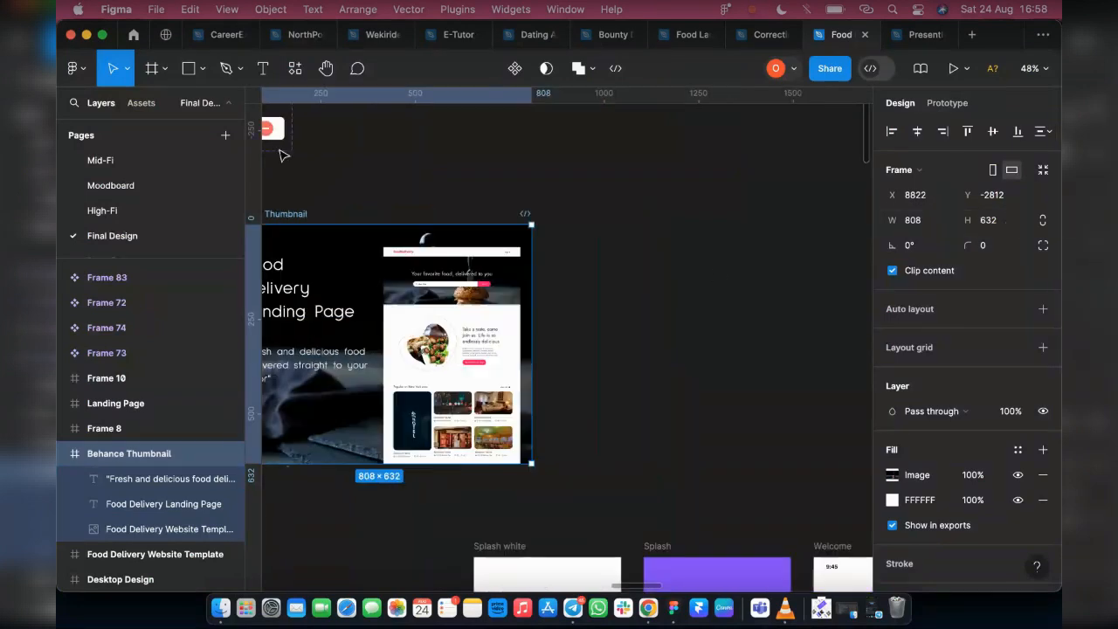
# Add a 1080 × 1080 Instagram post frame beside the Behance Thumbnail and shift it slightly down
pyautogui.click(153, 70)
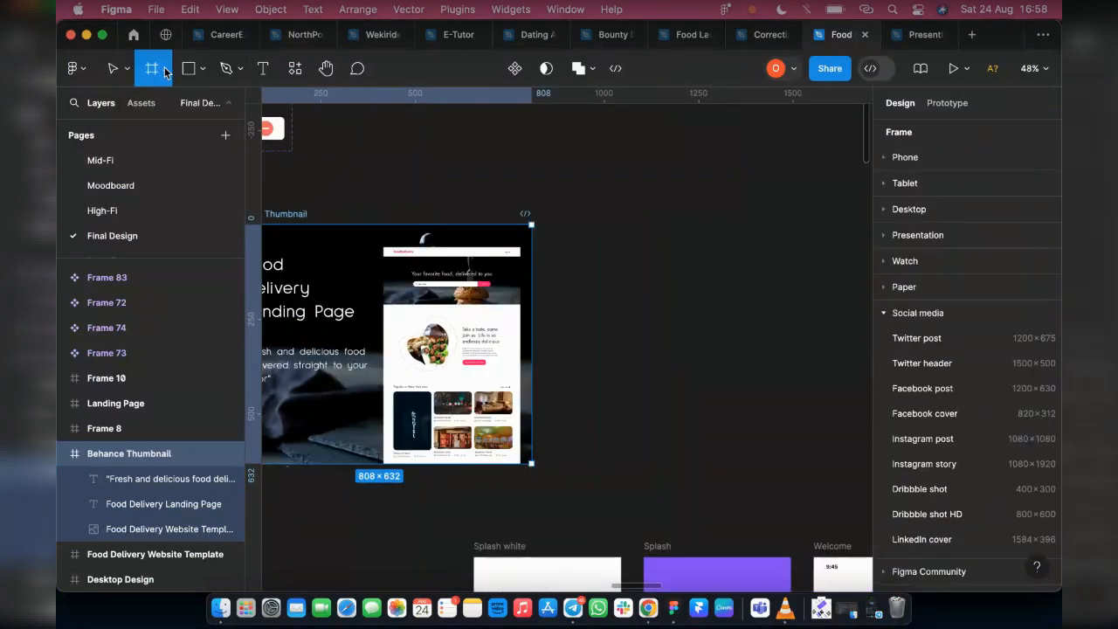
pyautogui.click(968, 441)
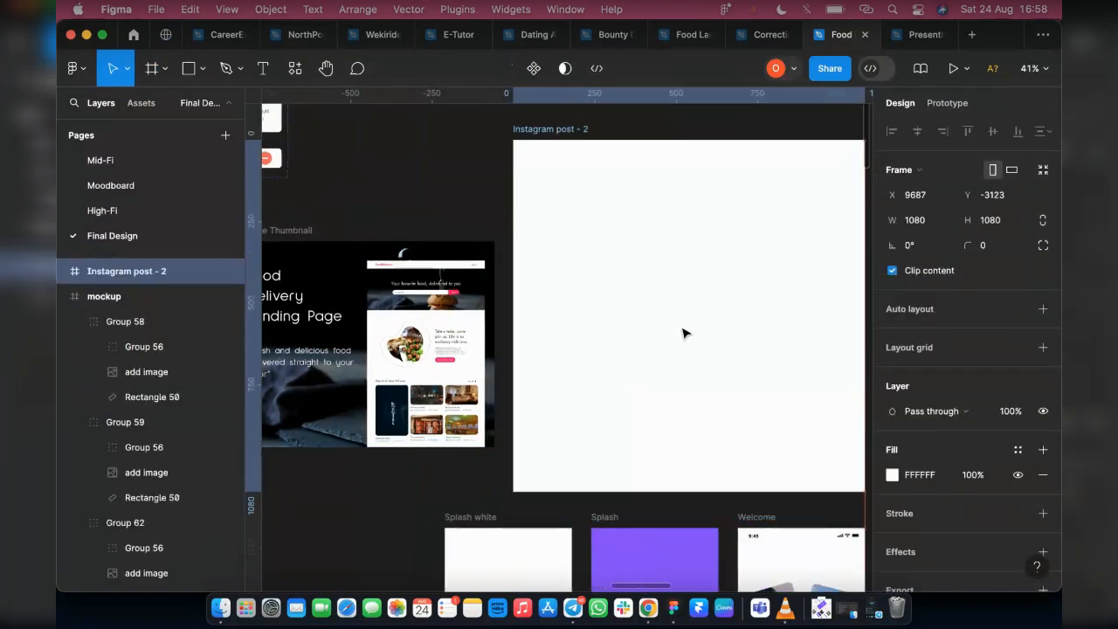
pyautogui.moveTo(683, 333); pyautogui.dragTo(683, 338)
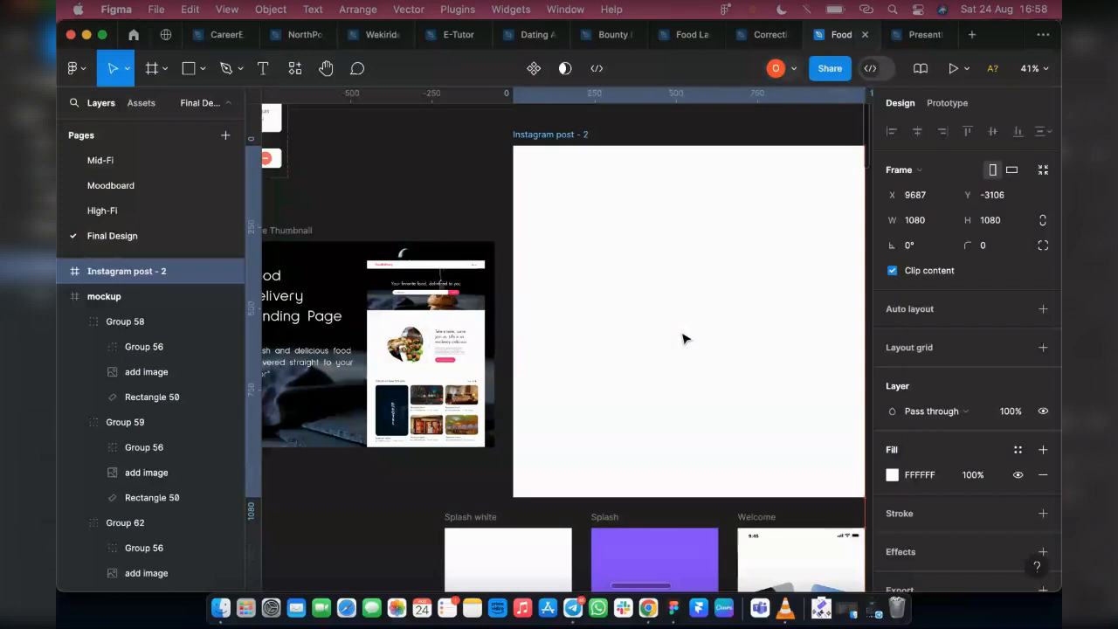
# Resize the new Instagram post frame to 1000 × 1000 and reposition it beside the Behance Thumbnail
pyautogui.click(924, 224)
pyautogui.write('1')
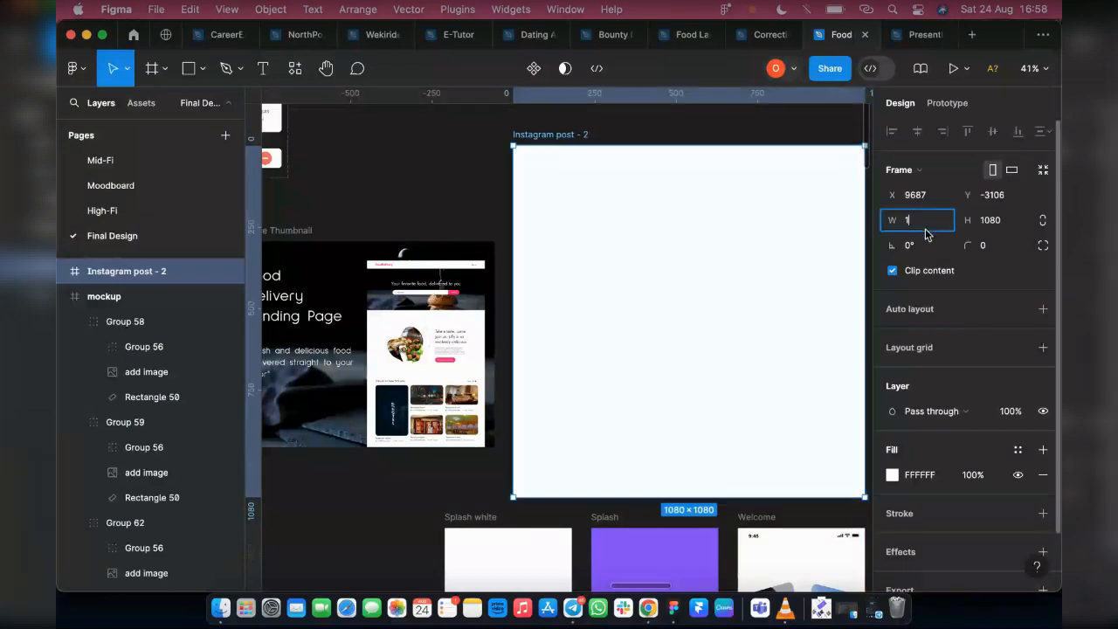
pyautogui.write('000')
pyautogui.click(995, 224)
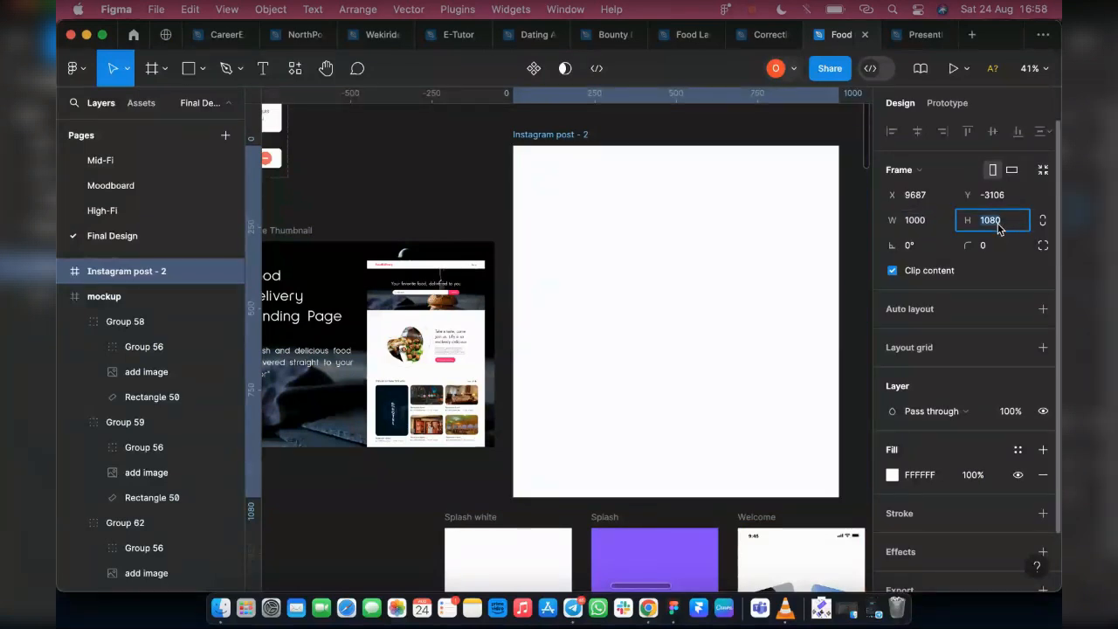
pyautogui.write('1000')
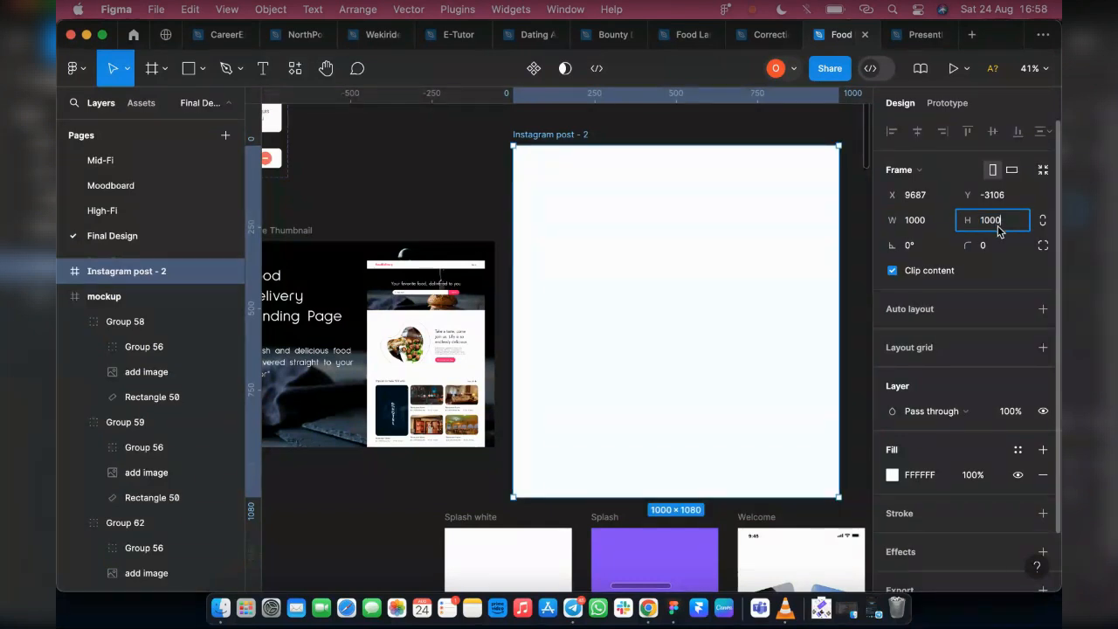
pyautogui.press('Return')
pyautogui.moveTo(700, 322); pyautogui.dragTo(704, 342)
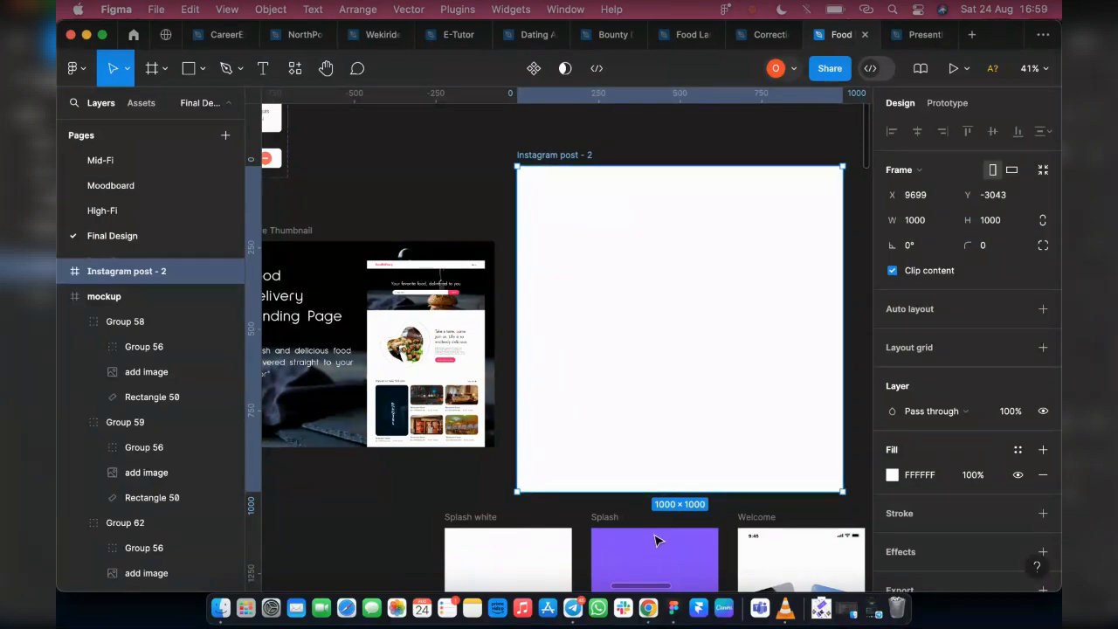
# Nudge the blank Instagram post - 2 frame down by 20 px
pyautogui.scroll(-2, 637, 342)
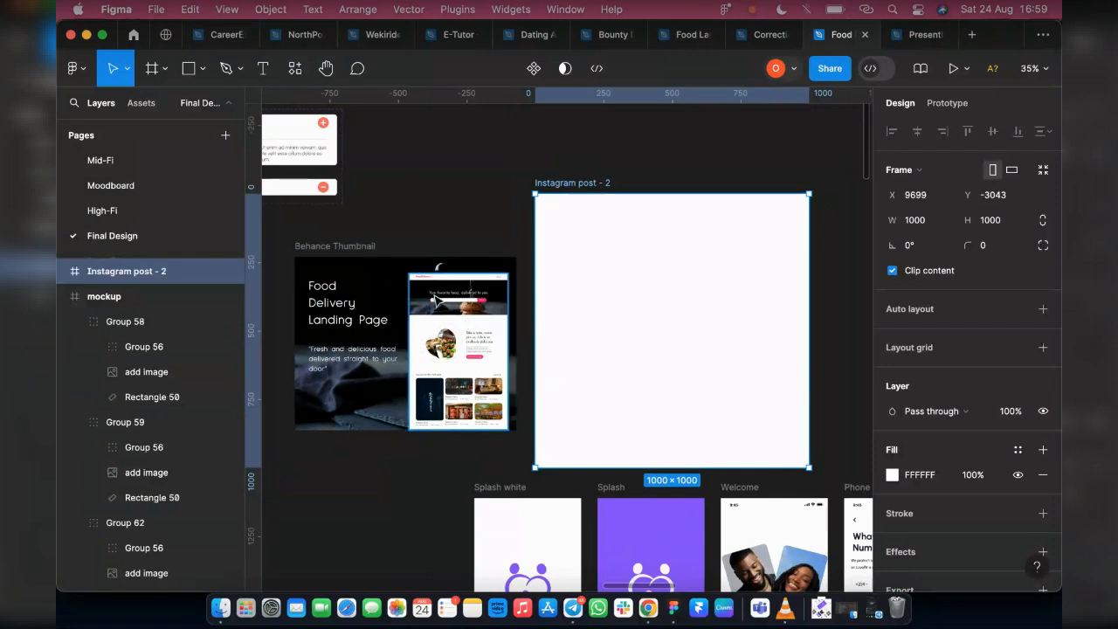
pyautogui.click(420, 378)
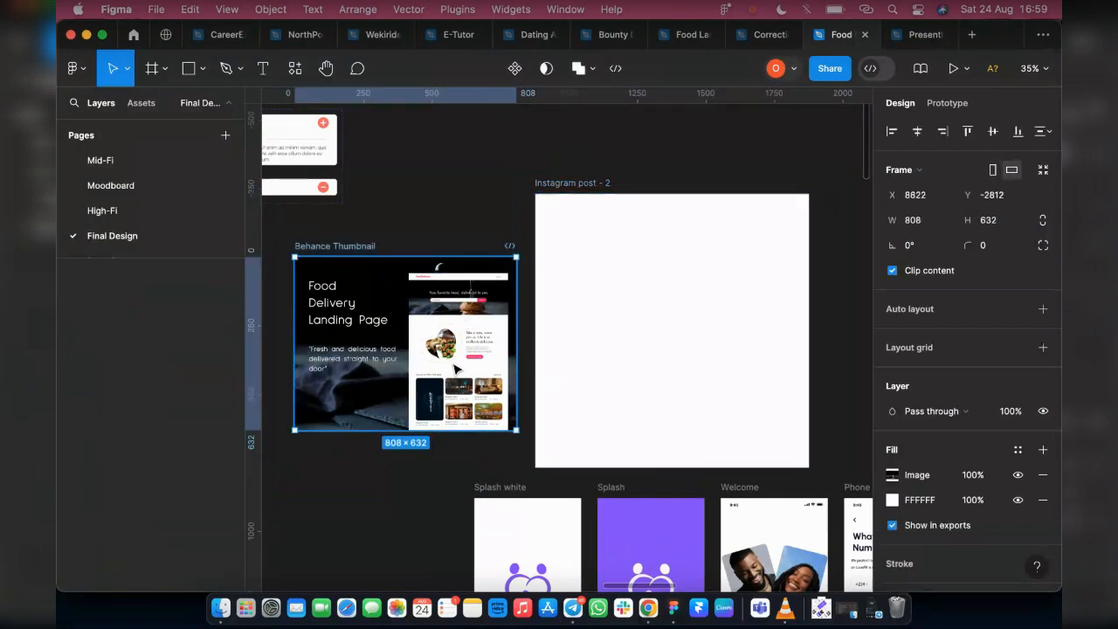
pyautogui.scroll(-1, 646, 463)
pyautogui.scroll(-7, 646, 462)
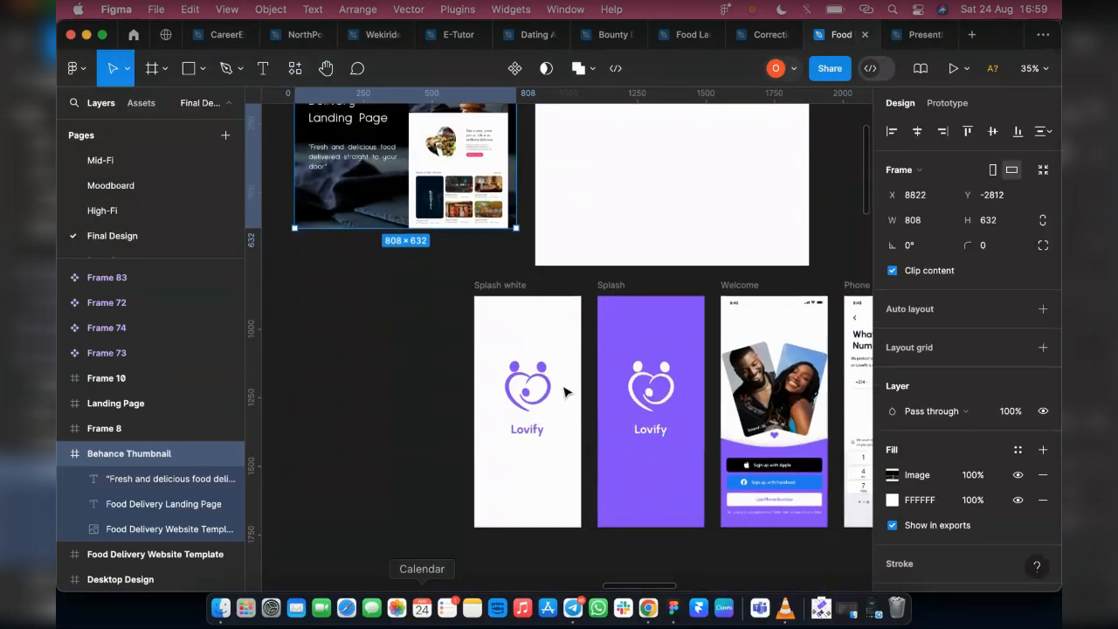
pyautogui.click(757, 491)
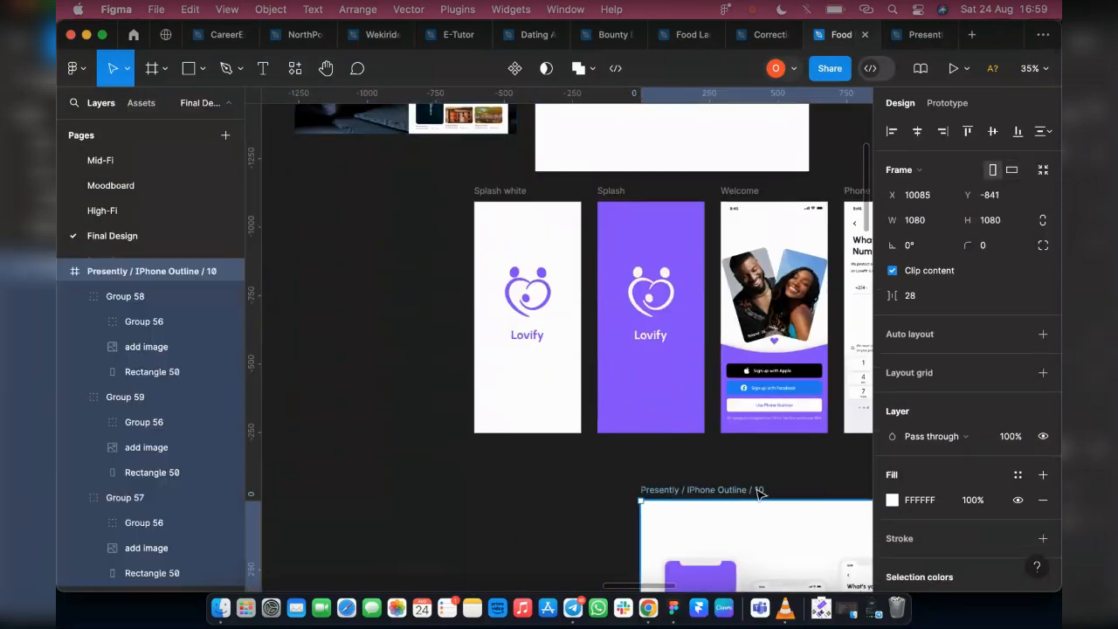
pyautogui.scroll(6, 600, 519)
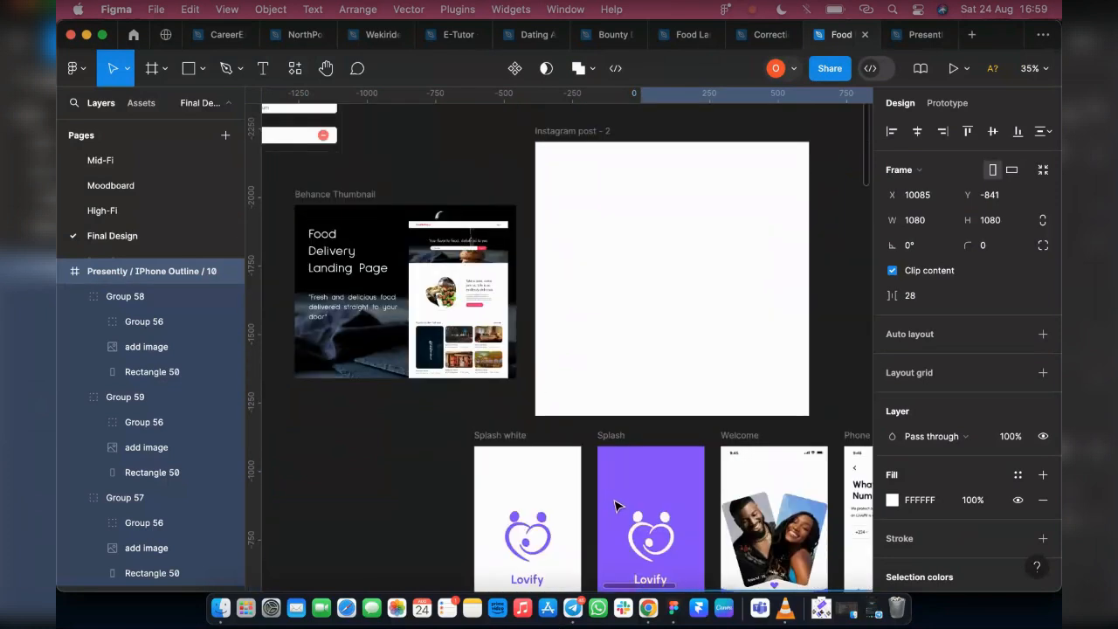
pyautogui.click(633, 299)
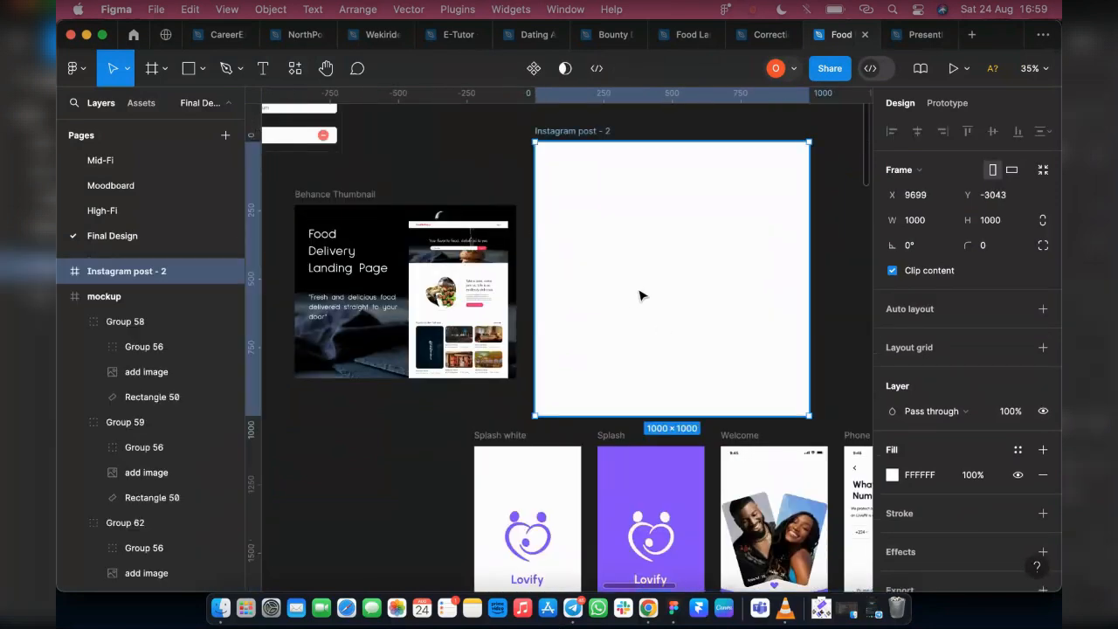
pyautogui.hotkey('shift', 'Down')
pyautogui.hotkey('shift', 'Down')
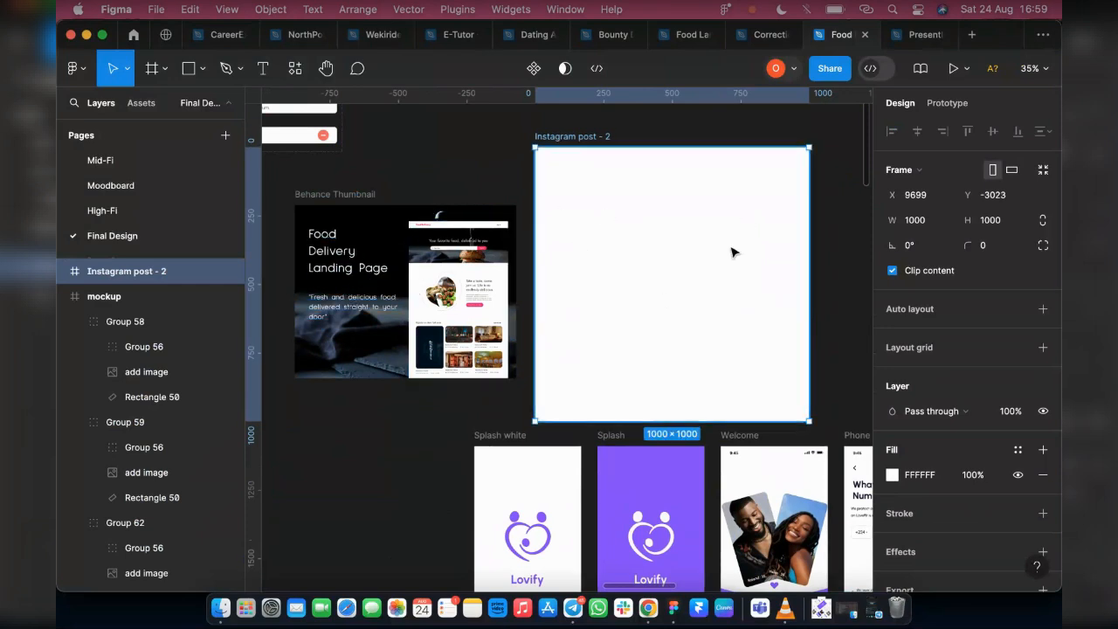
# Export the Landing Page frame as a PNG at 4x scale, saving it as Landing Page.png in Downloads
pyautogui.scroll(-5, 726, 278)
pyautogui.hscroll(-3, 727, 279)
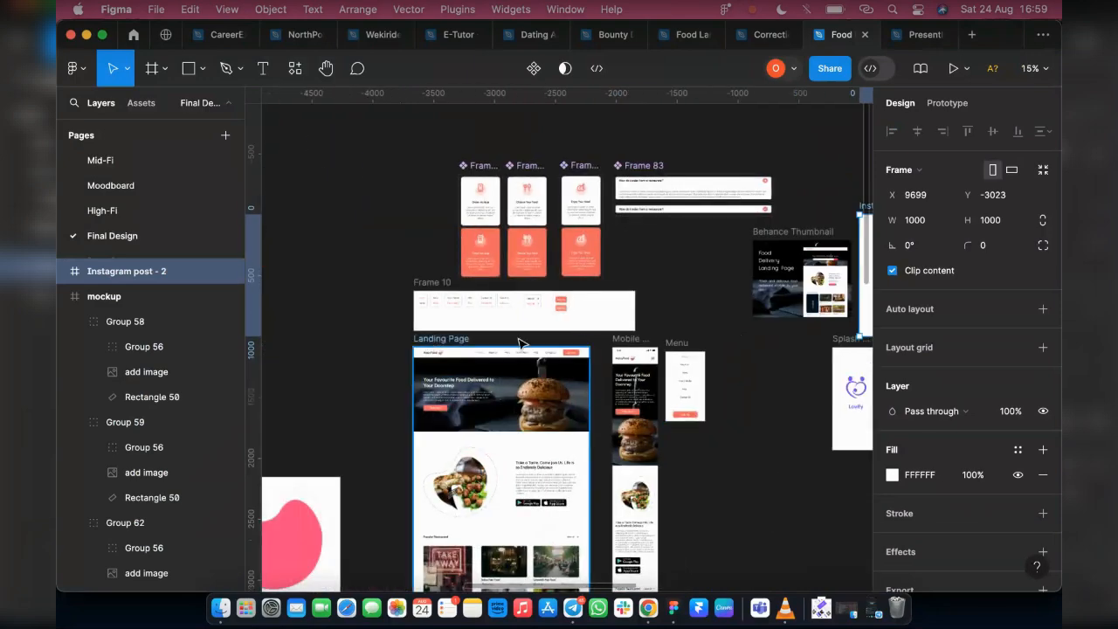
pyautogui.click(441, 339)
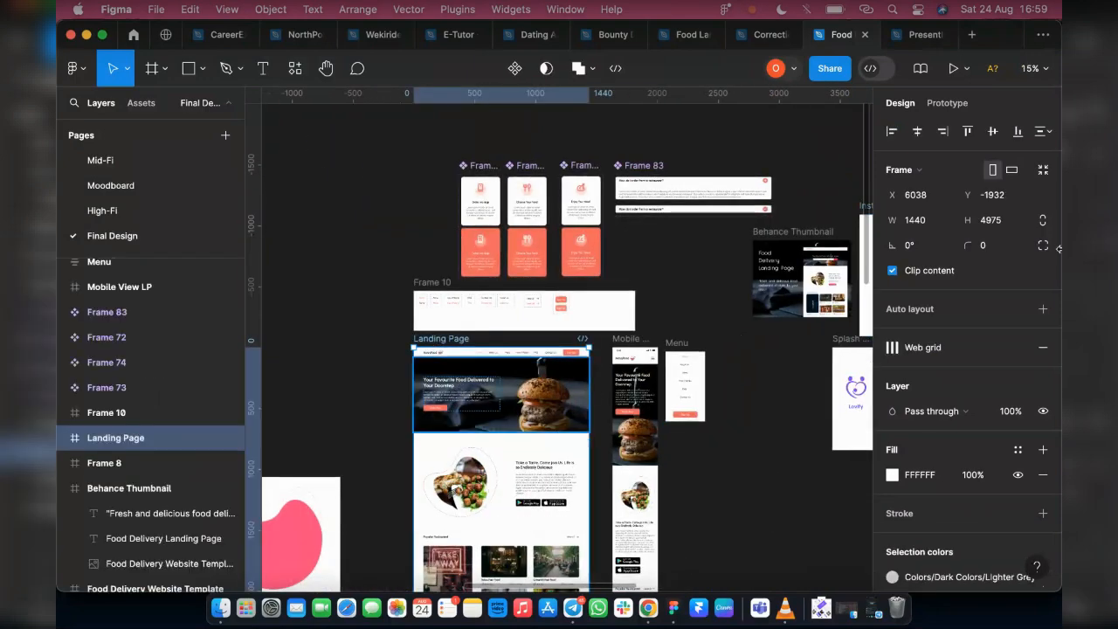
pyautogui.scroll(-5, 1028, 369)
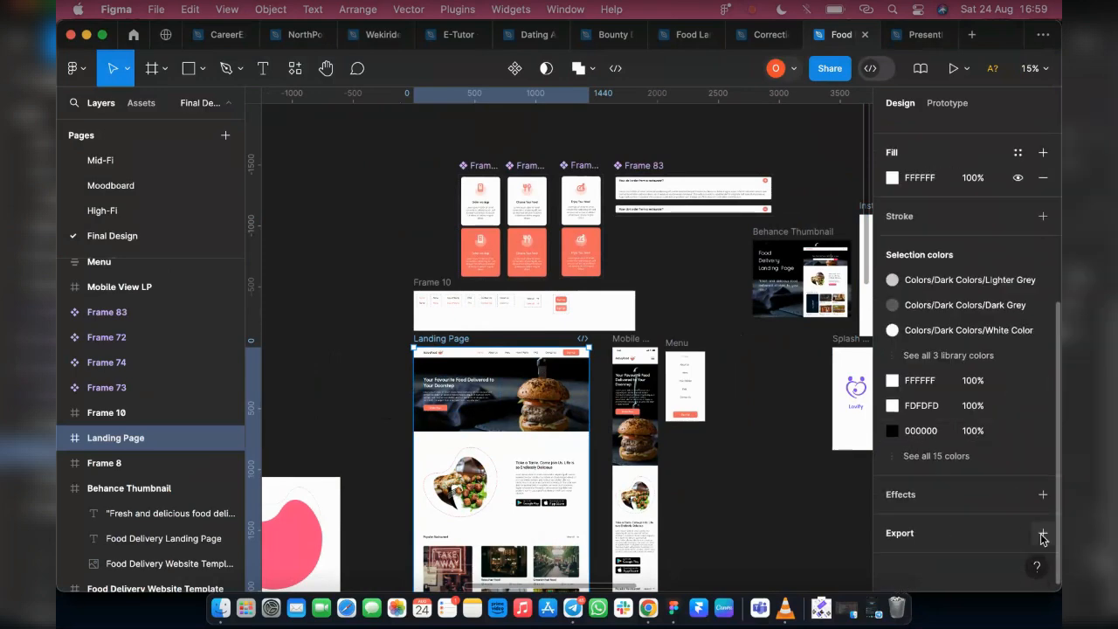
pyautogui.click(1043, 533)
pyautogui.click(915, 471)
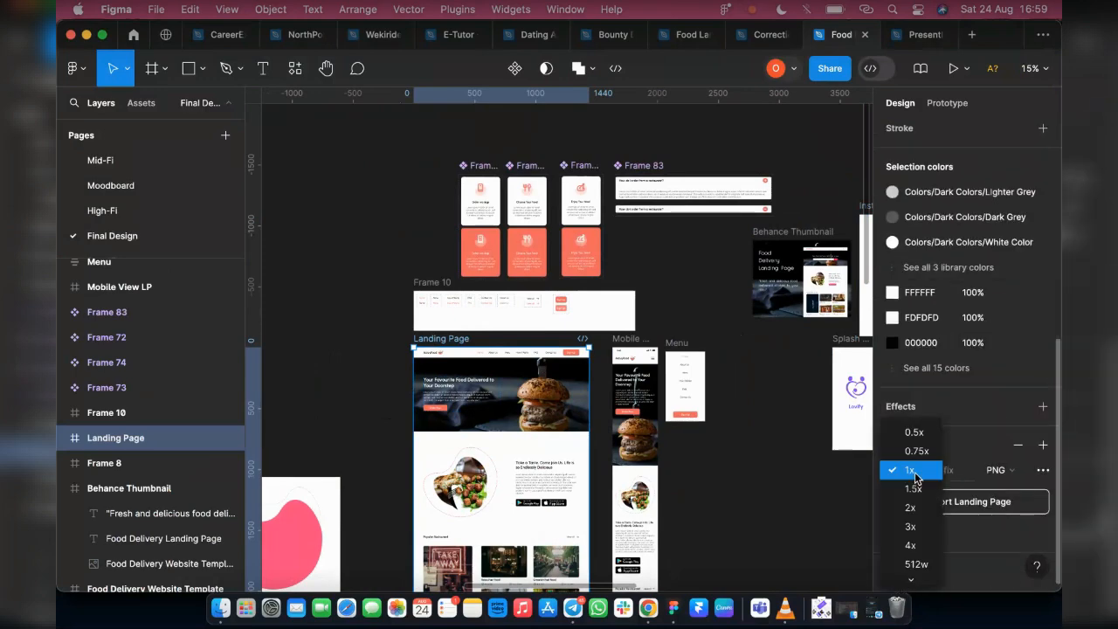
pyautogui.click(924, 548)
pyautogui.click(909, 534)
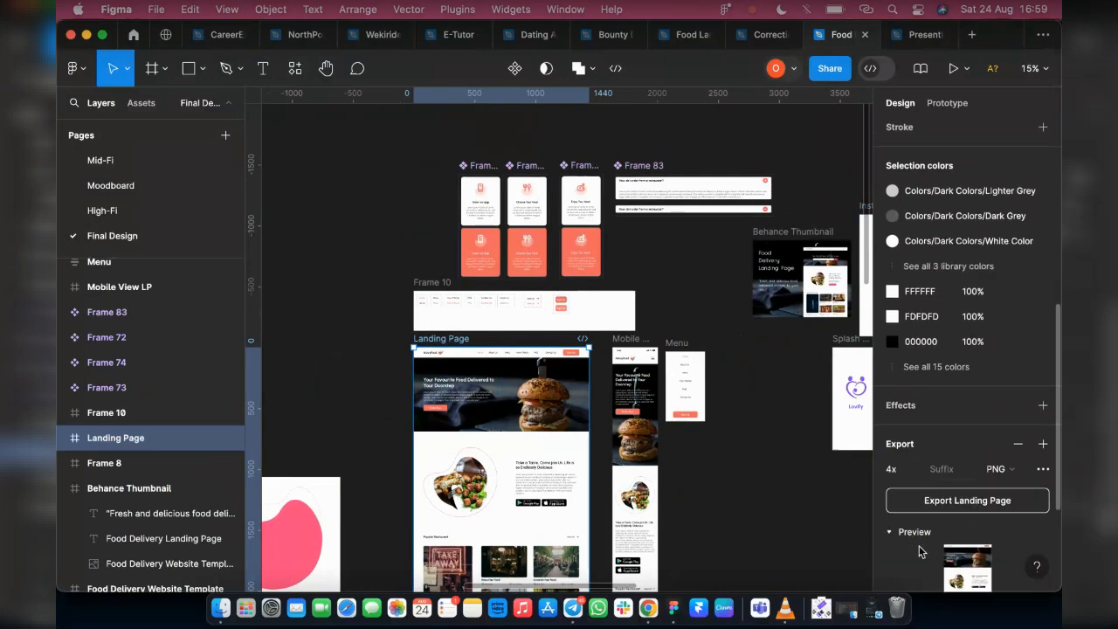
pyautogui.scroll(-4, 963, 428)
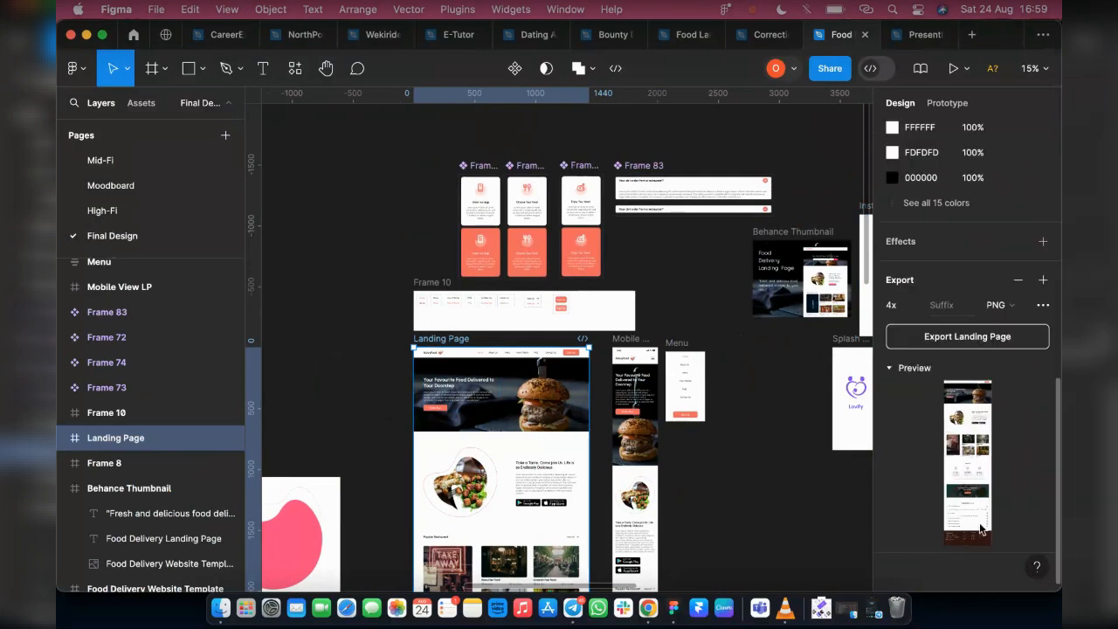
pyautogui.click(966, 337)
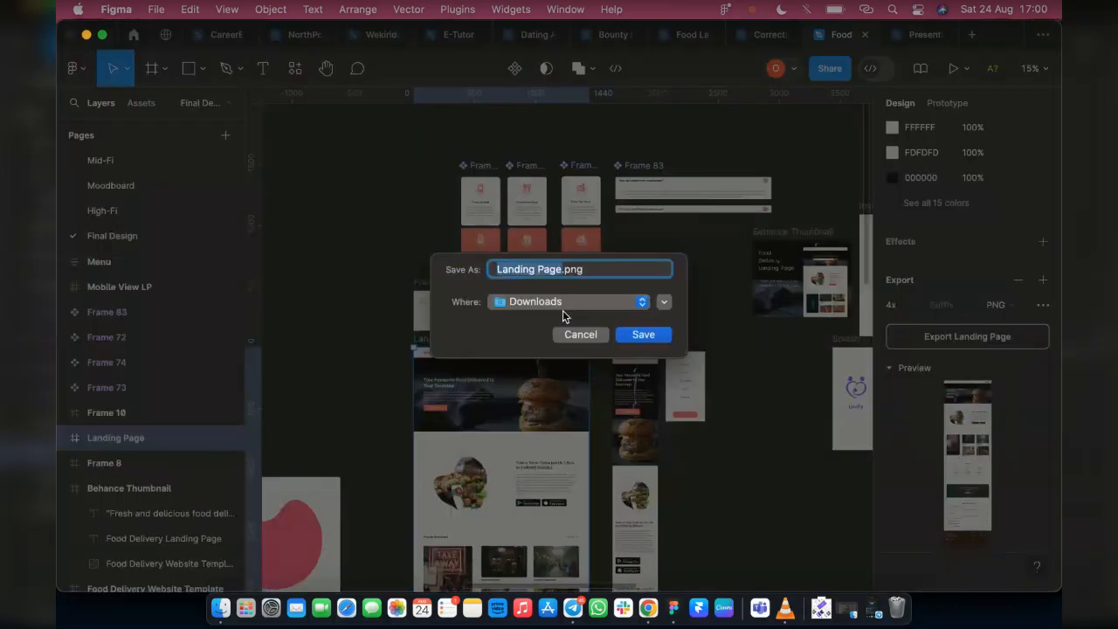
pyautogui.click(643, 334)
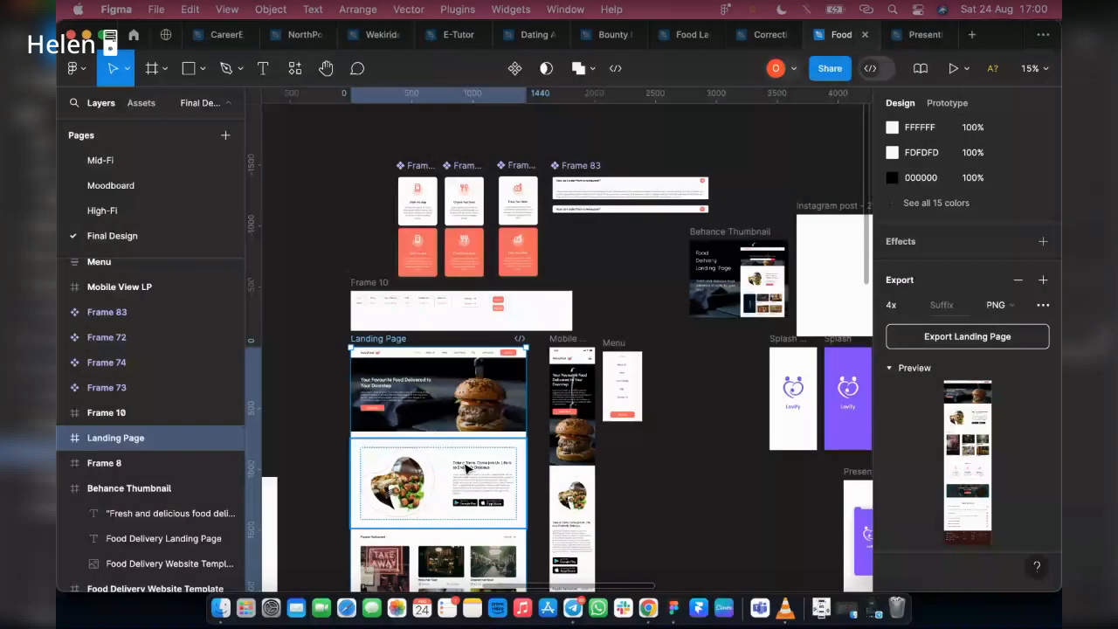
# Place the burger image from the frame beside the Landing Page into the blank Instagram post - 2 frame
pyautogui.hscroll(-3, 459, 468)
pyautogui.scroll(-2, 459, 467)
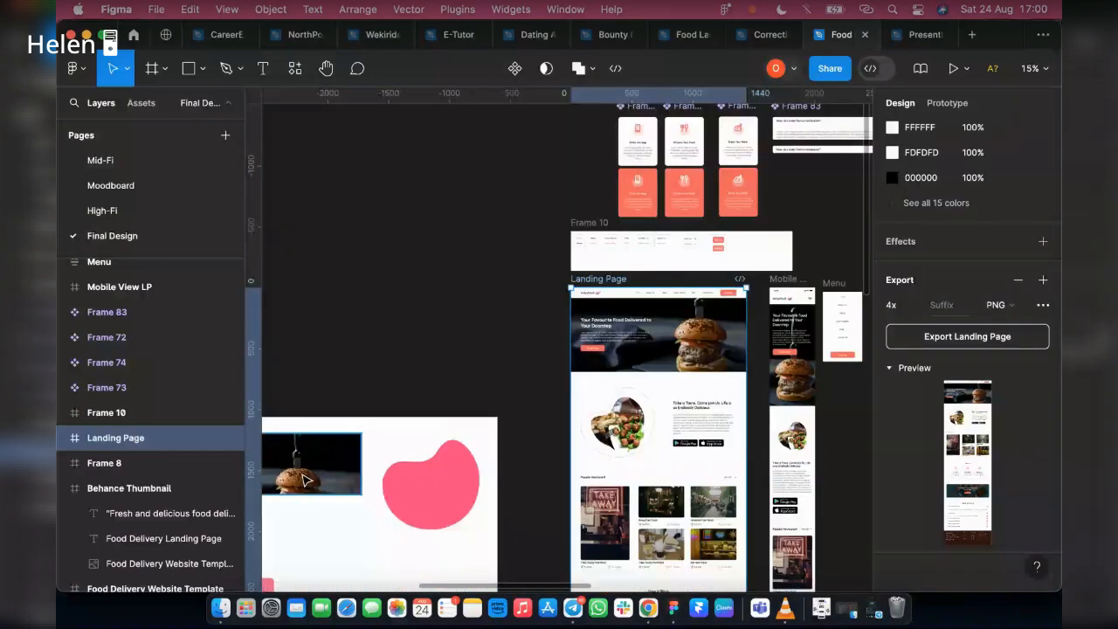
pyautogui.moveTo(306, 479); pyautogui.dragTo(749, 186)
pyautogui.hscroll(-3, 720, 190)
pyautogui.hscroll(4, 720, 190)
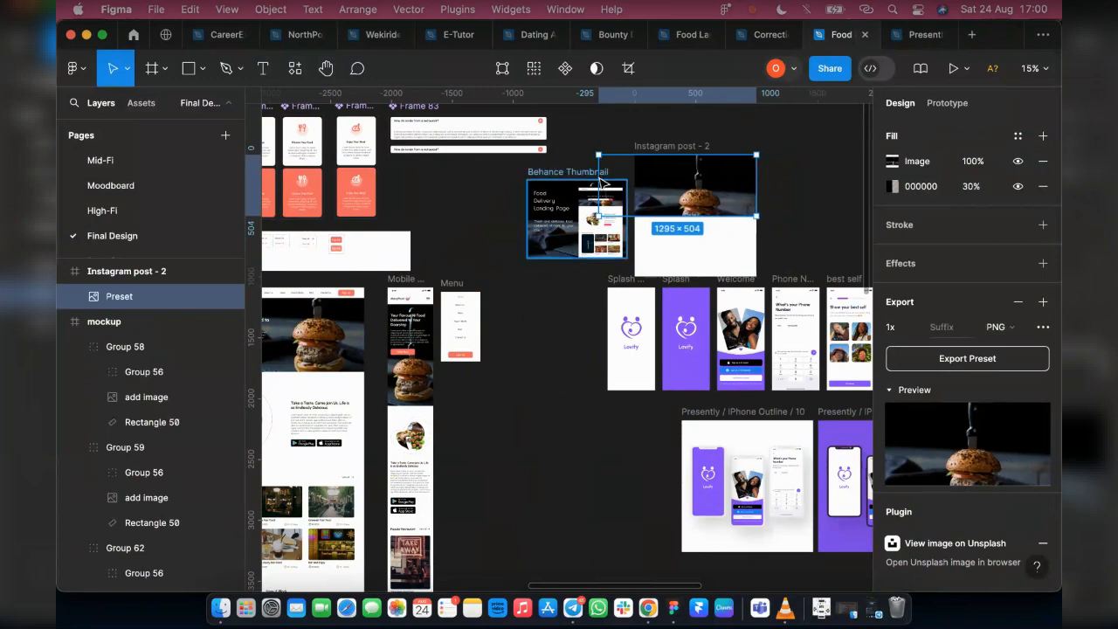
# Resize the burger image to 1000 × 1000 so it fills the Instagram post frame, and collapse its export preview
pyautogui.moveTo(598, 176); pyautogui.dragTo(631, 179)
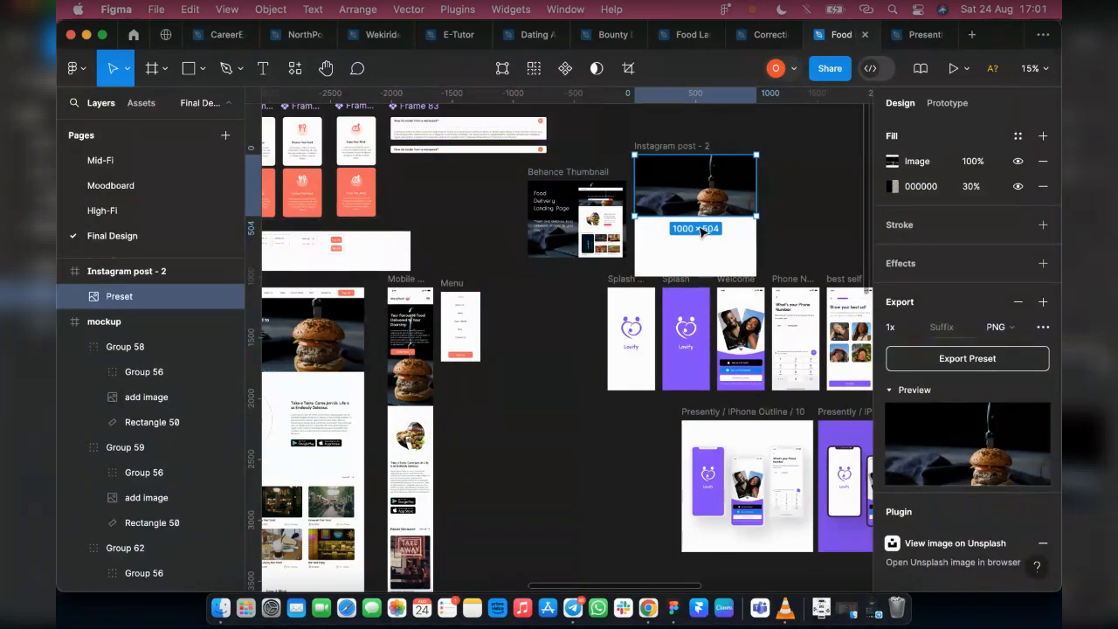
pyautogui.moveTo(697, 240); pyautogui.dragTo(698, 276)
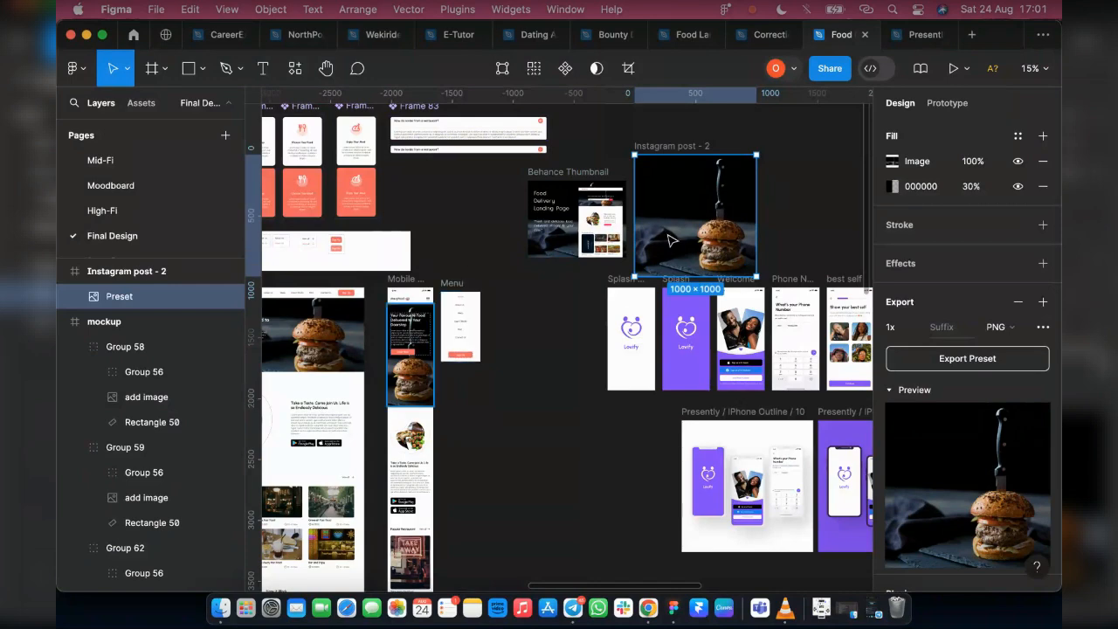
pyautogui.click(900, 391)
pyautogui.scroll(2, 724, 152)
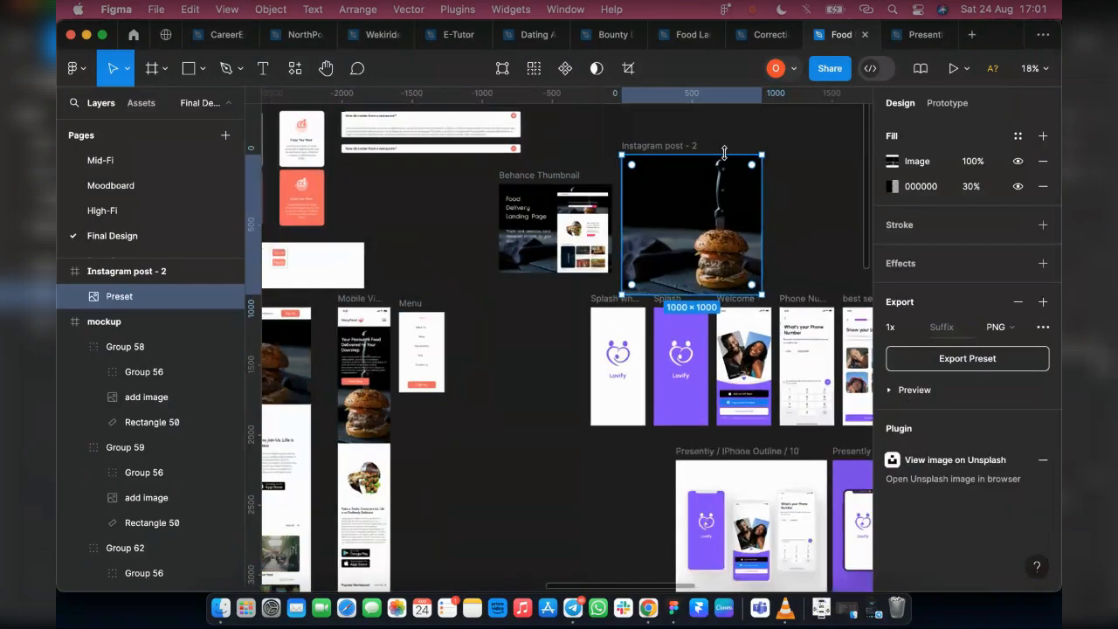
pyautogui.scroll(4, 724, 153)
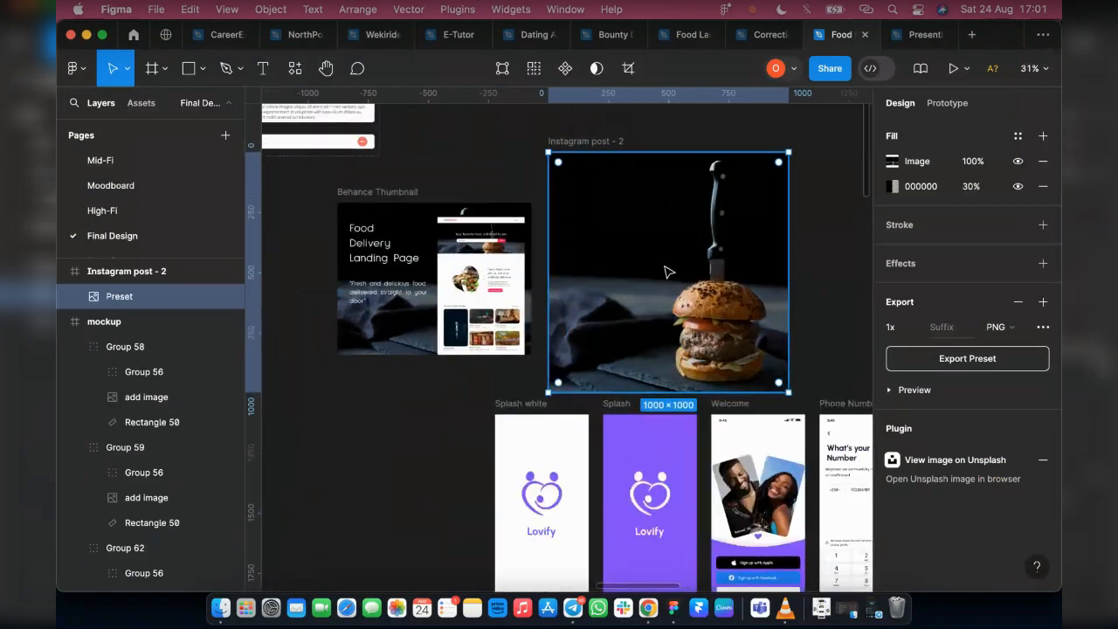
# Take a copy of the MavyFood logo from the Landing Page header, leaving the original page intact
pyautogui.scroll(-2, 668, 272)
pyautogui.hscroll(-10, 377, 414)
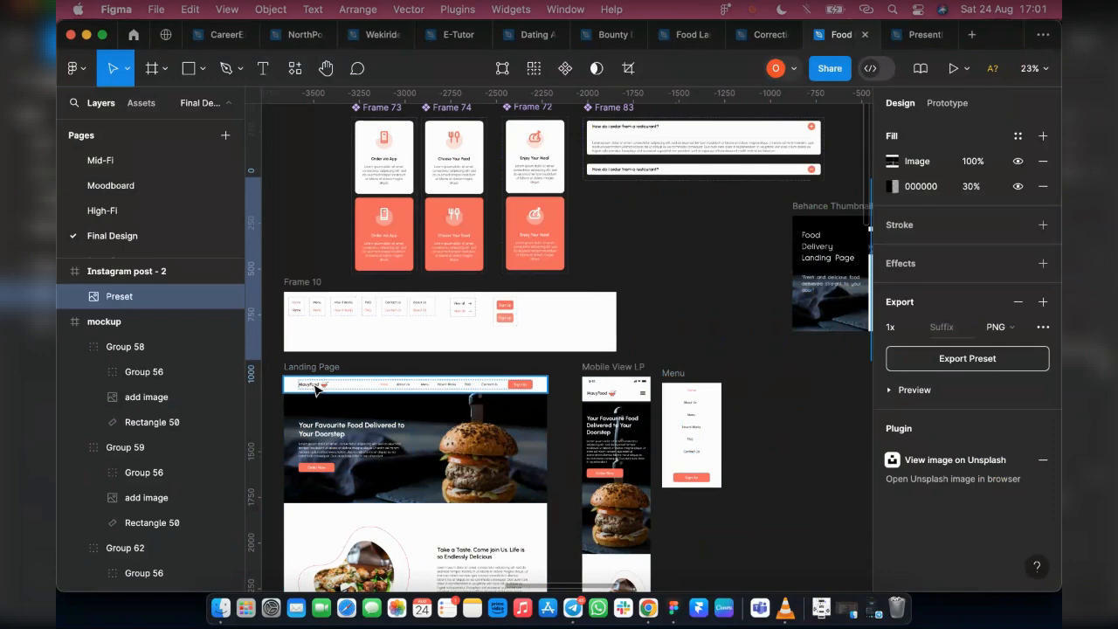
pyautogui.doubleClick(316, 390)
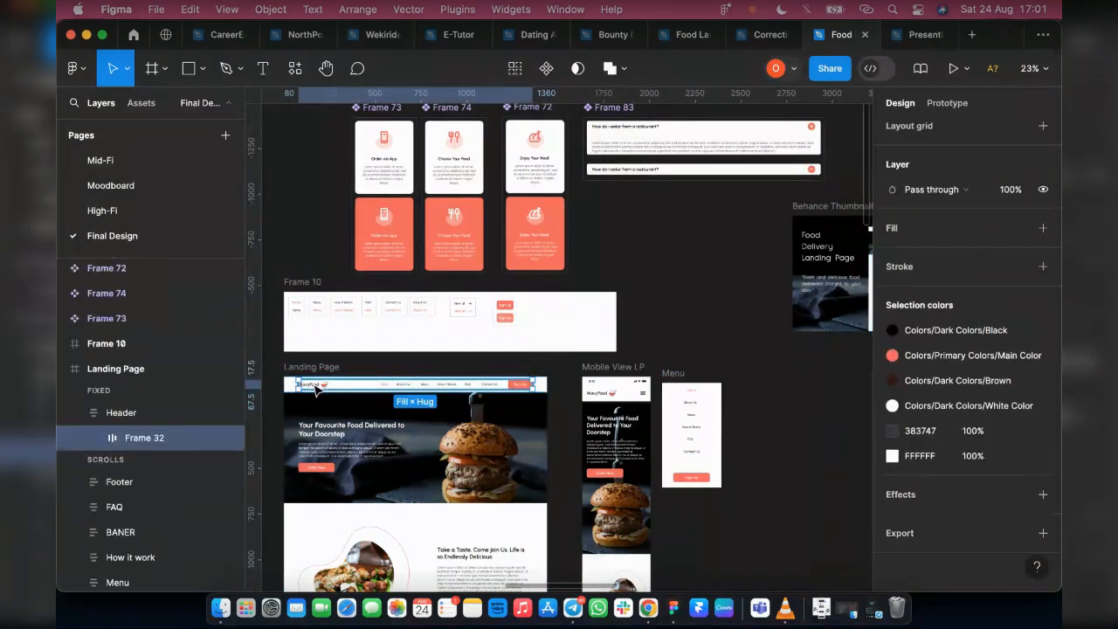
pyautogui.doubleClick(316, 388)
pyautogui.moveTo(316, 389); pyautogui.dragTo(698, 338)
pyautogui.hscroll(2, 697, 341)
pyautogui.moveTo(464, 385); pyautogui.dragTo(843, 257)
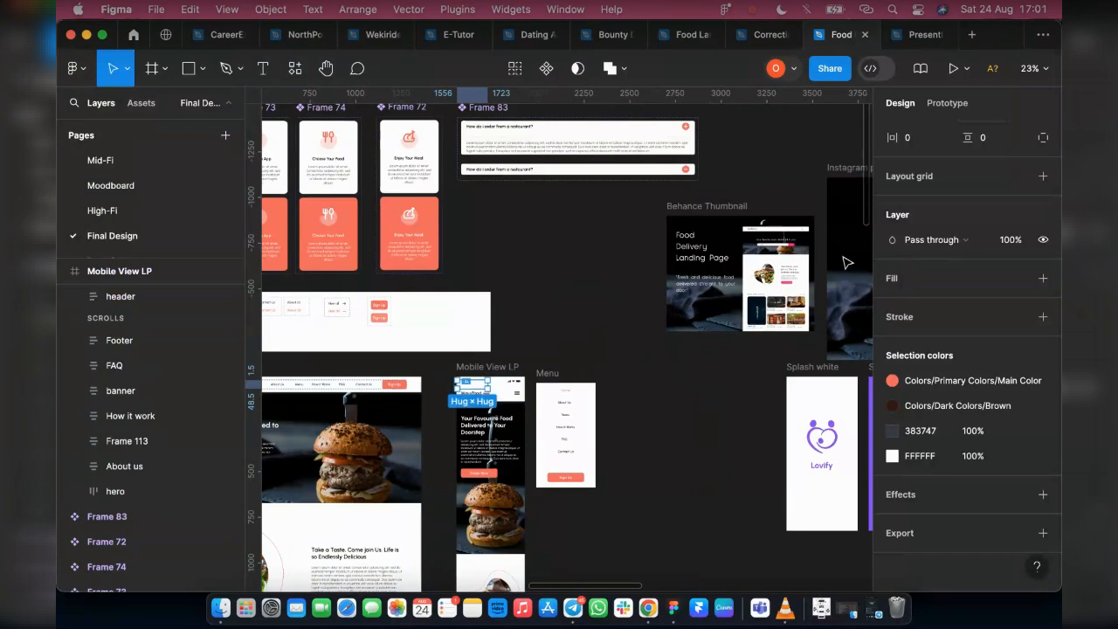
pyautogui.click(578, 332)
pyautogui.press('super+z')
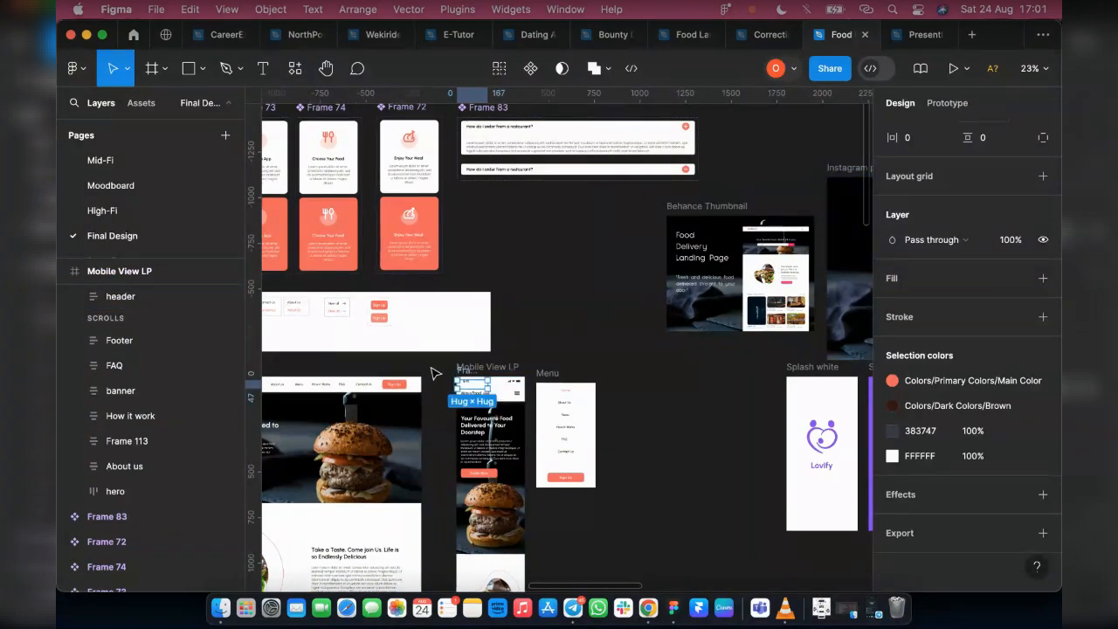
pyautogui.click(431, 394)
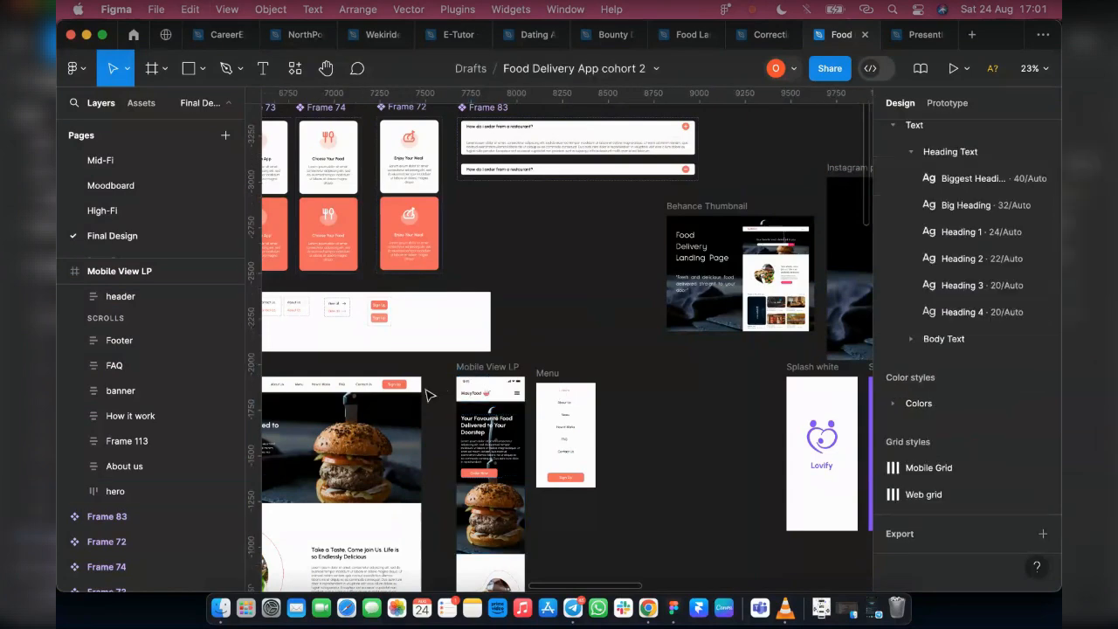
# Paste the MavyFood logo into the Instagram post - 2 frame
pyautogui.hscroll(5, 576, 384)
pyautogui.scroll(3, 595, 371)
pyautogui.click(616, 312)
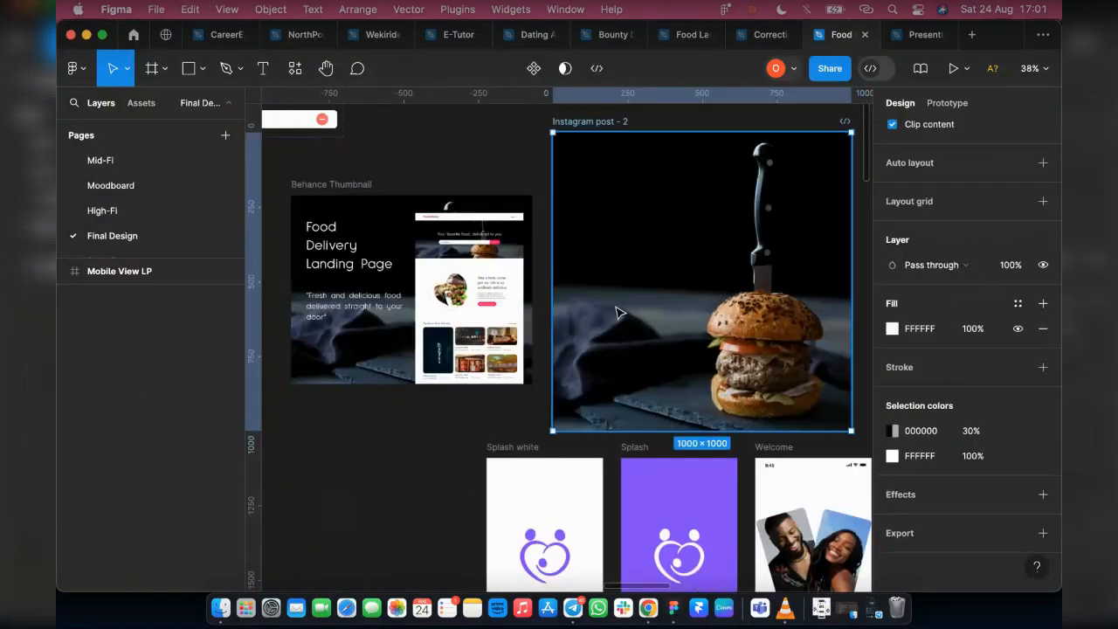
pyautogui.press('super+v')
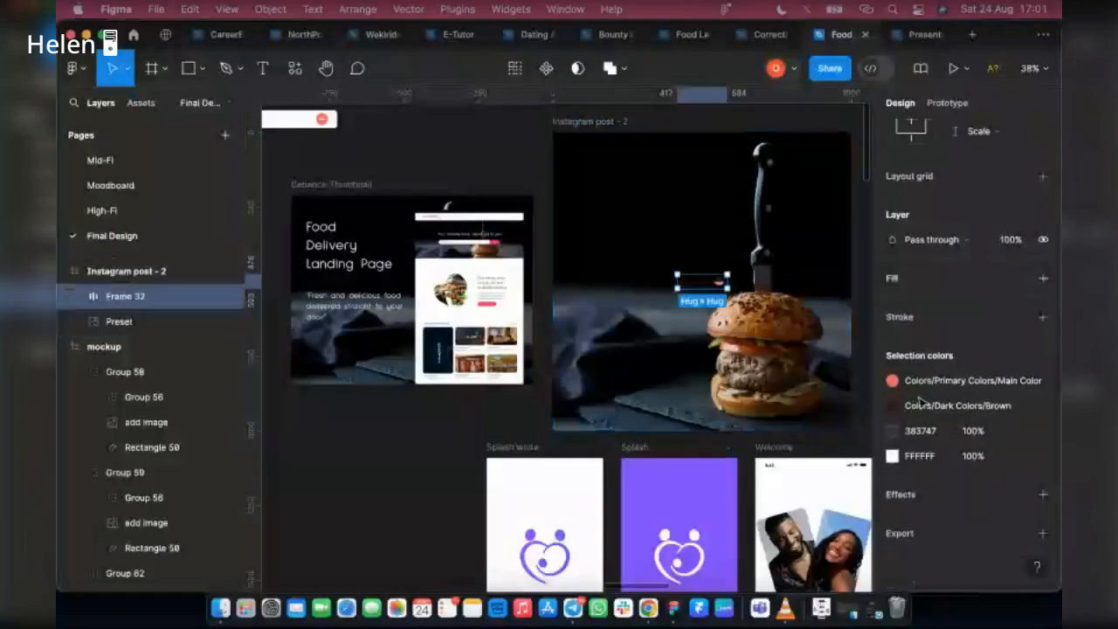
# Detach the dark brown color style from the pasted logo and recolor its lettering to white FFFFFF
pyautogui.scroll(5, 706, 261)
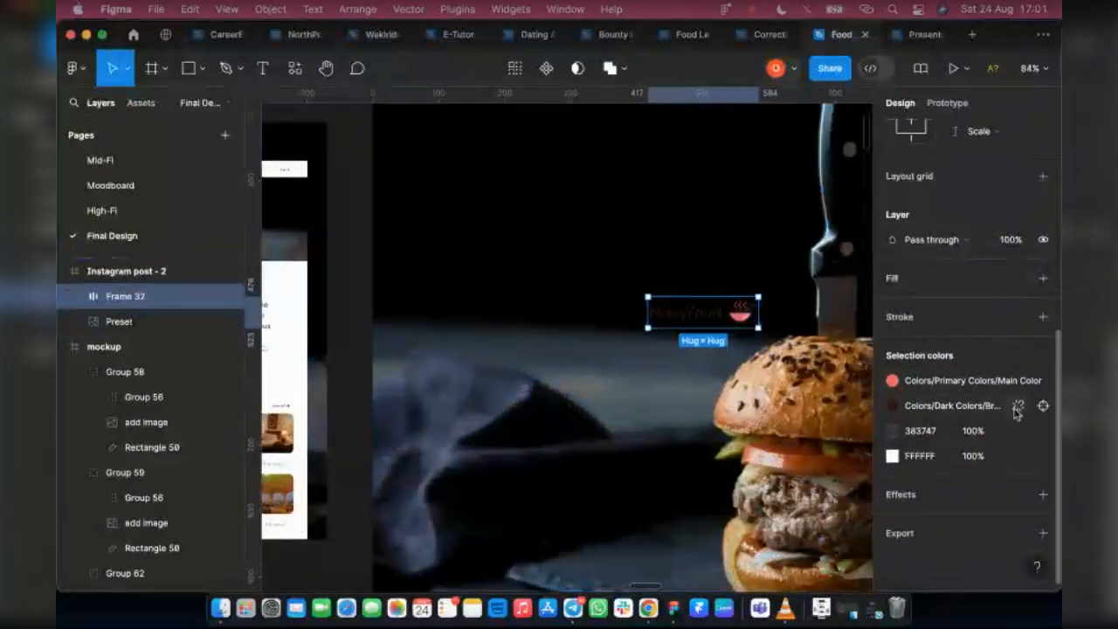
pyautogui.click(1017, 407)
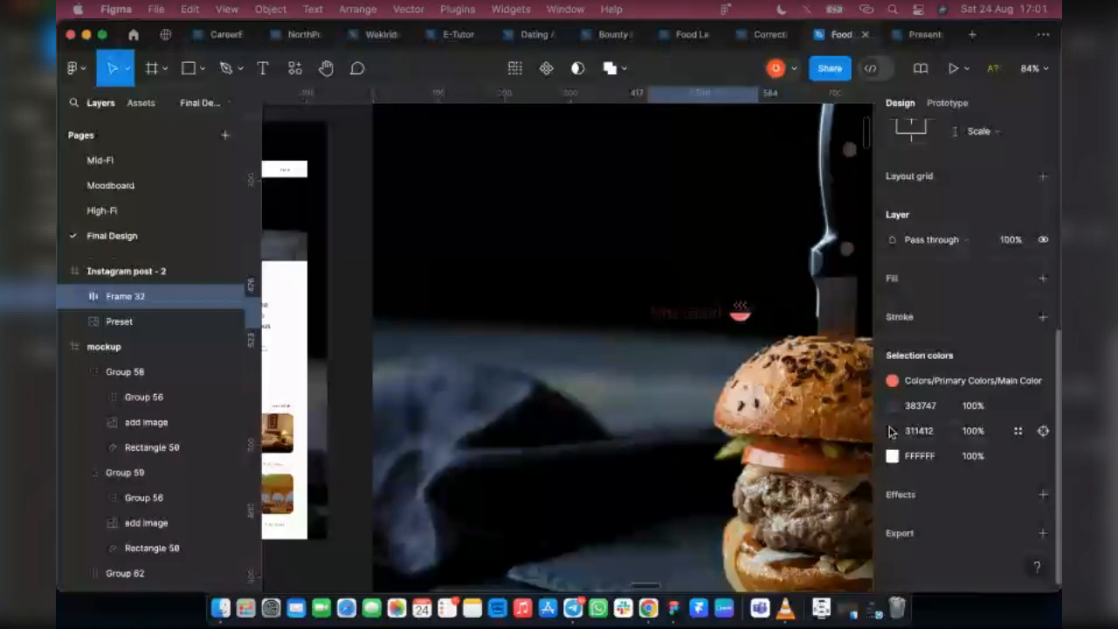
pyautogui.click(892, 431)
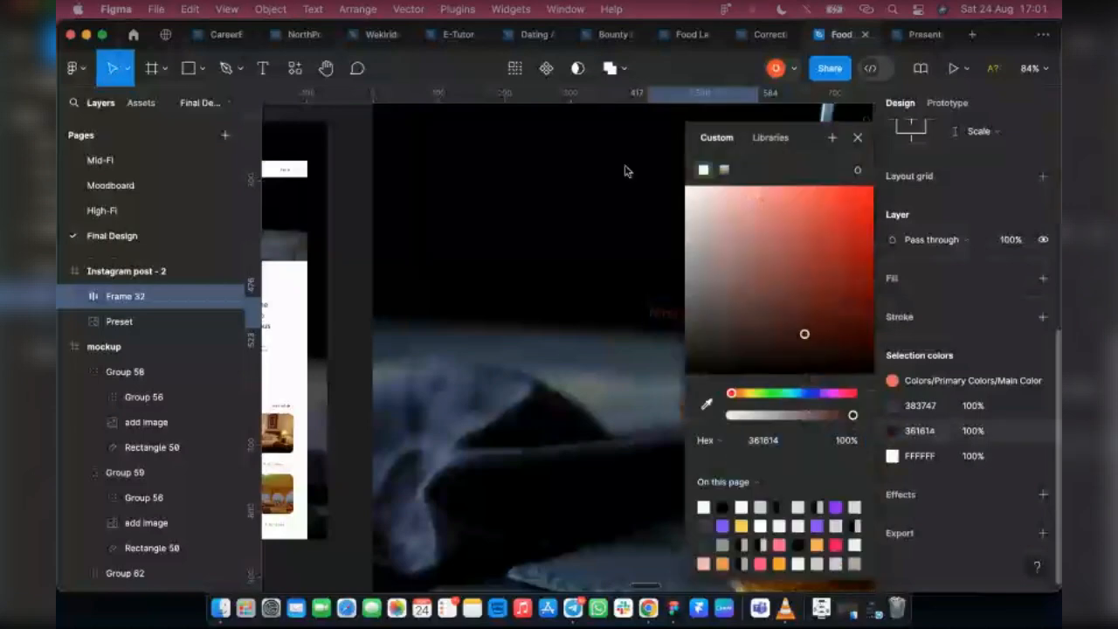
pyautogui.click(686, 187)
pyautogui.click(858, 137)
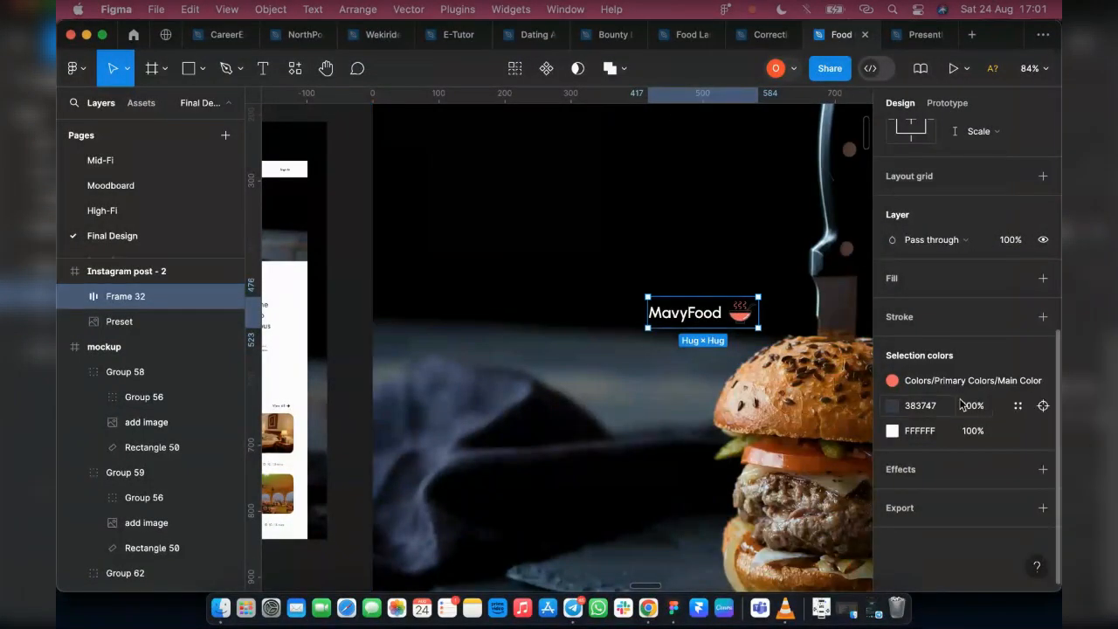
# Change the logo's dark 383747 color to light grey C9C9C9
pyautogui.click(892, 405)
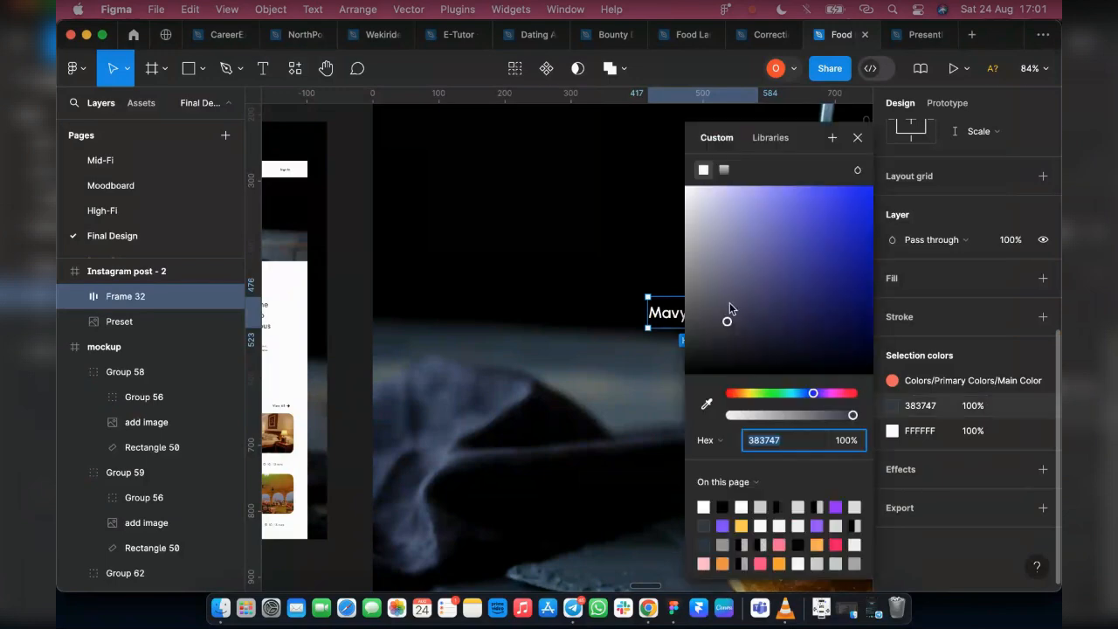
pyautogui.moveTo(686, 143); pyautogui.dragTo(372, 112)
pyautogui.moveTo(413, 292); pyautogui.dragTo(368, 201)
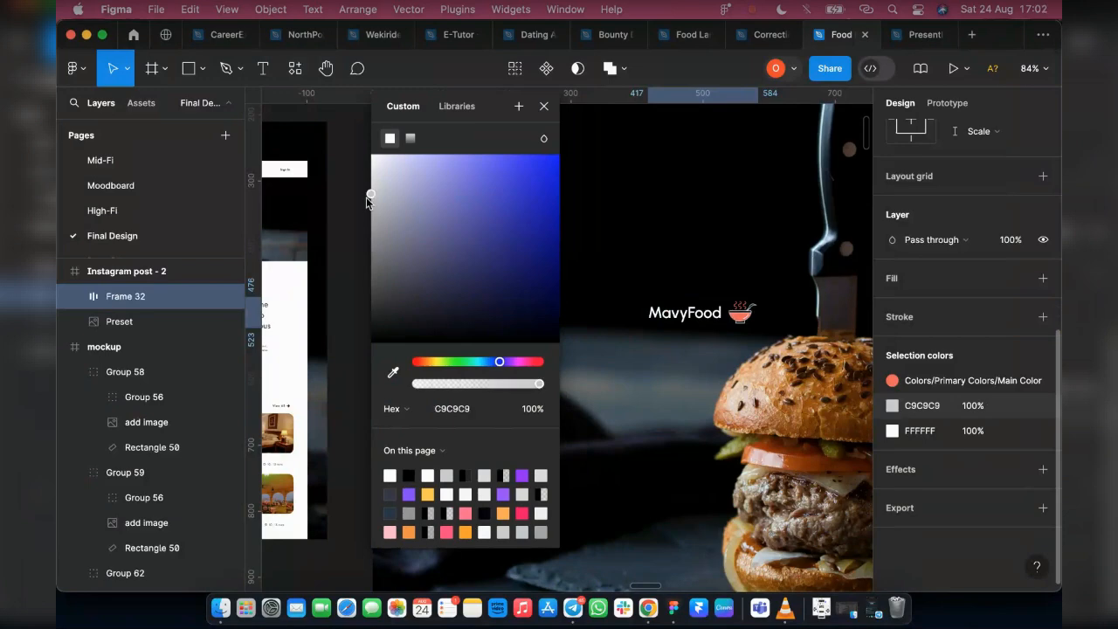
pyautogui.click(544, 107)
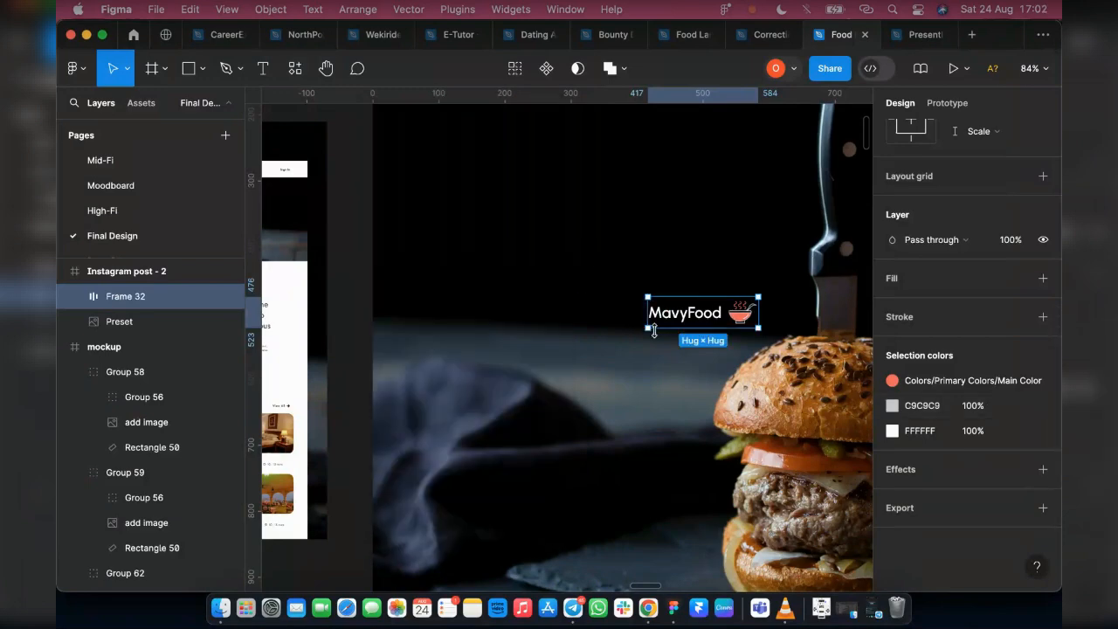
# Scale the MavyFood logo up to about 440 × 124 and move it to about X 112, Y 132 in the post
pyautogui.click(129, 69)
pyautogui.click(138, 123)
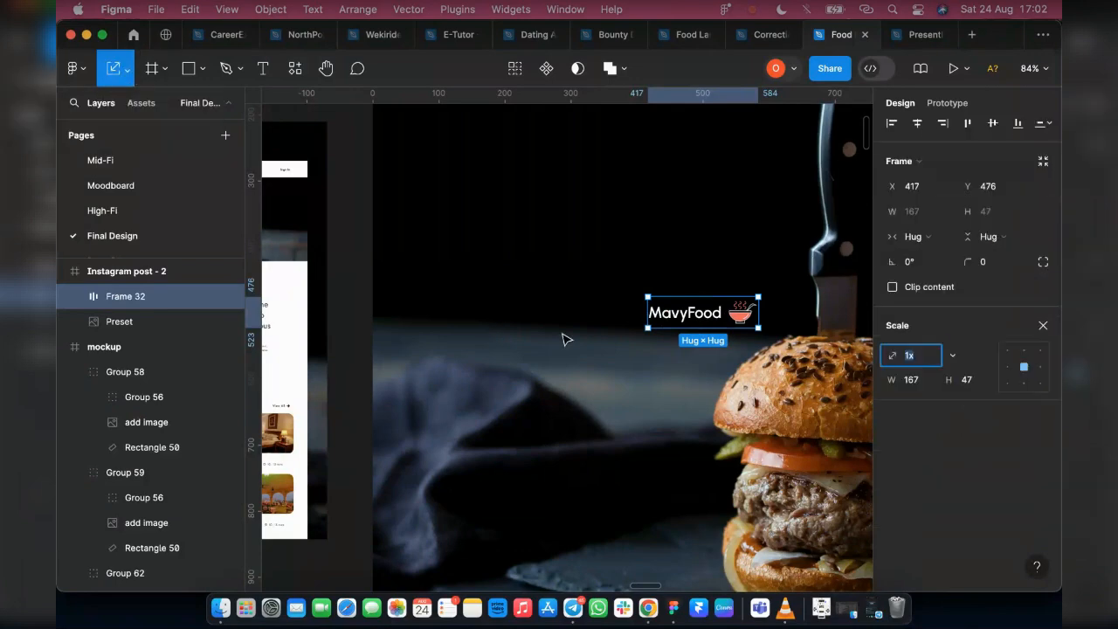
pyautogui.moveTo(650, 324); pyautogui.dragTo(574, 378)
pyautogui.scroll(-5, 626, 366)
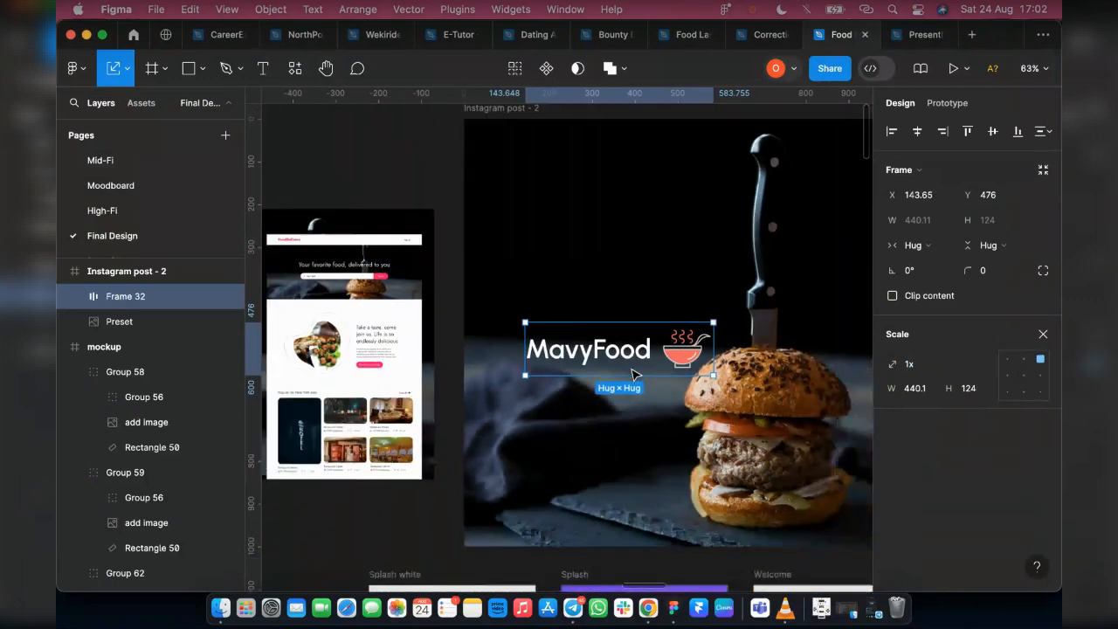
pyautogui.moveTo(623, 350); pyautogui.dragTo(609, 203)
# Take a copy of the heading and paragraph group from the Landing Page hero, keeping the original in place
pyautogui.scroll(-8, 616, 260)
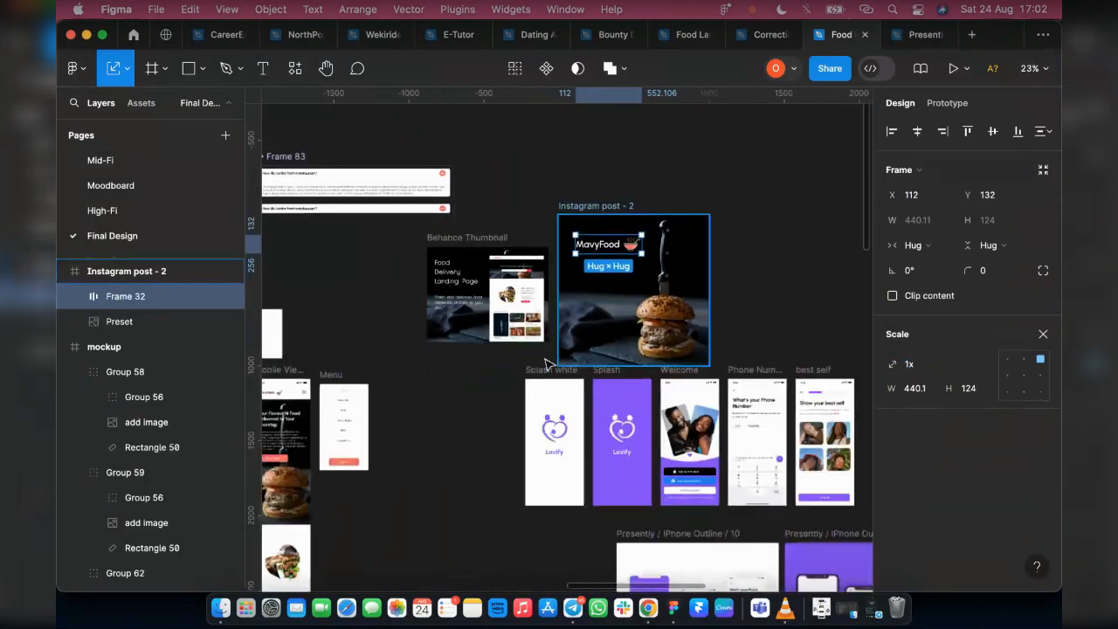
pyautogui.hscroll(-5, 466, 401)
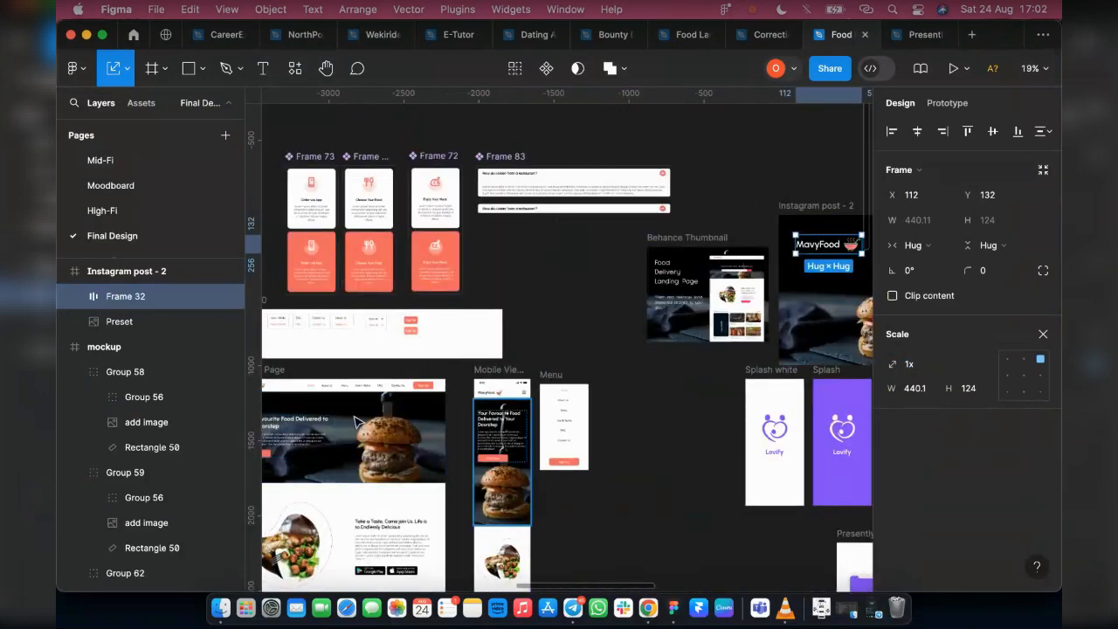
pyautogui.click(317, 427)
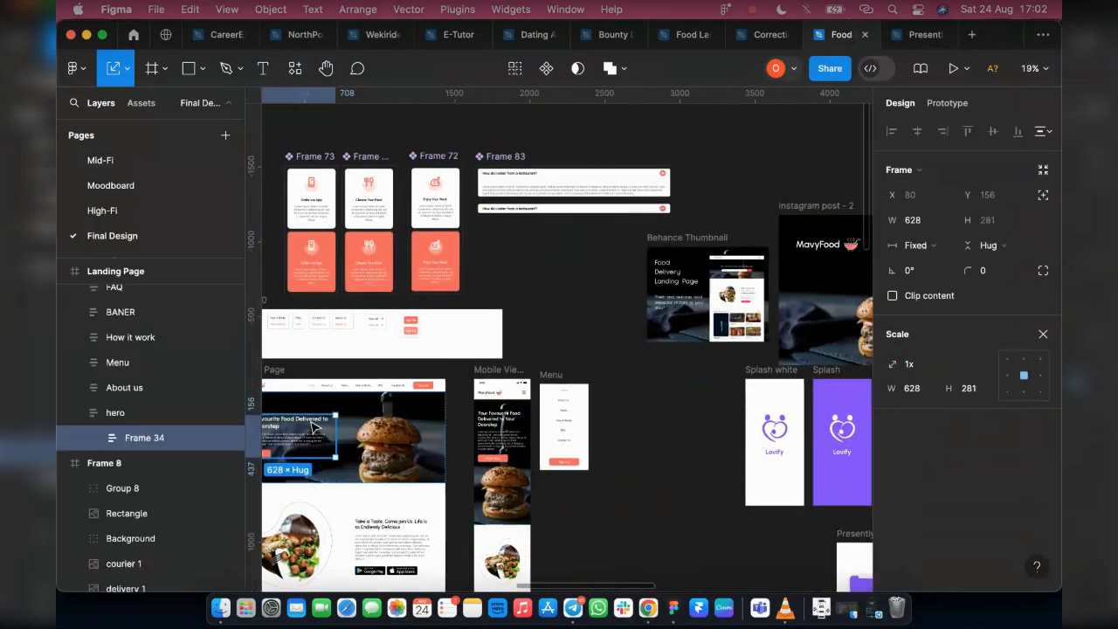
pyautogui.doubleClick(311, 425)
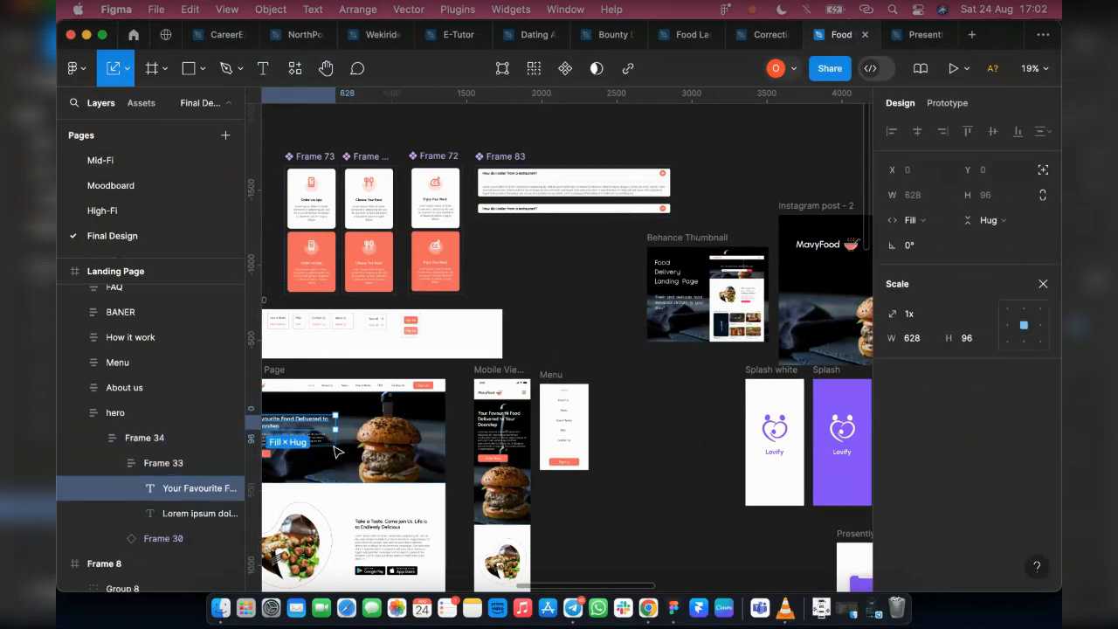
pyautogui.click(300, 440)
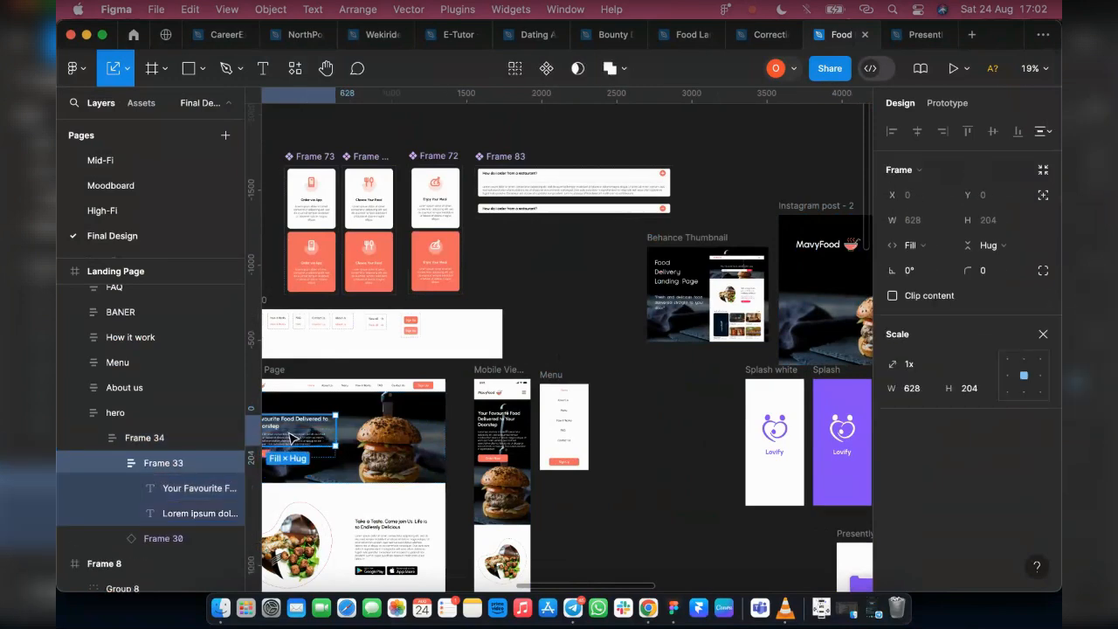
pyautogui.moveTo(291, 439); pyautogui.dragTo(642, 408)
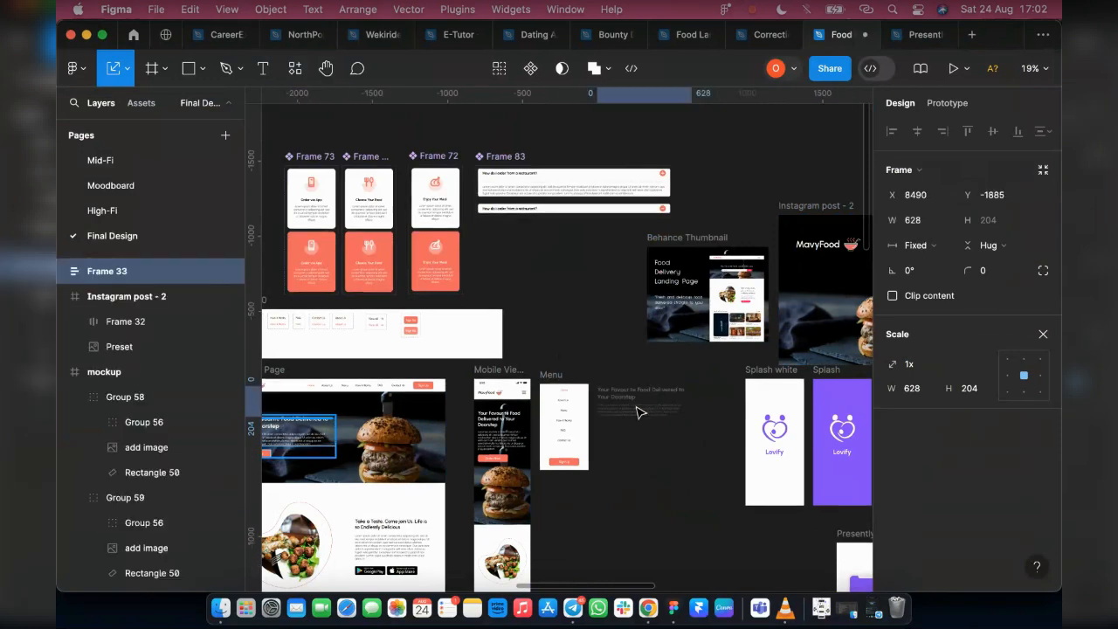
pyautogui.press('super+z')
pyautogui.press('super+z')
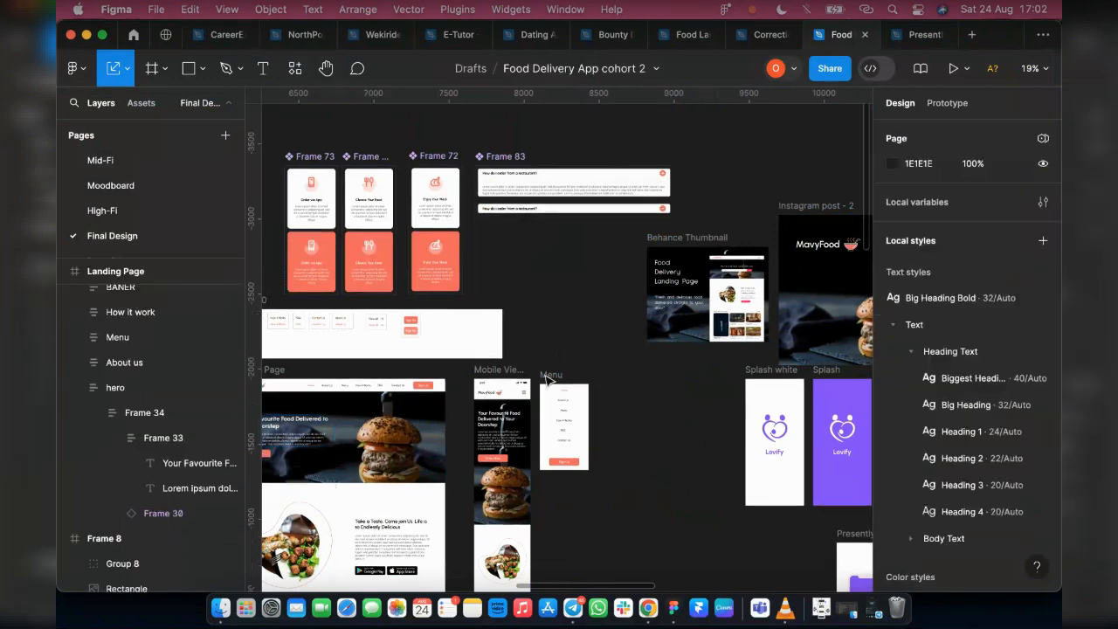
# Paste the heading and paragraph group into Instagram post - 2 and move it below the logo, to about X 62, Y 323
pyautogui.hscroll(3, 611, 350)
pyautogui.click(645, 209)
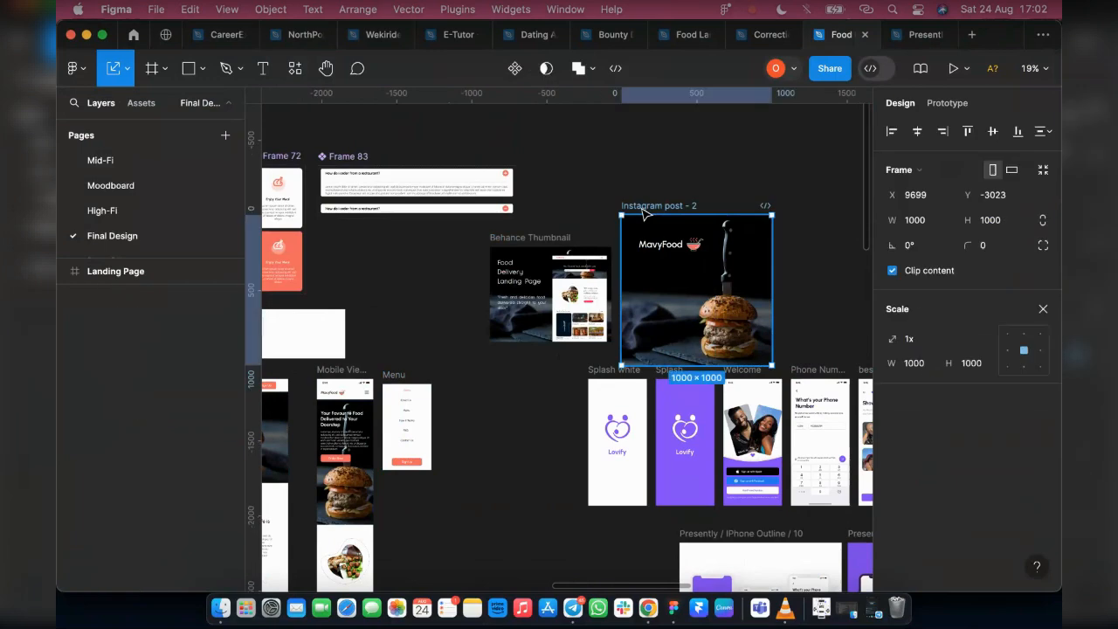
pyautogui.click(671, 226)
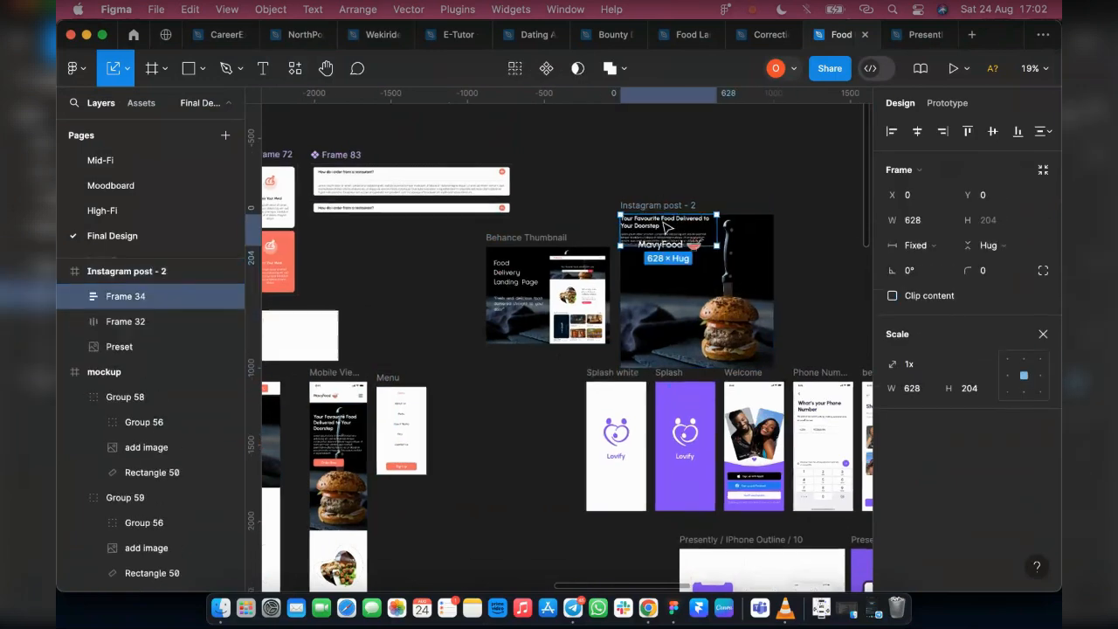
pyautogui.scroll(5, 665, 227)
pyautogui.moveTo(642, 245); pyautogui.dragTo(650, 325)
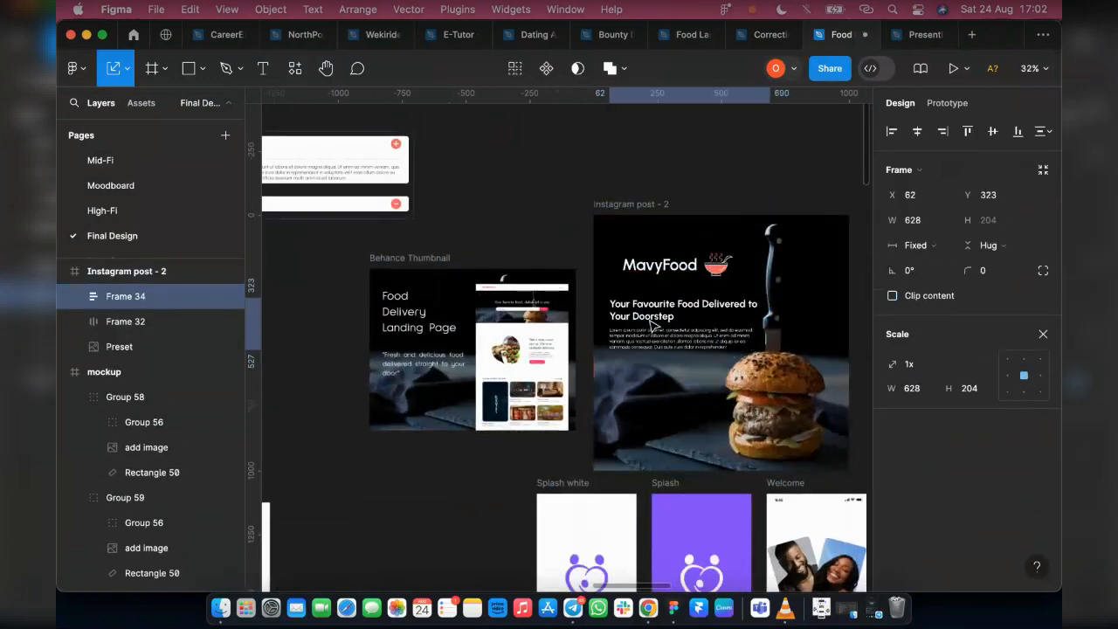
# Ungroup the pasted text and replace its heading with "Food Delivery Landing Page"
pyautogui.press('super+shift+g')
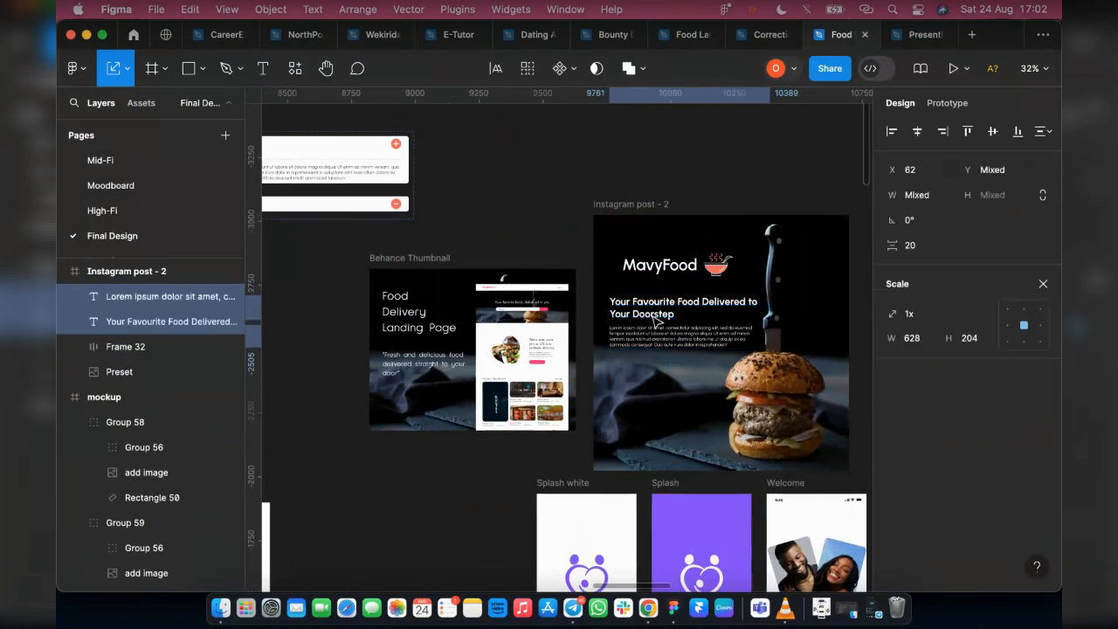
pyautogui.scroll(2, 655, 322)
pyautogui.click(665, 332)
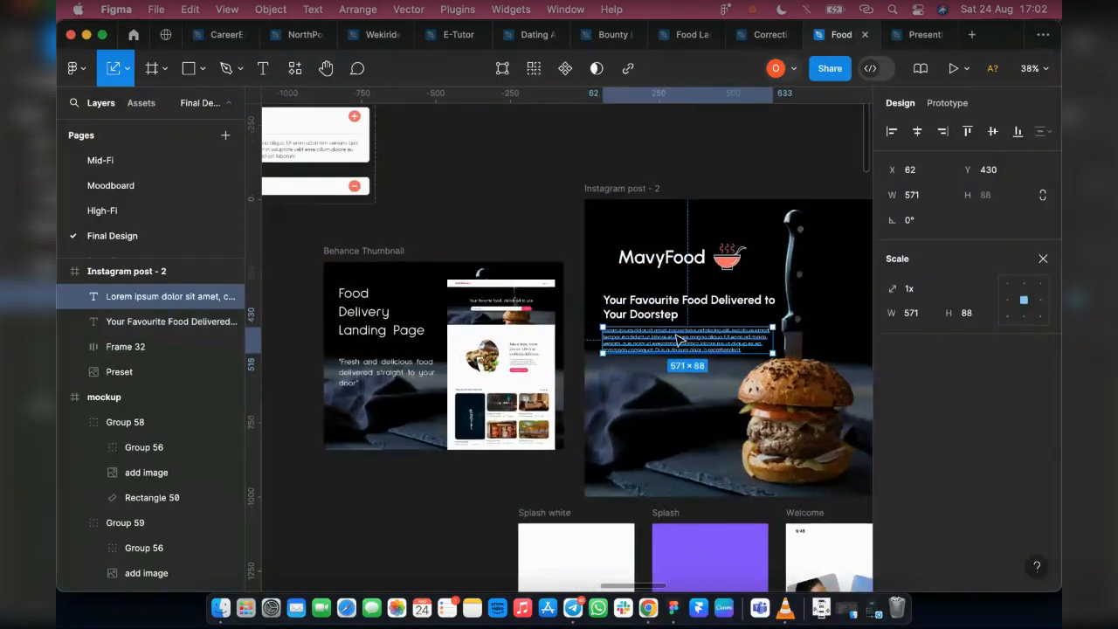
pyautogui.click(637, 307)
pyautogui.doubleClick(637, 308)
pyautogui.write('Food')
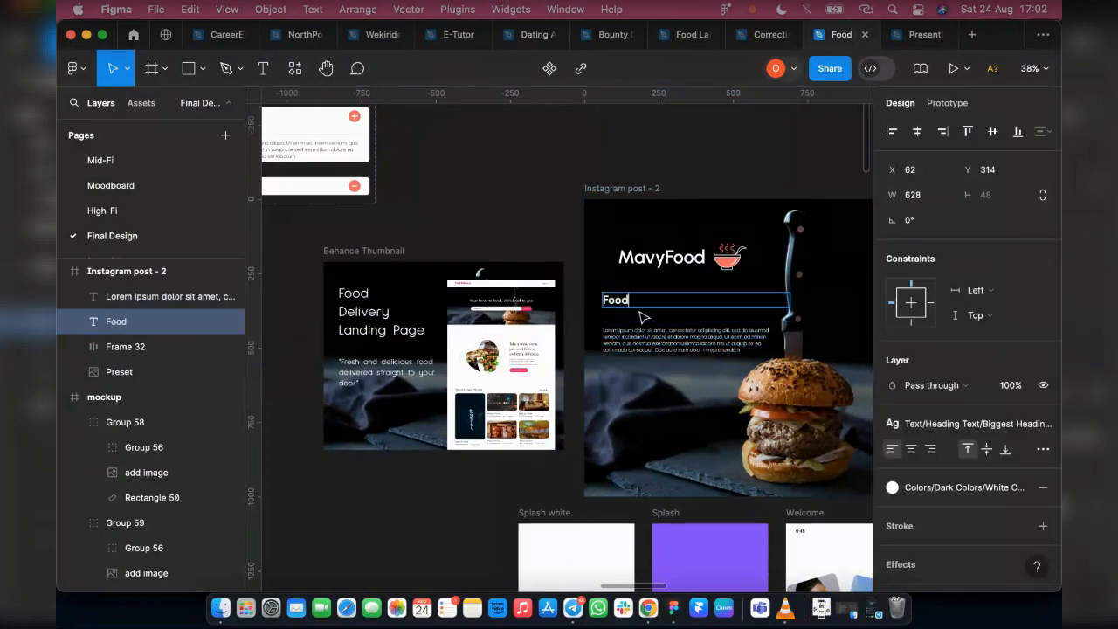
pyautogui.press('BackSpace')
pyautogui.press('BackSpace')
pyautogui.write('very Landing')
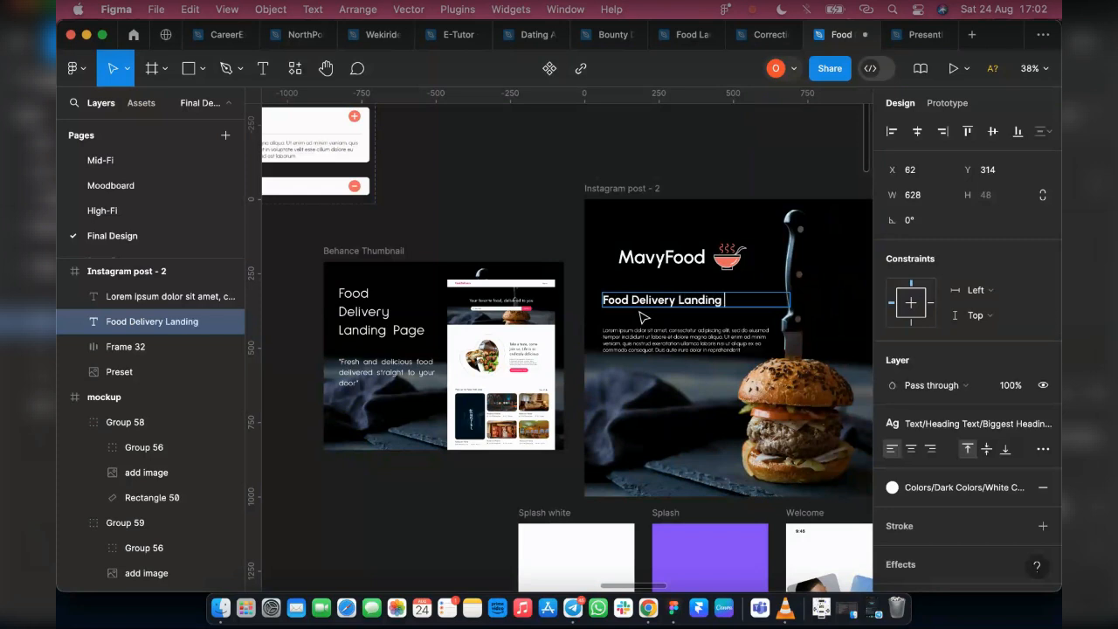
pyautogui.write('Page')
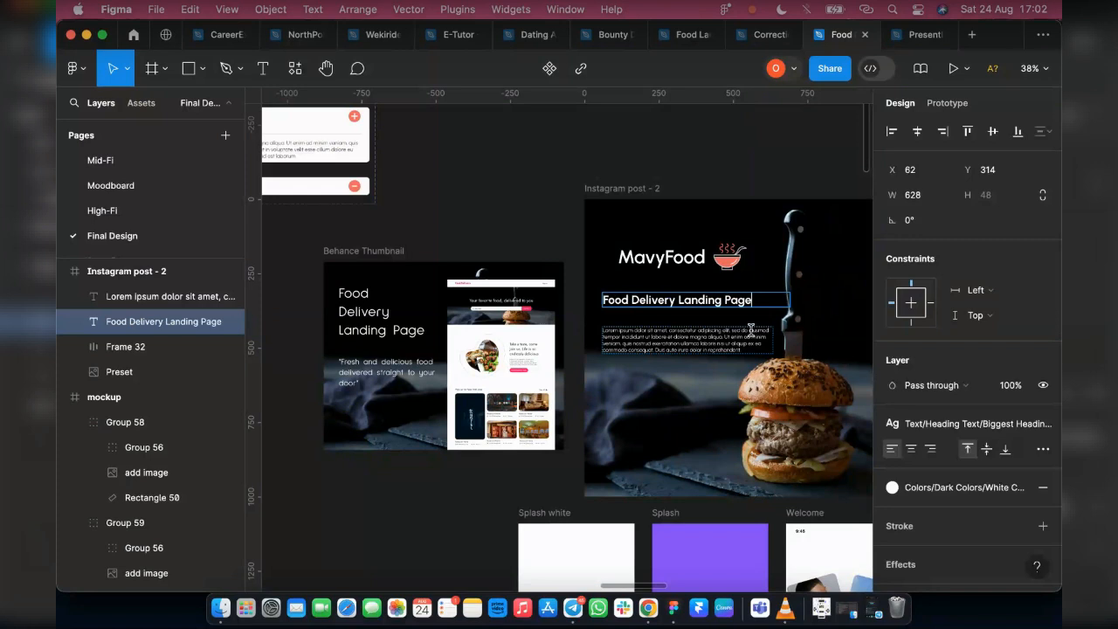
# Replace the paragraph below the heading with the tagline "Fresh and Delicious food delivered straight to your door", ending in a quotation mark
pyautogui.click(626, 339)
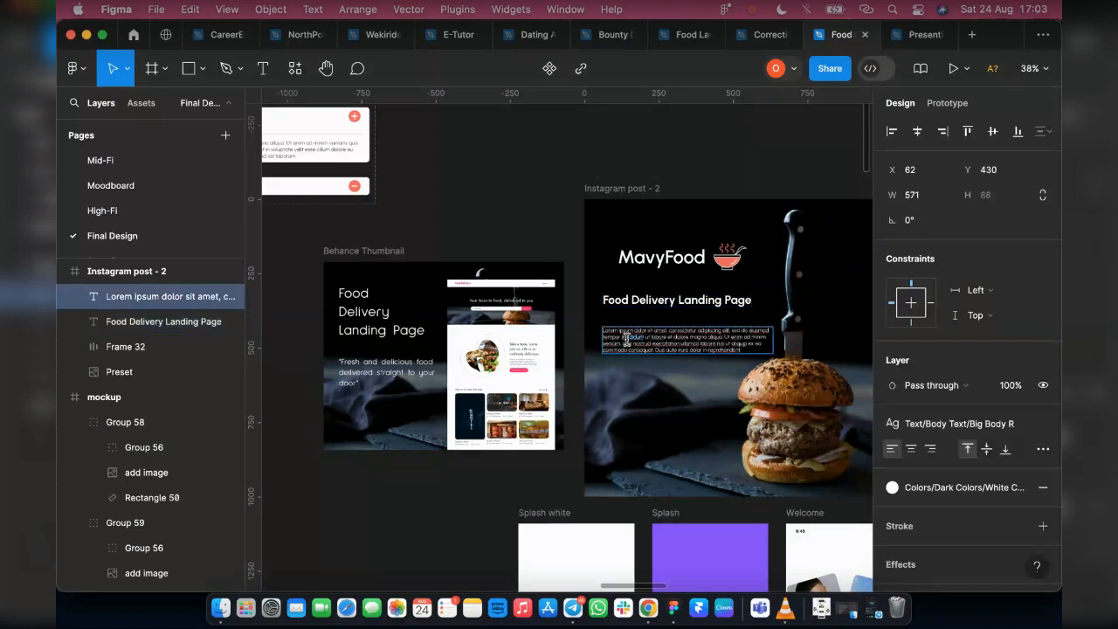
pyautogui.doubleClick(626, 339)
pyautogui.write('F')
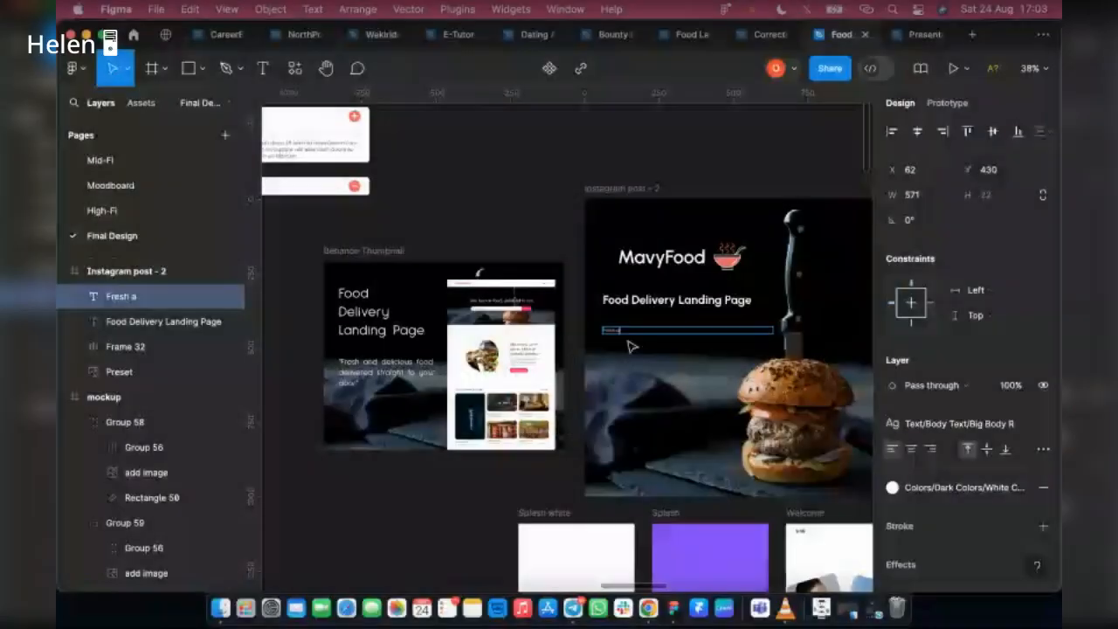
pyautogui.write('nd Delic')
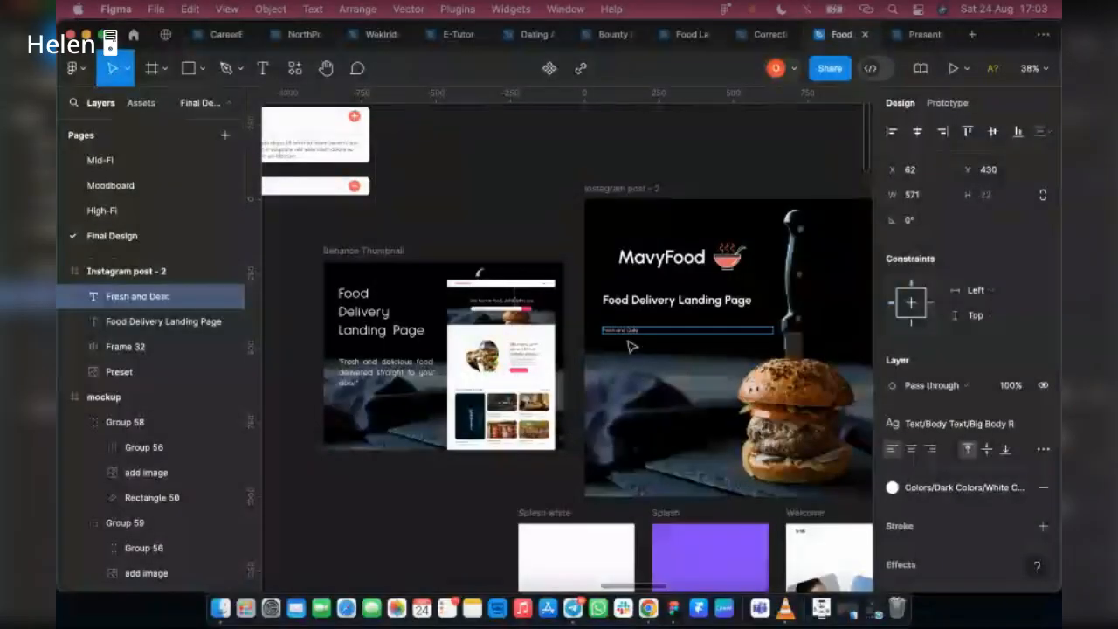
pyautogui.write('ious food')
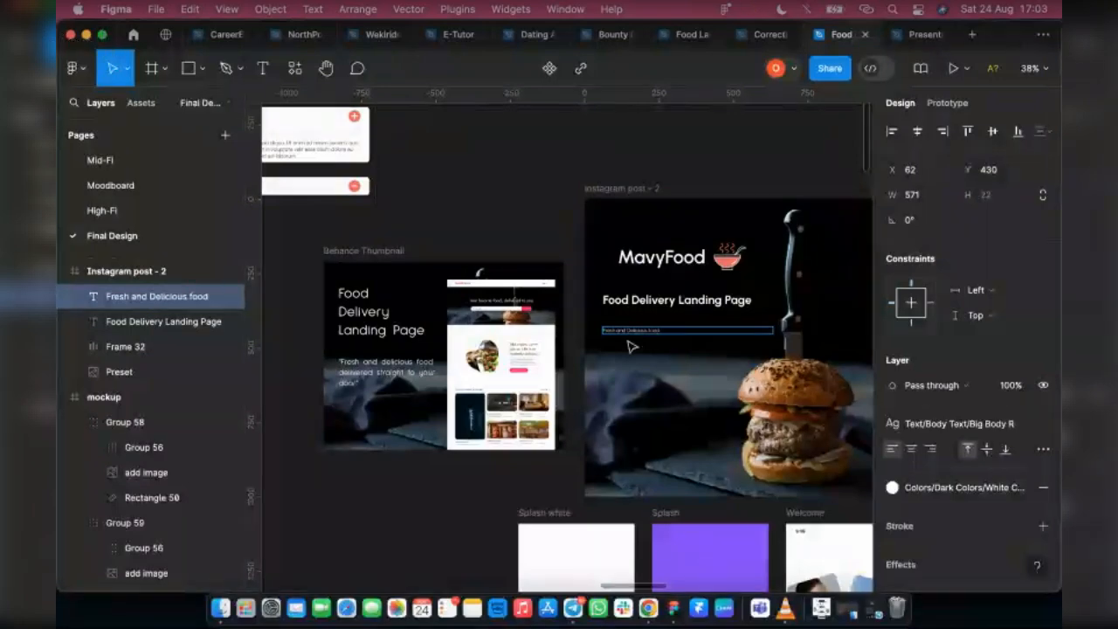
pyautogui.write(' delivered straight')
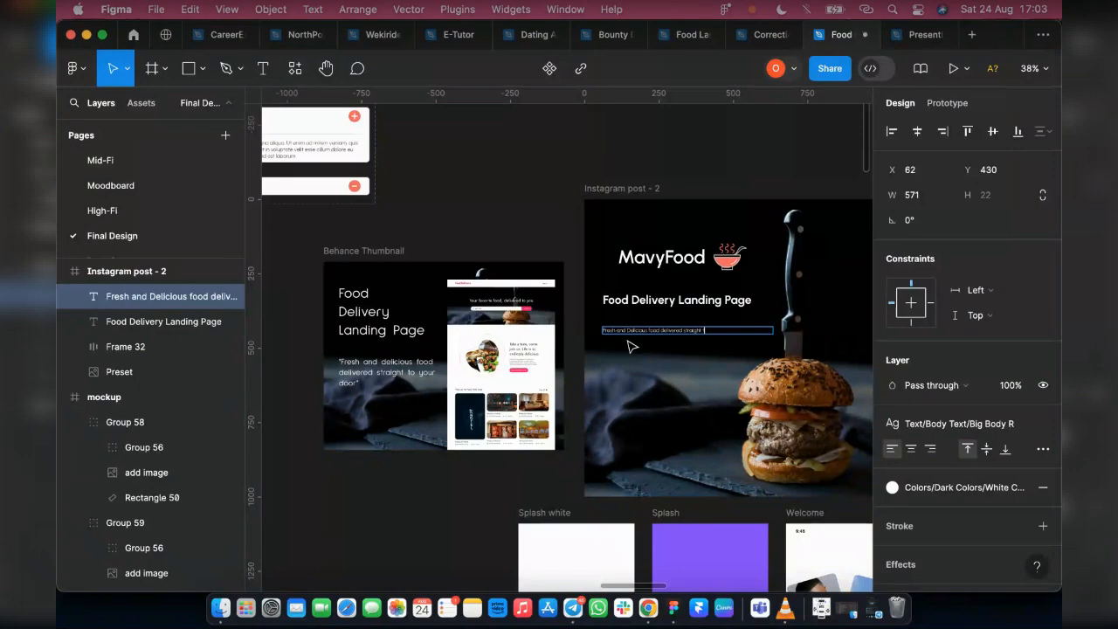
pyautogui.write('r door')
pyautogui.press('Escape')
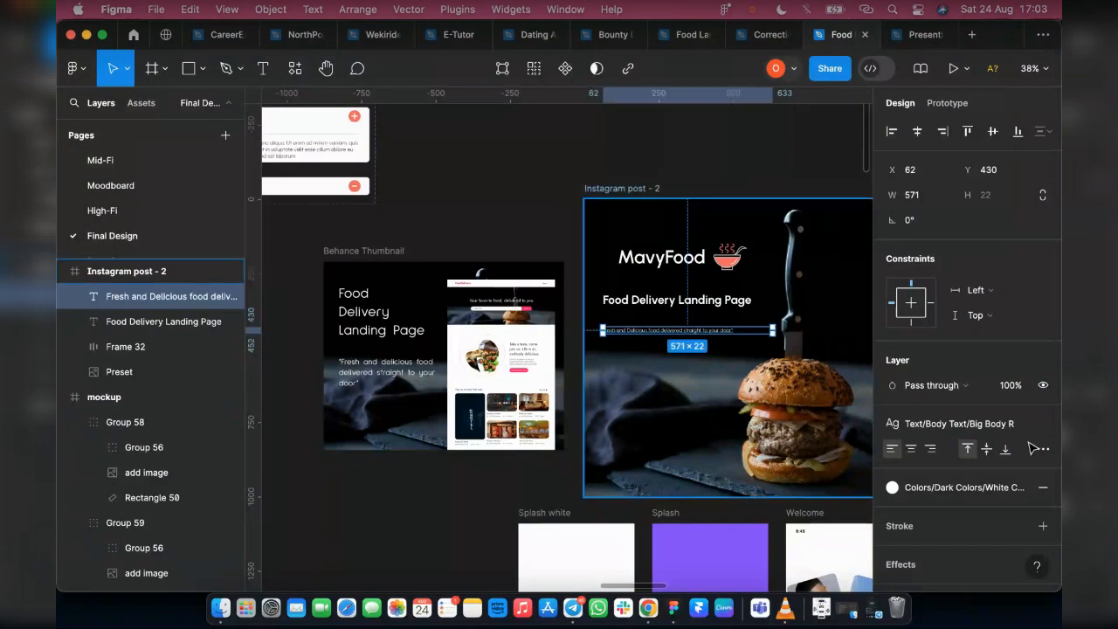
# Apply the Heading 3 text style to the tagline in Instagram post - 2
pyautogui.click(985, 427)
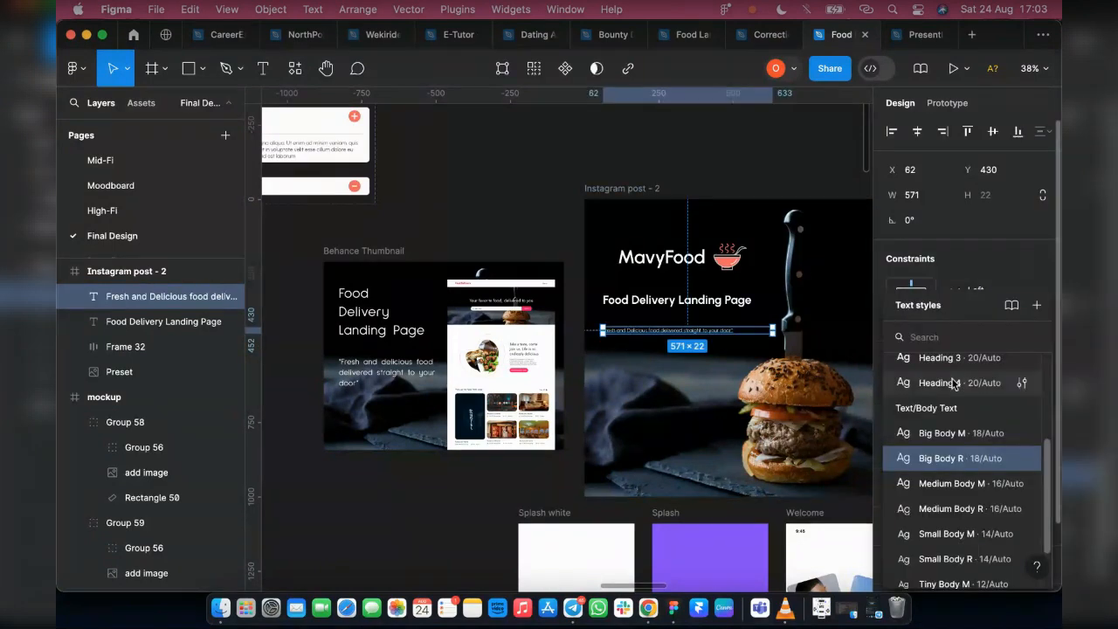
pyautogui.scroll(3, 985, 428)
pyautogui.click(985, 427)
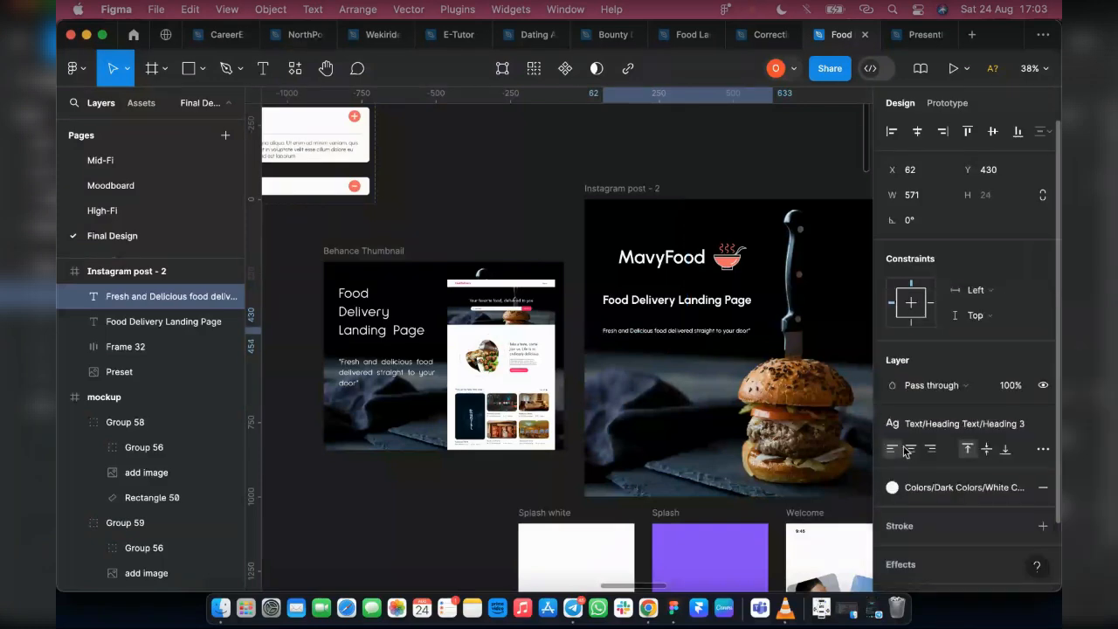
# Make the "Food Delivery Landing Page" heading auto width after detaching its text style, and left-align the MavyFood logo with it at X 62
pyautogui.scroll(3, 737, 326)
pyautogui.click(778, 289)
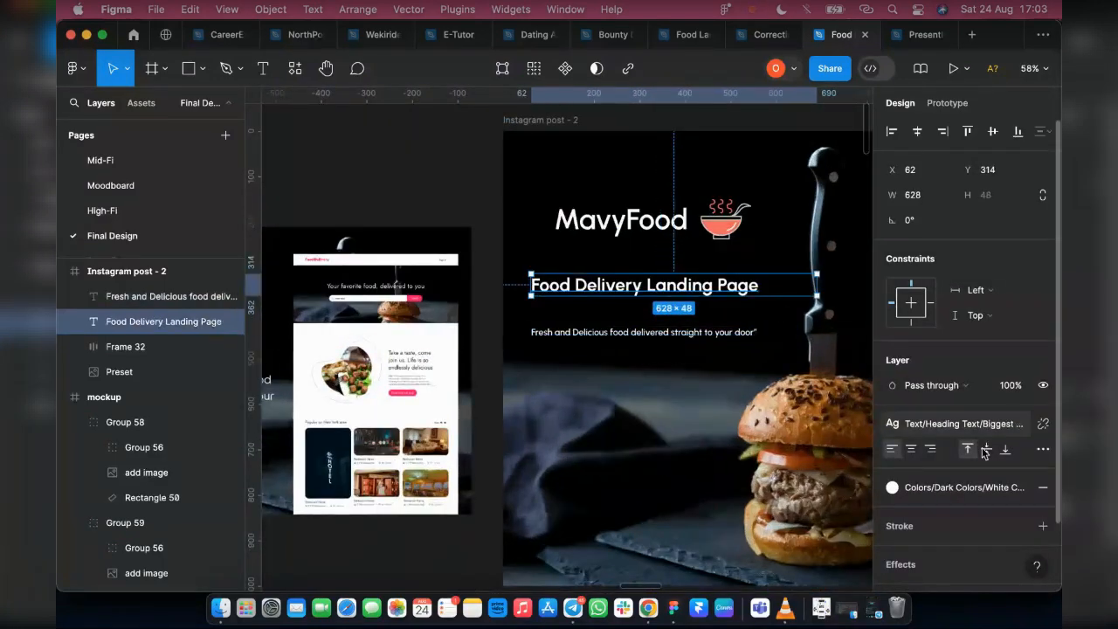
pyautogui.click(1042, 424)
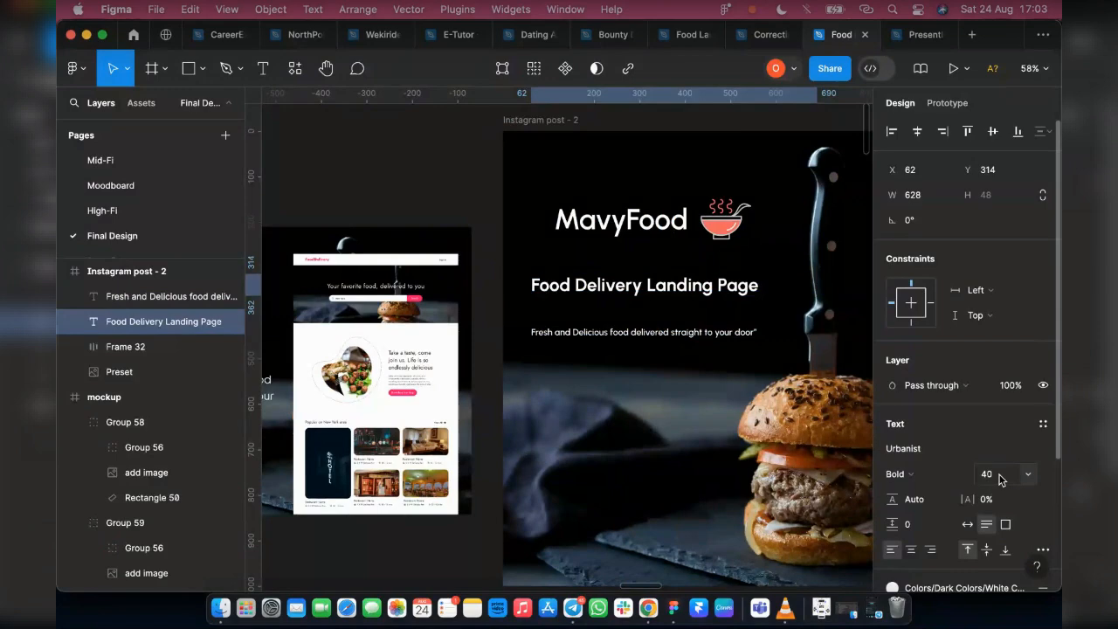
pyautogui.click(999, 476)
pyautogui.scroll(-2, 586, 327)
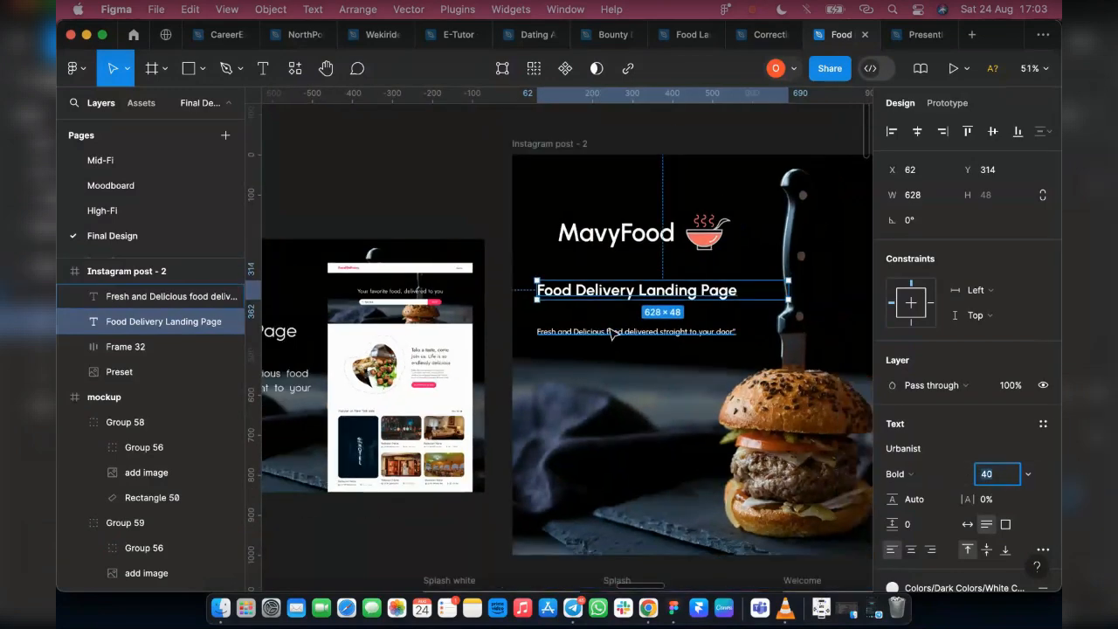
pyautogui.hscroll(3, 614, 334)
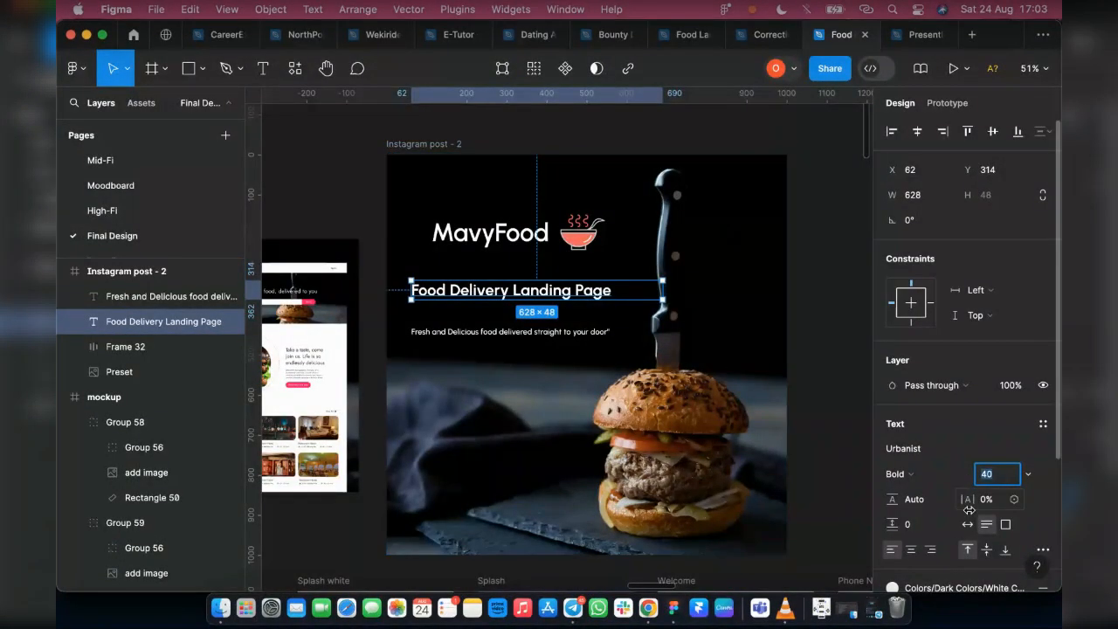
pyautogui.click(968, 524)
pyautogui.keyDown('shift'); pyautogui.click(479, 245); pyautogui.keyUp('shift')
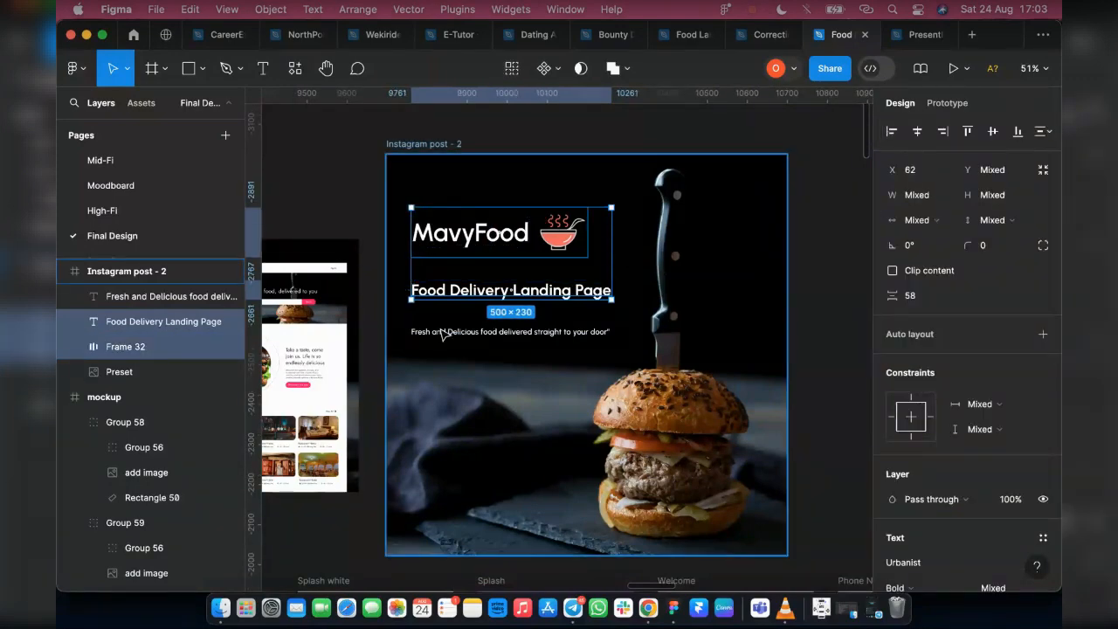
# Make the tagline auto width after detaching its text style, and move it up closer to the heading, to about Y 403
pyautogui.click(443, 333)
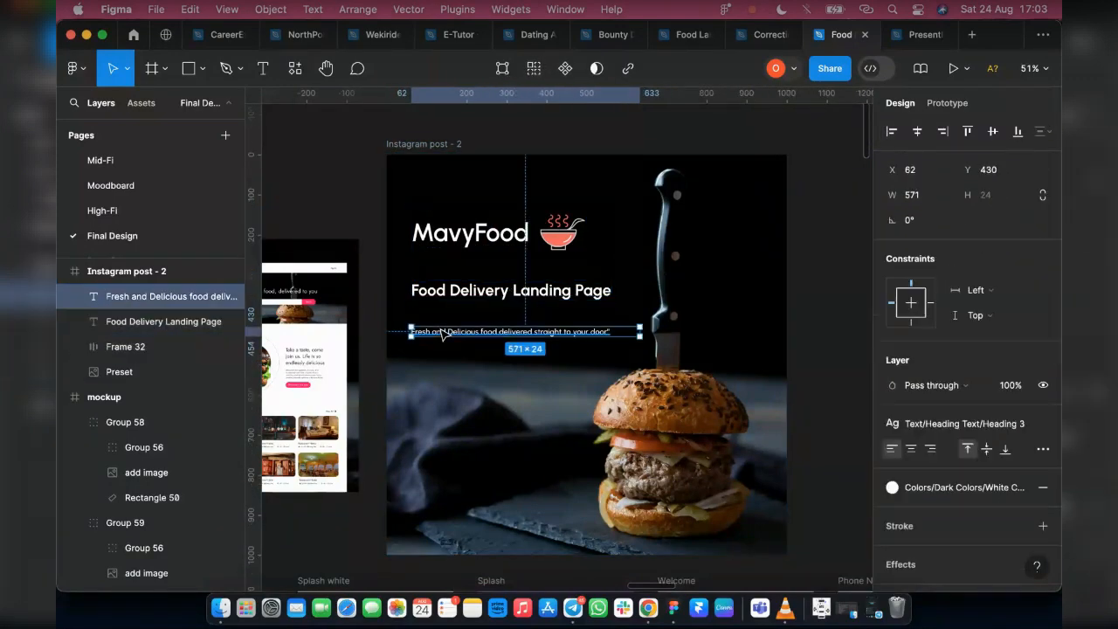
pyautogui.click(1031, 424)
pyautogui.click(968, 524)
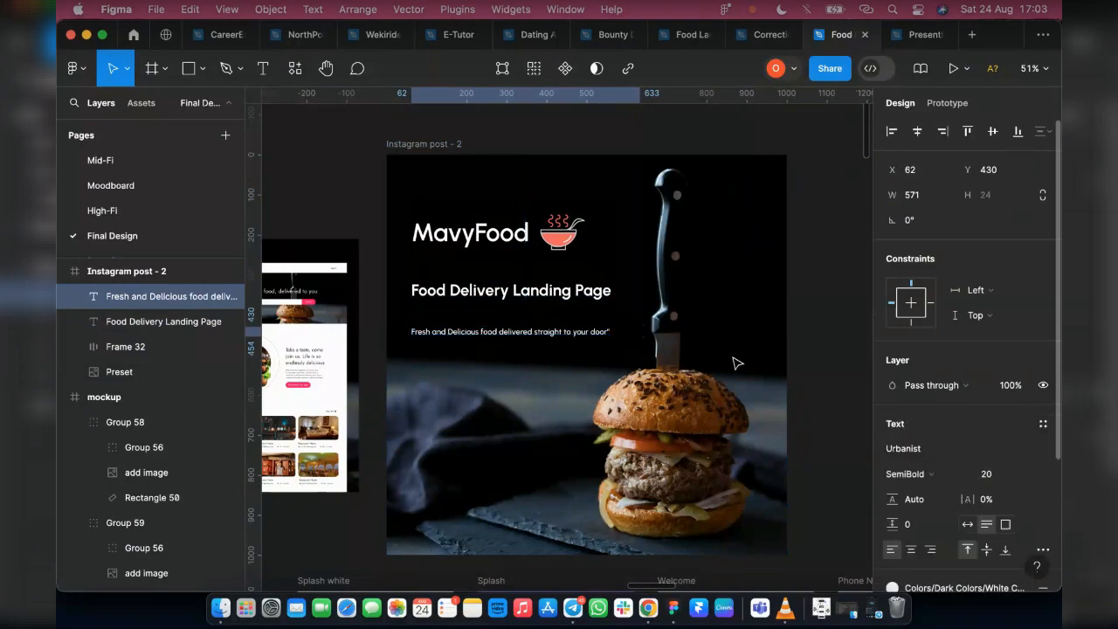
pyautogui.moveTo(480, 331); pyautogui.dragTo(478, 319)
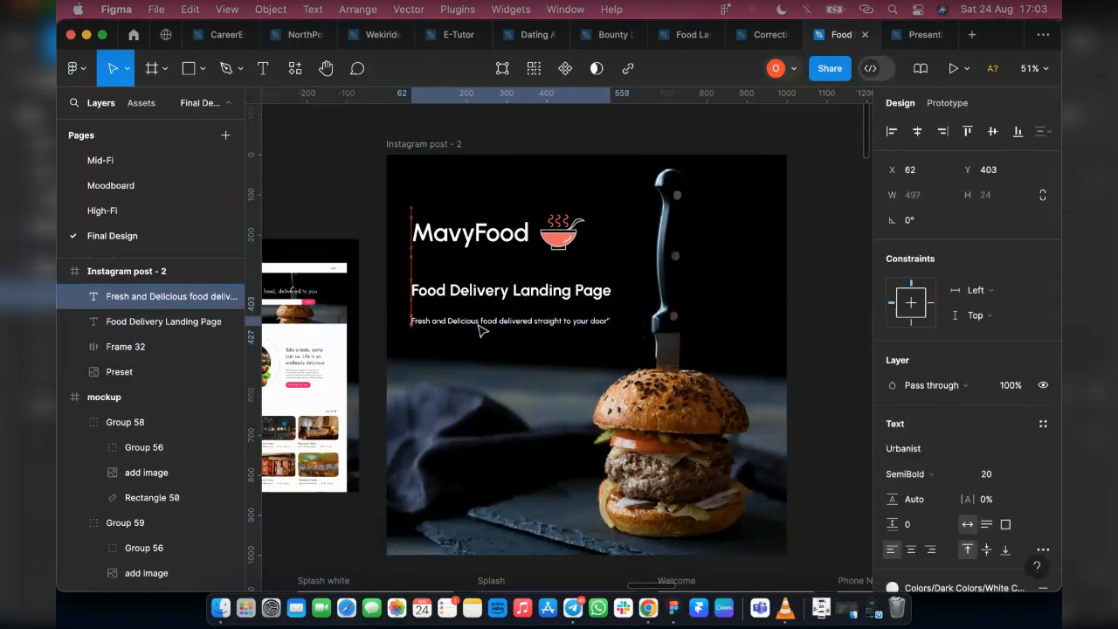
# Compare the vertical spacing from the logo to the heading with that from the heading to the tagline
pyautogui.keyDown('shift'); pyautogui.click(471, 290); pyautogui.keyUp('shift')
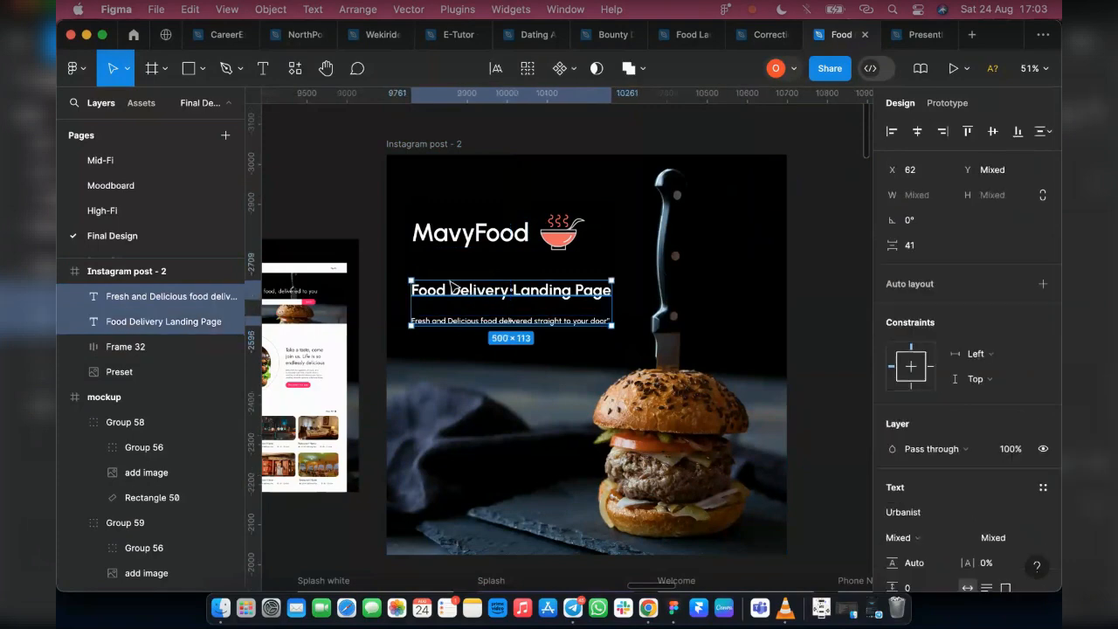
pyautogui.keyDown('shift'); pyautogui.click(458, 320); pyautogui.keyUp('shift')
pyautogui.keyDown('shift'); pyautogui.click(452, 247); pyautogui.keyUp('shift')
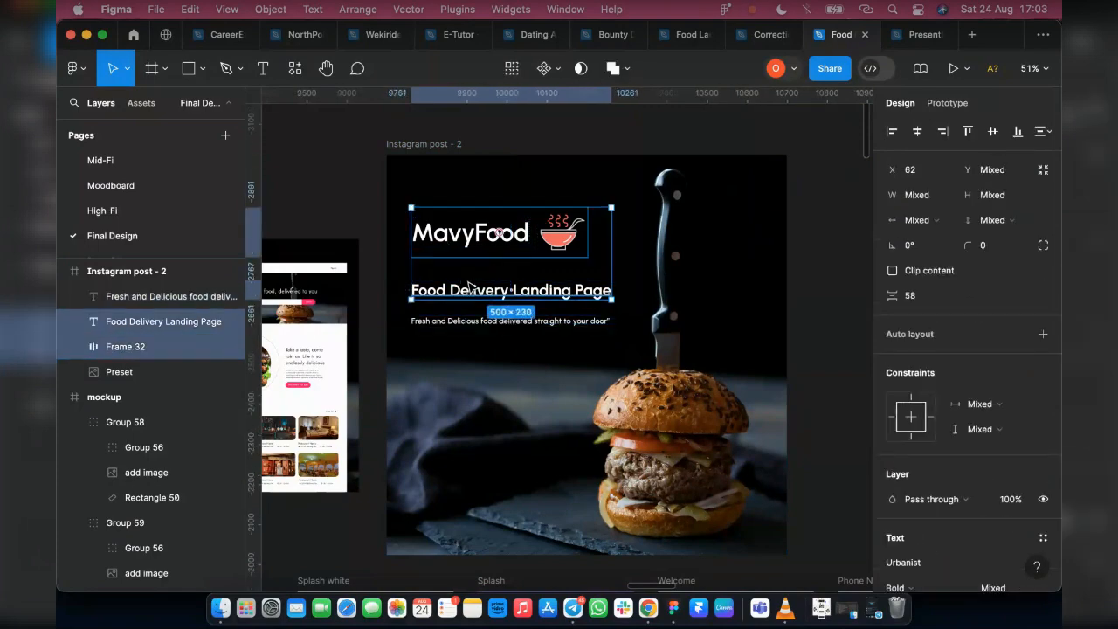
pyautogui.keyDown('shift'); pyautogui.click(471, 287); pyautogui.keyUp('shift')
pyautogui.keyDown('shift'); pyautogui.click(471, 287); pyautogui.keyUp('shift')
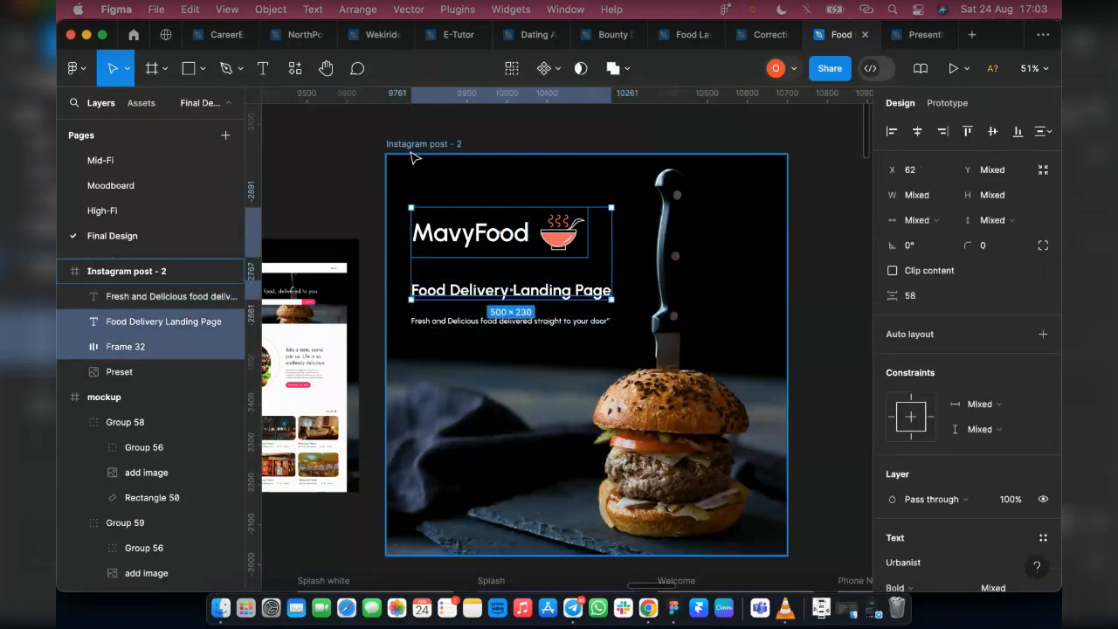
pyautogui.press('Escape')
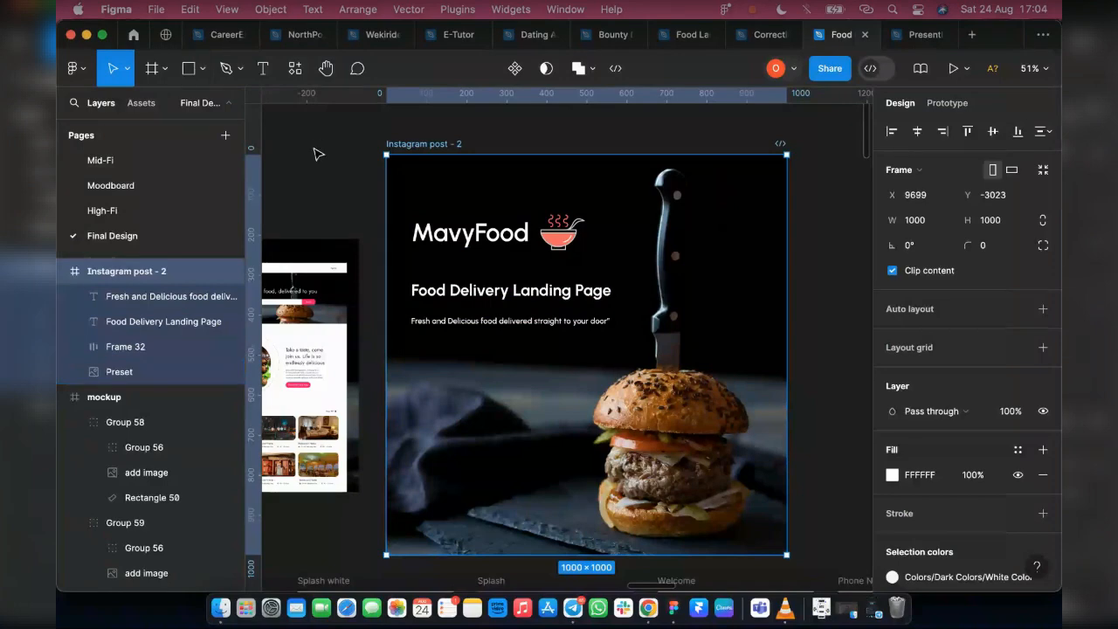
pyautogui.click(321, 227)
# Try to place Landing Page.png from Downloads on the empty canvas beside the MavyFood post
pyautogui.hscroll(4, 569, 185)
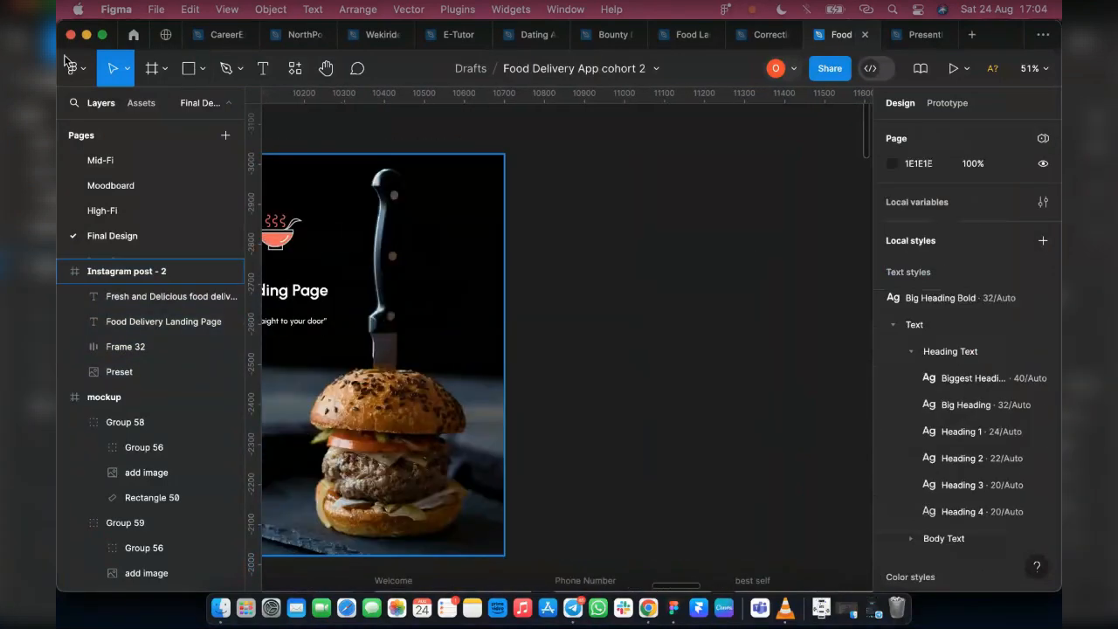
pyautogui.click(201, 70)
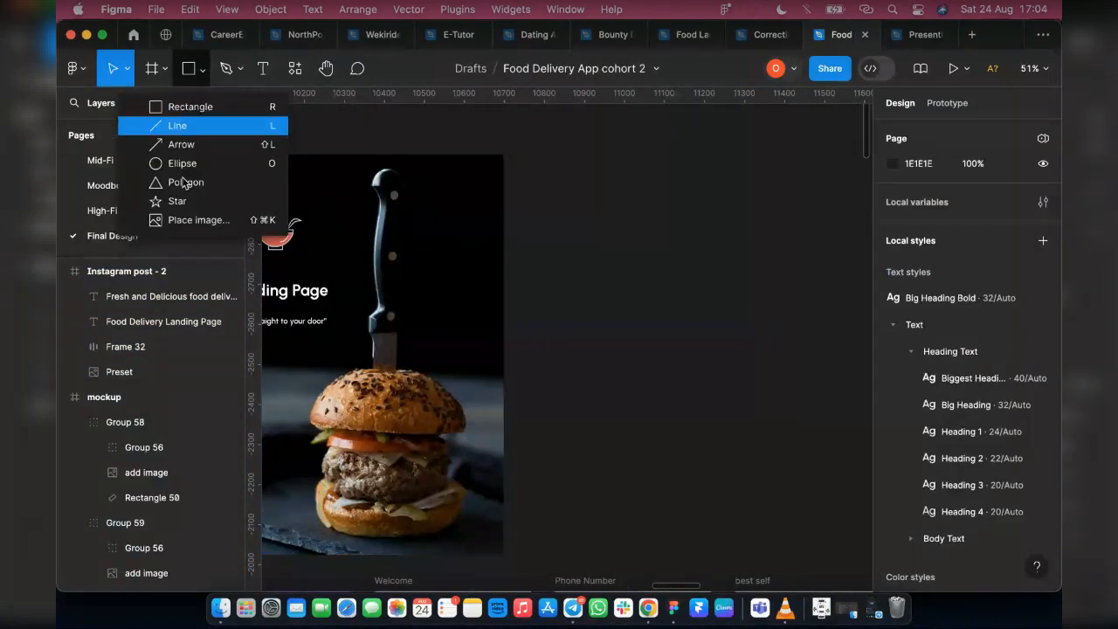
pyautogui.click(186, 221)
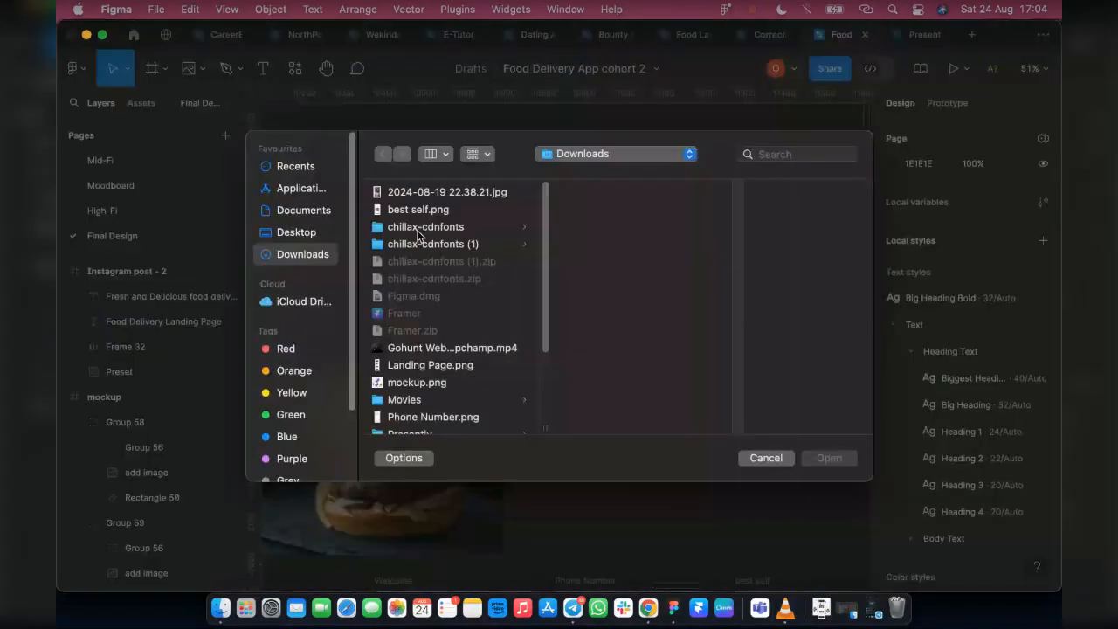
pyautogui.click(437, 364)
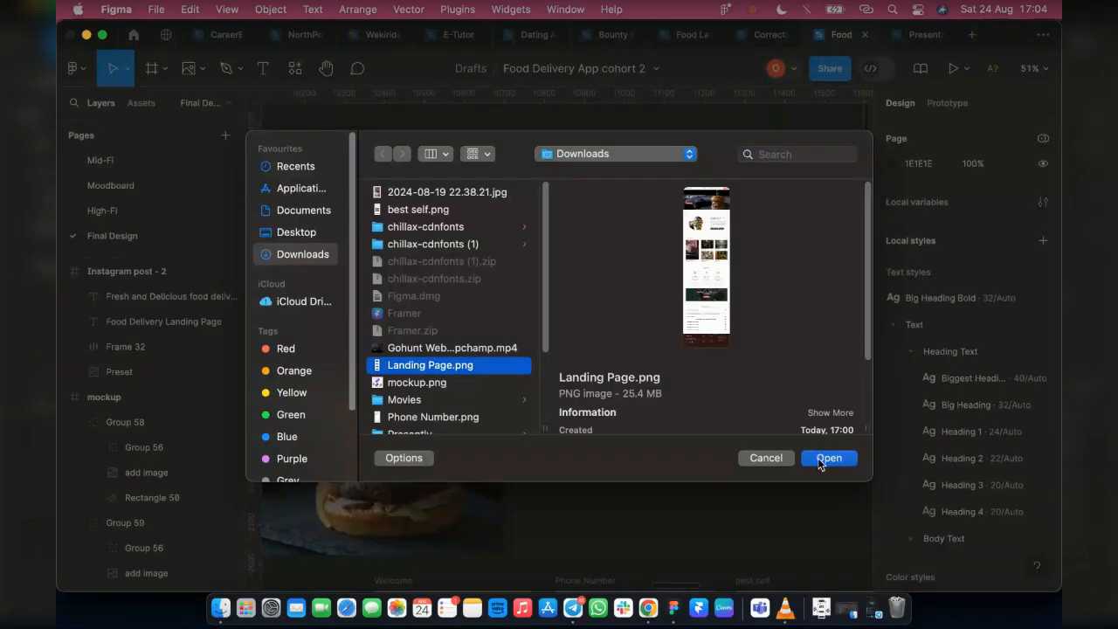
pyautogui.click(825, 459)
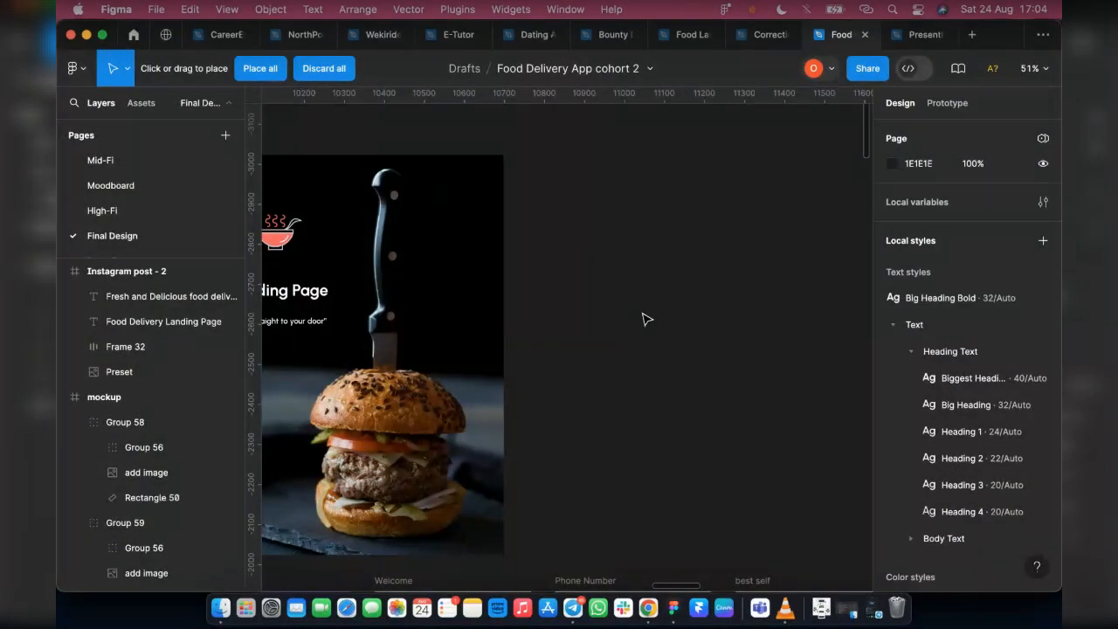
pyautogui.scroll(-3, 642, 319)
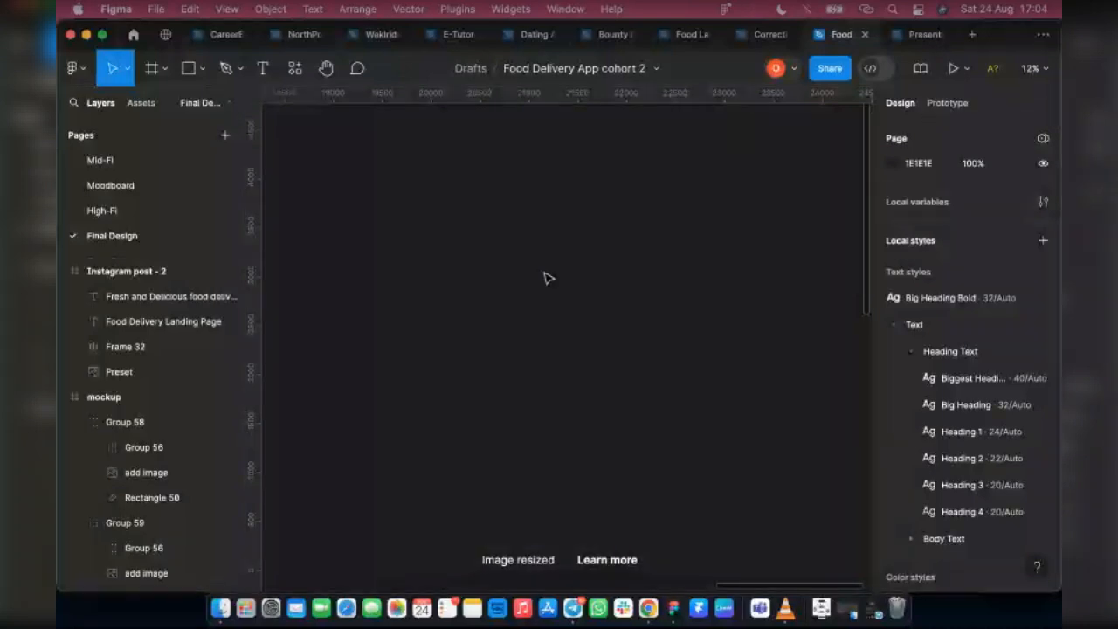
pyautogui.keyDown('ctrl'); pyautogui.scroll(-5, 569, 288); pyautogui.keyUp('ctrl')
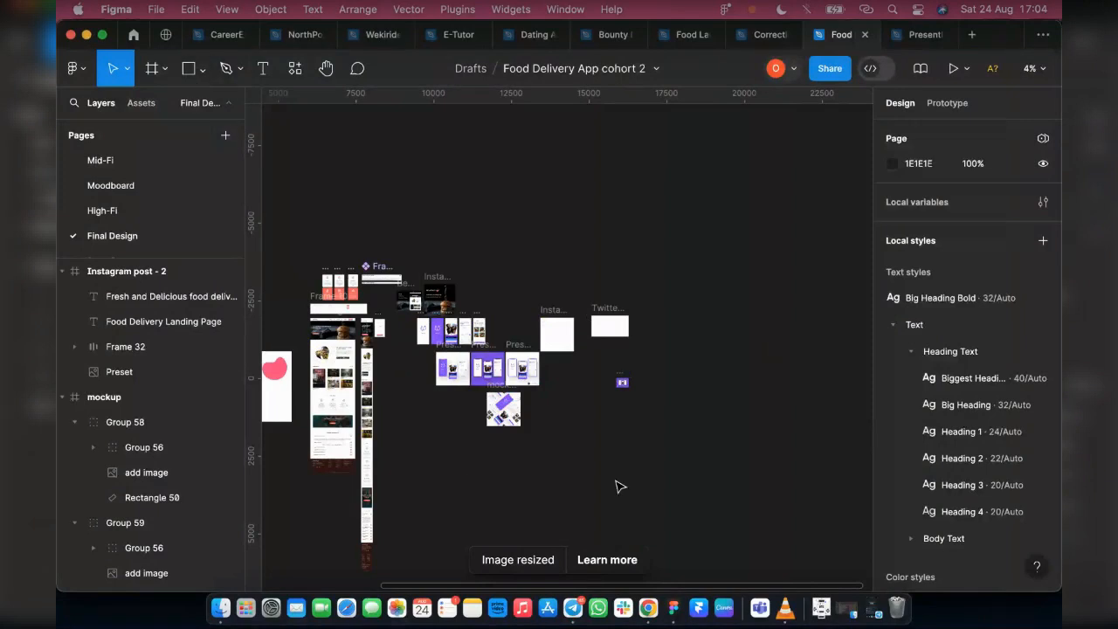
# Import Landing Page.png from Downloads again and place it on the empty canvas beyond the existing frames
pyautogui.click(201, 72)
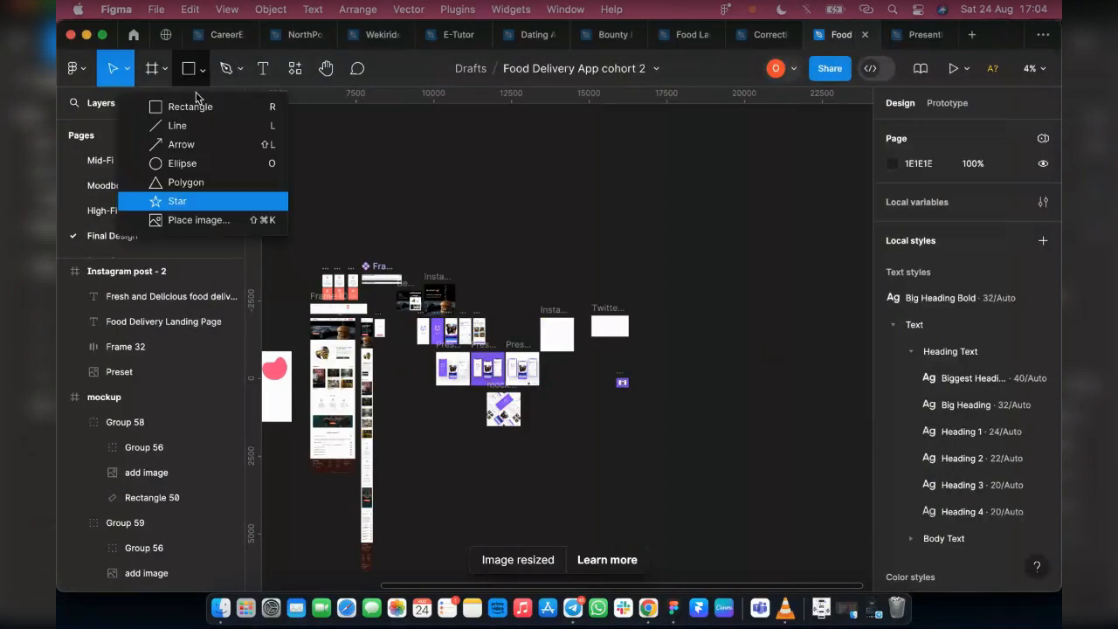
pyautogui.click(199, 220)
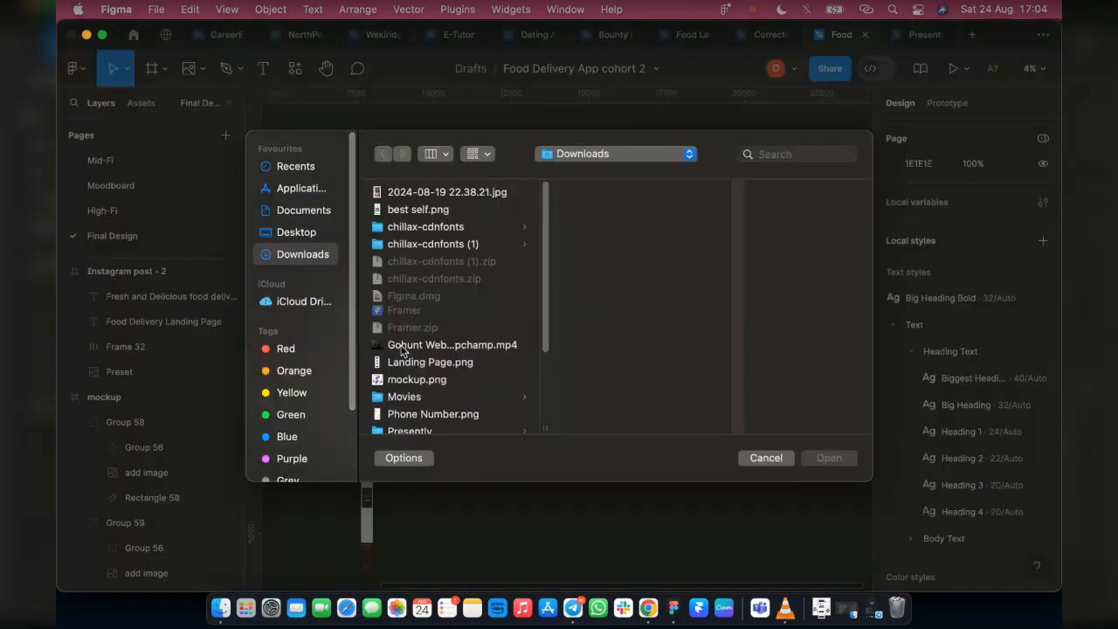
pyautogui.click(428, 365)
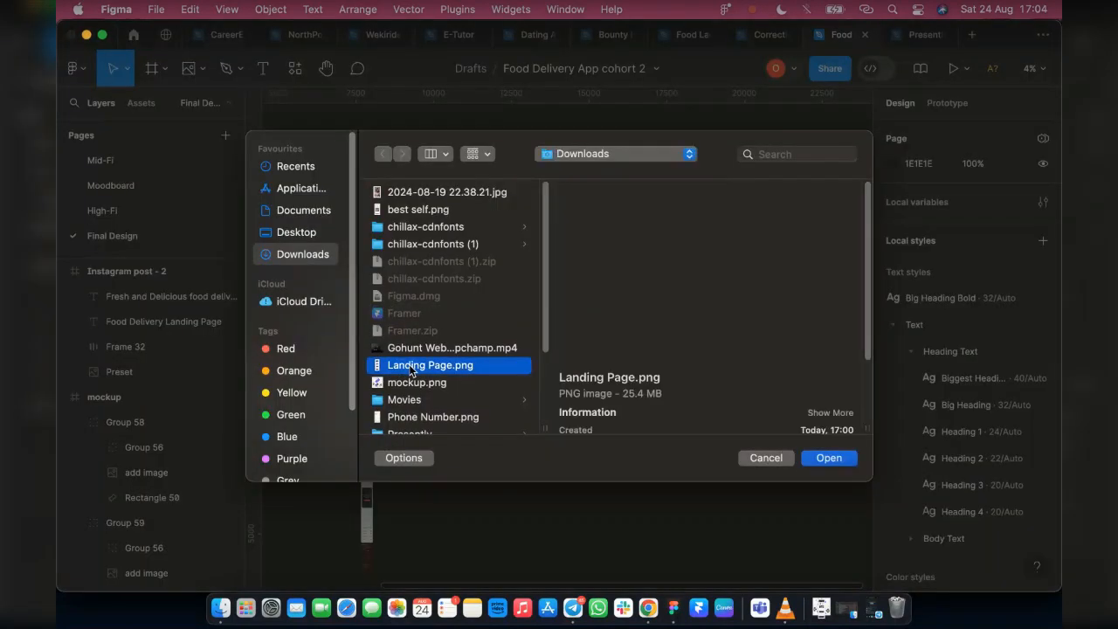
pyautogui.click(827, 458)
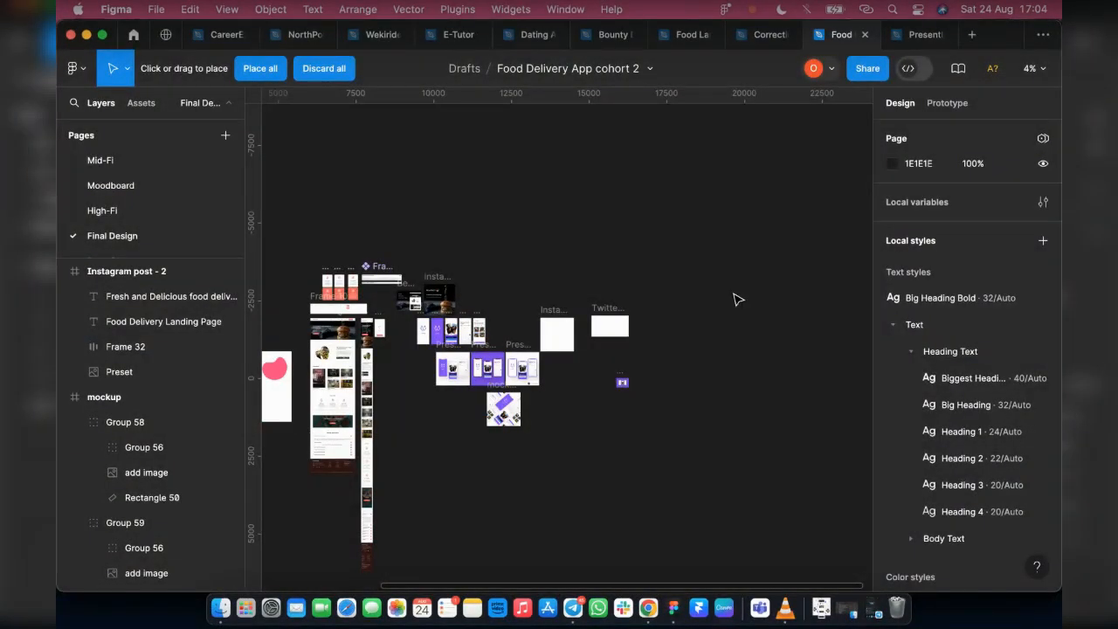
pyautogui.hscroll(5, 734, 300)
pyautogui.click(264, 70)
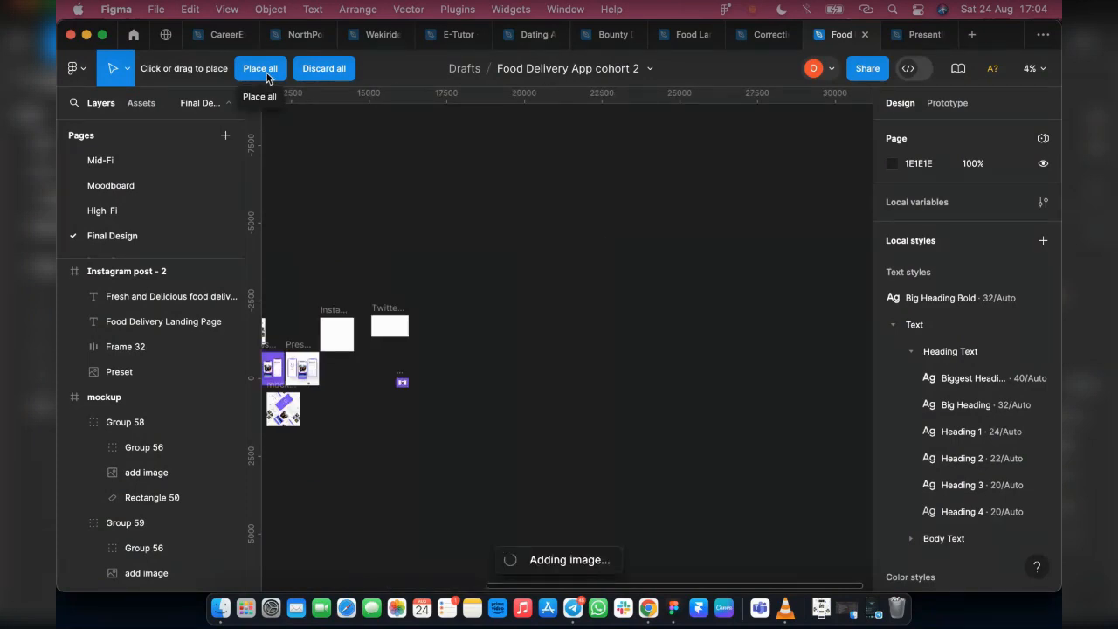
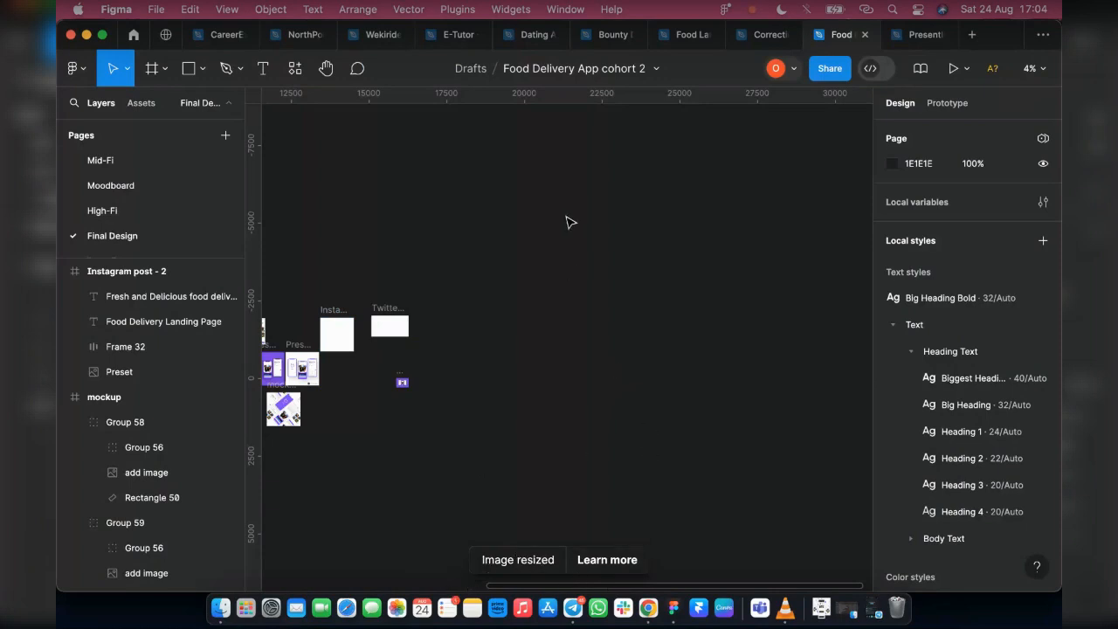
# Try to import Landing Page.png from Downloads and place it on the canvas near the existing frames
pyautogui.hscroll(-3, 576, 305)
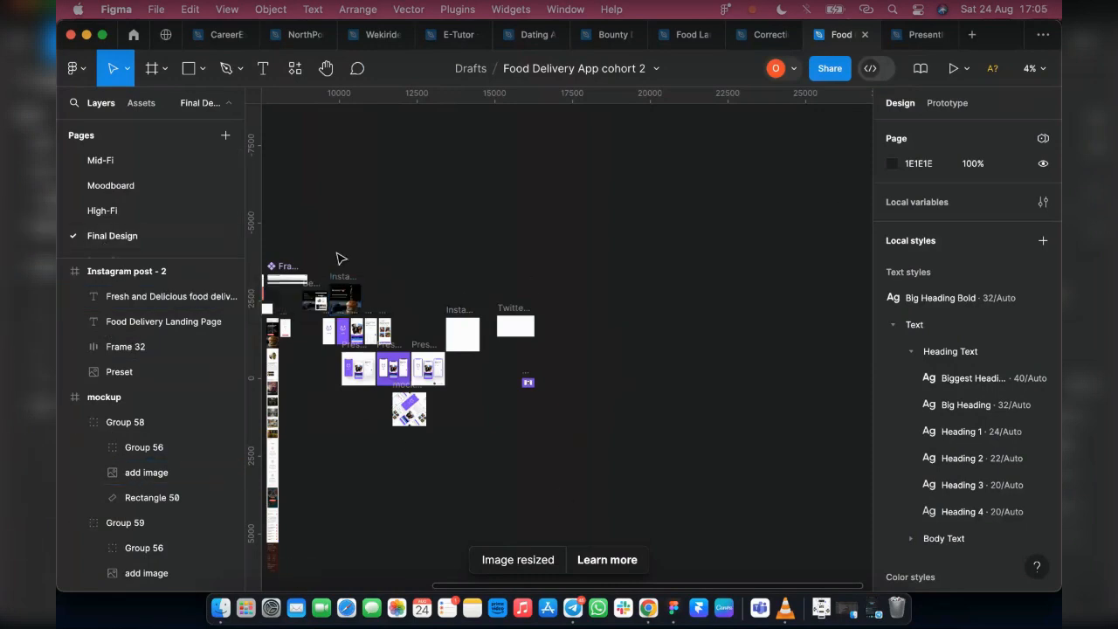
pyautogui.click(200, 77)
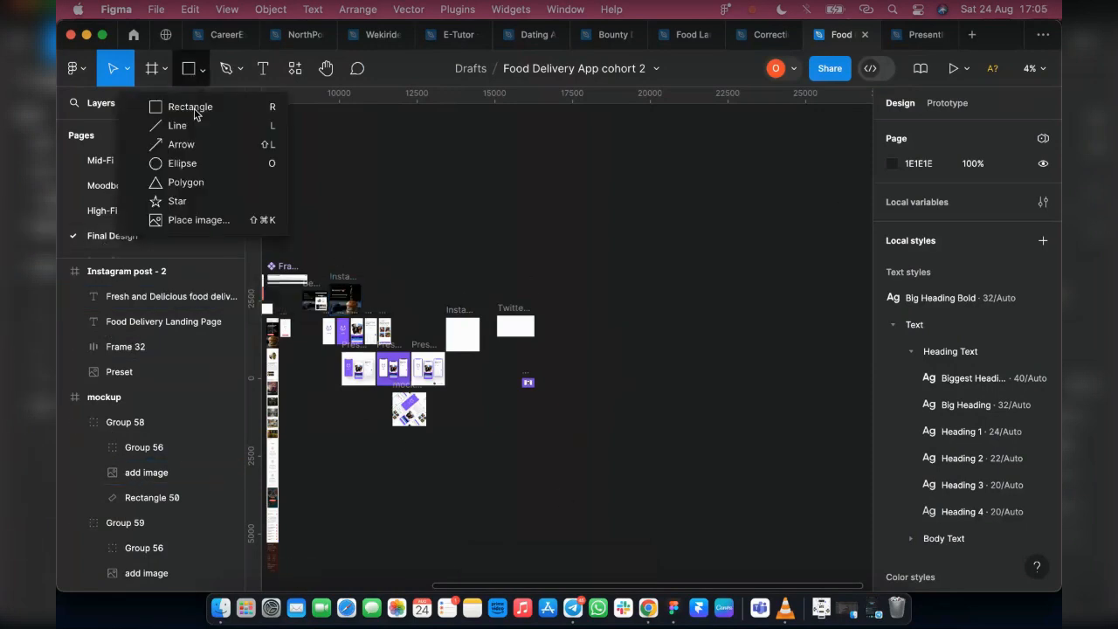
pyautogui.click(192, 220)
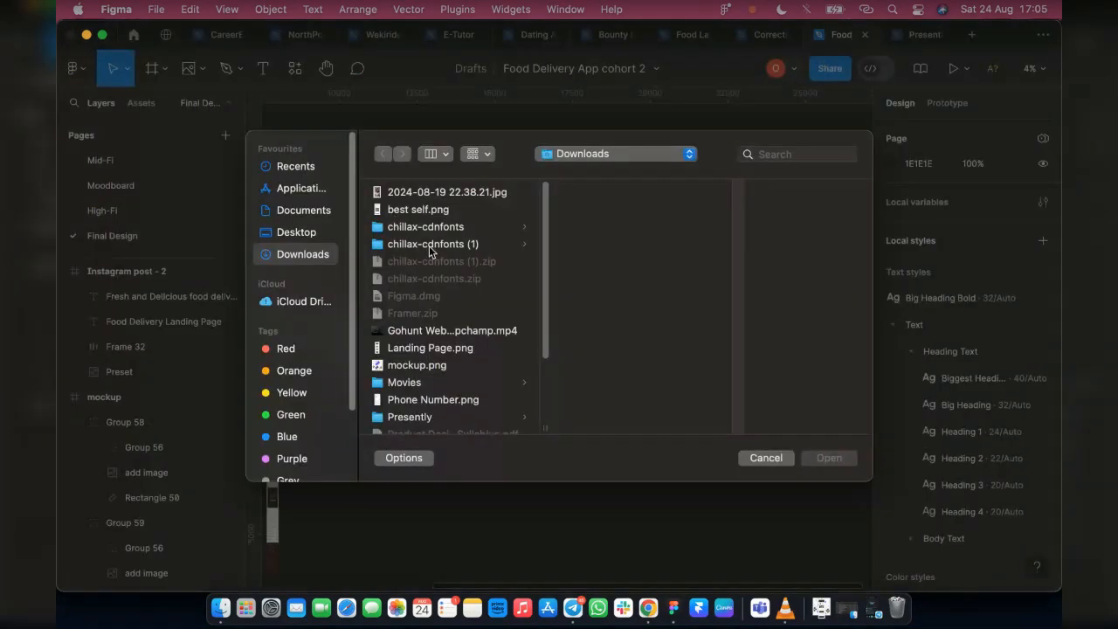
pyautogui.click(427, 365)
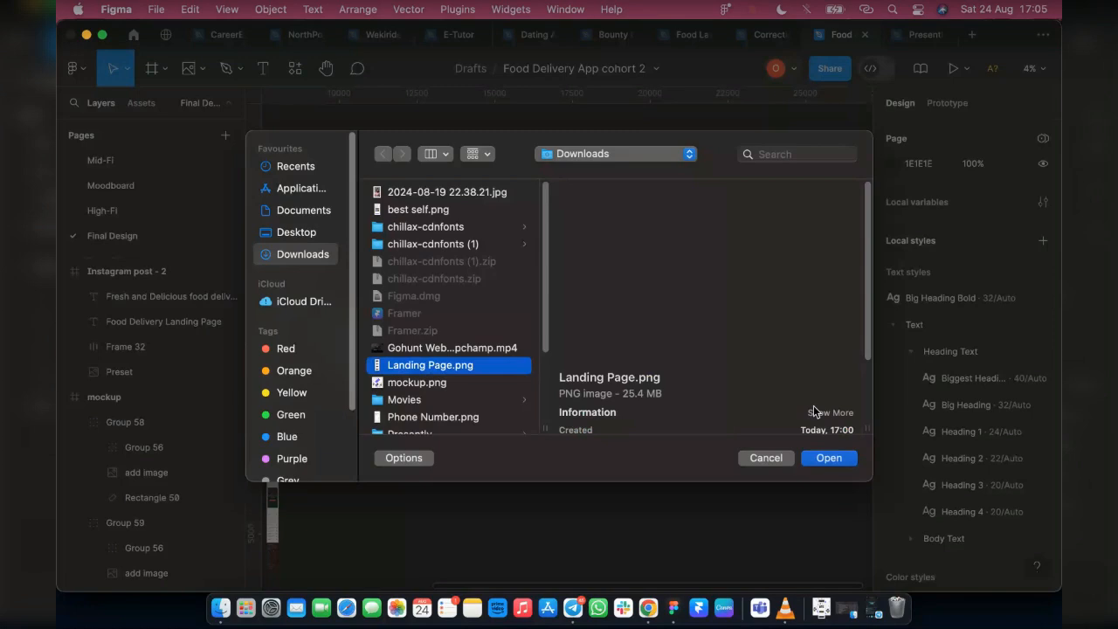
pyautogui.click(823, 460)
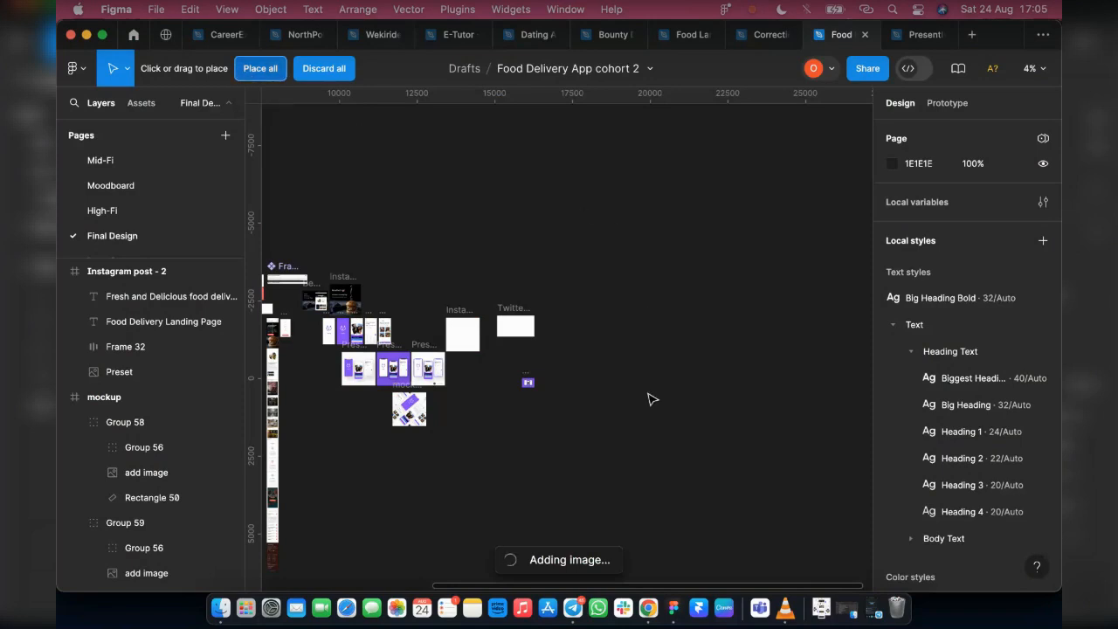
pyautogui.click(243, 77)
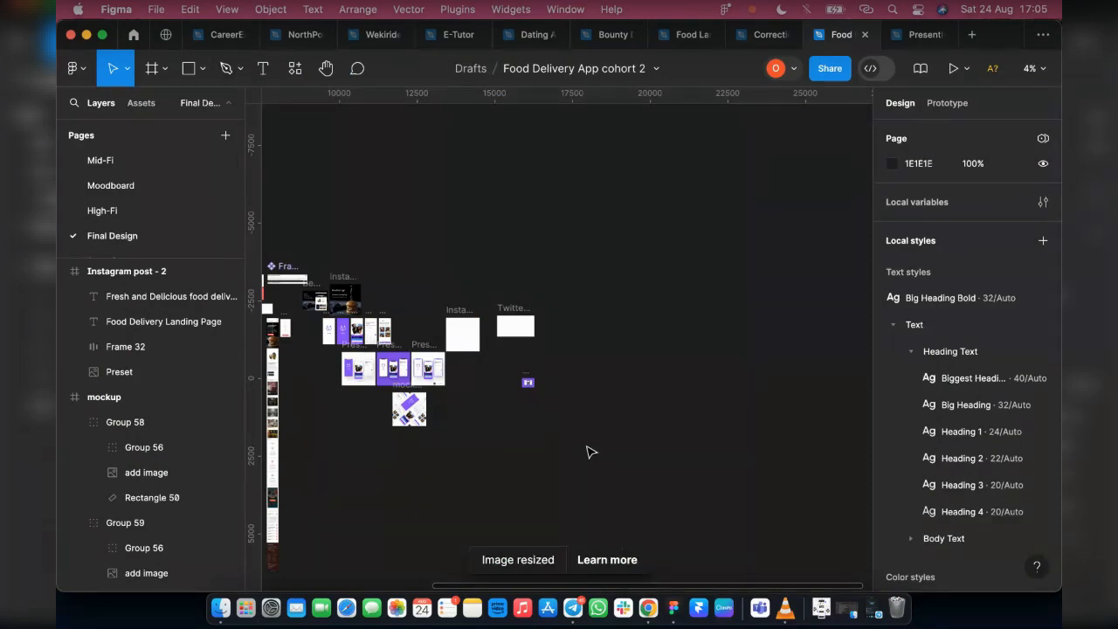
# Fill the blank 1080 × 1080 Instagram post - 1 frame with the Landing Page.png image from Downloads
pyautogui.click(466, 333)
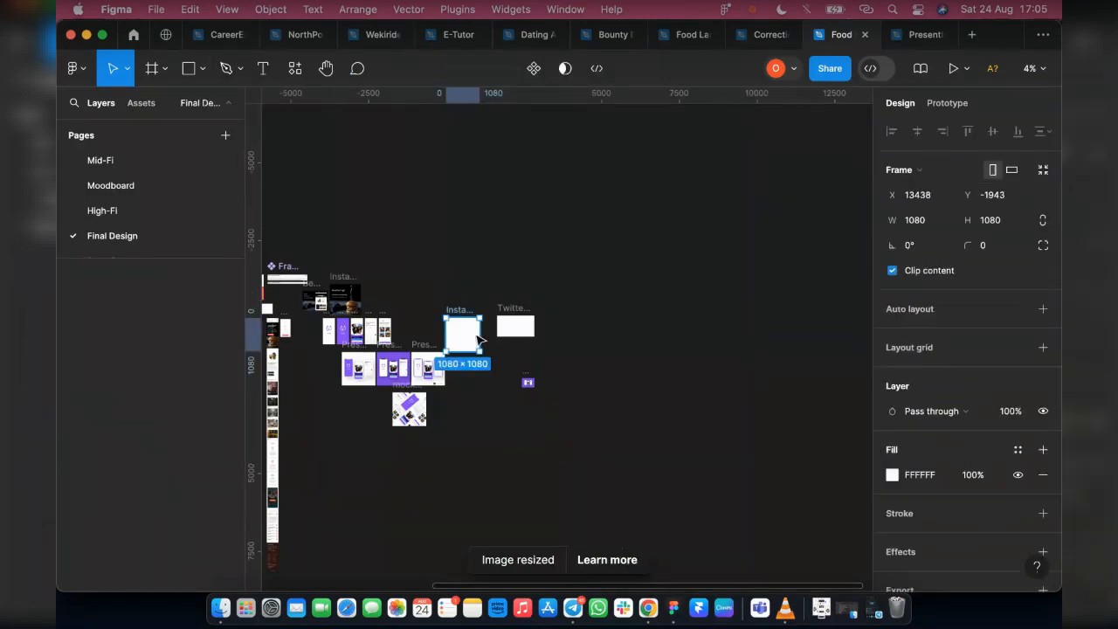
pyautogui.click(892, 475)
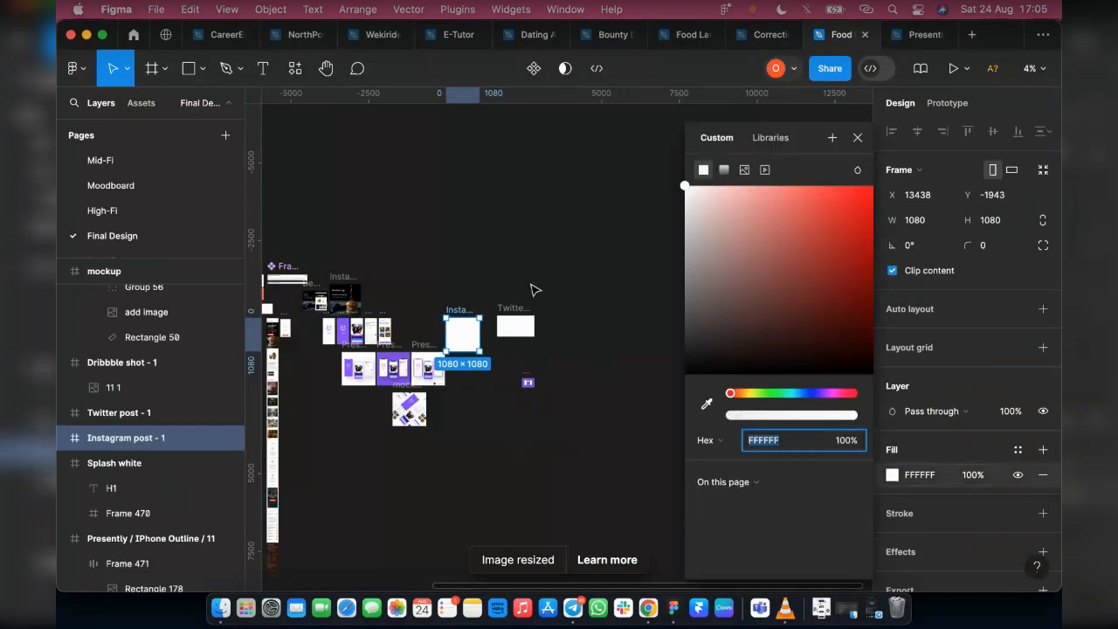
pyautogui.click(746, 169)
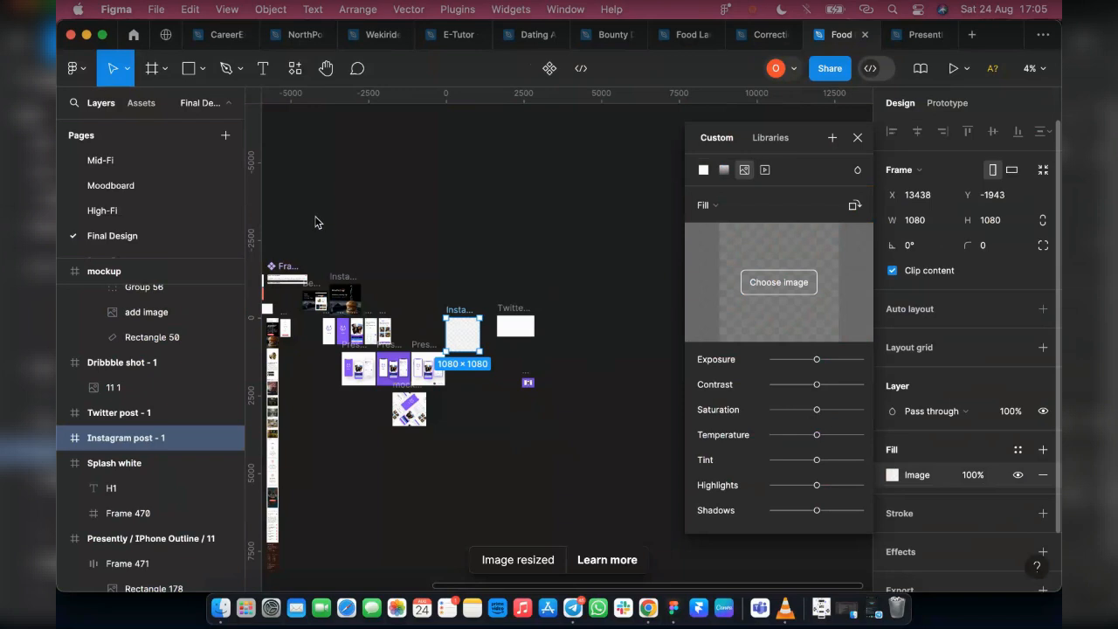
pyautogui.click(778, 282)
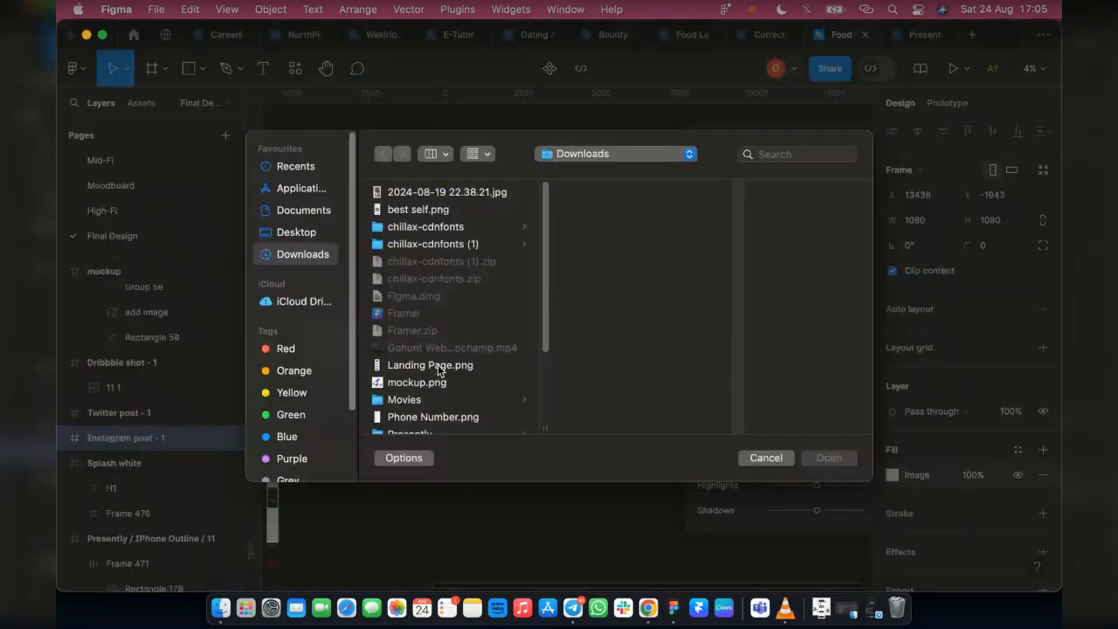
pyautogui.click(437, 365)
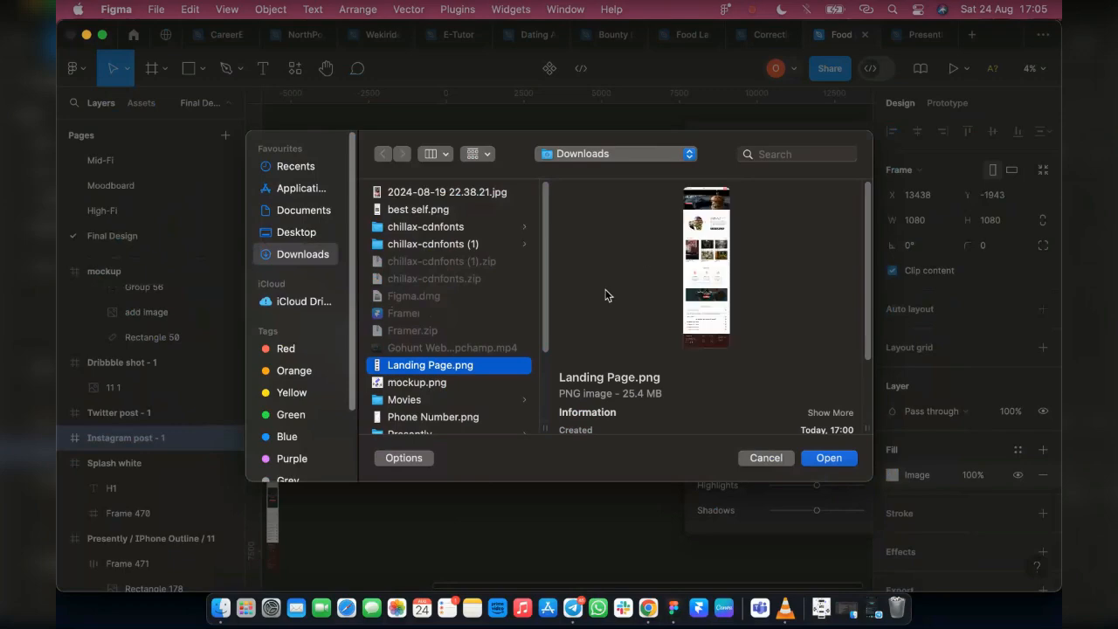
pyautogui.click(829, 459)
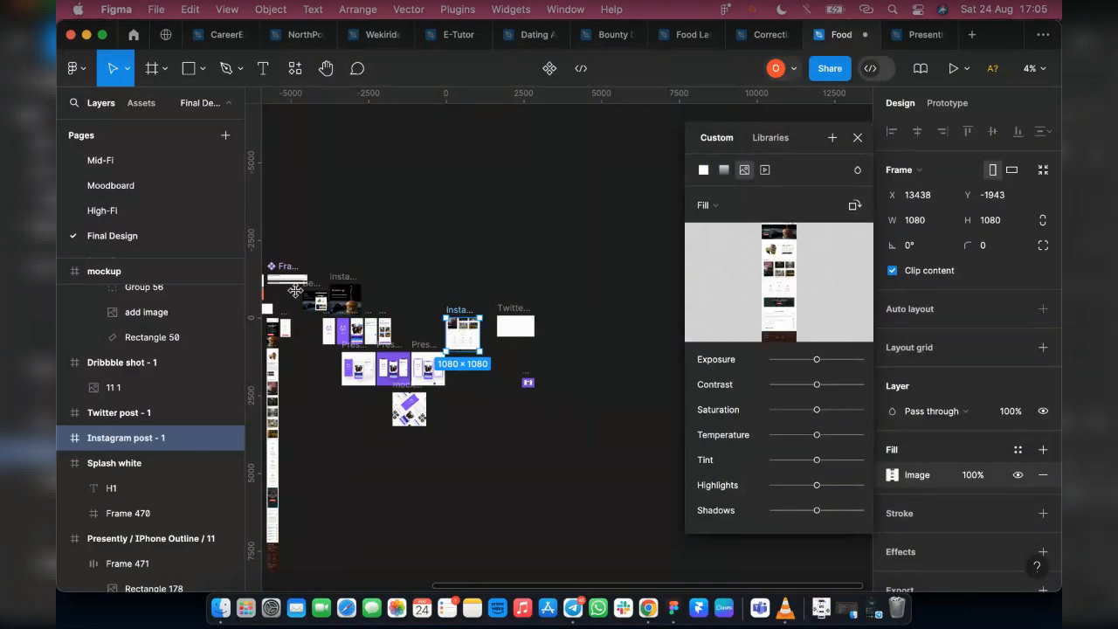
pyautogui.click(856, 137)
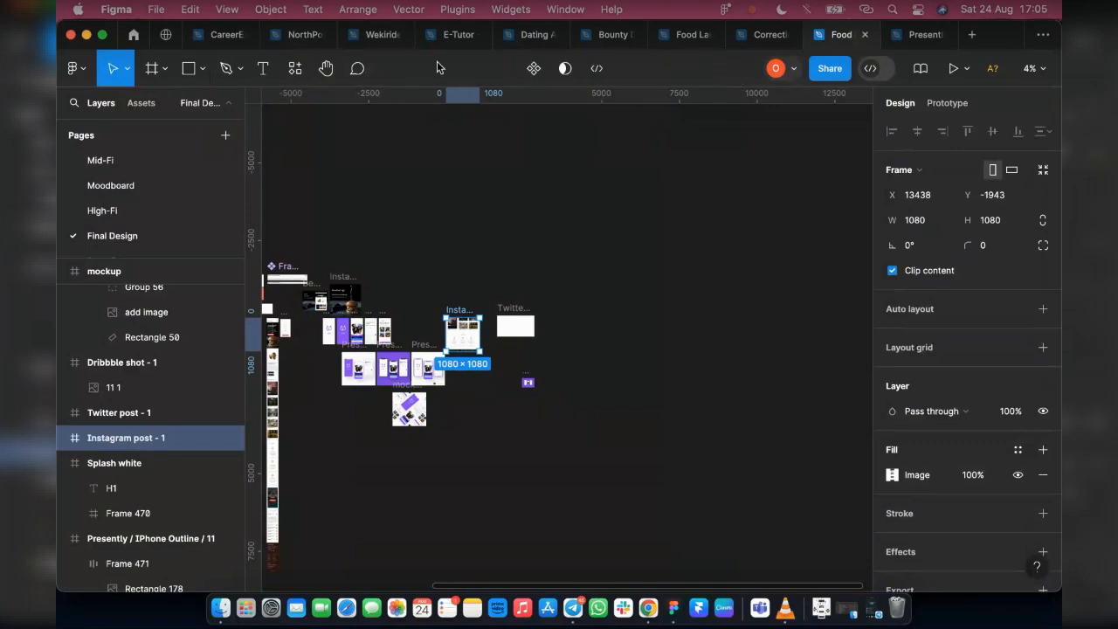
pyautogui.click(200, 73)
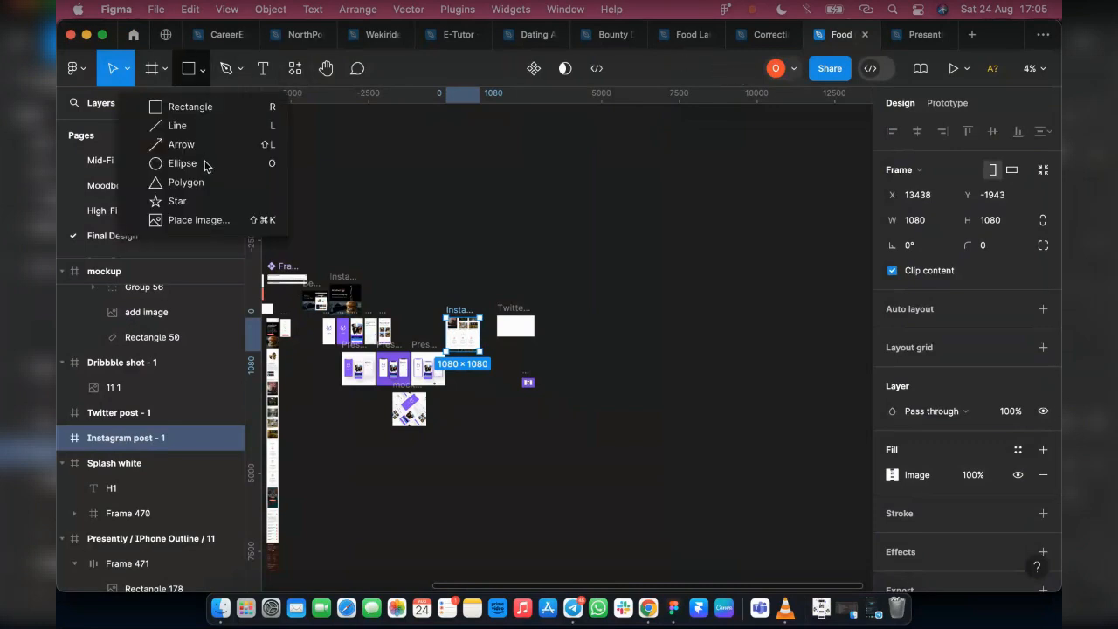
pyautogui.click(206, 217)
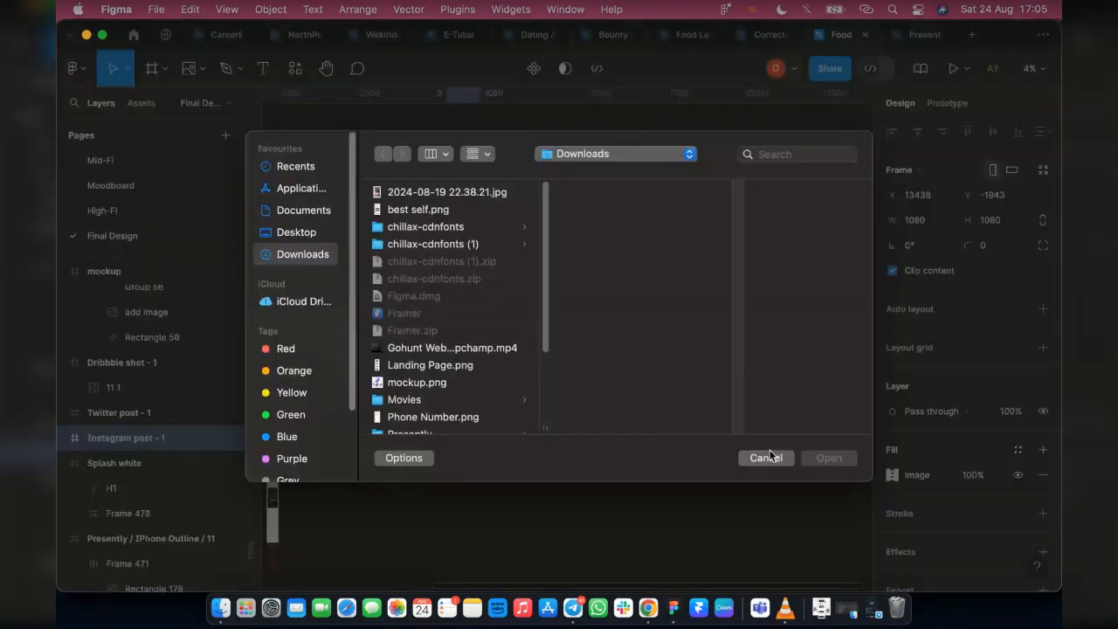
pyautogui.click(766, 457)
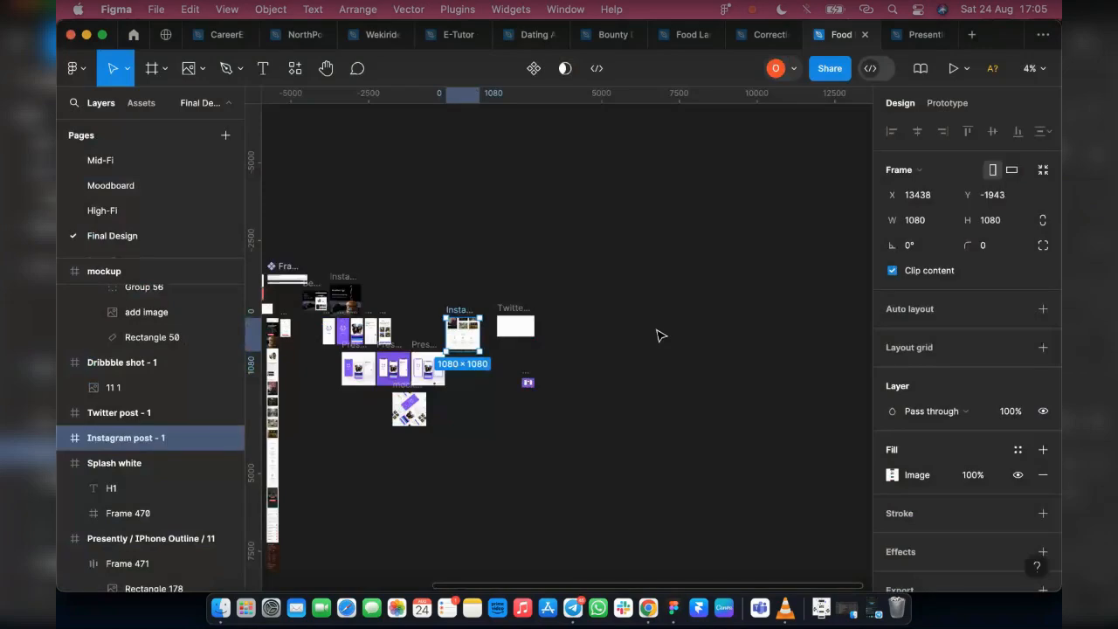
# Deselect the Instagram post frame and place Landing Page.png from Downloads on the empty canvas
pyautogui.click(661, 334)
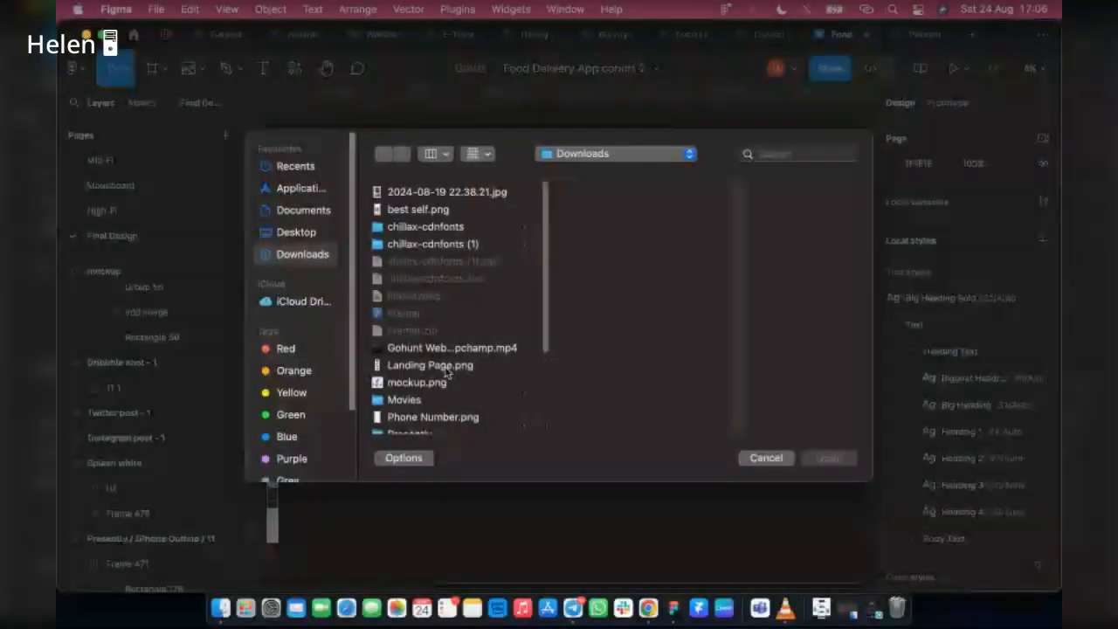
pyautogui.click(441, 366)
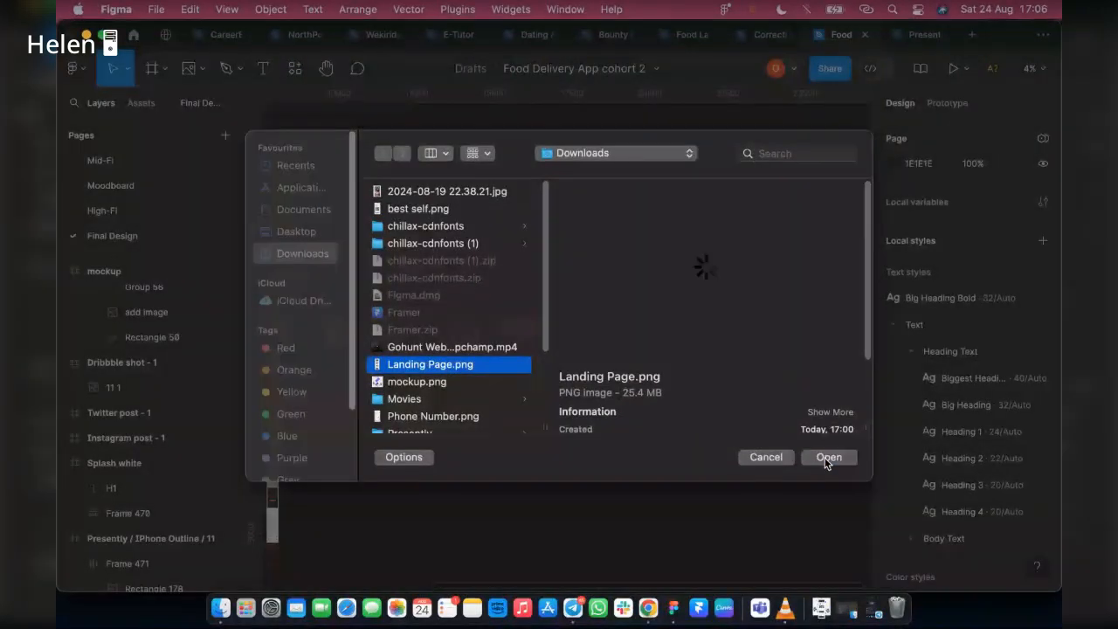
pyautogui.click(827, 457)
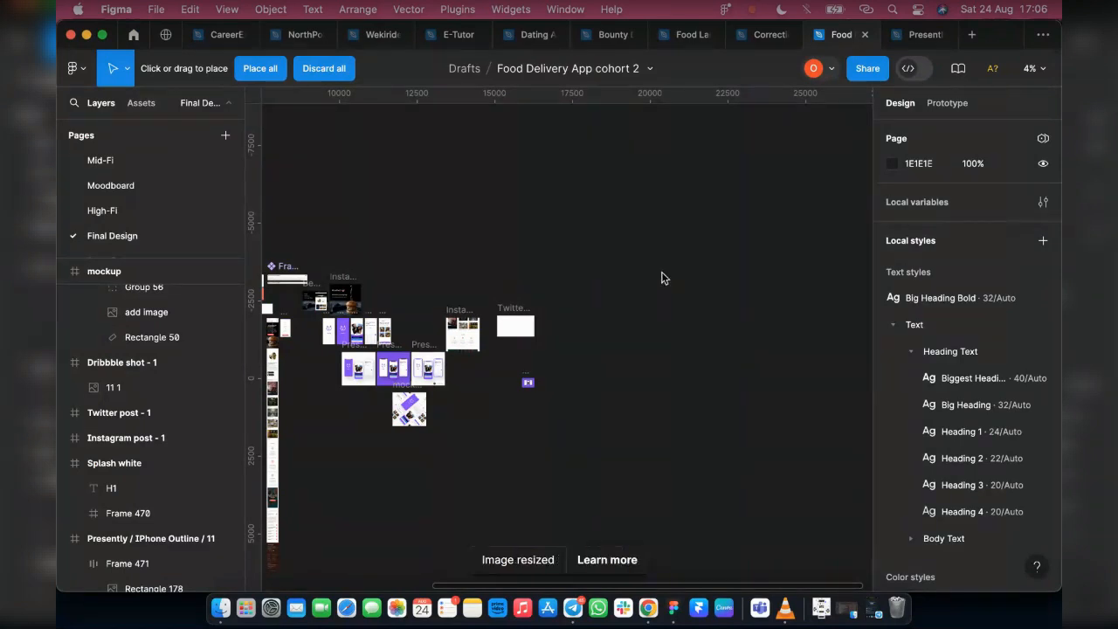
pyautogui.click(260, 71)
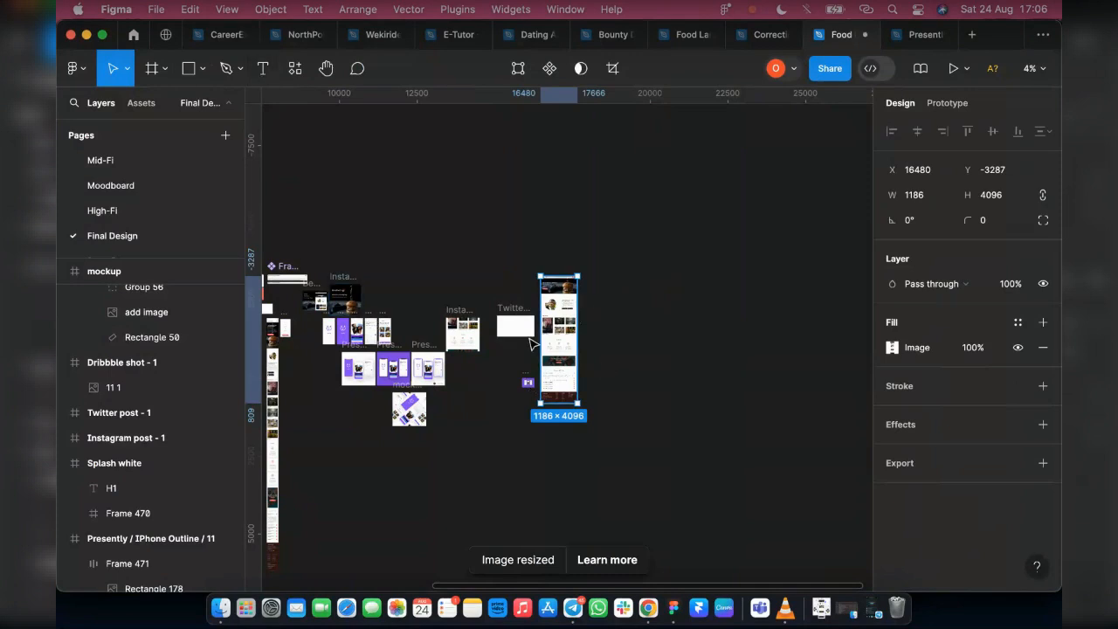
# Delete the Instagram post - 1 frame that is filled with the landing page image
pyautogui.scroll(3, 441, 325)
pyautogui.click(441, 323)
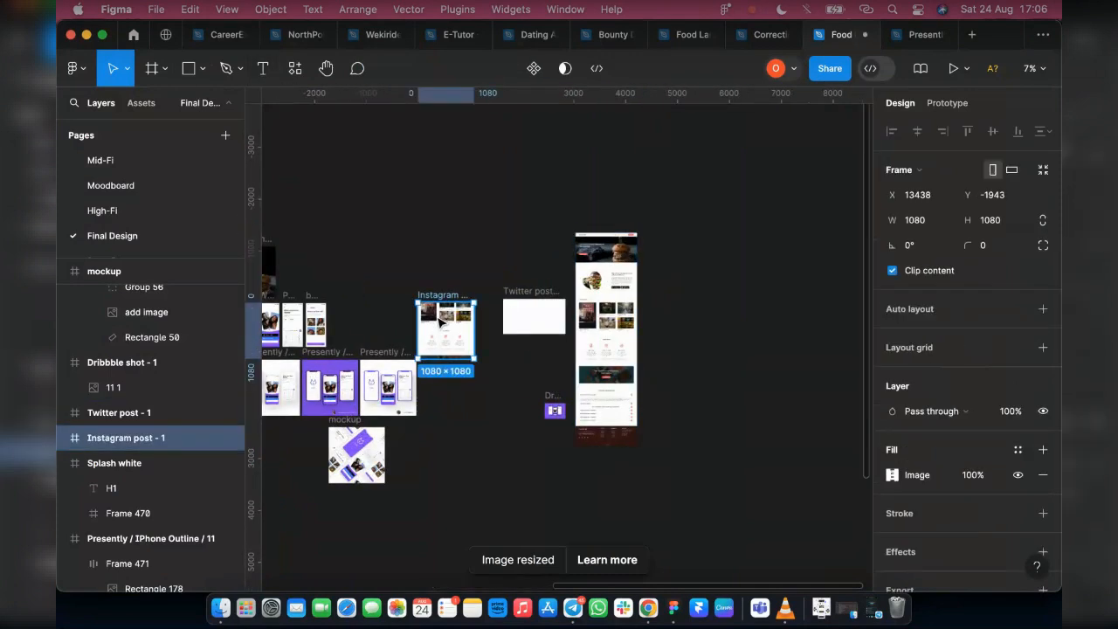
pyautogui.press('Delete')
# Move the placed Landing Page image closer to the MavyFood post and scale it down proportionally to about 485 × 1675
pyautogui.click(592, 244)
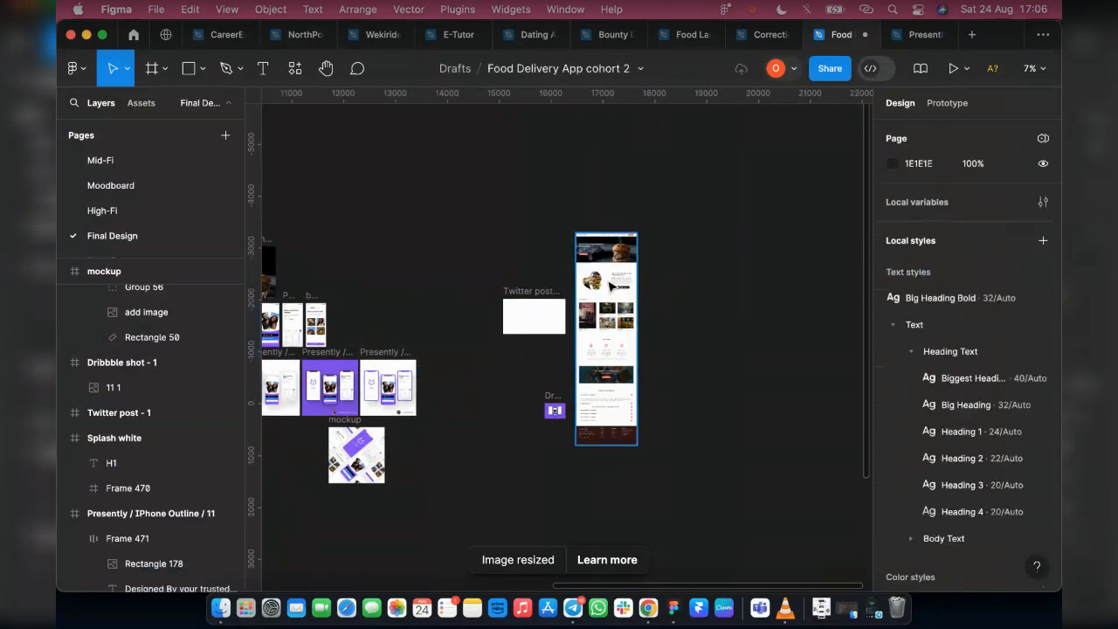
pyautogui.moveTo(402, 252); pyautogui.dragTo(389, 290)
pyautogui.hscroll(-4, 390, 291)
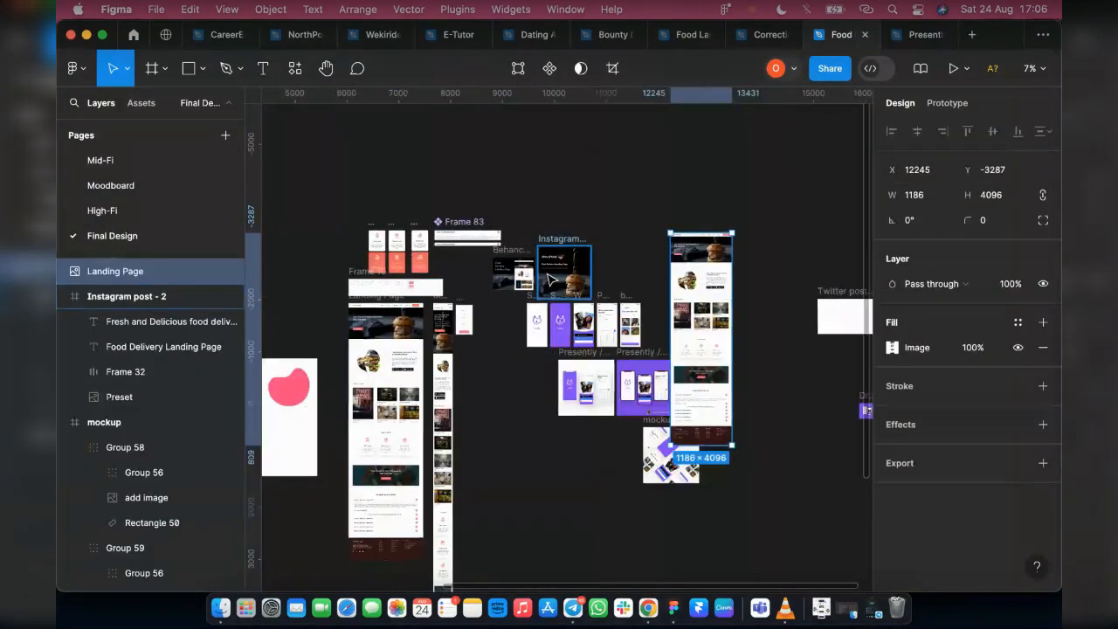
pyautogui.click(126, 68)
pyautogui.press('k')
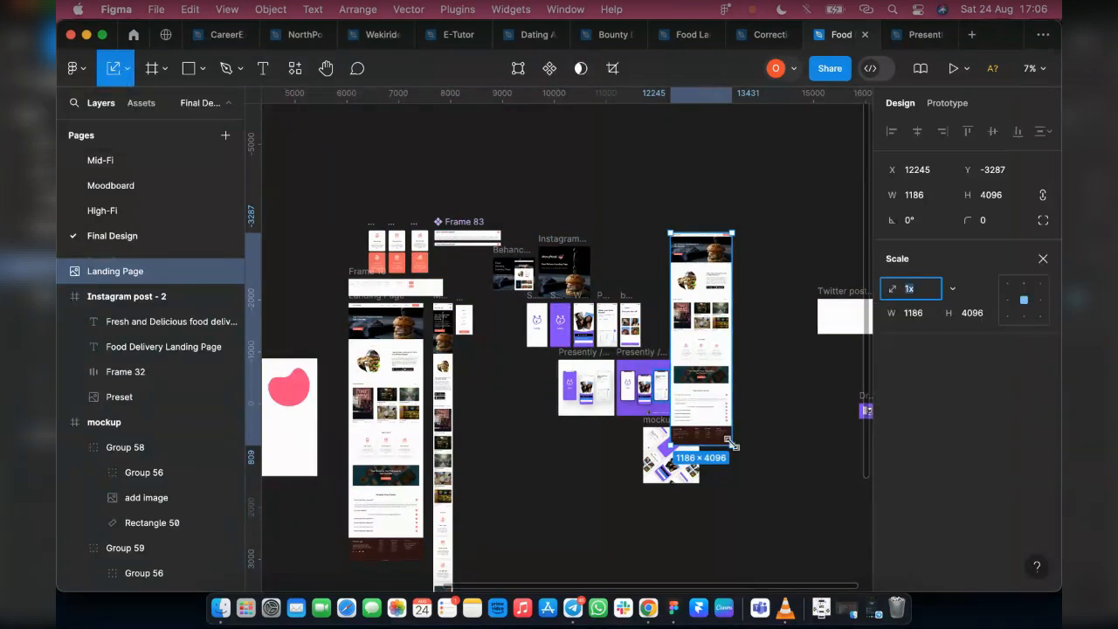
pyautogui.moveTo(732, 445); pyautogui.dragTo(676, 323)
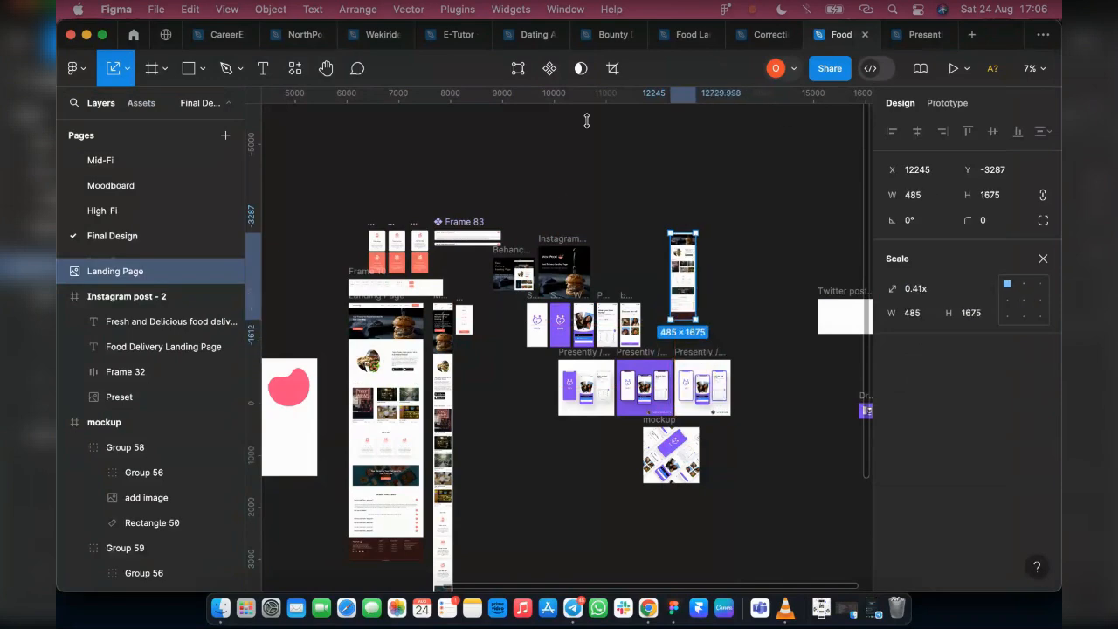
# Move the Landing Page image into the Instagram post - 2 frame, to about X 443, Y 132
pyautogui.keyDown('ctrl'); pyautogui.scroll(3, 679, 271); pyautogui.keyUp('ctrl')
pyautogui.keyDown('ctrl'); pyautogui.scroll(2, 679, 271); pyautogui.keyUp('ctrl')
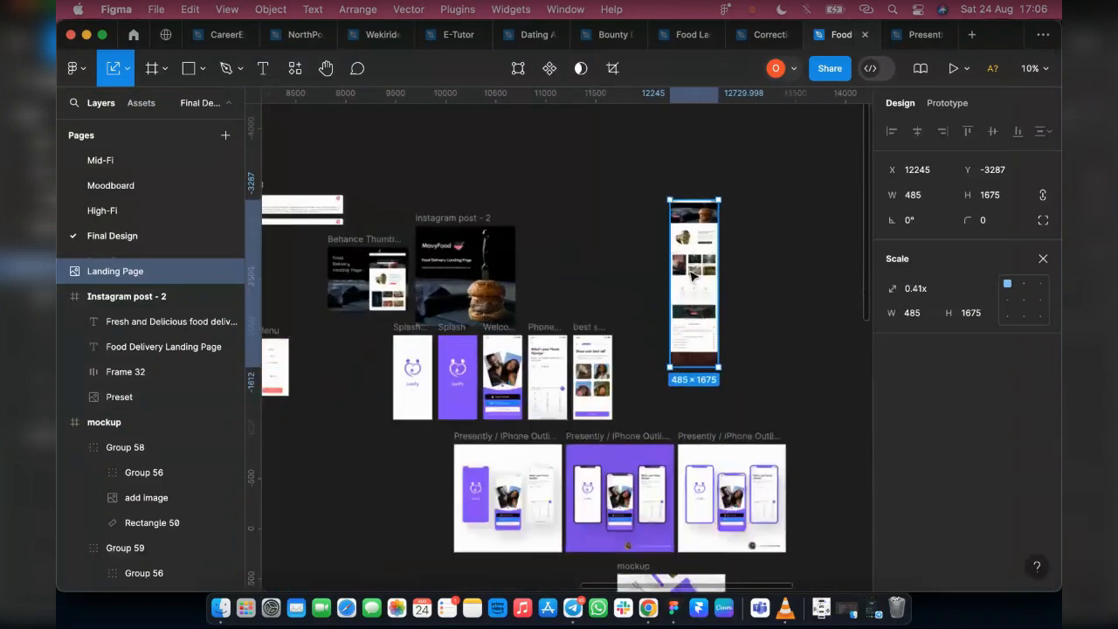
pyautogui.moveTo(695, 262); pyautogui.dragTo(484, 260)
pyautogui.keyDown('ctrl'); pyautogui.scroll(5, 486, 260); pyautogui.keyUp('ctrl')
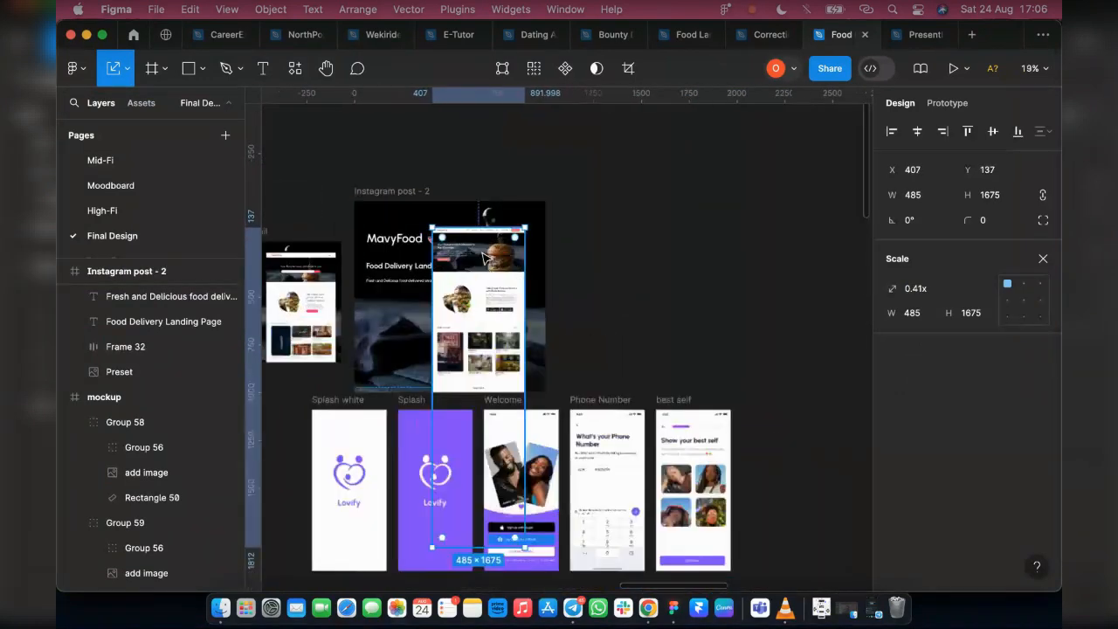
pyautogui.keyDown('ctrl'); pyautogui.scroll(2, 486, 259); pyautogui.keyUp('ctrl')
pyautogui.moveTo(499, 327); pyautogui.dragTo(515, 325)
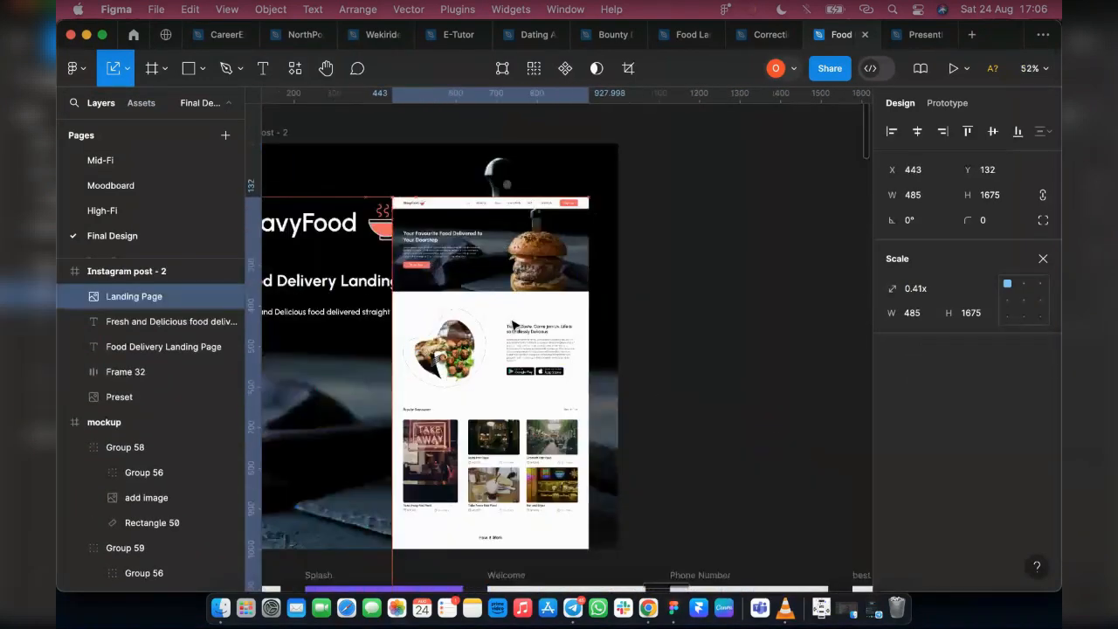
# Scale the Landing Page image up to about 515 × 1779 and reposition it at about X 443, Y 95 in the post
pyautogui.scroll(-3, 526, 405)
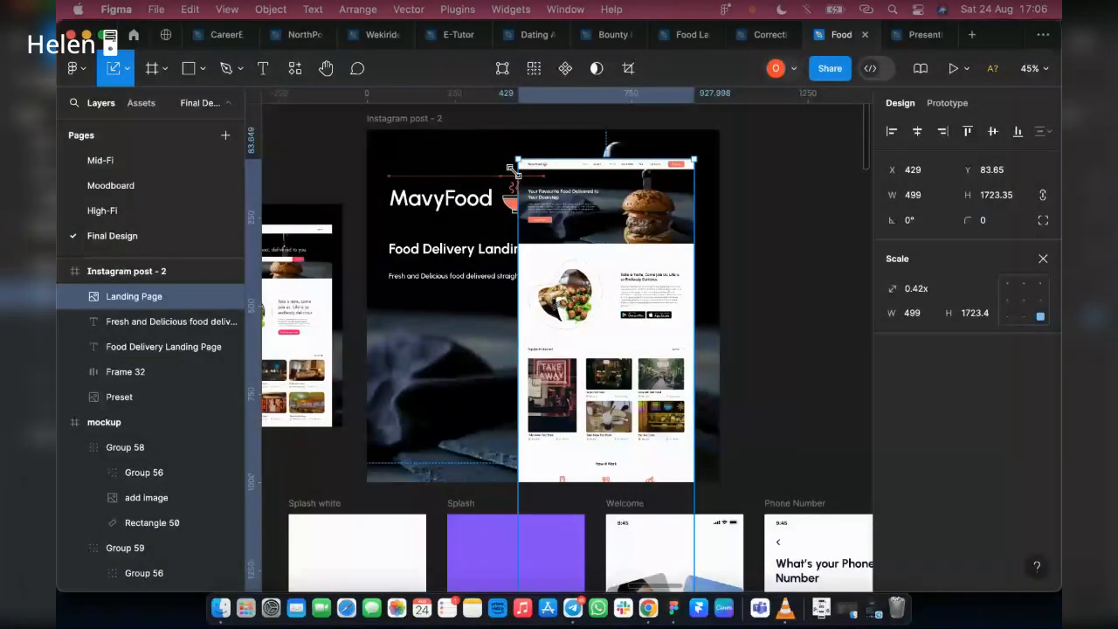
pyautogui.moveTo(511, 168); pyautogui.dragTo(513, 140)
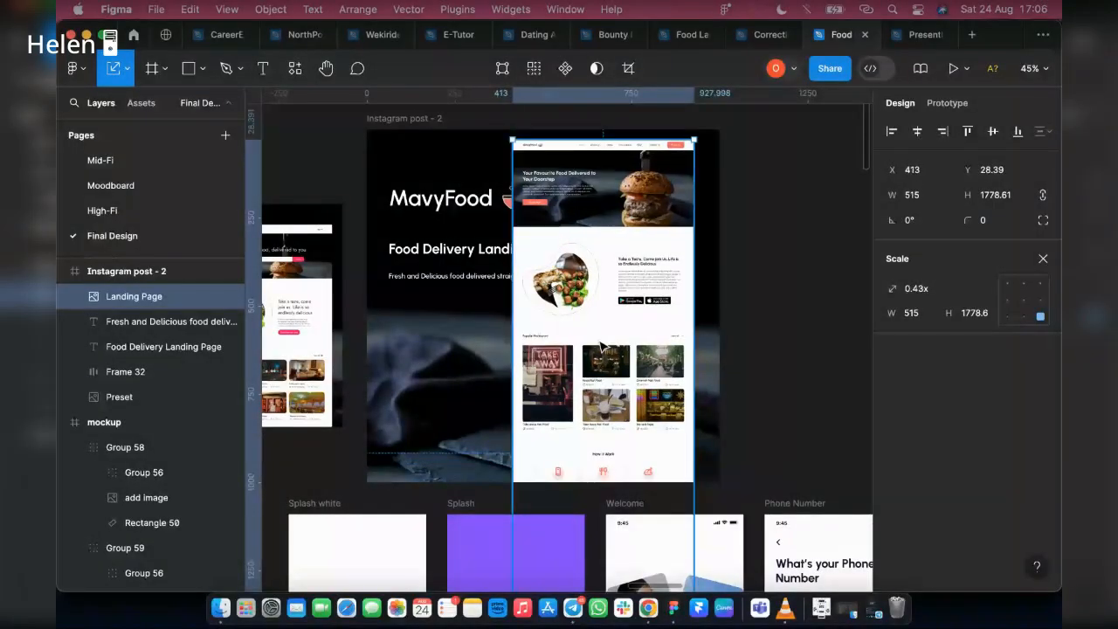
pyautogui.moveTo(601, 348); pyautogui.dragTo(612, 370)
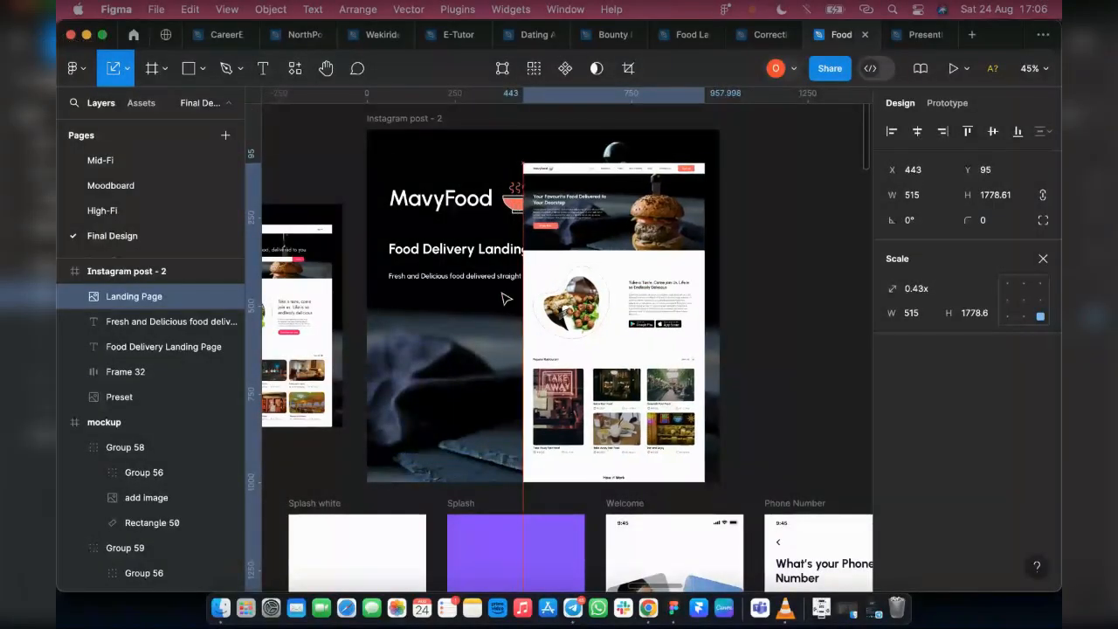
# Shorten the Instagram post - 2 frame to a height of about 926 by raising its lower edge
pyautogui.click(368, 307)
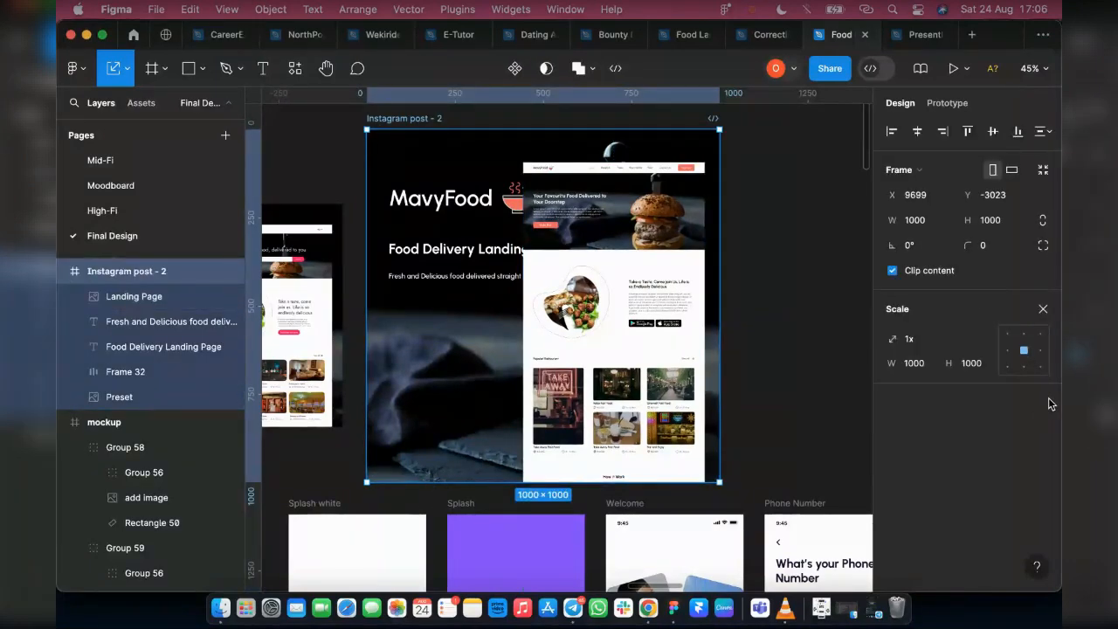
pyautogui.click(1042, 309)
pyautogui.moveTo(511, 480); pyautogui.dragTo(498, 457)
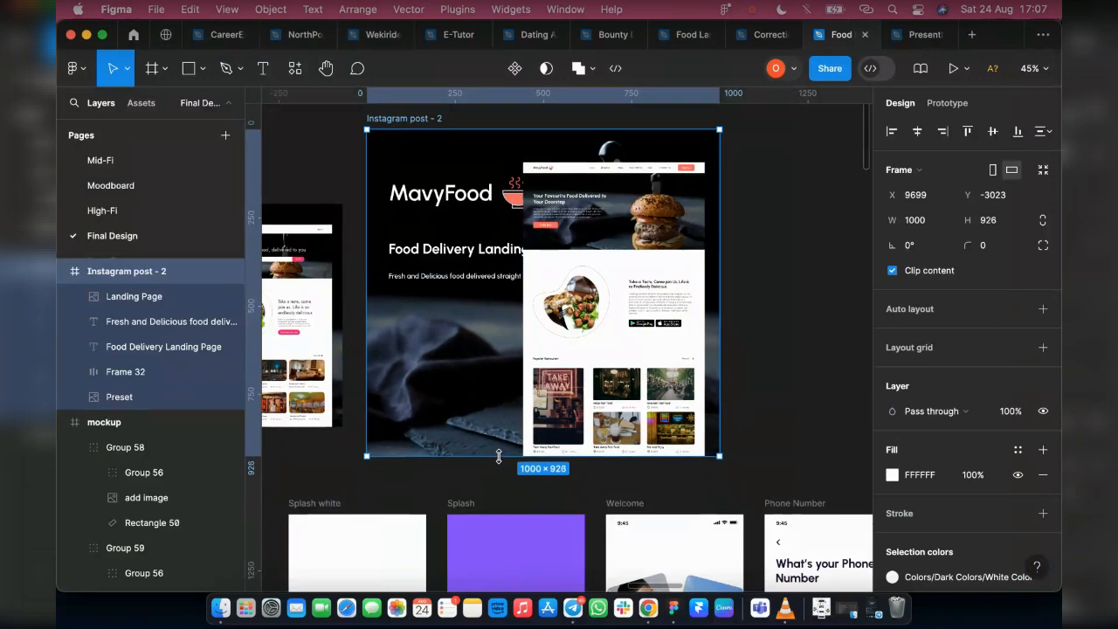
# Scale the MavyFood logo down proportionally to about 367 × 103 so it clears the landing page image
pyautogui.click(447, 200)
pyautogui.press('k')
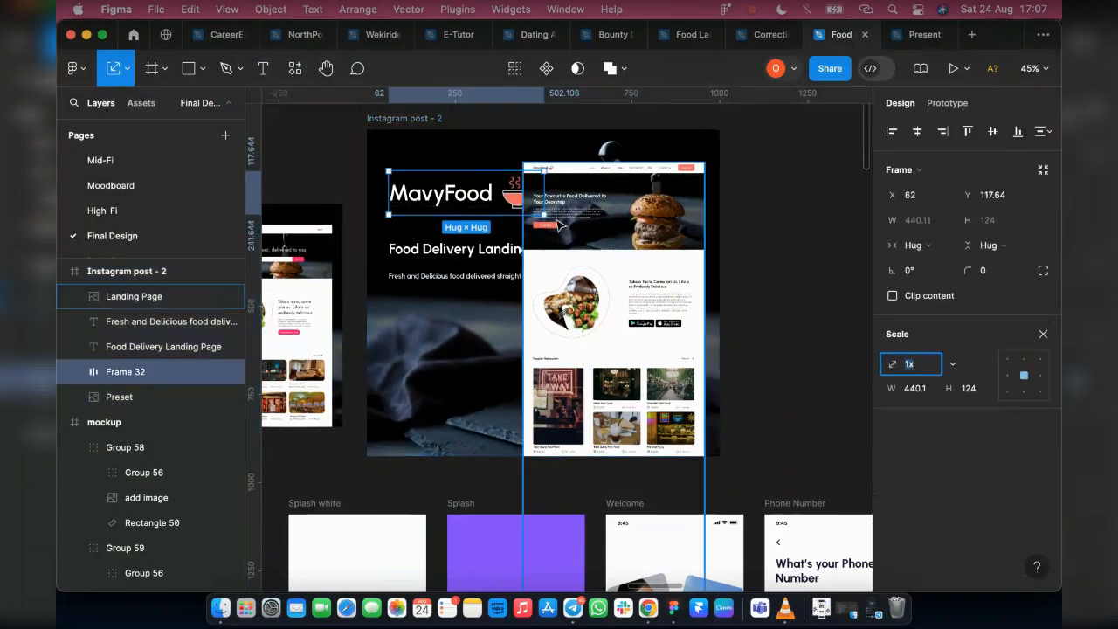
pyautogui.moveTo(529, 213); pyautogui.dragTo(514, 206)
pyautogui.press('v')
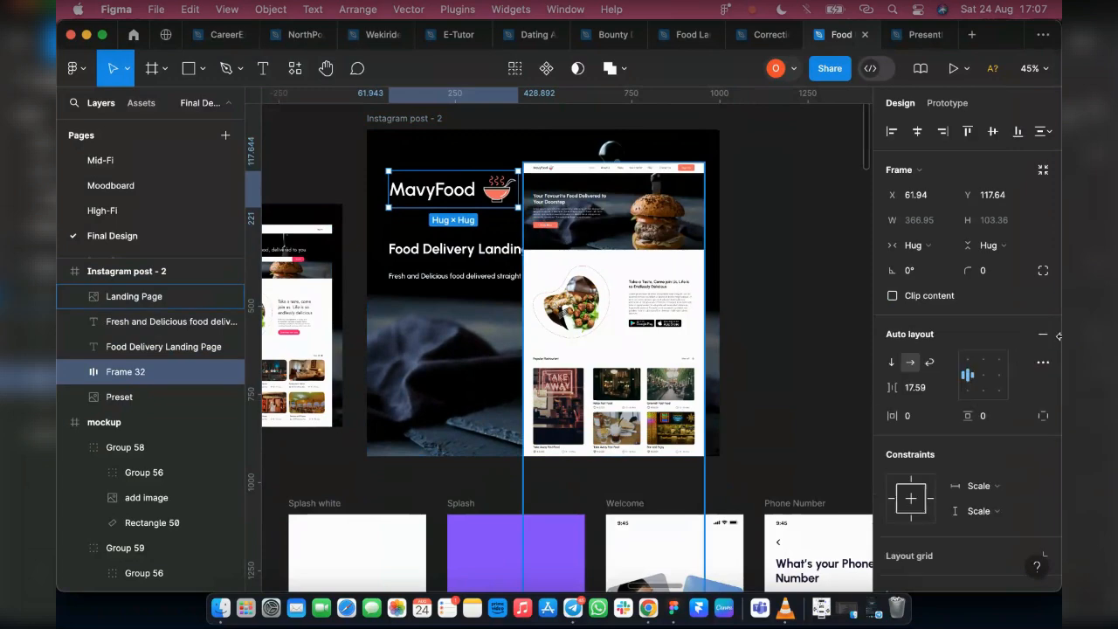
pyautogui.scroll(3, 437, 251)
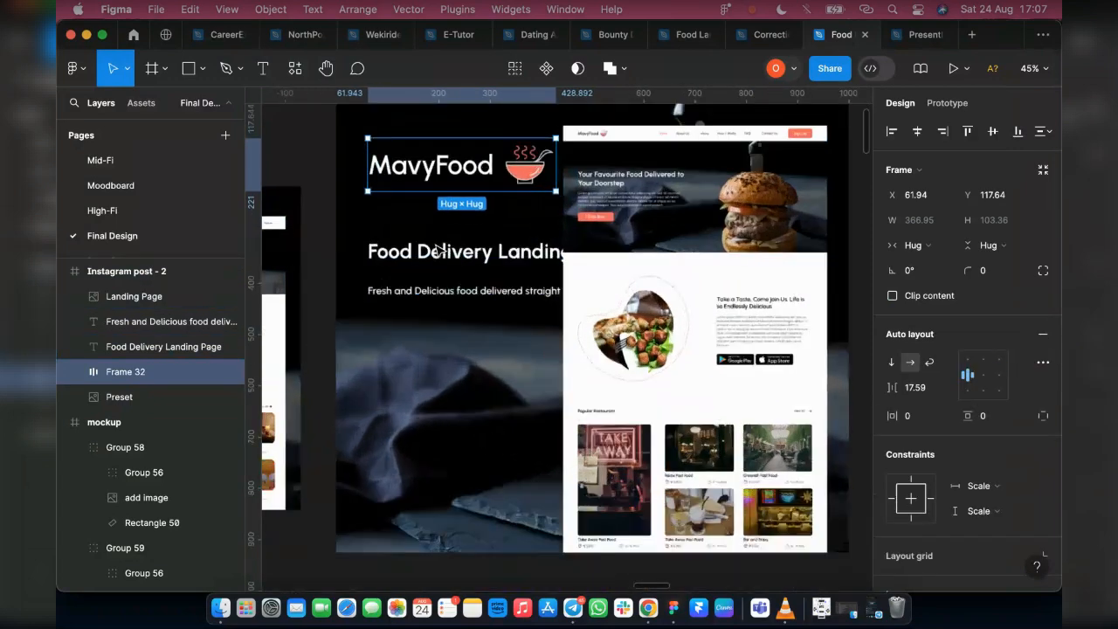
# Scale the Landing Page image down to about 503 × 1739 and move it to about X 447, Y 118 in the post
pyautogui.click(620, 254)
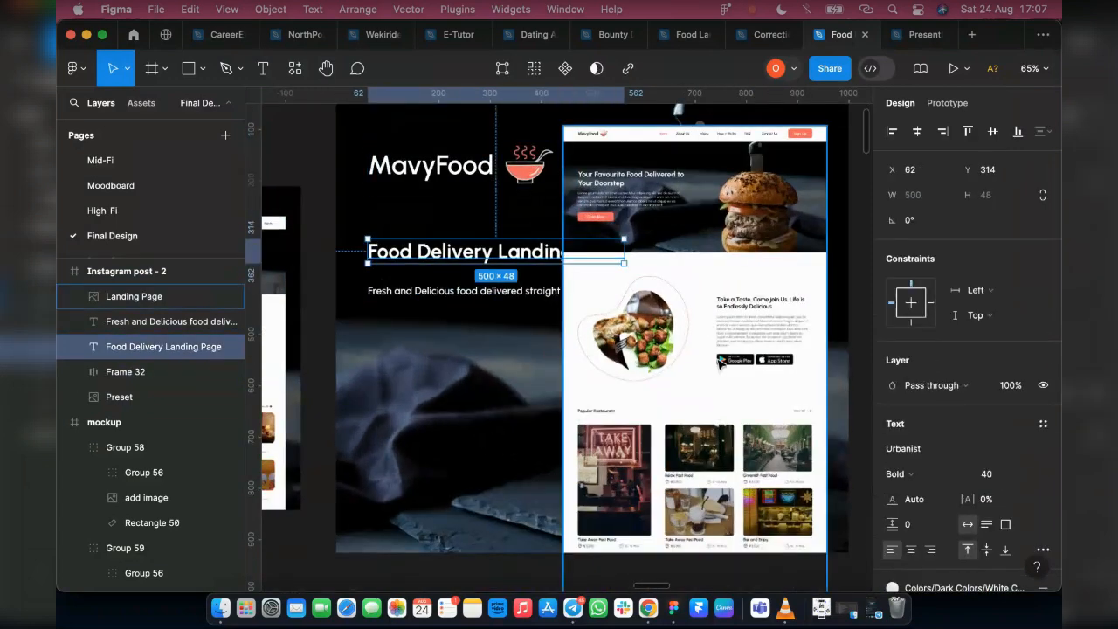
pyautogui.click(682, 328)
pyautogui.press('k')
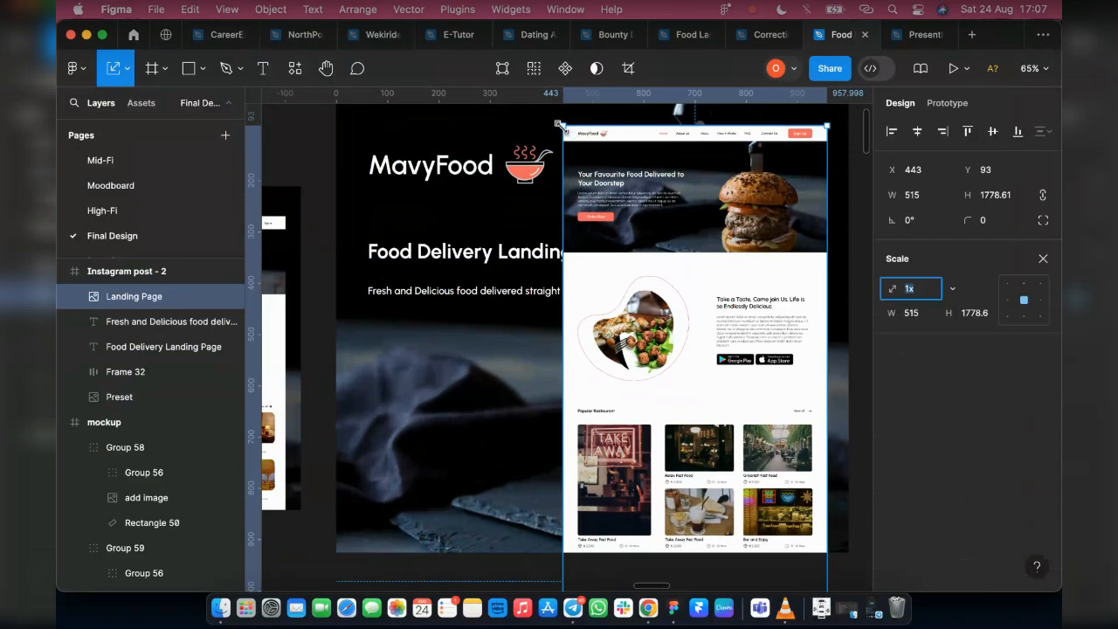
pyautogui.moveTo(568, 134); pyautogui.dragTo(572, 150)
pyautogui.press('v')
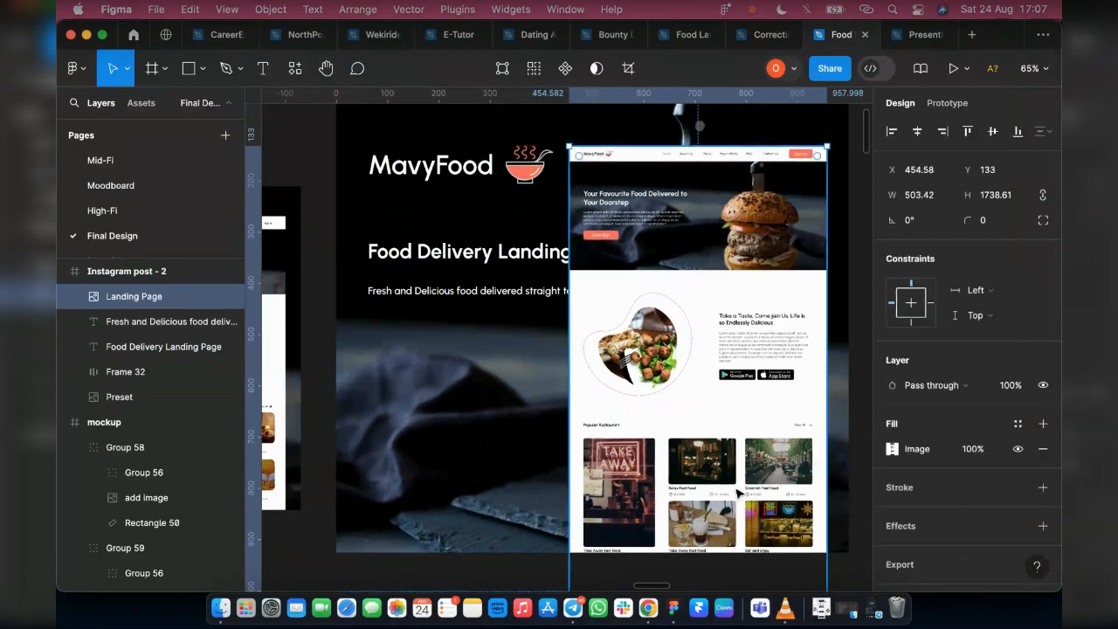
pyautogui.moveTo(691, 460); pyautogui.dragTo(690, 451)
pyautogui.press('Left')
pyautogui.press('Left')
pyautogui.press('Left')
pyautogui.press('Left')
pyautogui.press('Left')
pyautogui.press('Left')
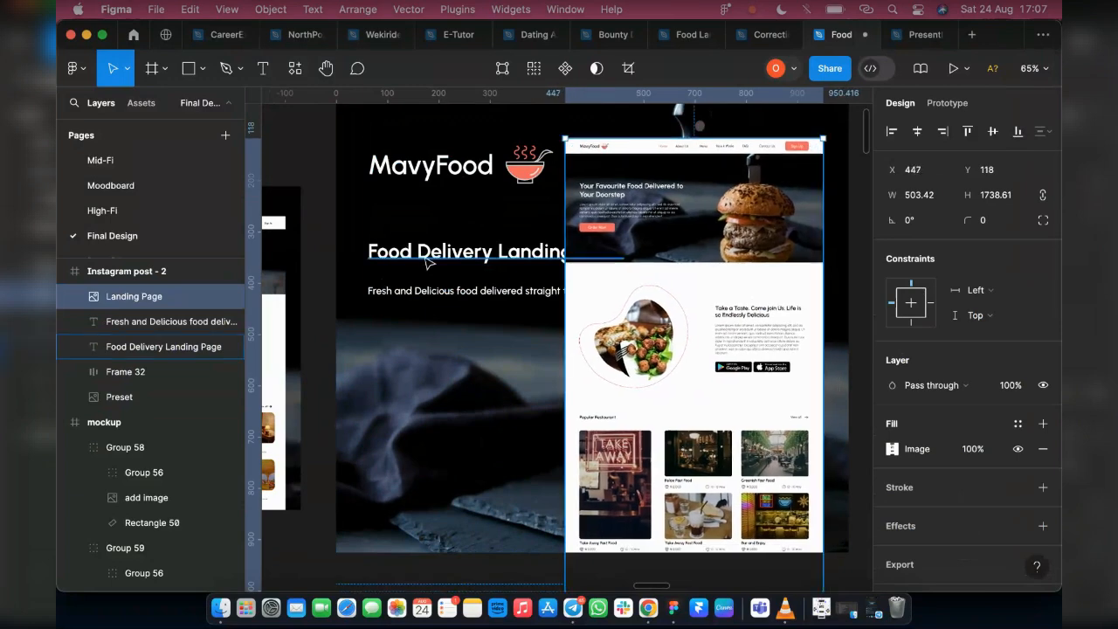
# Move the Food Delivery Landing Page title down to Y 350 and the tagline down to about X 77, Y 563
pyautogui.click(427, 262)
pyautogui.keyDown('shift'); pyautogui.click(401, 290); pyautogui.keyUp('shift')
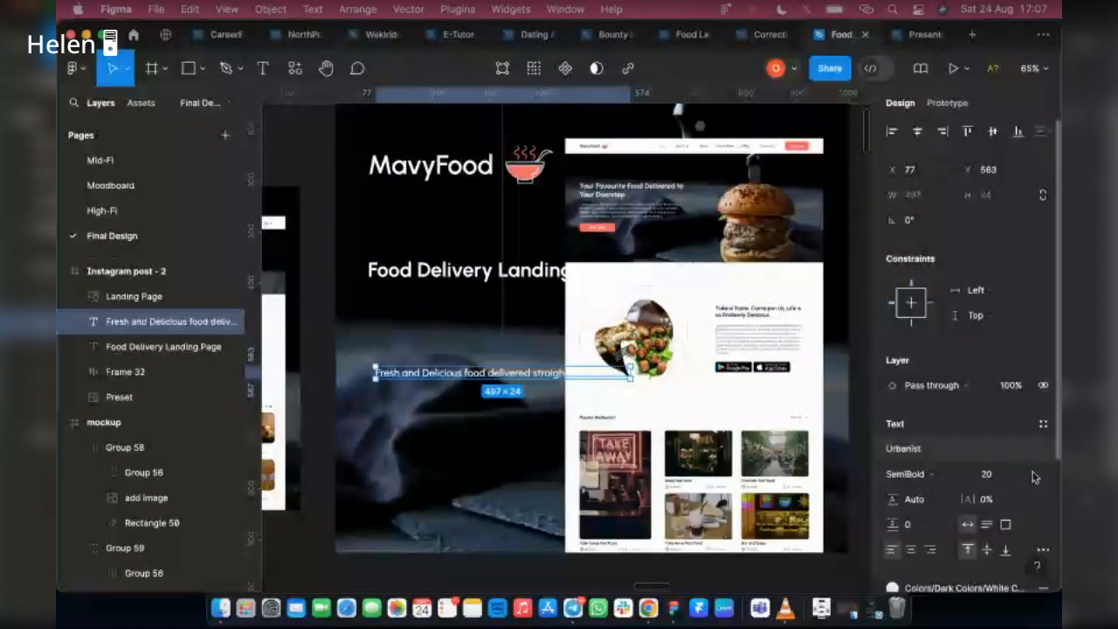
# Set the tagline to size 36 in Regular weight and narrow its text box to 328 so it wraps beside the landing page image
pyautogui.click(1000, 473)
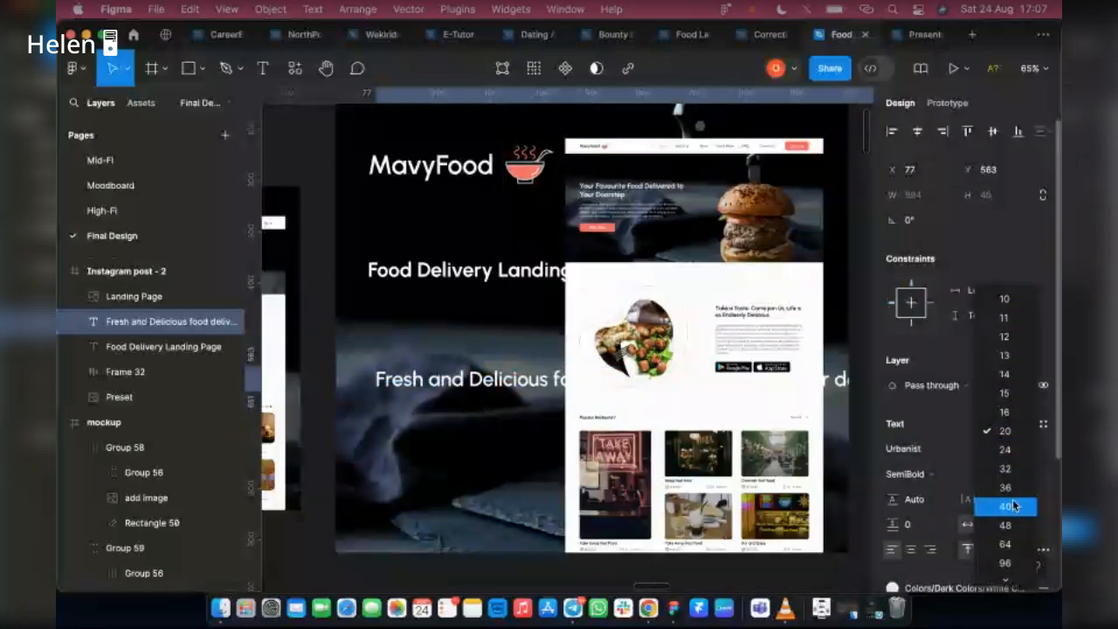
pyautogui.click(1005, 488)
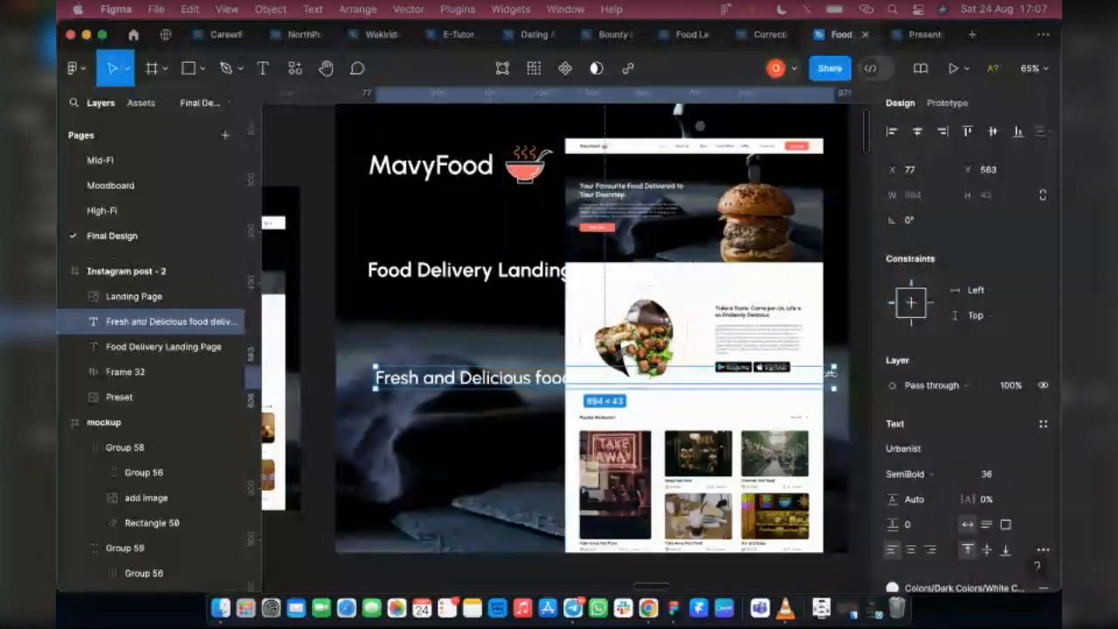
pyautogui.moveTo(830, 371); pyautogui.dragTo(543, 374)
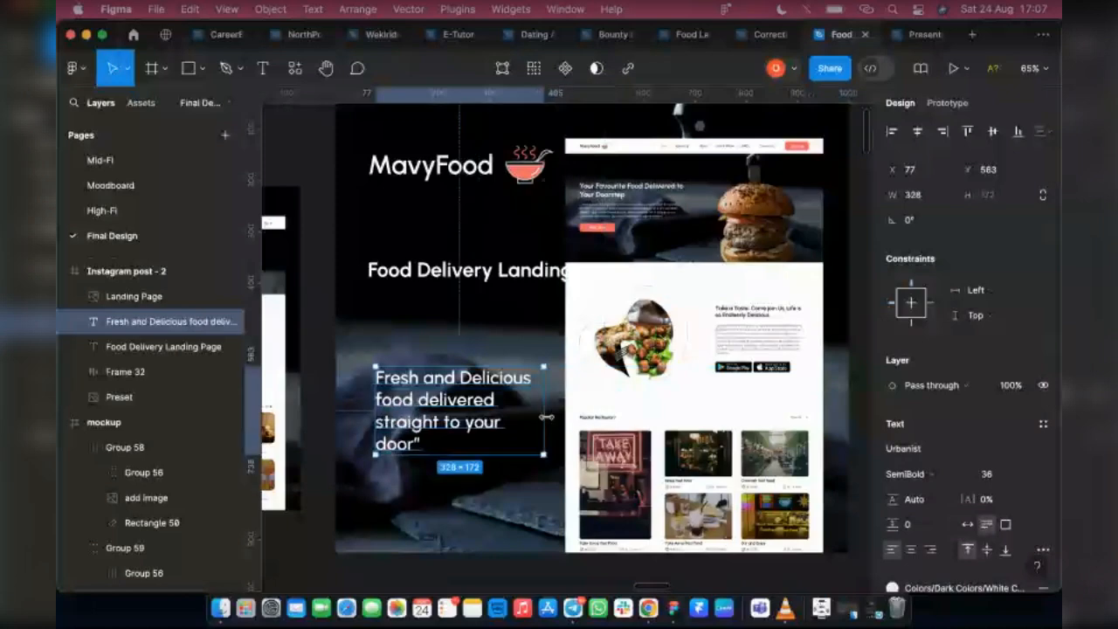
pyautogui.click(947, 472)
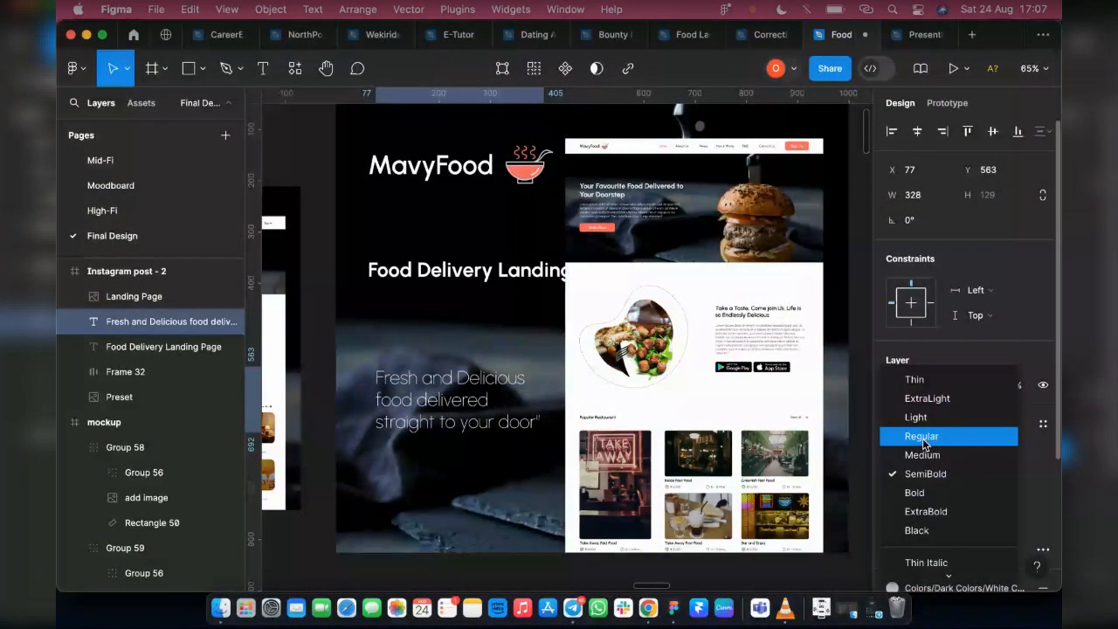
pyautogui.click(924, 444)
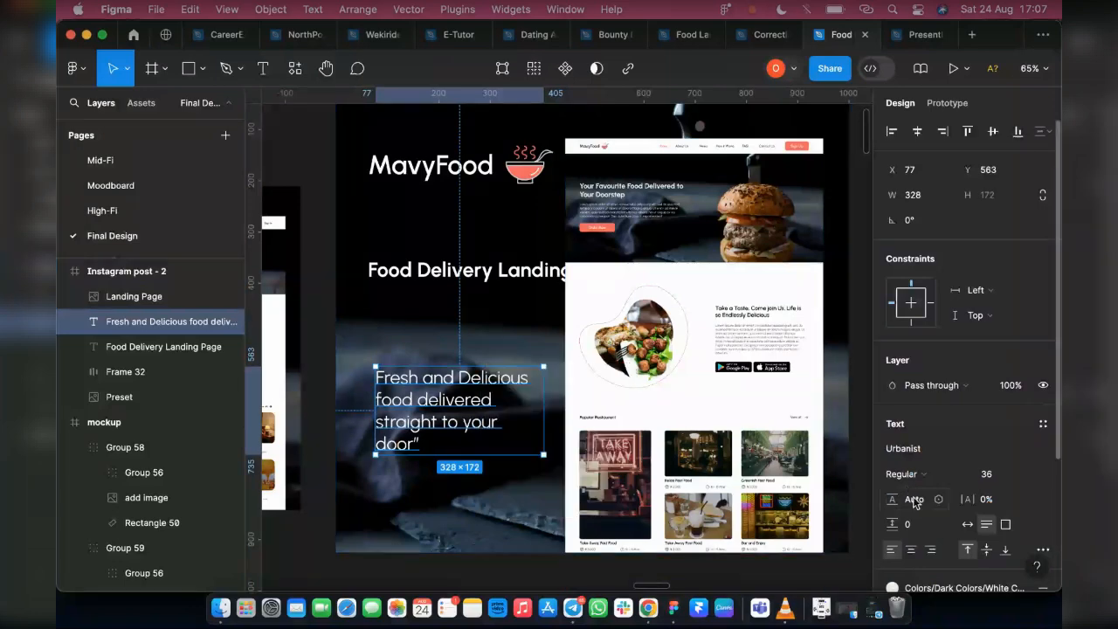
# Set the tagline's line height to 49 and move the text to about X 81, Y 543
pyautogui.press('Return')
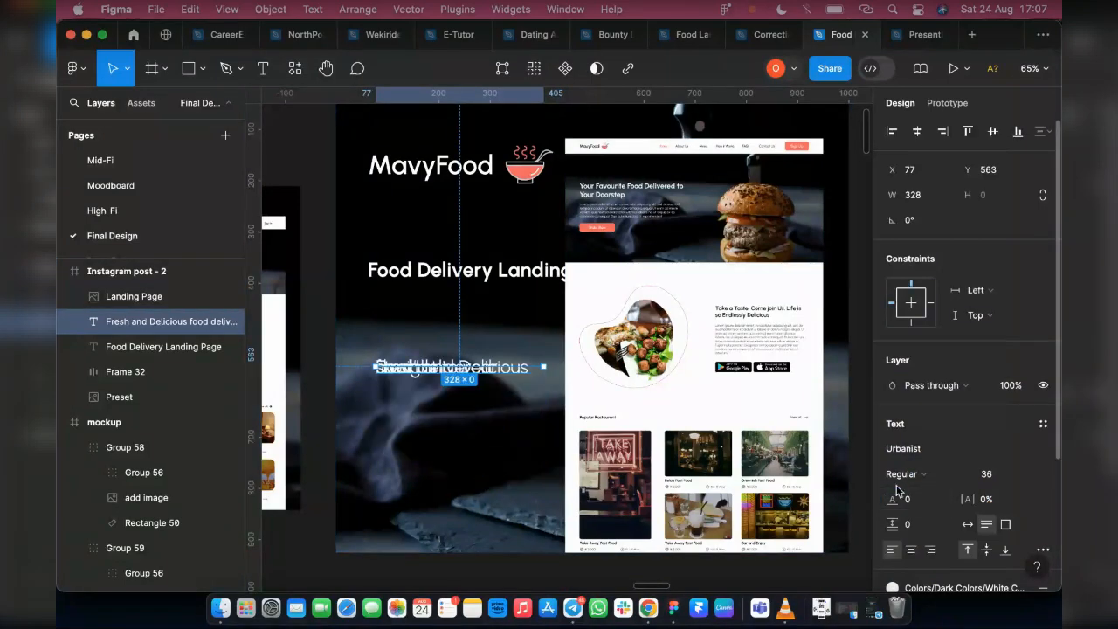
pyautogui.moveTo(889, 499); pyautogui.dragTo(968, 488)
pyautogui.moveTo(421, 420); pyautogui.dragTo(424, 410)
# Add an opening quotation mark before "Fresh" at the start of the tagline
pyautogui.doubleClick(382, 365)
pyautogui.click(381, 365)
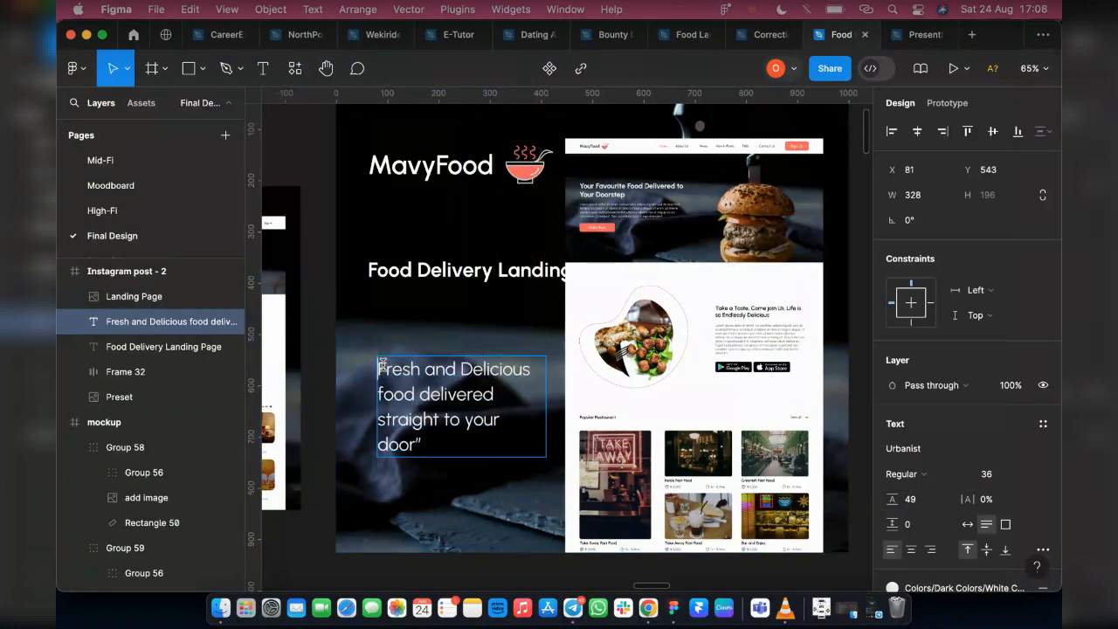
pyautogui.write('"')
# Narrow the Food Delivery Landing Page title's text box to 367 so it wraps onto two lines
pyautogui.click(532, 269)
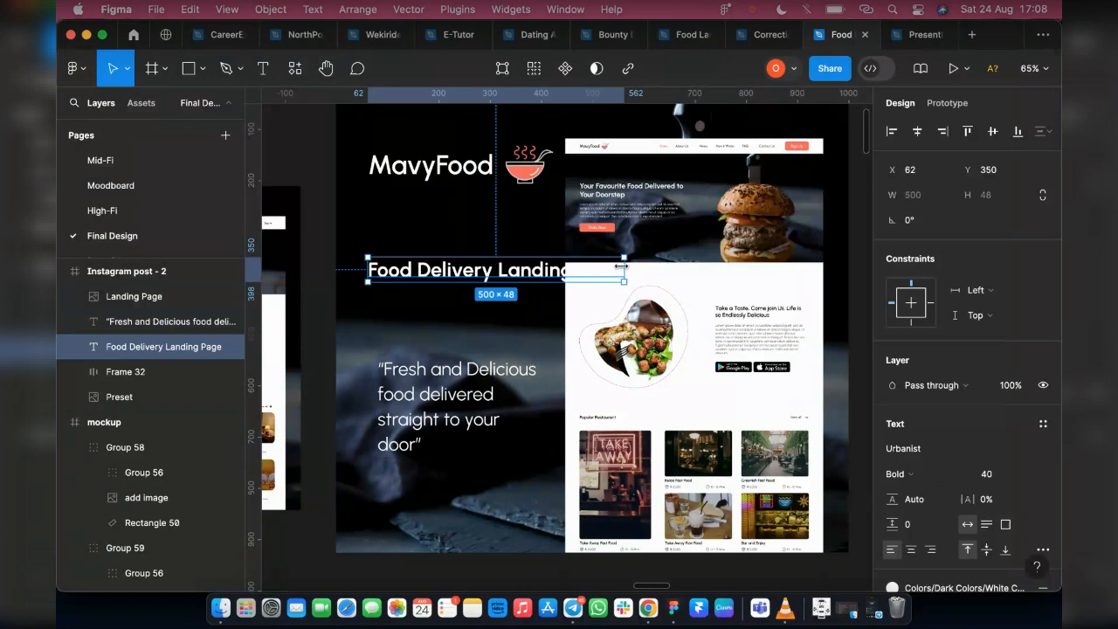
pyautogui.moveTo(620, 266); pyautogui.dragTo(549, 287)
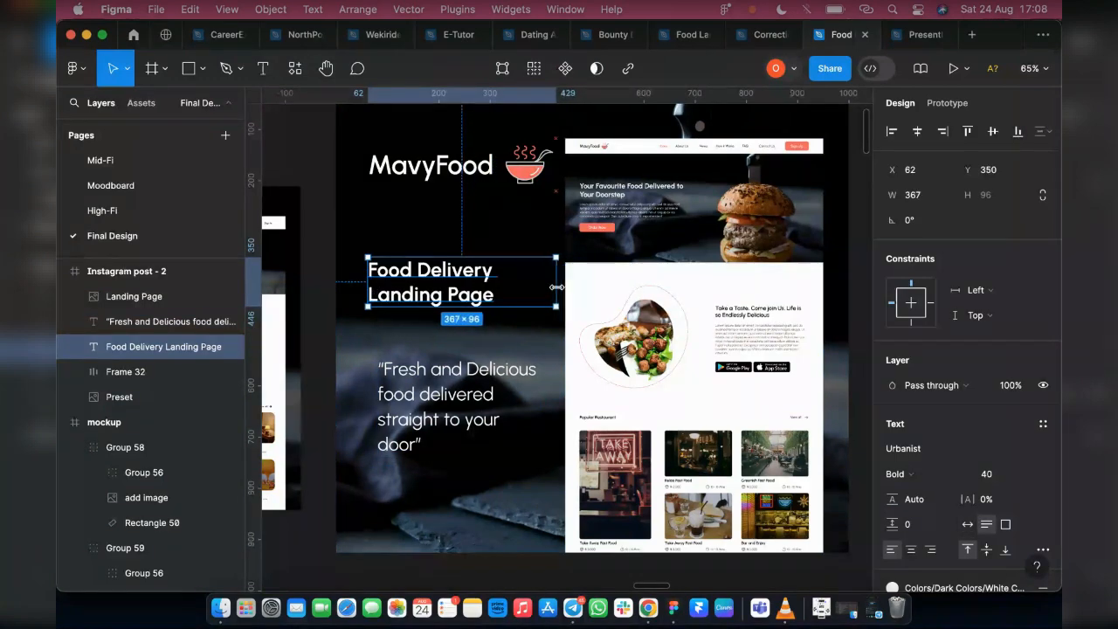
# Try the SemiBold weight on the Food Delivery Landing Page title and return it to Bold
pyautogui.click(896, 476)
pyautogui.click(906, 455)
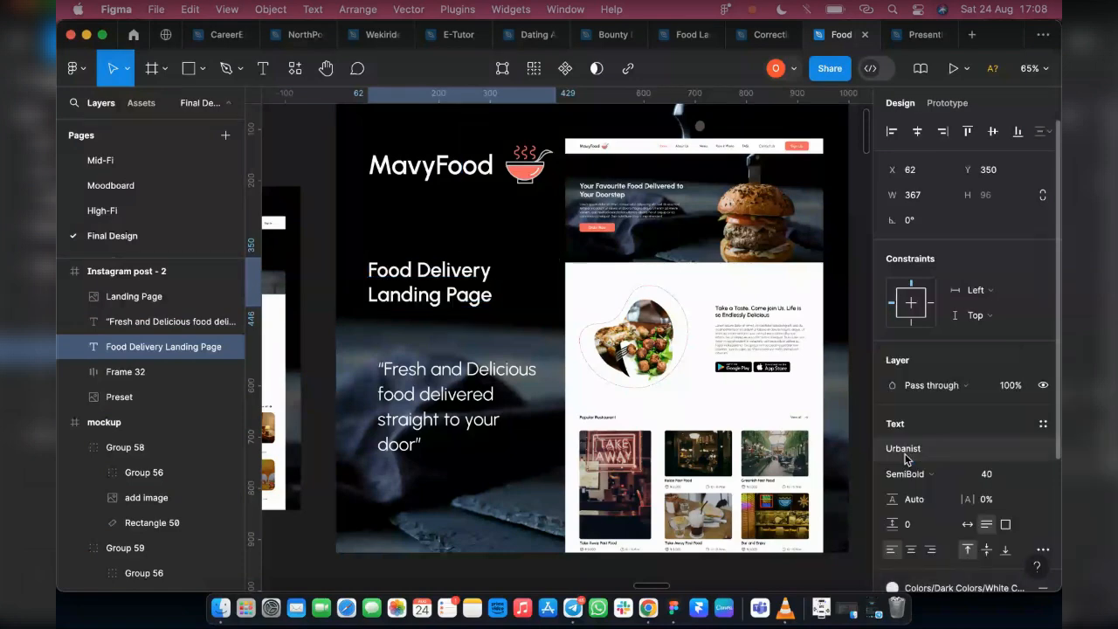
pyautogui.click(908, 475)
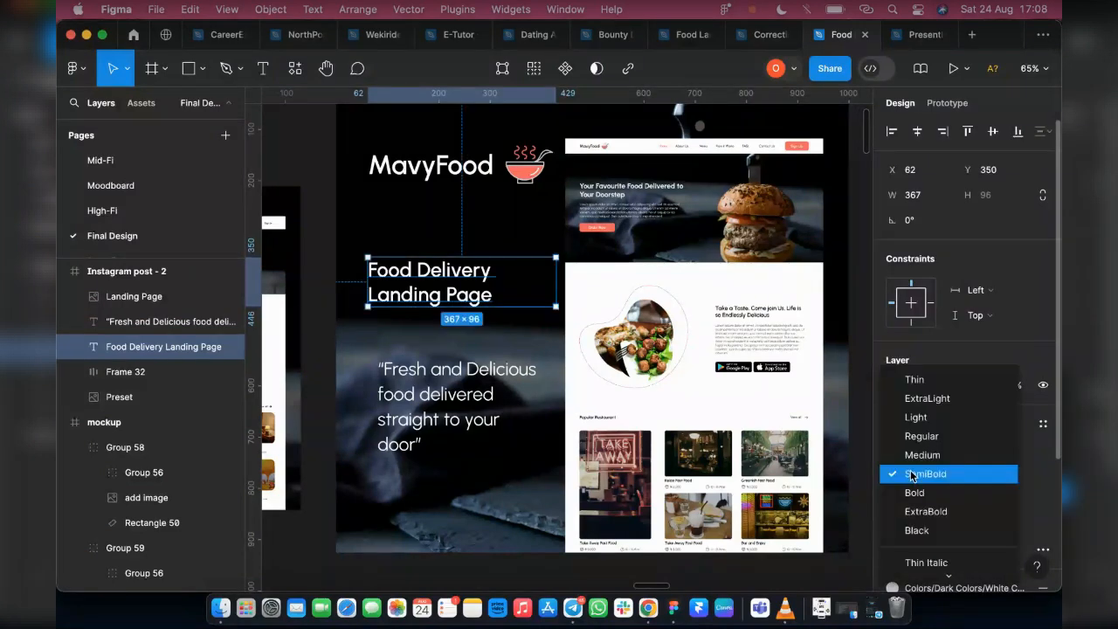
pyautogui.click(911, 474)
pyautogui.click(924, 479)
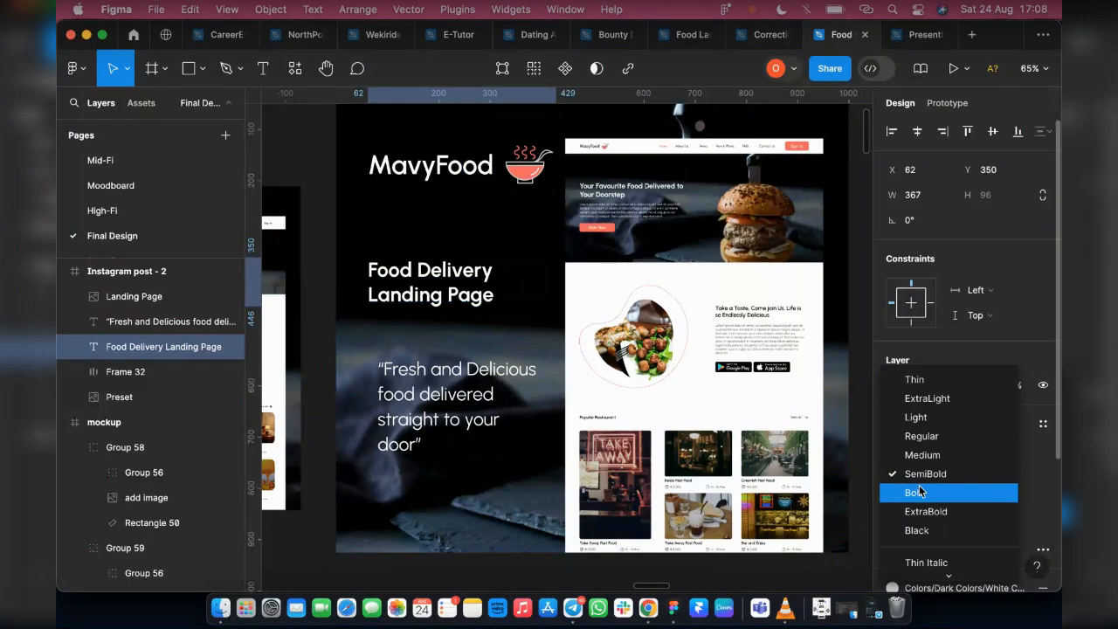
pyautogui.click(921, 492)
# Set the line height of the Food Delivery Landing Page title to 48
pyautogui.click(910, 500)
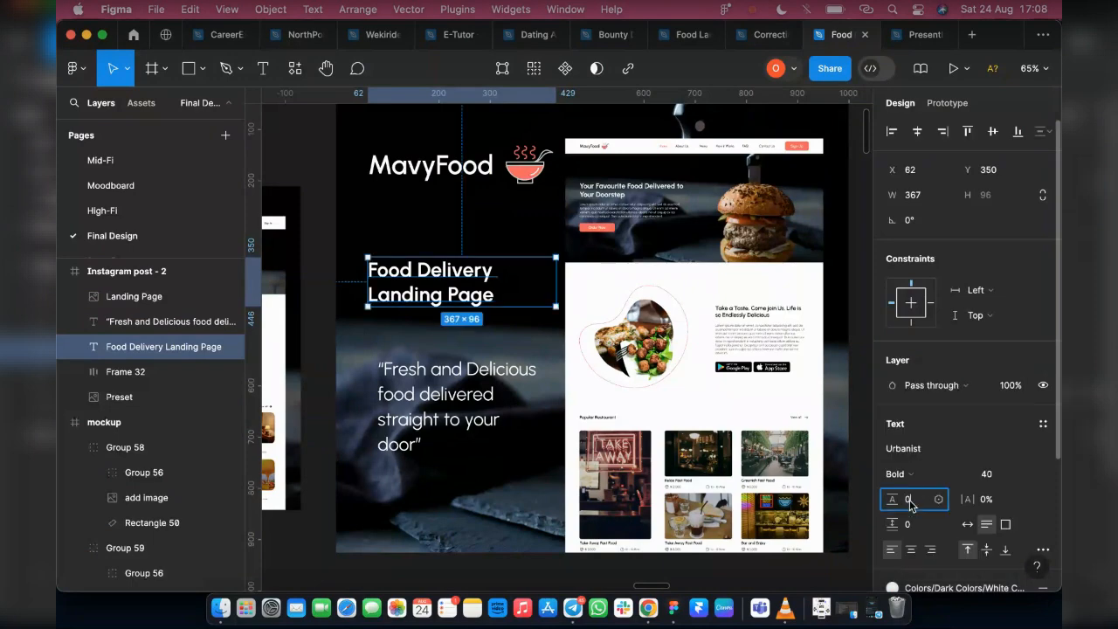
pyautogui.press('Return')
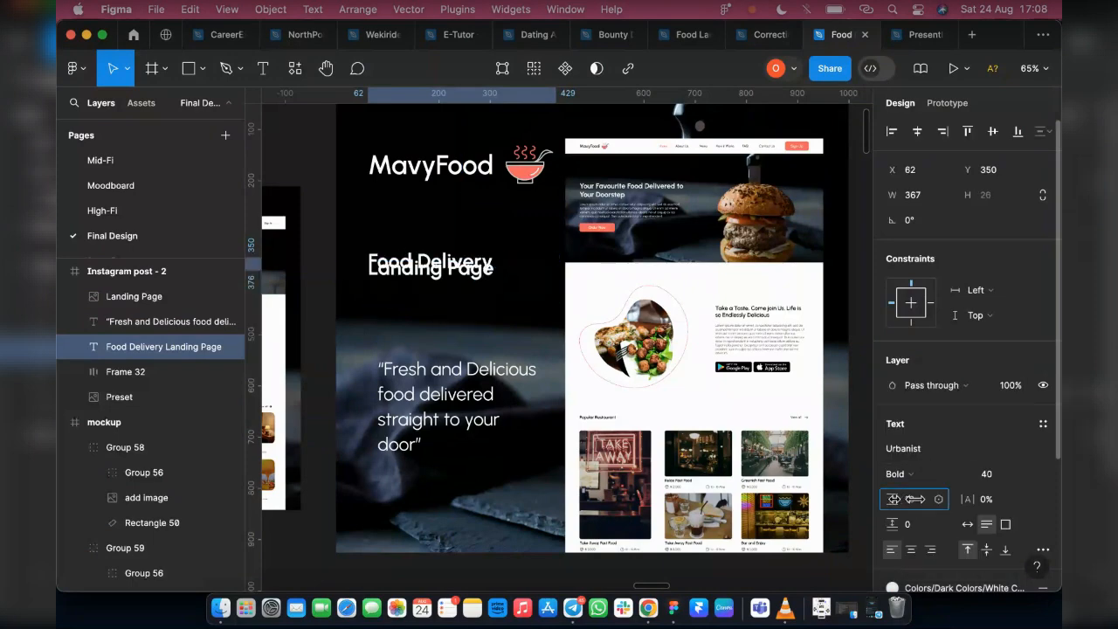
pyautogui.moveTo(915, 499); pyautogui.dragTo(969, 499)
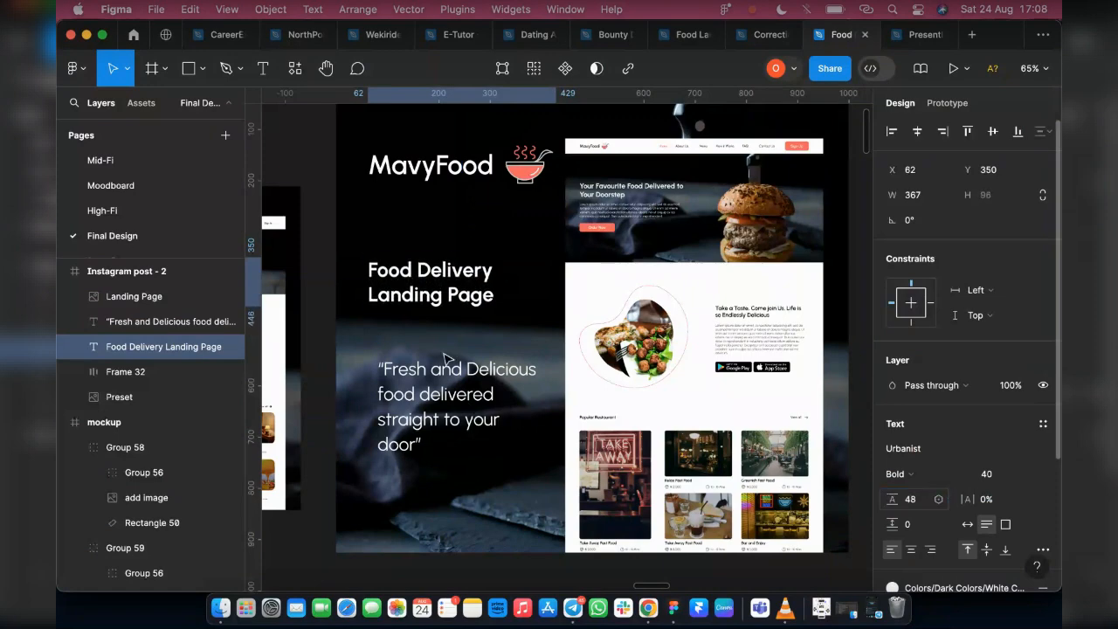
# Shorten the title to "Landing Page" by deleting "Food Delivery", and set its text box to auto width
pyautogui.doubleClick(485, 278)
pyautogui.moveTo(497, 271); pyautogui.dragTo(359, 274)
pyautogui.press('BackSpace')
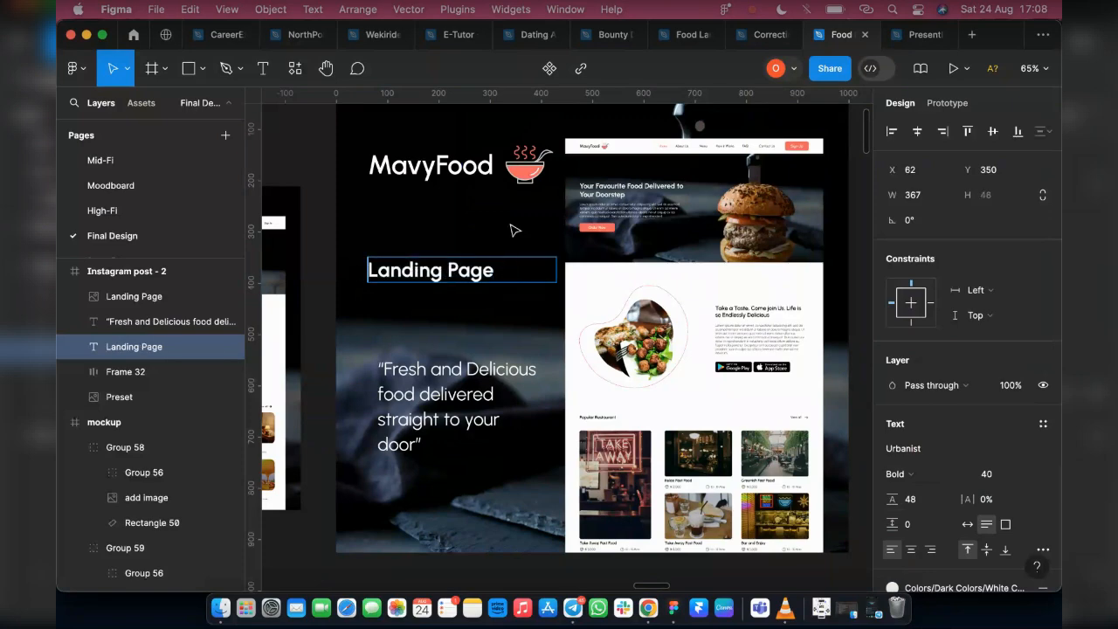
pyautogui.press('Escape')
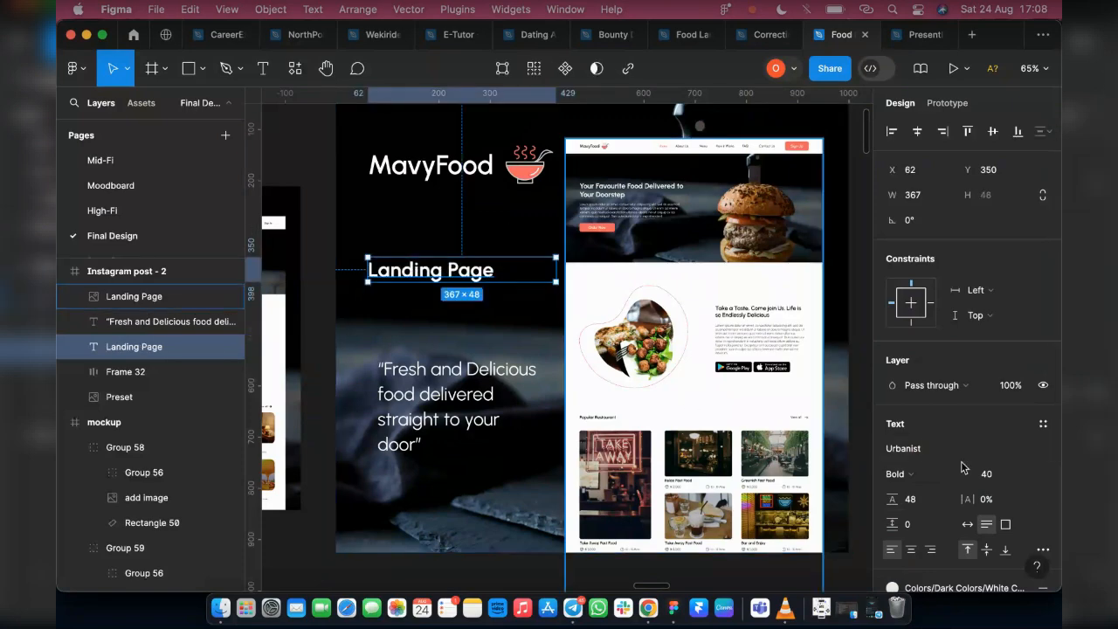
pyautogui.click(969, 524)
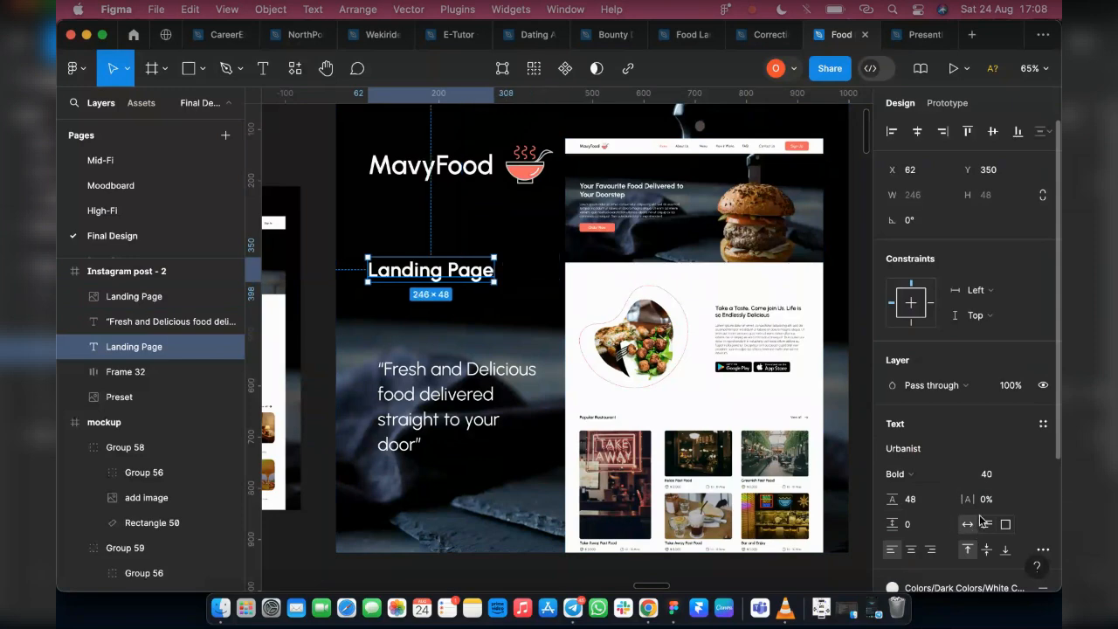
# Set the Landing Page title to font size 54 in SemiBold weight
pyautogui.click(1028, 473)
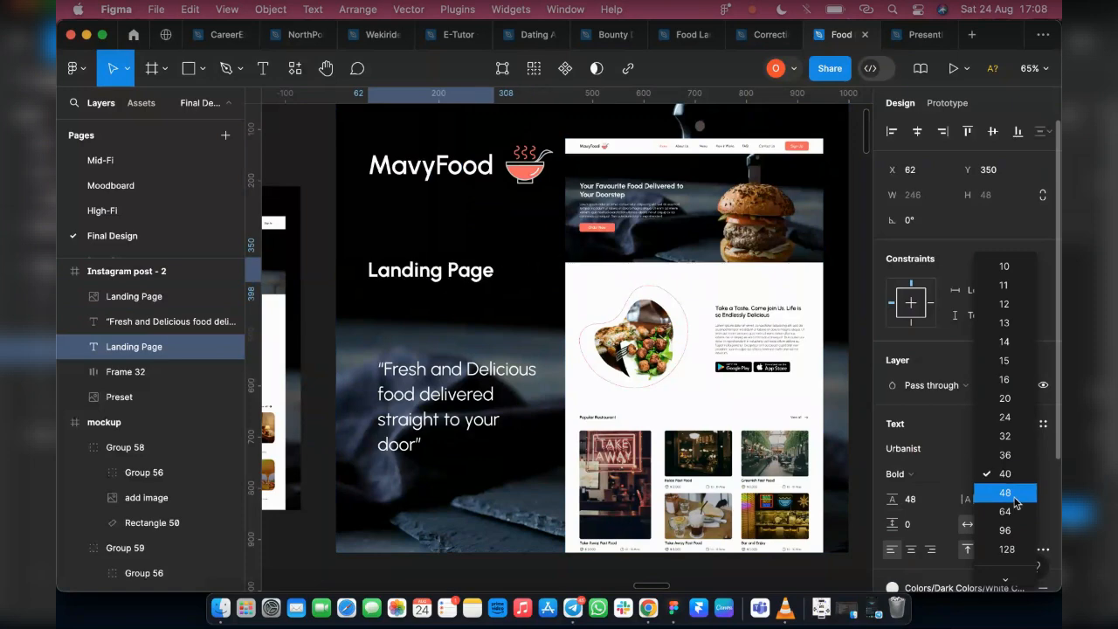
pyautogui.press('Return')
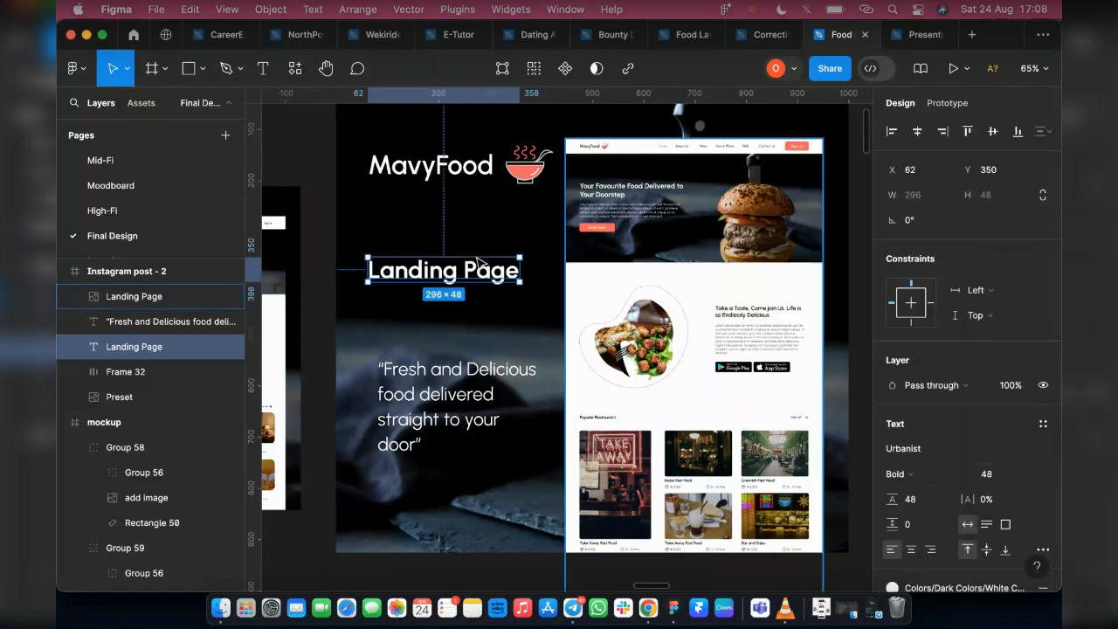
pyautogui.click(1013, 476)
pyautogui.write('54')
pyautogui.press('Return')
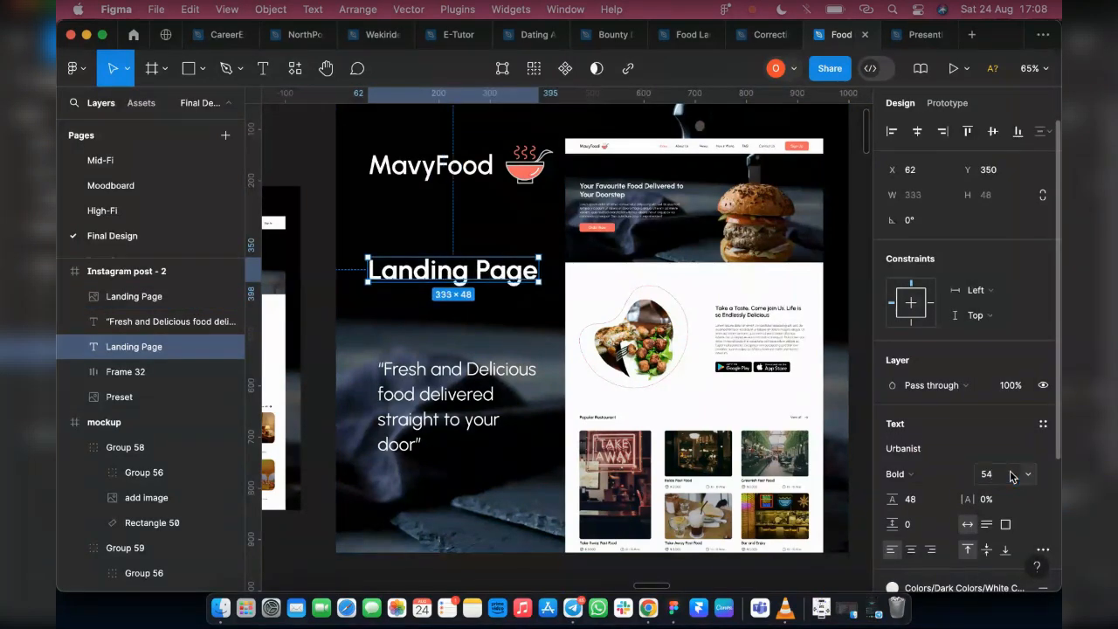
pyautogui.click(901, 472)
pyautogui.click(908, 455)
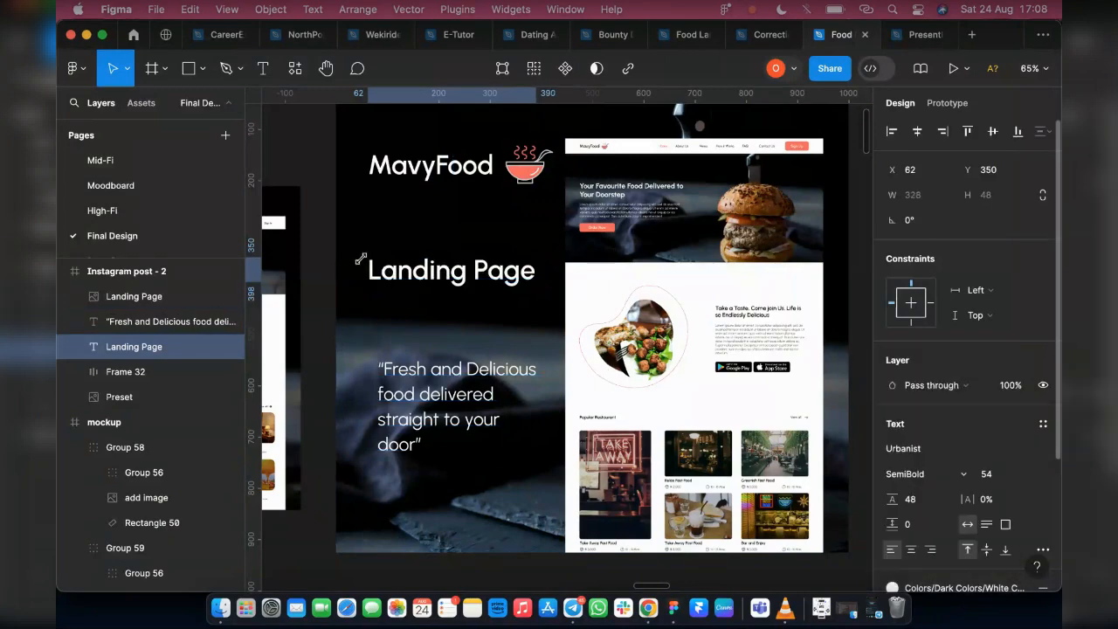
# Lower the Landing Page title to Y 428 and left-align the title, tagline and MavyFood logo at X 62
pyautogui.moveTo(407, 289); pyautogui.dragTo(409, 324)
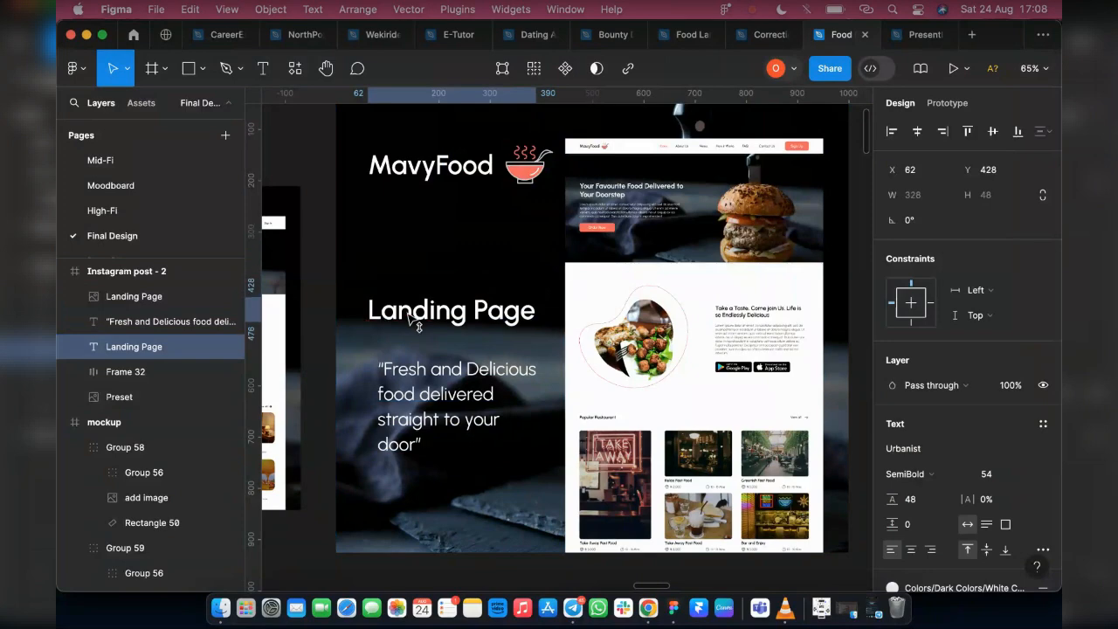
pyautogui.keyDown('shift'); pyautogui.click(407, 384); pyautogui.keyUp('shift')
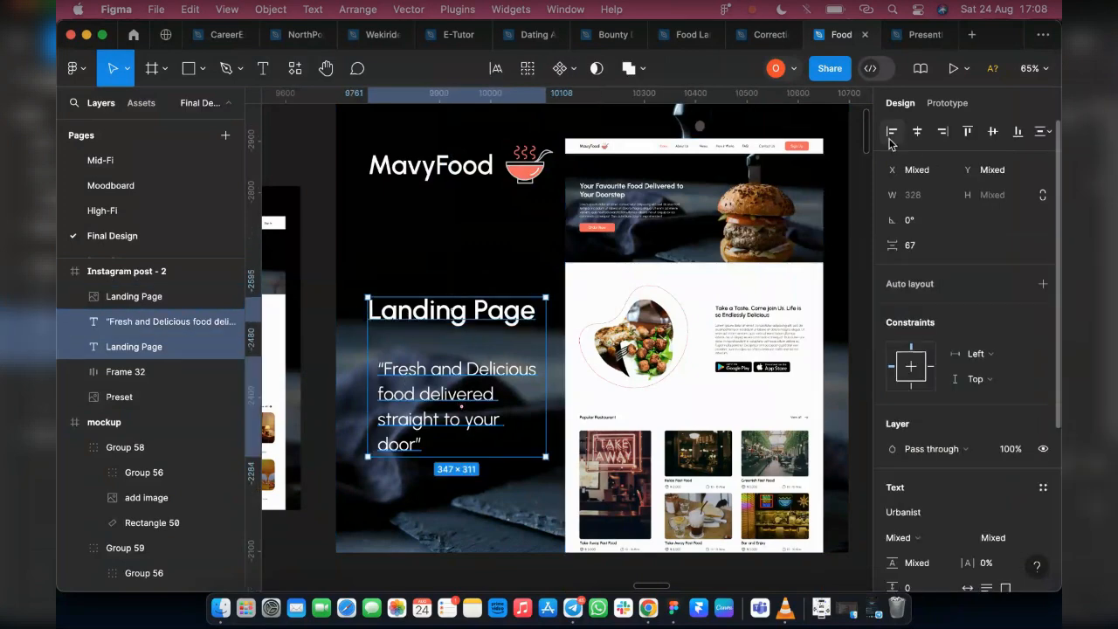
pyautogui.hotkey('alt', 'a')
pyautogui.keyDown('shift'); pyautogui.click(428, 171); pyautogui.keyUp('shift')
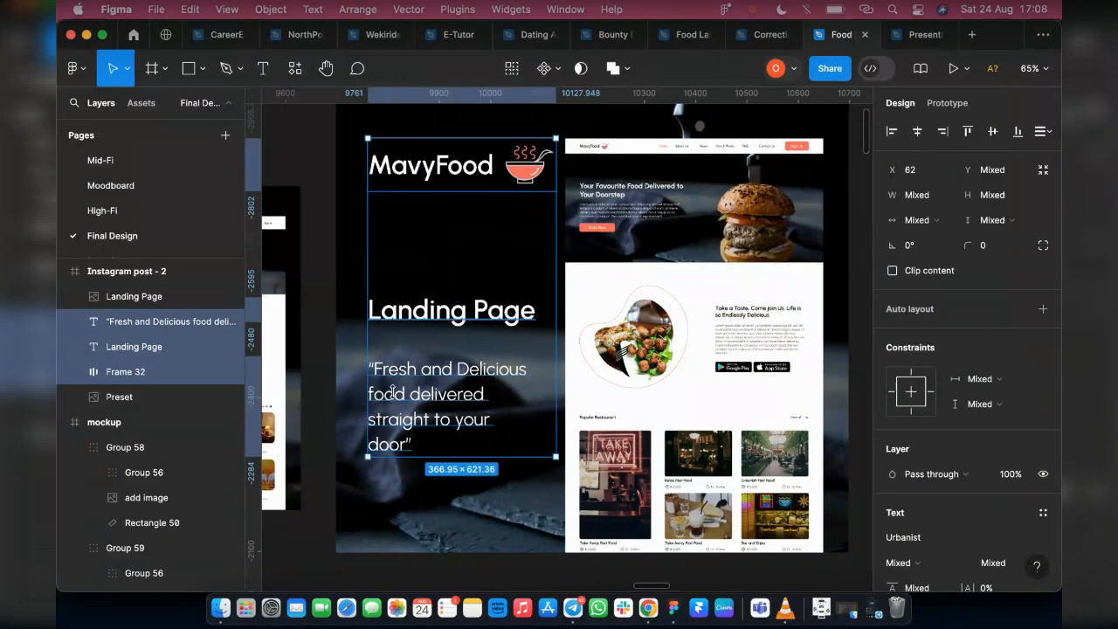
# Move the Landing Page title down close above the tagline, and bring the MavyFood logo down to Y 314 above it
pyautogui.click(404, 316)
pyautogui.moveTo(404, 308)
pyautogui.mouseDown()
pyautogui.moveTo(408, 321)
pyautogui.moveTo(404, 308)
pyautogui.mouseUp()
pyautogui.click(423, 175)
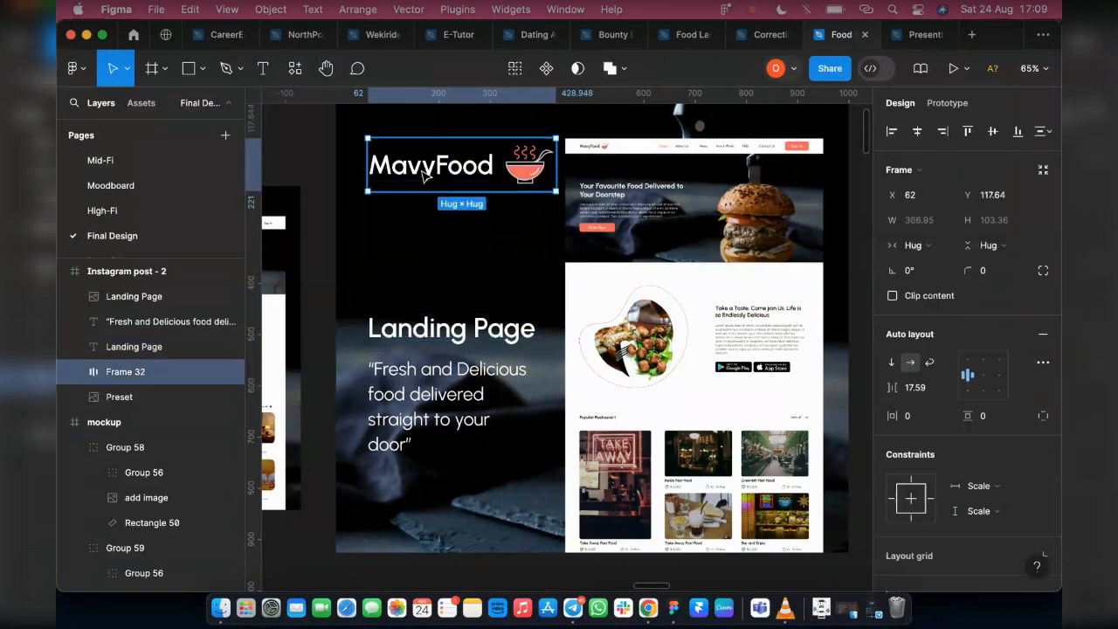
pyautogui.moveTo(420, 171); pyautogui.dragTo(424, 274)
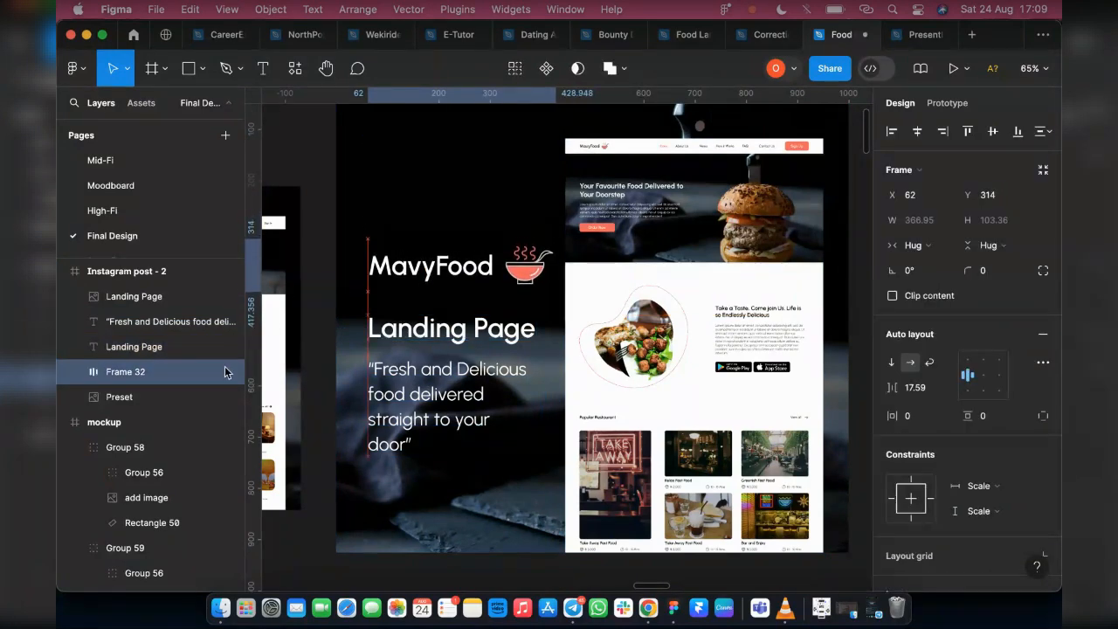
# Hide the MavyFood logo frame and show it again
pyautogui.click(228, 371)
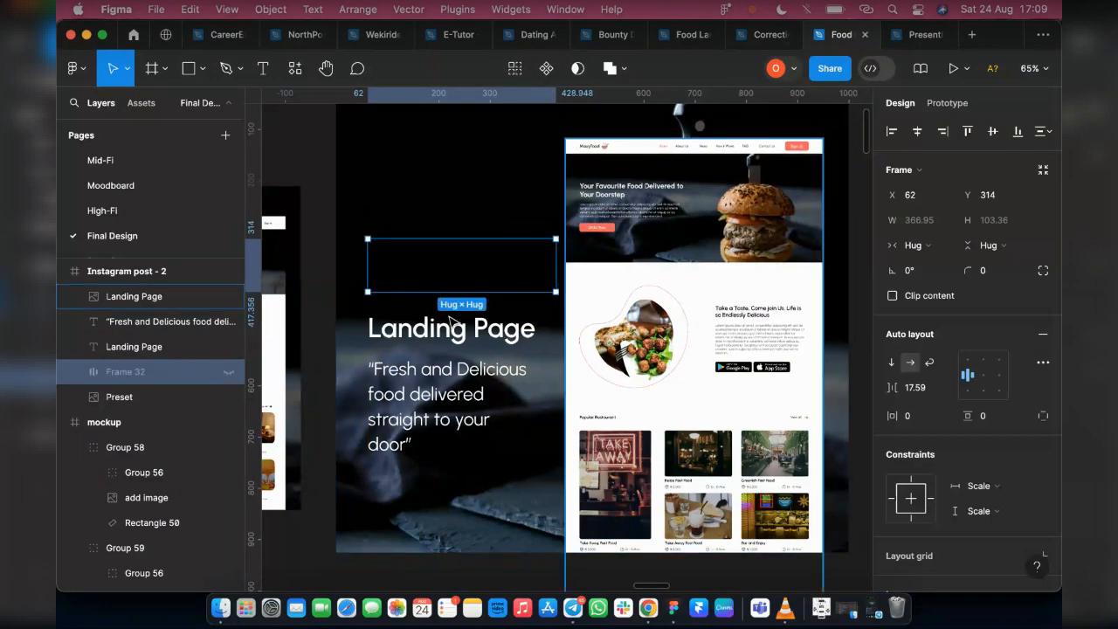
pyautogui.click(228, 371)
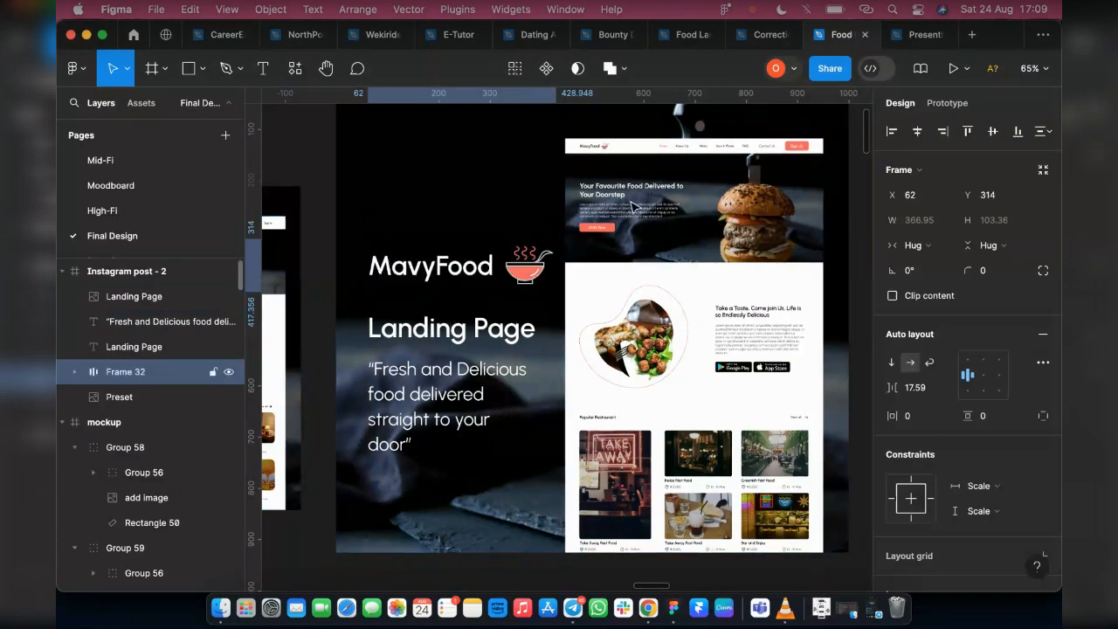
# Move the MavyFood logo, Landing Page title and tagline up together, and hide the logo frame
pyautogui.keyDown('shift'); pyautogui.click(452, 341); pyautogui.keyUp('shift')
pyautogui.keyDown('shift'); pyautogui.click(426, 390); pyautogui.keyUp('shift')
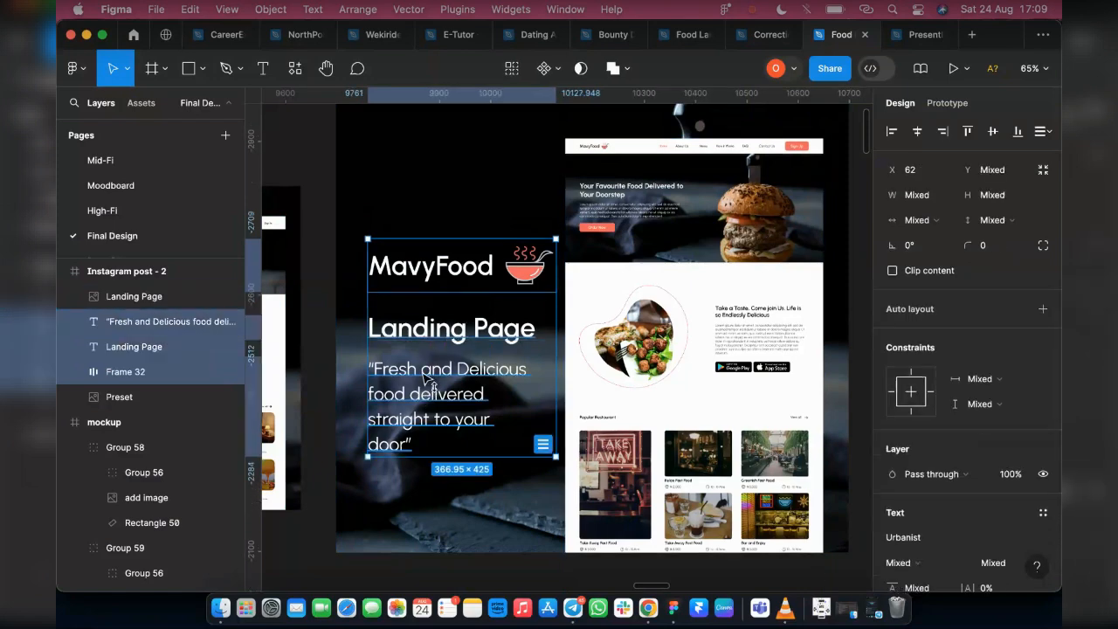
pyautogui.moveTo(426, 389); pyautogui.dragTo(426, 345)
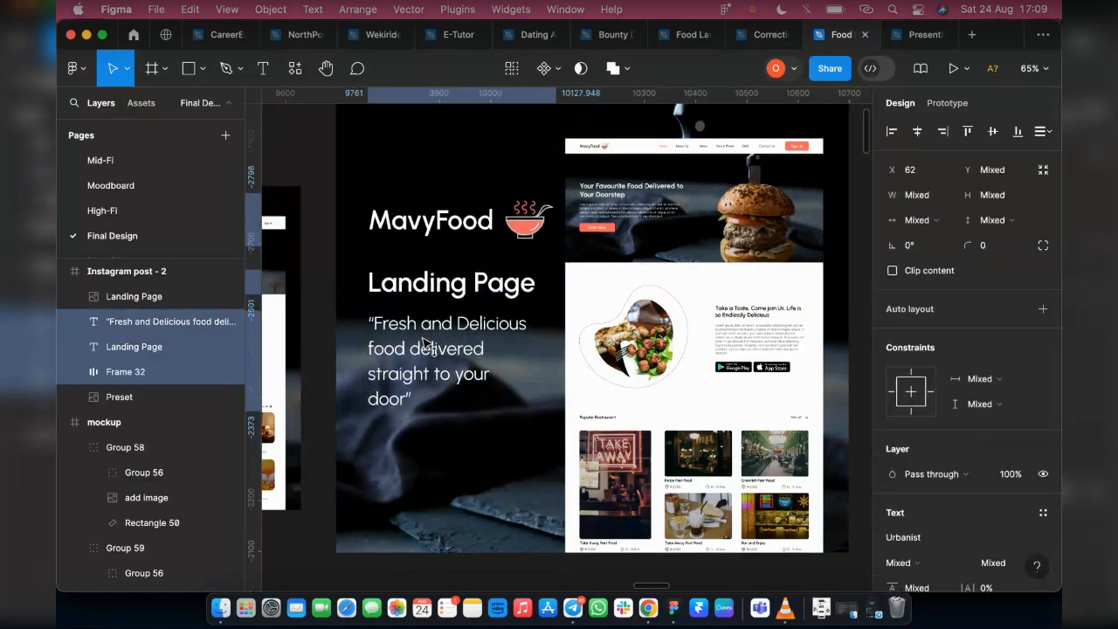
pyautogui.scroll(-3, 470, 347)
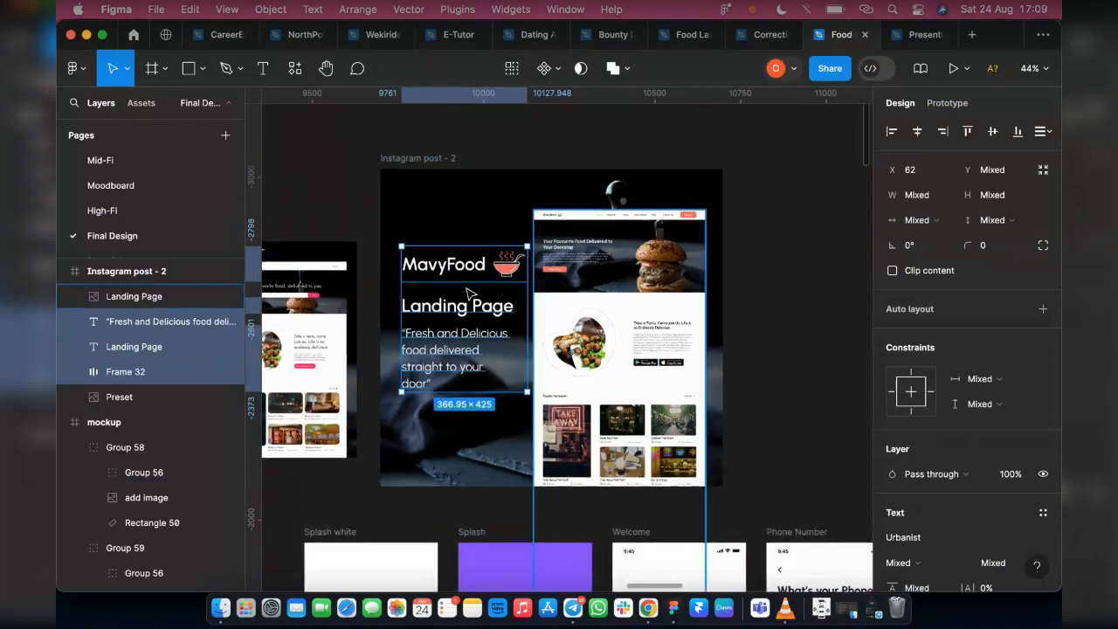
pyautogui.scroll(3, 464, 289)
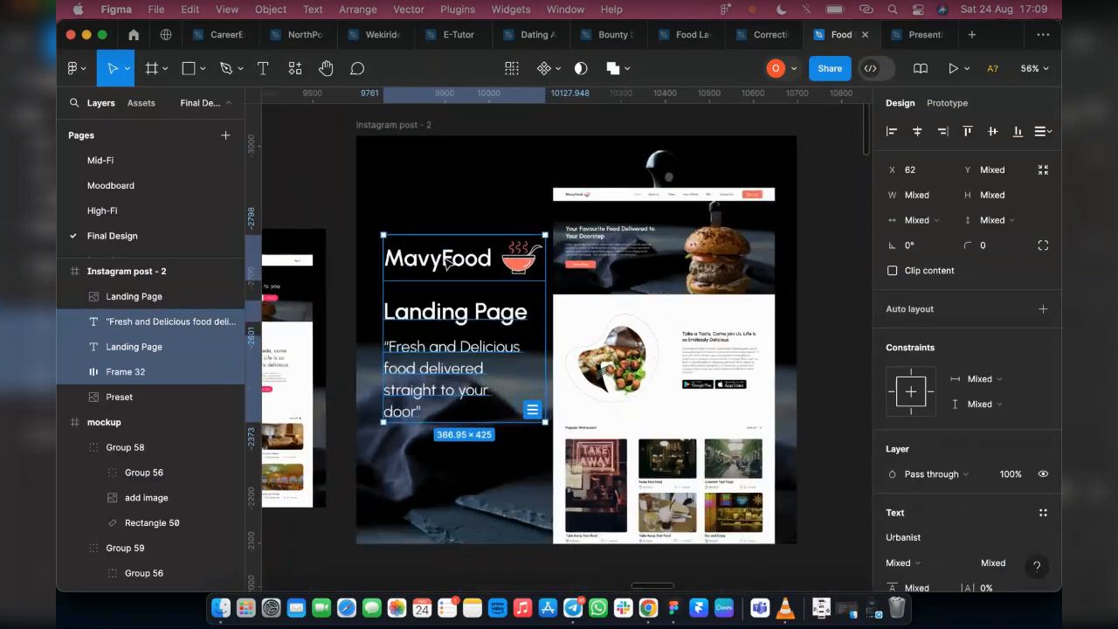
pyautogui.click(229, 372)
# Combine the Landing Page title and tagline in an auto layout and raise it to Y 149
pyautogui.keyDown('shift'); pyautogui.click(413, 387); pyautogui.keyUp('shift')
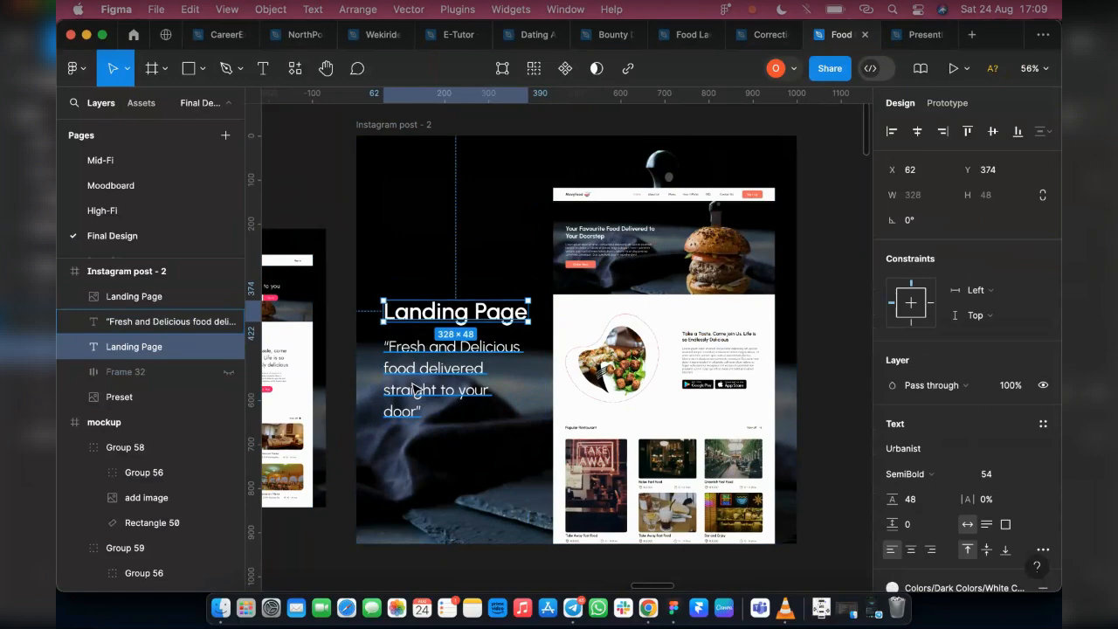
pyautogui.keyDown('shift'); pyautogui.click(414, 388); pyautogui.keyUp('shift')
pyautogui.hotkey('shift', 'a')
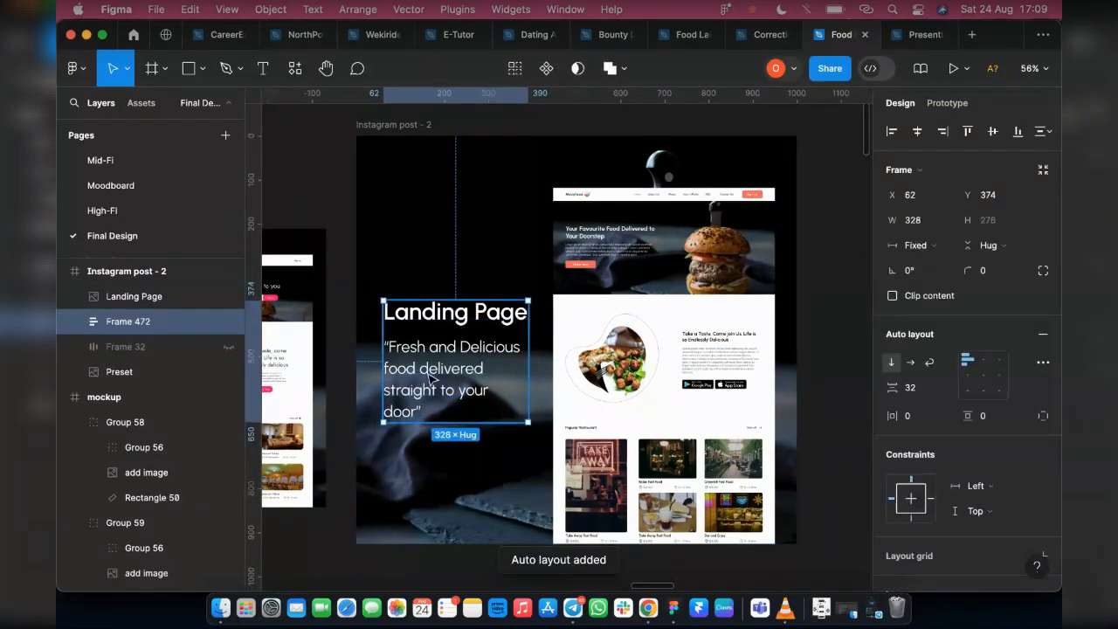
pyautogui.moveTo(434, 377); pyautogui.dragTo(437, 280)
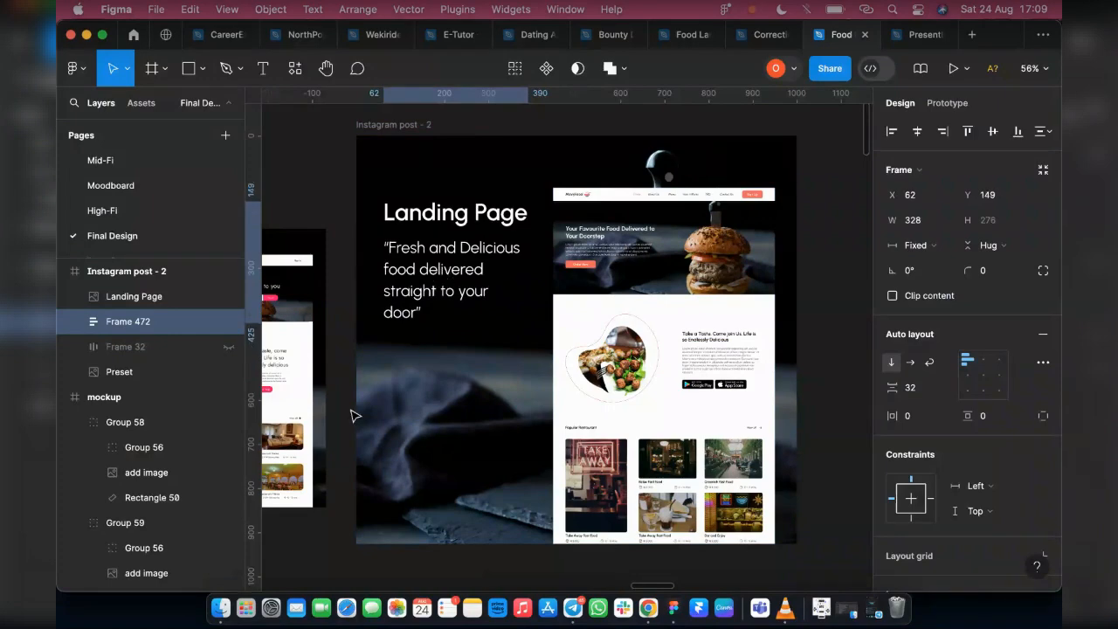
# Review the Instagram post - 2 frame as a whole and beside the Behance Thumbnail
pyautogui.scroll(-2, 417, 425)
pyautogui.click(381, 157)
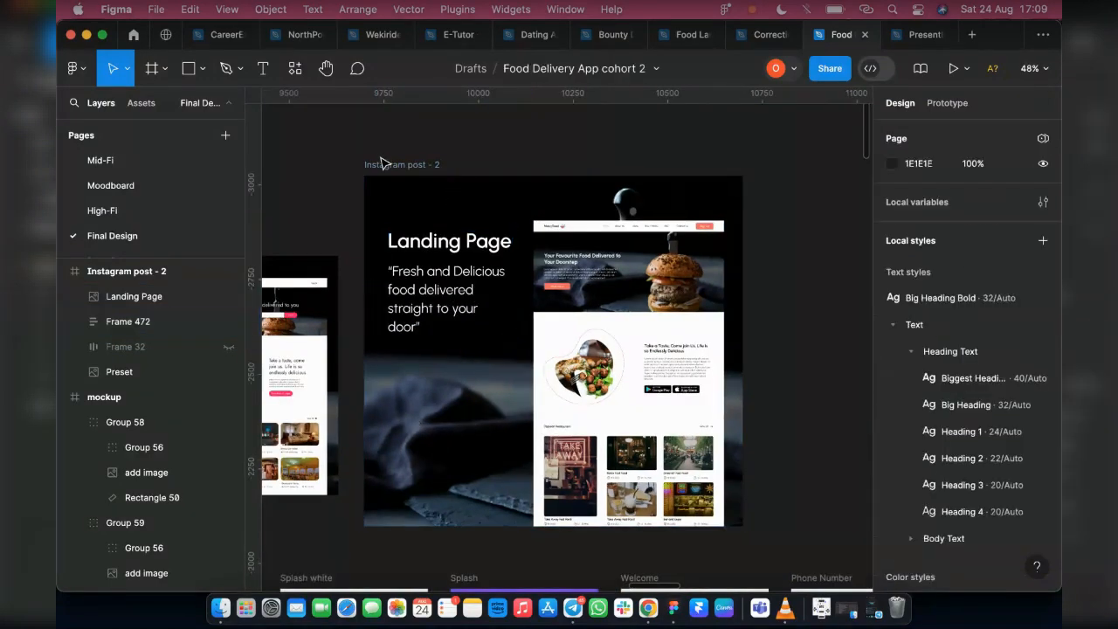
pyautogui.click(410, 165)
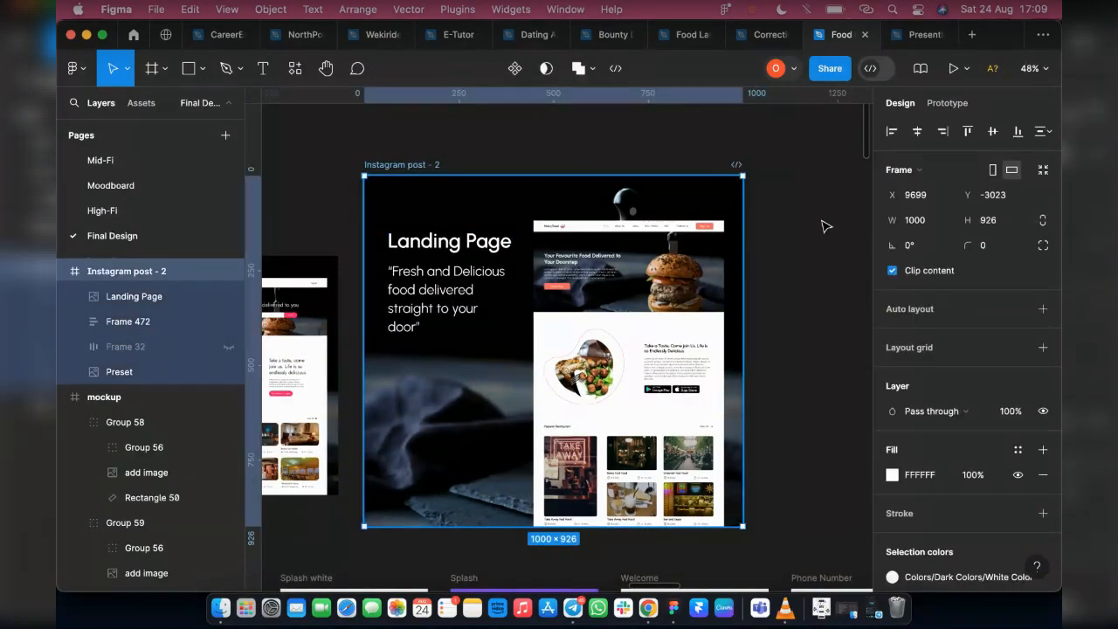
pyautogui.hotkey('shift', '1')
pyautogui.scroll(6, 372, 201)
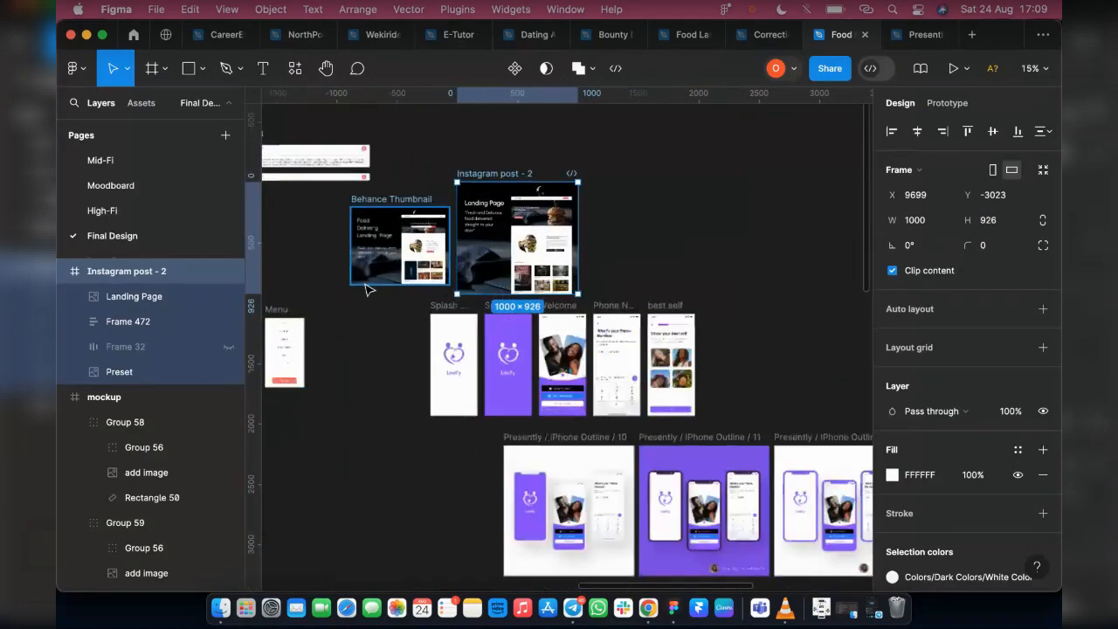
pyautogui.scroll(3, 389, 242)
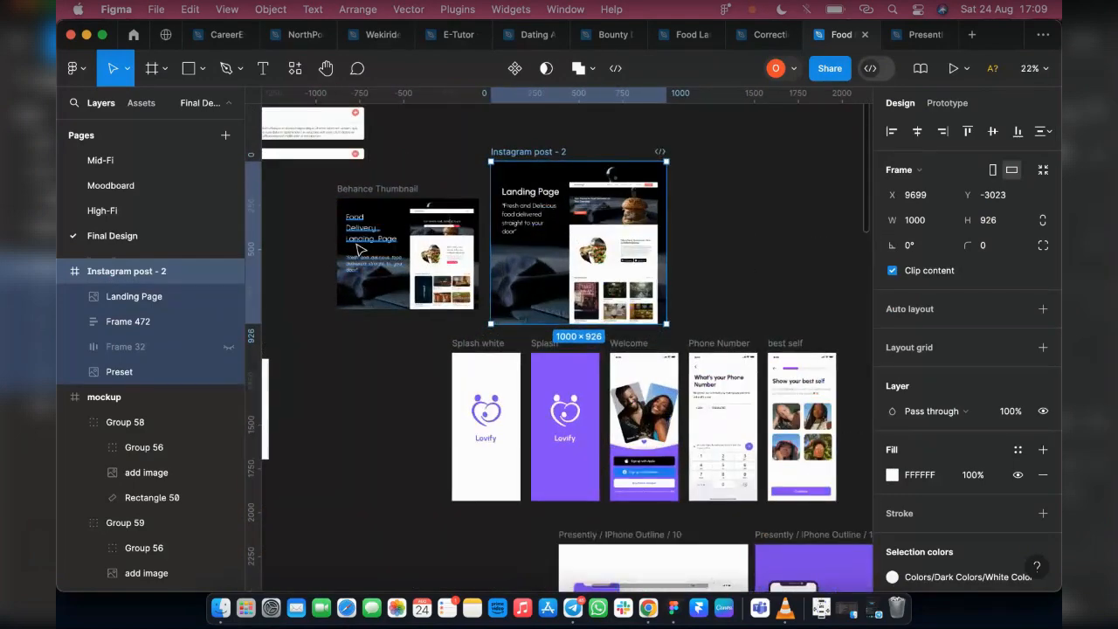
pyautogui.click(730, 302)
pyautogui.scroll(-2, 716, 279)
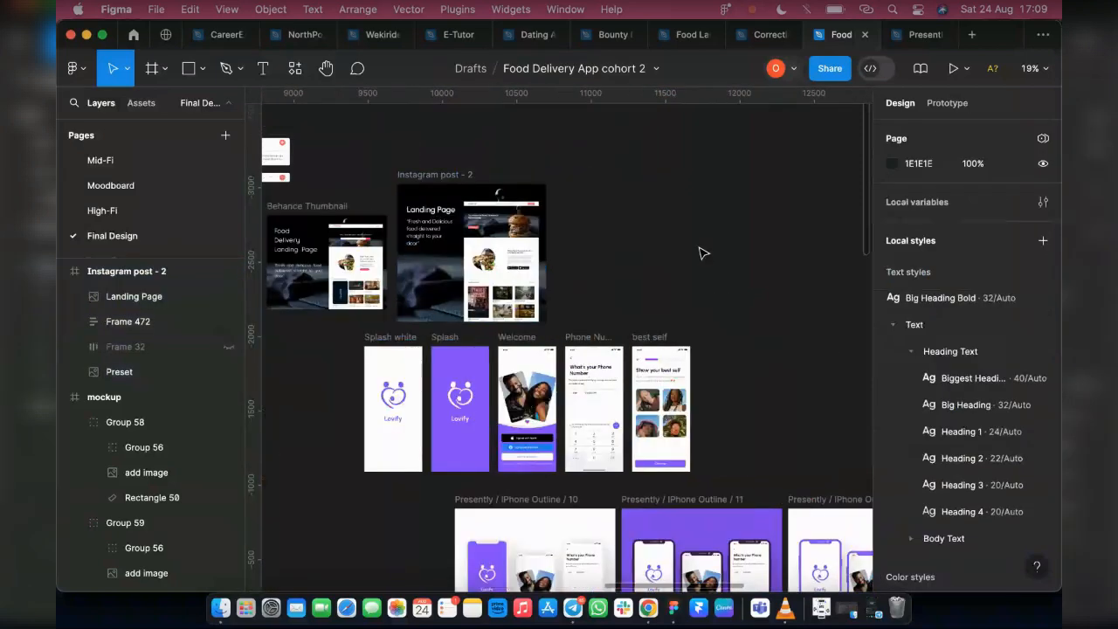
# Find the Desktop Mockup - Presently template in the Figma Community results and open a copy in the Dummy team's drafts
pyautogui.click(163, 37)
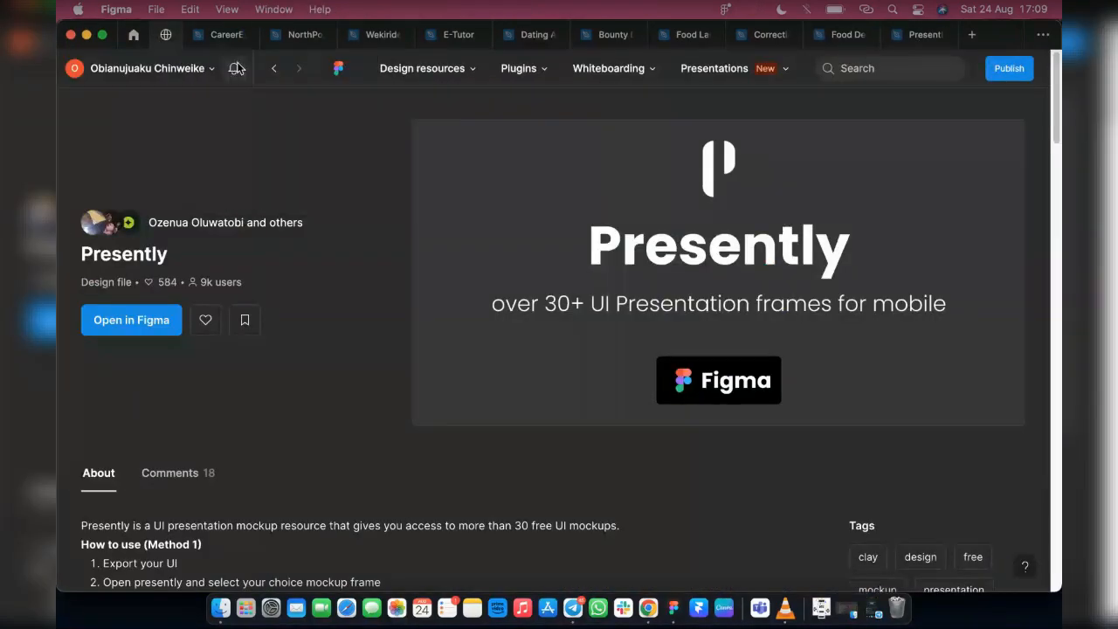
pyautogui.click(269, 70)
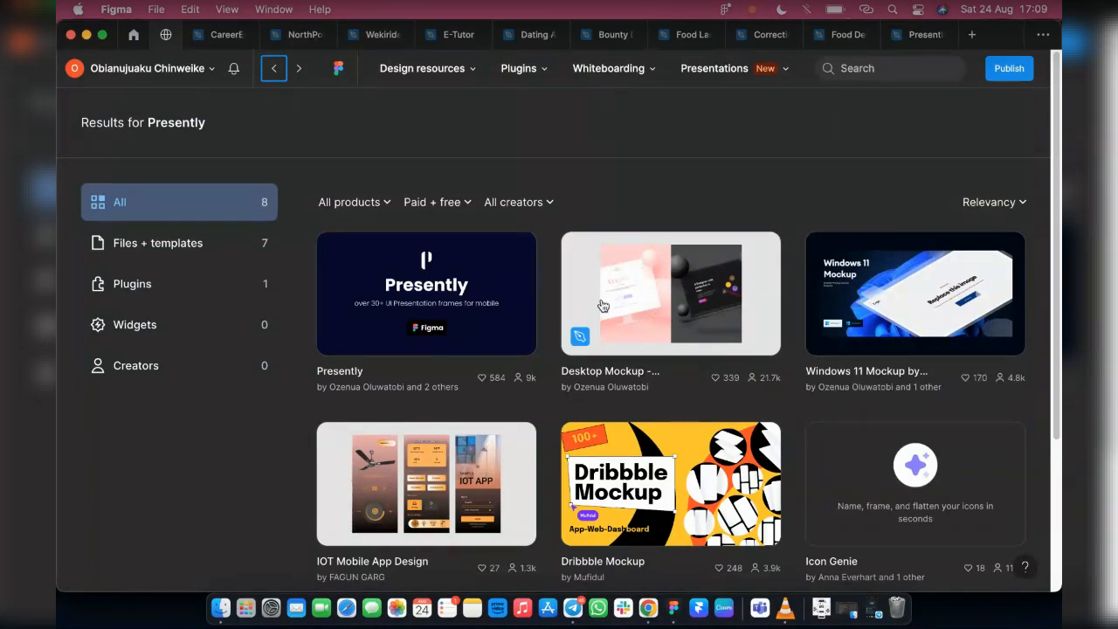
pyautogui.click(672, 304)
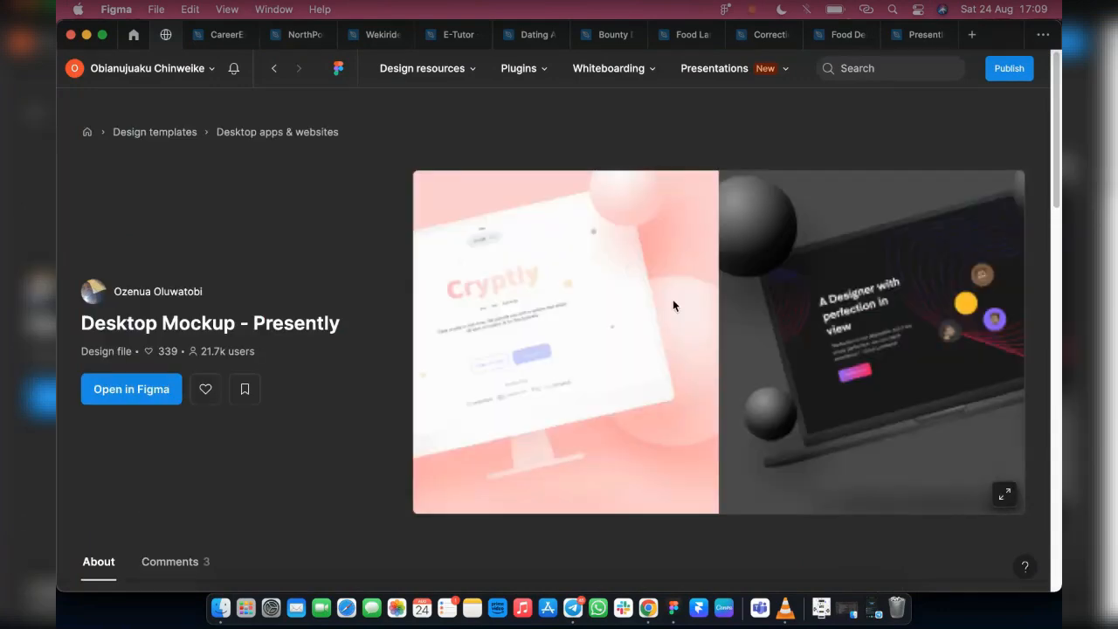
pyautogui.click(143, 392)
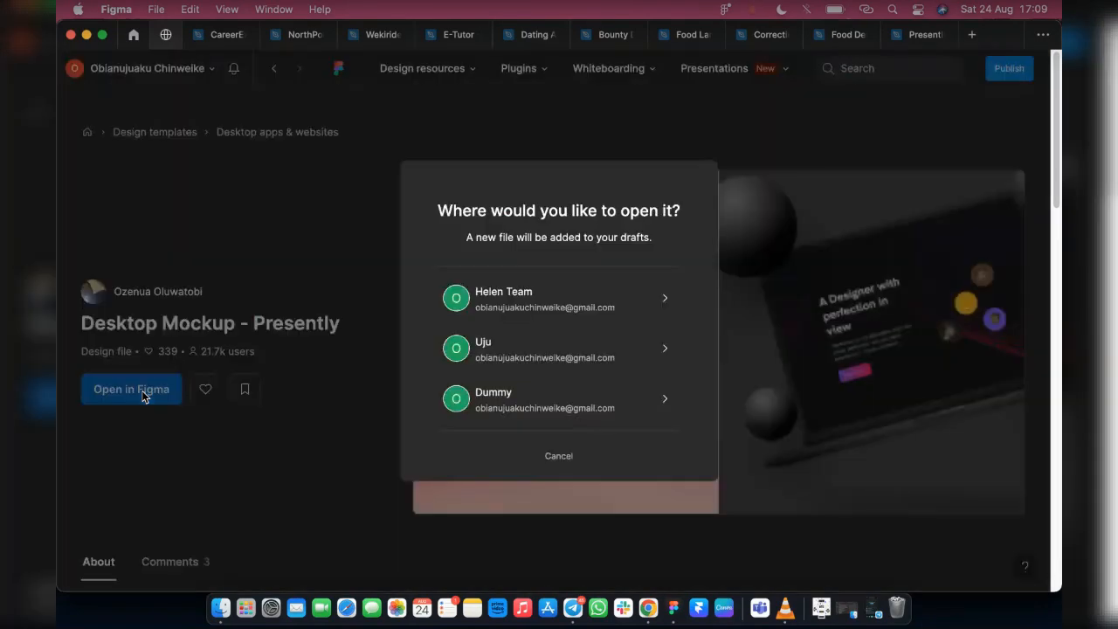
pyautogui.click(559, 411)
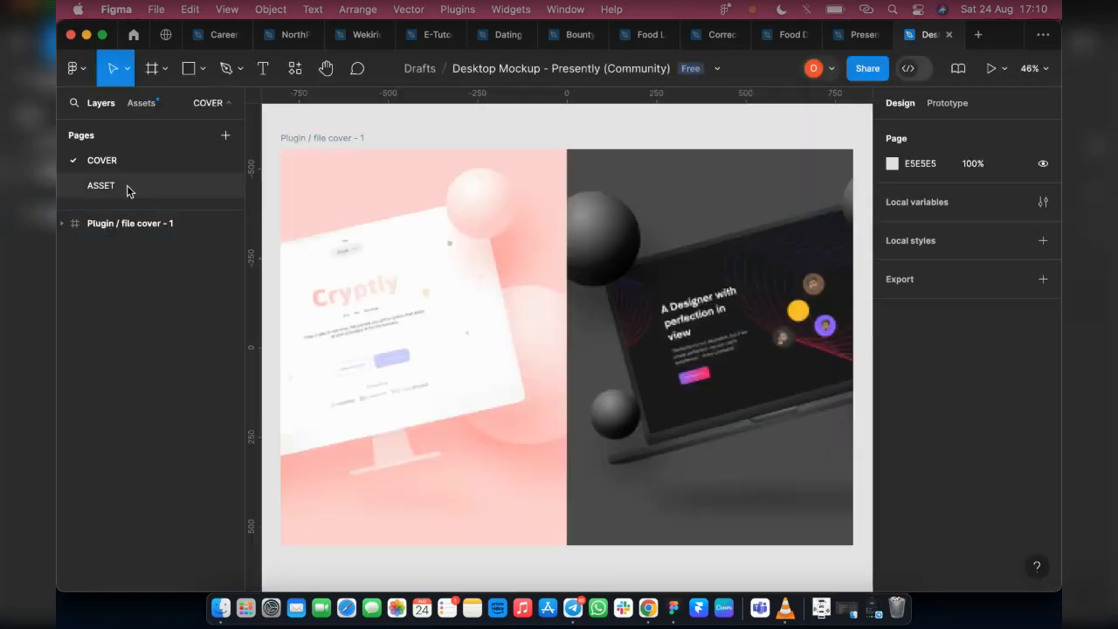
# Copy the middle Presently / MacBook frame from the ASSET page into the food delivery file, placing it at X 11402, Y -3504
pyautogui.click(128, 185)
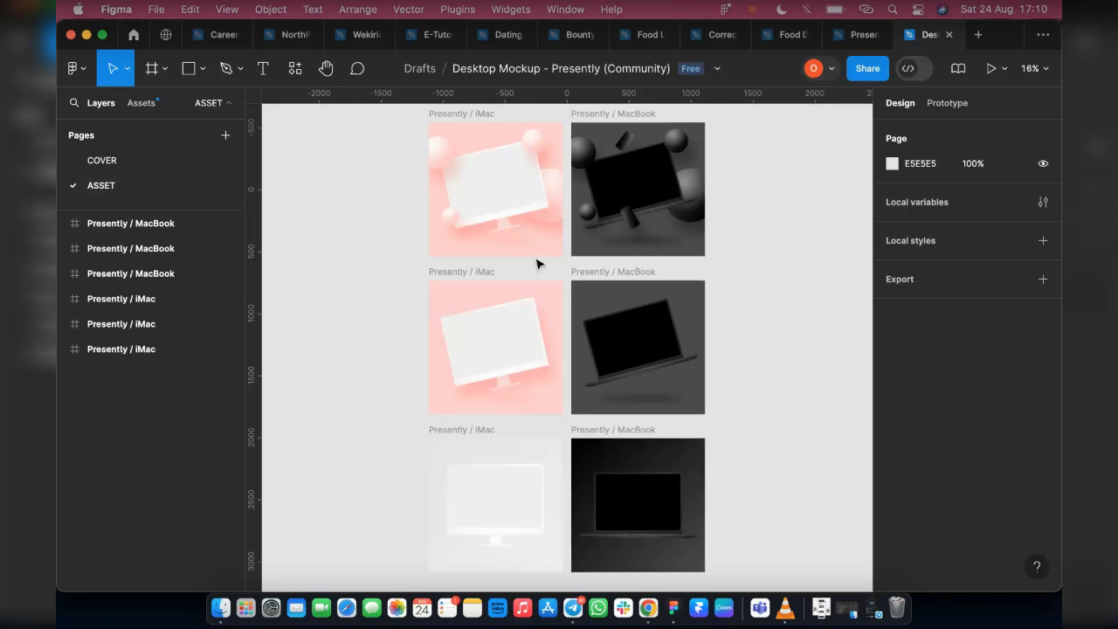
pyautogui.click(608, 282)
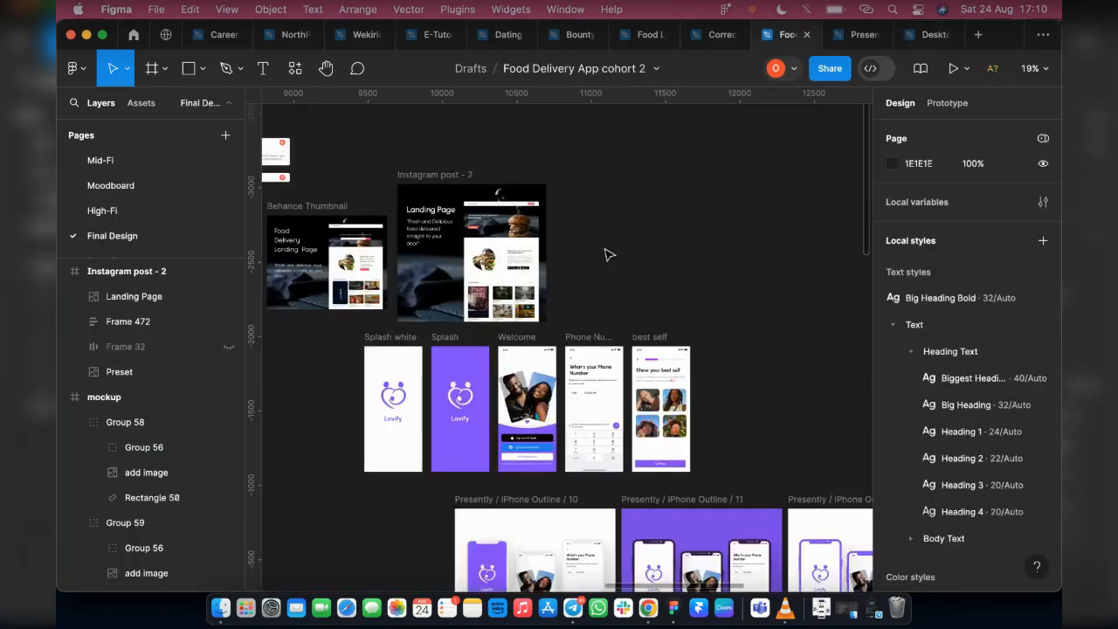
pyautogui.press('super+v')
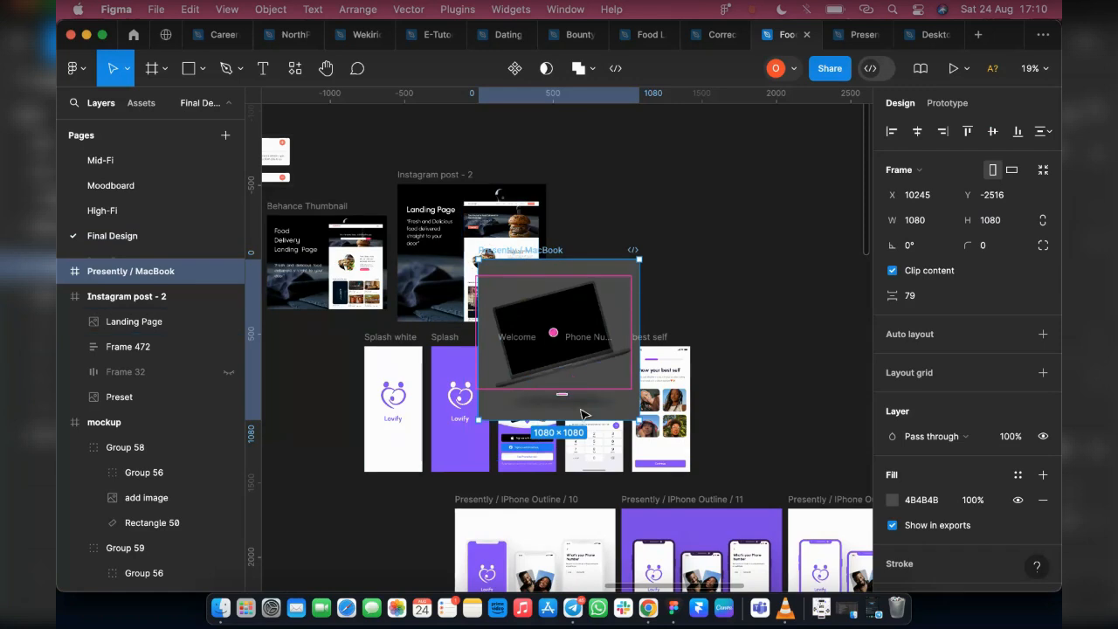
pyautogui.moveTo(583, 414); pyautogui.dragTo(772, 244)
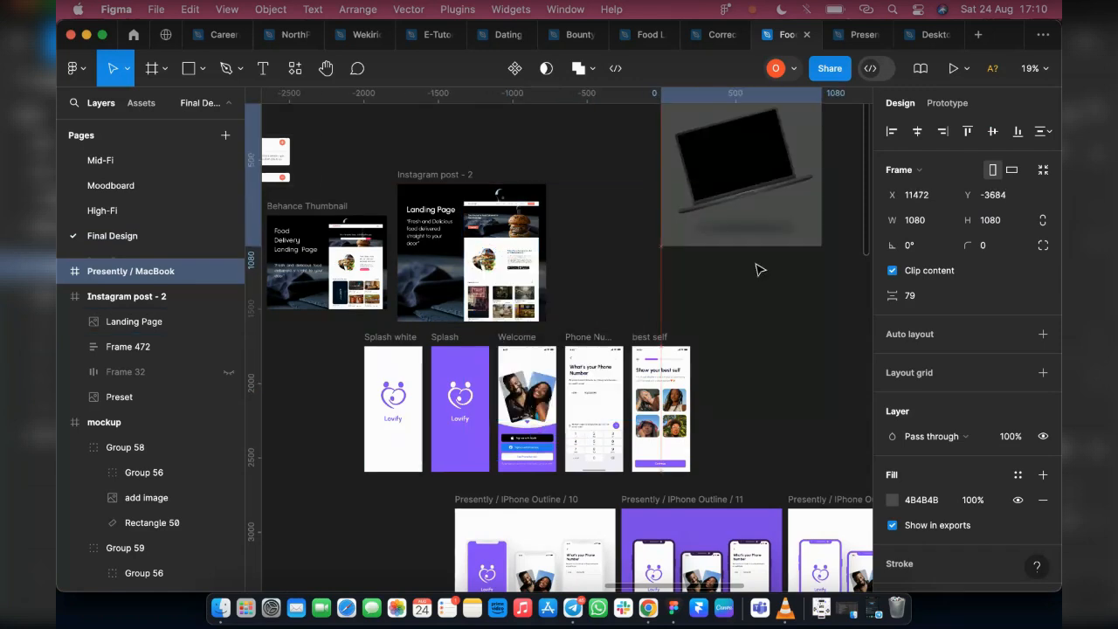
pyautogui.moveTo(724, 171); pyautogui.dragTo(714, 195)
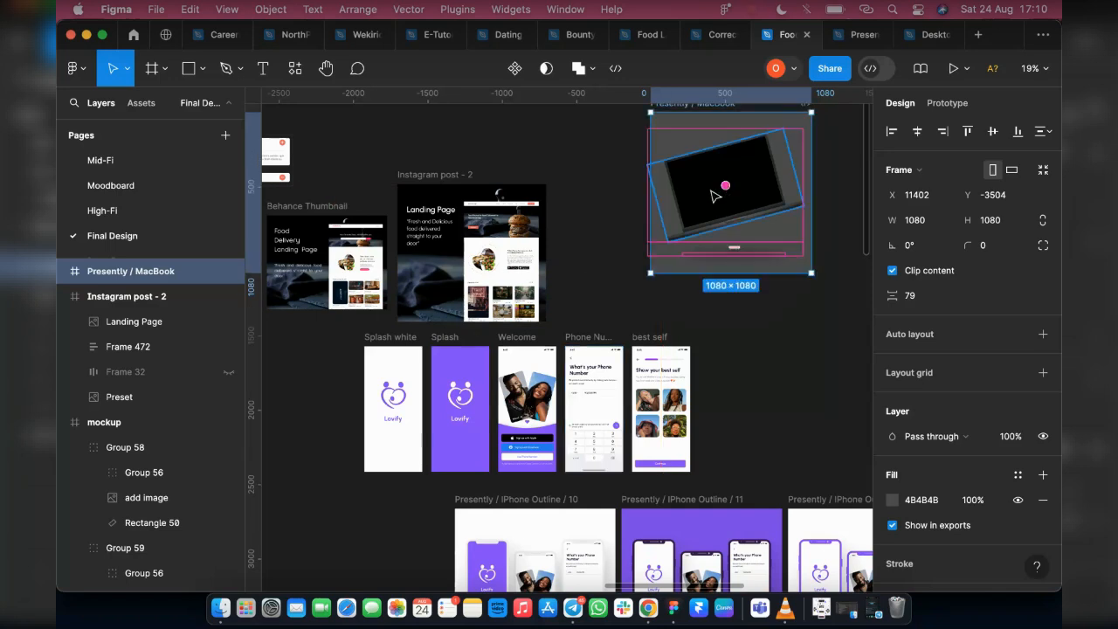
# Change the fill of the tilted MacBook's inner screen rectangle to an image
pyautogui.doubleClick(714, 195)
pyautogui.click(132, 397)
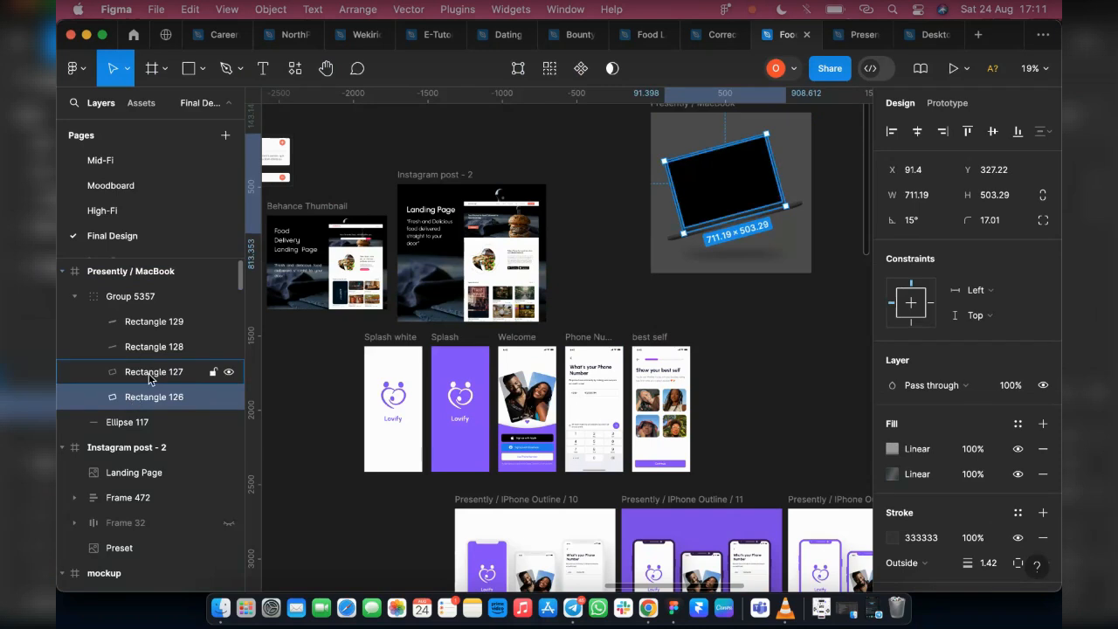
pyautogui.click(149, 372)
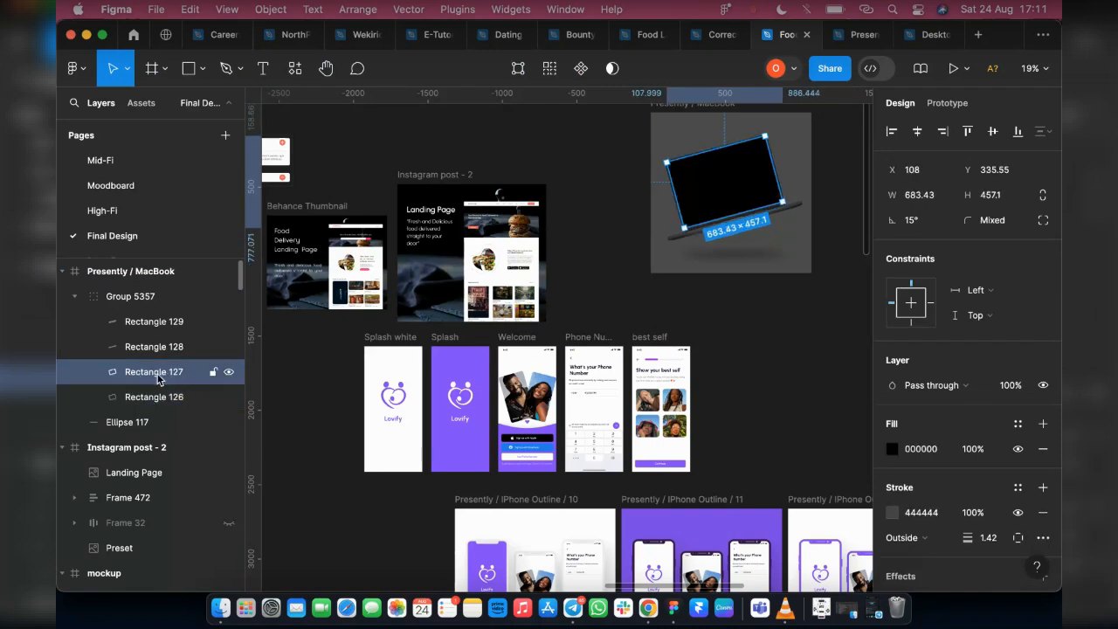
pyautogui.scroll(2, 732, 201)
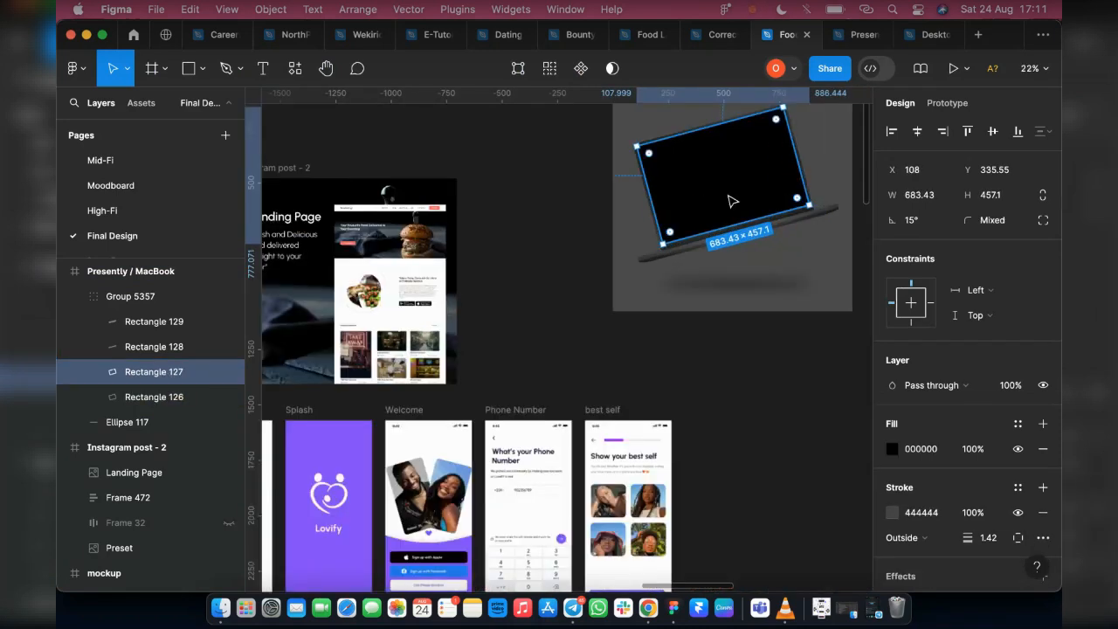
pyautogui.scroll(3, 732, 201)
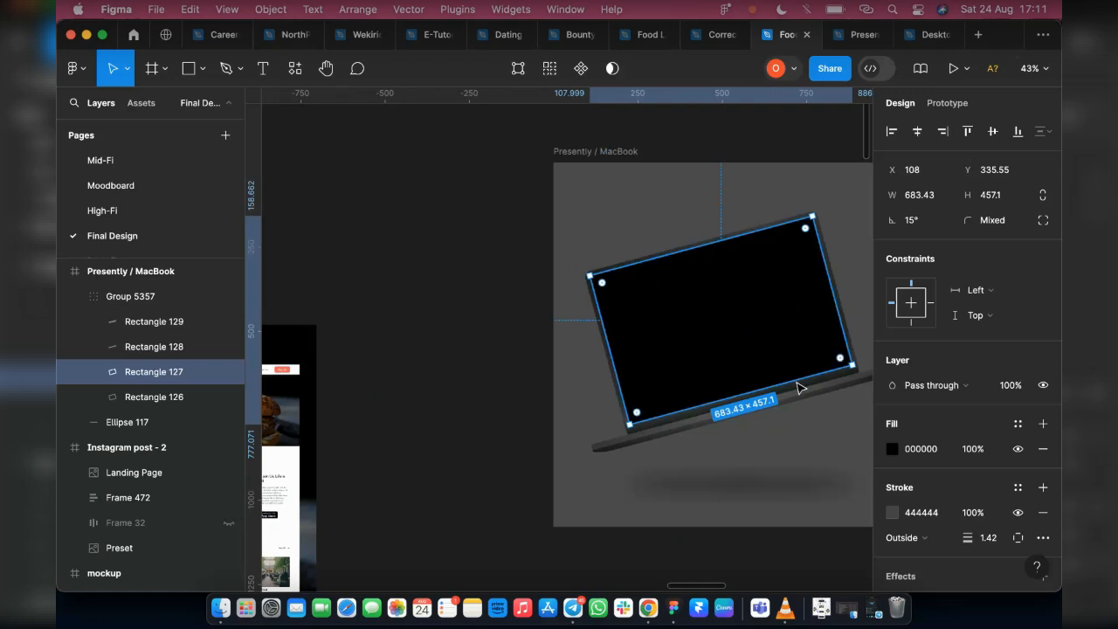
pyautogui.click(892, 449)
pyautogui.click(743, 167)
pyautogui.click(770, 137)
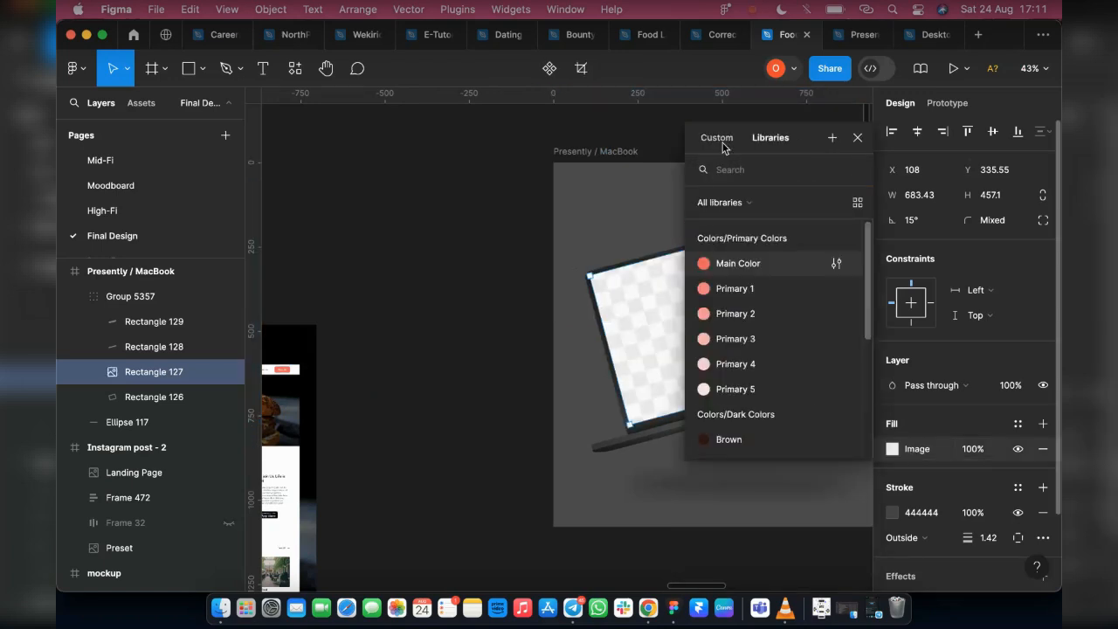
# Load Landing Page.png from Downloads as the MacBook screen's image fill
pyautogui.moveTo(723, 149); pyautogui.dragTo(381, 127)
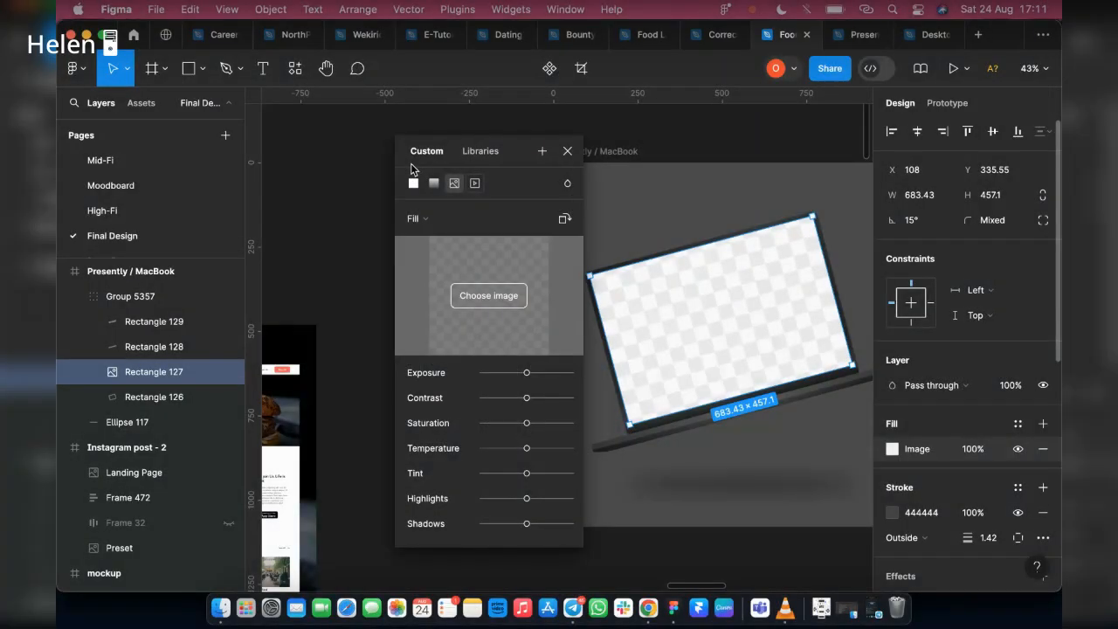
pyautogui.moveTo(410, 166); pyautogui.dragTo(251, 137)
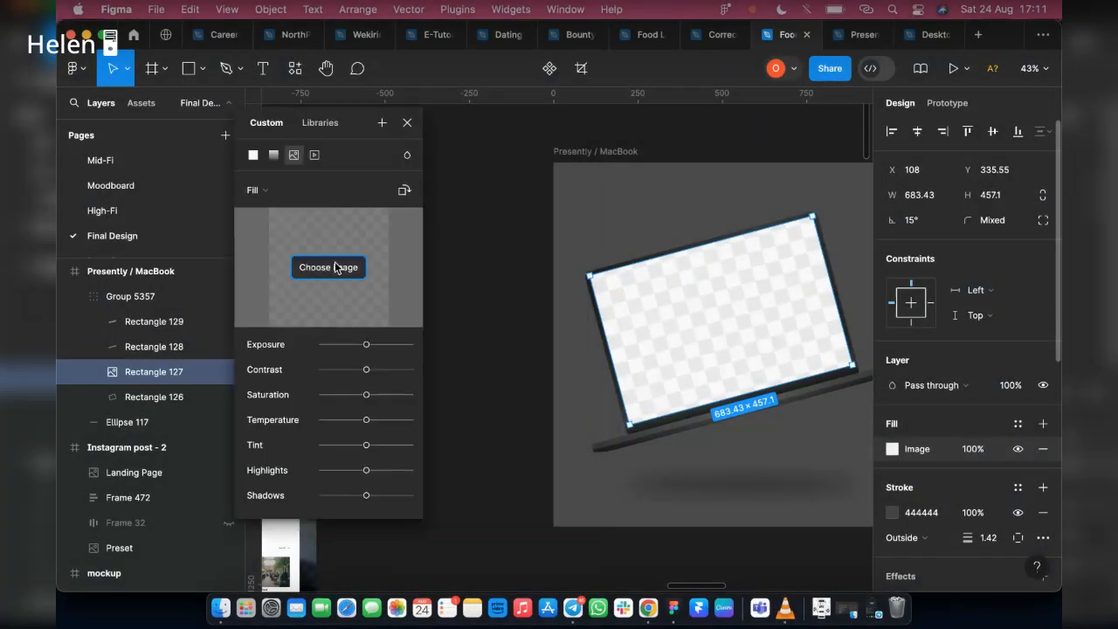
pyautogui.click(335, 264)
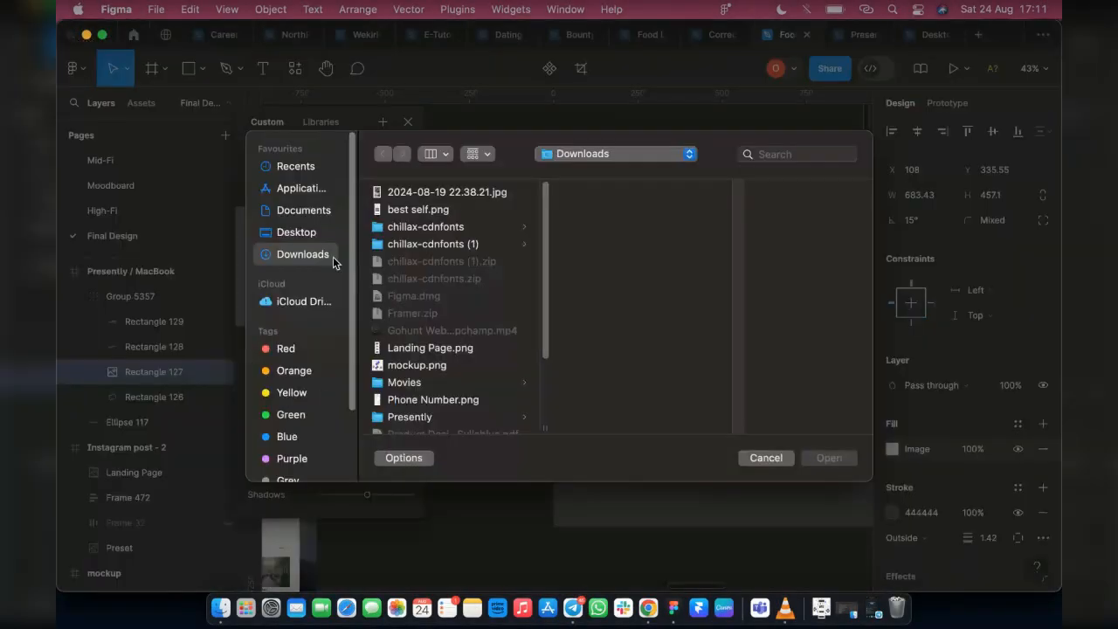
pyautogui.click(439, 367)
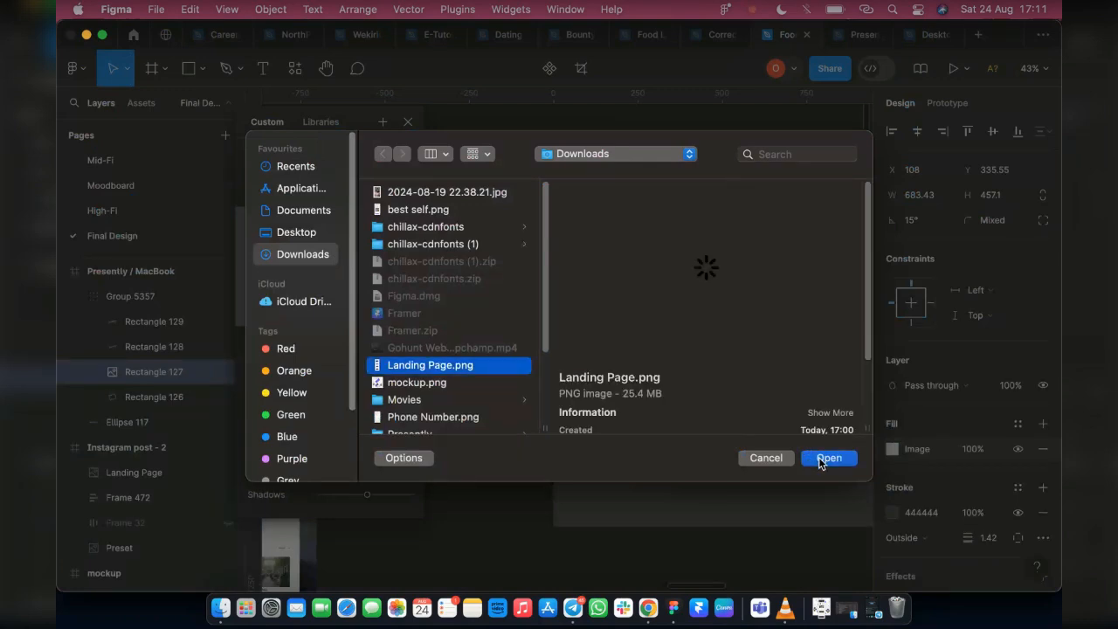
pyautogui.click(825, 460)
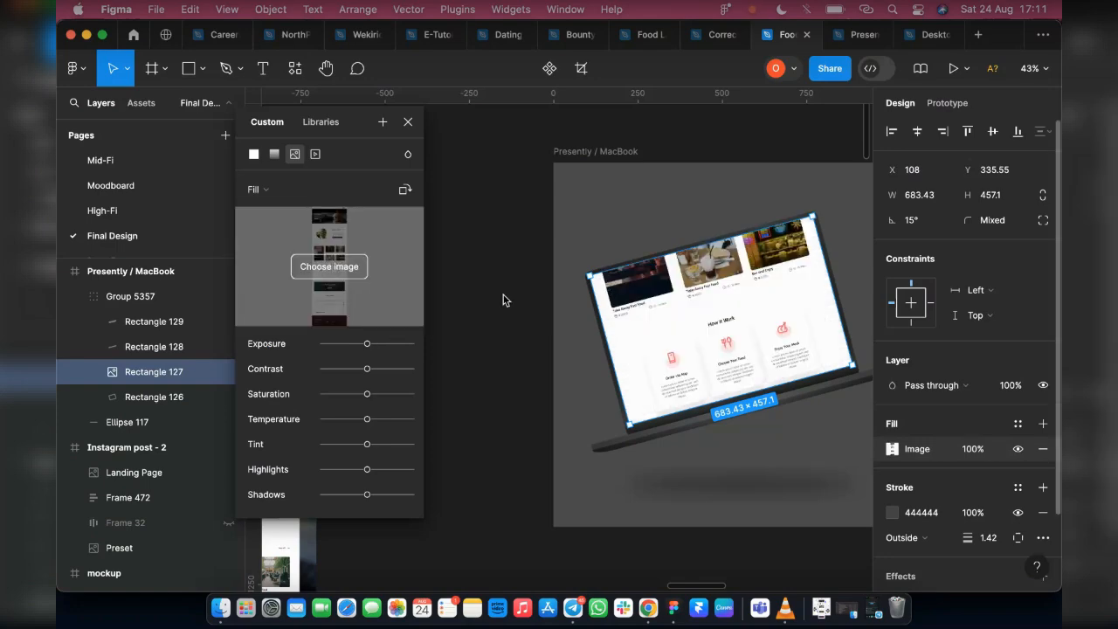
# Crop the MacBook screen's image fill and reposition the landing page so its header and hero section fill the screen
pyautogui.click(329, 266)
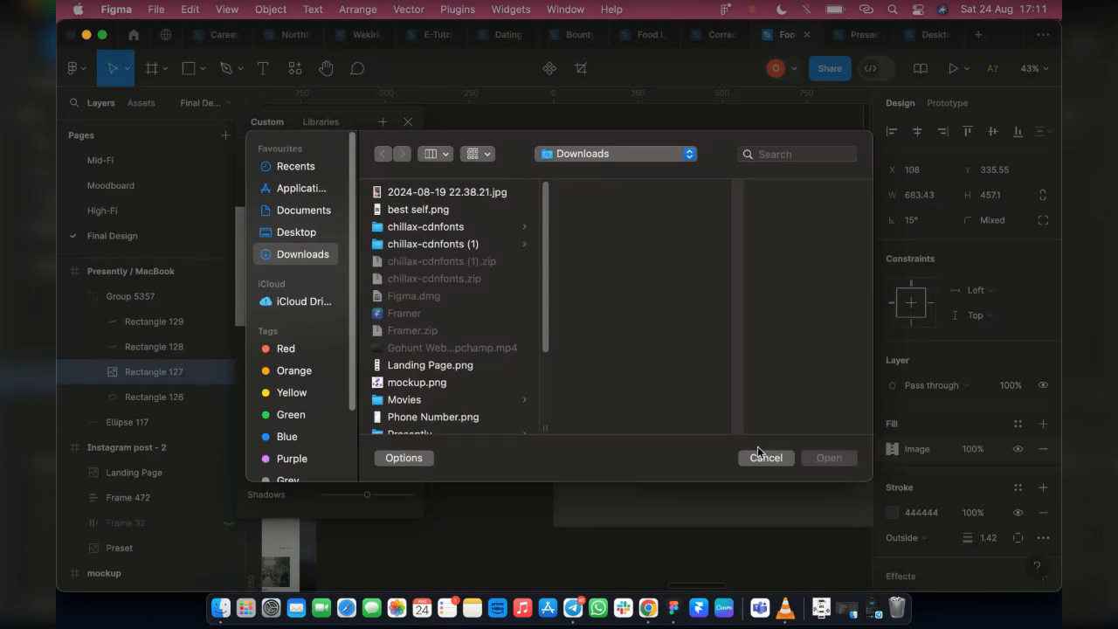
pyautogui.click(760, 457)
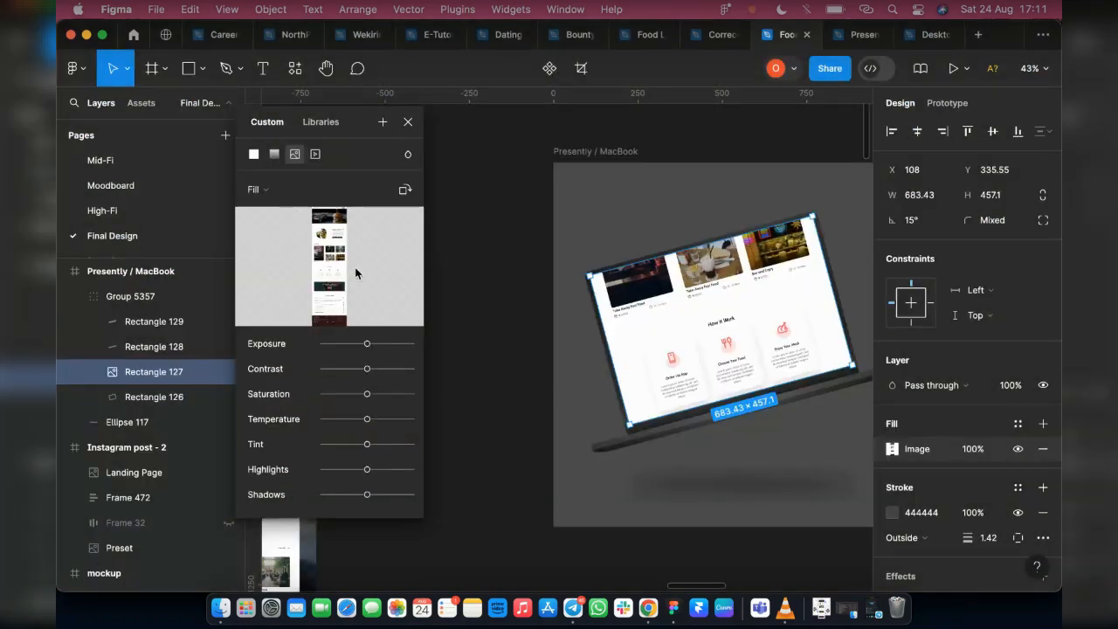
pyautogui.moveTo(344, 297)
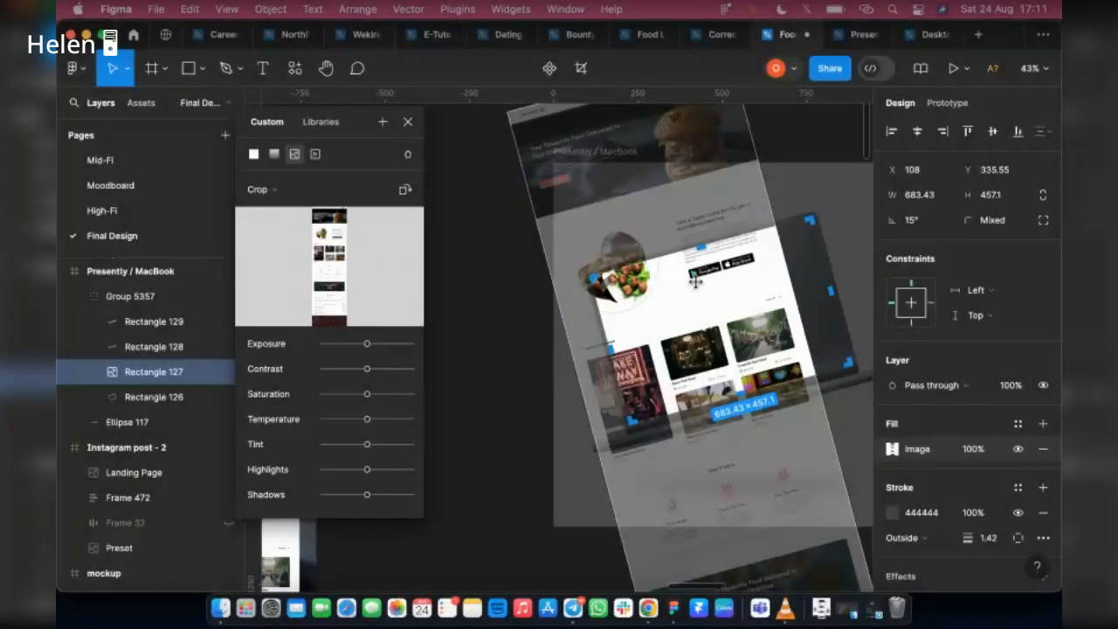
pyautogui.moveTo(695, 279); pyautogui.dragTo(782, 445)
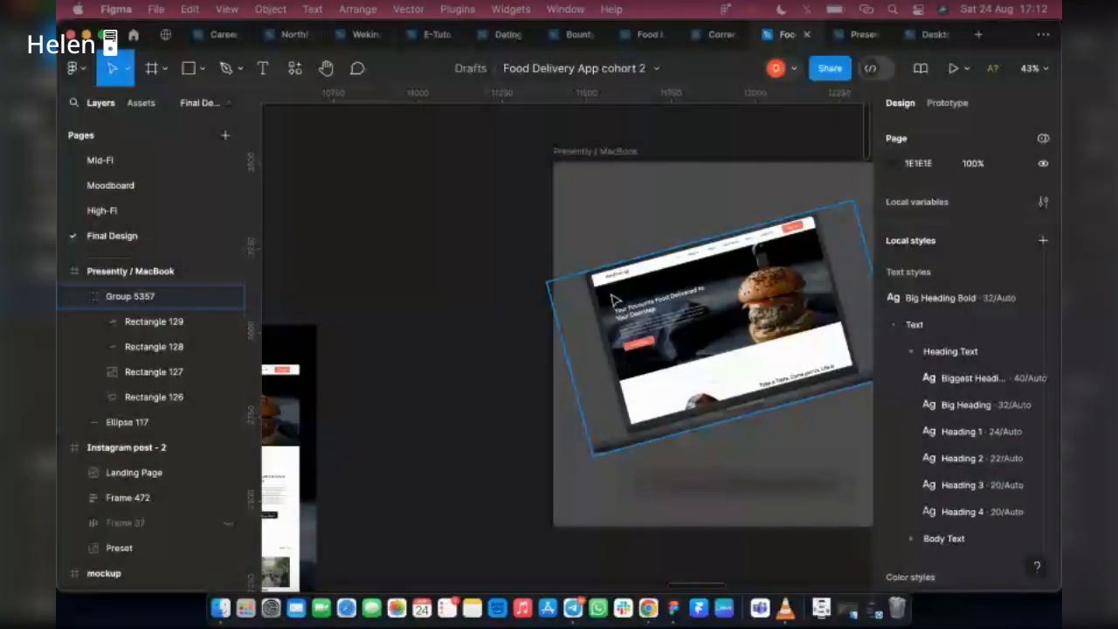
pyautogui.scroll(4, 612, 296)
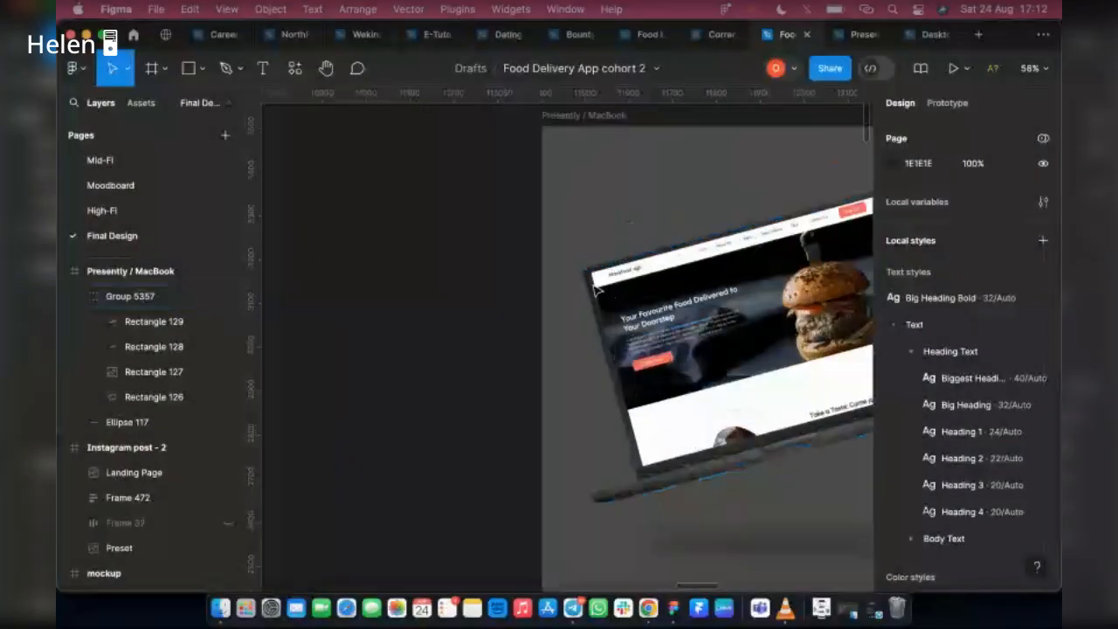
pyautogui.scroll(3, 599, 285)
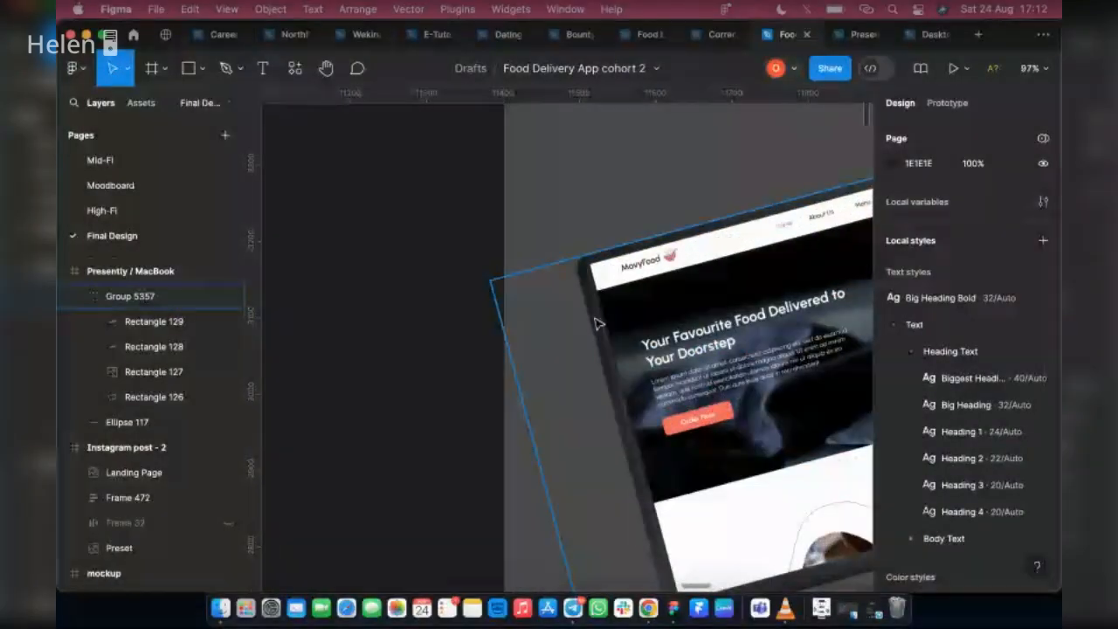
pyautogui.scroll(-5, 597, 324)
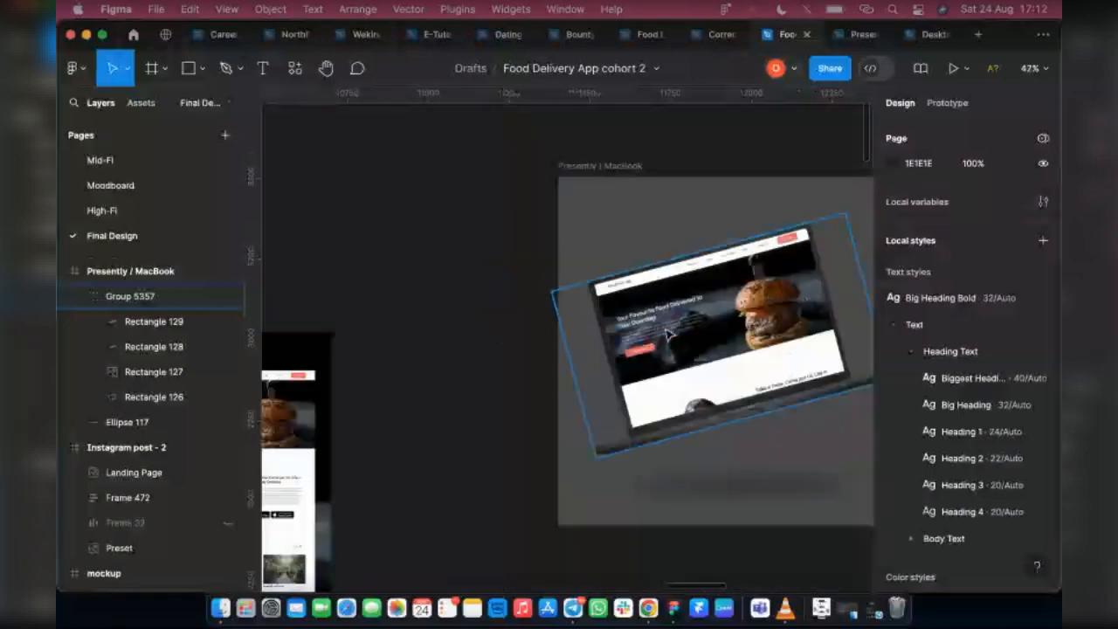
# Duplicate the desktop Landing Page frame, placing the copy at X 13445, Y -1932
pyautogui.scroll(-2, 669, 334)
pyautogui.hscroll(-5, 581, 422)
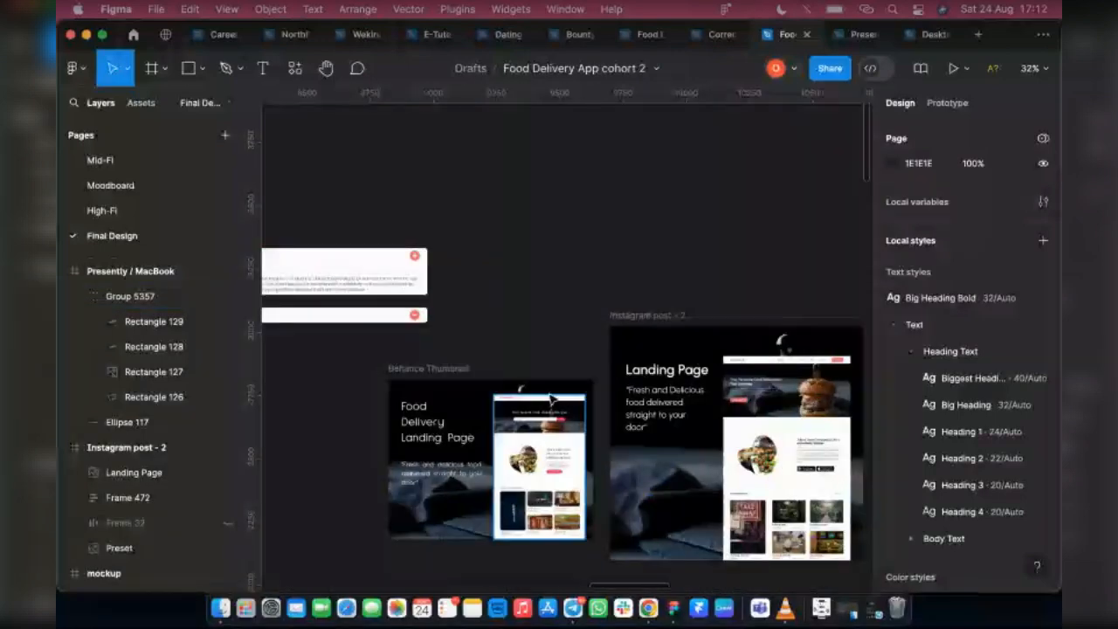
pyautogui.hscroll(-10, 556, 402)
pyautogui.scroll(-2, 559, 404)
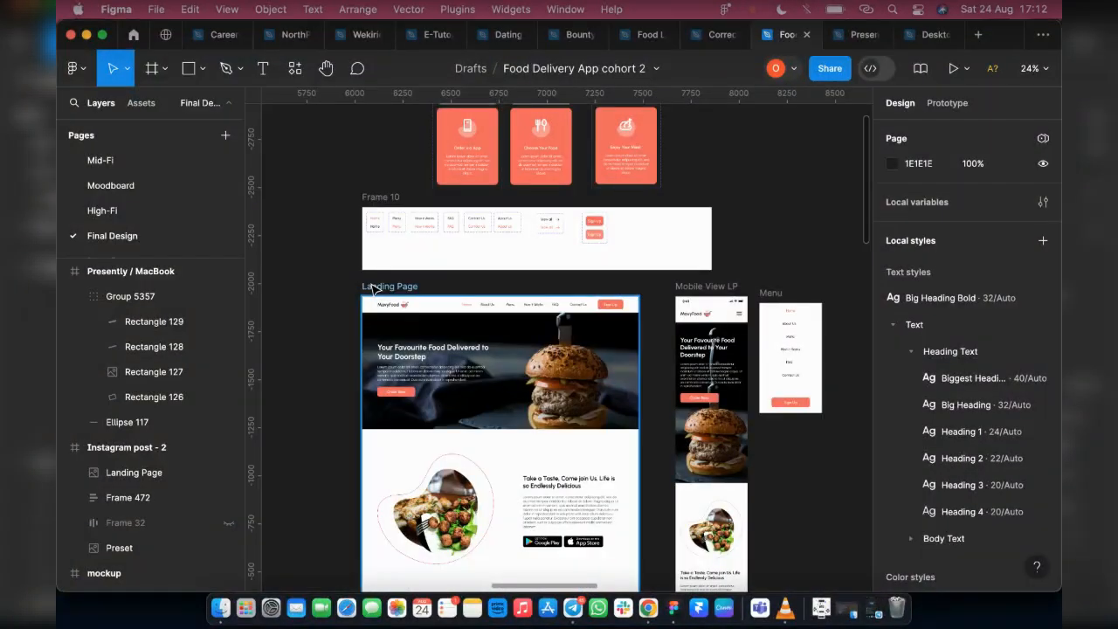
pyautogui.click(373, 287)
pyautogui.scroll(-5, 596, 327)
pyautogui.scroll(-3, 600, 330)
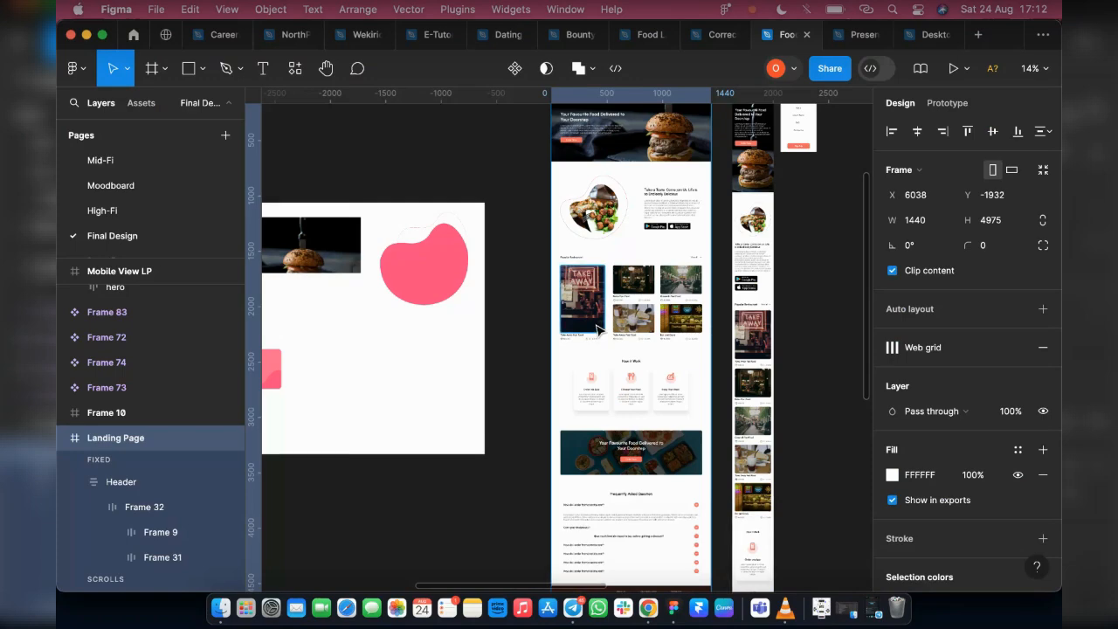
pyautogui.press('super+d')
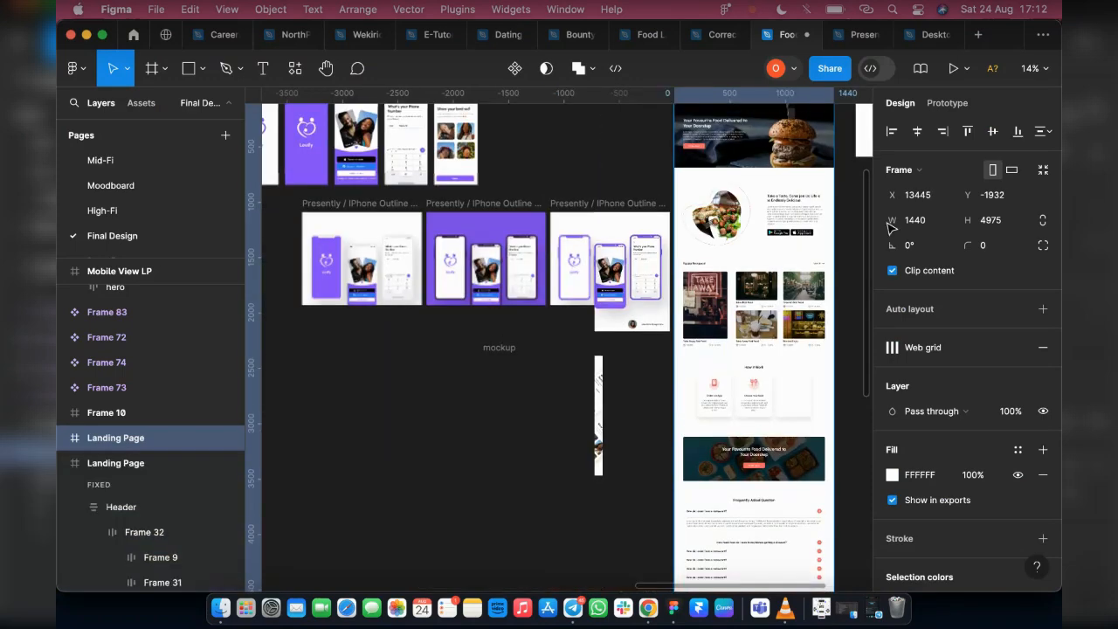
# Check the Desktop frame preset size and set the duplicated Landing Page frame's height to 1024
pyautogui.scroll(5, 679, 281)
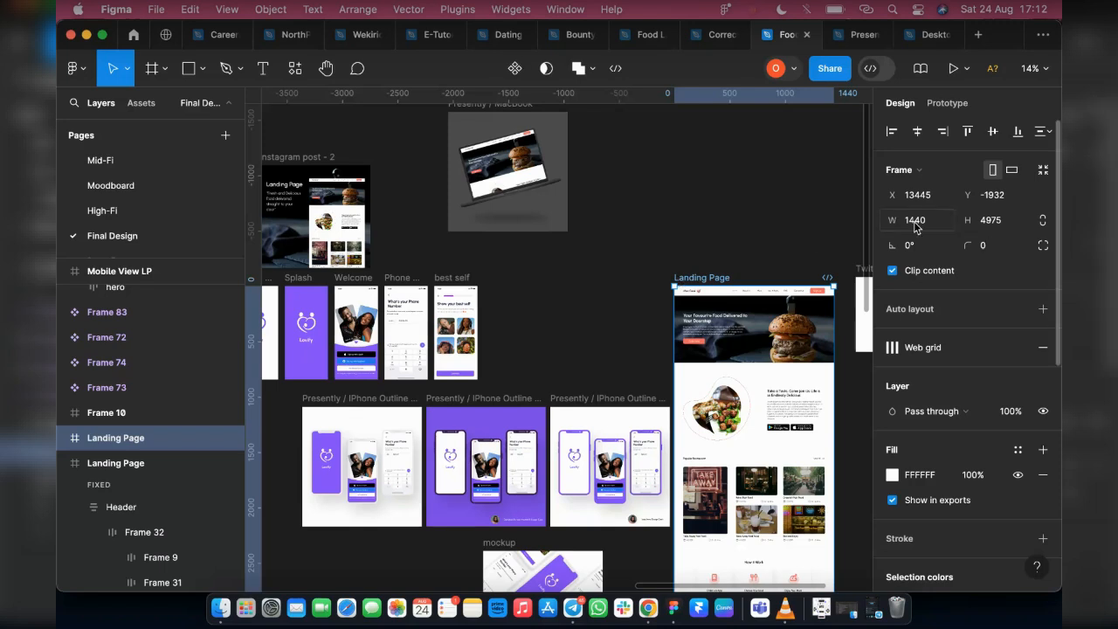
pyautogui.click(165, 69)
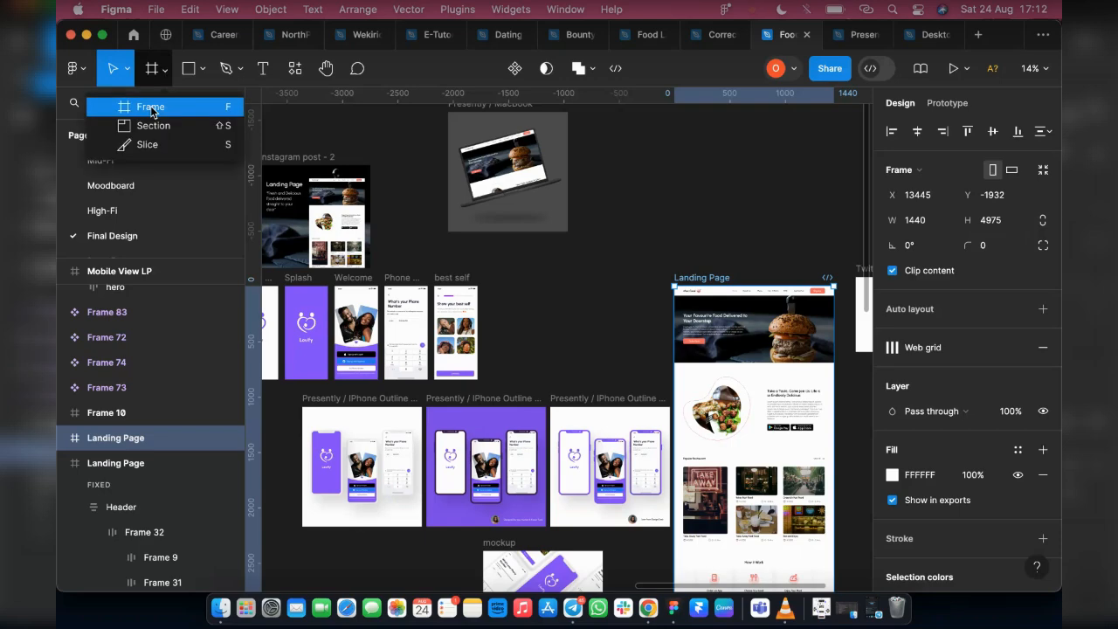
pyautogui.click(151, 107)
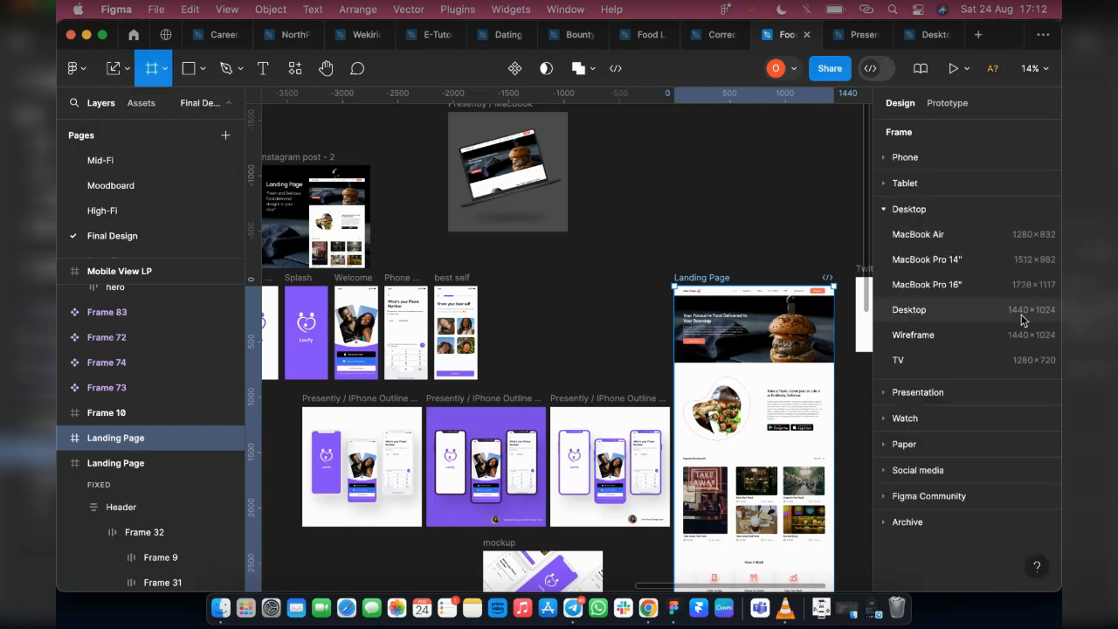
pyautogui.click(127, 68)
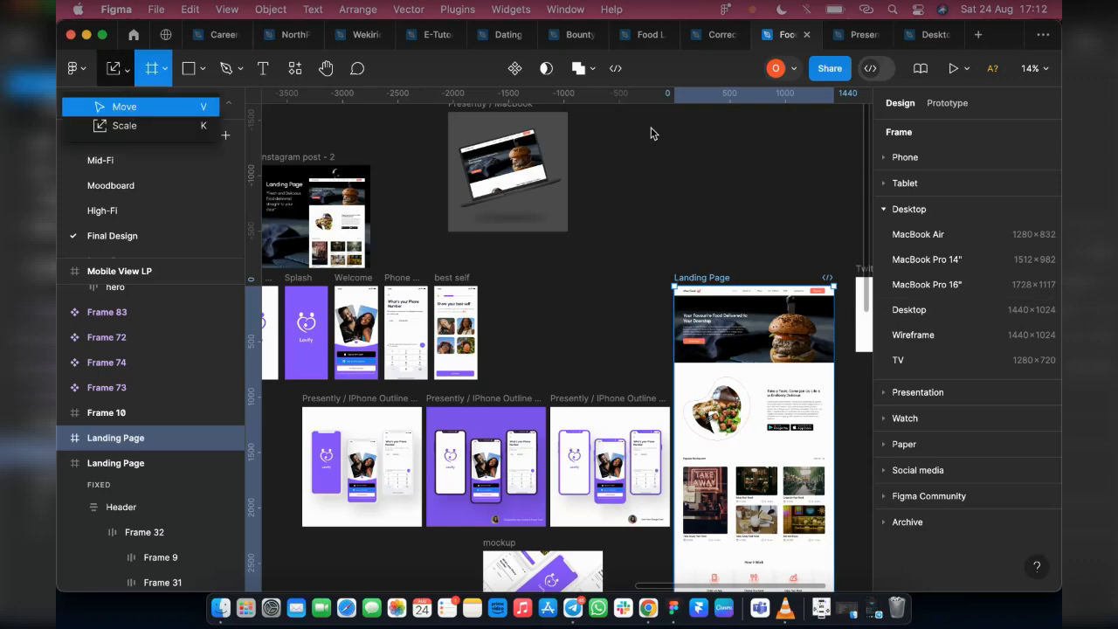
pyautogui.press('v')
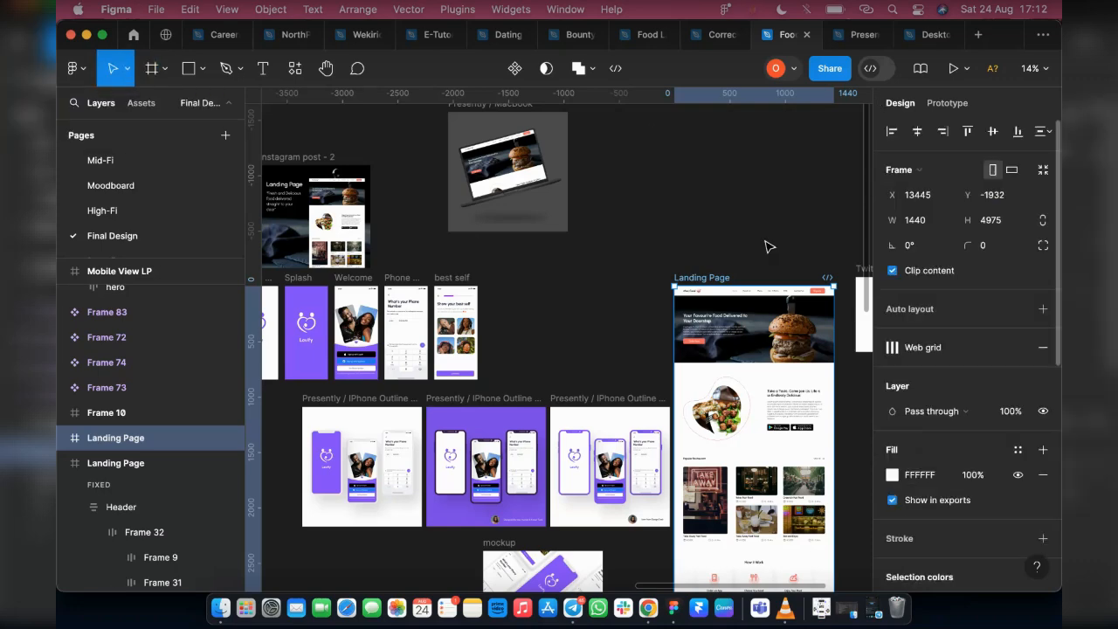
pyautogui.click(1010, 218)
pyautogui.write('1024')
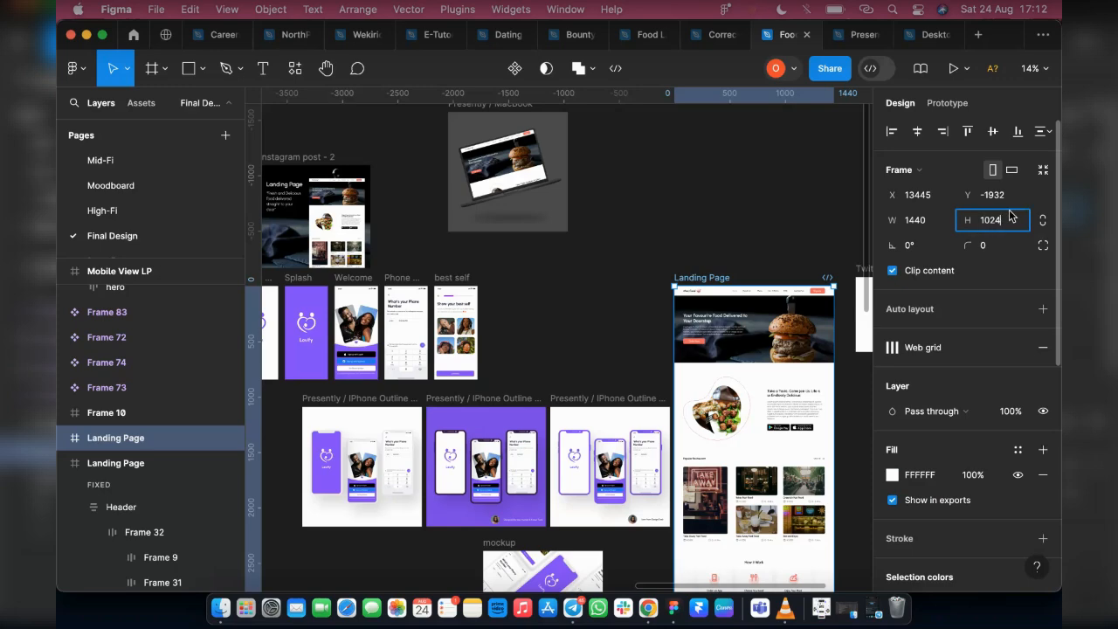
pyautogui.press('Return')
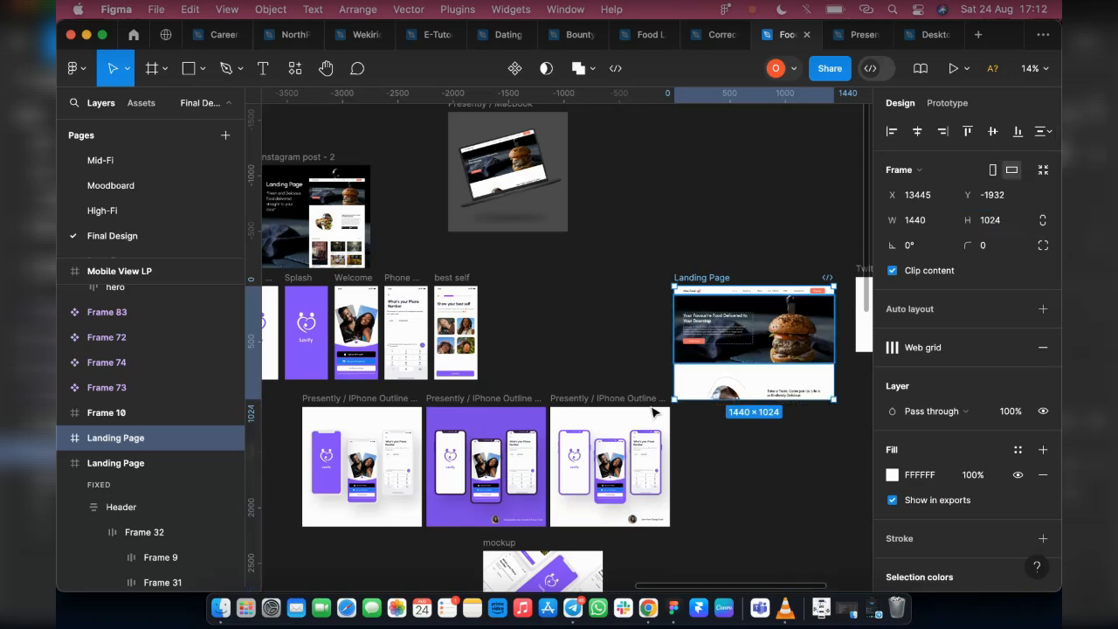
# Rename the shortened landing page copy as Landing Page - hero
pyautogui.hscroll(3, 669, 399)
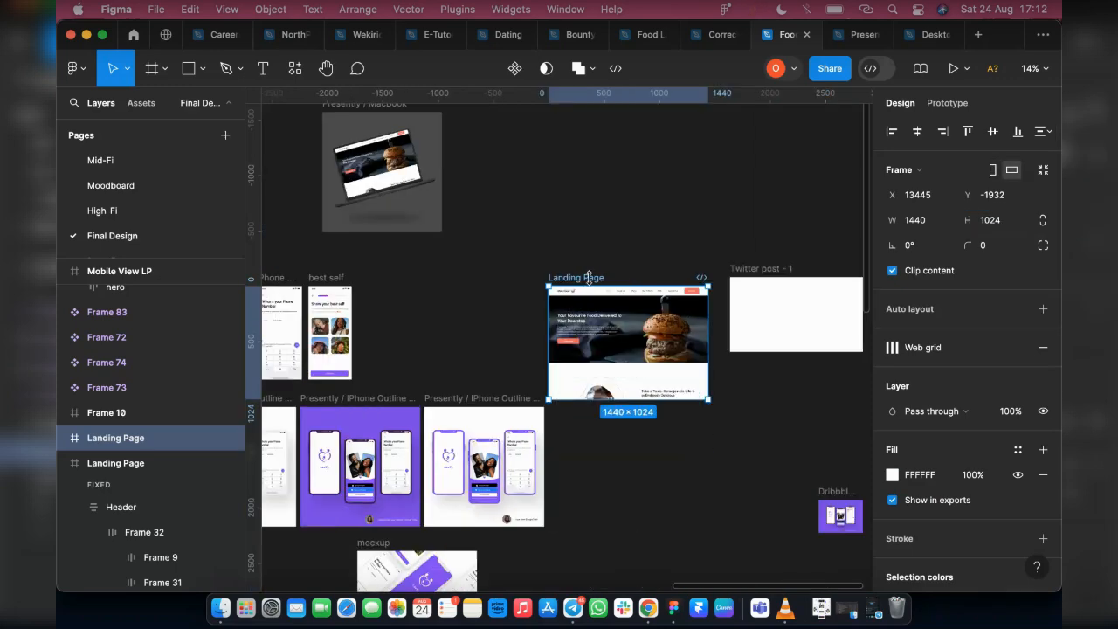
pyautogui.doubleClick(589, 277)
pyautogui.press('Right')
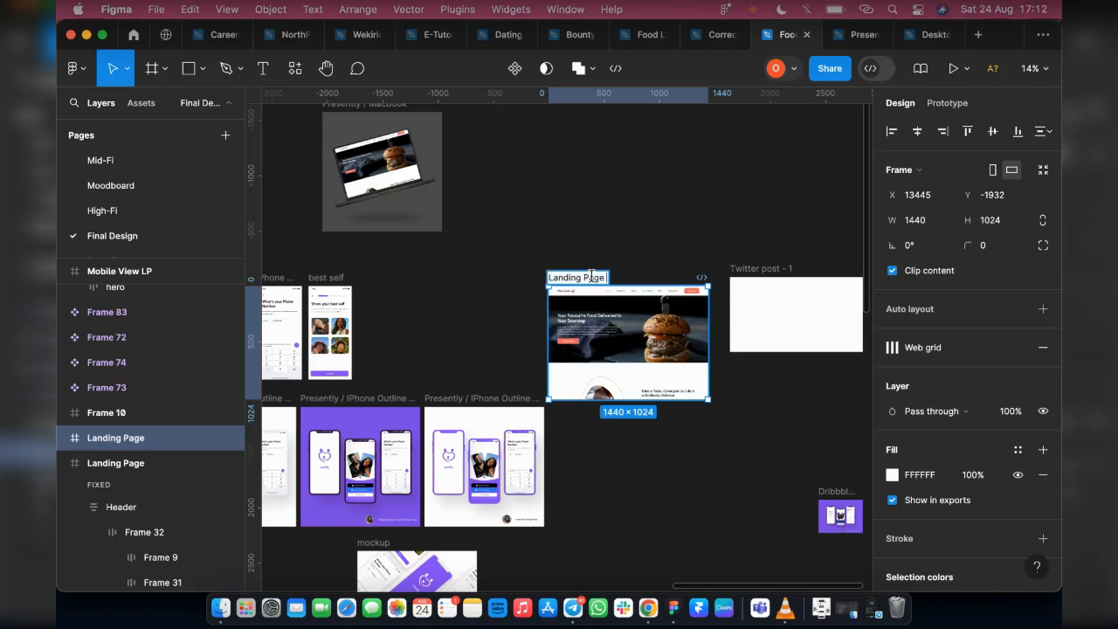
pyautogui.write('- hear')
pyautogui.press('BackSpace')
pyautogui.press('BackSpace')
pyautogui.write('ro')
pyautogui.press('Return')
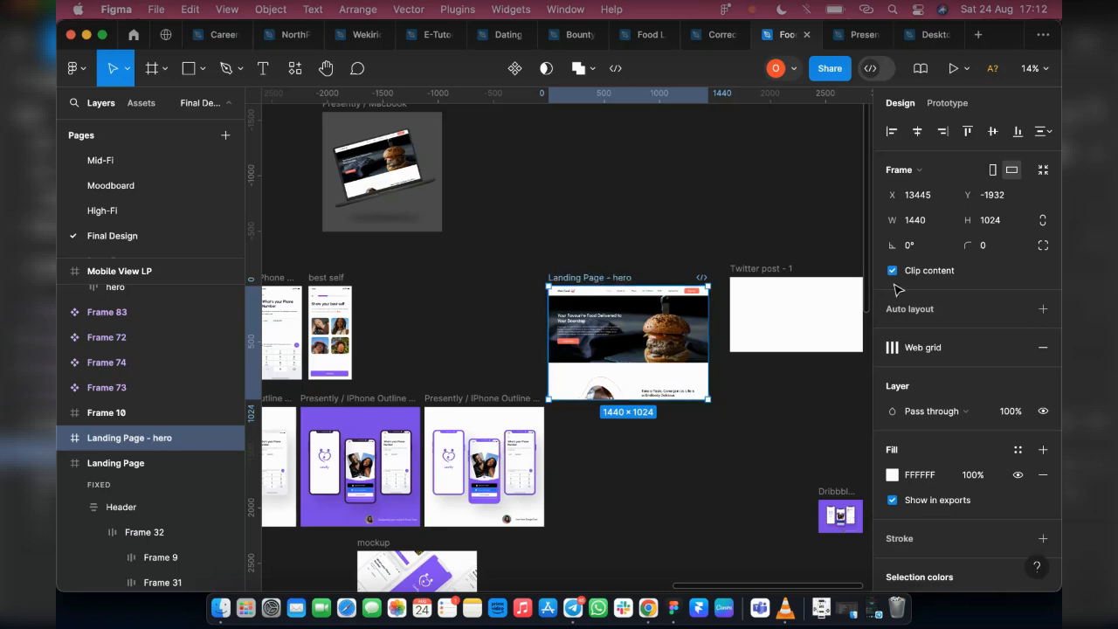
# Export the Landing Page - hero frame as a 4x PNG to Downloads
pyautogui.scroll(-1, 1057, 420)
pyautogui.scroll(-5, 954, 427)
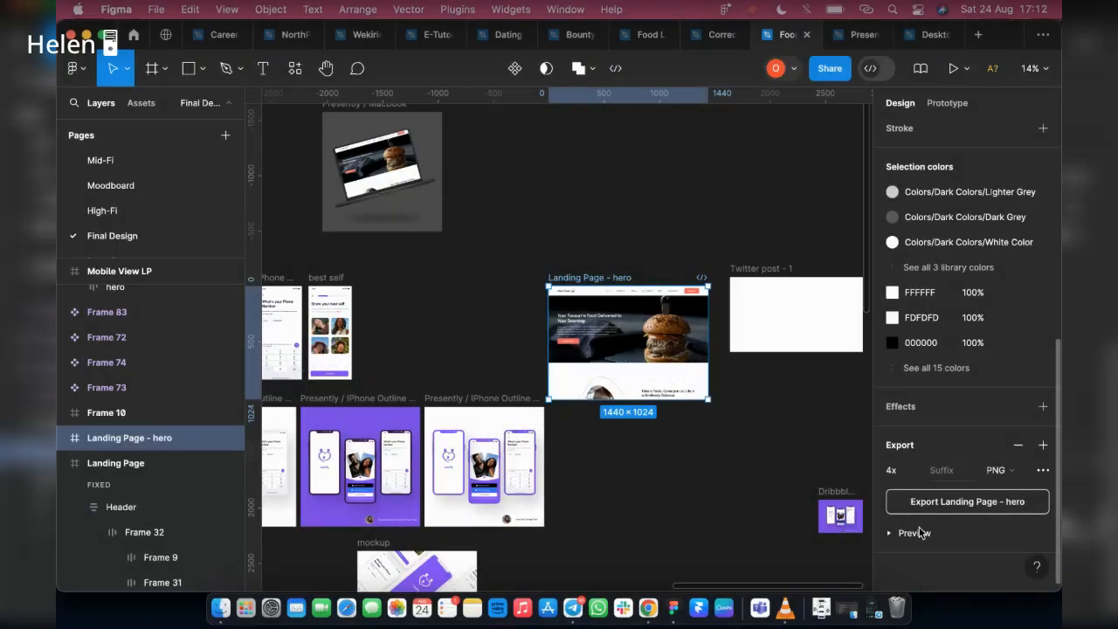
pyautogui.click(923, 530)
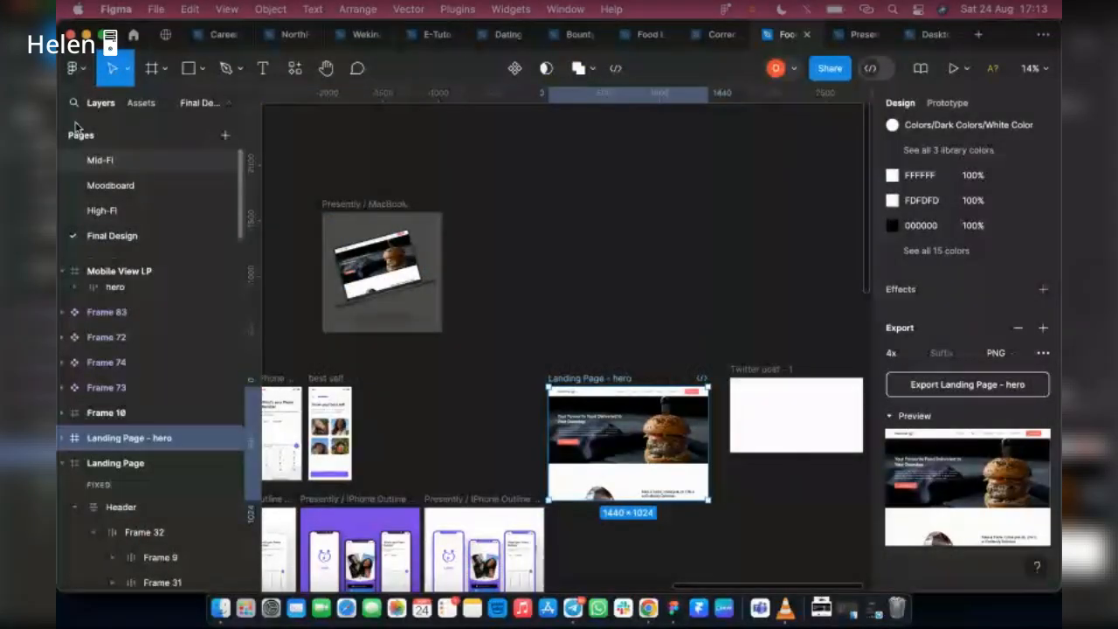
# Replace the tilted MacBook screen's image fill with Landing Page - hero.png from Downloads and set the image mode to Crop
pyautogui.keyDown('ctrl'); pyautogui.scroll(2, 321, 232); pyautogui.keyUp('ctrl')
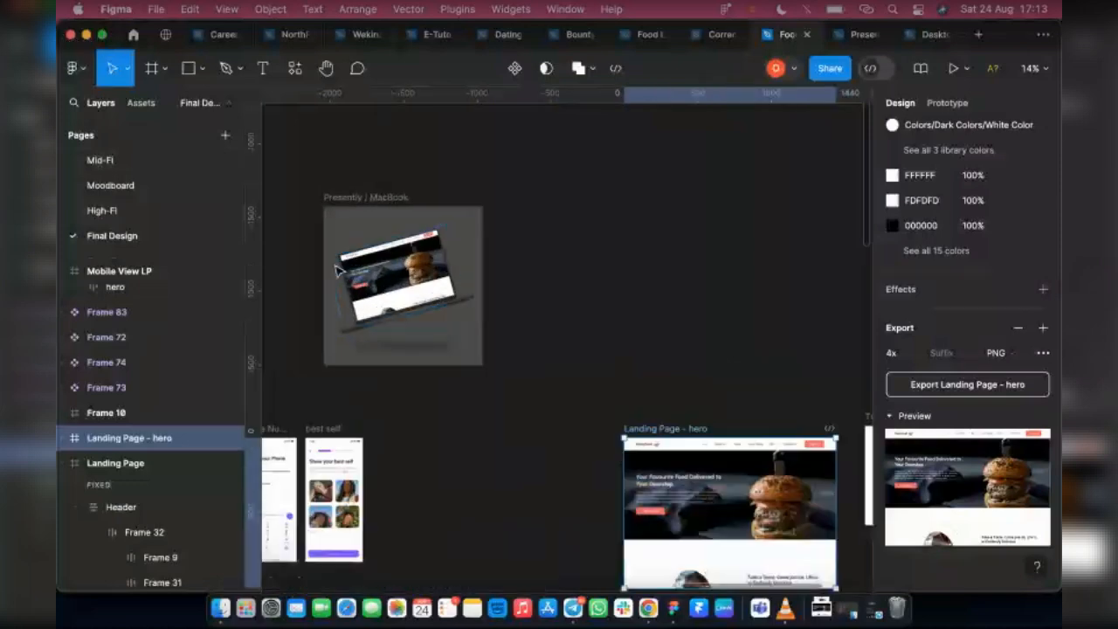
pyautogui.click(336, 271)
pyautogui.hotkey('shift', '2')
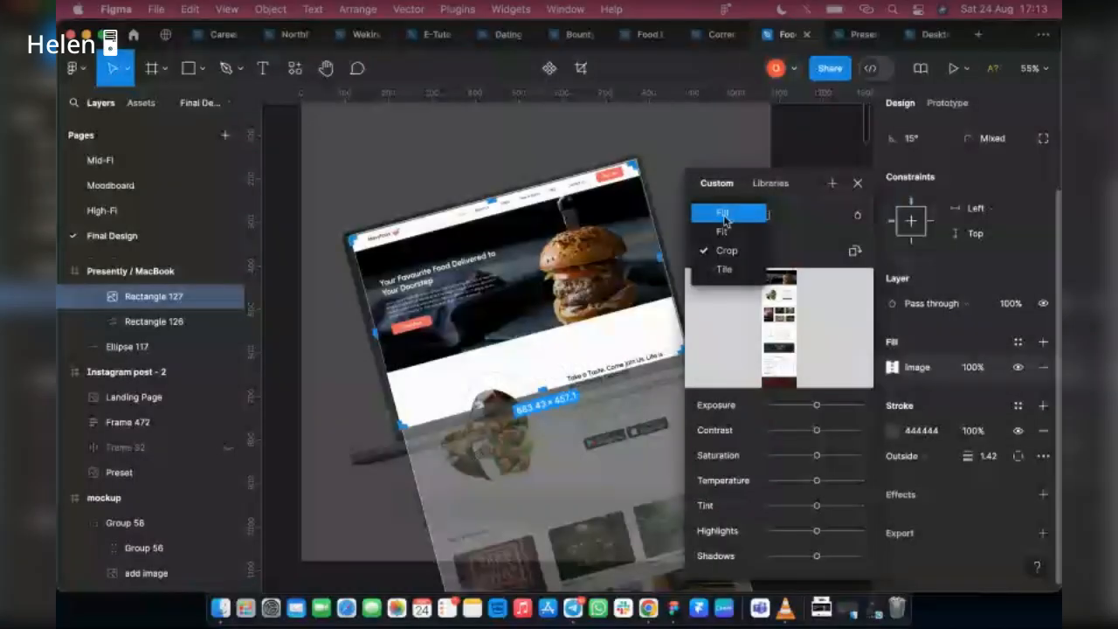
pyautogui.click(724, 219)
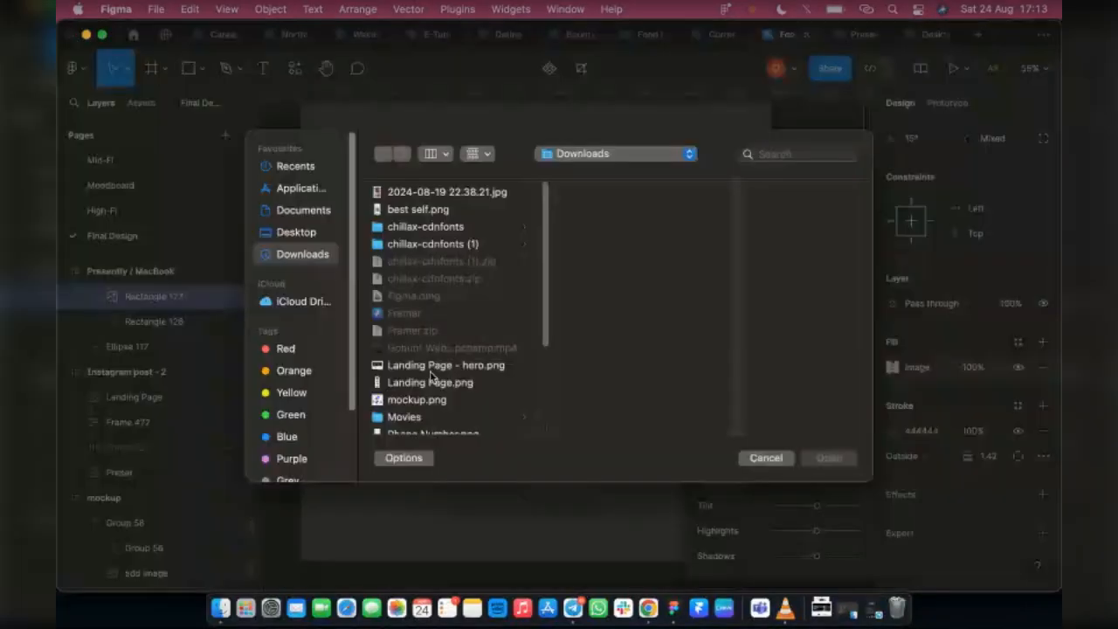
pyautogui.click(524, 367)
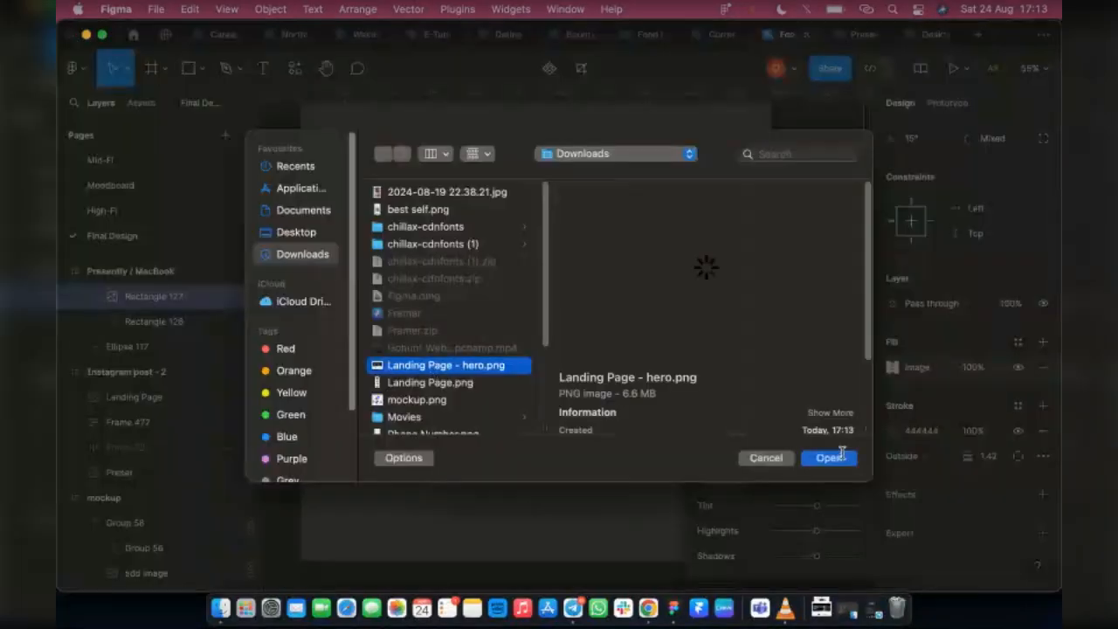
pyautogui.click(828, 458)
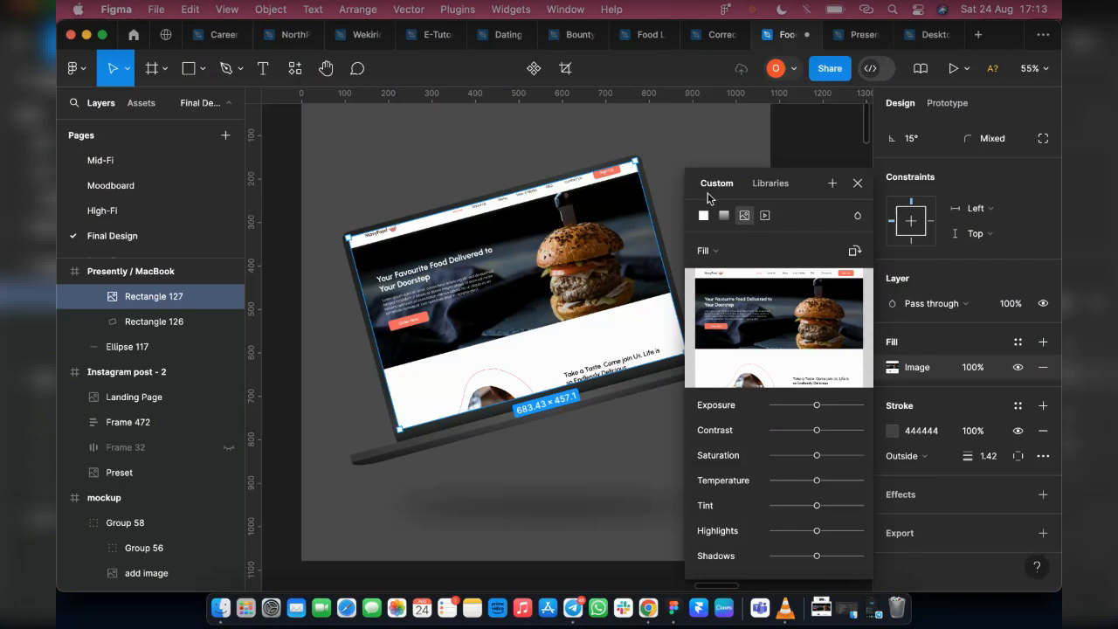
pyautogui.click(704, 251)
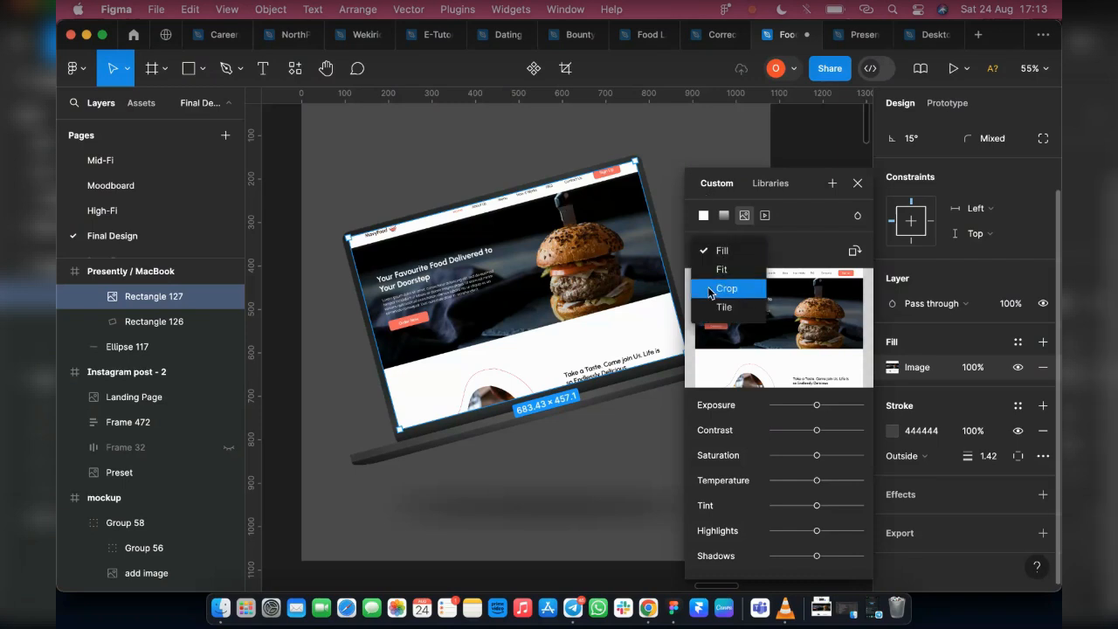
pyautogui.click(709, 291)
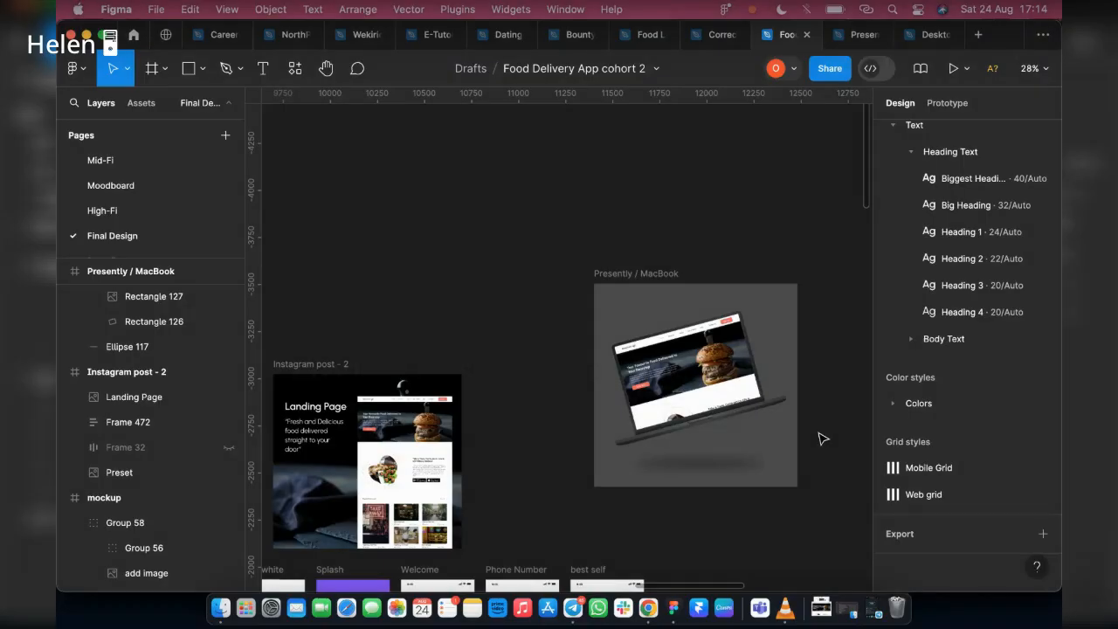
# Create a Slide 16:9 presentation frame of 1920 × 1080 and move it clear of the Twitter post frame, to about X 16986, Y -2496
pyautogui.scroll(-3, 420, 251)
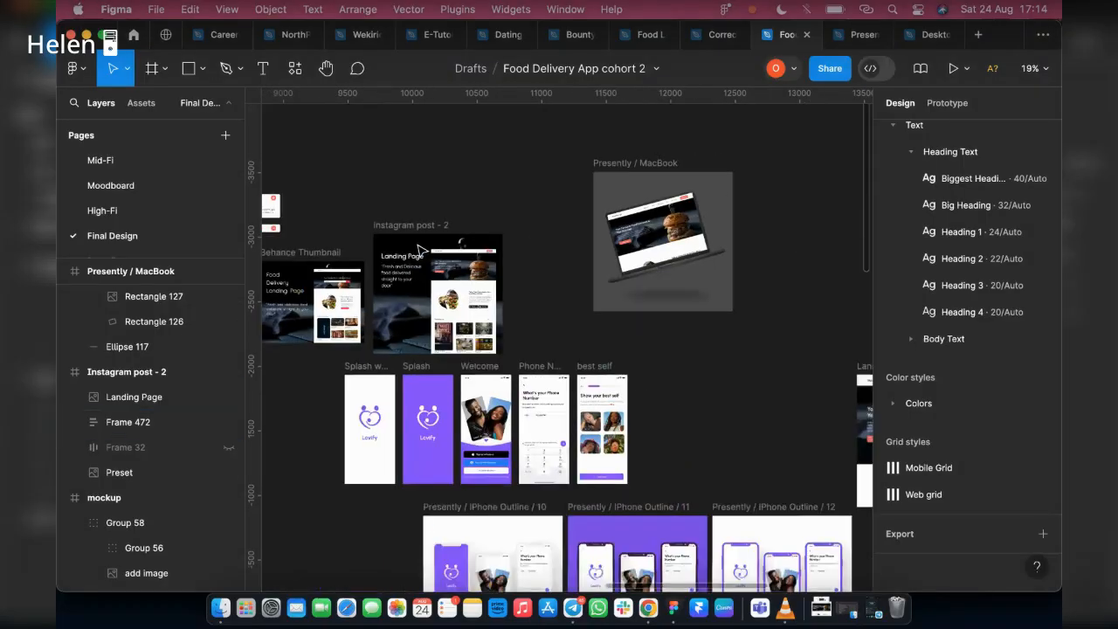
pyautogui.scroll(-2, 420, 251)
pyautogui.click(164, 68)
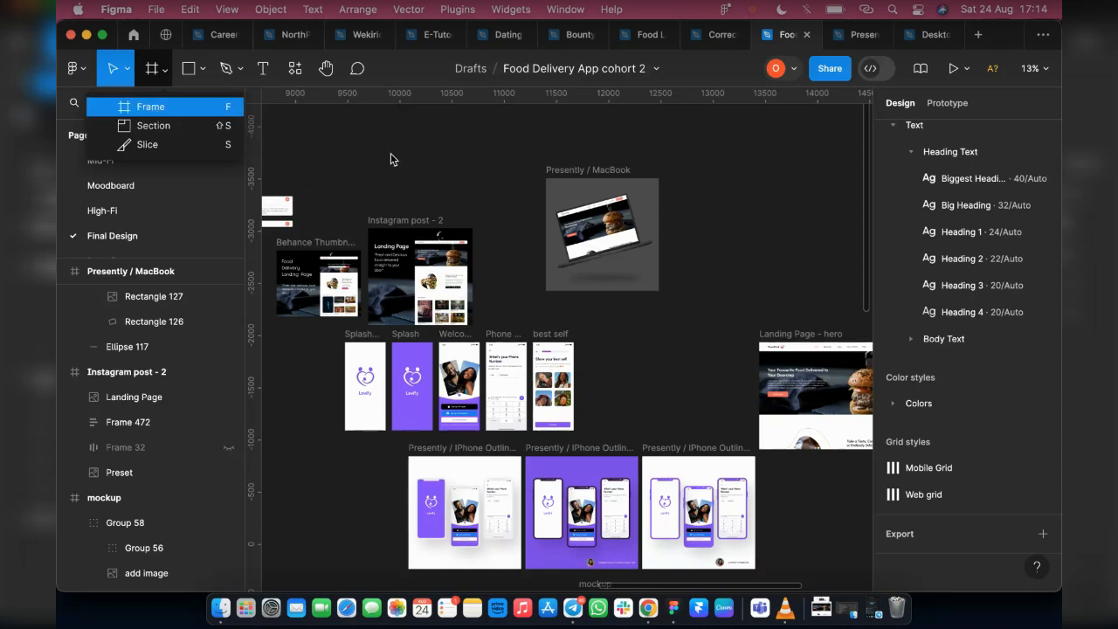
pyautogui.press('f')
pyautogui.click(885, 395)
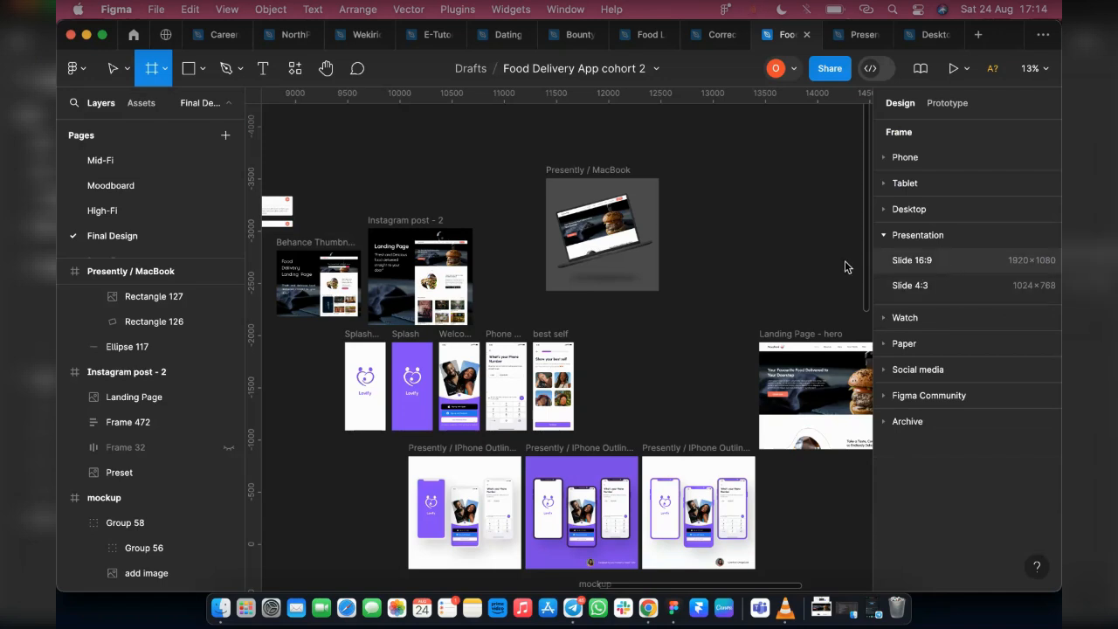
pyautogui.click(1004, 259)
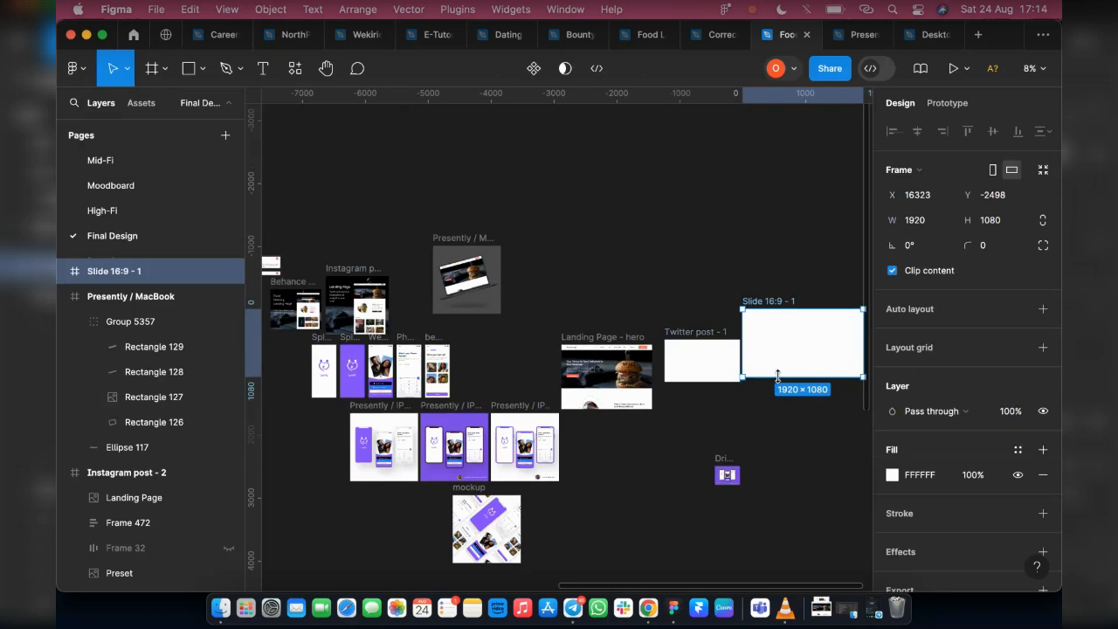
pyautogui.moveTo(784, 359); pyautogui.dragTo(826, 359)
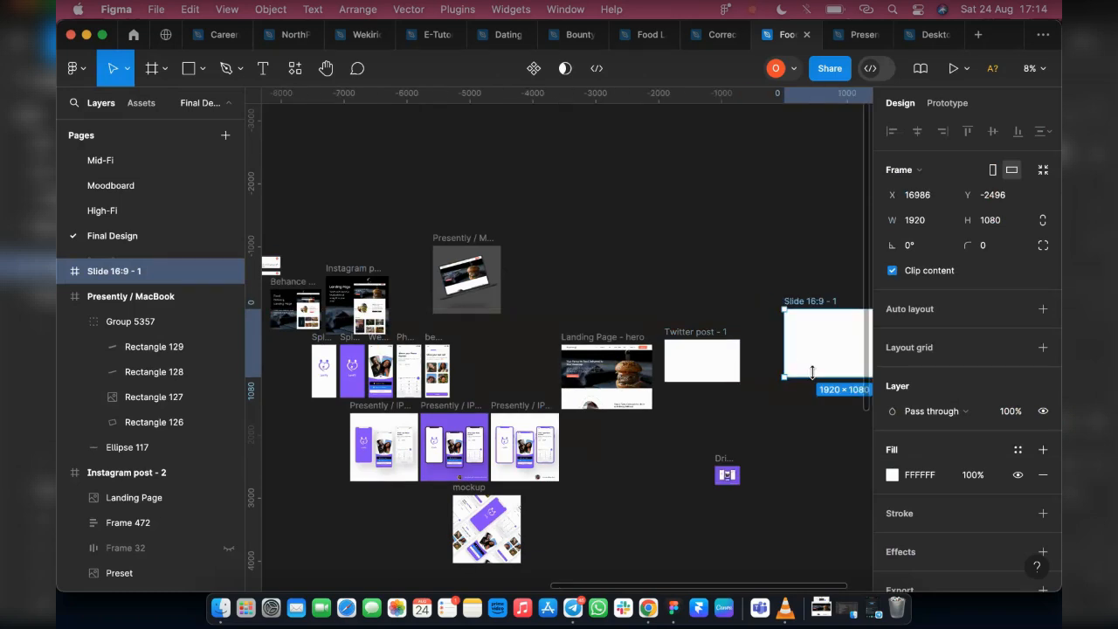
# Extend the Slide 16:9 frame's height to about 5182 and place the Instagram post - 2 frame inside it near the top, at X 460, Y 95
pyautogui.moveTo(816, 451); pyautogui.dragTo(826, 576)
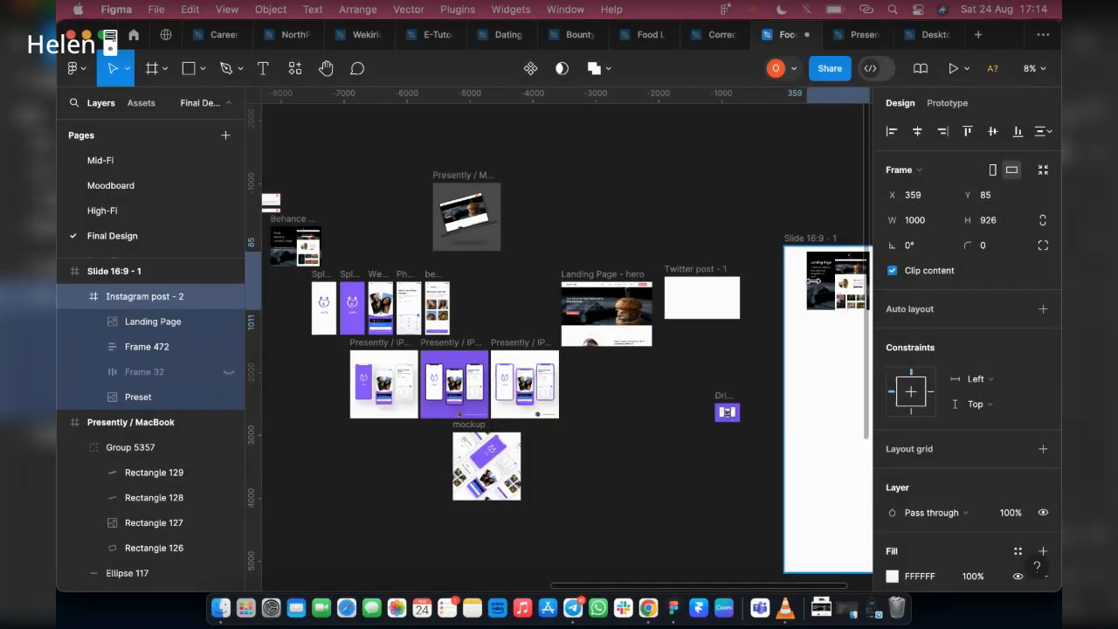
pyautogui.hscroll(3, 734, 297)
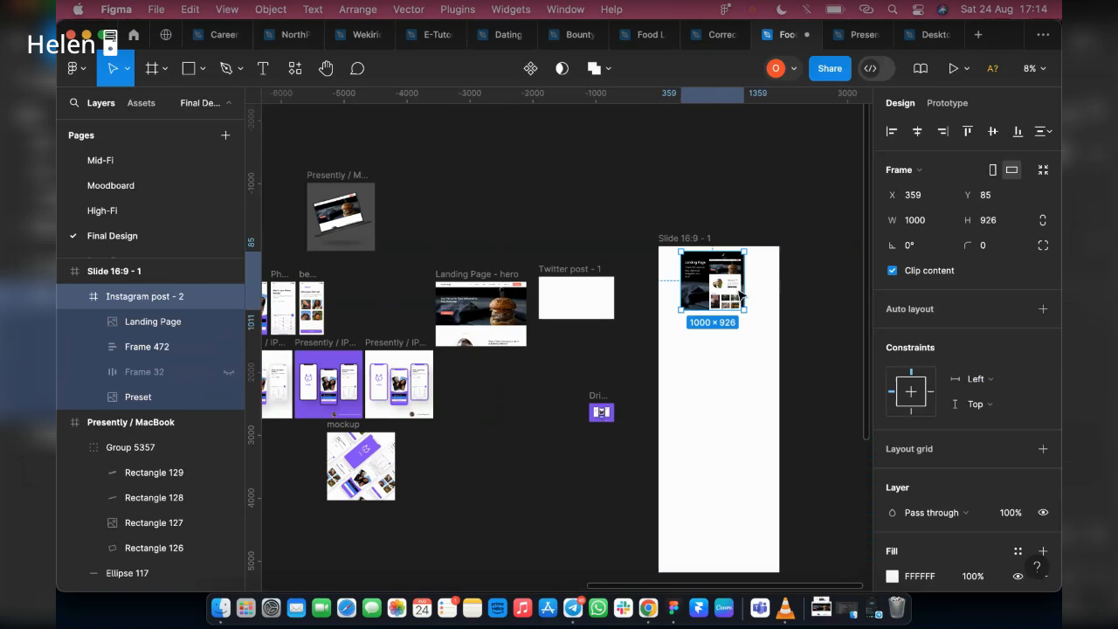
pyautogui.scroll(5, 735, 297)
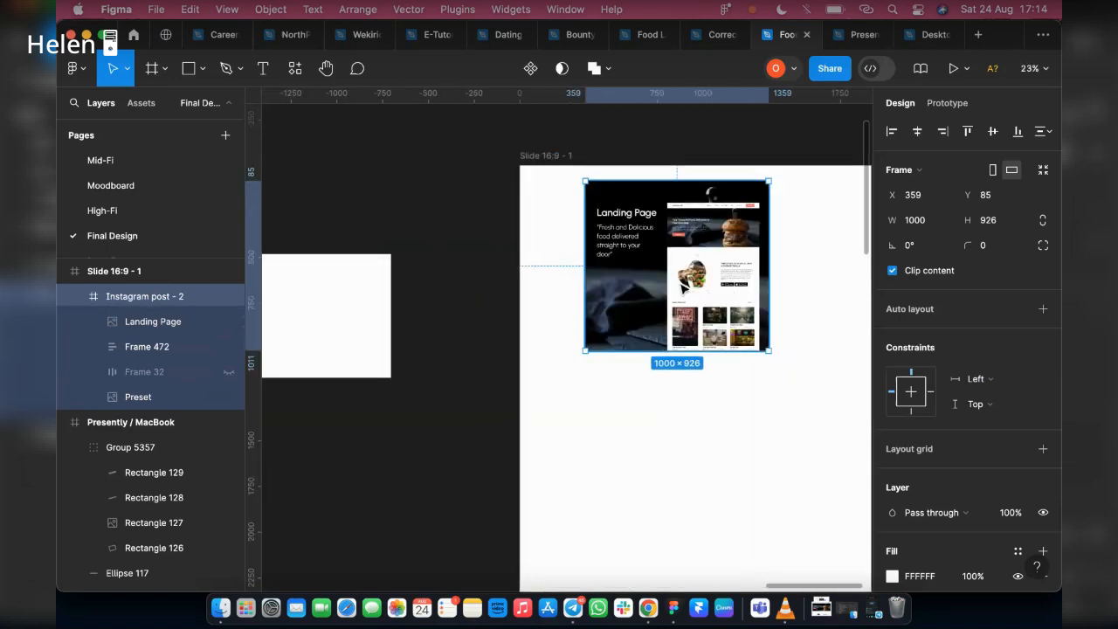
pyautogui.moveTo(699, 293); pyautogui.dragTo(715, 294)
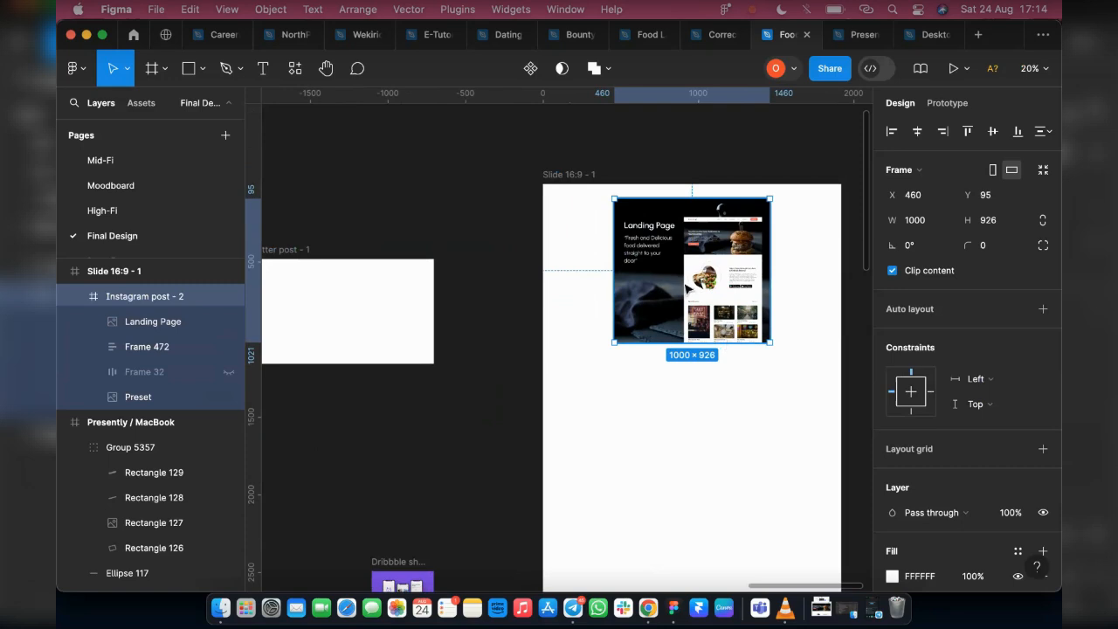
pyautogui.scroll(-2, 636, 268)
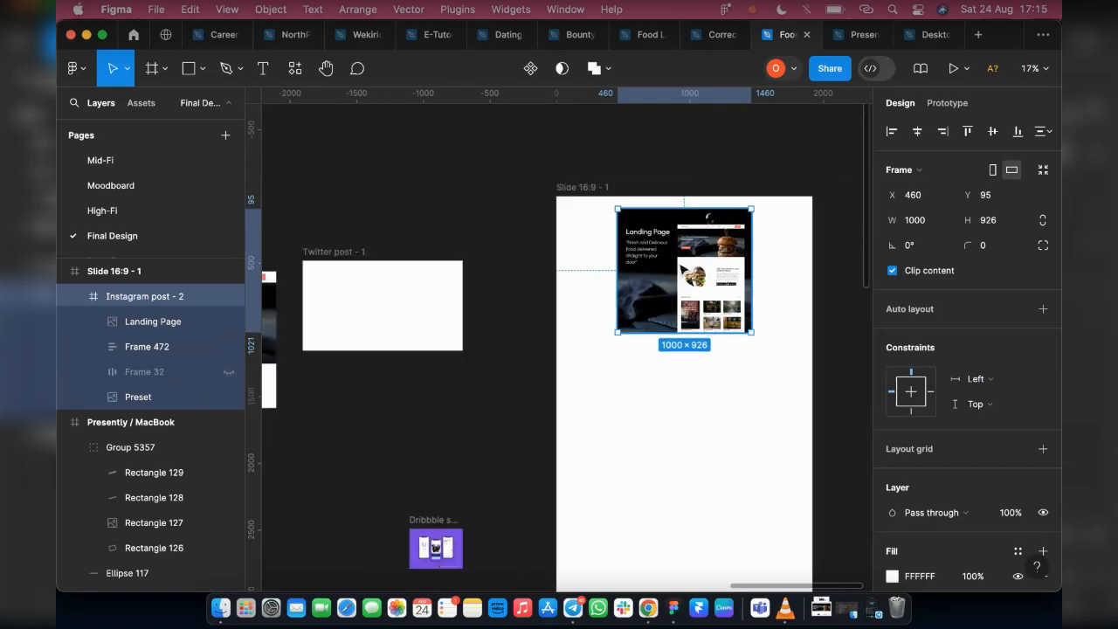
pyautogui.scroll(-4, 677, 275)
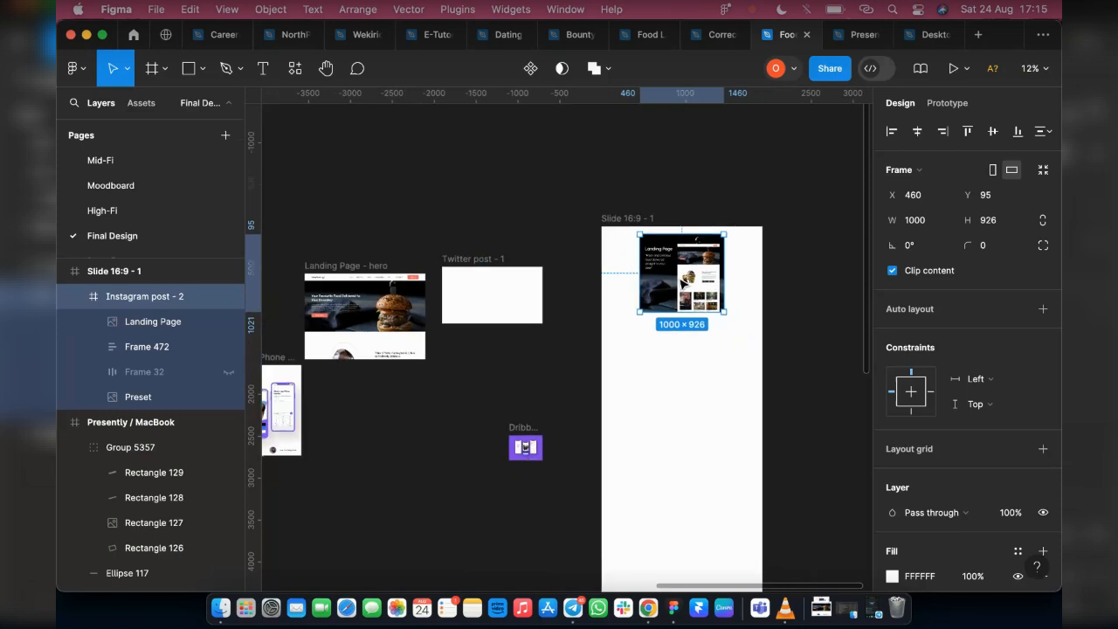
pyautogui.scroll(3, 696, 276)
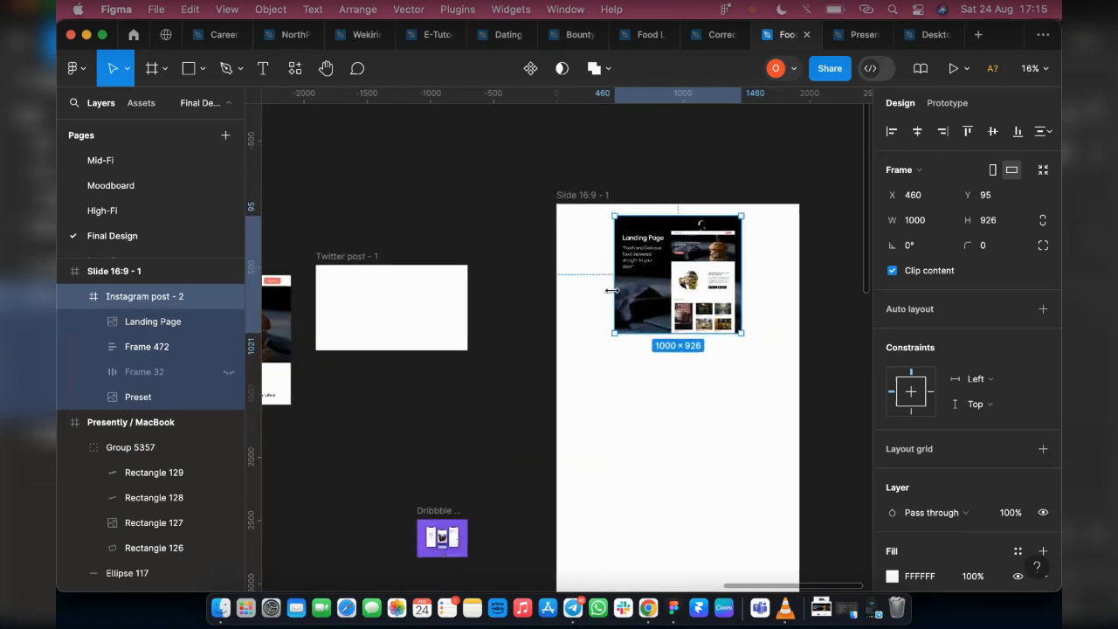
# Widen the Instagram post - 2 frame to 1920 across the whole slide and align it to the slide's top edge
pyautogui.moveTo(598, 289); pyautogui.dragTo(555, 289)
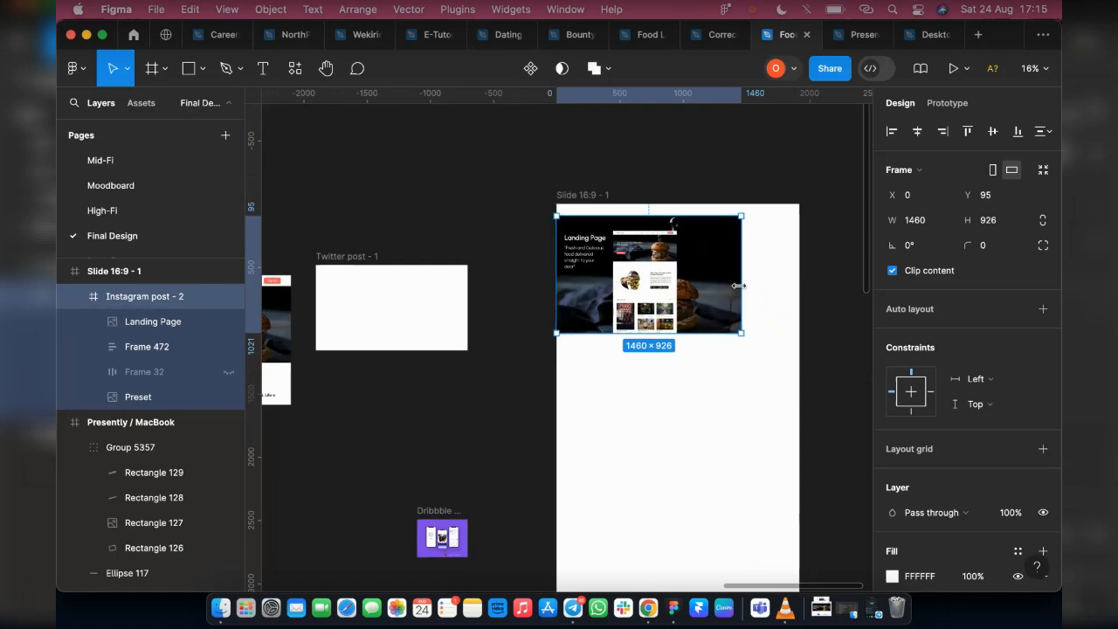
pyautogui.moveTo(742, 289); pyautogui.dragTo(798, 290)
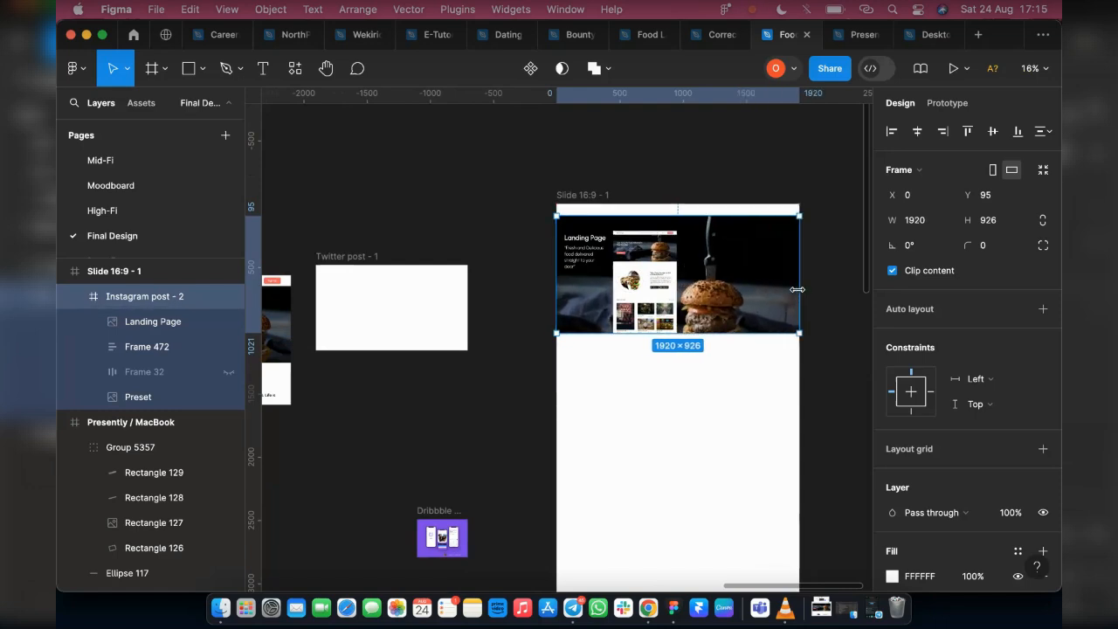
pyautogui.click(967, 131)
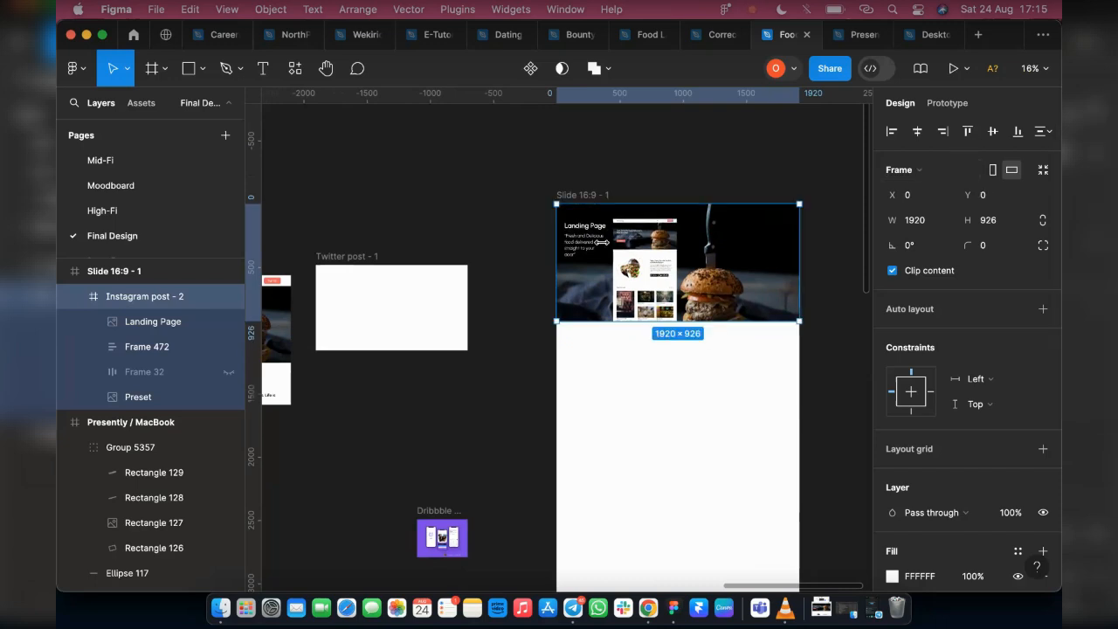
# Move the Landing Page image inside the widened post rightward over the burger, to about X 1137, Y 118
pyautogui.doubleClick(635, 266)
pyautogui.moveTo(635, 265); pyautogui.dragTo(735, 270)
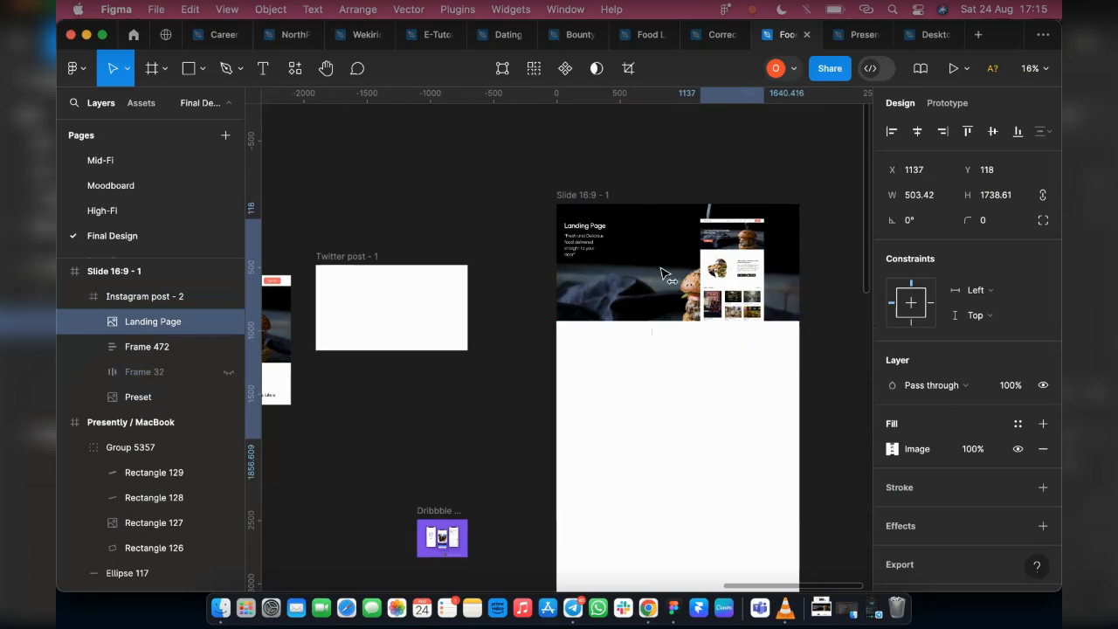
pyautogui.press('Right')
pyautogui.press('Right')
pyautogui.press('Right')
pyautogui.press('Right')
pyautogui.press('Right')
pyautogui.press('Right')
# Try increasing the Instagram post - 2 frame's height to about 1079 and then about 1166, undoing each resize
pyautogui.click(622, 296)
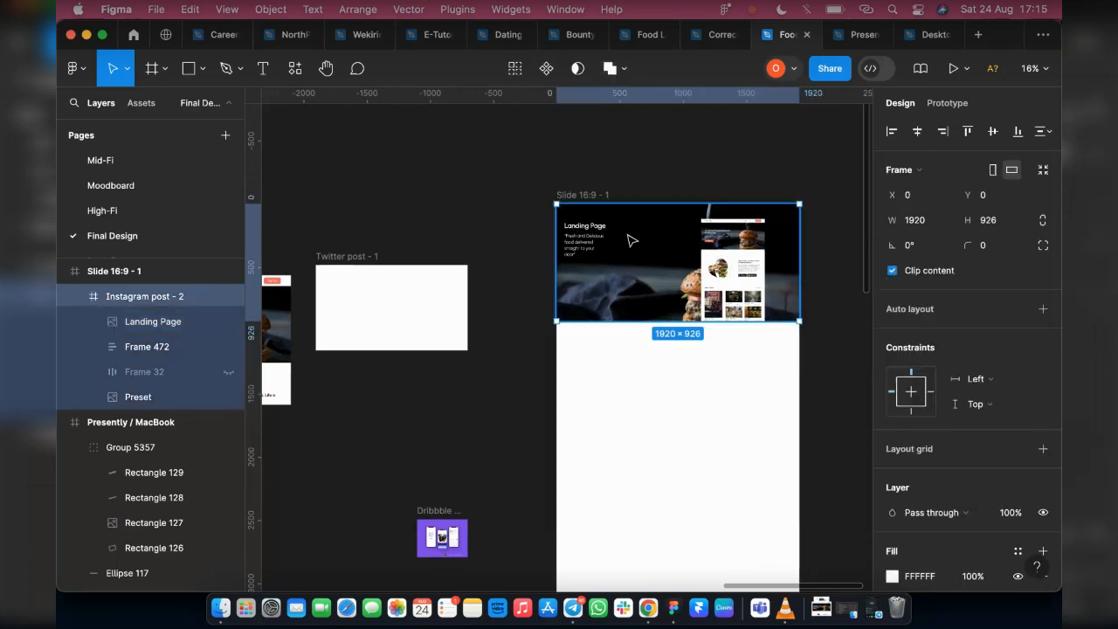
pyautogui.moveTo(620, 321); pyautogui.dragTo(621, 341)
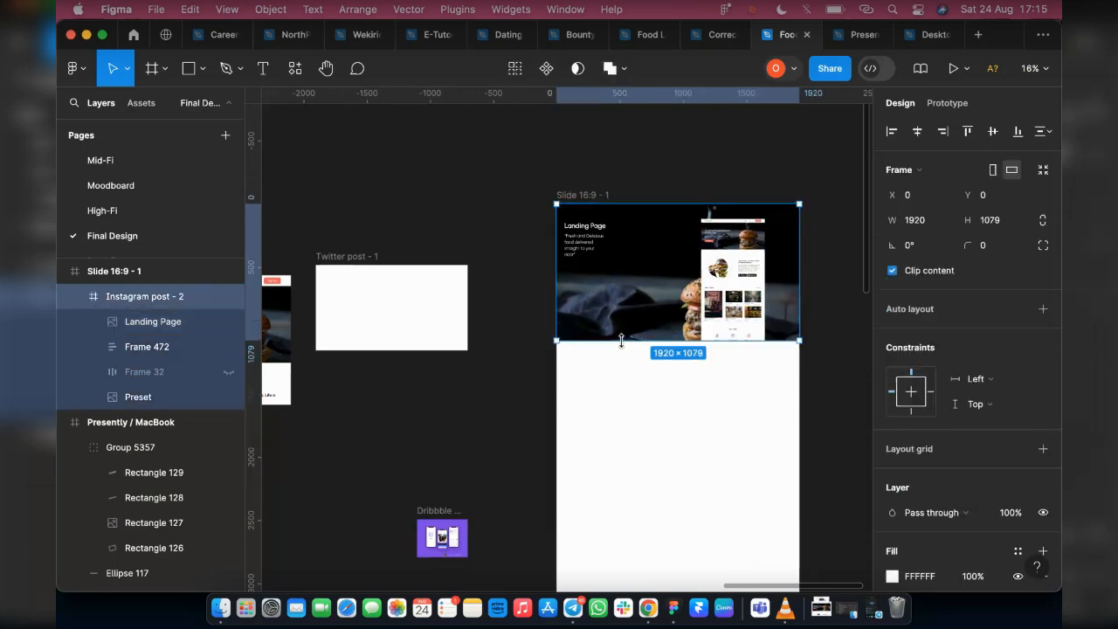
pyautogui.press('super+z')
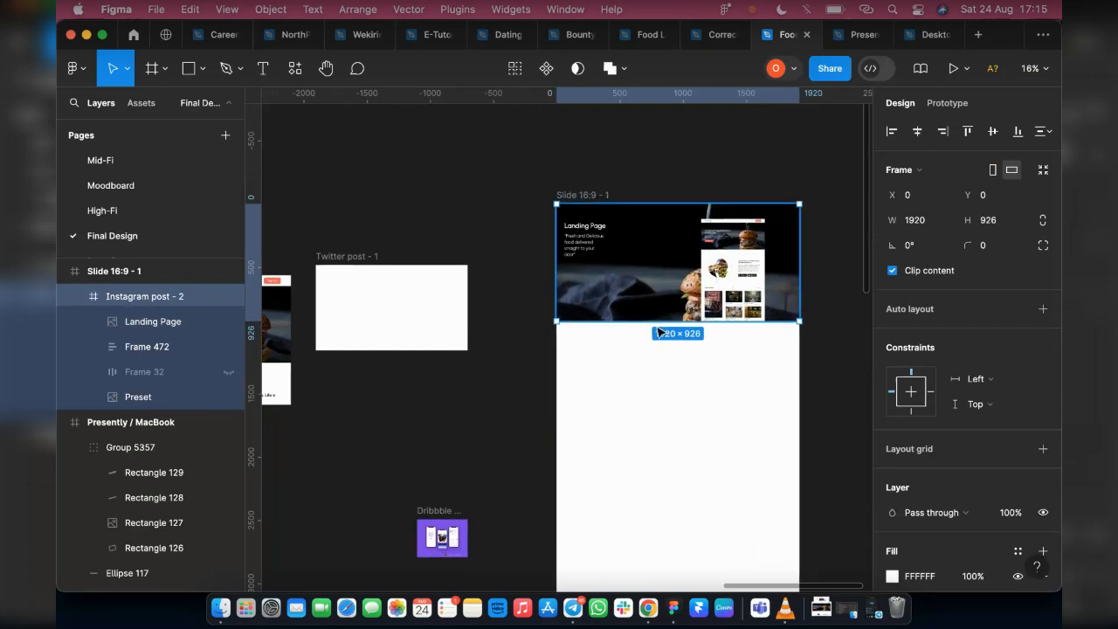
pyautogui.moveTo(634, 345); pyautogui.dragTo(635, 351)
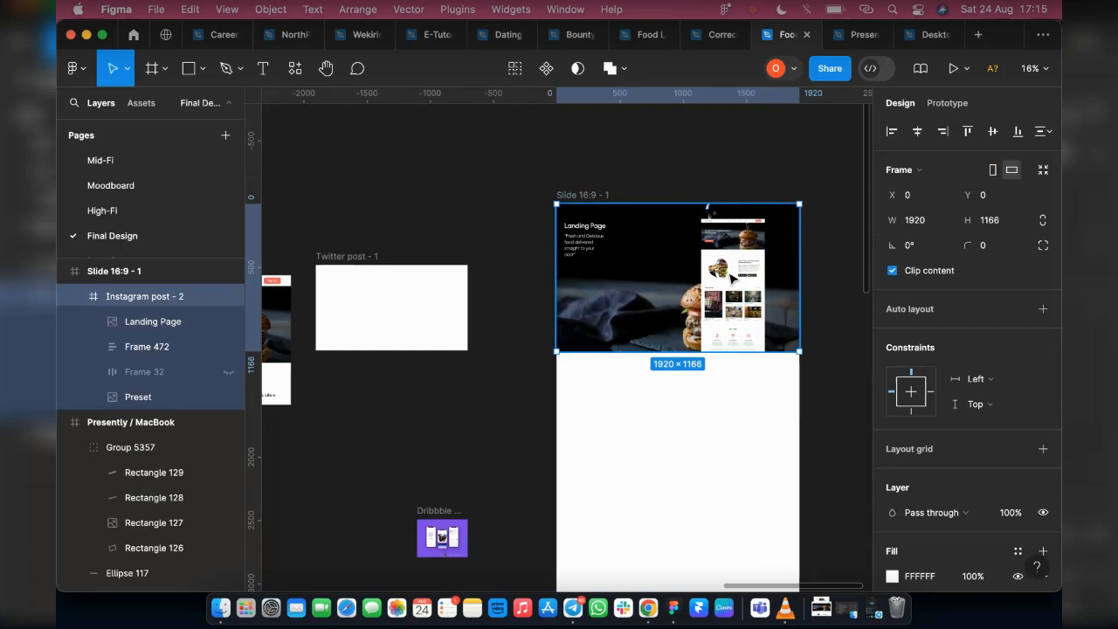
pyautogui.press('super+z')
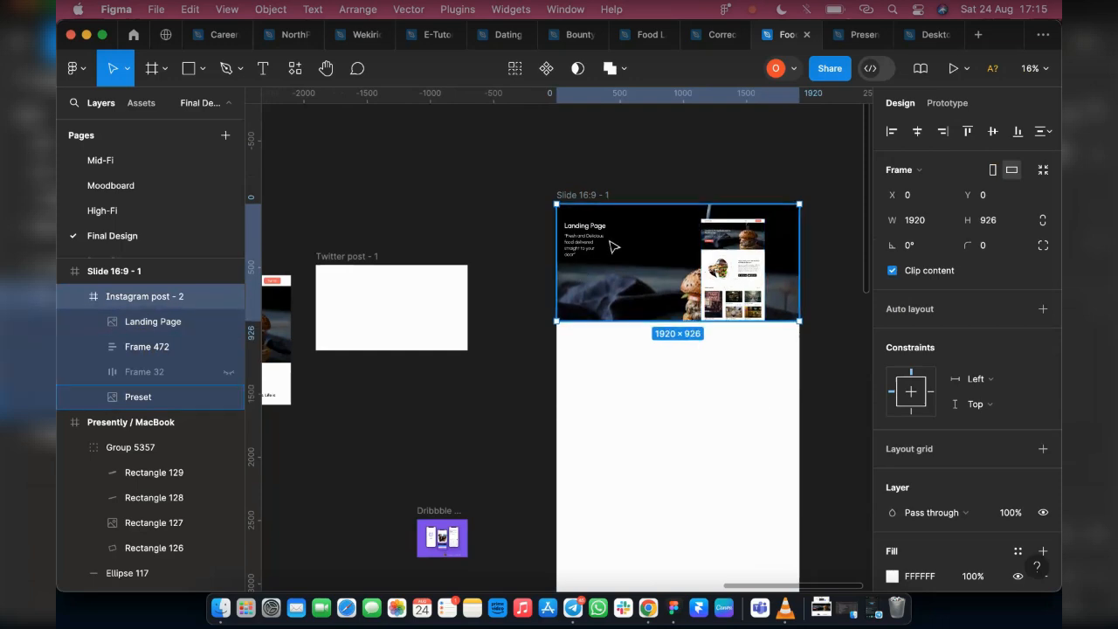
# Undo the Landing Page image move, the top alignment and the widening of the Instagram post - 2 frame
pyautogui.press('super+z')
pyautogui.press('super+z')
pyautogui.press('super+z')
pyautogui.press('super+z')
pyautogui.press('super+z')
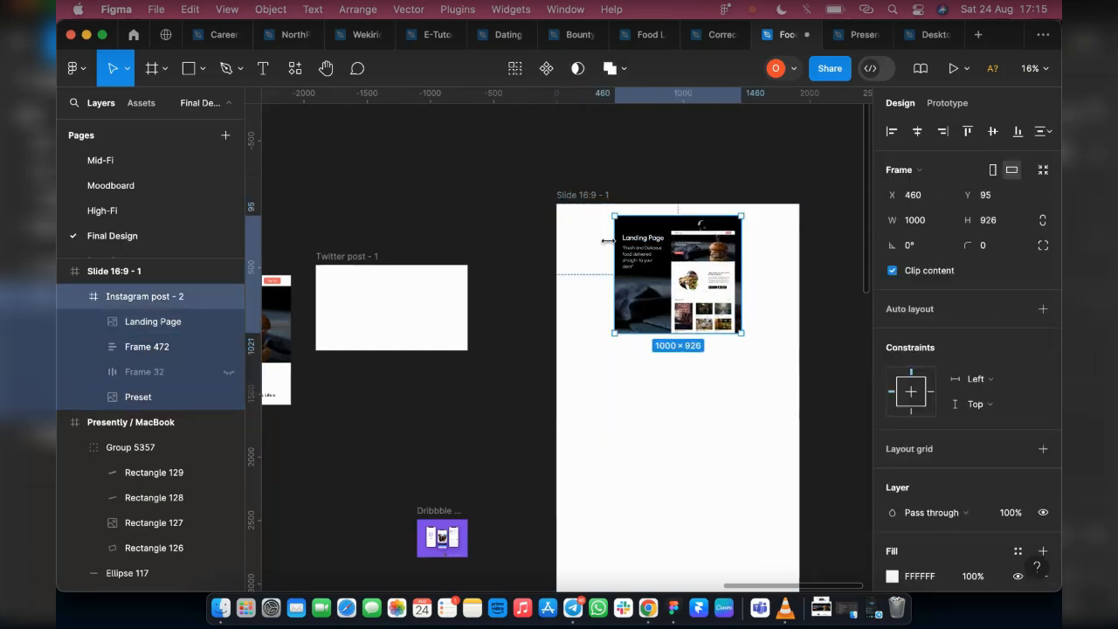
# Copy the Instagram post - 2 frame out above the Twitter post frame and stretch the one in the slide to 1920 wide, aligned to the top
pyautogui.moveTo(551, 181); pyautogui.dragTo(469, 183)
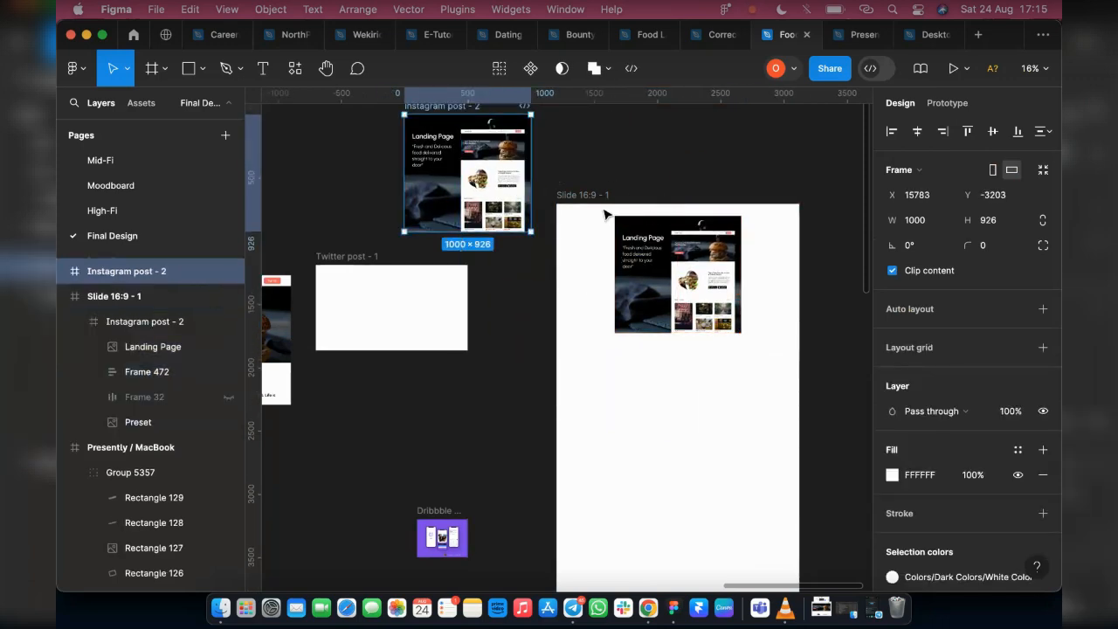
pyautogui.click(581, 194)
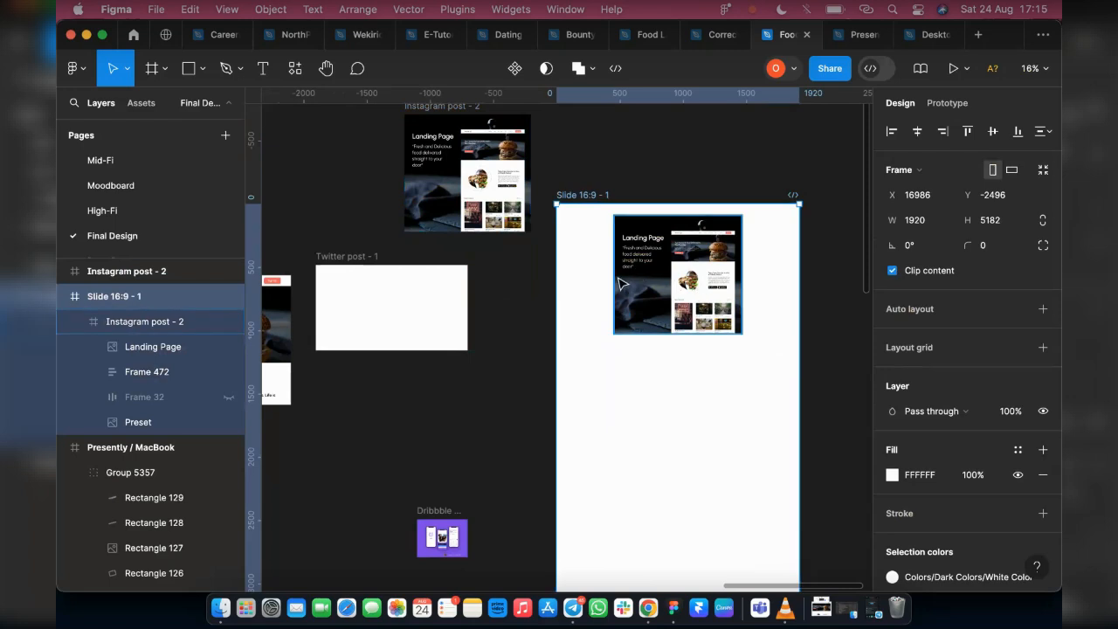
pyautogui.click(619, 277)
pyautogui.moveTo(599, 274); pyautogui.dragTo(557, 277)
pyautogui.moveTo(742, 278); pyautogui.dragTo(804, 278)
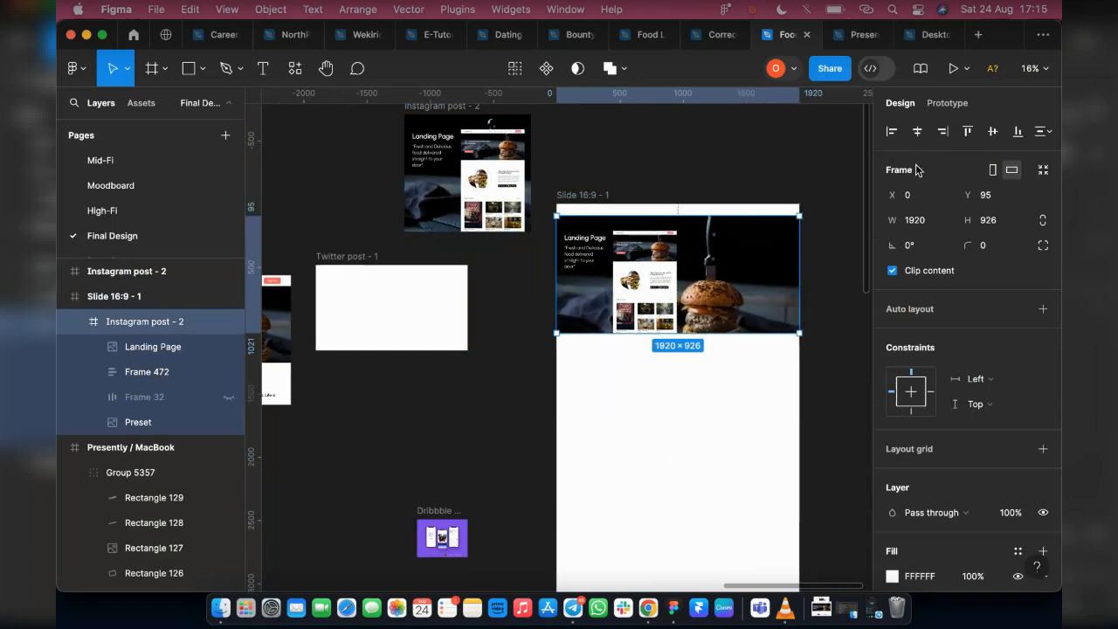
pyautogui.click(966, 131)
# Create a Slide 4:3 presentation frame of 1024 × 768 and place it beside the Slide 16:9 frame, at about X 18974, Y -2496
pyautogui.click(572, 194)
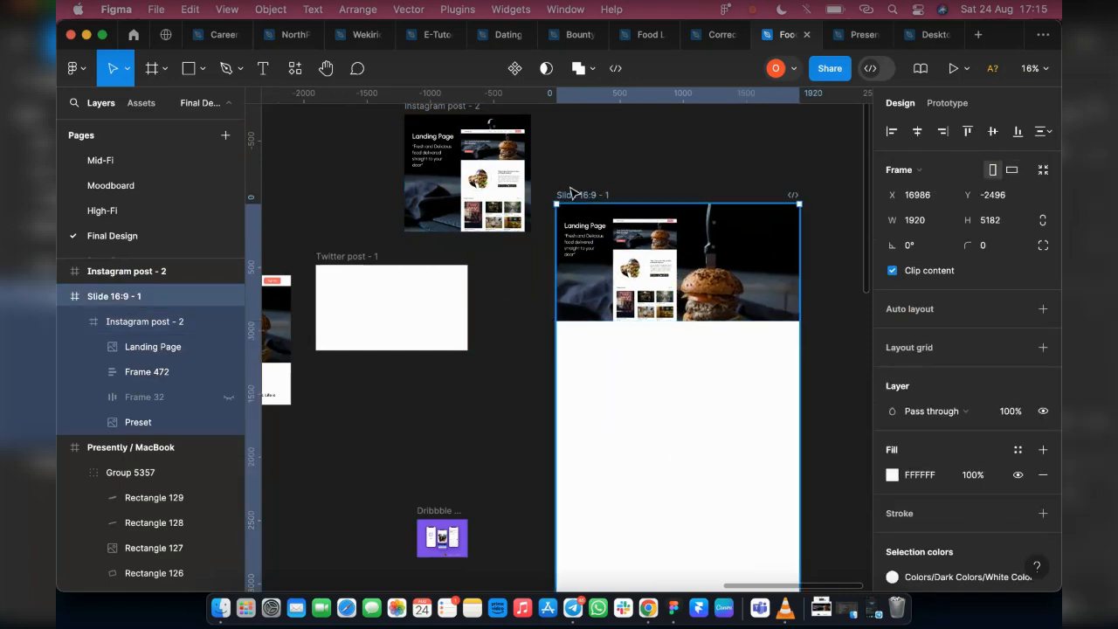
pyautogui.click(151, 68)
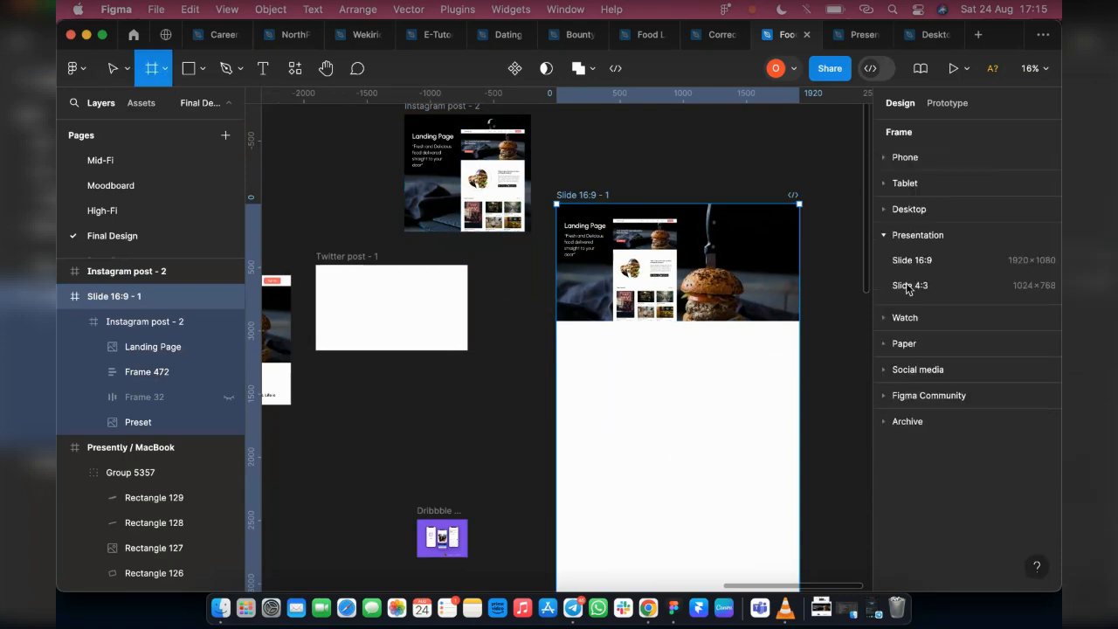
pyautogui.click(910, 284)
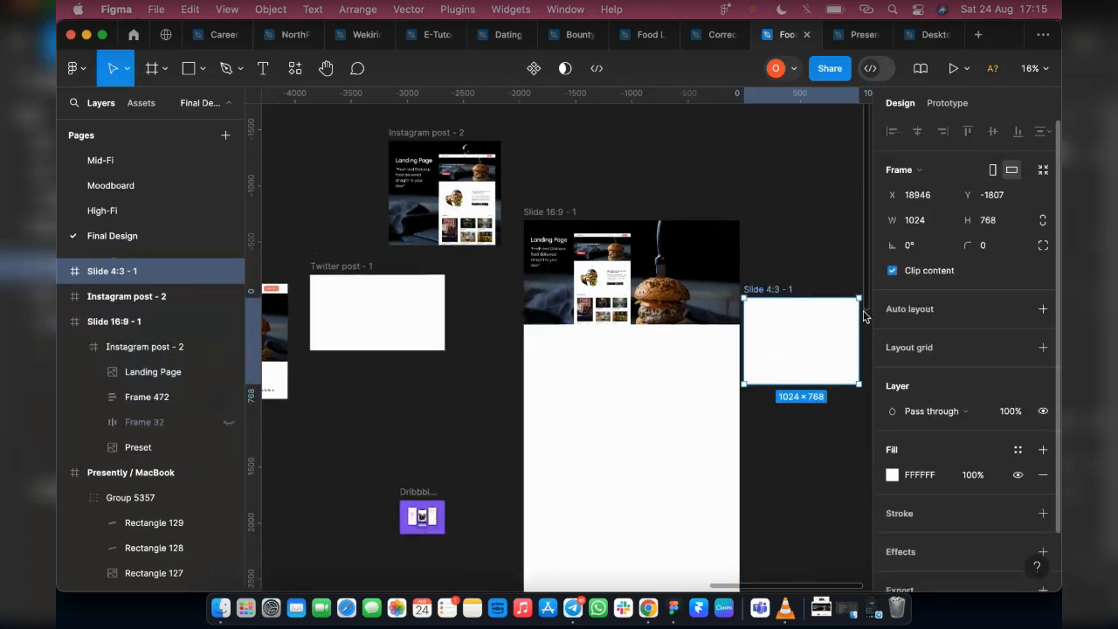
pyautogui.moveTo(780, 289); pyautogui.dragTo(786, 249)
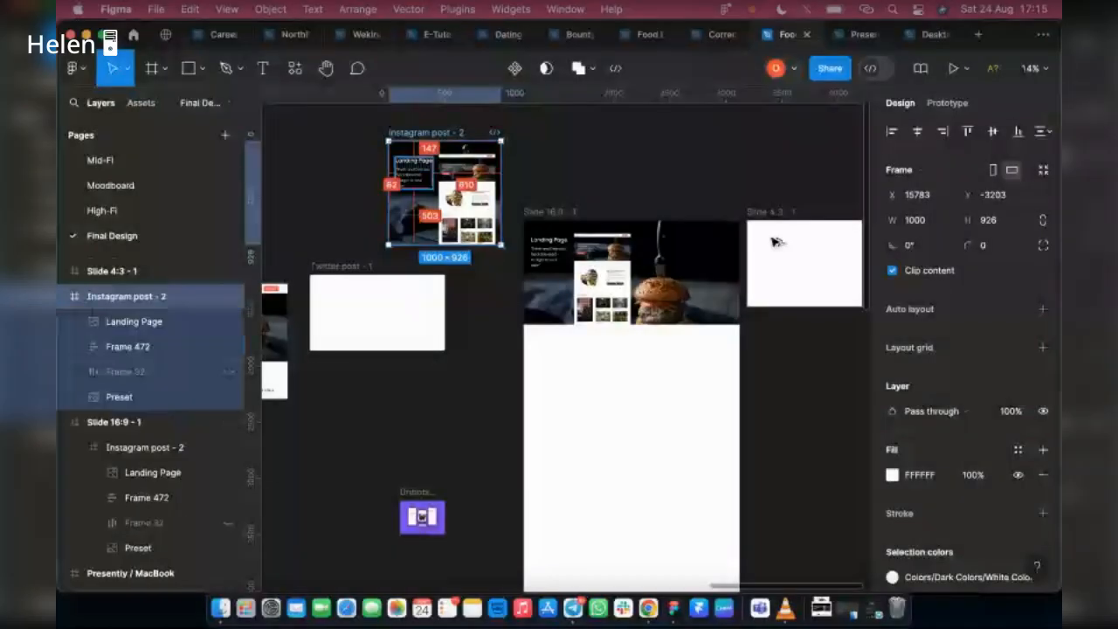
# Place a copy of the Instagram post - 2 frame at the top centre of the Slide 4:3 frame and extend that slide's height to about 4253
pyautogui.click(798, 270)
pyautogui.hotkey('ctrl', 'v')
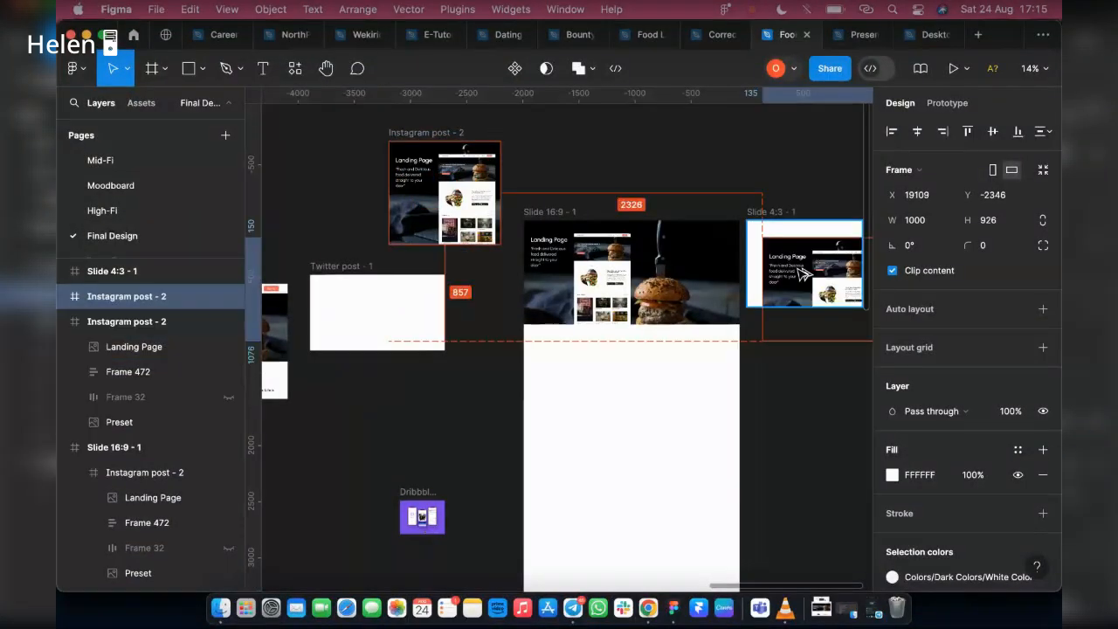
pyautogui.click(756, 215)
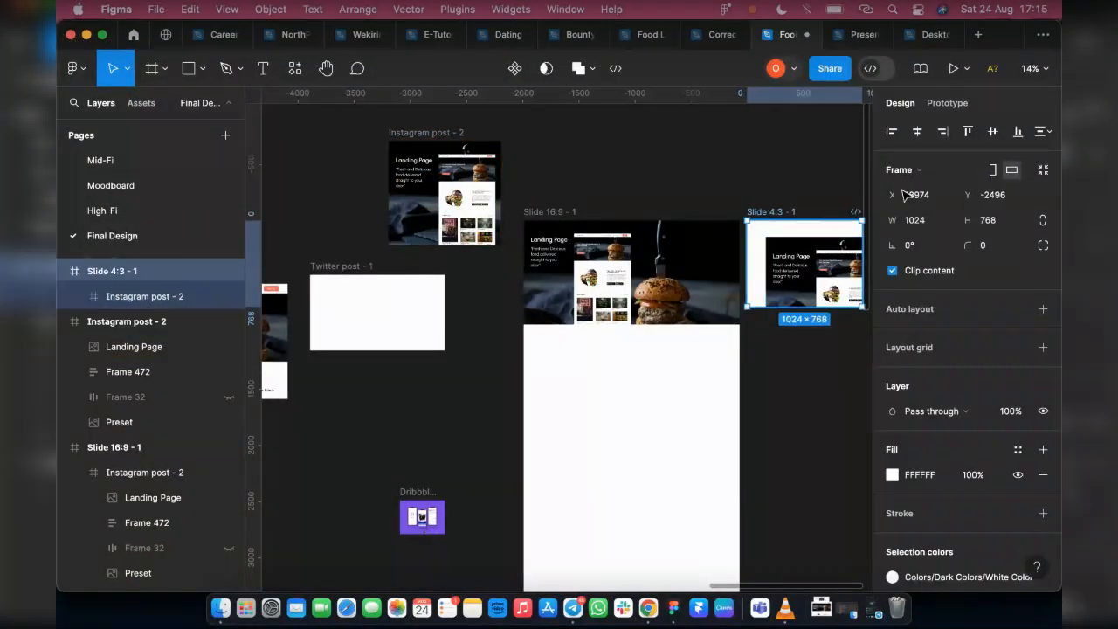
pyautogui.hscroll(3, 733, 221)
pyautogui.click(966, 131)
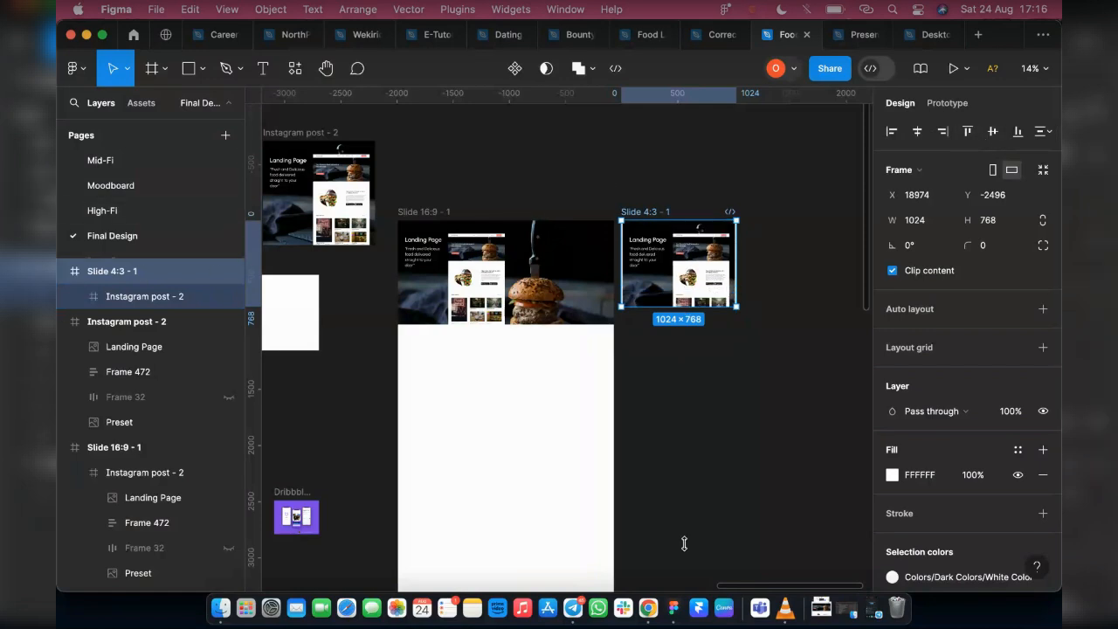
pyautogui.moveTo(684, 543); pyautogui.dragTo(771, 515)
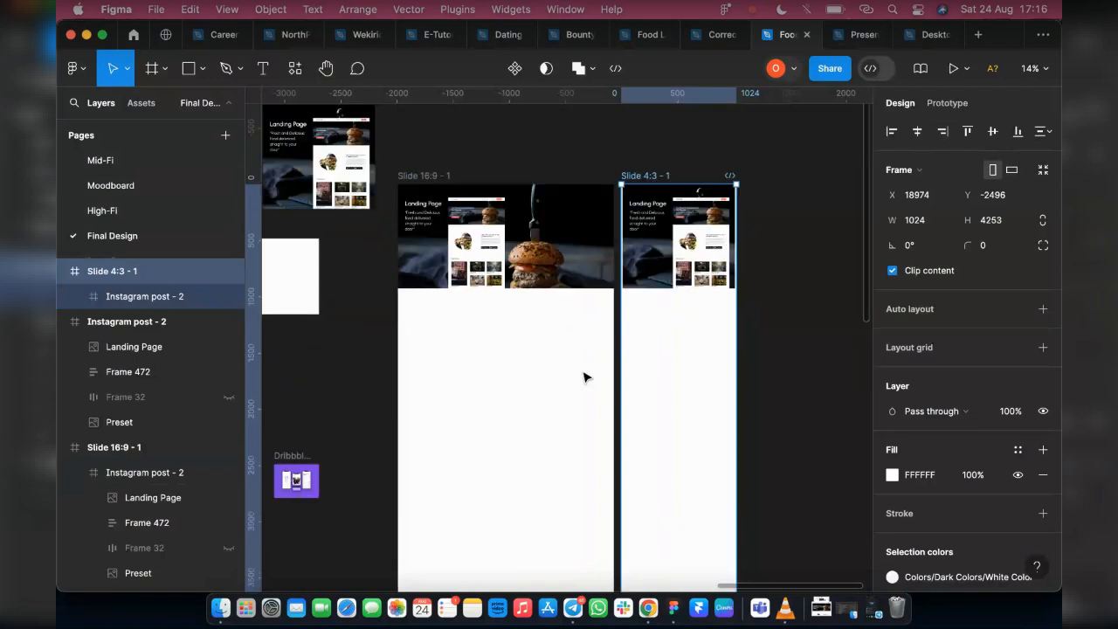
# Move the Presently / MacBook mockup frame past the presentation slides to open canvas at about X 23782, Y -3897
pyautogui.hscroll(-5, 587, 377)
pyautogui.scroll(-3, 573, 391)
pyautogui.hscroll(-3, 387, 249)
pyautogui.scroll(3, 387, 249)
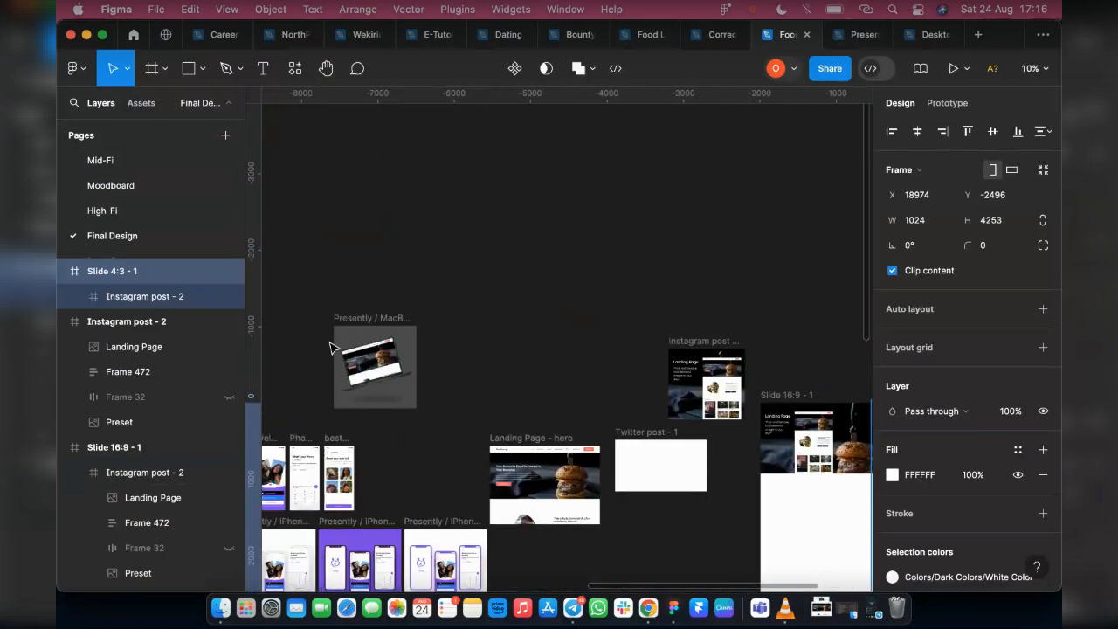
pyautogui.click(339, 320)
pyautogui.scroll(-5, 340, 323)
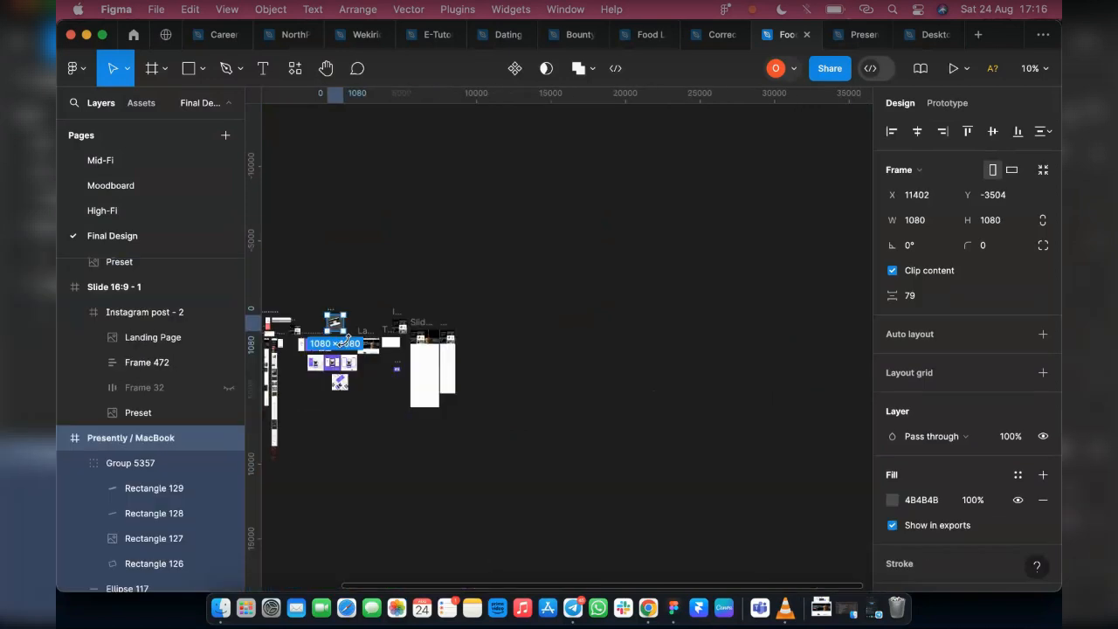
pyautogui.moveTo(338, 324); pyautogui.dragTo(670, 210)
pyautogui.scroll(5, 463, 359)
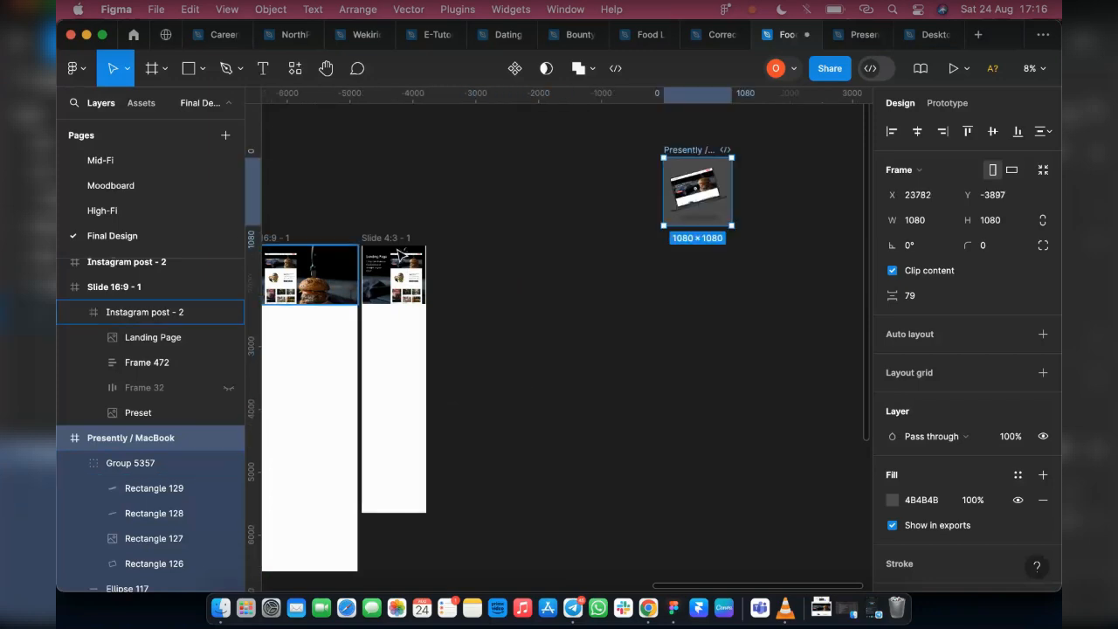
# Duplicate the Slide 4:3 frame and delete the Instagram post - 2 frame from the duplicate
pyautogui.click(378, 239)
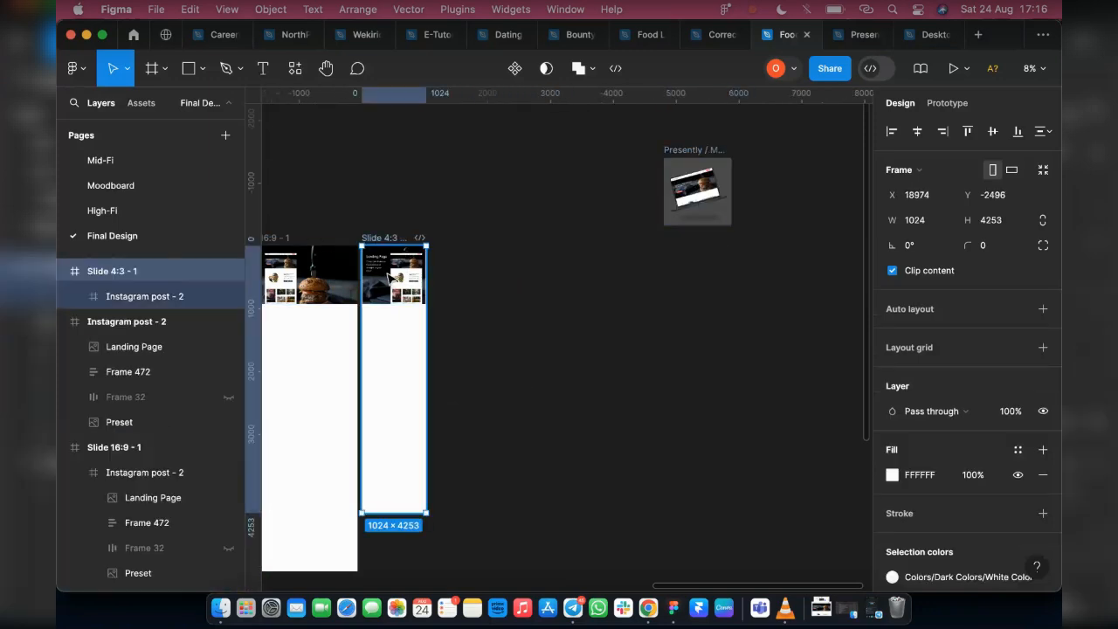
pyautogui.press('super+d')
pyautogui.click(449, 286)
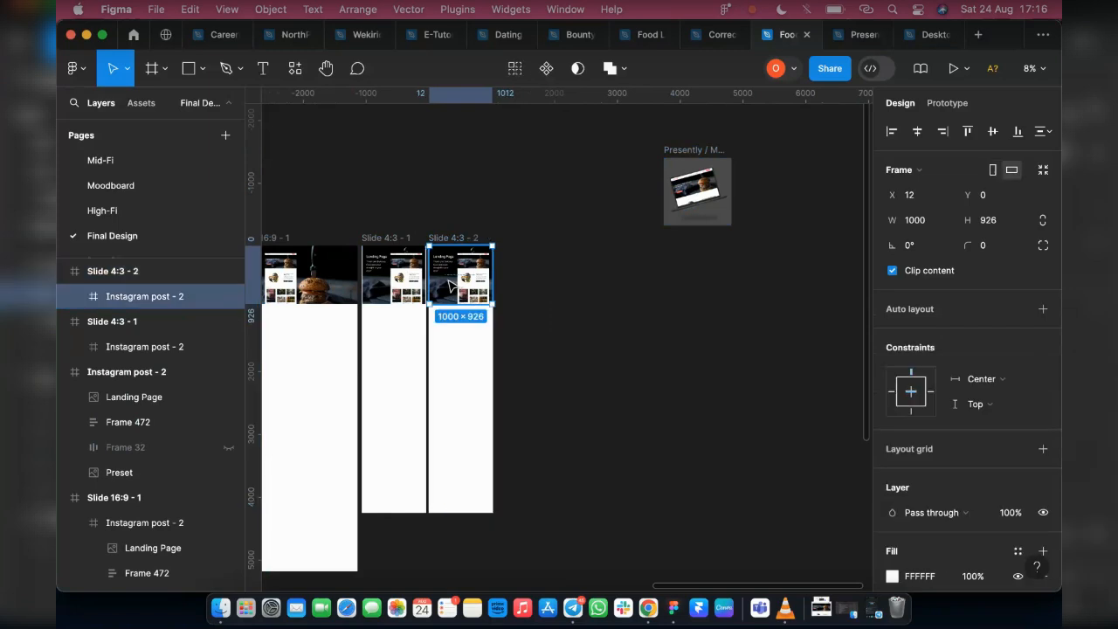
pyautogui.press('Delete')
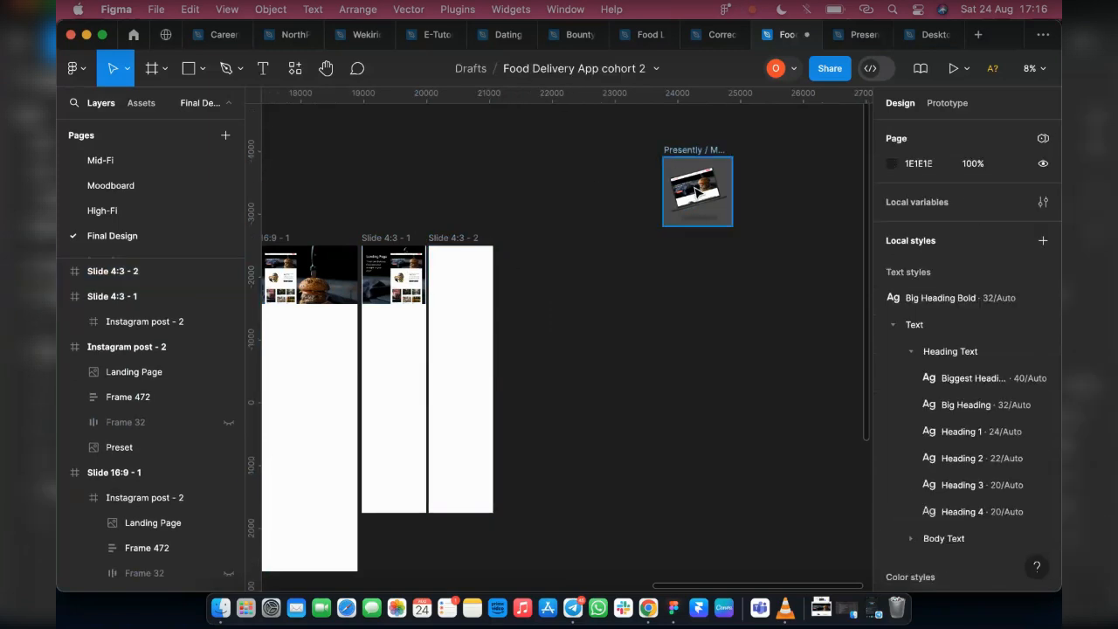
# Move the Presently / MacBook mockup frame into the Slide 4:3 - 2 frame and centre it horizontally at the slide's top edge, Y 0
pyautogui.click(696, 192)
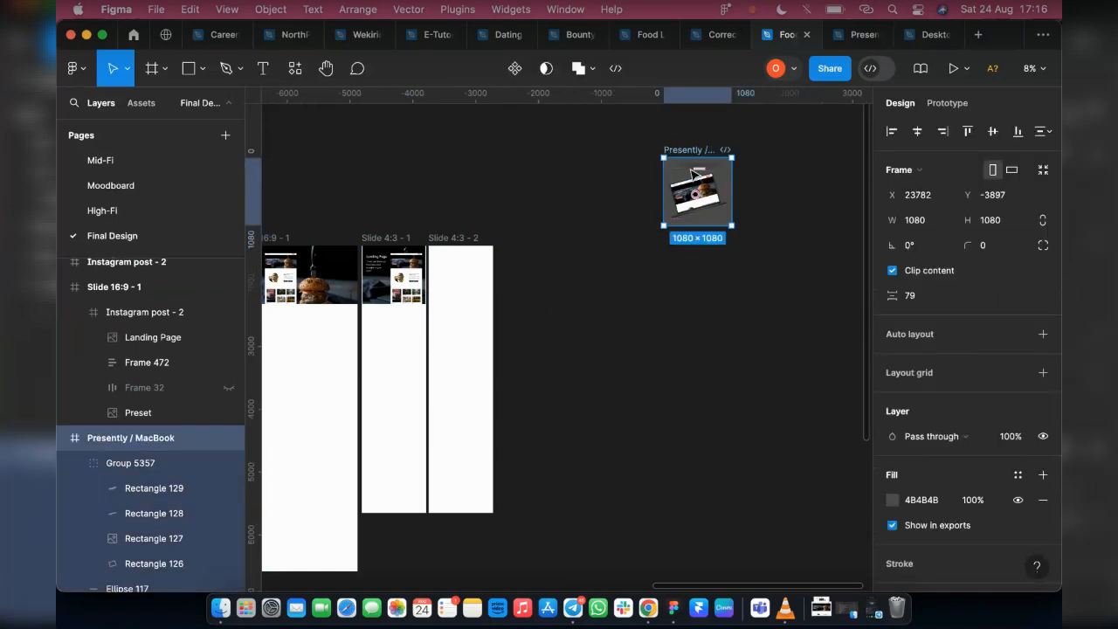
pyautogui.moveTo(692, 173); pyautogui.dragTo(469, 278)
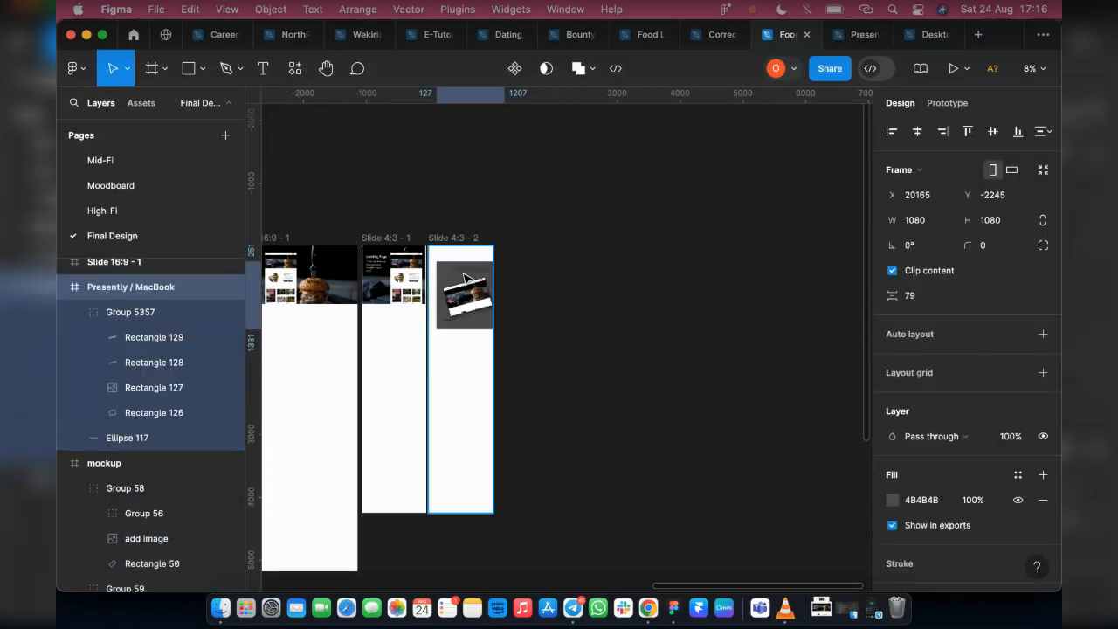
pyautogui.click(916, 134)
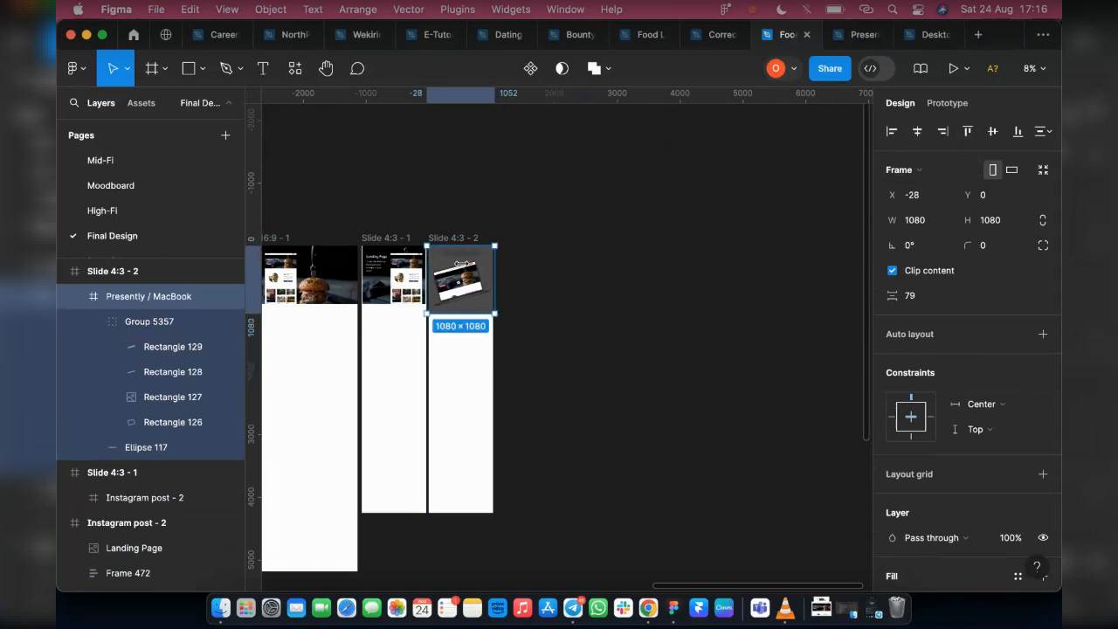
# Set the width of the Slide 4:3 - 2 frame to 1080 to match the mockup inside it
pyautogui.scroll(5, 451, 304)
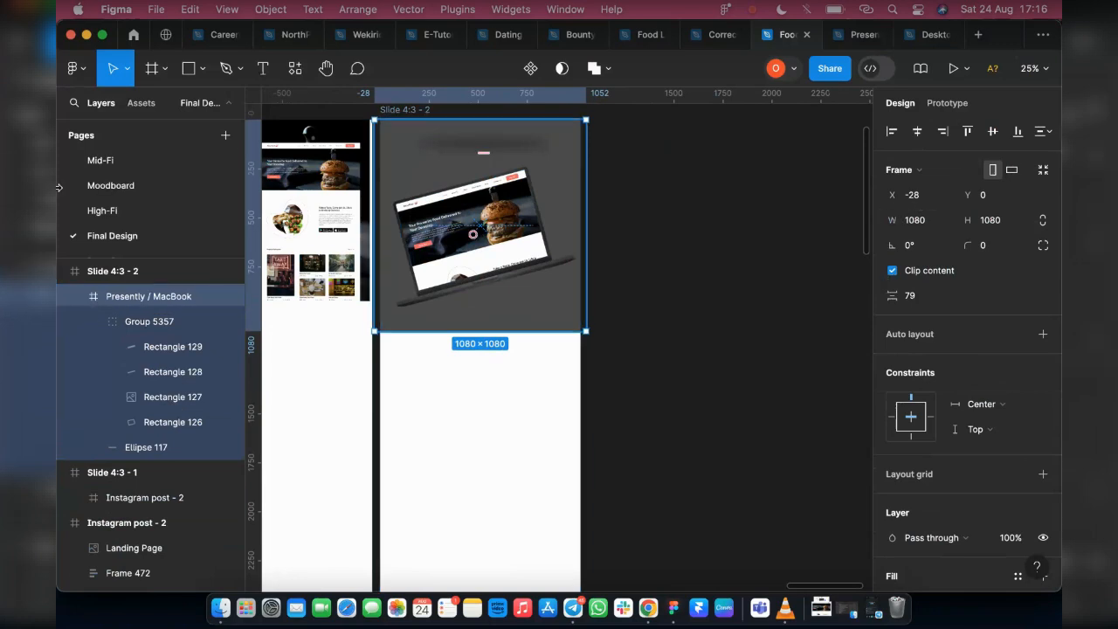
pyautogui.click(118, 276)
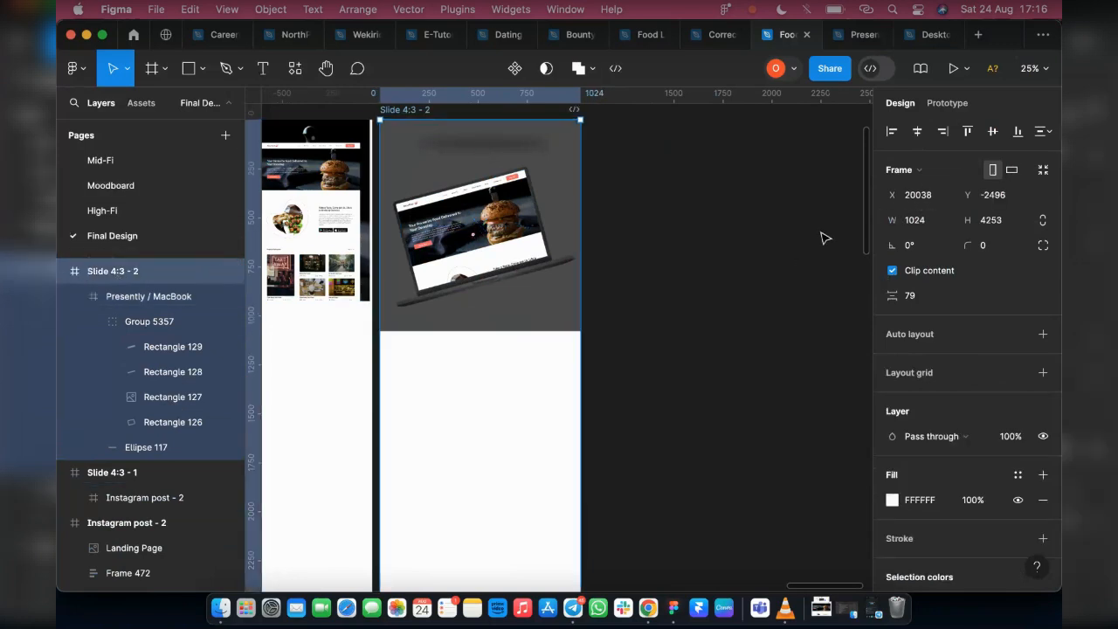
pyautogui.click(923, 218)
pyautogui.write('1080')
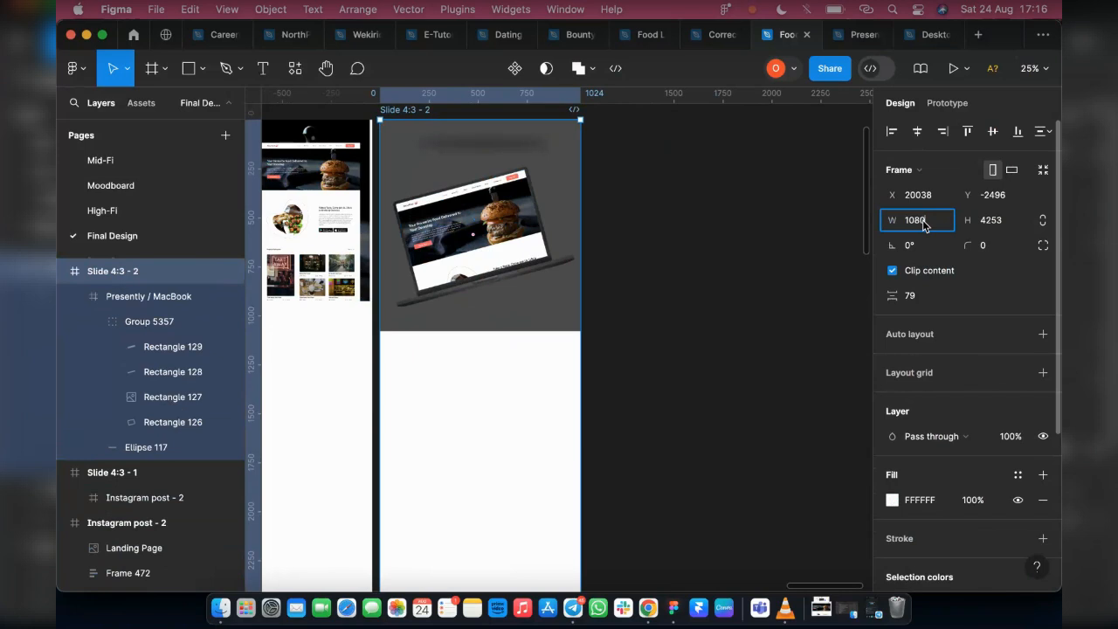
pyautogui.press('Return')
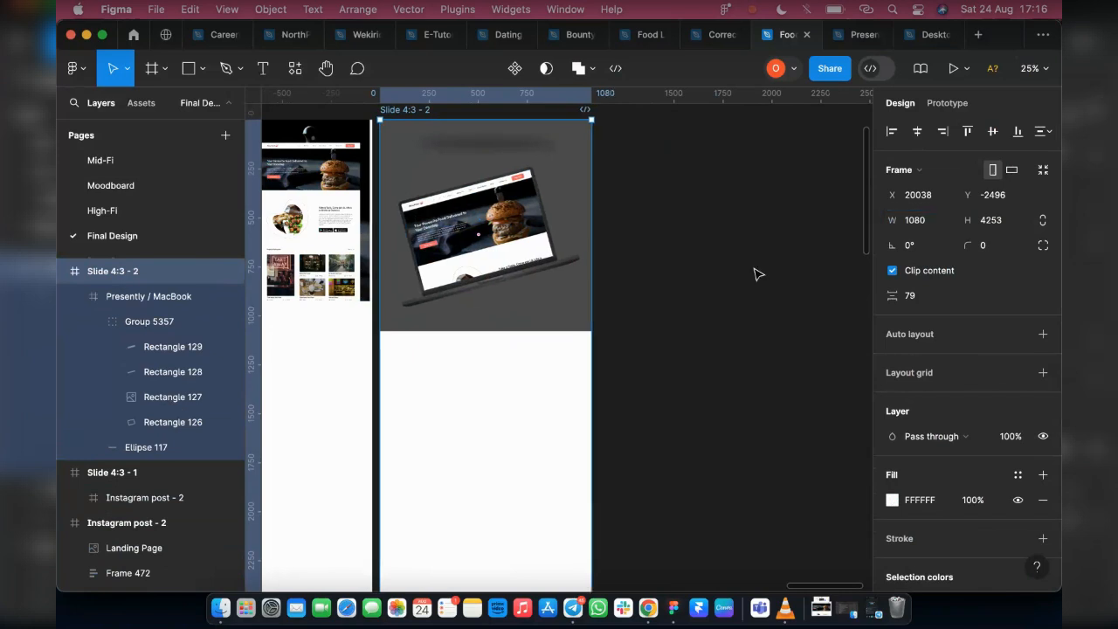
# Lower the tilted laptop group within the MacBook mockup frame to about Y 518
pyautogui.click(498, 313)
pyautogui.scroll(-2, 676, 331)
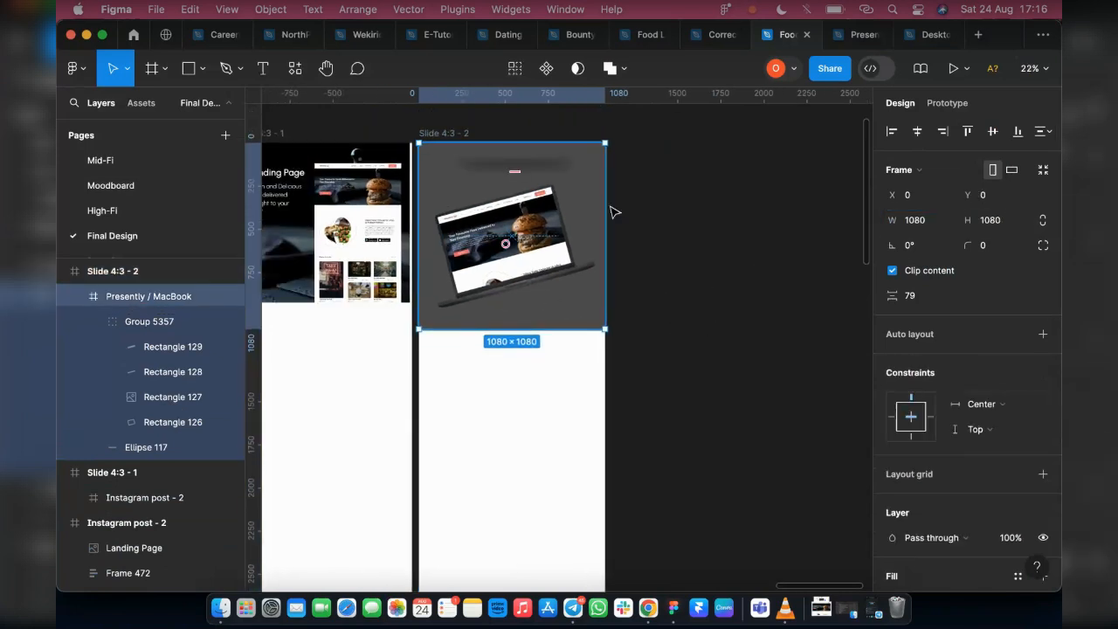
pyautogui.scroll(-2, 611, 210)
pyautogui.scroll(3, 553, 254)
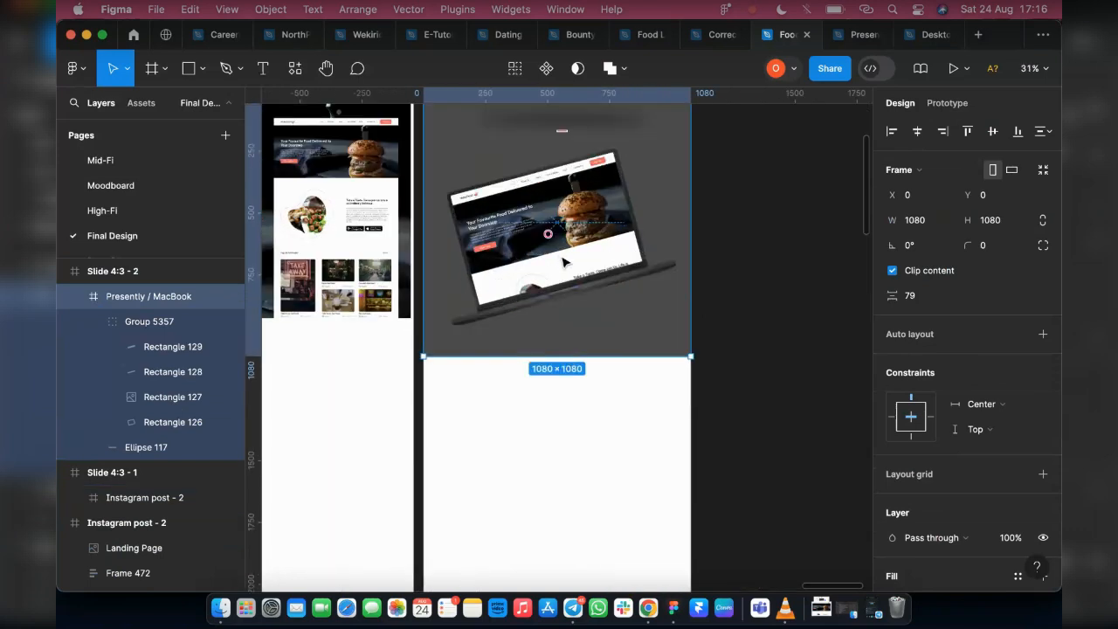
pyautogui.click(572, 262)
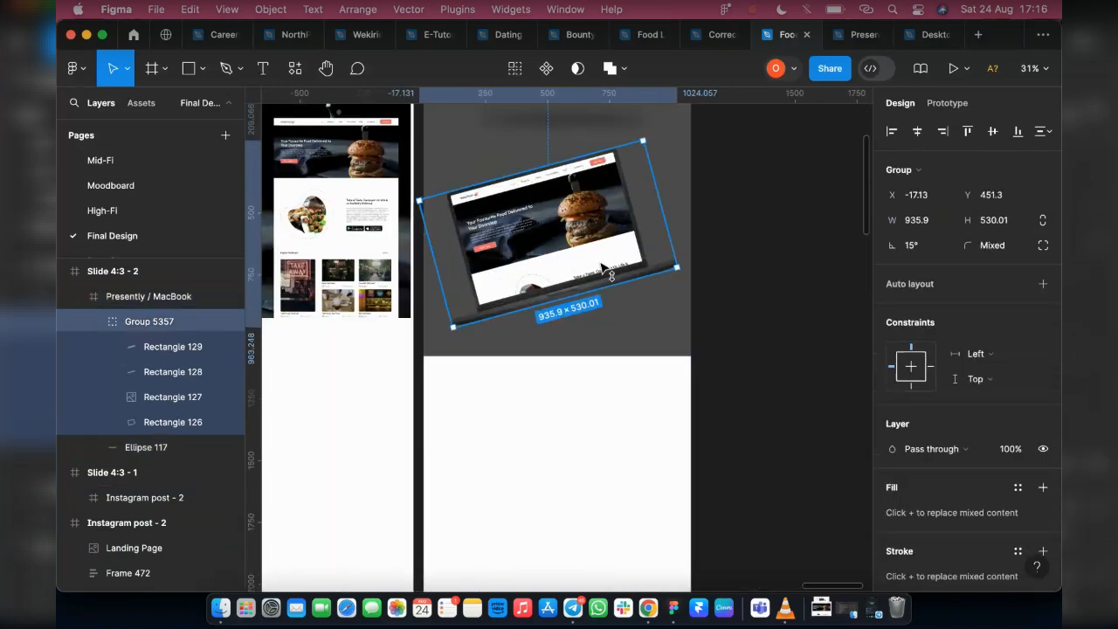
pyautogui.moveTo(601, 267); pyautogui.dragTo(602, 283)
pyautogui.scroll(3, 603, 283)
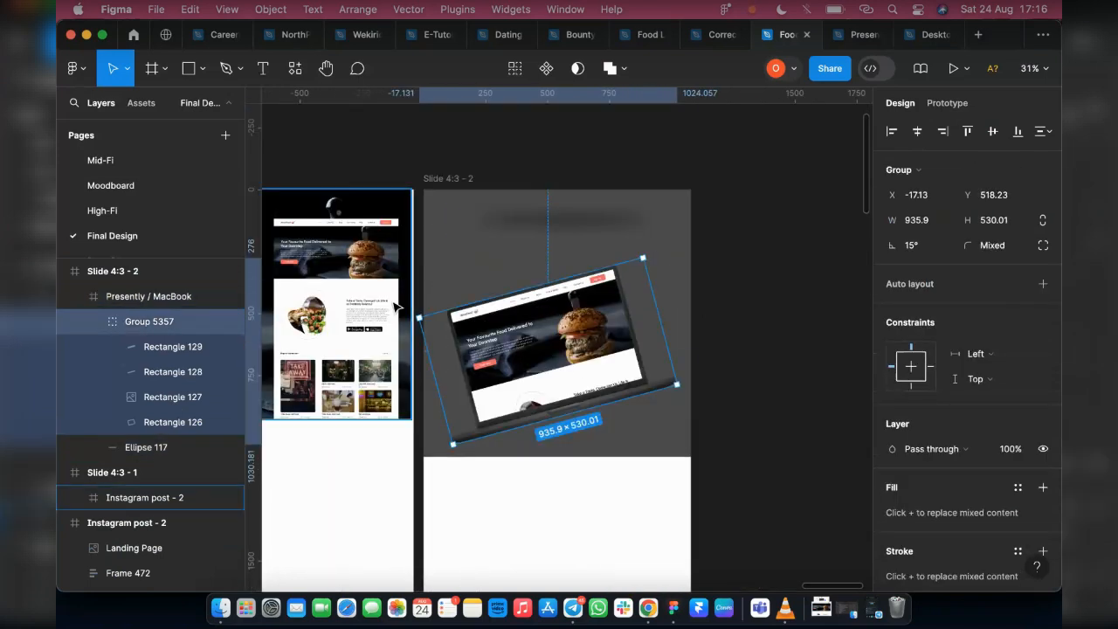
# Place a copy of the Instagram post - 2 frame's Landing Page text block on open canvas at X 17474, Y -3013, and show the hidden Frame 32 logo
pyautogui.hscroll(-10, 396, 305)
pyautogui.scroll(-3, 537, 290)
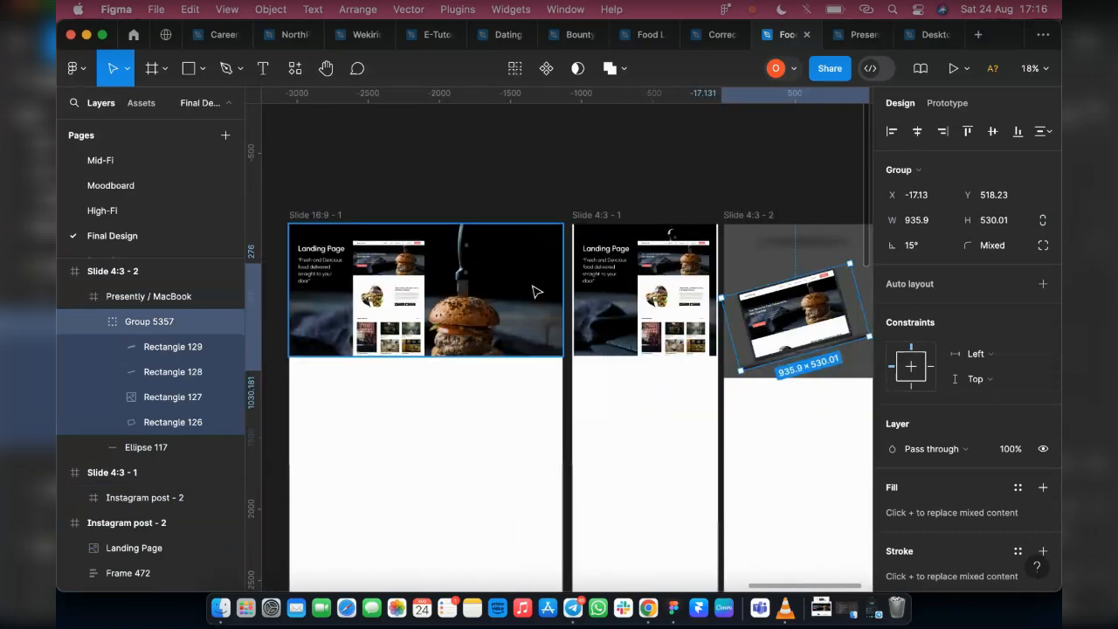
pyautogui.hscroll(-5, 537, 291)
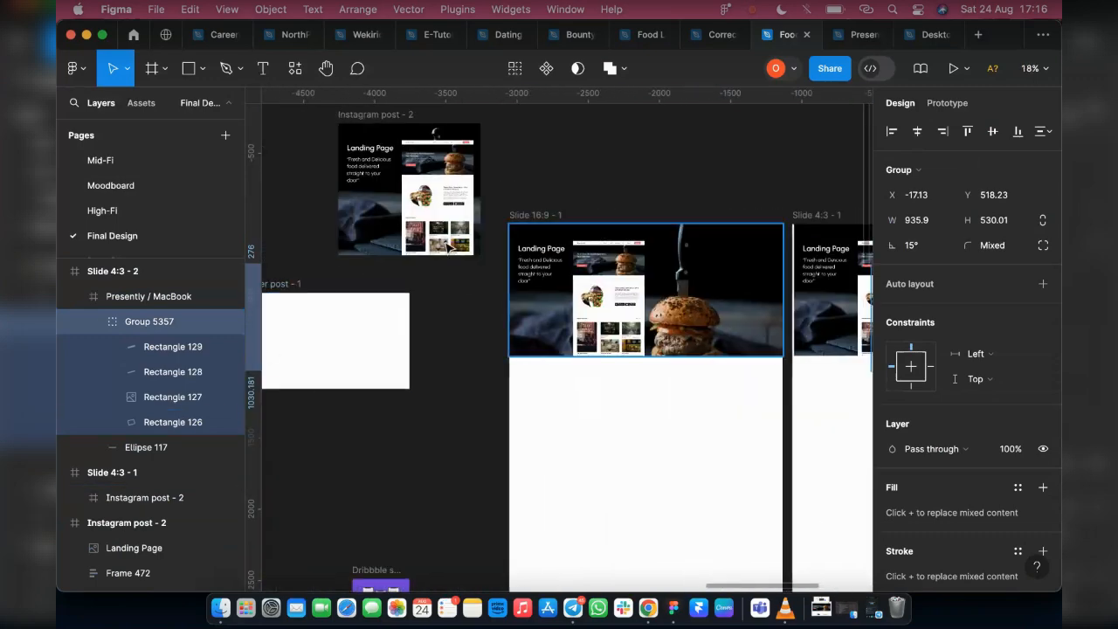
pyautogui.click(365, 117)
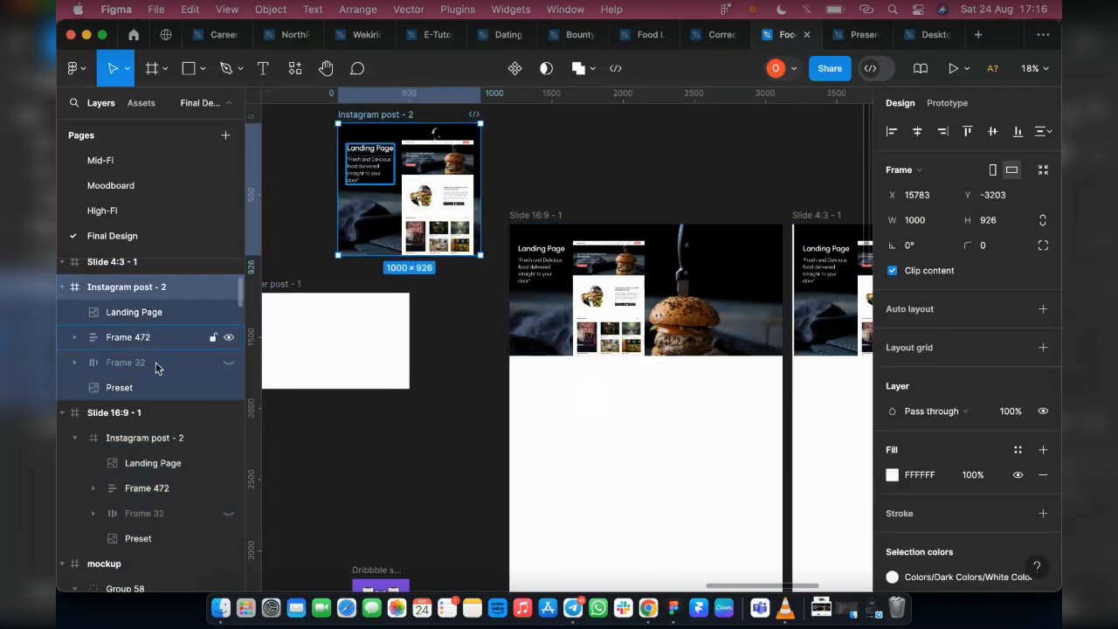
pyautogui.click(372, 170)
pyautogui.keyDown('alt'); pyautogui.moveTo(375, 170); pyautogui.dragTo(608, 176); pyautogui.keyUp('alt')
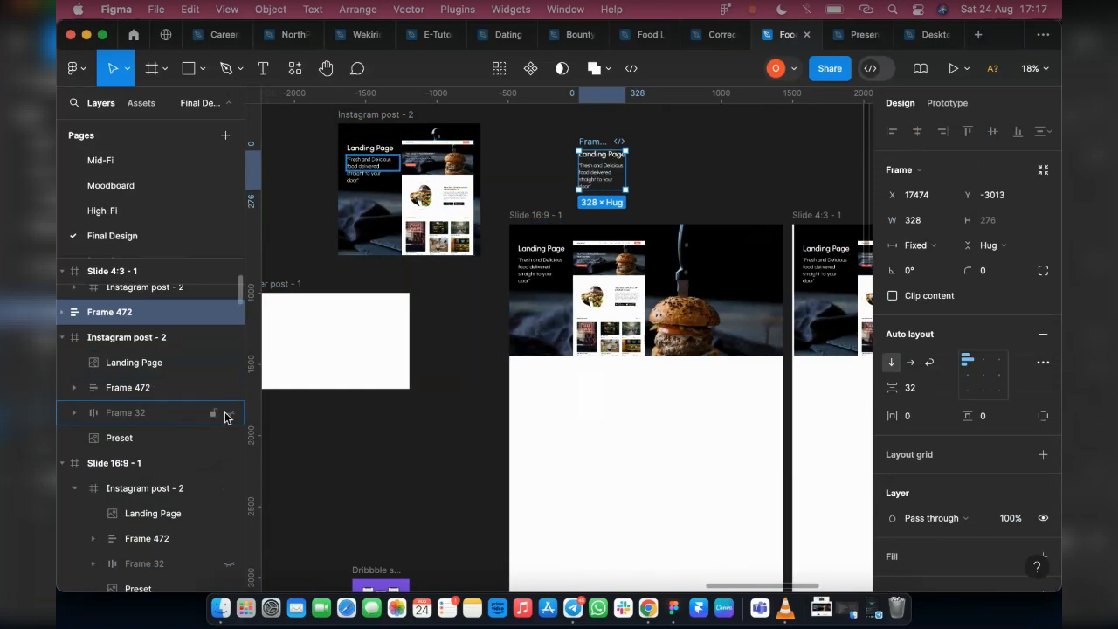
# Move the MavyFood logo from the Instagram post - 2 frame into the MacBook mockup at about X 91, Y 91 and scale it to about 279 × 78
pyautogui.click(372, 166)
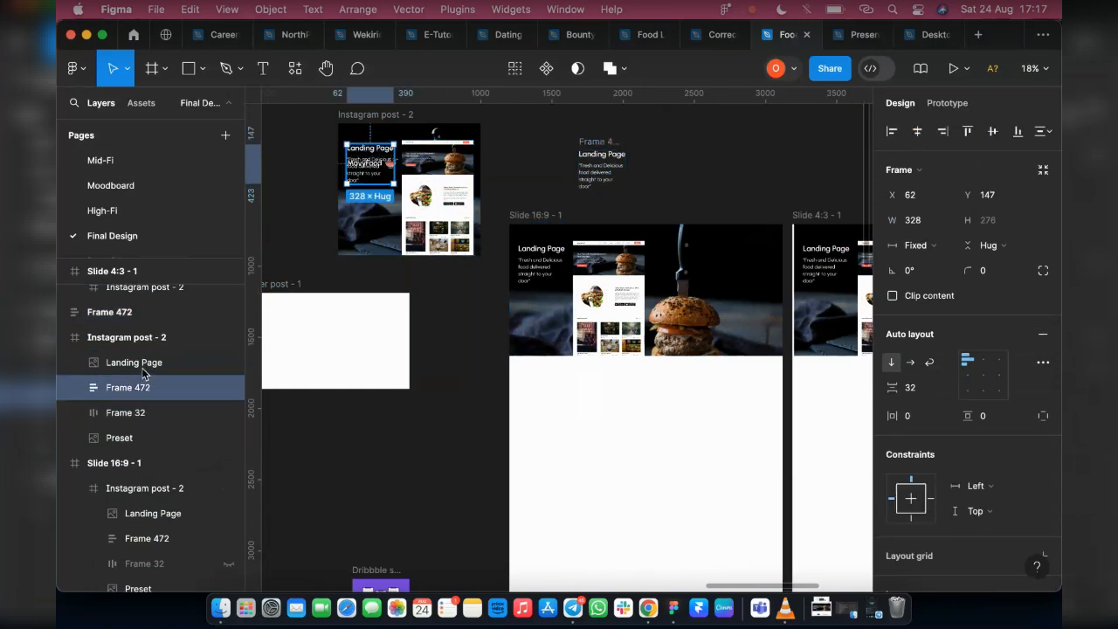
pyautogui.click(133, 410)
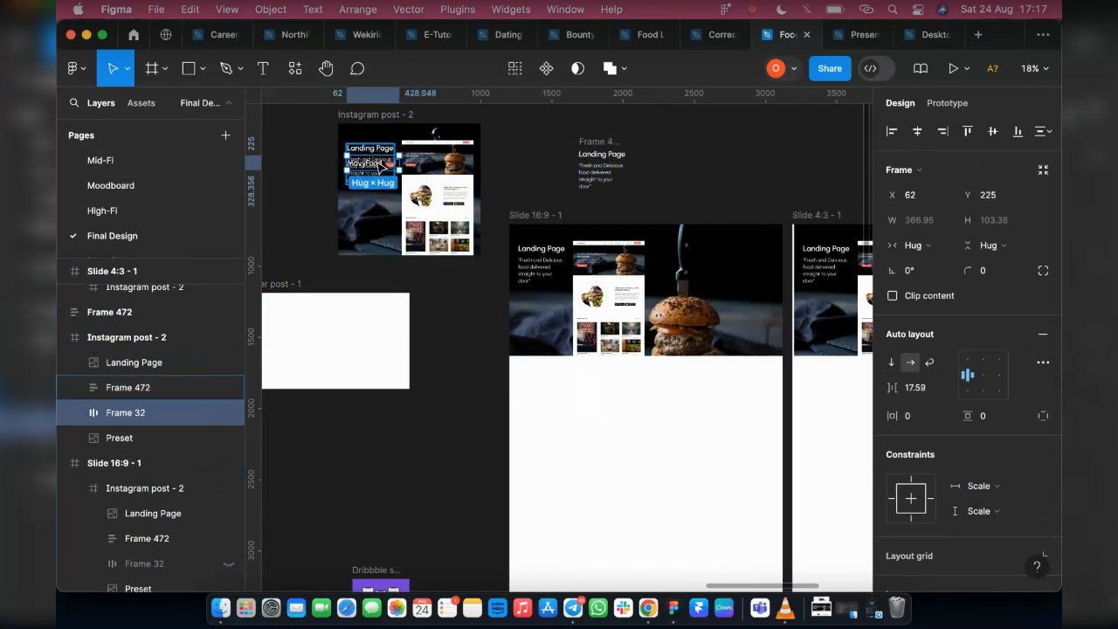
pyautogui.moveTo(382, 166); pyautogui.dragTo(780, 426)
pyautogui.hscroll(5, 780, 426)
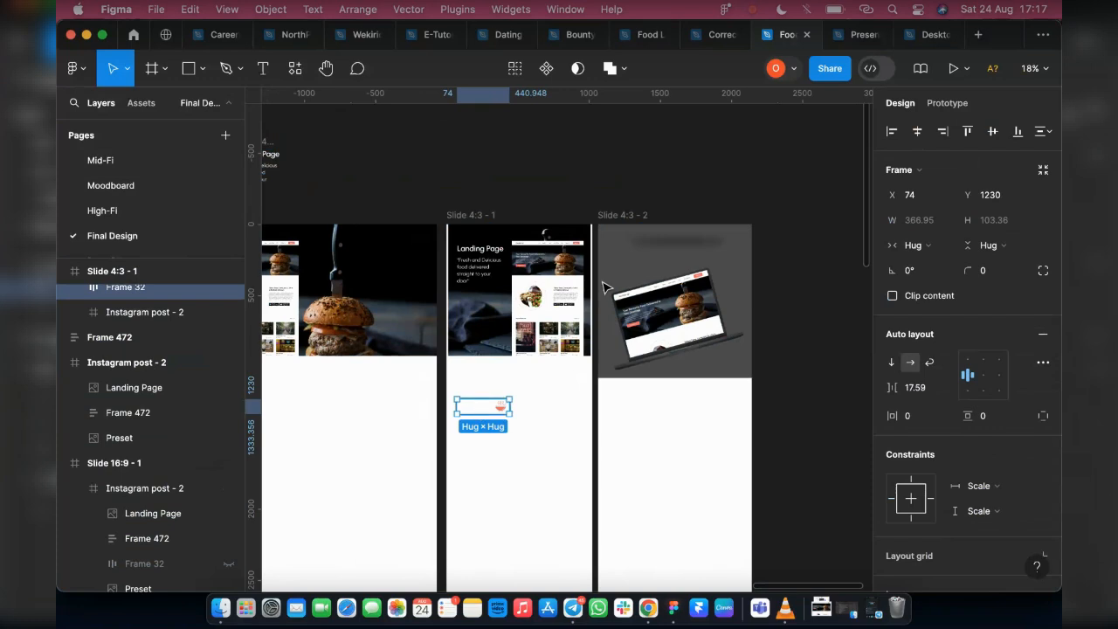
pyautogui.moveTo(483, 406); pyautogui.dragTo(617, 232)
pyautogui.scroll(3, 641, 257)
pyautogui.scroll(3, 641, 258)
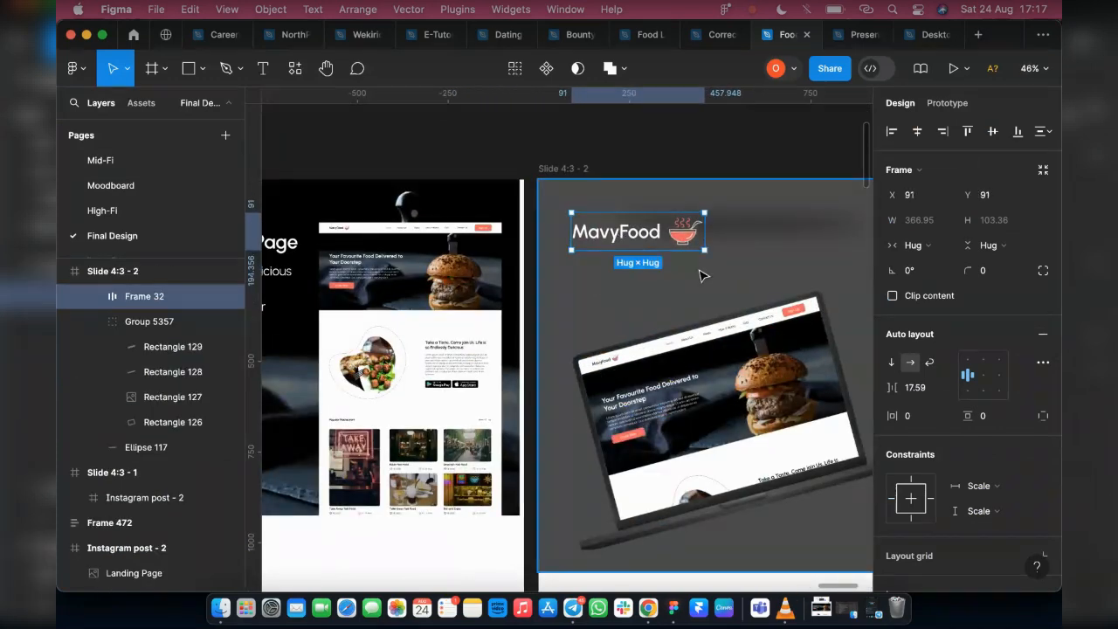
pyautogui.press('k')
pyautogui.moveTo(703, 249); pyautogui.dragTo(672, 234)
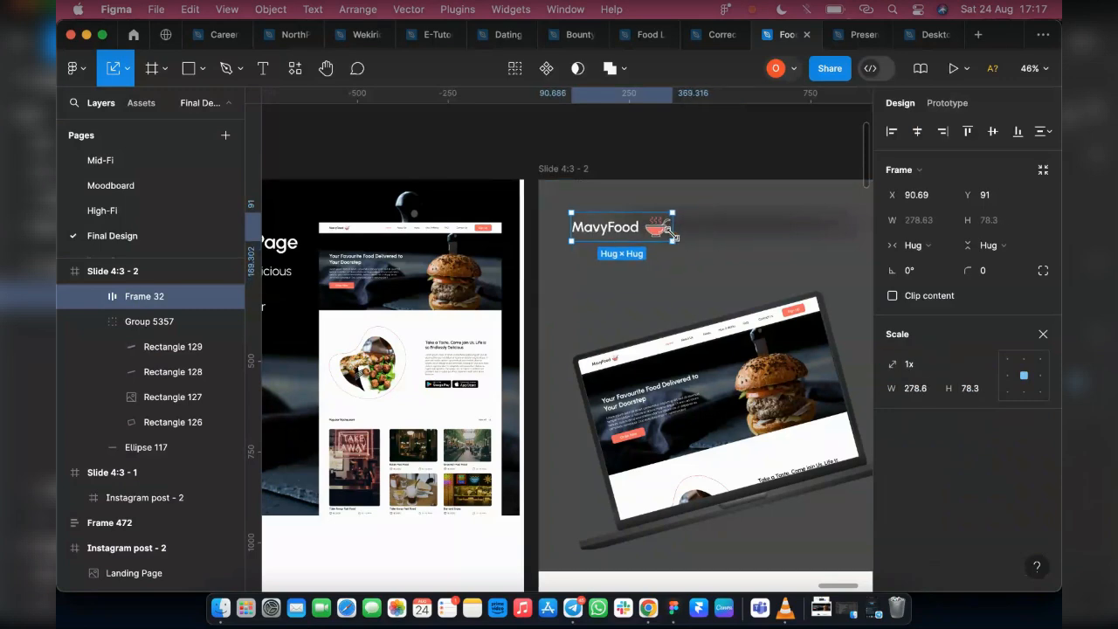
# Delete the Slide 16:9 - 1 presentation frame with its contents
pyautogui.scroll(-3, 711, 253)
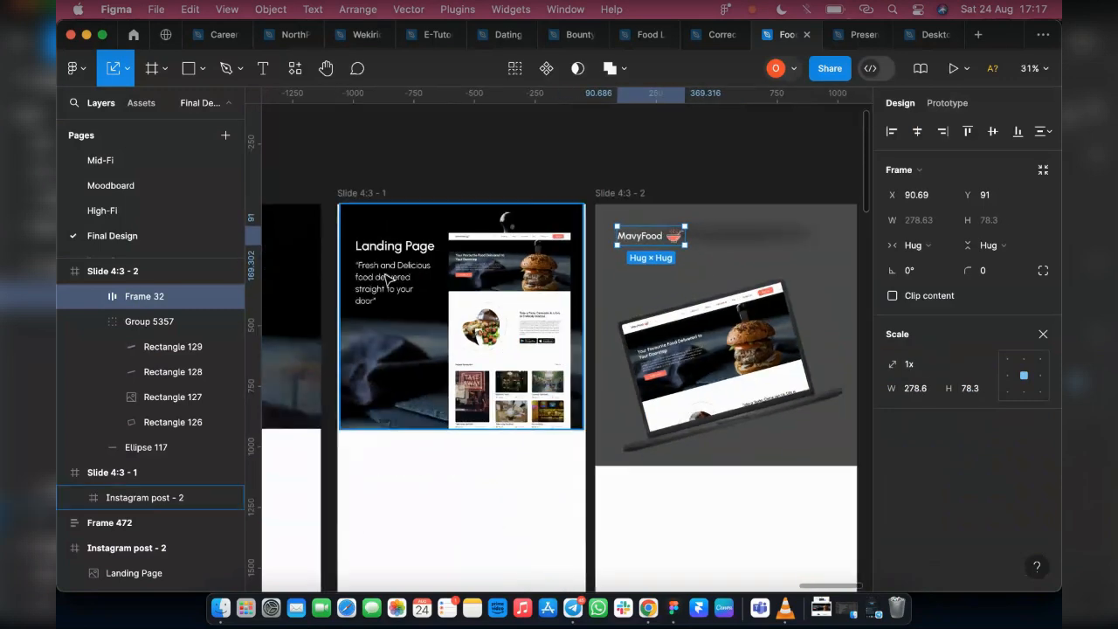
pyautogui.hscroll(-5, 387, 279)
pyautogui.hscroll(-2, 388, 279)
pyautogui.scroll(-3, 502, 304)
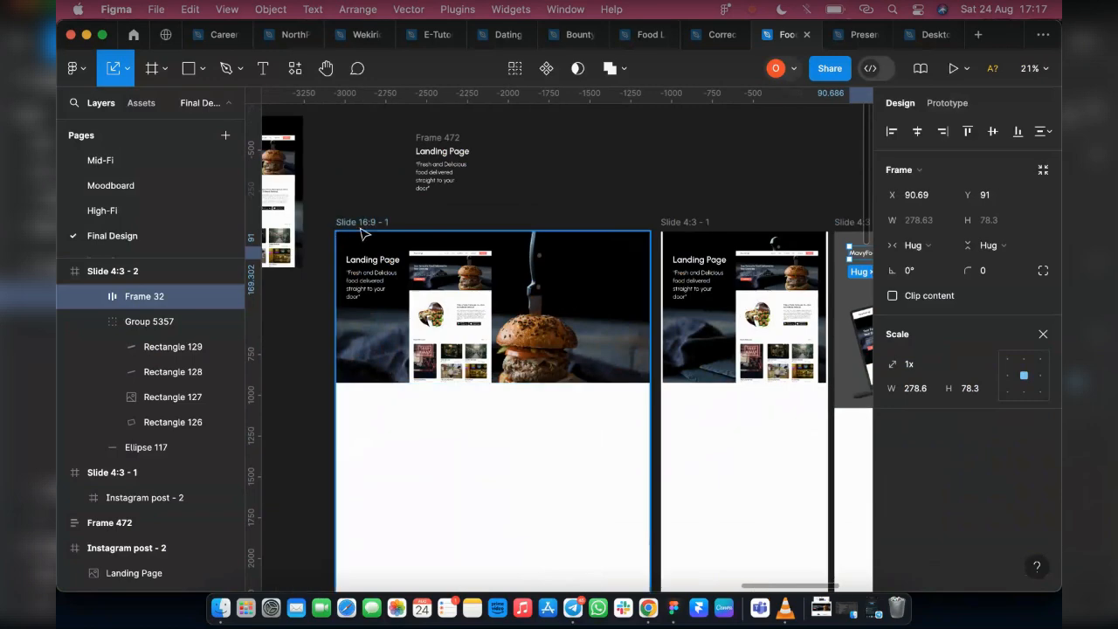
pyautogui.click(347, 226)
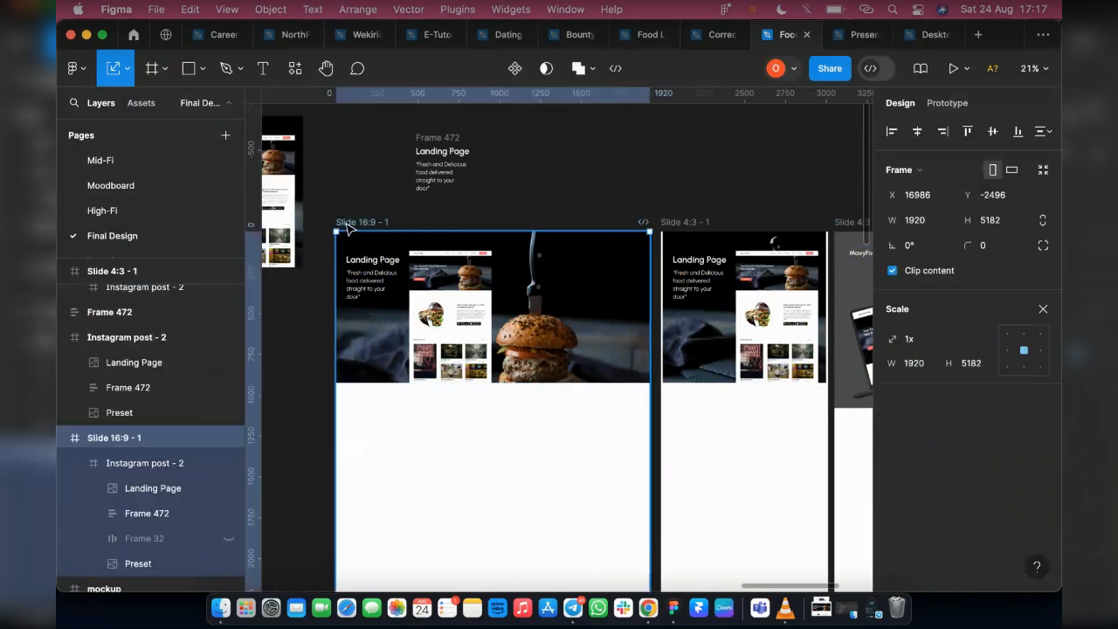
pyautogui.press('Delete')
# Try aligning the Instagram post - 2 frame to the left edge of Slide 4:3 - 1, and restore its horizontal centring
pyautogui.click(201, 287)
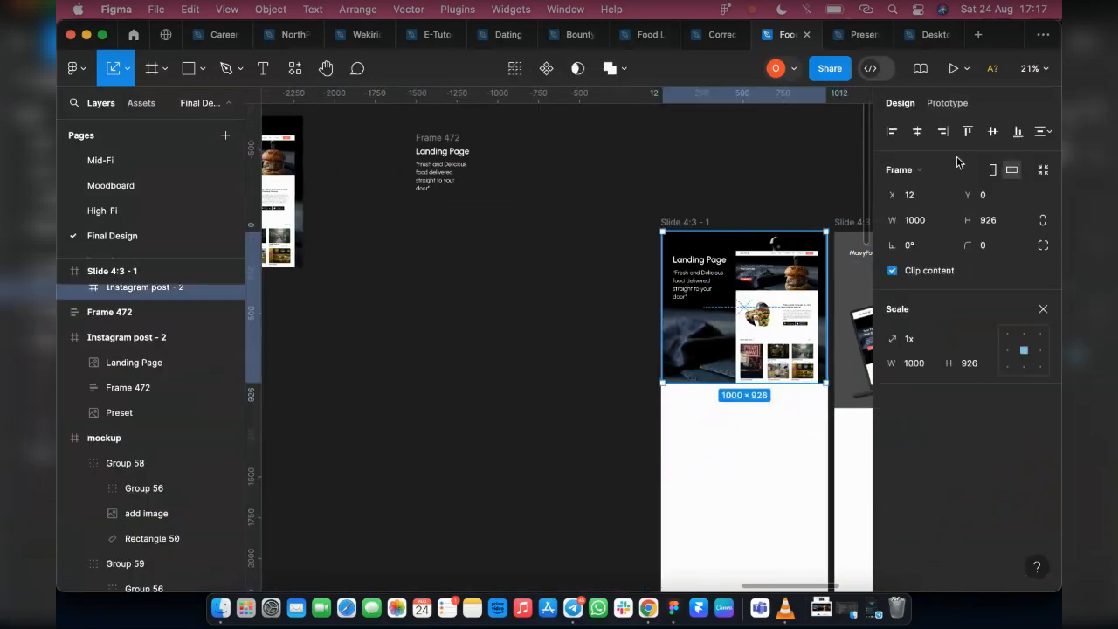
pyautogui.click(892, 130)
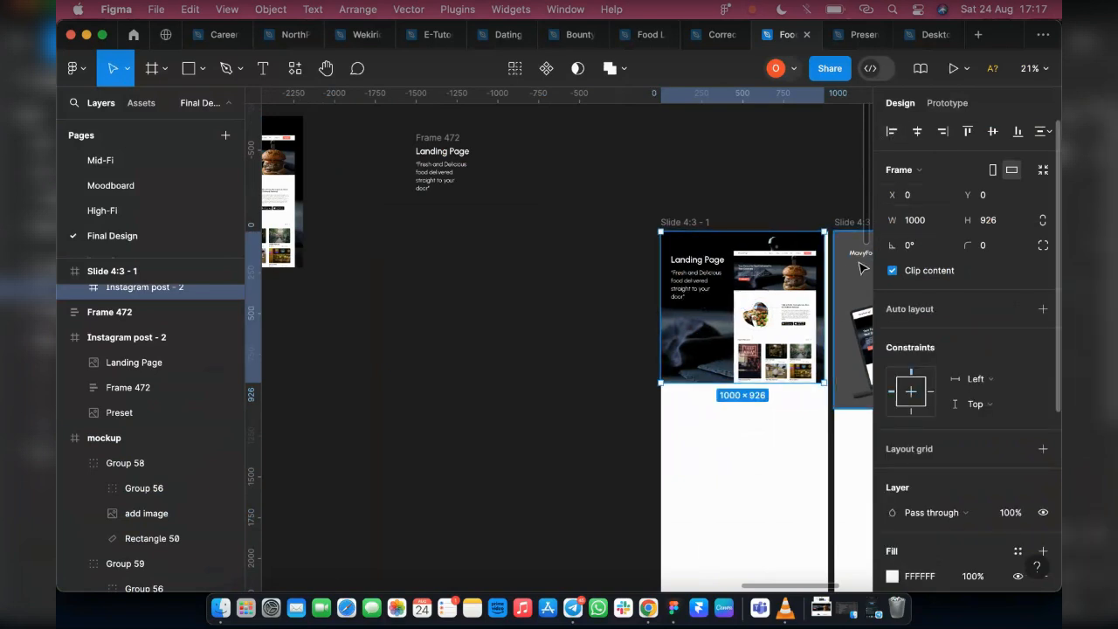
pyautogui.hscroll(3, 843, 330)
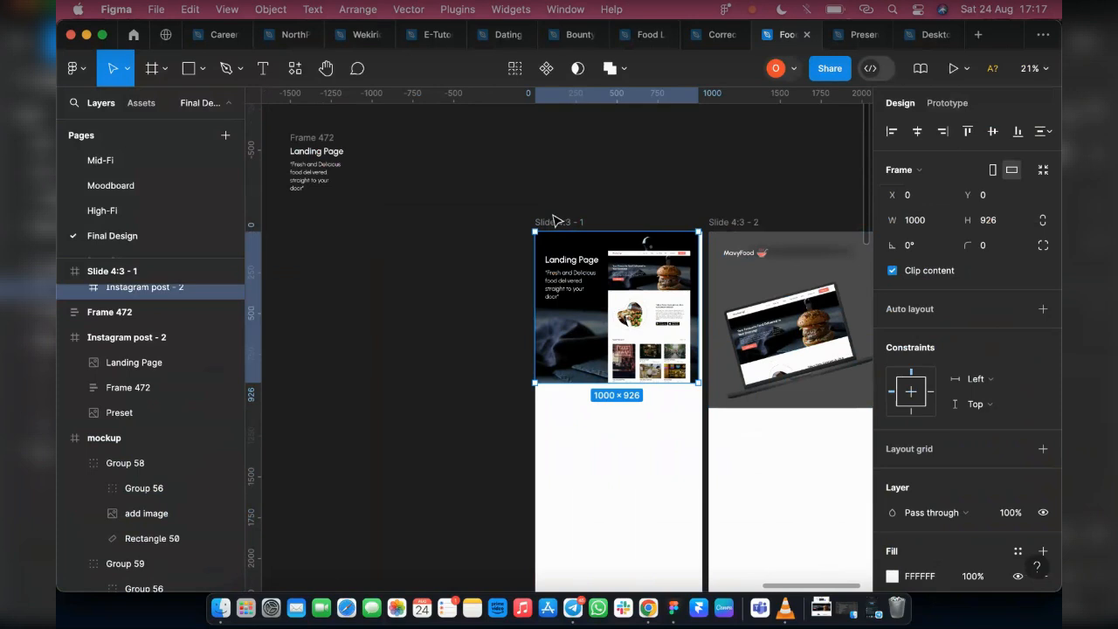
pyautogui.click(917, 132)
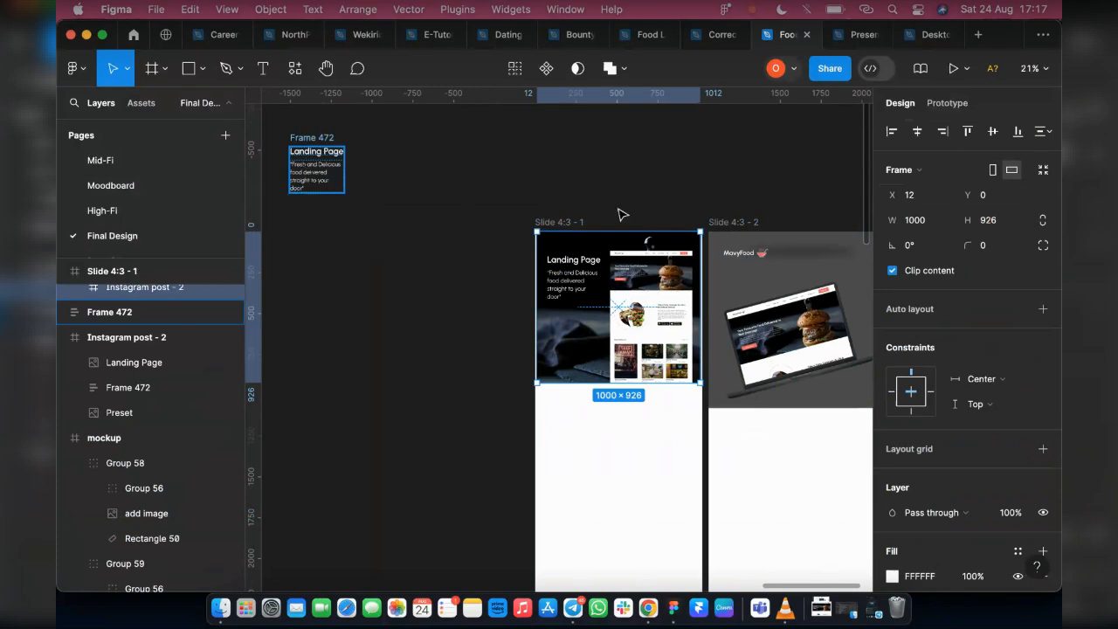
# Move the loose Landing Page text block into the MacBook mockup at X 636, Y 73 and set its tagline to auto width
pyautogui.moveTo(302, 166); pyautogui.dragTo(742, 276)
pyautogui.hscroll(2, 756, 276)
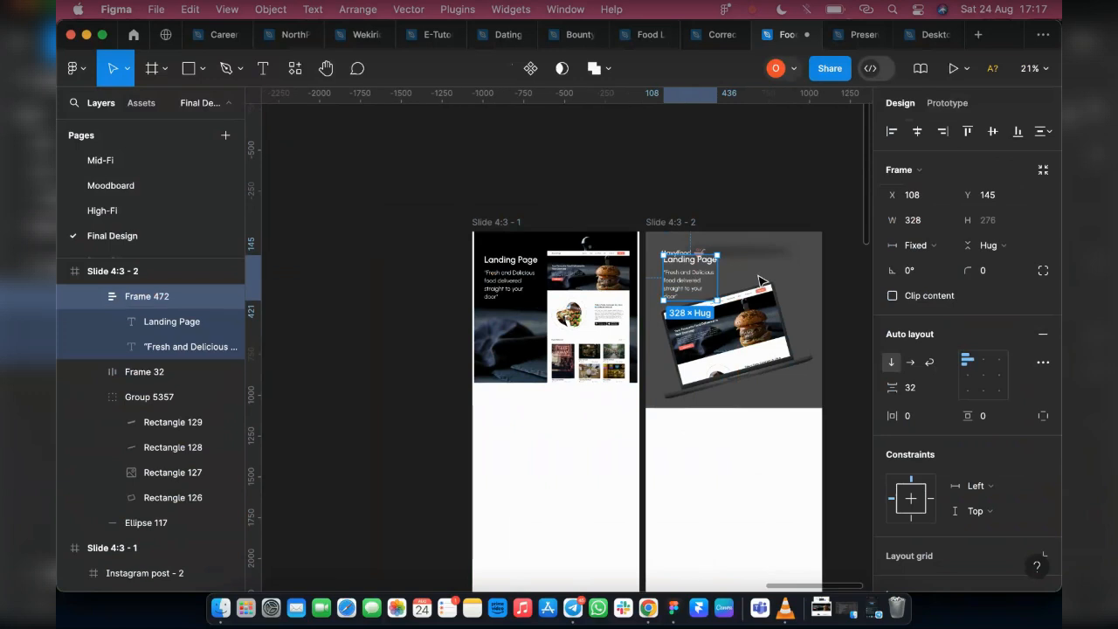
pyautogui.hscroll(2, 758, 277)
pyautogui.scroll(5, 666, 278)
pyautogui.moveTo(603, 266); pyautogui.dragTo(755, 242)
pyautogui.doubleClick(755, 257)
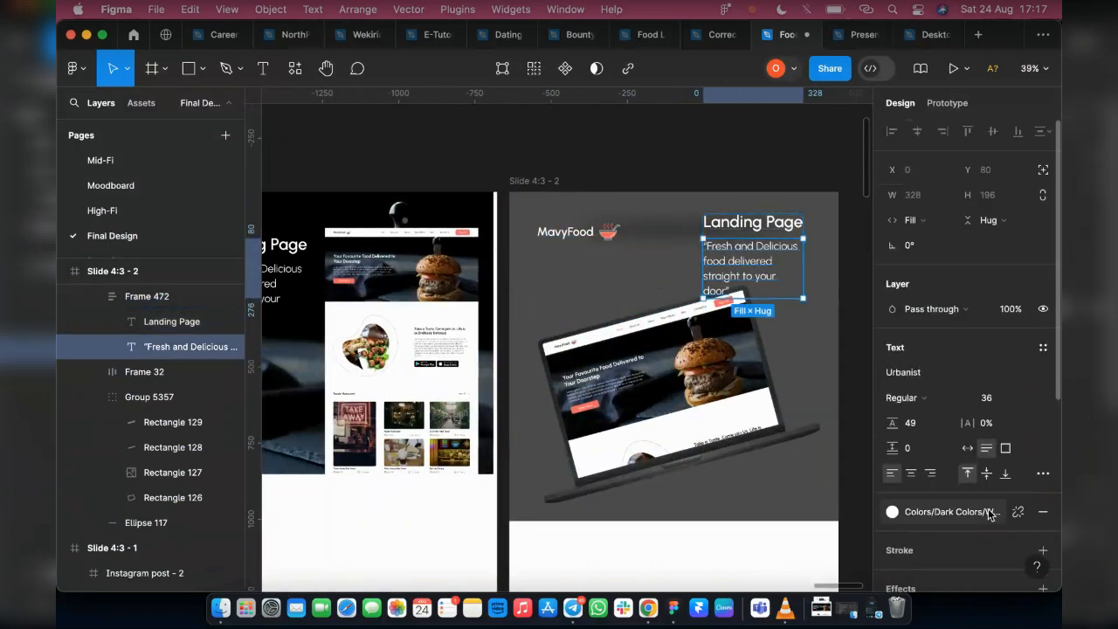
pyautogui.click(967, 447)
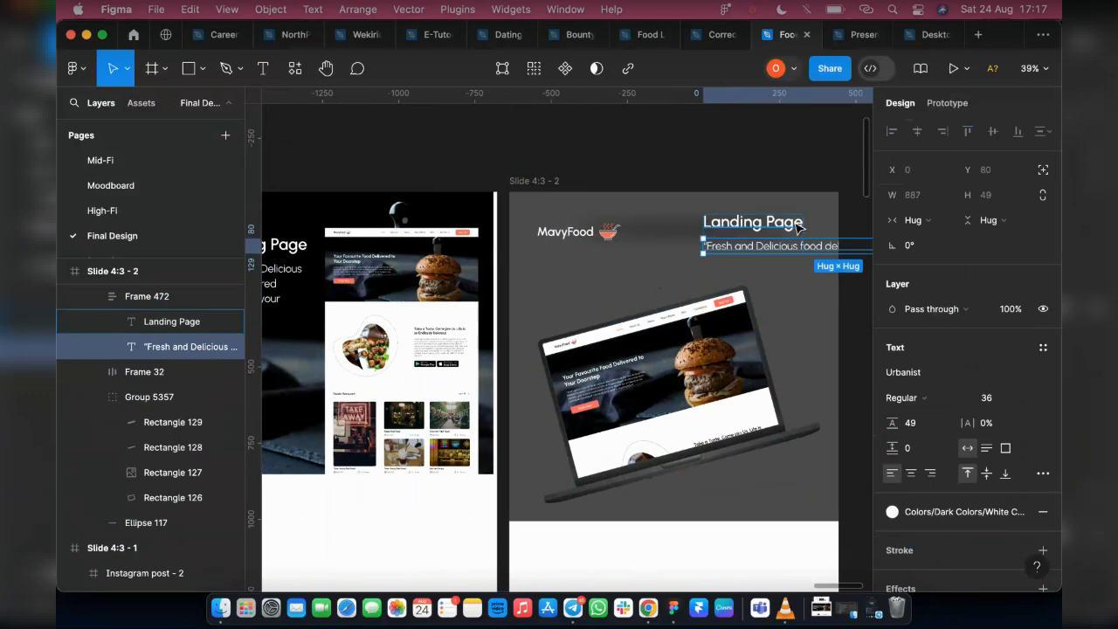
# Move the MavyFood logo closer to the mockup's upper-left corner and place the Landing Page text block beneath it at X 60, Y 156
pyautogui.click(155, 296)
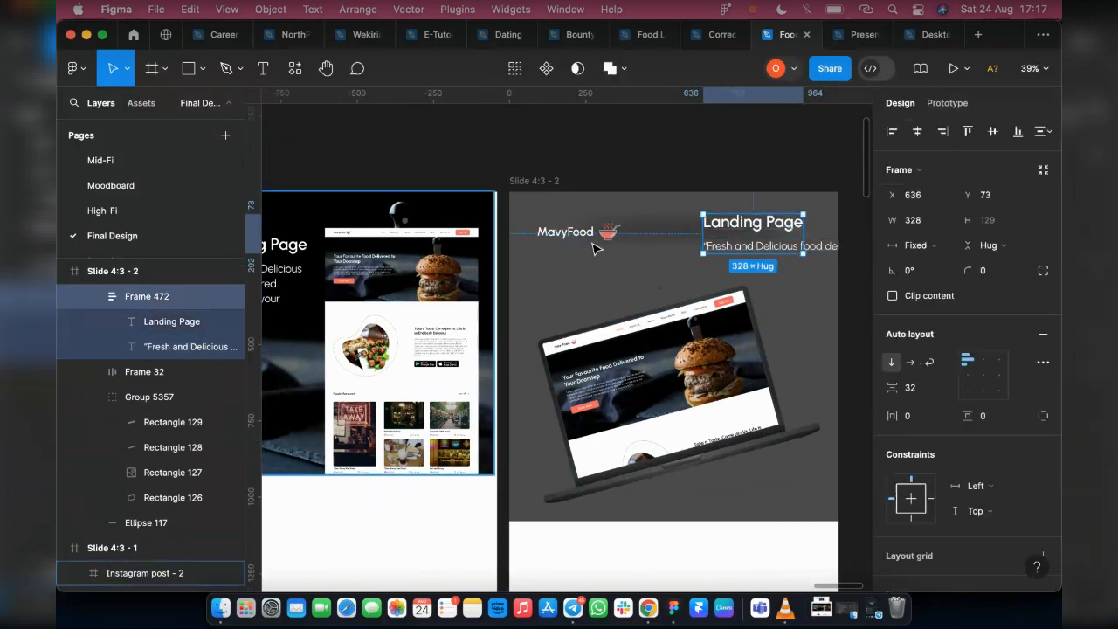
pyautogui.moveTo(580, 241); pyautogui.dragTo(573, 229)
pyautogui.moveTo(749, 245); pyautogui.dragTo(572, 270)
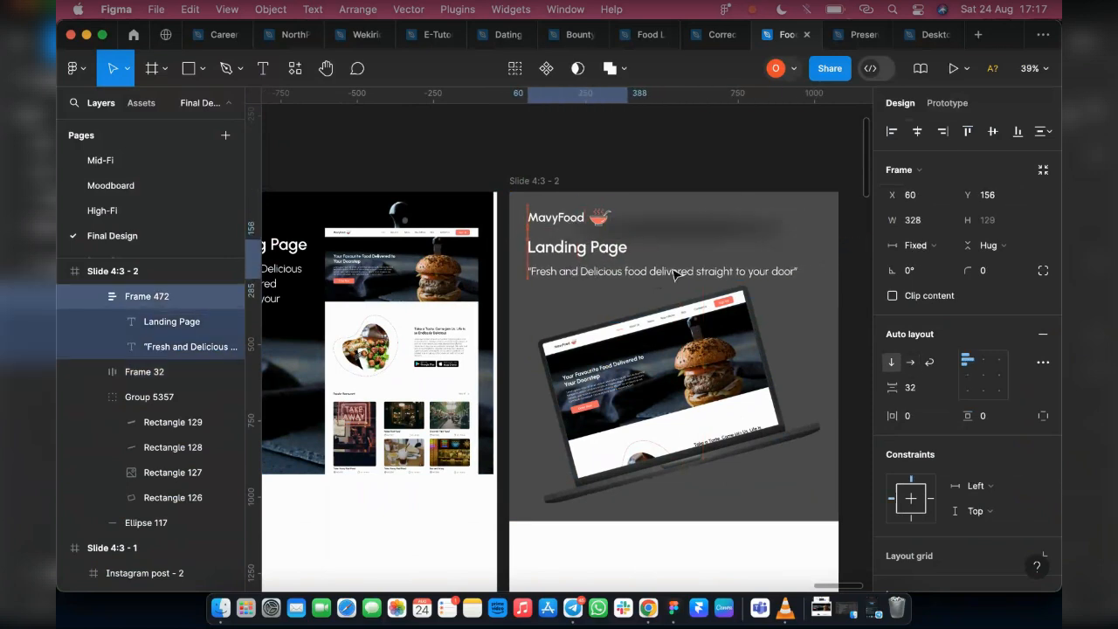
# Widen the Landing Page text block's frame to about 905 so it encloses the single-line tagline
pyautogui.click(625, 268)
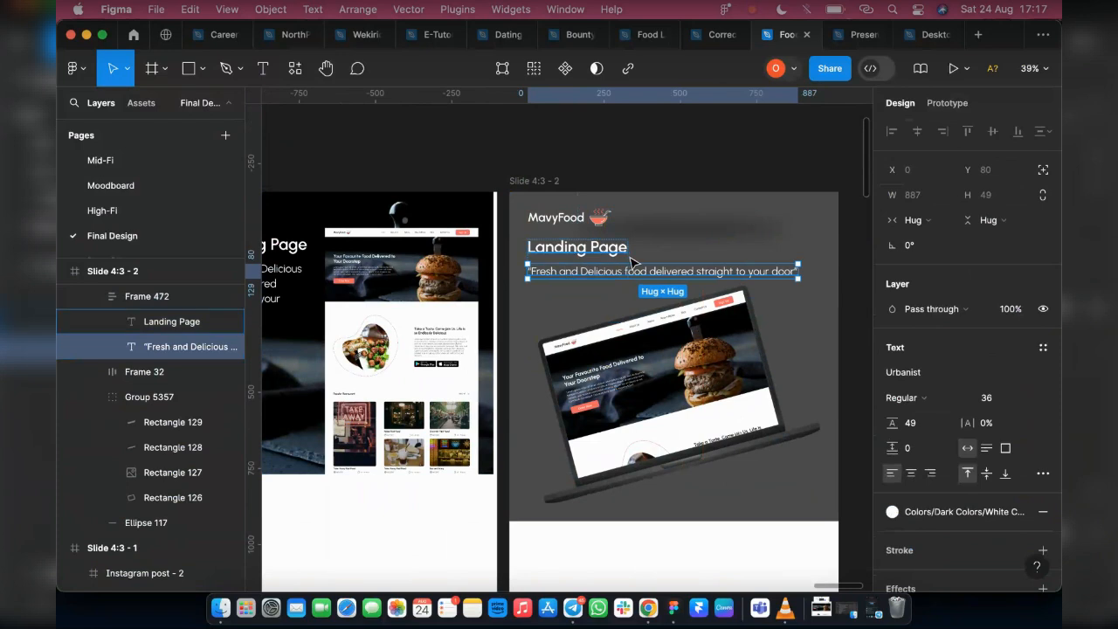
pyautogui.click(631, 260)
pyautogui.press('Escape')
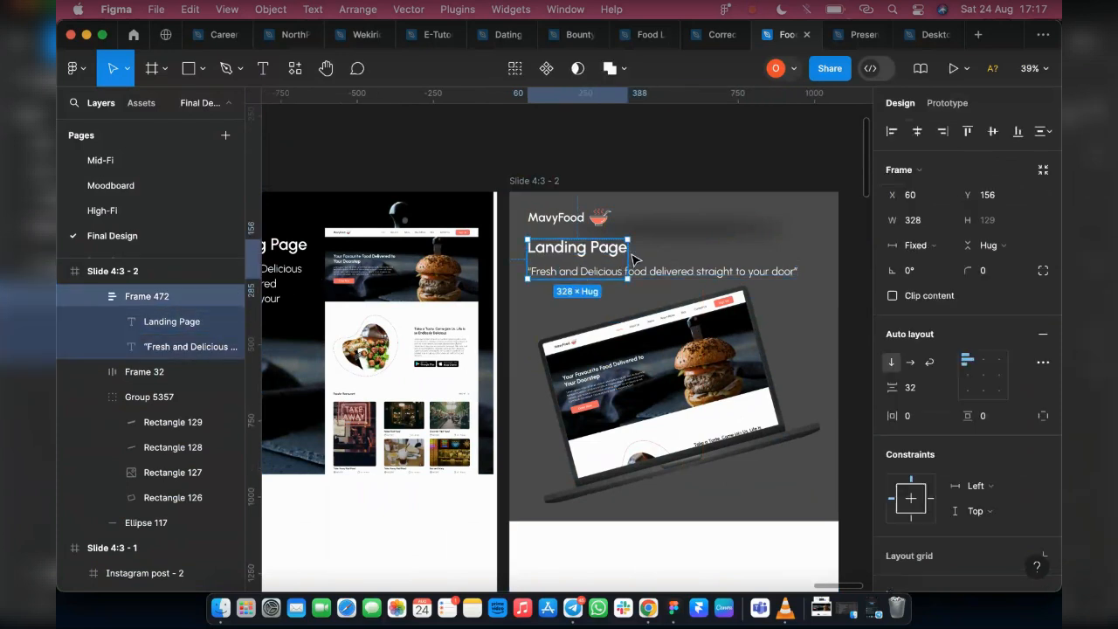
pyautogui.moveTo(783, 253); pyautogui.dragTo(803, 255)
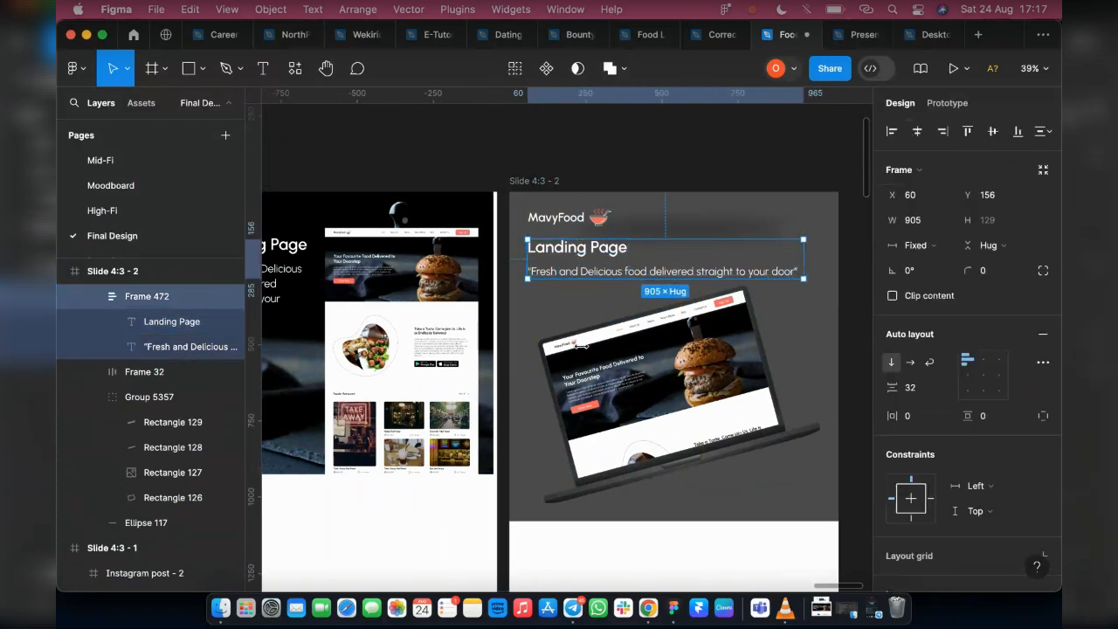
# Try placing the MavyFood logo beside the Landing Page heading at X 666, Y 135
pyautogui.moveTo(555, 259); pyautogui.dragTo(757, 246)
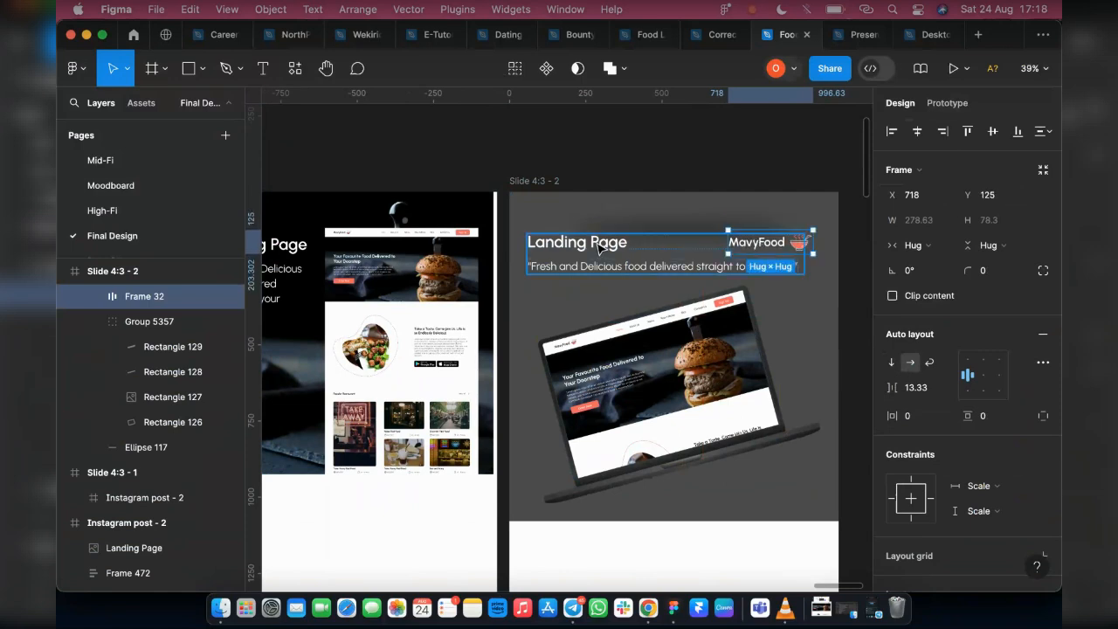
pyautogui.click(779, 243)
pyautogui.moveTo(776, 216); pyautogui.dragTo(759, 144)
pyautogui.click(641, 172)
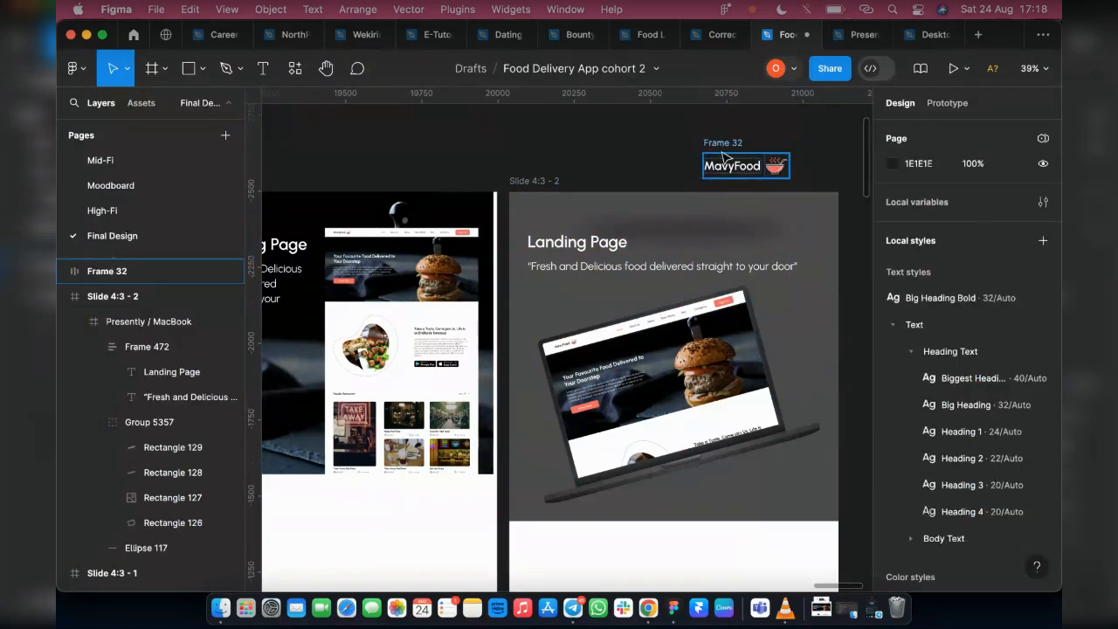
pyautogui.click(714, 147)
pyautogui.moveTo(742, 165); pyautogui.dragTo(734, 247)
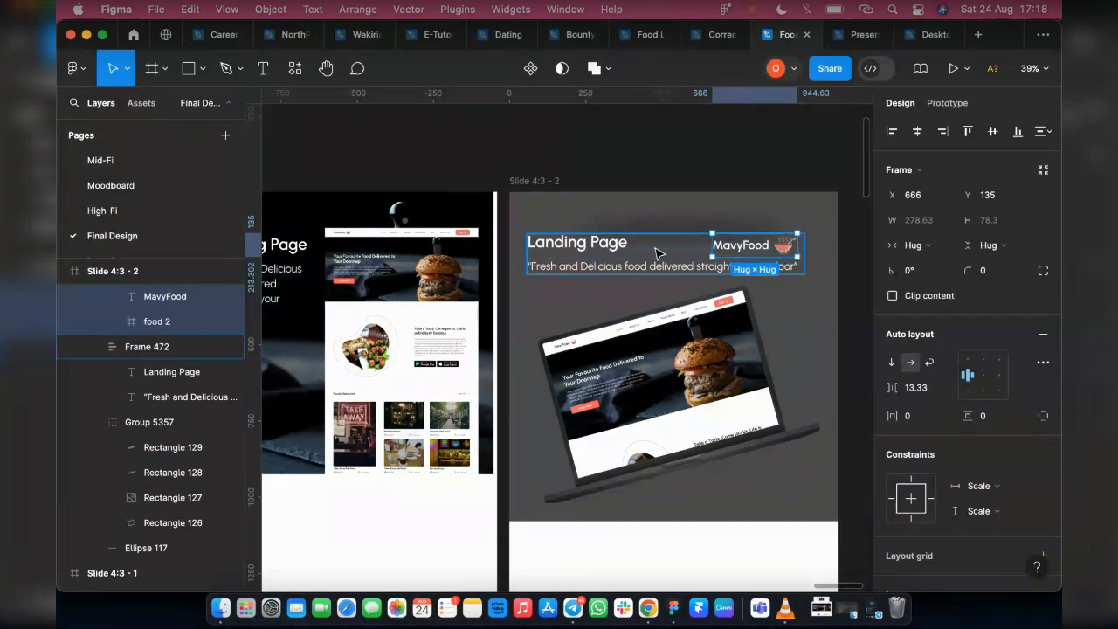
# Try taking the MavyFood logo out of the mockup and putting it back beside the heading at X 701, Y 122
pyautogui.click(690, 252)
pyautogui.moveTo(641, 257); pyautogui.dragTo(640, 242)
pyautogui.press('super+z')
pyautogui.click(737, 247)
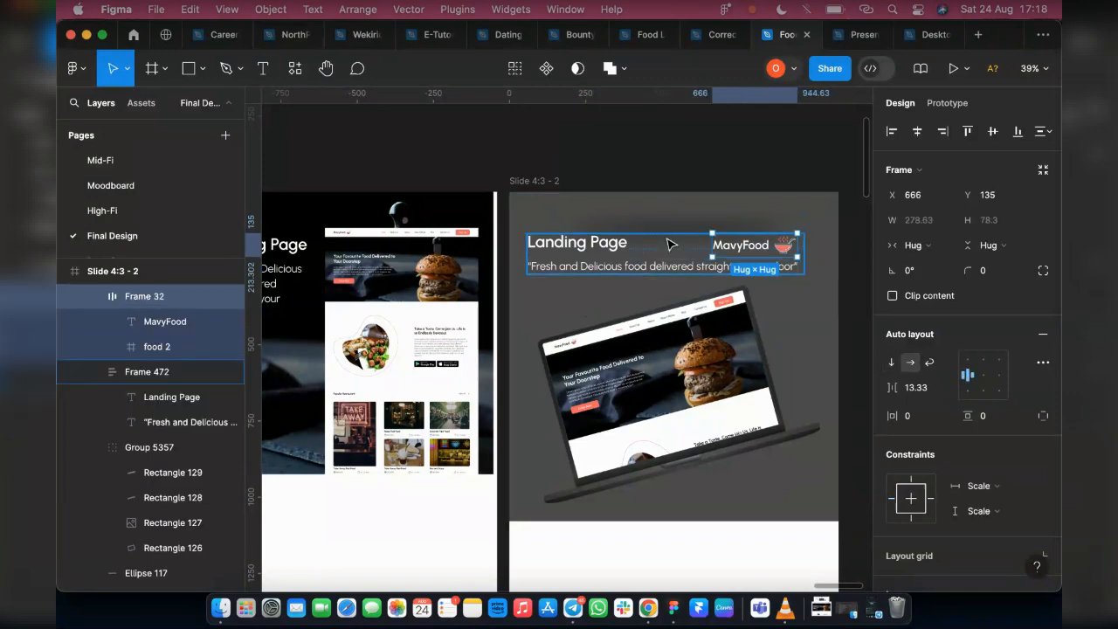
pyautogui.moveTo(741, 240); pyautogui.dragTo(758, 162)
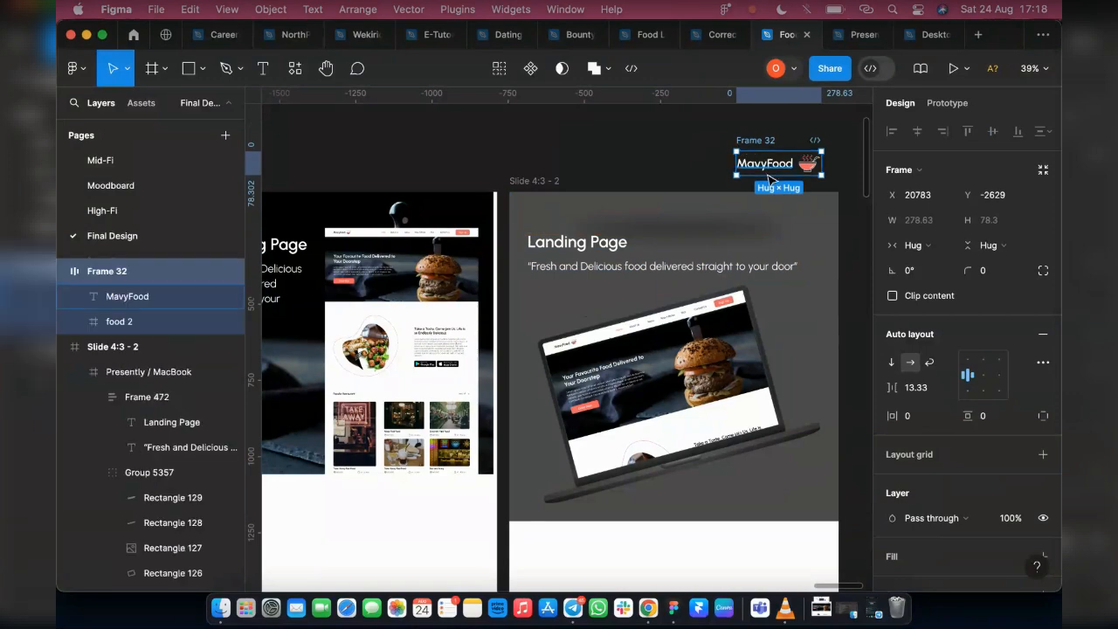
pyautogui.moveTo(768, 174); pyautogui.dragTo(757, 248)
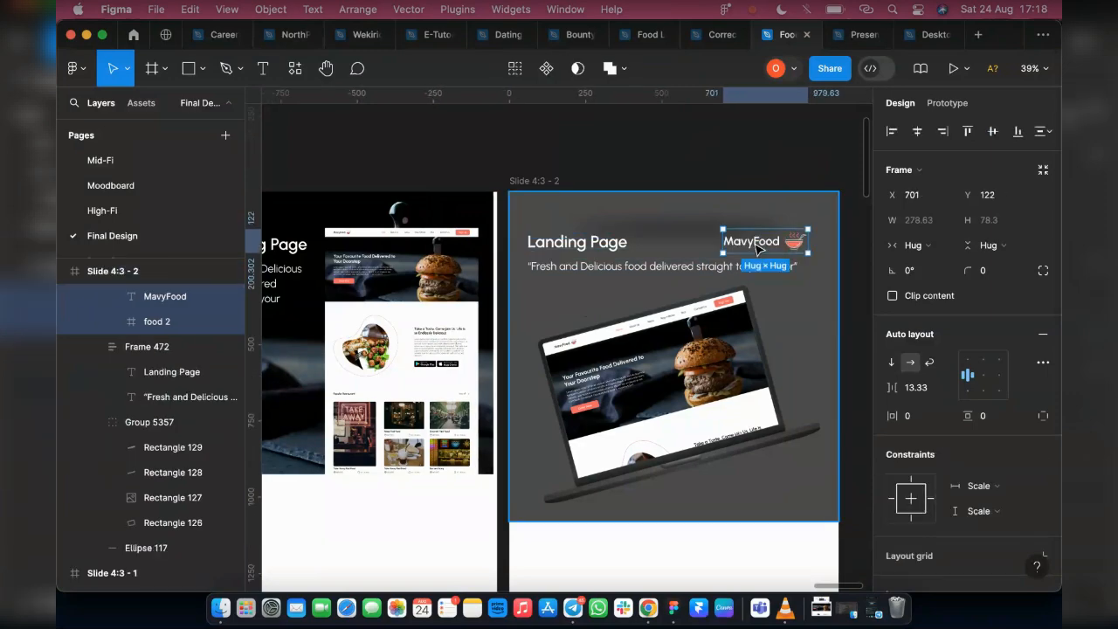
# Move the MavyFood logo to X 577, Y 42 and the Landing Page text block to X 47, Y 82
pyautogui.moveTo(756, 249); pyautogui.dragTo(738, 223)
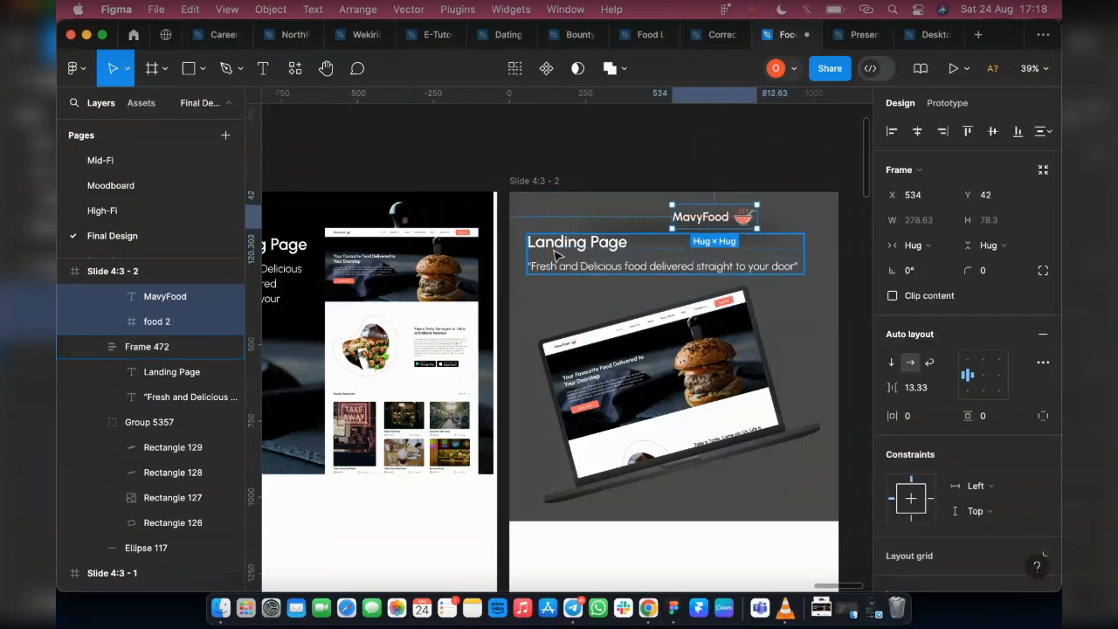
pyautogui.moveTo(555, 256); pyautogui.dragTo(549, 245)
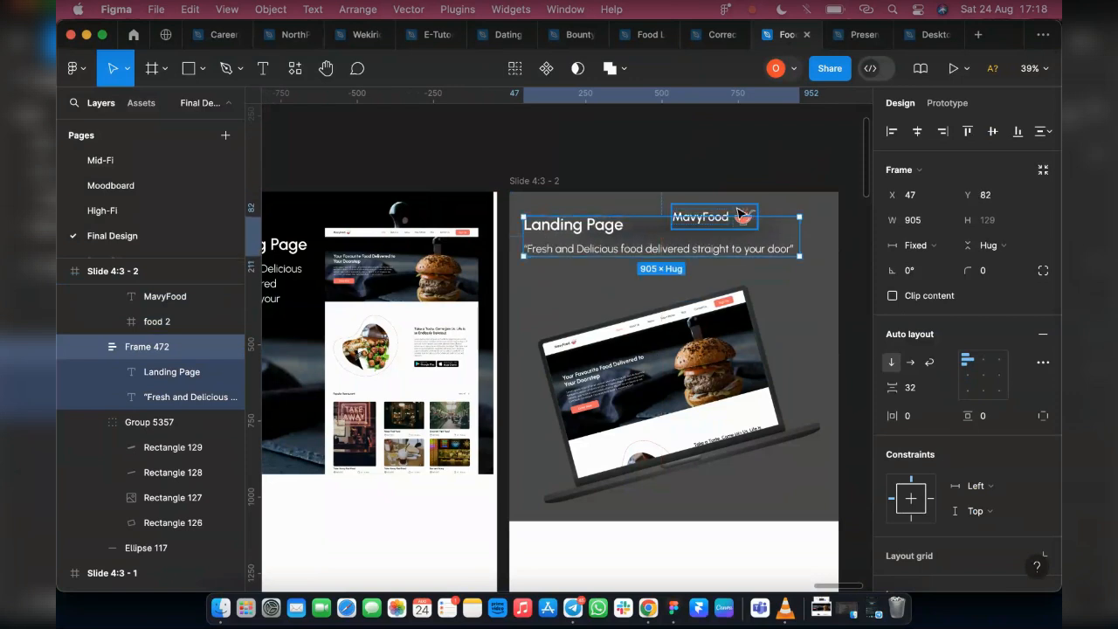
pyautogui.moveTo(738, 206); pyautogui.dragTo(764, 224)
# Ungroup the Landing Page text block and combine its heading with the MavyFood logo in a horizontal auto layout
pyautogui.click(588, 237)
pyautogui.press('super+shift+g')
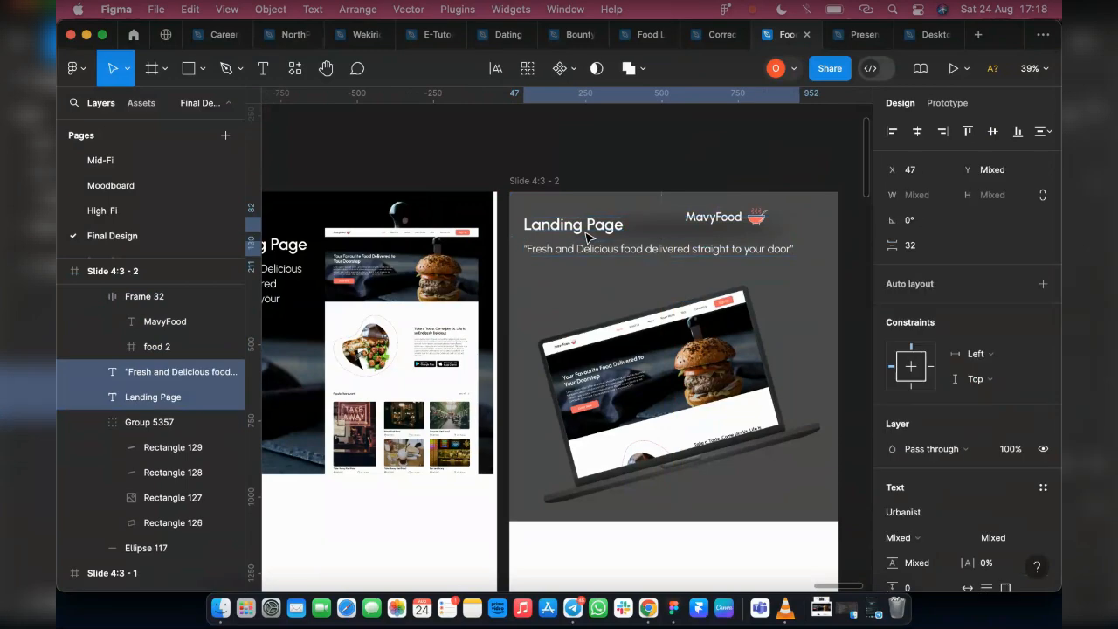
pyautogui.click(732, 227)
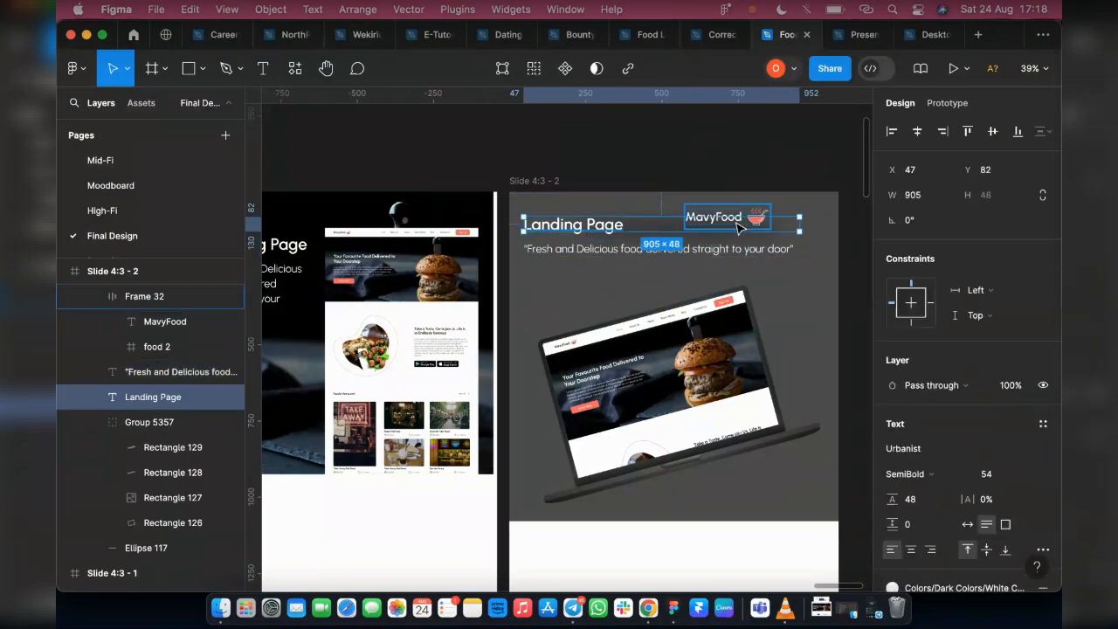
pyautogui.keyDown('shift'); pyautogui.click(739, 228); pyautogui.keyUp('shift')
pyautogui.click(590, 227)
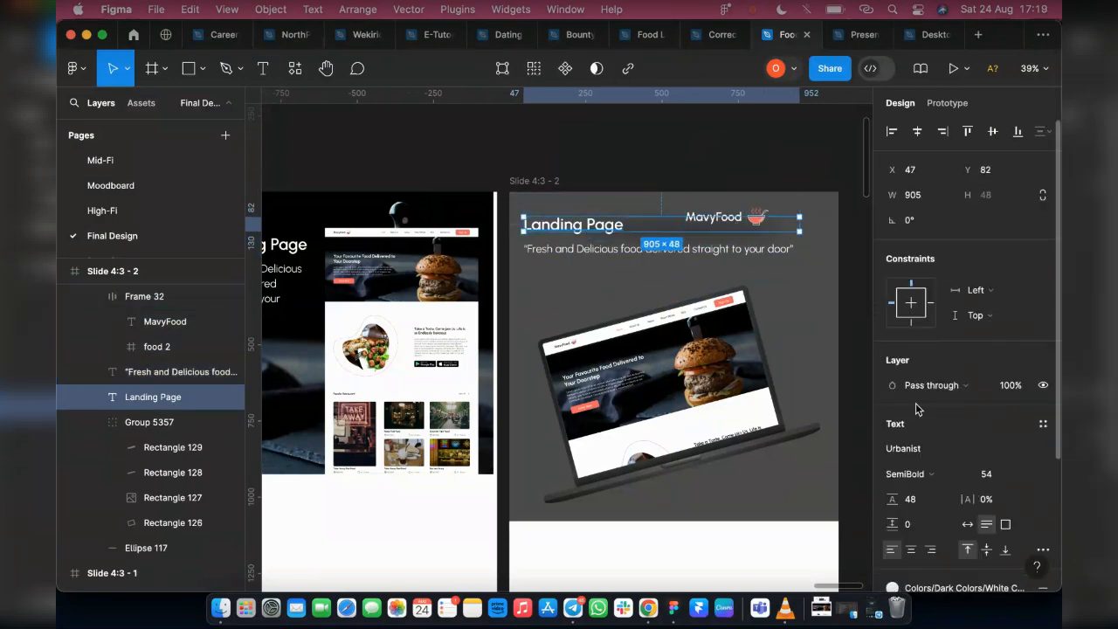
pyautogui.keyDown('shift'); pyautogui.click(732, 222); pyautogui.keyUp('shift')
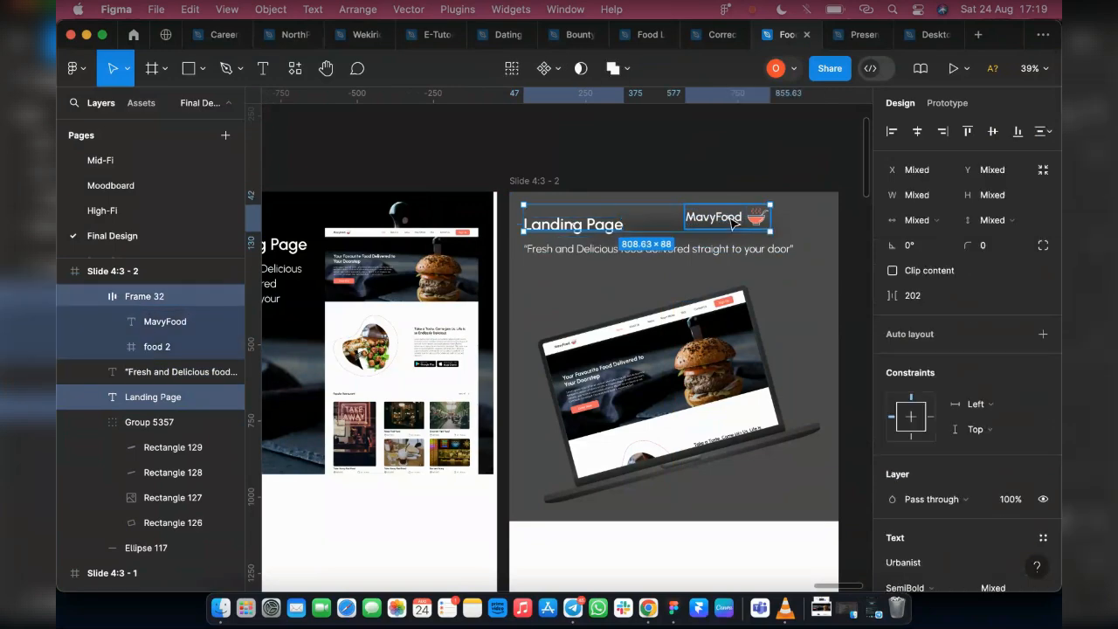
pyautogui.hotkey('shift', 'a')
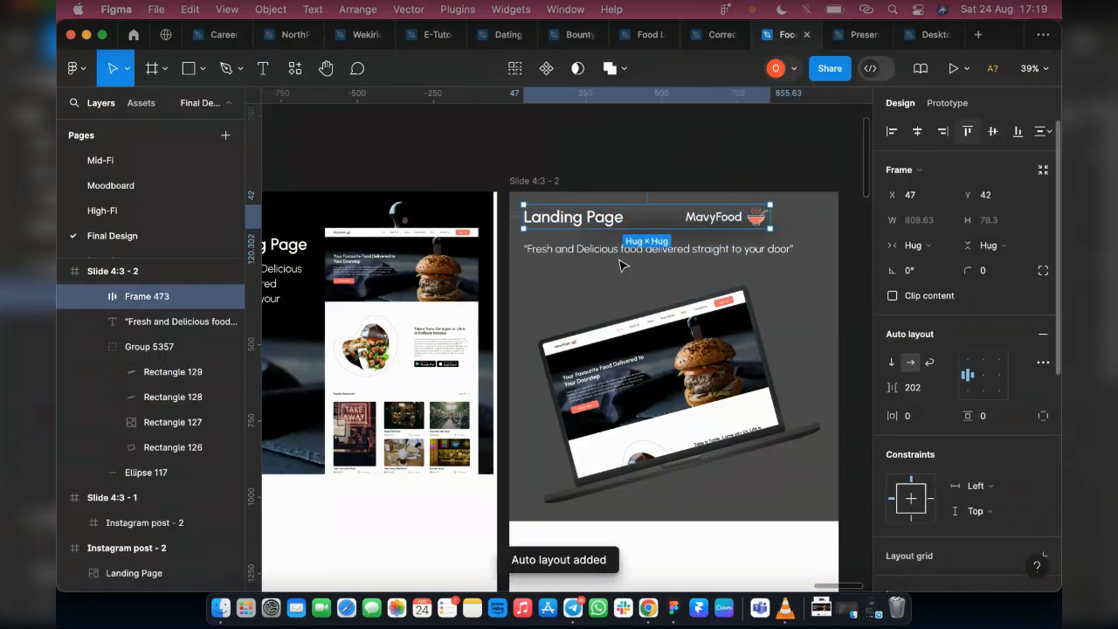
# Stack the heading-and-logo row and the tagline in a vertical auto layout with spacing 20, and lower the block to Y 70
pyautogui.keyDown('shift'); pyautogui.click(640, 251); pyautogui.keyUp('shift')
pyautogui.hotkey('shift', 'a')
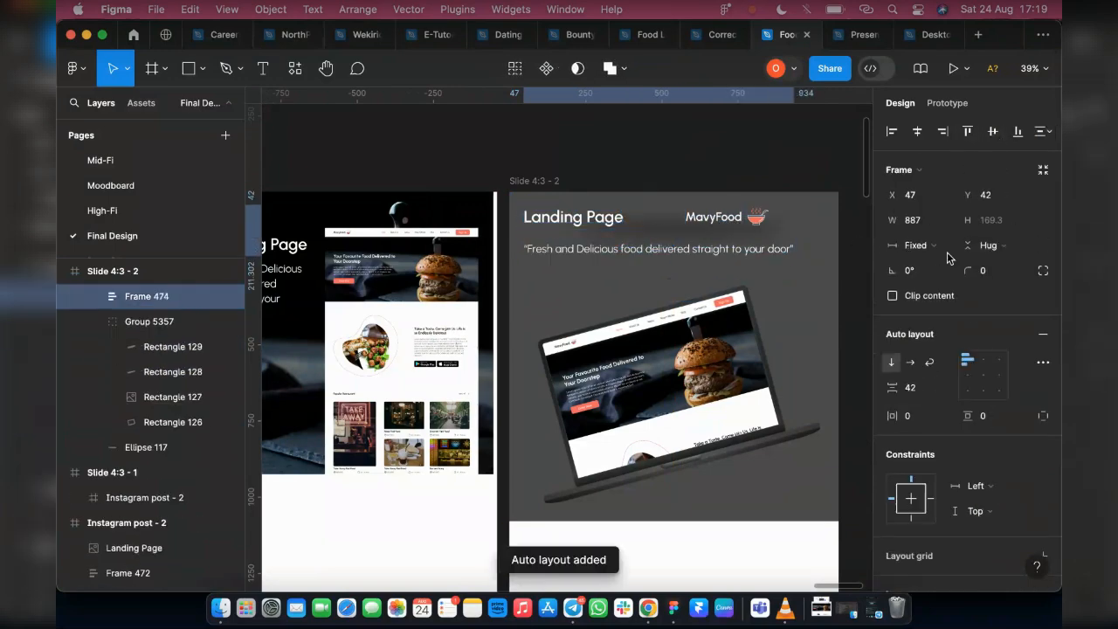
pyautogui.click(914, 395)
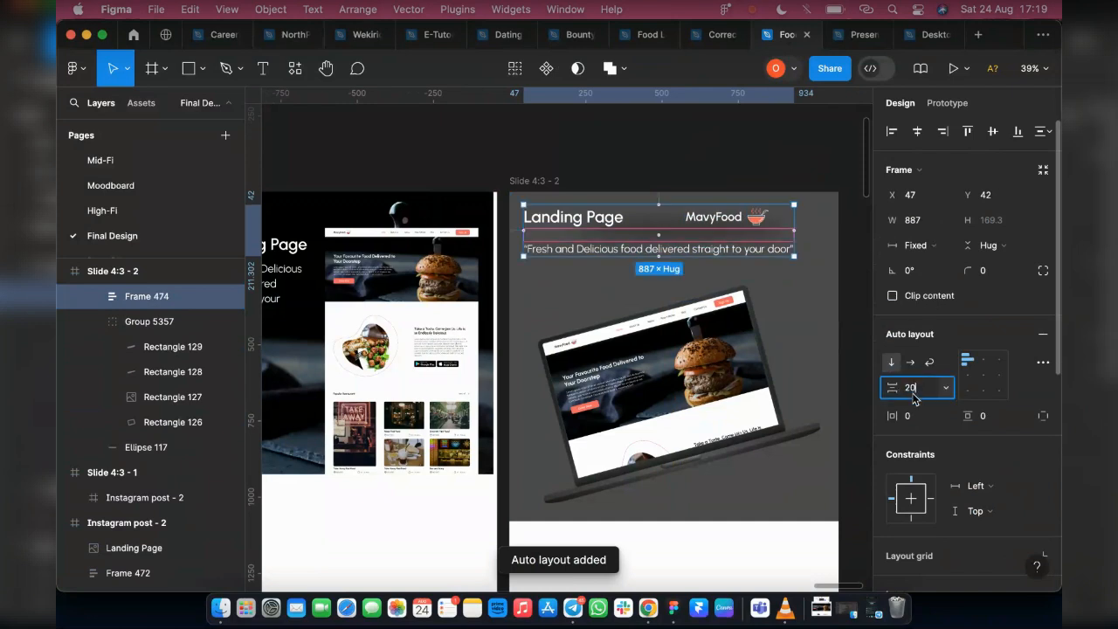
pyautogui.write('20')
pyautogui.press('Return')
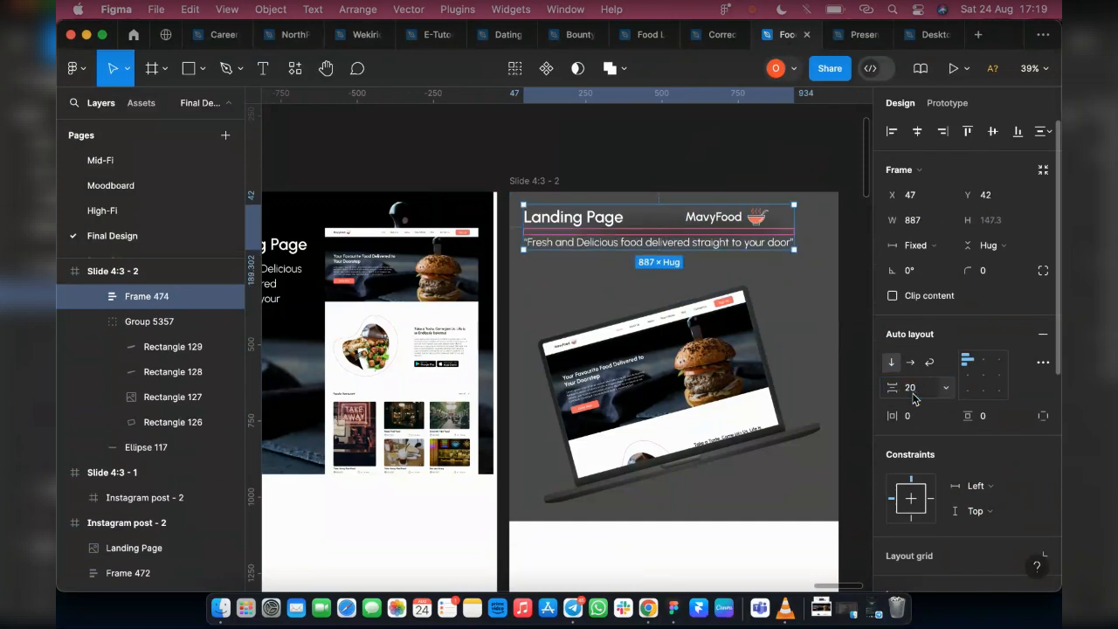
pyautogui.moveTo(557, 236); pyautogui.dragTo(560, 245)
# Set the heading-and-logo row's spacing to Auto and stretch it to fill the block's width of 887
pyautogui.doubleClick(570, 230)
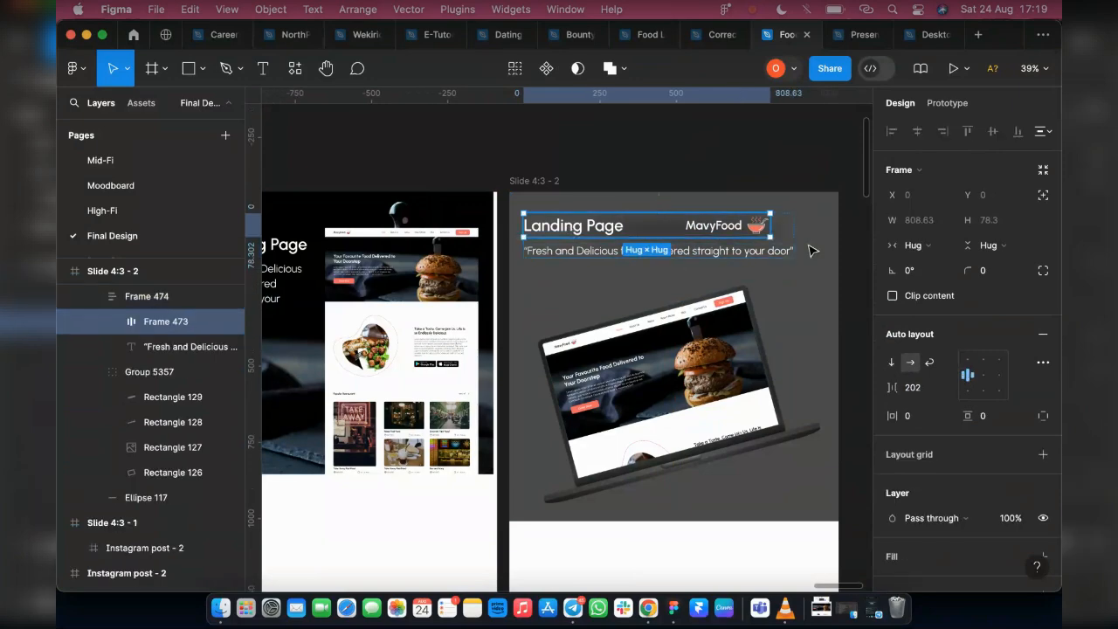
pyautogui.click(945, 387)
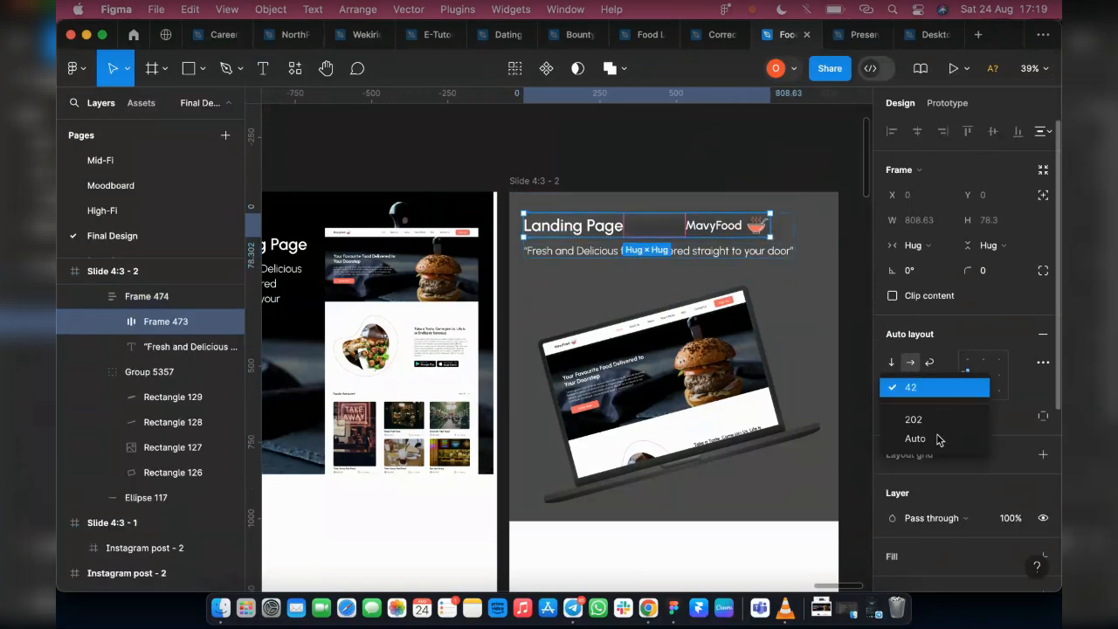
pyautogui.click(938, 441)
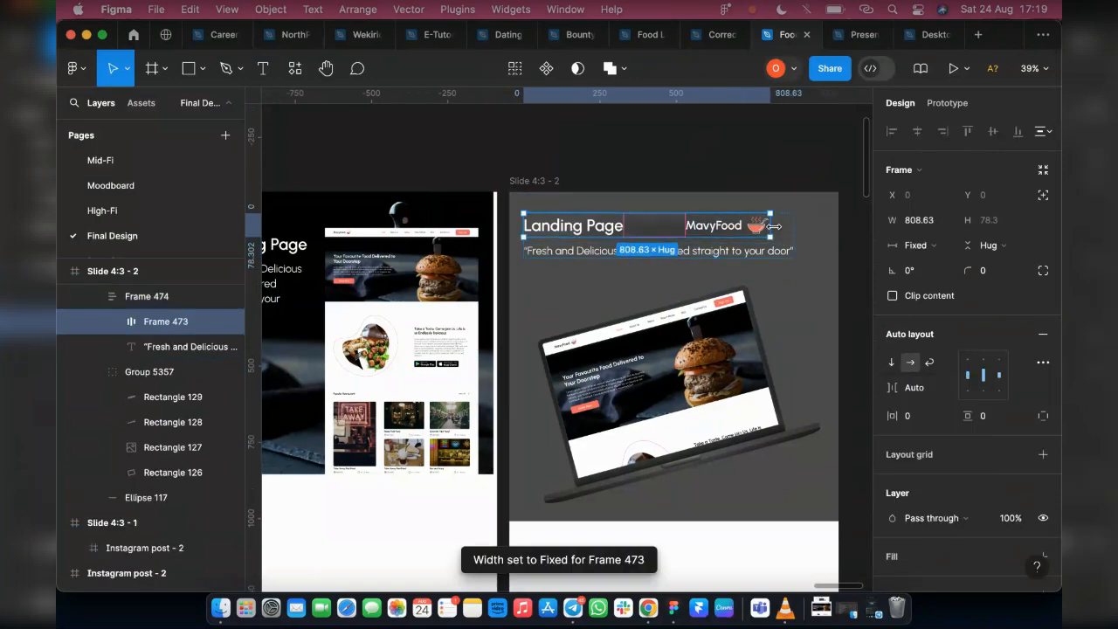
pyautogui.moveTo(773, 226); pyautogui.dragTo(820, 230)
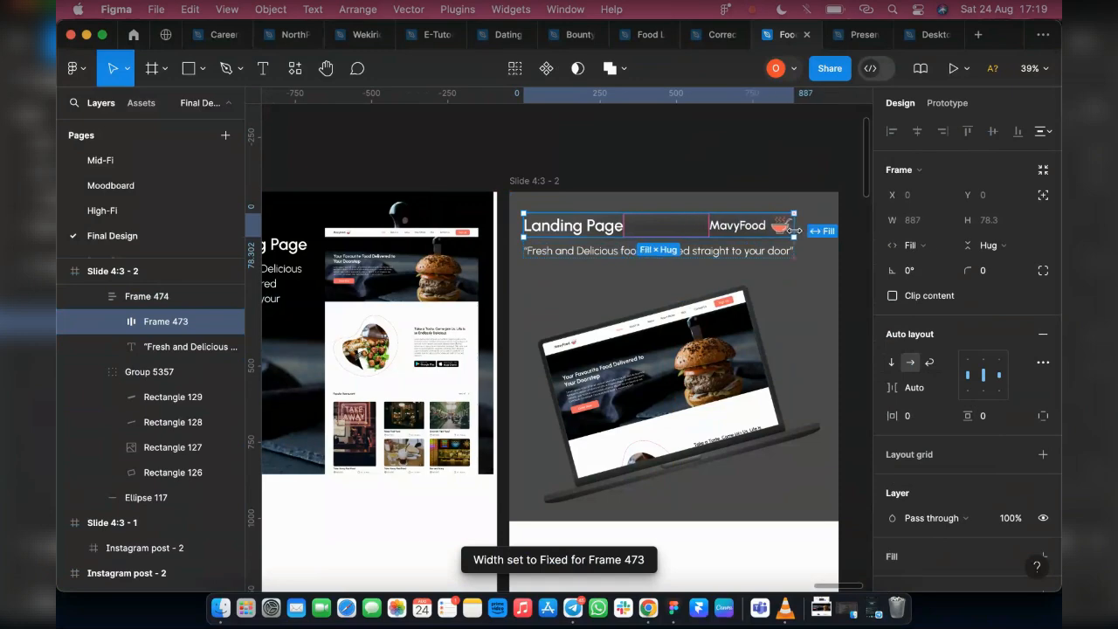
pyautogui.click(682, 181)
# Centre the combined heading, logo and tagline block horizontally in the MacBook mockup
pyautogui.doubleClick(574, 237)
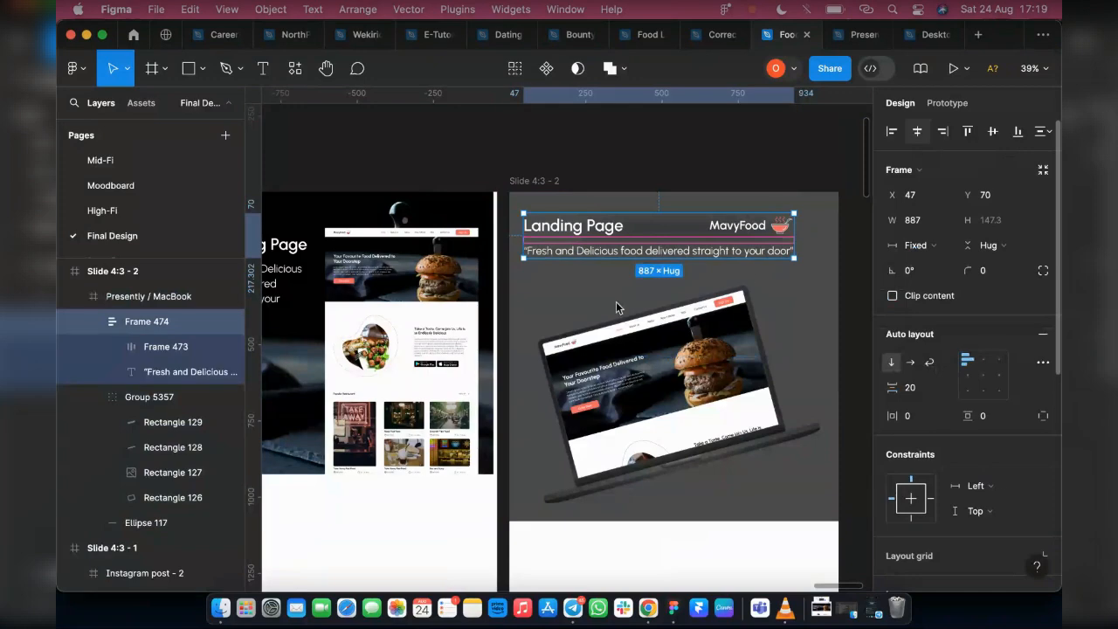
pyautogui.click(917, 131)
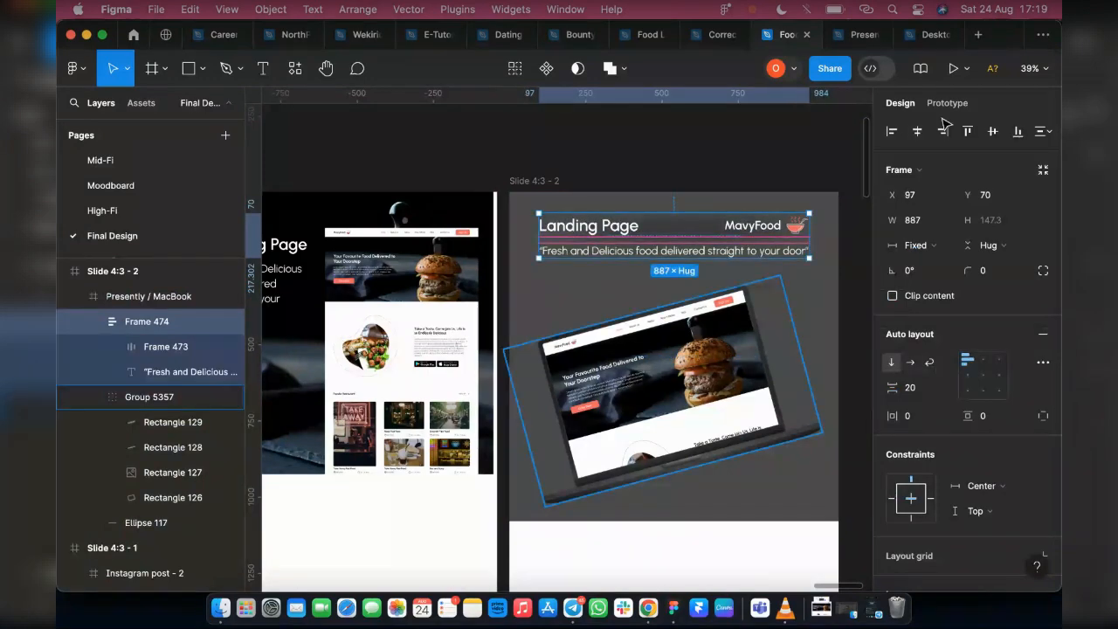
pyautogui.press('Tab')
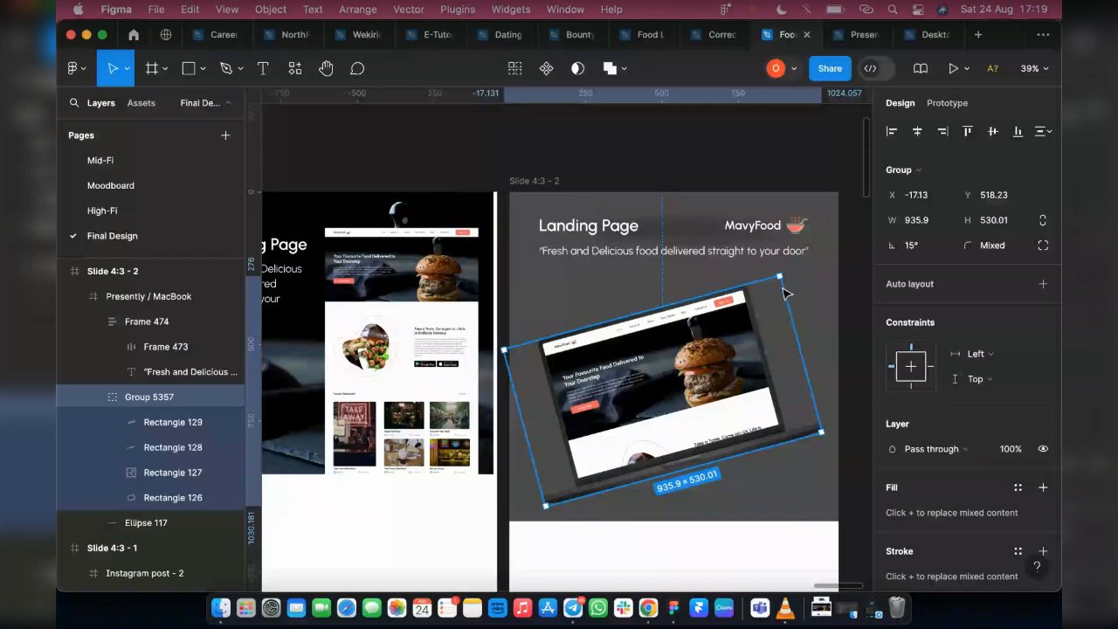
# Add a PNG export setting at 4x to the Mobile View LP frame
pyautogui.keyDown('ctrl'); pyautogui.scroll(-10, 725, 288); pyautogui.keyUp('ctrl')
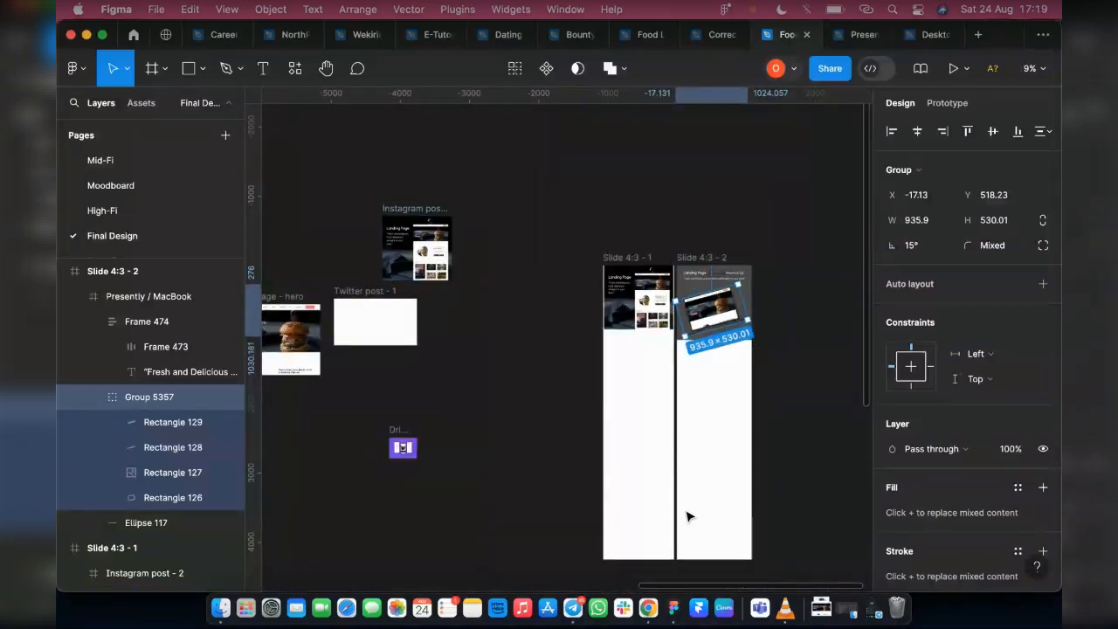
pyautogui.click(700, 450)
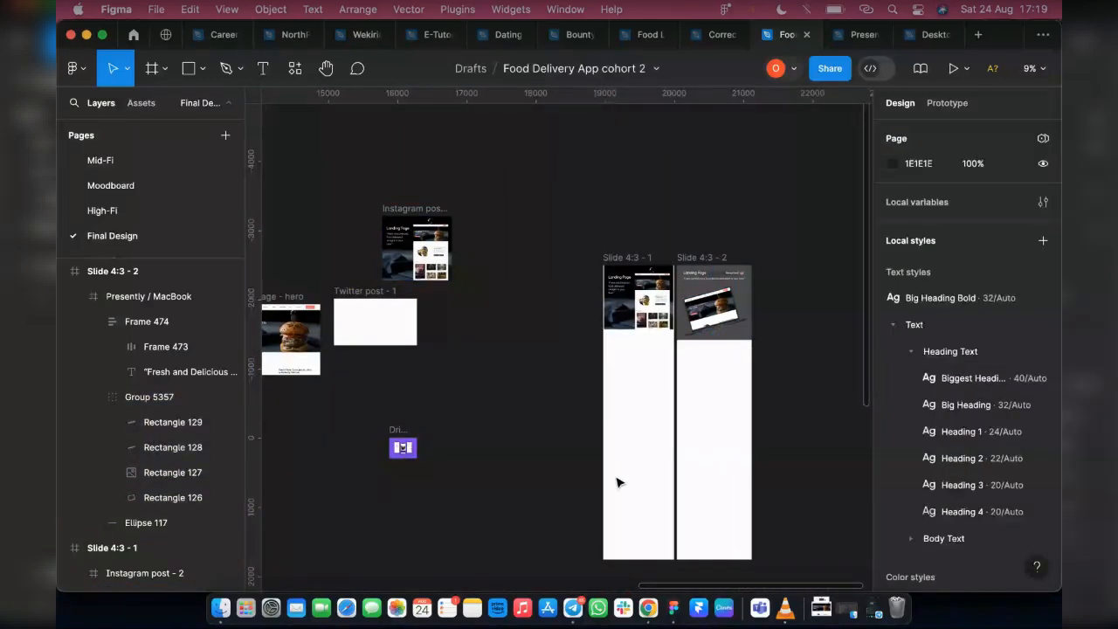
pyautogui.hscroll(-2, 442, 412)
pyautogui.hscroll(-2, 445, 417)
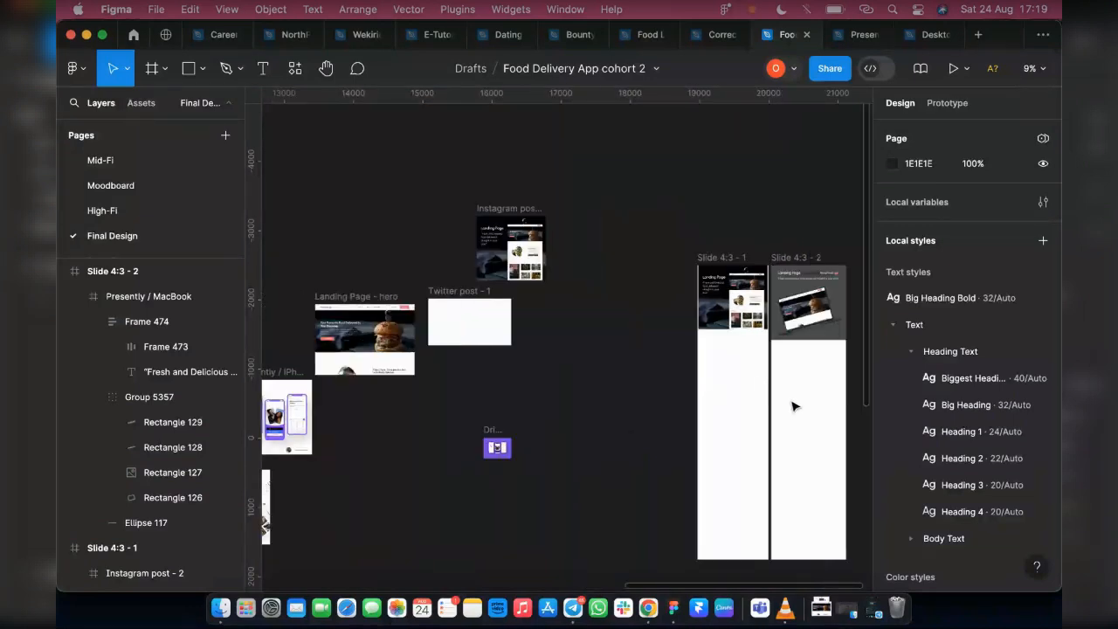
pyautogui.hscroll(-4, 371, 427)
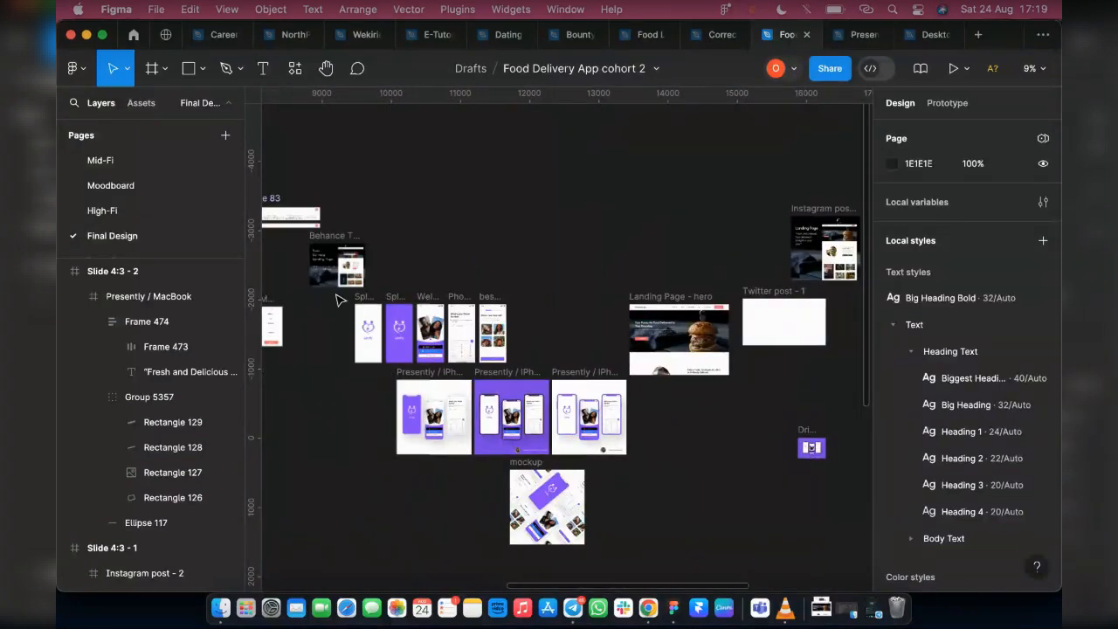
pyautogui.hscroll(-3, 350, 315)
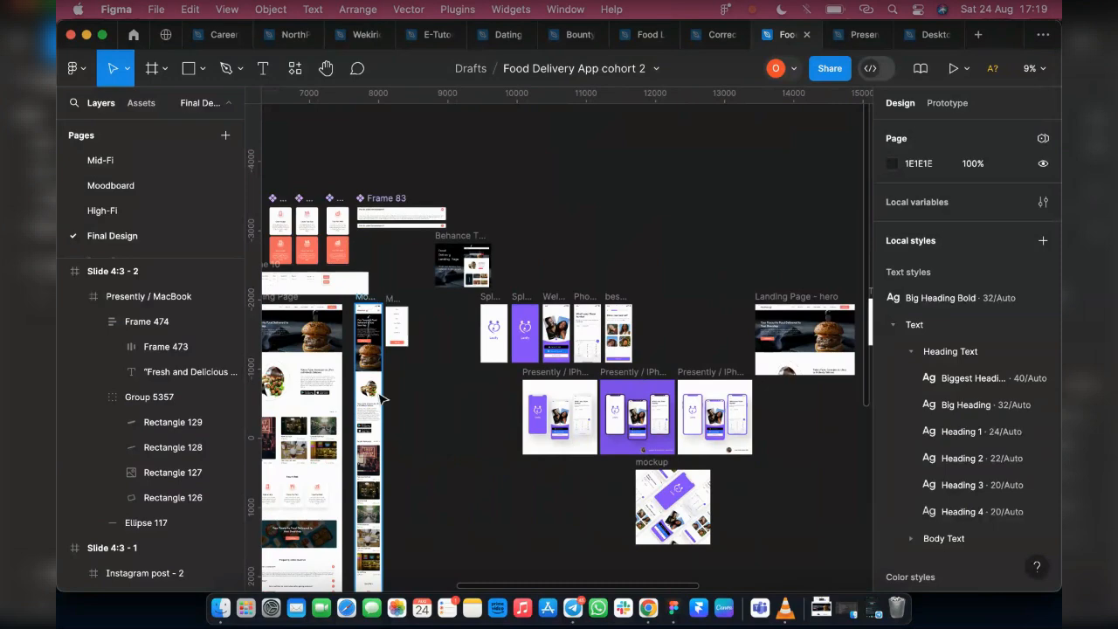
pyautogui.click(383, 385)
pyautogui.scroll(-5, 994, 508)
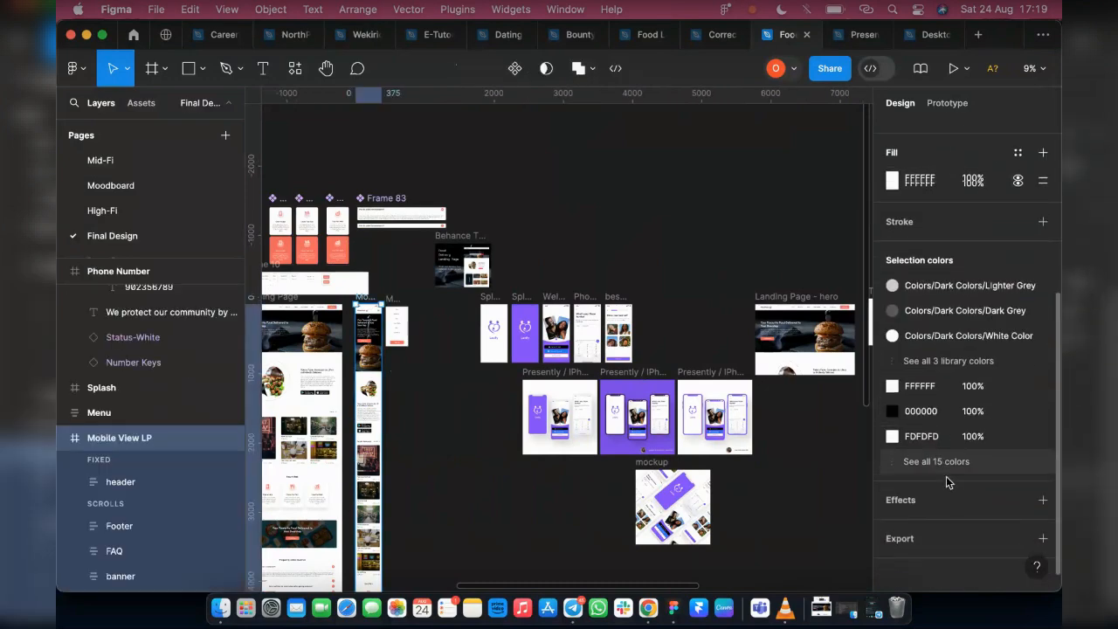
pyautogui.click(1042, 533)
pyautogui.scroll(-2, 926, 489)
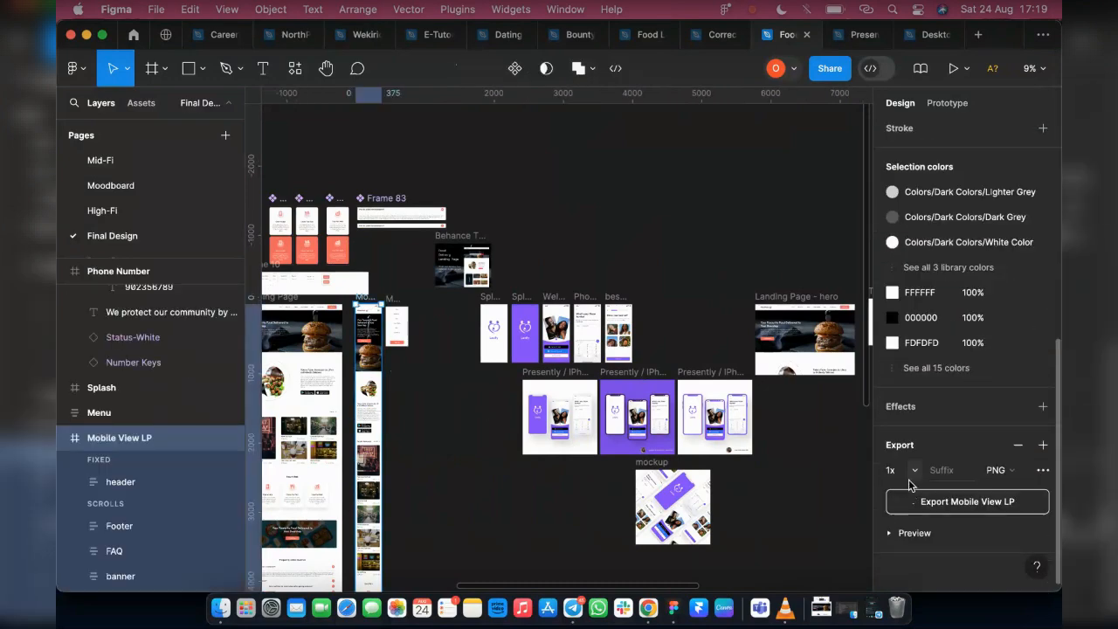
pyautogui.click(915, 474)
pyautogui.click(912, 539)
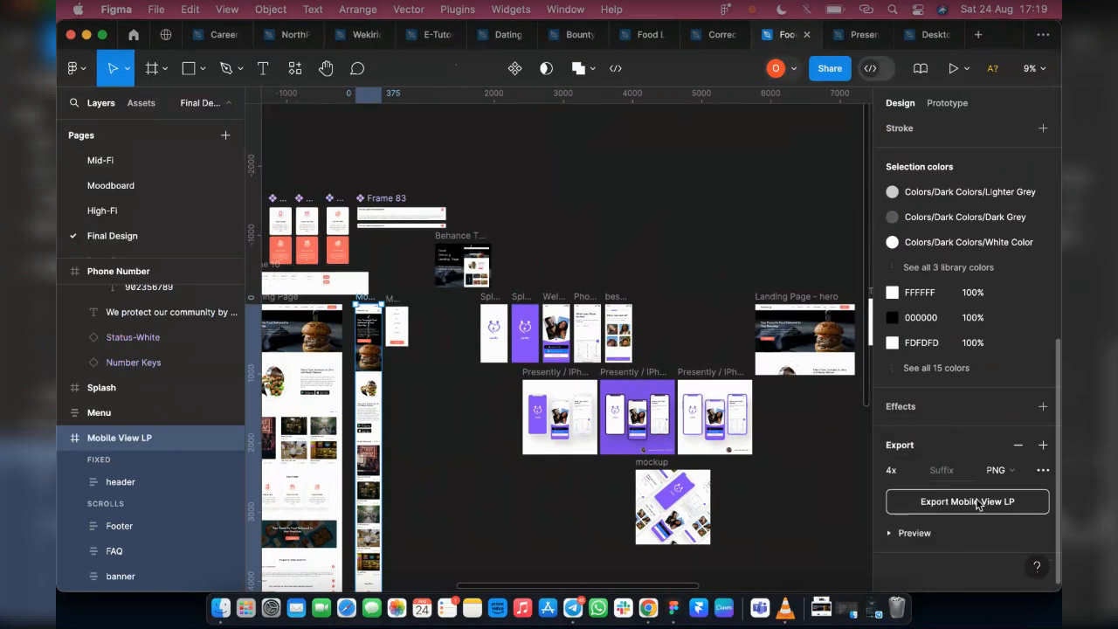
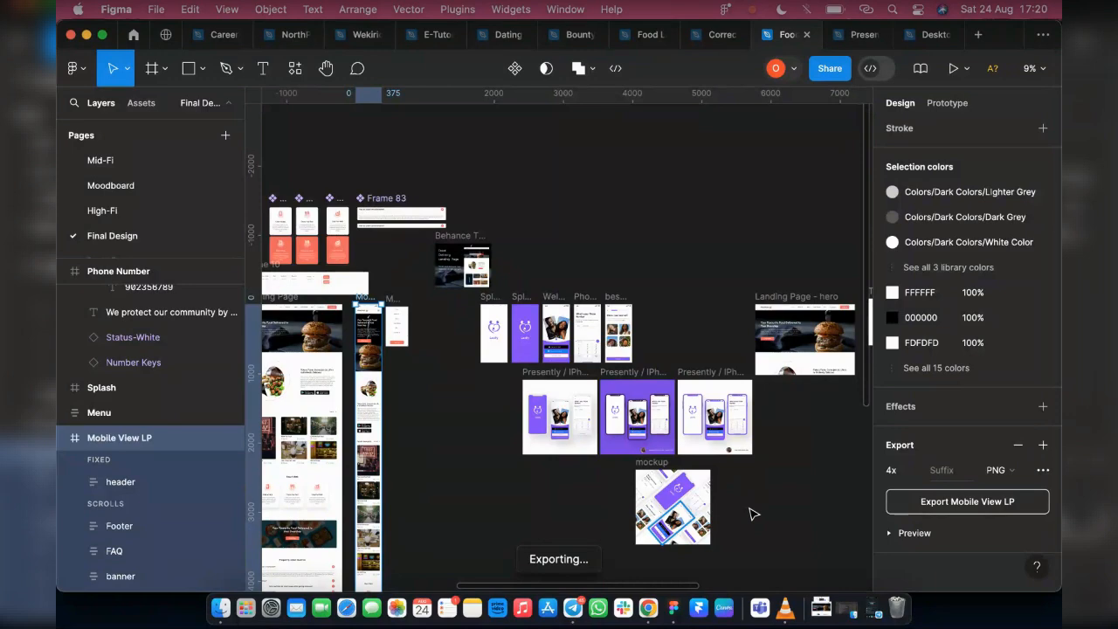
# Save the exported Mobile View LP.png to the Downloads folder
pyautogui.click(753, 514)
pyautogui.hscroll(3, 753, 514)
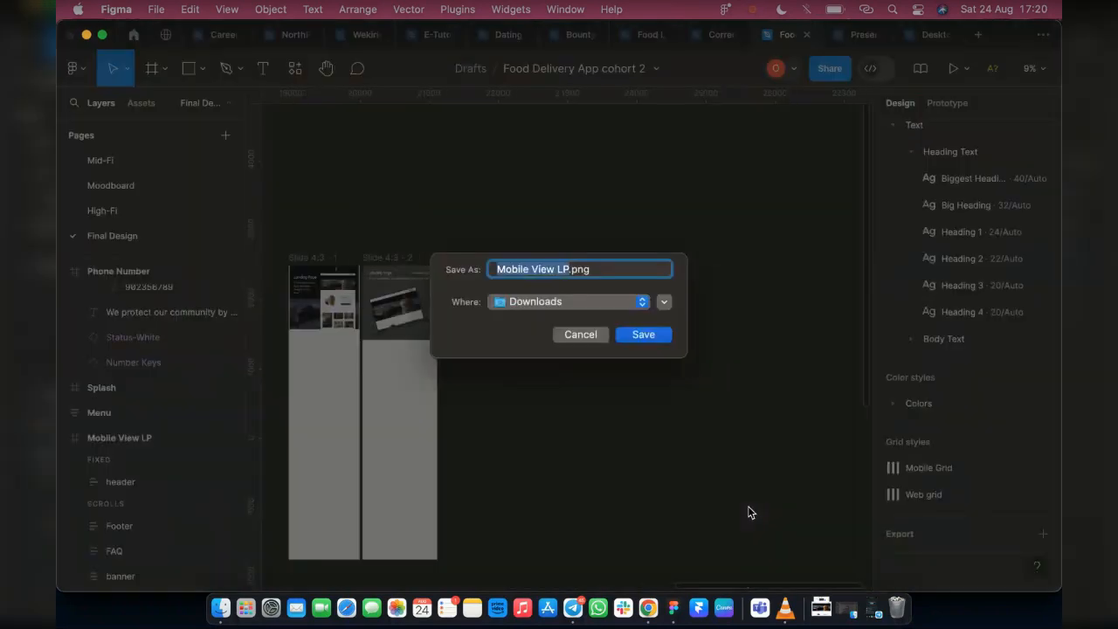
pyautogui.click(643, 336)
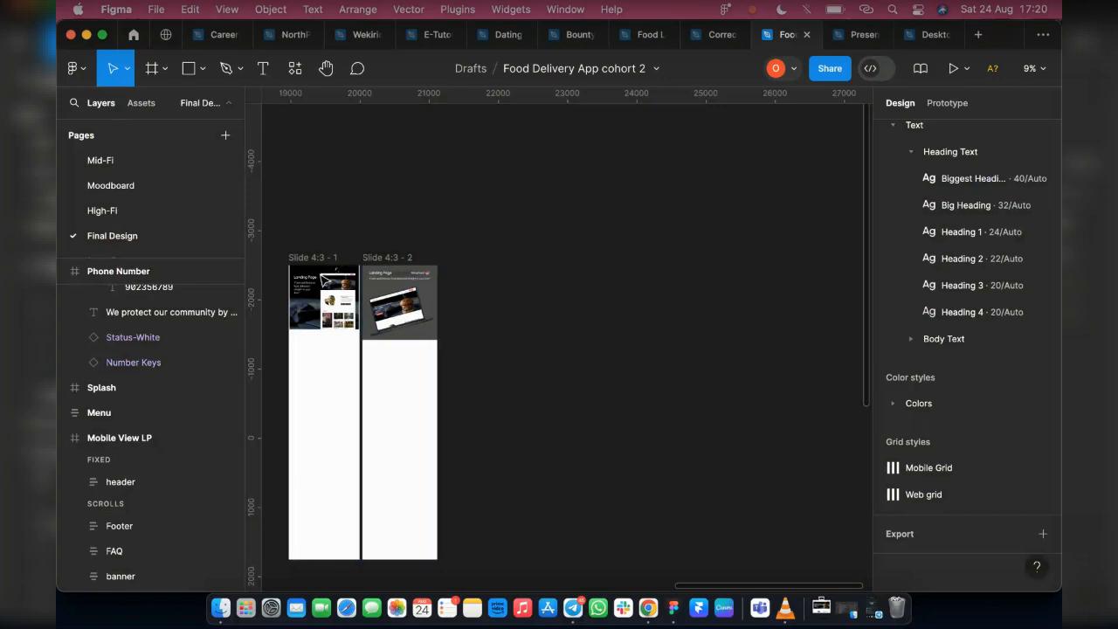
# Set the fill of the Slide 4:3 - 2 frame to black 000000 by sampling the colour from the canvas
pyautogui.scroll(2, 323, 281)
pyautogui.scroll(3, 330, 279)
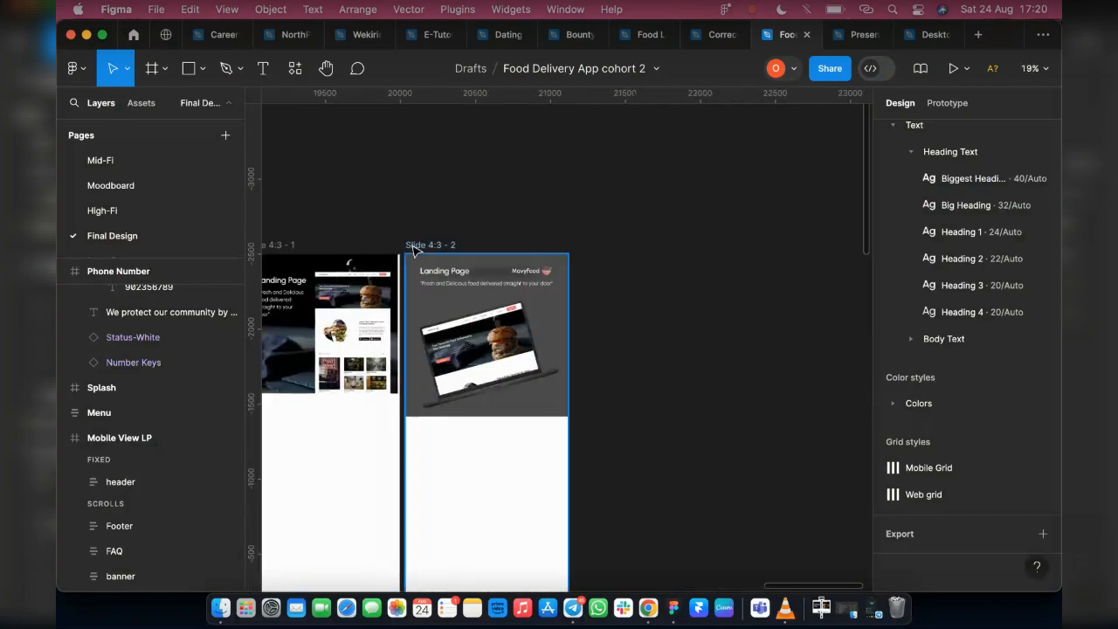
pyautogui.click(441, 248)
pyautogui.scroll(-1, 602, 288)
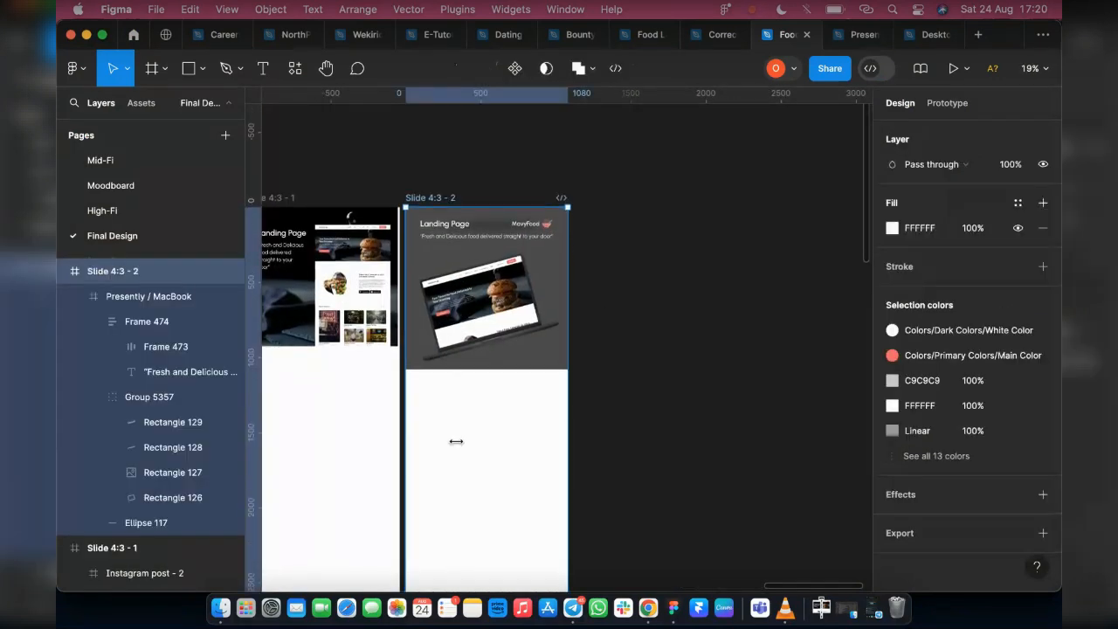
pyautogui.press('i')
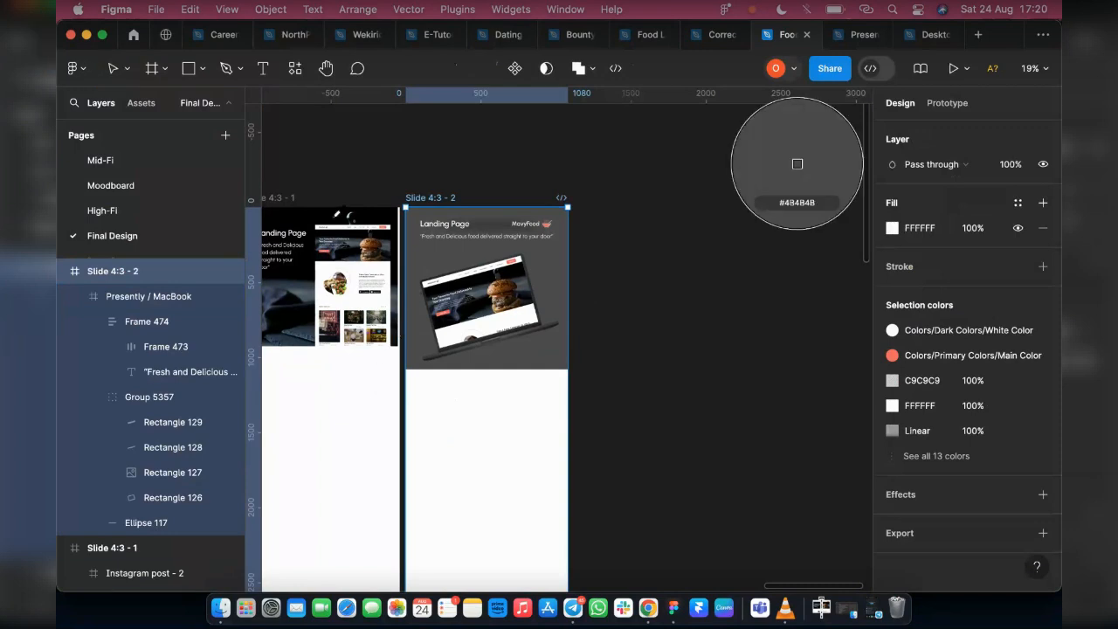
pyautogui.click(796, 163)
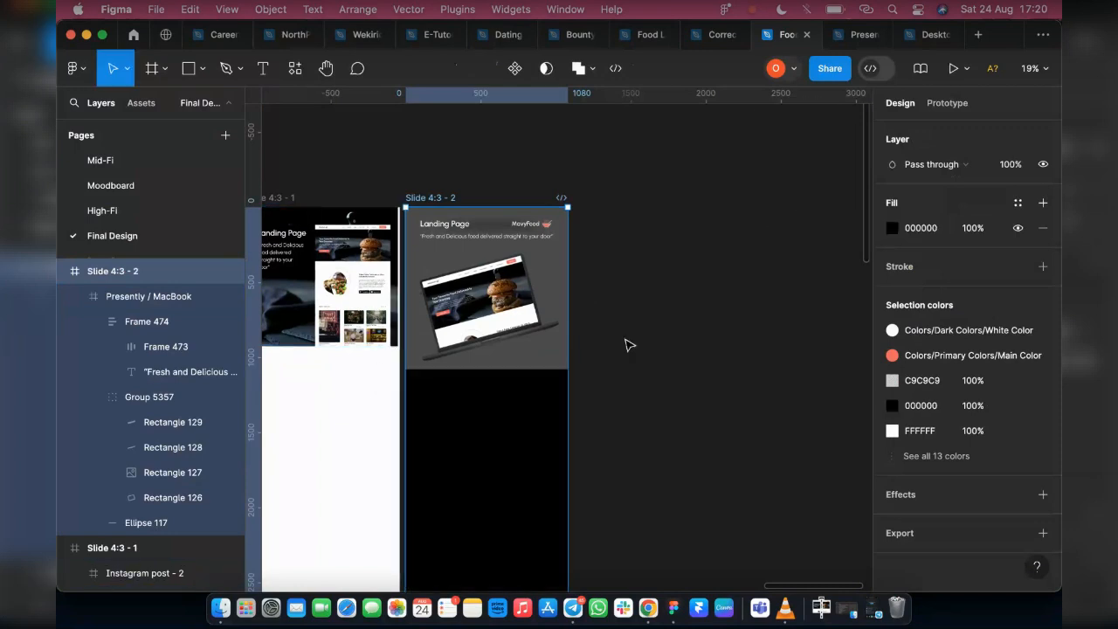
# Darken the fill of the Presently / MacBook frame in Slide 4:3 - 2 to 343434
pyautogui.click(528, 361)
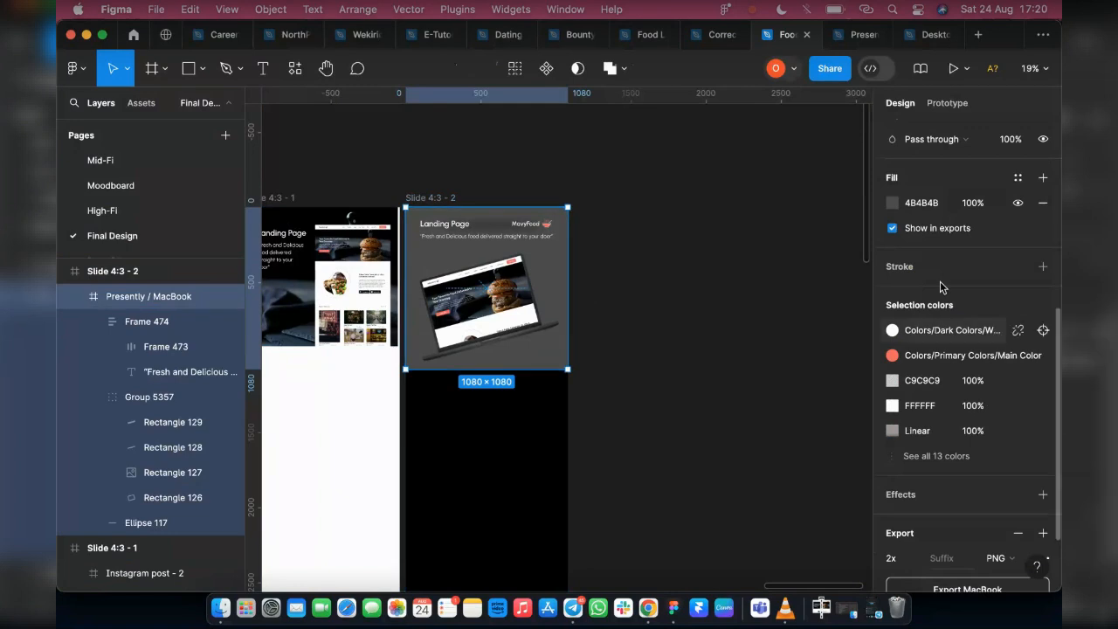
pyautogui.click(892, 204)
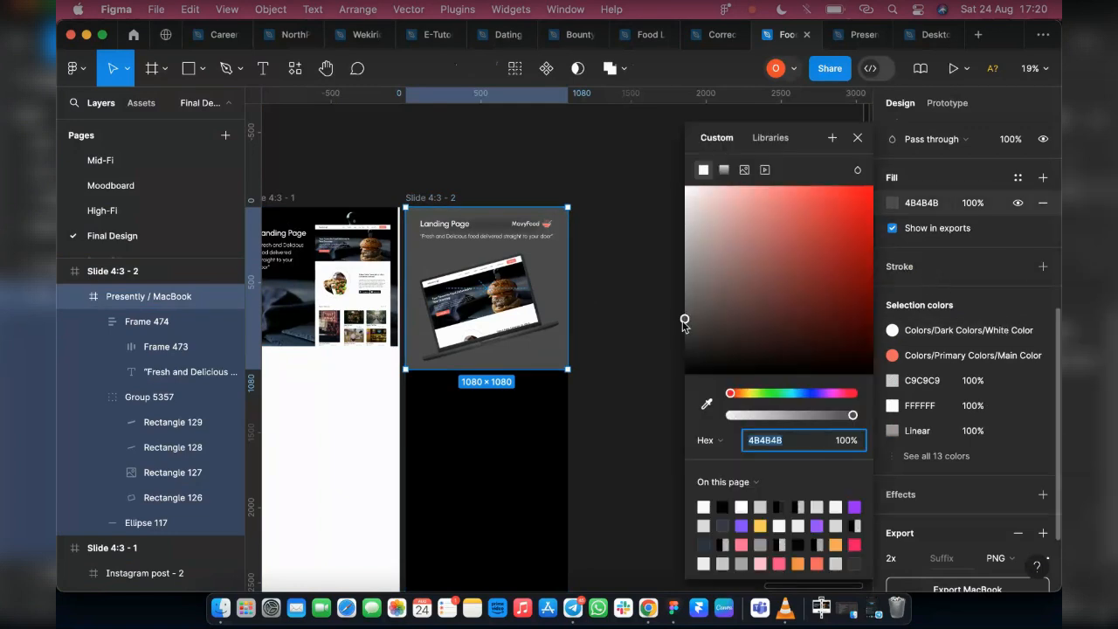
pyautogui.moveTo(685, 325); pyautogui.dragTo(685, 339)
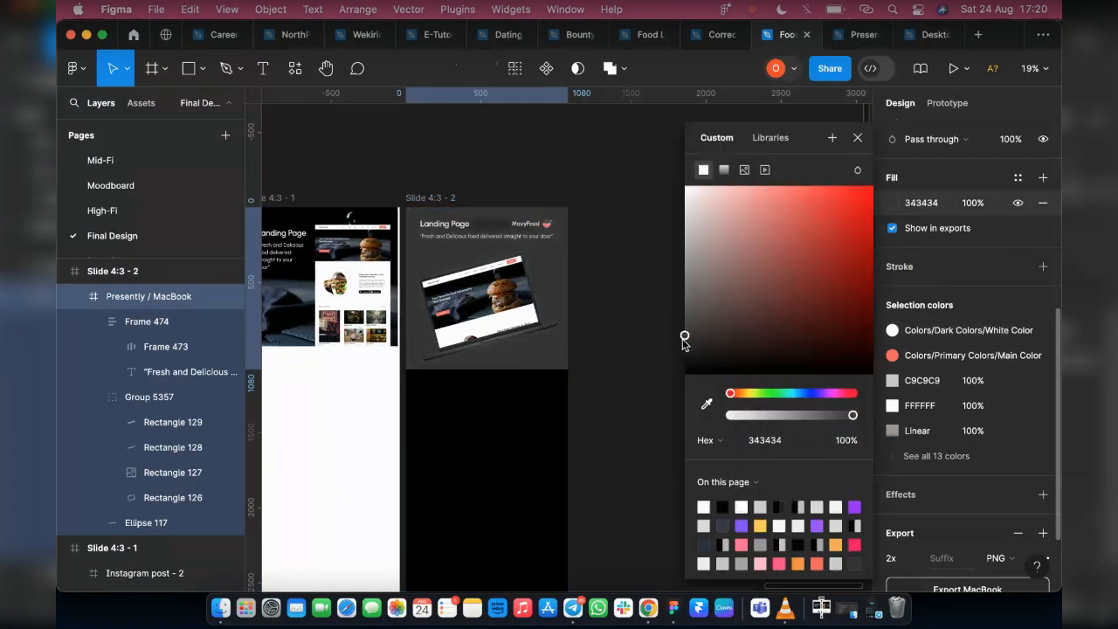
pyautogui.click(857, 137)
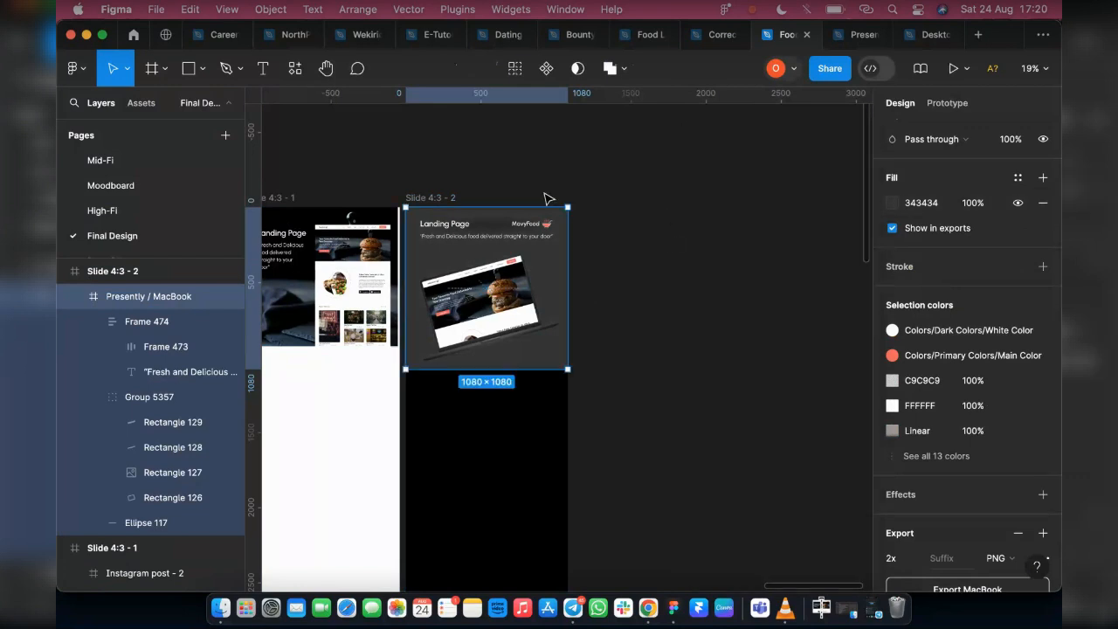
pyautogui.click(634, 232)
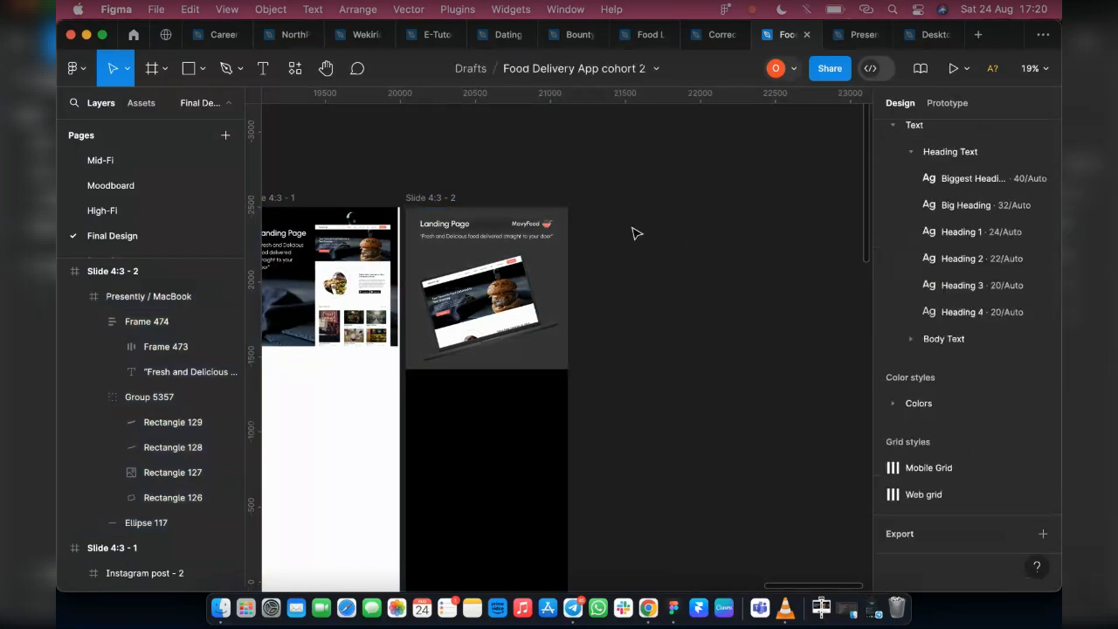
# Try to place the images Landing Page.png and Mobile View LP.png from Downloads on the canvas
pyautogui.scroll(-3, 454, 328)
pyautogui.scroll(-3, 548, 333)
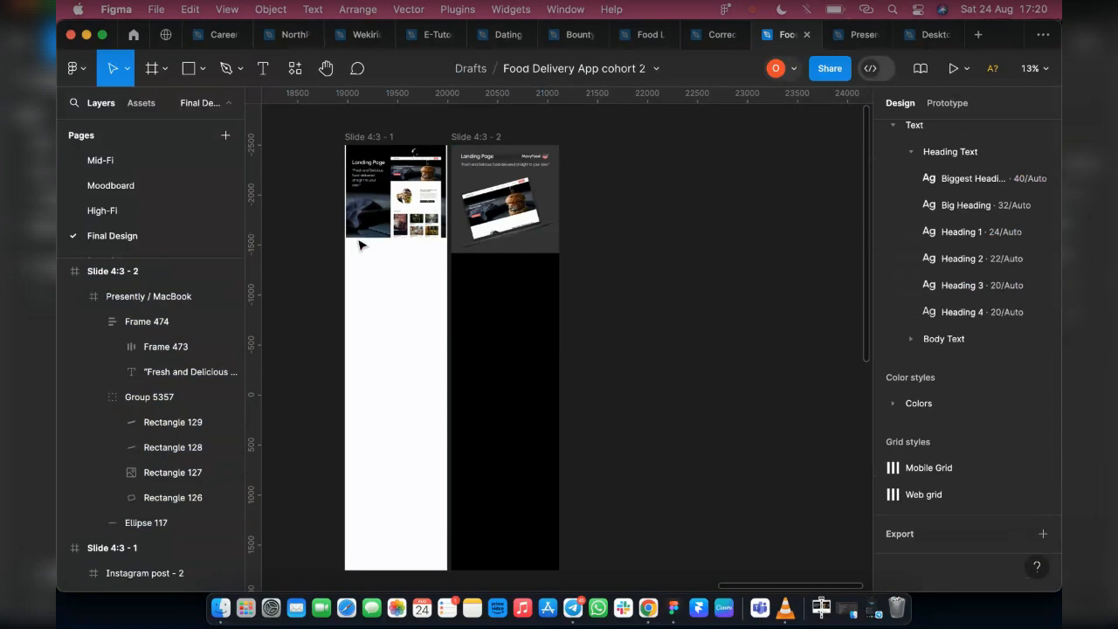
pyautogui.hscroll(-2, 361, 242)
pyautogui.click(203, 70)
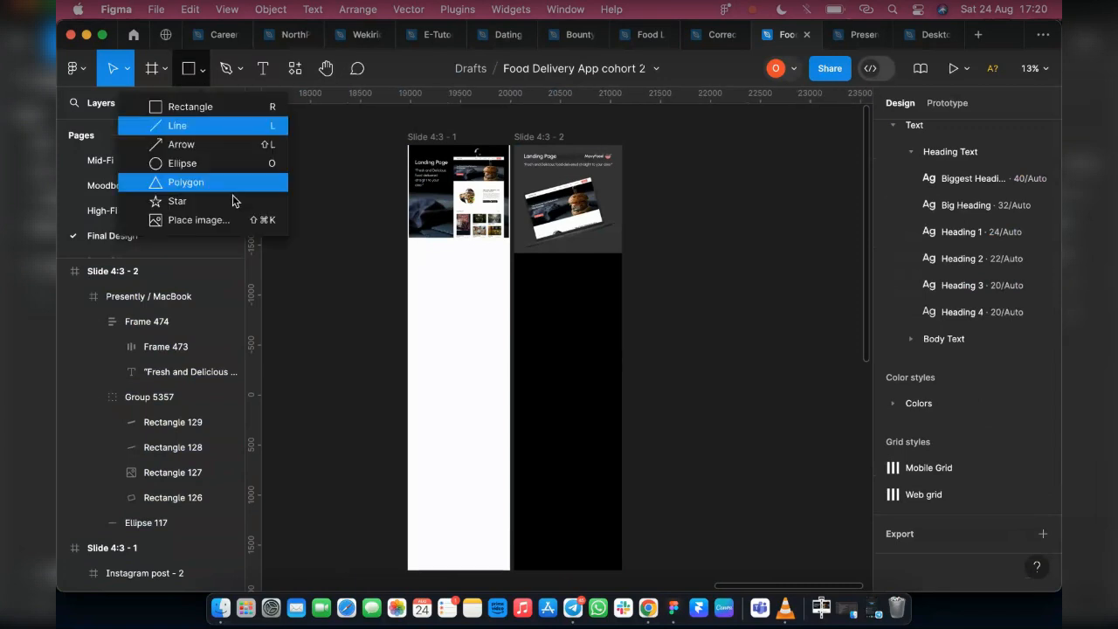
pyautogui.click(262, 220)
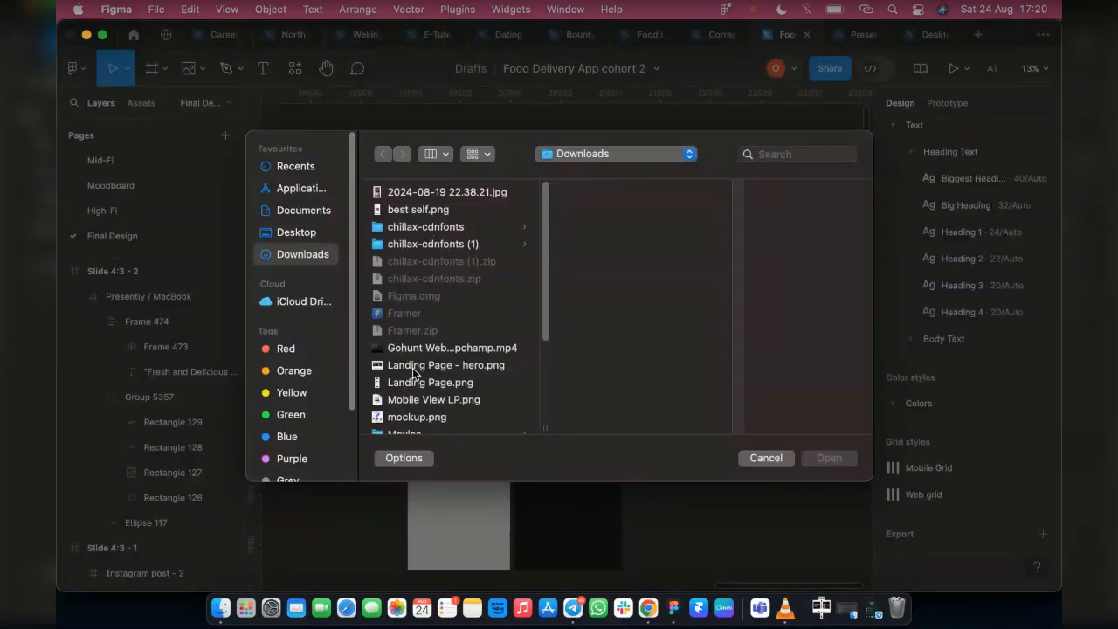
pyautogui.click(426, 381)
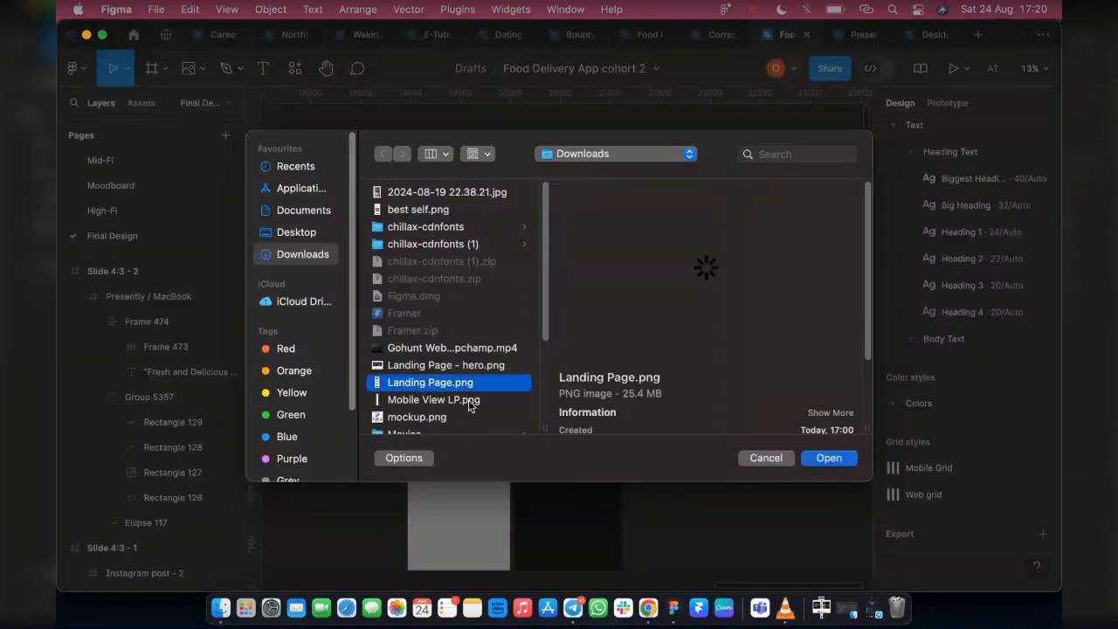
pyautogui.keyDown('shift'); pyautogui.click(471, 400); pyautogui.keyUp('shift')
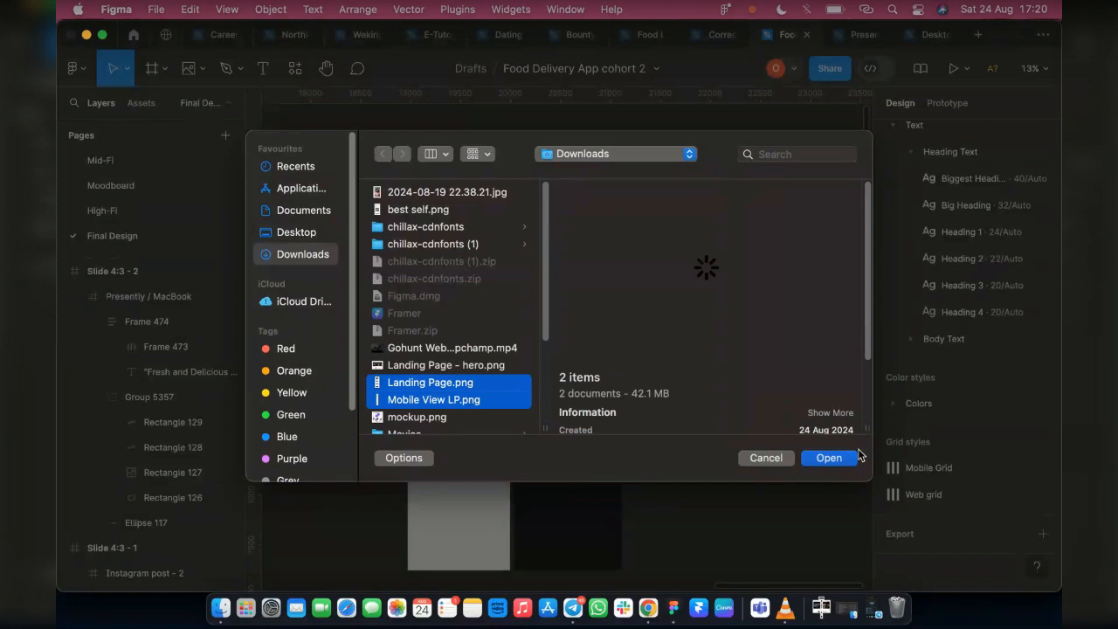
pyautogui.click(823, 460)
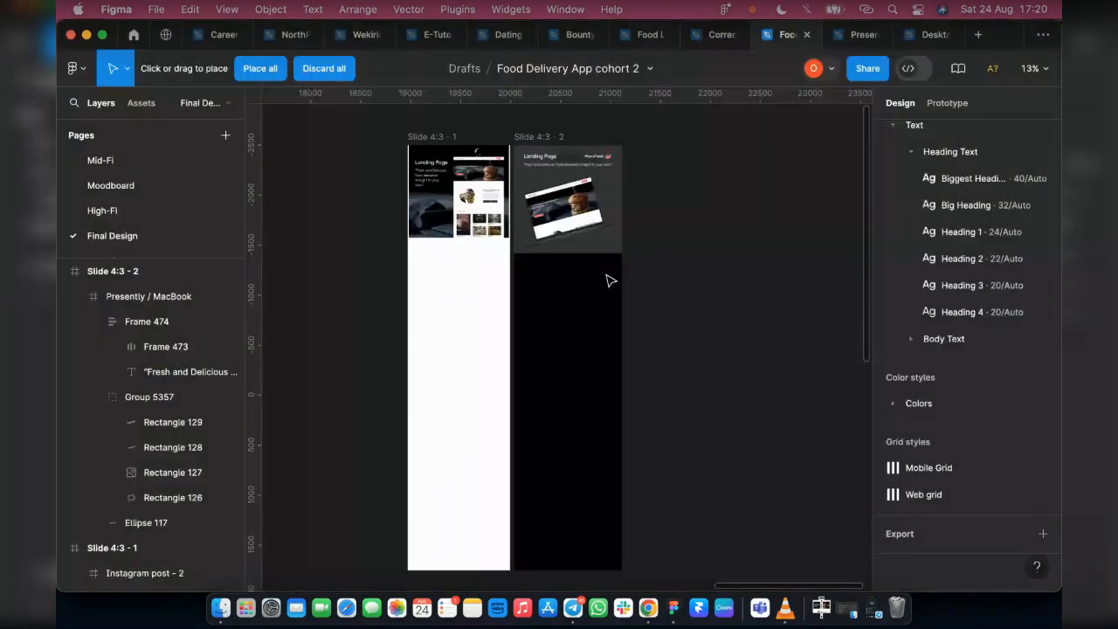
pyautogui.click(266, 68)
pyautogui.press('t')
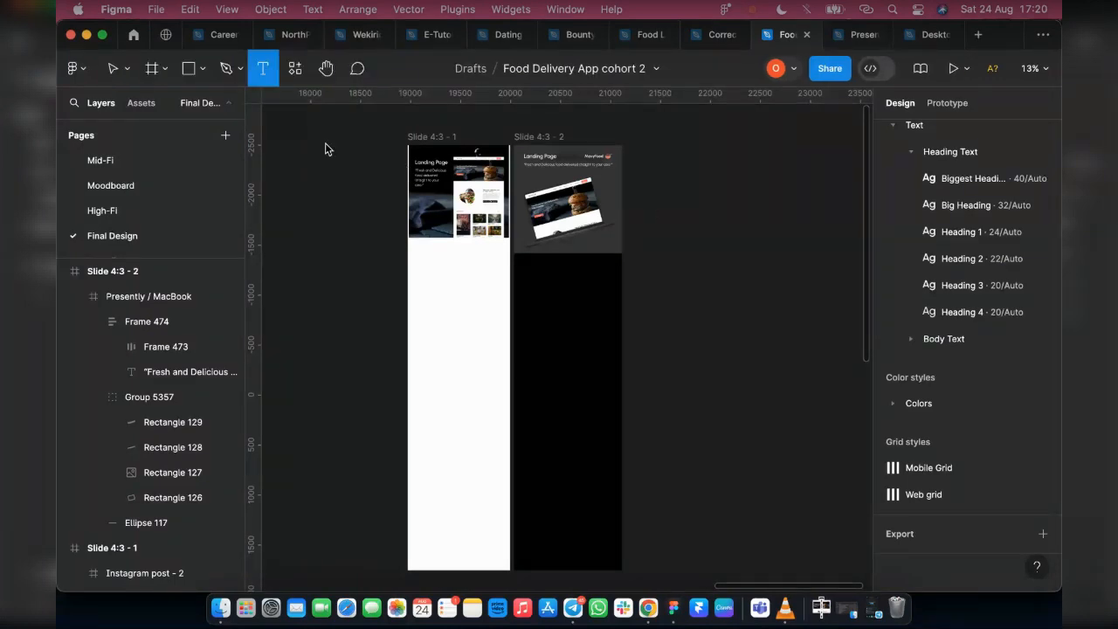
pyautogui.click(111, 72)
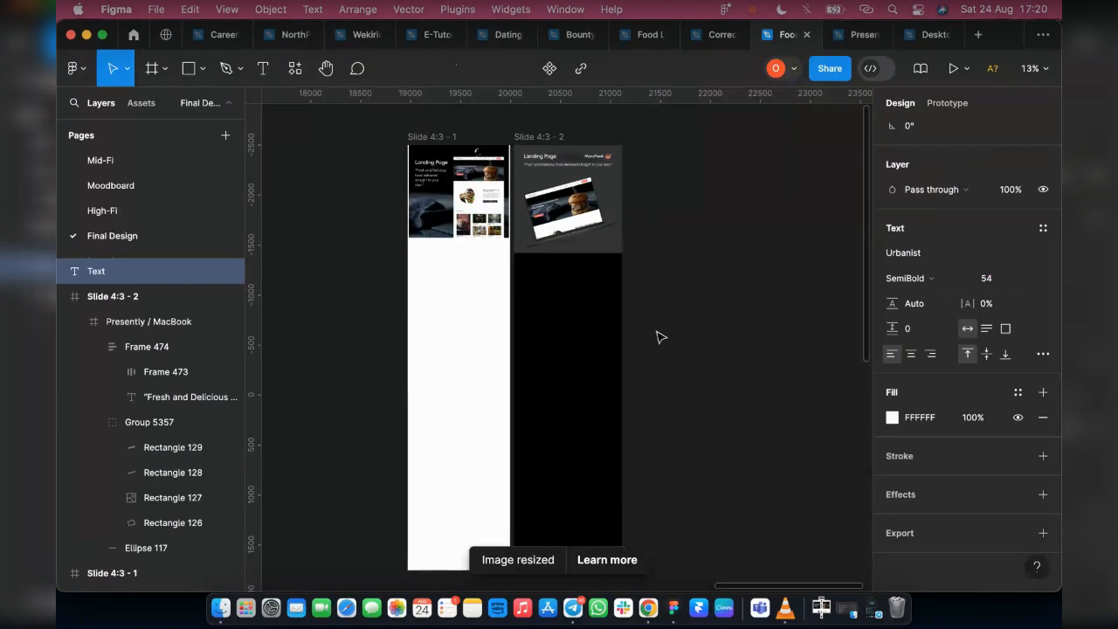
pyautogui.click(693, 386)
# Duplicate the Landing Page image from the Instagram post - 2 frame onto the empty canvas beside Slide 4:3 - 2
pyautogui.scroll(-10, 693, 386)
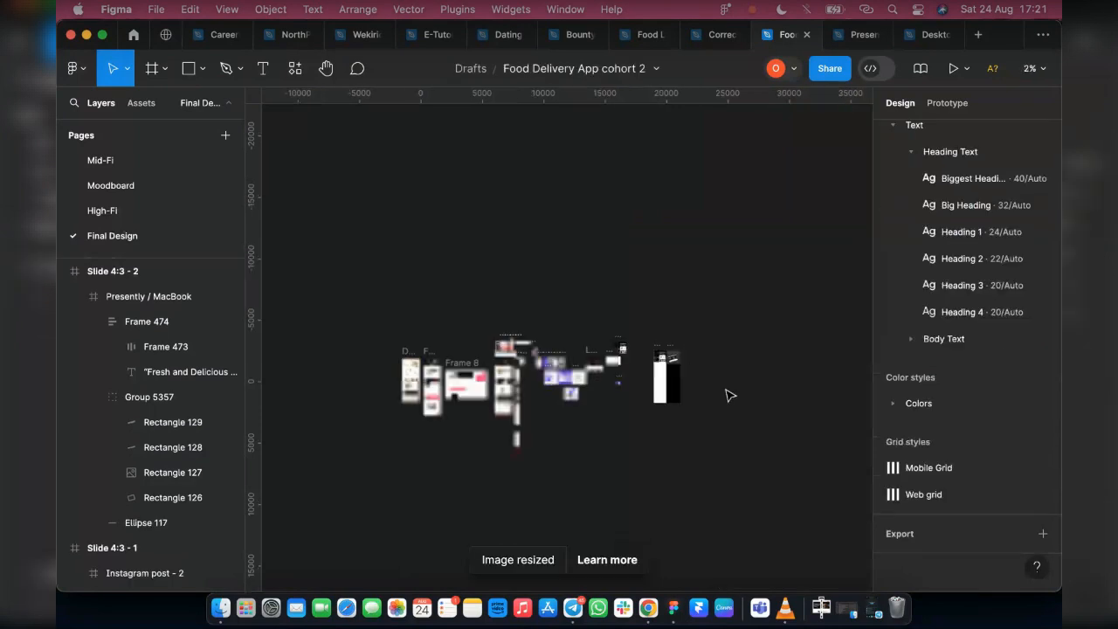
pyautogui.scroll(2, 696, 393)
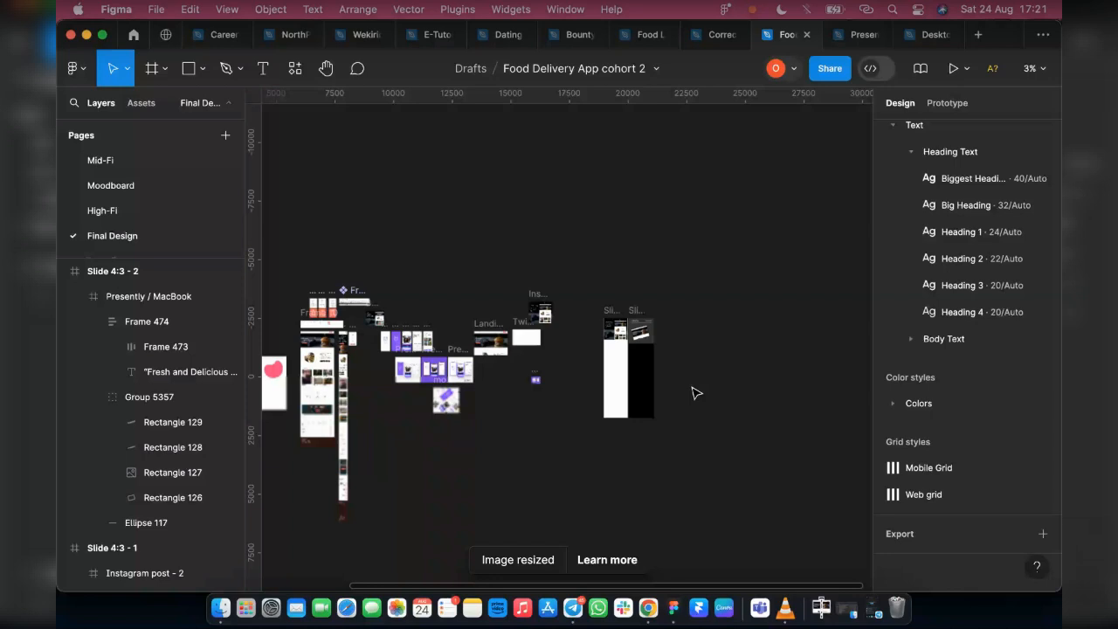
pyautogui.scroll(4, 689, 384)
pyautogui.click(314, 263)
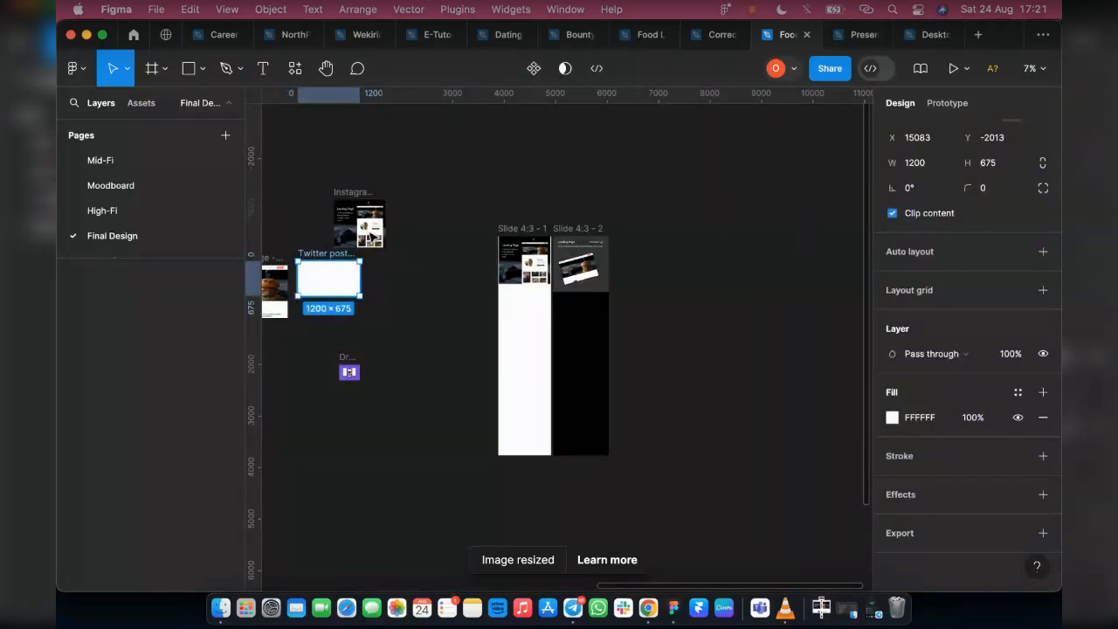
pyautogui.click(373, 236)
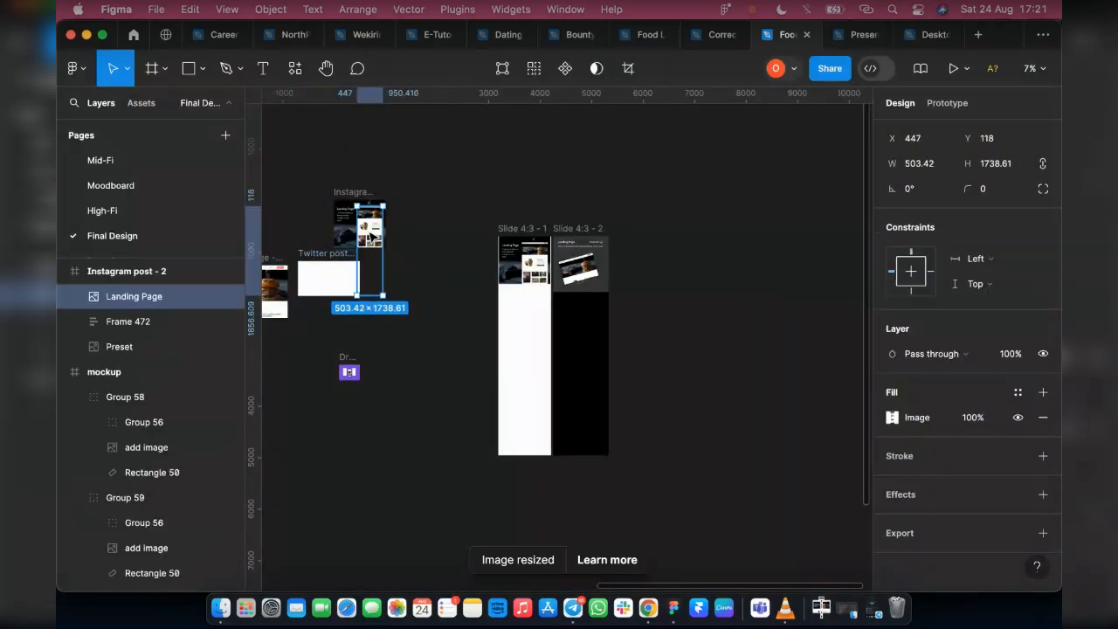
pyautogui.moveTo(378, 236); pyautogui.dragTo(642, 323)
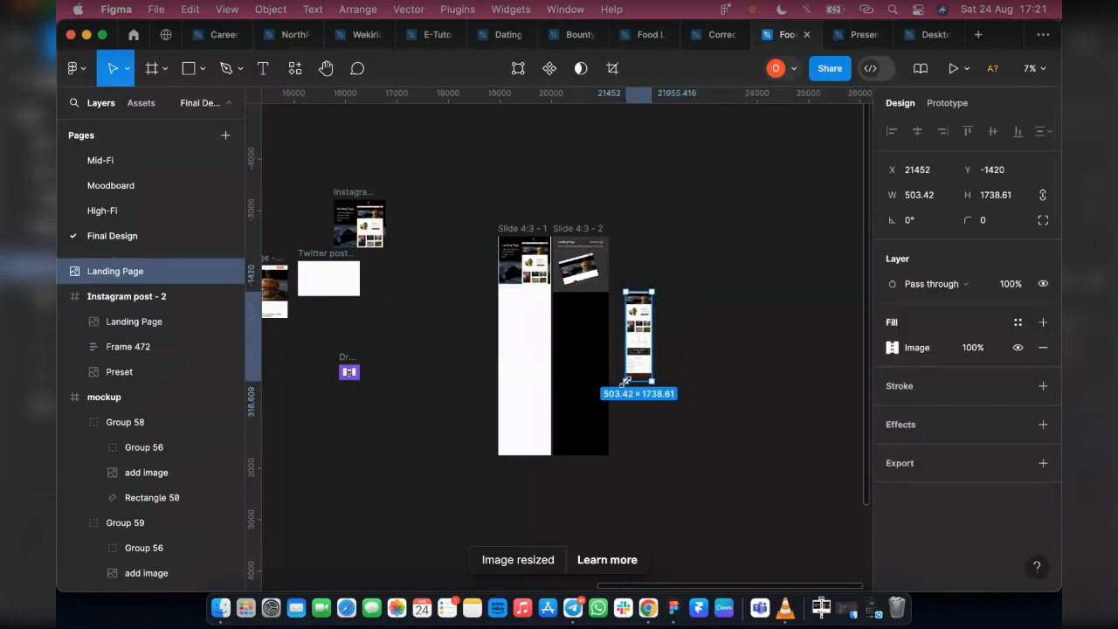
# Scale the duplicated Landing Page image up to about 964 × 3329
pyautogui.press('k')
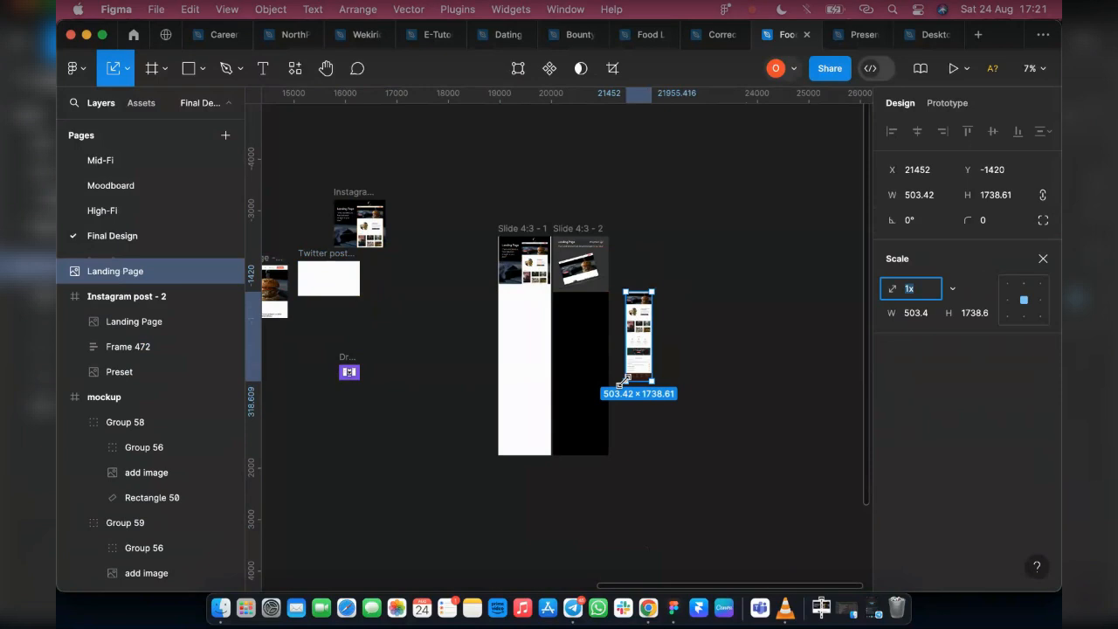
pyautogui.moveTo(625, 381); pyautogui.dragTo(602, 463)
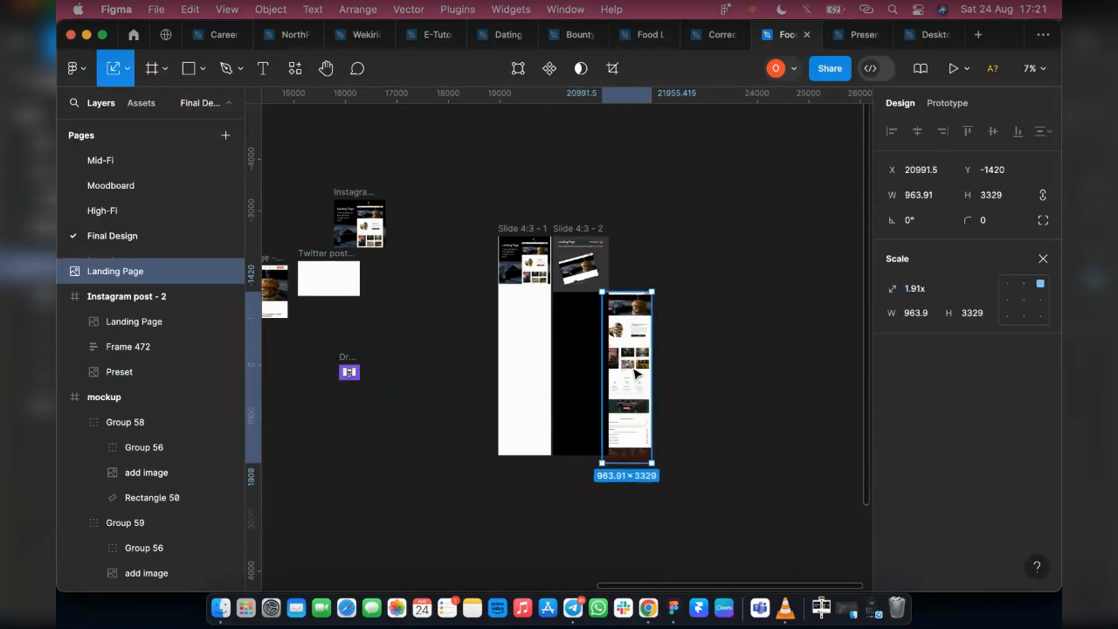
pyautogui.scroll(5, 635, 377)
pyautogui.scroll(2, 635, 377)
pyautogui.scroll(-8, 559, 288)
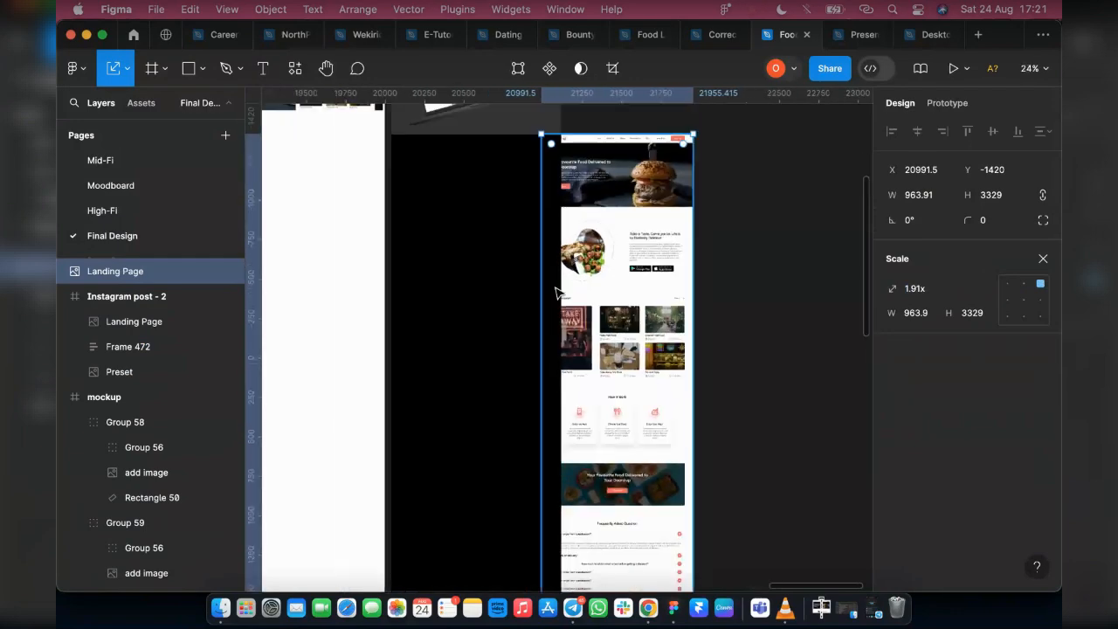
pyautogui.click(624, 223)
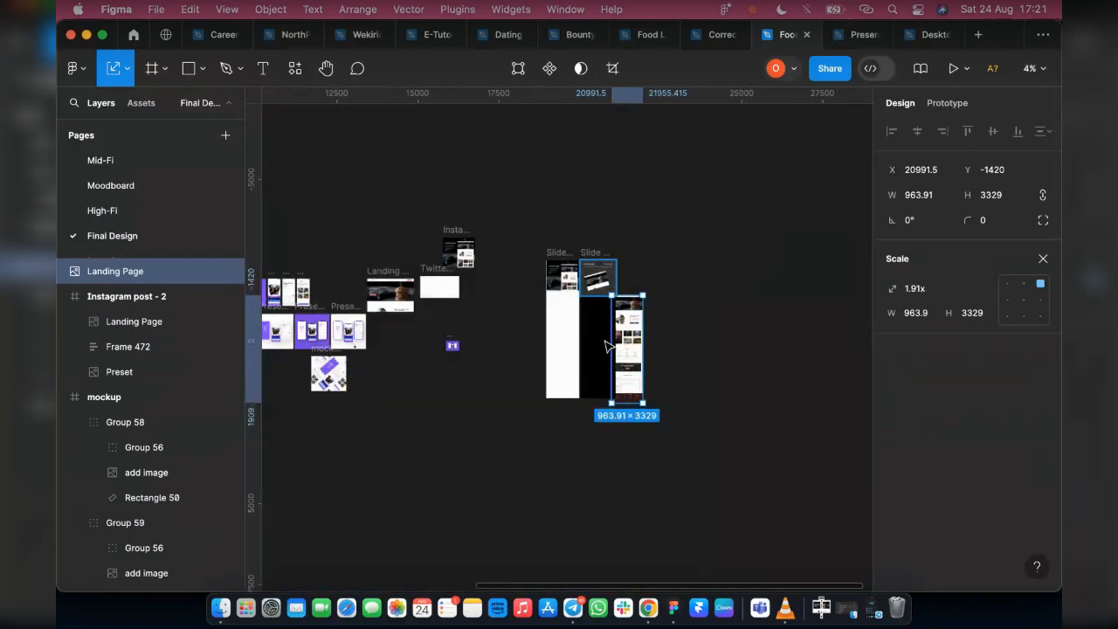
pyautogui.scroll(10, 624, 348)
pyautogui.scroll(-4, 632, 353)
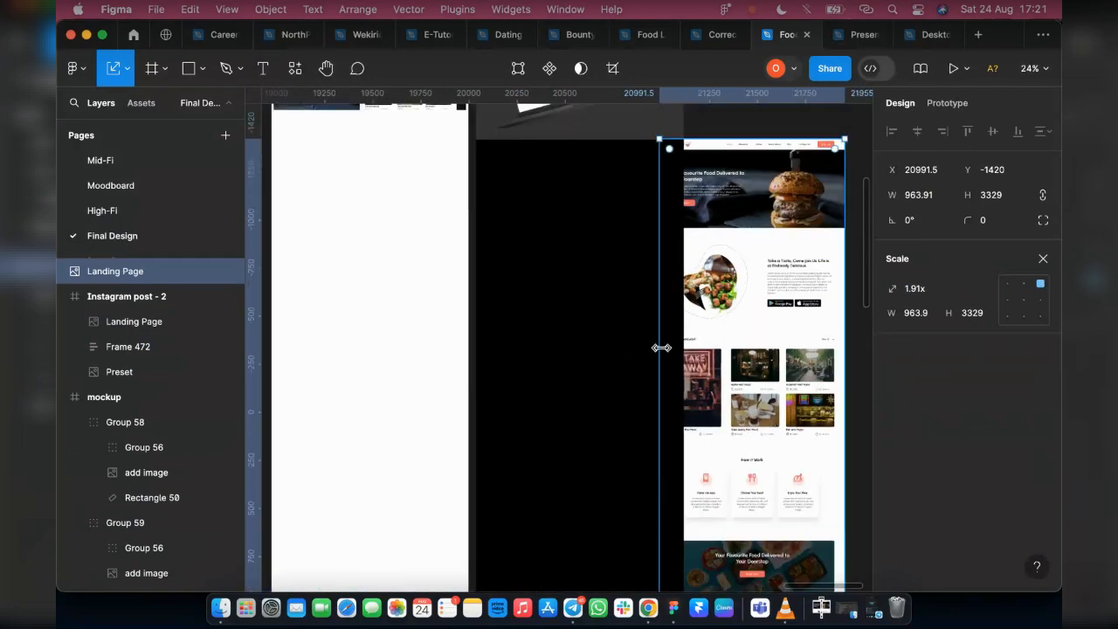
# Move the Landing Page image into Slide 4:3 - 2 below the MacBook mockup and center it horizontally in the frame
pyautogui.scroll(-2, 661, 347)
pyautogui.click(1044, 260)
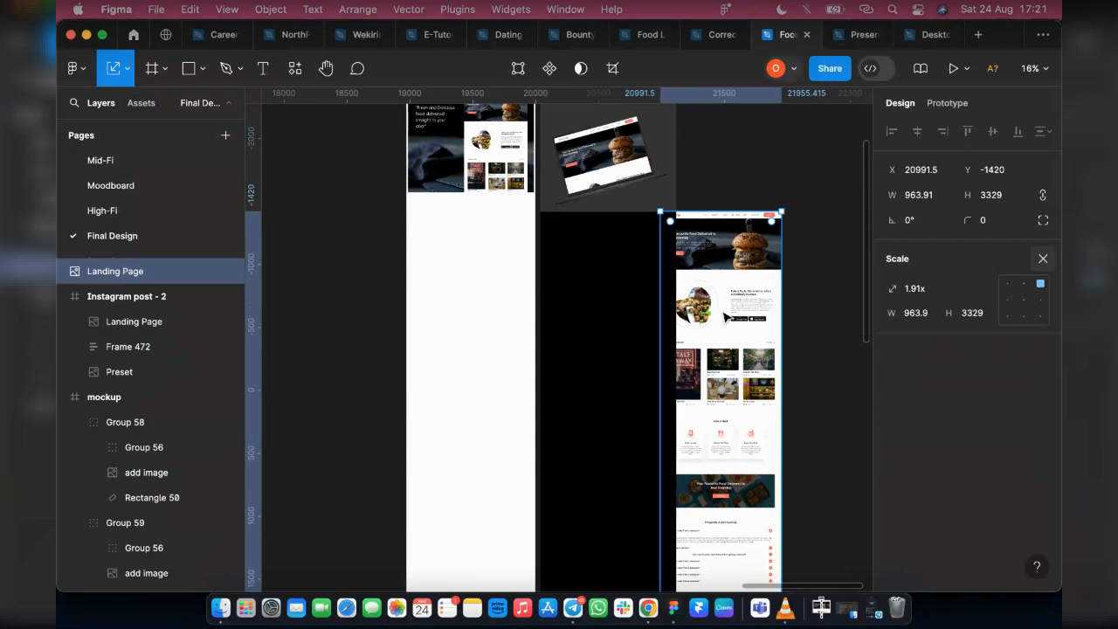
pyautogui.moveTo(725, 316); pyautogui.dragTo(633, 331)
pyautogui.click(917, 131)
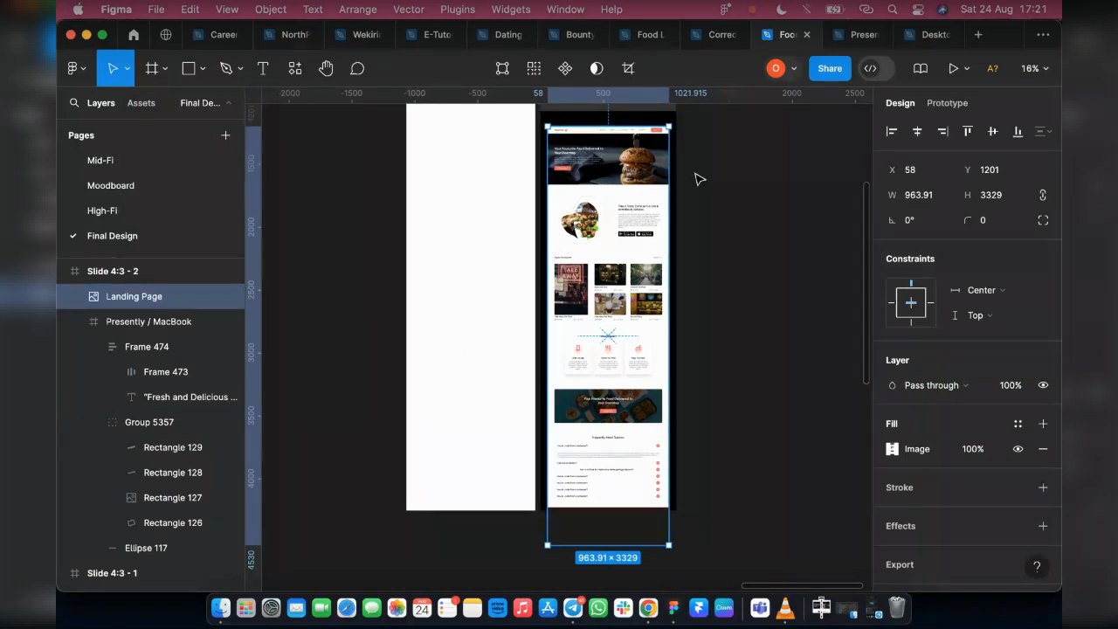
# Scale the Landing Page image in Slide 4:3 - 2 down to about 728 × 2514 so it fits inside the frame
pyautogui.press('k')
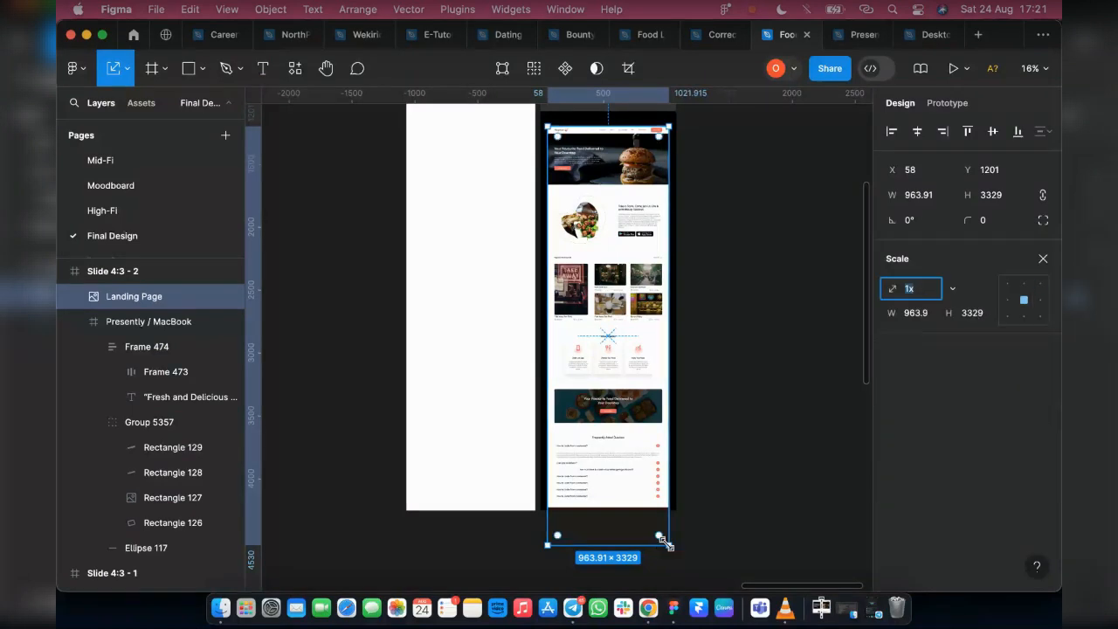
pyautogui.moveTo(667, 544); pyautogui.dragTo(590, 421)
pyautogui.scroll(2, 611, 428)
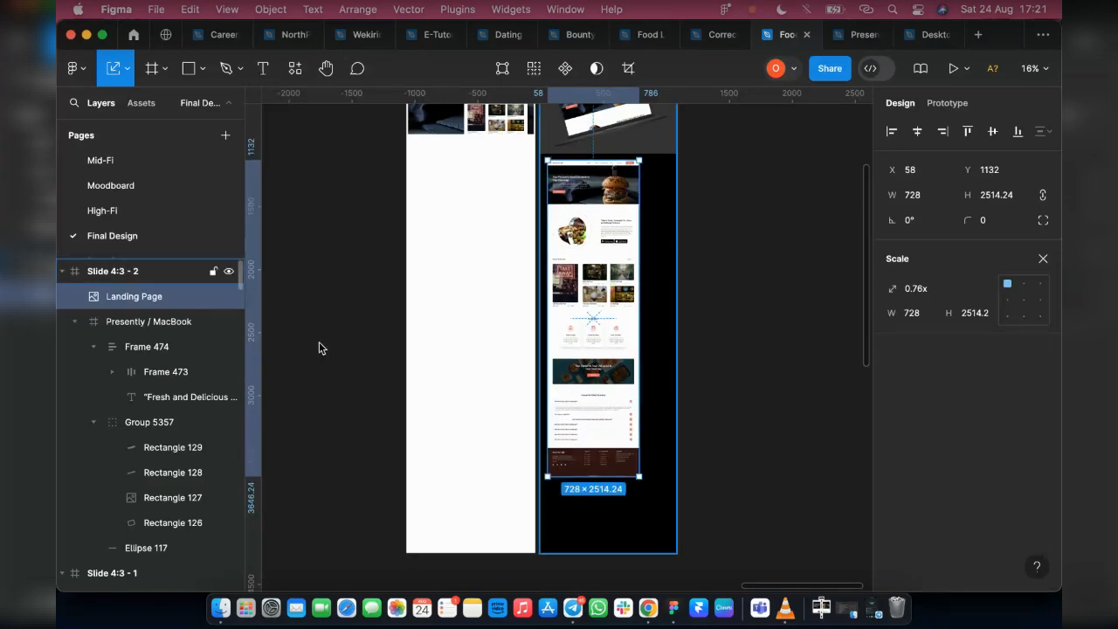
# Add a column layout grid with a count of 12 to the Slide 4:3 - 2 frame
pyautogui.scroll(5, 564, 262)
pyautogui.click(565, 164)
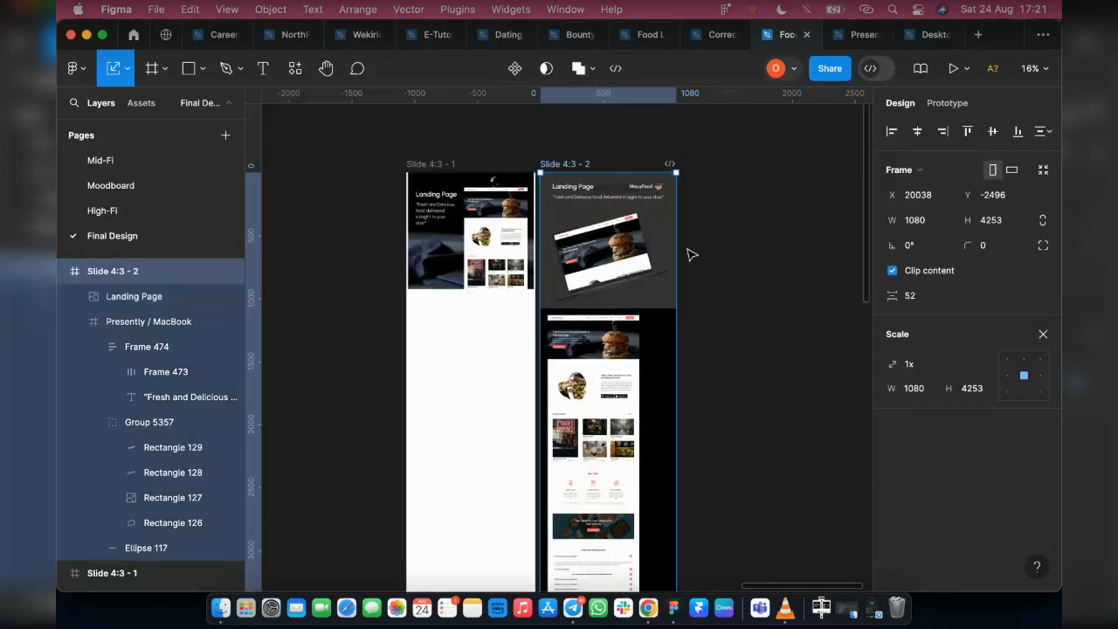
pyautogui.press('v')
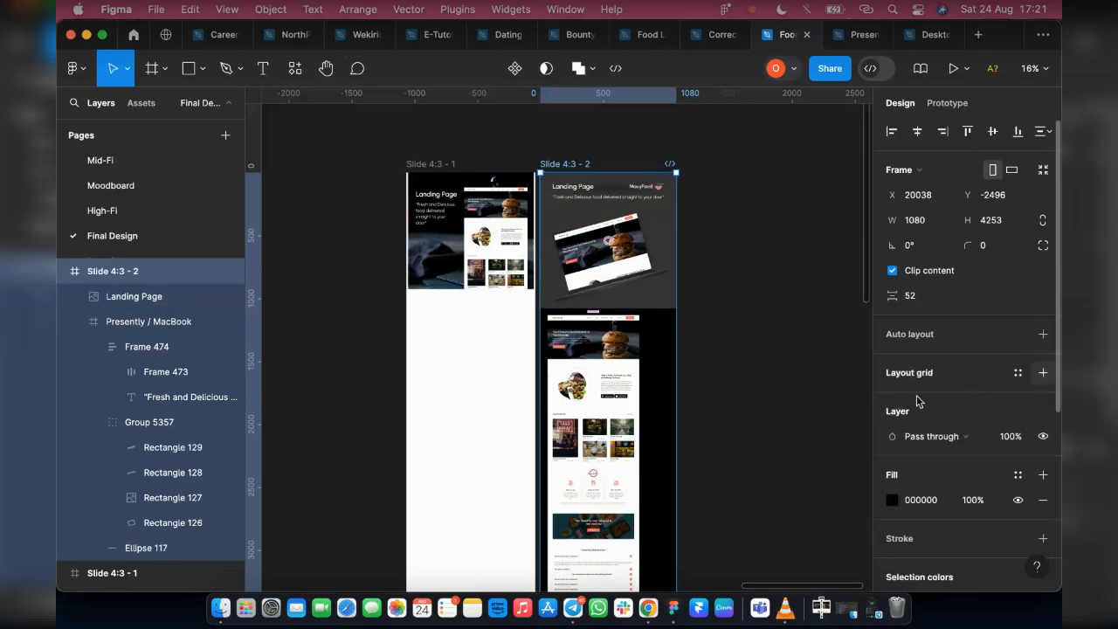
pyautogui.click(1041, 372)
pyautogui.click(892, 398)
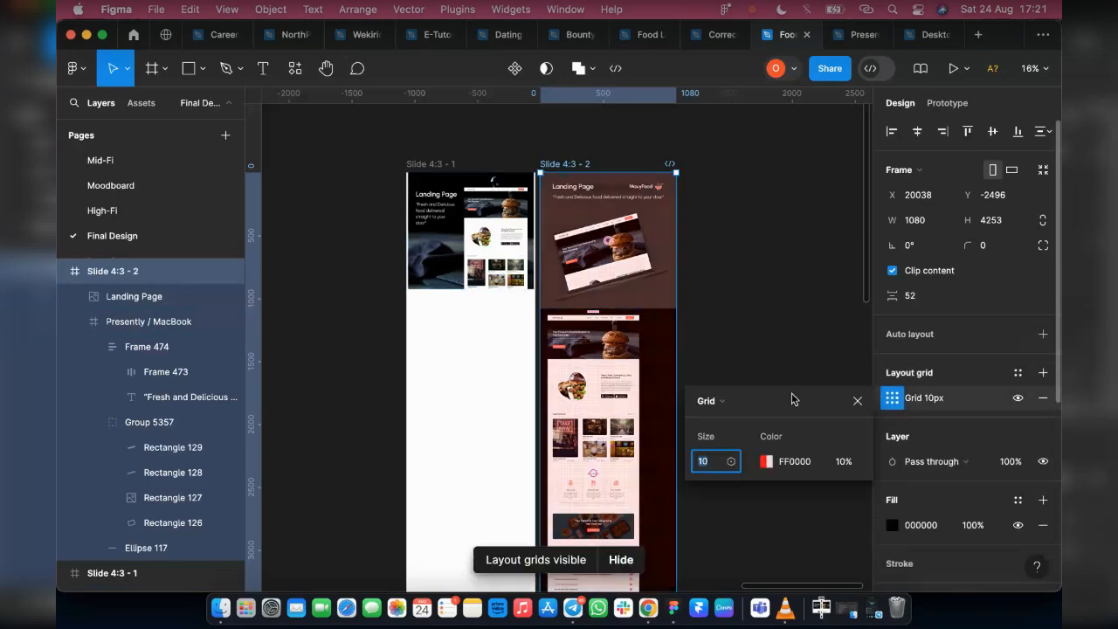
pyautogui.click(711, 404)
pyautogui.click(718, 421)
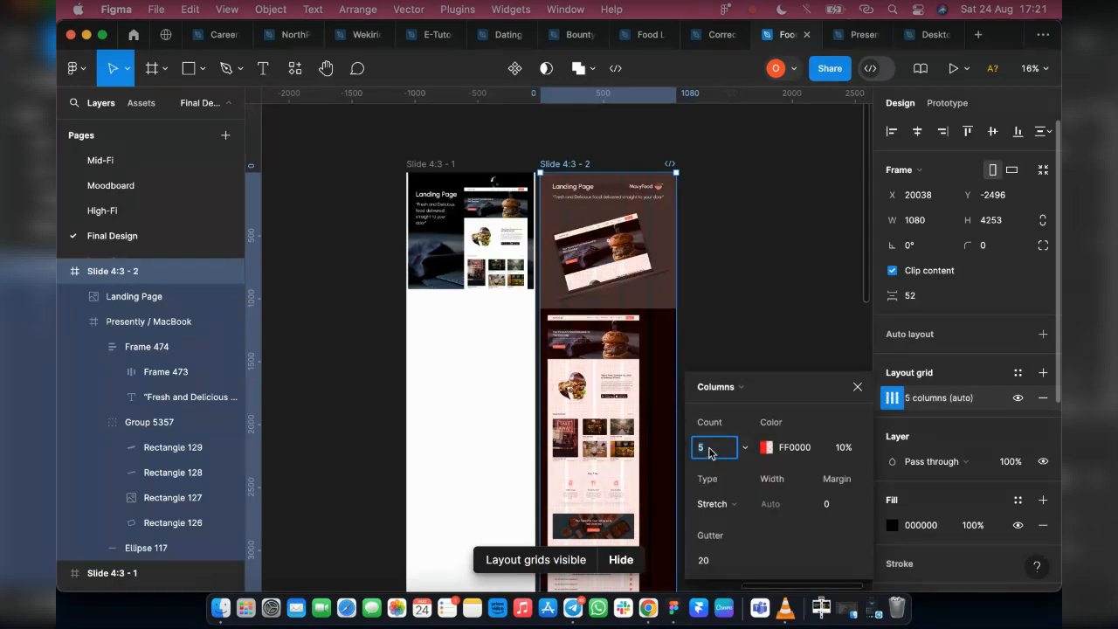
pyautogui.click(708, 449)
pyautogui.write('12')
pyautogui.press('Return')
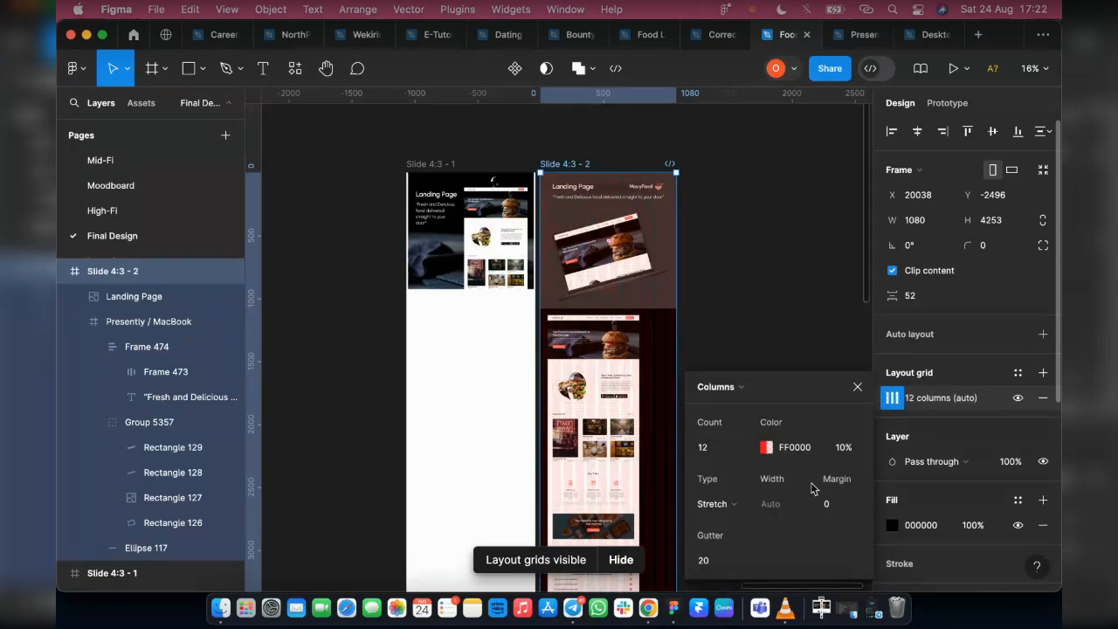
# Set the margin of the frame's column grid to 50
pyautogui.click(831, 503)
pyautogui.press('Return')
pyautogui.click(839, 506)
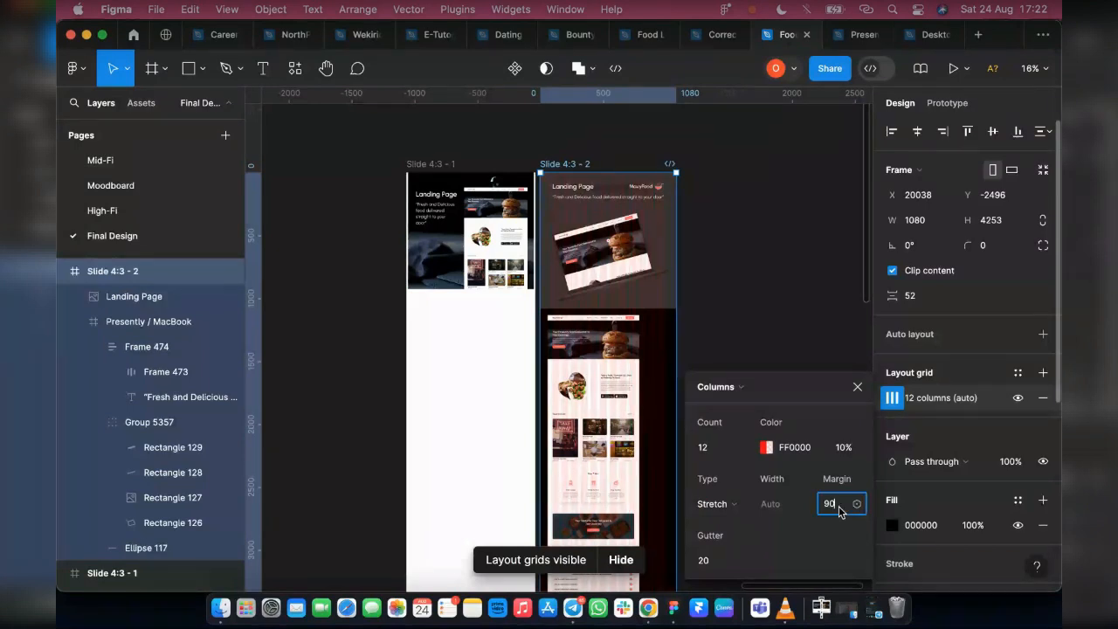
pyautogui.write('20')
pyautogui.press('Return')
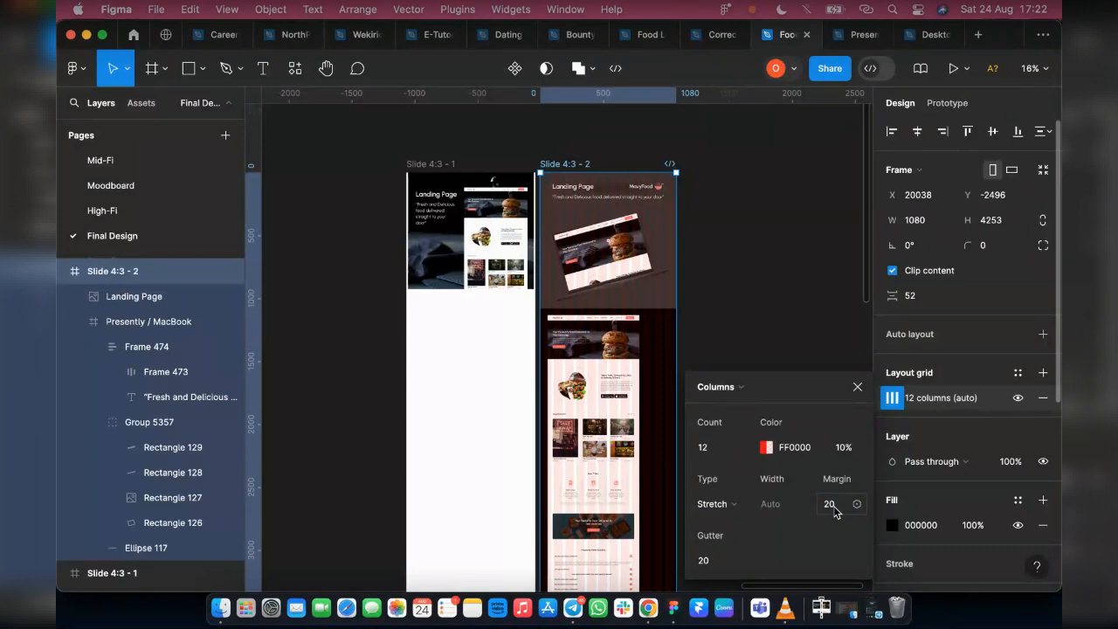
pyautogui.click(841, 506)
pyautogui.write('50')
pyautogui.press('Return')
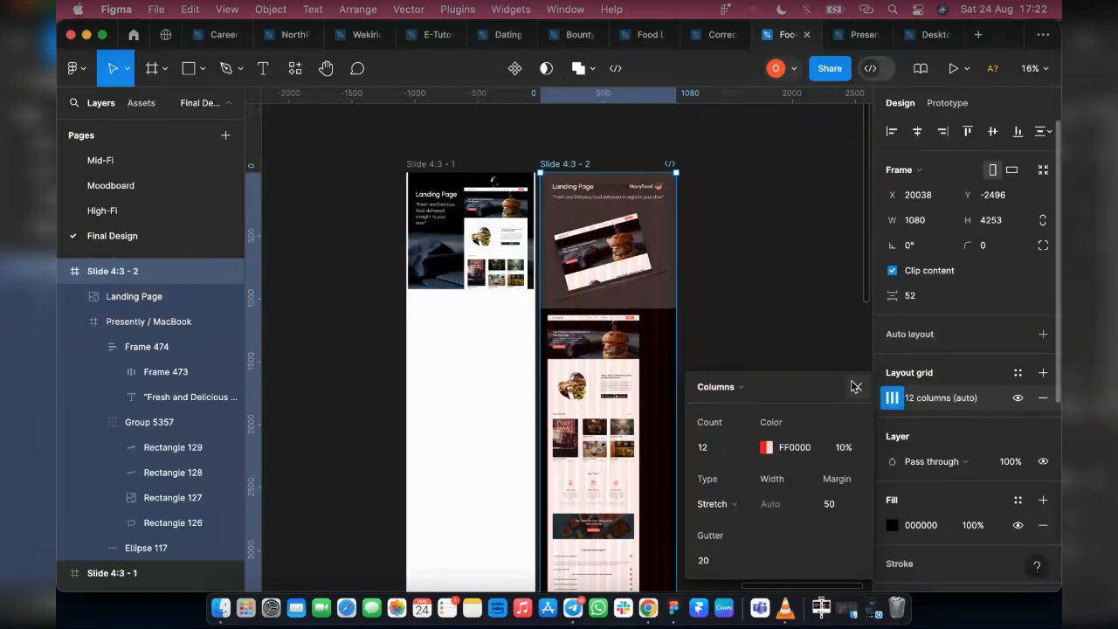
# Move the full-page Landing Page image to X 50 so its edge lines up with the column grid's margin
pyautogui.scroll(5, 673, 312)
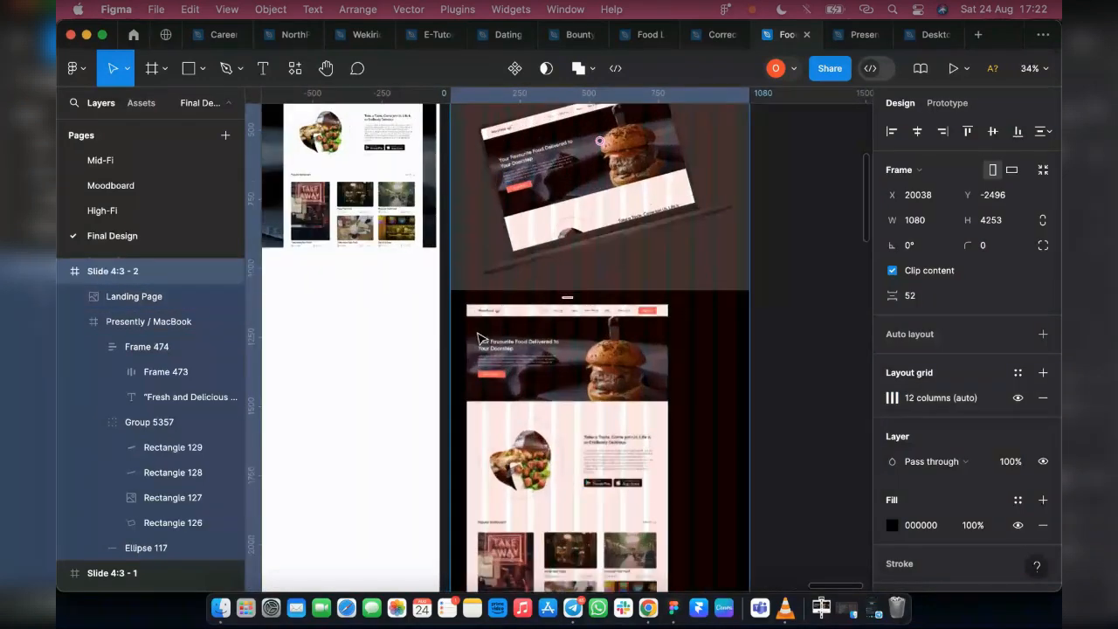
pyautogui.scroll(3, 479, 339)
pyautogui.click(496, 378)
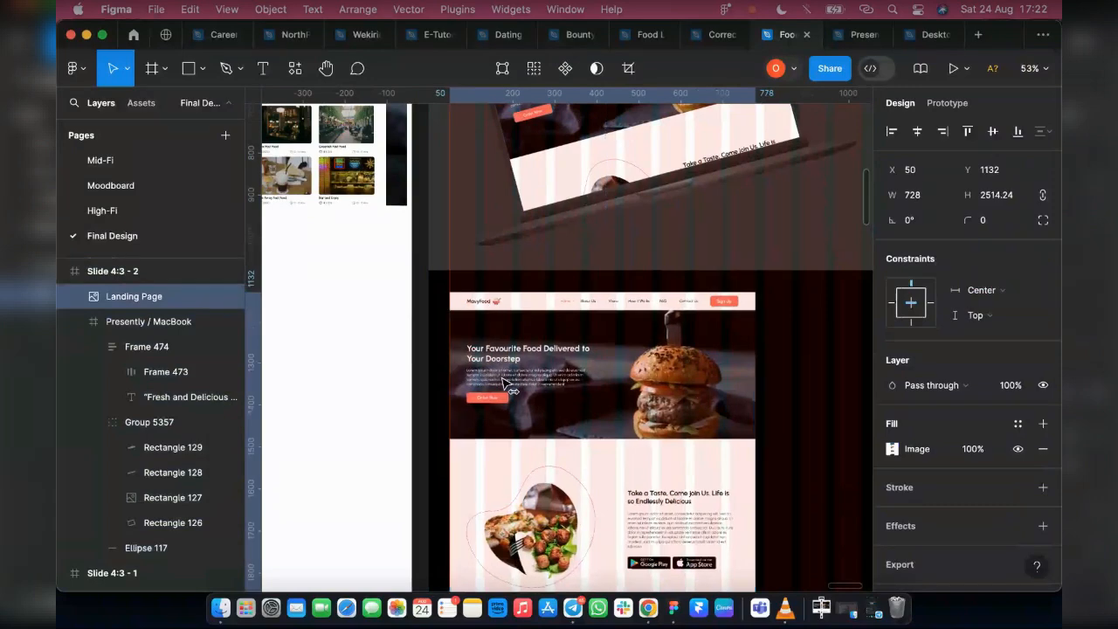
# Try widening the heading frame above the MacBook mockup to 978 to match the grid margins, and undo the resizing
pyautogui.scroll(5, 511, 262)
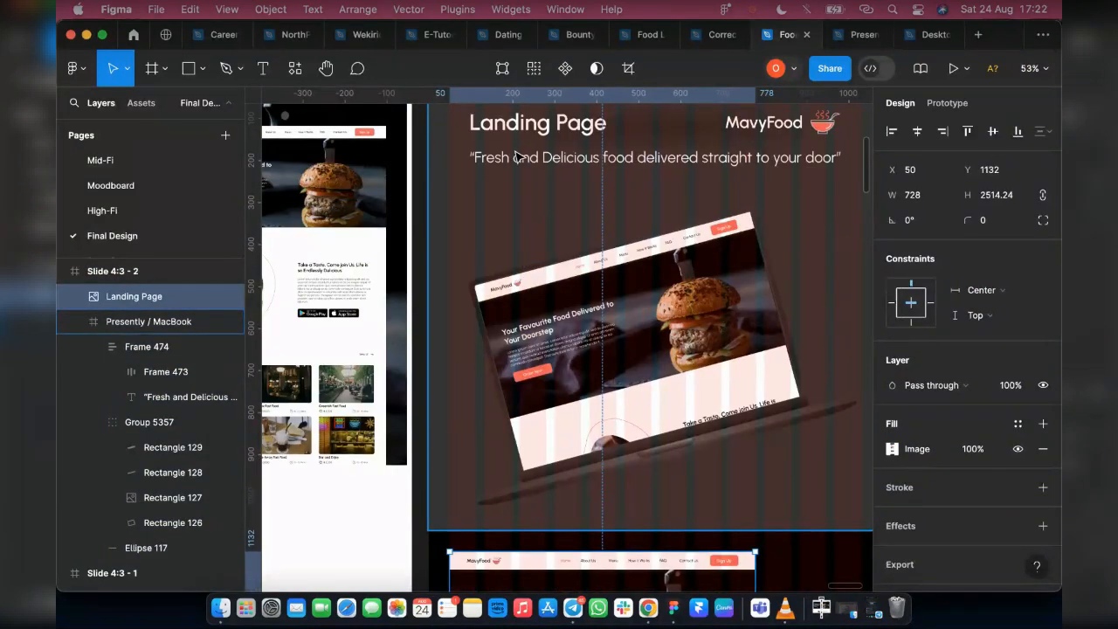
pyautogui.click(515, 158)
pyautogui.scroll(2, 515, 175)
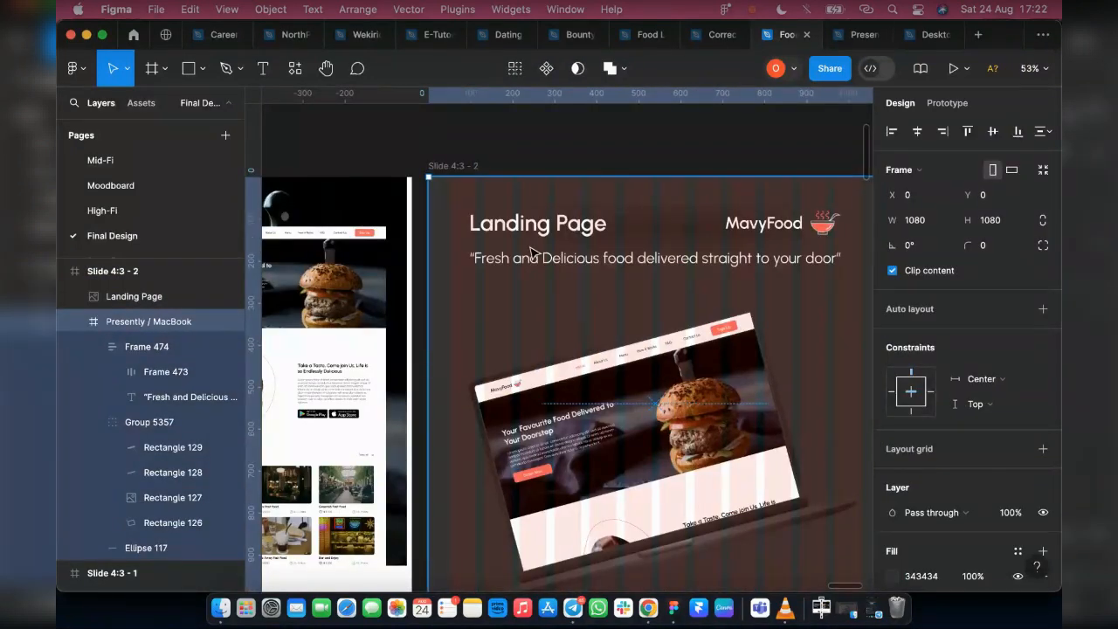
pyautogui.click(513, 247)
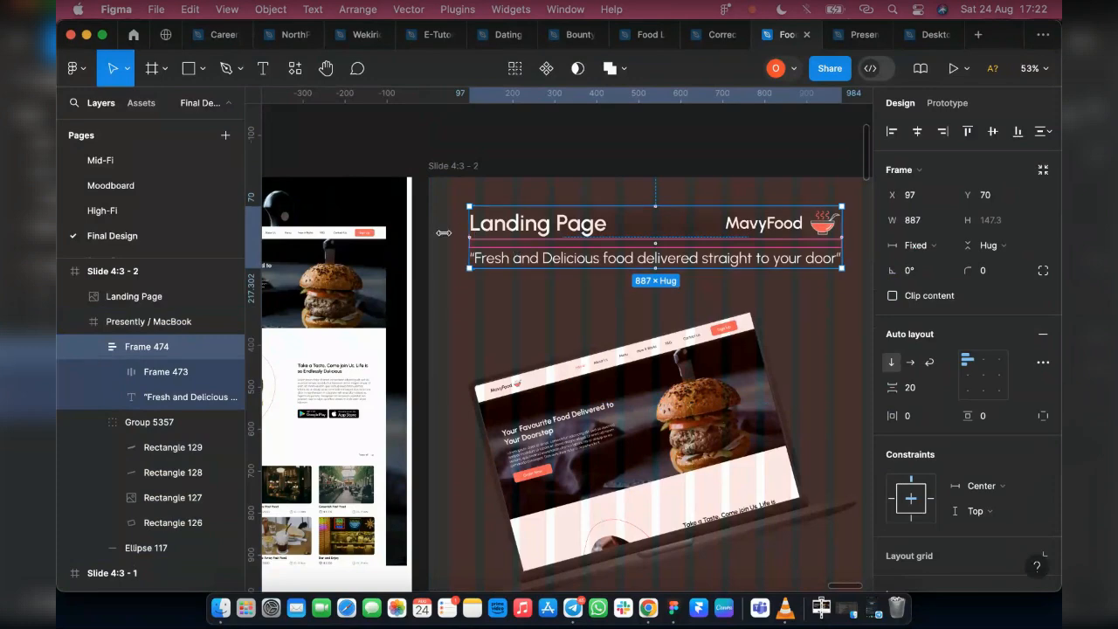
pyautogui.moveTo(444, 233); pyautogui.dragTo(444, 232)
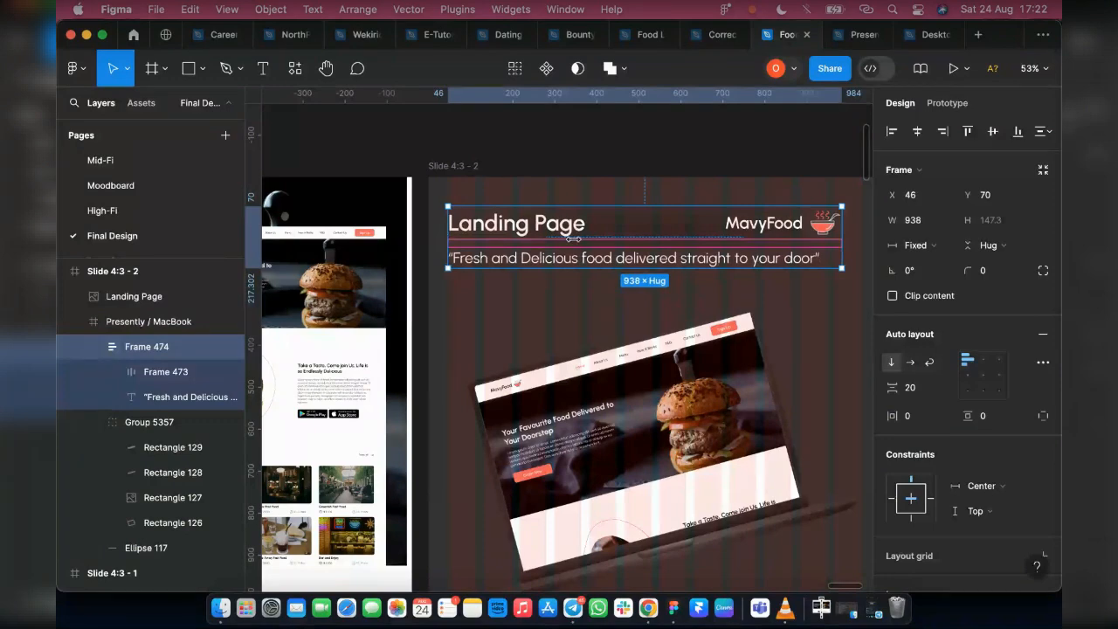
pyautogui.hscroll(5, 690, 247)
pyautogui.moveTo(685, 244); pyautogui.dragTo(702, 243)
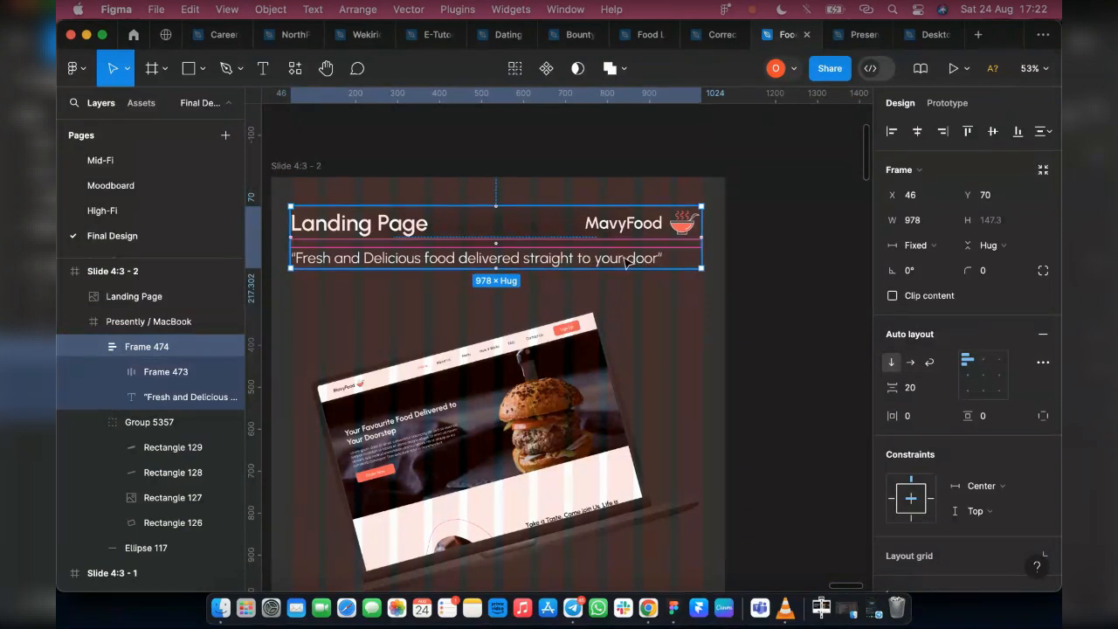
pyautogui.hotkey('ctrl', 'z')
pyautogui.hotkey('ctrl', 'z')
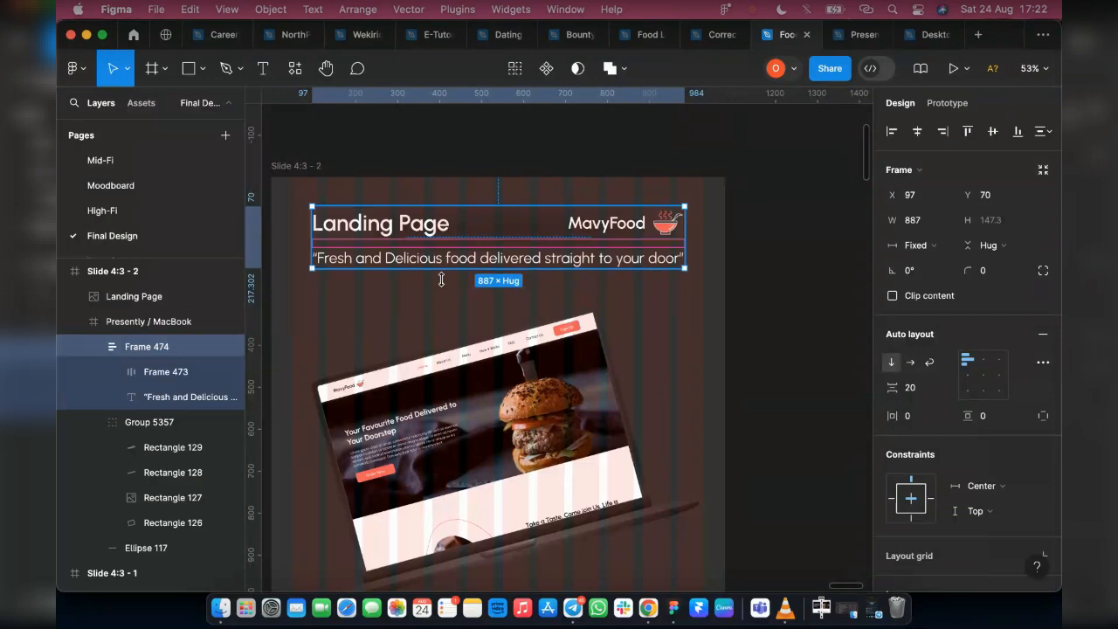
# Try centering the tilted MacBook mockup group horizontally in its frame, and undo the alignment
pyautogui.click(518, 437)
pyautogui.scroll(-3, 486, 423)
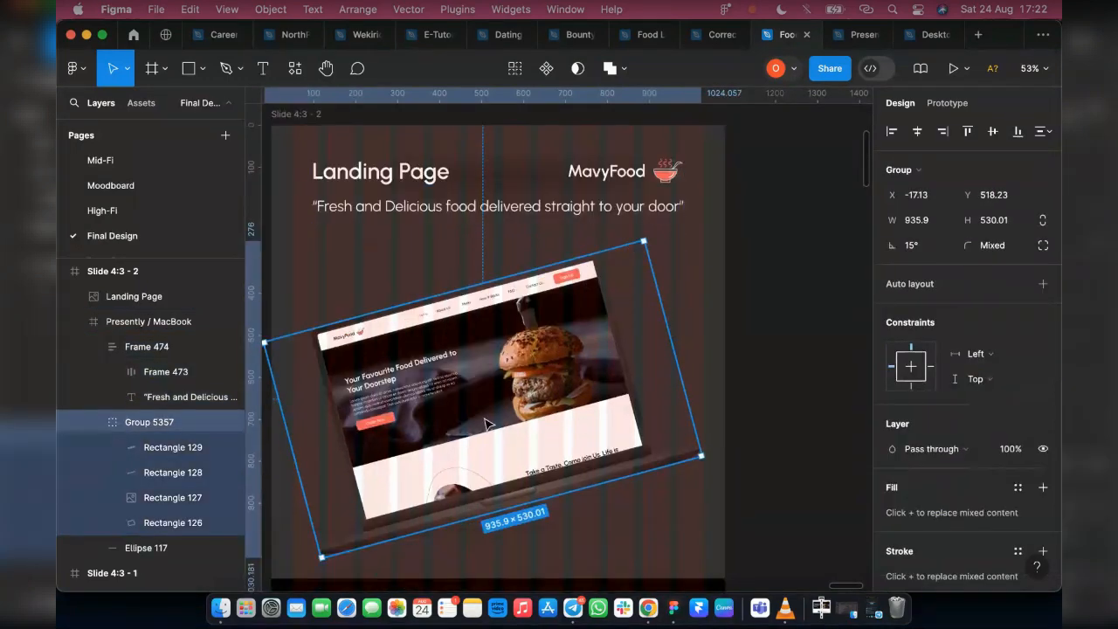
pyautogui.scroll(-10, 593, 371)
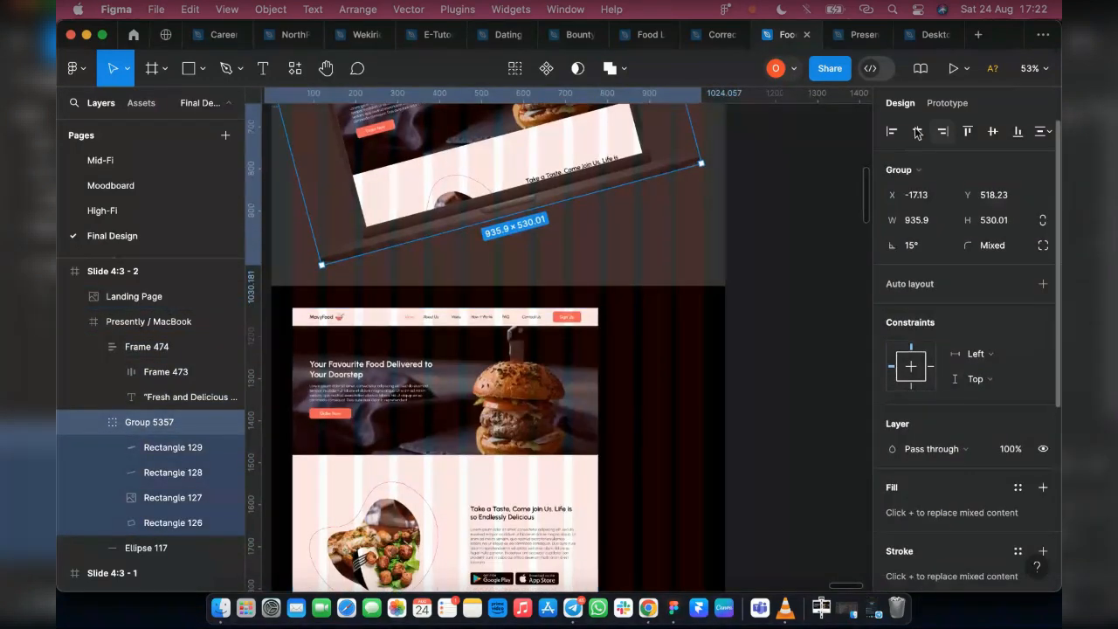
pyautogui.click(917, 131)
pyautogui.scroll(6, 563, 278)
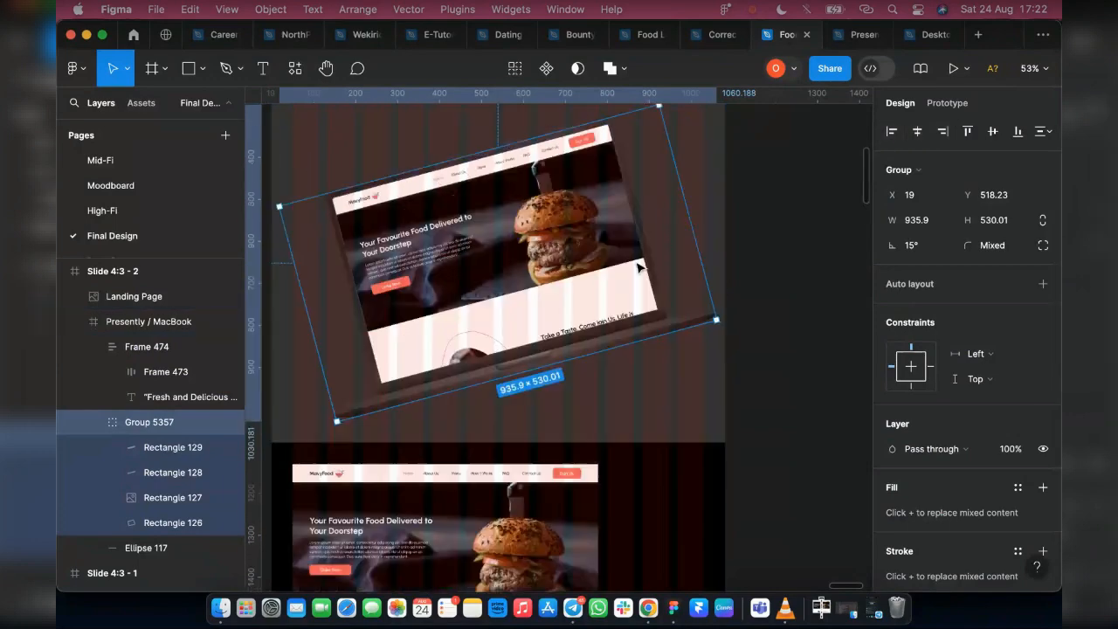
pyautogui.press('super+z')
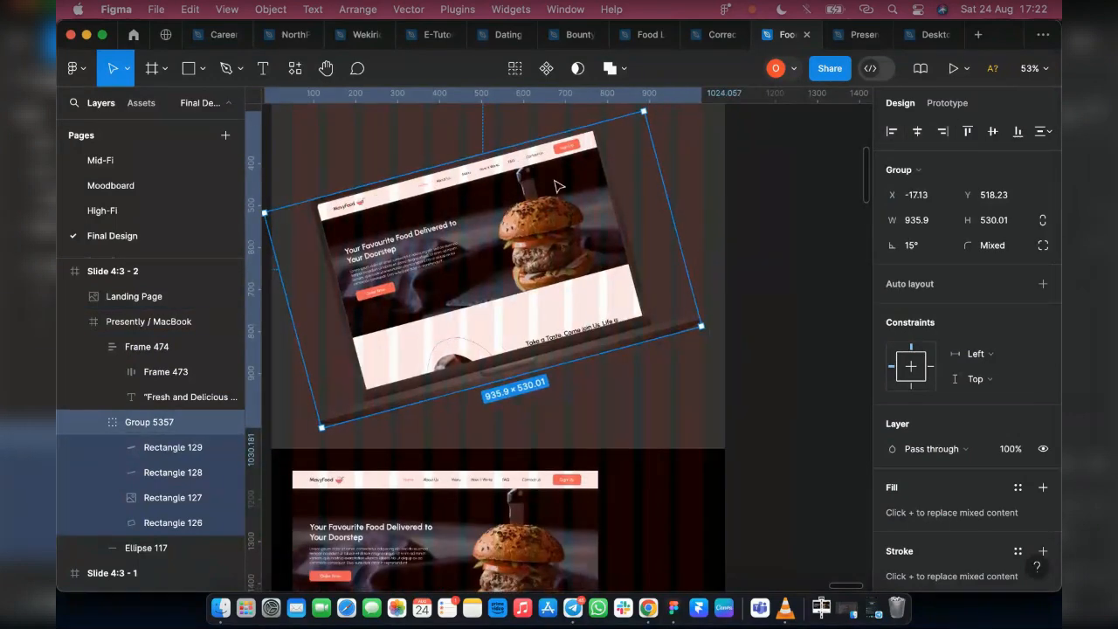
# Hide the 12-column layout grid of the Slide 4:3 - 2 frame
pyautogui.scroll(-10, 542, 341)
pyautogui.click(528, 337)
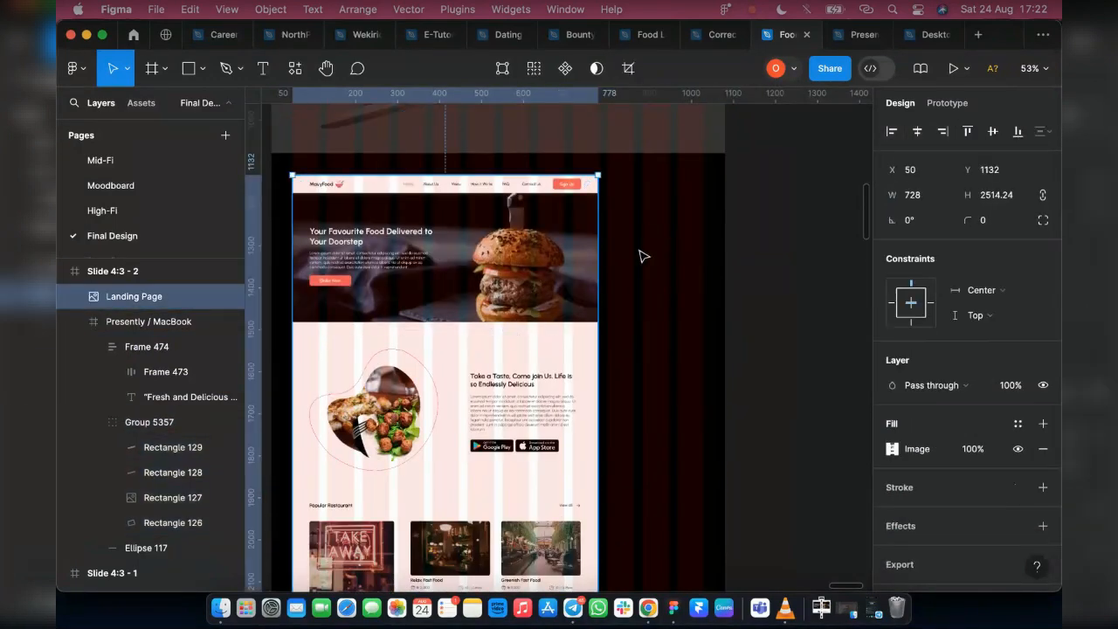
pyautogui.scroll(-9, 586, 309)
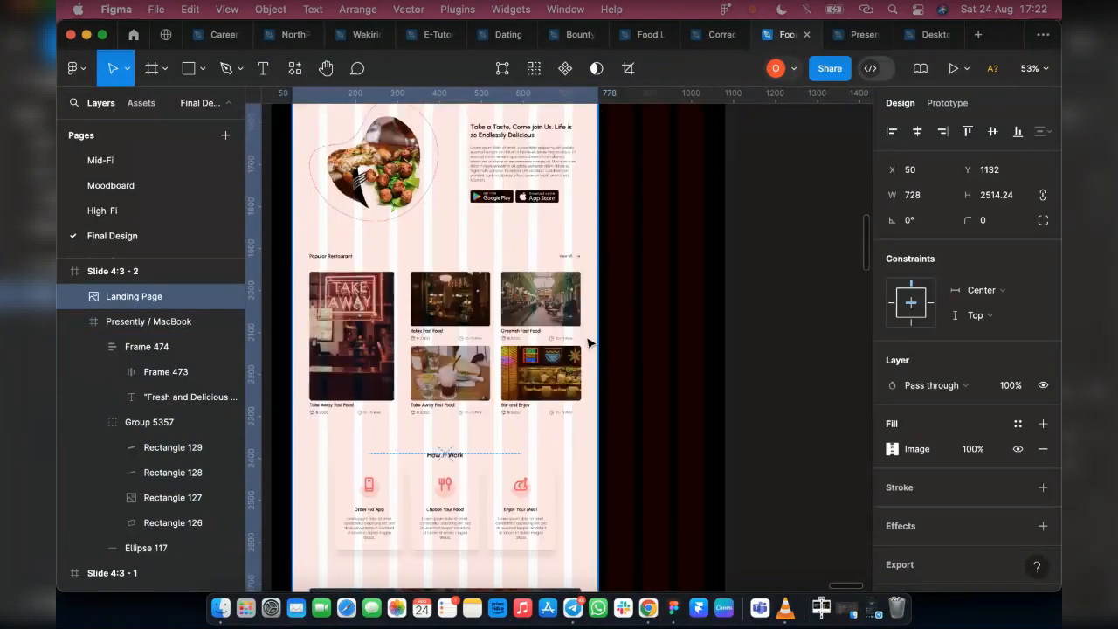
pyautogui.click(179, 278)
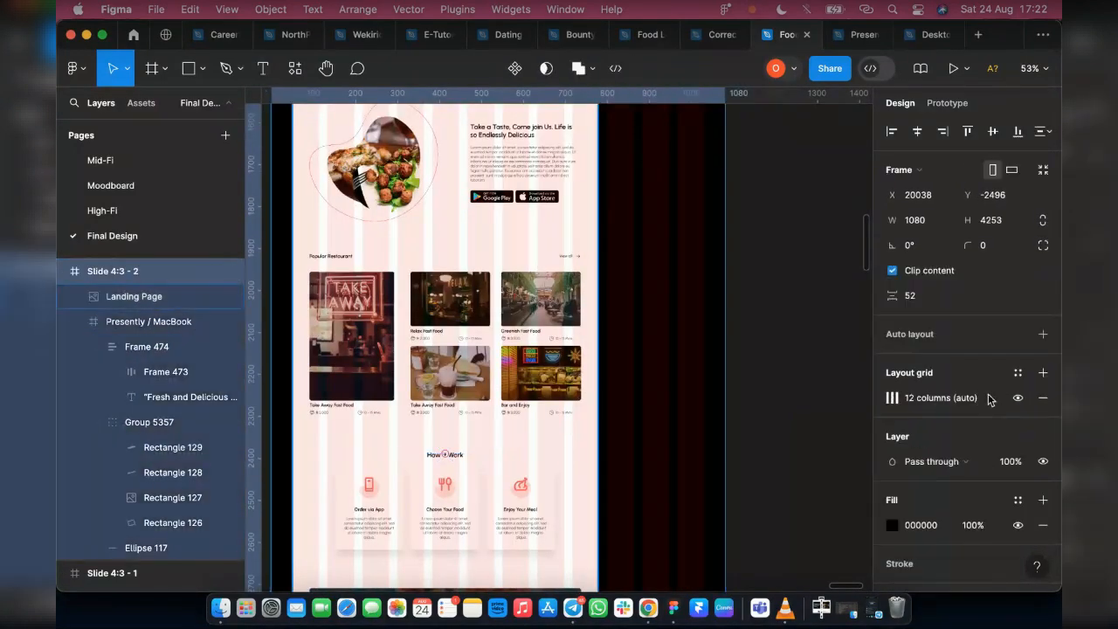
pyautogui.click(1018, 398)
# Duplicate the 728-wide Landing Page image from Slide 4:3 - 2 onto the empty canvas next to the frame
pyautogui.scroll(-3, 797, 390)
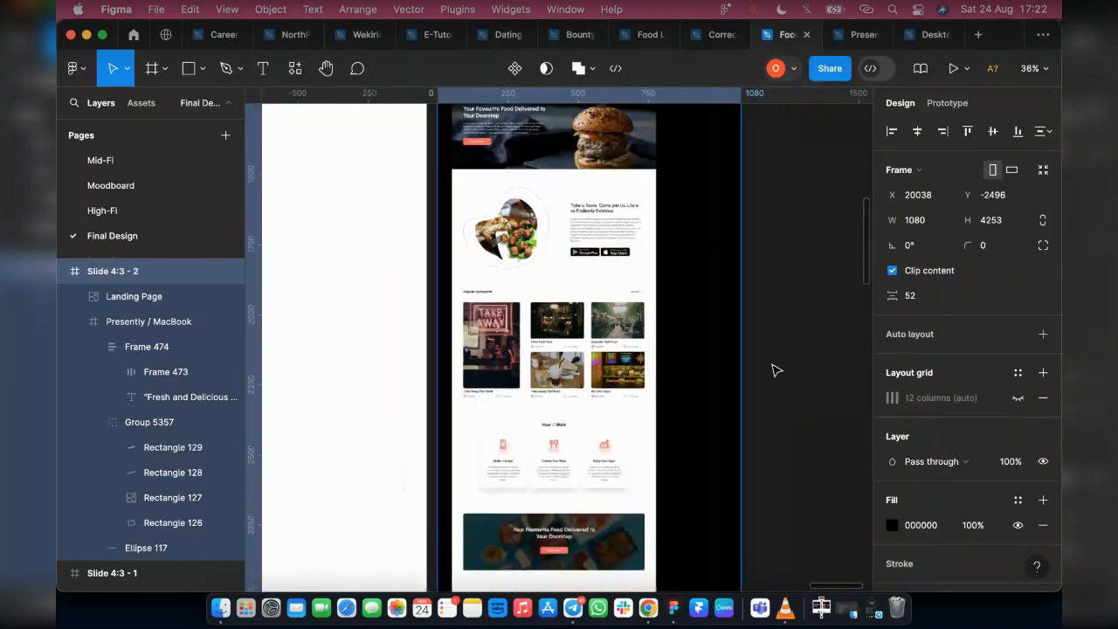
pyautogui.scroll(-3, 807, 366)
pyautogui.click(807, 367)
pyautogui.scroll(-2, 675, 393)
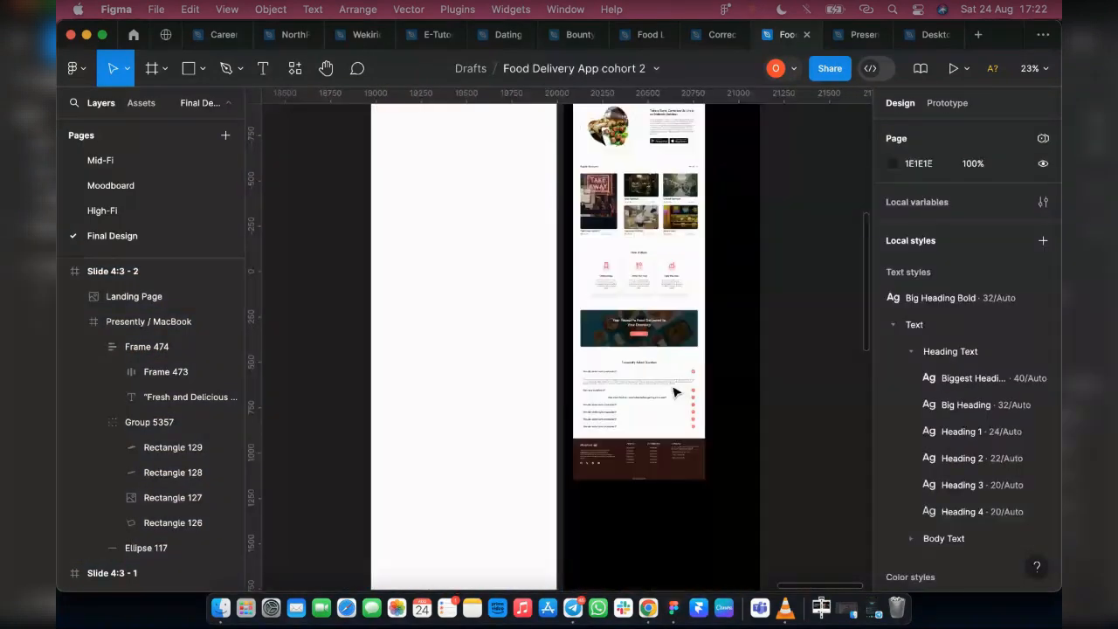
pyautogui.click(674, 393)
pyautogui.scroll(5, 643, 433)
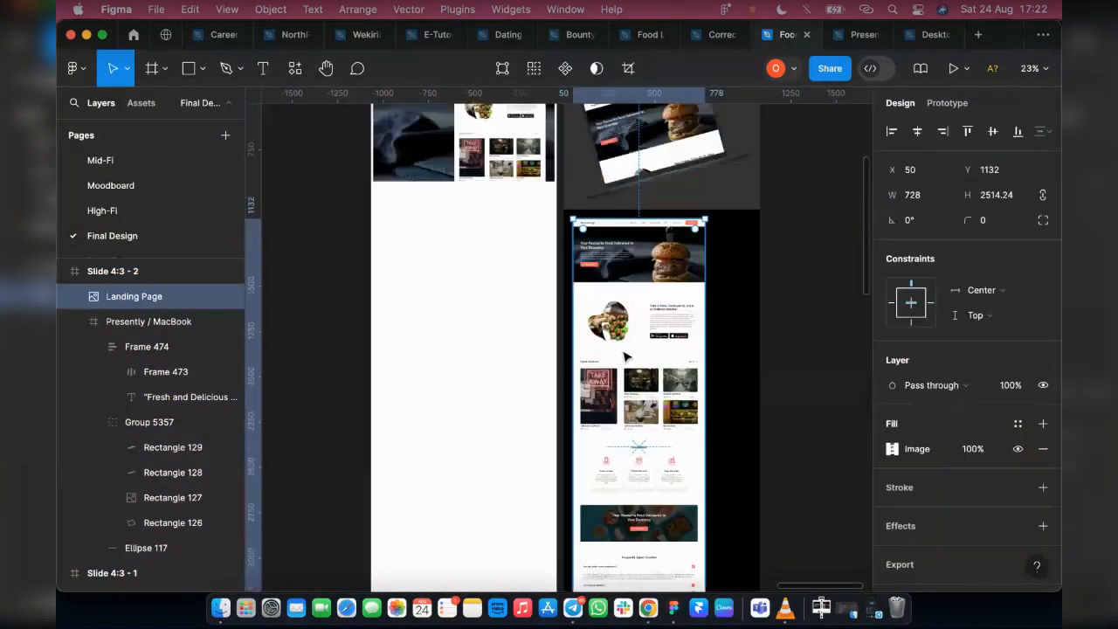
pyautogui.hscroll(2, 629, 411)
pyautogui.moveTo(566, 390); pyautogui.dragTo(760, 394)
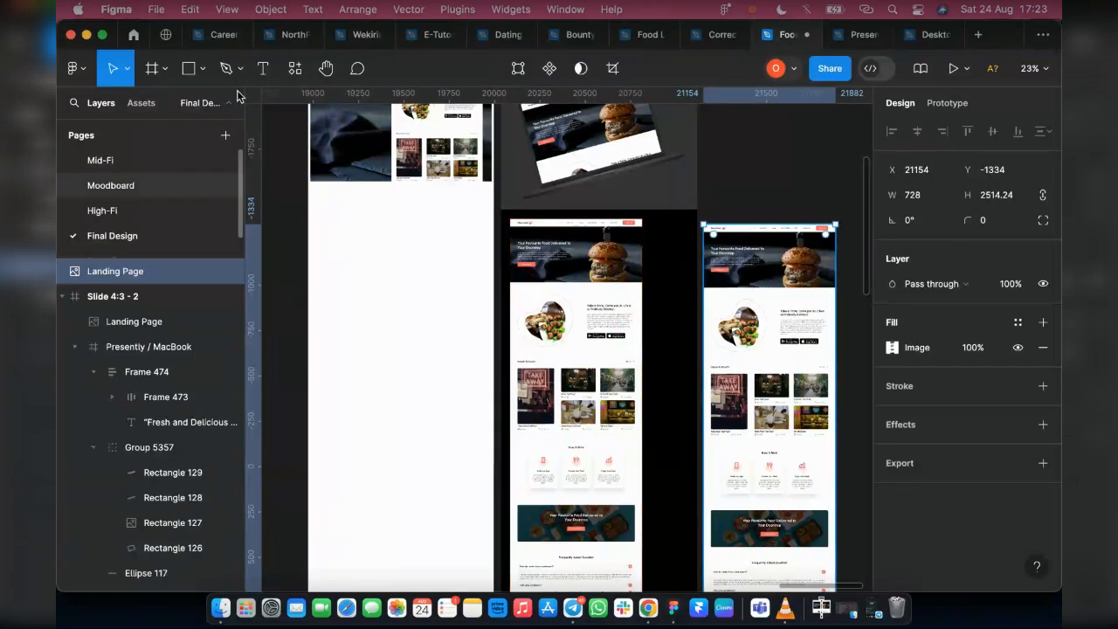
# Replace the duplicated image's fill with Mobile View LP.png from the Downloads folder
pyautogui.click(892, 348)
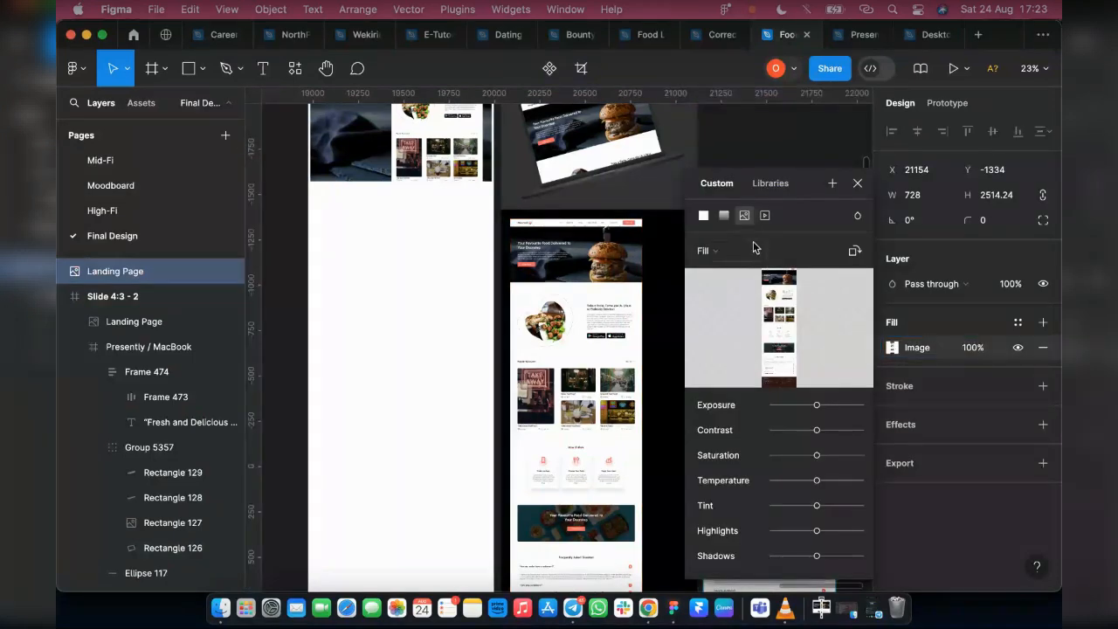
pyautogui.click(755, 253)
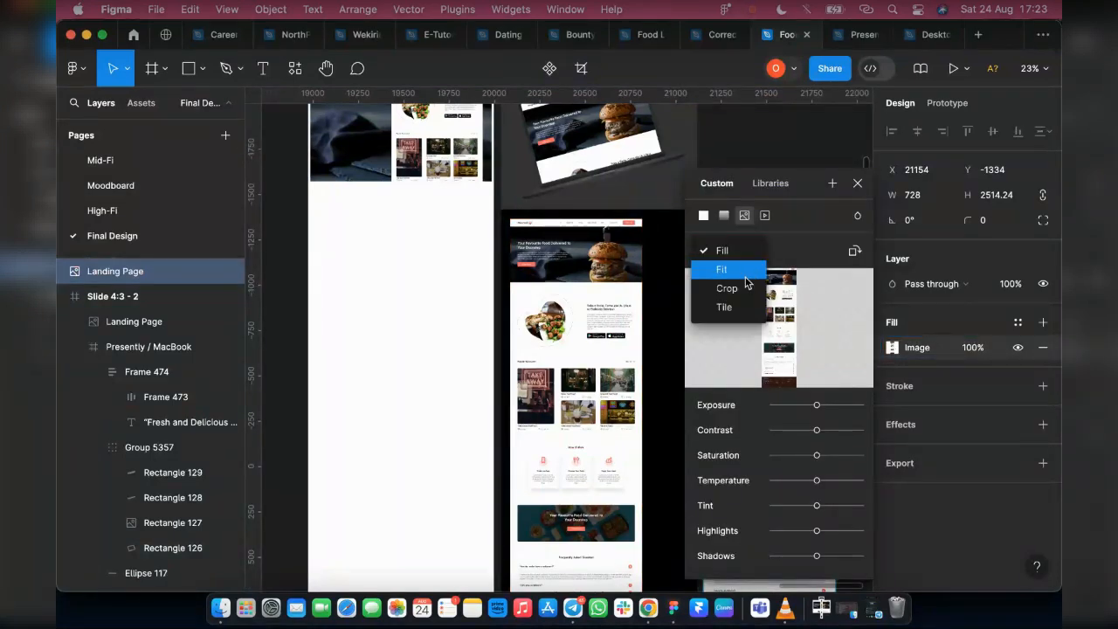
pyautogui.click(779, 321)
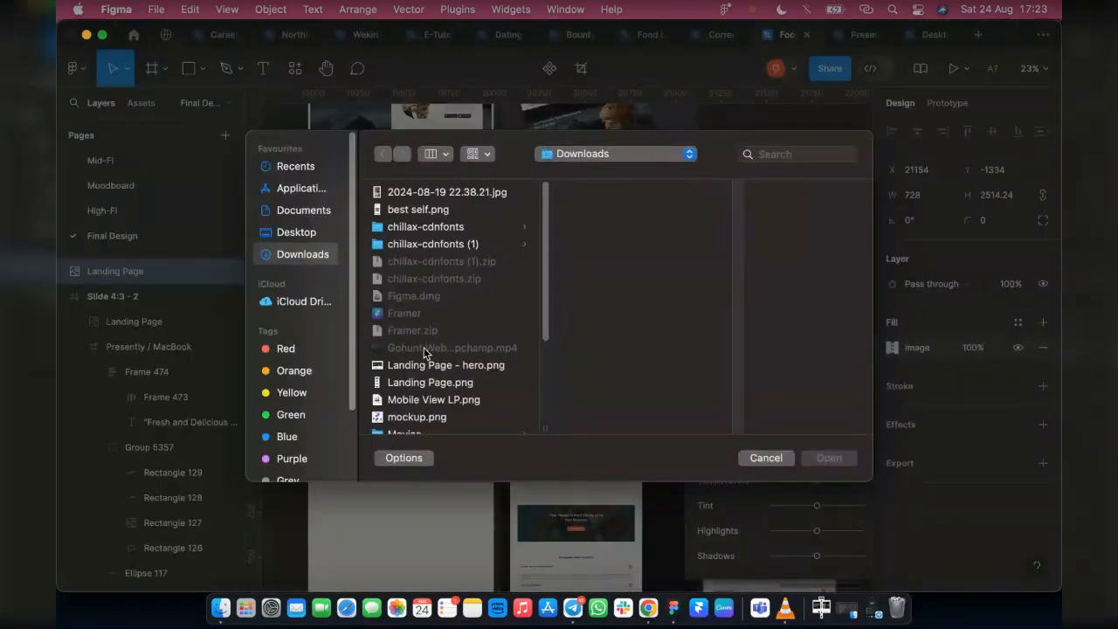
pyautogui.click(434, 400)
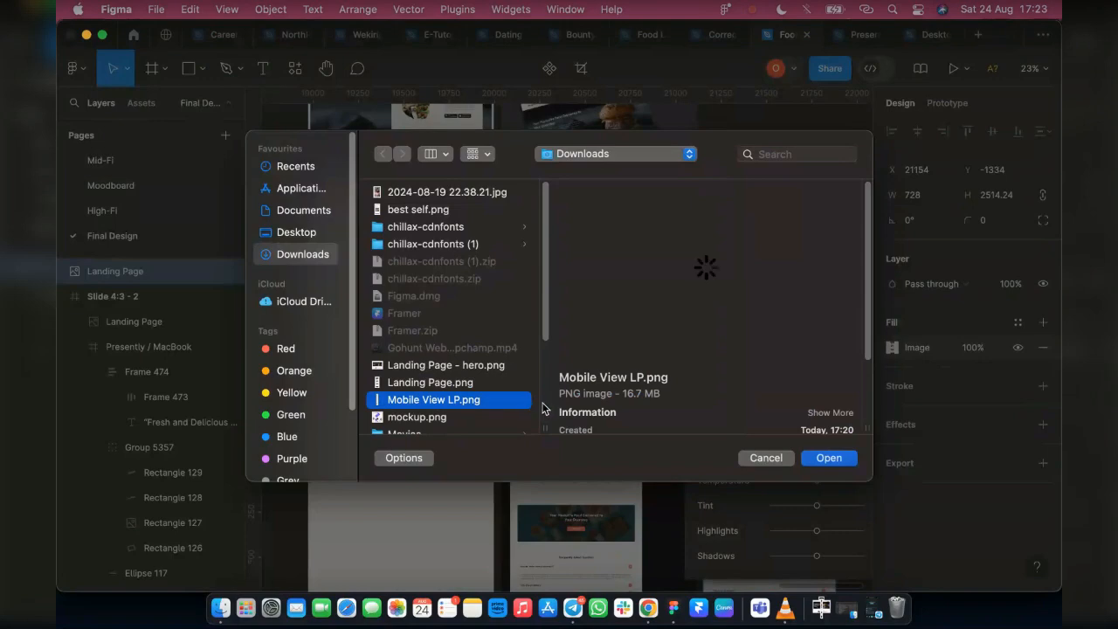
pyautogui.click(828, 457)
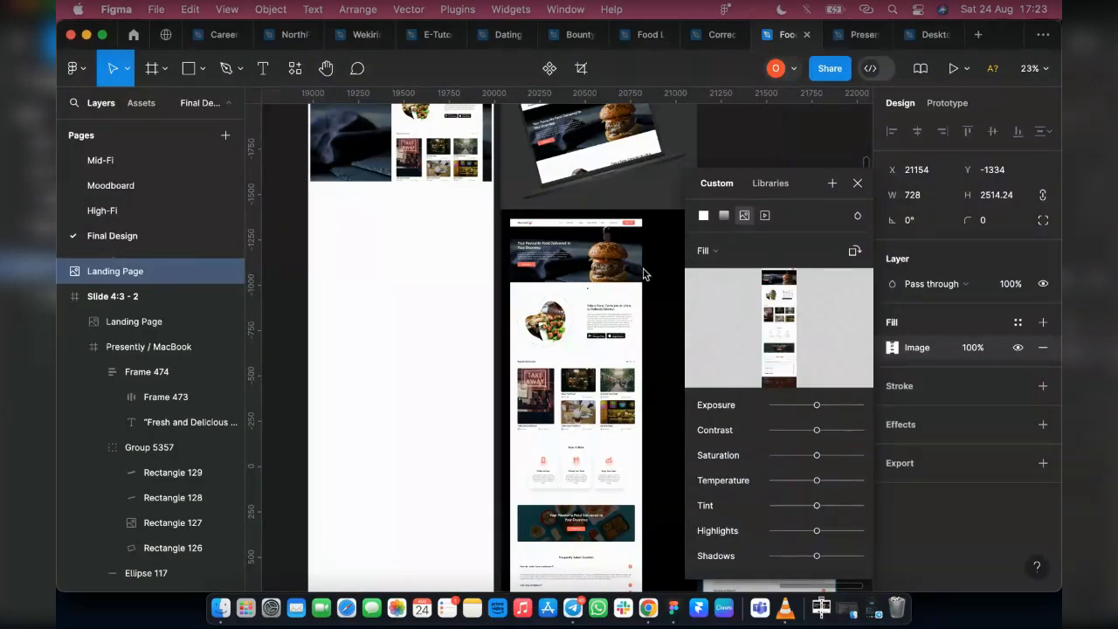
pyautogui.click(856, 183)
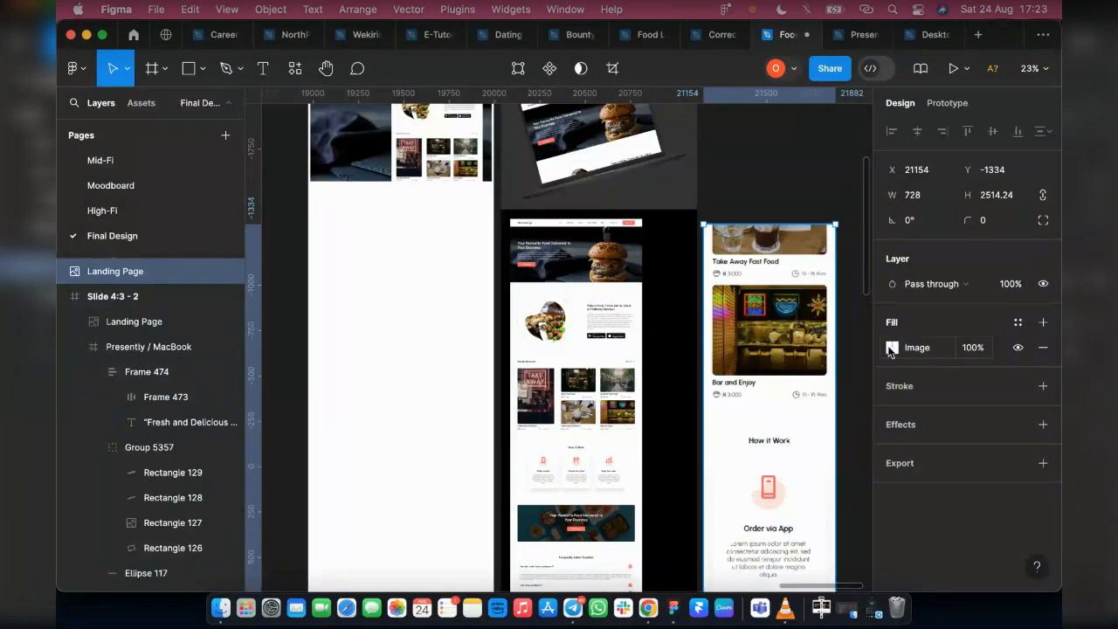
# Try placing Mobile View LP.png from the Downloads folder as a separate image on the canvas
pyautogui.click(753, 206)
pyautogui.hscroll(5, 682, 290)
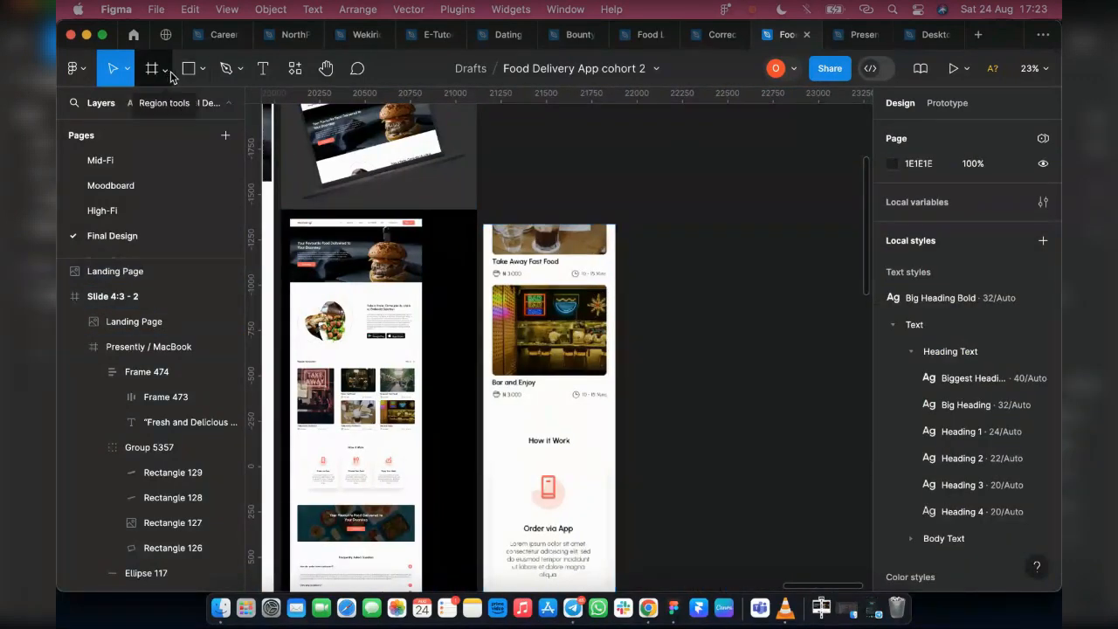
pyautogui.click(203, 68)
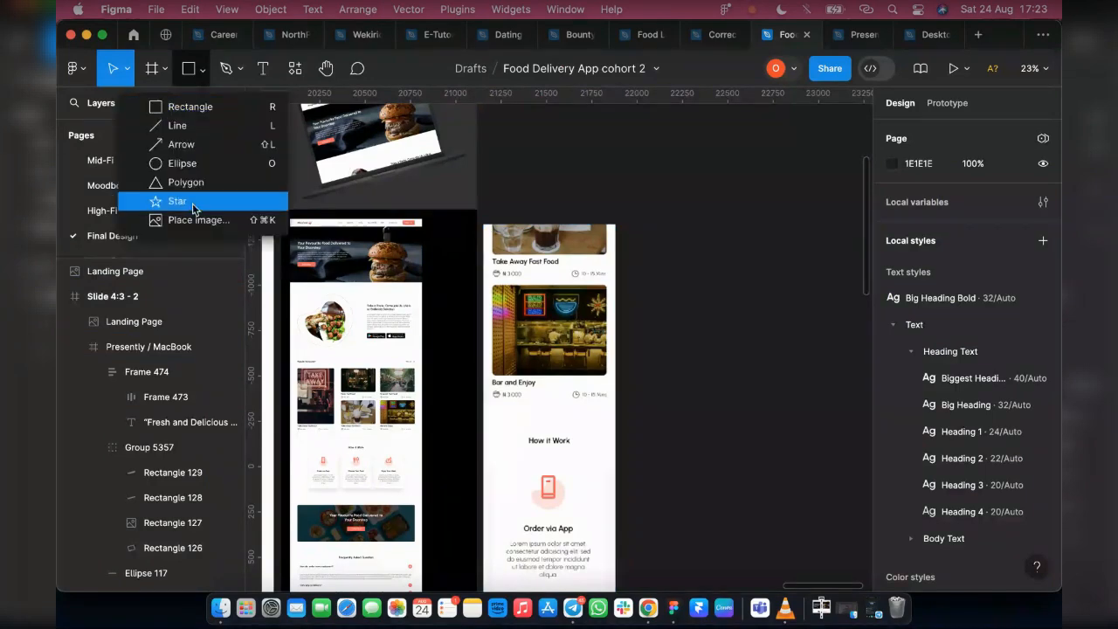
pyautogui.click(194, 216)
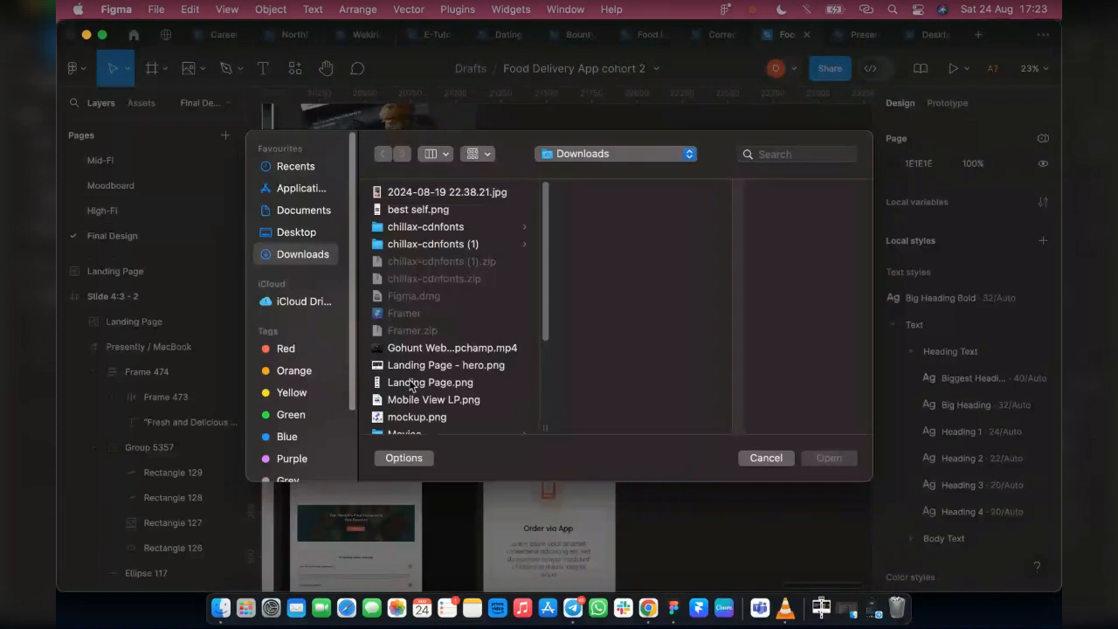
pyautogui.click(411, 384)
pyautogui.click(411, 402)
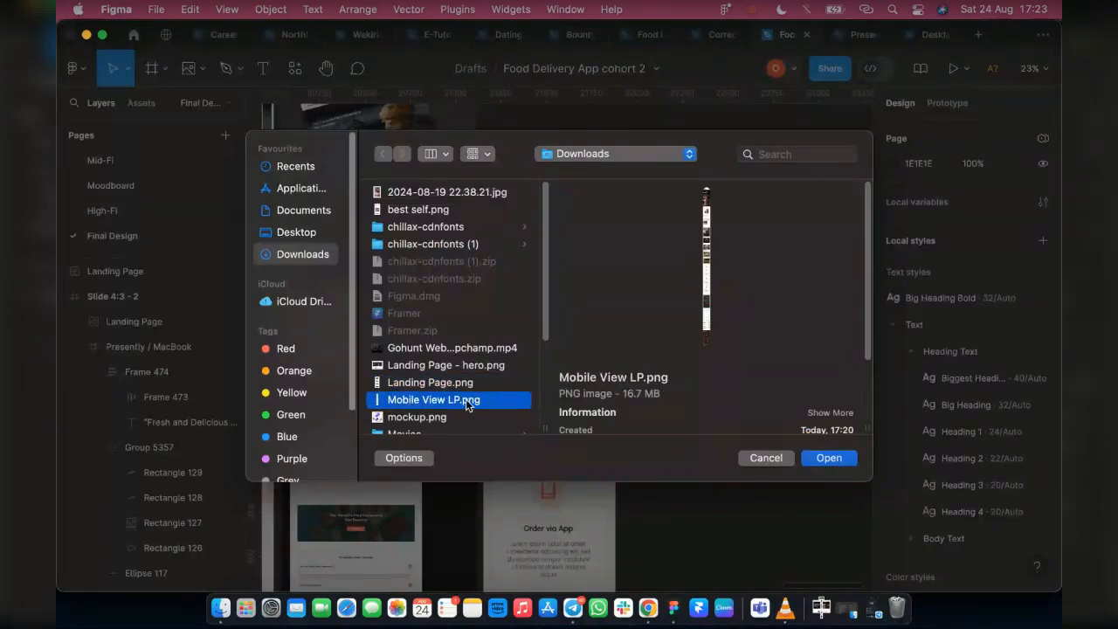
pyautogui.click(828, 457)
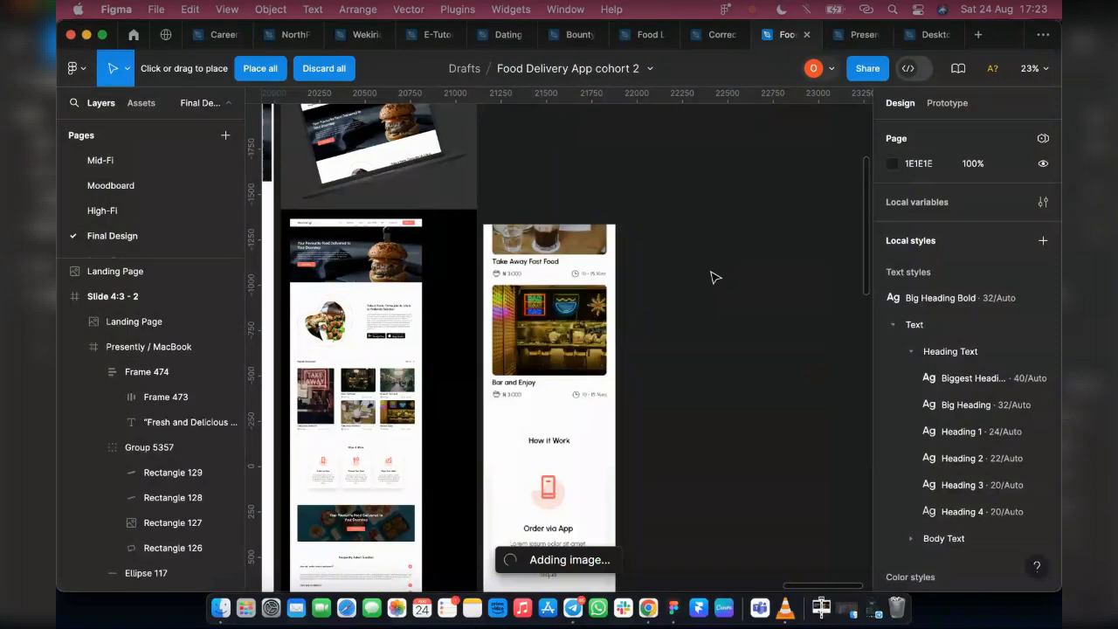
pyautogui.click(455, 193)
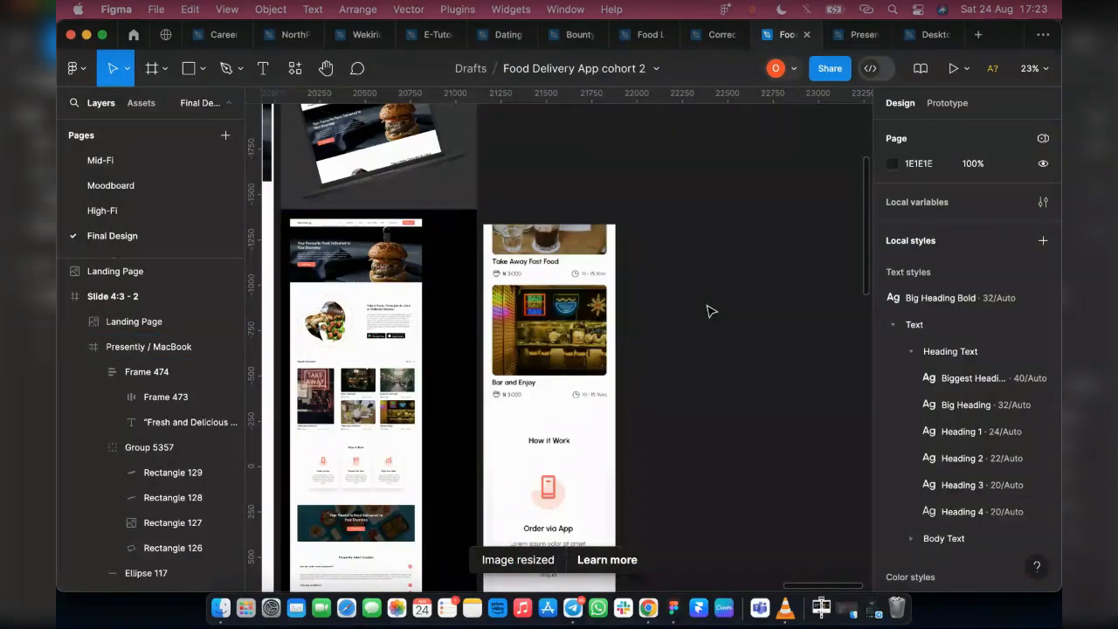
# Check the mobile view image's fill settings and move the image farther from the slide frames, to about X 24272, Y -1277
pyautogui.scroll(-6, 711, 311)
pyautogui.click(645, 370)
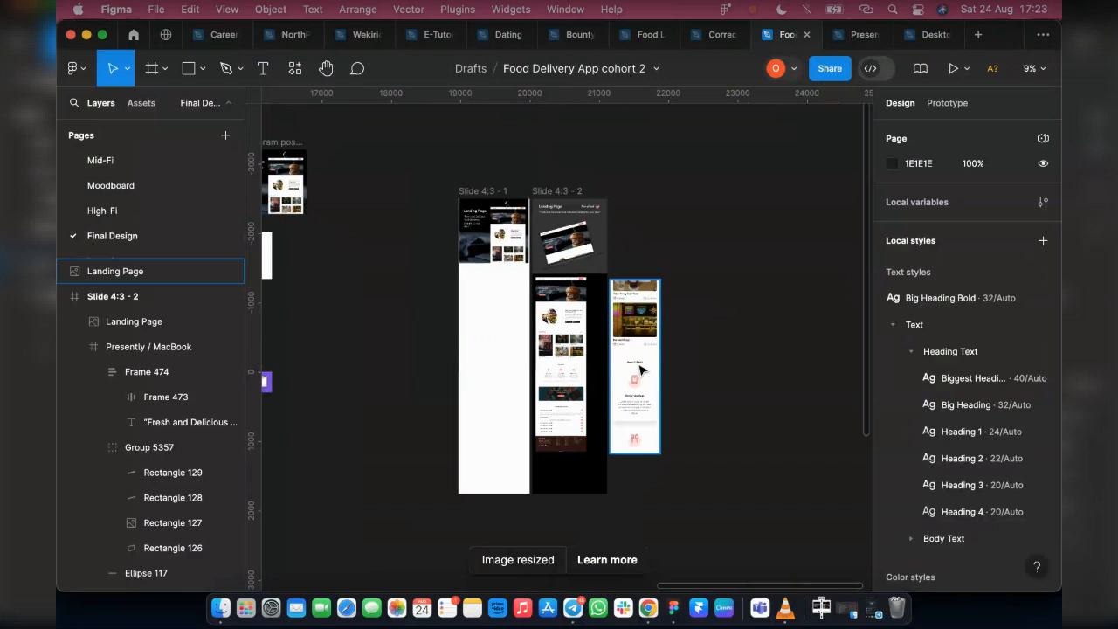
pyautogui.hscroll(5, 751, 363)
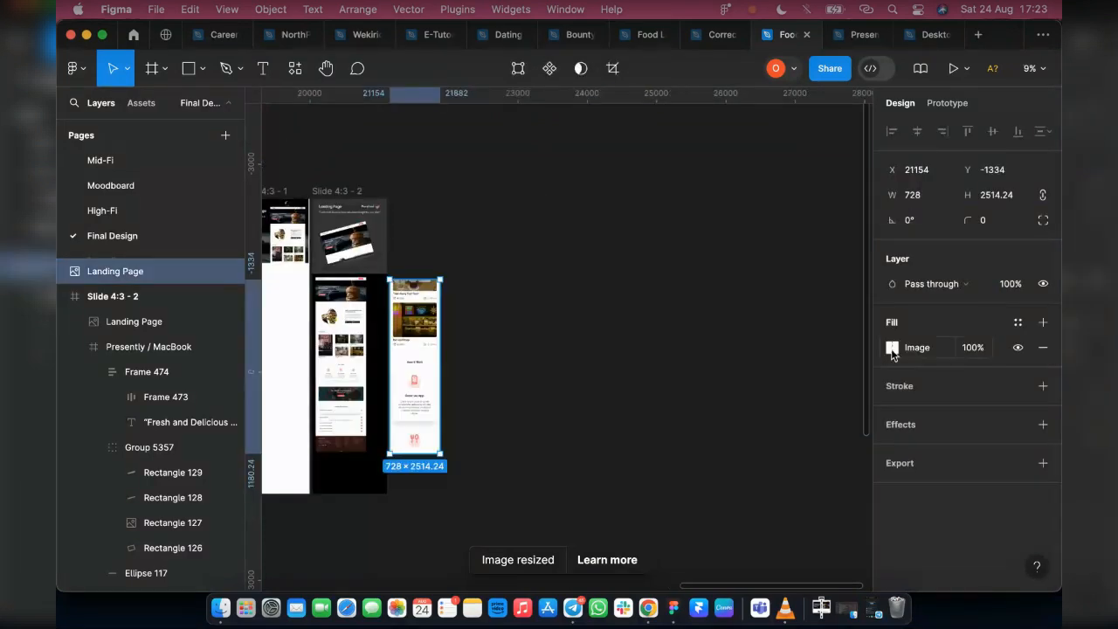
pyautogui.click(892, 348)
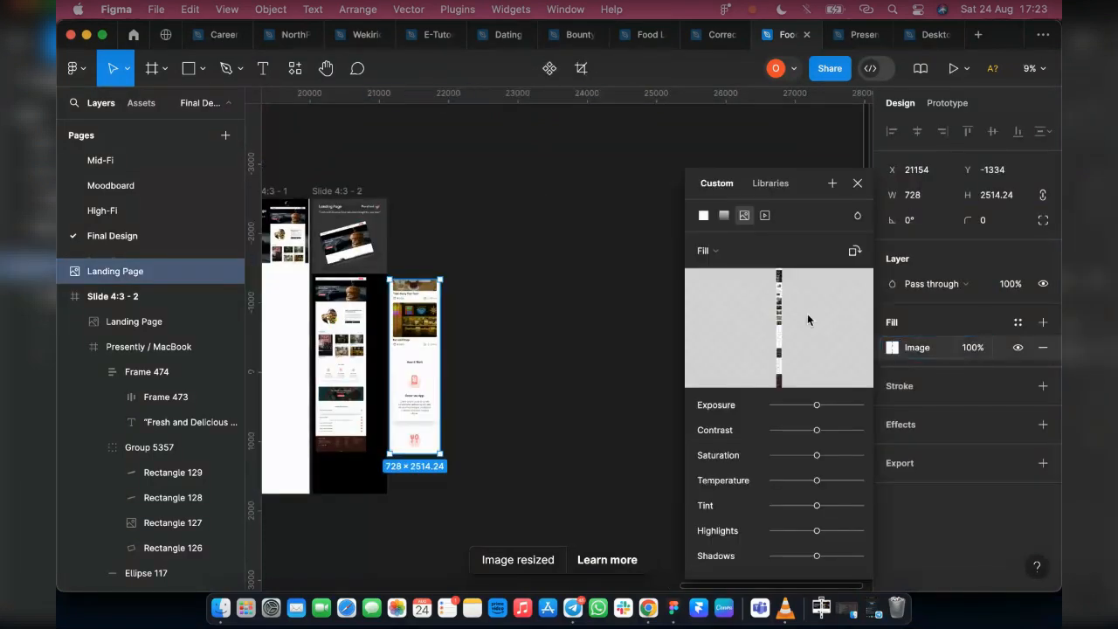
pyautogui.click(462, 251)
pyautogui.click(413, 325)
pyautogui.moveTo(564, 329); pyautogui.dragTo(628, 327)
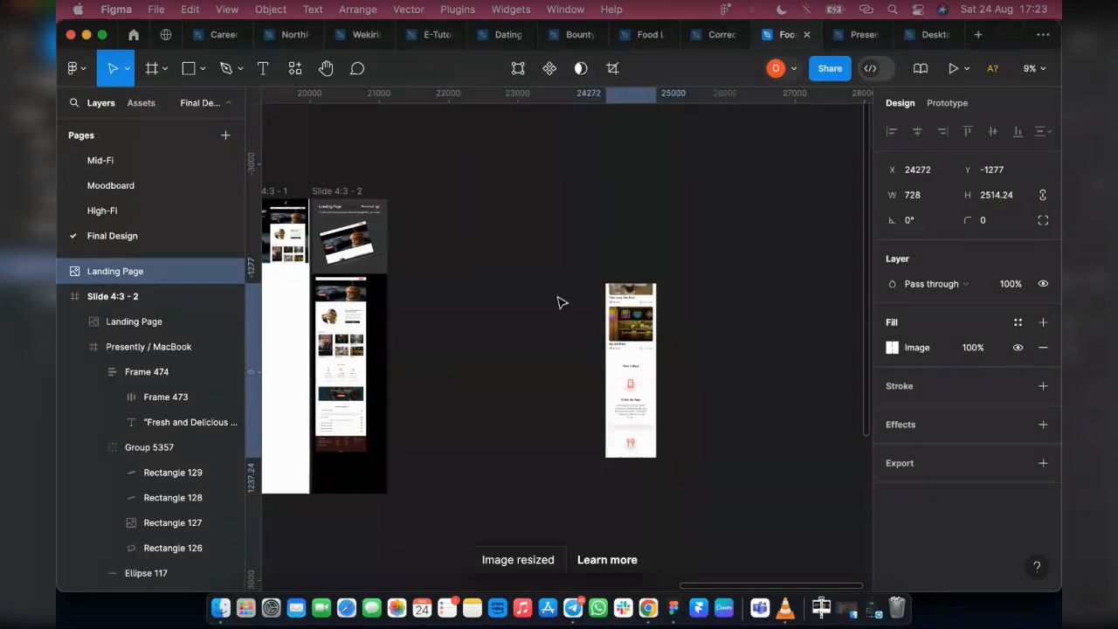
# Try again to import Mobile View LP.png from the Downloads folder, placing all pending images at once
pyautogui.click(420, 218)
pyautogui.click(204, 68)
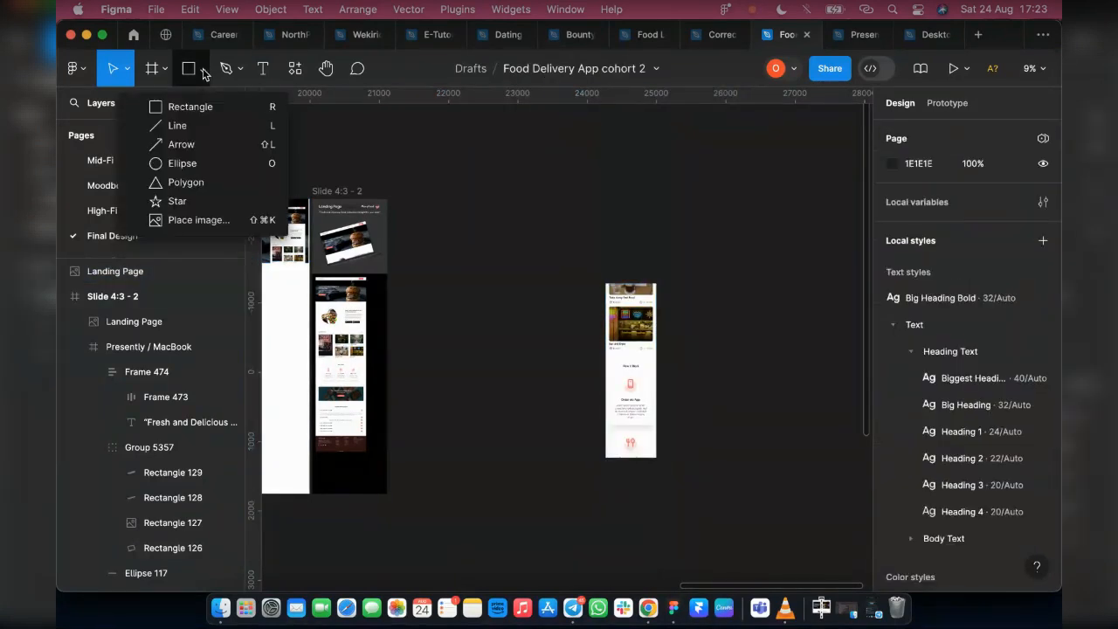
pyautogui.click(208, 220)
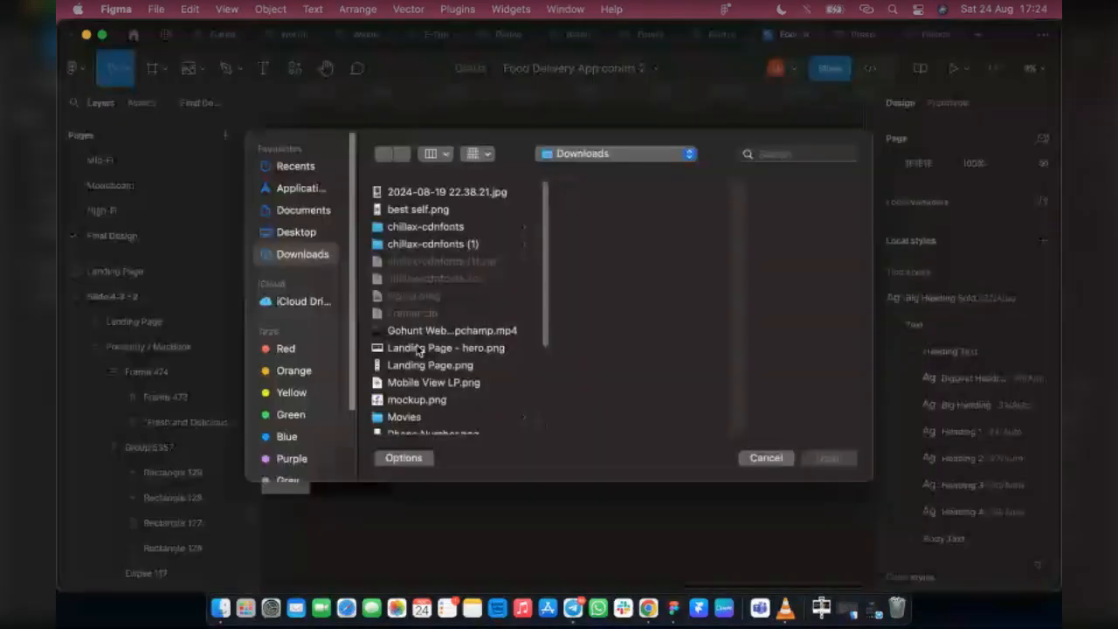
pyautogui.click(425, 402)
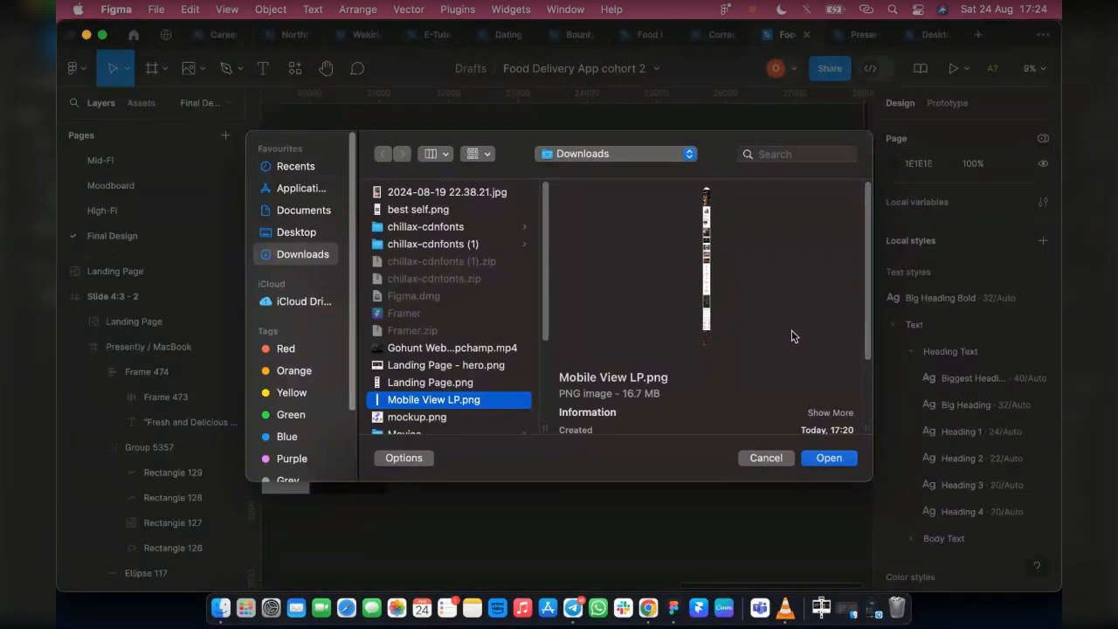
pyautogui.click(826, 458)
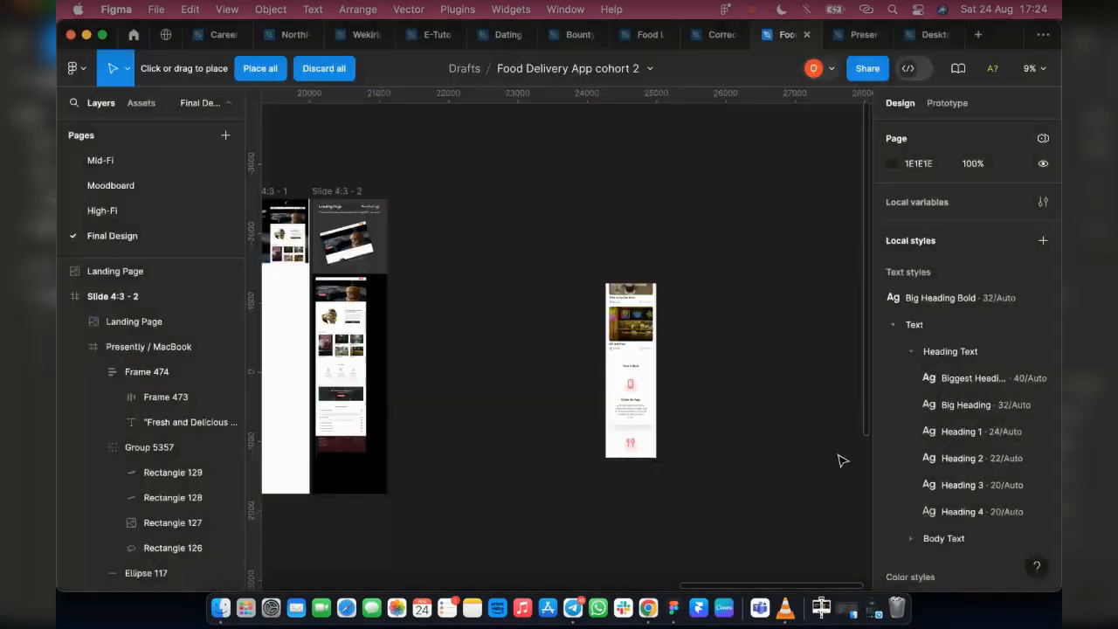
pyautogui.click(251, 74)
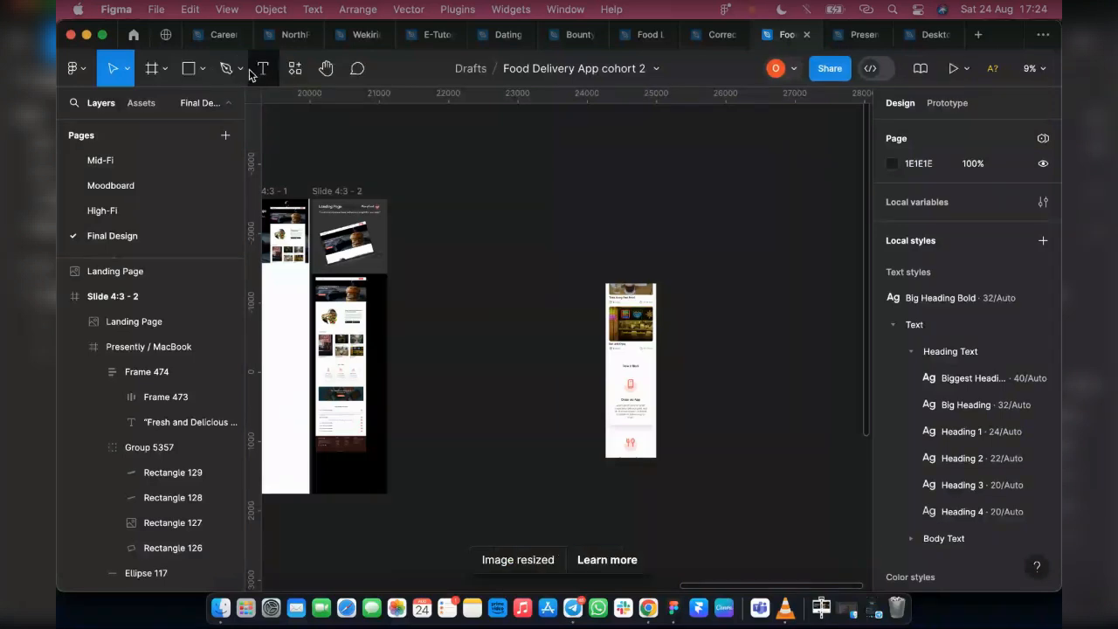
# Stretch the mobile view image downward to a height of about 16394, keeping its width of 728
pyautogui.click(642, 374)
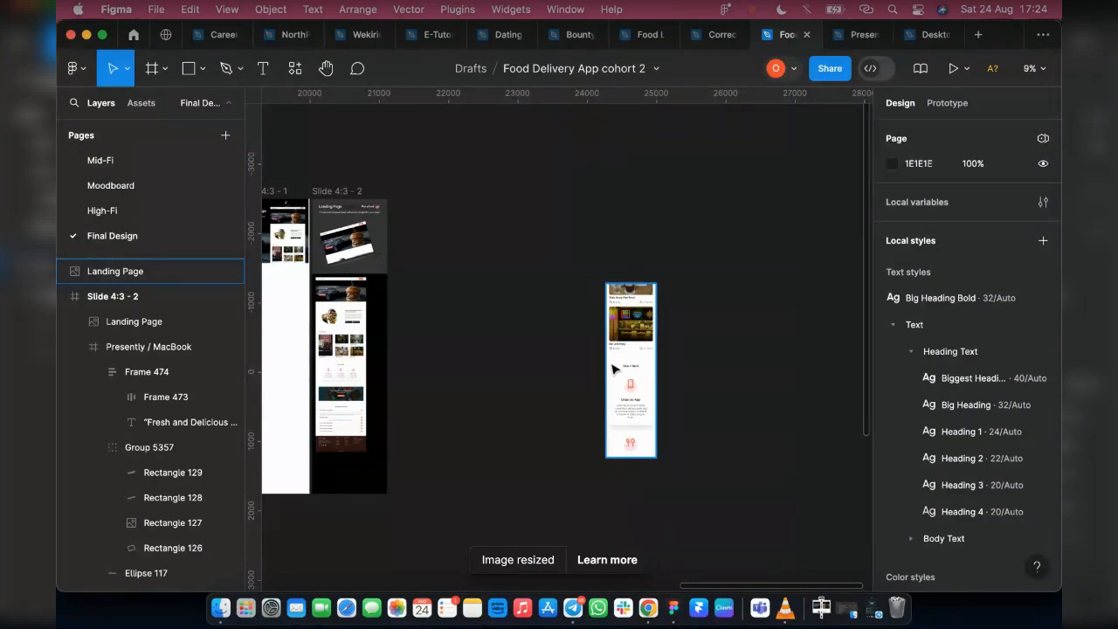
pyautogui.click(636, 362)
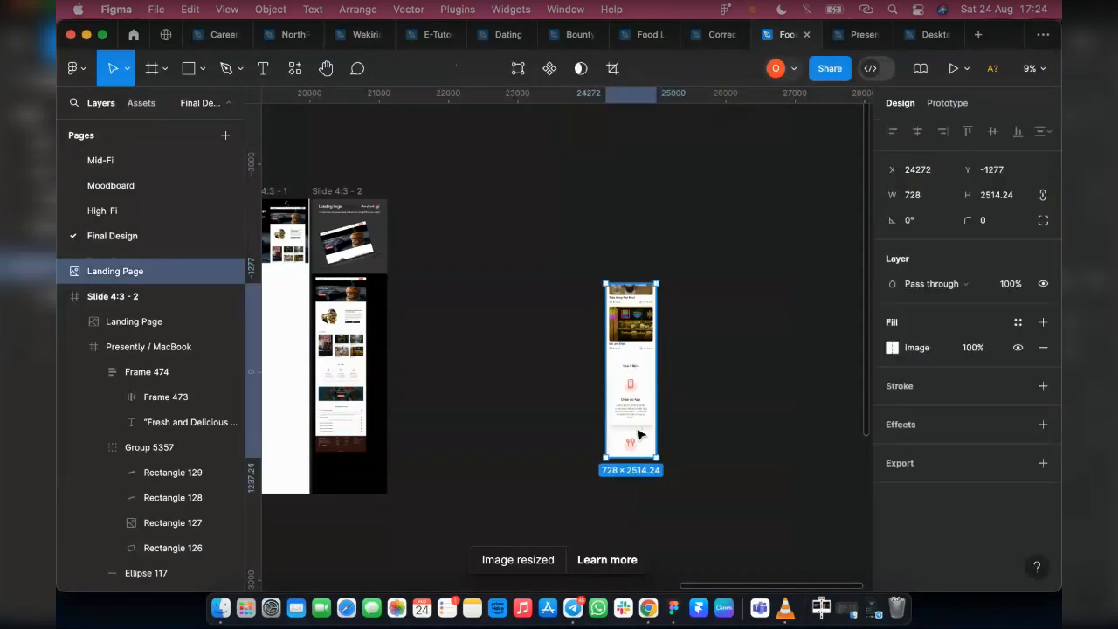
pyautogui.moveTo(630, 457); pyautogui.dragTo(669, 411)
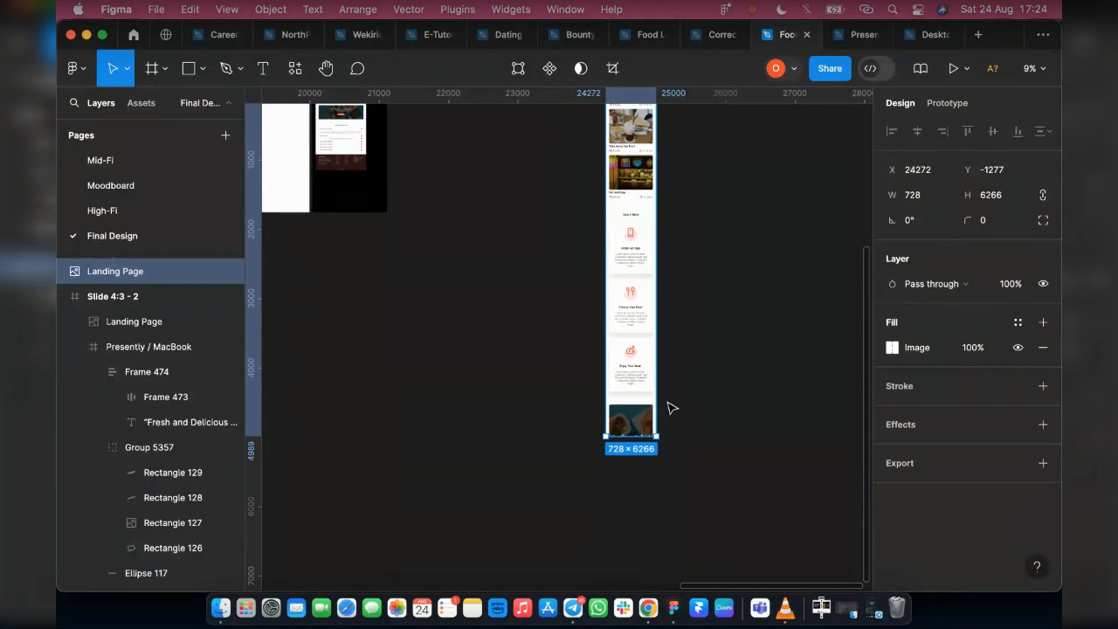
pyautogui.scroll(-3, 622, 403)
pyautogui.moveTo(622, 420); pyautogui.dragTo(635, 564)
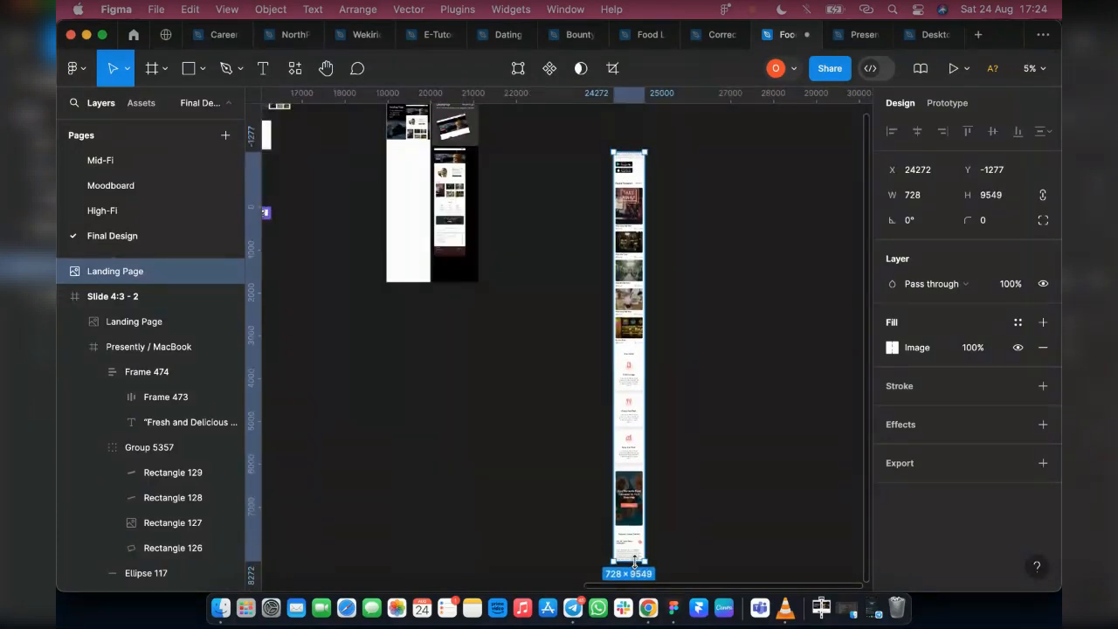
pyautogui.scroll(-2, 629, 471)
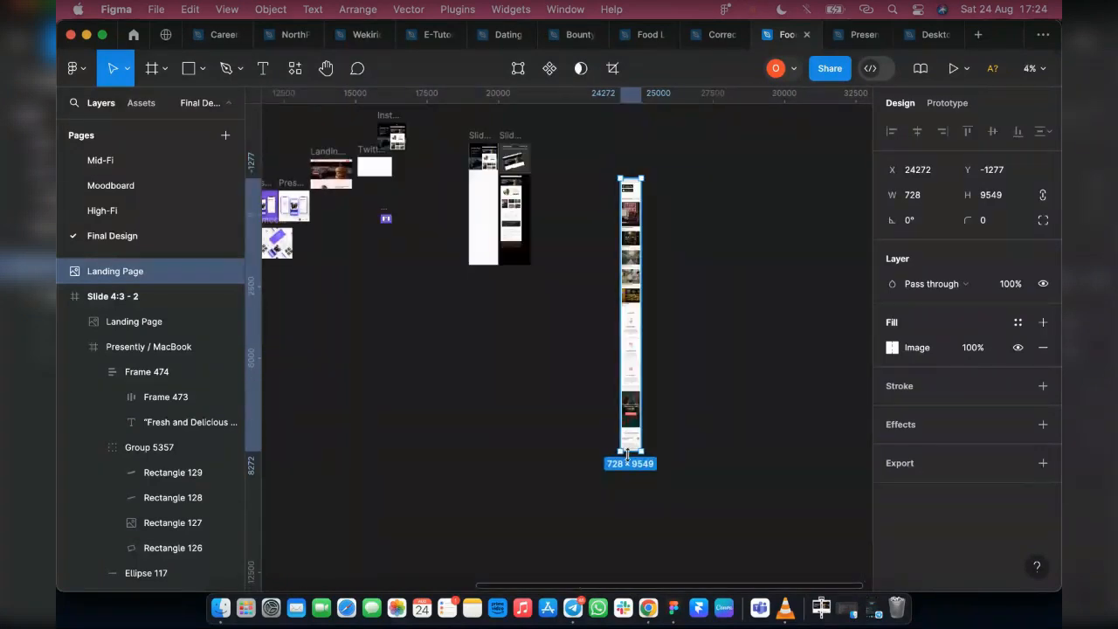
pyautogui.moveTo(629, 476); pyautogui.dragTo(627, 569)
pyautogui.scroll(-3, 614, 492)
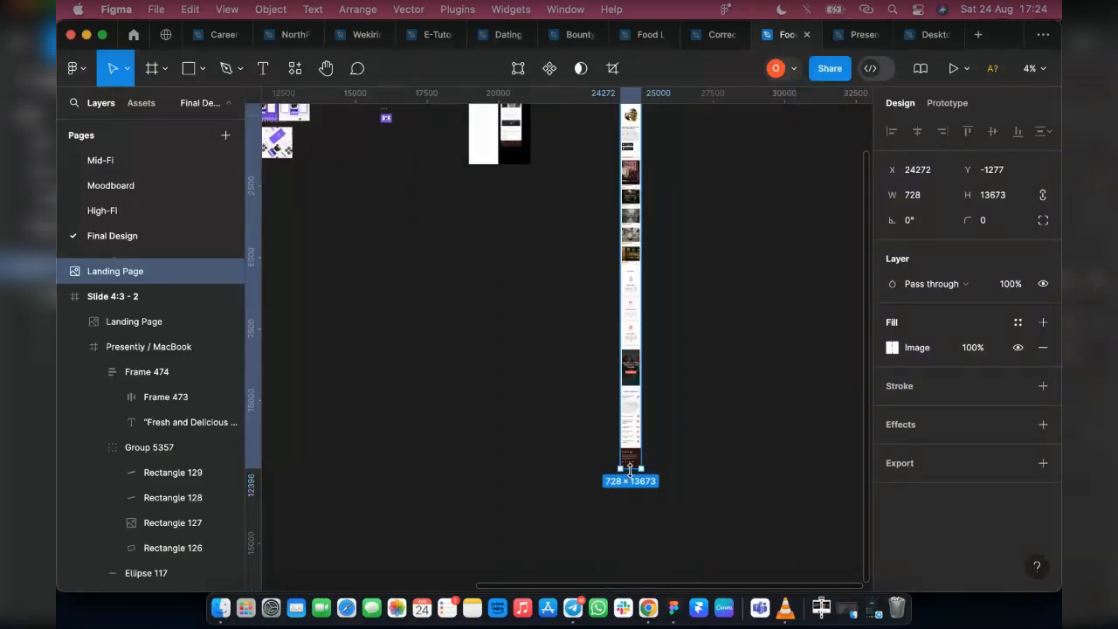
pyautogui.moveTo(630, 470); pyautogui.dragTo(631, 548)
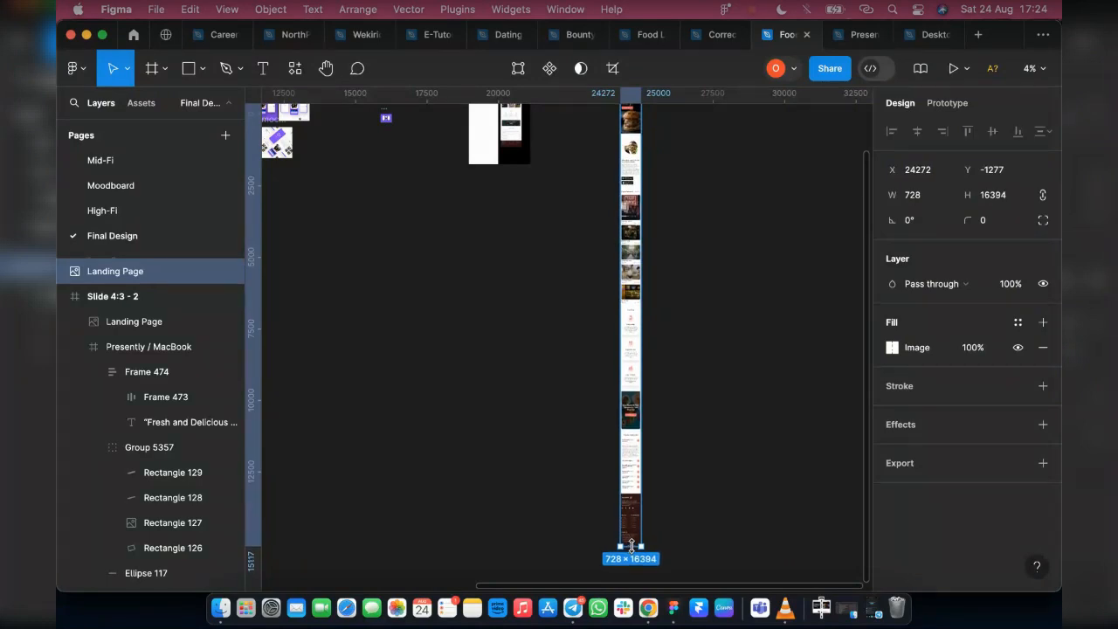
# Examine the stretched mobile view image from the footer up to the hero section for cropped content
pyautogui.scroll(-3, 643, 350)
pyautogui.scroll(10, 643, 344)
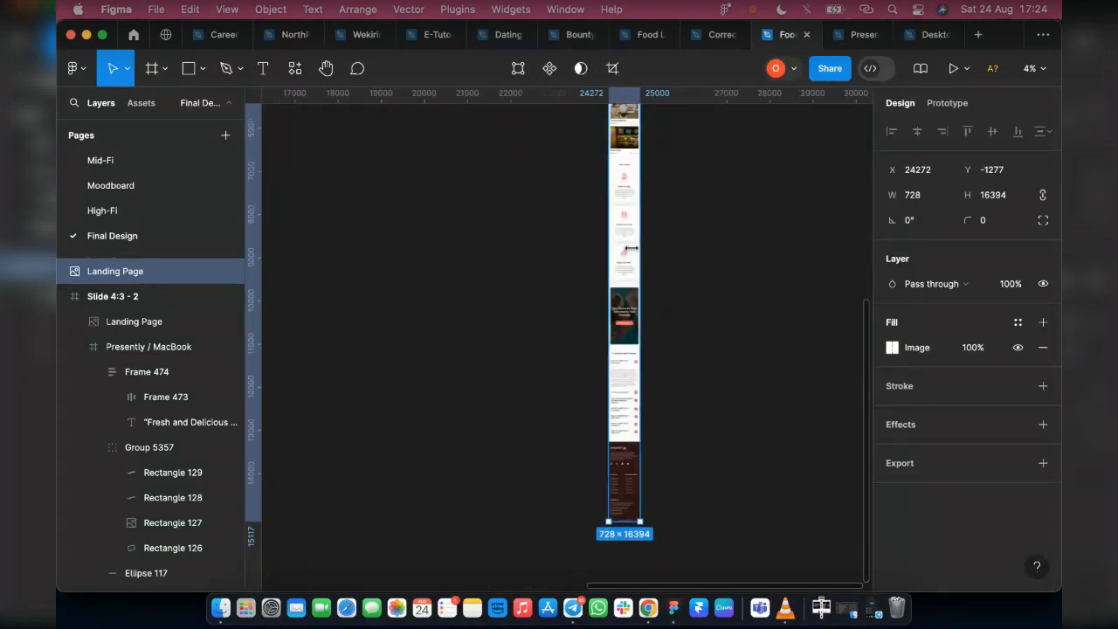
pyautogui.scroll(3, 600, 341)
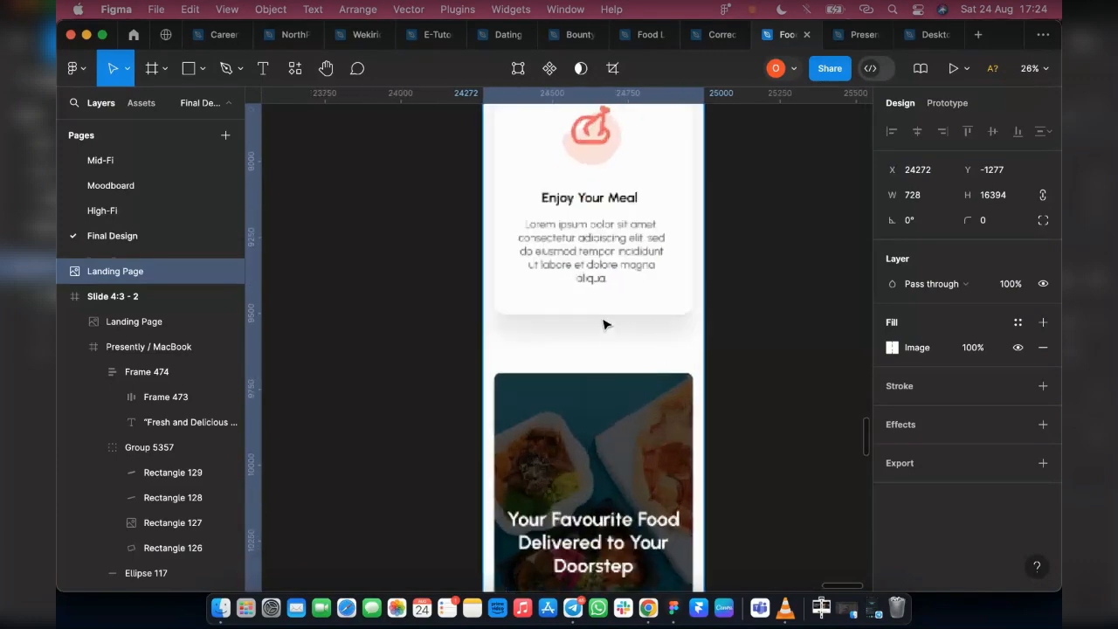
pyautogui.scroll(1, 618, 296)
pyautogui.scroll(15, 617, 295)
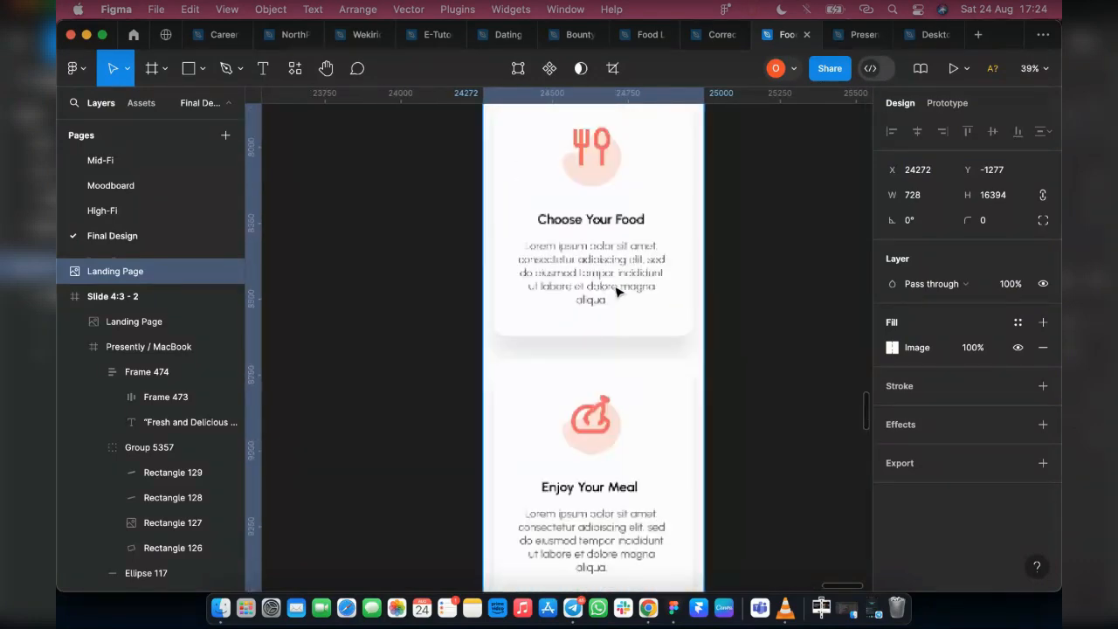
pyautogui.scroll(15, 618, 295)
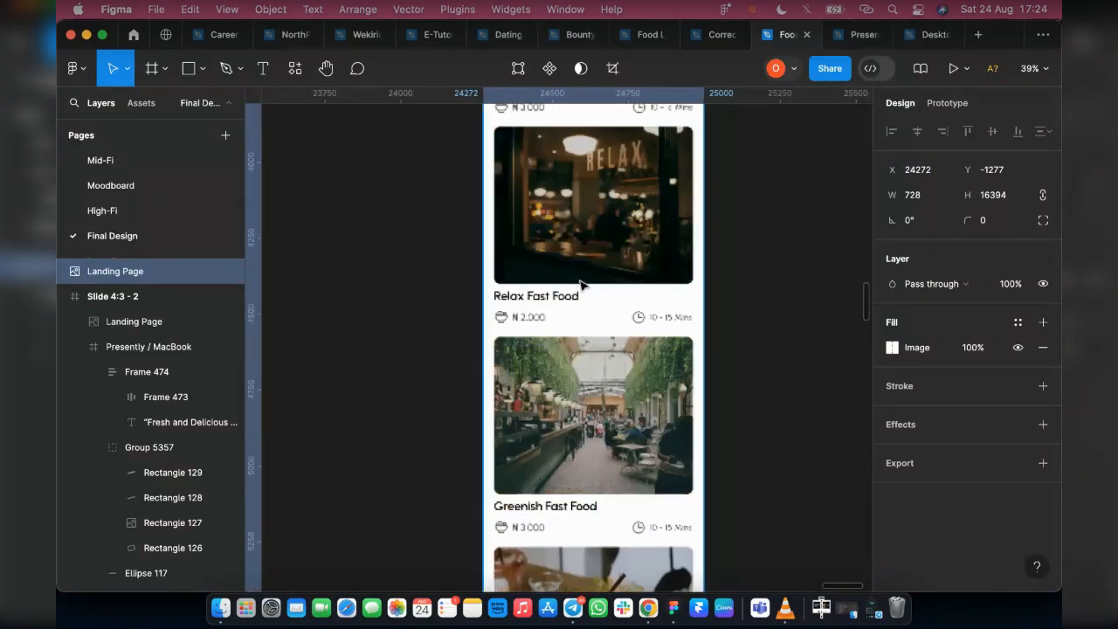
pyautogui.scroll(8, 623, 288)
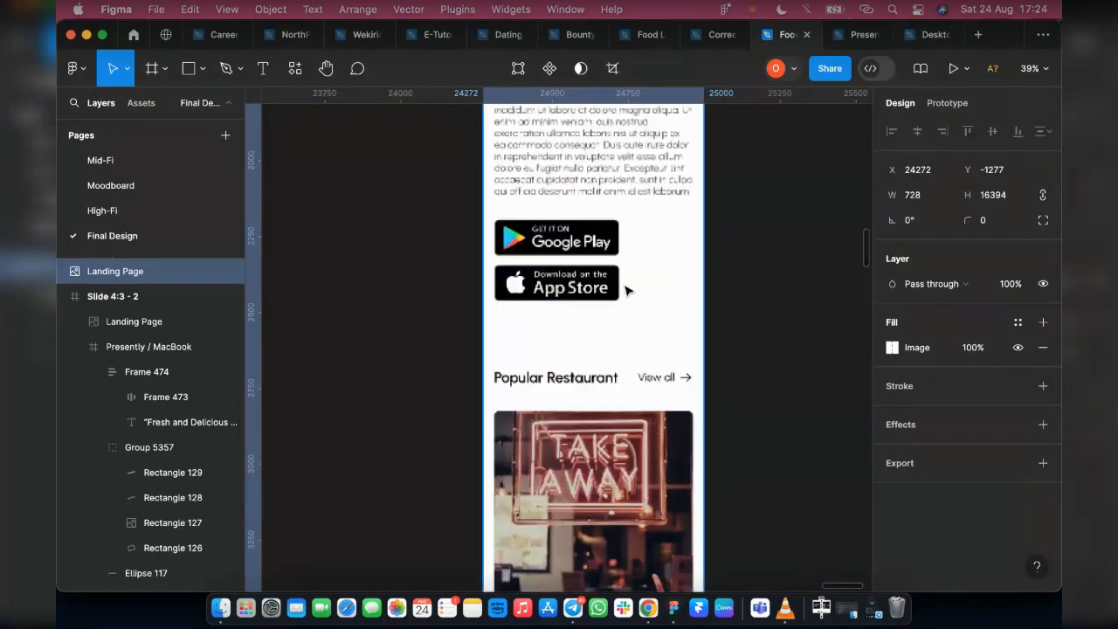
pyautogui.scroll(20, 603, 337)
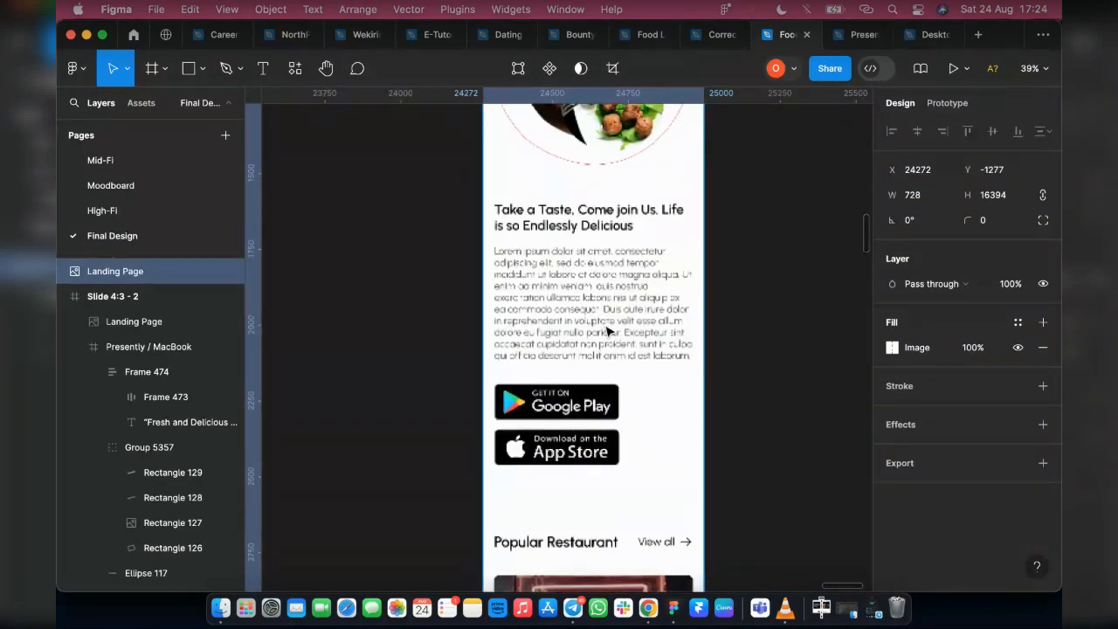
pyautogui.scroll(8, 611, 329)
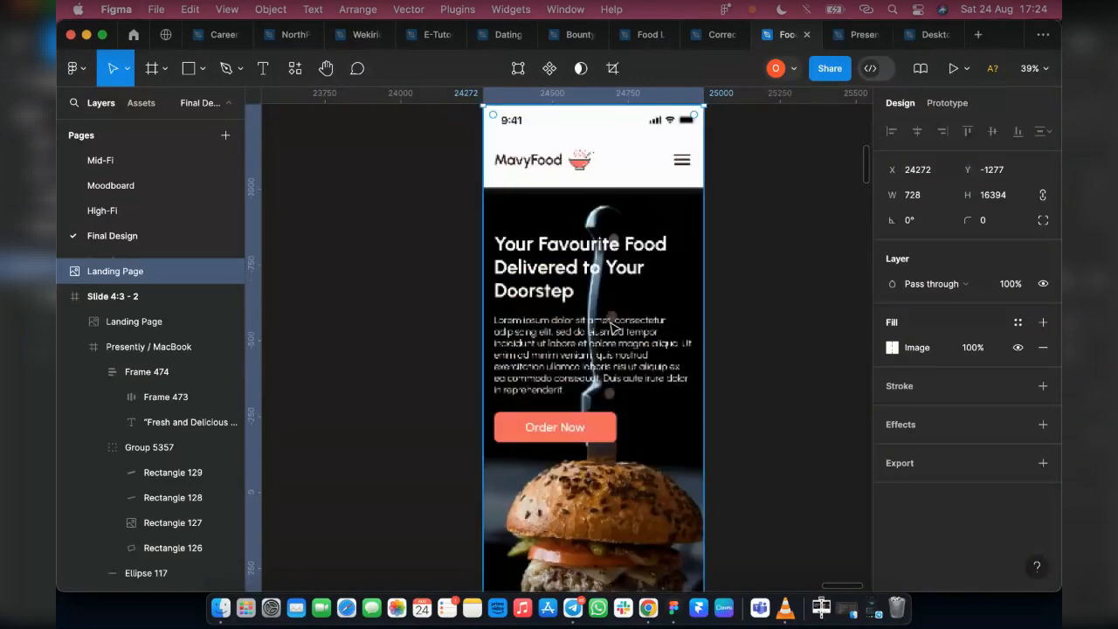
pyautogui.scroll(-15, 577, 319)
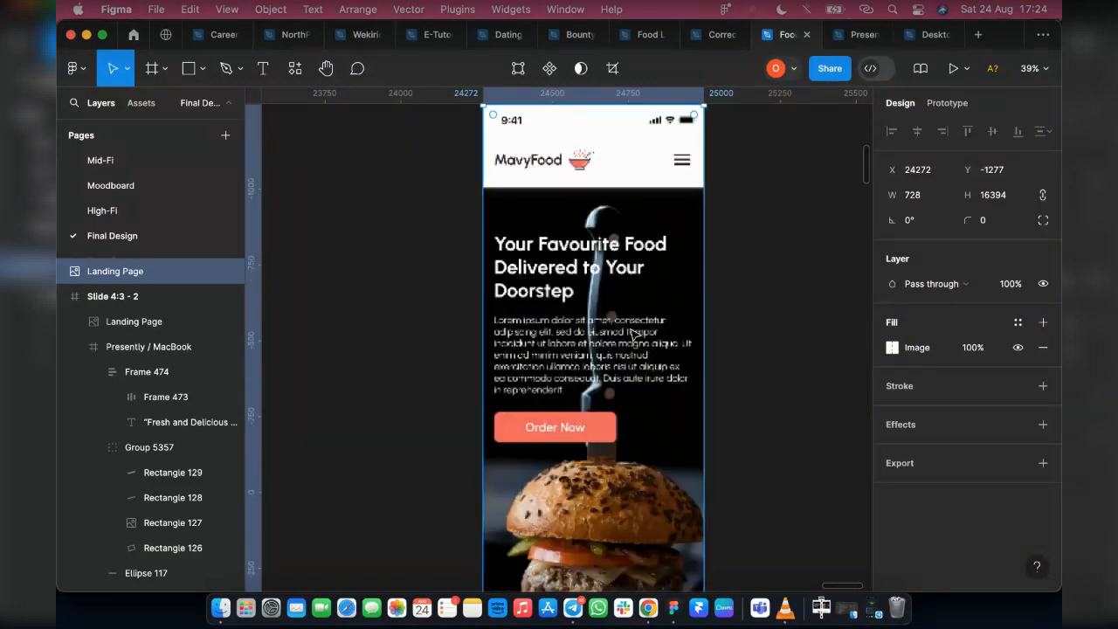
# Scale the mobile view image proportionally to a width of 200
pyautogui.scroll(-3, 631, 358)
pyautogui.scroll(-15, 630, 358)
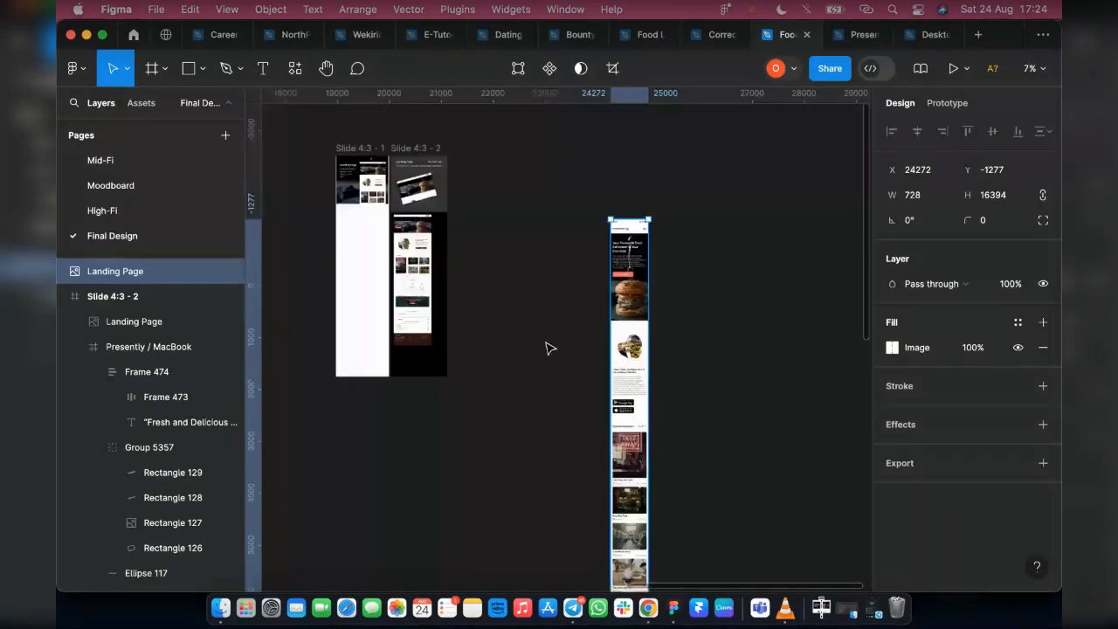
pyautogui.scroll(-4, 611, 332)
pyautogui.press('k')
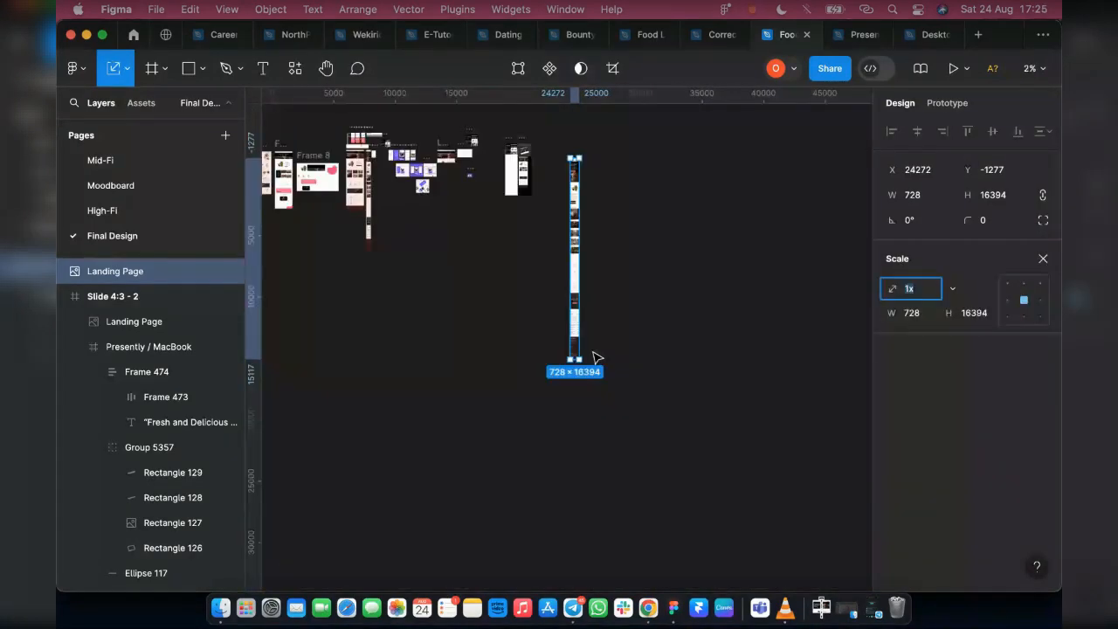
pyautogui.click(919, 314)
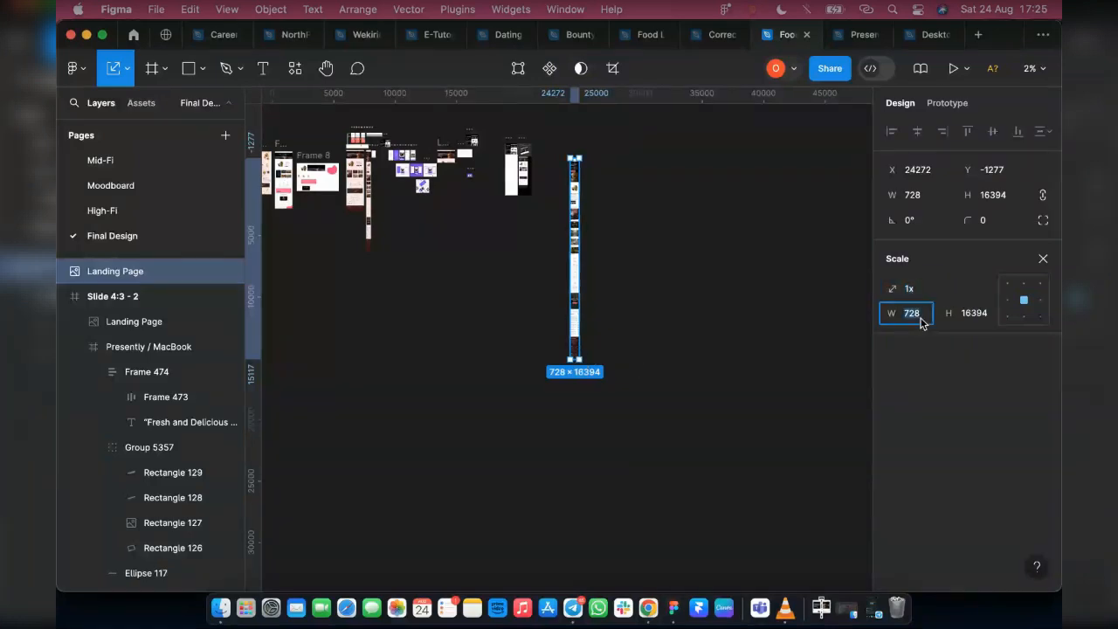
pyautogui.press('Return')
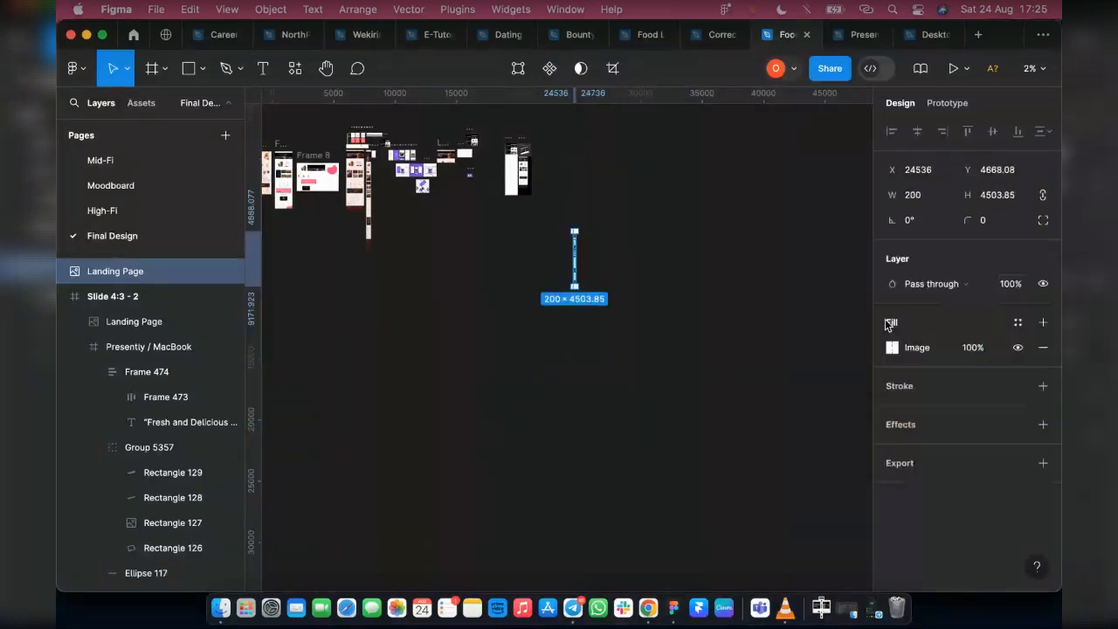
pyautogui.scroll(2, 577, 253)
pyautogui.scroll(3, 569, 248)
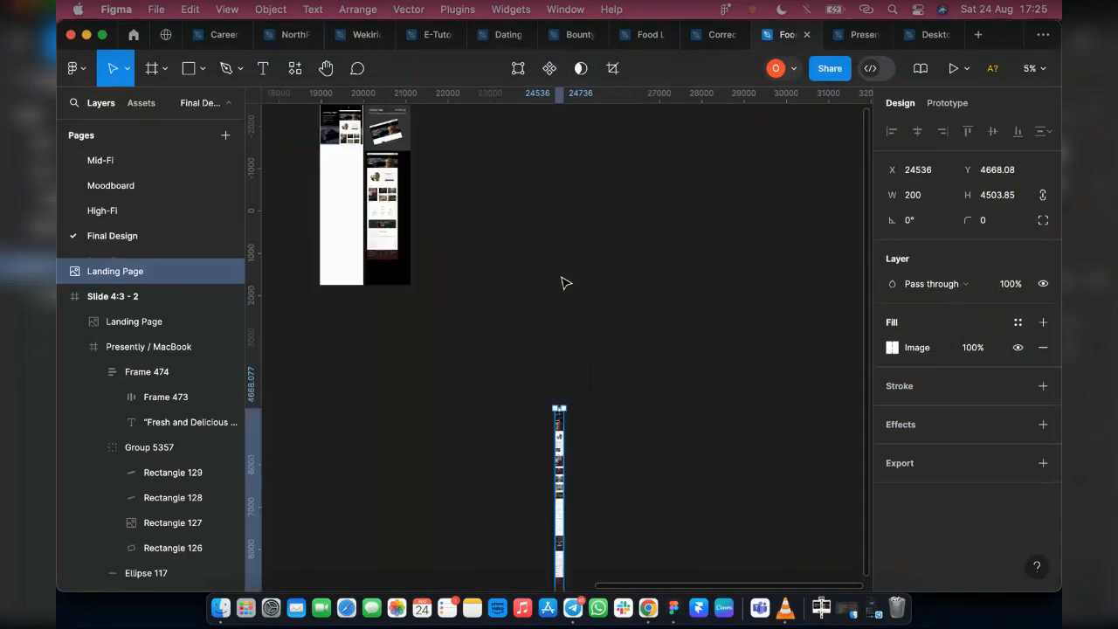
# Move the mobile view image up beside the Slide 4:3 - 2 frame, to about X 21868, Y -1224
pyautogui.moveTo(562, 441); pyautogui.dragTo(438, 201)
pyautogui.scroll(15, 438, 201)
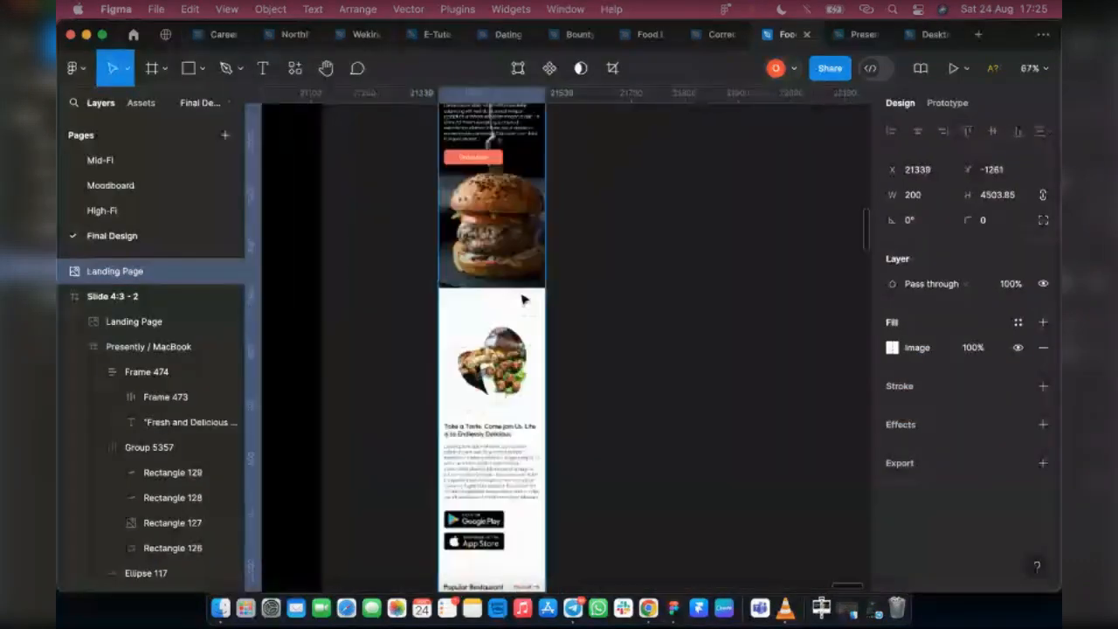
pyautogui.scroll(-10, 536, 394)
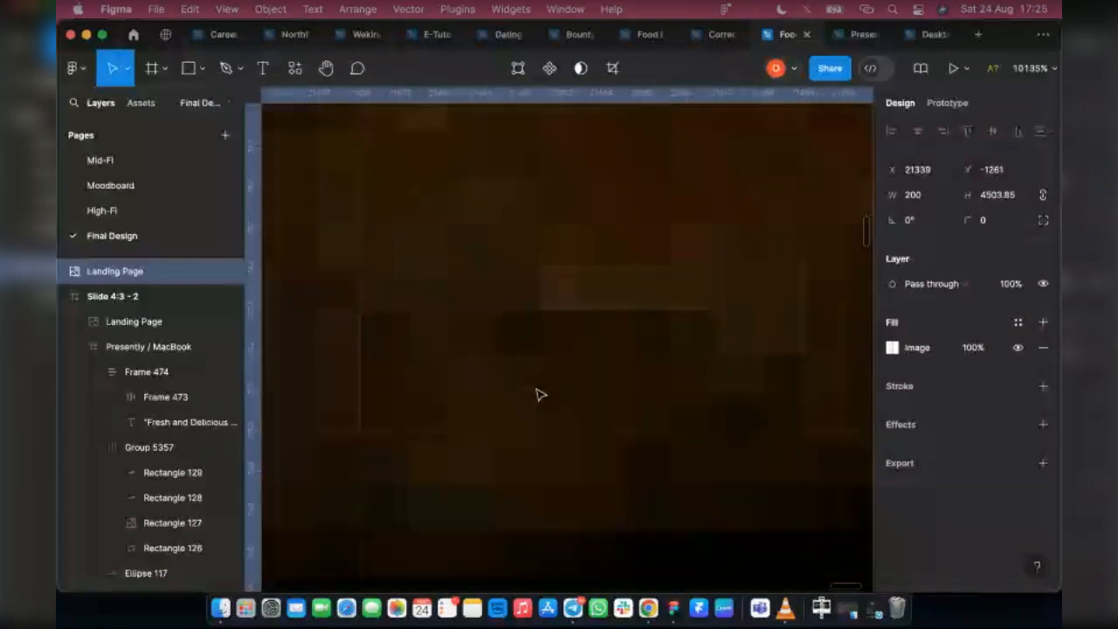
pyautogui.scroll(-4, 539, 390)
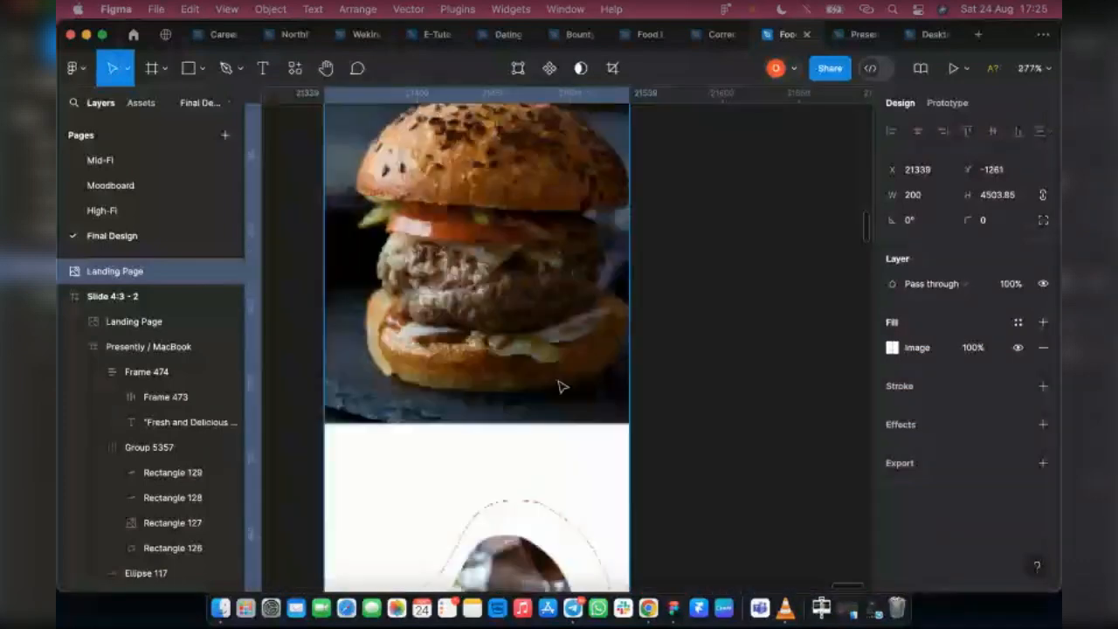
pyautogui.scroll(-5, 562, 387)
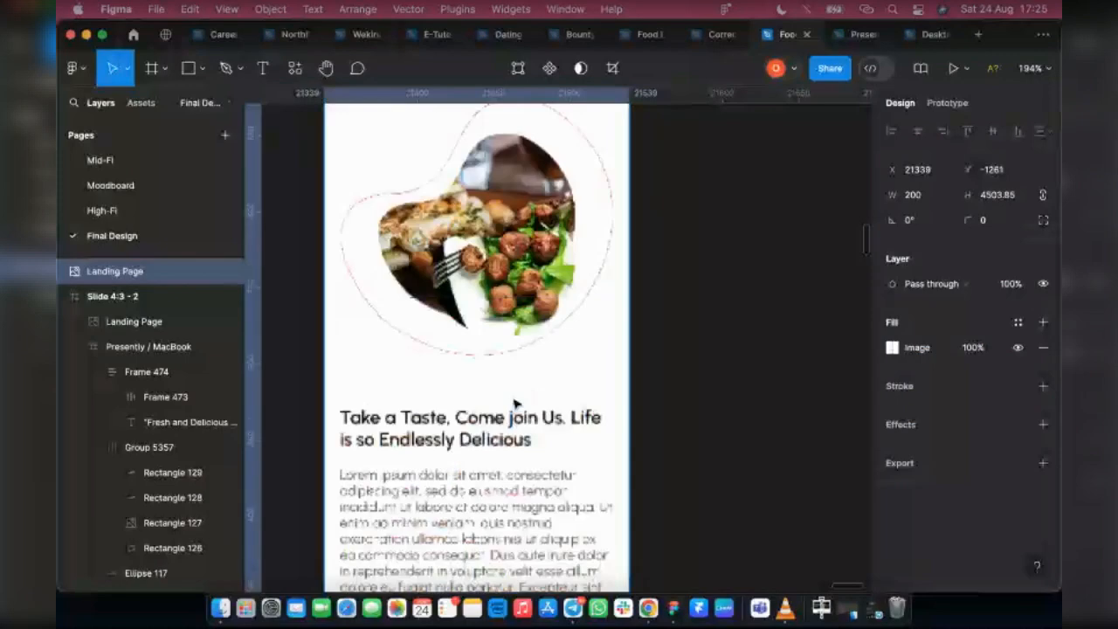
pyautogui.scroll(-5, 623, 384)
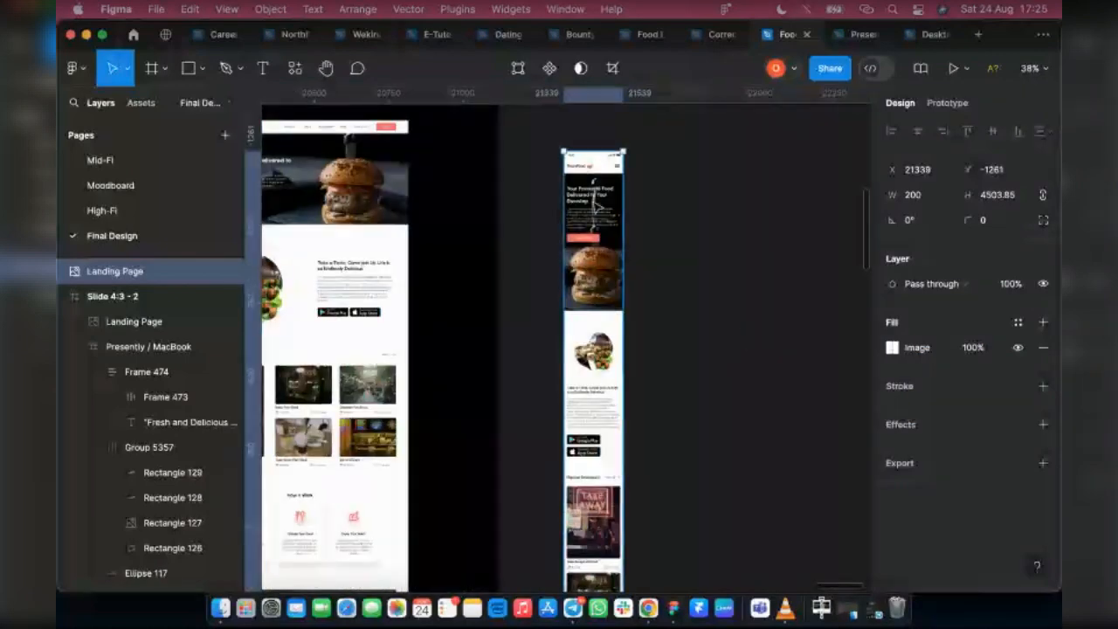
pyautogui.moveTo(588, 206); pyautogui.dragTo(745, 217)
pyautogui.scroll(-3, 623, 331)
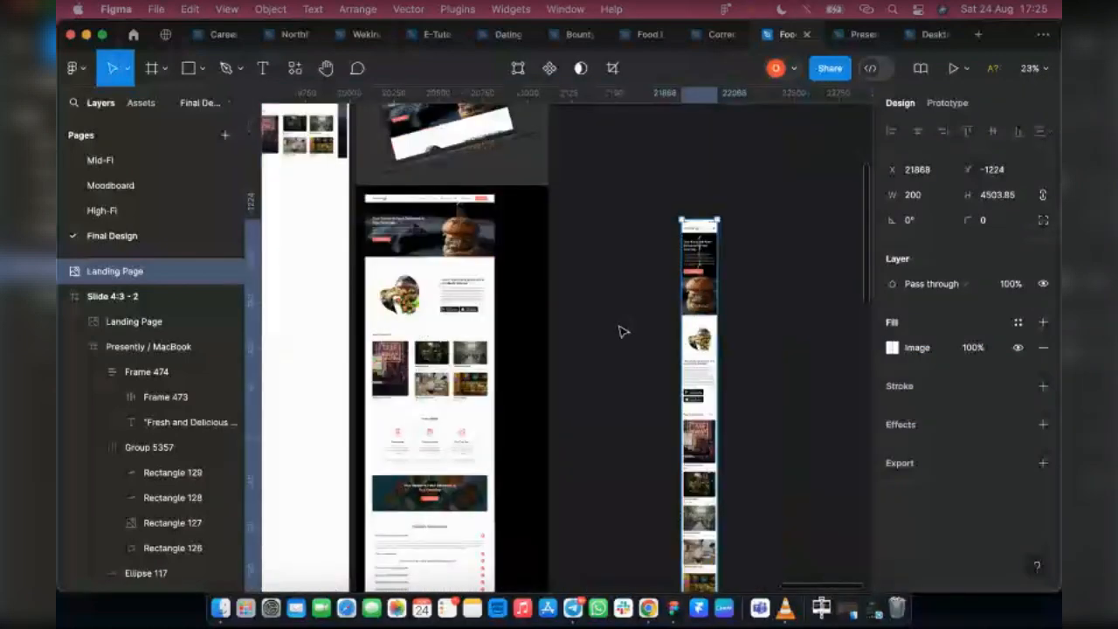
# Move the Slide 4:3 - 1 frame away from Slide 4:3 - 2, leaving a clear gap between the two frames
pyautogui.hscroll(-5, 623, 331)
pyautogui.scroll(4, 692, 286)
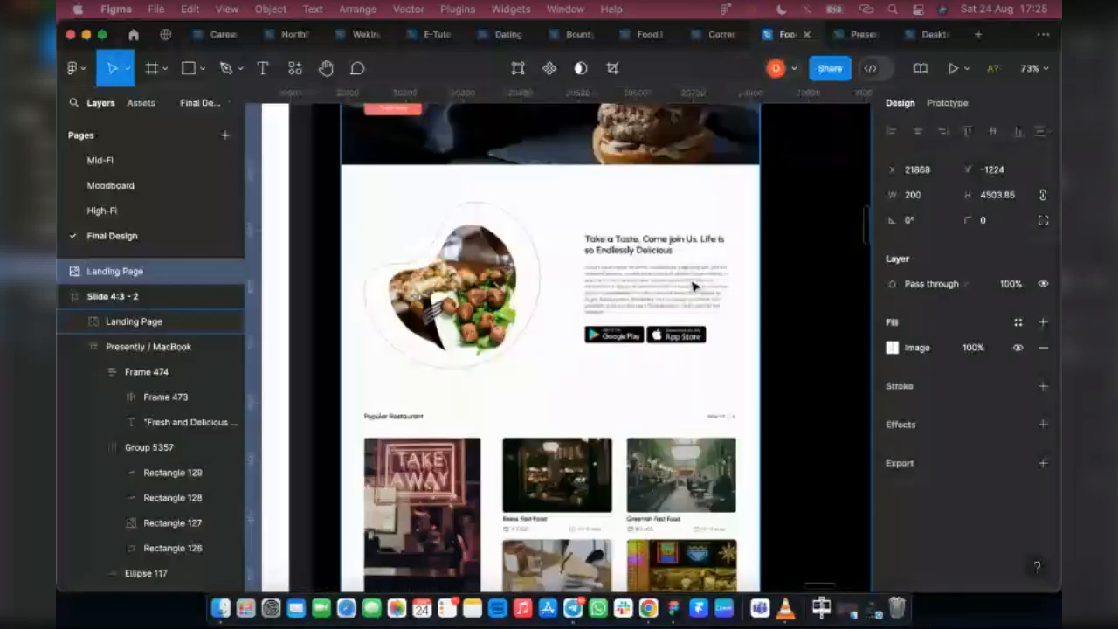
pyautogui.scroll(-10, 692, 286)
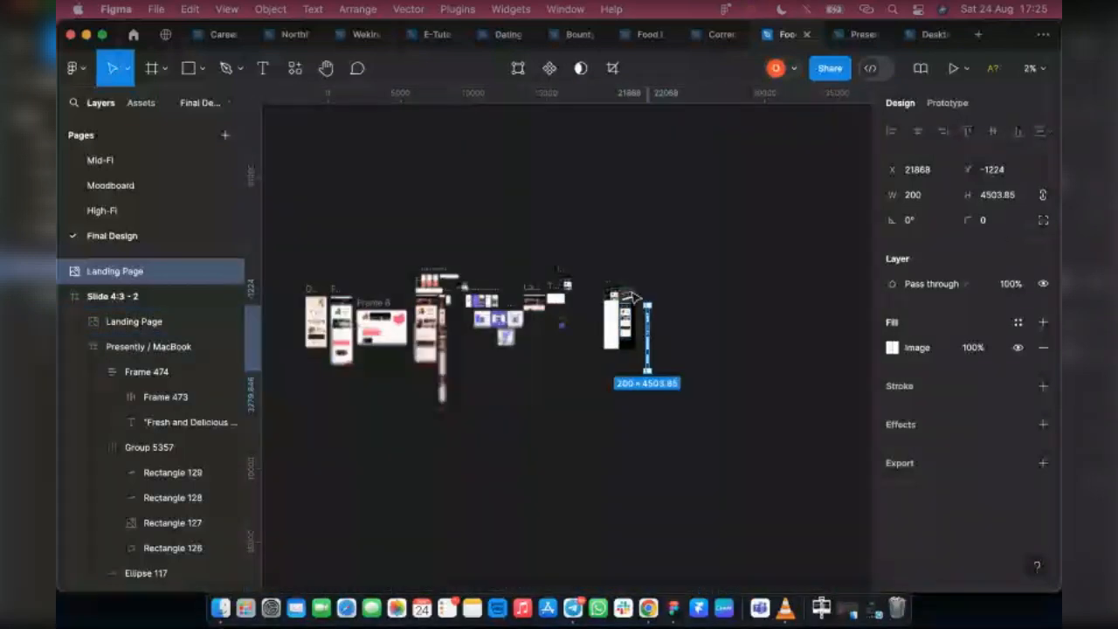
pyautogui.scroll(3, 635, 298)
pyautogui.scroll(1, 629, 299)
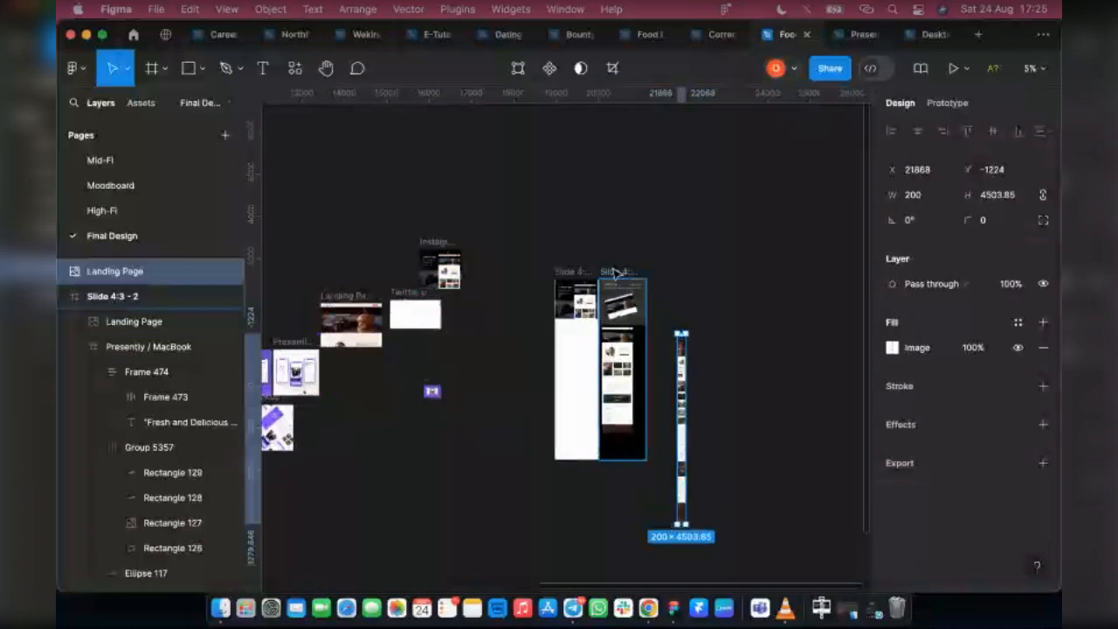
pyautogui.click(579, 276)
pyautogui.click(578, 274)
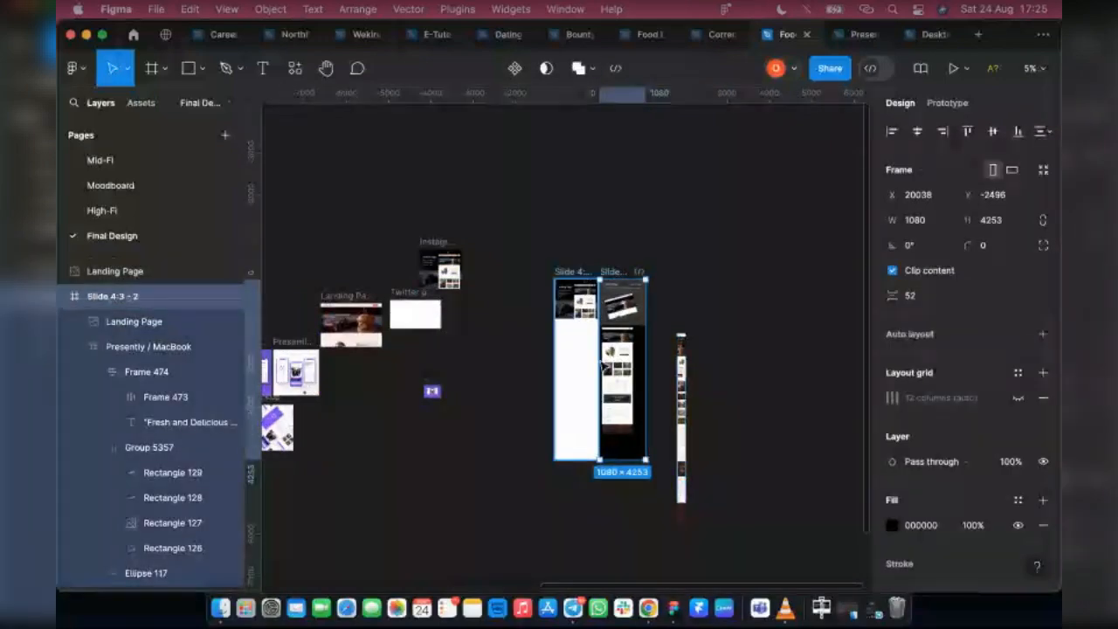
pyautogui.moveTo(603, 362); pyautogui.dragTo(507, 358)
# Present the Slide 4:3 - 2 frame as a prototype in its own tab
pyautogui.click(611, 273)
pyautogui.click(966, 69)
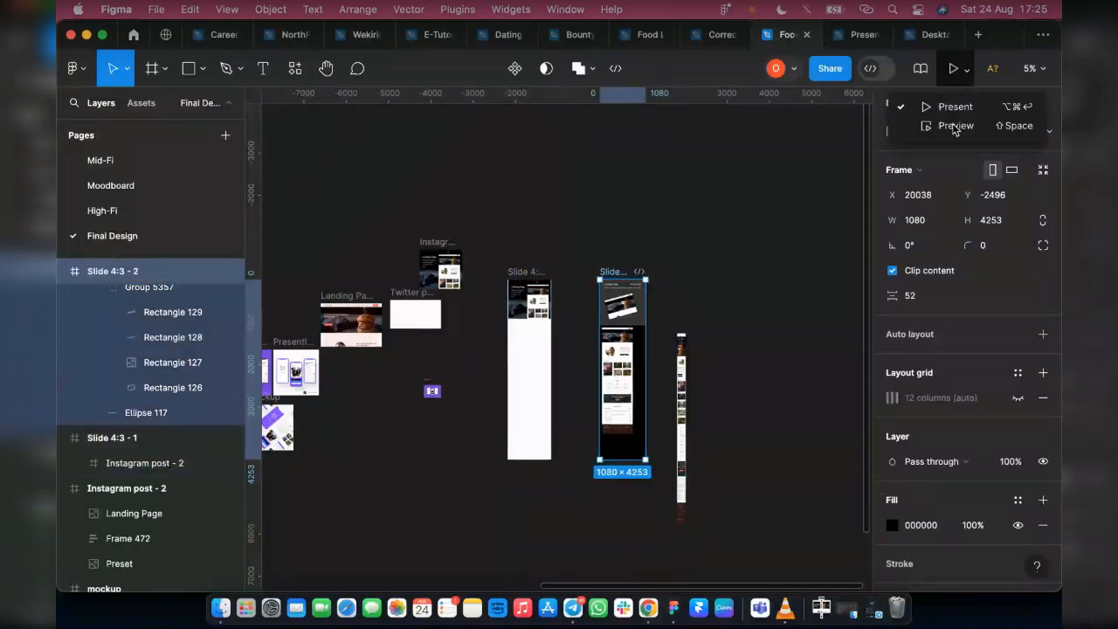
pyautogui.click(822, 133)
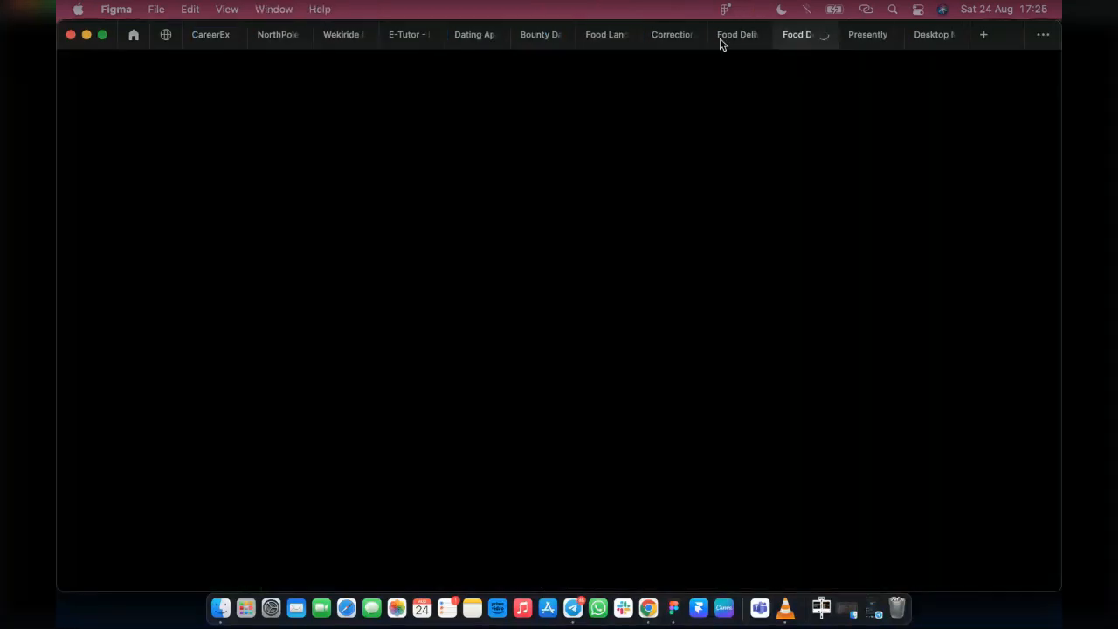
pyautogui.click(721, 38)
pyautogui.click(799, 41)
# Back in the design file, hide the Mobile View LP frame's layout grid and export the frame as a 4x PNG
pyautogui.click(720, 40)
pyautogui.hscroll(-10, 331, 310)
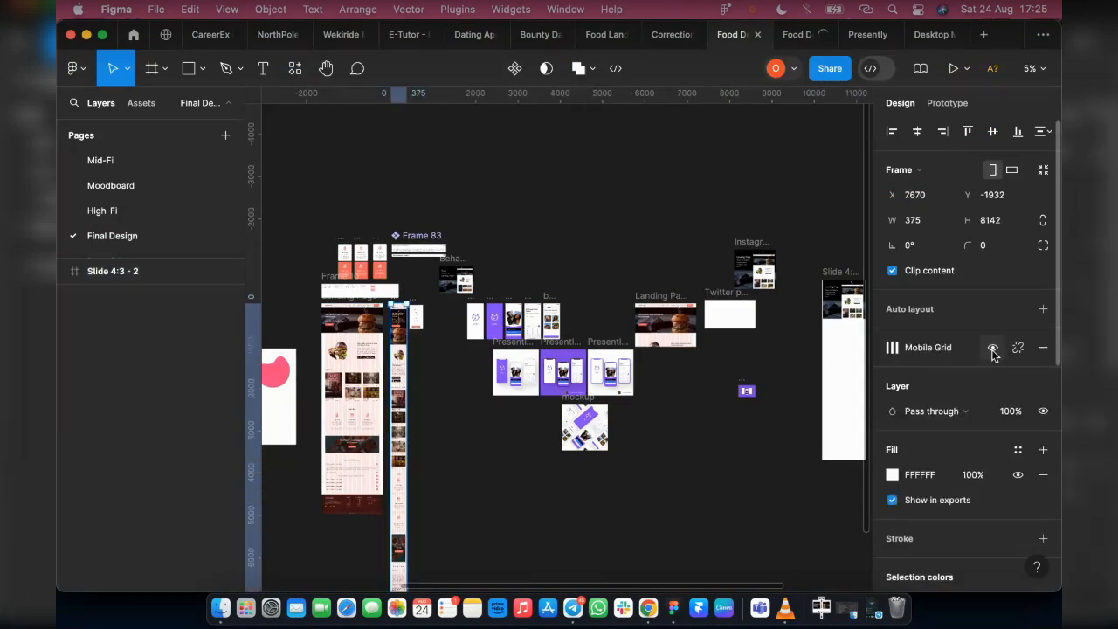
pyautogui.scroll(-5, 954, 391)
pyautogui.hotkey('ctrl', 'g')
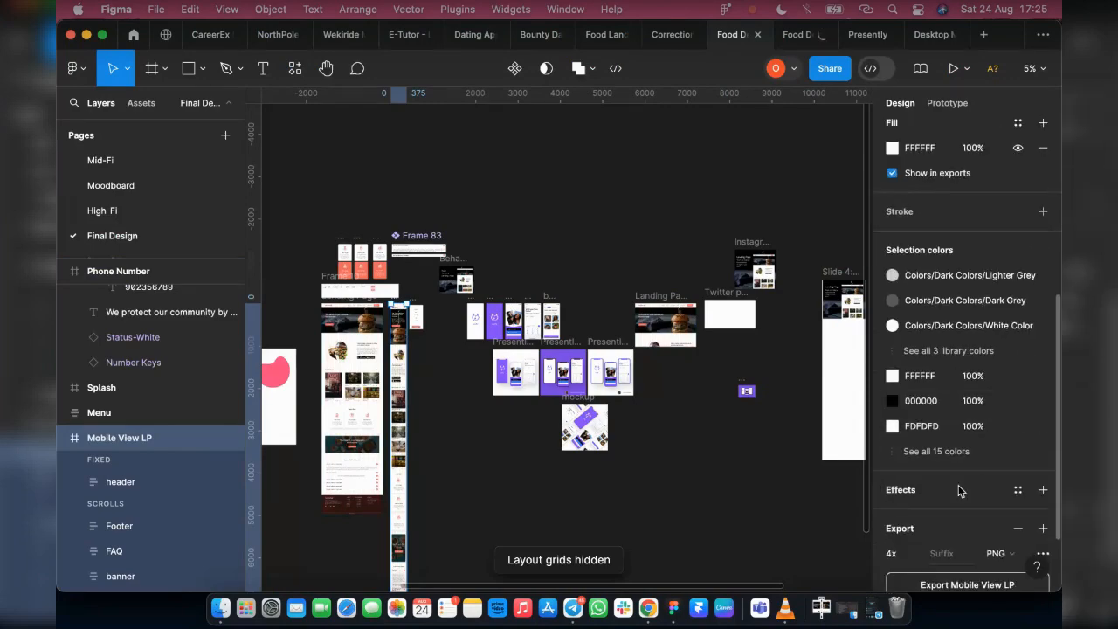
pyautogui.scroll(-2, 961, 494)
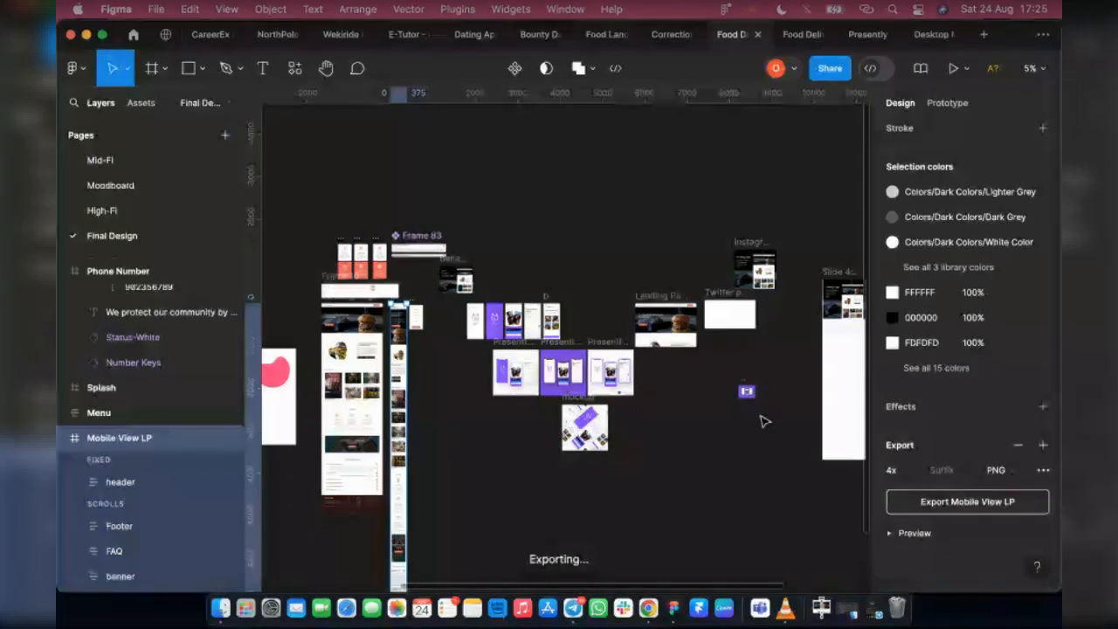
# Check the prototype presentation tab, and return to the Food Delivery App cohort 2 design file
pyautogui.click(793, 34)
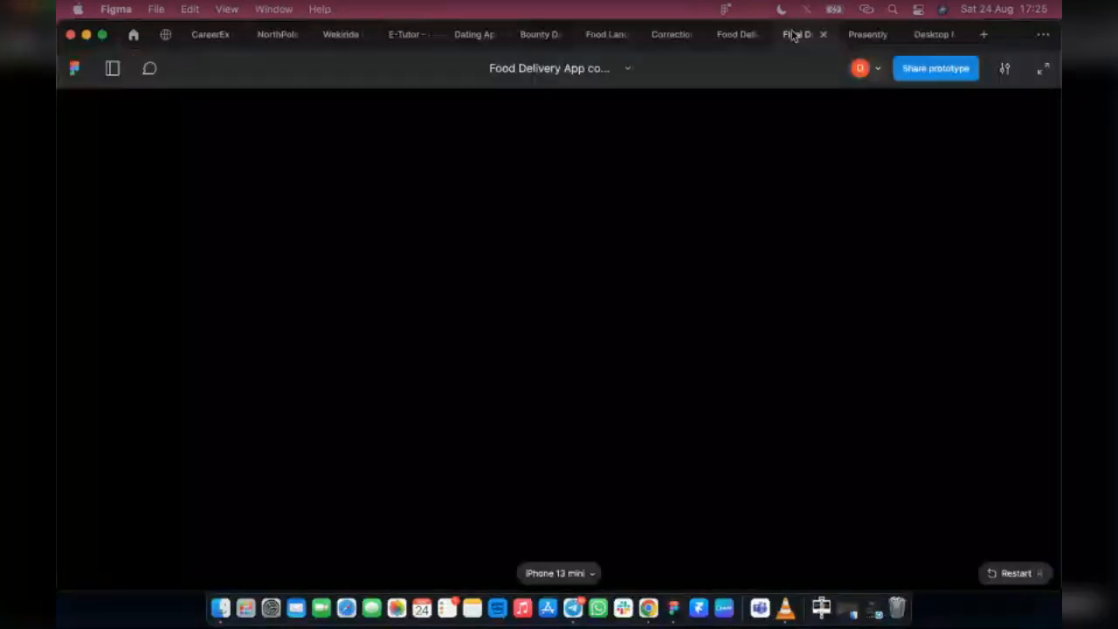
pyautogui.moveTo(741, 37)
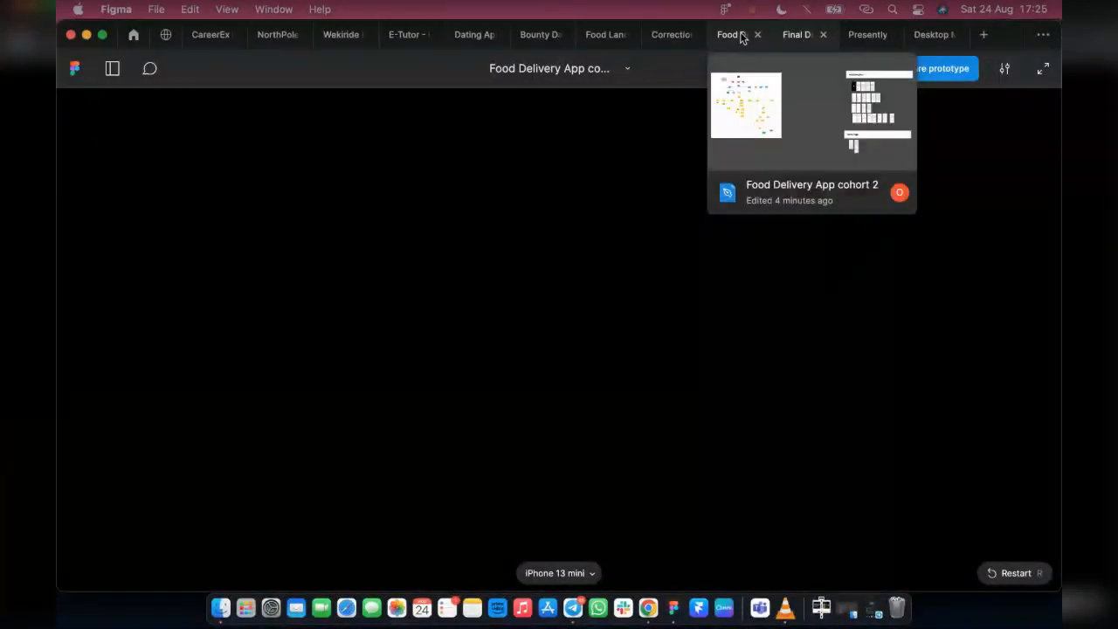
pyautogui.click(740, 36)
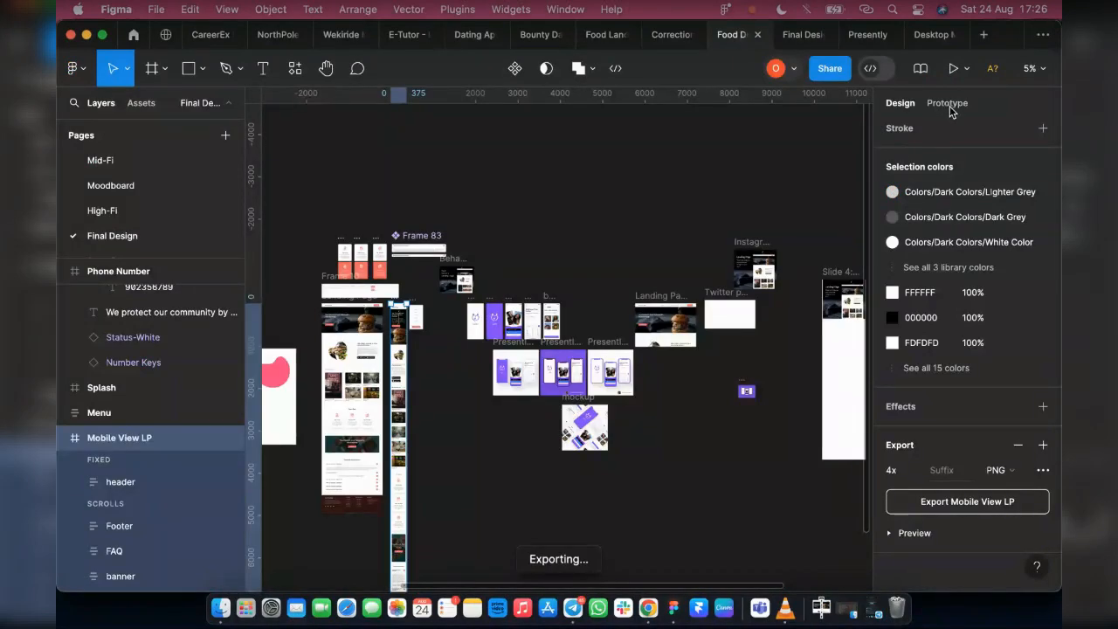
# Save the export as Mobile View LP.png in the Downloads folder, replacing the existing file
pyautogui.click(564, 169)
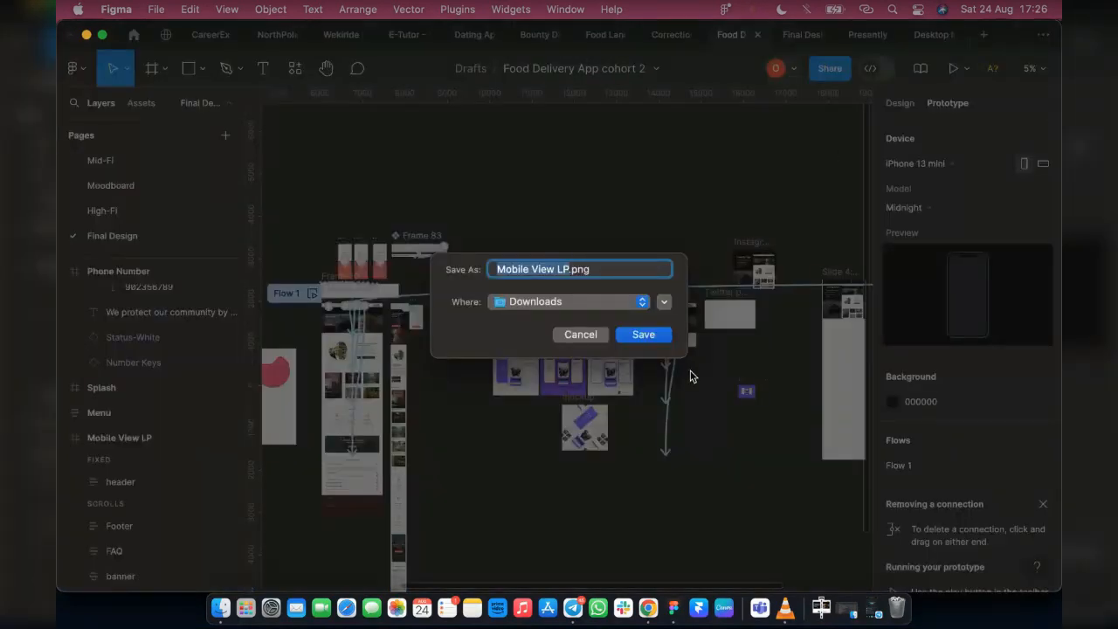
pyautogui.click(633, 338)
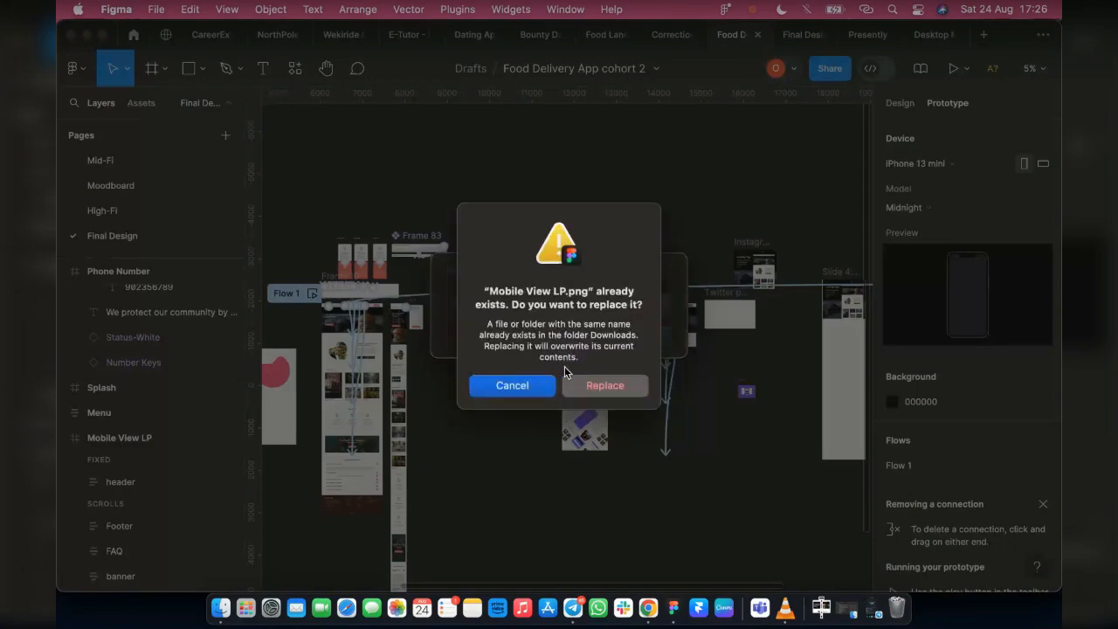
pyautogui.click(581, 385)
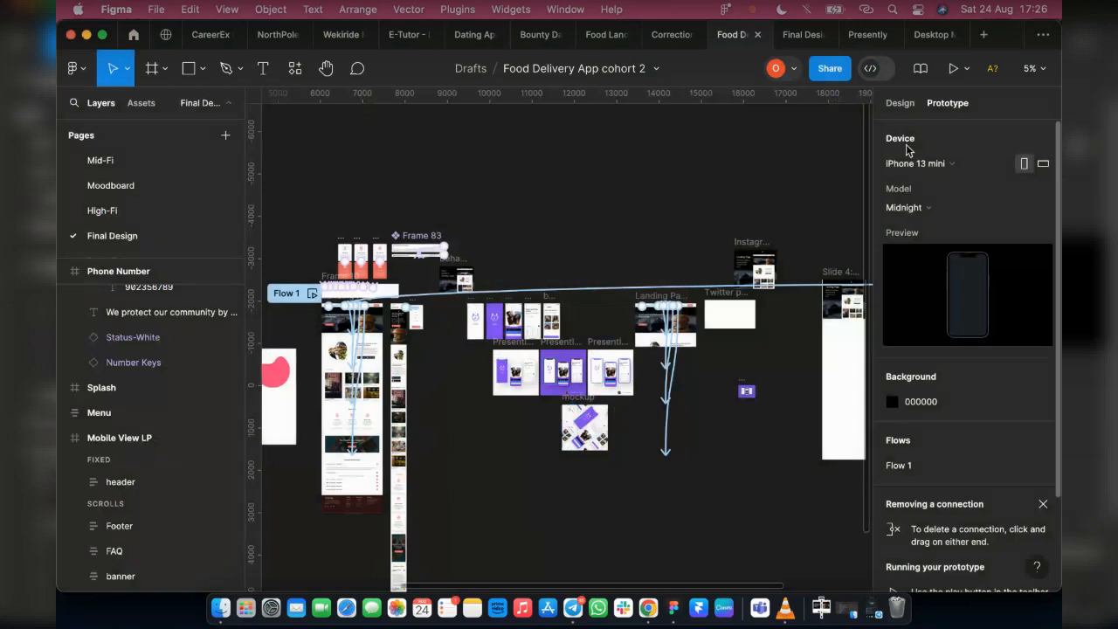
# Set the prototype device to None and delete the prototype connection attached to the header of Slide 4:3 - 2
pyautogui.click(921, 163)
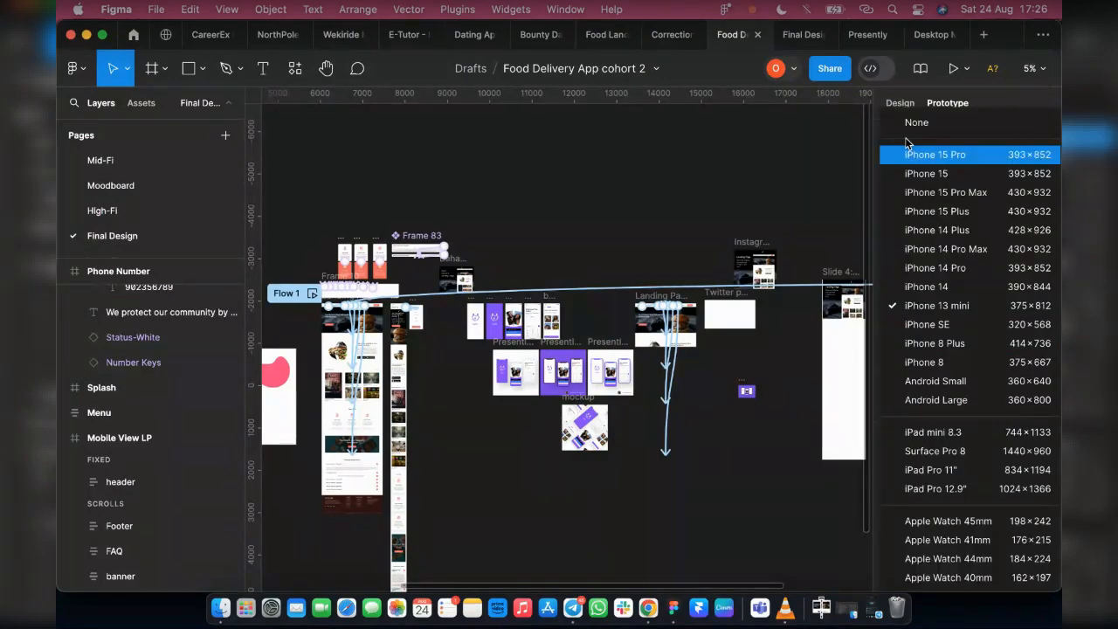
pyautogui.click(921, 124)
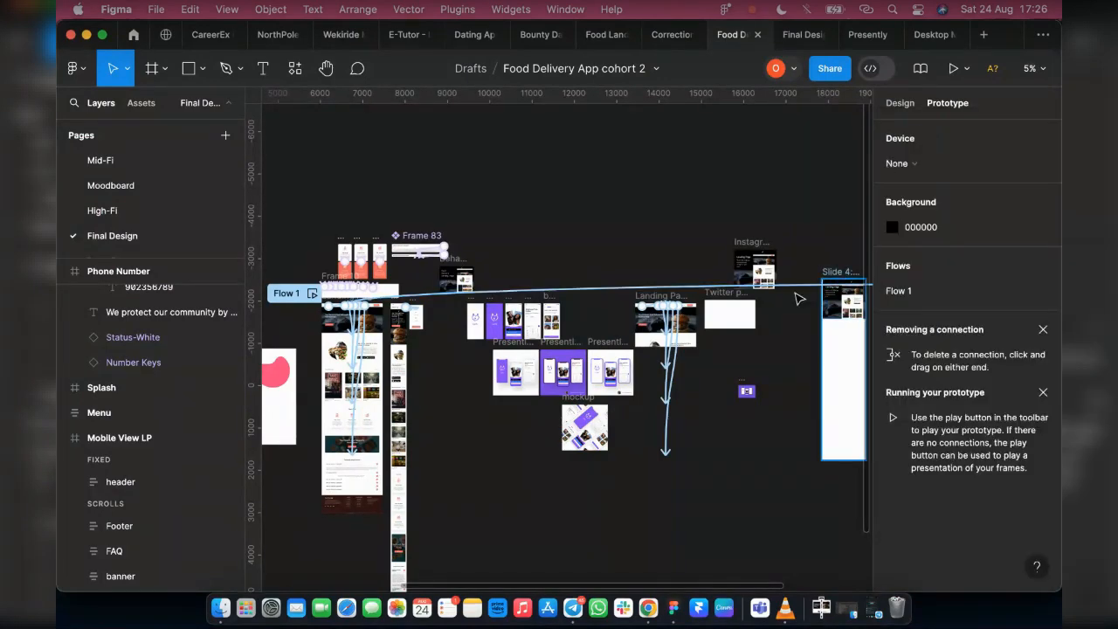
pyautogui.hscroll(5, 646, 385)
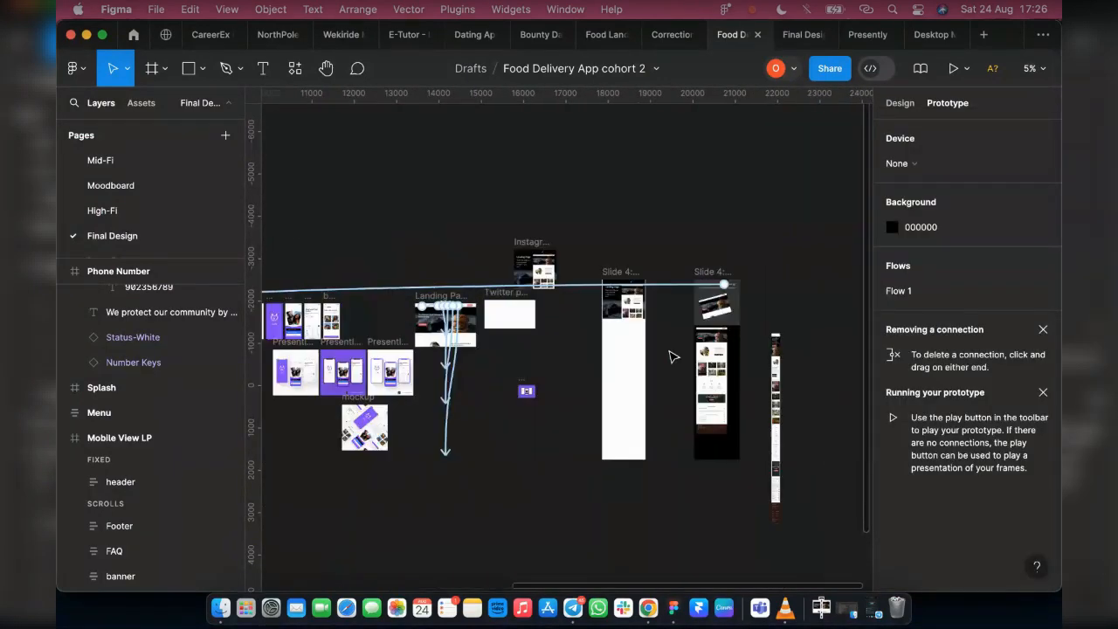
pyautogui.click(705, 272)
pyautogui.scroll(5, 712, 262)
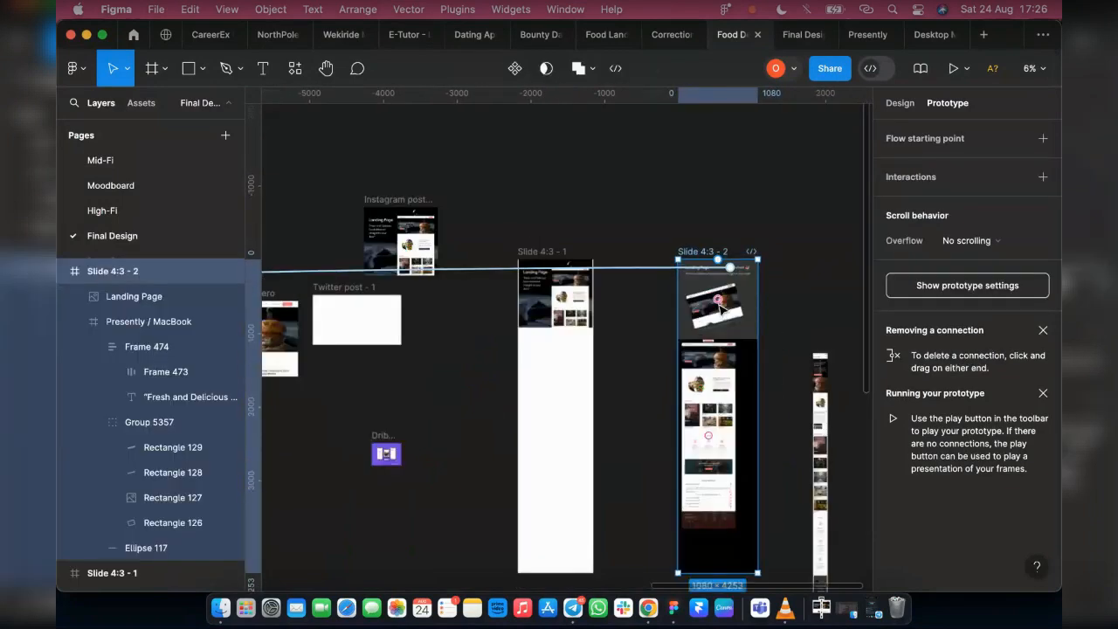
pyautogui.click(623, 249)
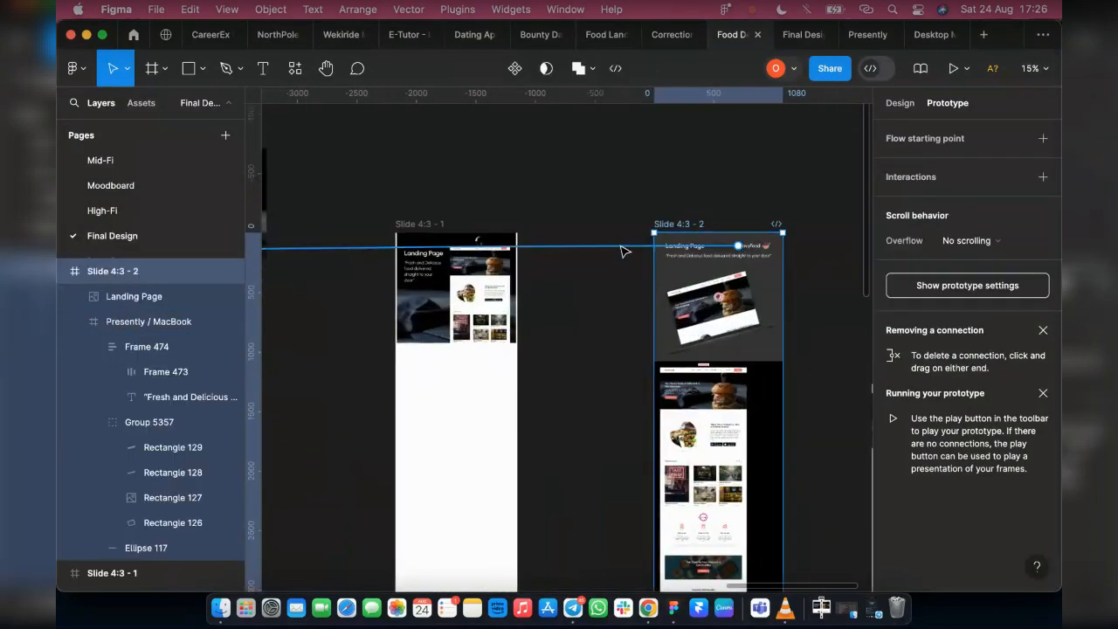
pyautogui.click(1043, 163)
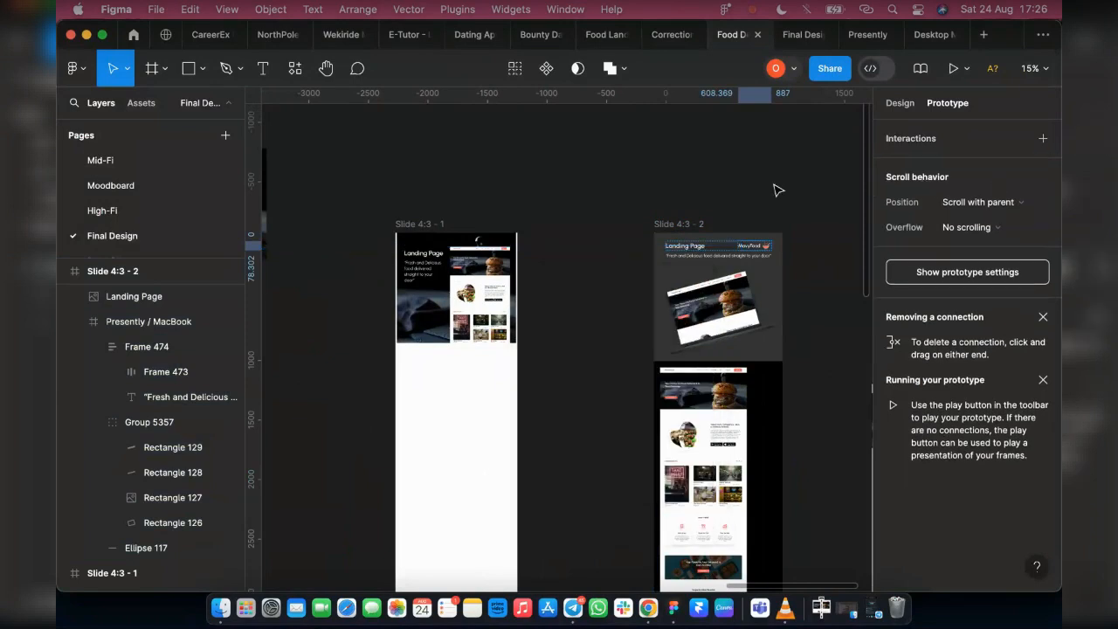
# Review the list of prototype device options without choosing a different device
pyautogui.click(668, 224)
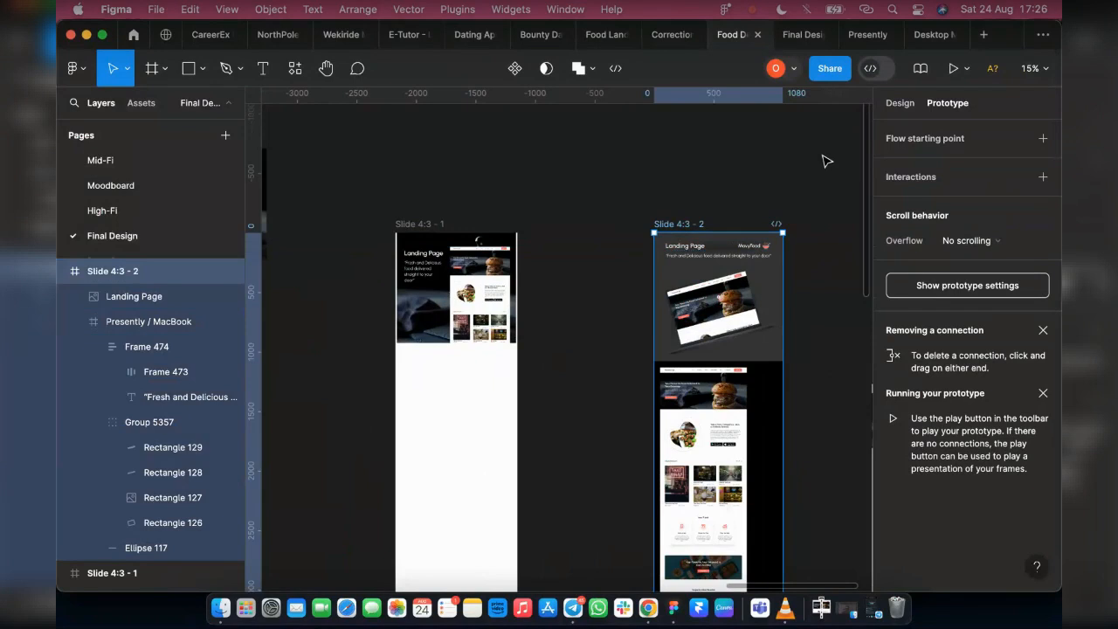
pyautogui.press('Escape')
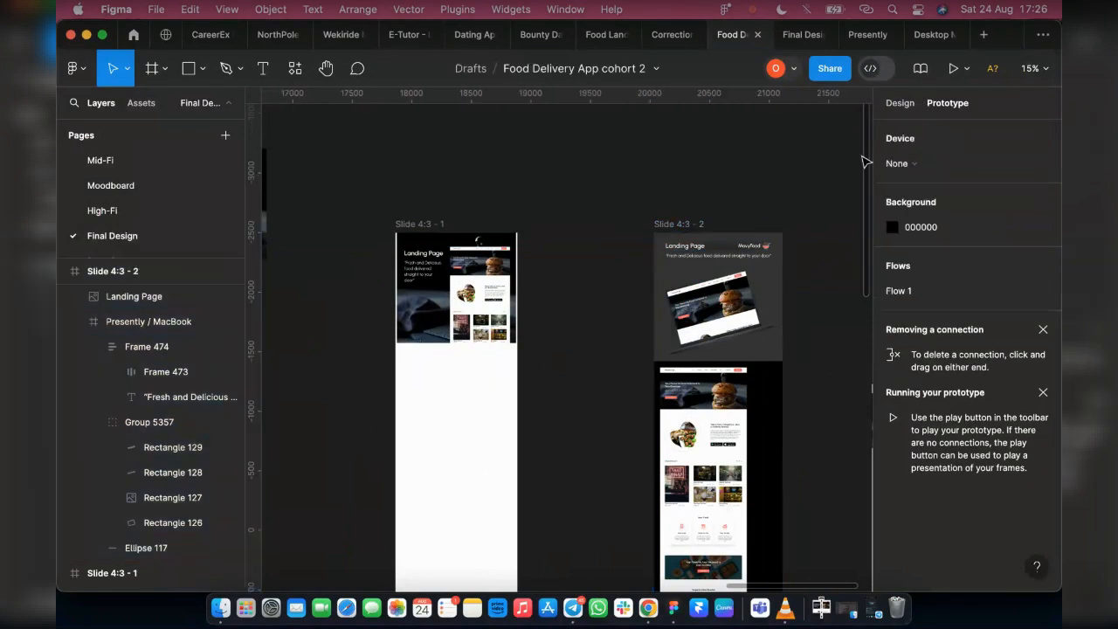
pyautogui.click(905, 164)
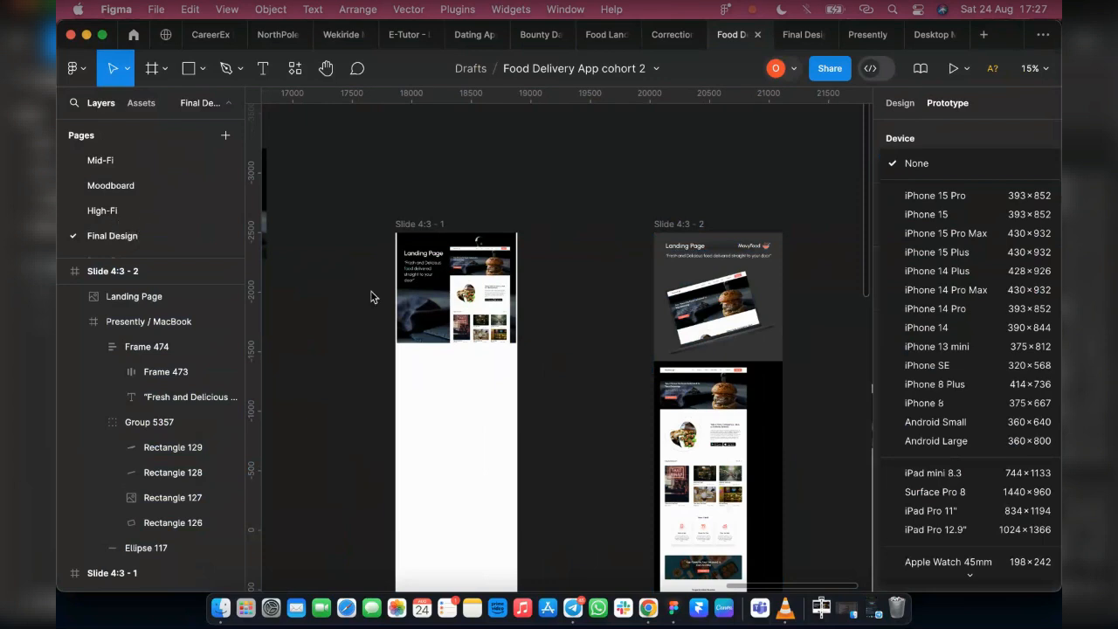
pyautogui.click(614, 157)
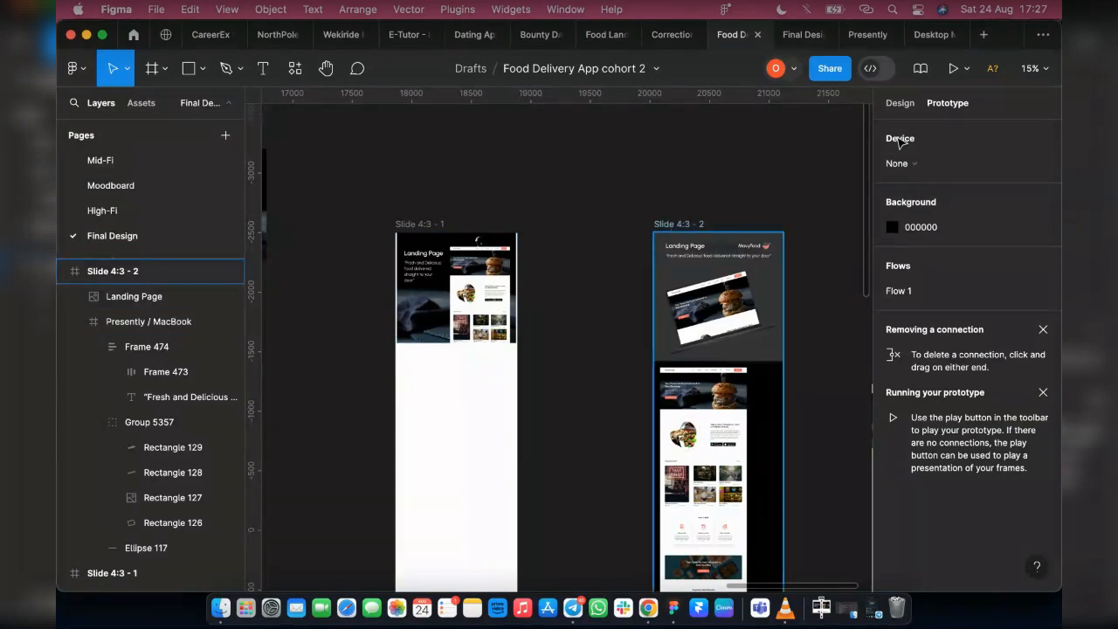
# Open the presentation of Slide 4:3 - 2 and set its scaling to Fit width
pyautogui.click(672, 225)
pyautogui.click(803, 39)
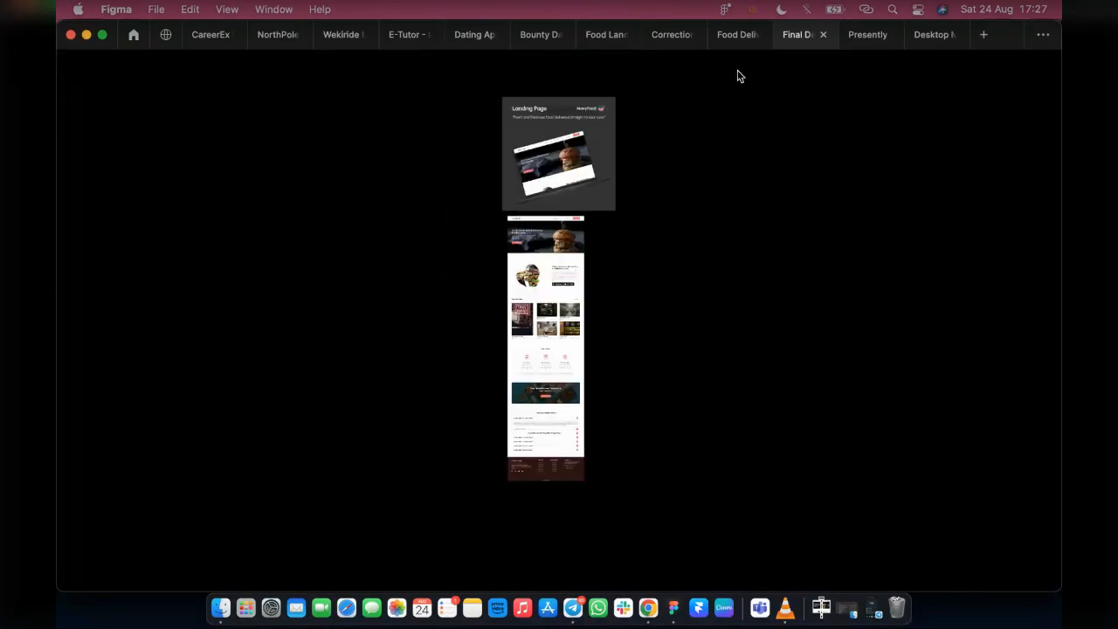
pyautogui.click(732, 37)
pyautogui.click(797, 35)
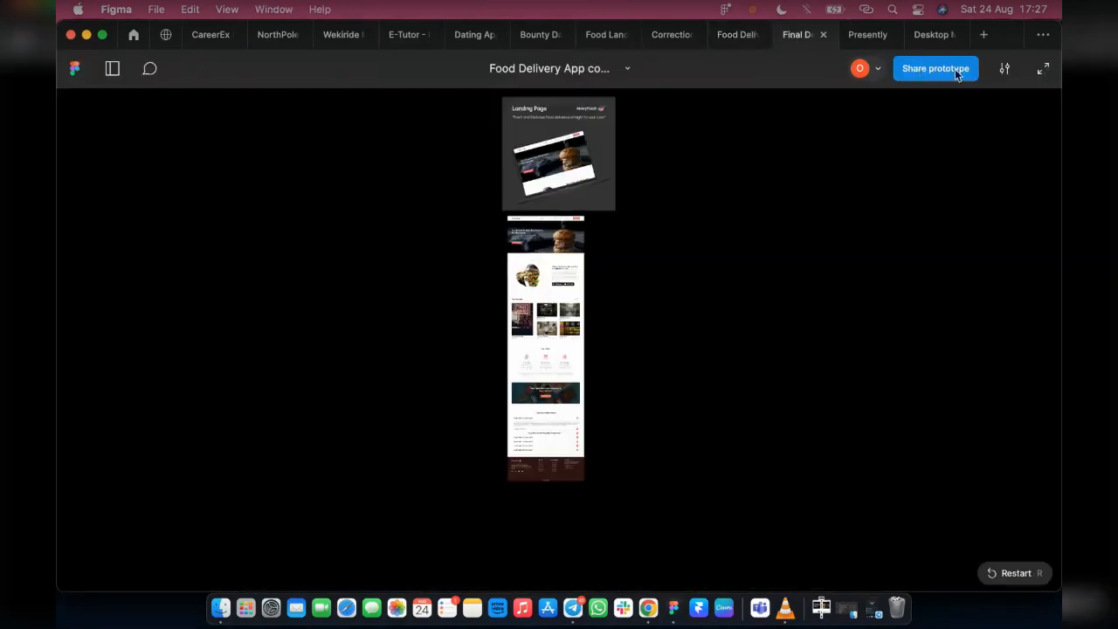
pyautogui.click(1004, 70)
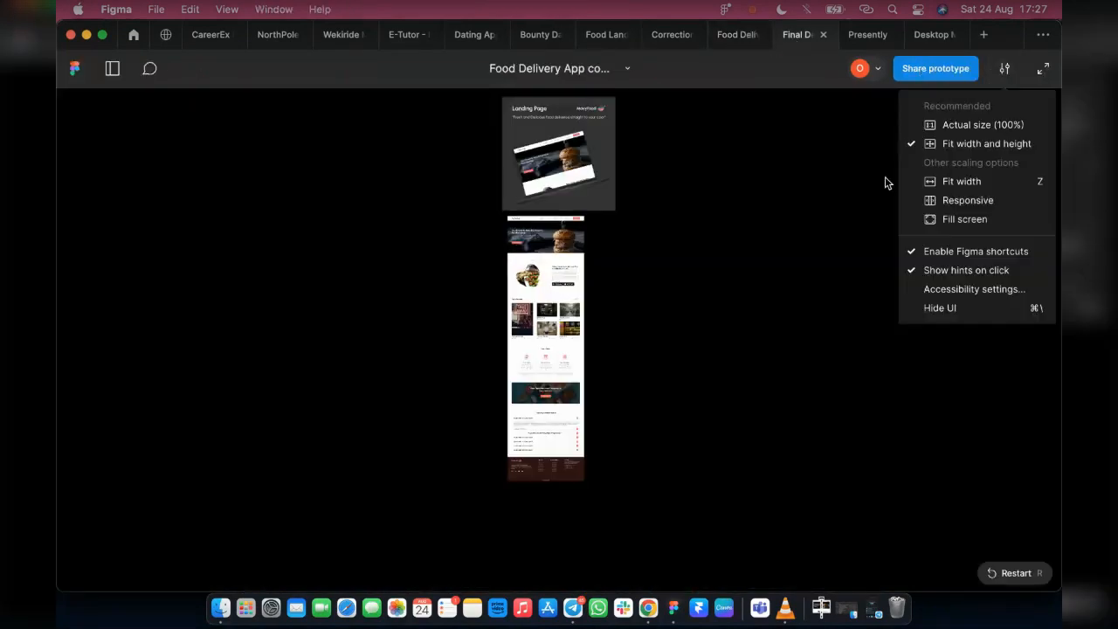
pyautogui.click(961, 181)
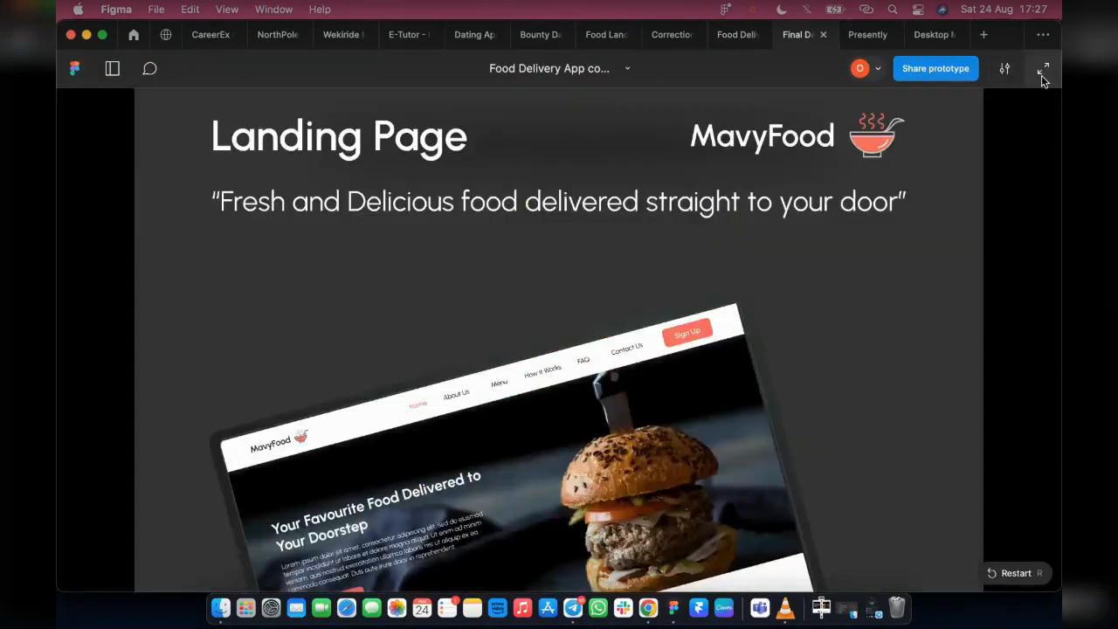
# Hide the interface in the presentation and review Slide 4:3 - 2 from the MacBook mockup down to the desktop screenshot's footer
pyautogui.click(1004, 68)
pyautogui.click(978, 310)
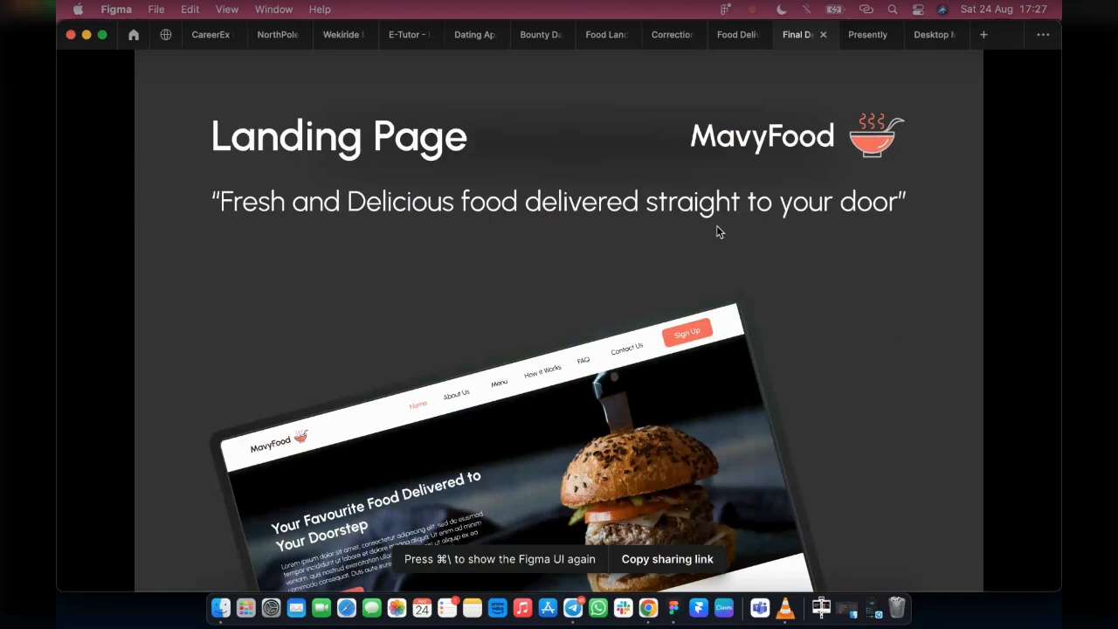
pyautogui.scroll(-10, 698, 236)
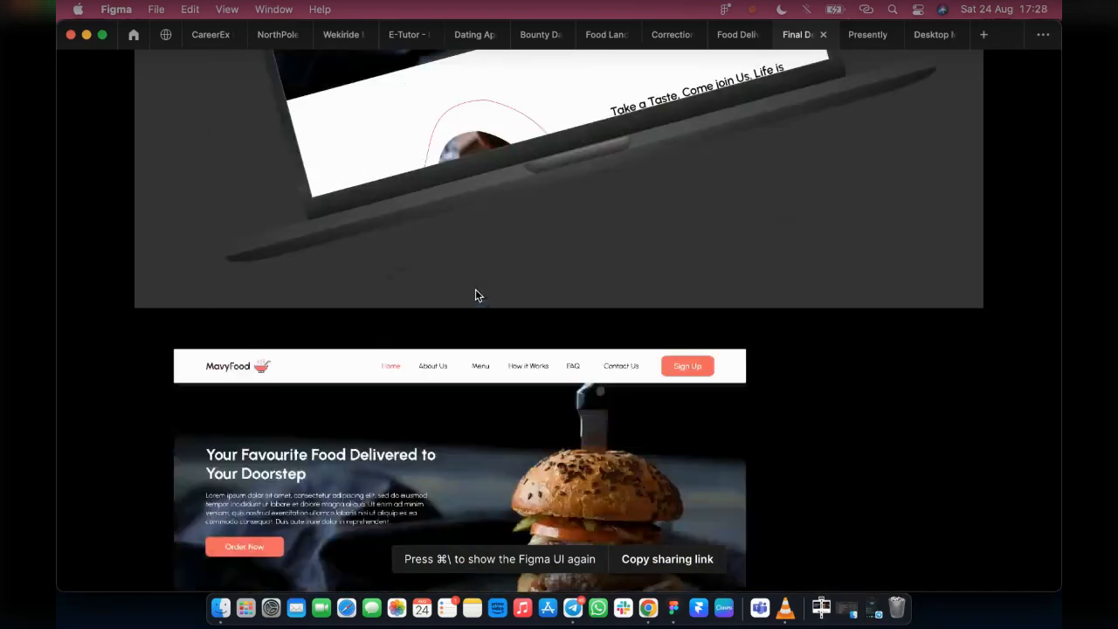
pyautogui.scroll(-4, 475, 290)
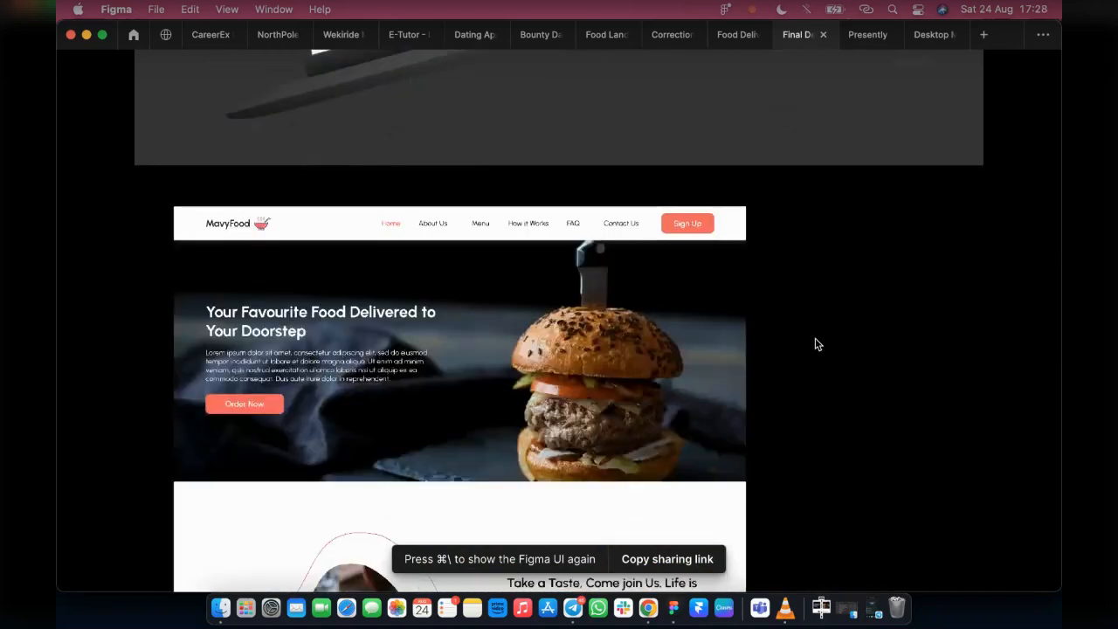
pyautogui.scroll(-5, 974, 293)
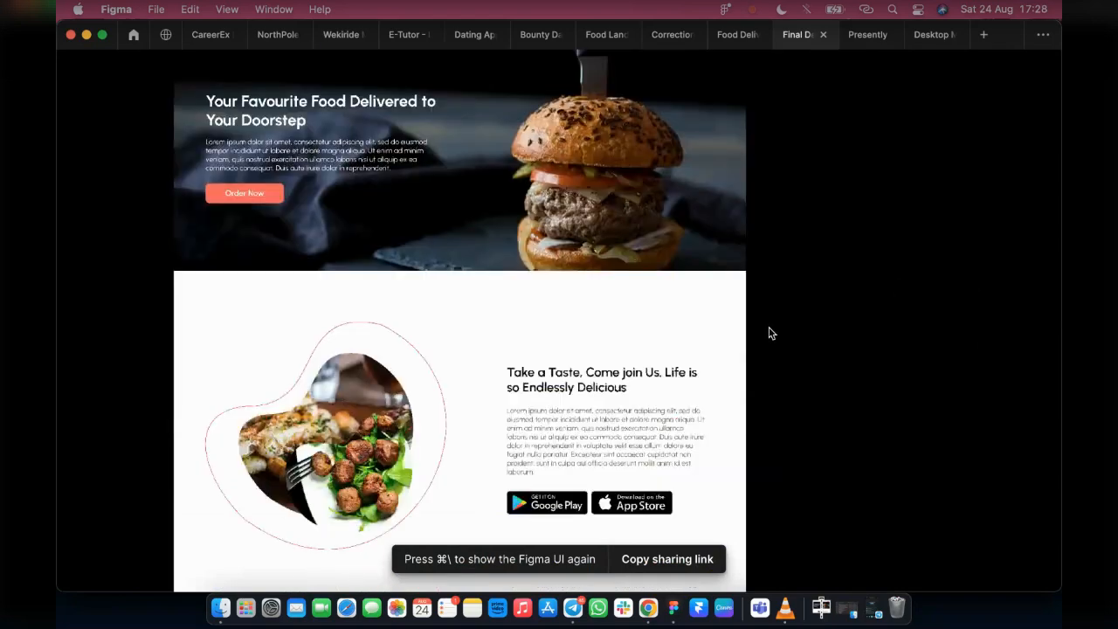
pyautogui.scroll(-20, 787, 361)
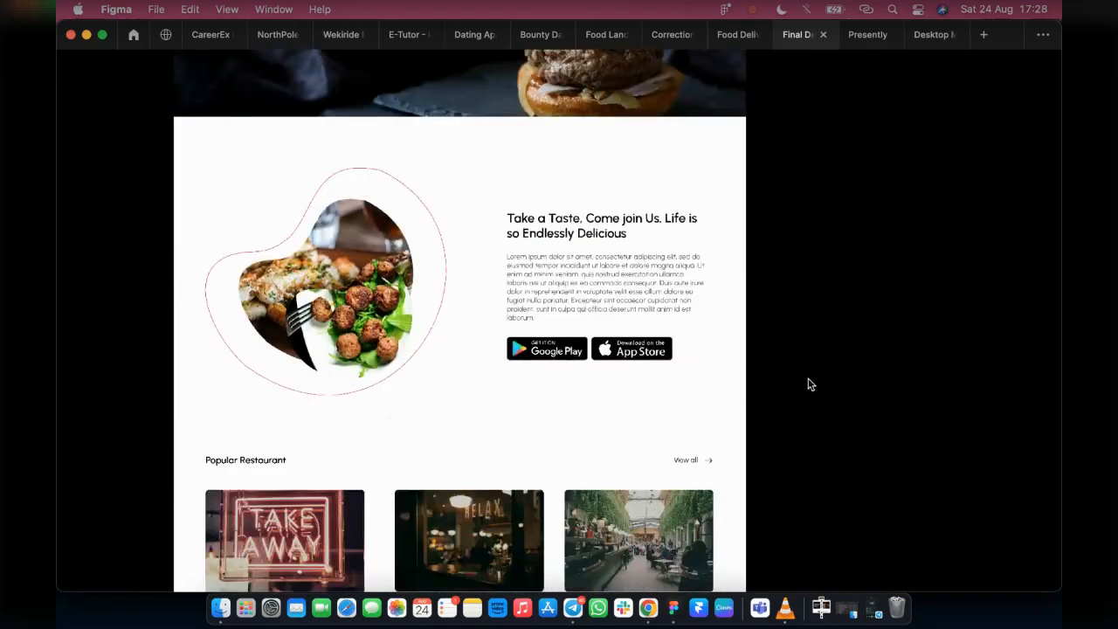
pyautogui.scroll(20, 783, 429)
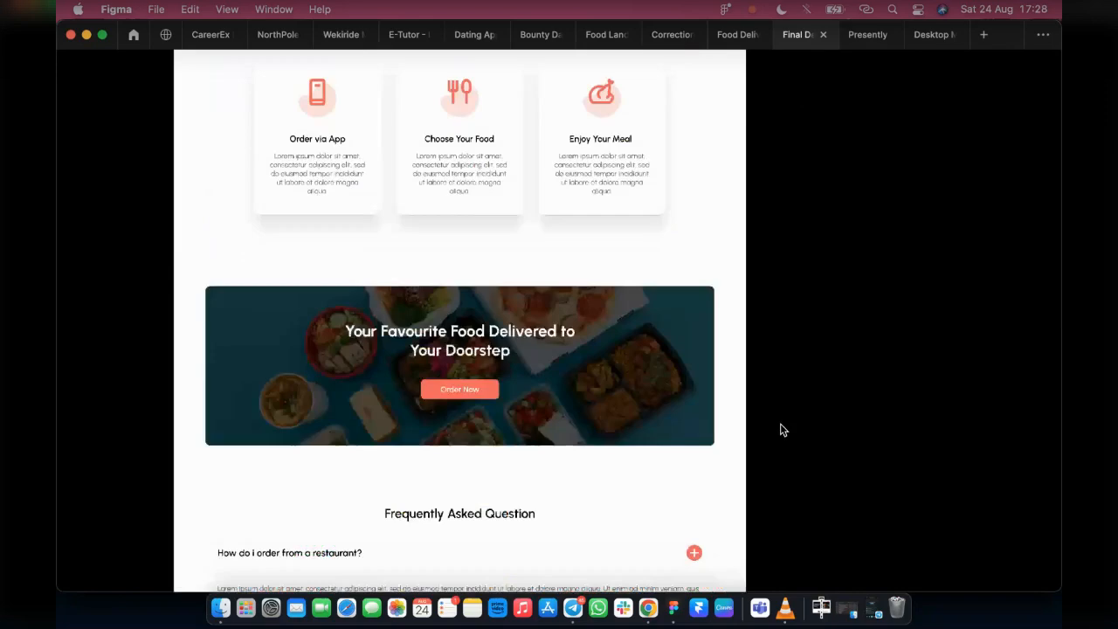
pyautogui.scroll(-3, 571, 392)
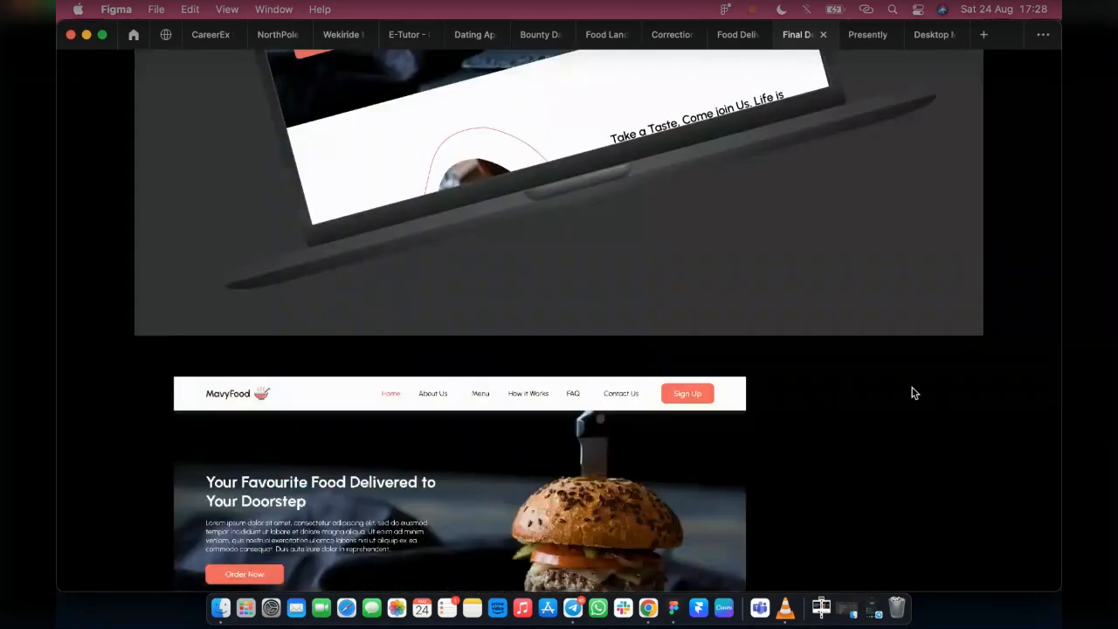
pyautogui.scroll(-20, 913, 393)
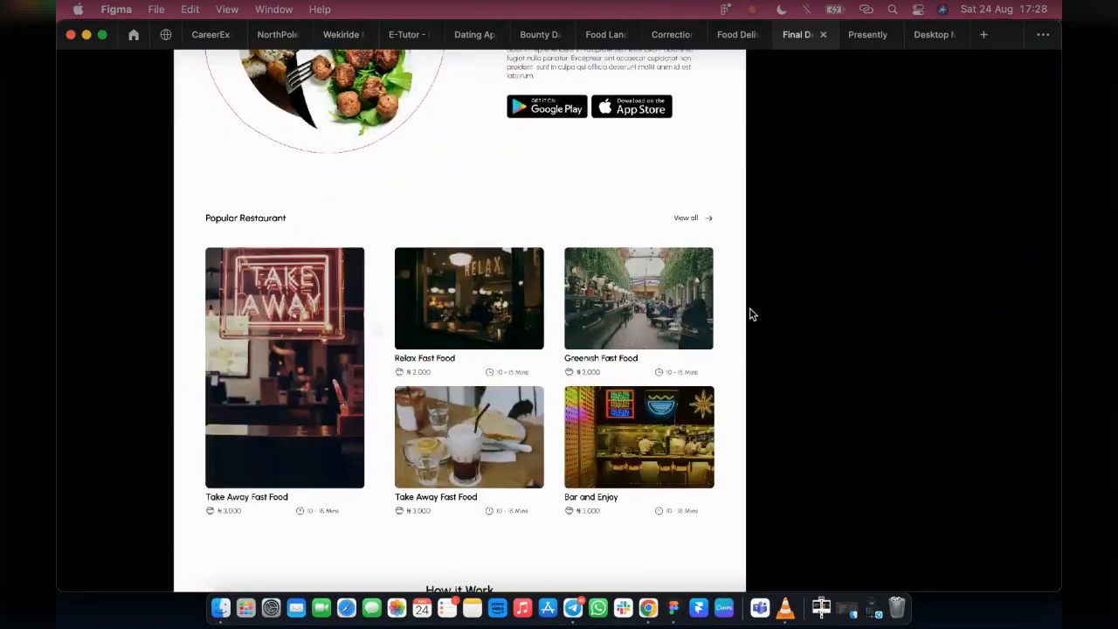
pyautogui.scroll(-20, 751, 315)
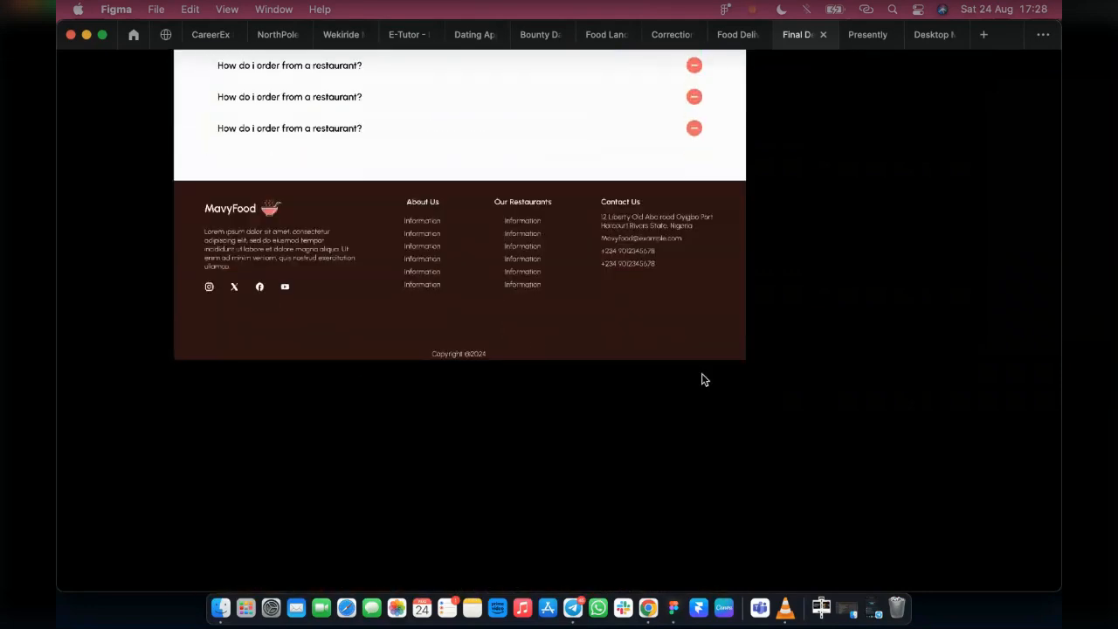
# Return to the design file, select the mobile view screenshot and try to place Mobile View LP.png from the Downloads folder
pyautogui.click(726, 37)
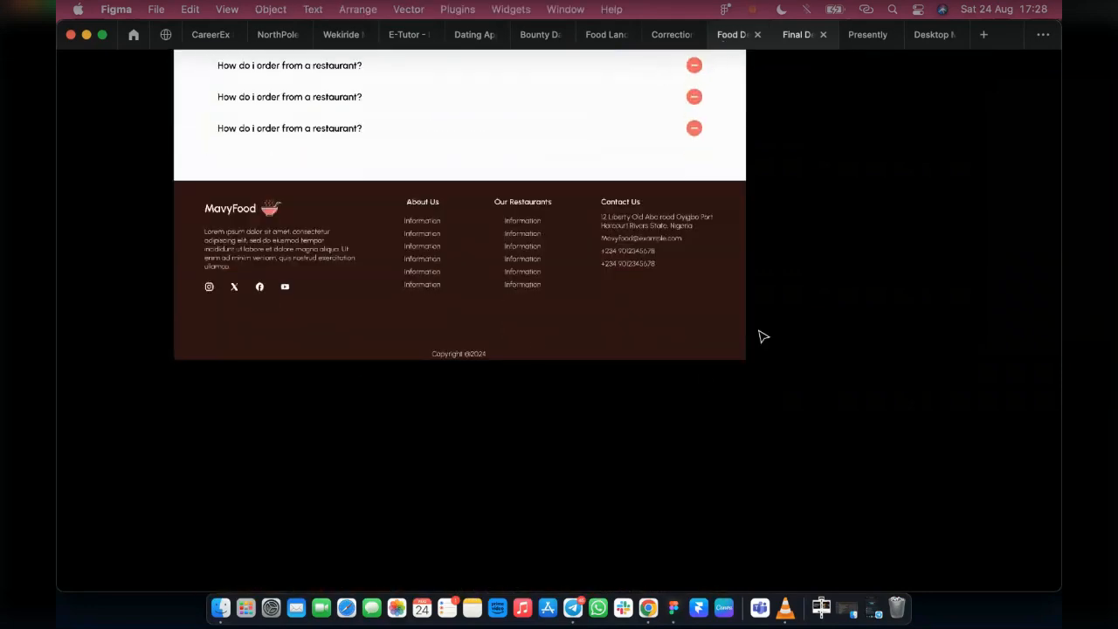
pyautogui.hscroll(2, 695, 249)
pyautogui.click(894, 107)
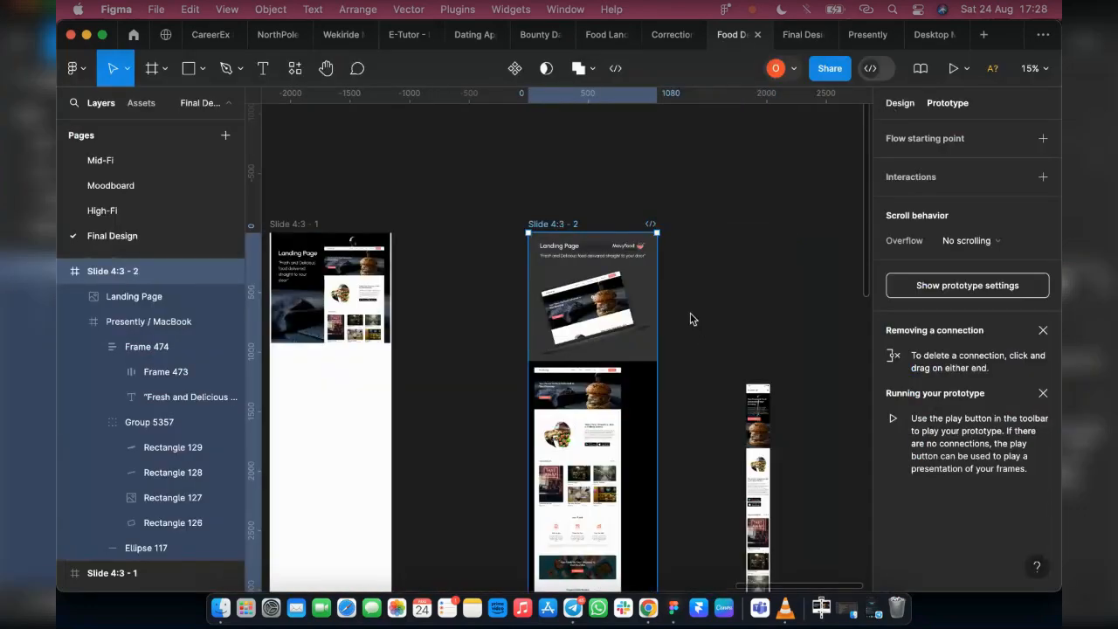
pyautogui.click(768, 460)
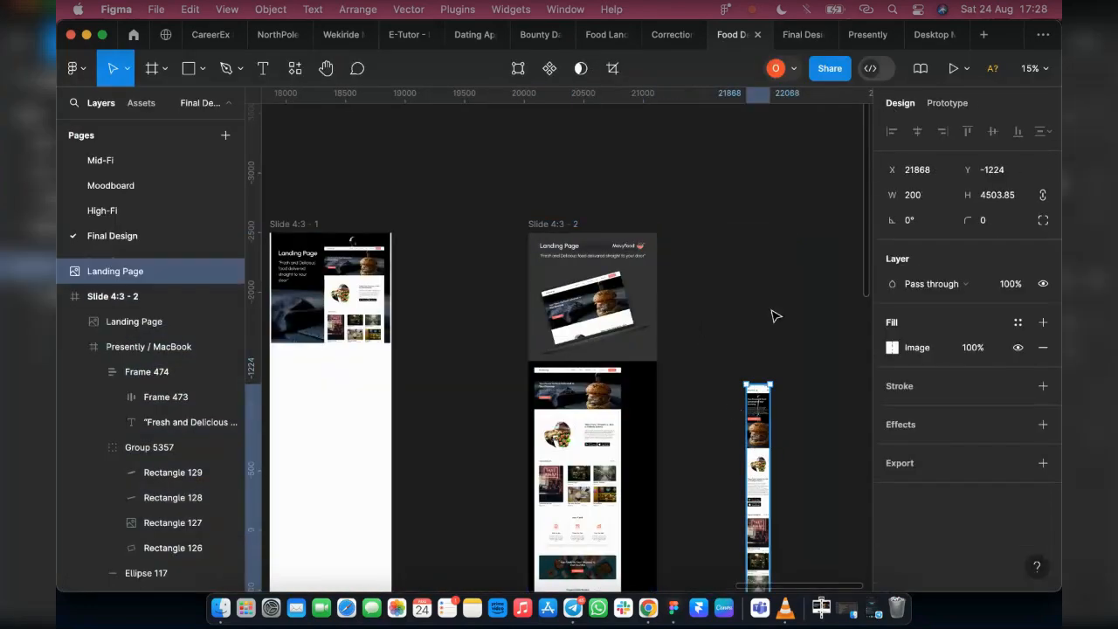
pyautogui.click(202, 70)
pyautogui.click(184, 220)
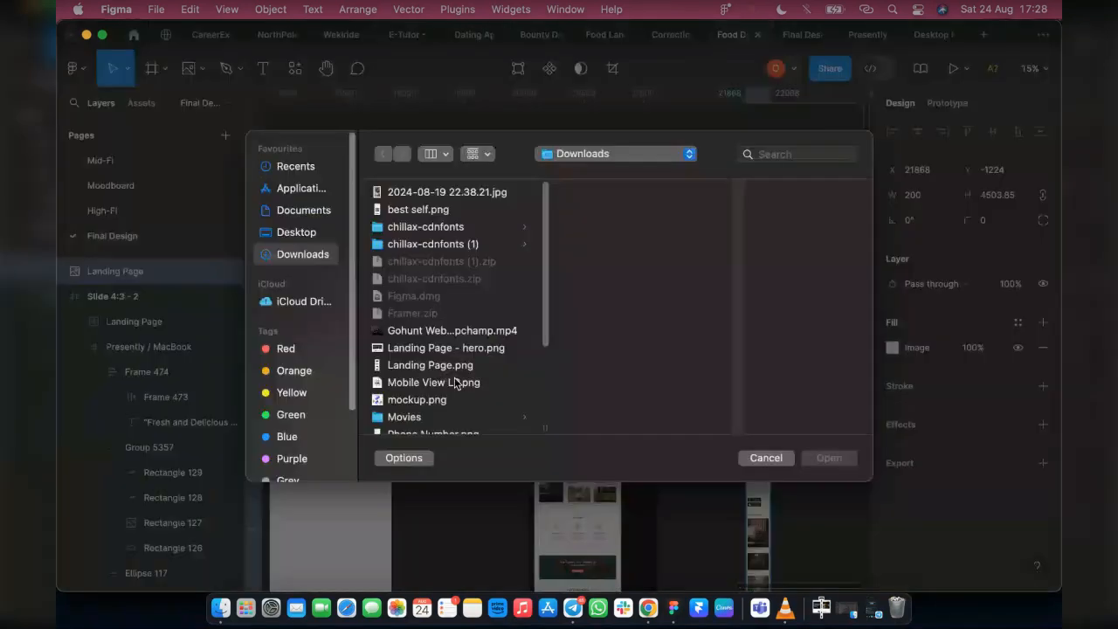
pyautogui.click(418, 400)
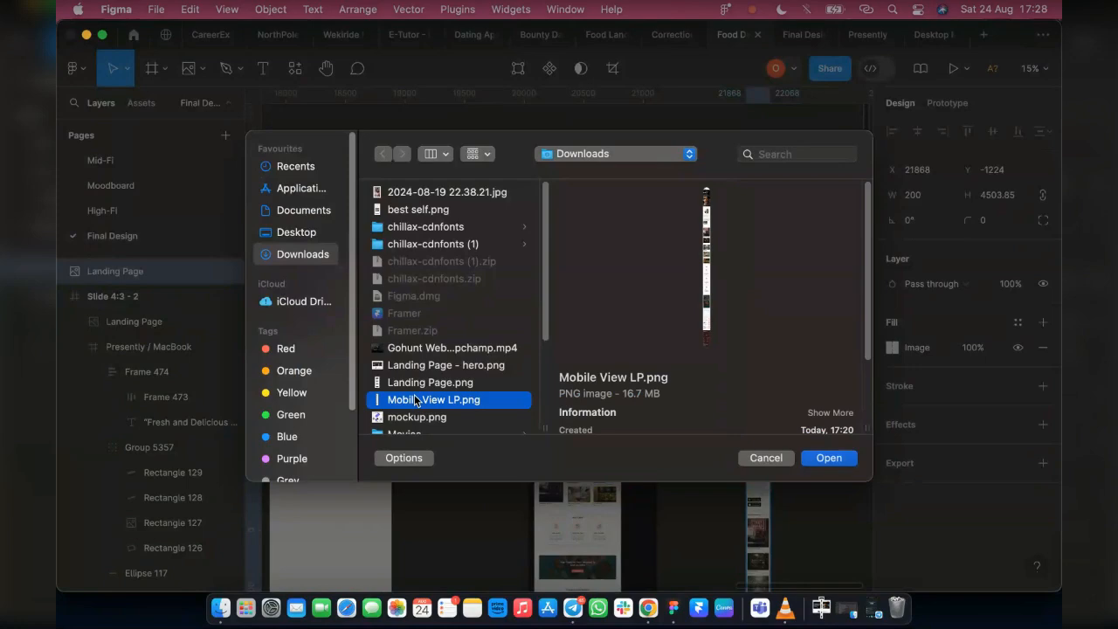
pyautogui.click(829, 458)
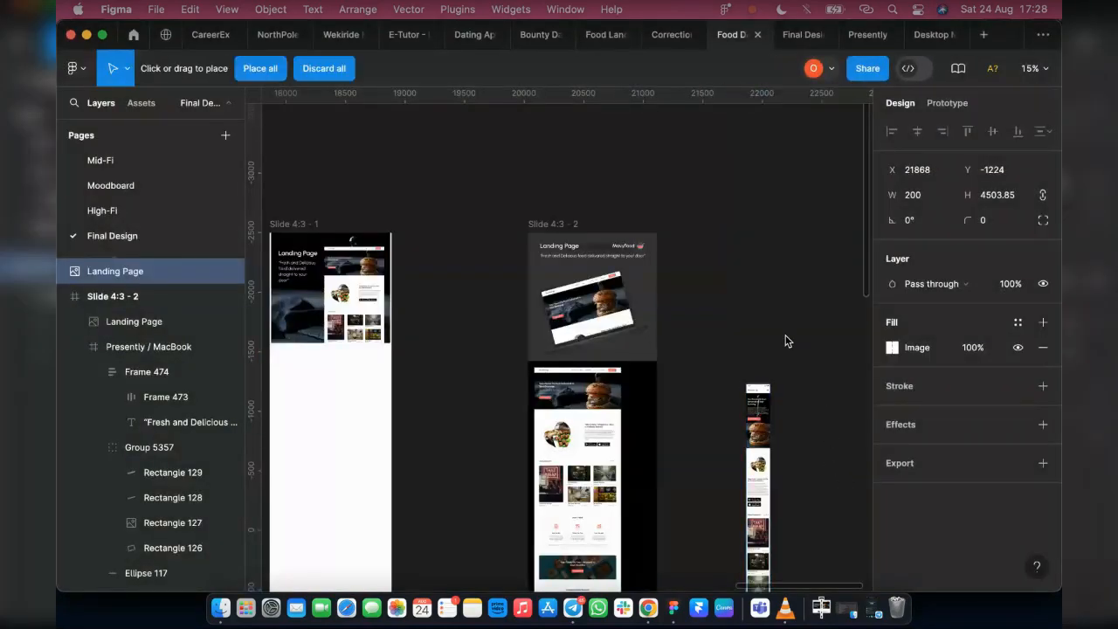
pyautogui.click(255, 69)
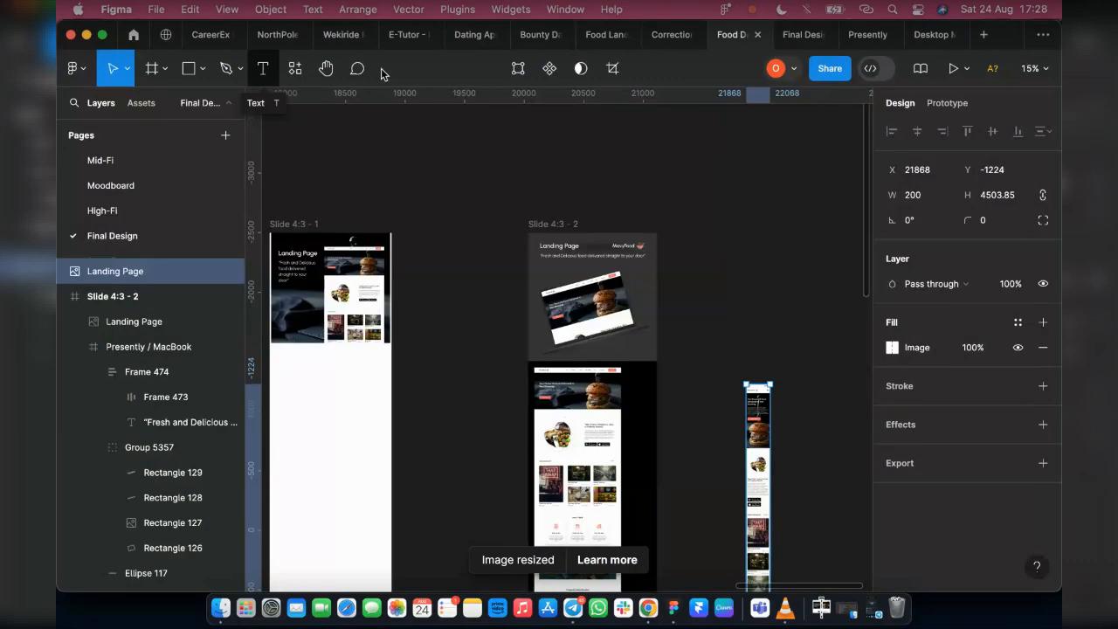
# Inspect the mobile view screenshot, deselect it and try again to place Mobile View LP.png on the canvas
pyautogui.scroll(3, 796, 432)
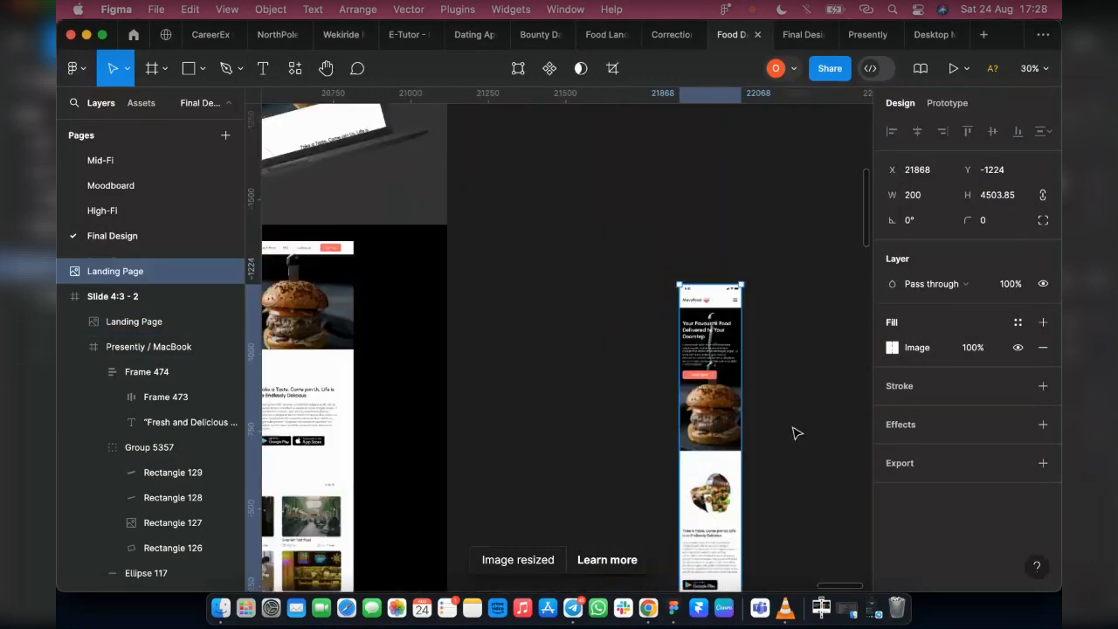
pyautogui.scroll(3, 797, 432)
pyautogui.scroll(-4, 673, 539)
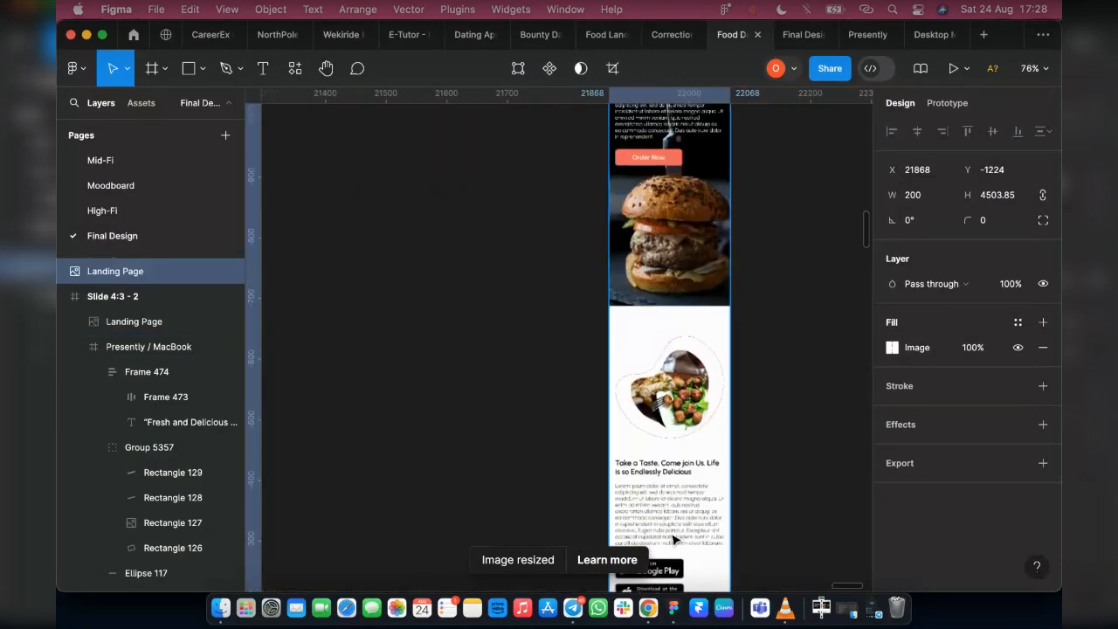
pyautogui.scroll(2, 673, 538)
pyautogui.scroll(-4, 671, 537)
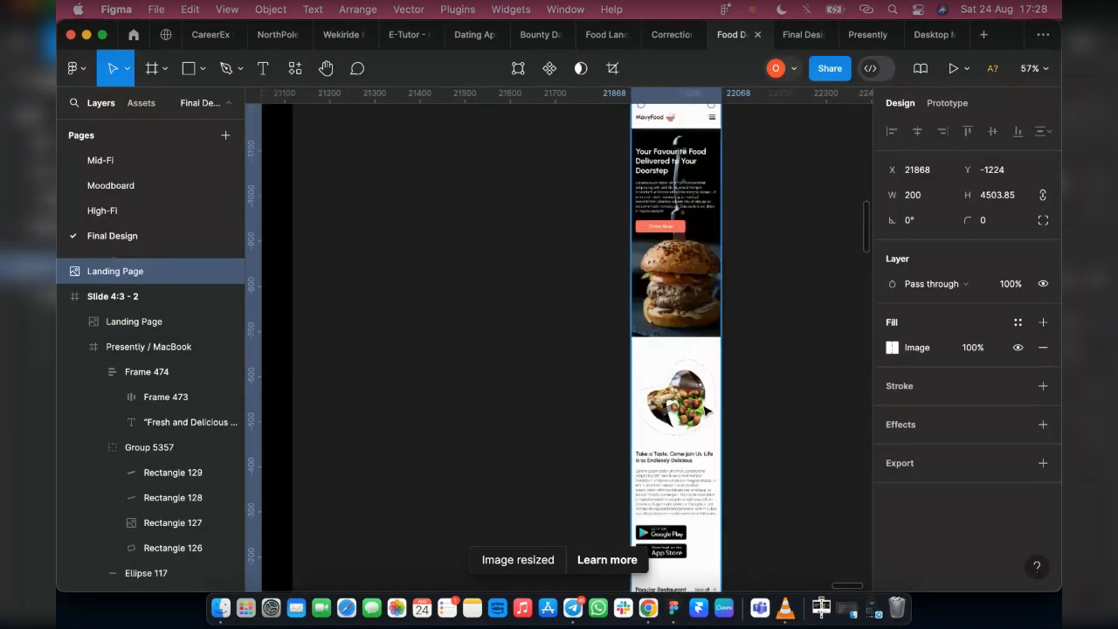
pyautogui.scroll(-3, 705, 410)
pyautogui.click(568, 227)
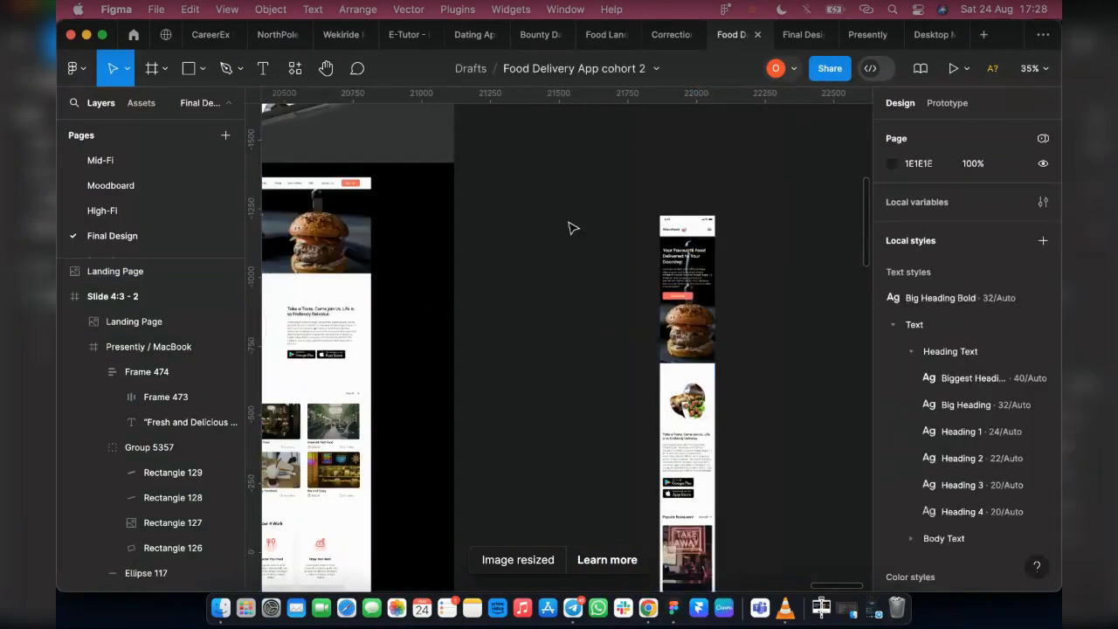
pyautogui.click(203, 73)
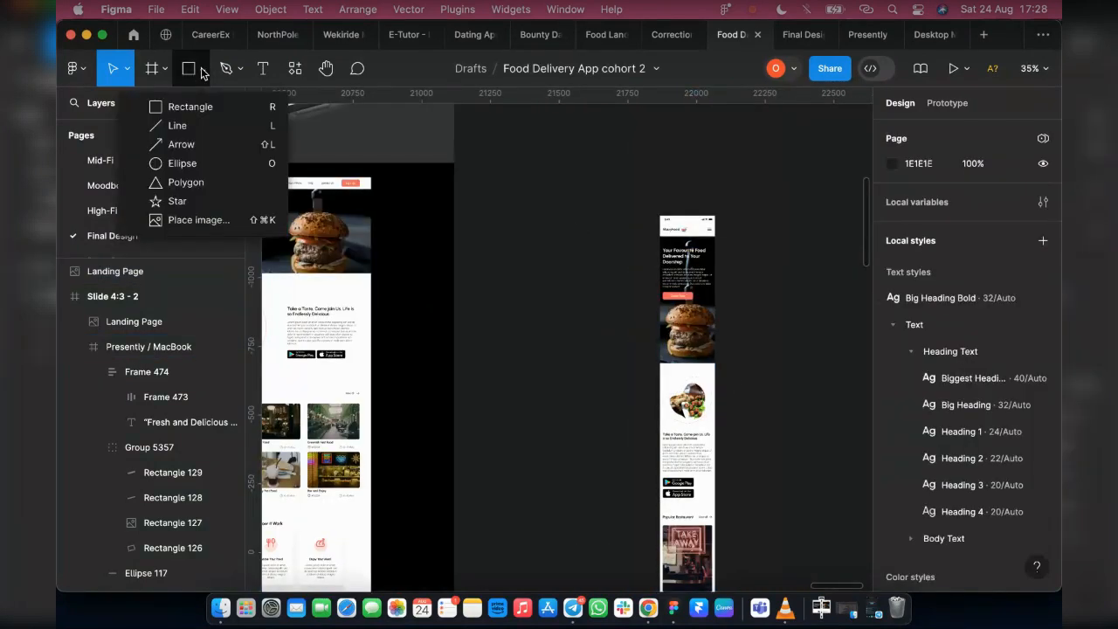
pyautogui.click(180, 220)
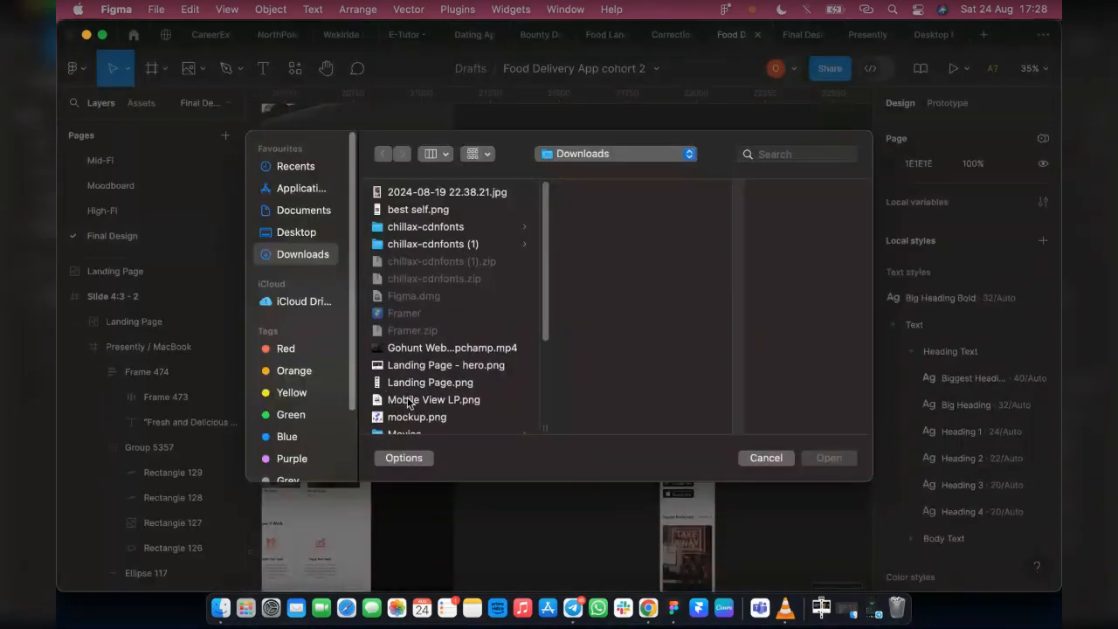
pyautogui.click(410, 402)
pyautogui.click(828, 459)
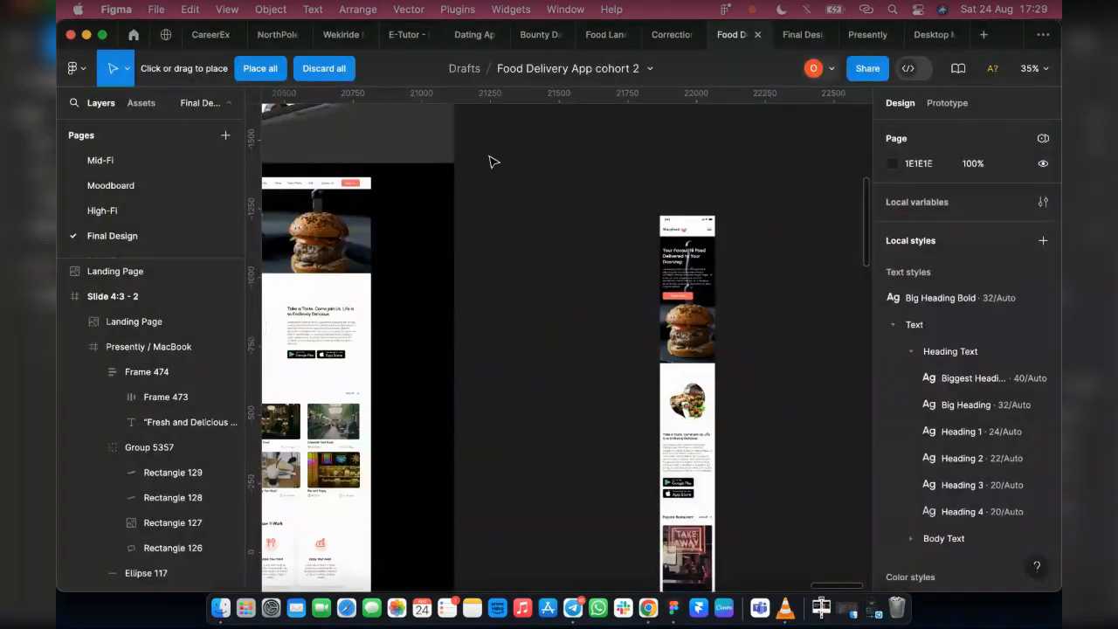
pyautogui.click(262, 69)
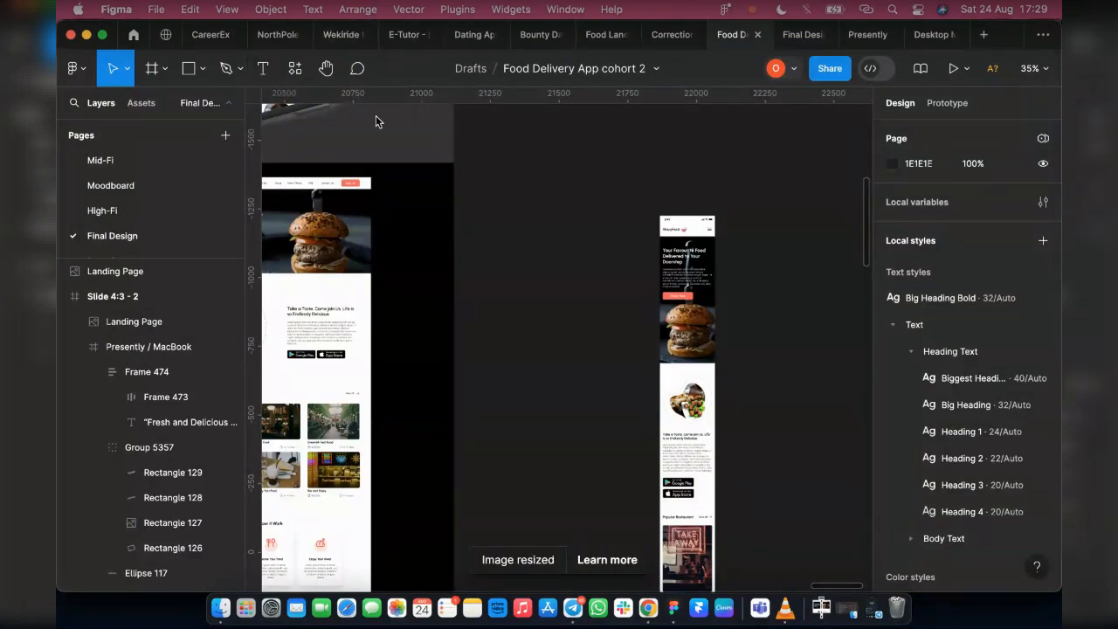
# Scale the desktop landing page screenshot in Slide 4:3 - 2 down proportionally to about 698 × 2411
pyautogui.scroll(-3, 534, 291)
pyautogui.scroll(-2, 537, 292)
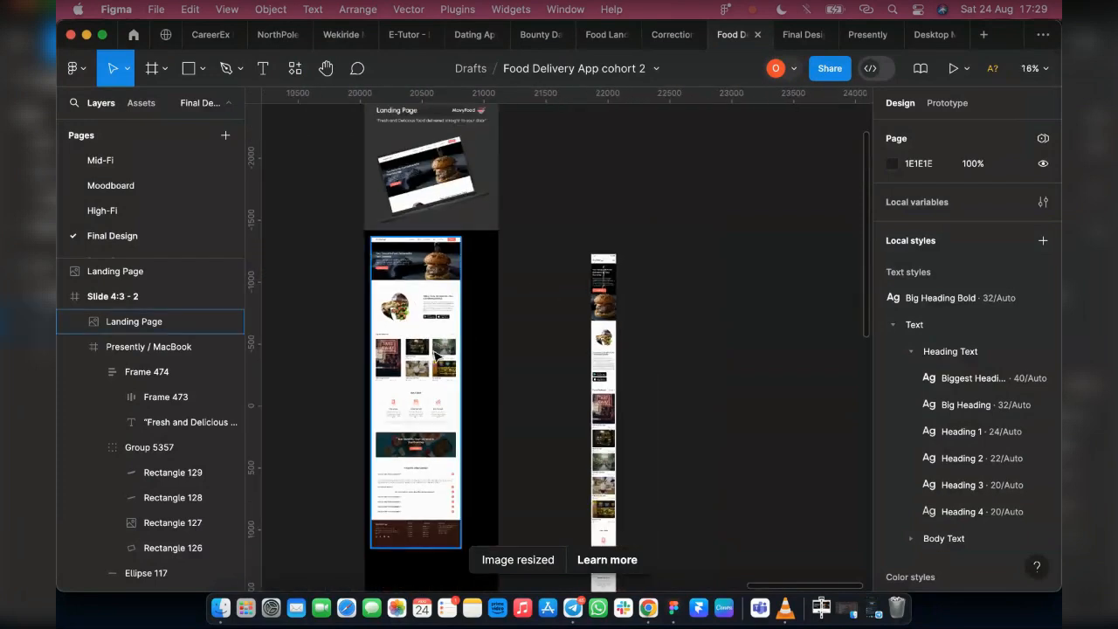
pyautogui.click(427, 429)
pyautogui.press('k')
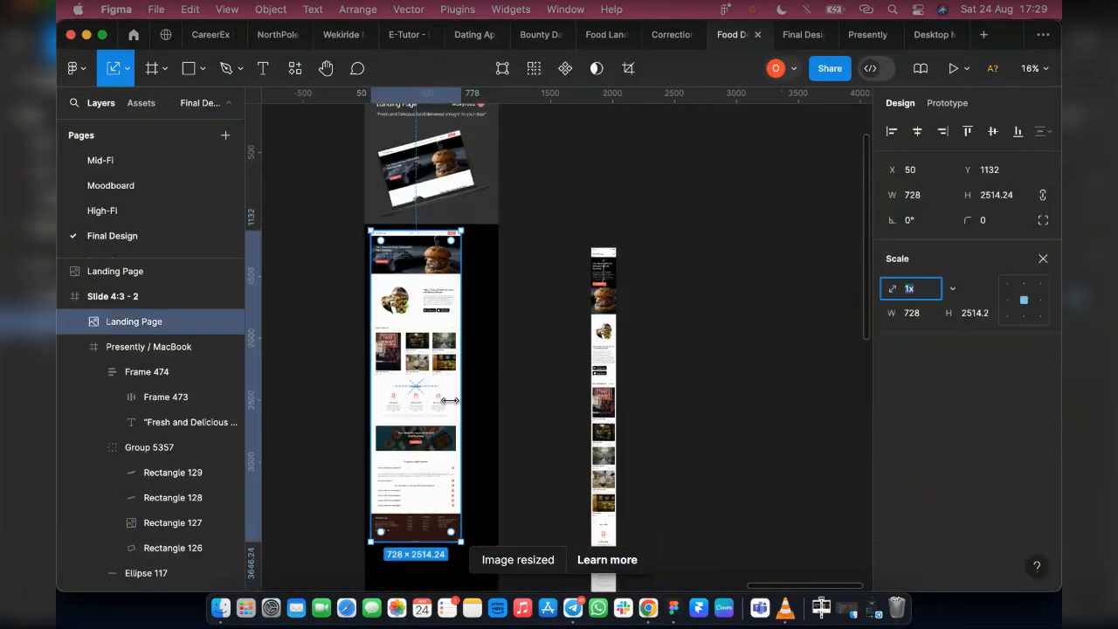
pyautogui.scroll(-2, 602, 345)
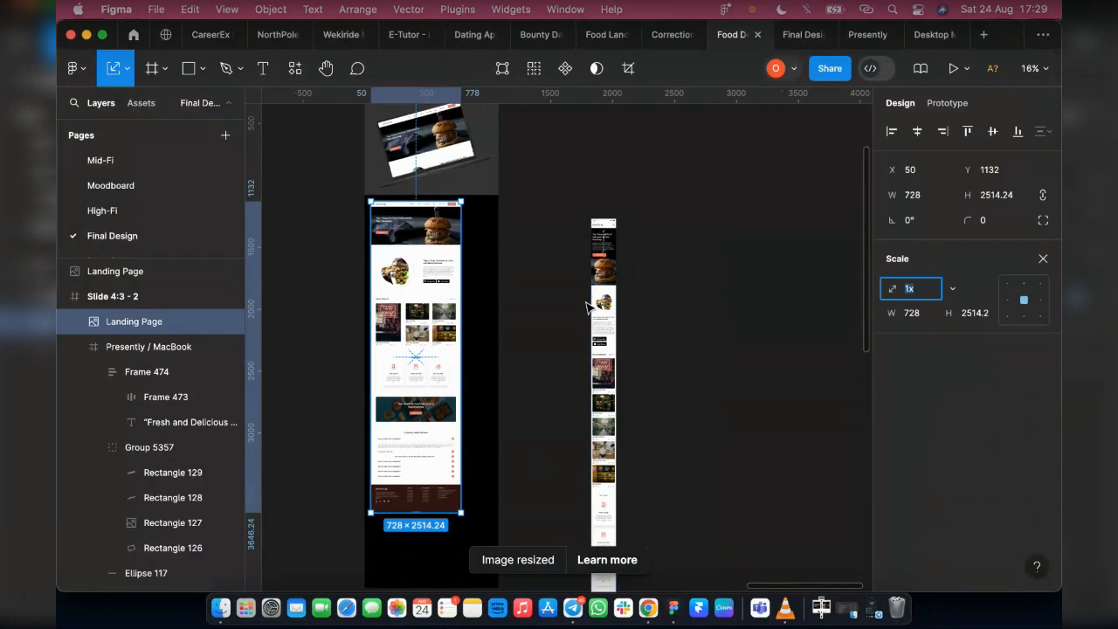
pyautogui.moveTo(457, 510); pyautogui.dragTo(446, 497)
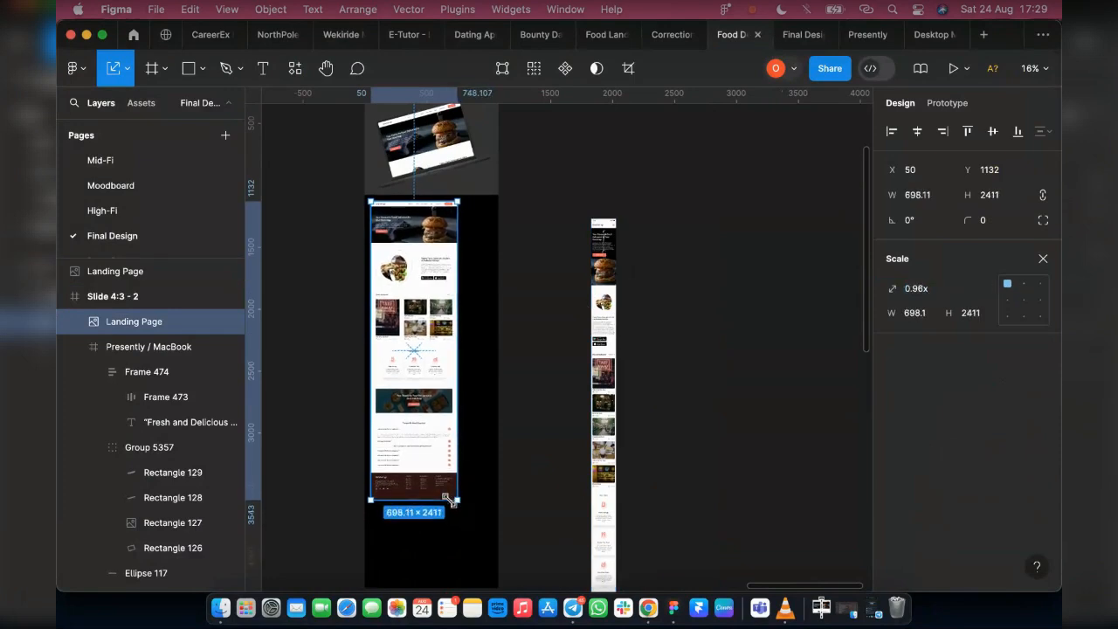
# Move the mobile view screenshot into Slide 4:3 - 2 beside the desktop screenshot, with tops aligned at Y 1132 and a gap of about 38
pyautogui.click(611, 249)
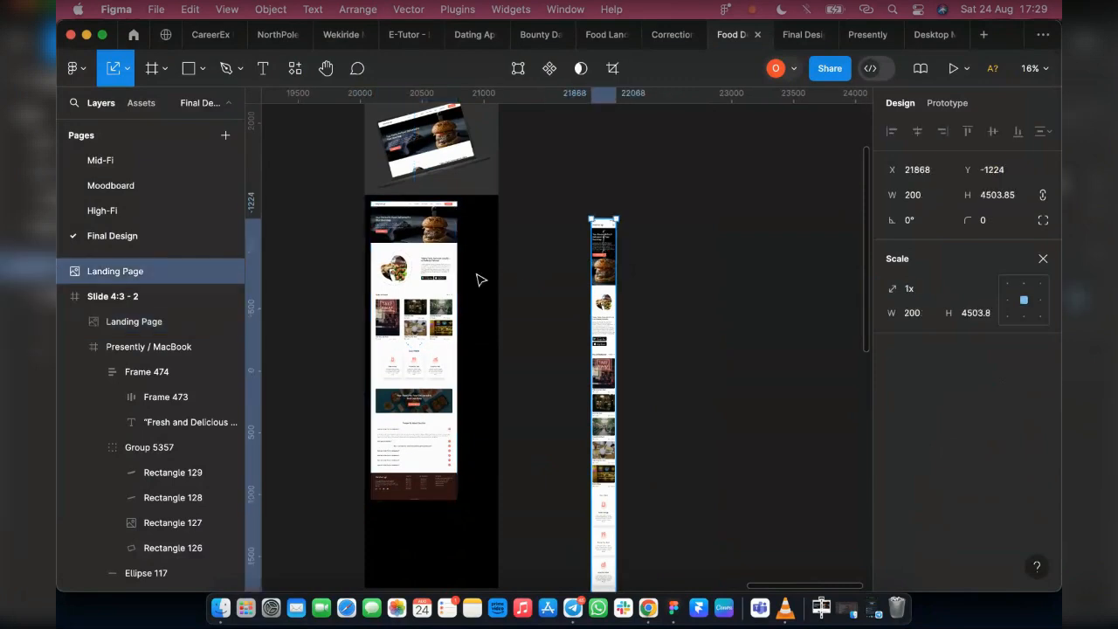
pyautogui.moveTo(606, 271); pyautogui.dragTo(480, 258)
pyautogui.keyDown('shift'); pyautogui.click(414, 271); pyautogui.keyUp('shift')
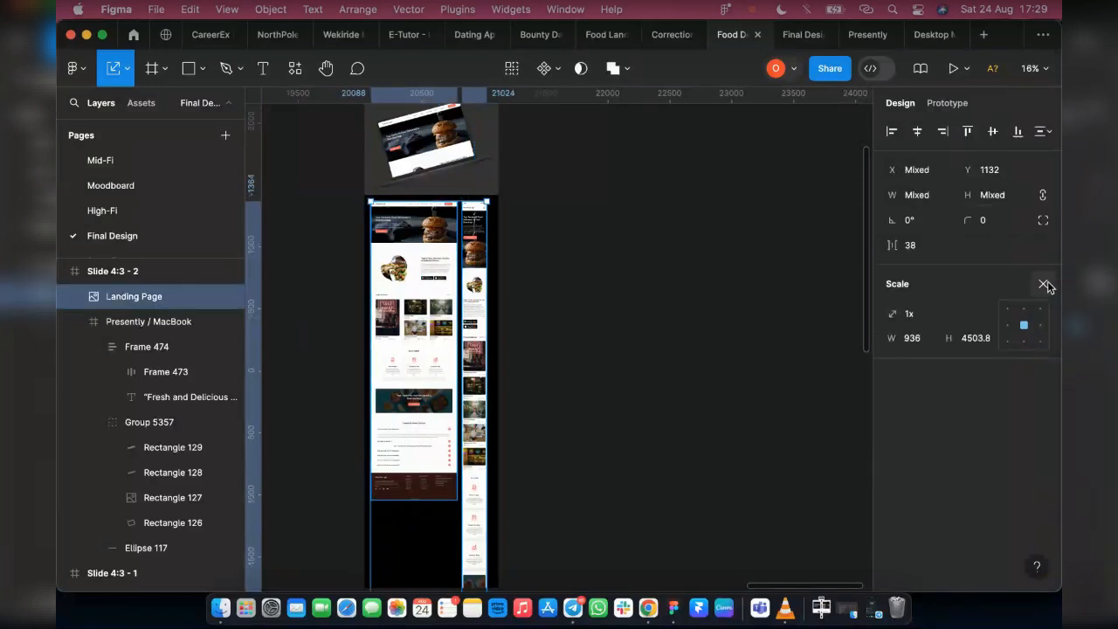
pyautogui.press('Escape')
pyautogui.scroll(-3, 391, 378)
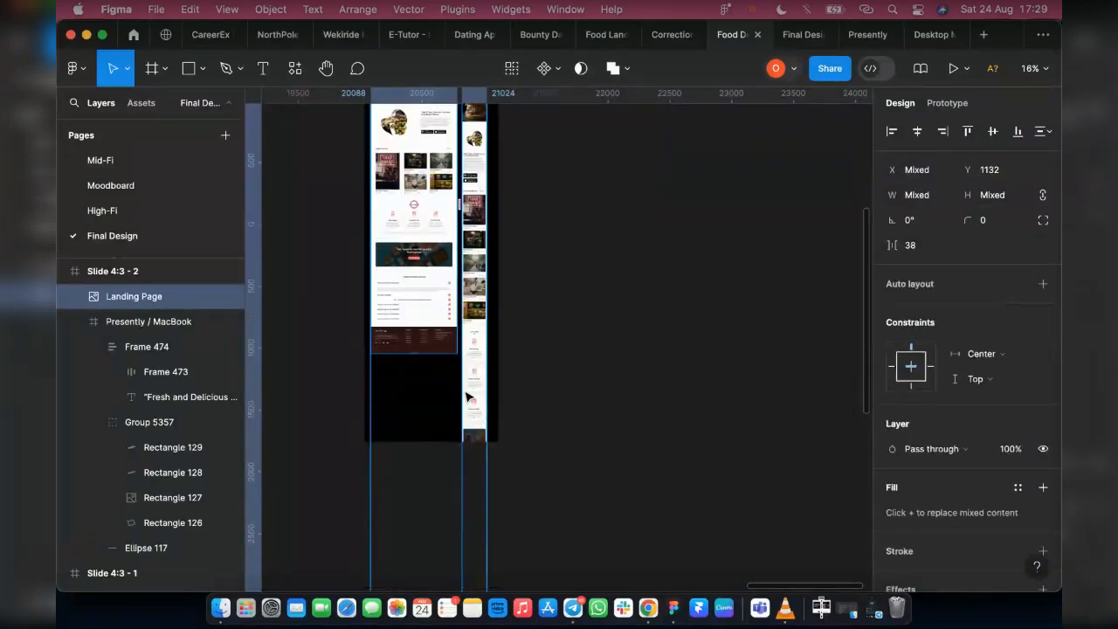
pyautogui.scroll(3, 472, 306)
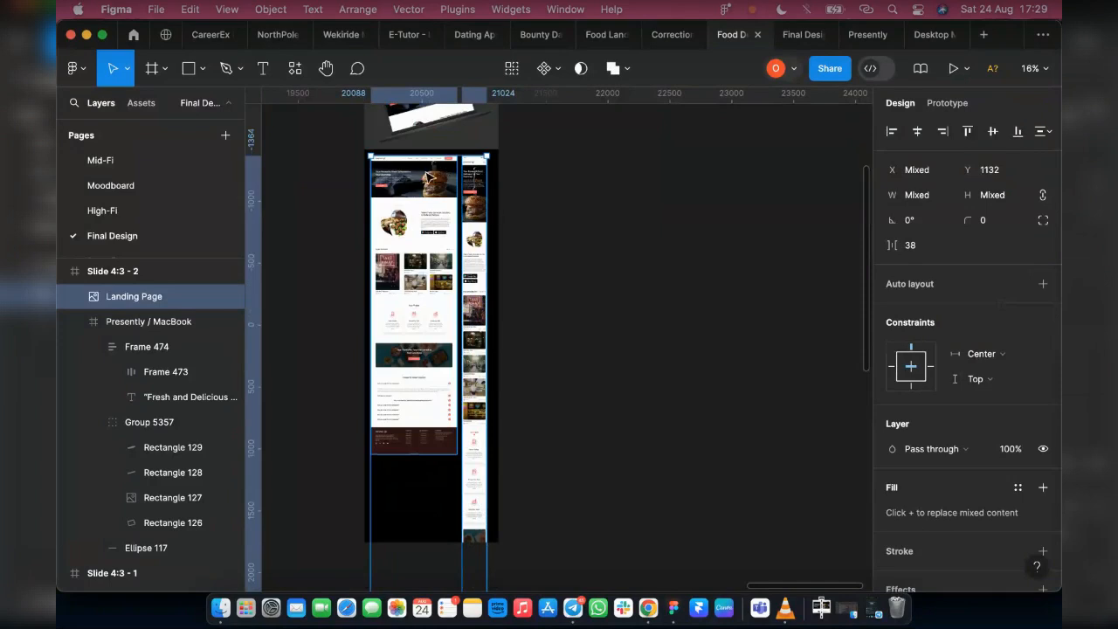
# Return to the presentation and review the desktop and mobile screenshots side by side up to their headers
pyautogui.click(792, 34)
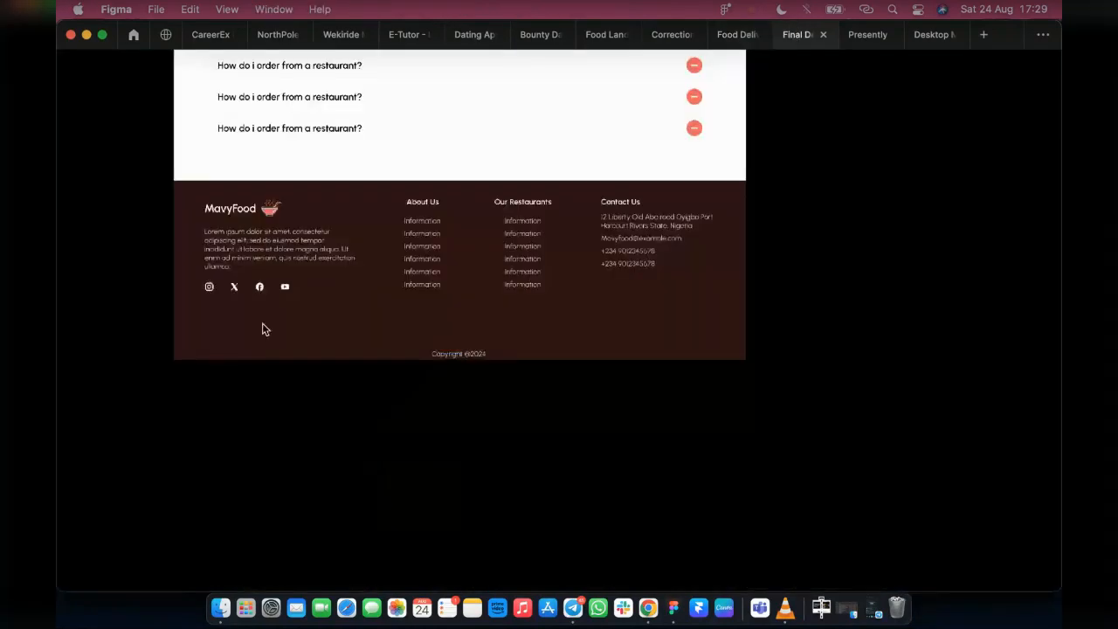
pyautogui.scroll(10, 851, 384)
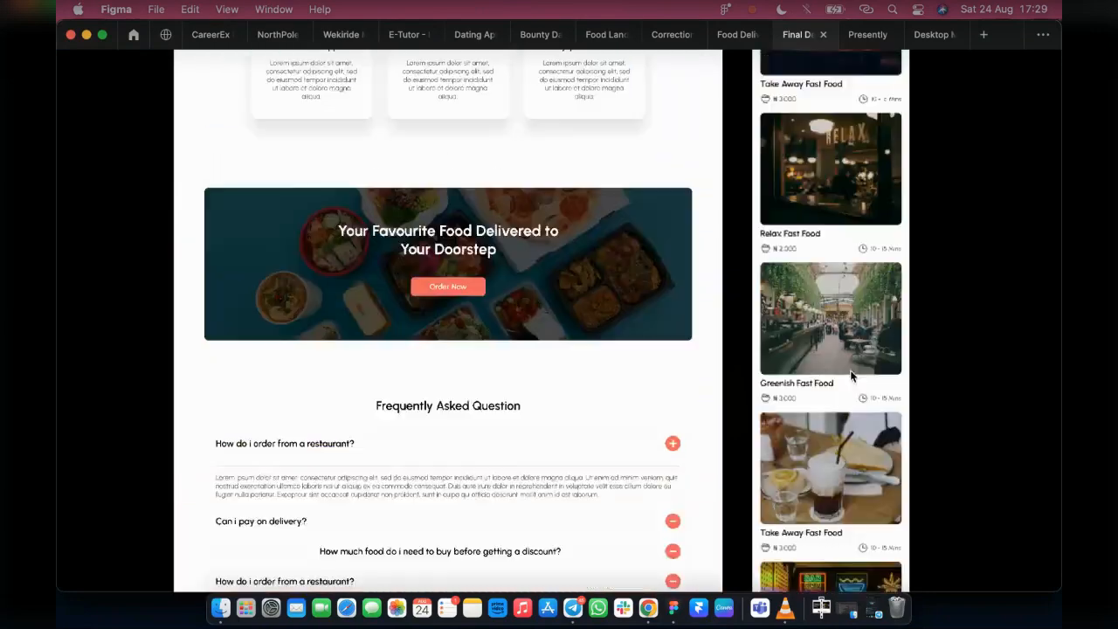
pyautogui.scroll(15, 850, 369)
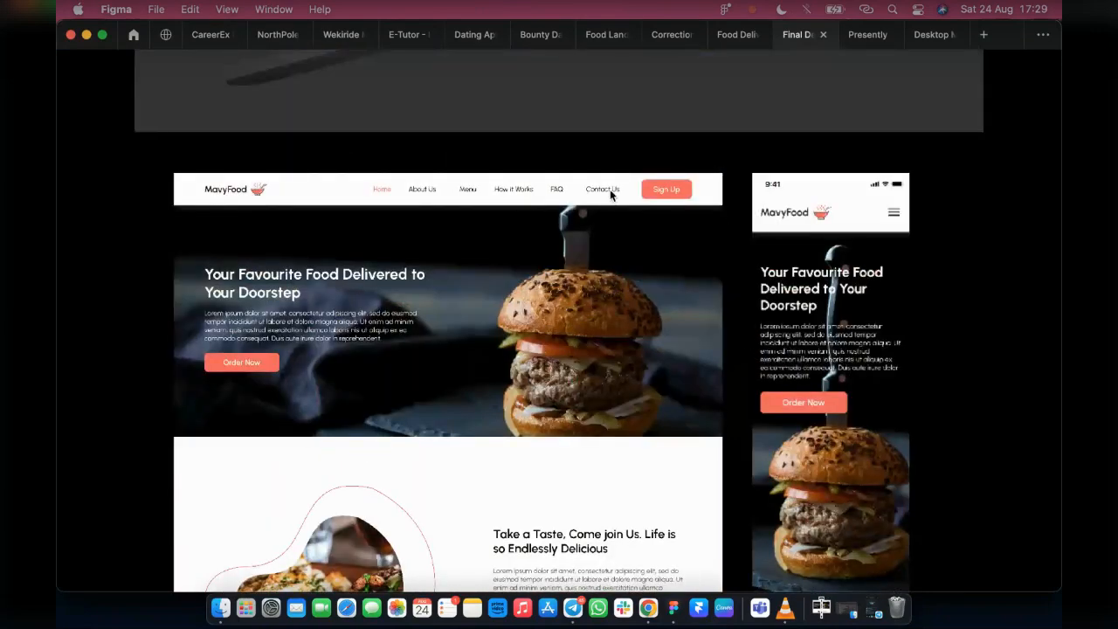
# Review the desktop and mobile landing page screenshots in the presentation from the headers down to the mobile how-it-works cards
pyautogui.scroll(-3, 650, 305)
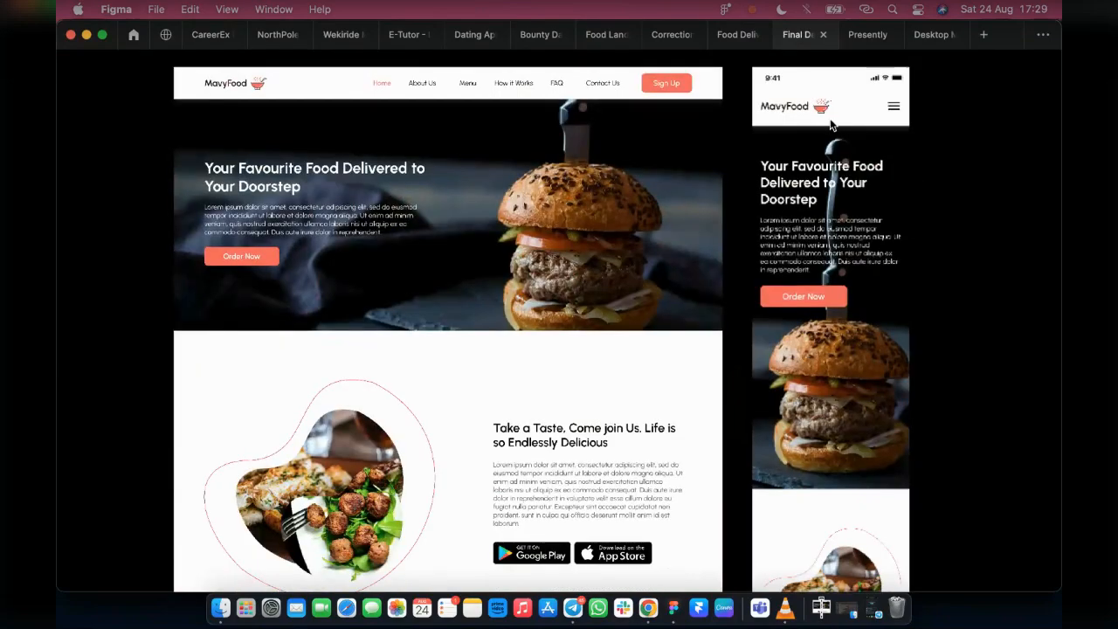
pyautogui.scroll(-5, 803, 364)
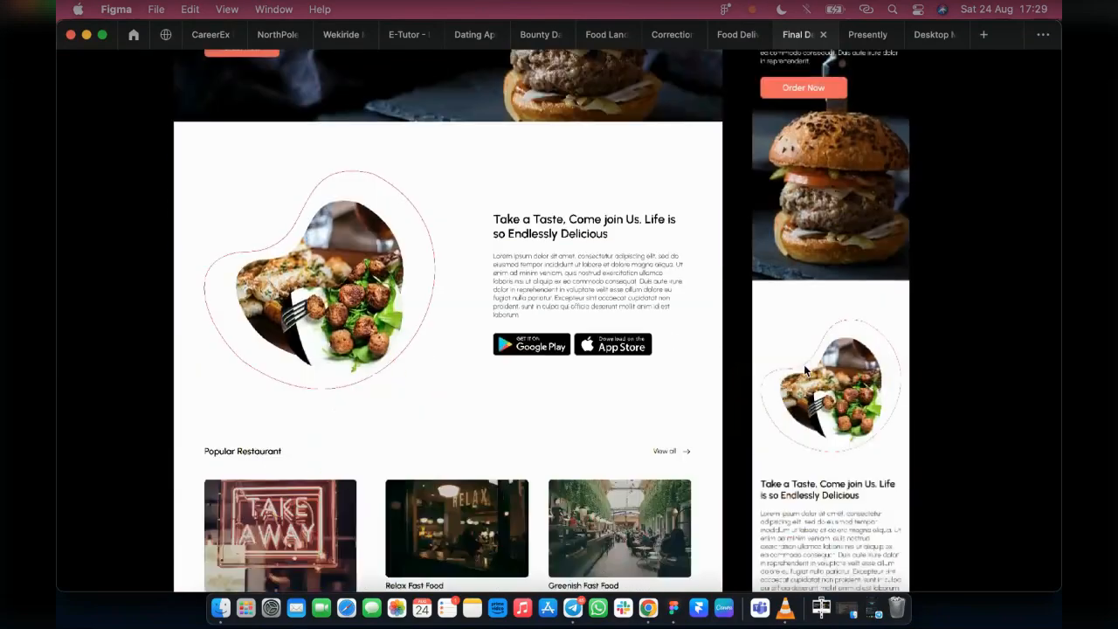
pyautogui.scroll(-6, 808, 515)
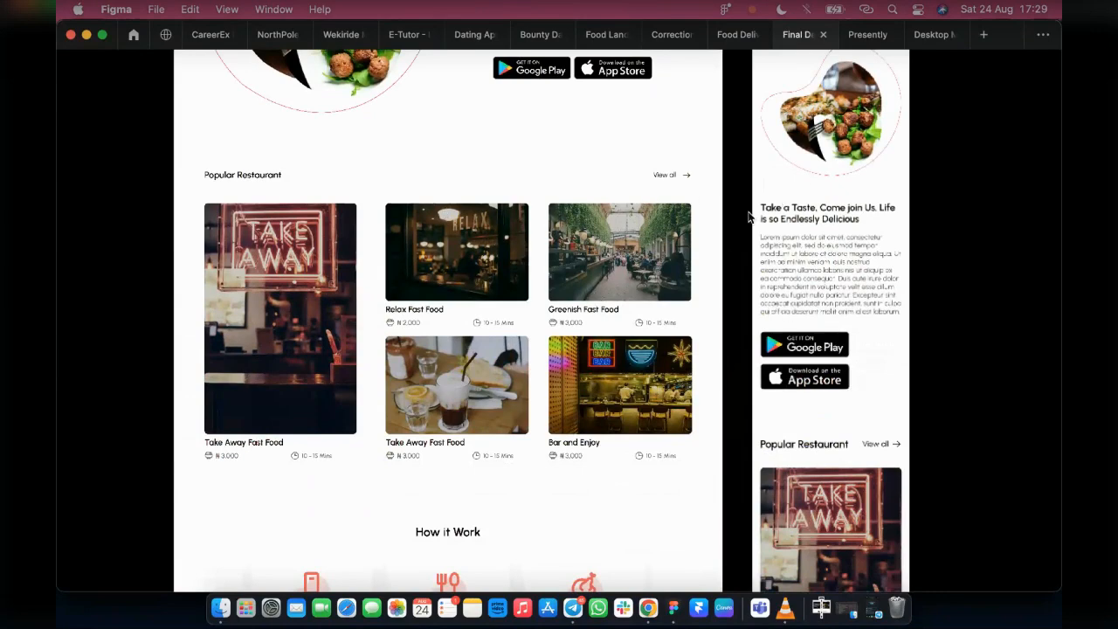
pyautogui.scroll(-20, 701, 234)
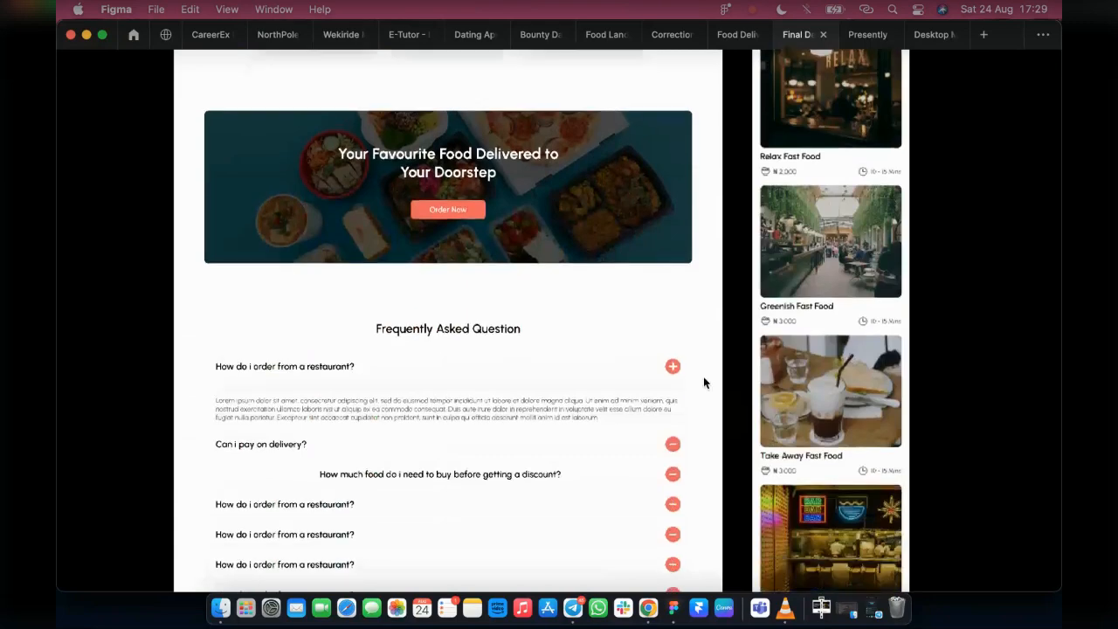
pyautogui.scroll(-10, 723, 387)
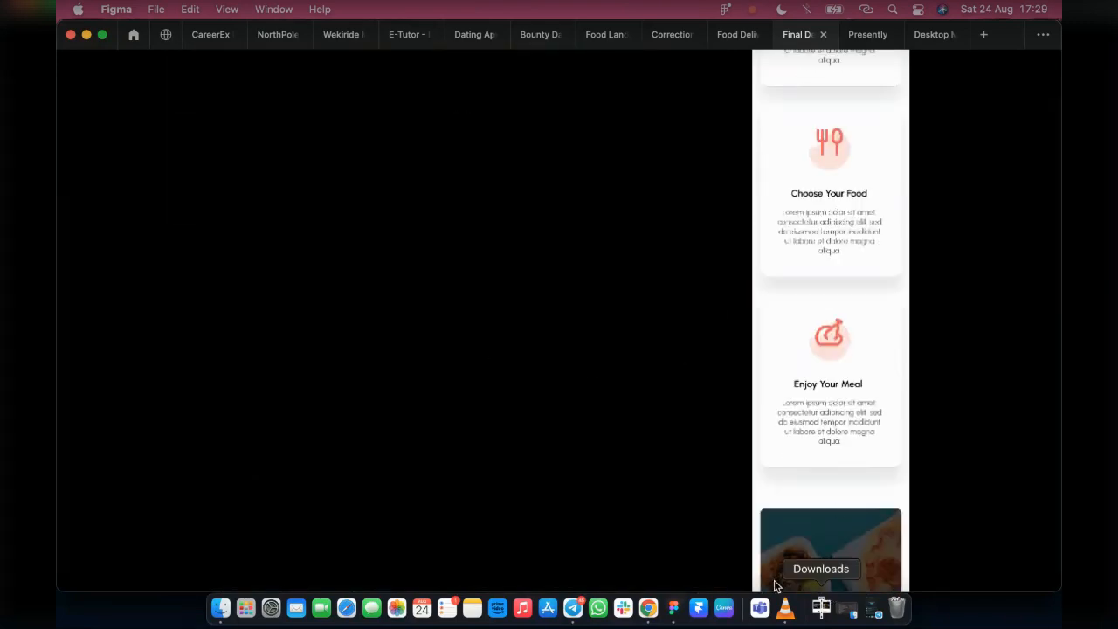
# Return to the design file and extend the Slide 4:3 - 2 frame downward to a height of about 6082
pyautogui.click(728, 36)
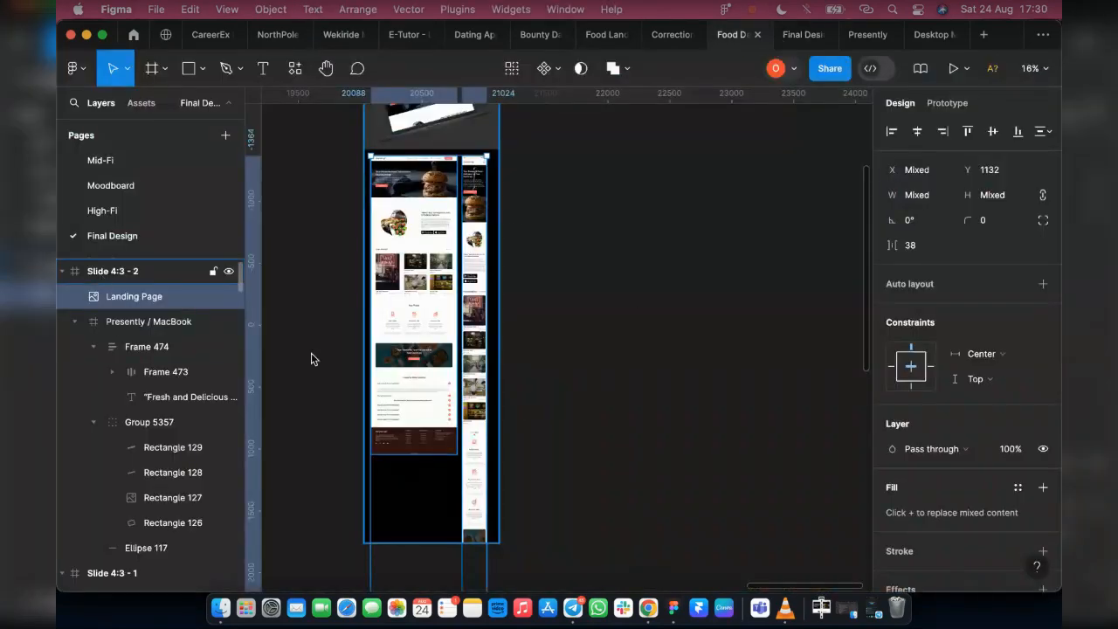
pyautogui.click(419, 496)
pyautogui.scroll(-3, 423, 497)
pyautogui.moveTo(414, 461); pyautogui.dragTo(445, 417)
pyautogui.scroll(10, 449, 425)
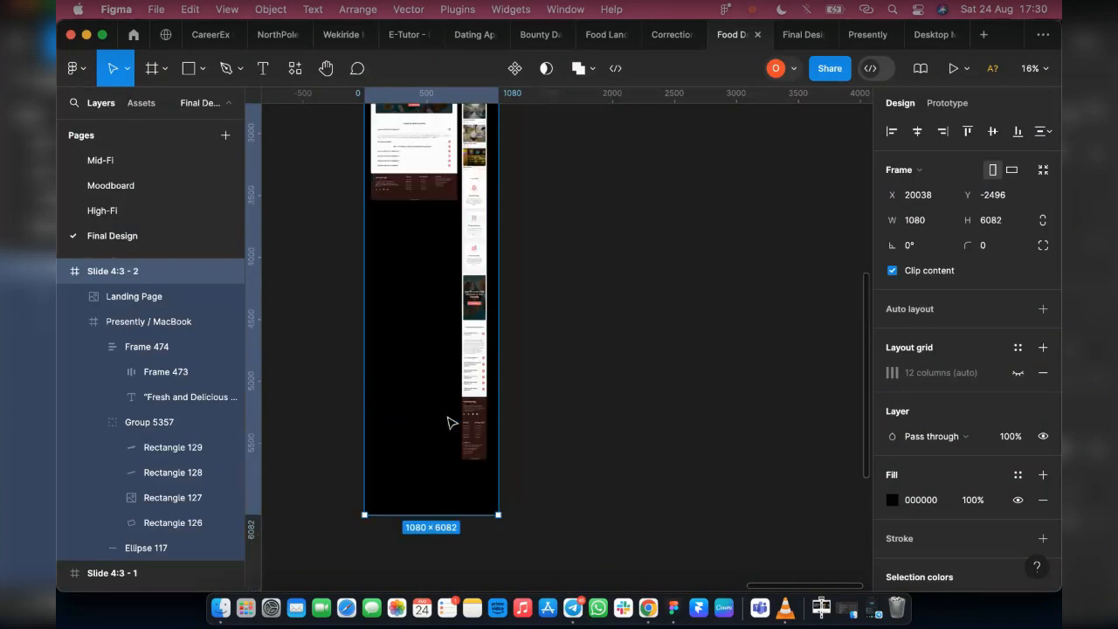
# Select the desktop and mobile screenshots together and move them down in the slide to Y 1348
pyautogui.click(449, 308)
pyautogui.keyDown('shift'); pyautogui.click(478, 360); pyautogui.keyUp('shift')
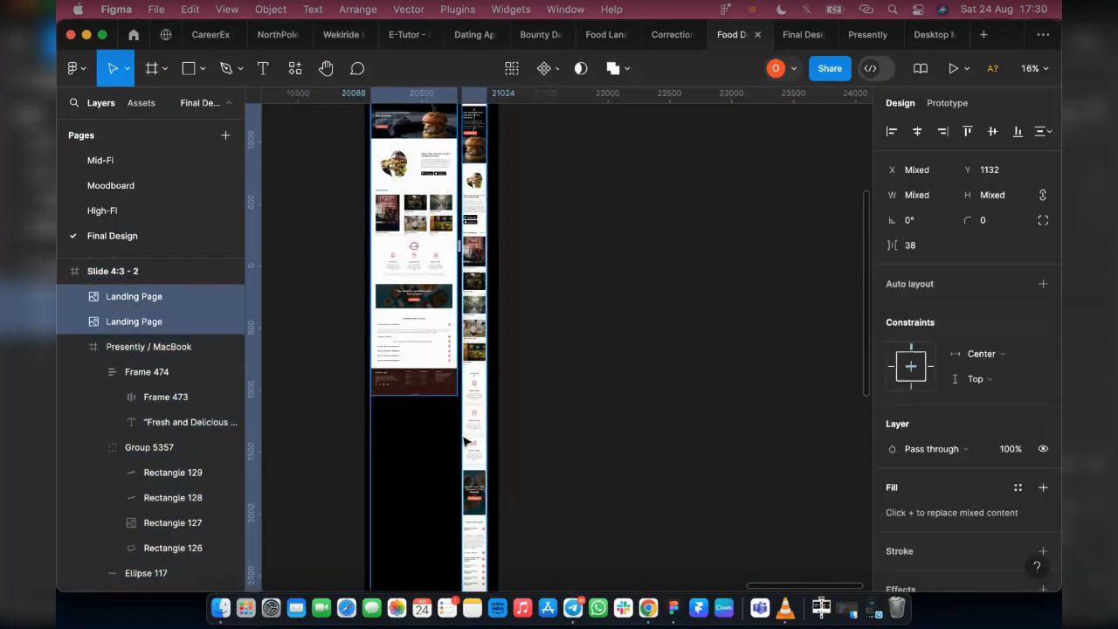
pyautogui.scroll(6, 473, 357)
pyautogui.moveTo(420, 389); pyautogui.dragTo(422, 418)
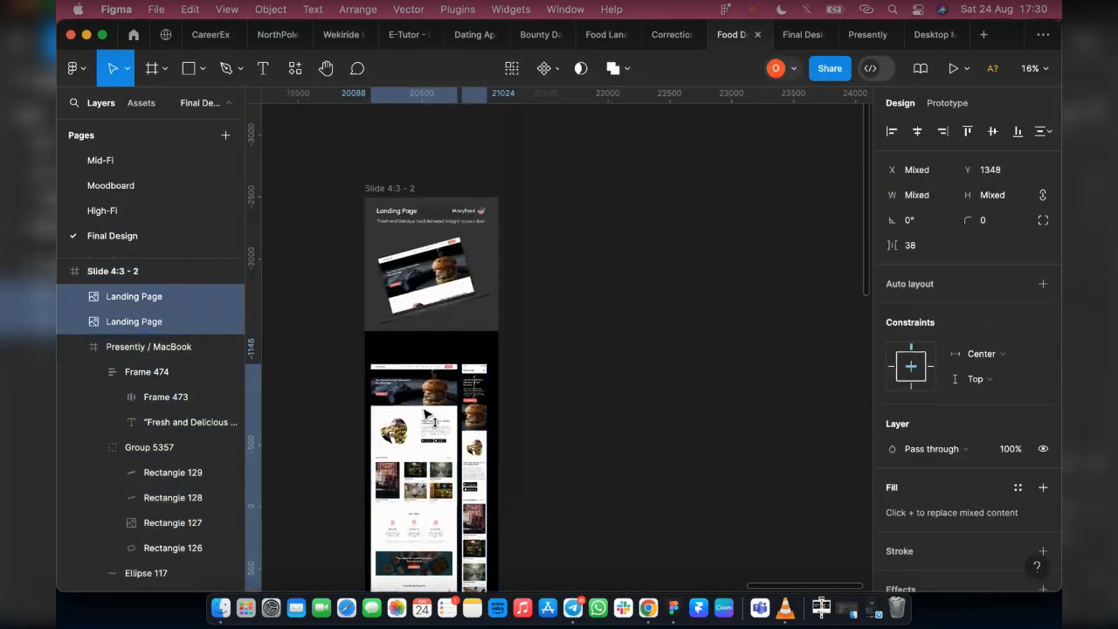
pyautogui.scroll(-8, 544, 402)
pyautogui.scroll(10, 497, 436)
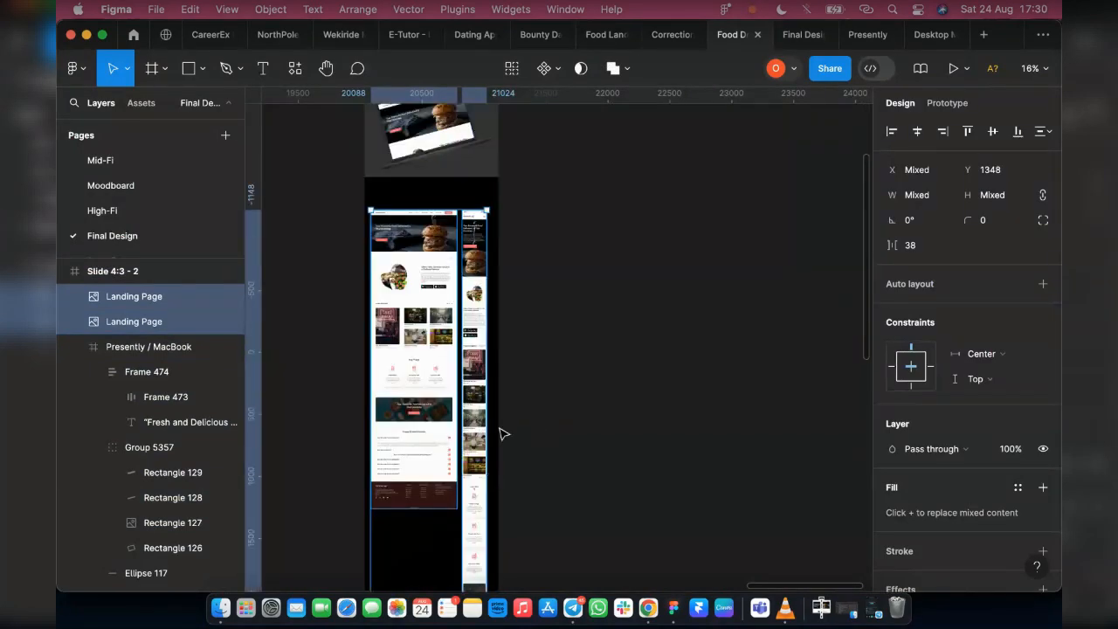
# Duplicate the "Landing Page" heading from the mockup into the black area above the screenshots, at about X 80, Y 1139
pyautogui.scroll(4, 404, 217)
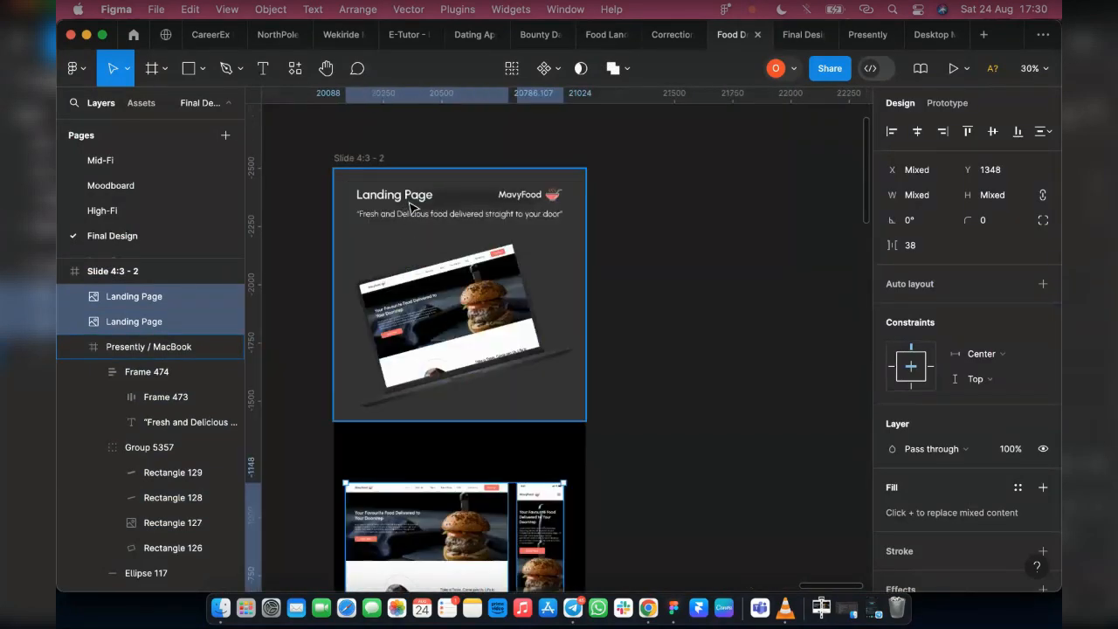
pyautogui.click(412, 207)
pyautogui.click(413, 206)
pyautogui.doubleClick(410, 202)
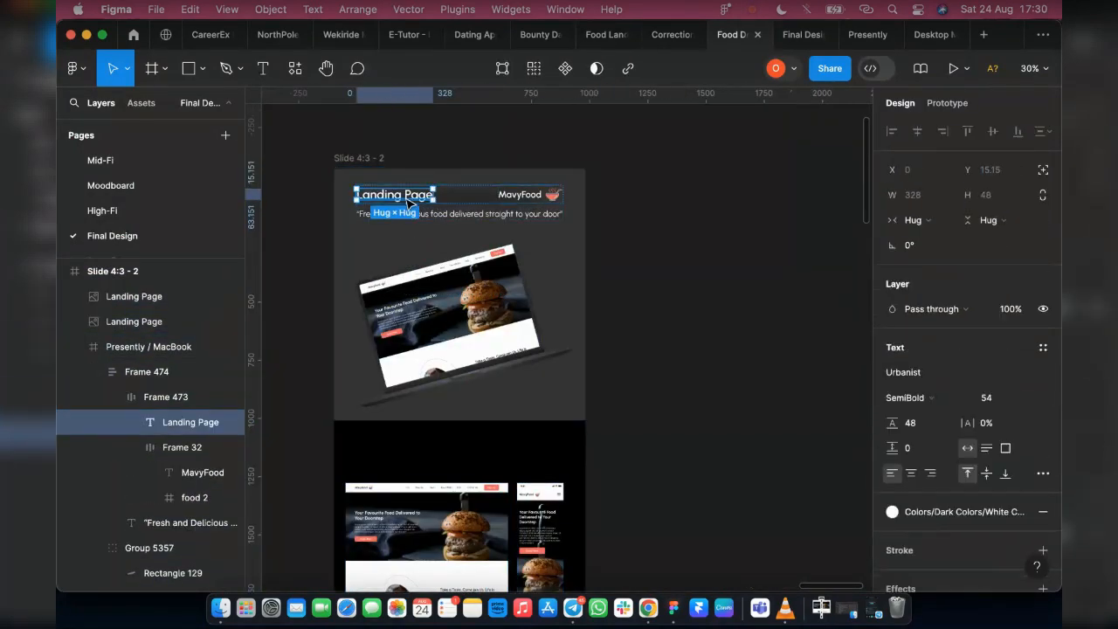
pyautogui.moveTo(409, 206); pyautogui.dragTo(404, 444)
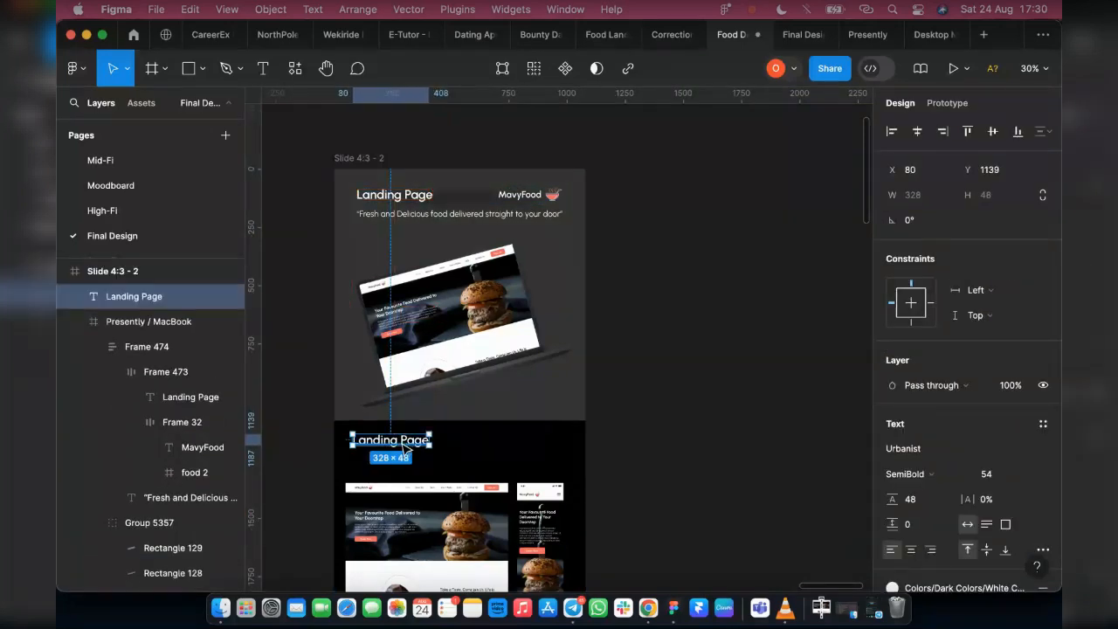
# Change the copied heading to "Preview the full Landing Page" and centre it horizontally in the slide
pyautogui.doubleClick(403, 443)
pyautogui.click(403, 443)
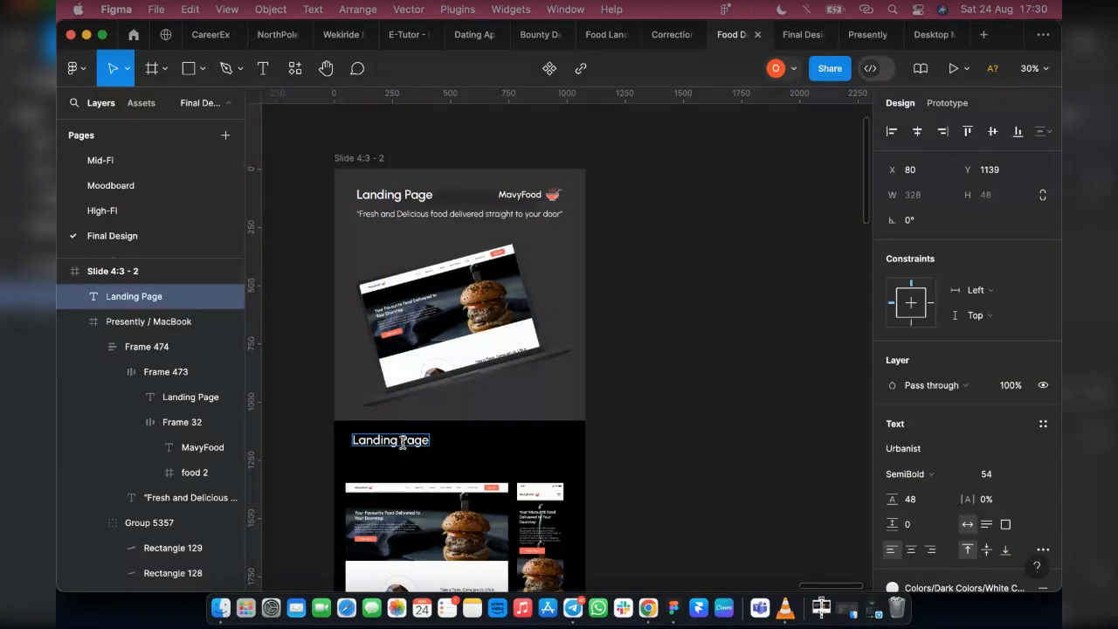
pyautogui.write('Pre')
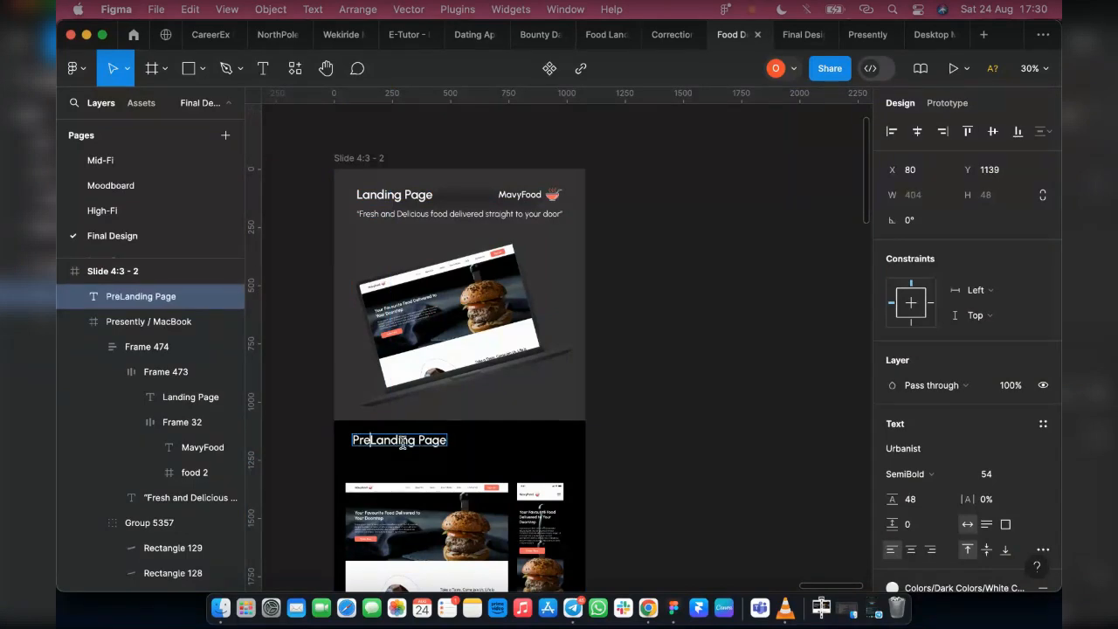
pyautogui.write('e')
pyautogui.press('BackSpace')
pyautogui.write('view fu')
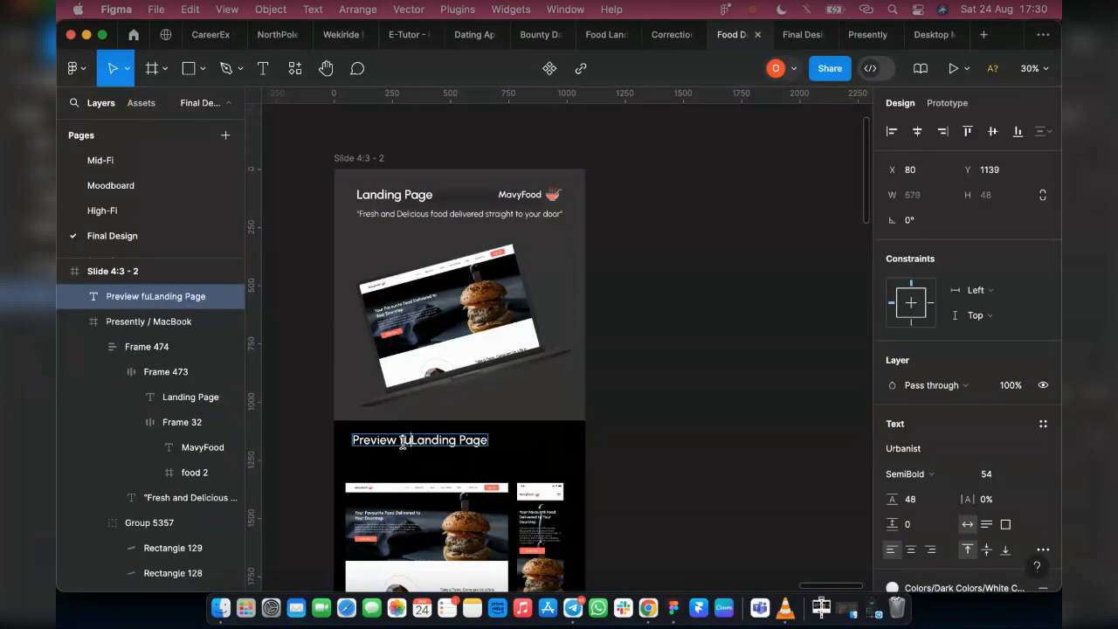
pyautogui.press('BackSpace')
pyautogui.write('tHE')
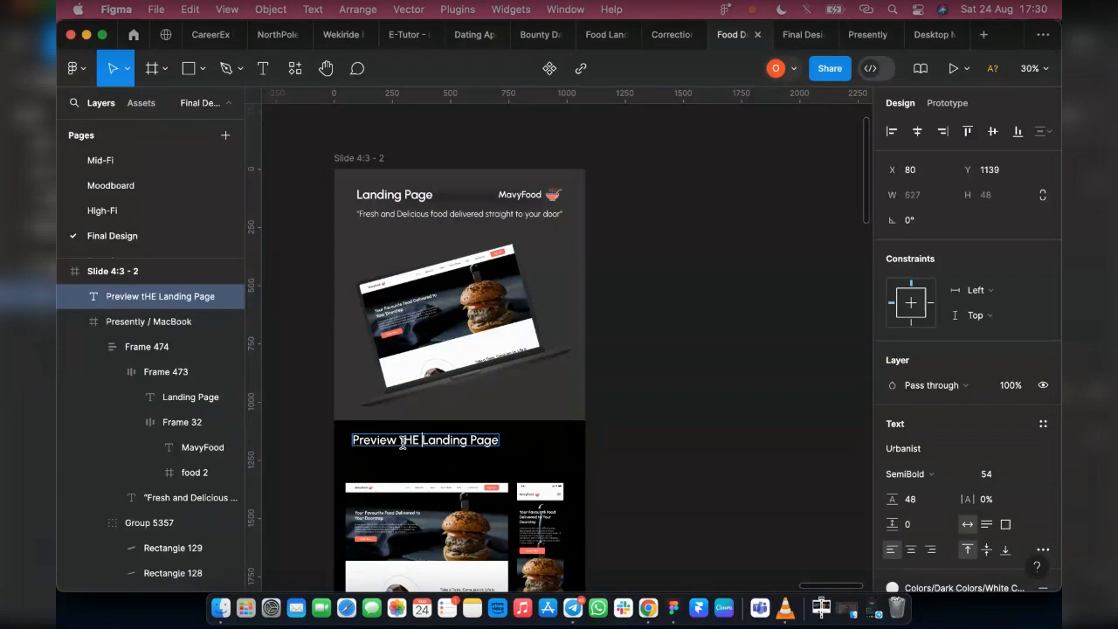
pyautogui.press('BackSpace')
pyautogui.press('BackSpace')
pyautogui.press('BackSpace')
pyautogui.press('BackSpace')
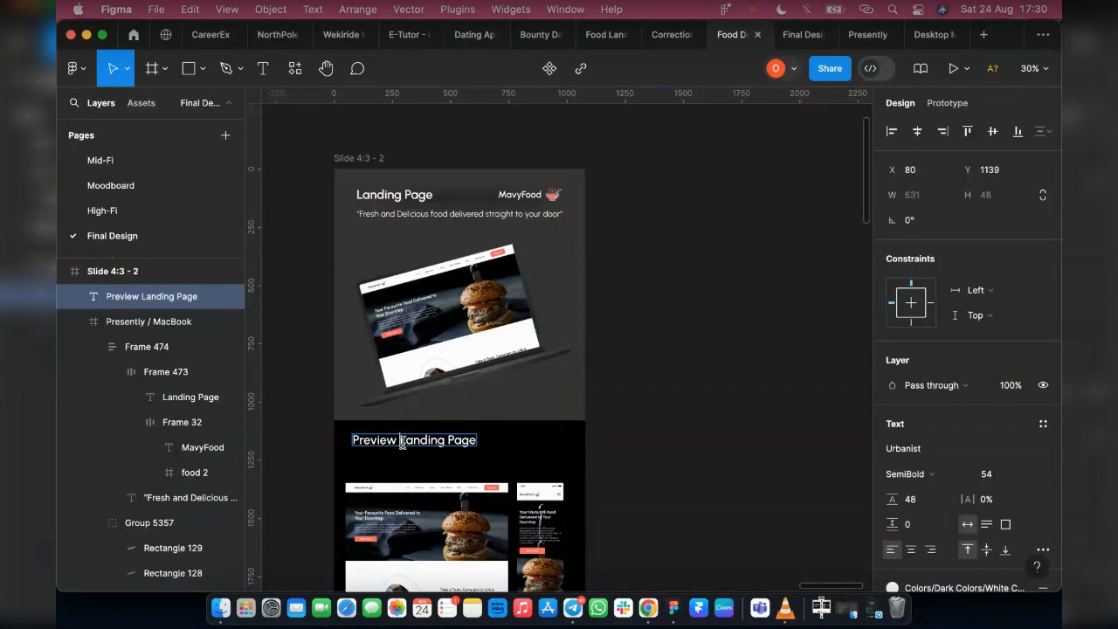
pyautogui.write('the f')
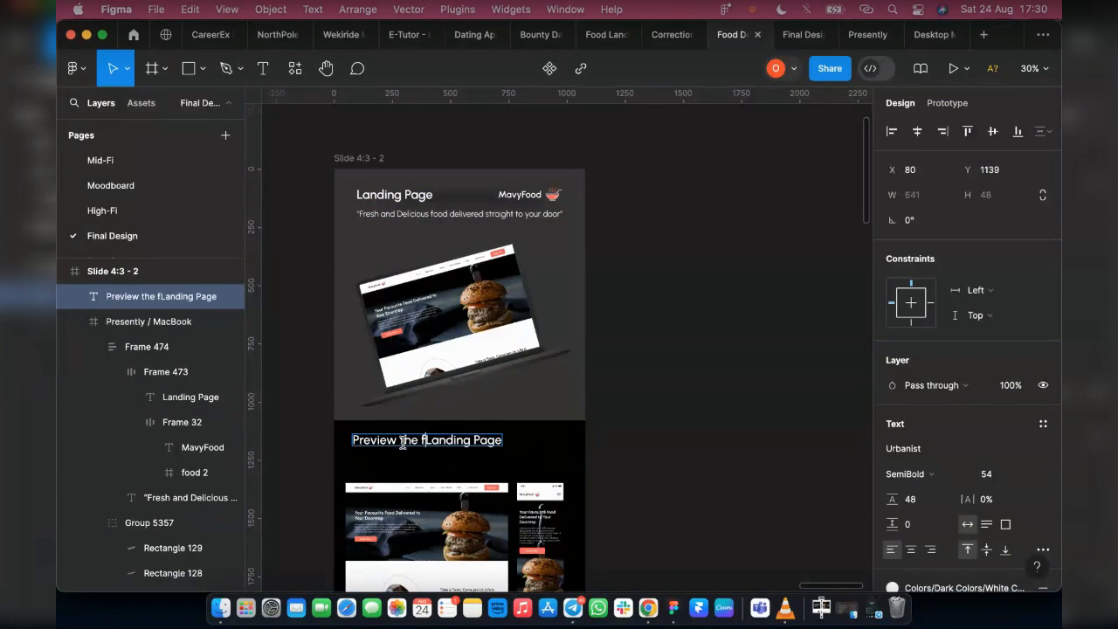
pyautogui.write('ull')
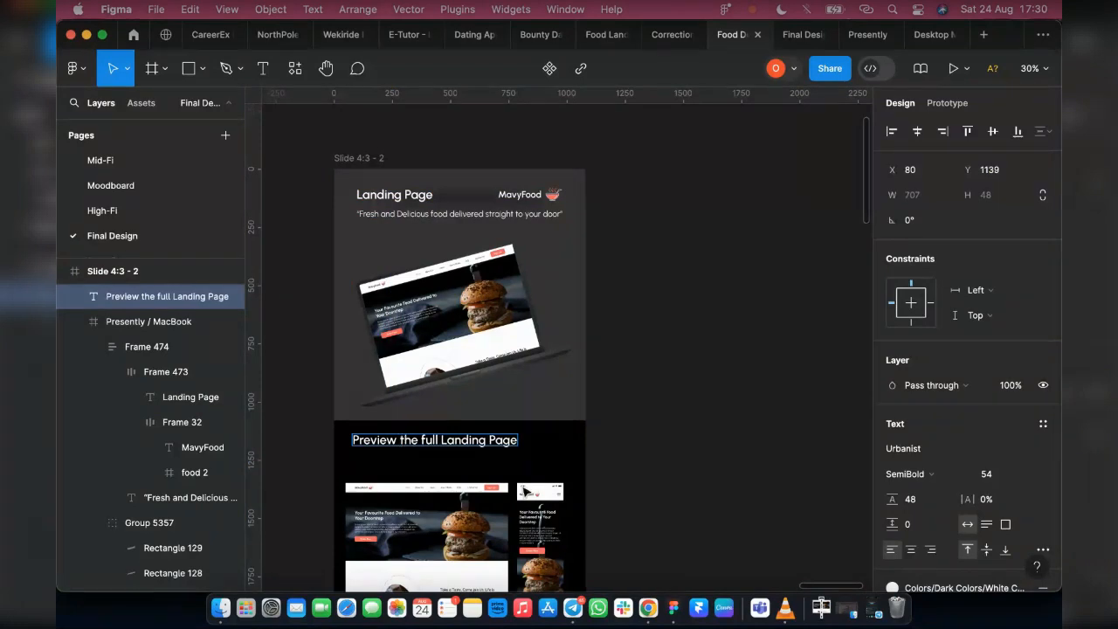
pyautogui.press('Escape')
pyautogui.click(917, 131)
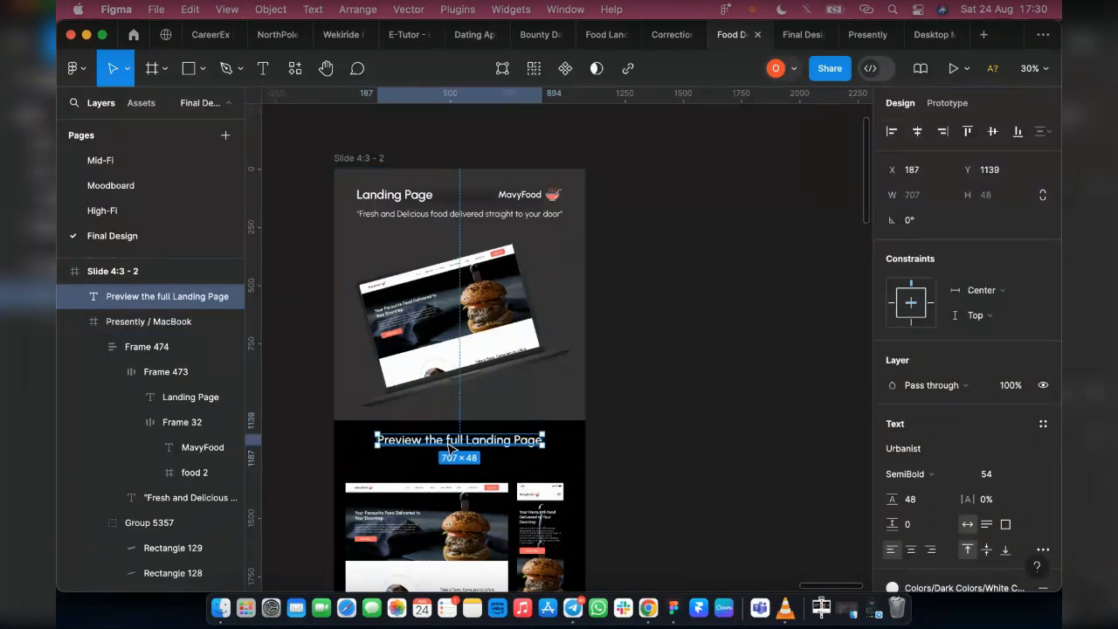
# Move the desktop and mobile screenshots up together to Y 1264, closer to the new heading
pyautogui.press('Escape')
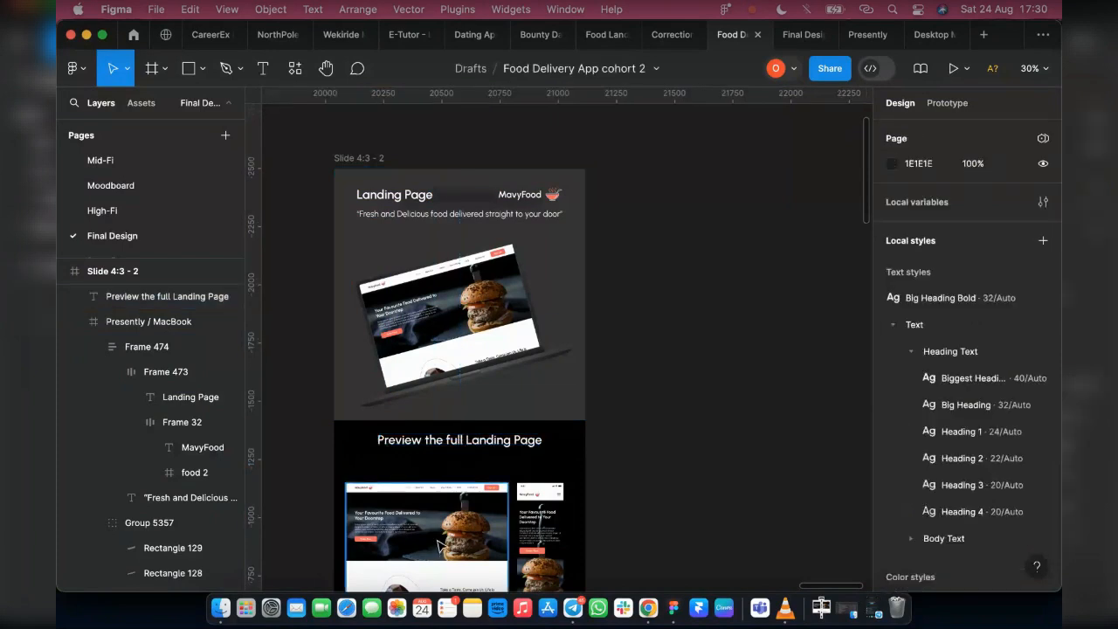
pyautogui.click(454, 543)
pyautogui.moveTo(509, 535); pyautogui.dragTo(495, 521)
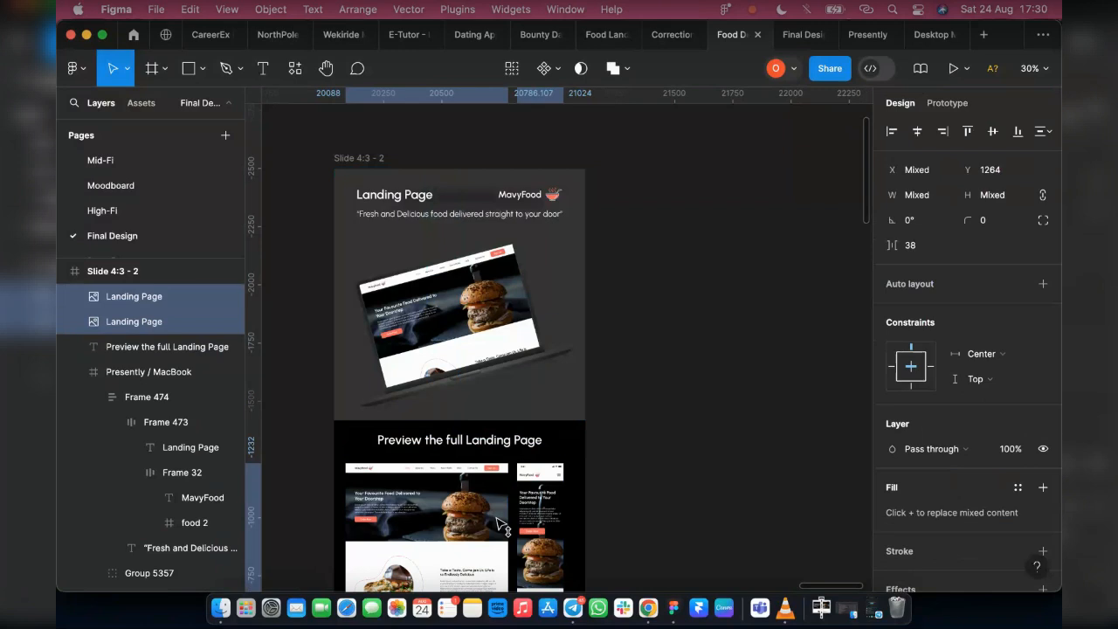
# Recolour the "Preview the full Landing Page" heading with the Order Now button's coral and check it in the presentation
pyautogui.click(465, 443)
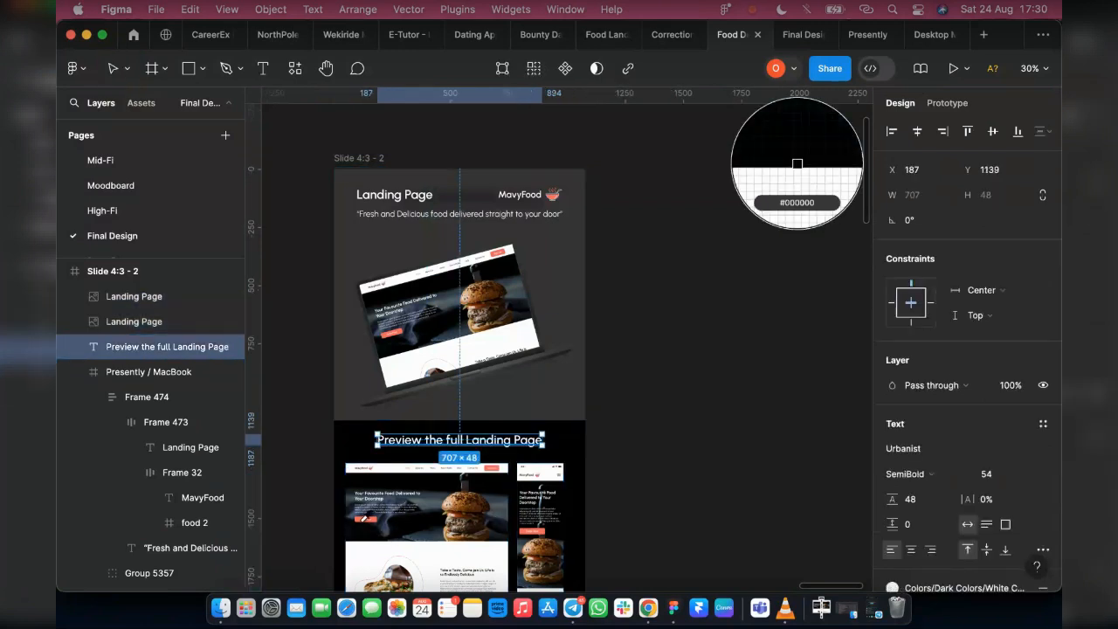
pyautogui.click(365, 519)
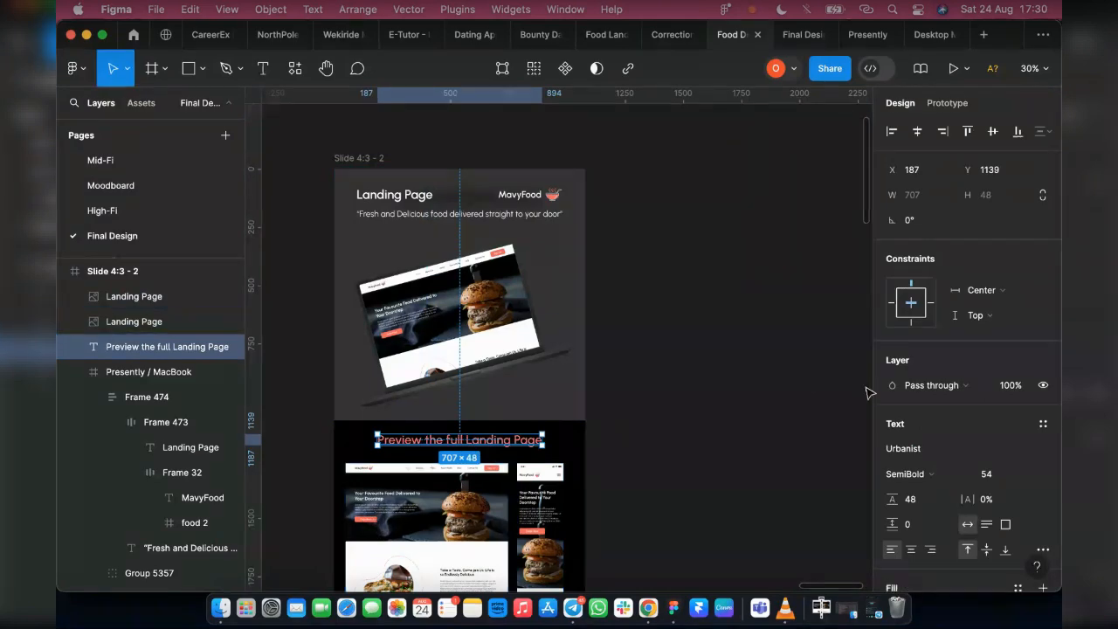
pyautogui.scroll(-4, 861, 491)
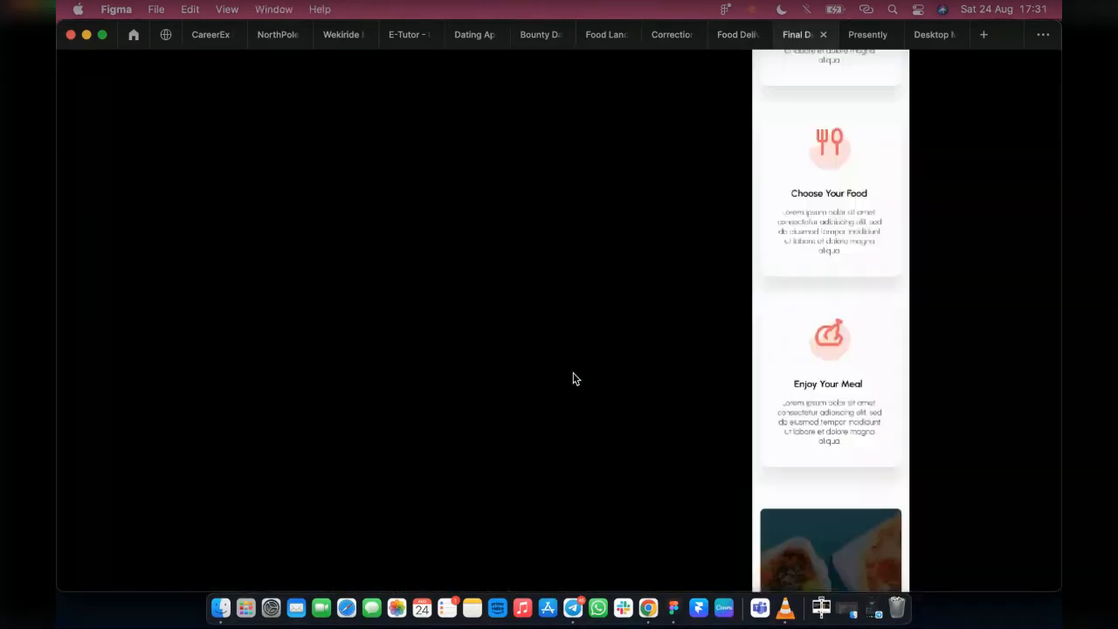
pyautogui.scroll(2, 634, 406)
pyautogui.scroll(20, 634, 408)
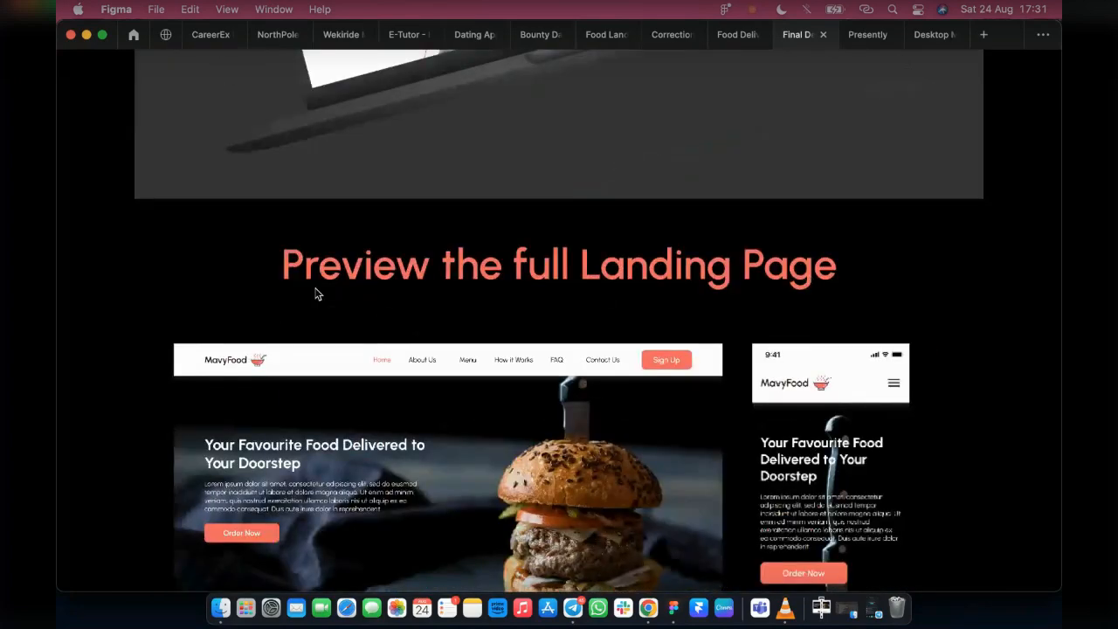
# Return to the design file, undo the heading's coral fill and wrap the heading in an auto layout frame
pyautogui.click(741, 35)
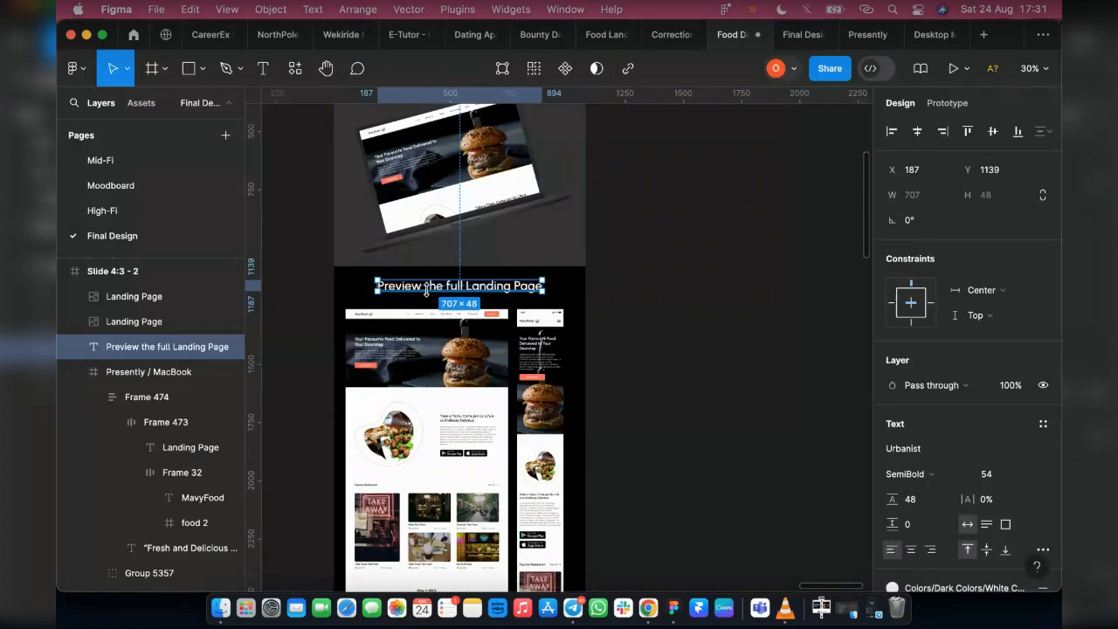
pyautogui.scroll(5, 427, 291)
pyautogui.hotkey('shift', 'a')
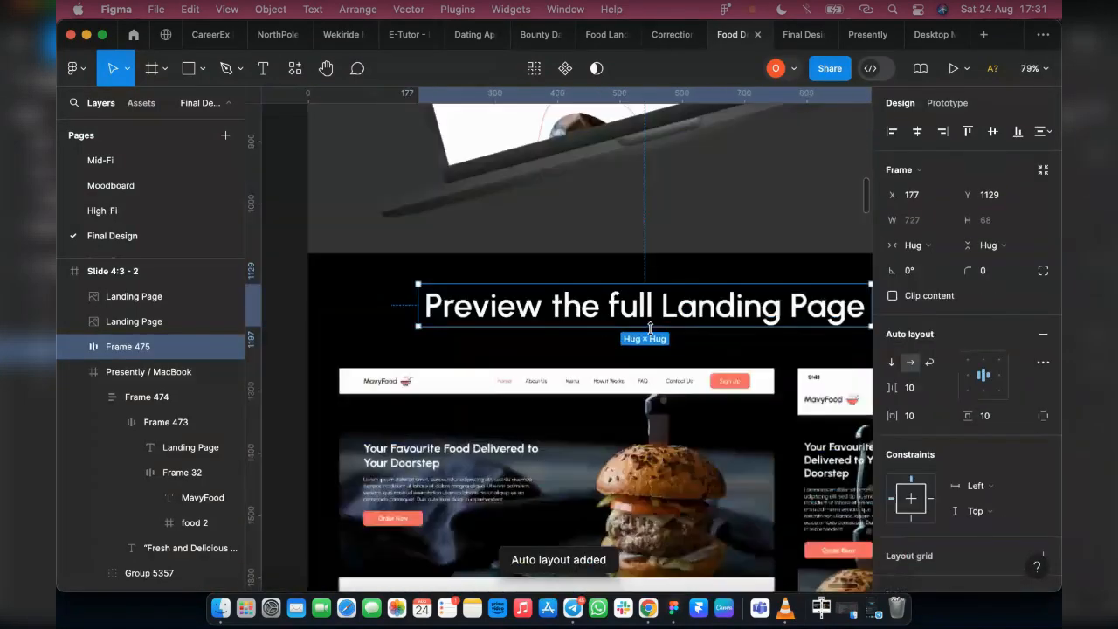
# Set the heading's auto layout frame to a fixed width of 1440
pyautogui.press('-')
pyautogui.click(911, 221)
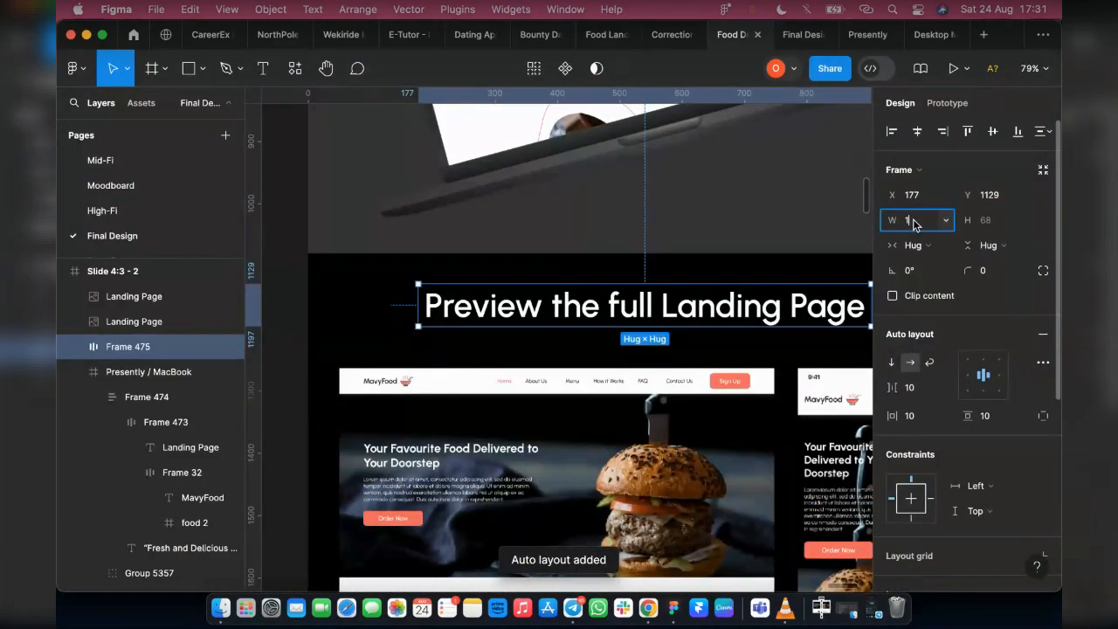
pyautogui.write('1440')
pyautogui.press('Return')
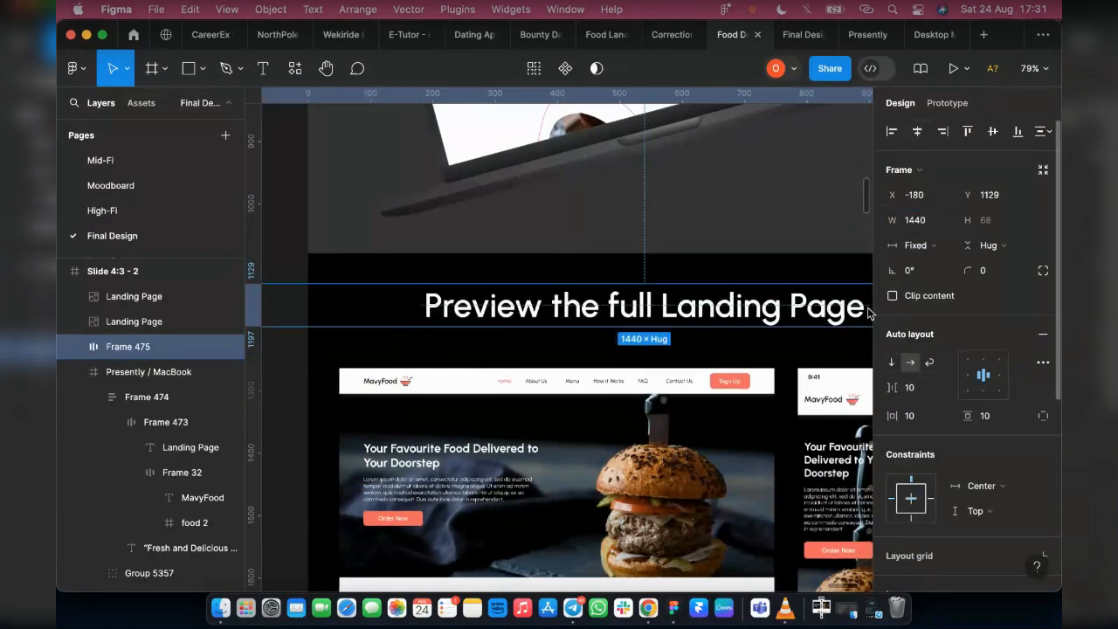
# Resize the heading's auto layout frame to the slide's edges, at X 0 with a width of 1080
pyautogui.scroll(-3, 746, 293)
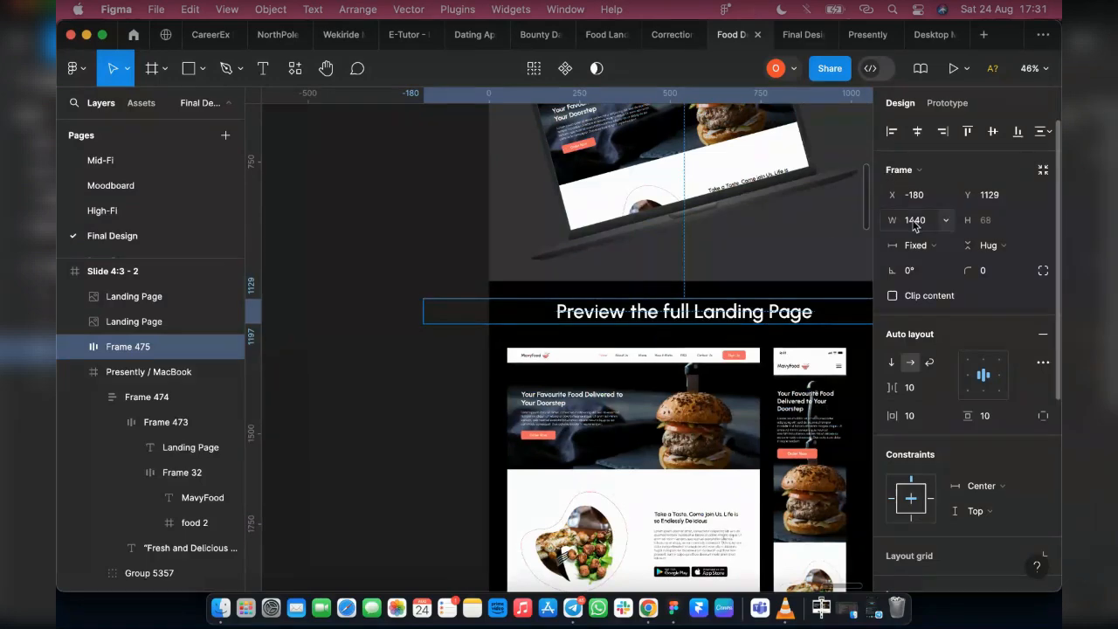
pyautogui.click(914, 220)
pyautogui.scroll(-1, 725, 297)
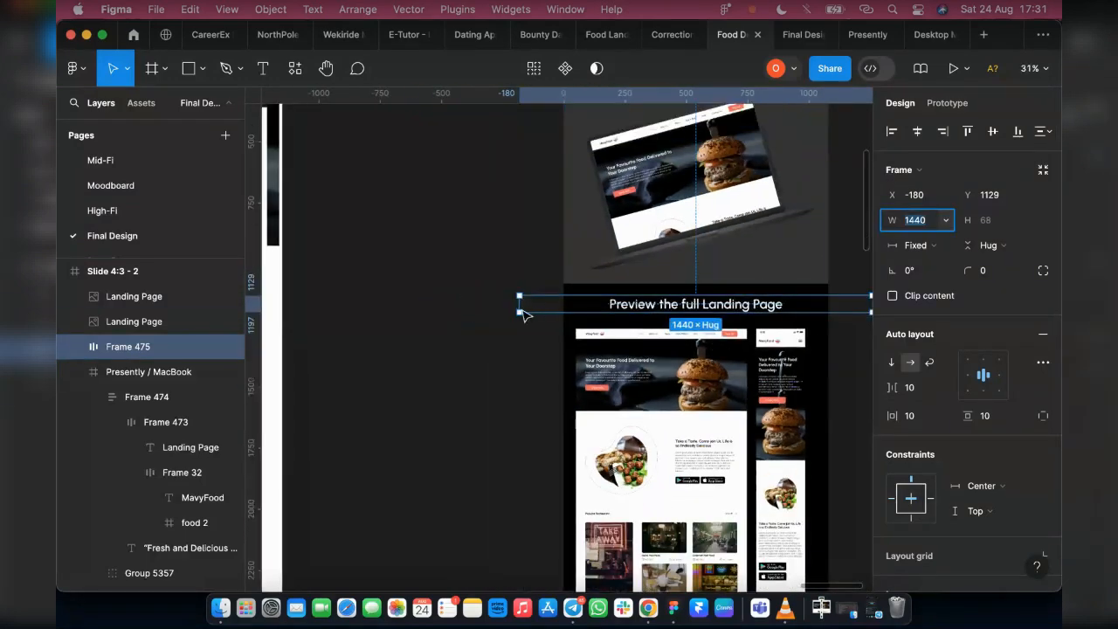
pyautogui.moveTo(527, 312); pyautogui.dragTo(563, 304)
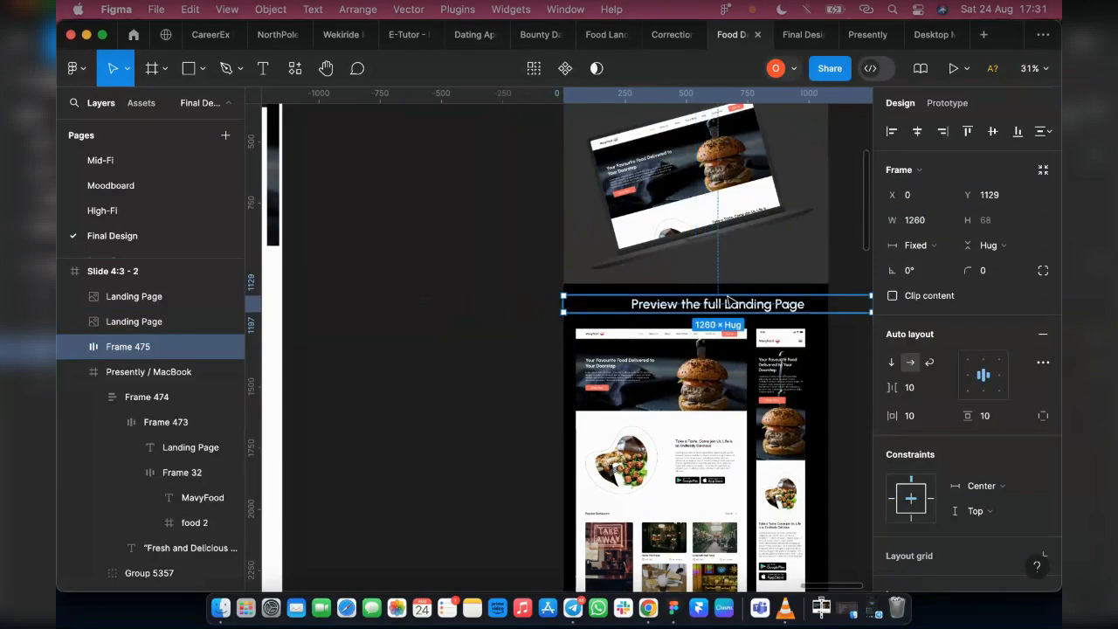
pyautogui.hscroll(5, 810, 309)
pyautogui.moveTo(684, 303); pyautogui.dragTo(638, 303)
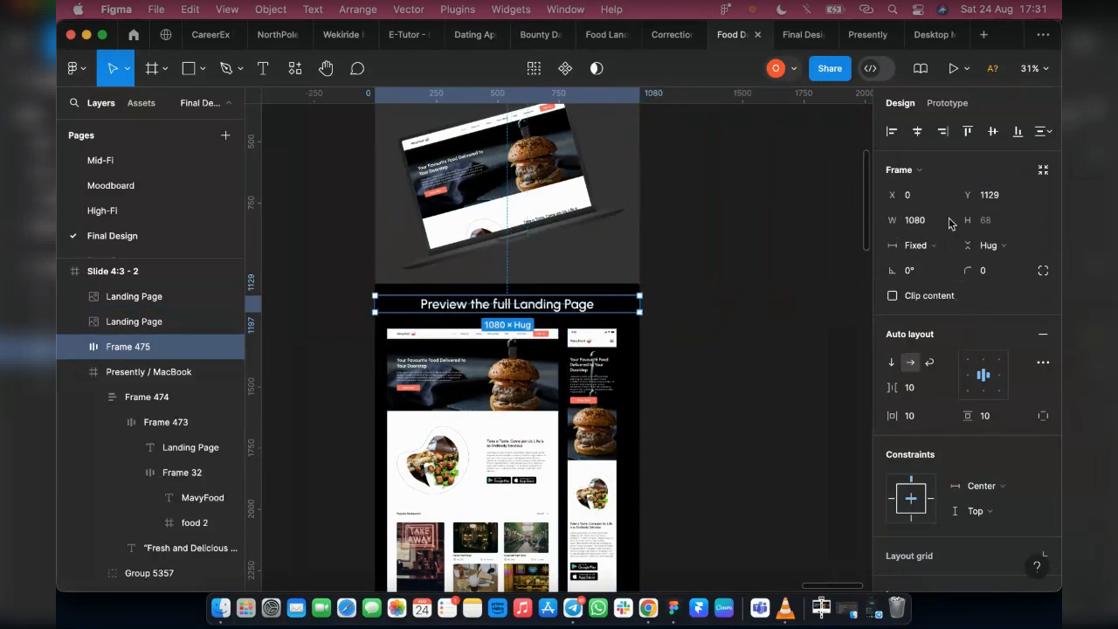
# Set the height of the "Preview the full Landing Page" heading frame to 80
pyautogui.click(984, 224)
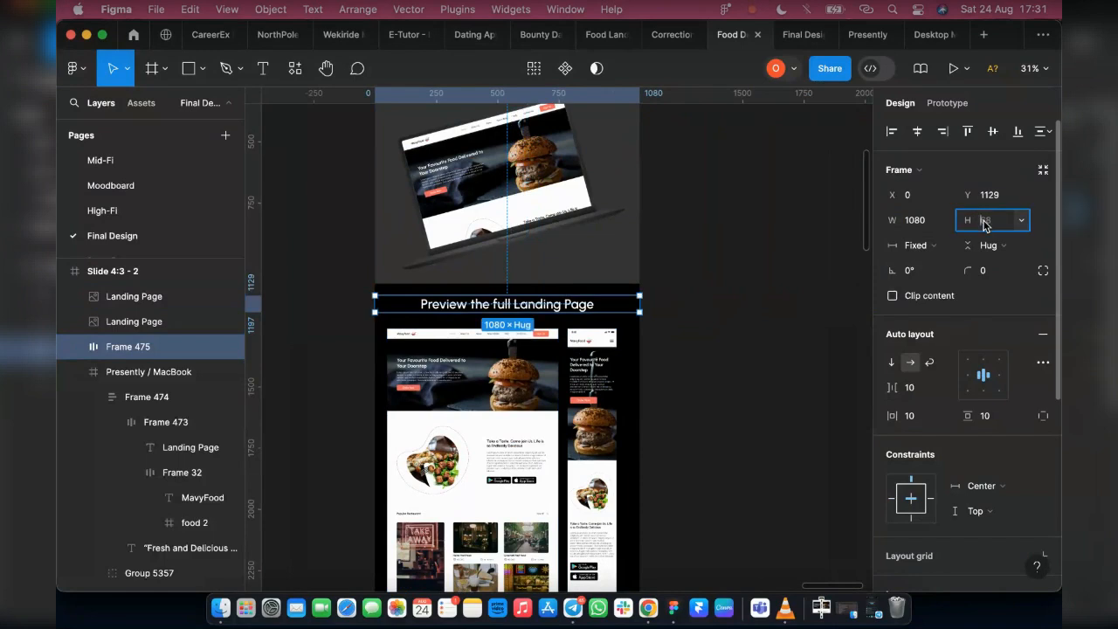
pyautogui.write('80')
pyautogui.press('Return')
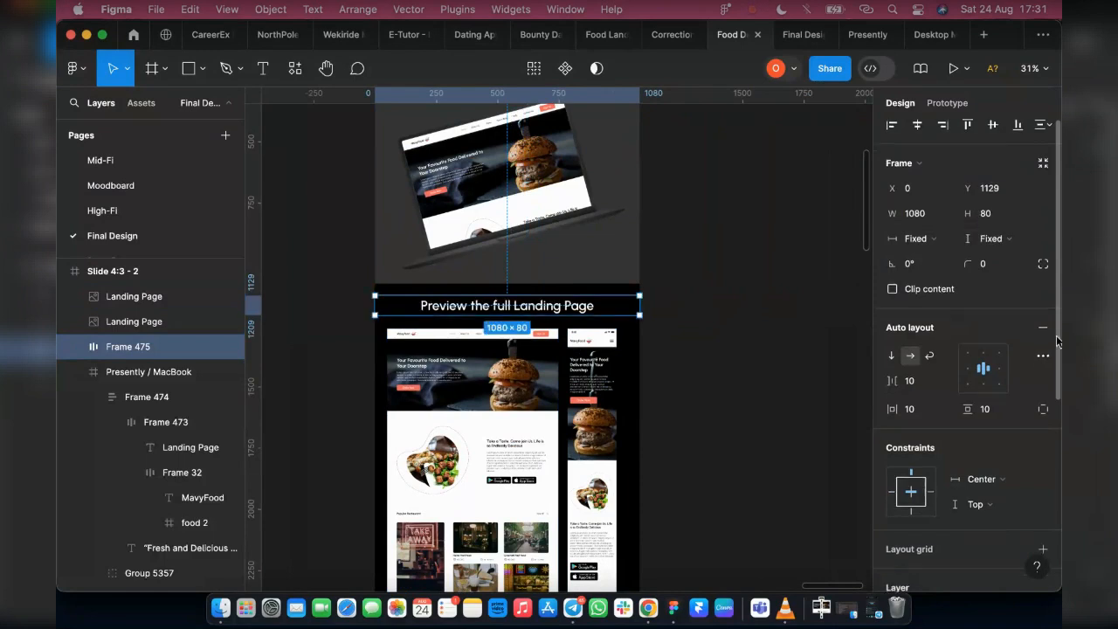
# Fill the heading frame with the Main Color library style and check it in the presentation
pyautogui.scroll(-5, 956, 496)
pyautogui.click(1018, 408)
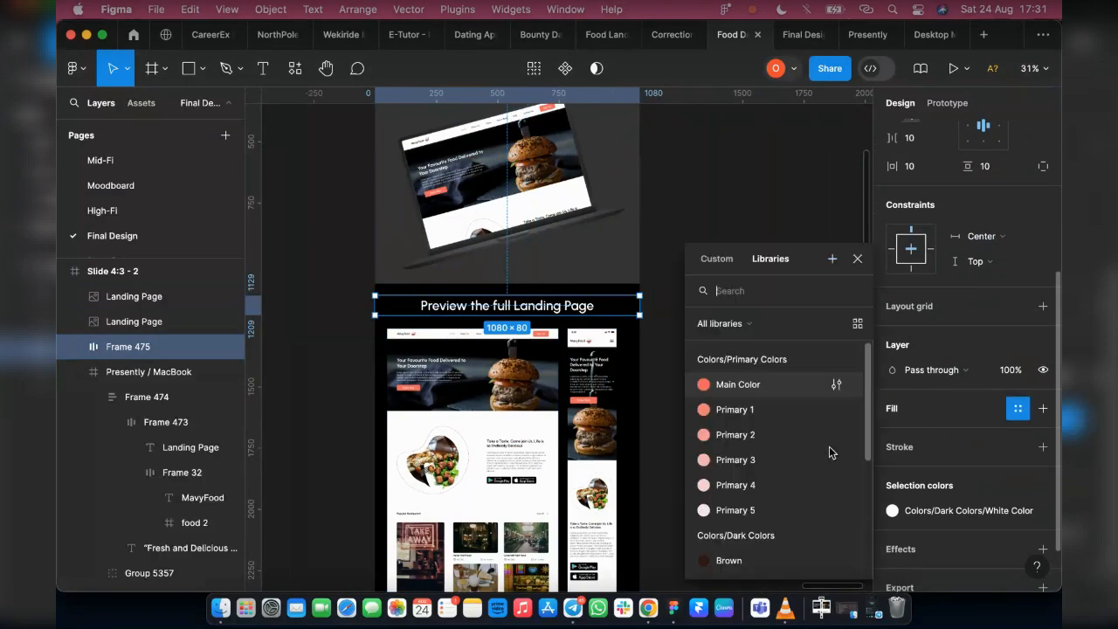
pyautogui.click(738, 384)
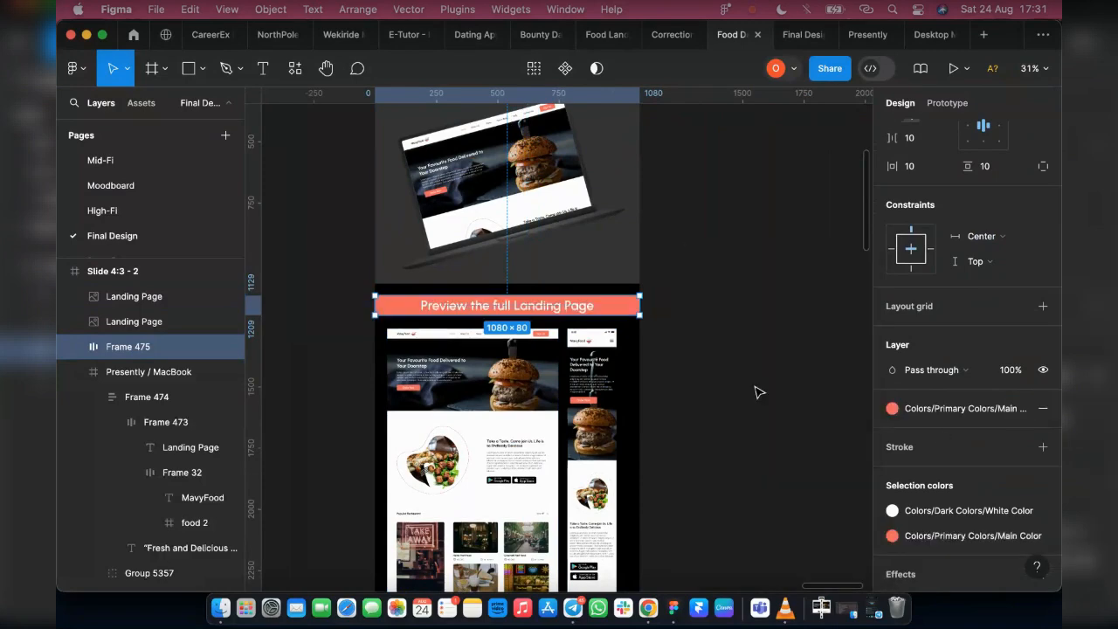
pyautogui.click(790, 39)
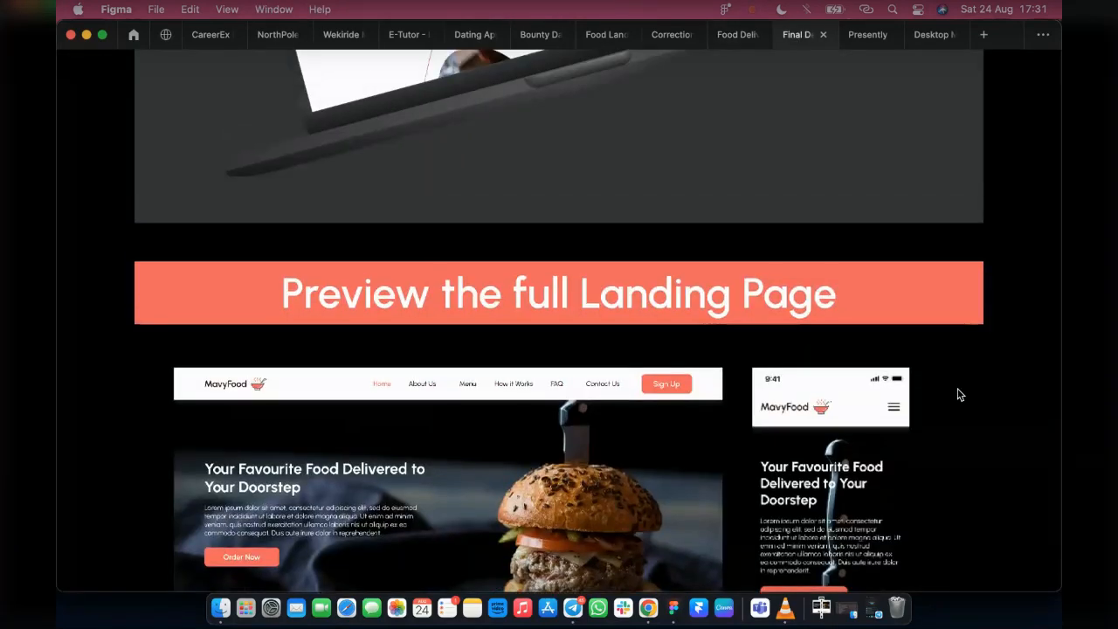
pyautogui.scroll(2, 959, 396)
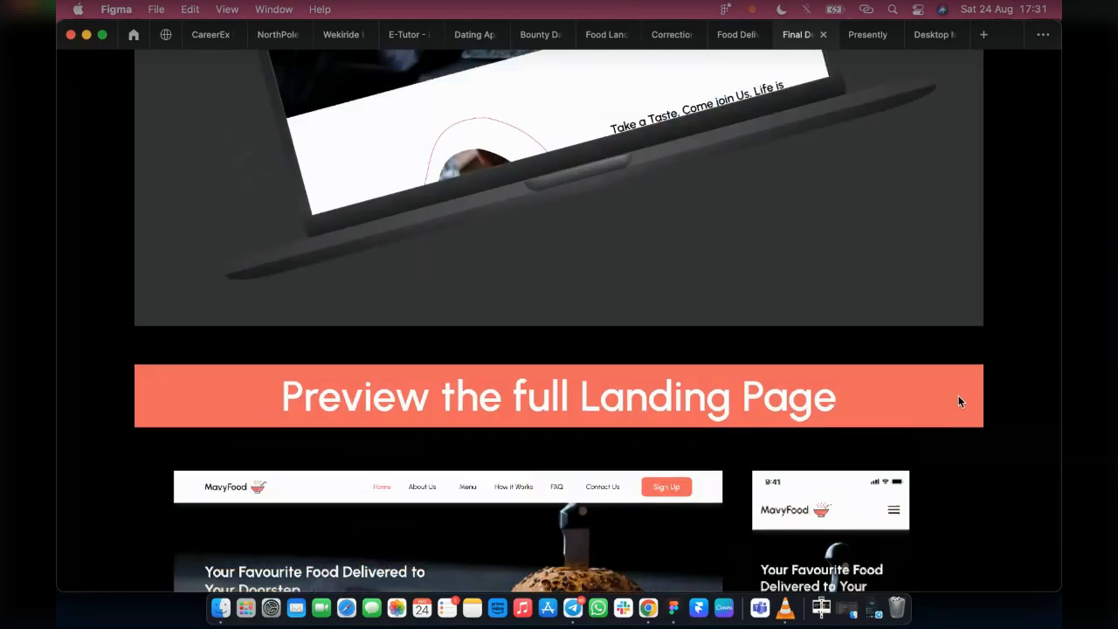
# Change the heading frame's fill to the Brown library style in the design file and review the slide in the presentation
pyautogui.click(732, 39)
pyautogui.click(899, 408)
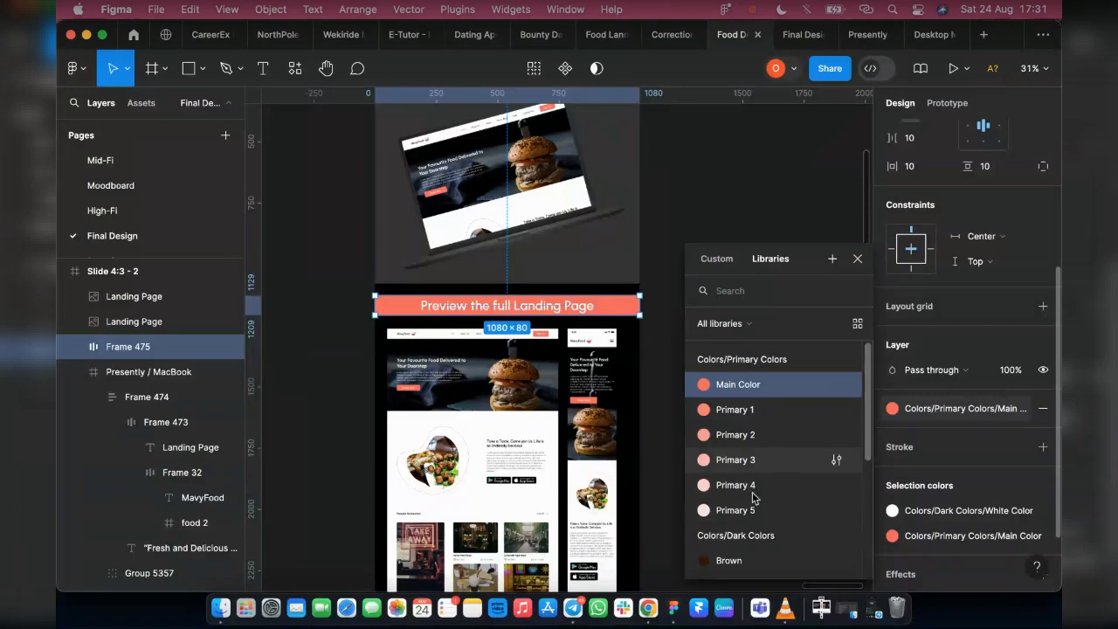
pyautogui.click(753, 559)
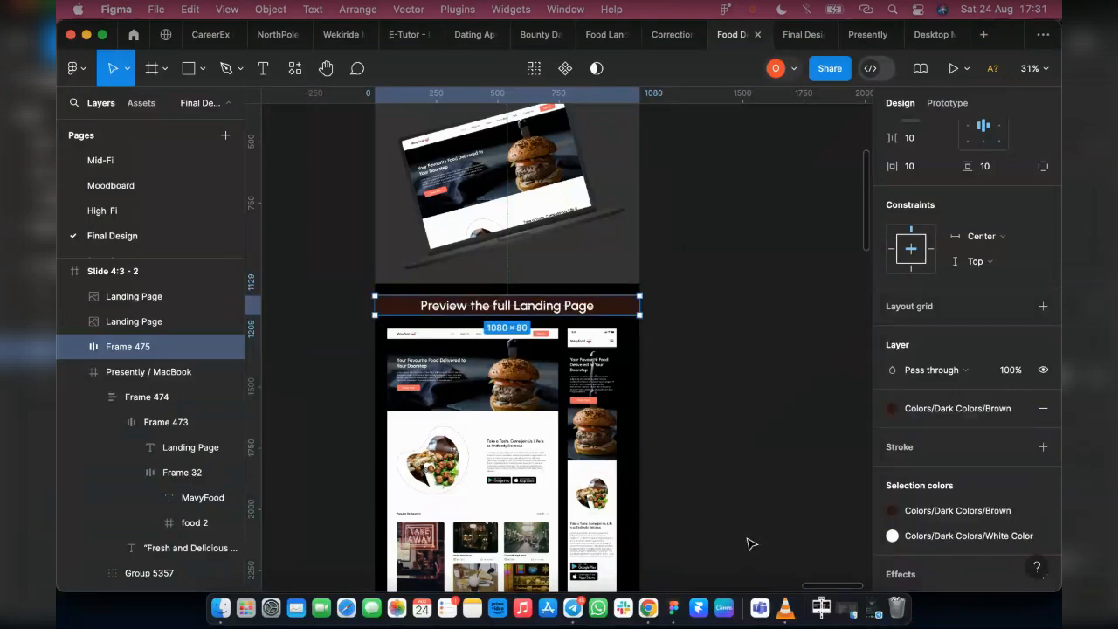
pyautogui.click(795, 33)
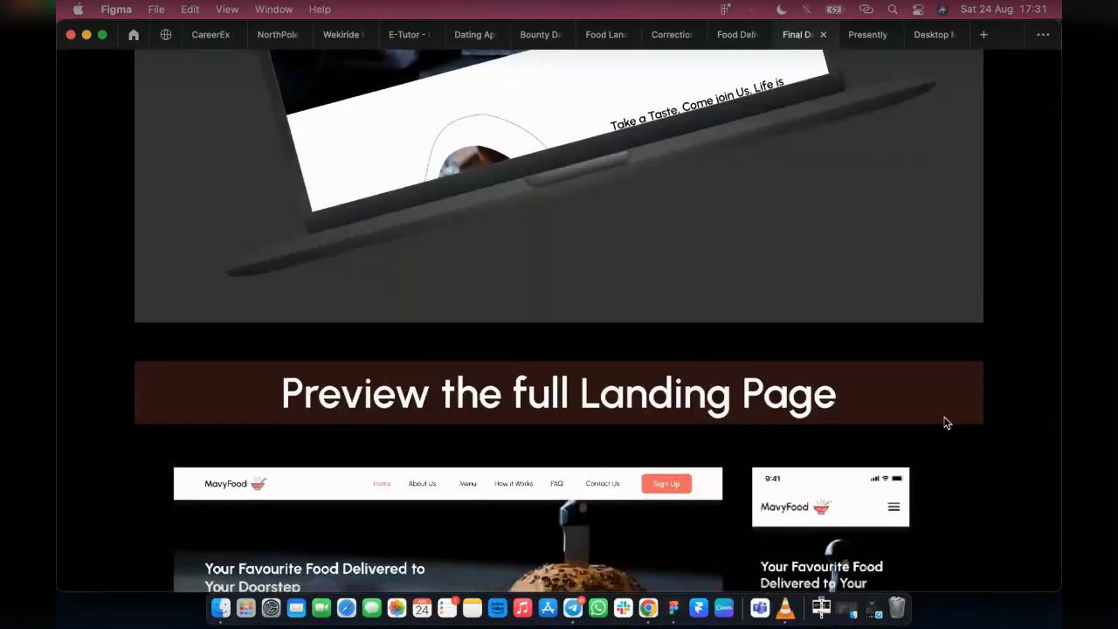
pyautogui.scroll(5, 297, 370)
pyautogui.scroll(5, 428, 390)
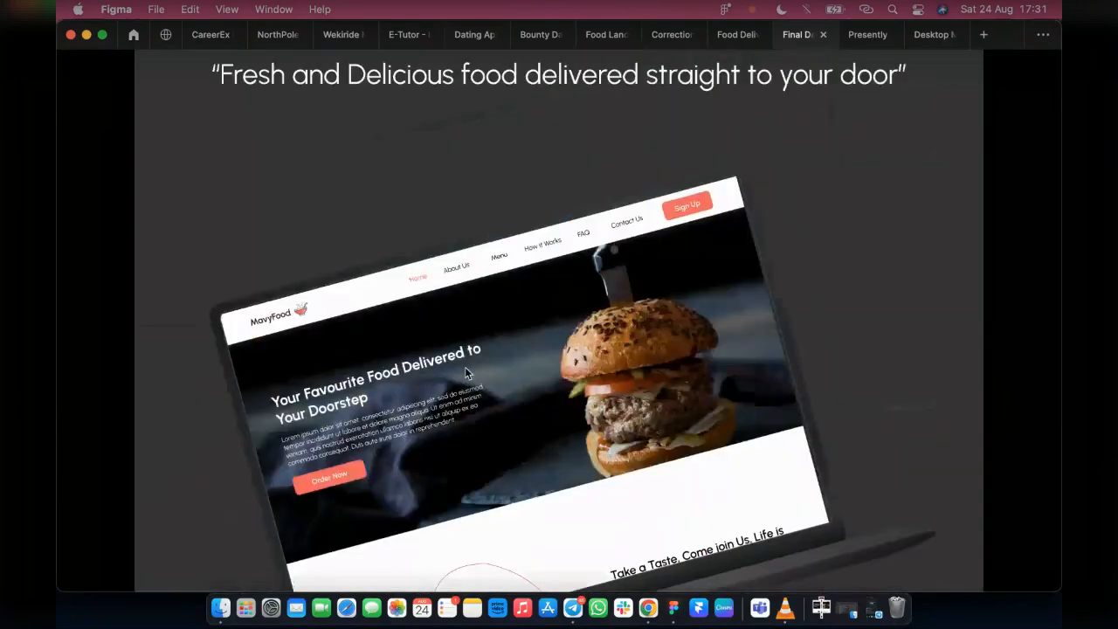
pyautogui.scroll(-10, 698, 341)
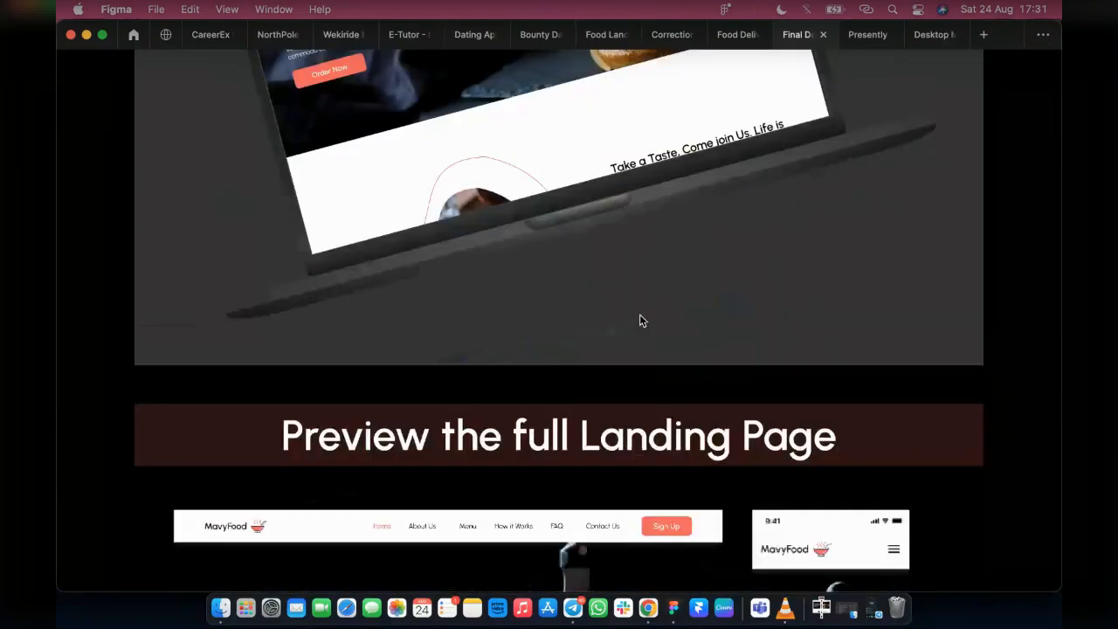
pyautogui.scroll(-15, 641, 340)
pyautogui.scroll(-10, 664, 349)
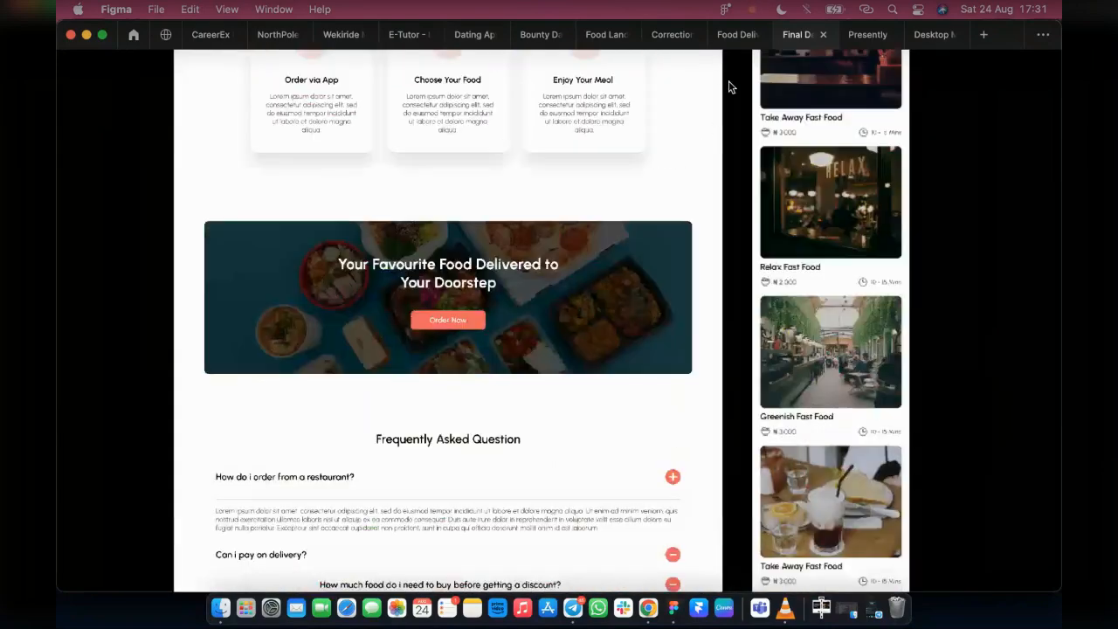
# Return to the design file and duplicate the heading banner to the bottom of the slide, below the landing page screenshots
pyautogui.click(731, 37)
pyautogui.scroll(-10, 669, 267)
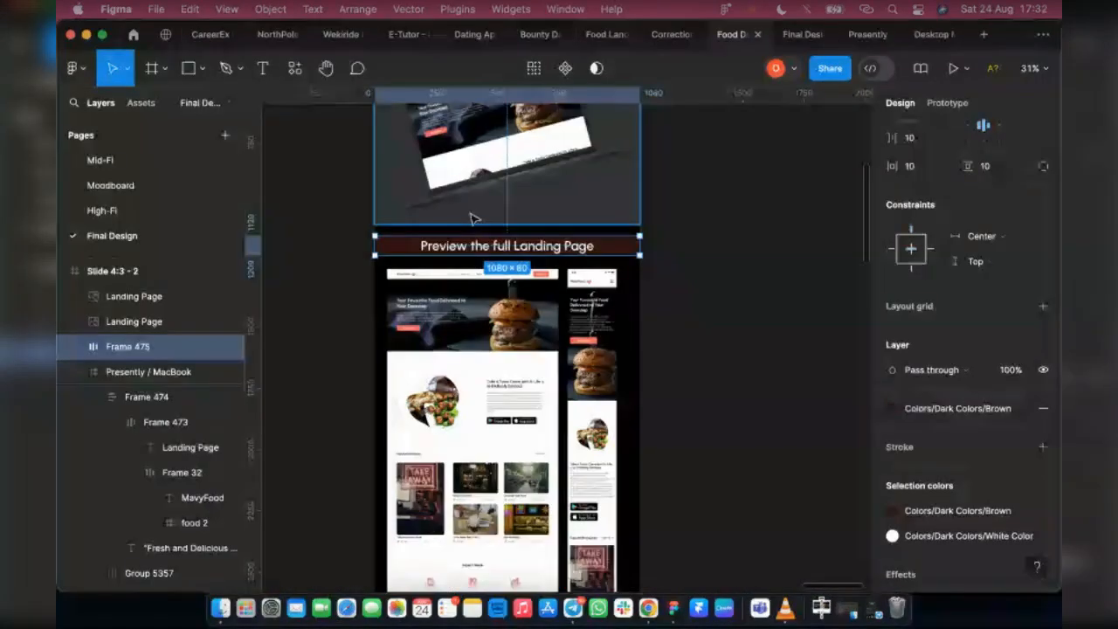
pyautogui.scroll(8, 716, 404)
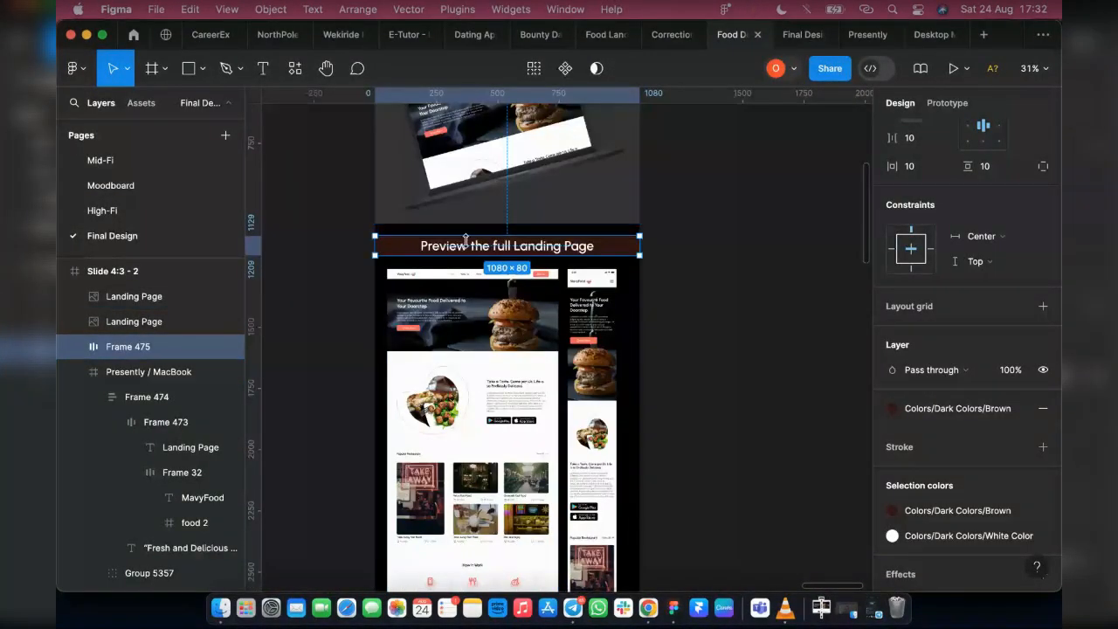
pyautogui.keyDown('alt'); pyautogui.moveTo(467, 248); pyautogui.dragTo(471, 525); pyautogui.keyUp('alt')
pyautogui.scroll(2, 472, 525)
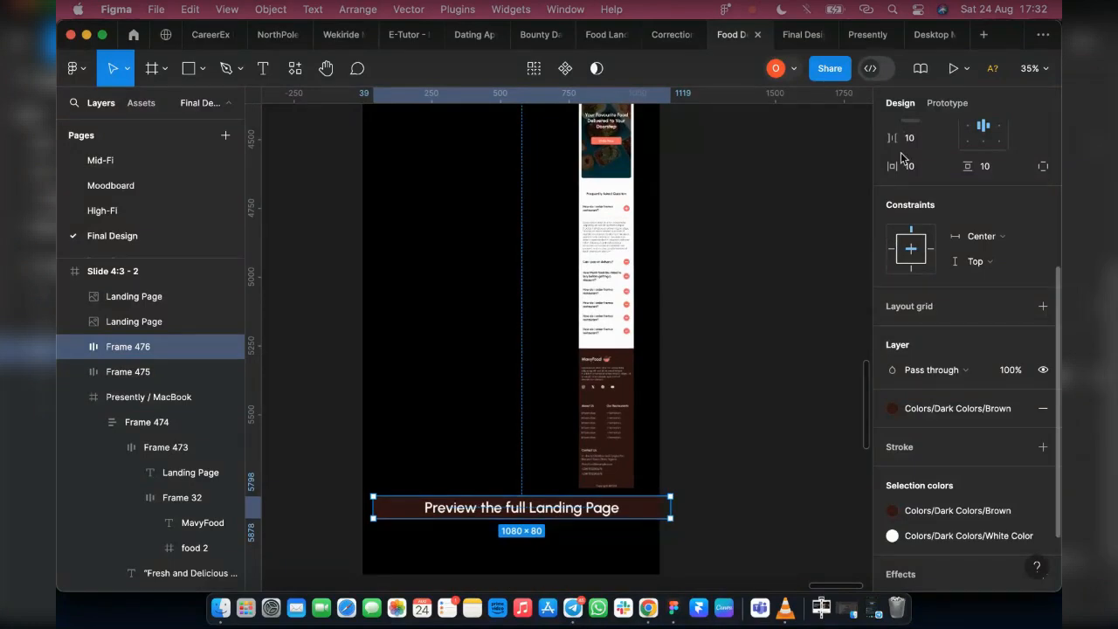
# Align the copied banner to the slide's left edge and stretch it down to the slide's bottom edge, with a height of 284
pyautogui.hotkey('alt', 'a')
pyautogui.scroll(-1, 510, 505)
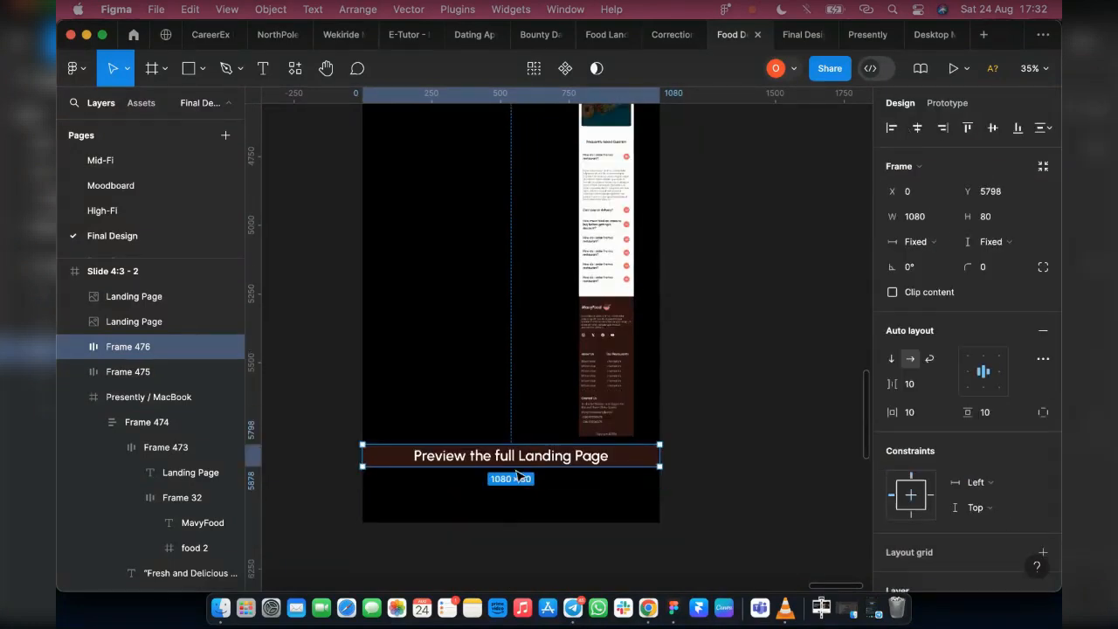
pyautogui.moveTo(515, 502); pyautogui.dragTo(515, 523)
# Replace the bottom banner's text with "Thanks for Watching"
pyautogui.click(530, 486)
pyautogui.doubleClick(528, 482)
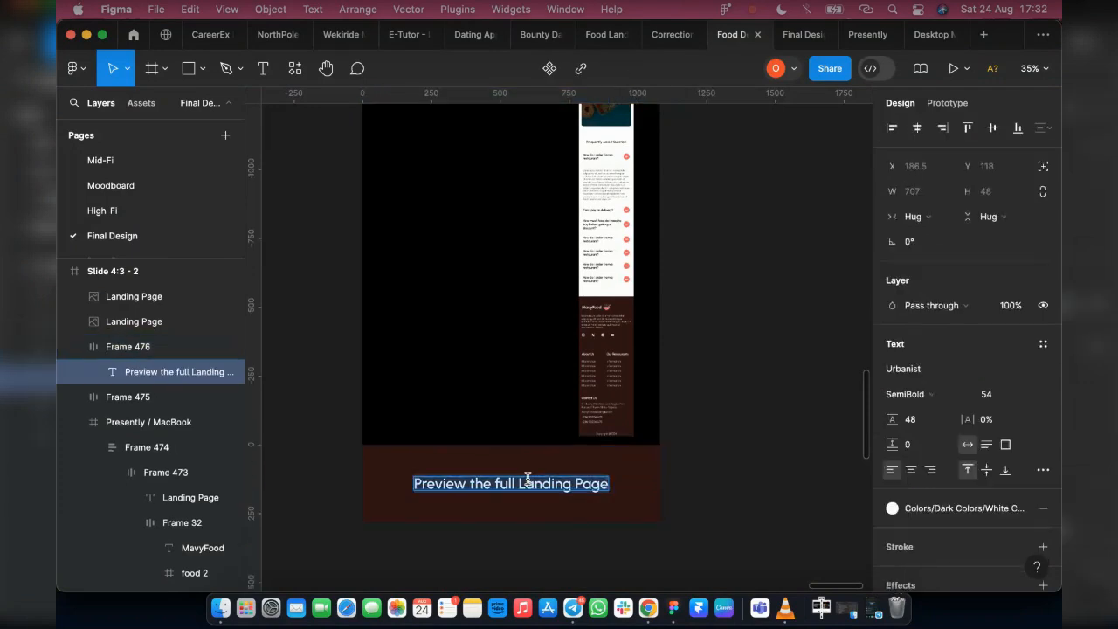
pyautogui.write('Than')
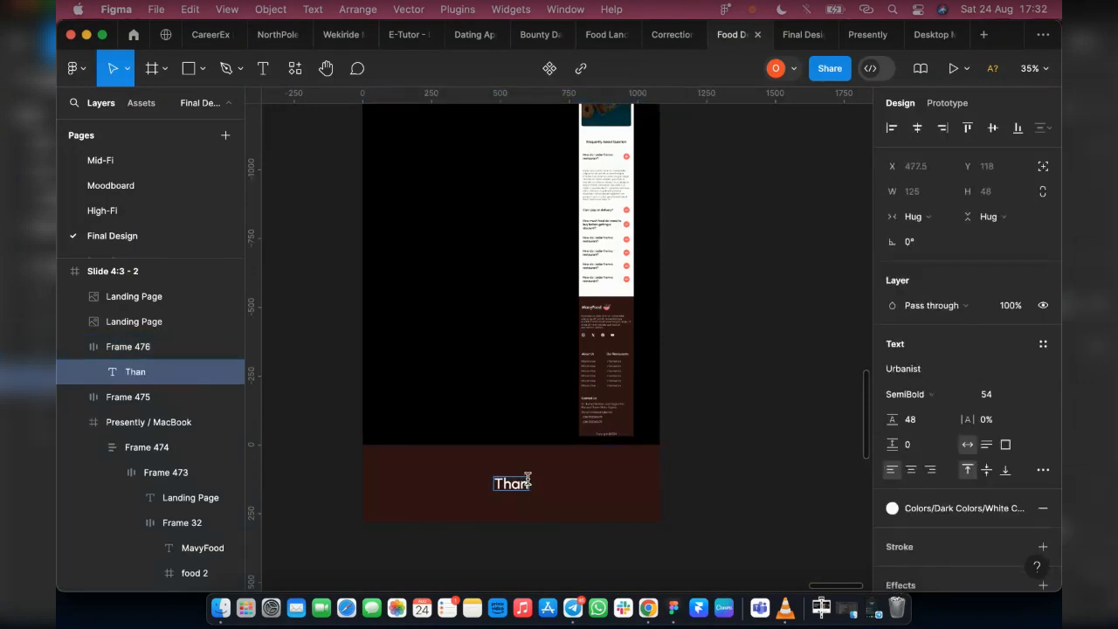
pyautogui.write('ks for WATC')
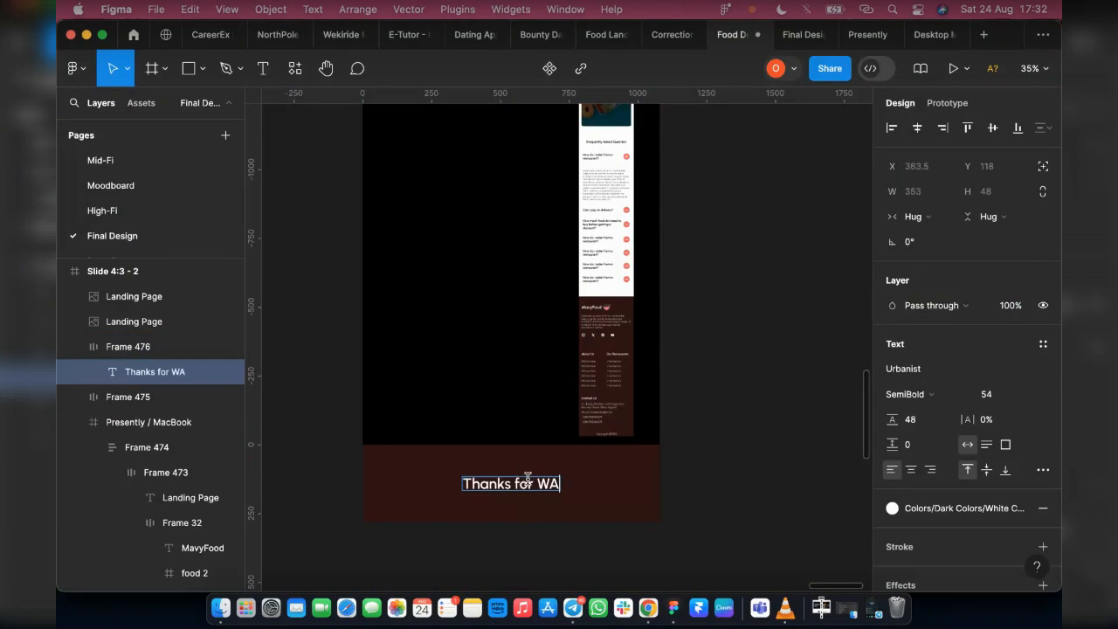
pyautogui.press('BackSpace')
pyautogui.press('BackSpace')
pyautogui.press('BackSpace')
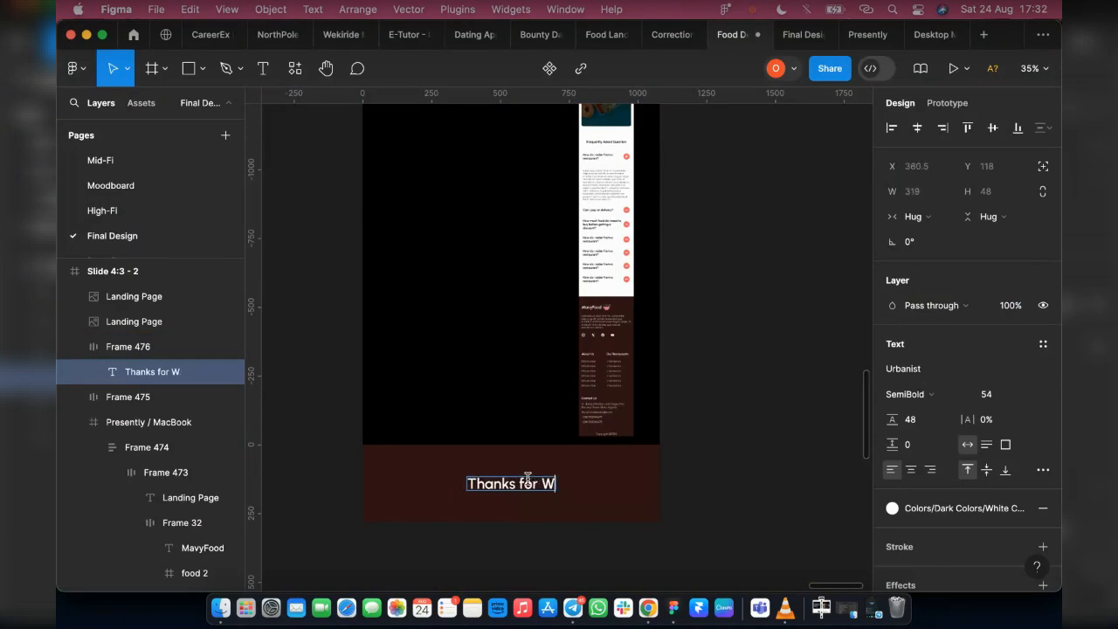
pyautogui.write('w')
pyautogui.press('BackSpace')
pyautogui.write('a')
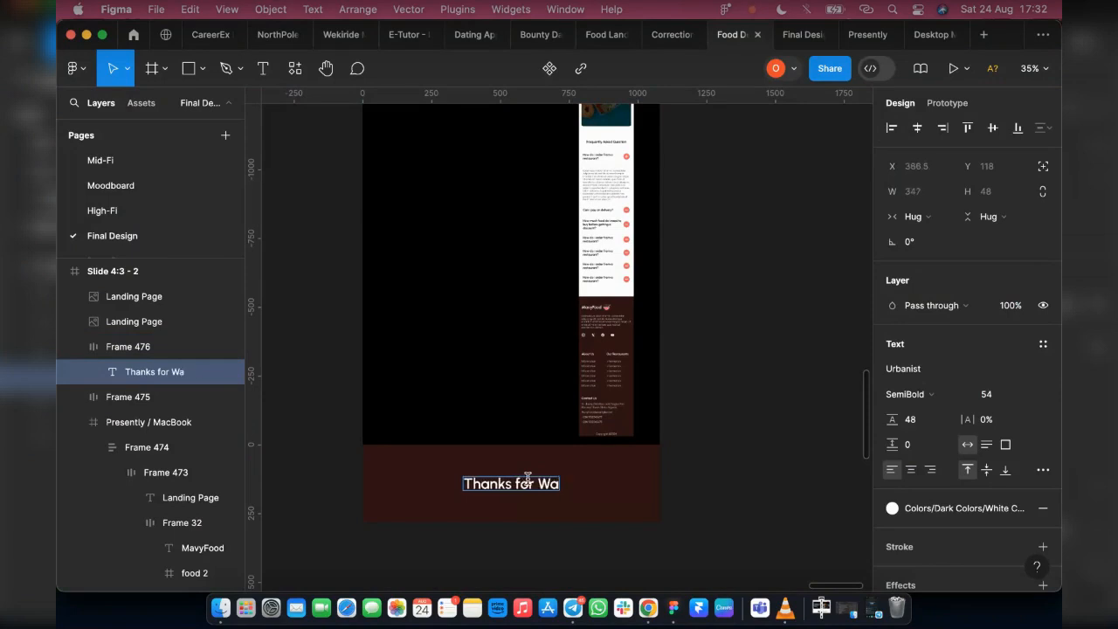
pyautogui.write('tching')
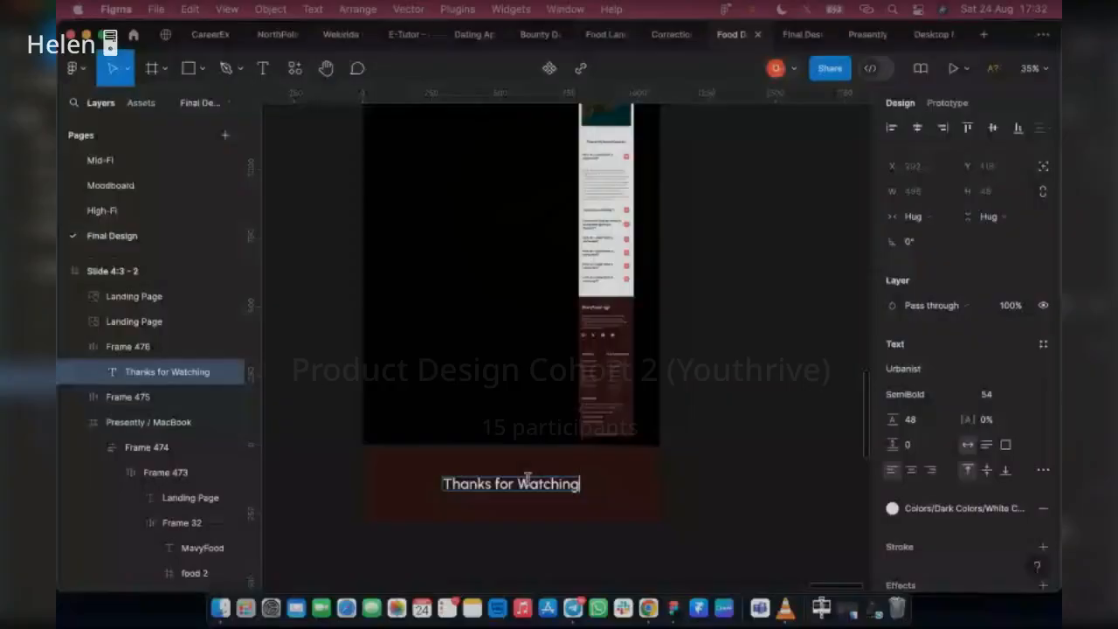
pyautogui.press('Escape')
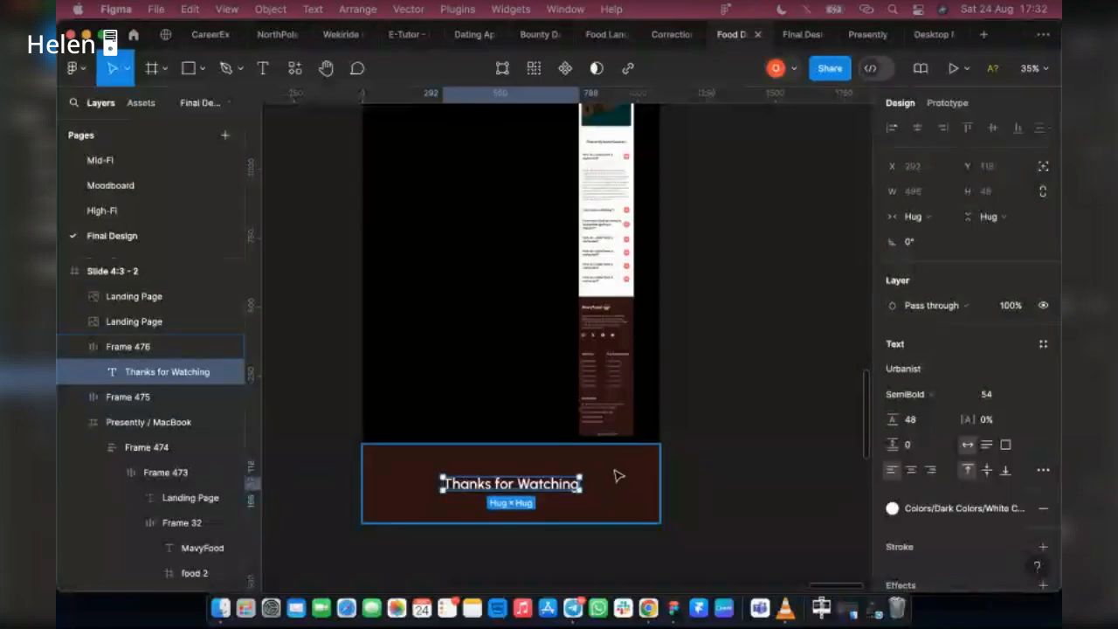
pyautogui.click(618, 476)
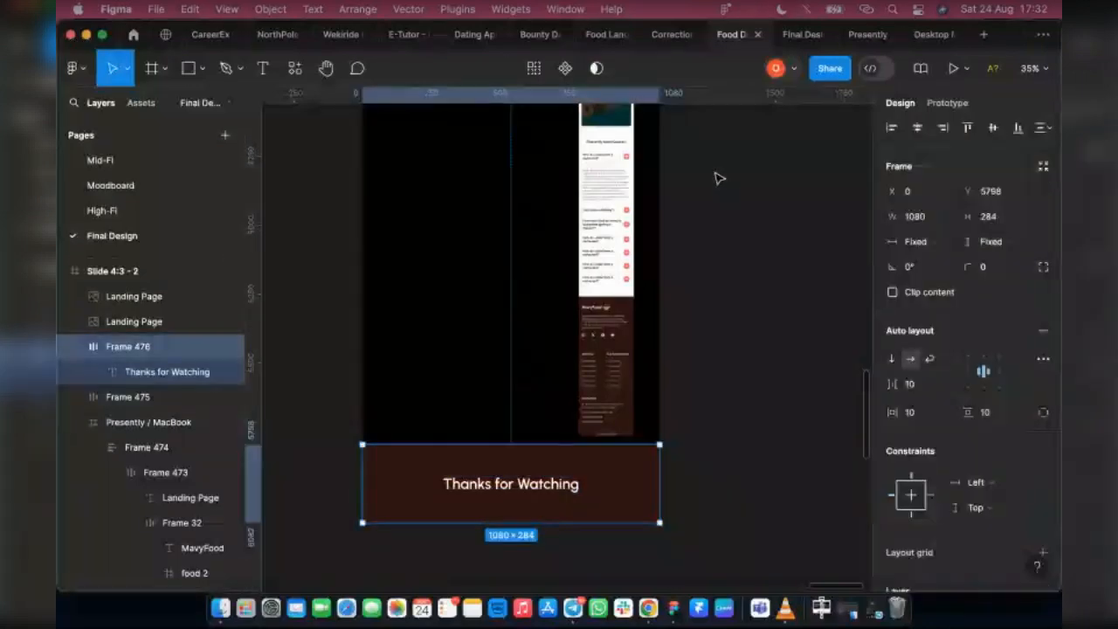
# Duplicate the "Thanks for Watching" text inside the bottom banner and set the banner's auto layout to vertical
pyautogui.click(566, 491)
pyautogui.scroll(-1, 566, 487)
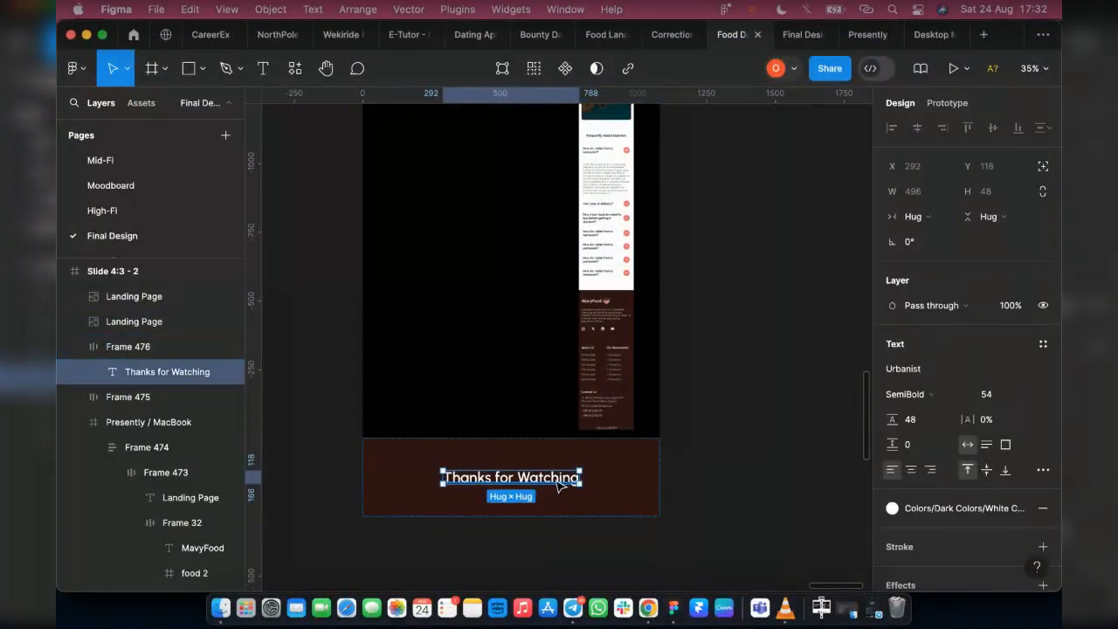
pyautogui.press('super+d')
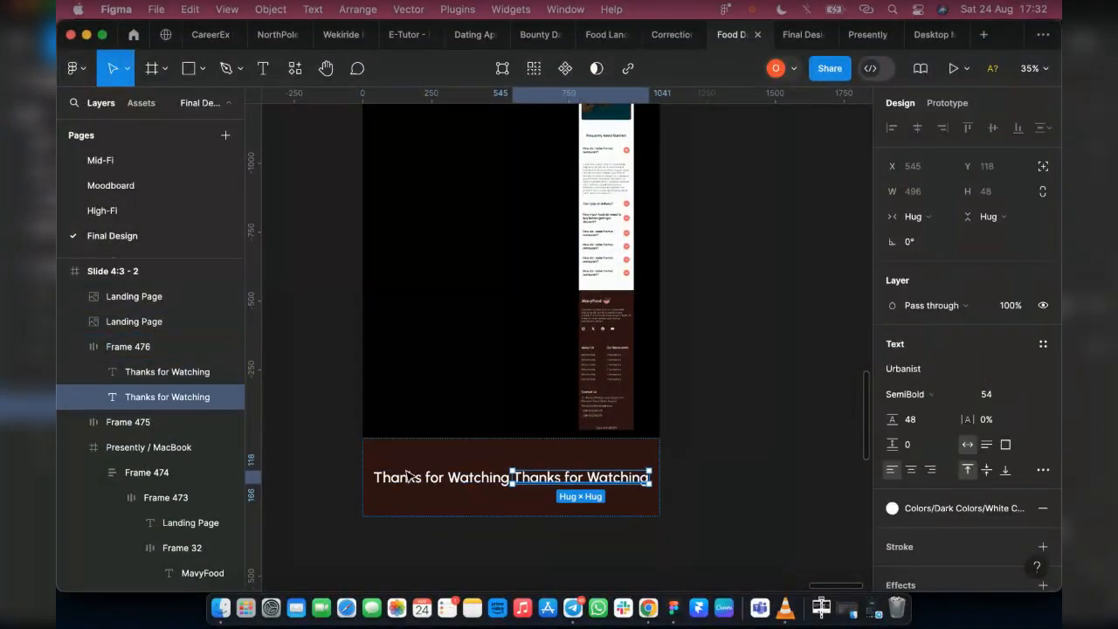
pyautogui.keyDown('shift'); pyautogui.click(149, 378); pyautogui.keyUp('shift')
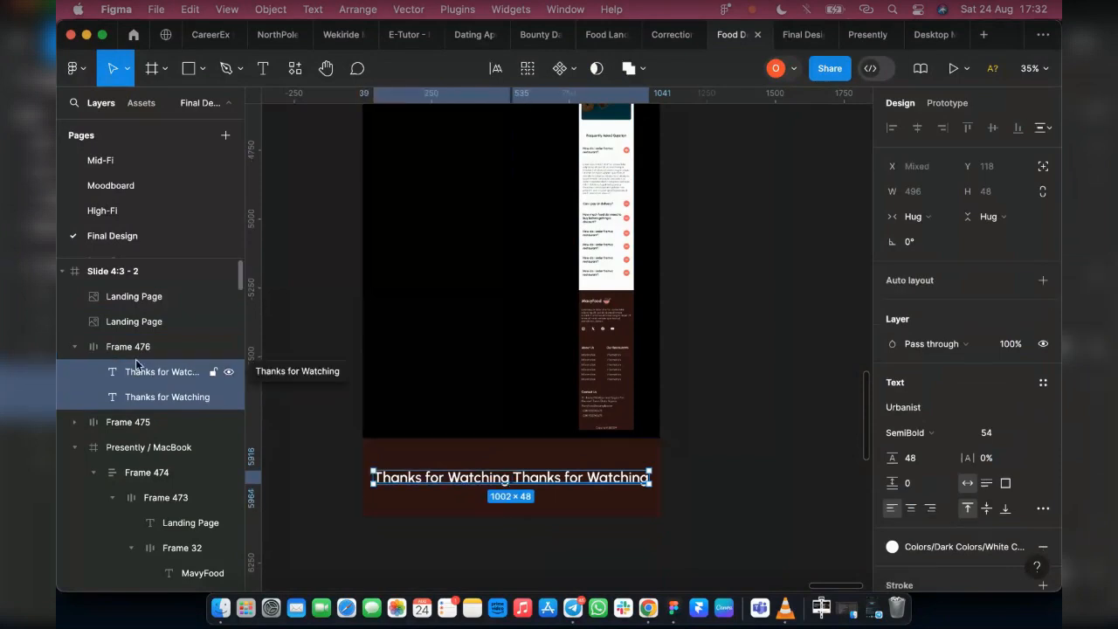
pyautogui.click(160, 349)
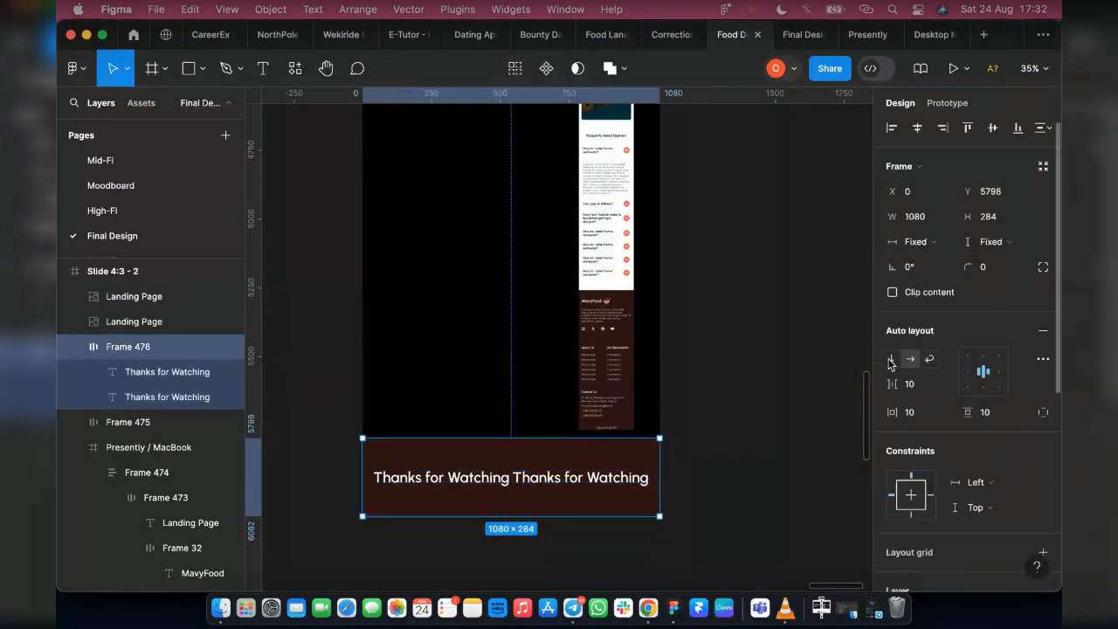
pyautogui.click(890, 360)
# Set the font size of the lower "Thanks for Watching" line to 24
pyautogui.click(153, 392)
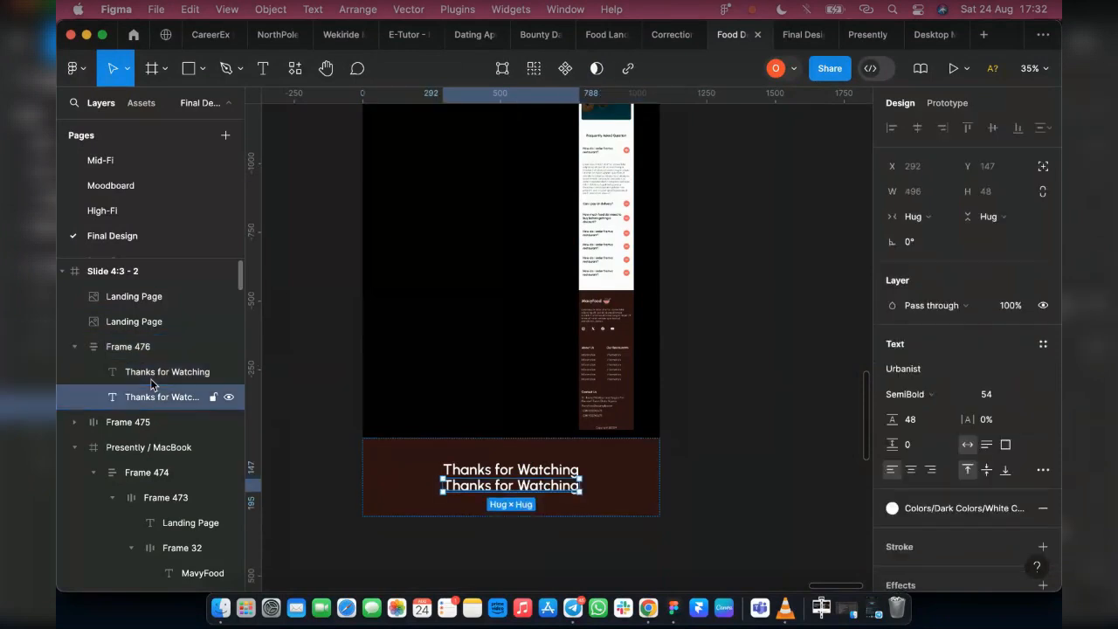
pyautogui.click(1025, 395)
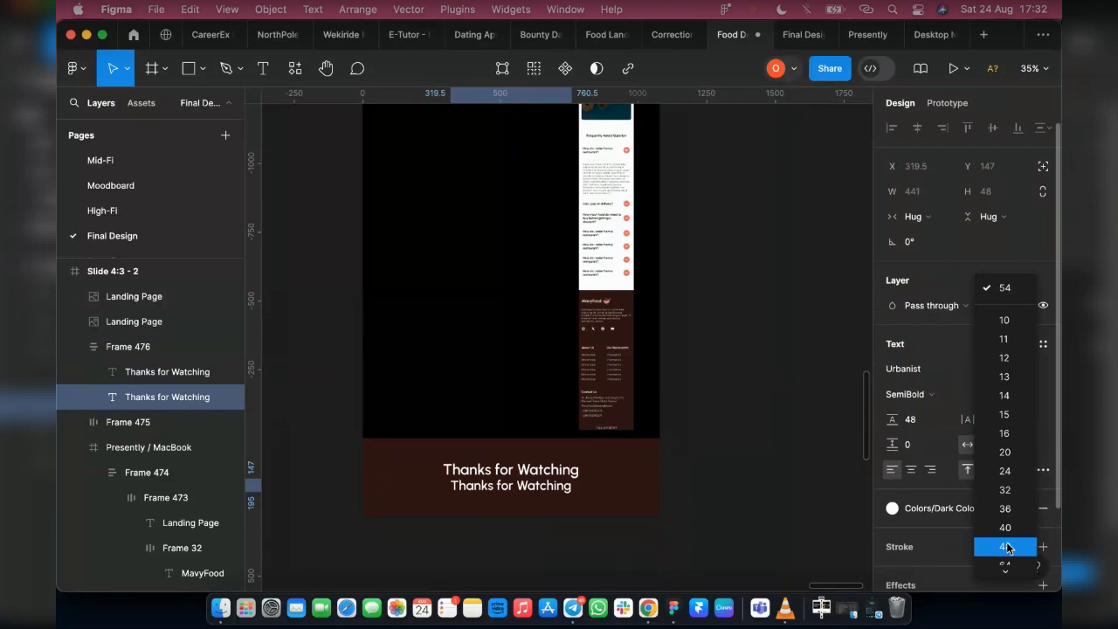
pyautogui.scroll(10, 515, 493)
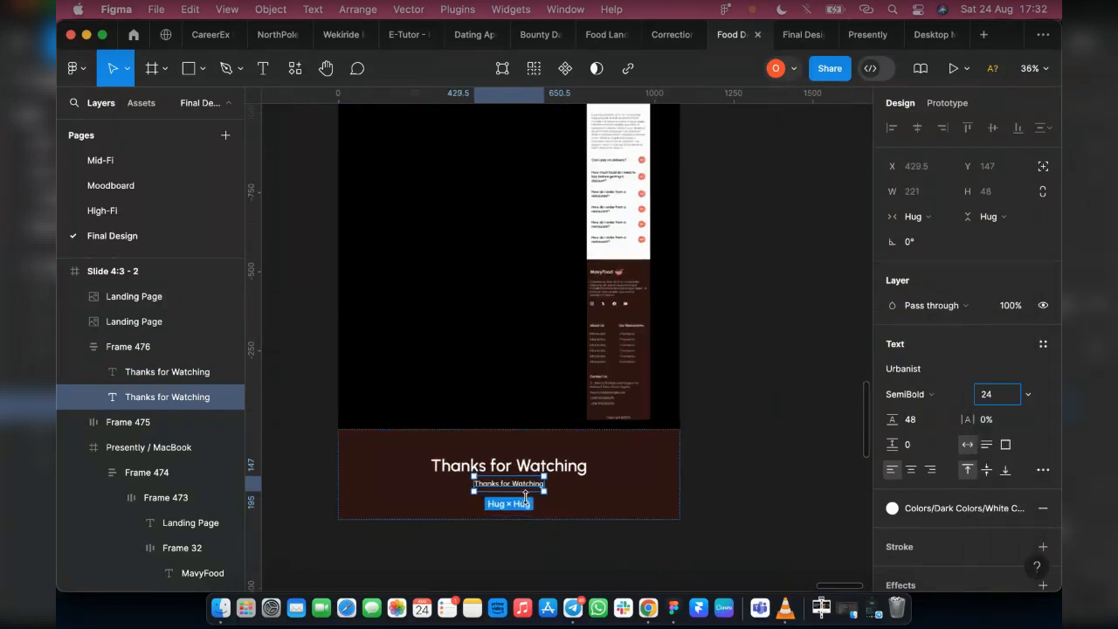
# Replace the smaller text line under "Thanks for Watching" with a message starting with "Please"
pyautogui.doubleClick(496, 471)
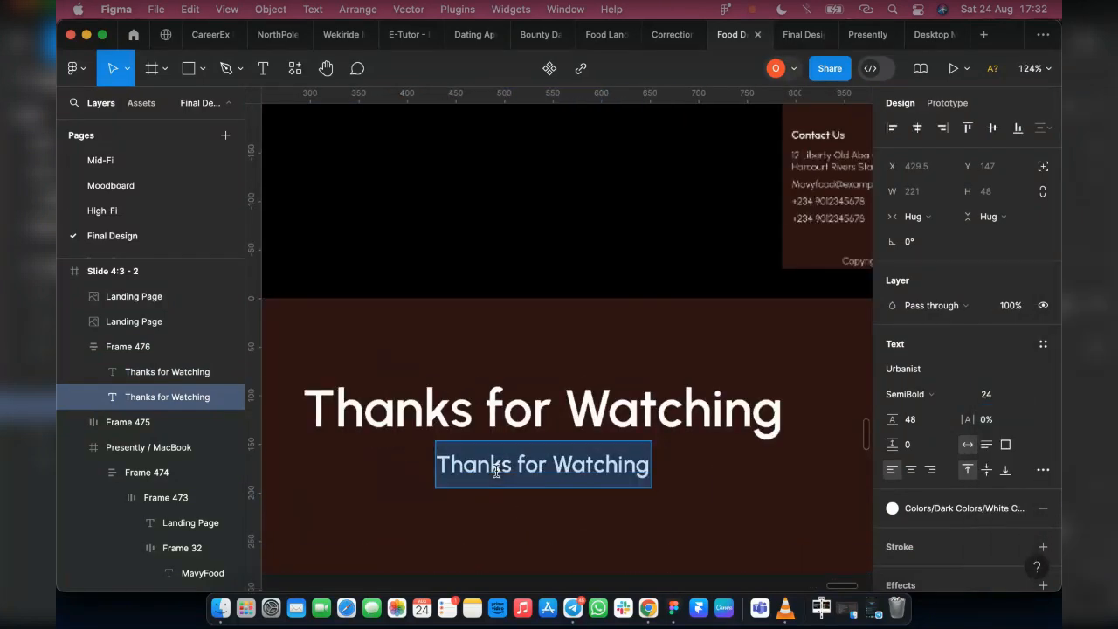
pyautogui.write('Please a')
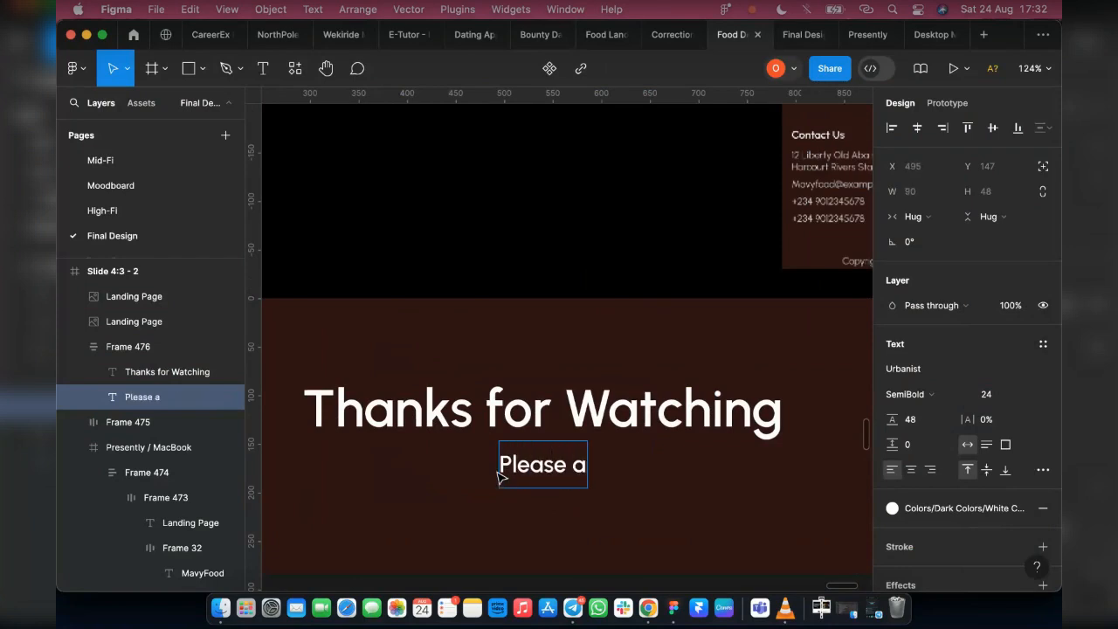
pyautogui.press('BackSpace')
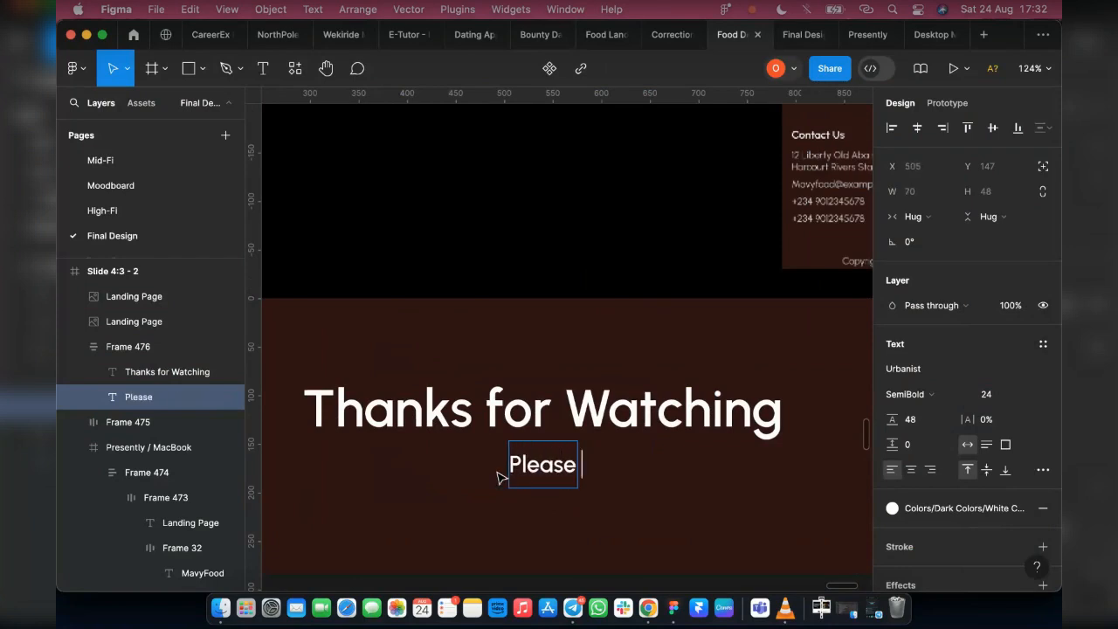
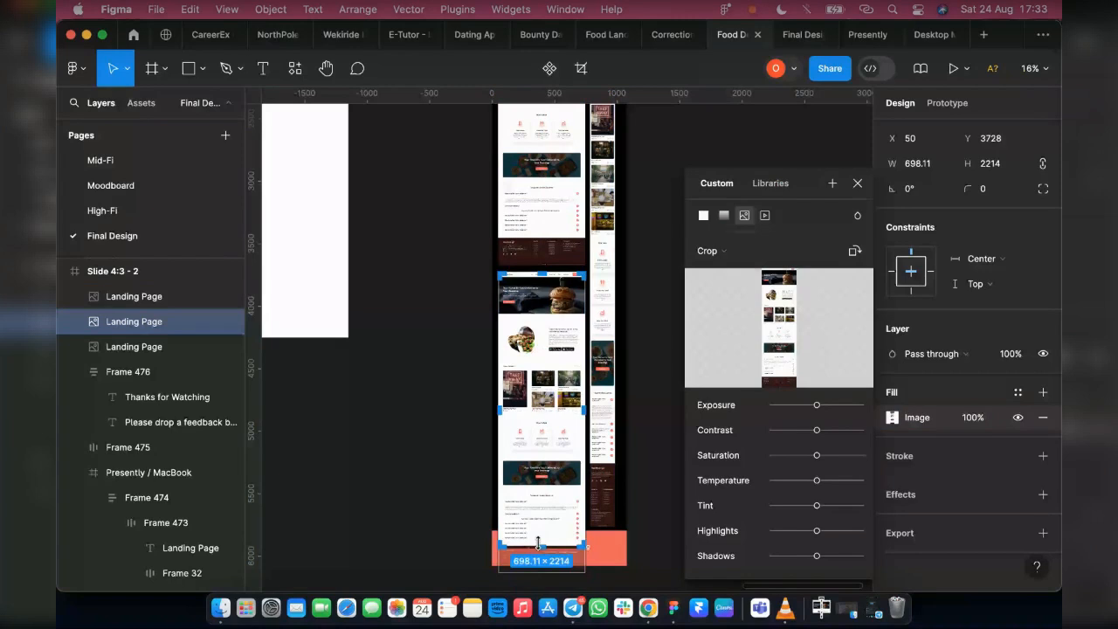
# Crop the lower landing page screenshot to a height of 2040, ending above the thank-you banner, and check the slide in the presentation preview
pyautogui.moveTo(537, 544); pyautogui.dragTo(537, 523)
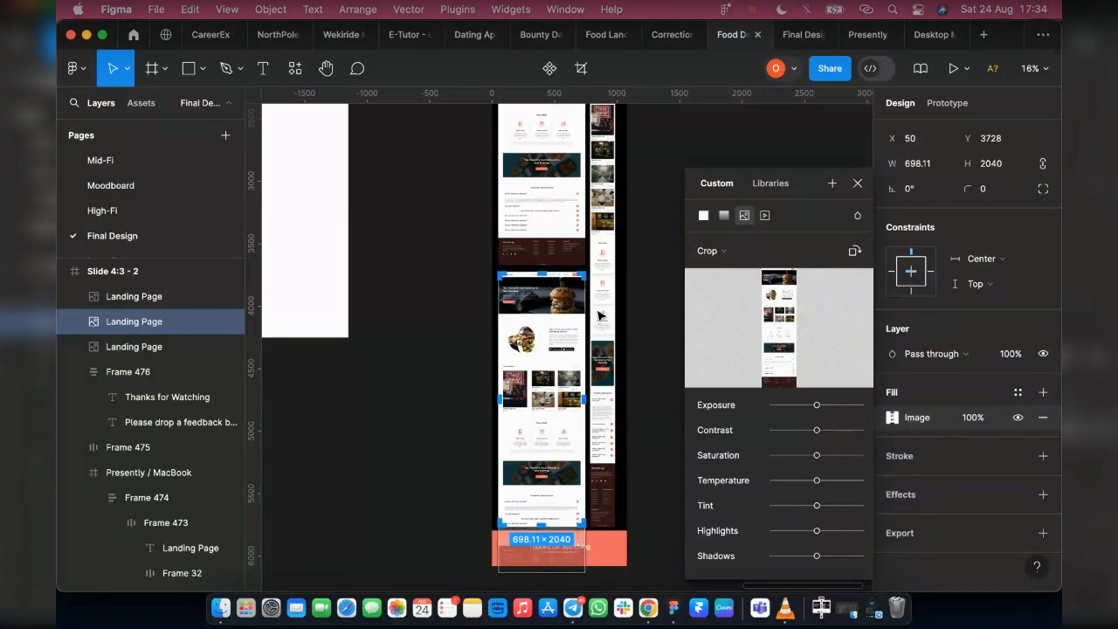
pyautogui.click(858, 184)
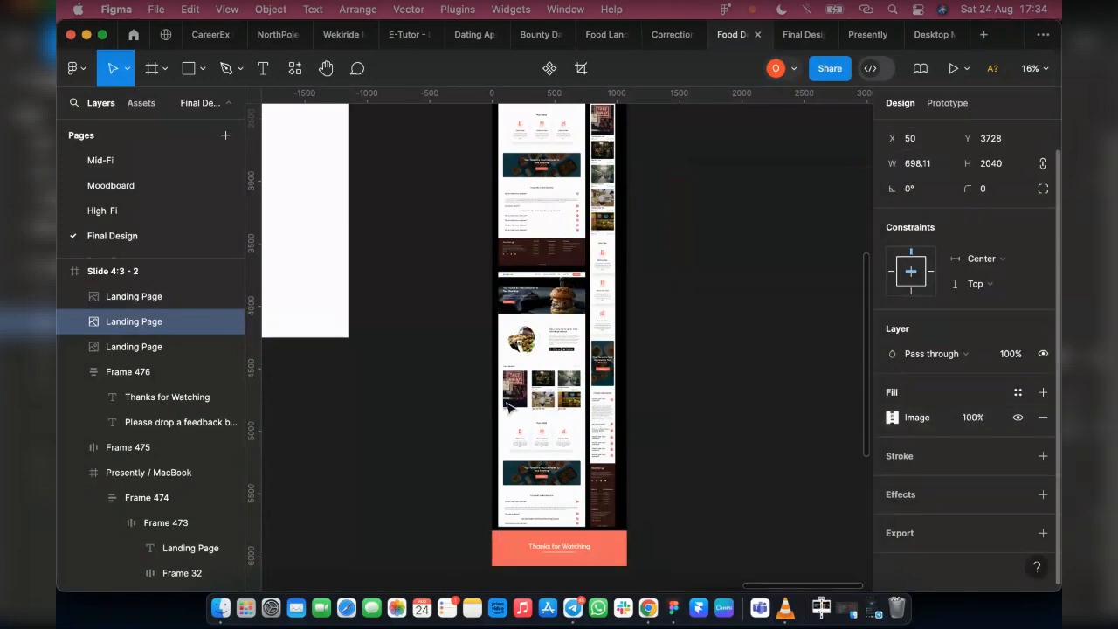
pyautogui.click(797, 34)
pyautogui.scroll(15, 691, 292)
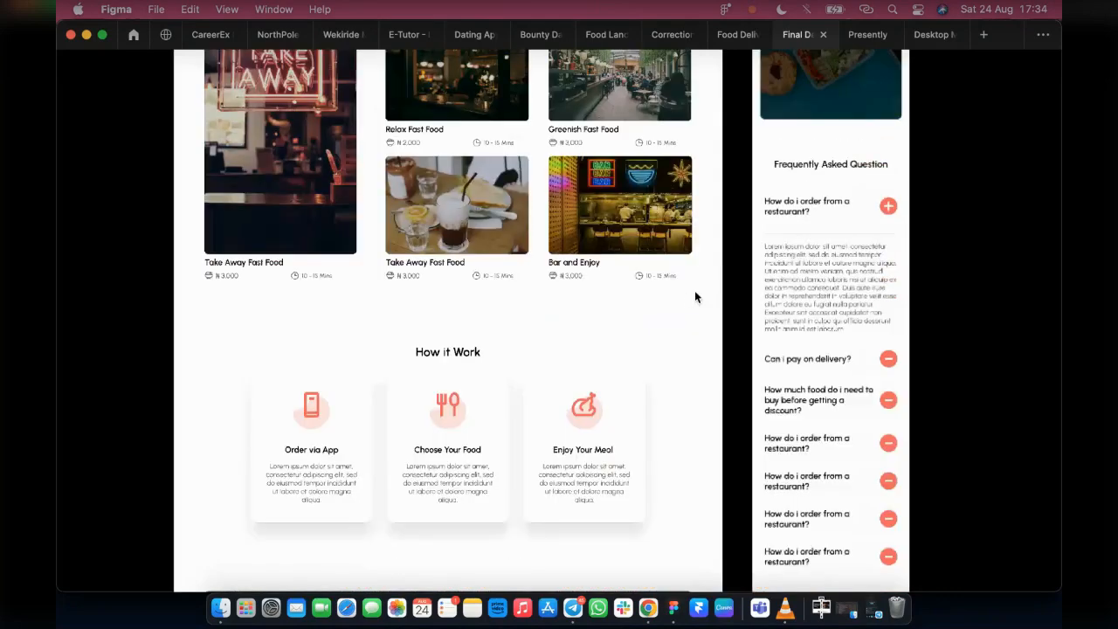
pyautogui.scroll(20, 726, 293)
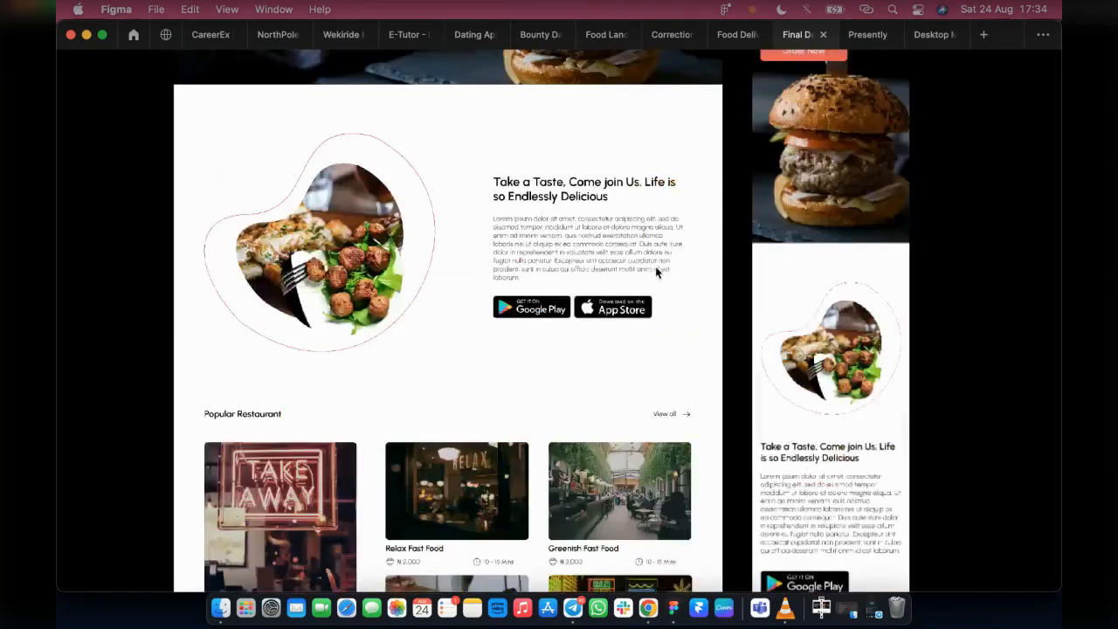
pyautogui.scroll(10, 723, 315)
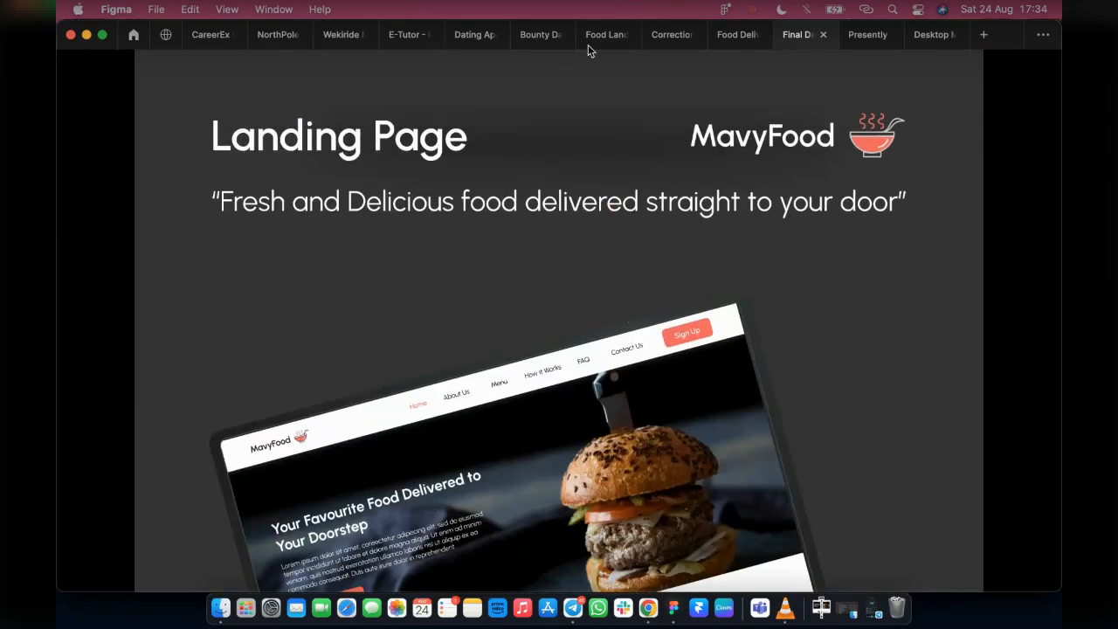
pyautogui.click(730, 35)
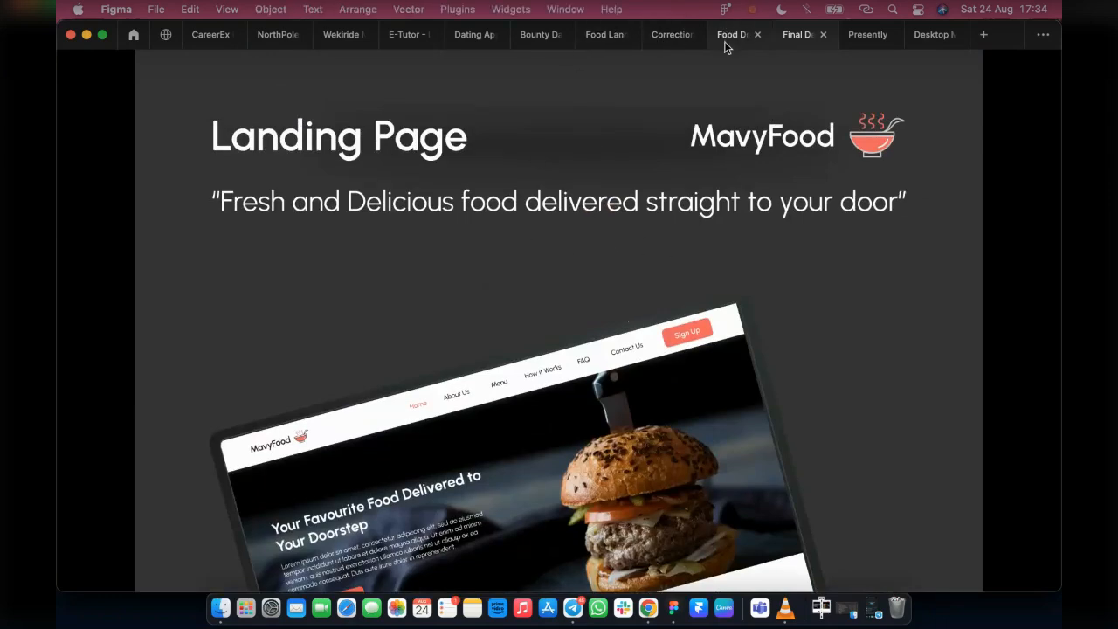
# Move the Instagram post - 2 frame out of Slide 4:3 - 1 onto the empty canvas between the two slide frames
pyautogui.scroll(8, 442, 374)
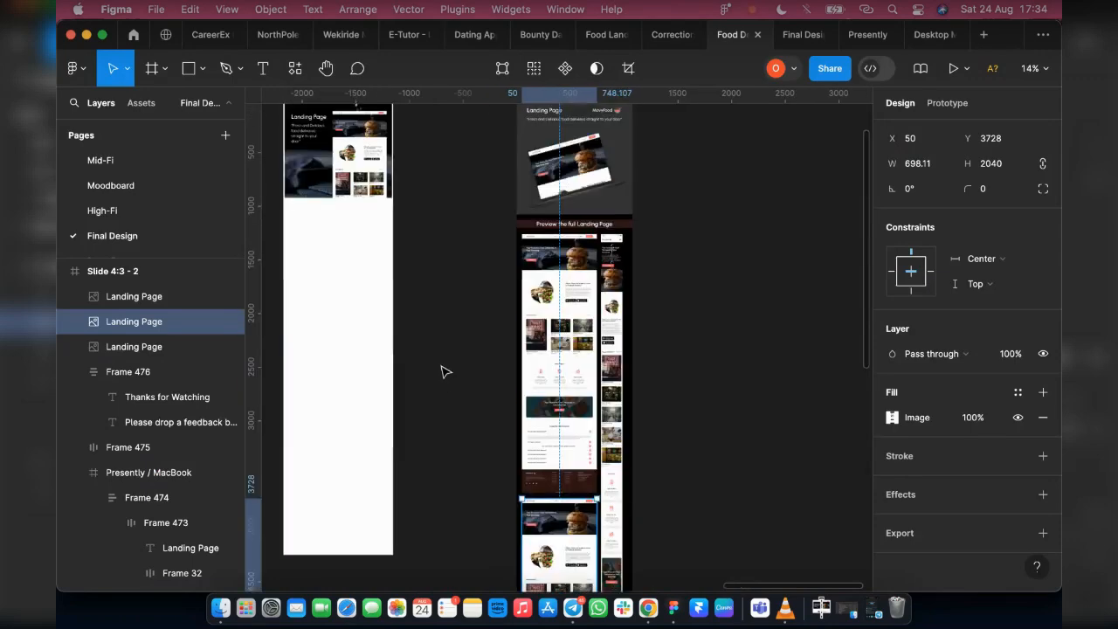
pyautogui.hscroll(-3, 319, 209)
pyautogui.scroll(2, 483, 267)
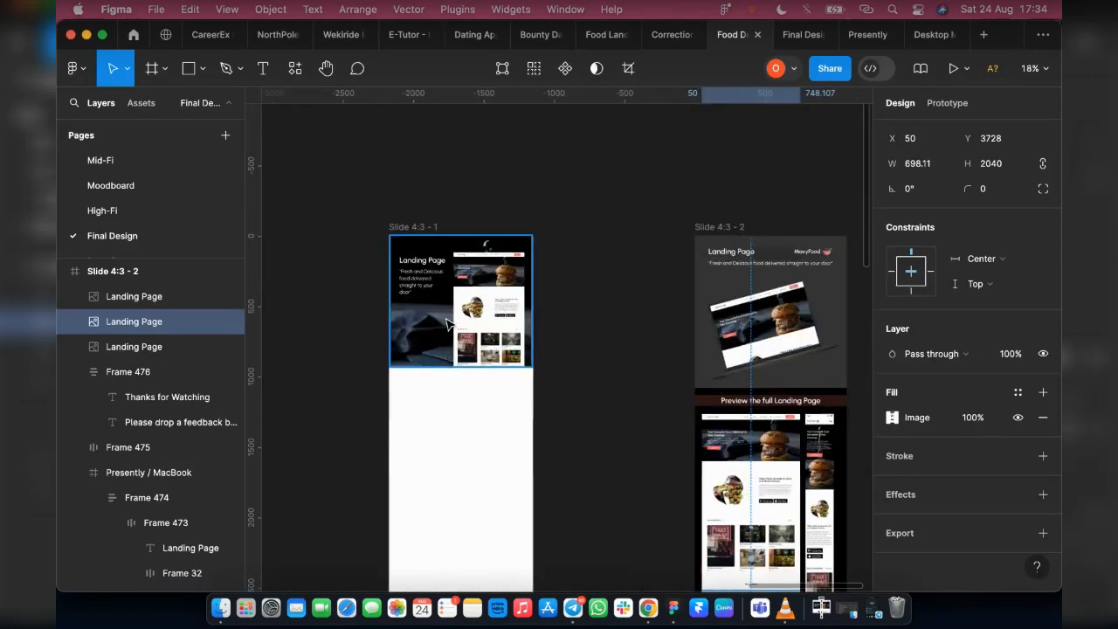
pyautogui.click(447, 318)
pyautogui.moveTo(487, 319); pyautogui.dragTo(596, 313)
pyautogui.scroll(3, 608, 286)
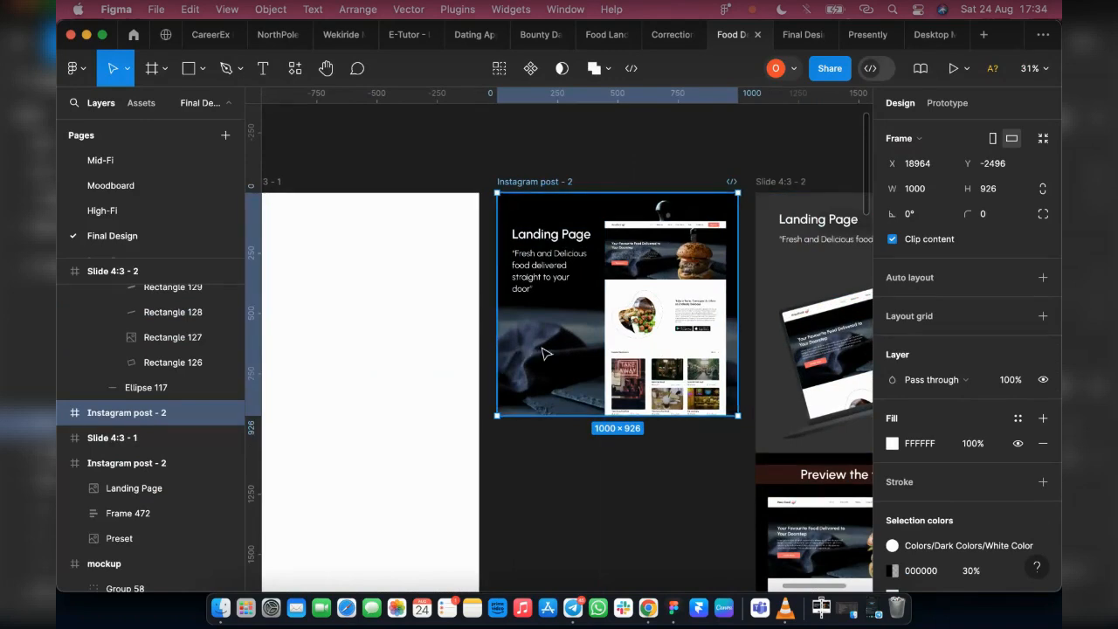
pyautogui.hscroll(3, 591, 432)
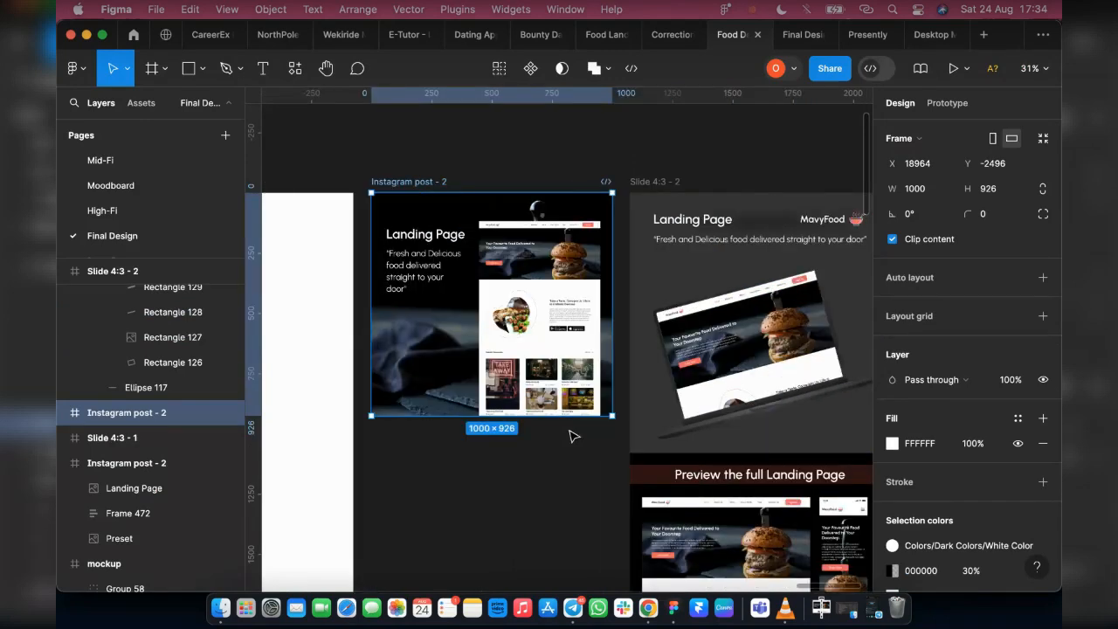
# Rename the Slide 4:3 - 2 frame as Mockup
pyautogui.click(638, 218)
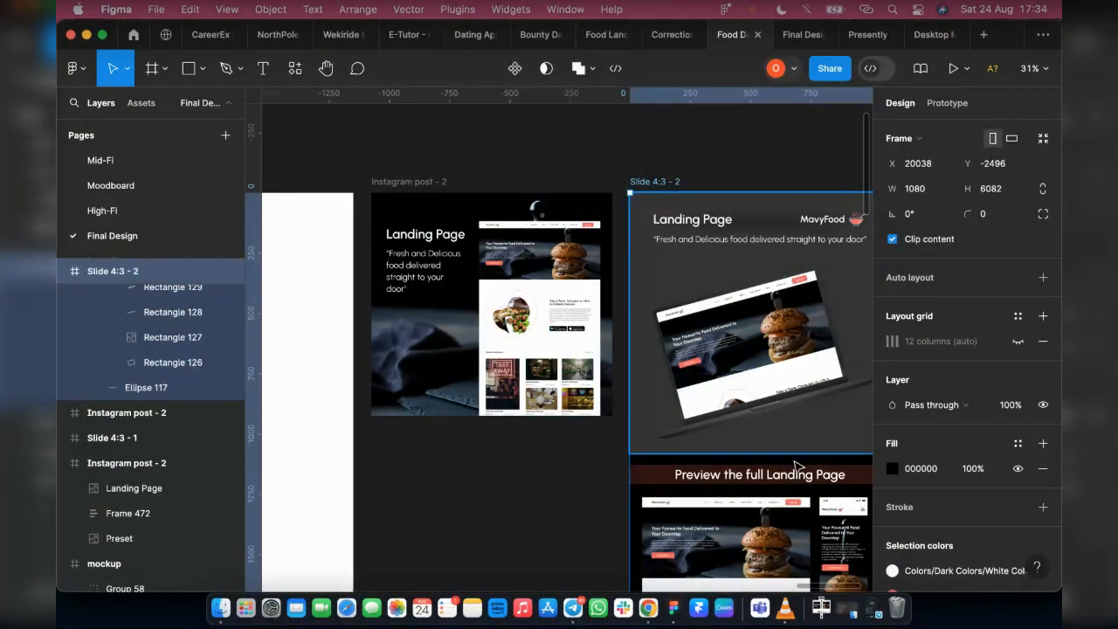
pyautogui.scroll(-3, 796, 461)
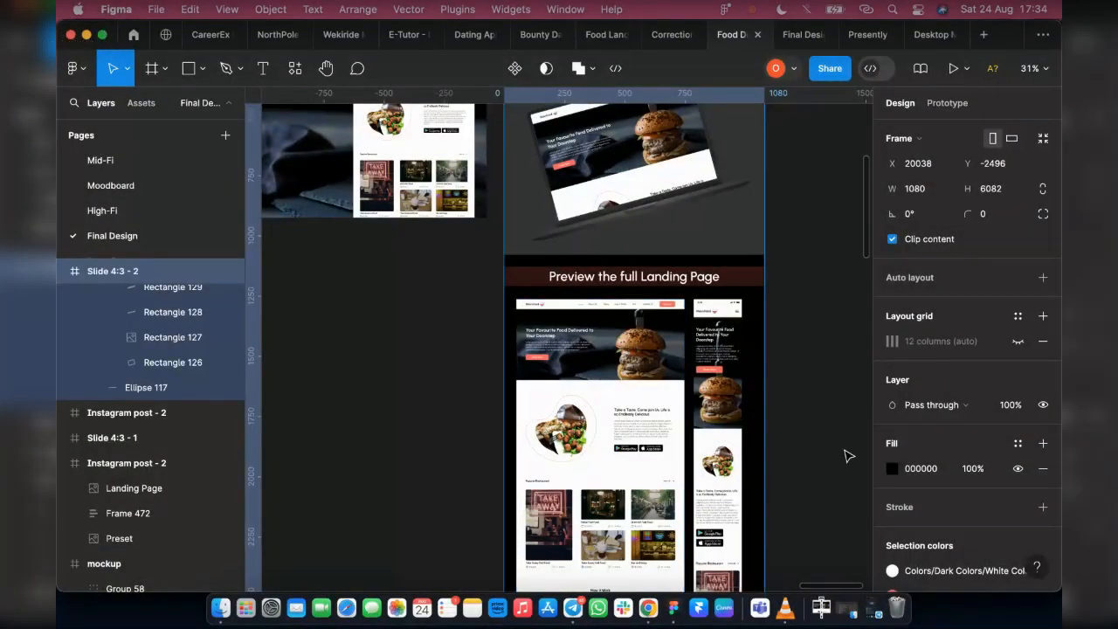
pyautogui.scroll(3, 486, 248)
pyautogui.scroll(3, 486, 248)
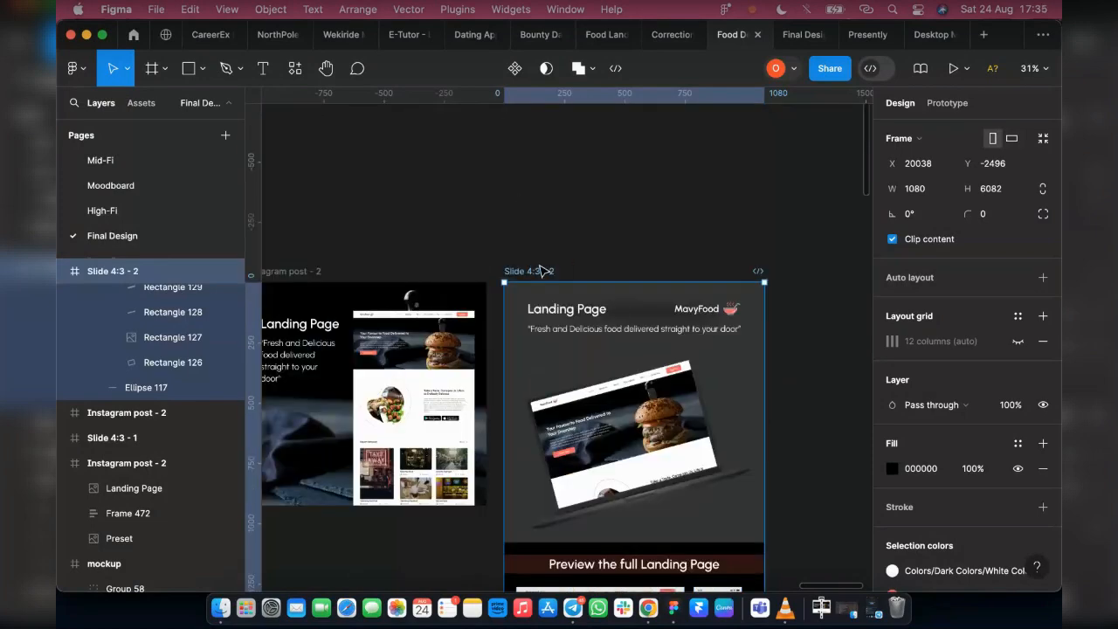
pyautogui.write('Mo')
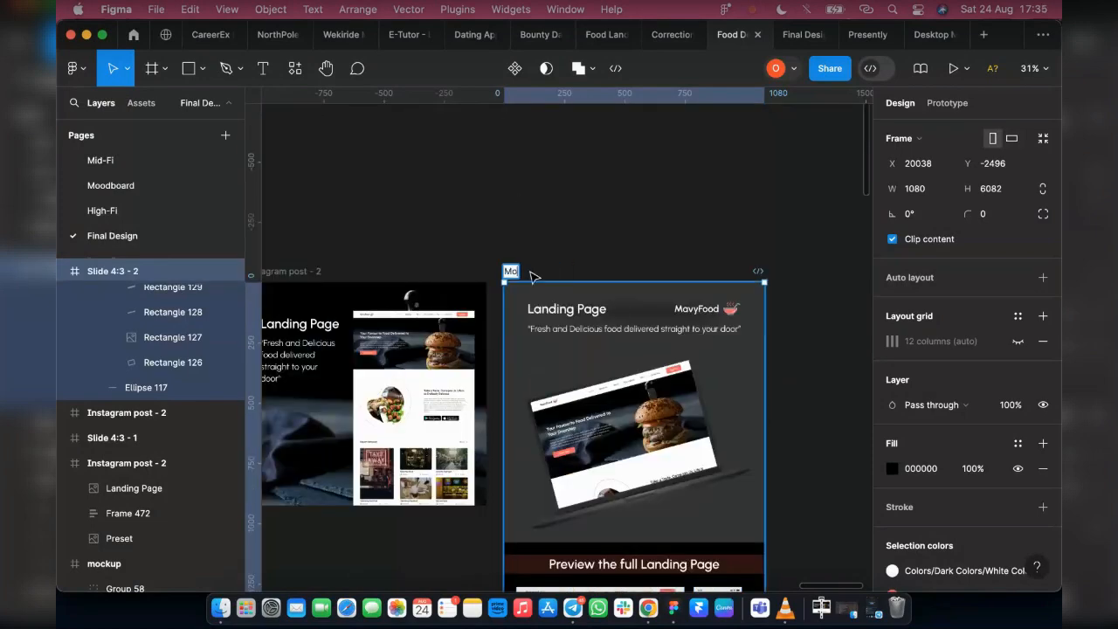
pyautogui.write('ckup')
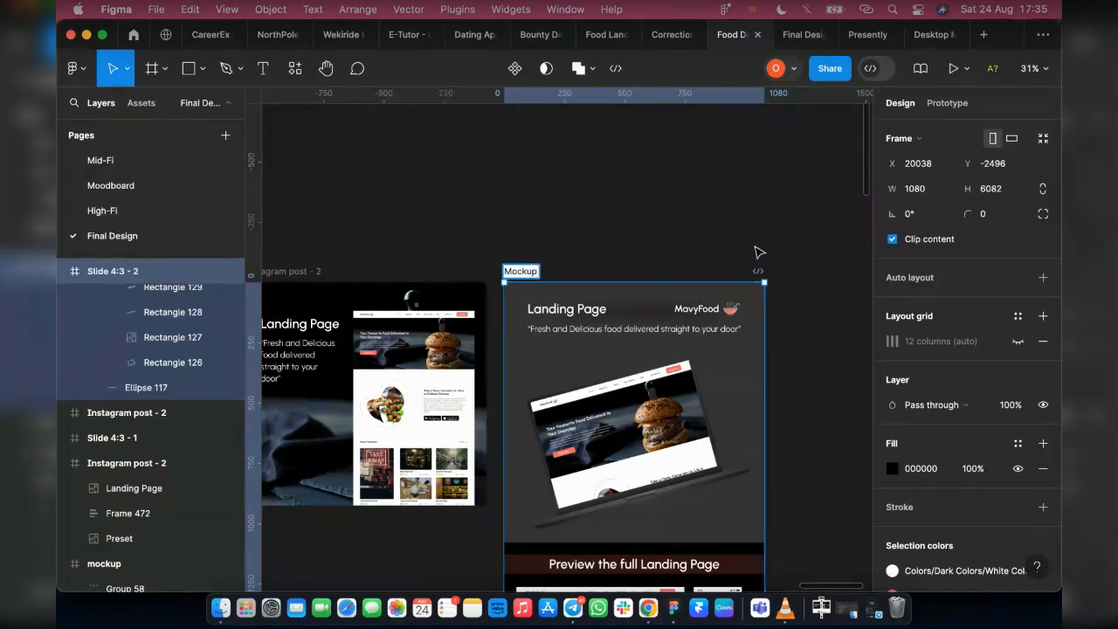
pyautogui.click(559, 262)
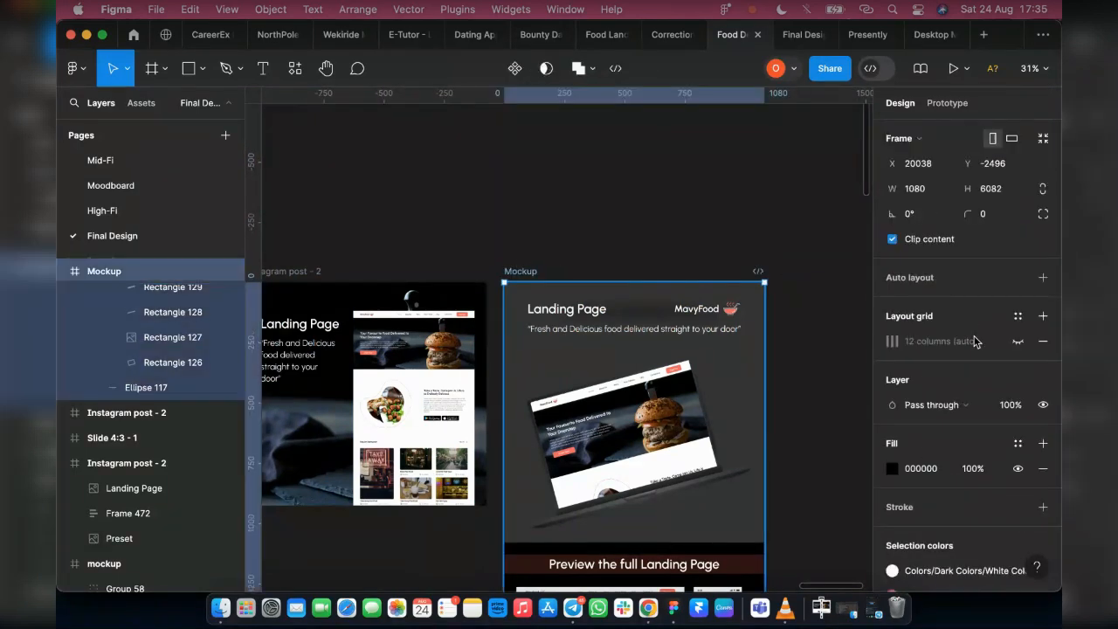
# Add a 4x PNG export setting to the Mockup frame and export it
pyautogui.scroll(-5, 958, 431)
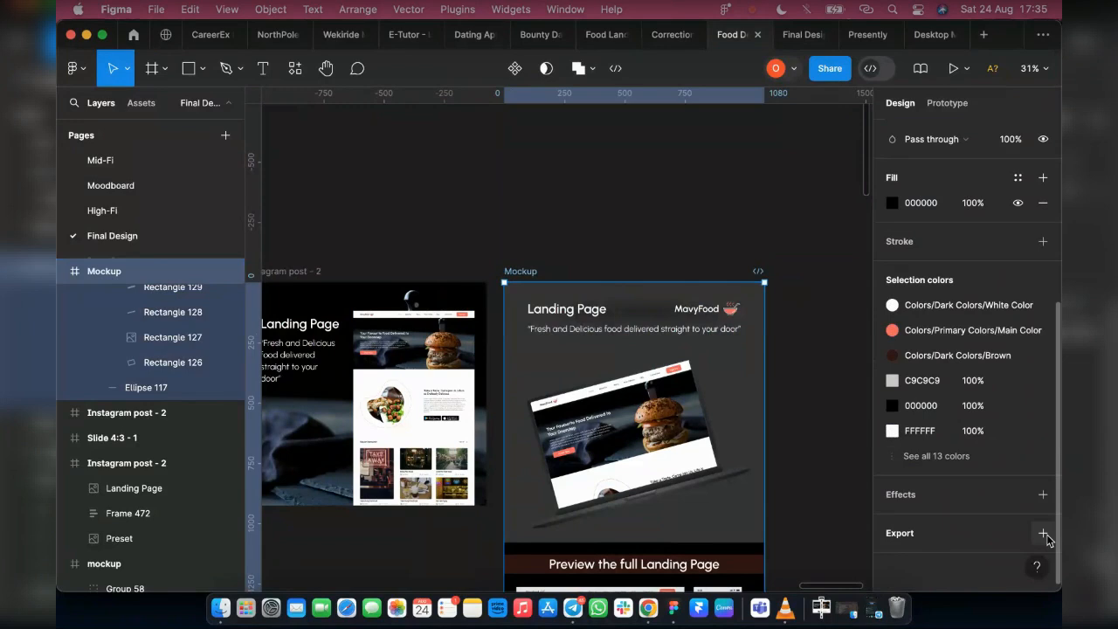
pyautogui.click(1044, 534)
pyautogui.click(918, 476)
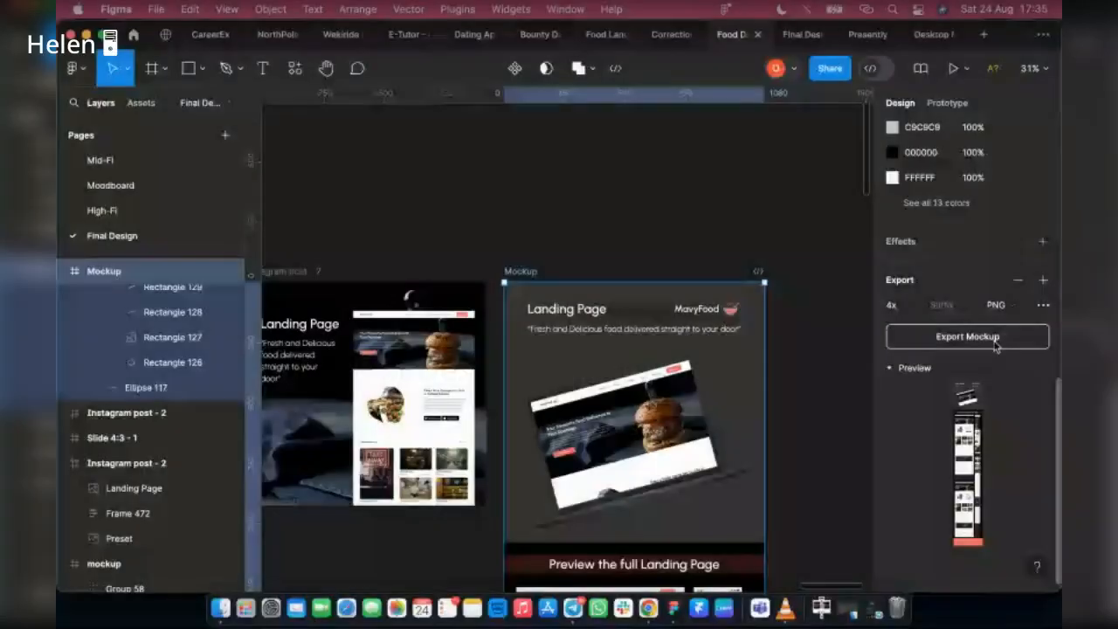
pyautogui.click(995, 339)
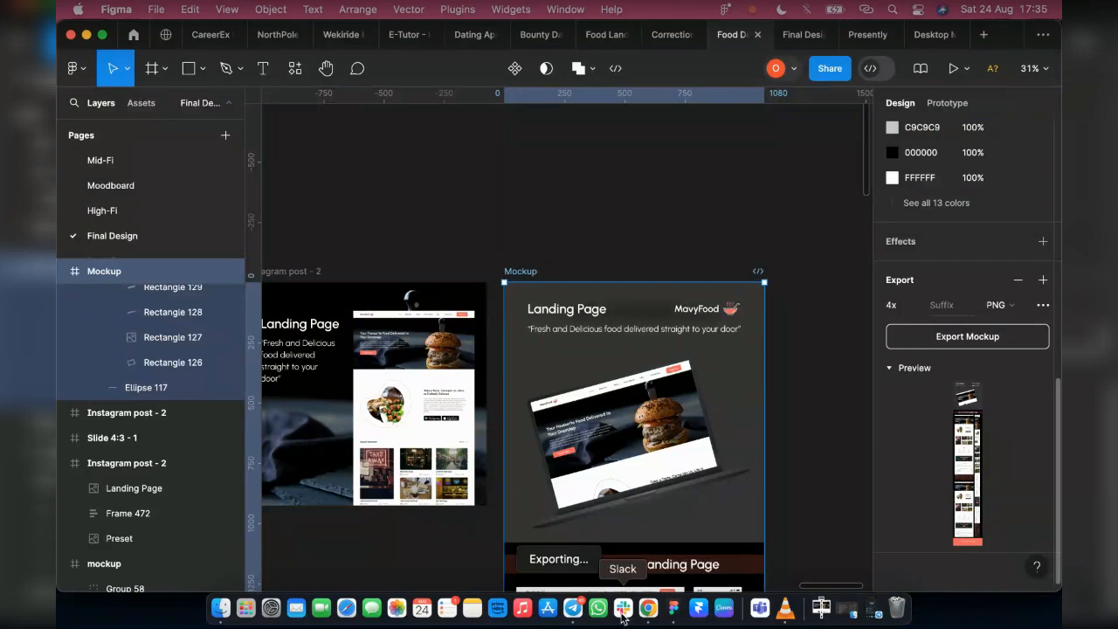
# Switch to Chrome, open the designer's Behance profile and look over the published projects
pyautogui.click(647, 605)
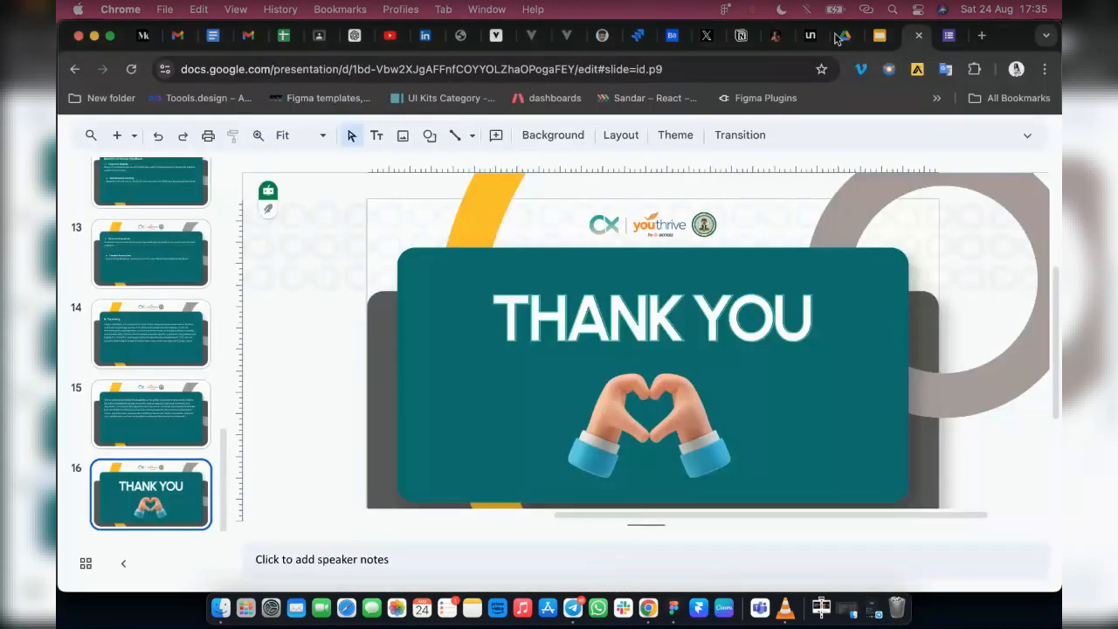
pyautogui.click(670, 35)
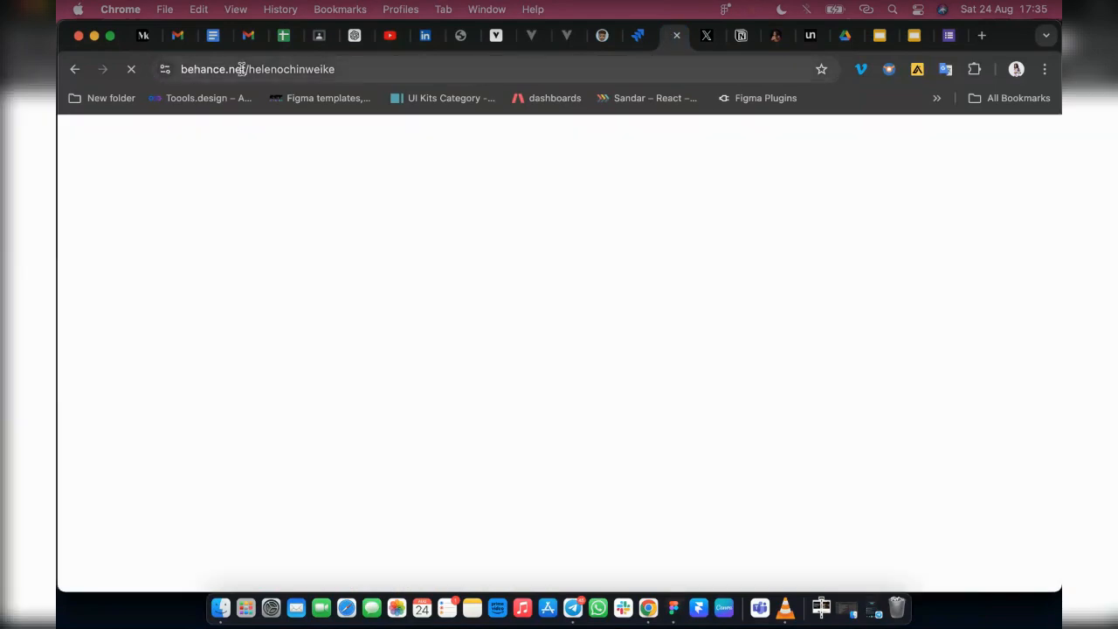
pyautogui.moveTo(244, 69); pyautogui.dragTo(145, 64)
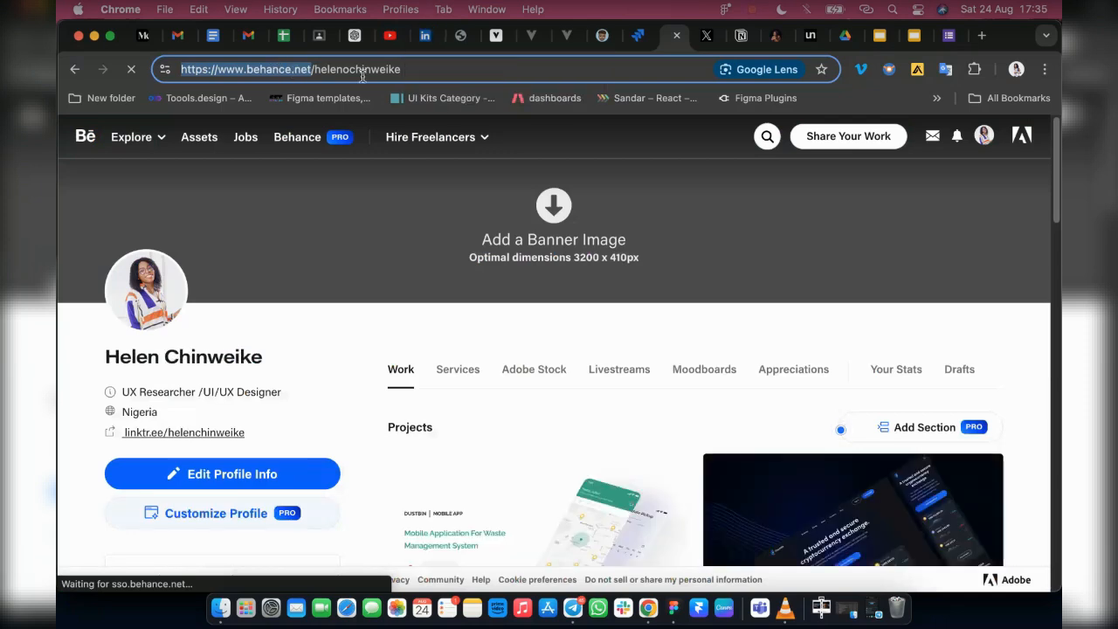
pyautogui.scroll(-2, 406, 363)
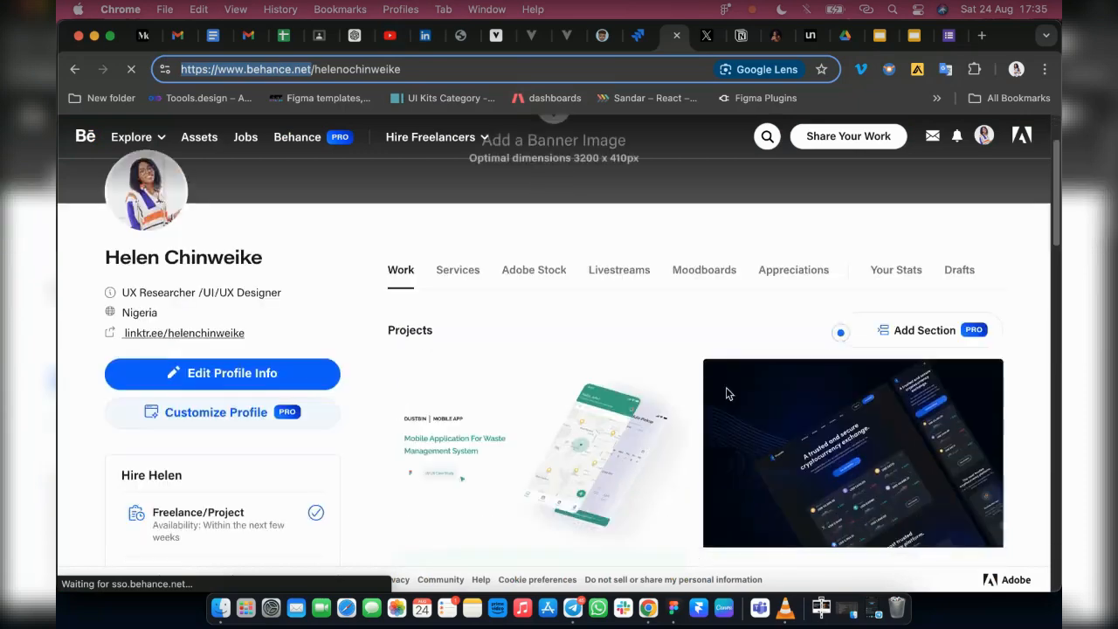
pyautogui.scroll(-3, 543, 436)
pyautogui.scroll(-2, 611, 455)
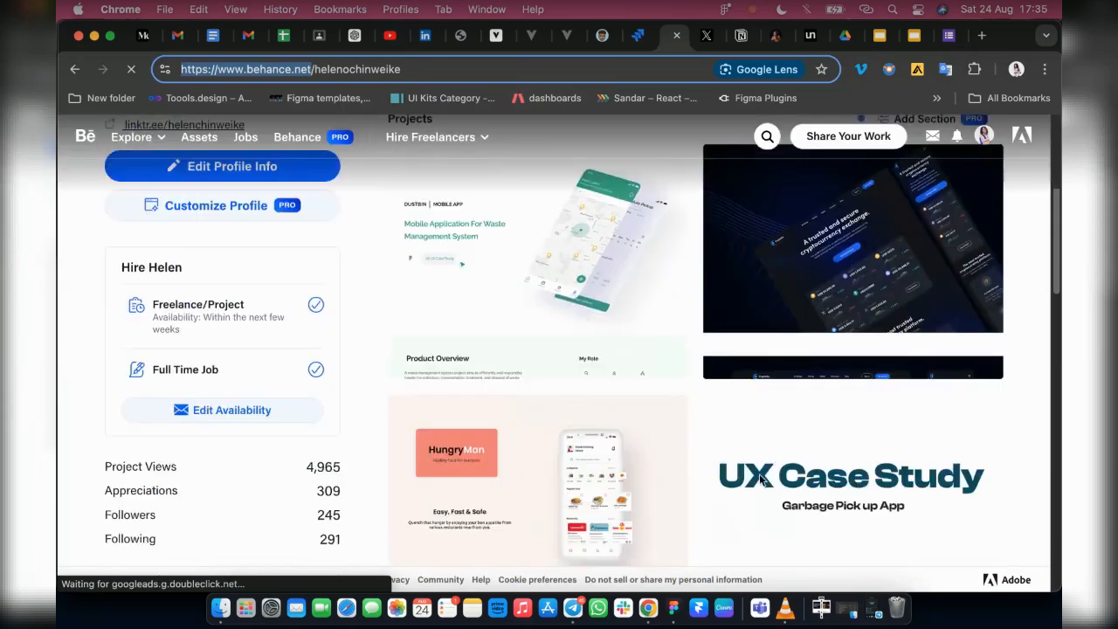
pyautogui.scroll(-5, 553, 411)
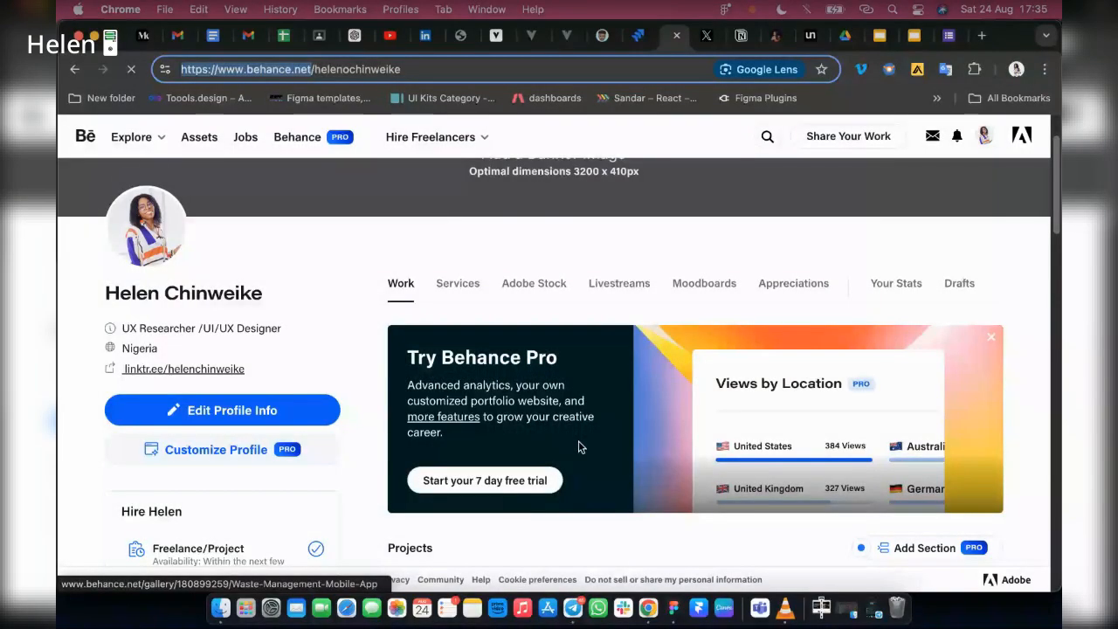
pyautogui.scroll(-5, 524, 428)
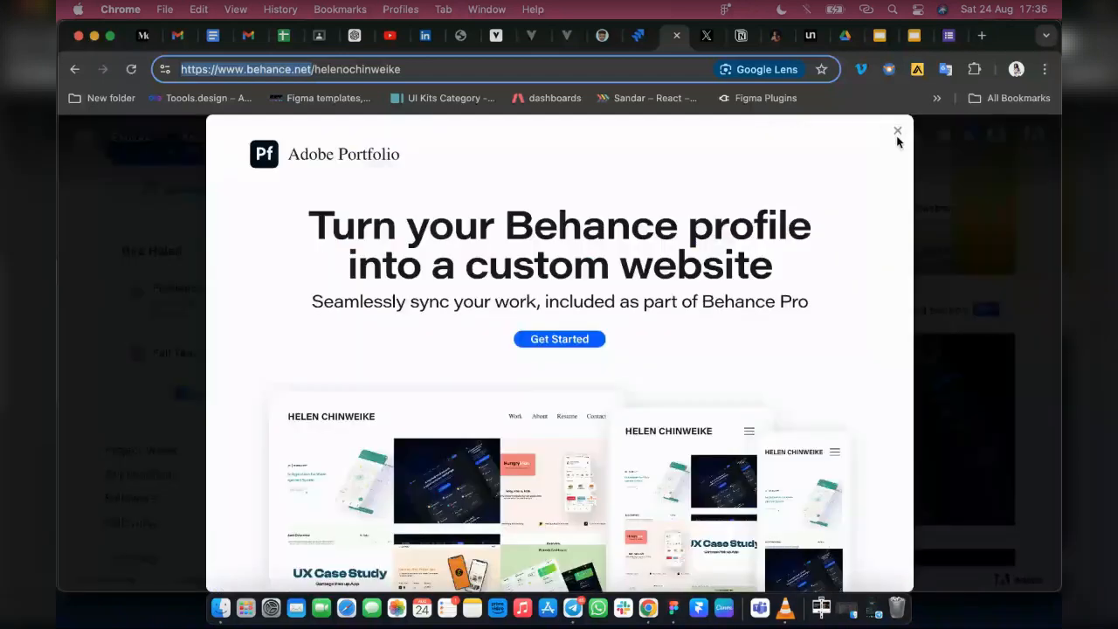
# Dismiss the Adobe Portfolio pop-up and the Try Behance Pro banner on the profile page
pyautogui.click(899, 133)
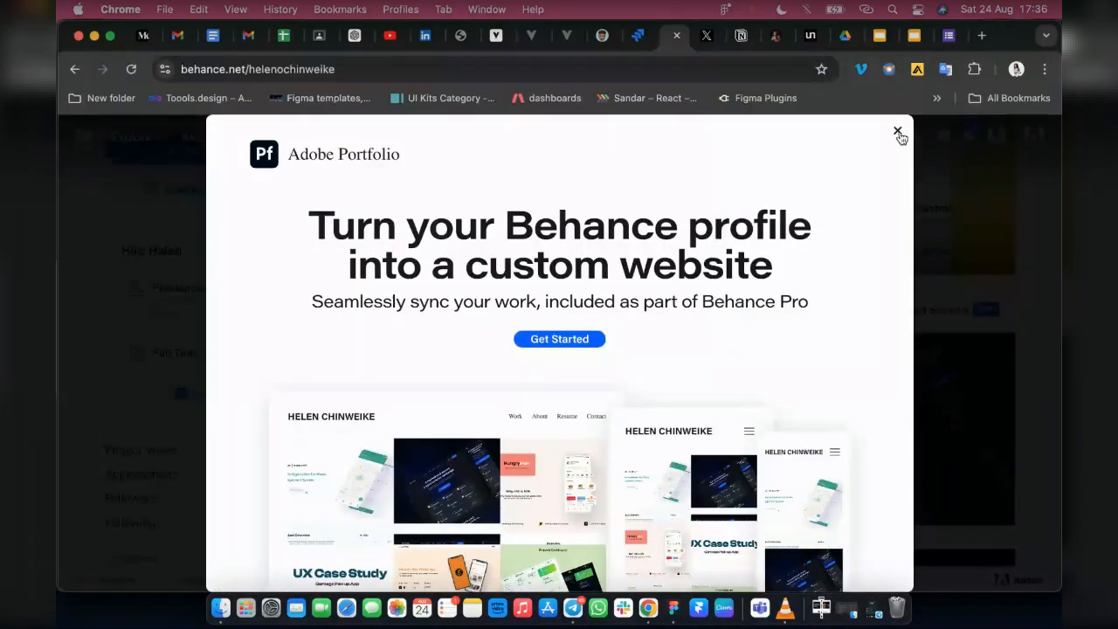
pyautogui.click(898, 134)
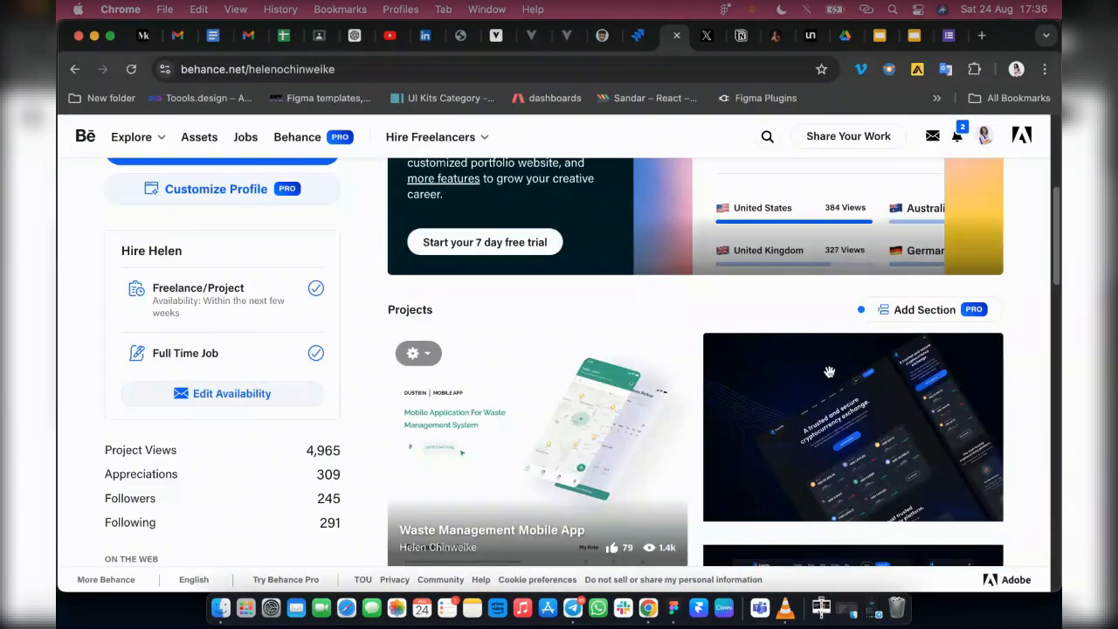
pyautogui.scroll(2, 966, 358)
pyautogui.click(990, 205)
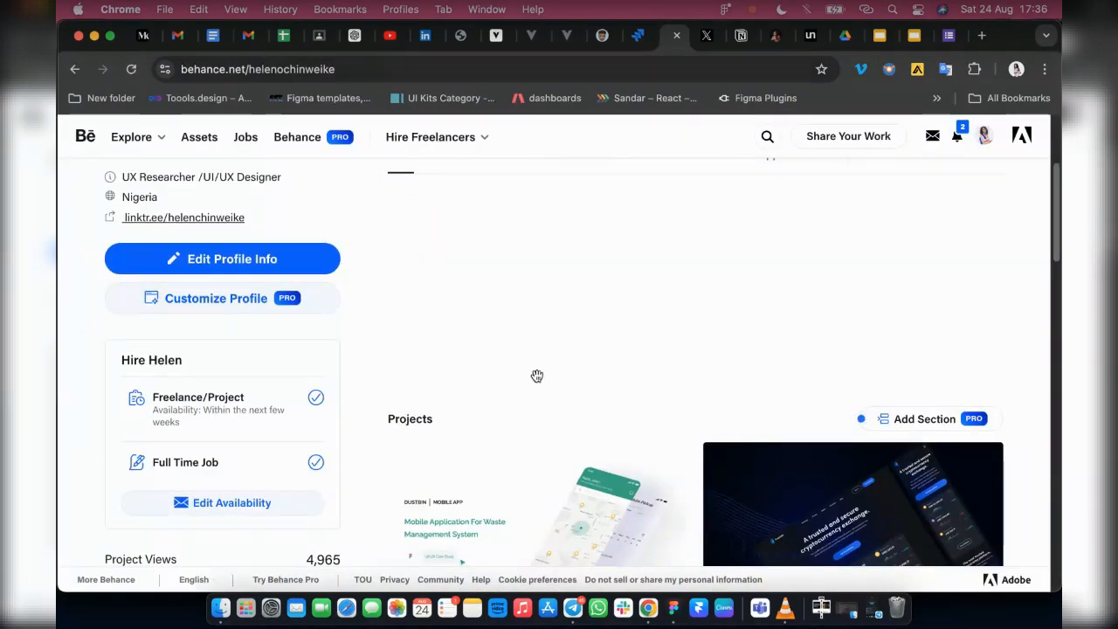
pyautogui.scroll(-4, 484, 490)
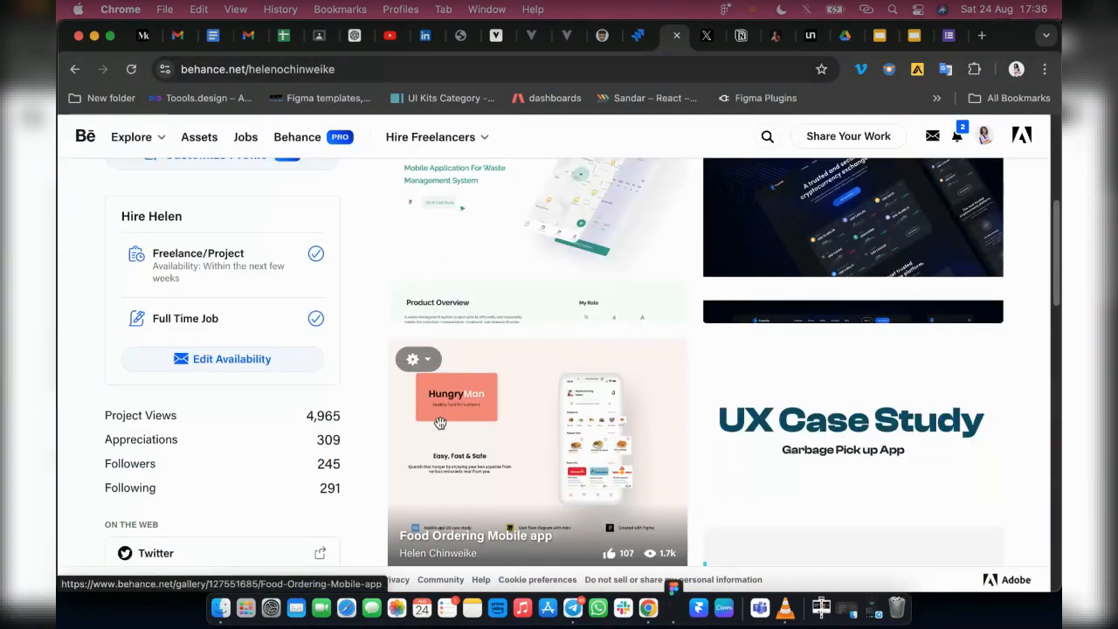
# Switch back to Figma and save the export as Mockup.png in Downloads, replacing the existing file
pyautogui.click(673, 607)
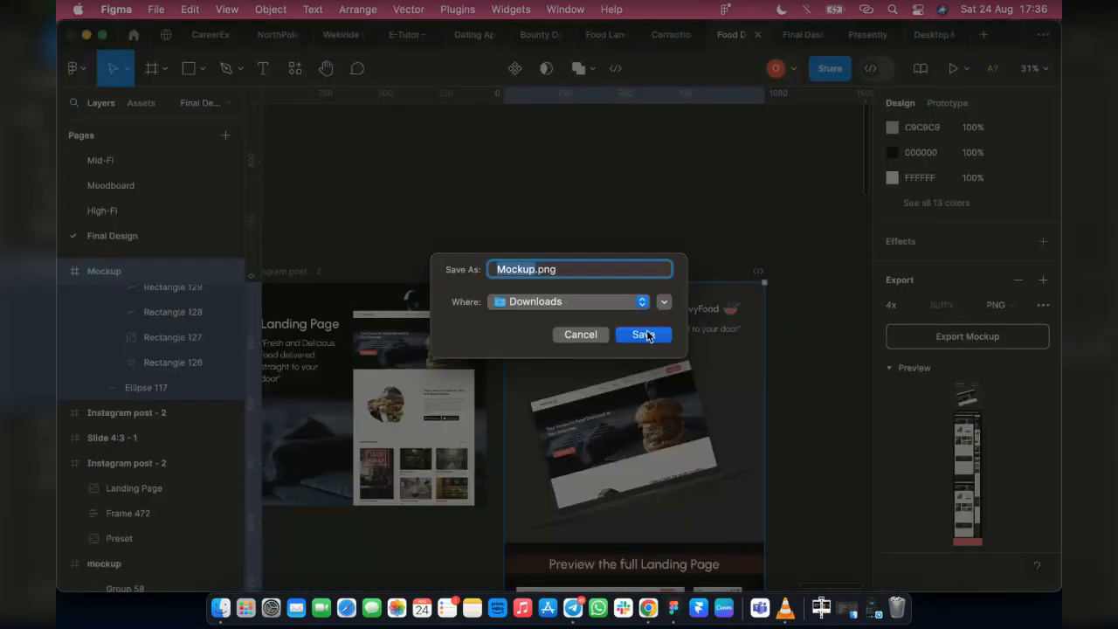
pyautogui.click(644, 335)
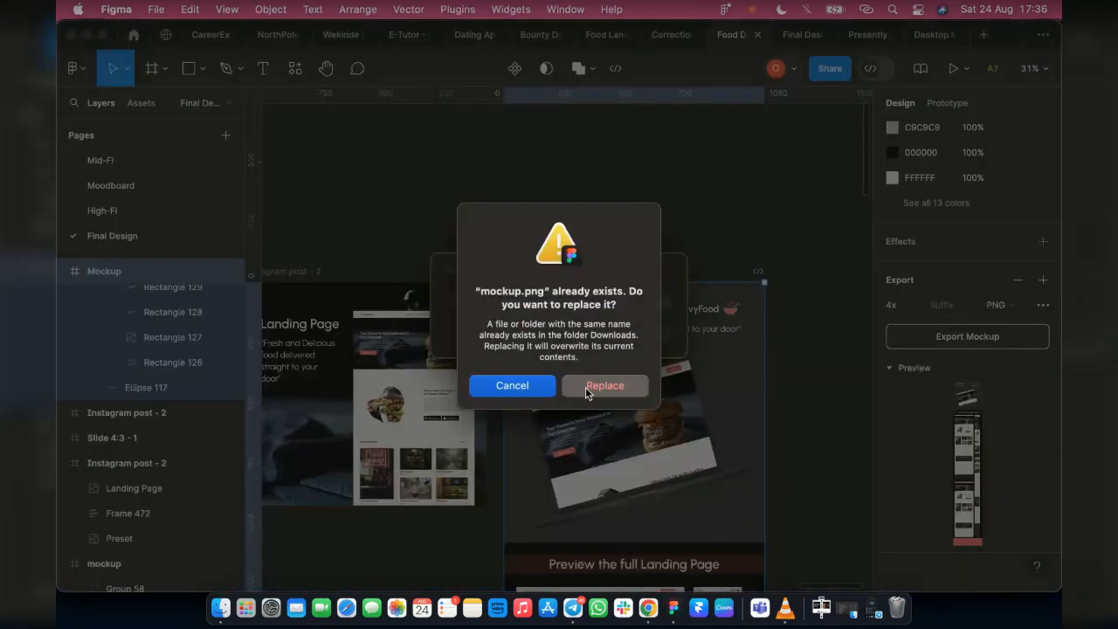
pyautogui.click(592, 386)
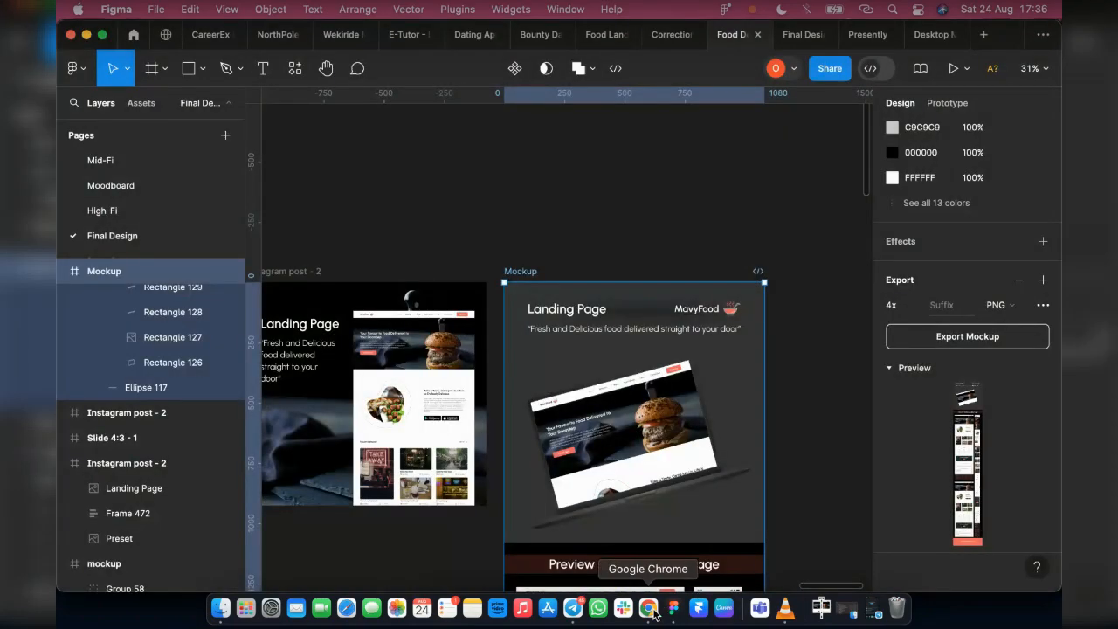
# Return to the Behance profile in Chrome and open the Food Ordering Mobile app project
pyautogui.click(653, 613)
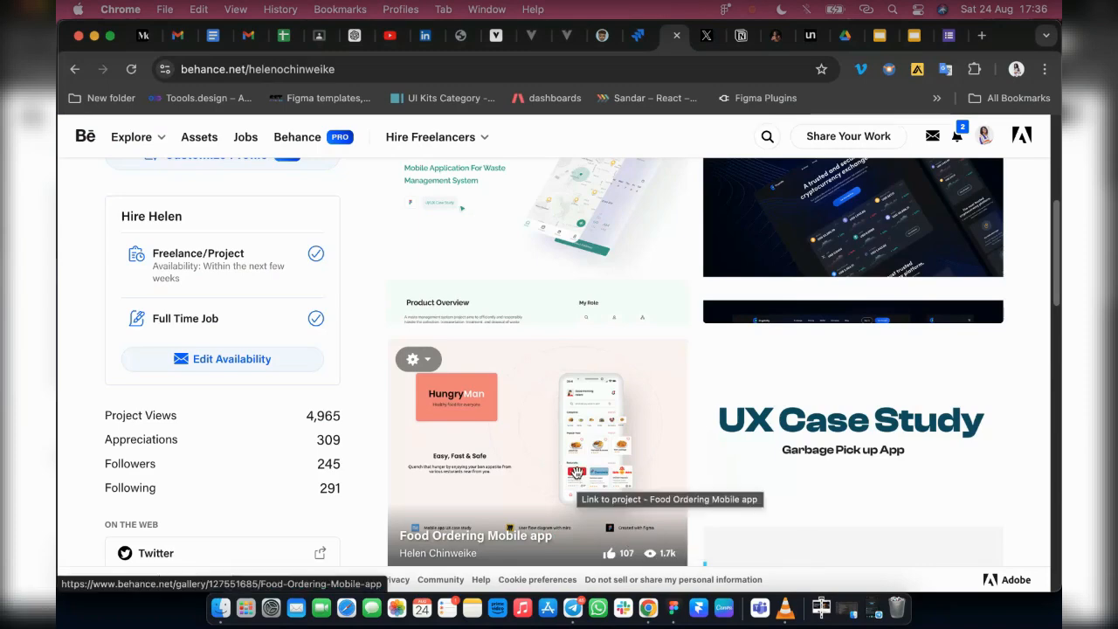
pyautogui.click(576, 473)
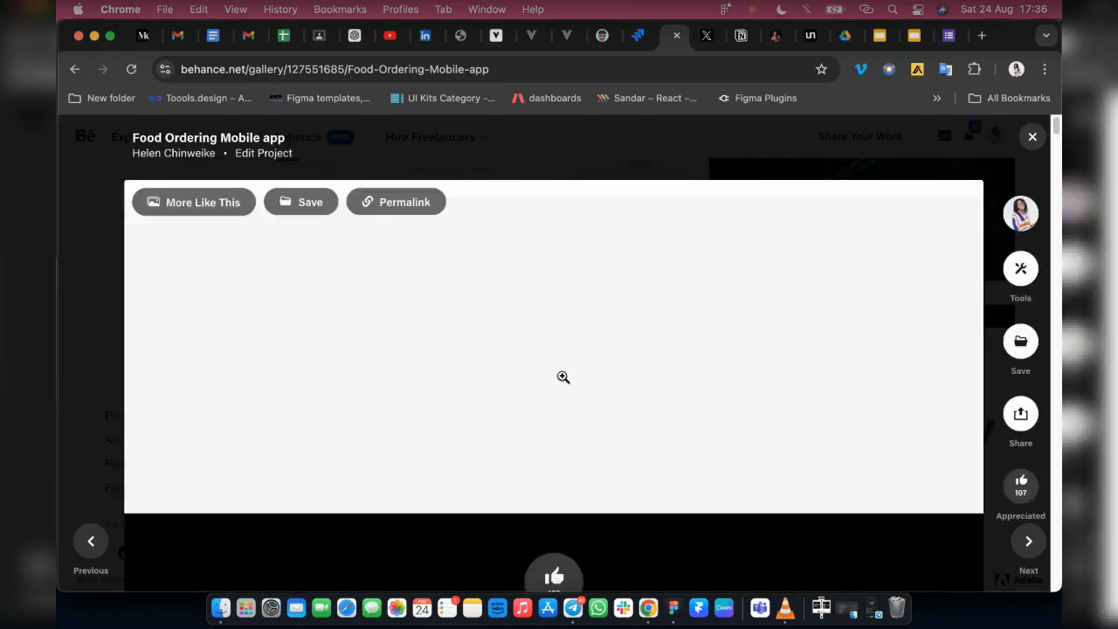
# Look over the Food Ordering Mobile app project page and close it
pyautogui.scroll(-2, 619, 444)
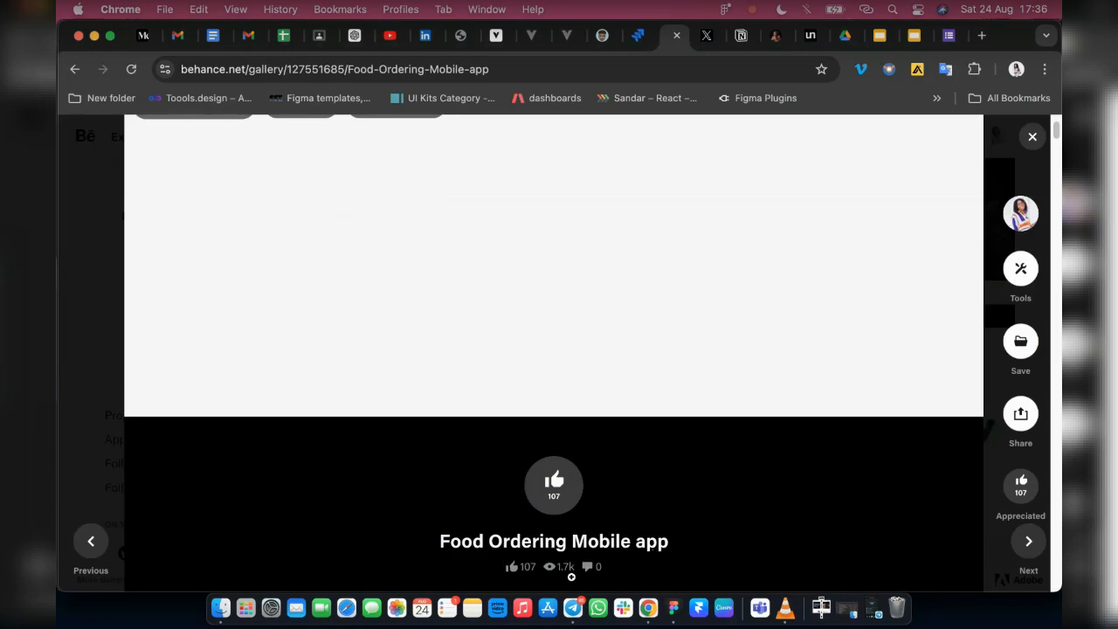
pyautogui.scroll(-1, 452, 347)
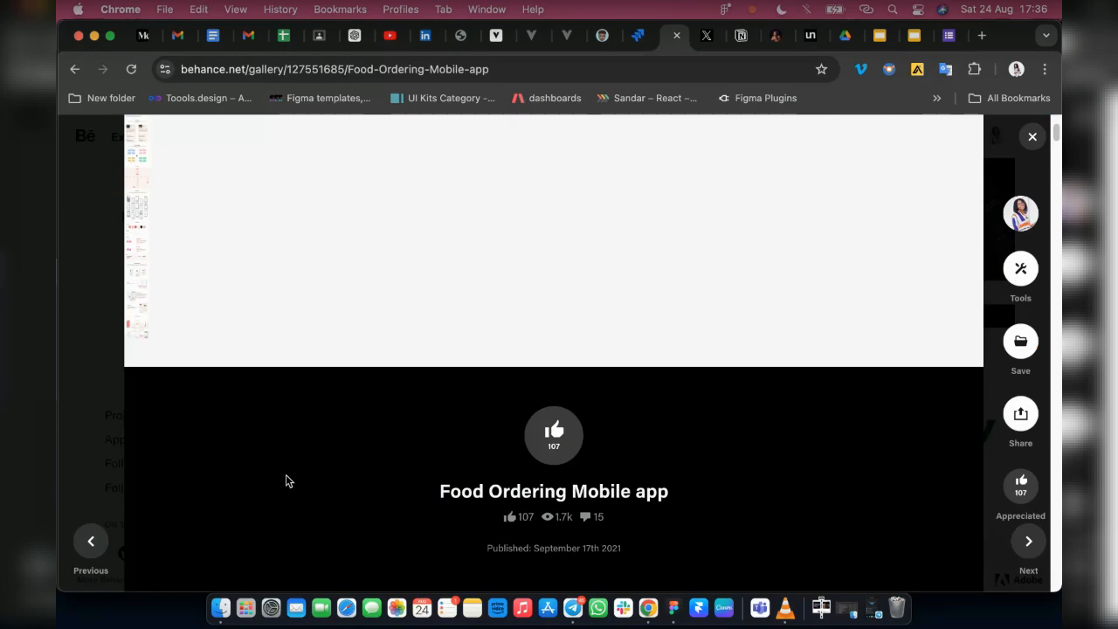
pyautogui.scroll(3, 746, 483)
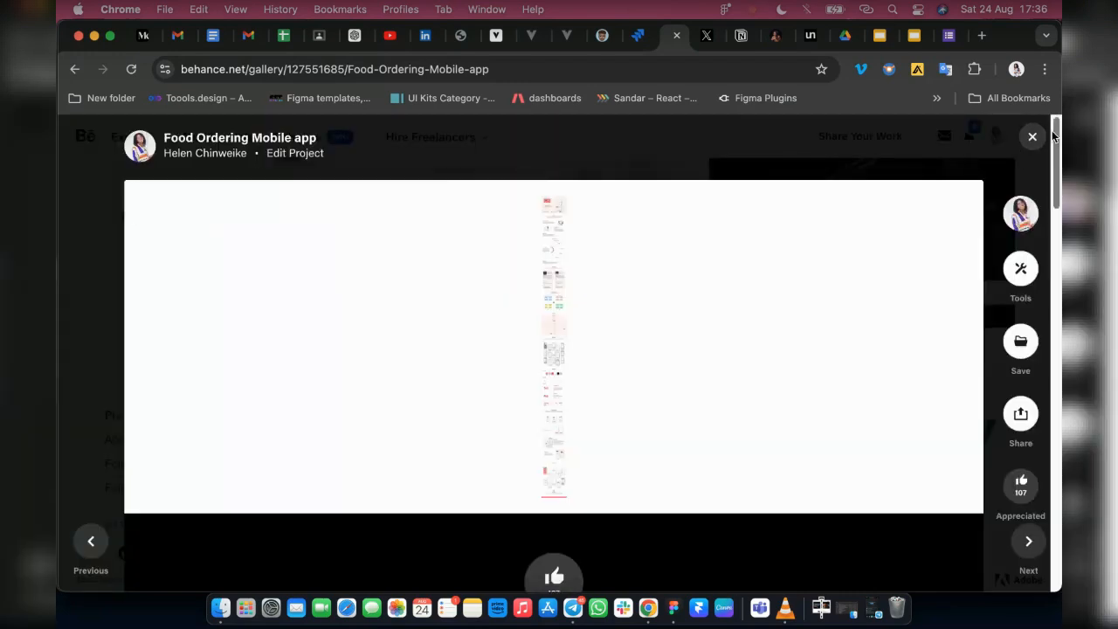
pyautogui.click(1032, 137)
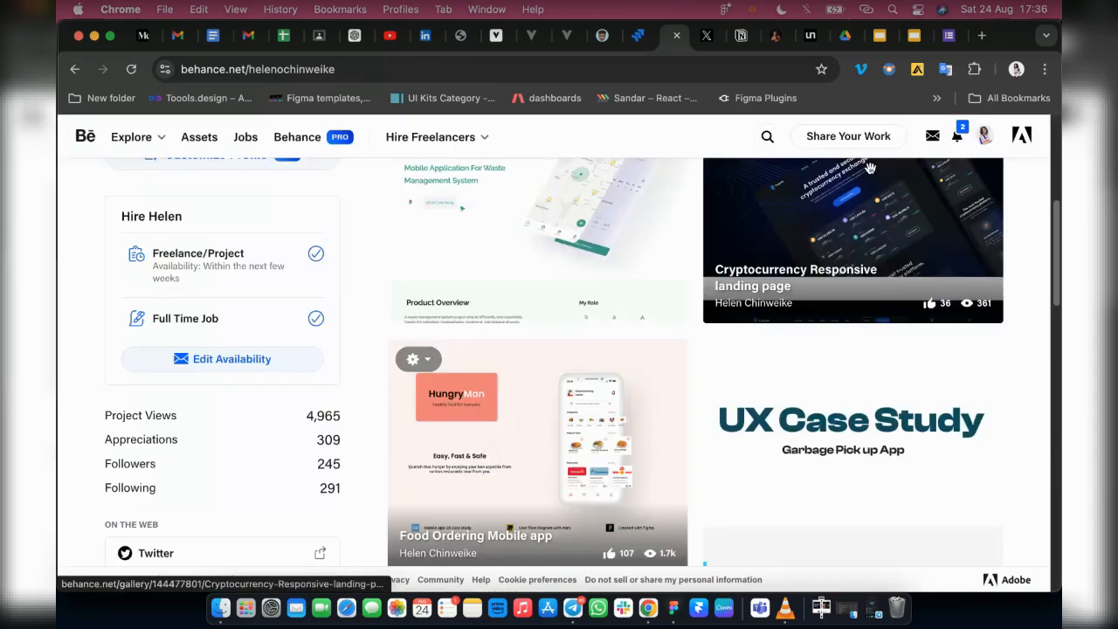
# Reopen the Food Ordering Mobile app project, close it again and reload the Behance profile page
pyautogui.click(549, 422)
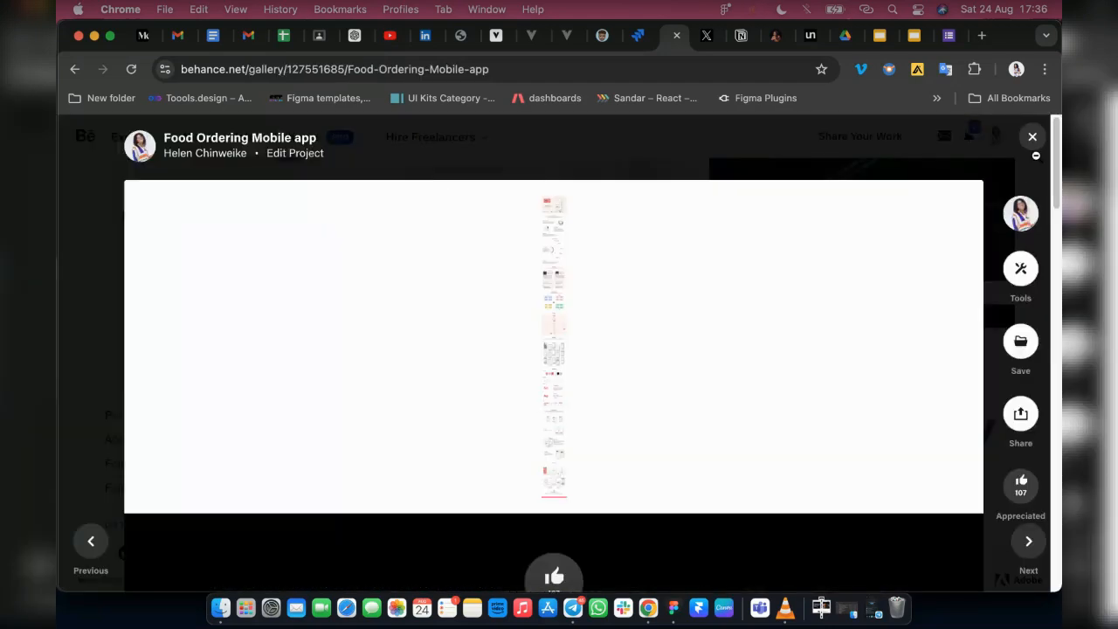
pyautogui.click(1033, 144)
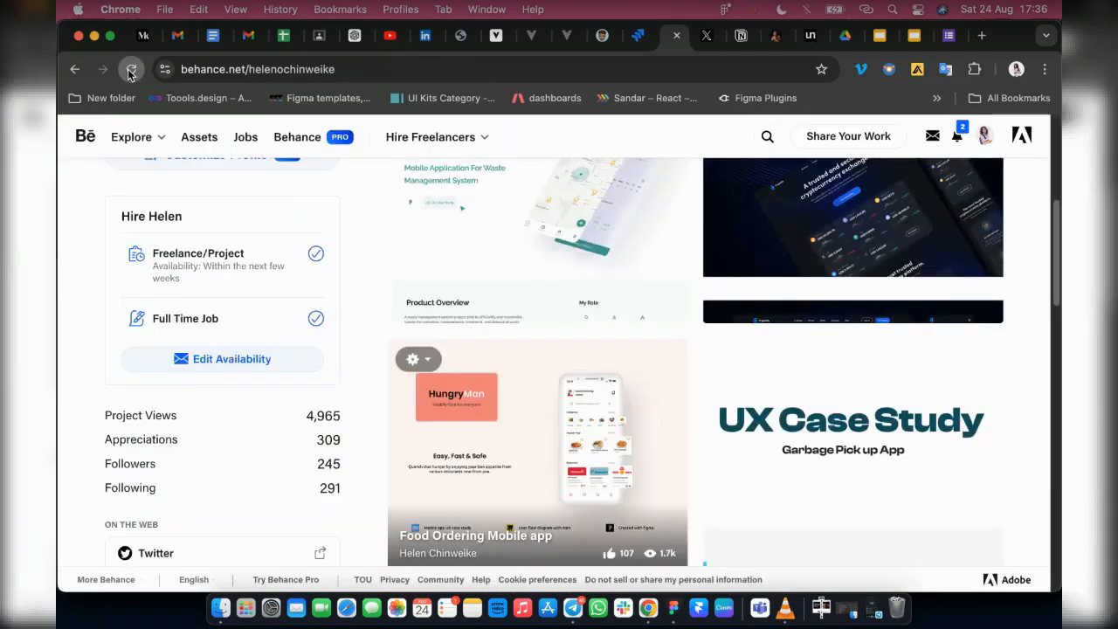
pyautogui.click(131, 70)
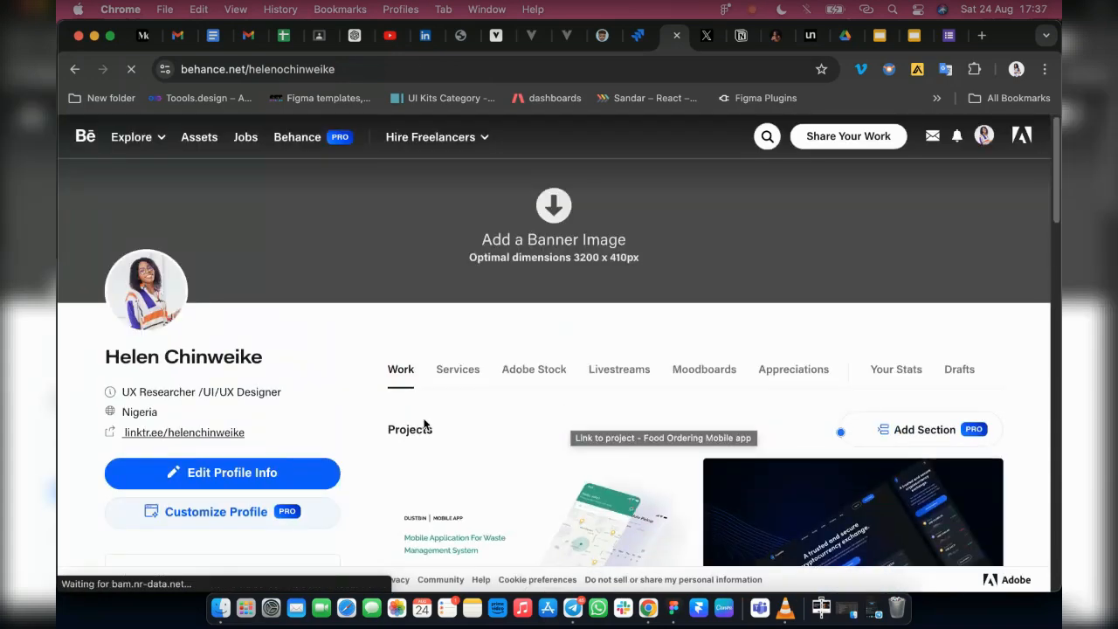
# Examine the cover images of the published projects on the Behance profile as presentation examples
pyautogui.scroll(-4, 281, 227)
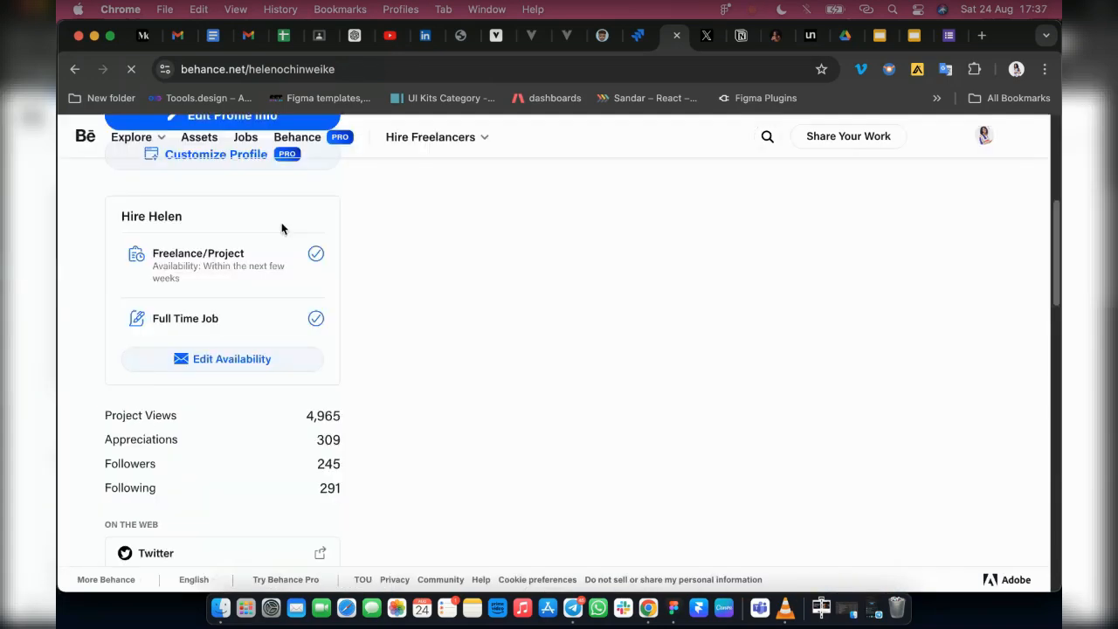
pyautogui.scroll(4, 461, 398)
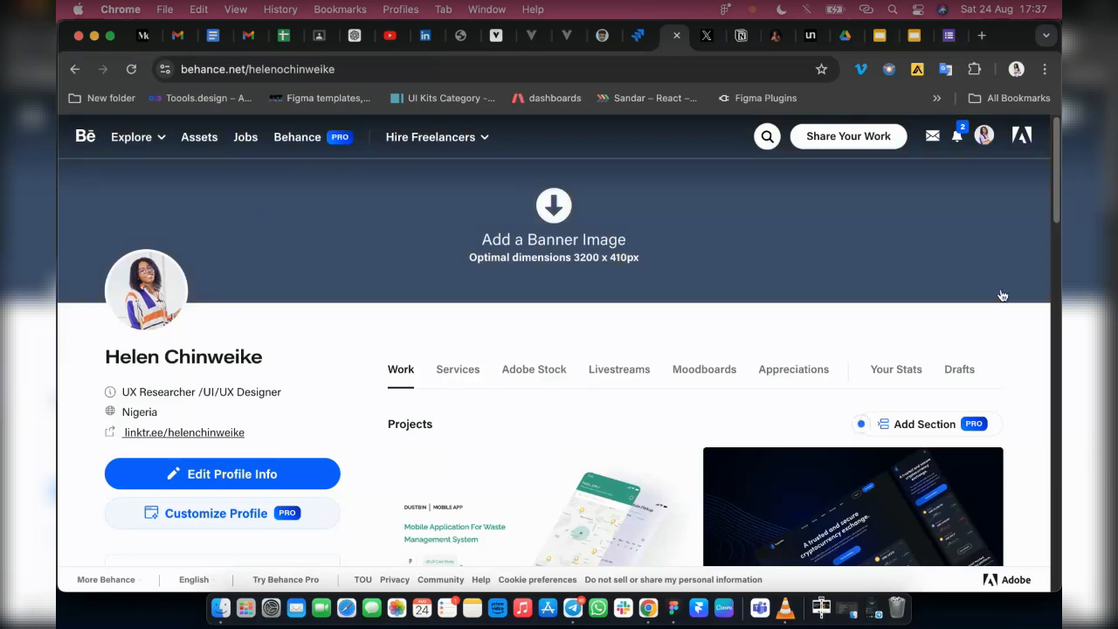
pyautogui.scroll(-3, 585, 421)
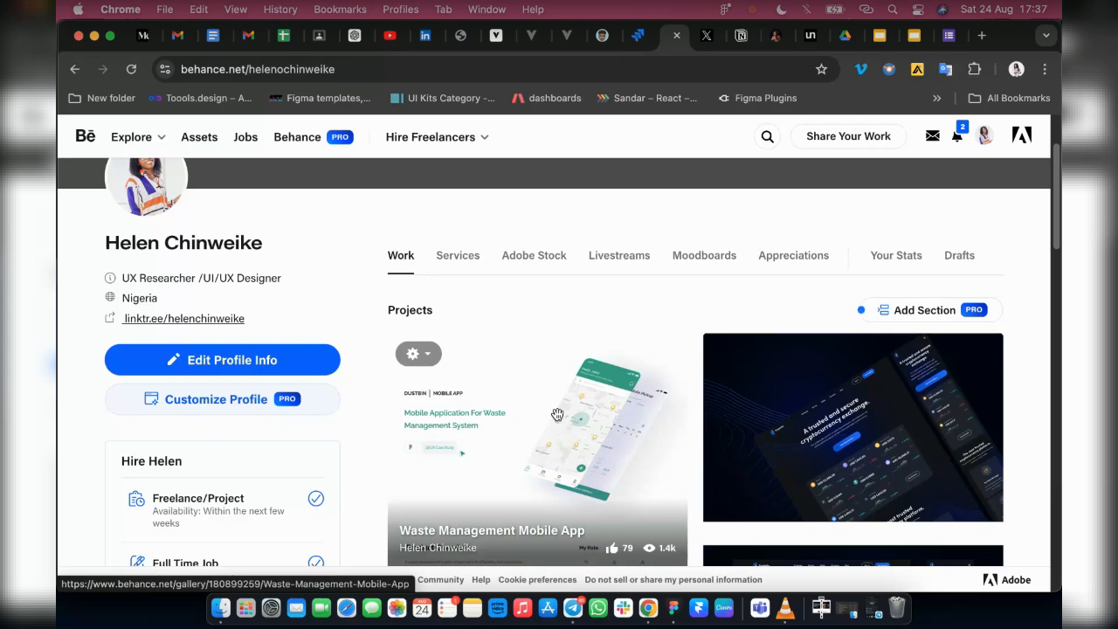
pyautogui.scroll(-5, 557, 414)
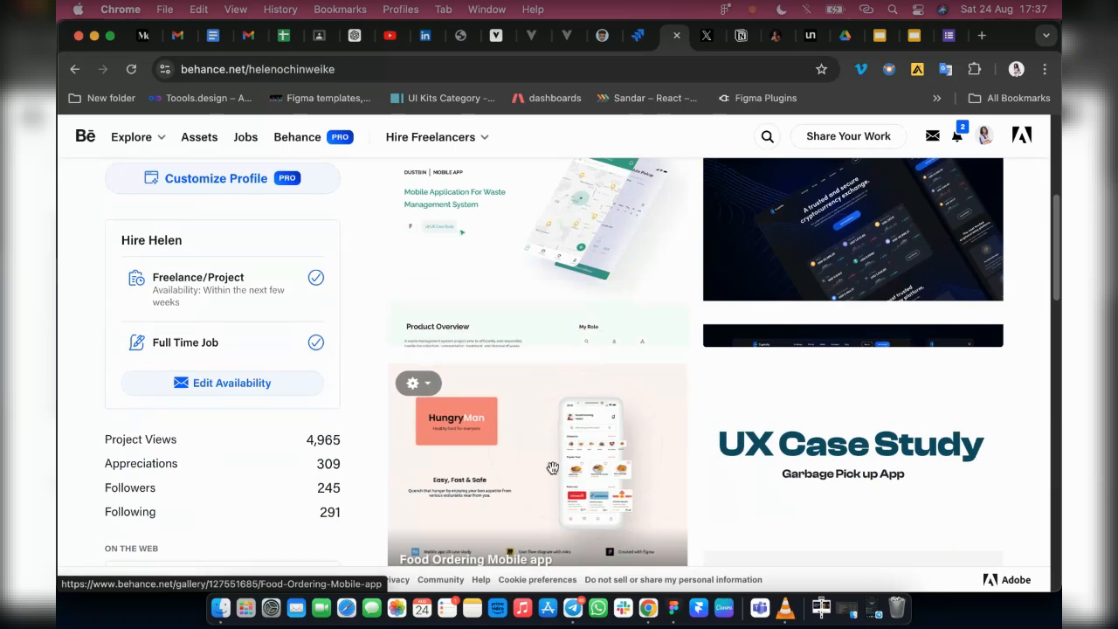
pyautogui.scroll(-3, 567, 450)
pyautogui.scroll(-3, 520, 446)
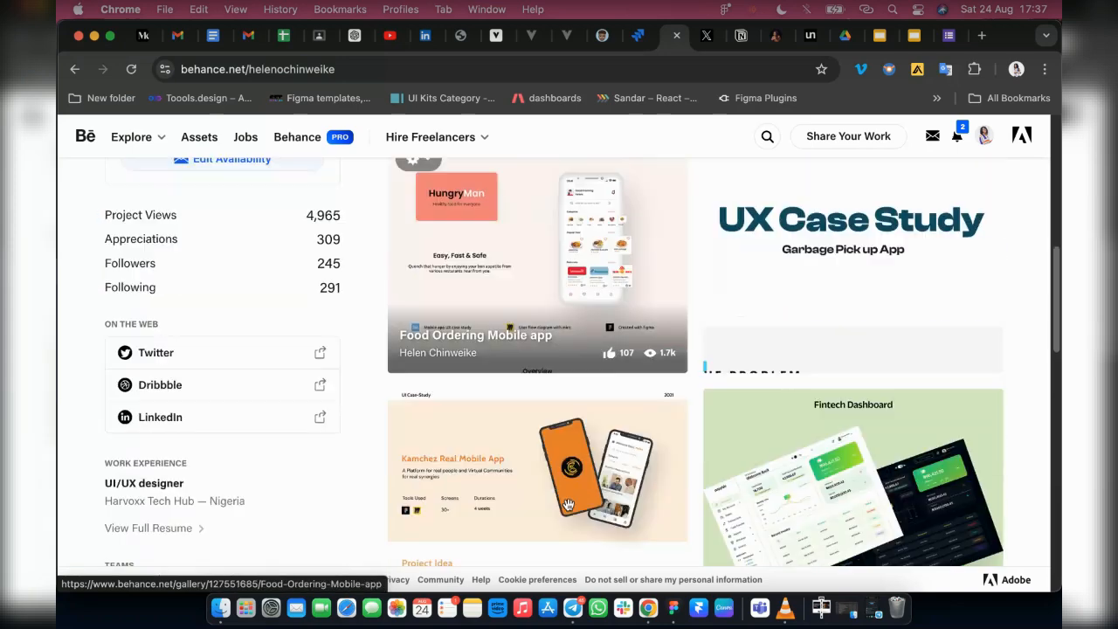
pyautogui.scroll(-6, 559, 499)
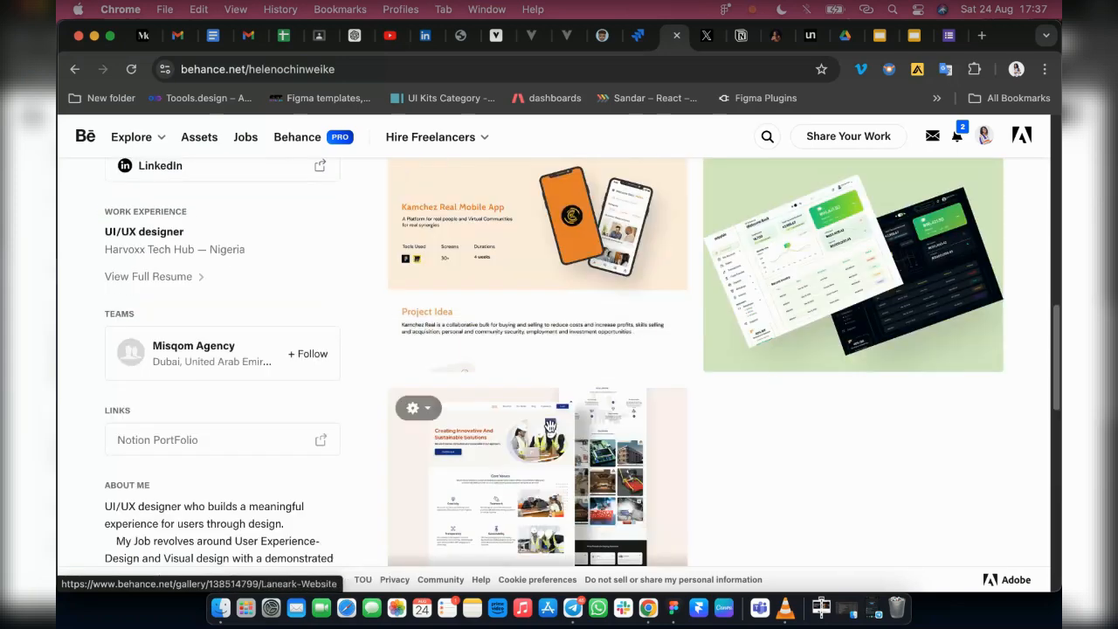
pyautogui.scroll(12, 869, 286)
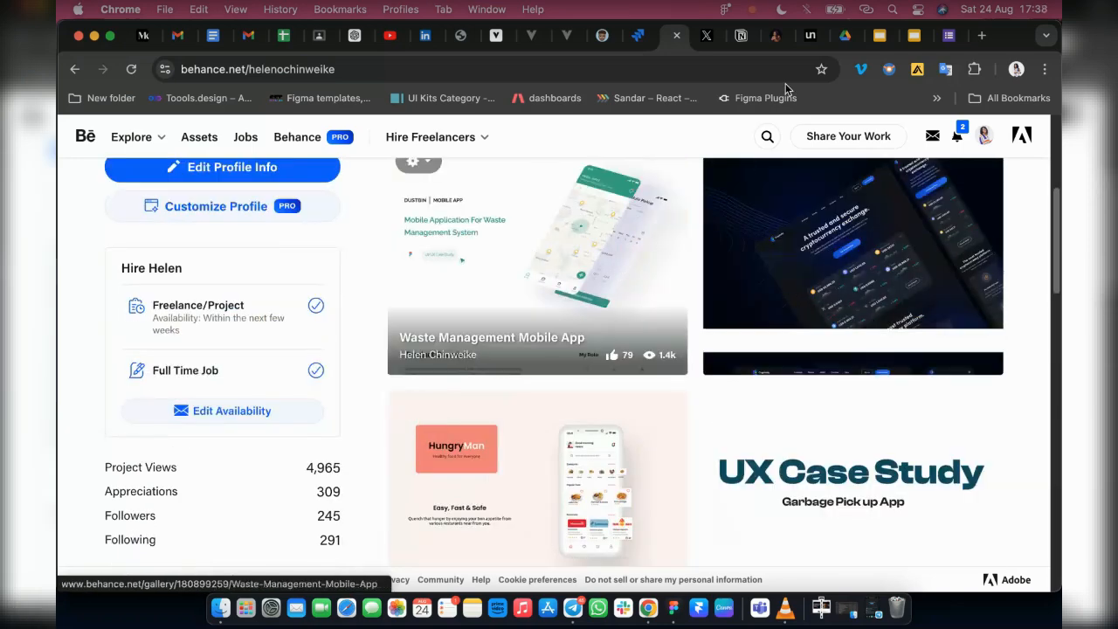
pyautogui.scroll(6, 268, 346)
pyautogui.scroll(-3, 654, 370)
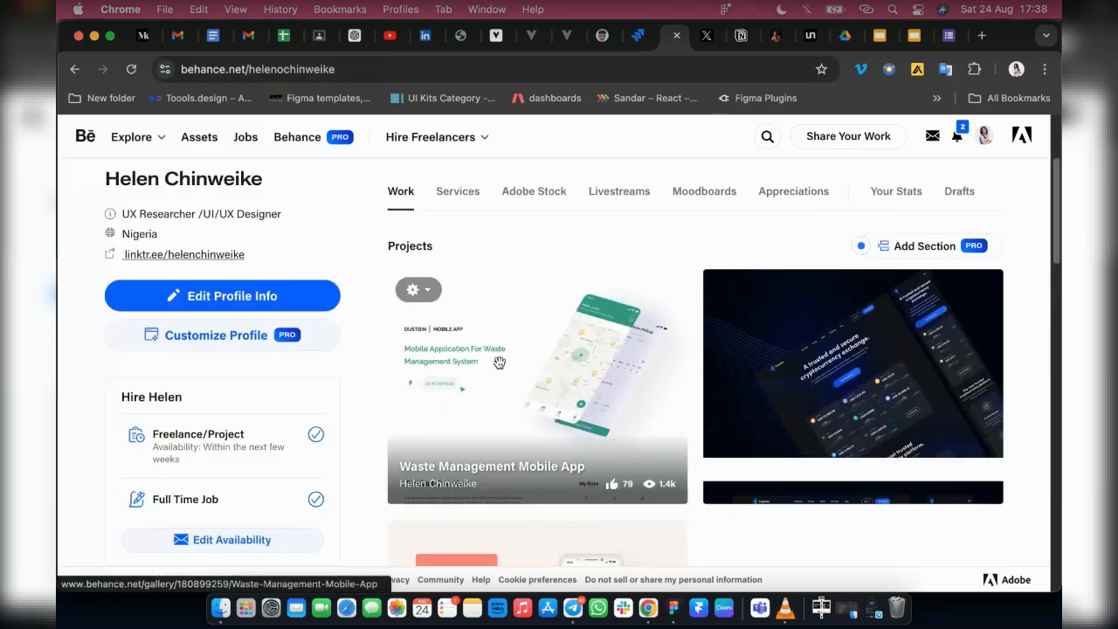
pyautogui.scroll(5, 668, 358)
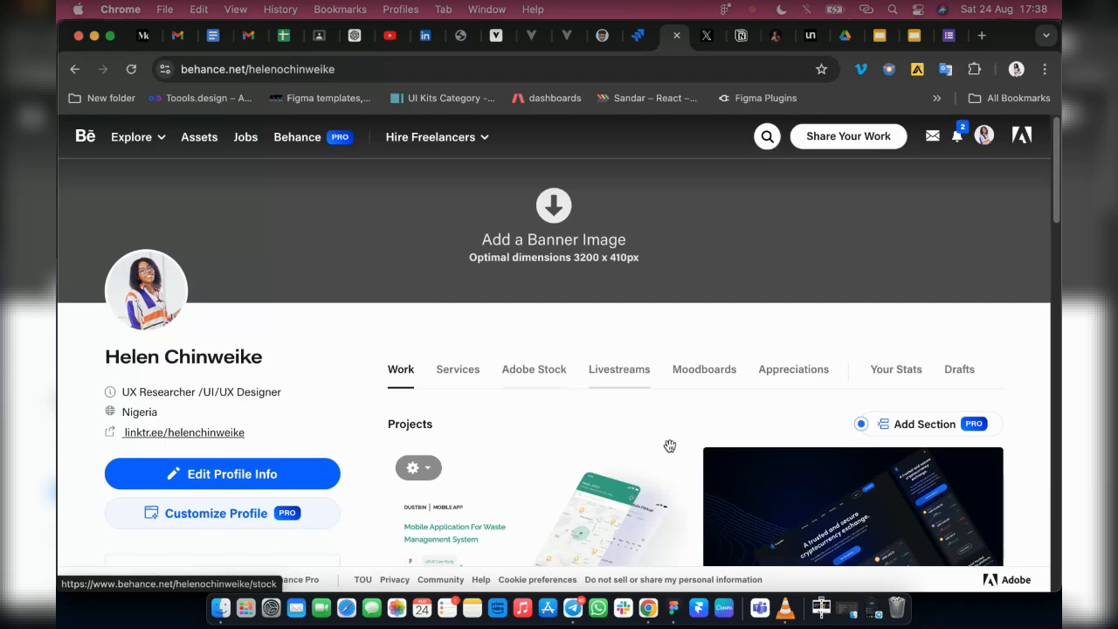
pyautogui.scroll(-7, 669, 447)
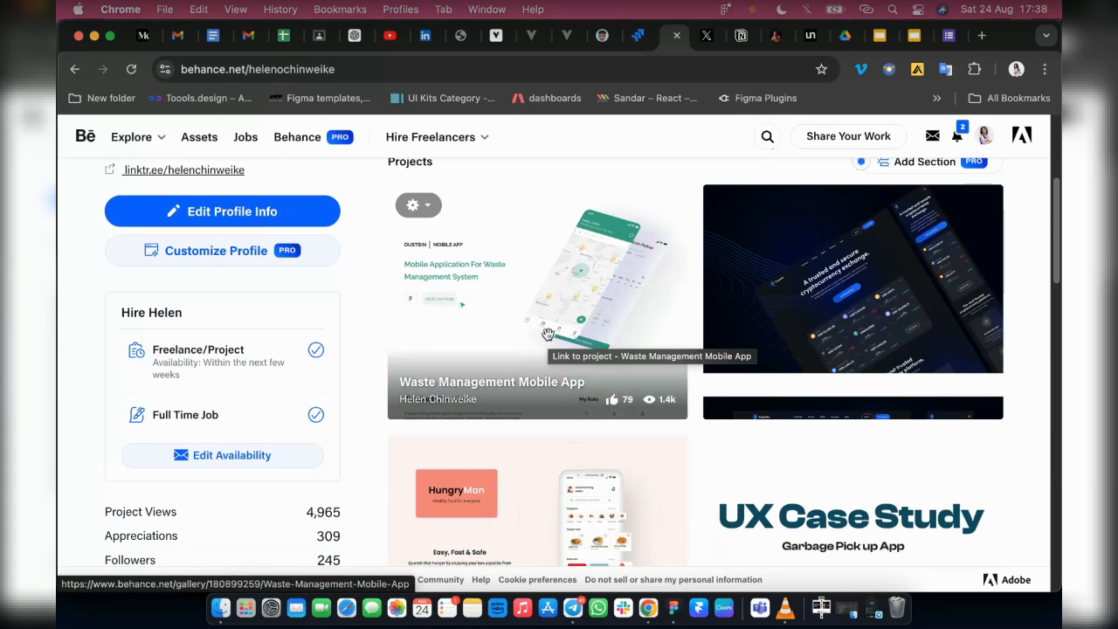
pyautogui.scroll(1, 588, 376)
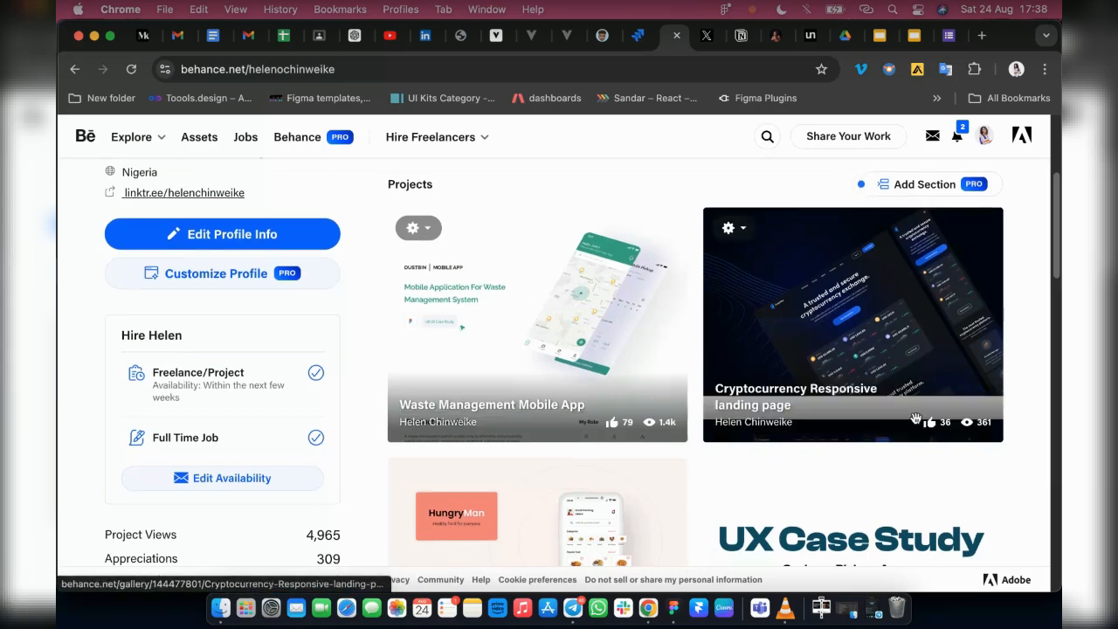
pyautogui.scroll(3, 133, 214)
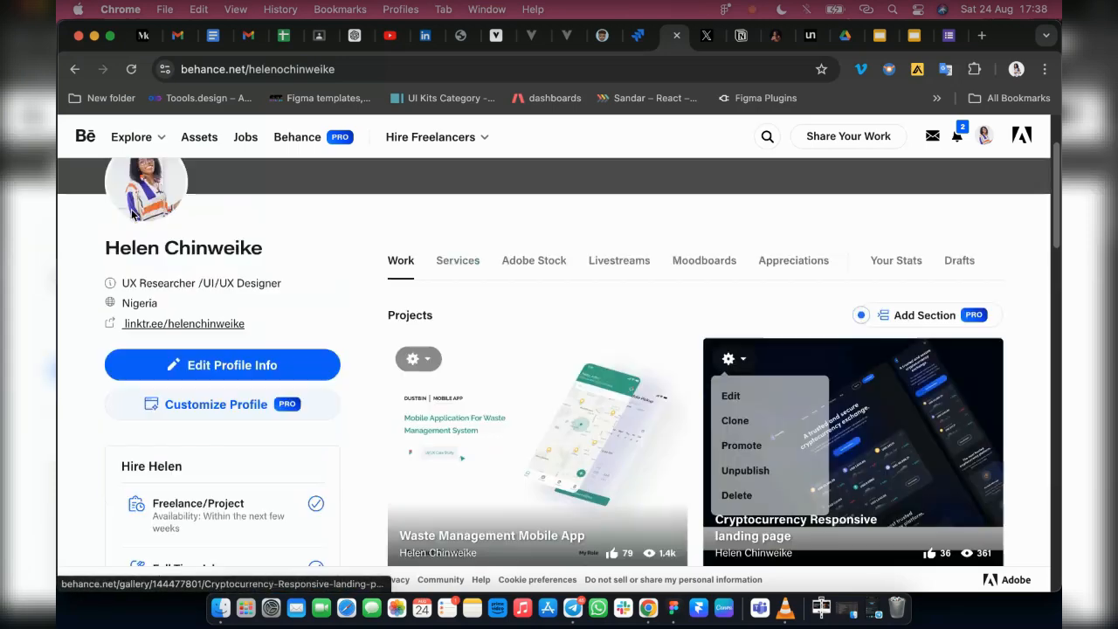
# Switch to Figma to look at the Mockup frame and return to the Behance profile in Chrome
pyautogui.click(678, 611)
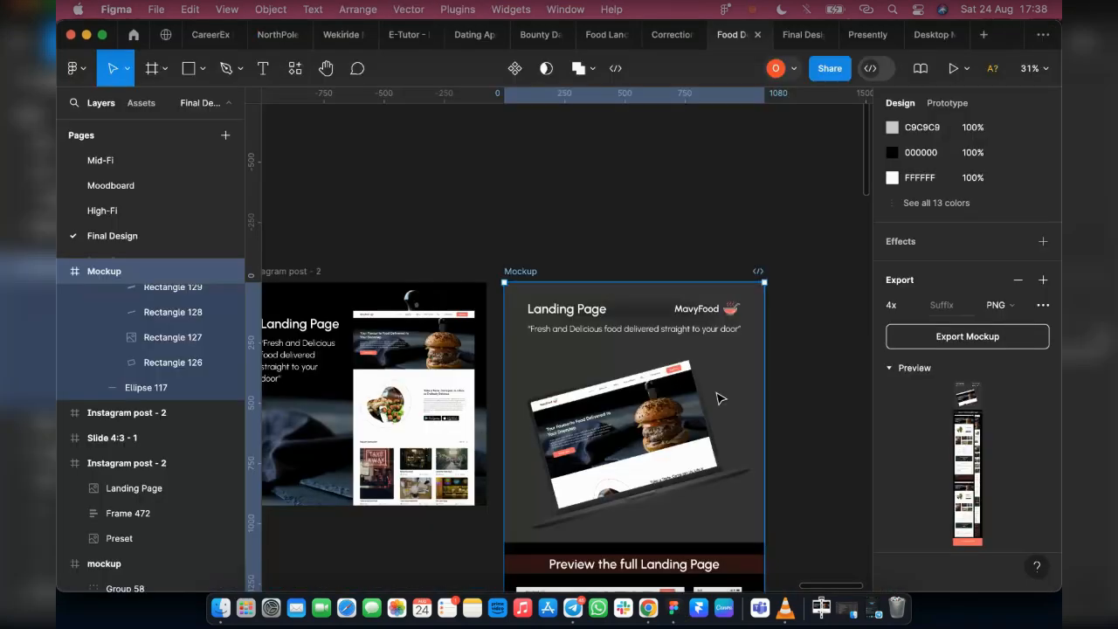
pyautogui.click(648, 609)
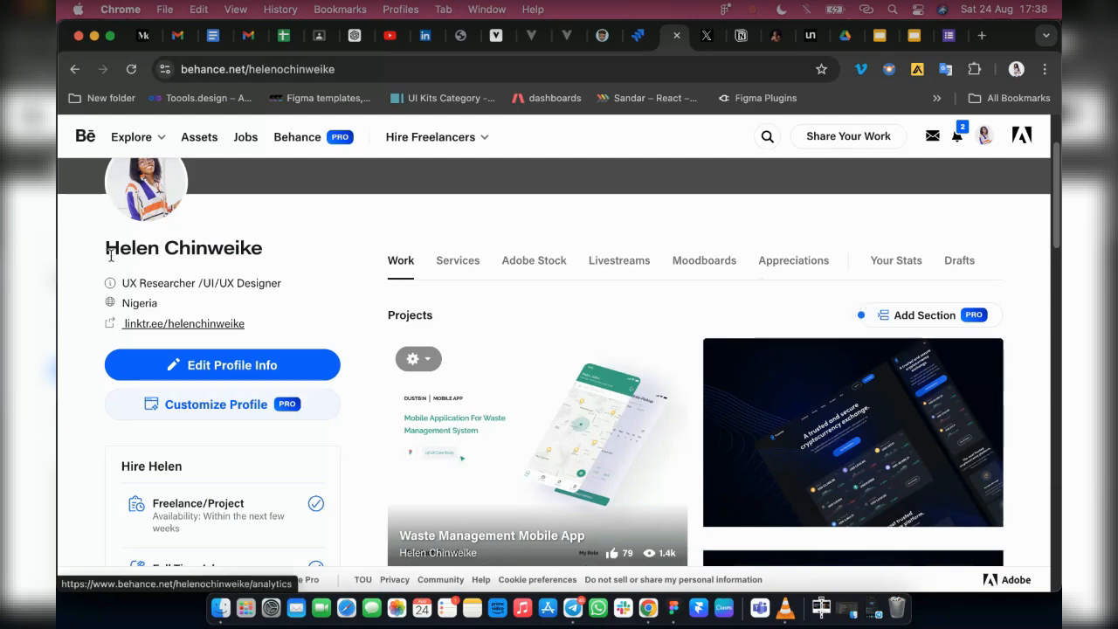
pyautogui.scroll(2, 111, 255)
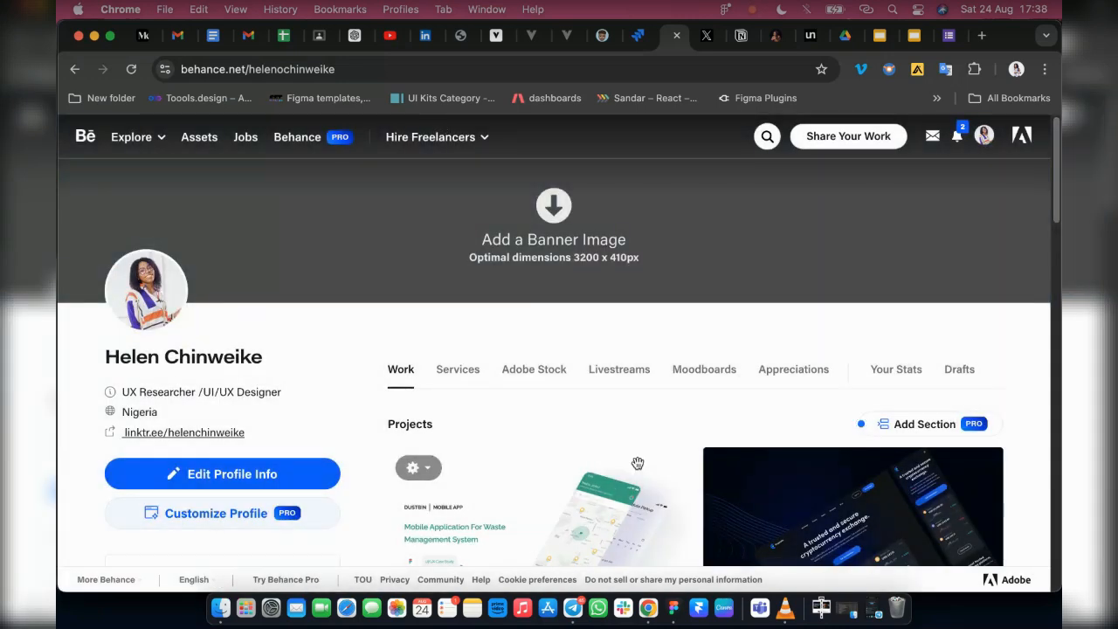
# Start sharing new work on Behance as a Project, opening the project editor
pyautogui.click(807, 138)
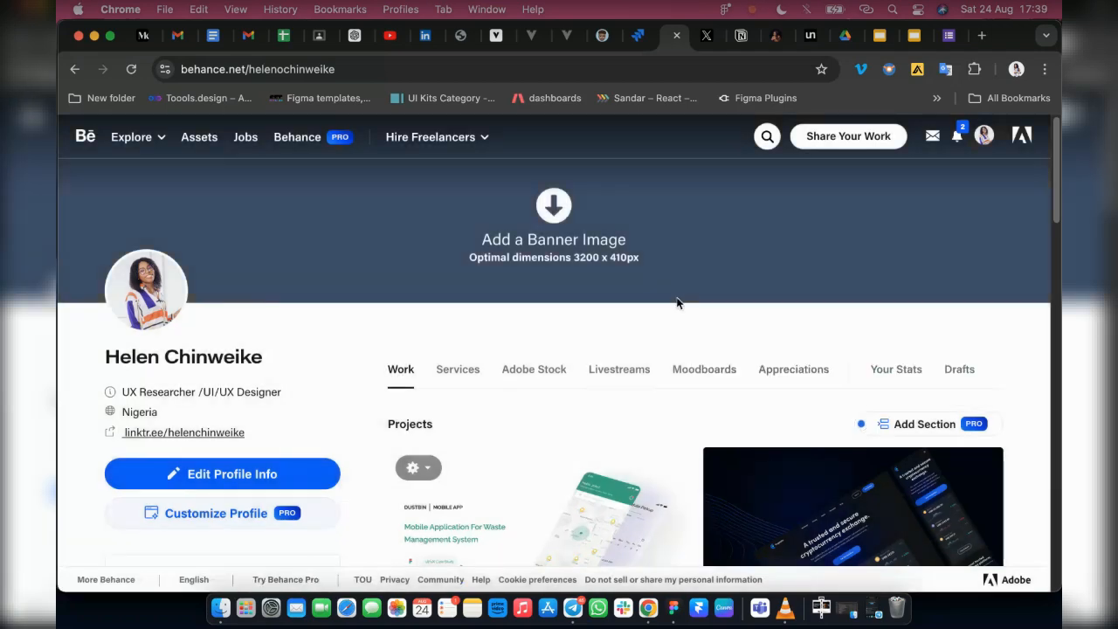
pyautogui.moveTo(827, 141)
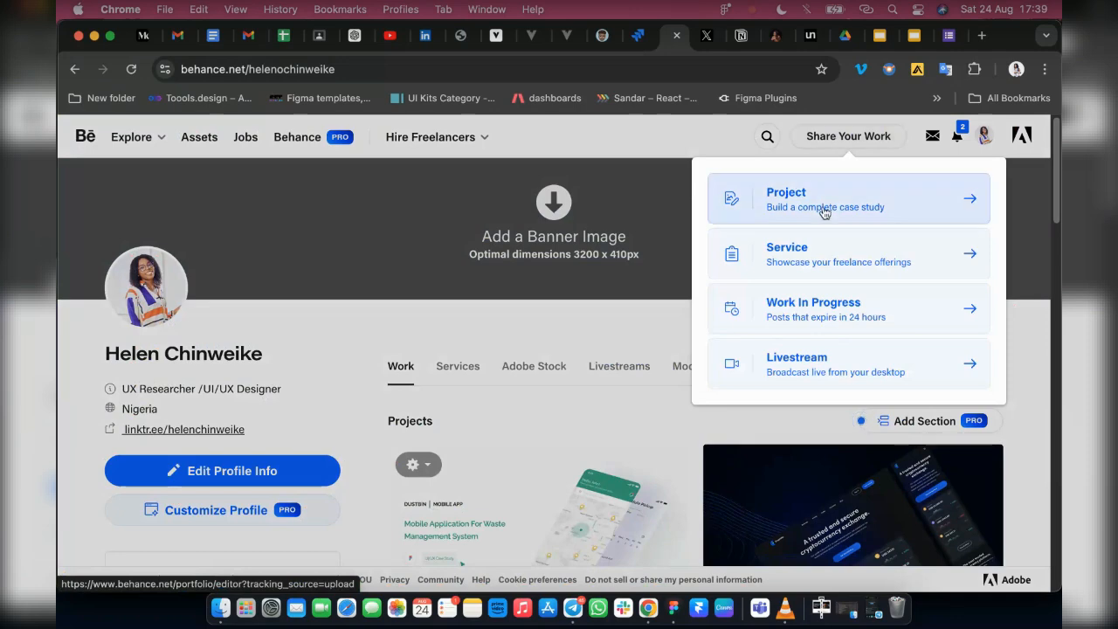
pyautogui.click(872, 212)
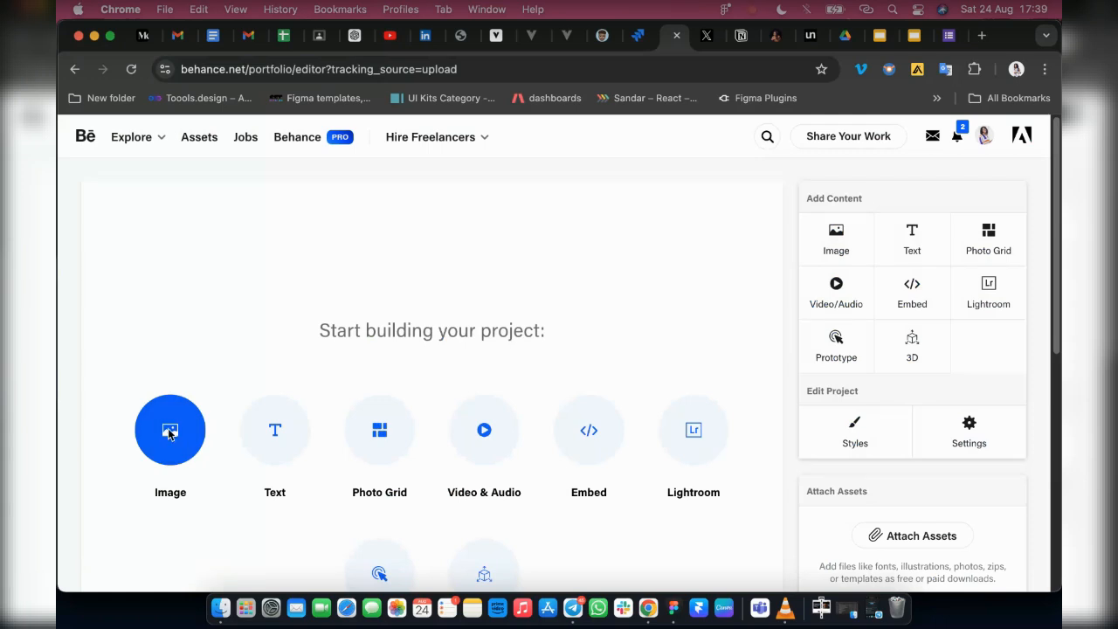
# Add mockup.png from the Downloads folder as an image to the new Behance project
pyautogui.click(169, 434)
pyautogui.click(416, 416)
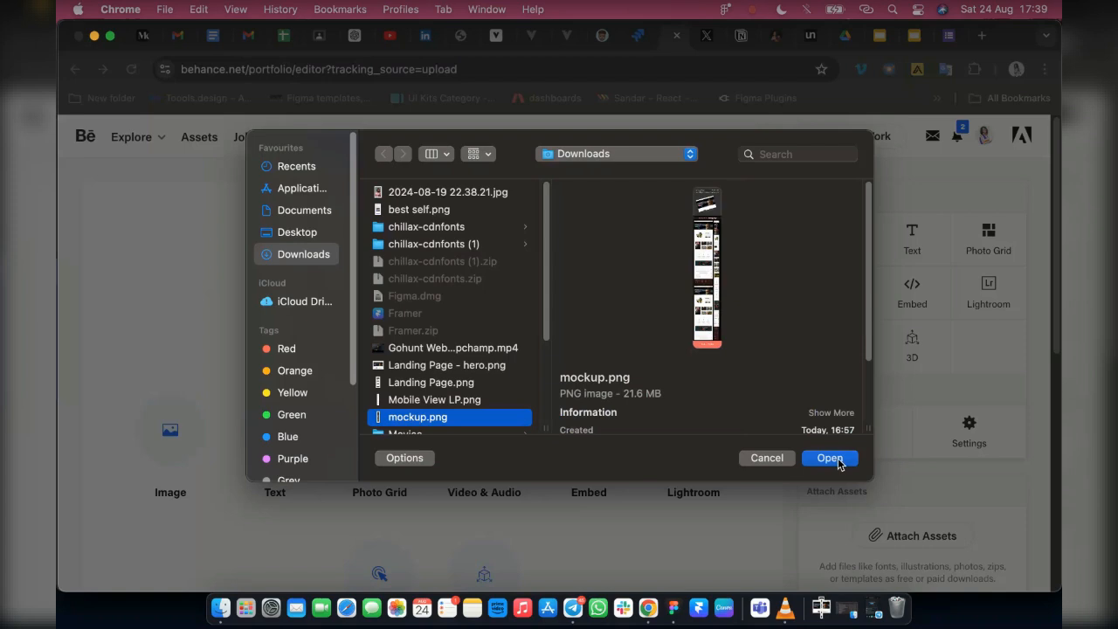
pyautogui.click(829, 457)
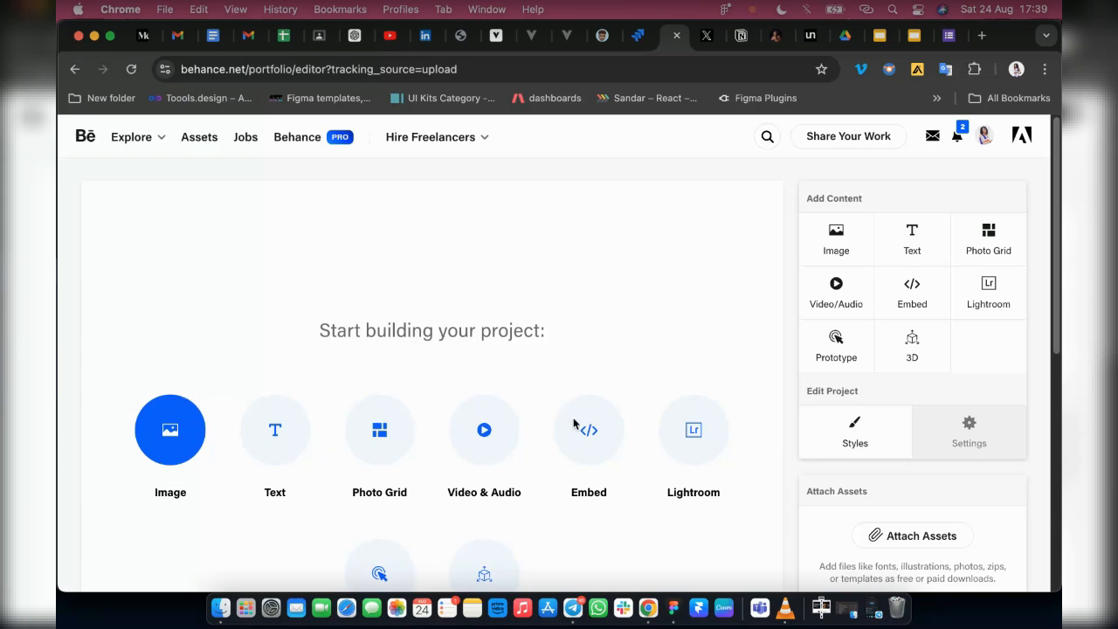
pyautogui.scroll(-3, 297, 379)
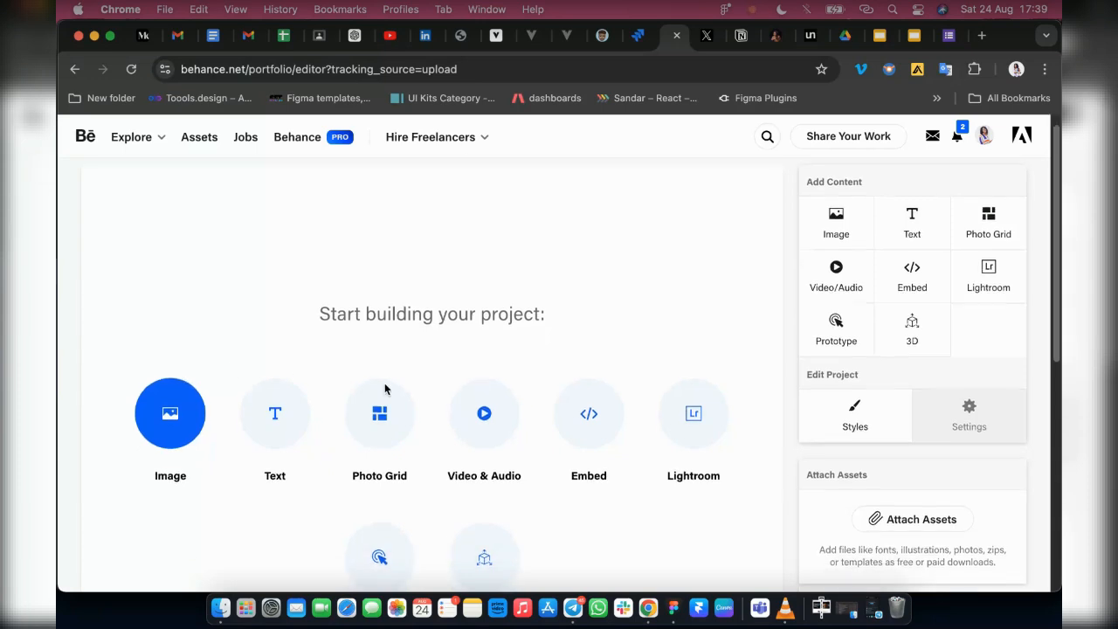
pyautogui.scroll(1, 582, 442)
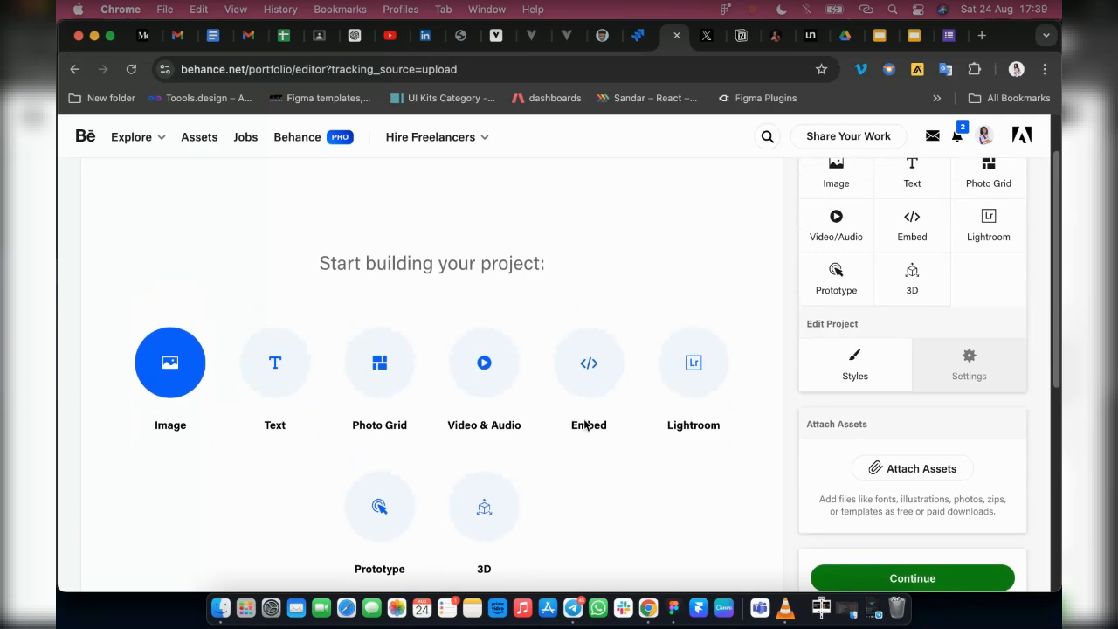
# Switch to Figma, view the landing page presentation in its preview and return to the design file
pyautogui.click(673, 608)
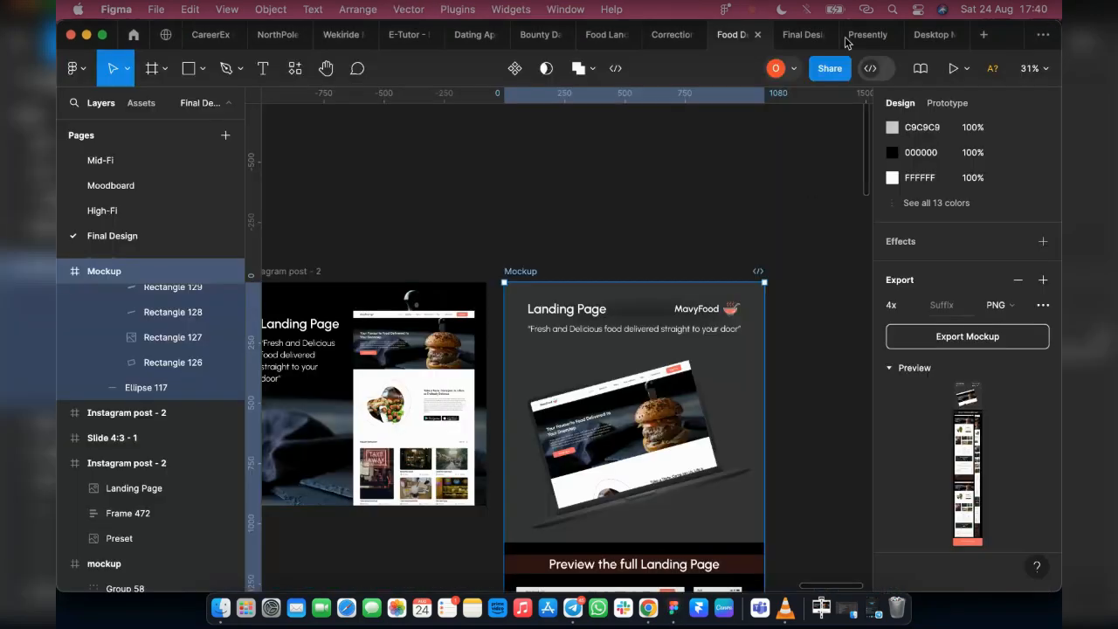
pyautogui.click(793, 35)
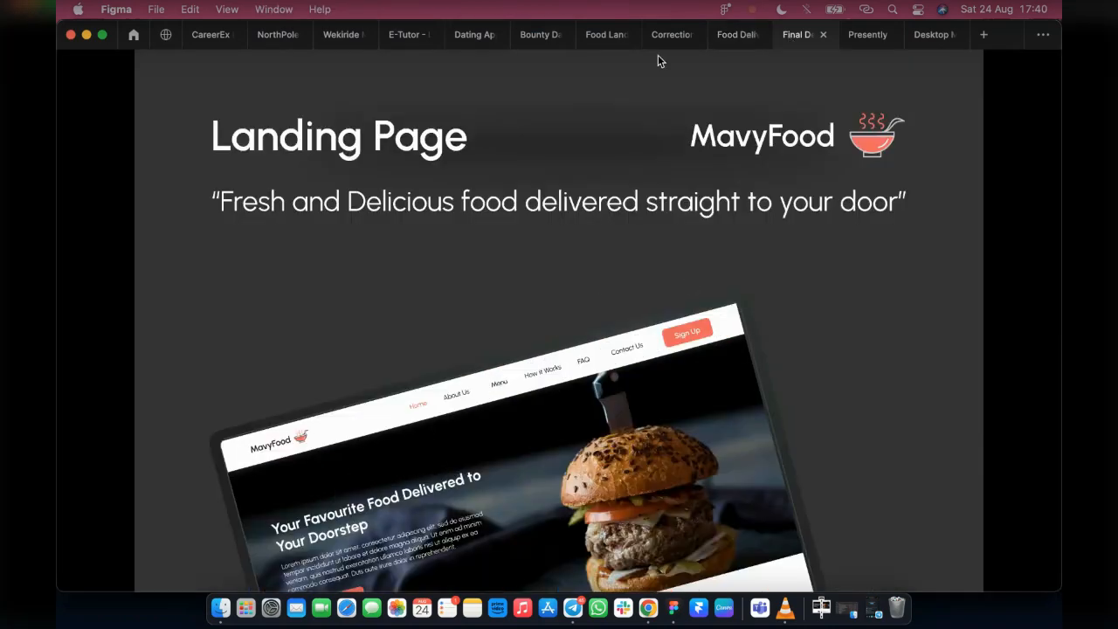
pyautogui.click(712, 37)
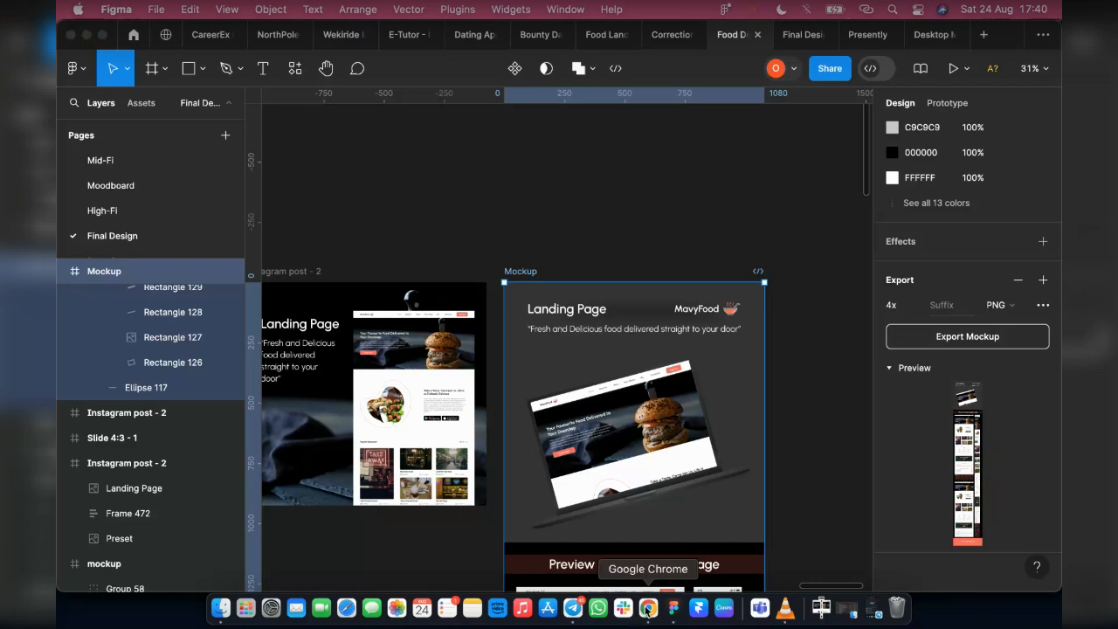
# Switch back to Chrome and look over the uploaded landing page mockup in the Behance project editor
pyautogui.click(647, 609)
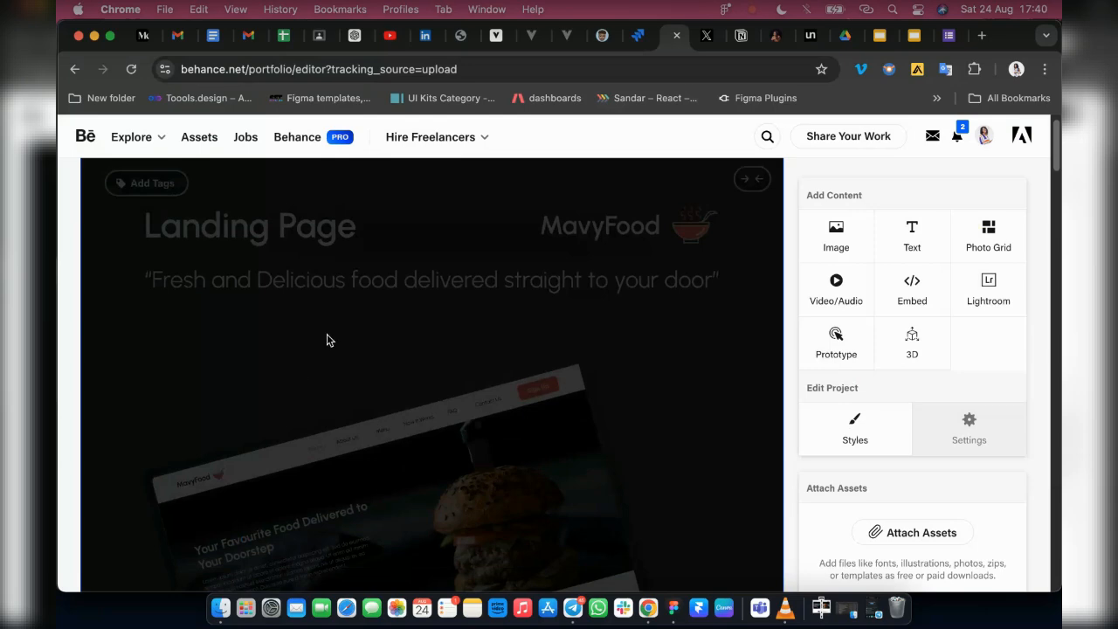
pyautogui.scroll(-10, 472, 362)
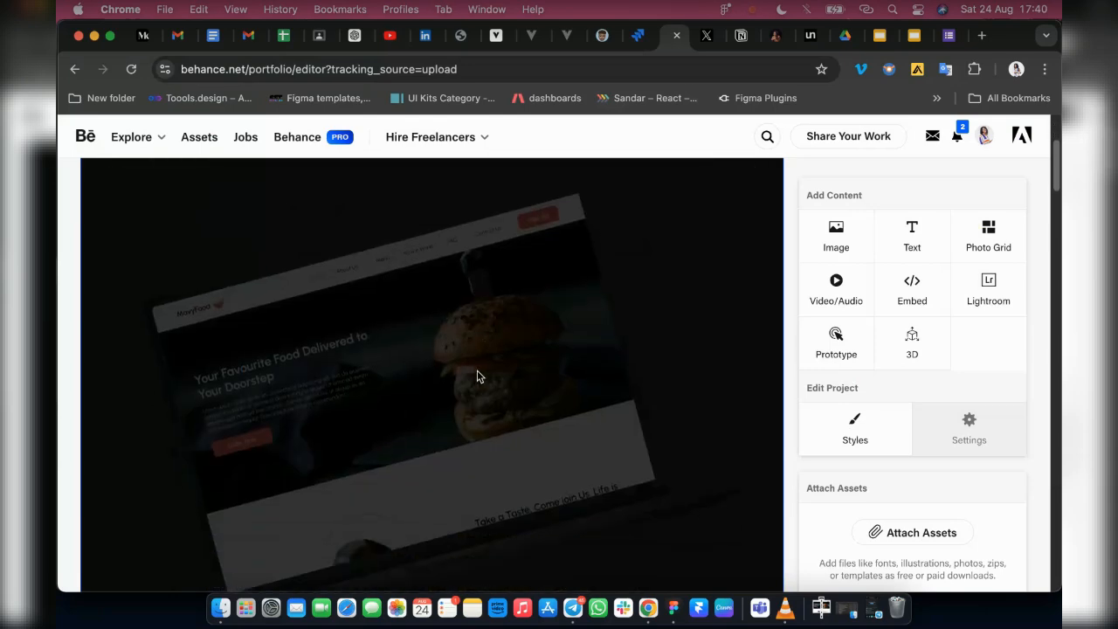
pyautogui.scroll(-15, 489, 393)
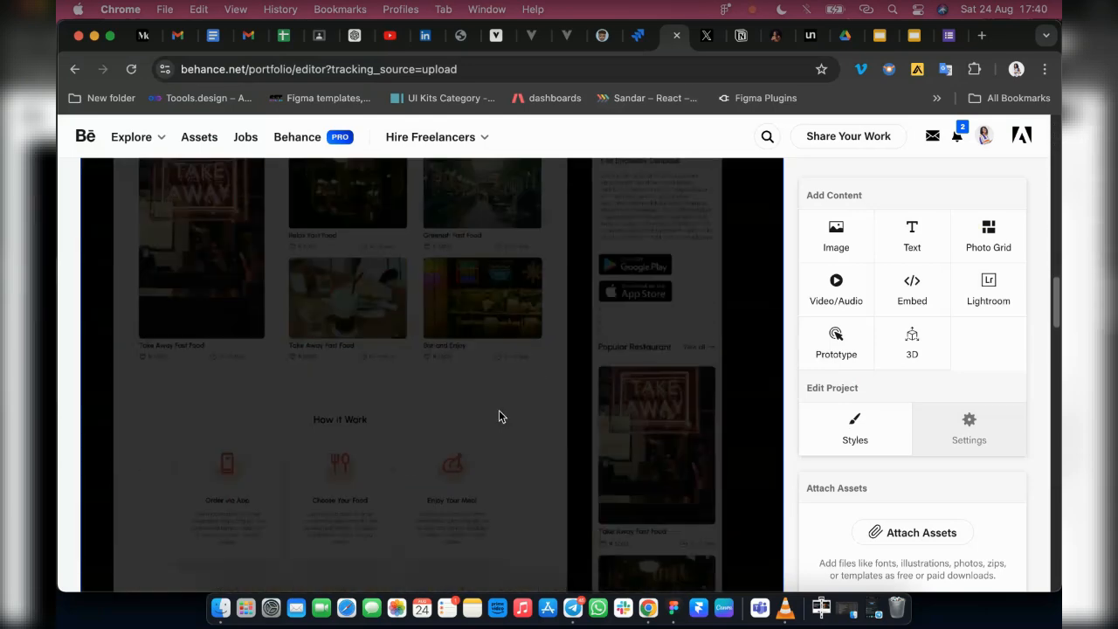
# Examine the uploaded mockup in the project editor down to its closing Thanks for Watching section and back up
pyautogui.scroll(-2, 401, 358)
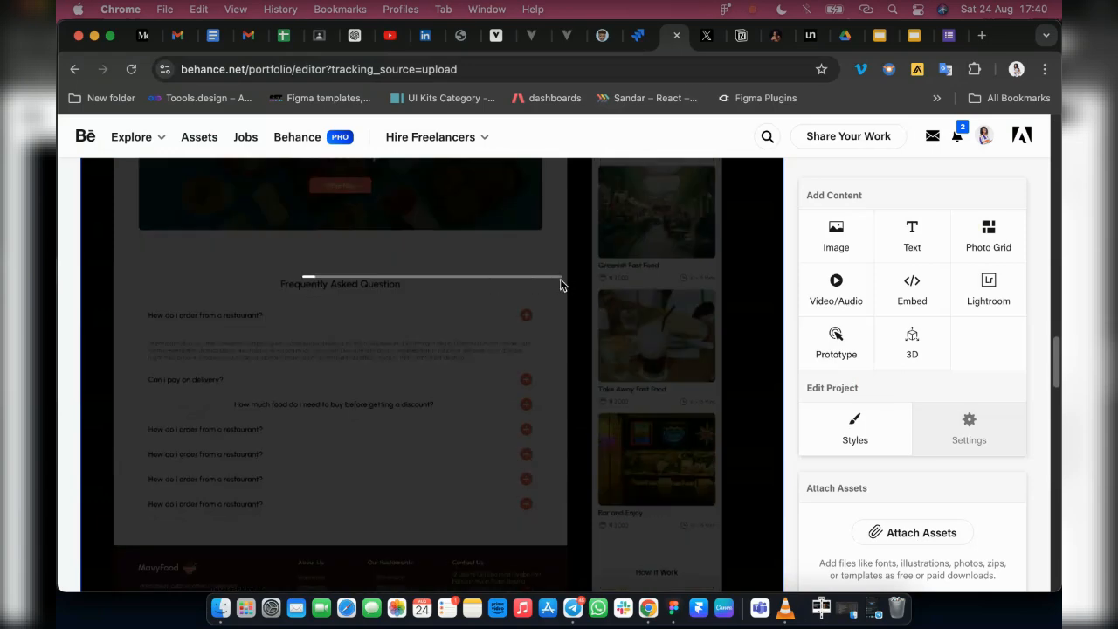
pyautogui.scroll(-20, 475, 327)
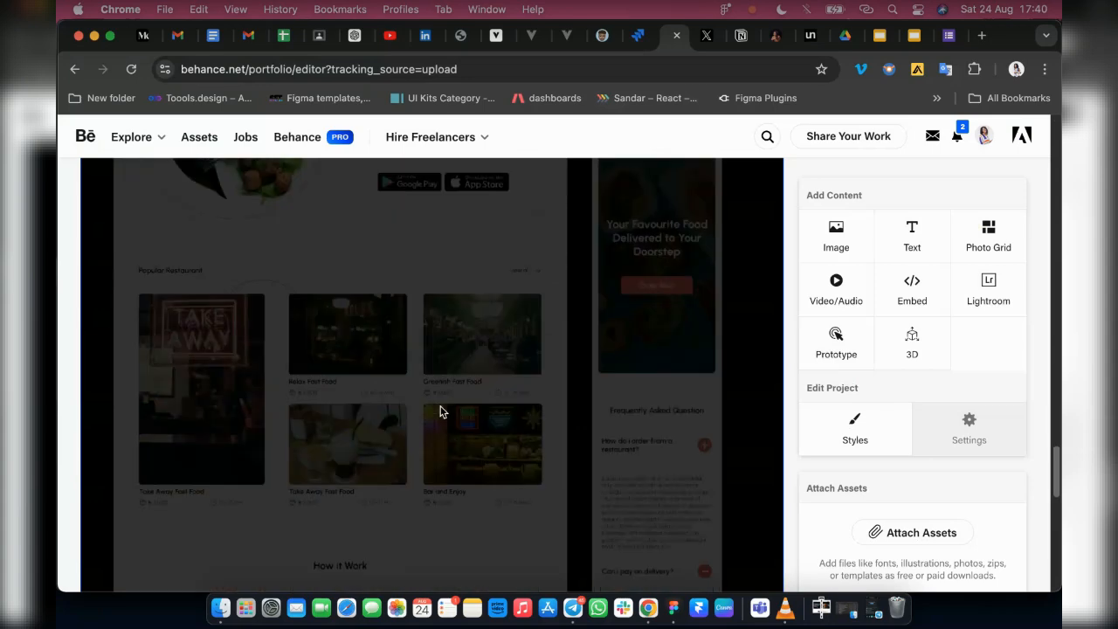
pyautogui.scroll(-15, 439, 411)
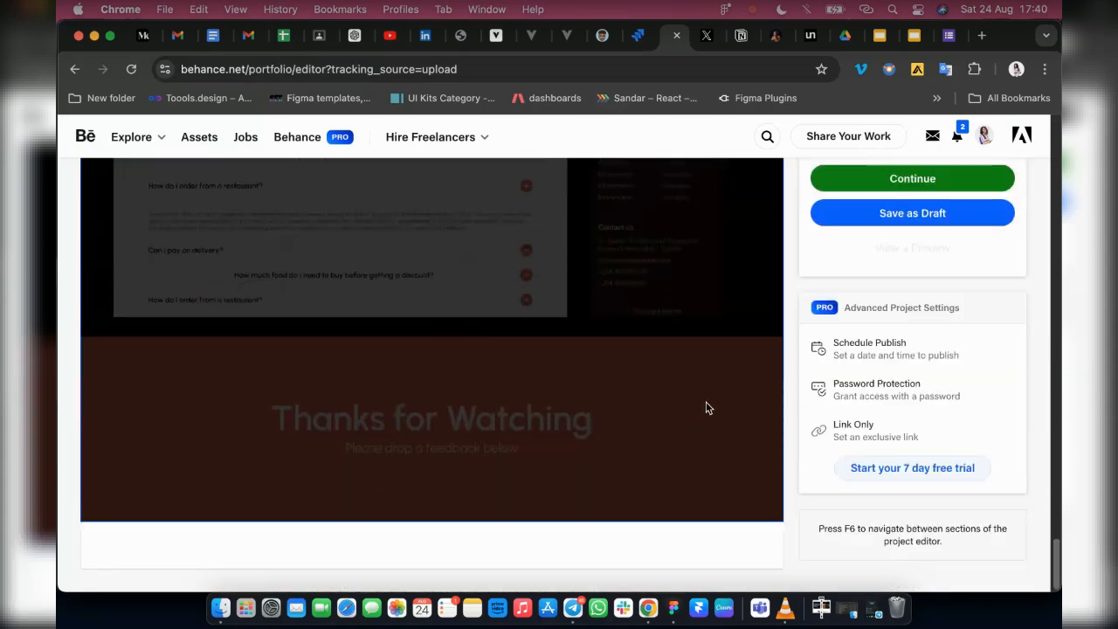
pyautogui.scroll(1, 543, 379)
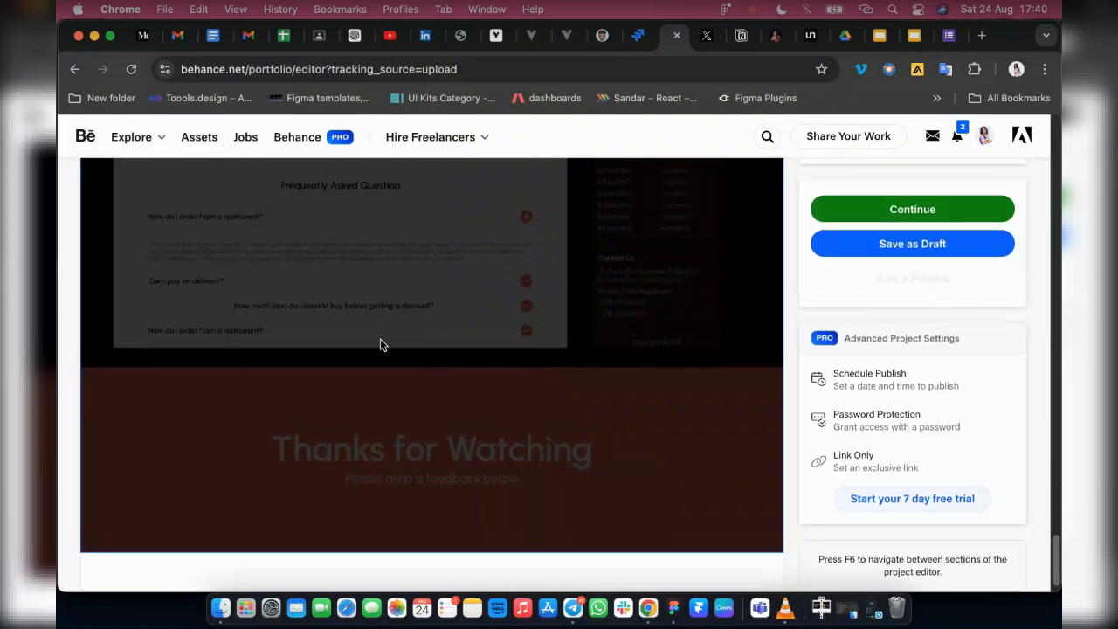
pyautogui.scroll(5, 608, 333)
pyautogui.scroll(5, 364, 327)
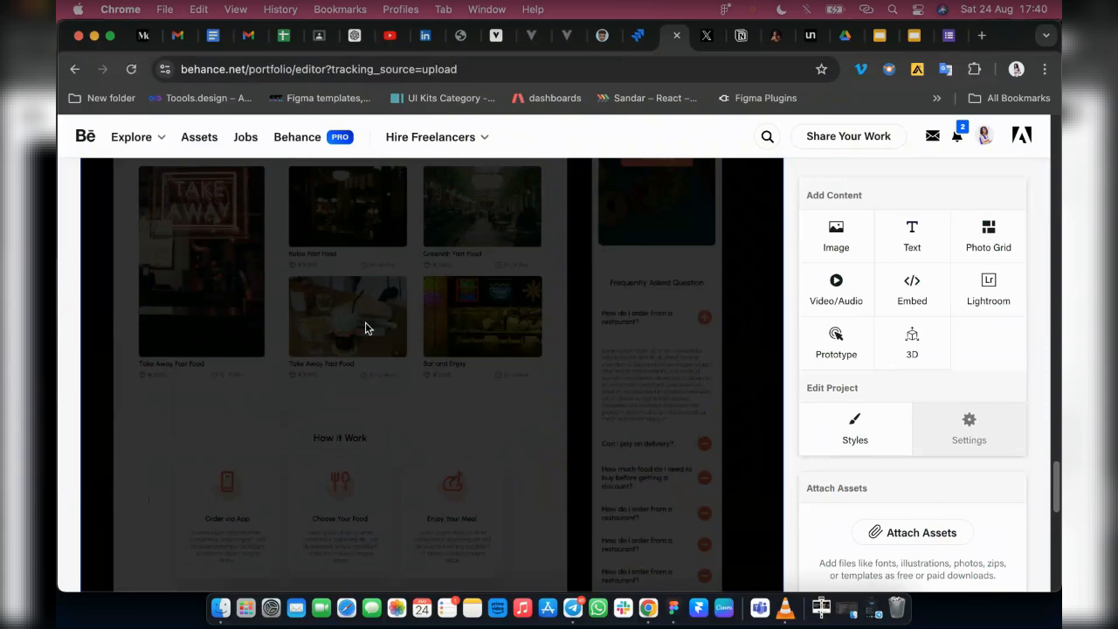
pyautogui.scroll(-5, 425, 353)
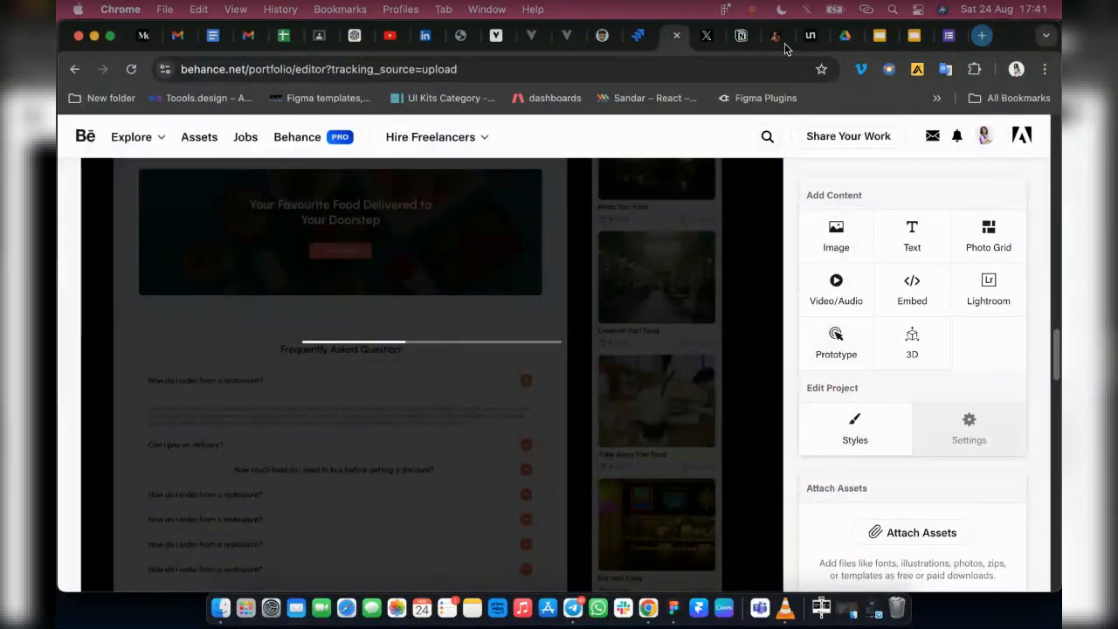
# Open behance.net in a new browser tab and go to the account's own Behance profile
pyautogui.press('super+t')
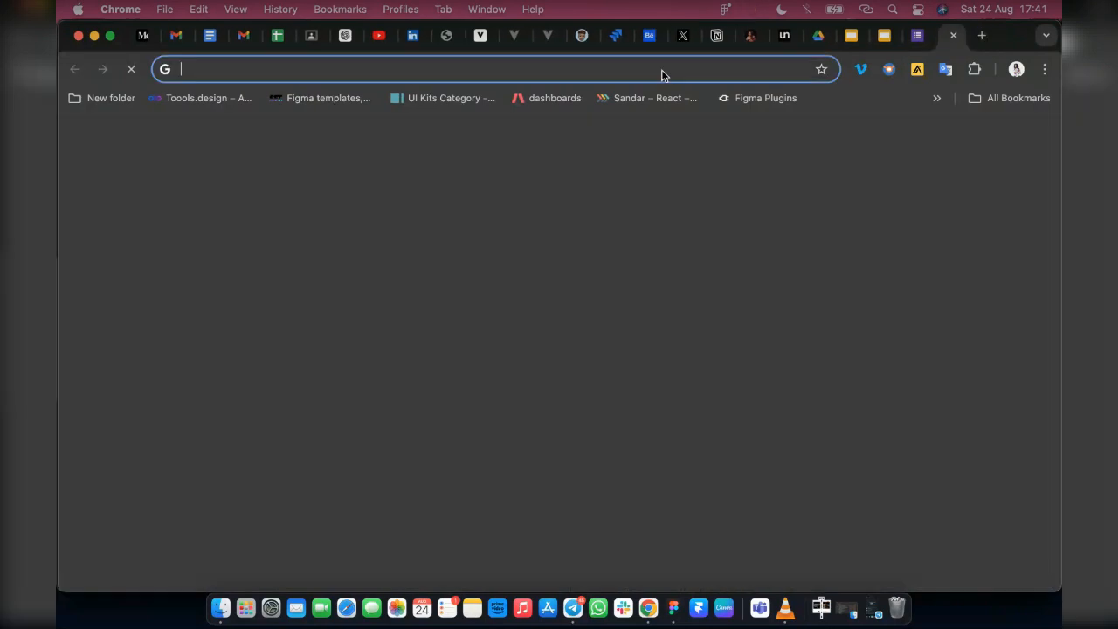
pyautogui.write('be')
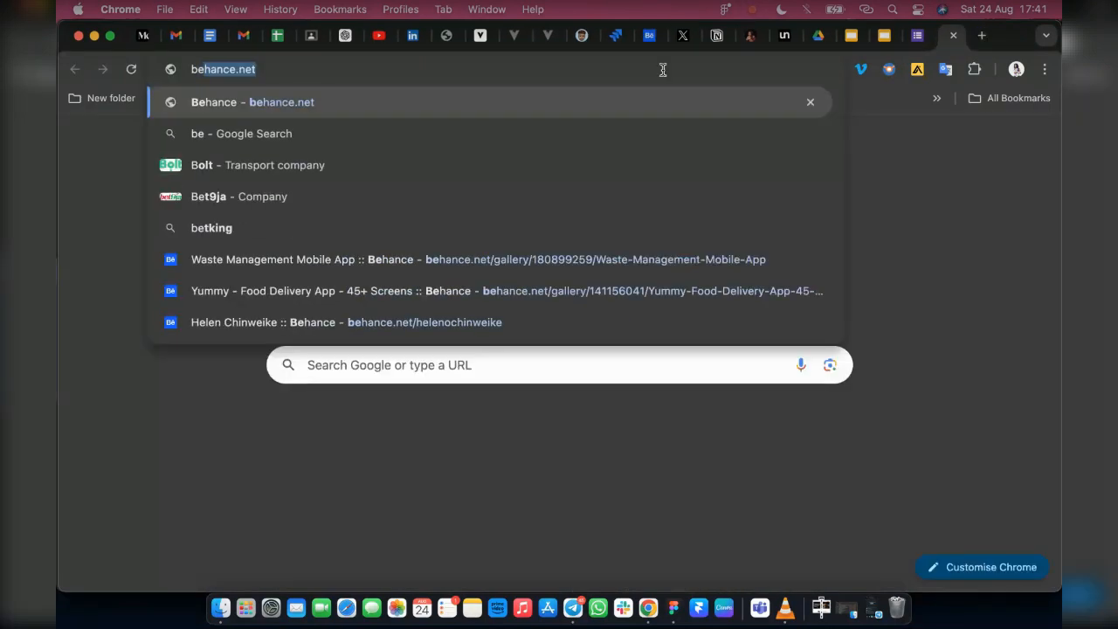
pyautogui.press('Return')
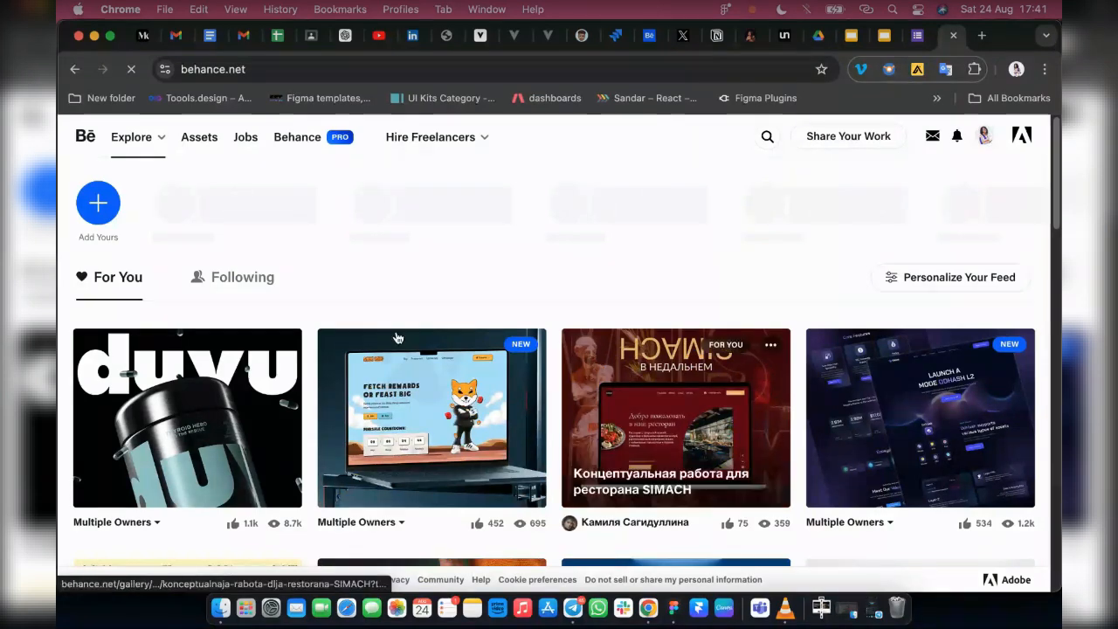
pyautogui.click(981, 137)
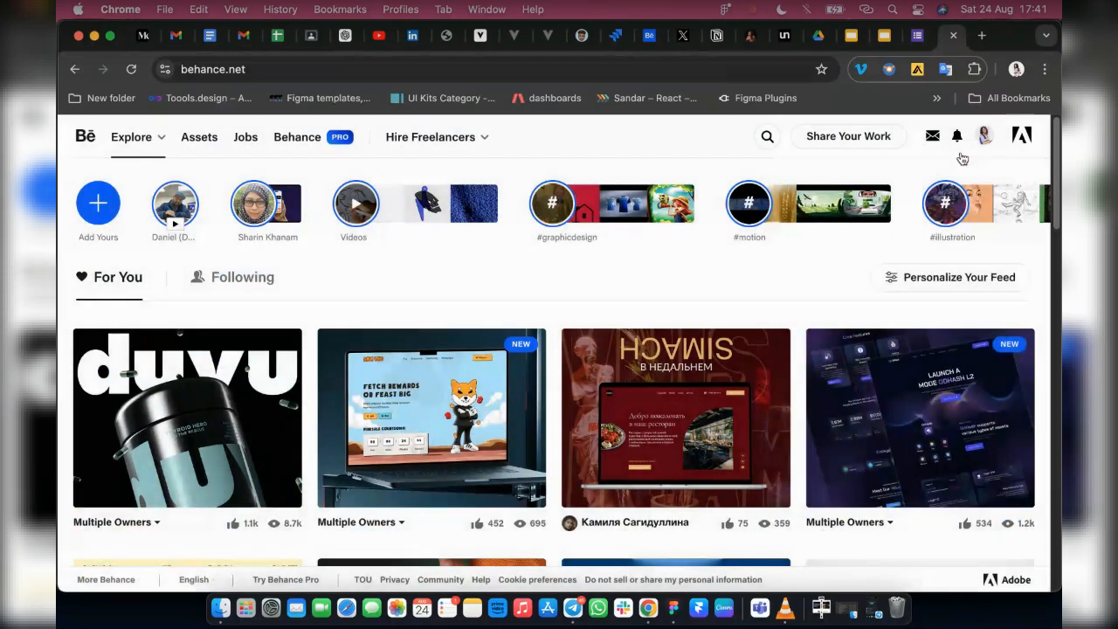
pyautogui.moveTo(984, 138)
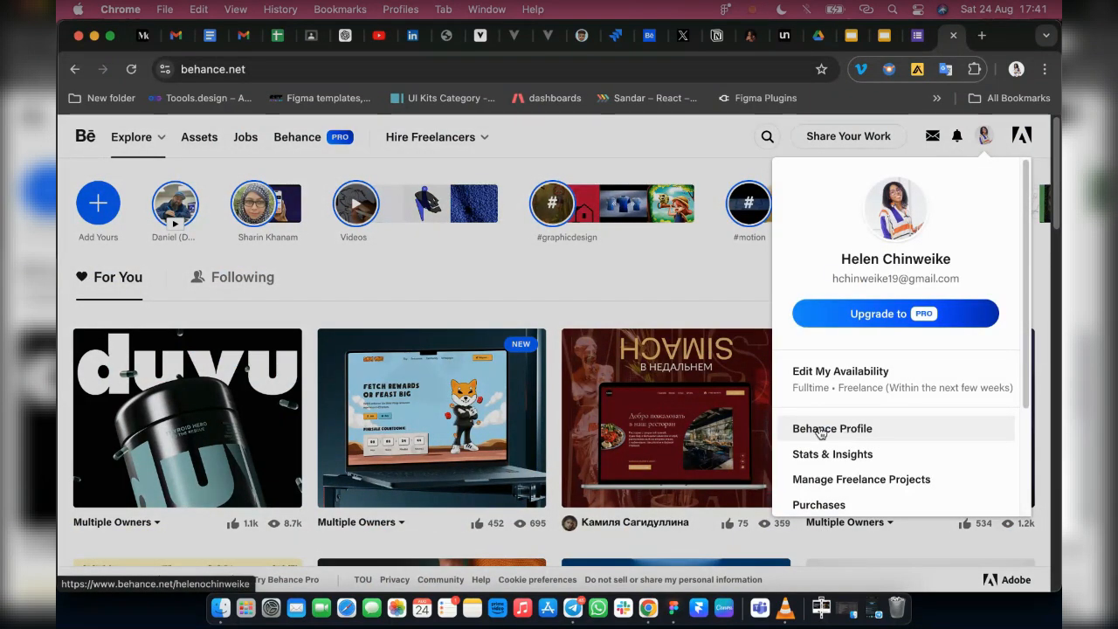
pyautogui.click(320, 242)
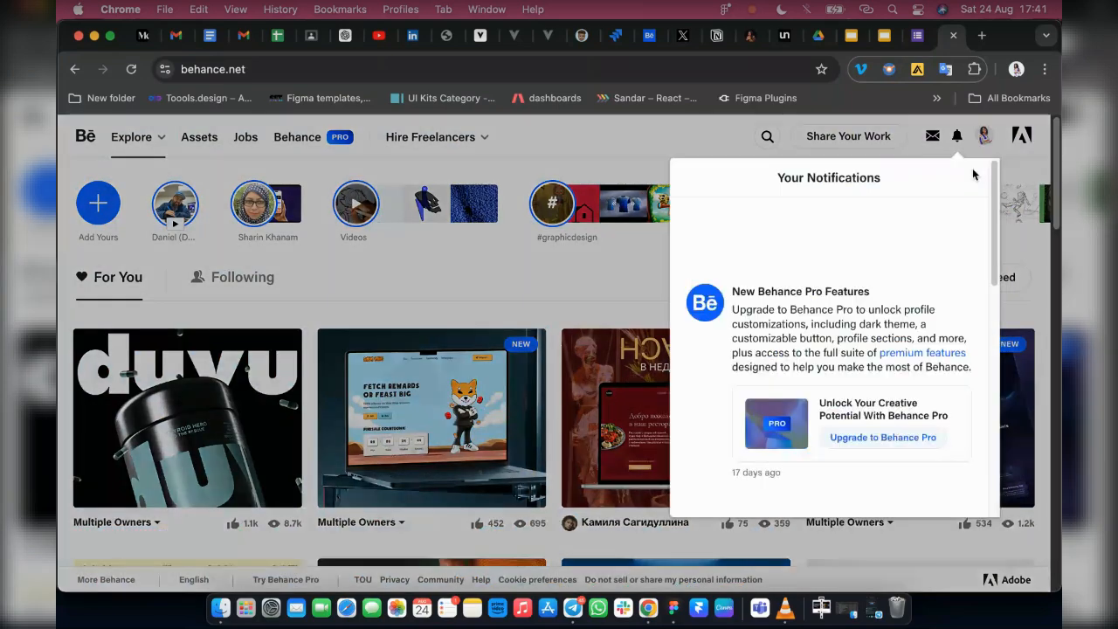
pyautogui.moveTo(985, 140)
pyautogui.click(872, 432)
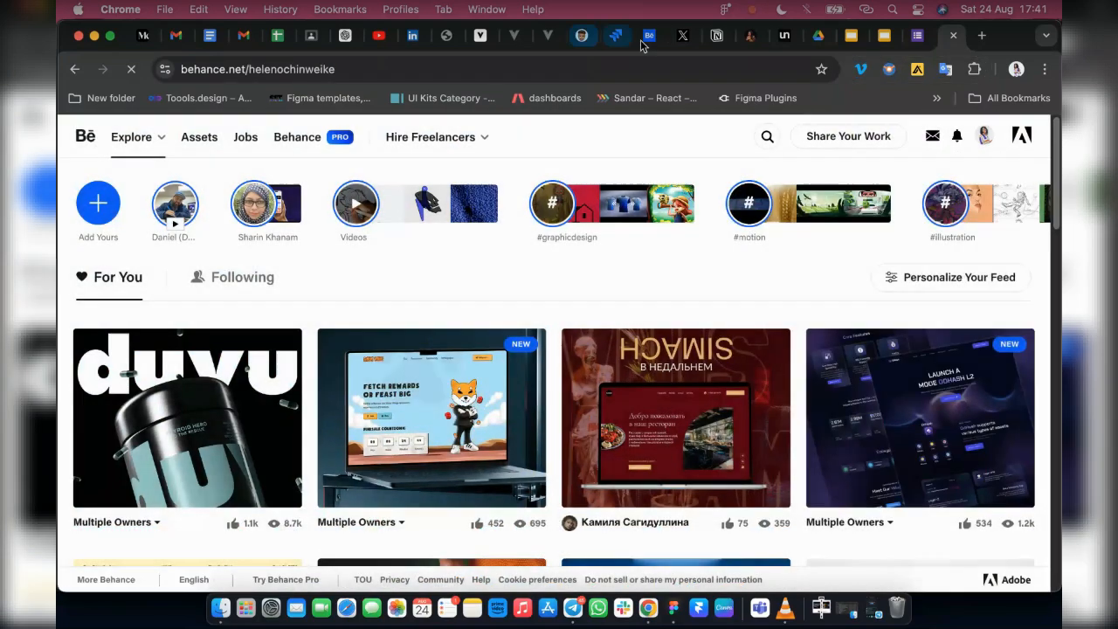
pyautogui.click(649, 35)
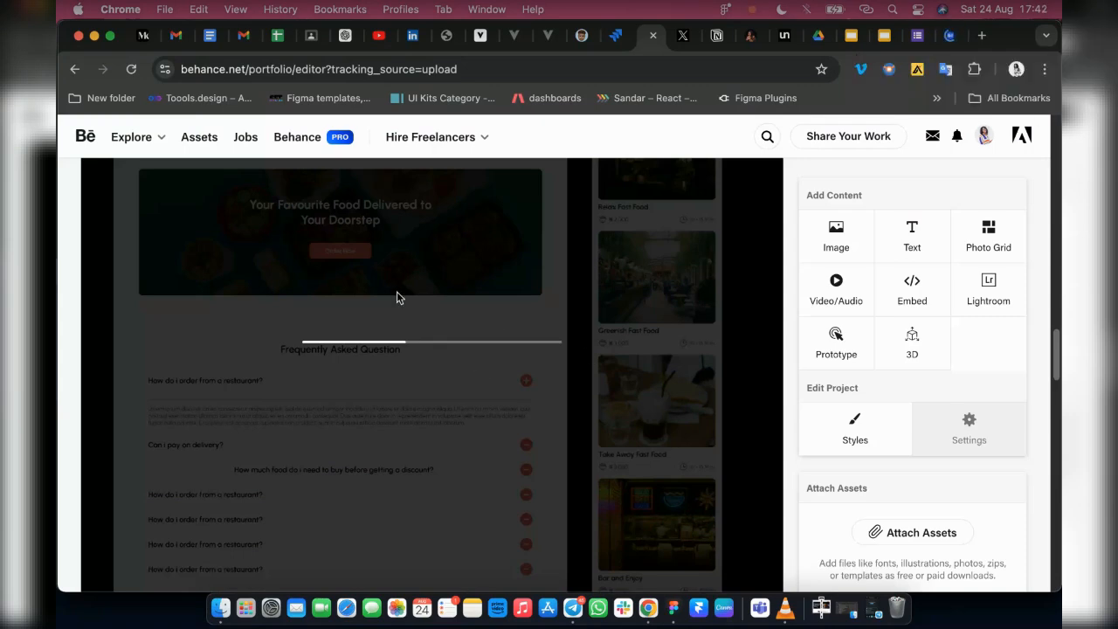
pyautogui.click(941, 40)
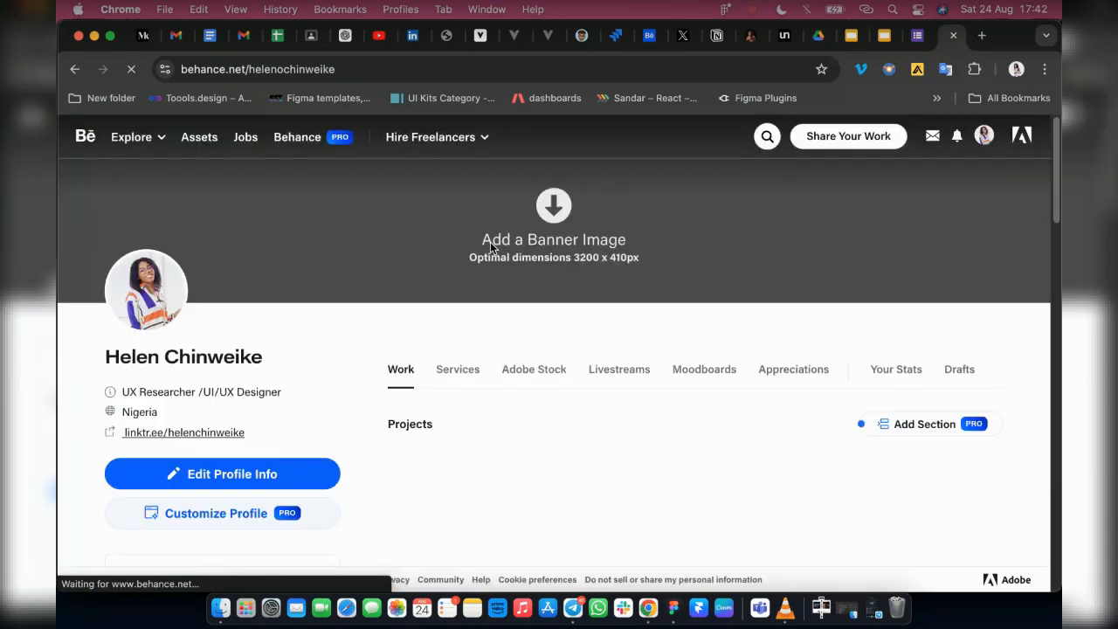
# Open the Waste Management Mobile App project from the profile's published work
pyautogui.scroll(-2, 577, 383)
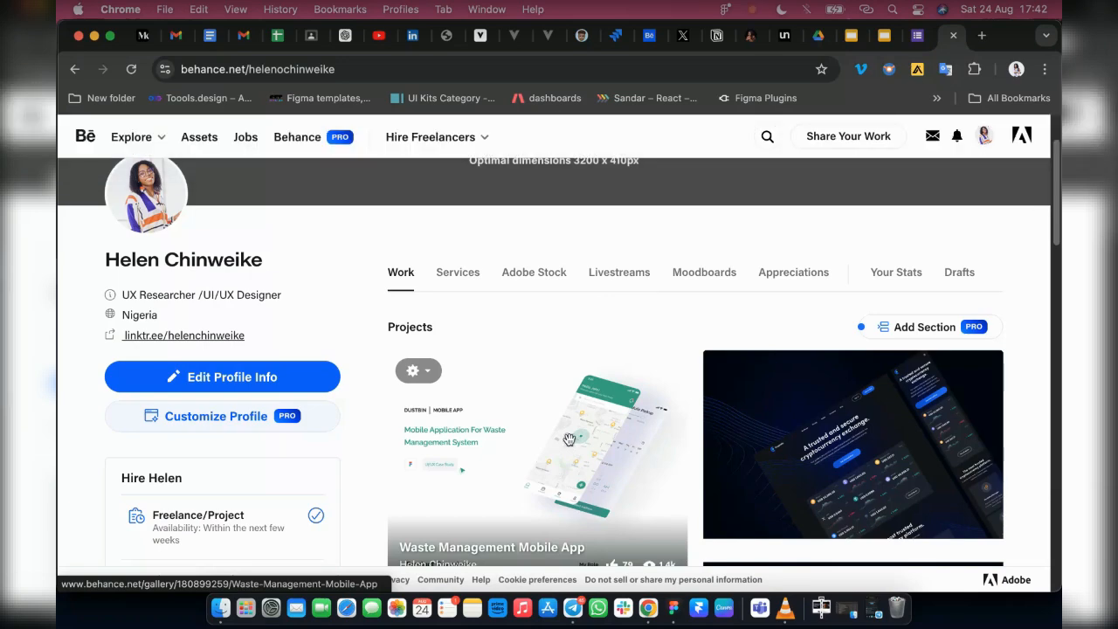
pyautogui.scroll(-1, 568, 438)
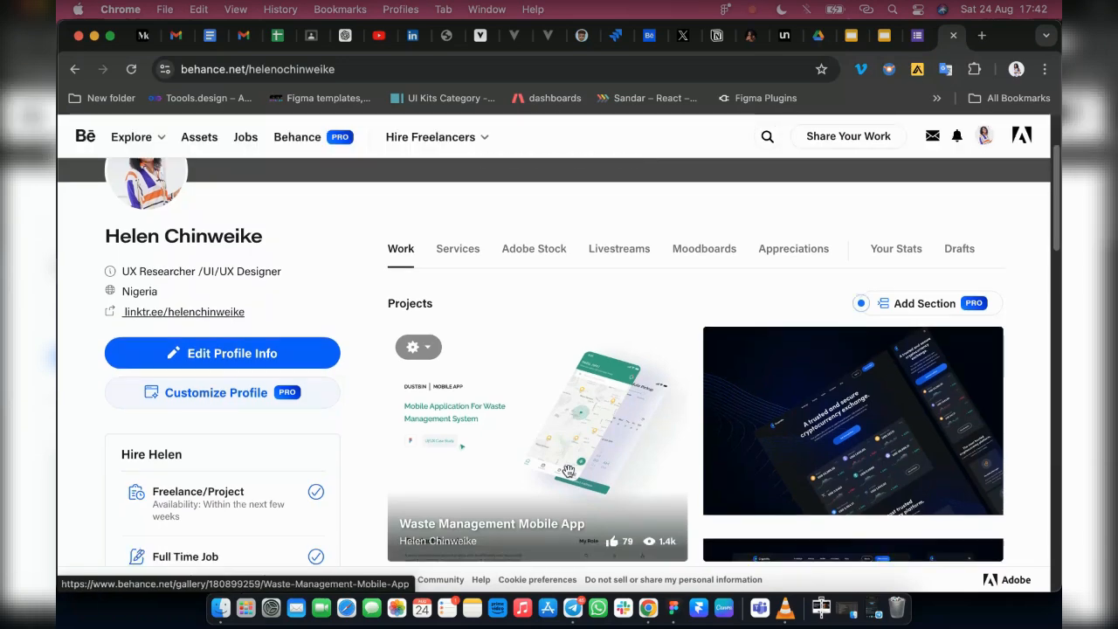
pyautogui.click(599, 409)
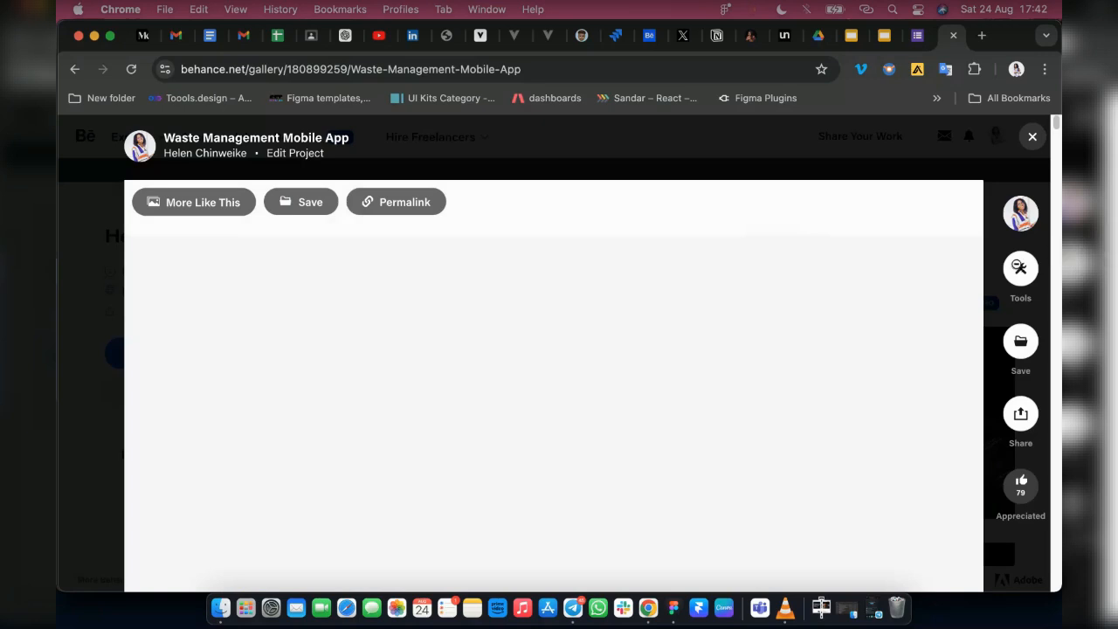
# Examine the cover section of the Waste Management Mobile App case study
pyautogui.scroll(-4, 746, 333)
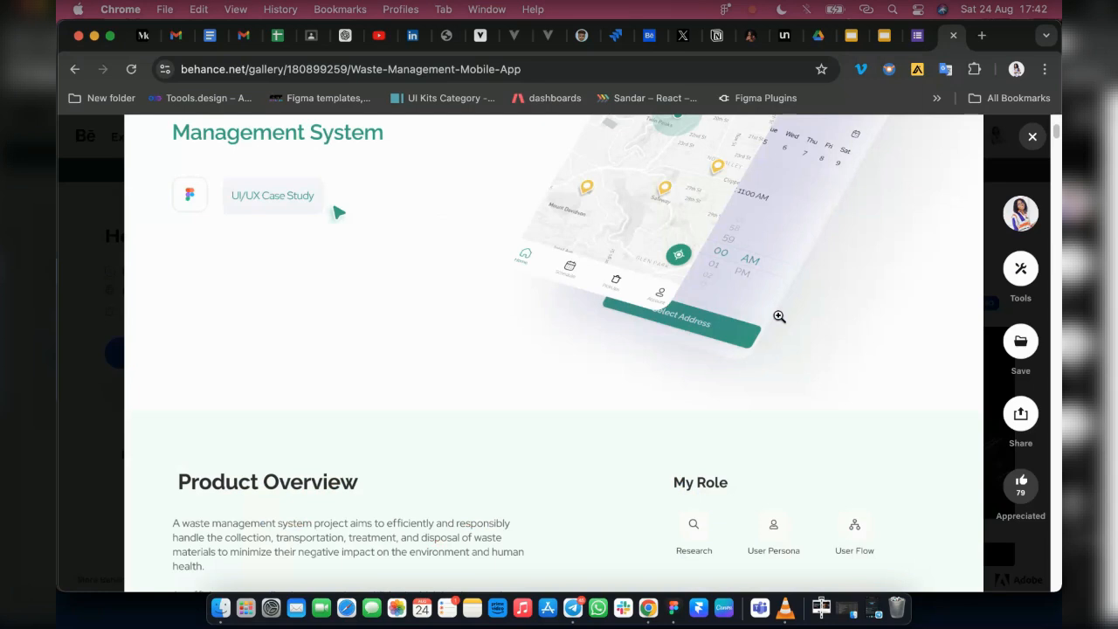
pyautogui.scroll(4, 779, 317)
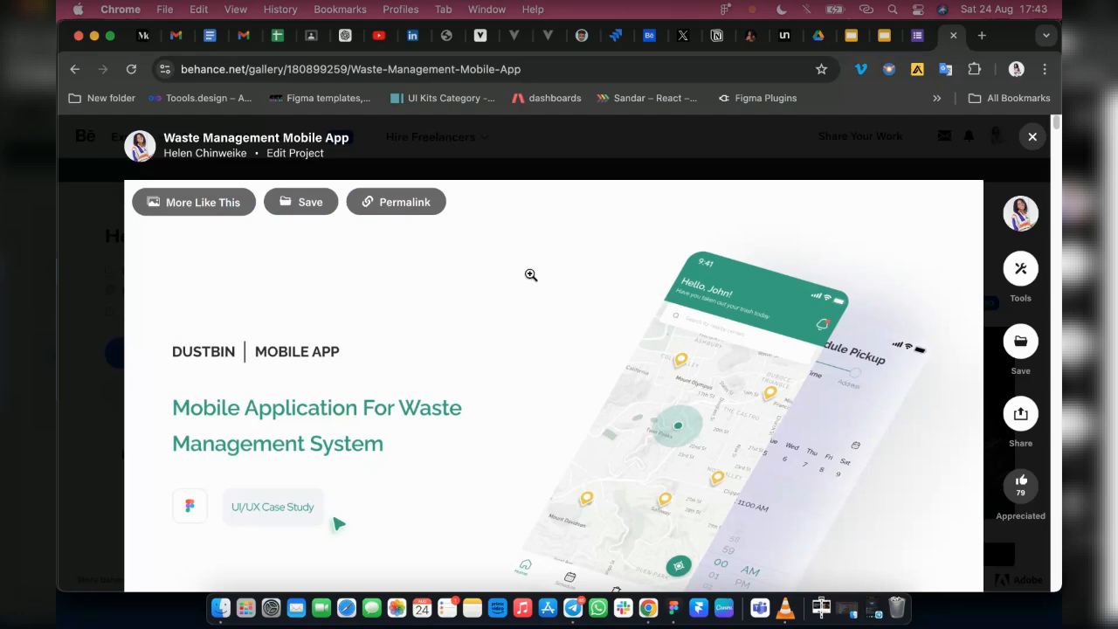
pyautogui.scroll(-2, 559, 389)
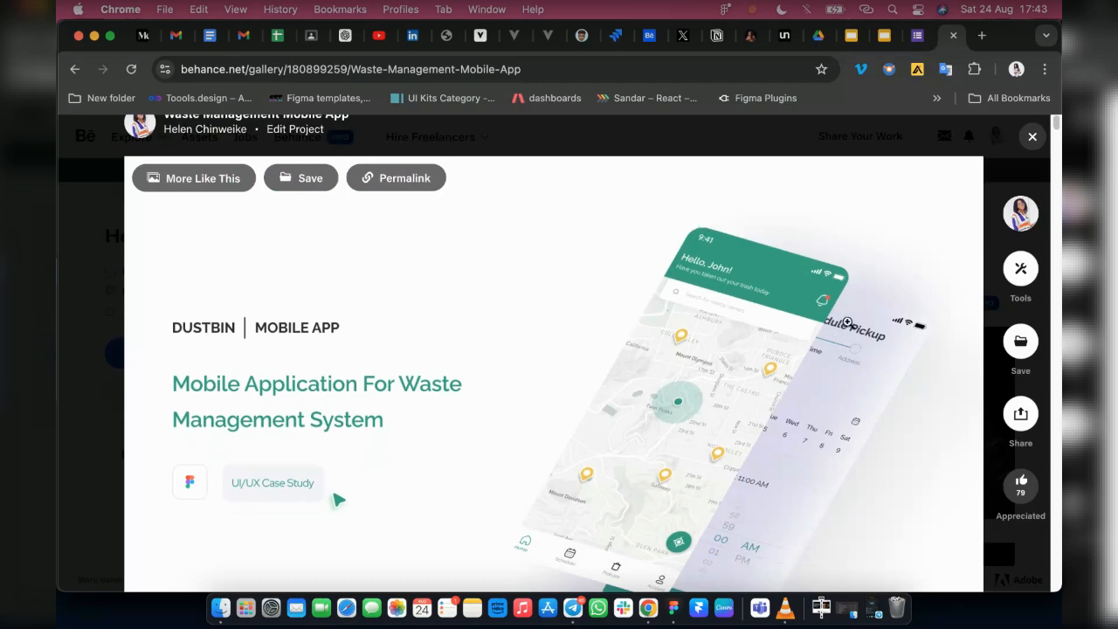
pyautogui.moveTo(1020, 268)
pyautogui.scroll(-1, 249, 426)
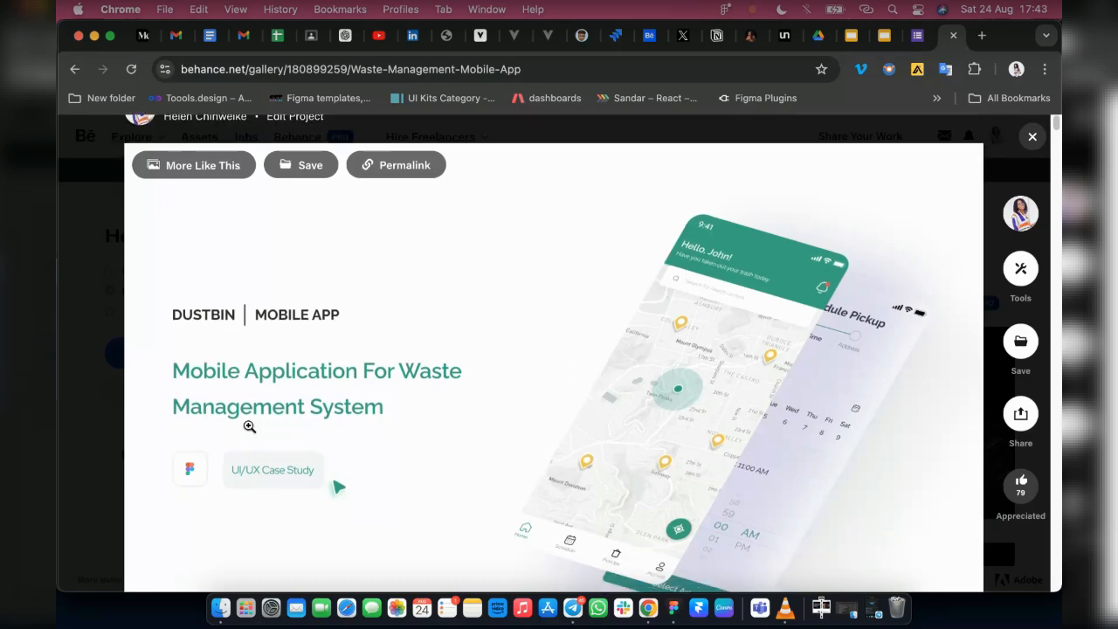
pyautogui.scroll(-5, 249, 427)
pyautogui.scroll(1, 229, 305)
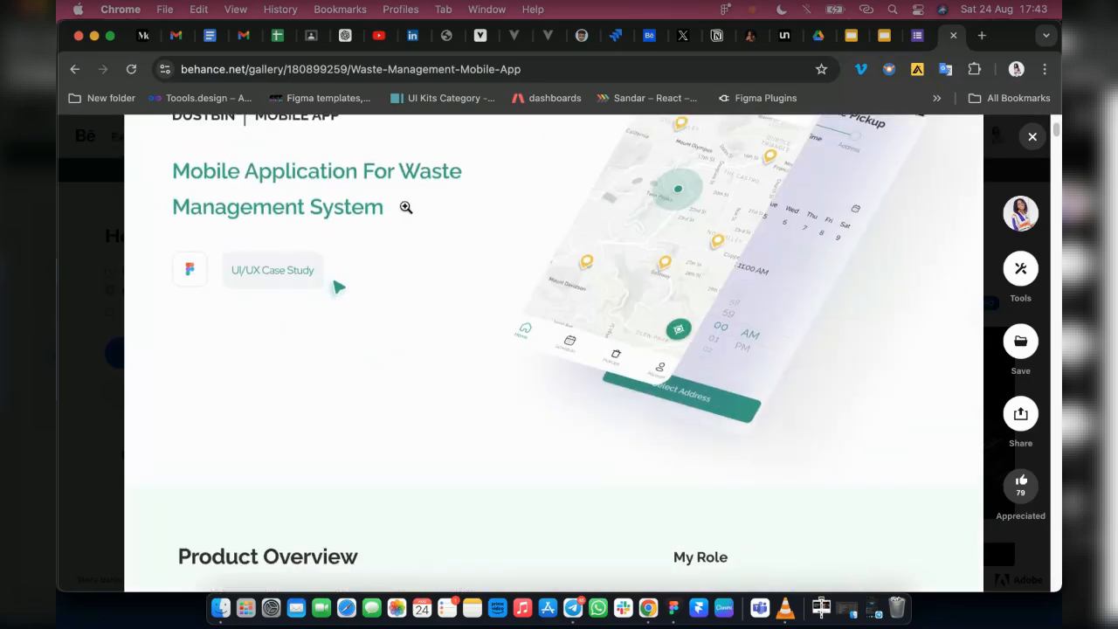
# Read the case study's Product Overview, Problem Statement, Design Process and design tools sections
pyautogui.scroll(-5, 410, 398)
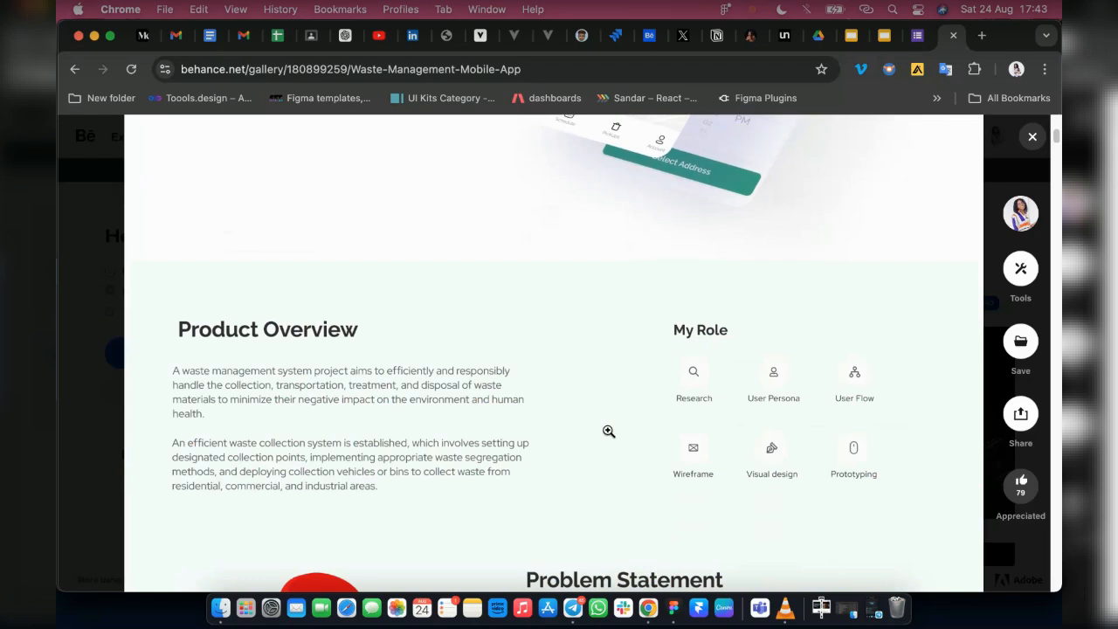
pyautogui.scroll(-2, 609, 431)
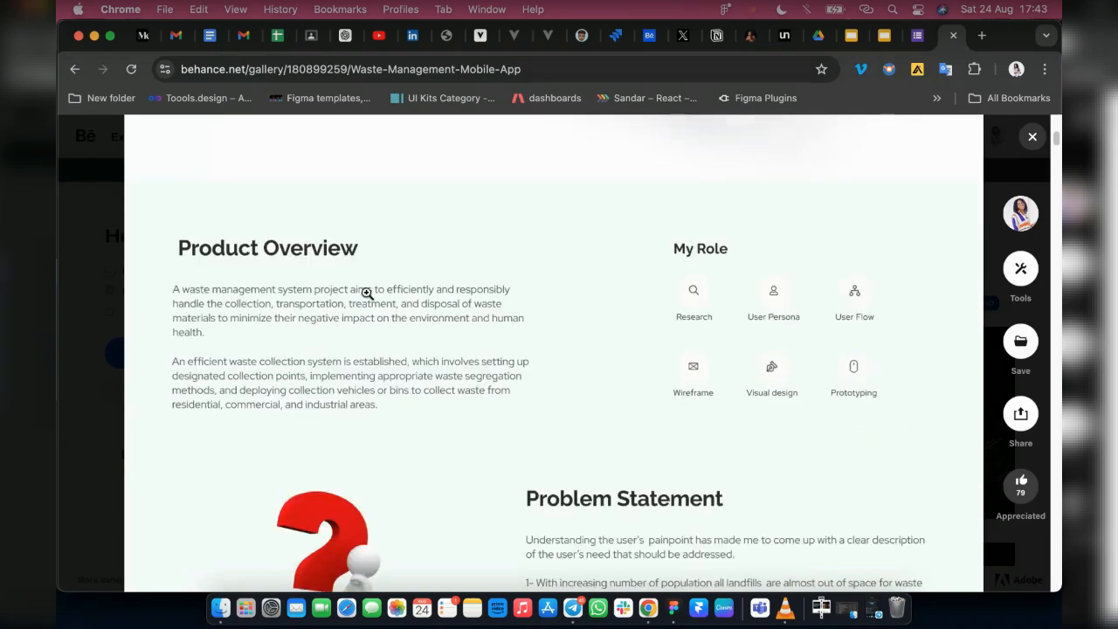
pyautogui.scroll(-3, 603, 429)
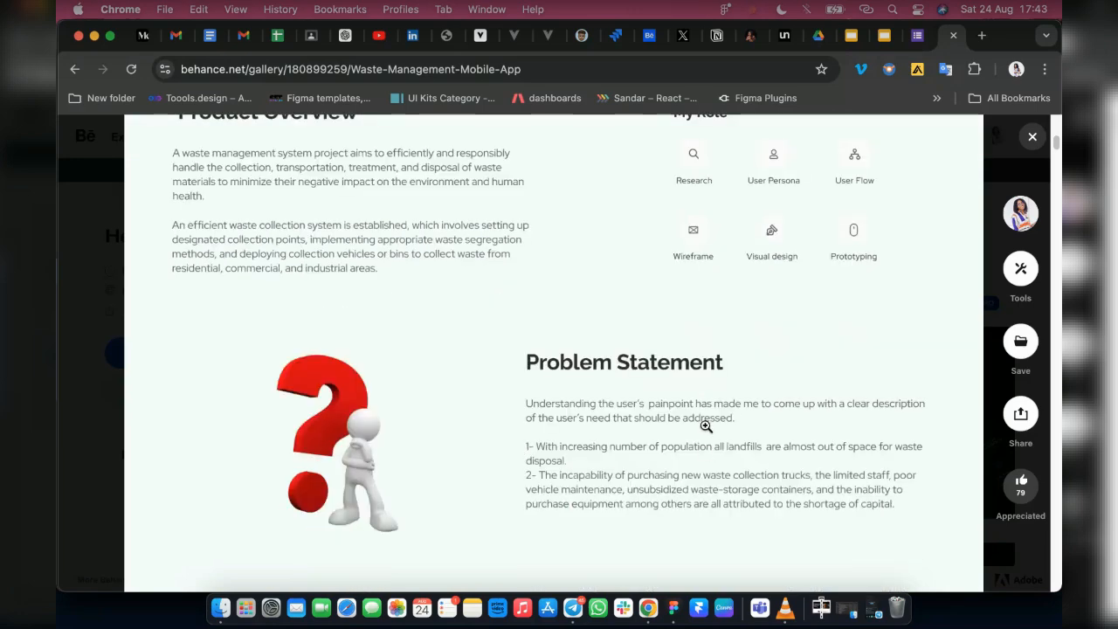
pyautogui.scroll(-7, 474, 436)
pyautogui.scroll(-7, 522, 371)
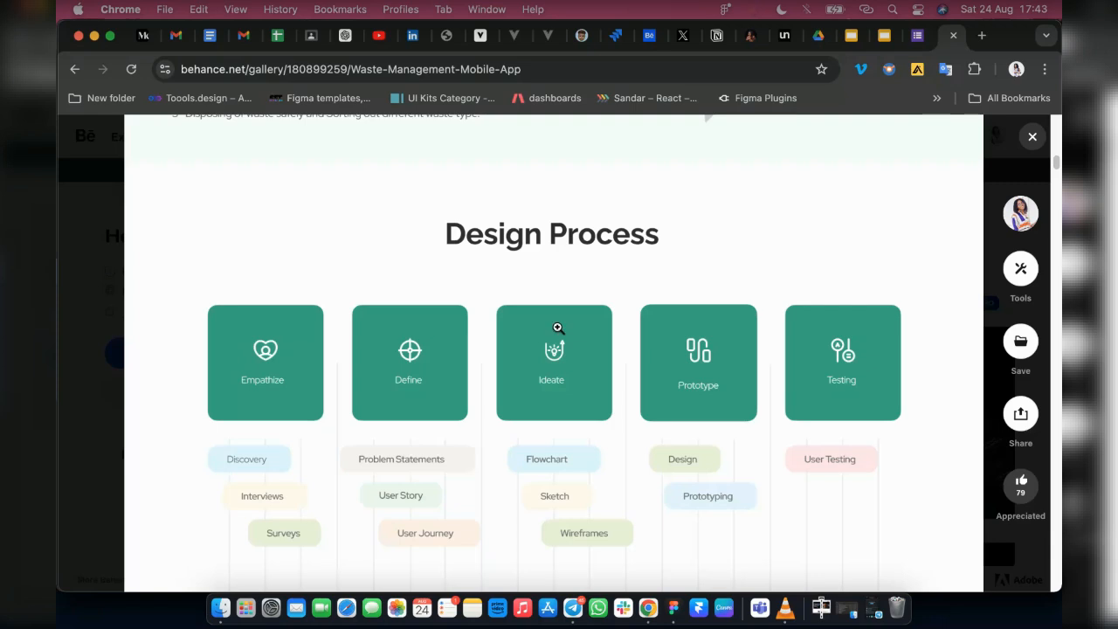
pyautogui.scroll(-8, 524, 428)
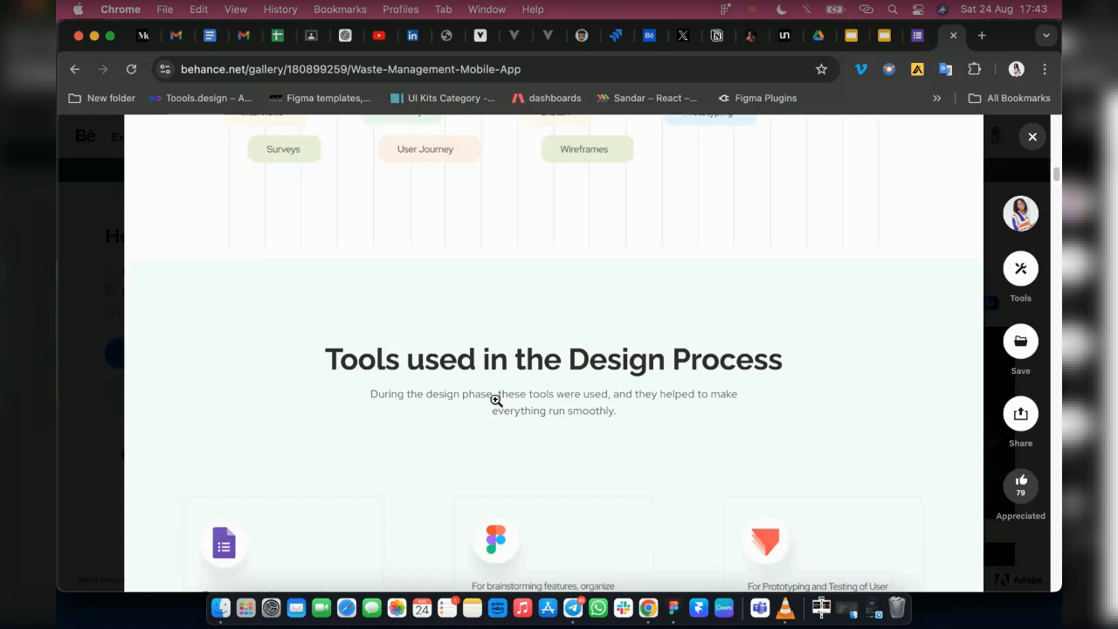
pyautogui.scroll(-2, 494, 399)
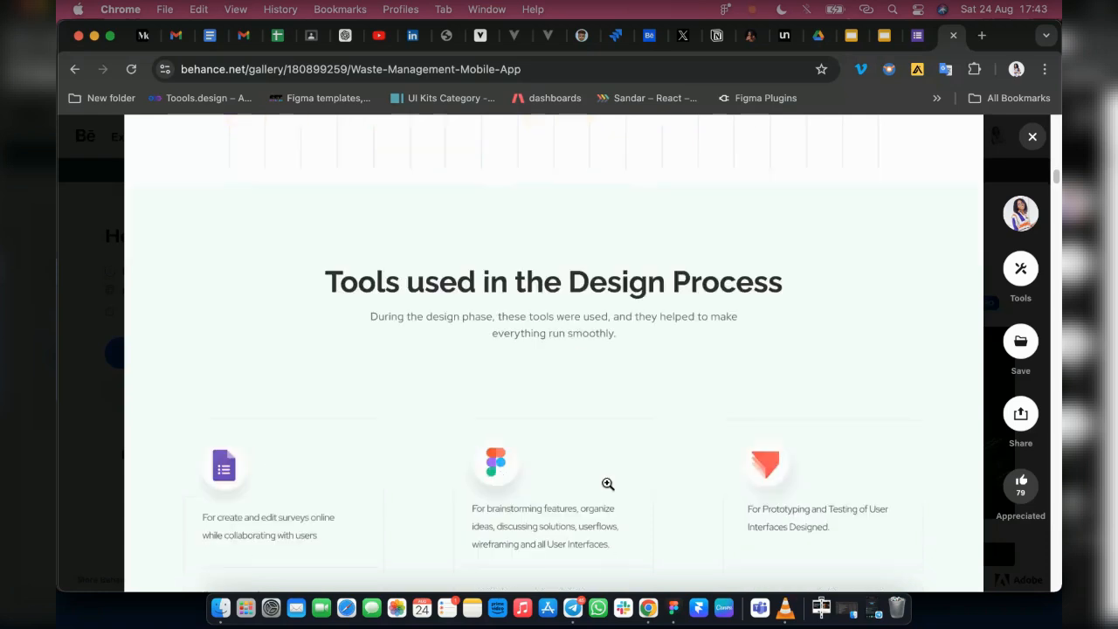
# Examine the case study's User Research section, covering the Qualitative Analysis questions and the Quantitative Analysis survey charts
pyautogui.scroll(-5, 398, 460)
pyautogui.scroll(-4, 562, 484)
pyautogui.scroll(3, 789, 212)
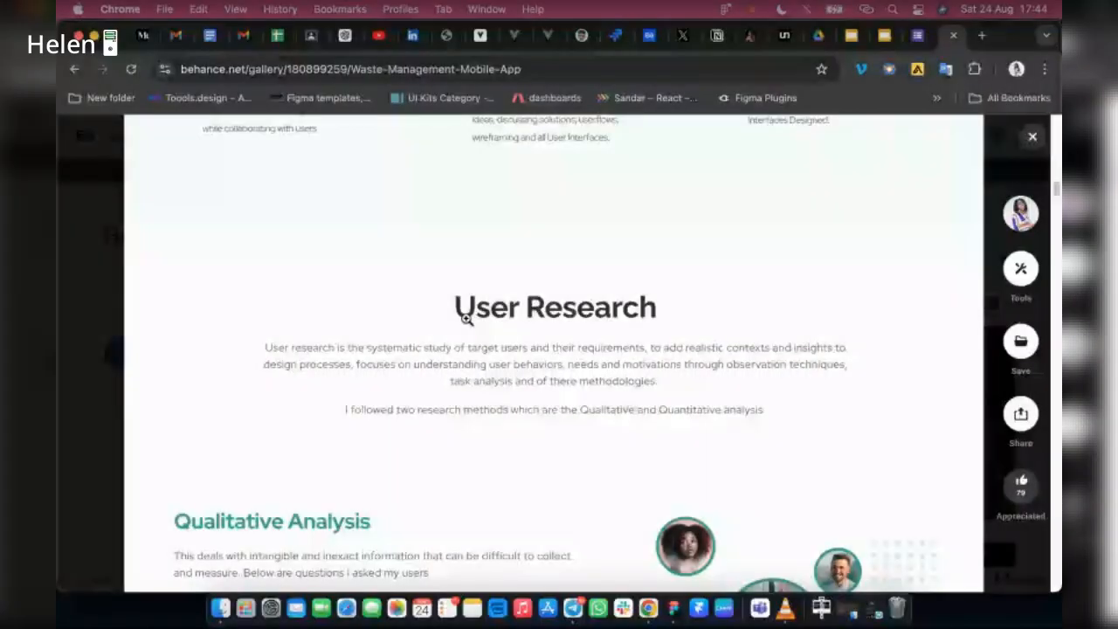
pyautogui.scroll(-3, 194, 422)
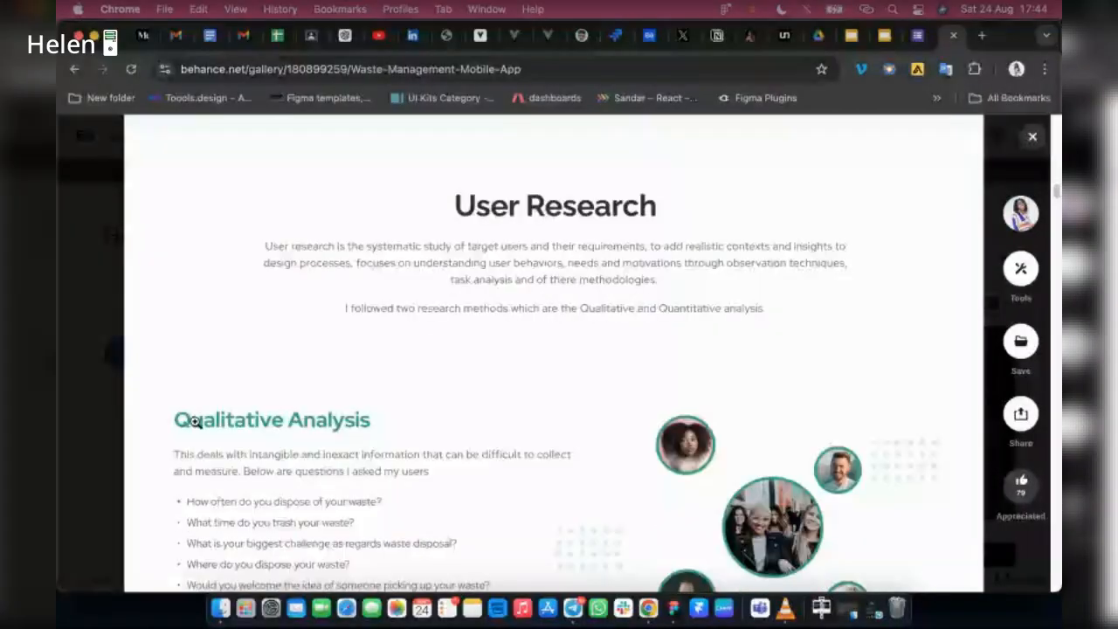
pyautogui.scroll(-3, 394, 427)
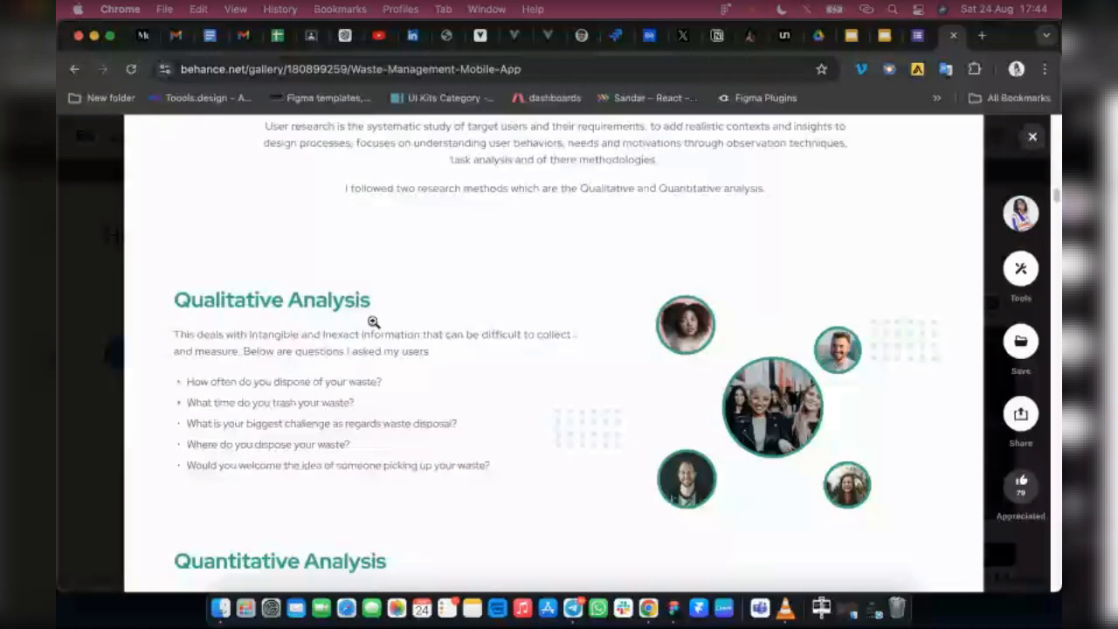
pyautogui.scroll(-10, 428, 374)
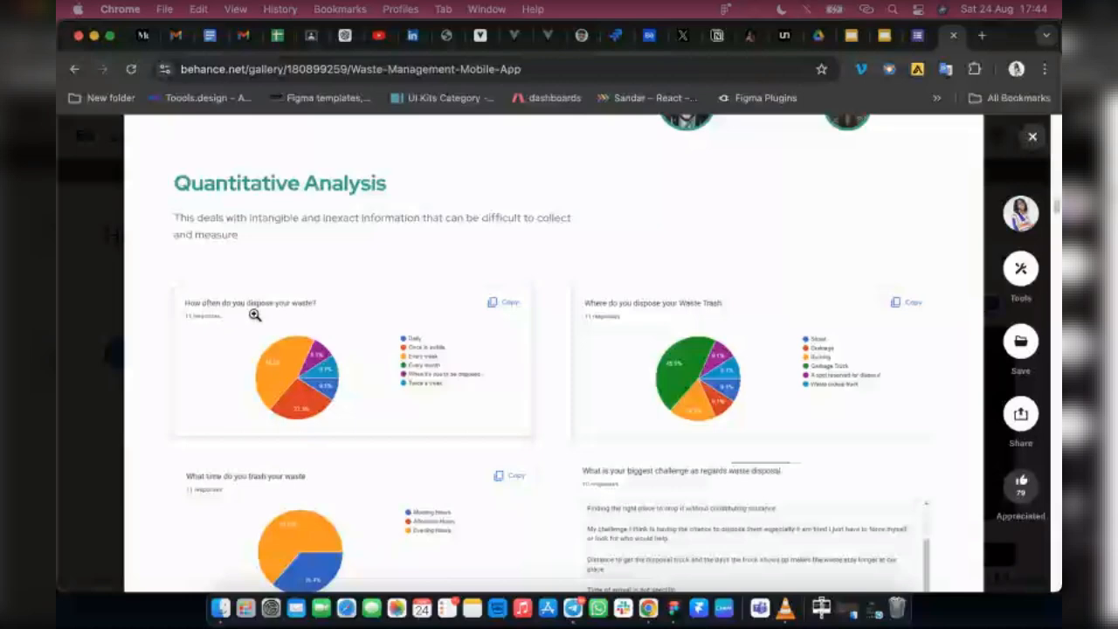
pyautogui.scroll(1, 313, 258)
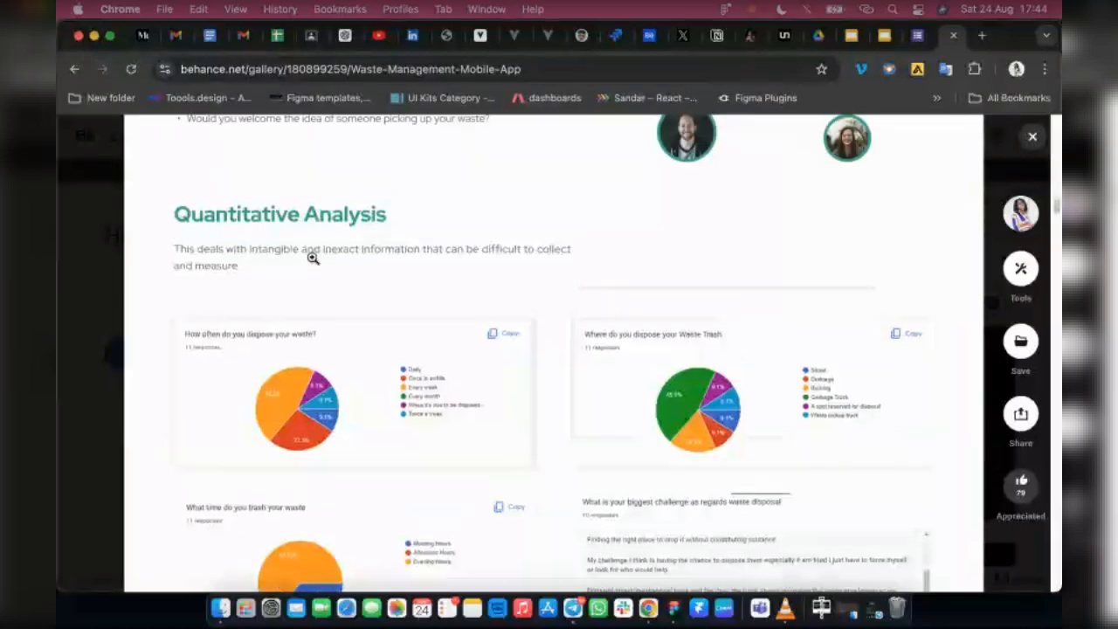
pyautogui.scroll(4, 262, 259)
pyautogui.scroll(-3, 364, 484)
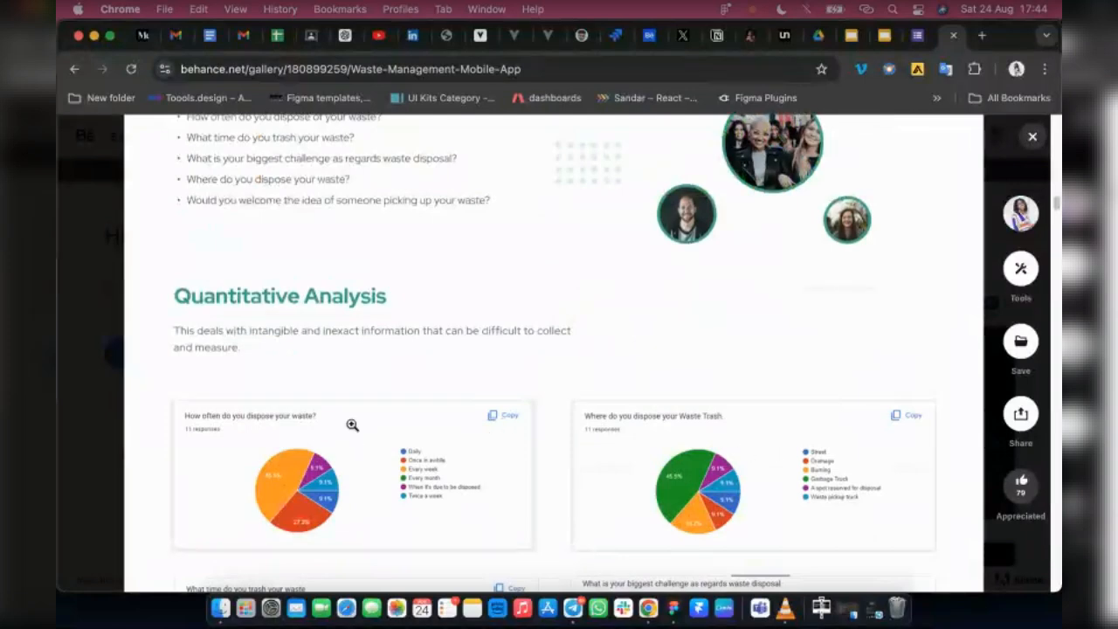
# Review the remaining Quantitative Analysis results, including the disposal time, biggest challenge and waste pickup questions
pyautogui.scroll(-5, 460, 444)
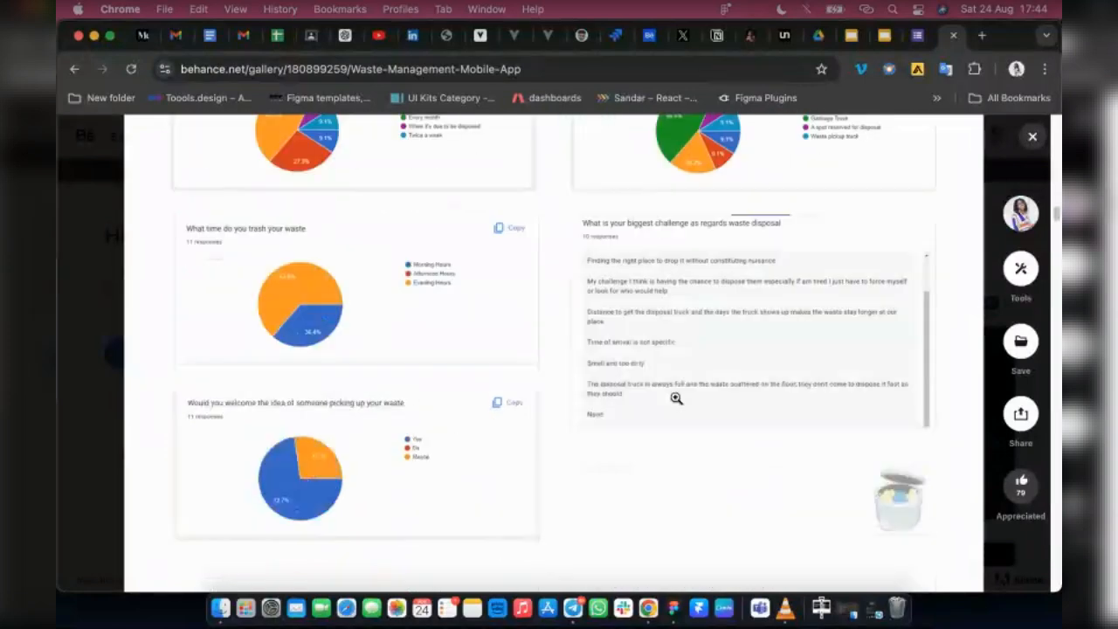
pyautogui.scroll(-2, 676, 398)
pyautogui.scroll(1, 622, 345)
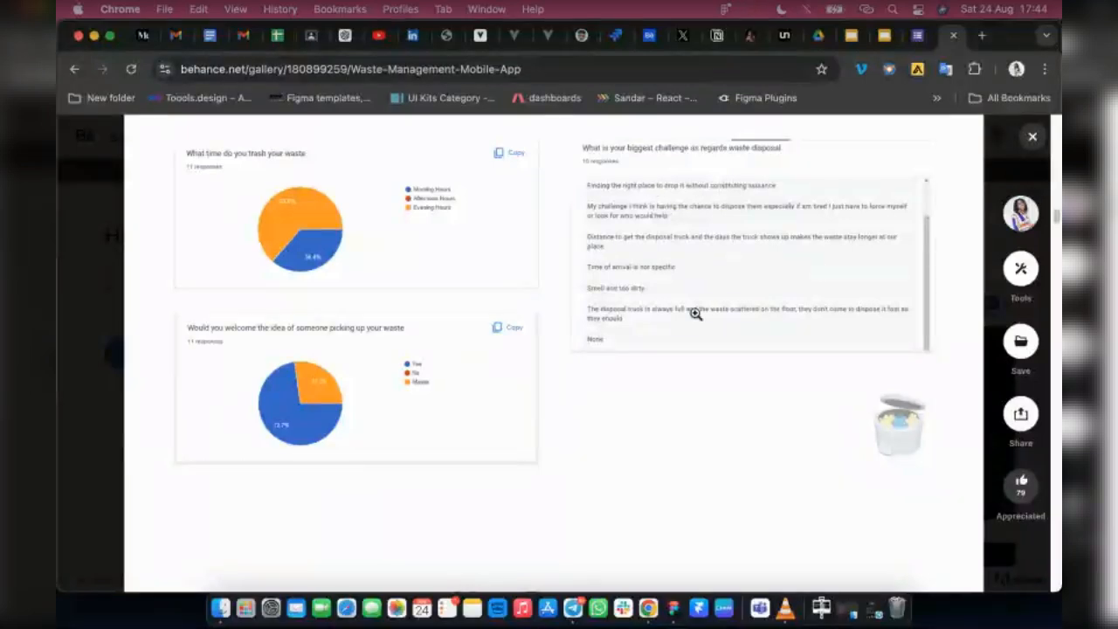
pyautogui.scroll(1, 388, 347)
pyautogui.scroll(5, 388, 347)
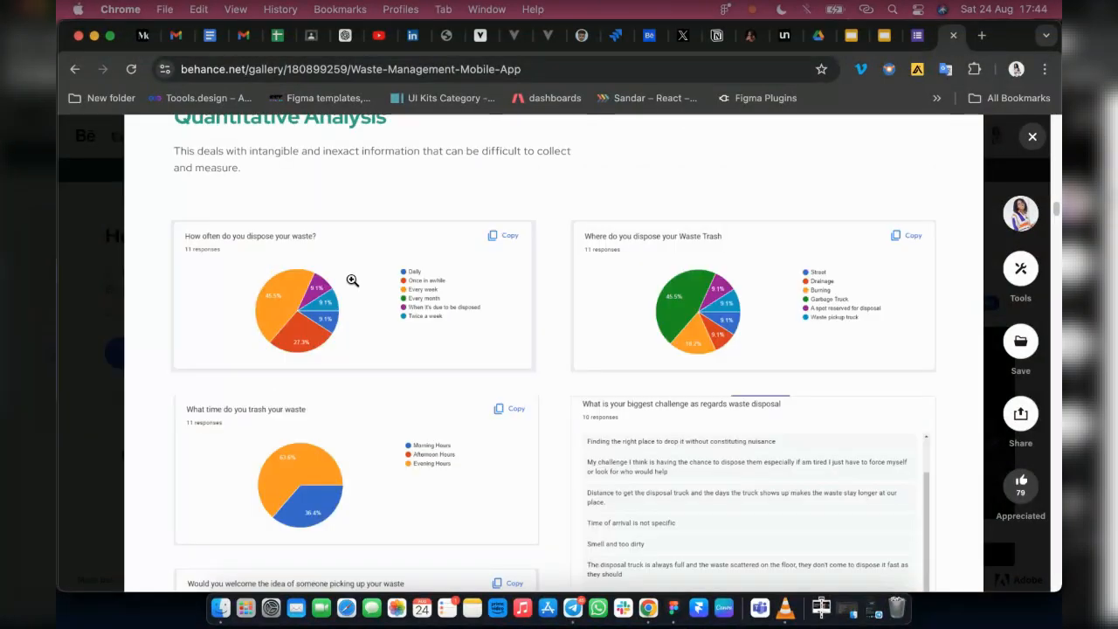
# Examine the User Personas section, comparing the business woman and software engineer profiles with their goals and frustrations
pyautogui.scroll(-10, 351, 279)
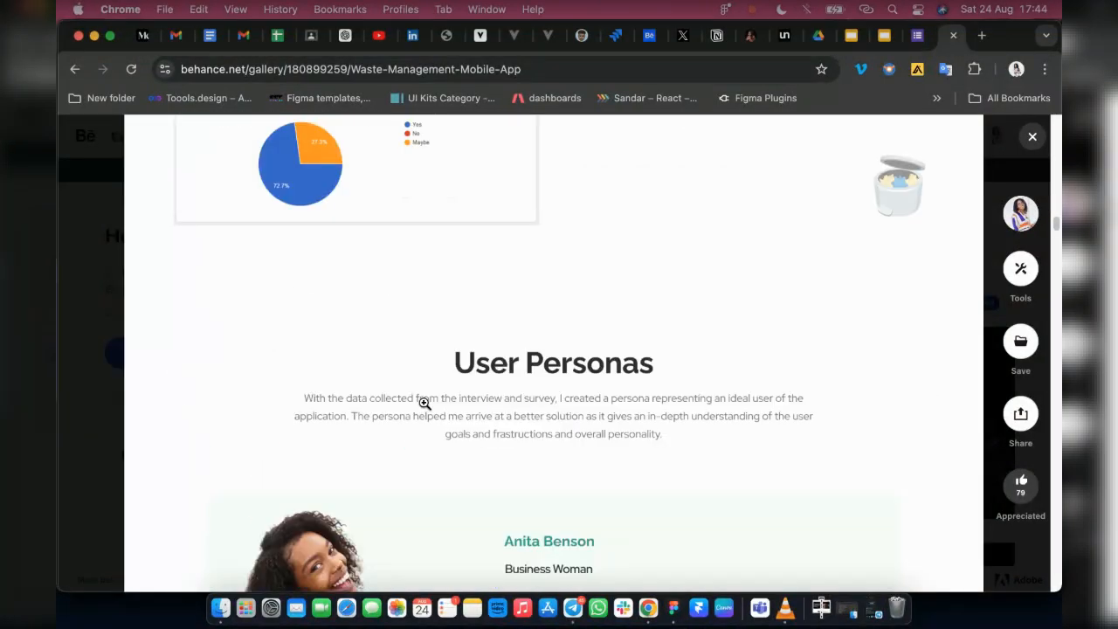
pyautogui.scroll(-3, 609, 416)
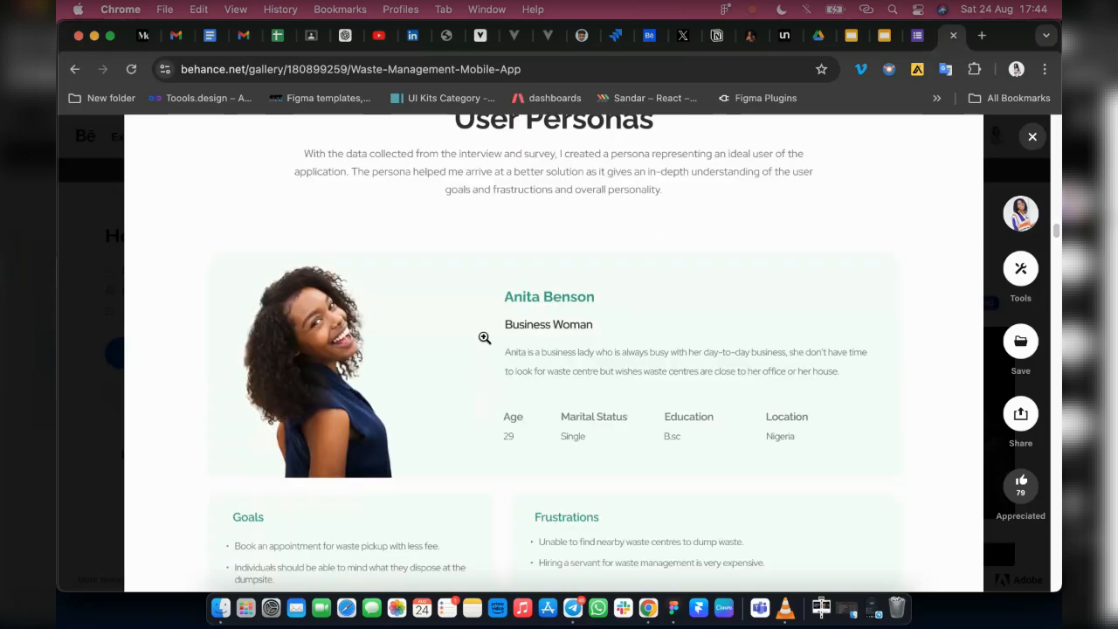
pyautogui.scroll(1, 484, 337)
pyautogui.scroll(-1, 471, 344)
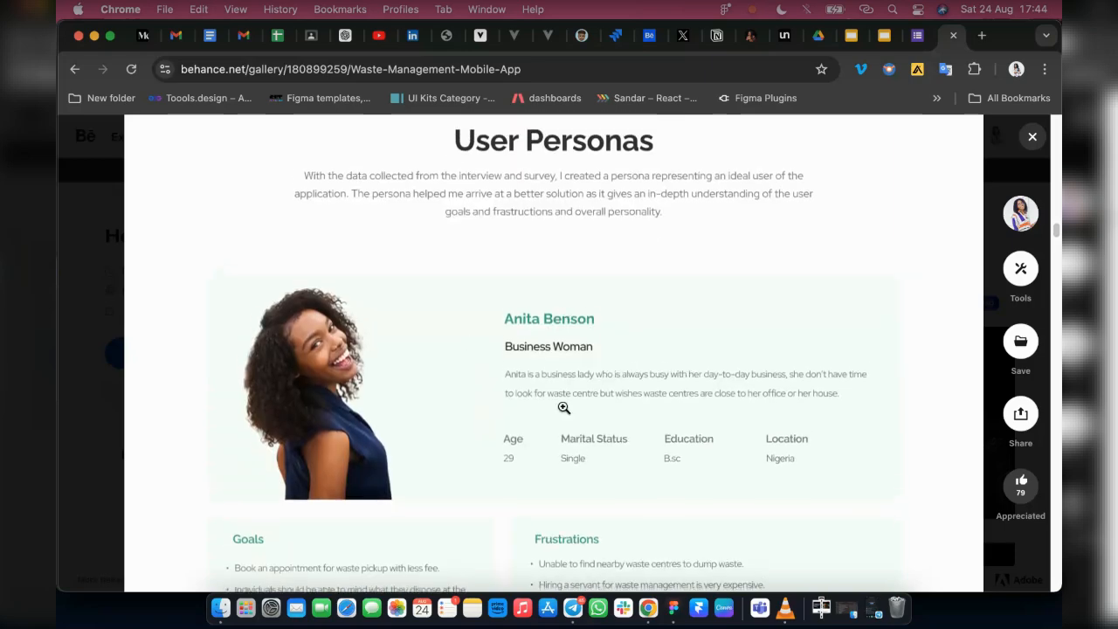
pyautogui.scroll(-5, 564, 408)
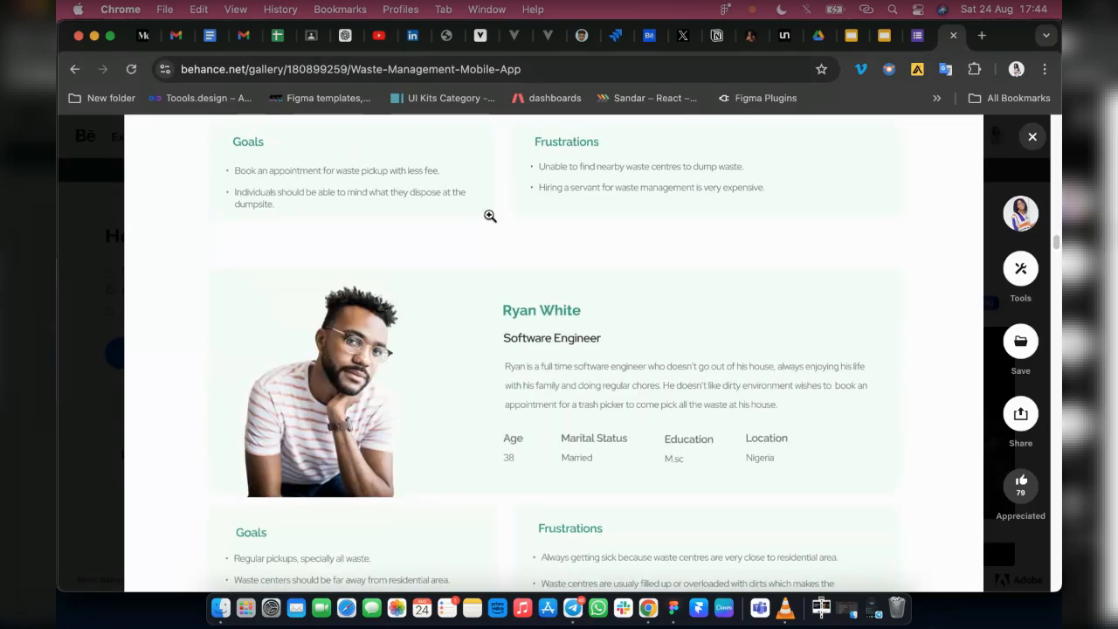
pyautogui.scroll(1, 491, 217)
pyautogui.scroll(1, 417, 262)
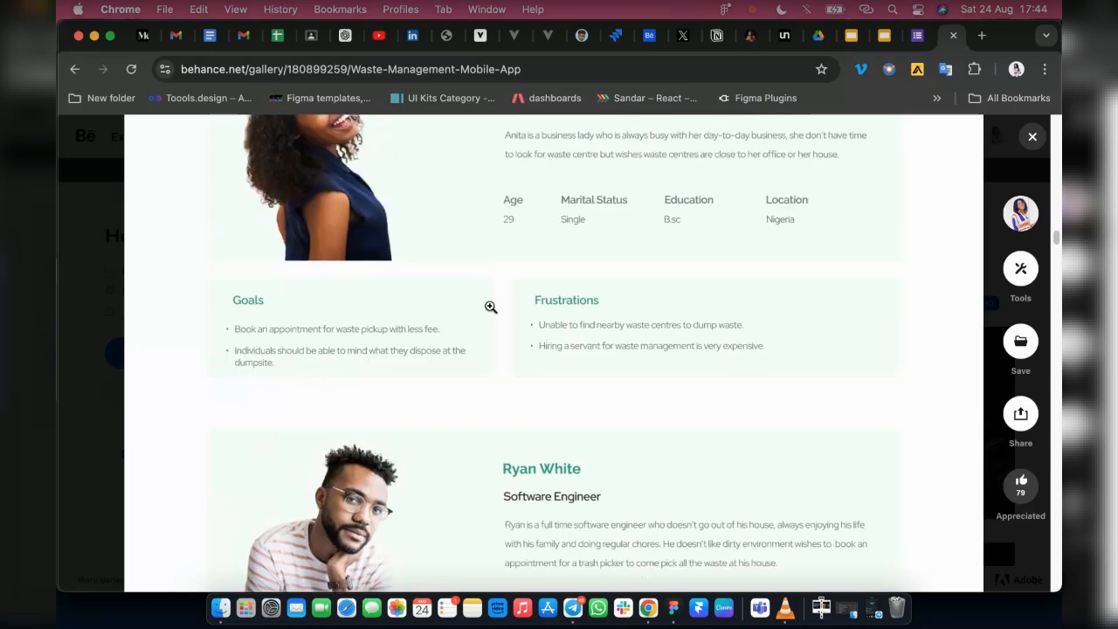
pyautogui.scroll(1, 491, 306)
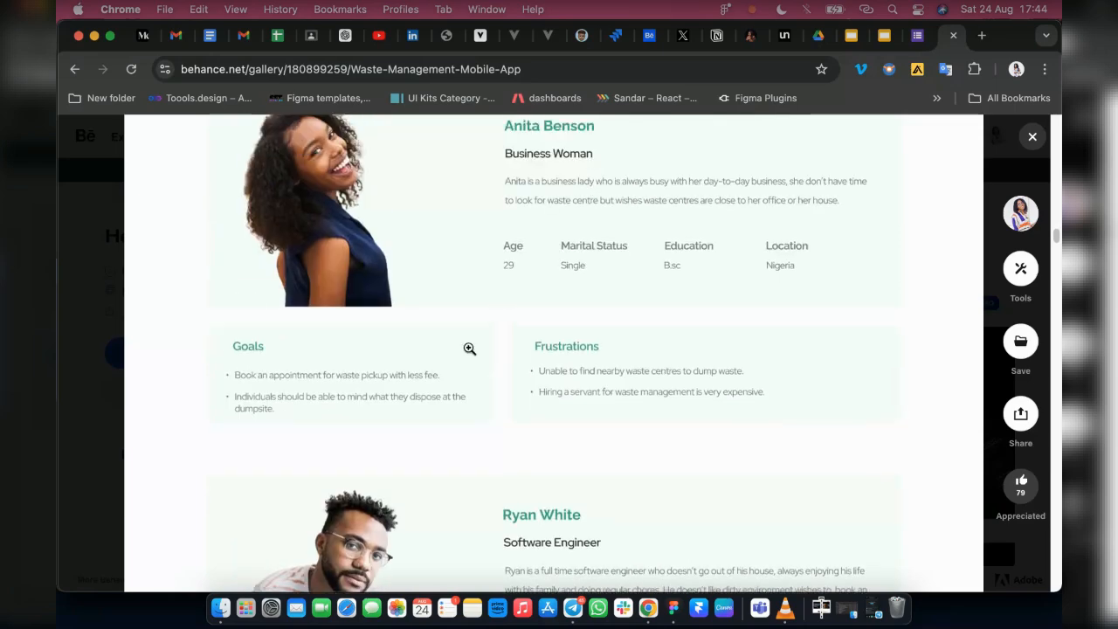
pyautogui.scroll(-3, 556, 442)
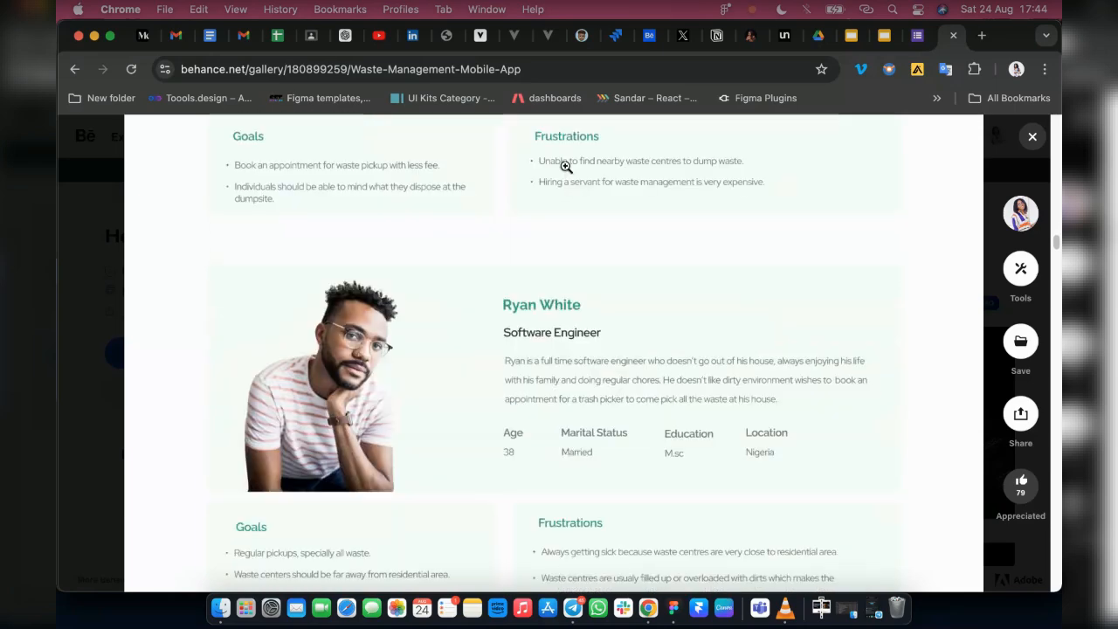
pyautogui.scroll(1, 559, 164)
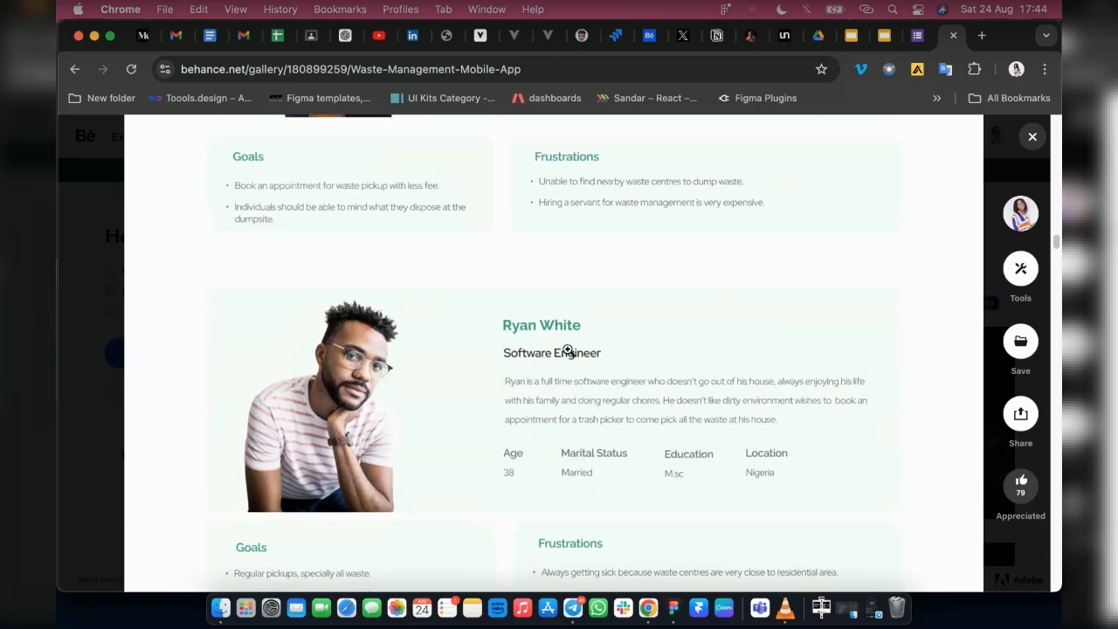
# Read the Empathy Mapping quadrants and the User Story cards in the case study
pyautogui.scroll(-5, 569, 350)
pyautogui.scroll(-9, 367, 394)
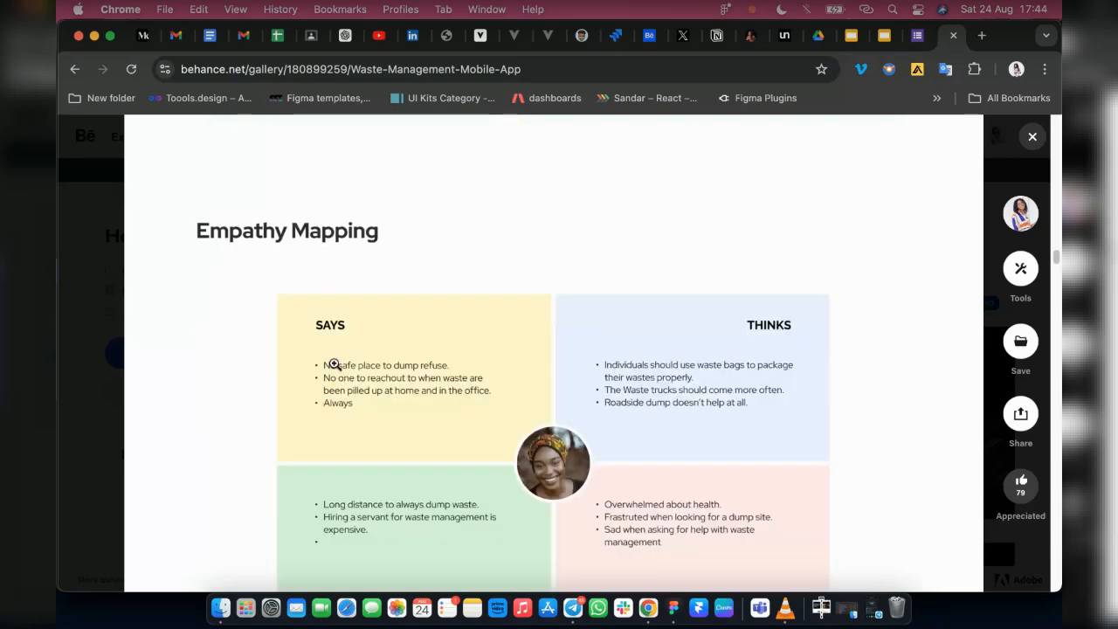
pyautogui.scroll(-3, 772, 358)
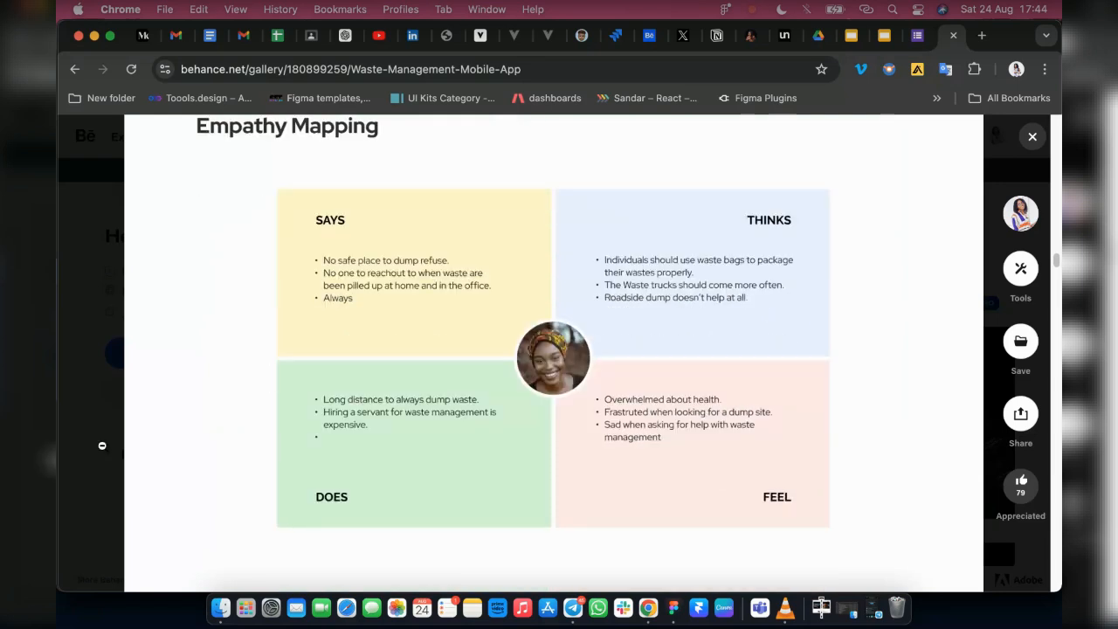
pyautogui.scroll(-10, 559, 409)
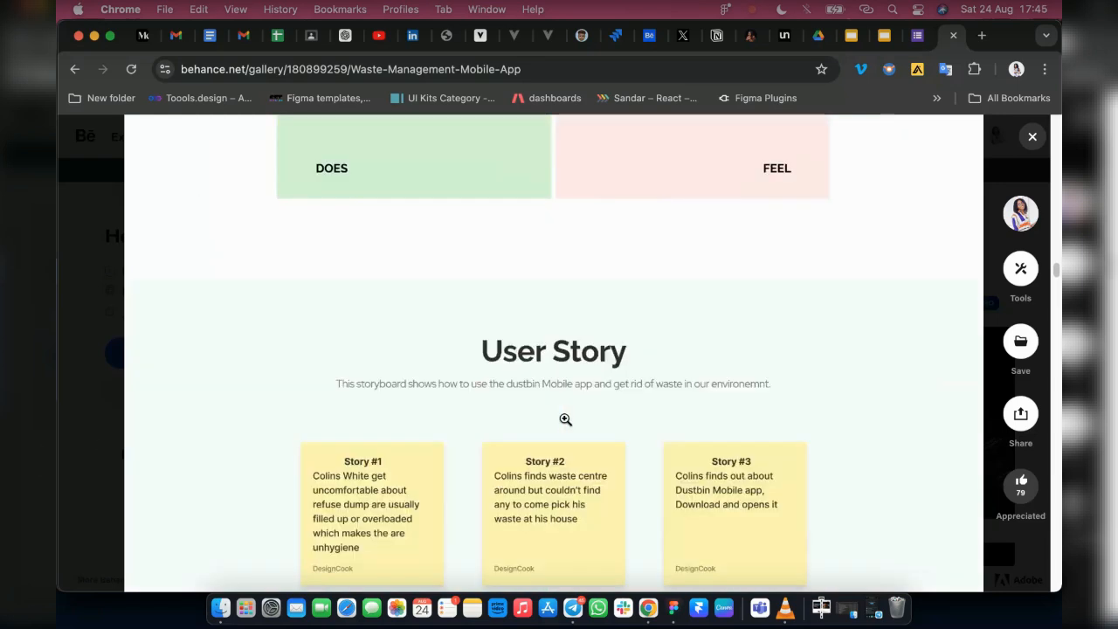
pyautogui.scroll(-5, 524, 394)
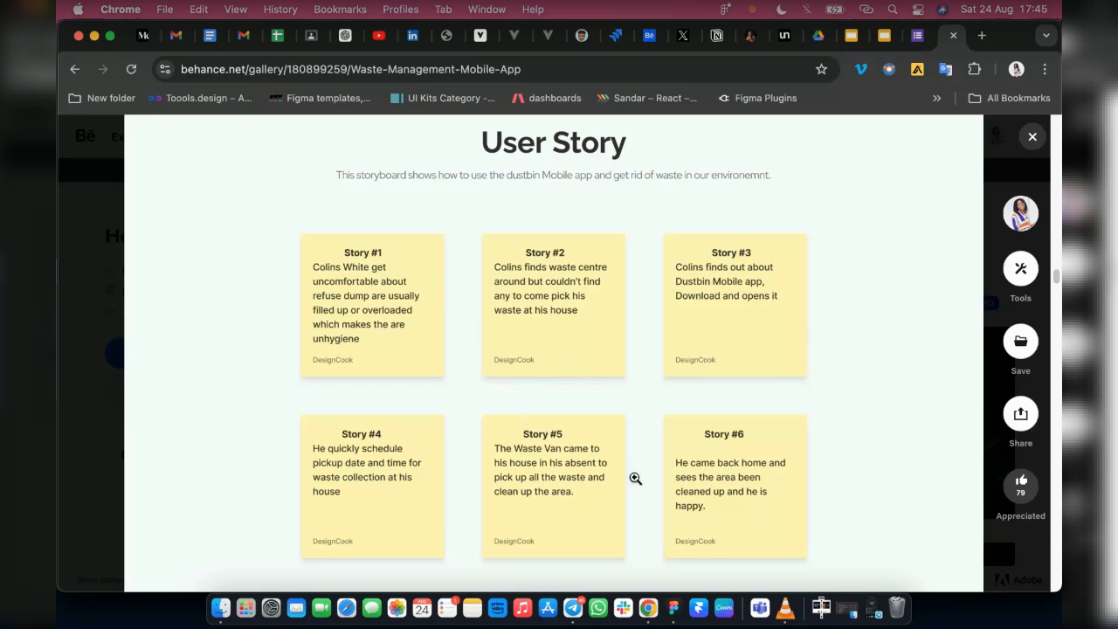
# Examine the Competitor Analysis table's competitors, purpose, weakness and goal columns
pyautogui.scroll(-8, 637, 337)
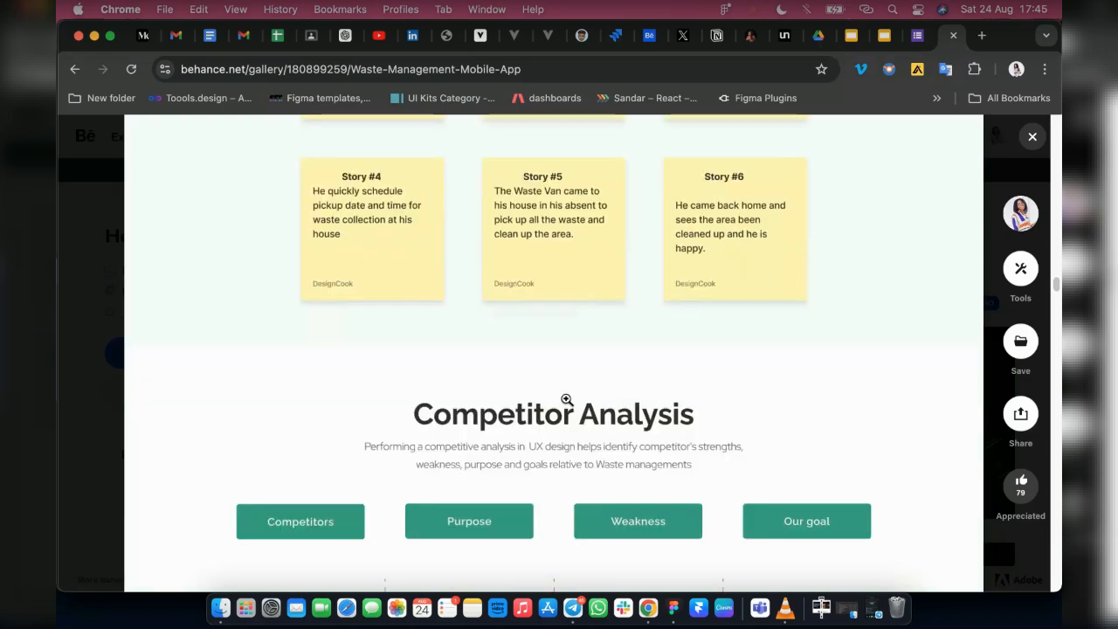
pyautogui.scroll(-1, 494, 356)
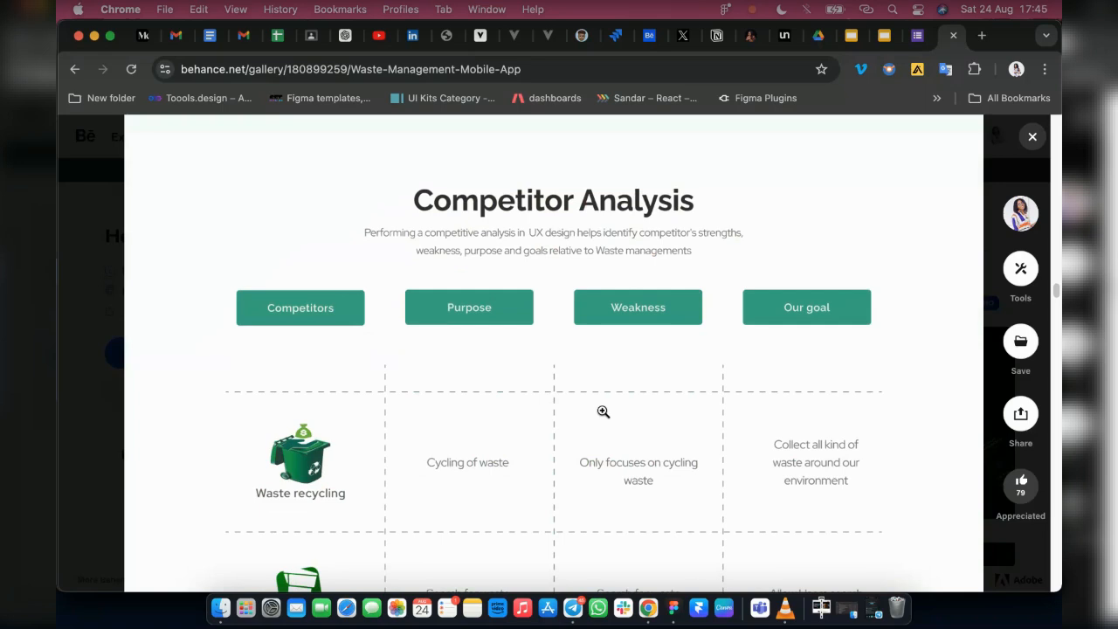
pyautogui.scroll(-1, 602, 411)
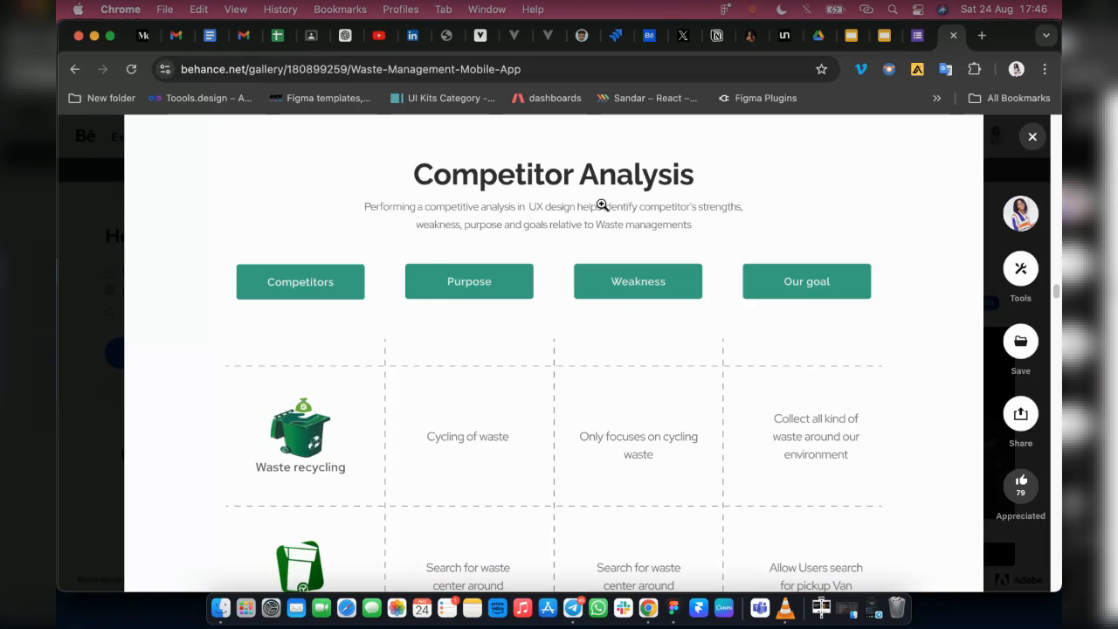
pyautogui.scroll(-5, 498, 361)
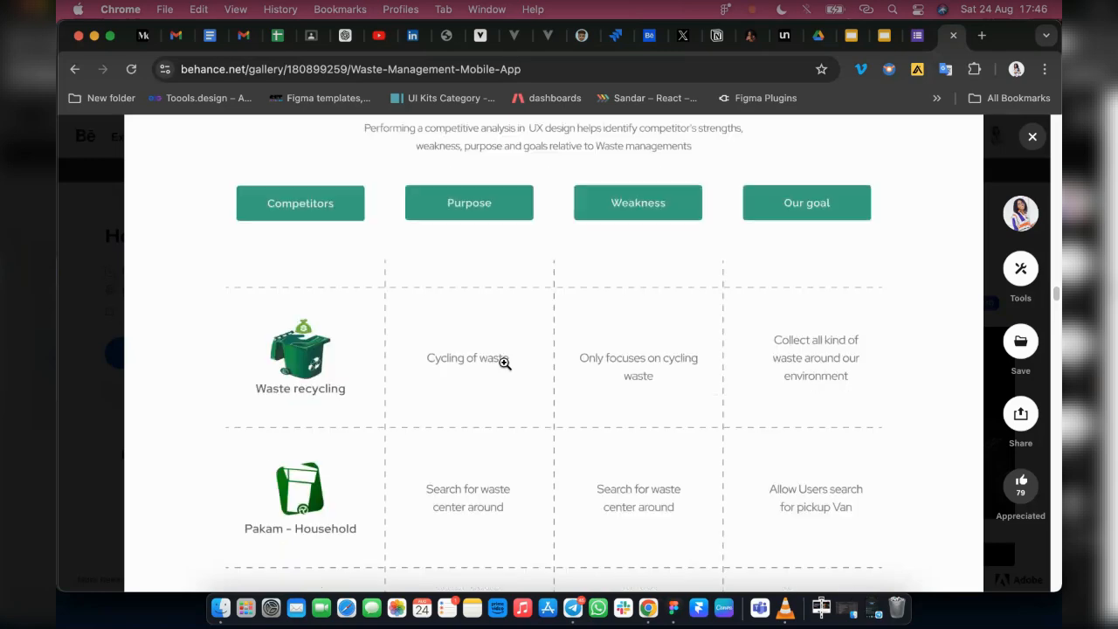
# Study the User Journey Map's action, task list, feeling adjective and improvement opportunity rows
pyautogui.scroll(-2, 487, 370)
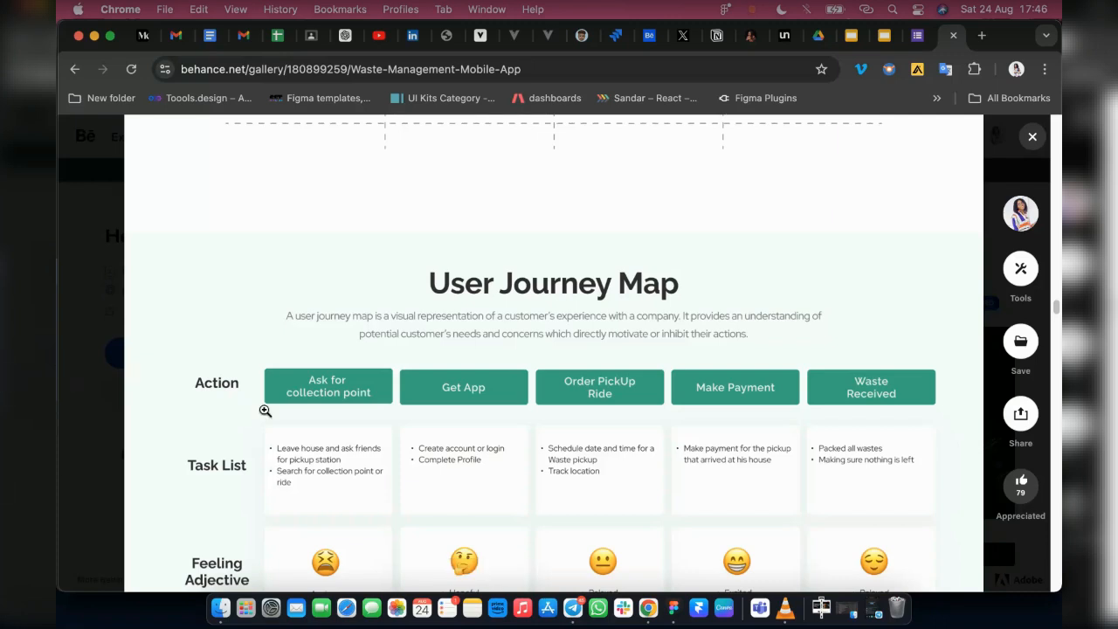
pyautogui.scroll(-1, 272, 448)
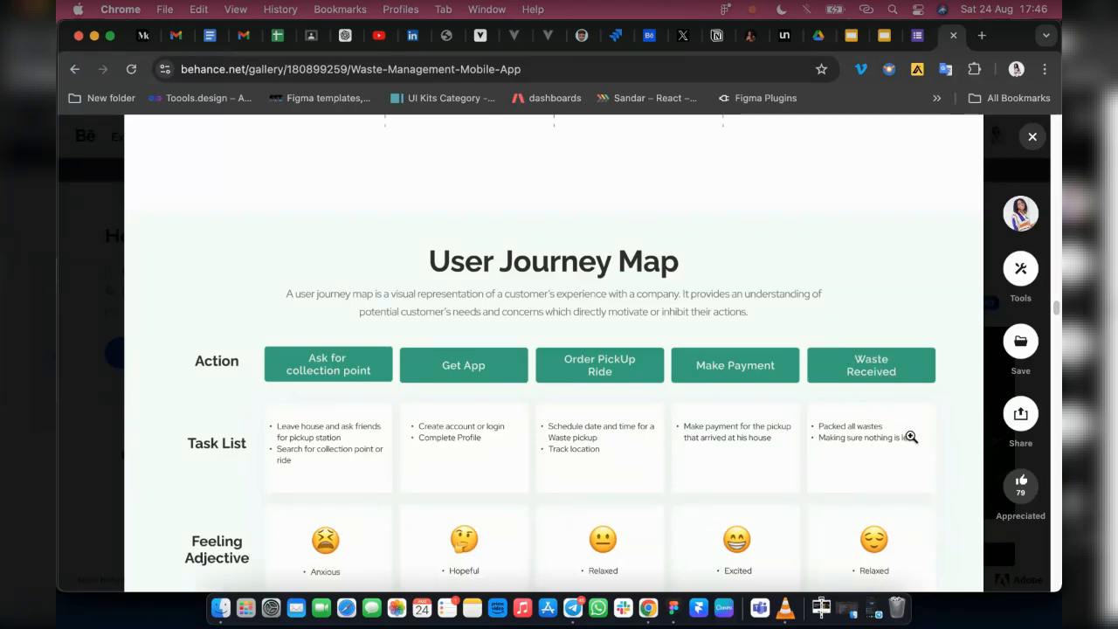
pyautogui.scroll(-2, 909, 434)
pyautogui.scroll(-2, 901, 464)
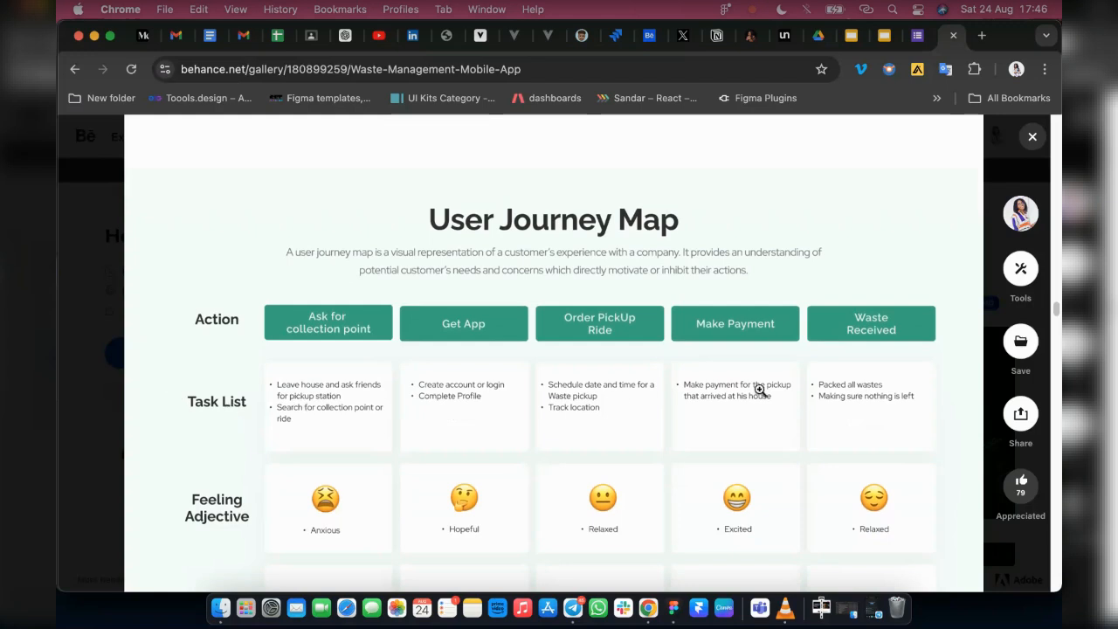
pyautogui.scroll(-2, 201, 518)
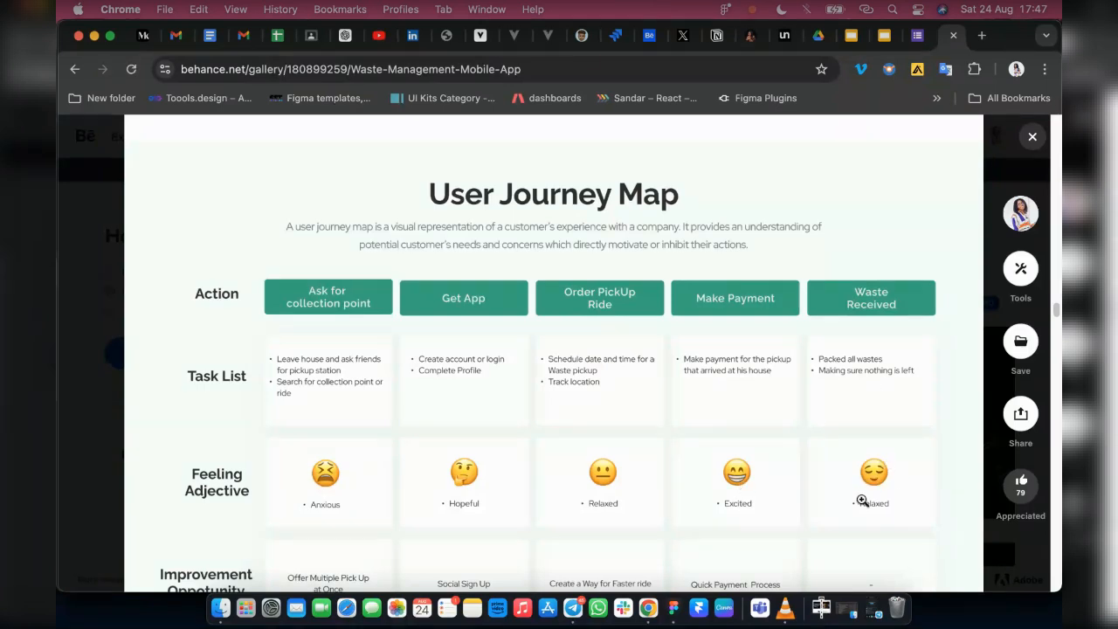
pyautogui.scroll(-3, 254, 455)
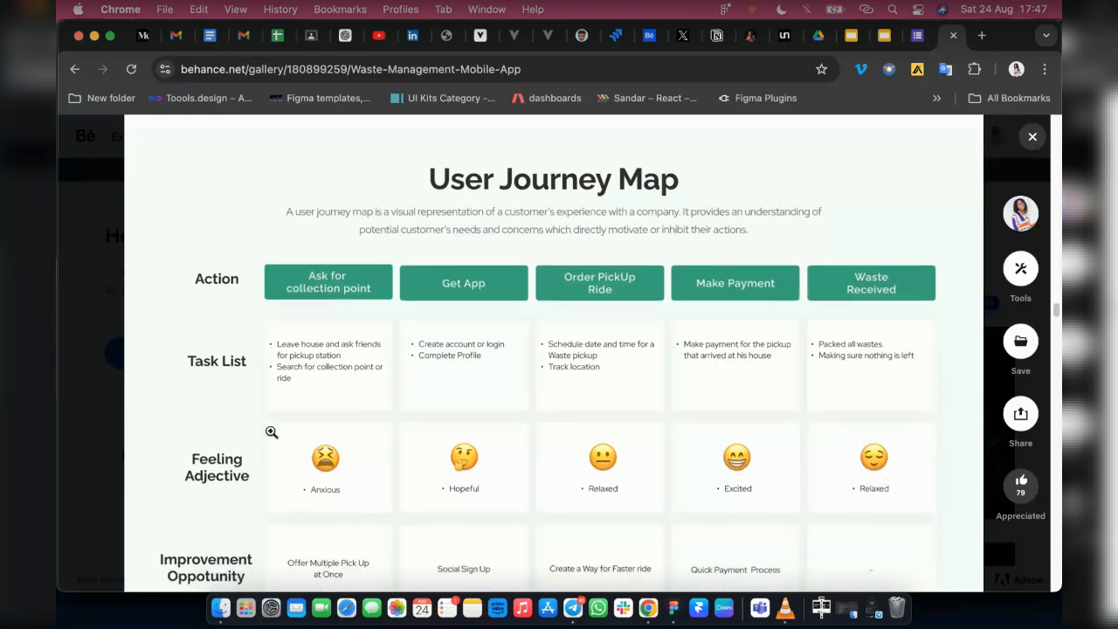
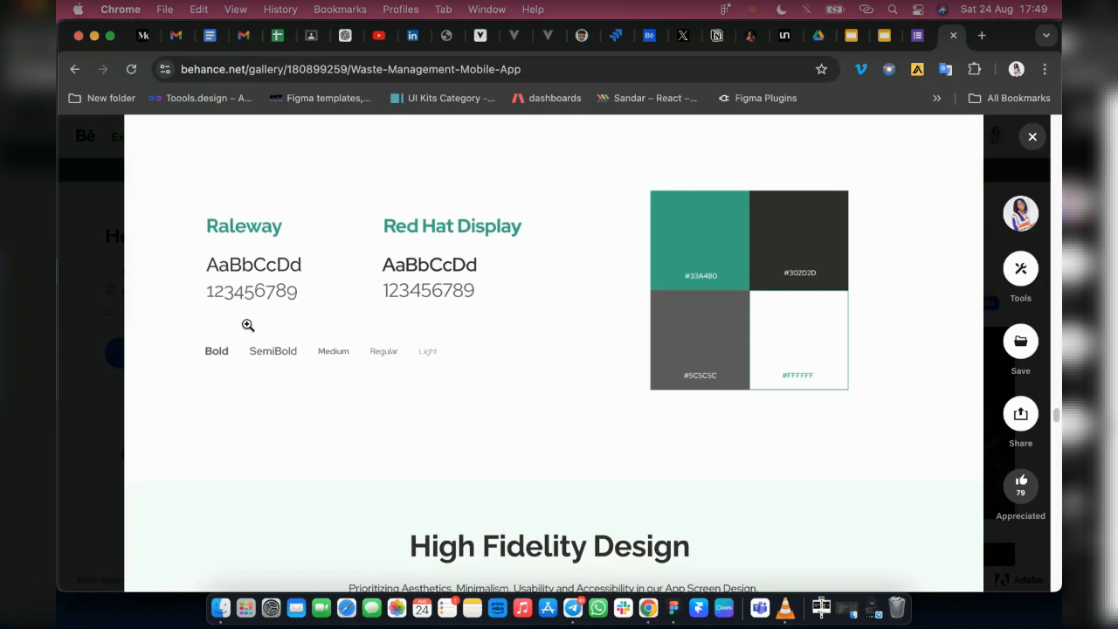
# Examine the High Fidelity Design section's onboarding, home page and schedule pickup screens in the case study
pyautogui.scroll(-2, 419, 403)
pyautogui.scroll(-5, 419, 402)
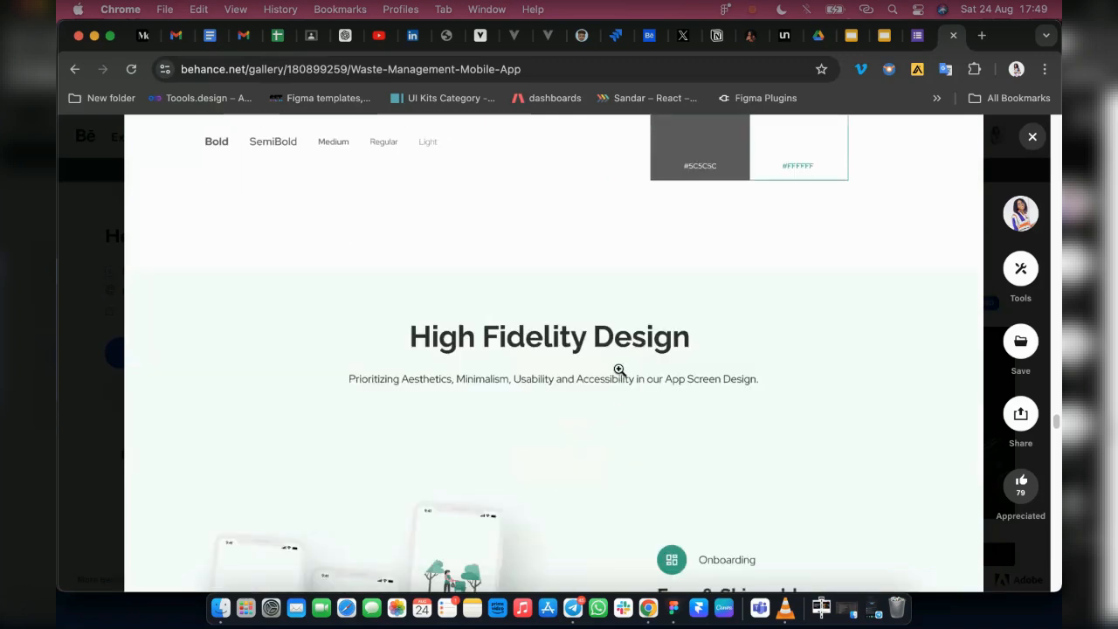
pyautogui.scroll(-5, 594, 390)
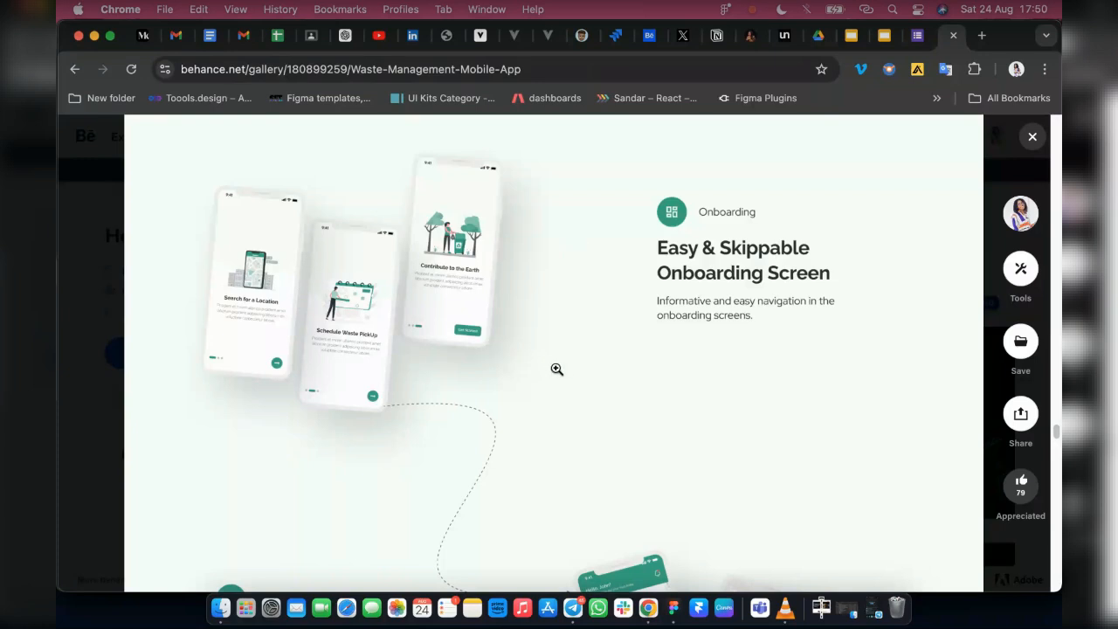
pyautogui.scroll(-2, 550, 306)
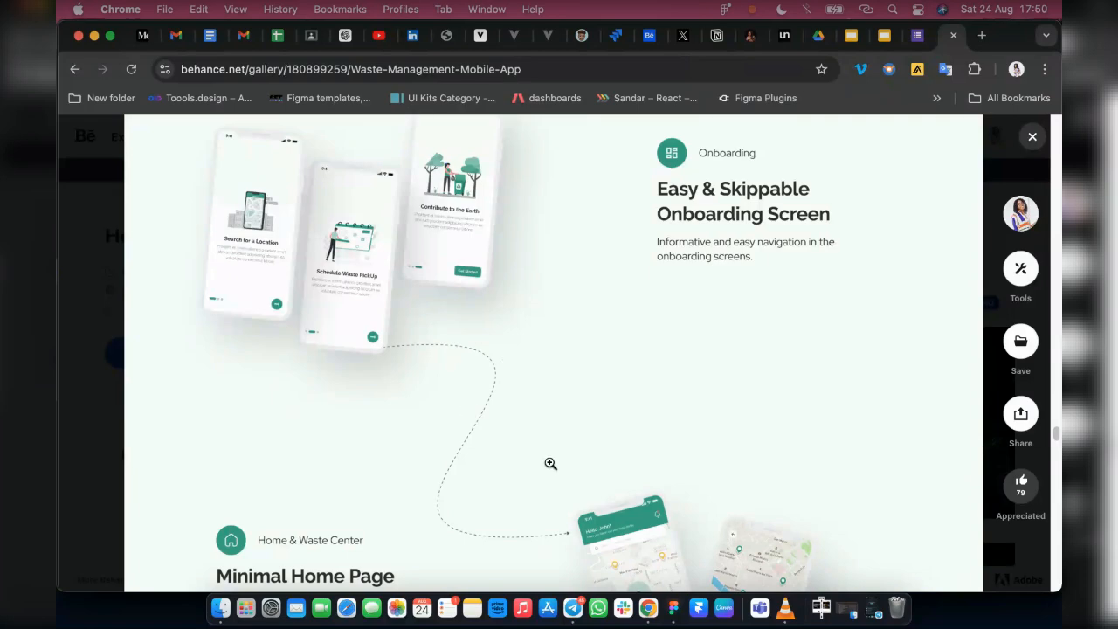
pyautogui.scroll(-10, 612, 470)
pyautogui.scroll(-10, 657, 475)
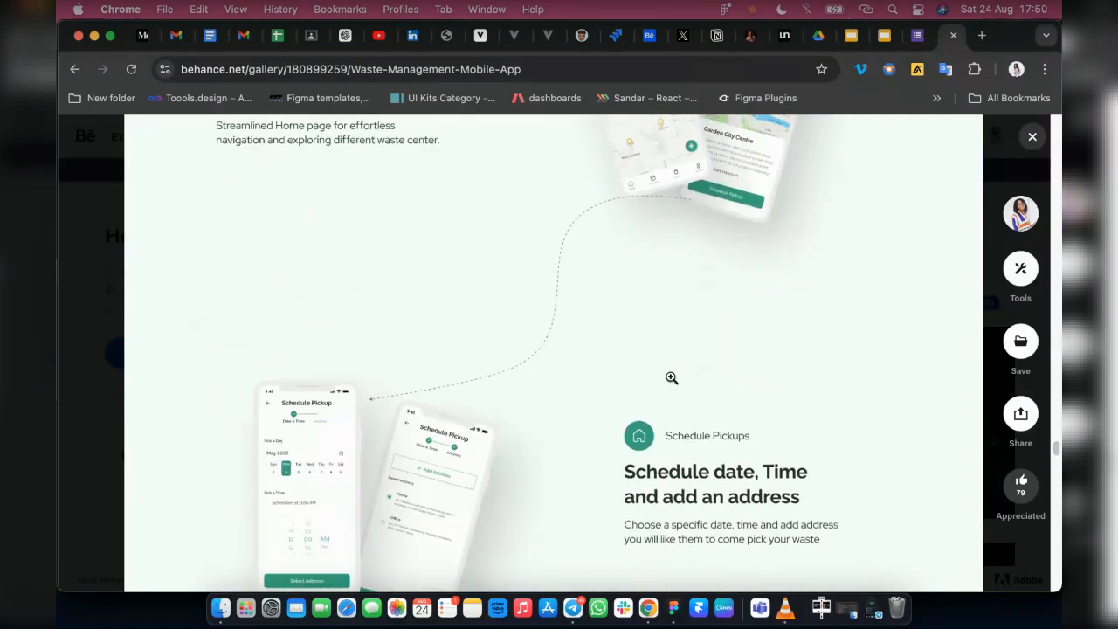
pyautogui.scroll(-4, 680, 425)
pyautogui.scroll(20, 673, 420)
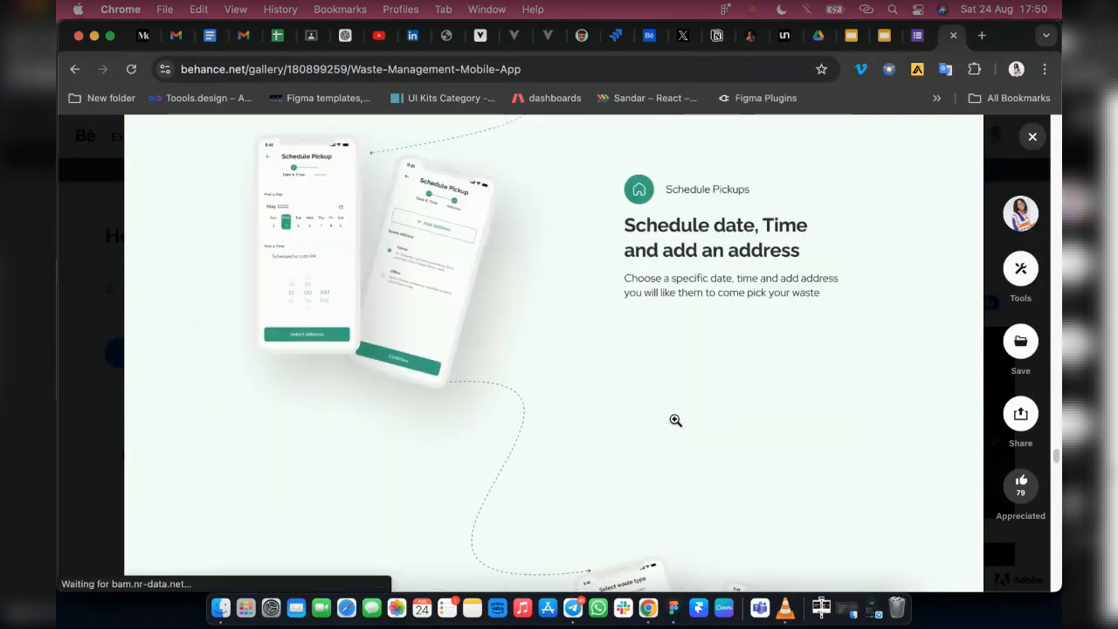
pyautogui.scroll(-10, 551, 404)
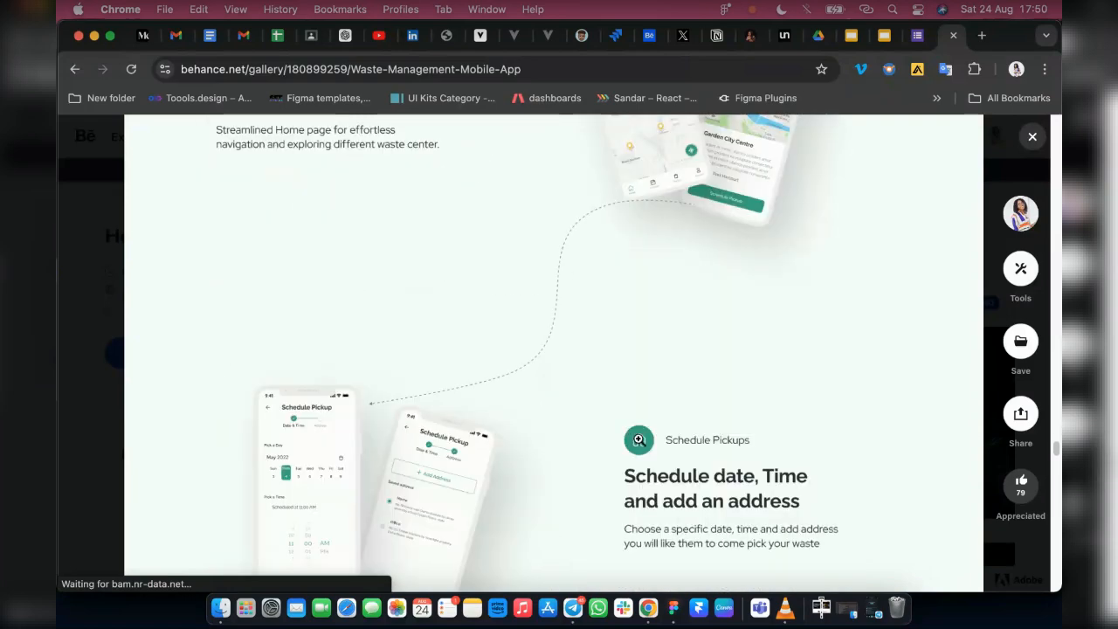
pyautogui.scroll(-5, 470, 361)
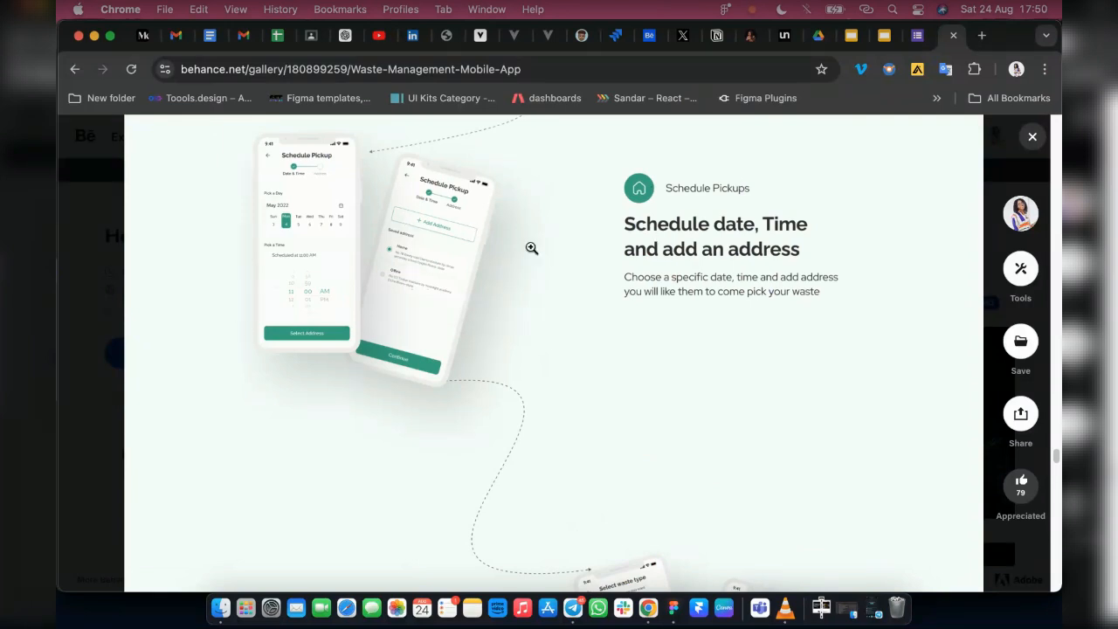
# Examine the waste and truck type selection screens and the booking summary and payment screens
pyautogui.scroll(-8, 478, 281)
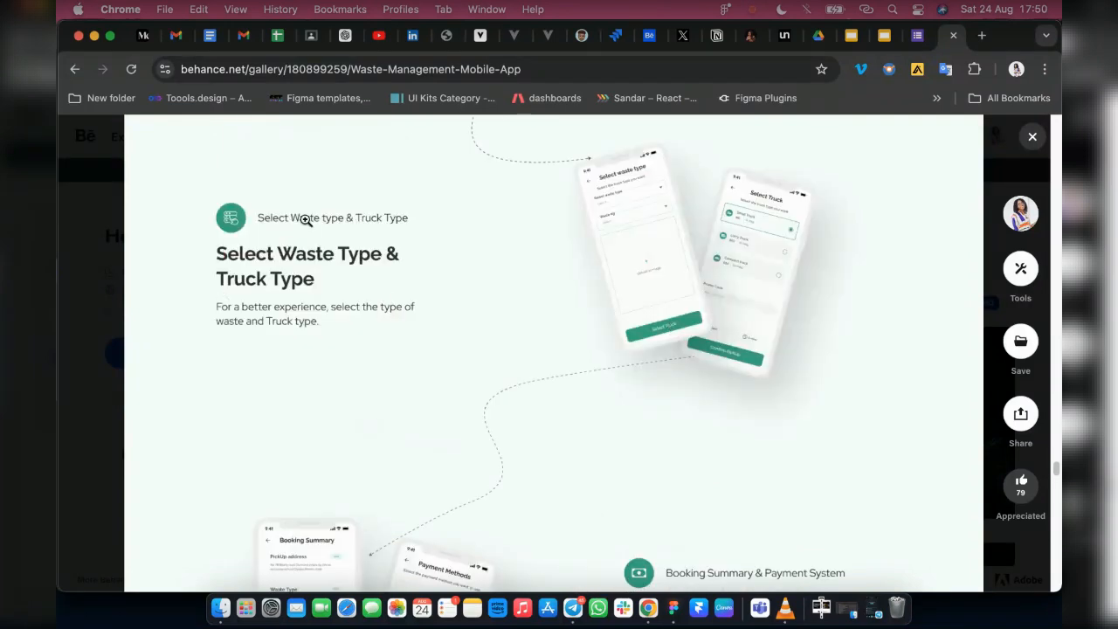
pyautogui.scroll(-5, 567, 283)
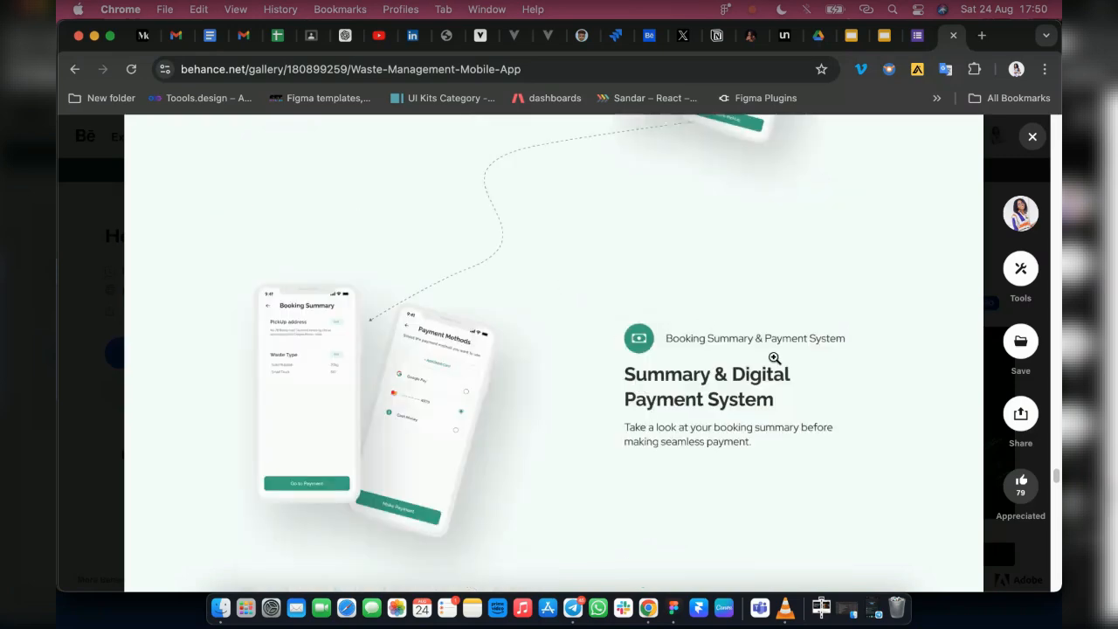
pyautogui.scroll(-6, 552, 376)
pyautogui.scroll(10, 688, 399)
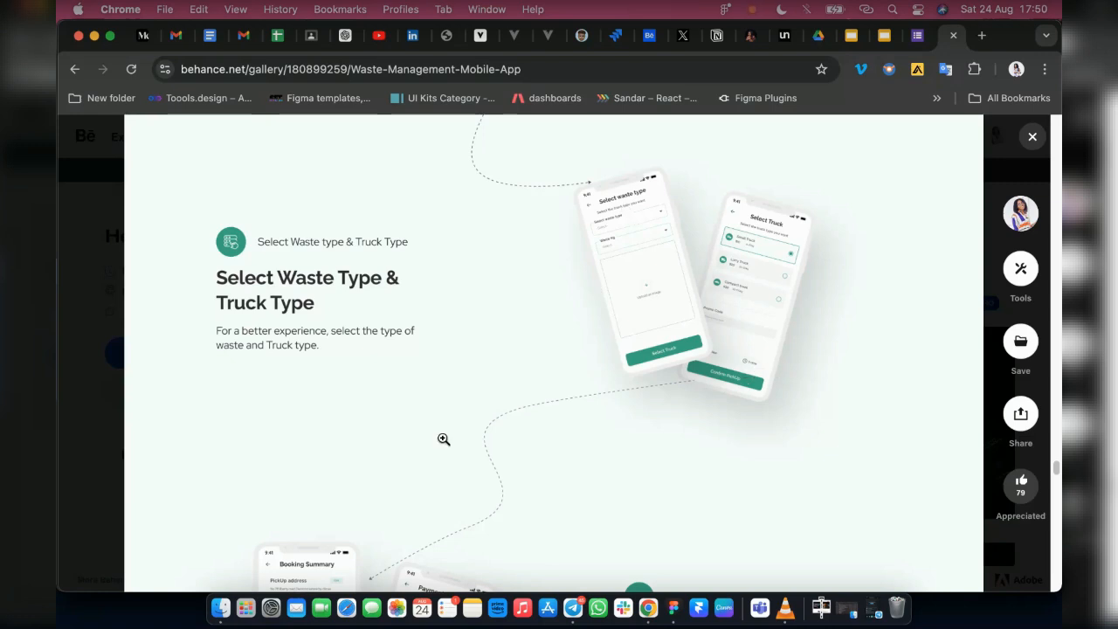
pyautogui.scroll(-15, 673, 325)
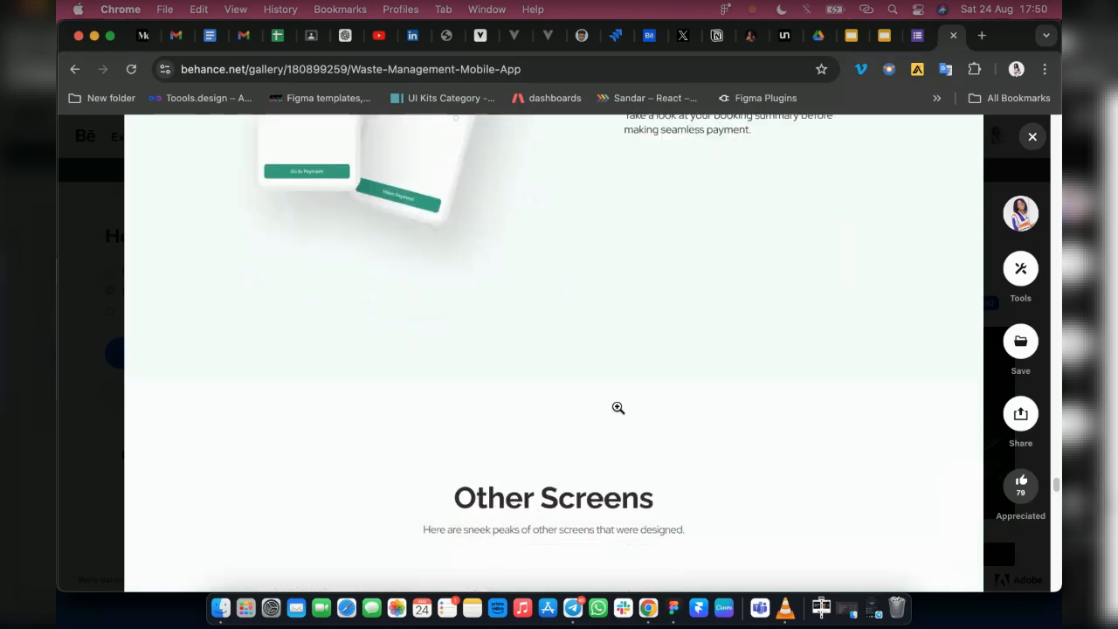
# View the Other Screens section and play the embedded prototype interaction video
pyautogui.scroll(-2, 160, 327)
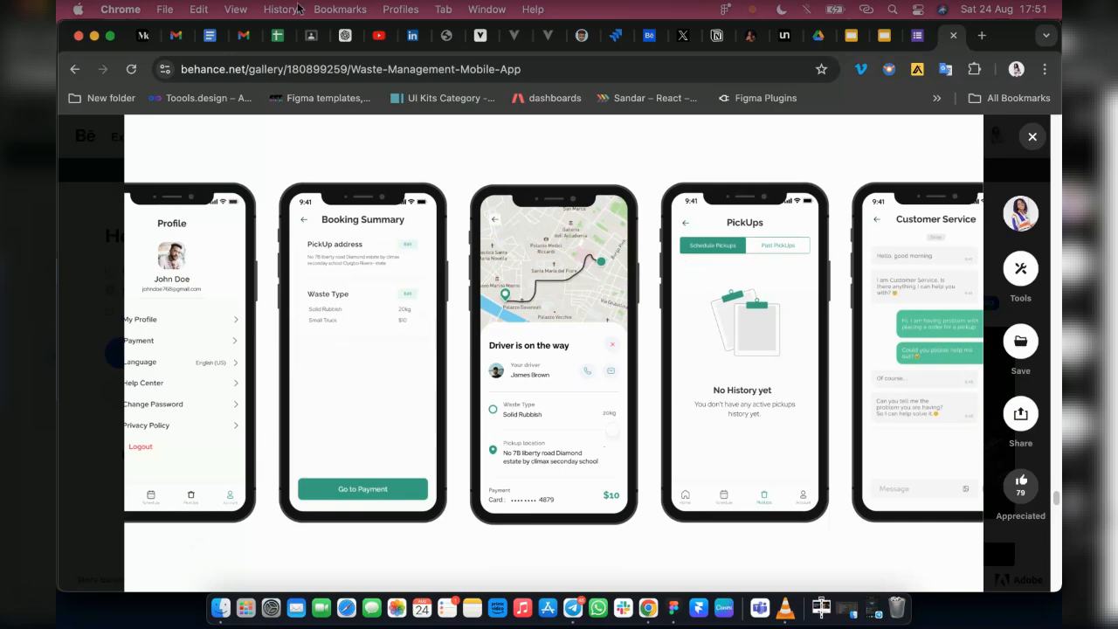
pyautogui.scroll(-6, 474, 444)
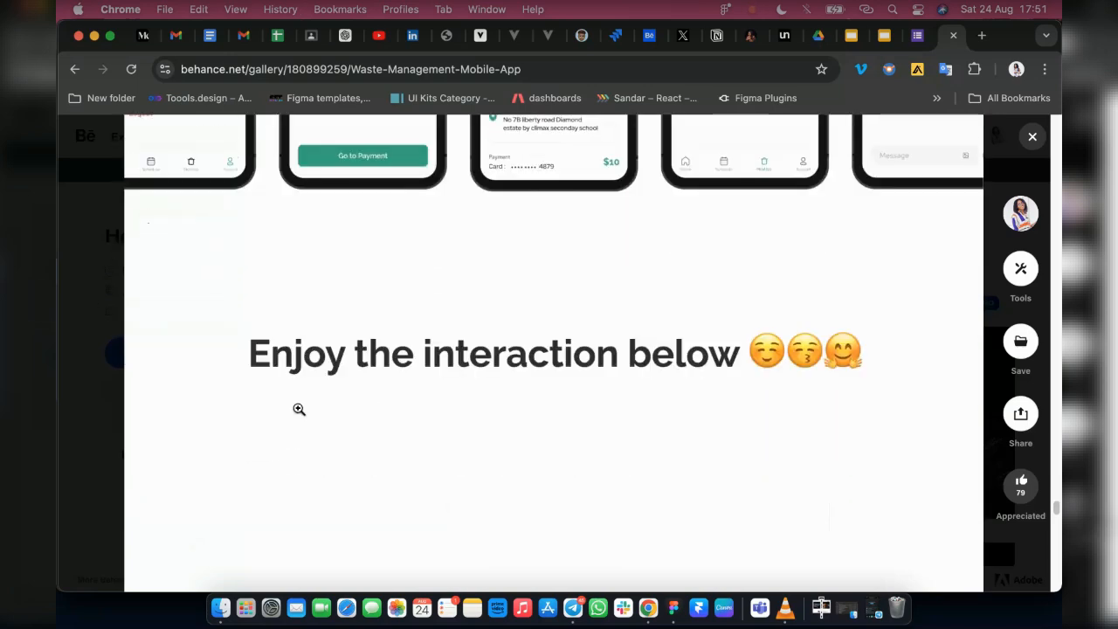
pyautogui.scroll(-5, 476, 380)
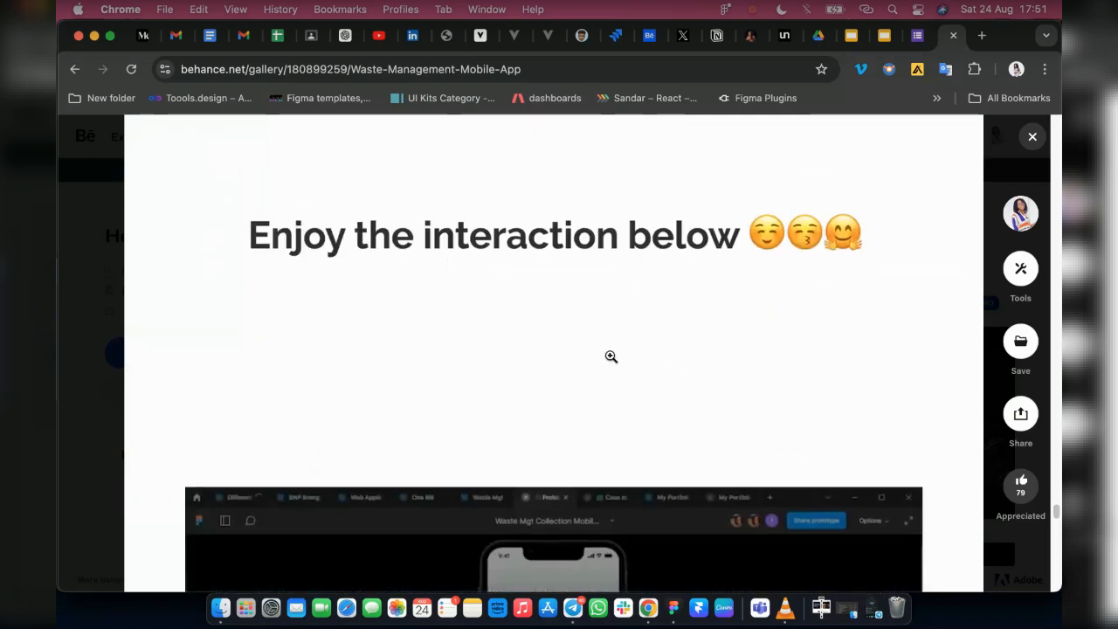
pyautogui.scroll(-2, 510, 370)
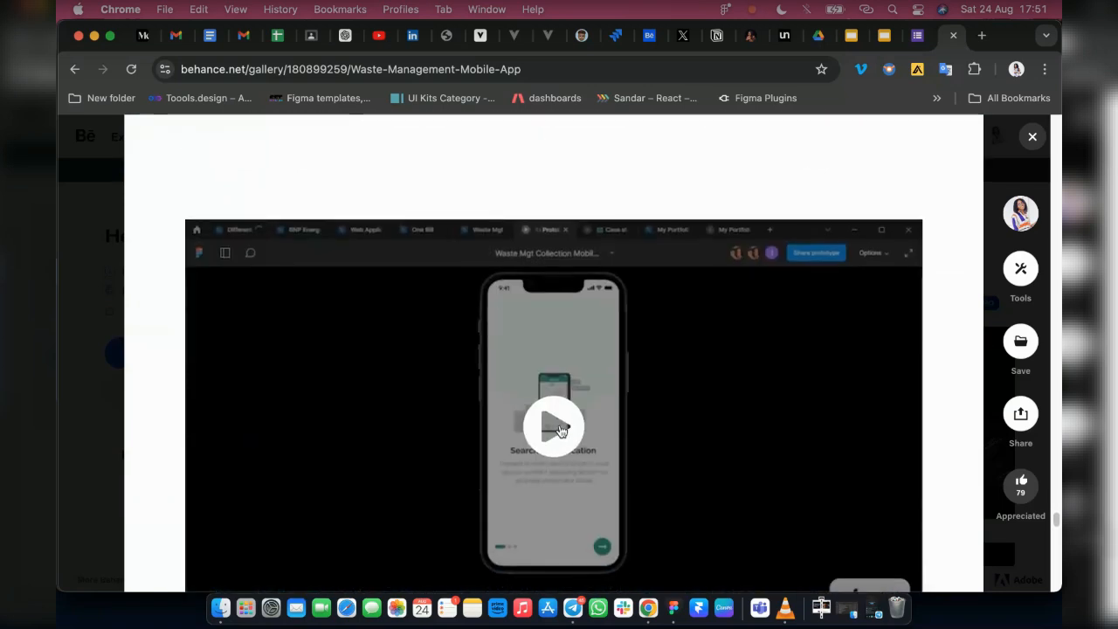
pyautogui.click(553, 426)
pyautogui.scroll(-1, 751, 358)
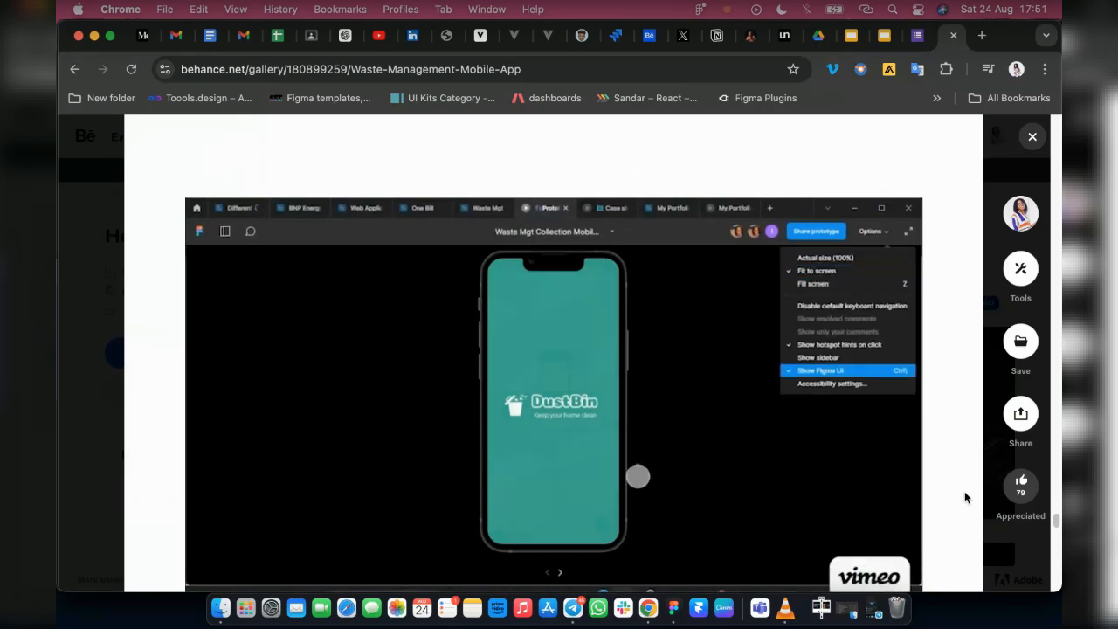
pyautogui.scroll(-1, 940, 426)
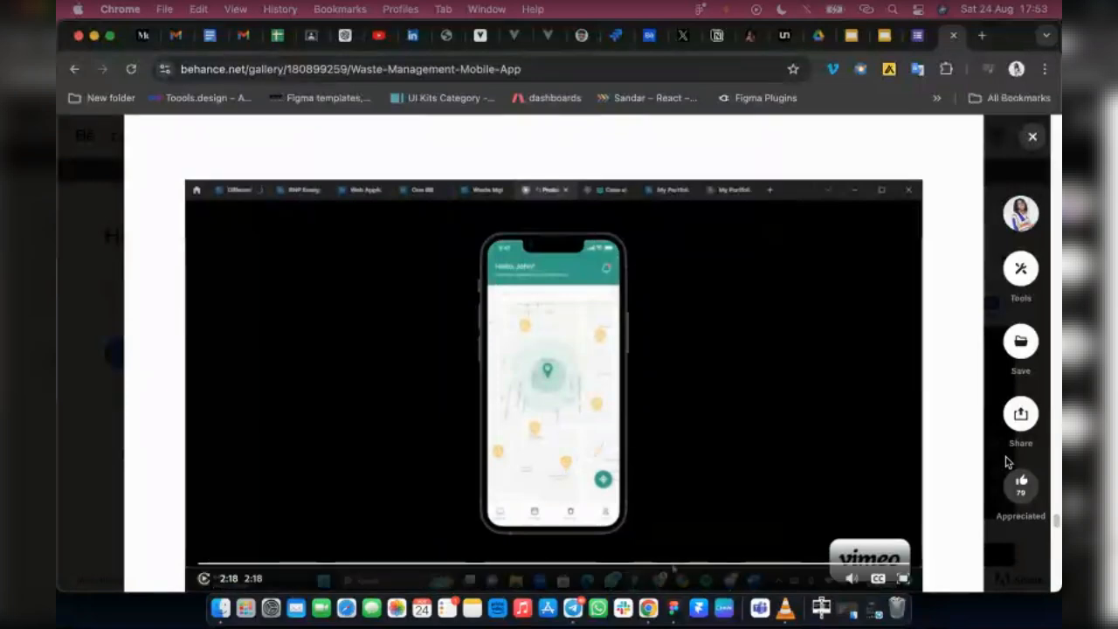
# Review the case study's closing Thanks for Watching section and look back over the interaction video and Other Screens mockups
pyautogui.scroll(-5, 521, 455)
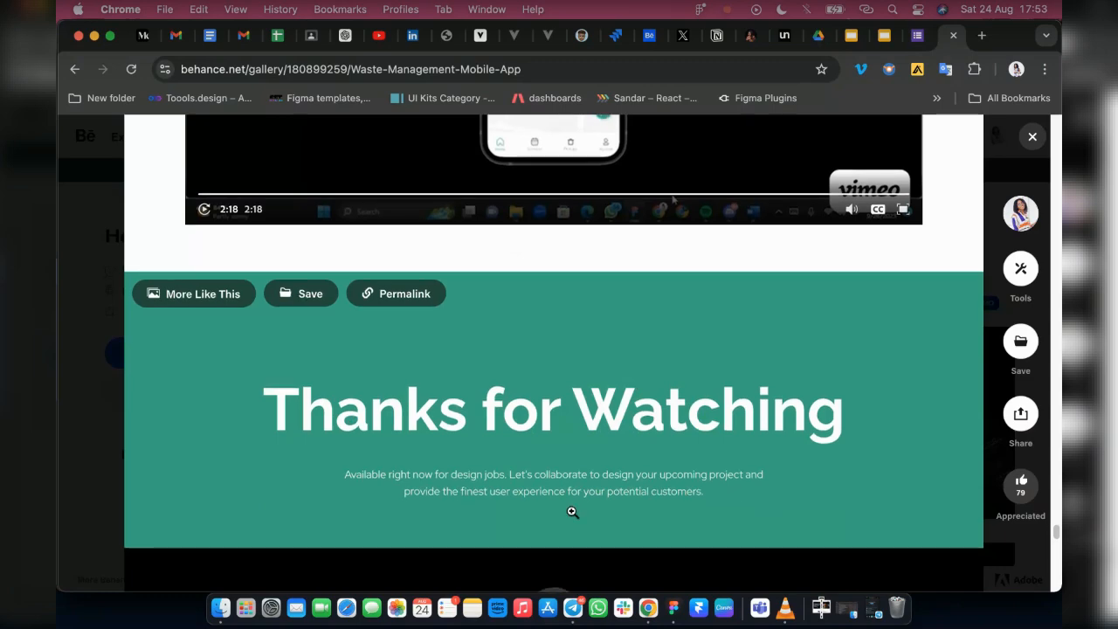
pyautogui.scroll(-3, 509, 512)
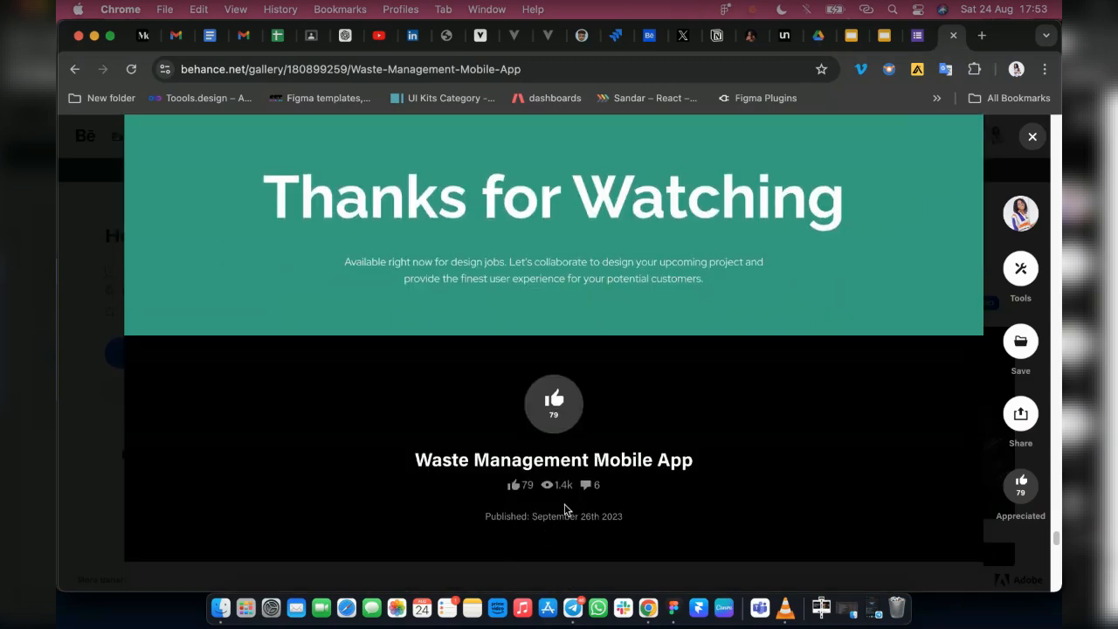
pyautogui.scroll(5, 631, 420)
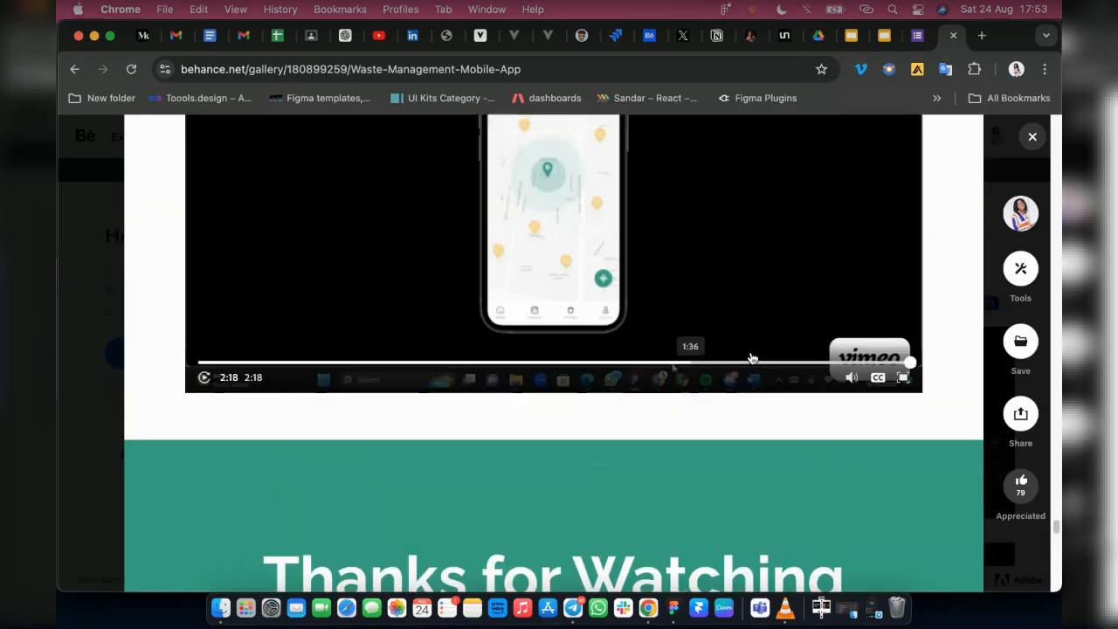
pyautogui.scroll(10, 524, 367)
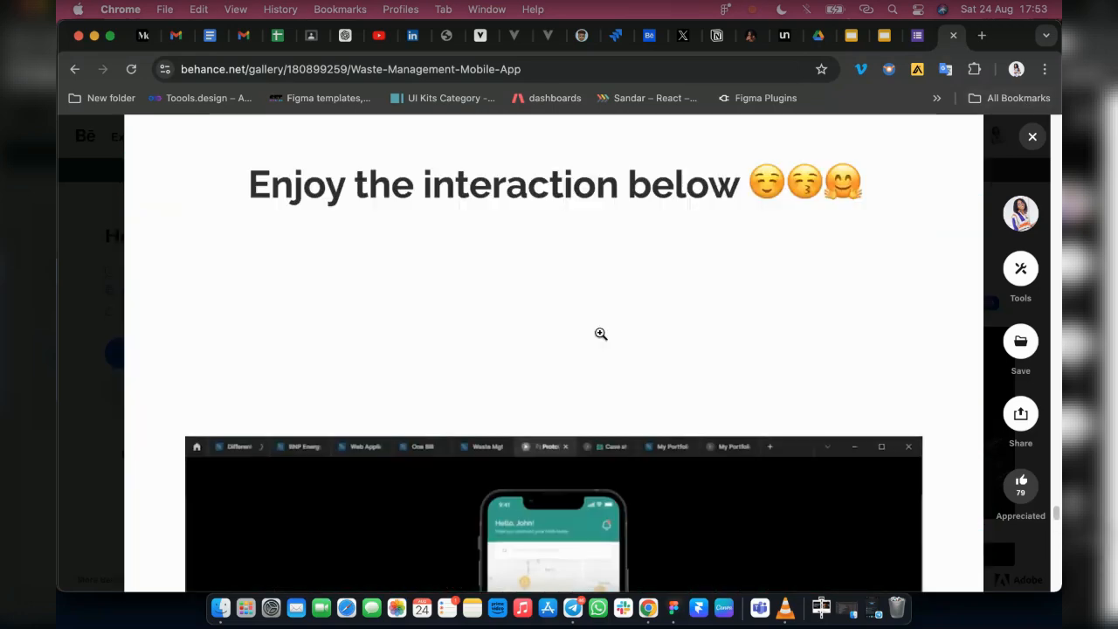
pyautogui.scroll(5, 738, 366)
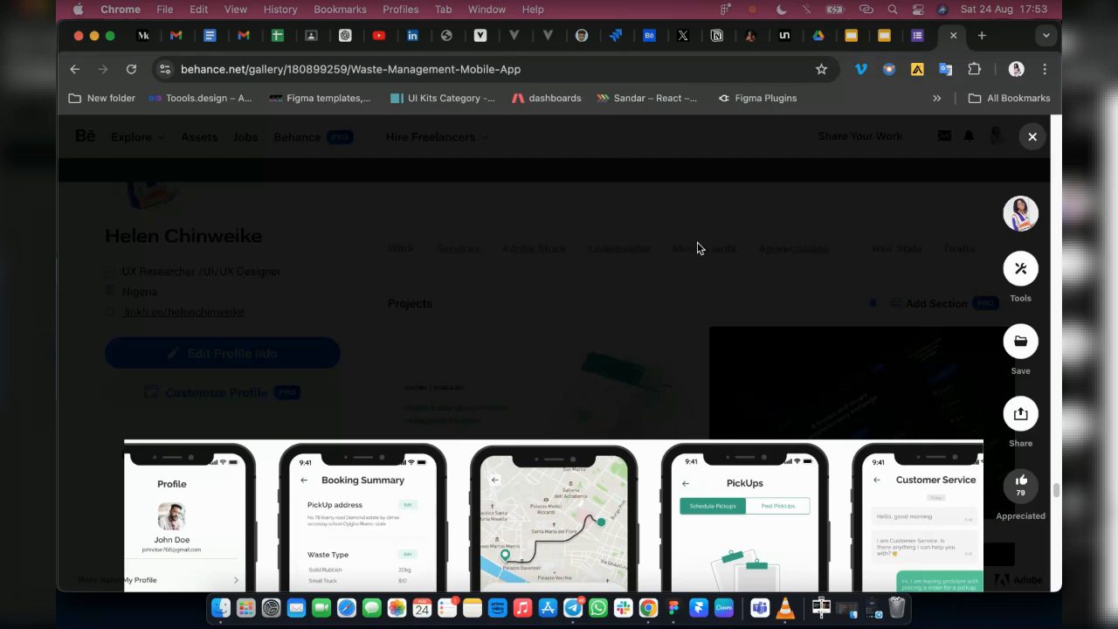
# Return to the MavyFood project editor, review the uploaded mockup, and open the video/audio file chooser, cancelling without adding a file
pyautogui.click(646, 37)
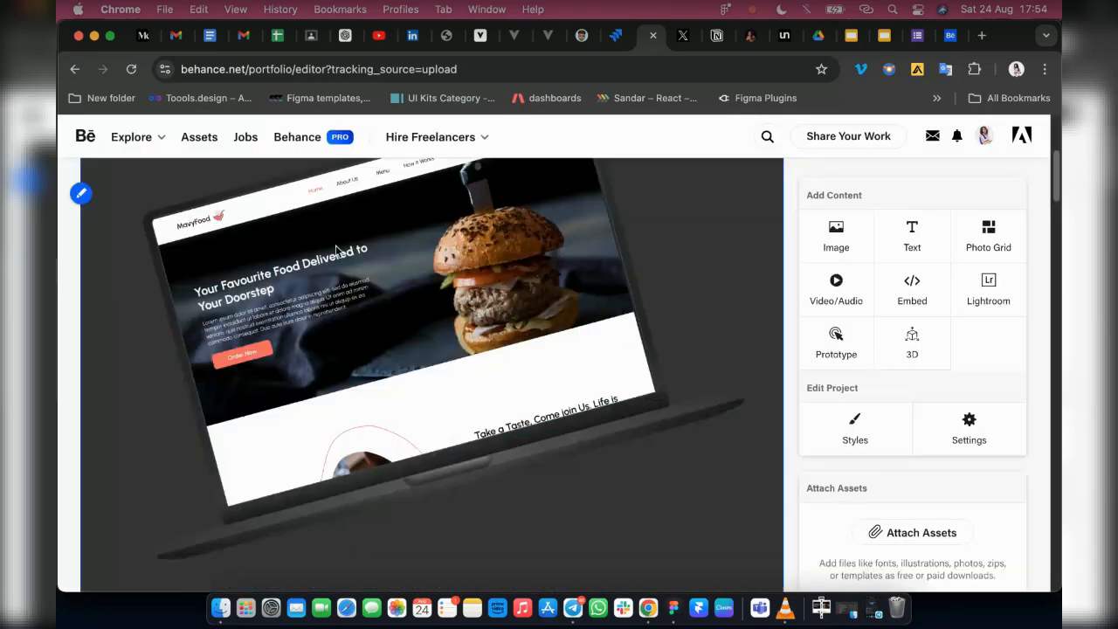
pyautogui.scroll(-5, 470, 329)
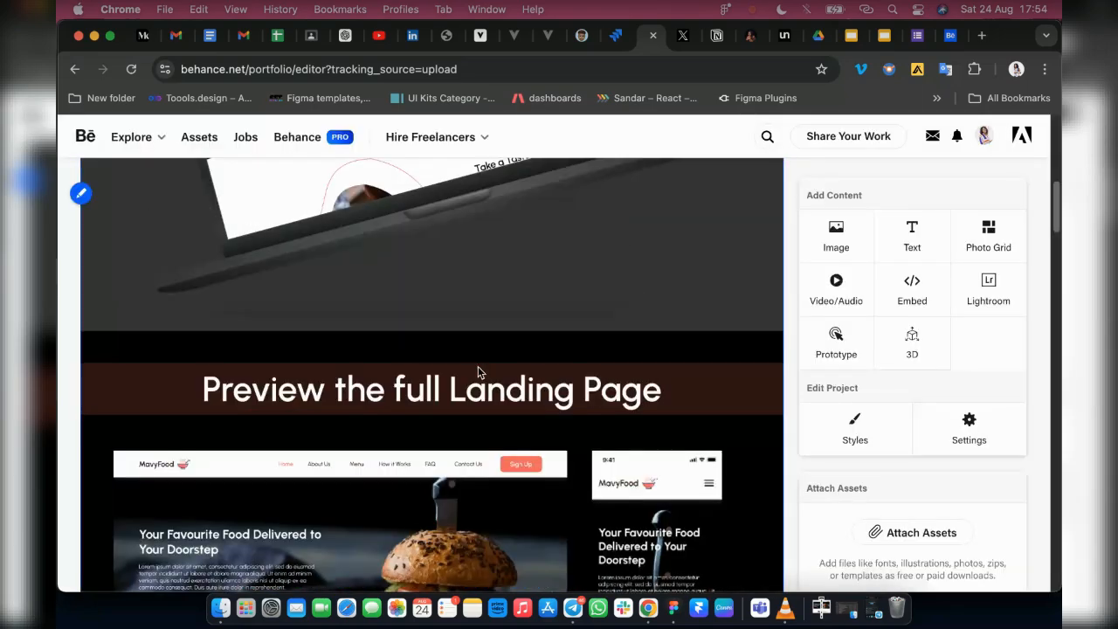
pyautogui.scroll(-15, 485, 374)
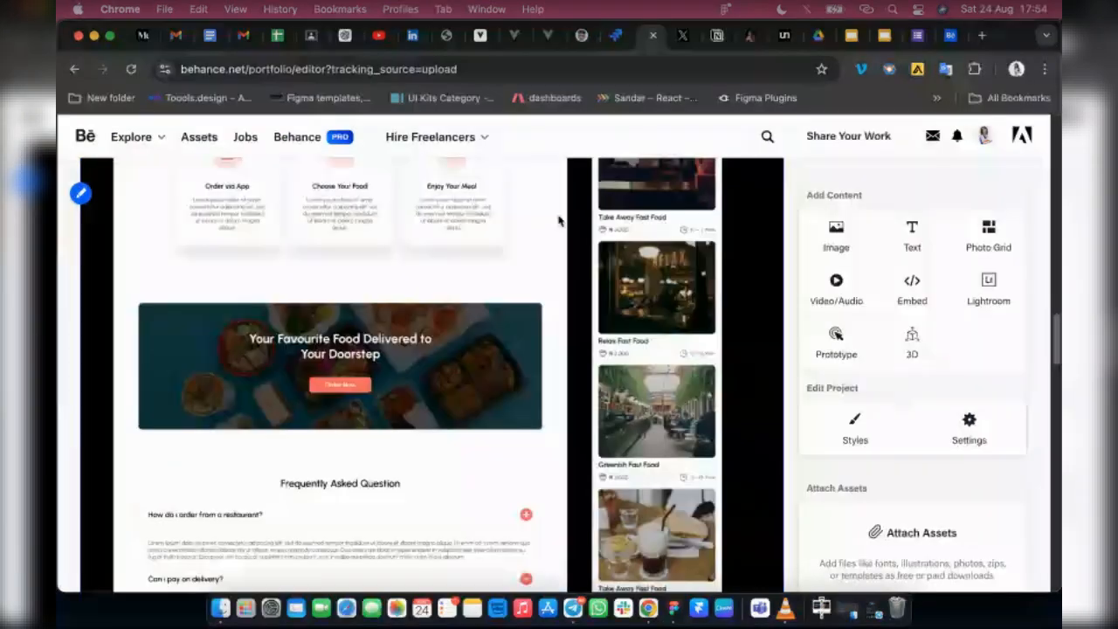
pyautogui.click(822, 294)
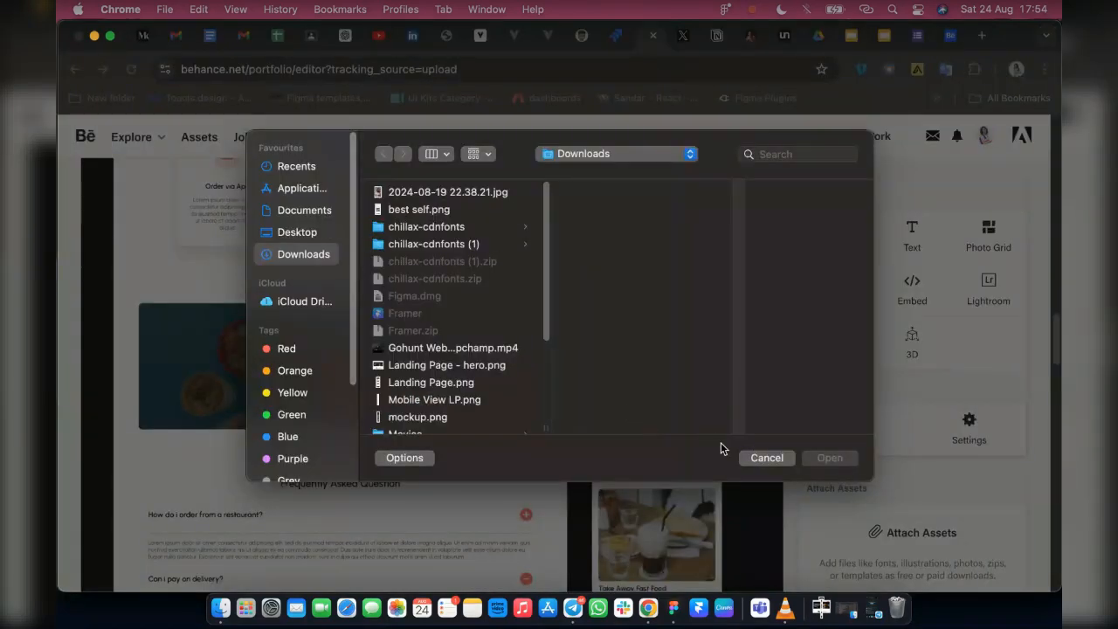
pyautogui.click(757, 457)
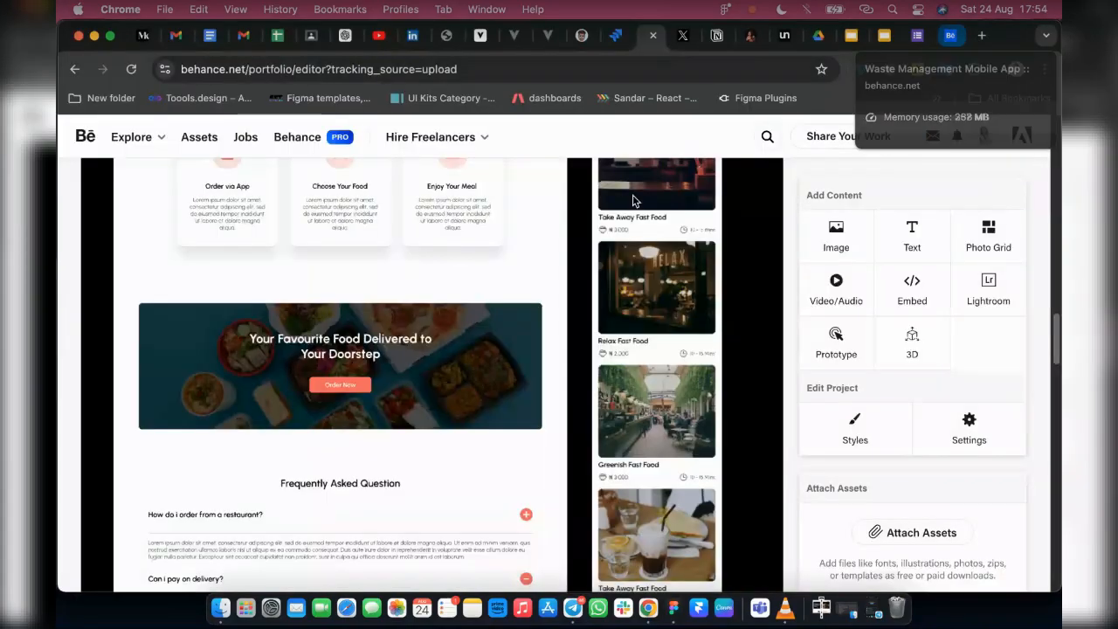
# Add a text block below the mockup's Thanks for Watching banner reading "MavyFood Food Landing Page"
pyautogui.scroll(-5, 691, 452)
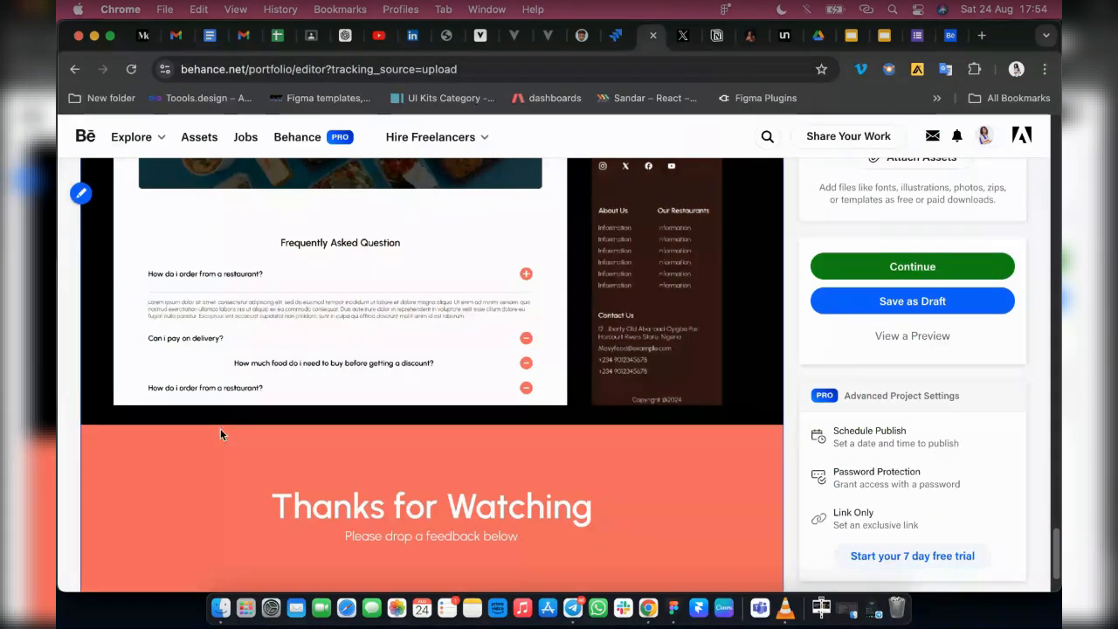
pyautogui.scroll(-2, 419, 429)
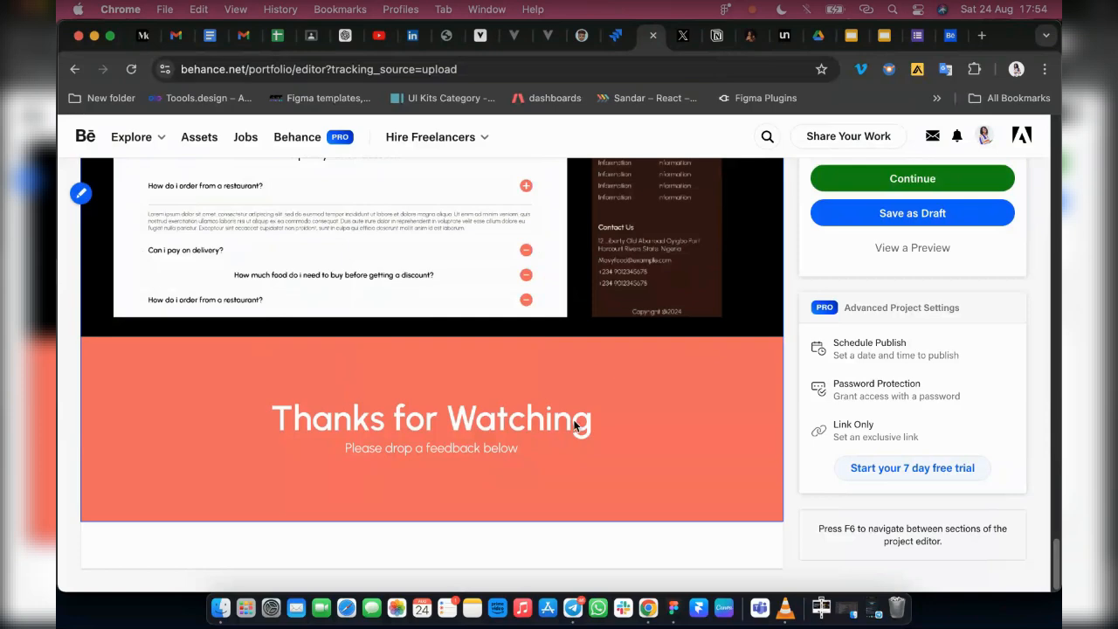
pyautogui.scroll(10, 698, 366)
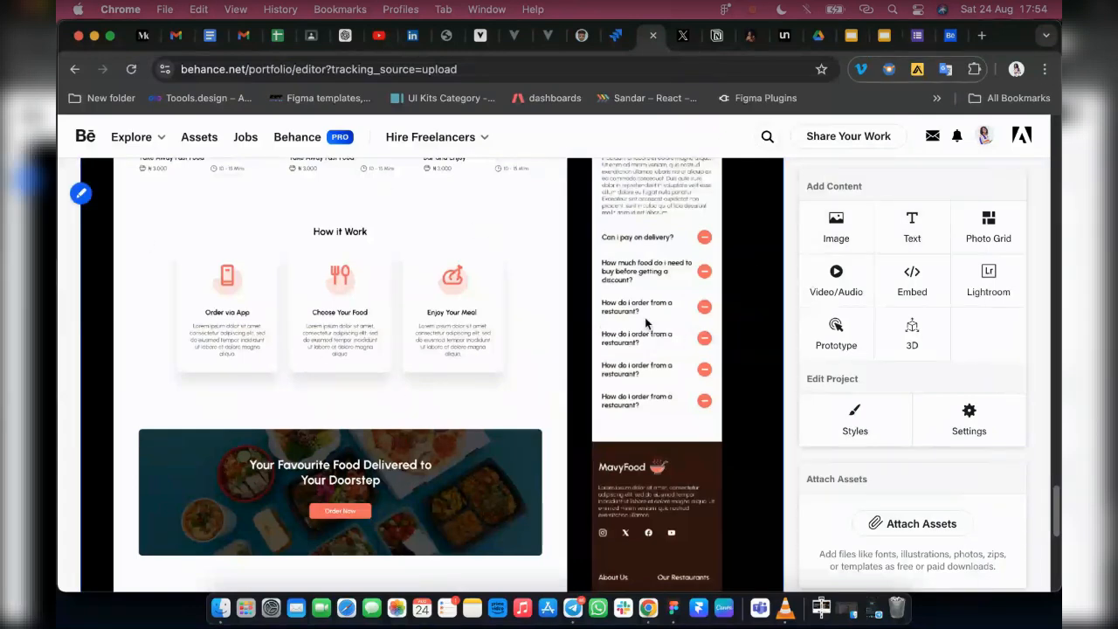
pyautogui.click(912, 224)
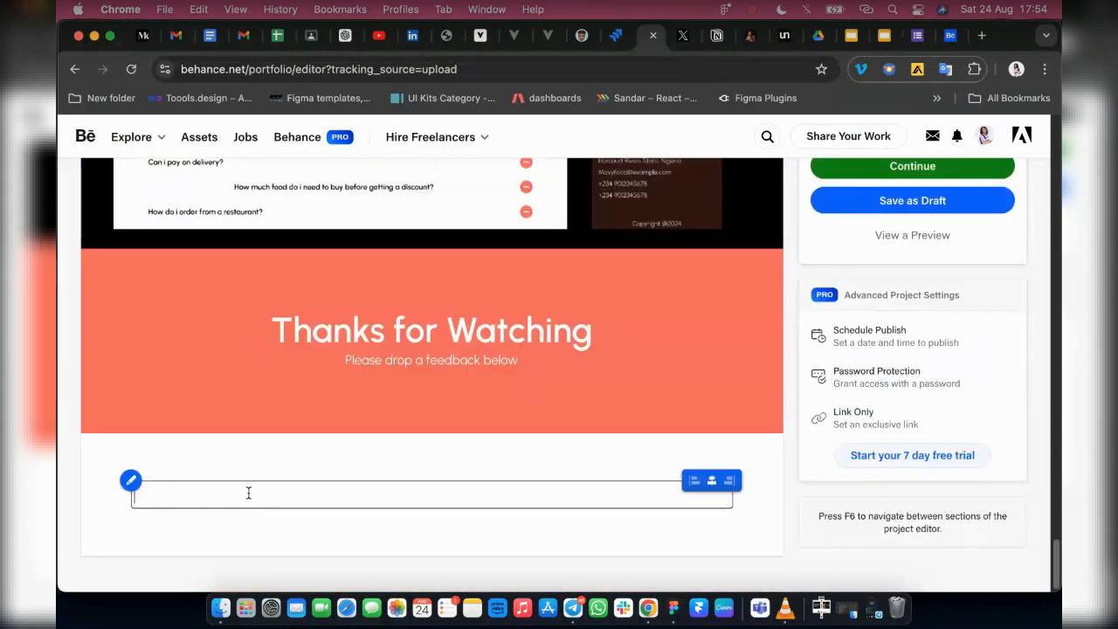
pyautogui.write('Mavy')
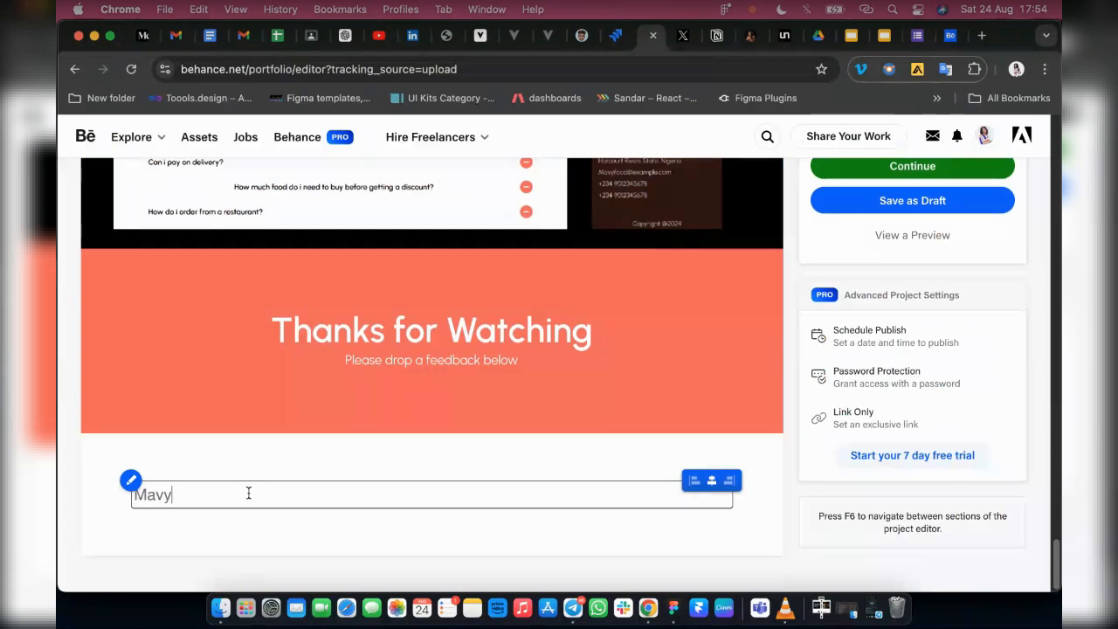
pyautogui.press('BackSpace')
pyautogui.press('BackSpace')
pyautogui.press('BackSpace')
pyautogui.press('BackSpace')
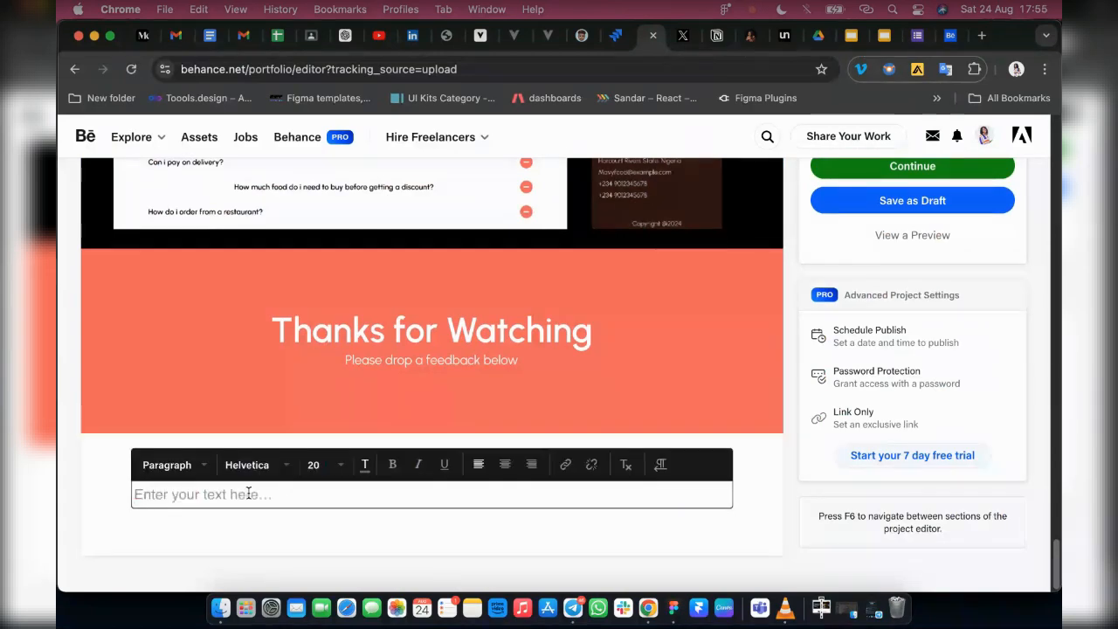
pyautogui.write('MavyFood Food')
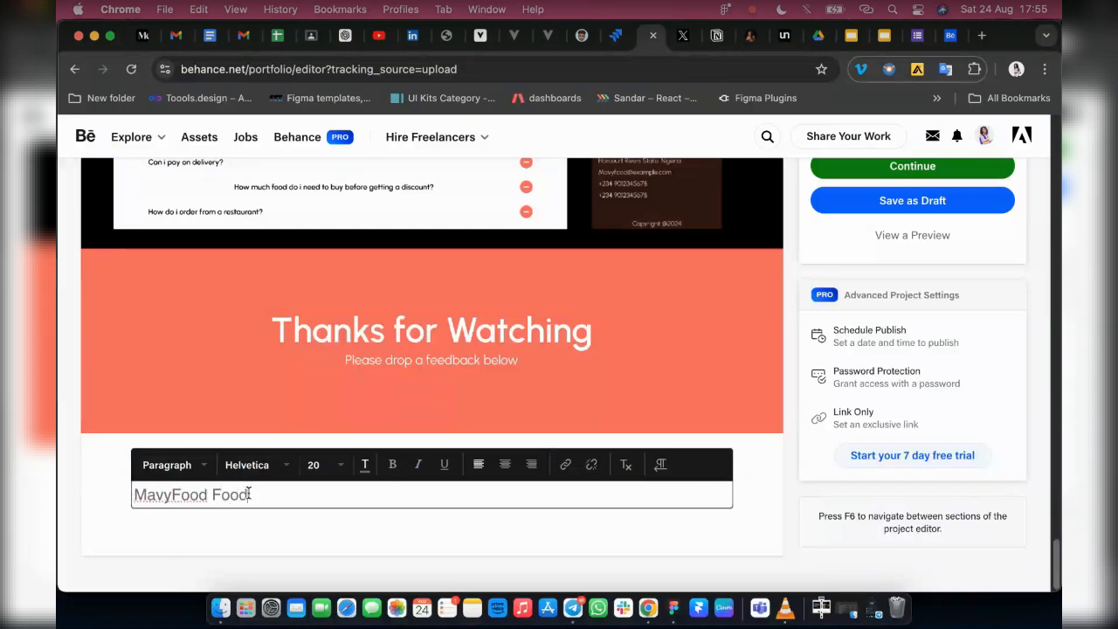
pyautogui.write('Landing Page')
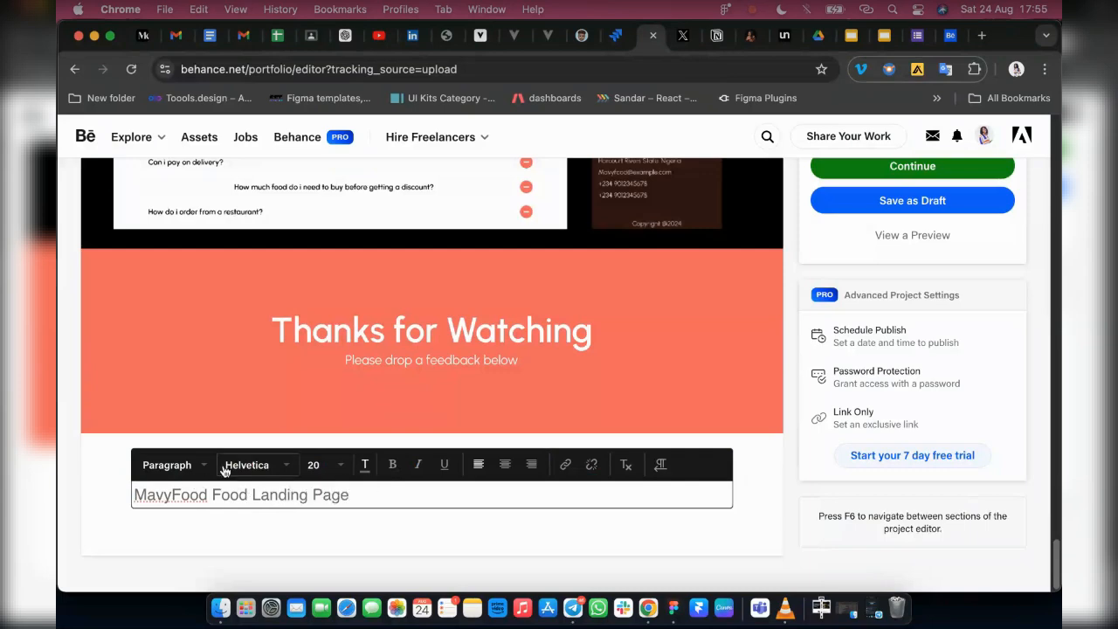
# Check the font and size options for the "MavyFood Food Landing Page" text and try the Caption style on it
pyautogui.click(226, 467)
pyautogui.scroll(-3, 267, 496)
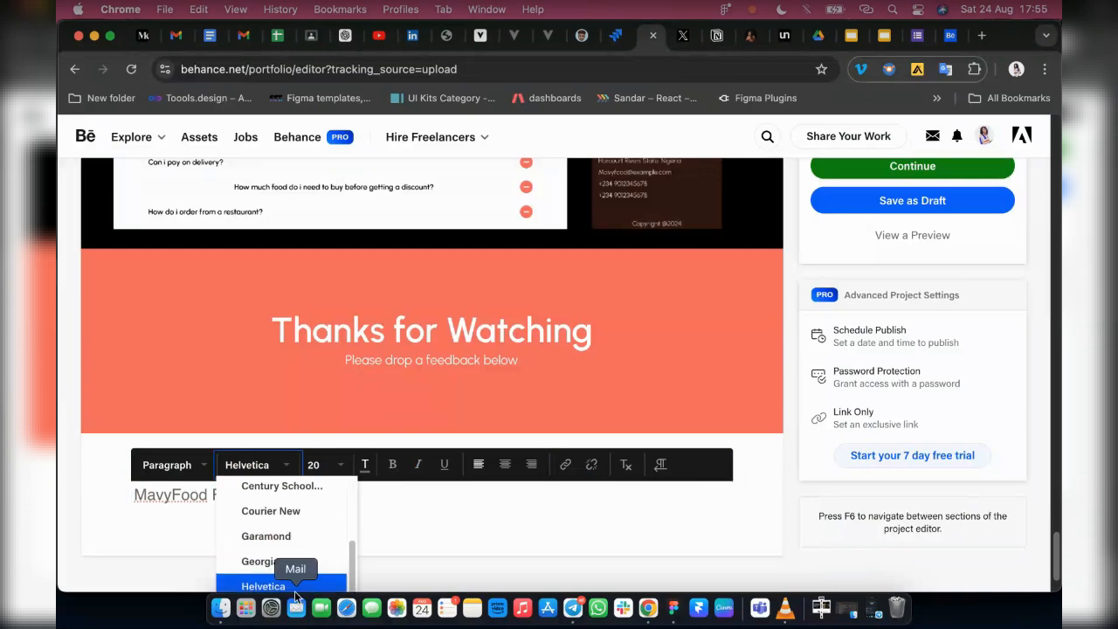
pyautogui.click(323, 465)
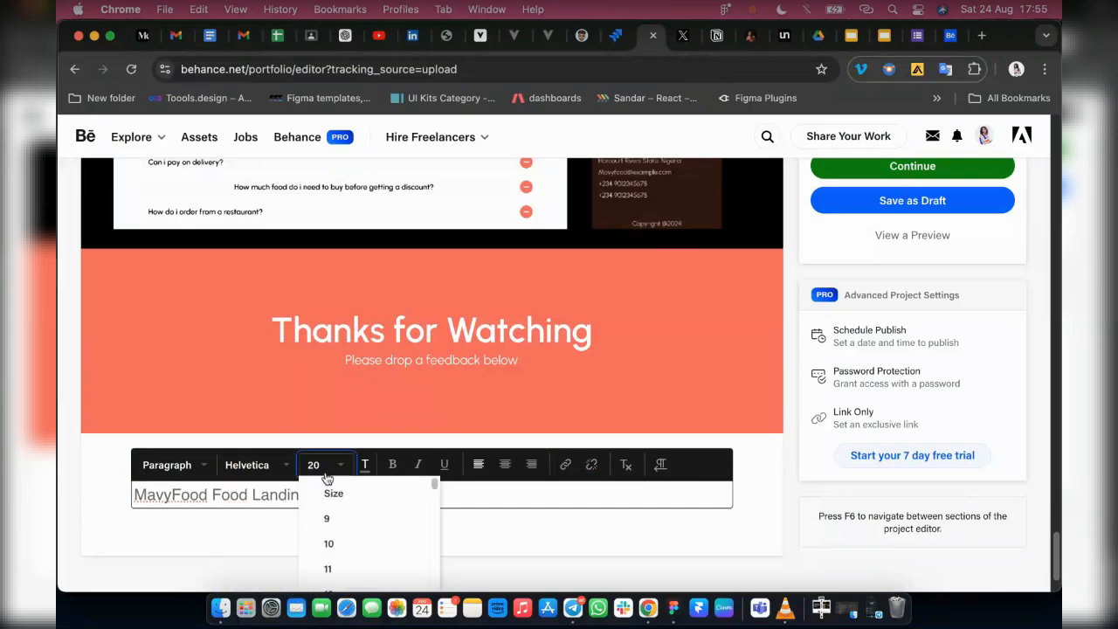
pyautogui.click(488, 561)
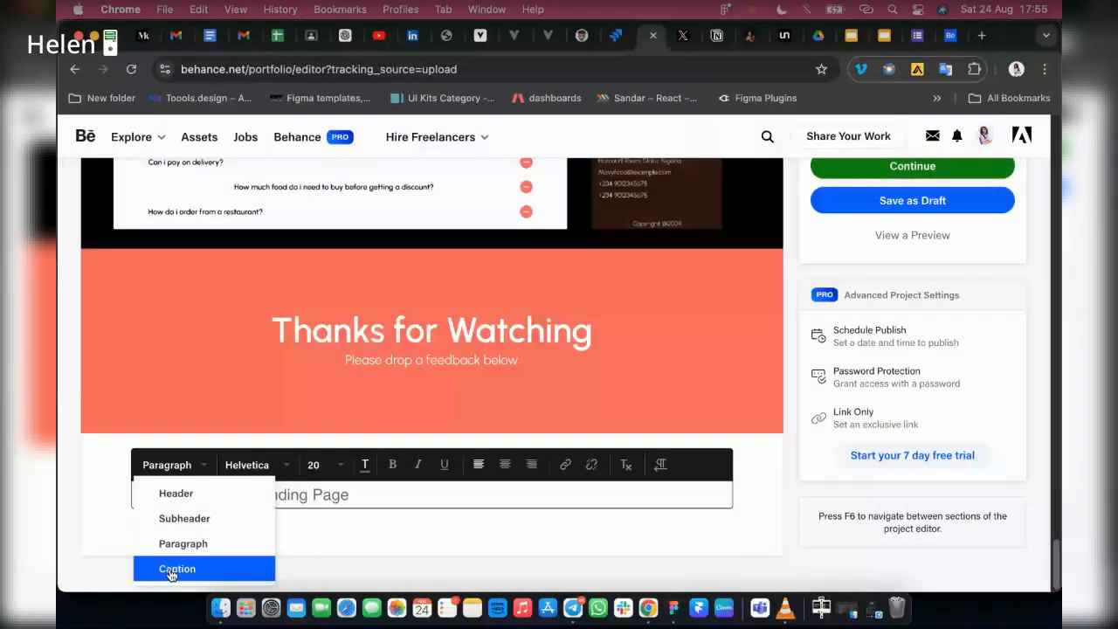
pyautogui.click(173, 569)
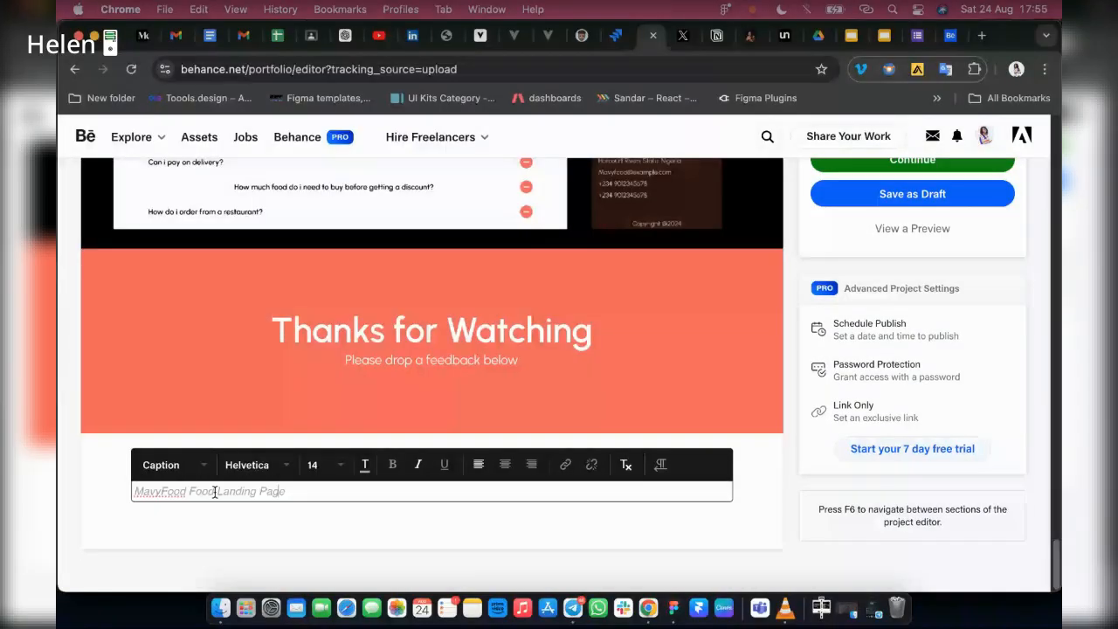
# Format the "MavyFood Food Landing Page" text block with the Header style
pyautogui.click(190, 472)
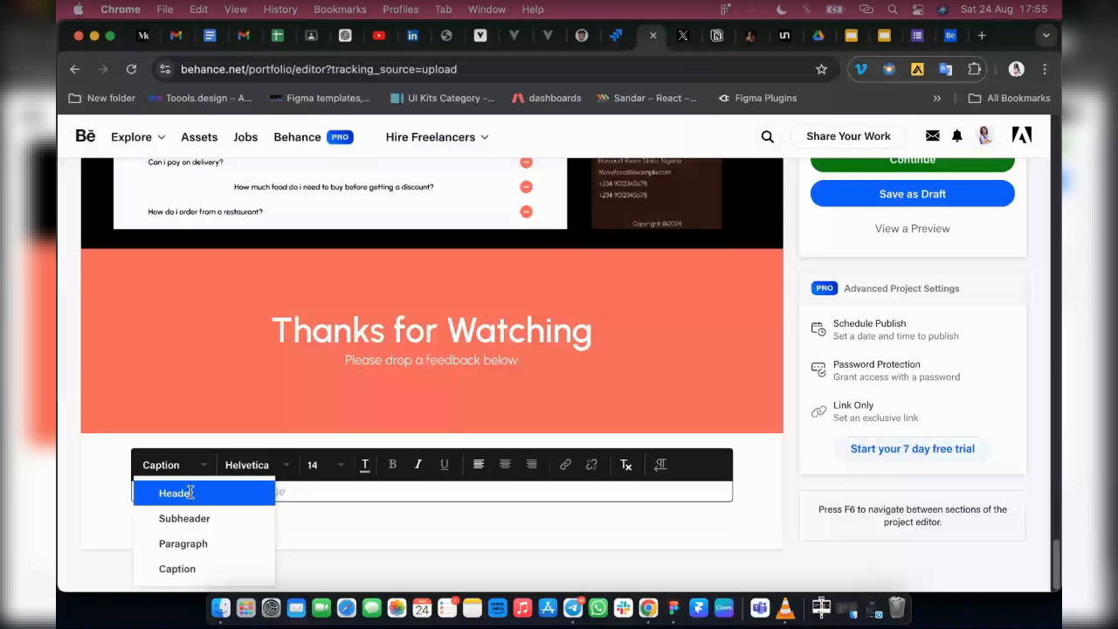
pyautogui.click(187, 492)
# Preview the project, look down to the related projects under it, and return to the editor
pyautogui.scroll(1, 846, 280)
pyautogui.click(846, 279)
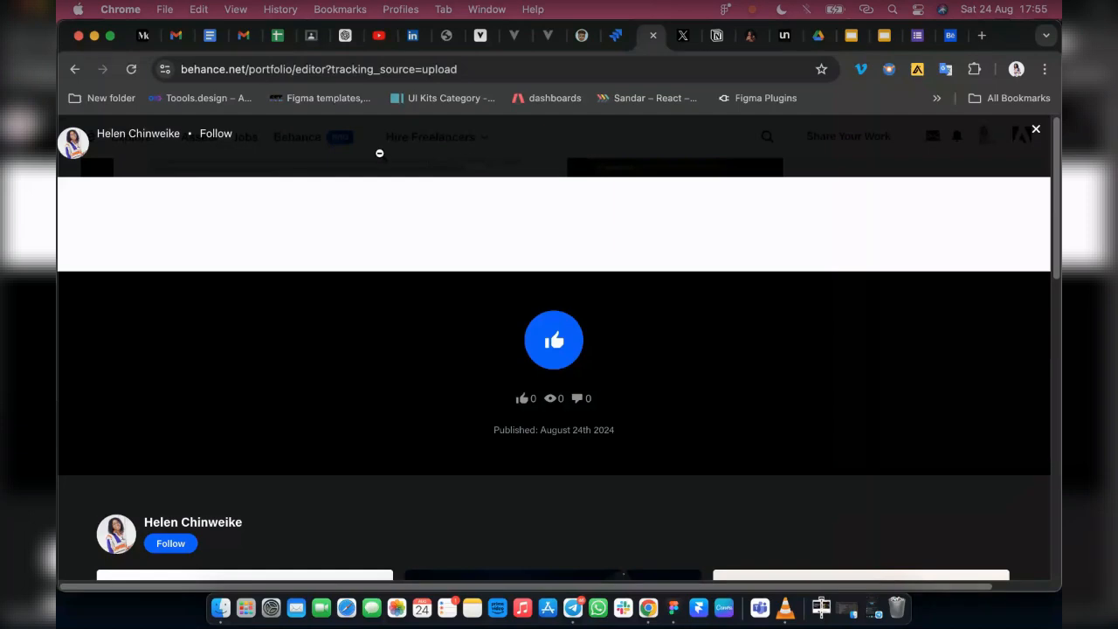
pyautogui.scroll(-4, 500, 282)
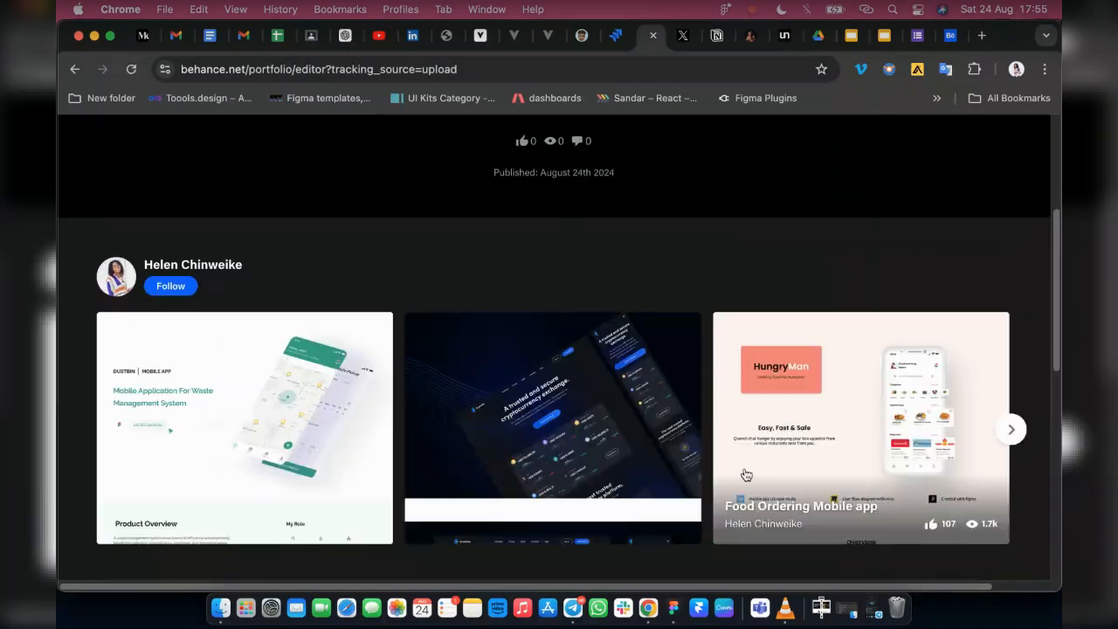
pyautogui.scroll(4, 472, 428)
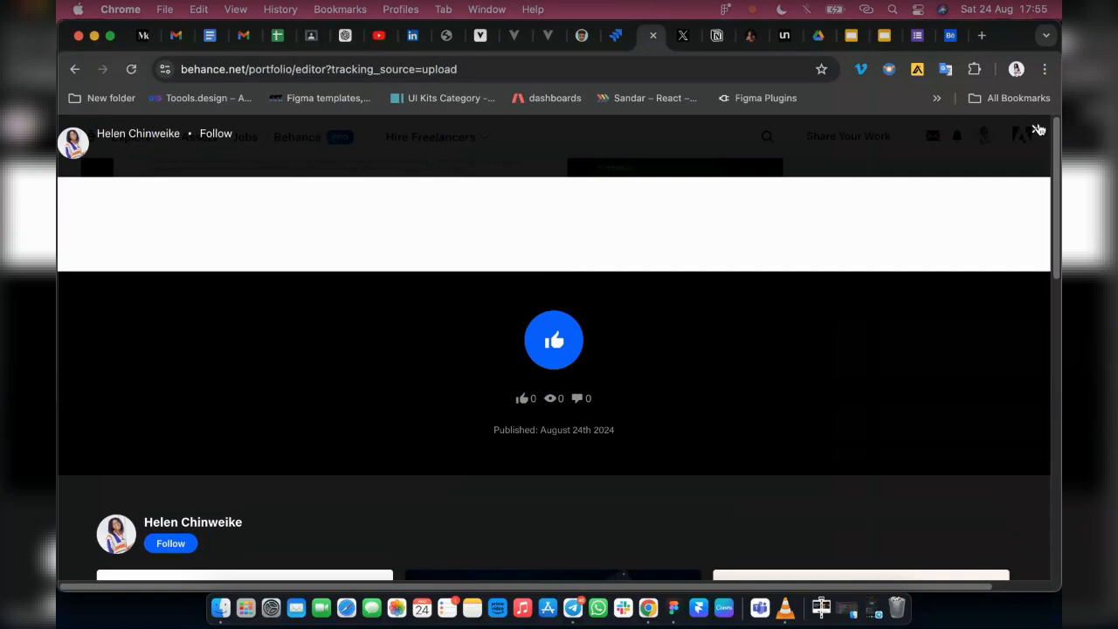
pyautogui.press('Escape')
pyautogui.scroll(-1, 887, 255)
pyautogui.scroll(1, 887, 256)
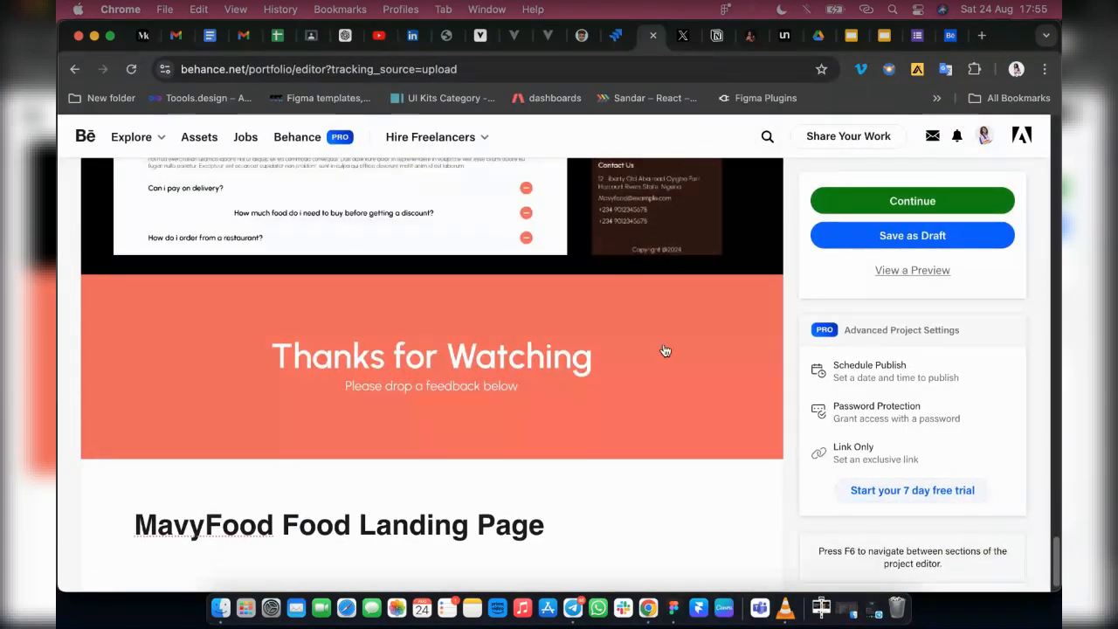
pyautogui.click(513, 436)
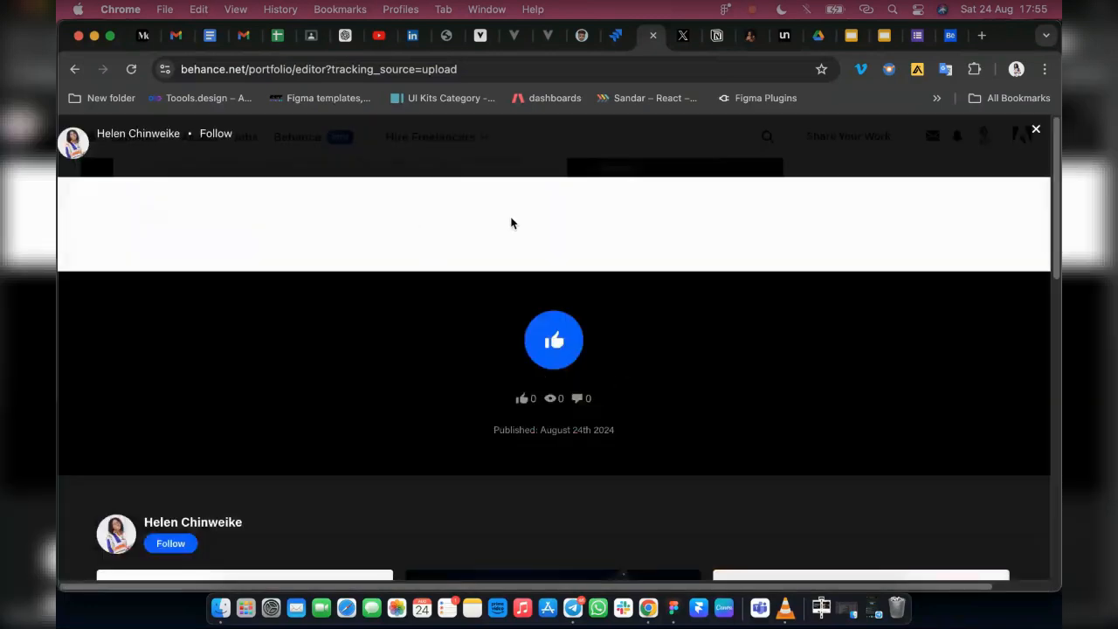
pyautogui.press('Escape')
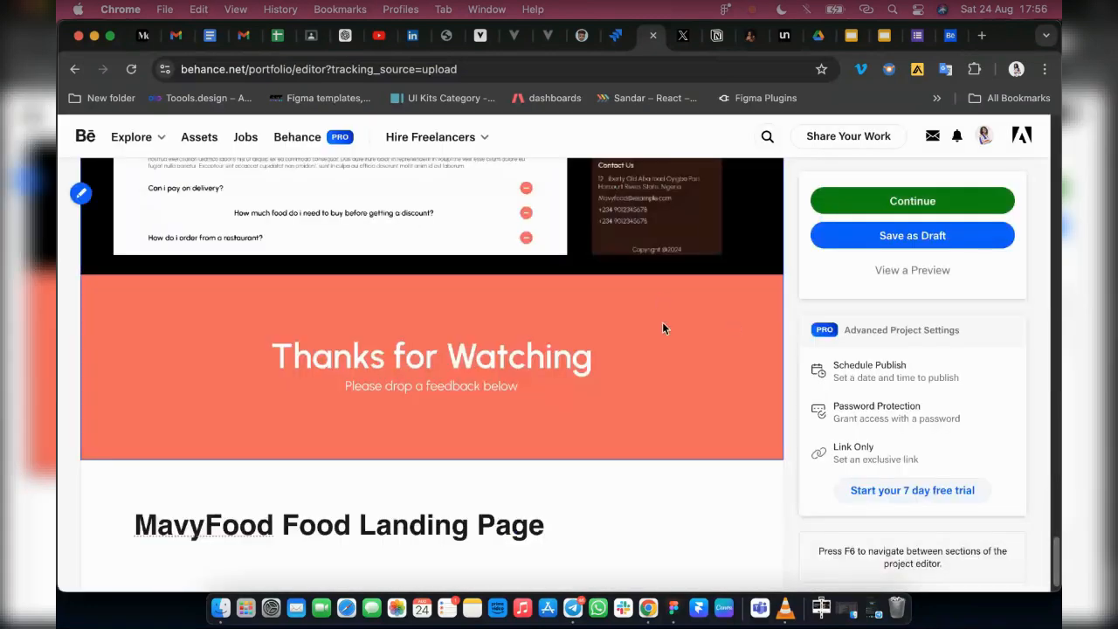
# Check the end of the project content once more and continue to the publishing details
pyautogui.scroll(1, 763, 404)
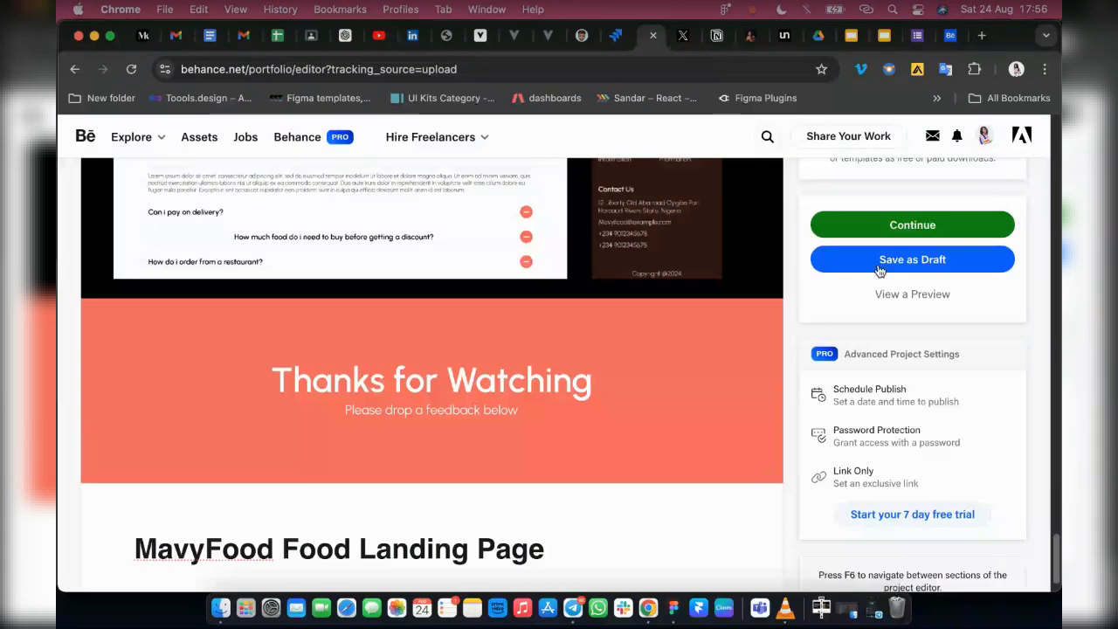
pyautogui.scroll(5, 762, 348)
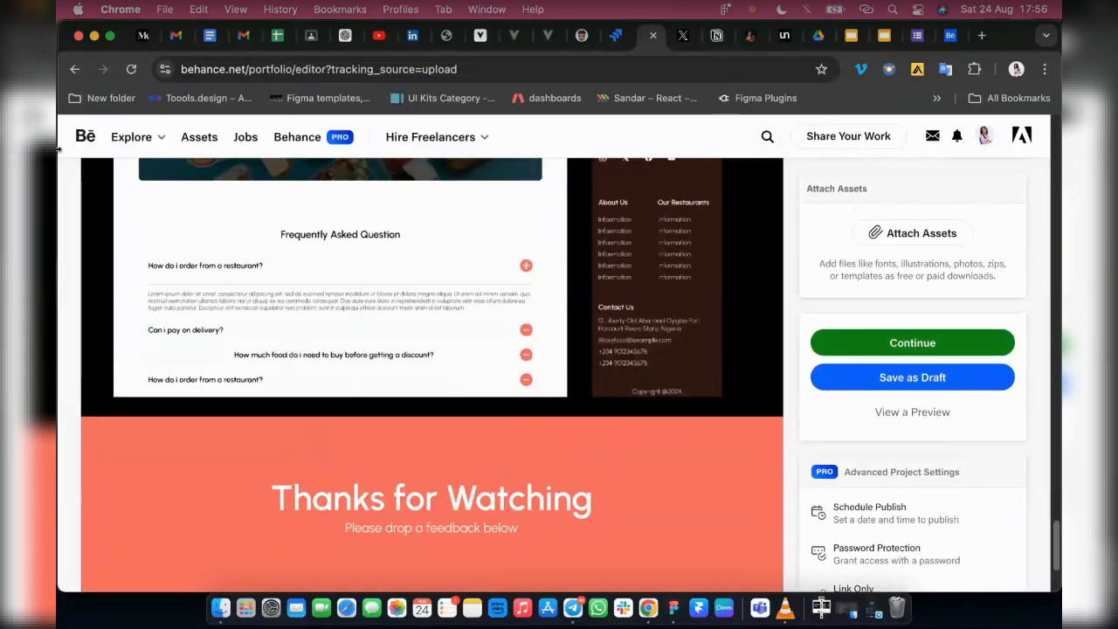
pyautogui.scroll(-5, 907, 331)
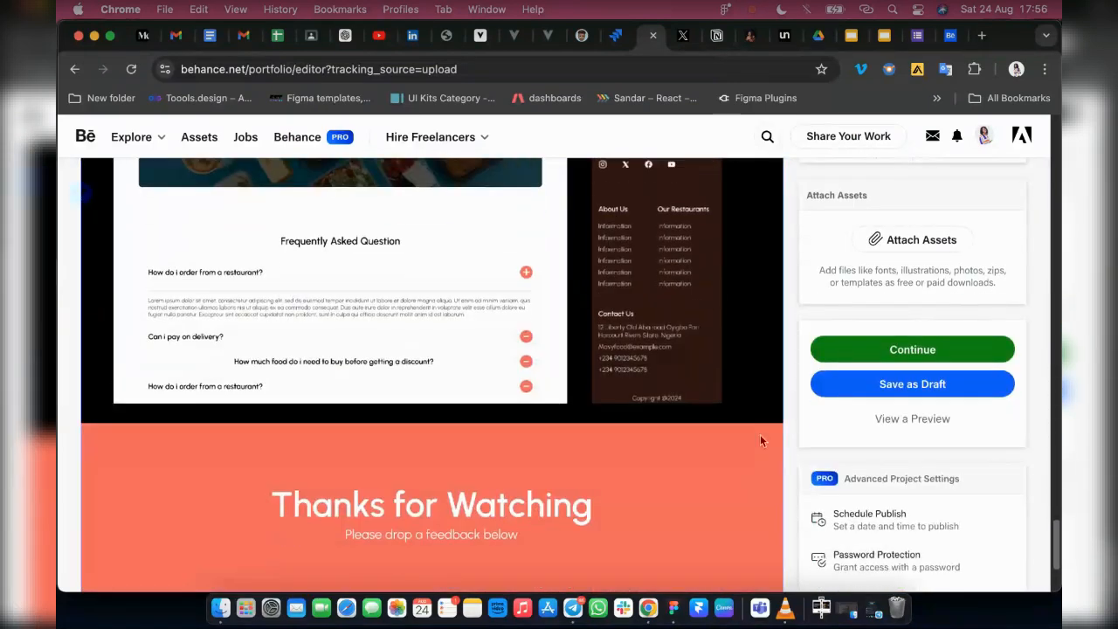
pyautogui.click(960, 350)
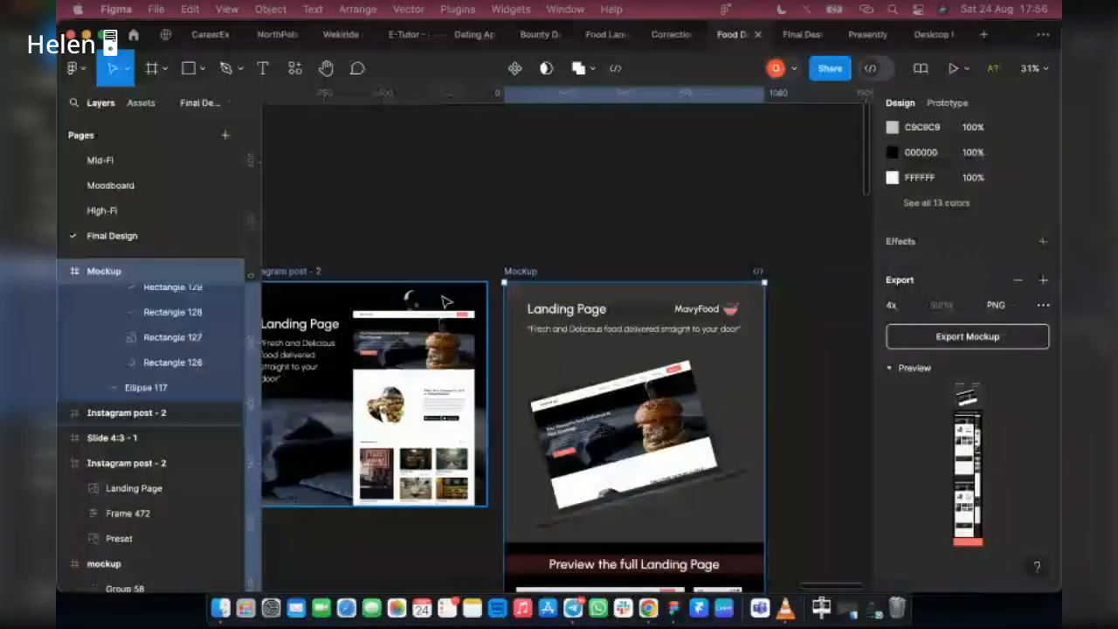
# In Figma, look at the "Instagram post - 2" landing page frame beside the Mockup frame, and switch back to Chrome
pyautogui.hscroll(-3, 445, 301)
pyautogui.click(441, 368)
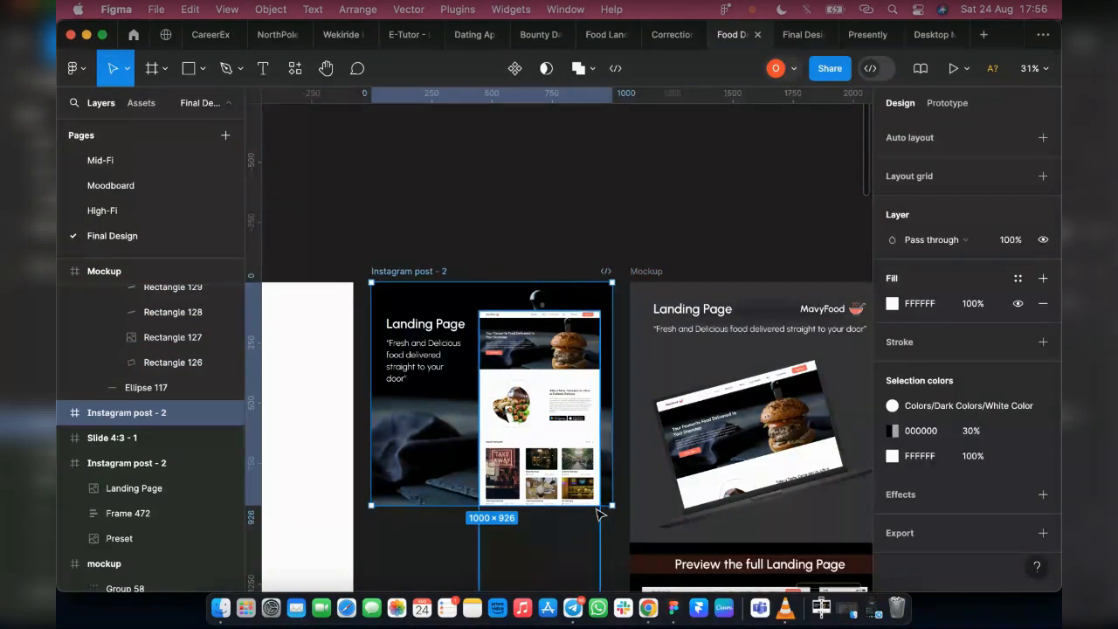
pyautogui.click(649, 608)
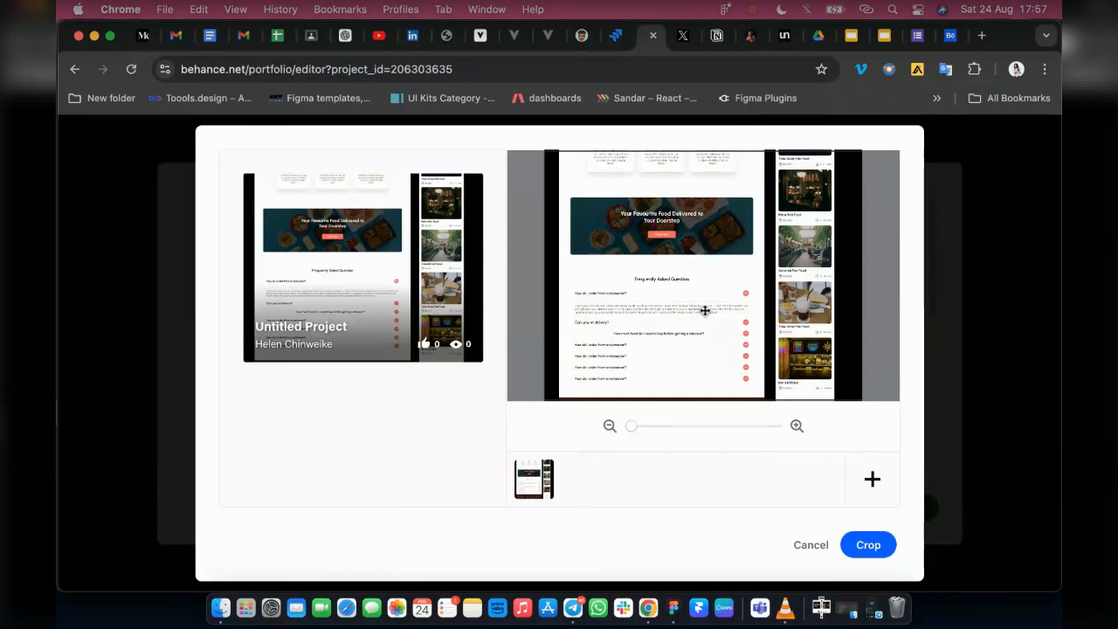
# Crop the project cover to the mockup's opening section with the Landing Page title, MavyFood logo and laptop image
pyautogui.scroll(10, 705, 310)
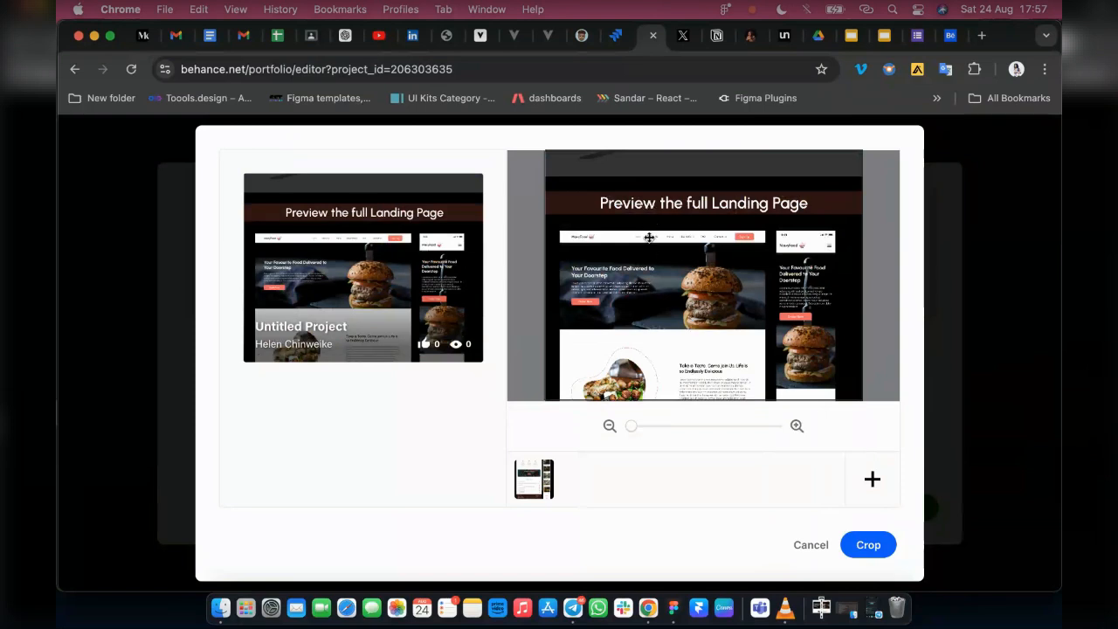
pyautogui.scroll(5, 848, 329)
pyautogui.moveTo(705, 302)
pyautogui.mouseDown()
pyautogui.moveTo(705, 284)
pyautogui.moveTo(706, 294)
pyautogui.mouseUp()
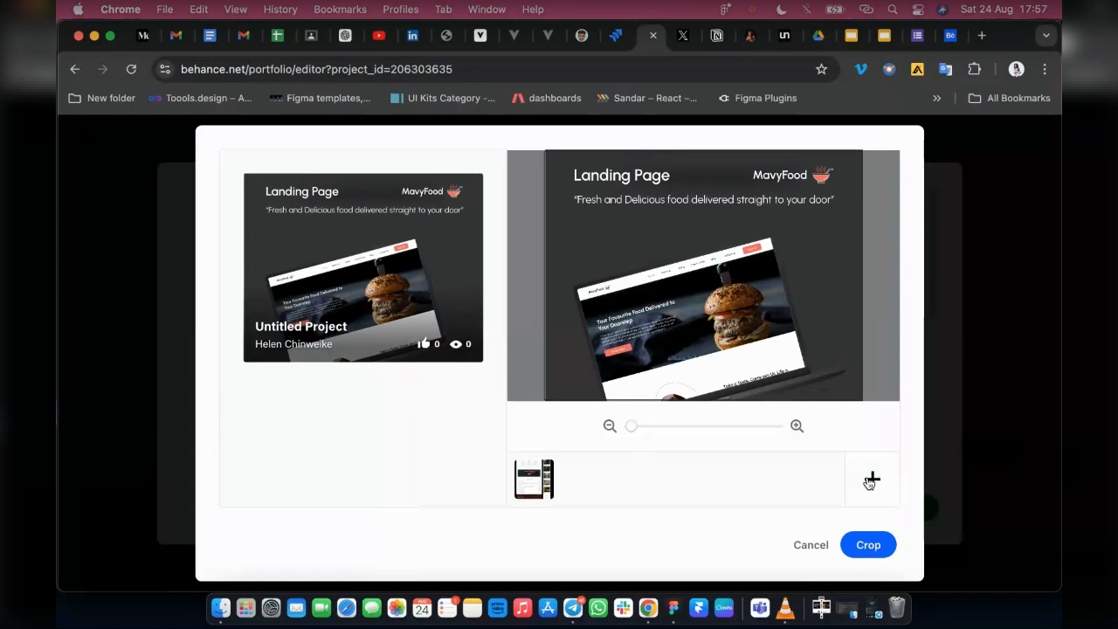
pyautogui.click(841, 550)
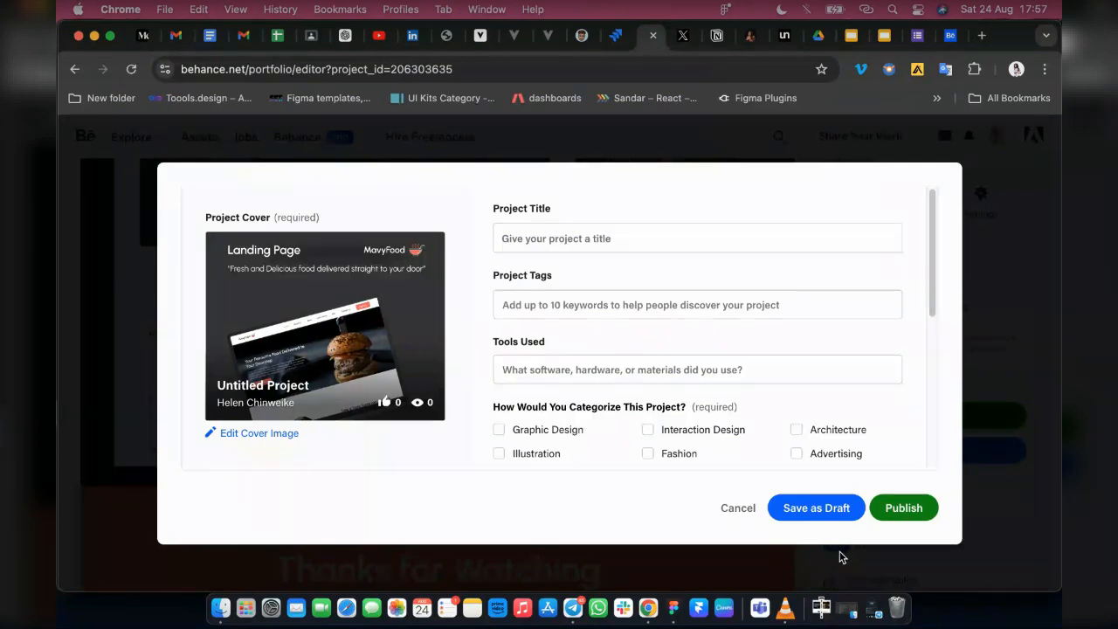
# Title the project "Food Landing page"
pyautogui.click(549, 238)
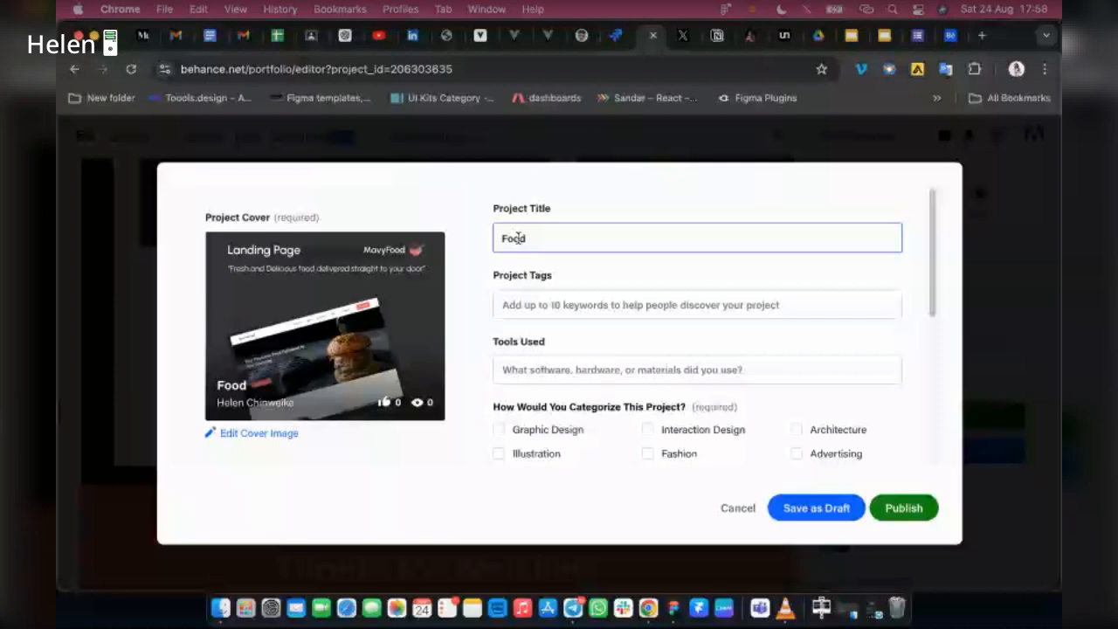
pyautogui.write('Landing page')
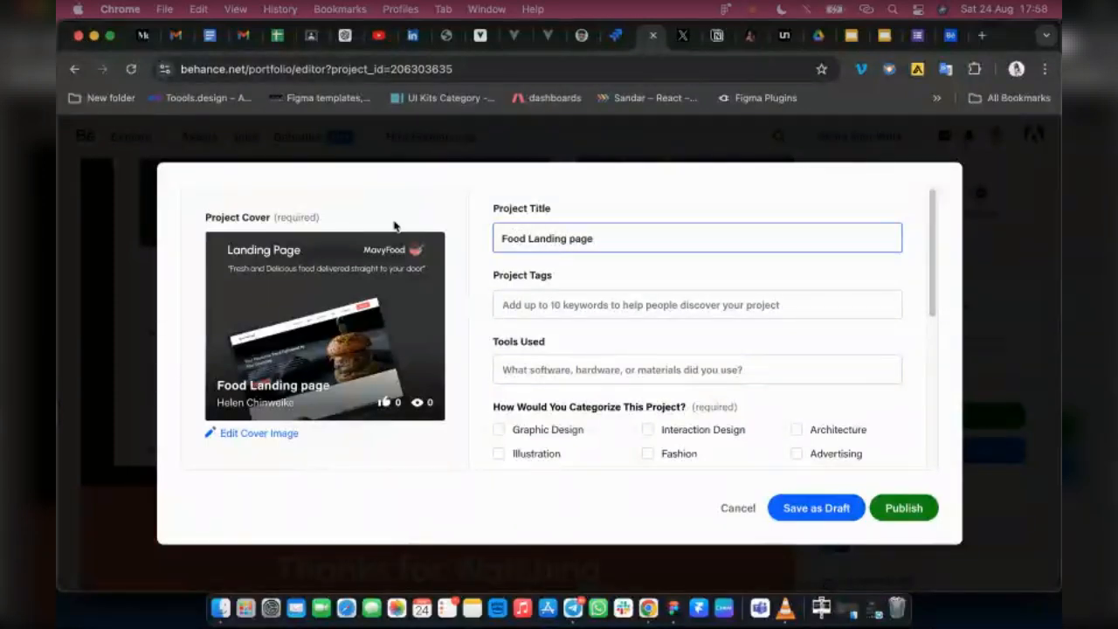
# Add the project tags figma, ui design, user interface, web design, landing page, design and visual identity
pyautogui.click(593, 306)
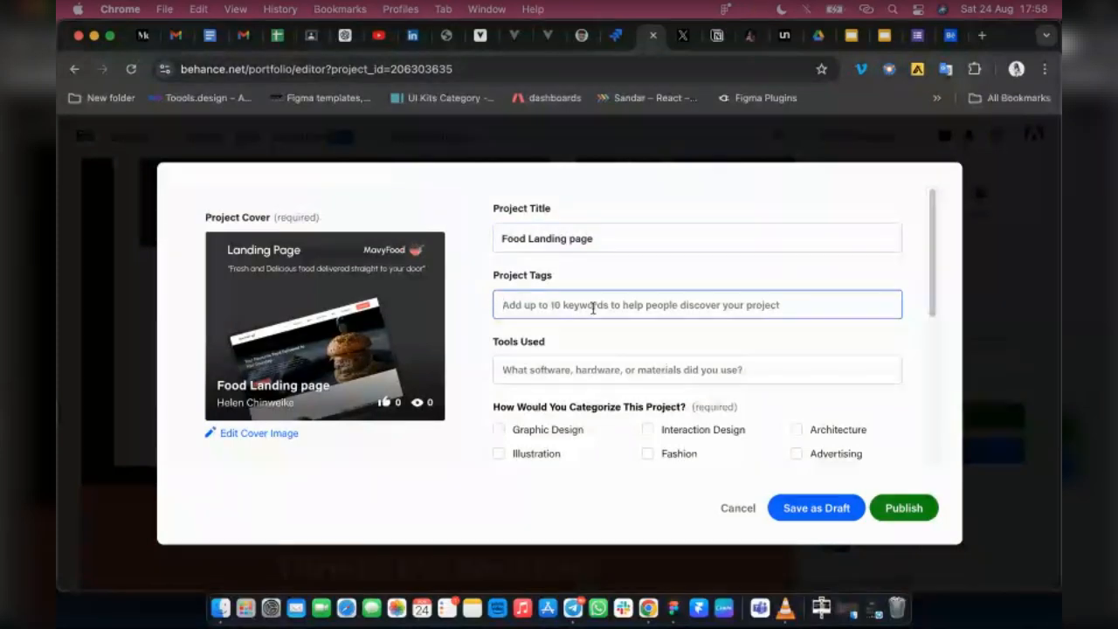
pyautogui.write('figma')
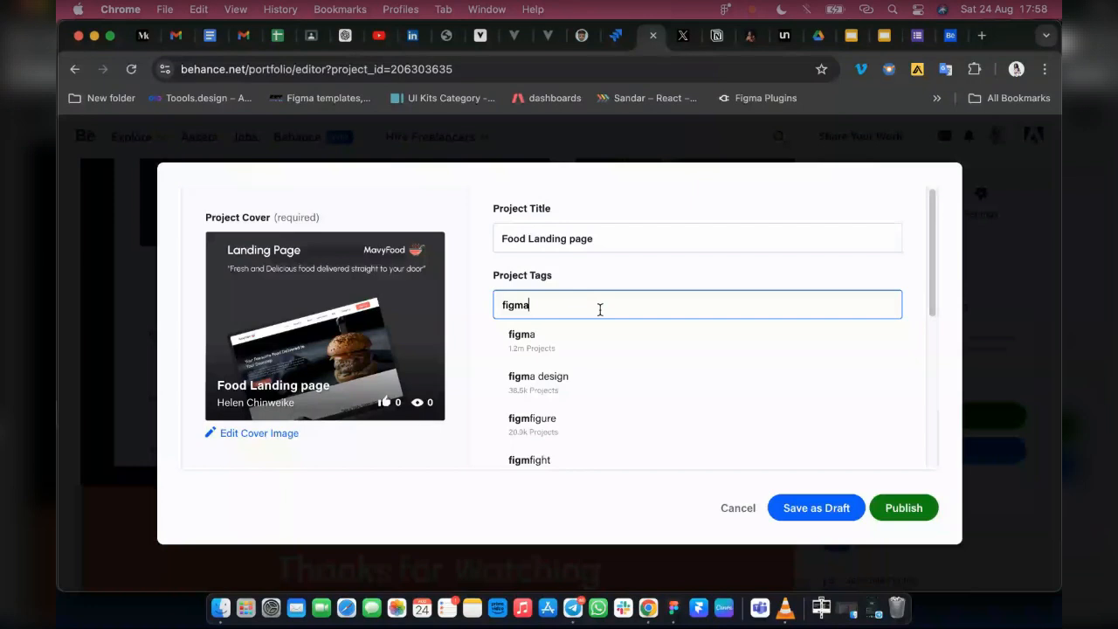
pyautogui.click(562, 347)
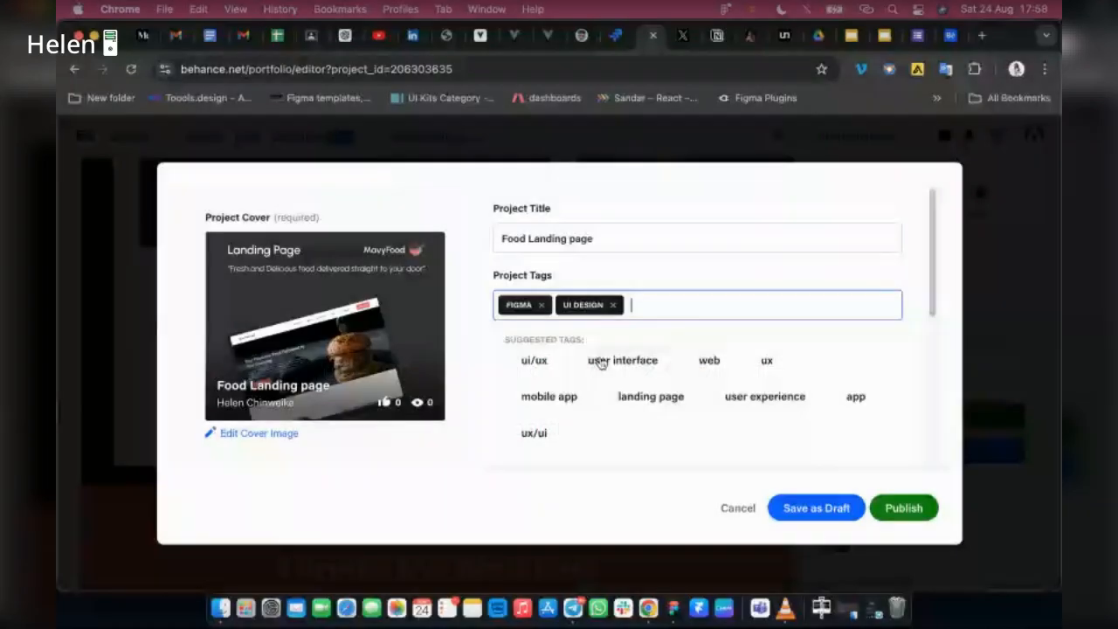
pyautogui.click(600, 361)
pyautogui.click(612, 361)
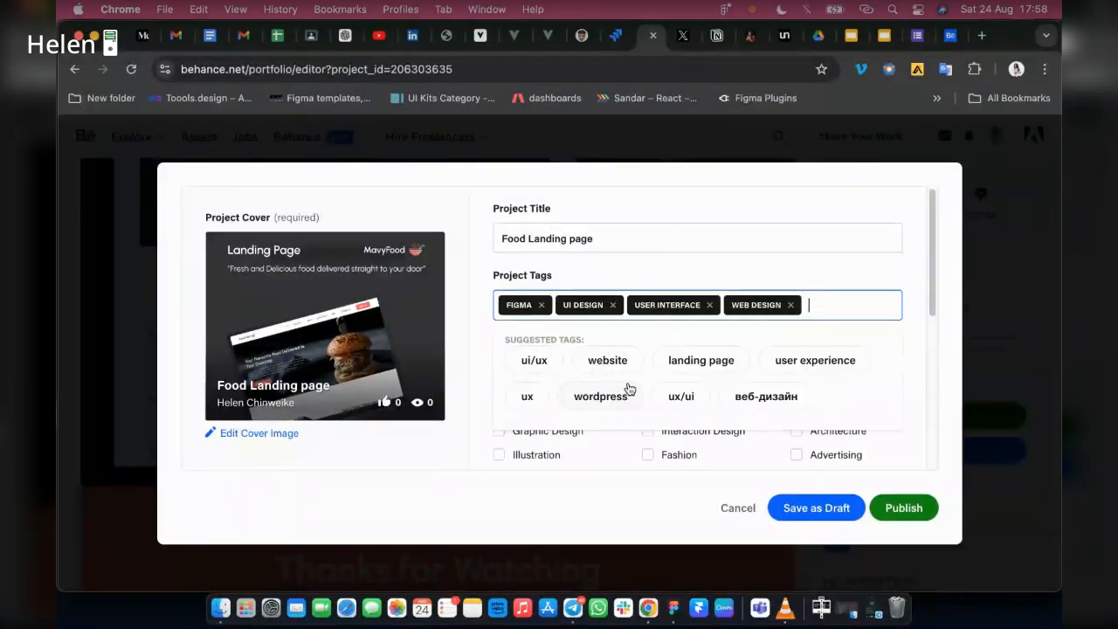
pyautogui.click(701, 361)
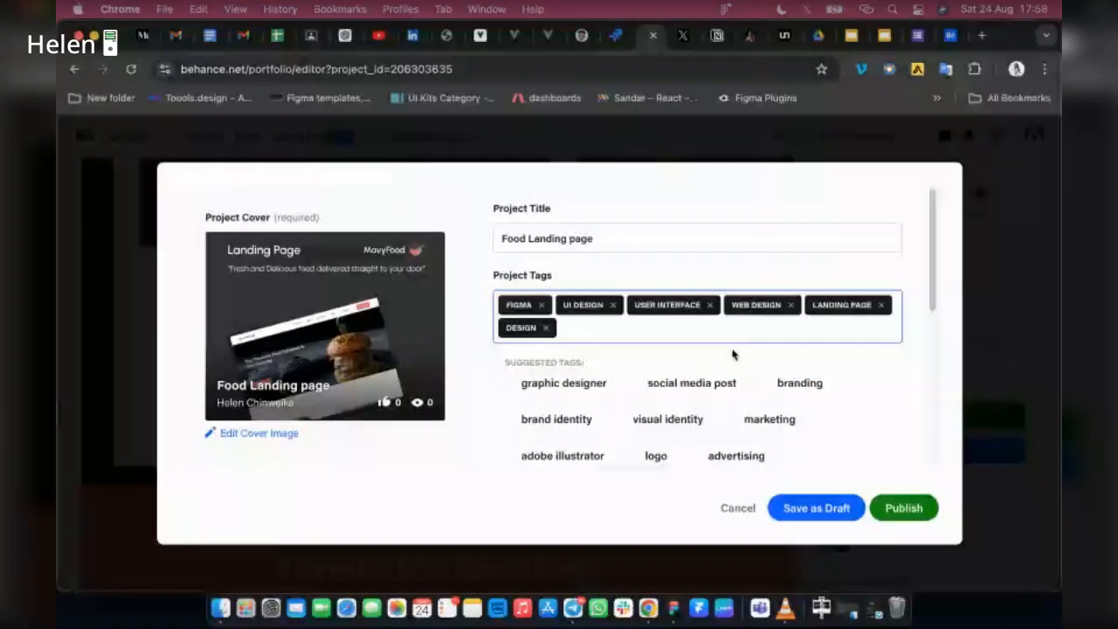
pyautogui.click(668, 420)
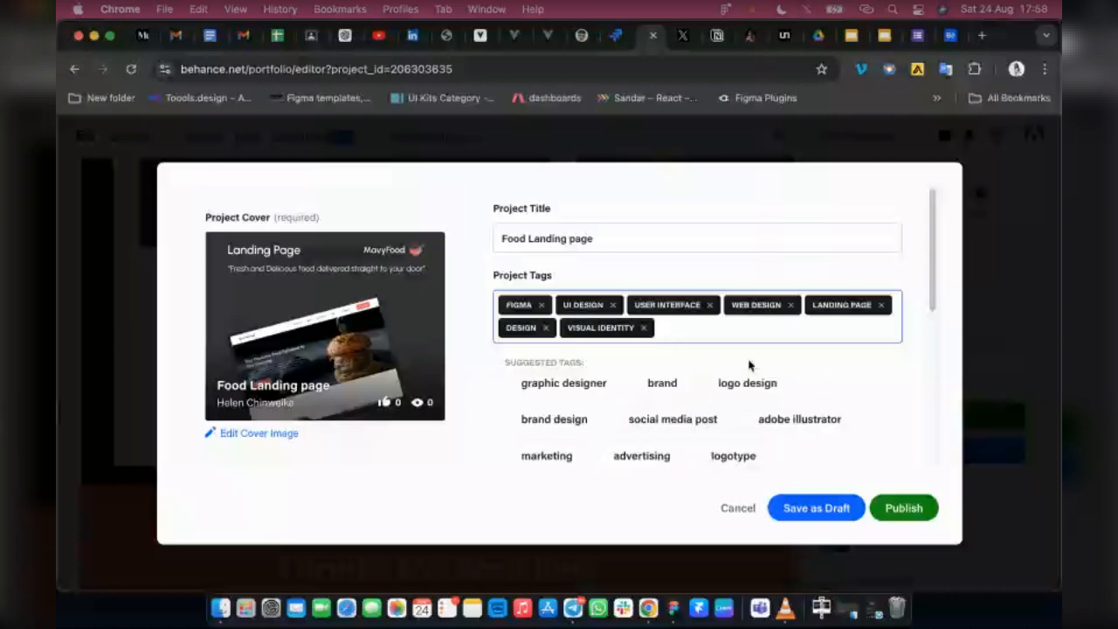
# Add Figma as the tool used for the project
pyautogui.press('Tab')
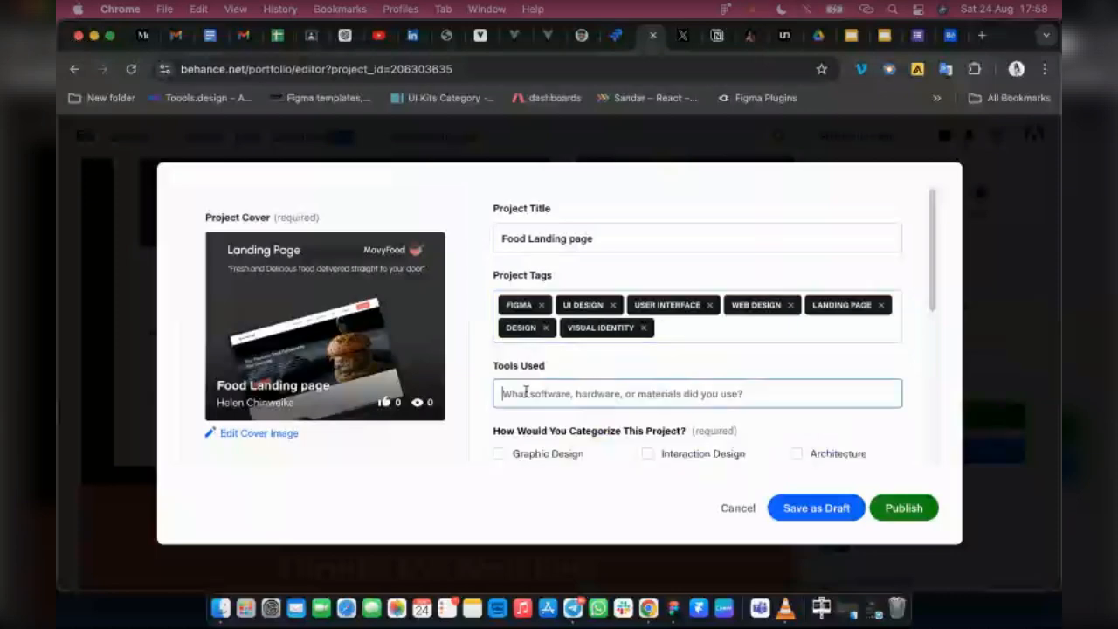
pyautogui.write('Figma')
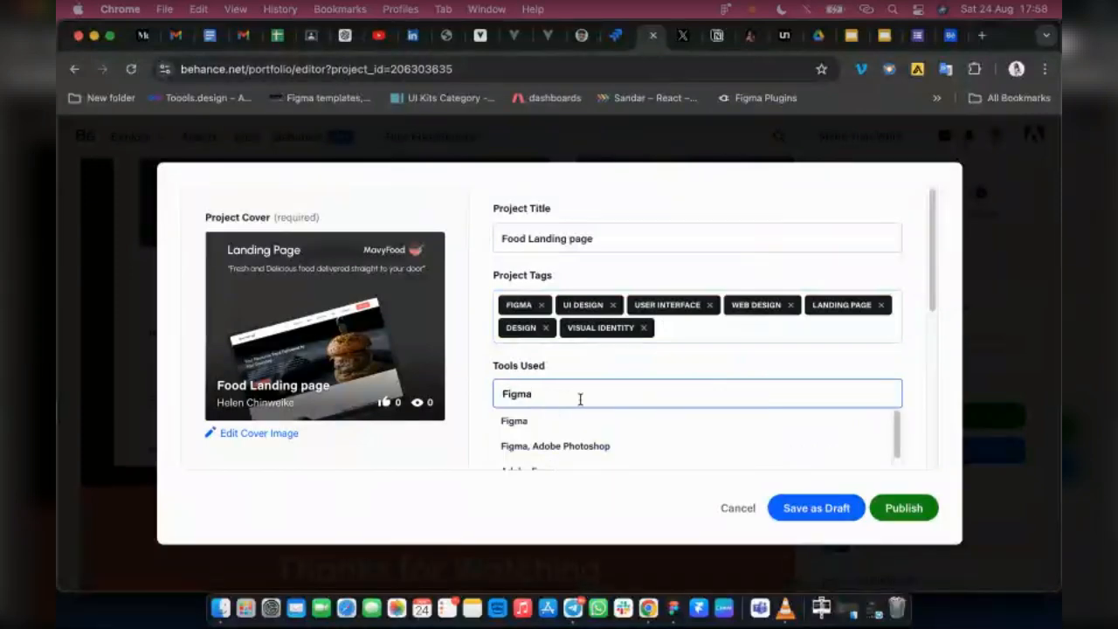
pyautogui.click(519, 420)
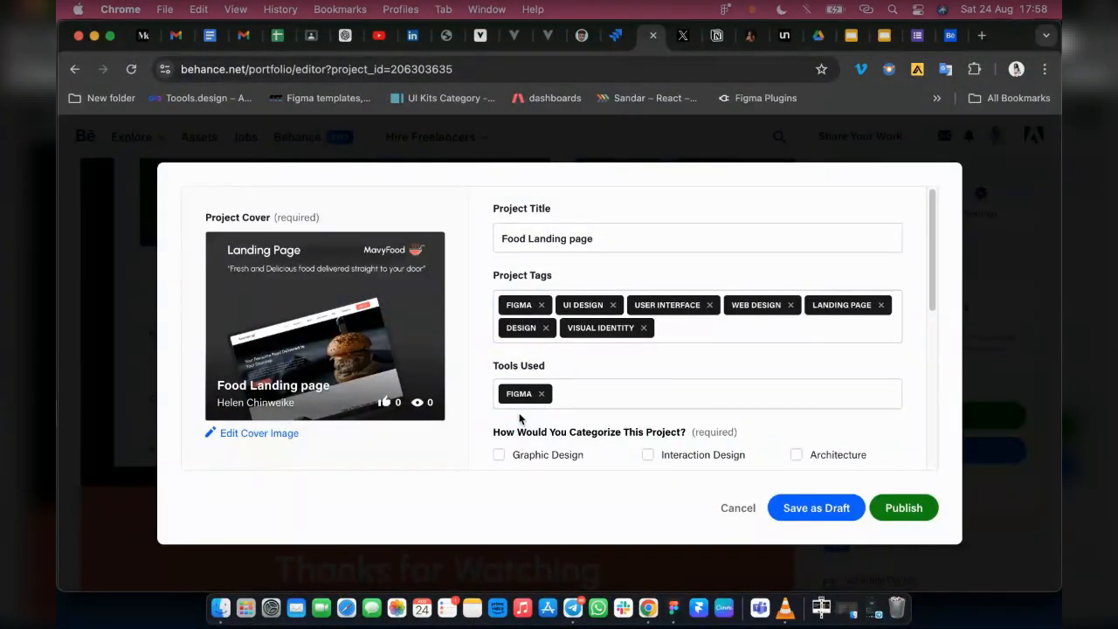
pyautogui.click(602, 389)
# Categorize the project under the Product Design and Interaction Design creative fields and confirm the field selection
pyautogui.scroll(-1, 603, 386)
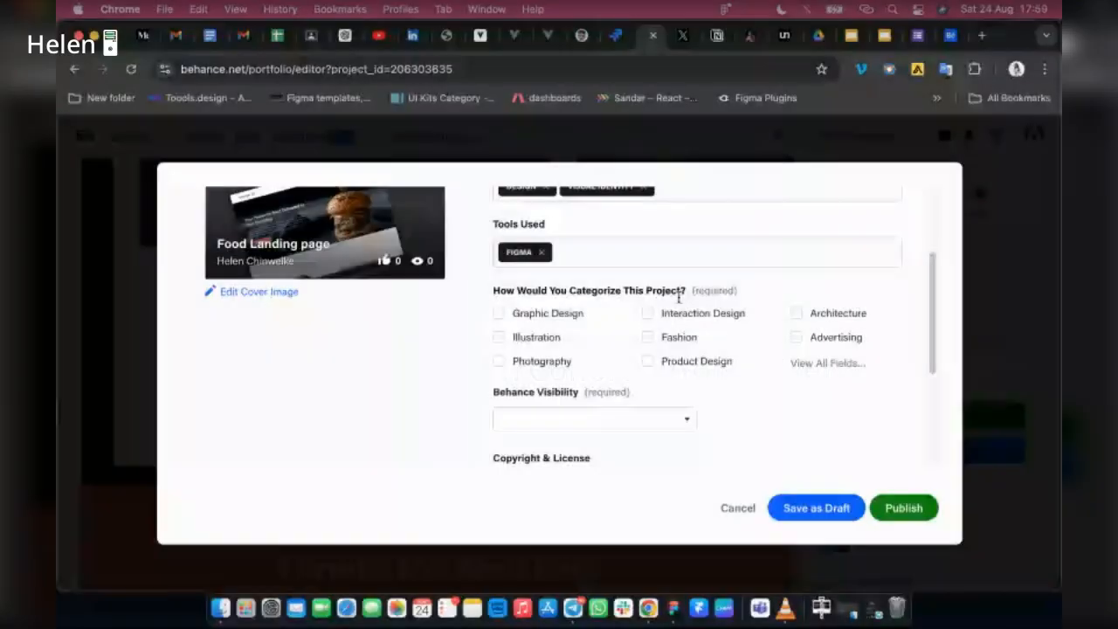
pyautogui.click(647, 361)
pyautogui.click(647, 313)
pyautogui.click(822, 367)
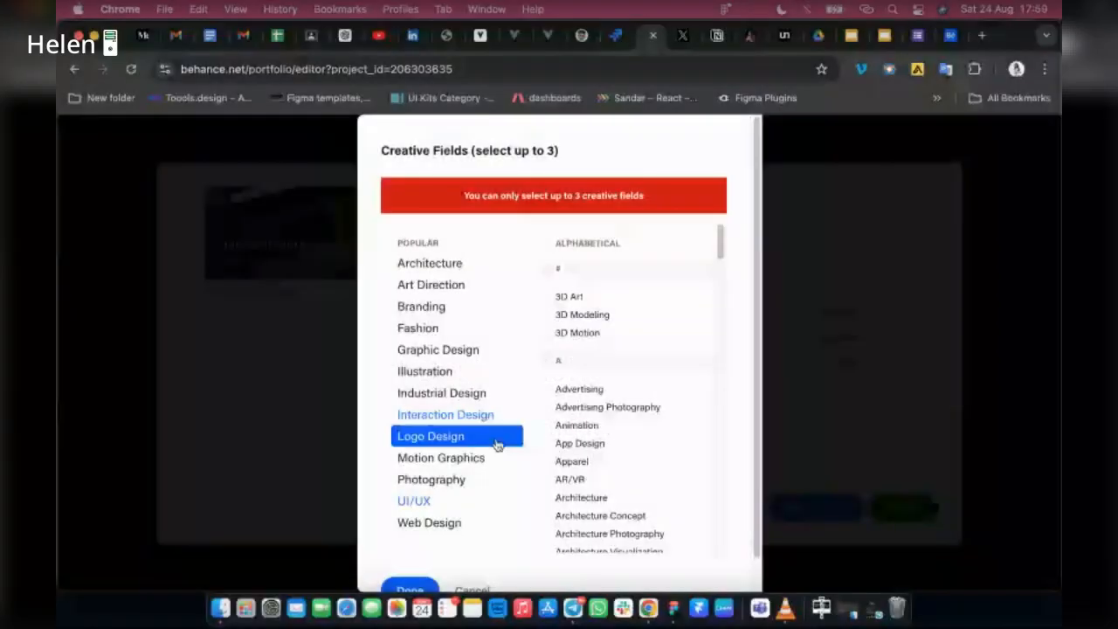
pyautogui.scroll(-1, 445, 454)
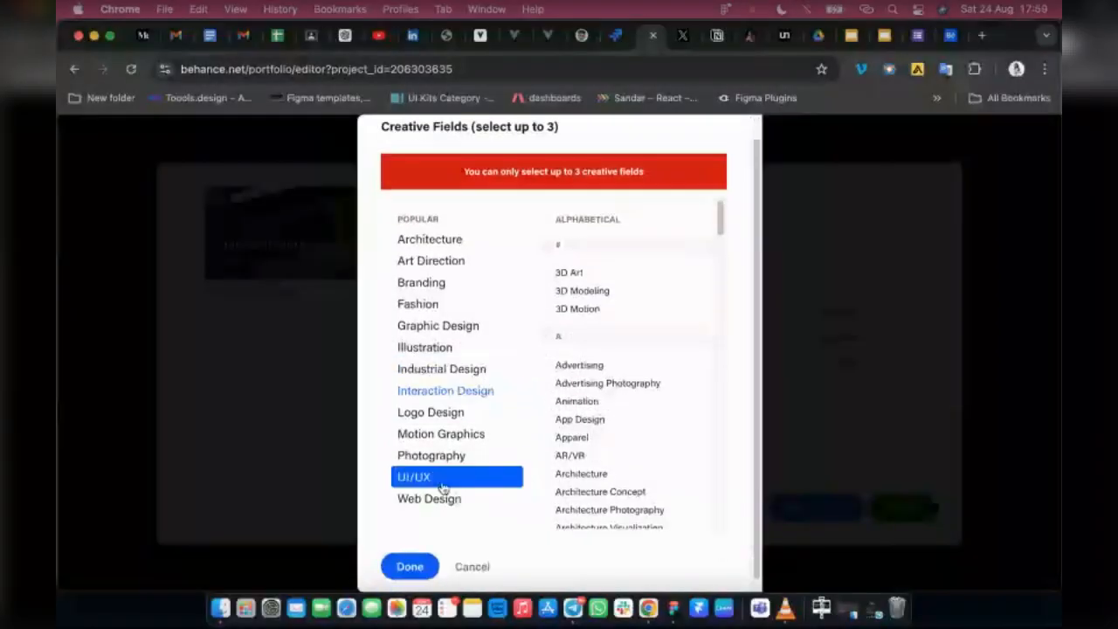
pyautogui.scroll(-1, 444, 505)
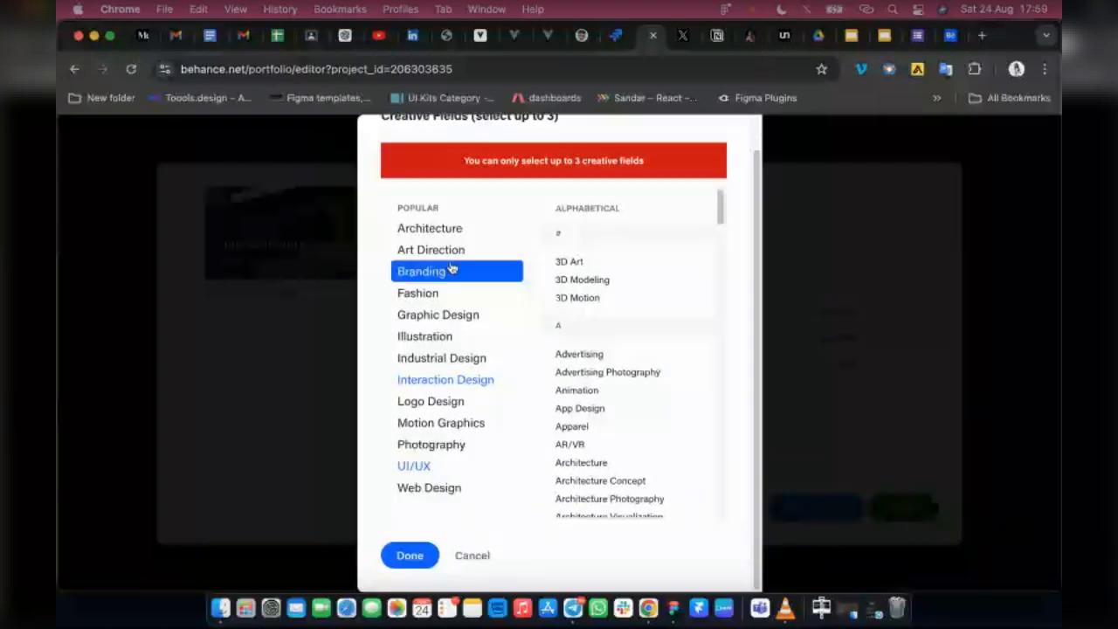
pyautogui.click(410, 555)
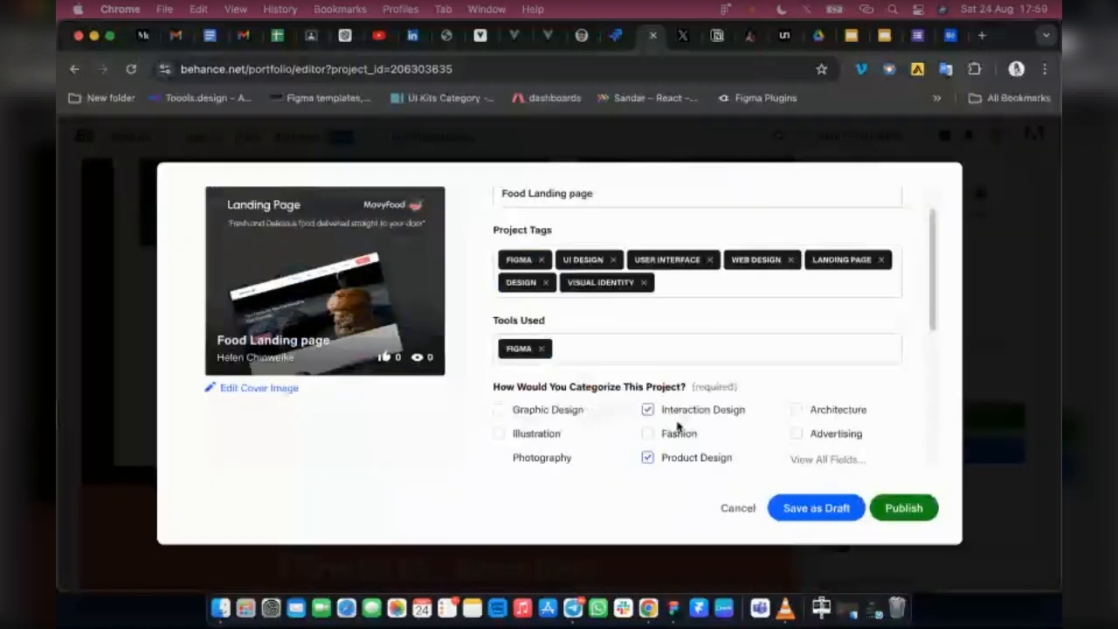
pyautogui.scroll(-1, 677, 427)
pyautogui.scroll(-1, 685, 457)
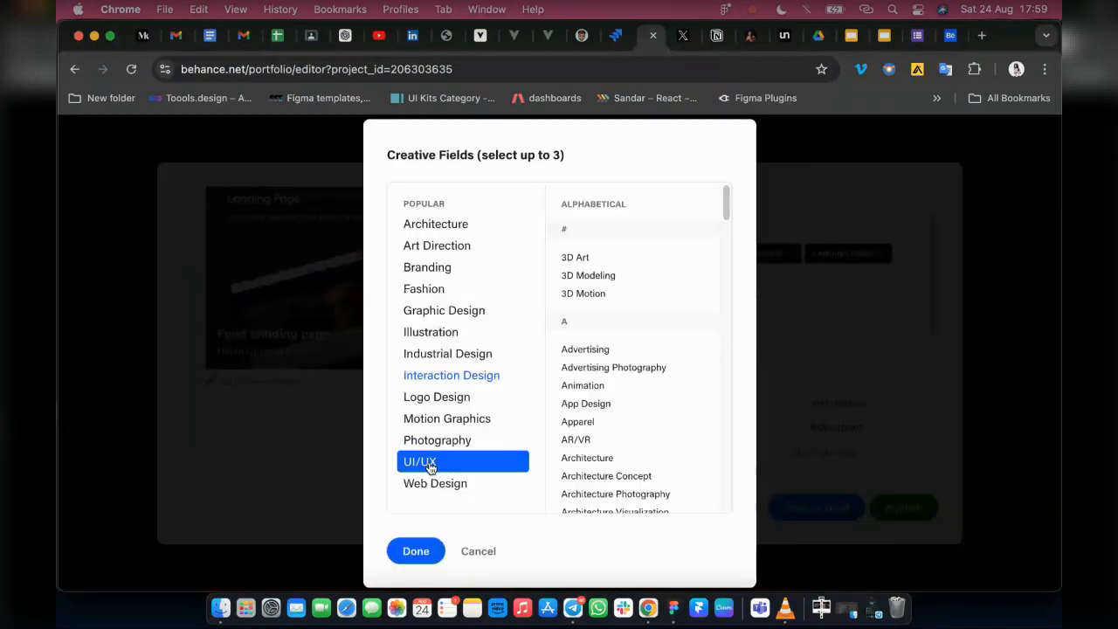
pyautogui.click(429, 464)
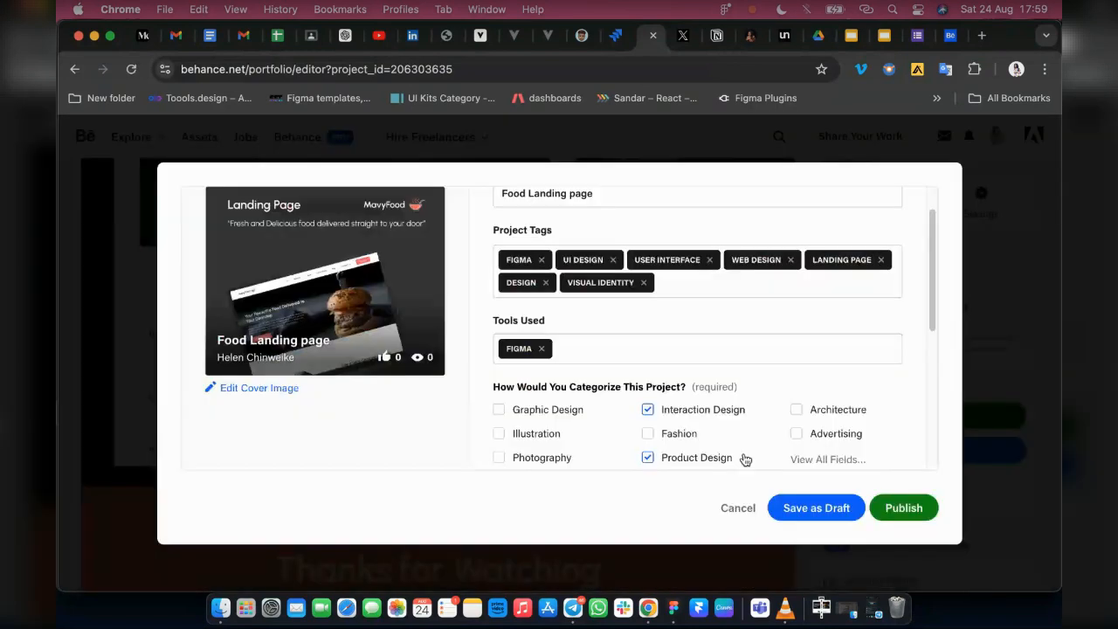
# Set the project's Behance visibility to Everyone
pyautogui.scroll(-3, 606, 437)
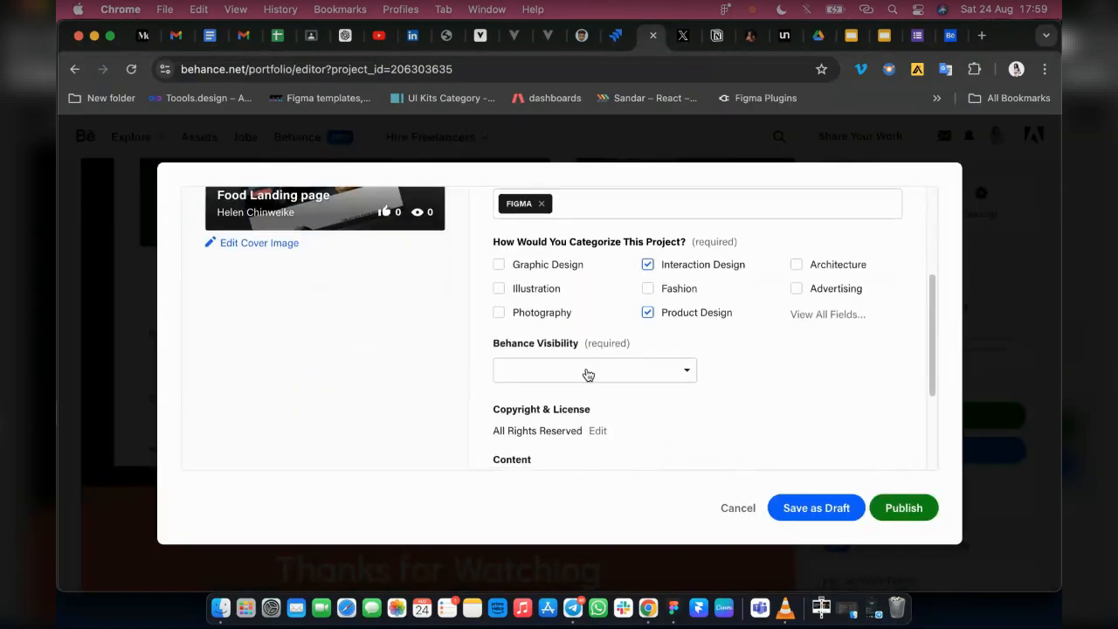
pyautogui.click(518, 370)
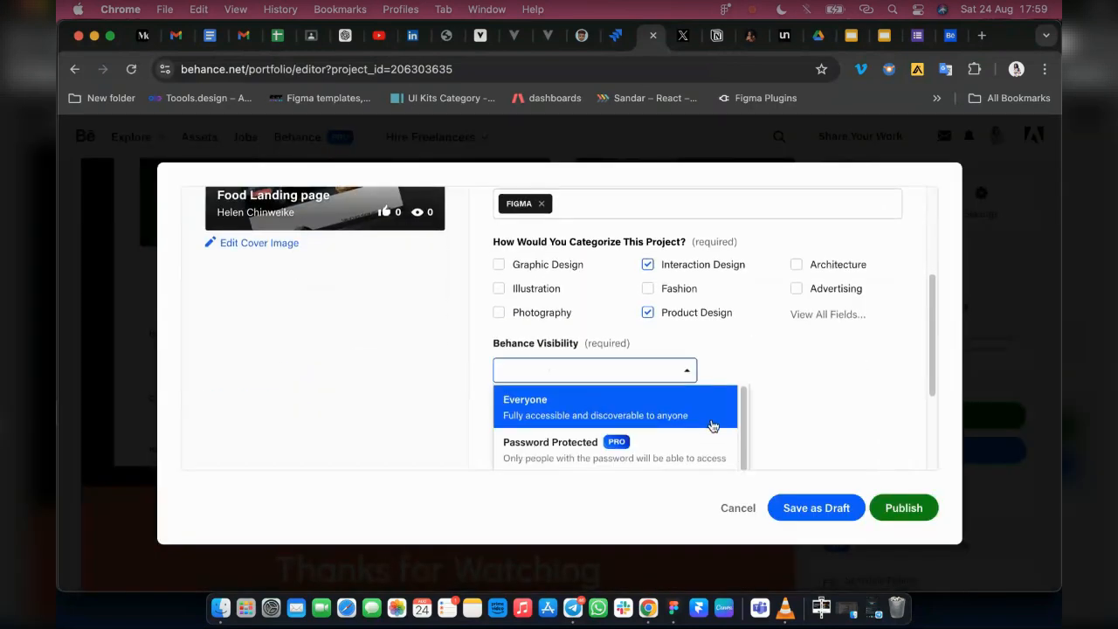
pyautogui.scroll(-3, 734, 463)
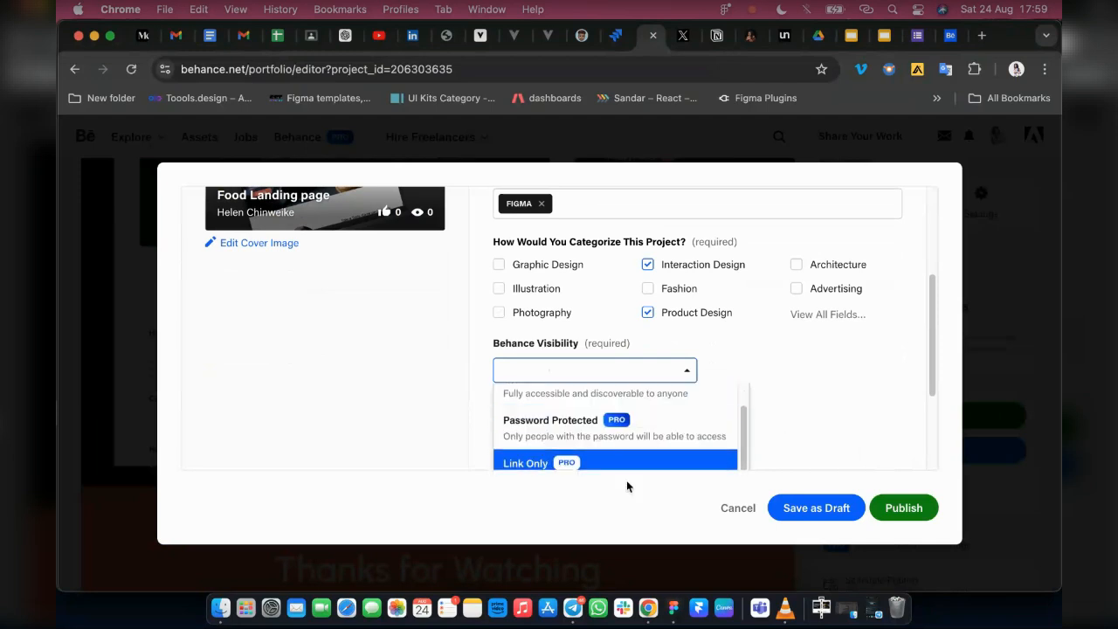
pyautogui.scroll(-2, 655, 445)
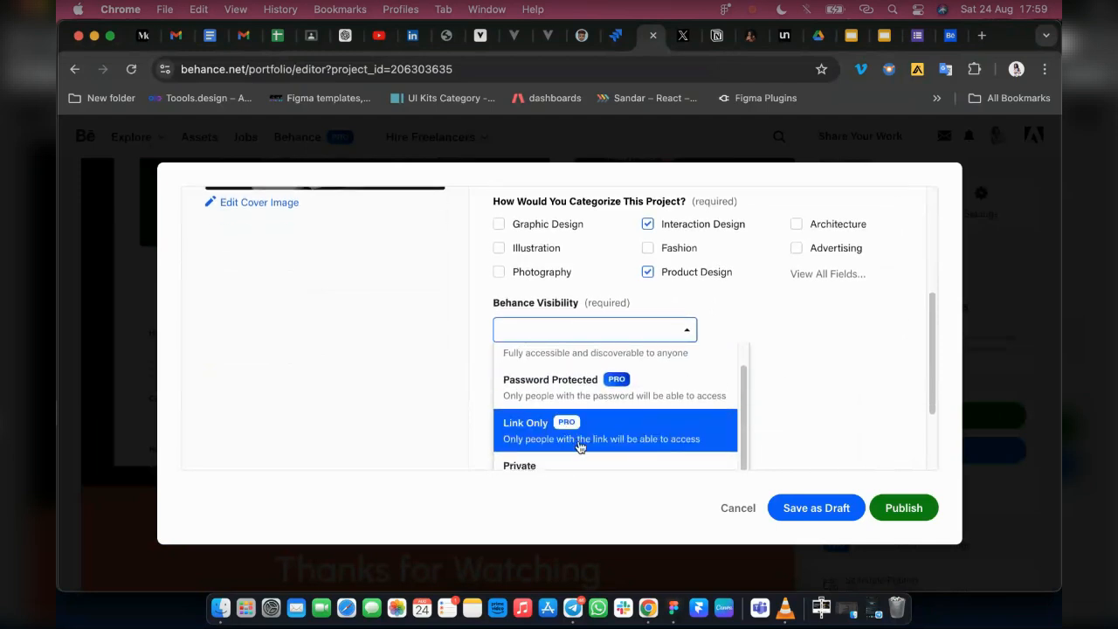
pyautogui.scroll(5, 617, 408)
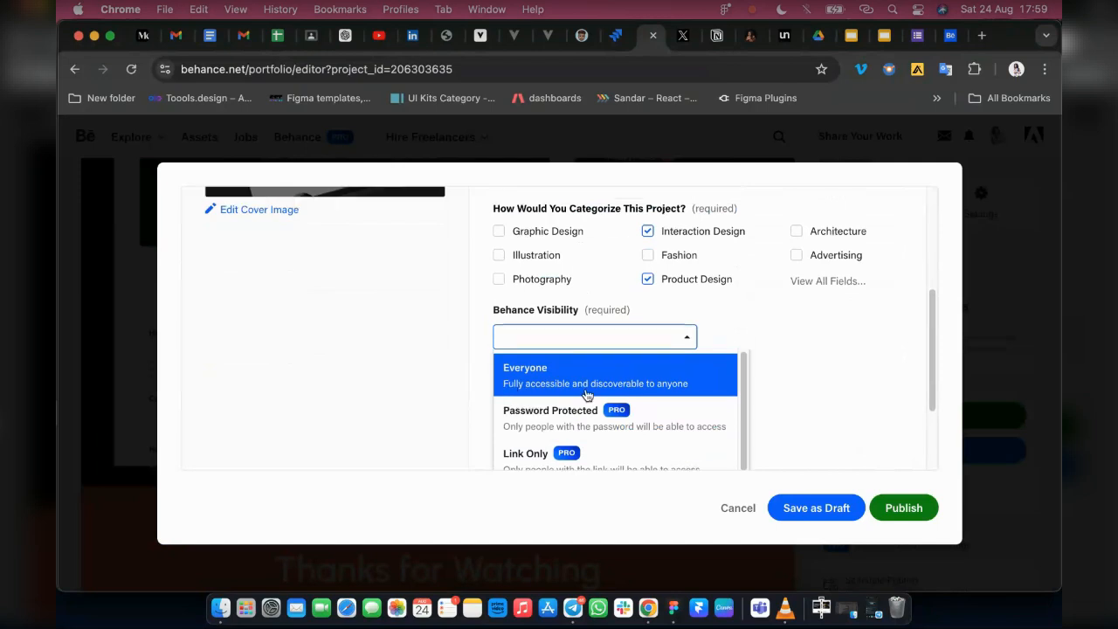
pyautogui.click(602, 417)
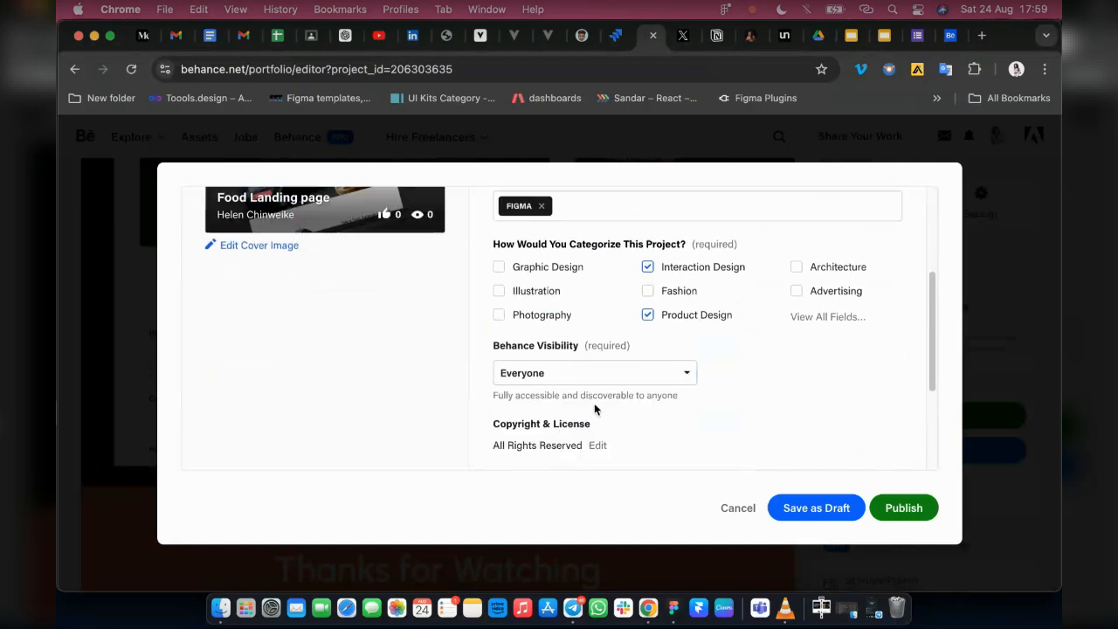
# Review the remaining license and content settings, leaving them as they are, and publish the project
pyautogui.scroll(-2, 714, 419)
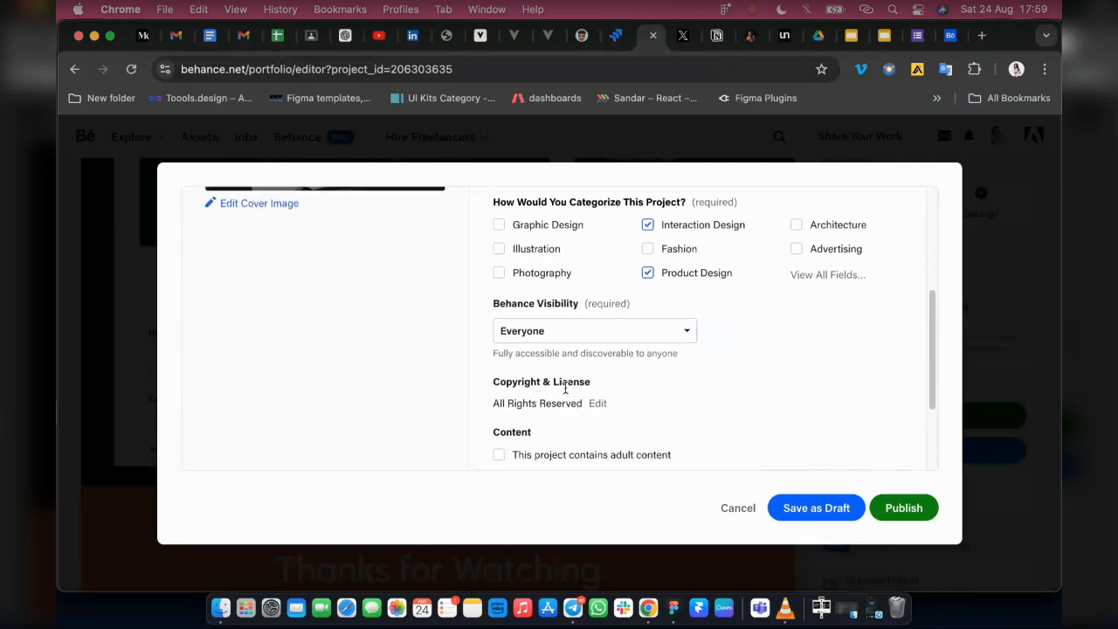
pyautogui.scroll(-1, 688, 405)
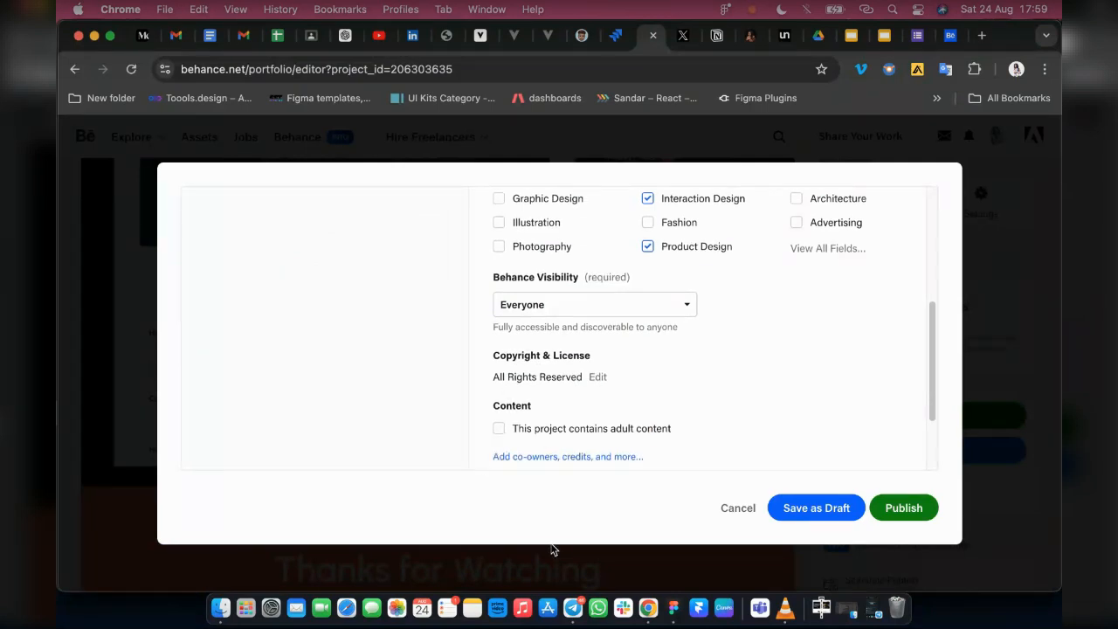
pyautogui.scroll(-4, 742, 458)
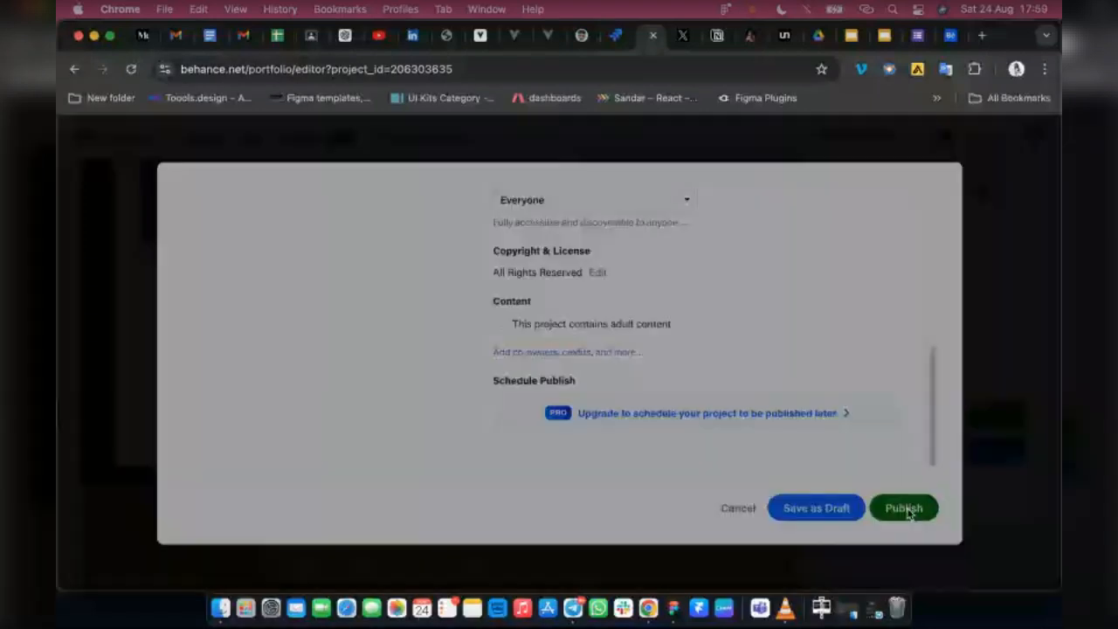
pyautogui.click(906, 512)
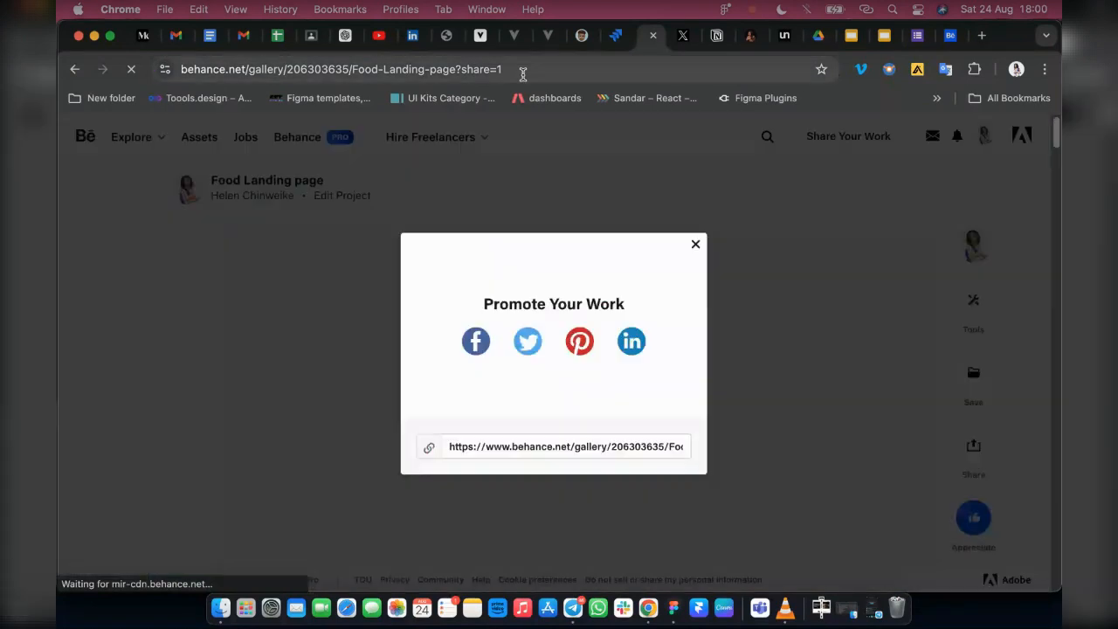
# Dismiss the Promote Your Work prompt and copy the published project's link from the share dialog
pyautogui.click(522, 71)
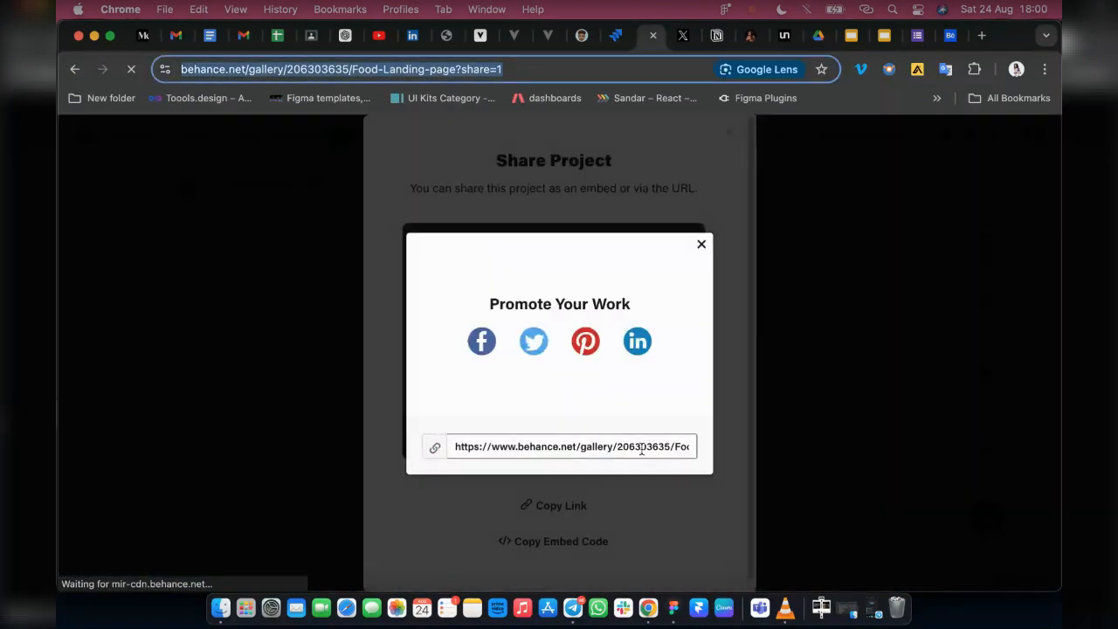
pyautogui.click(434, 450)
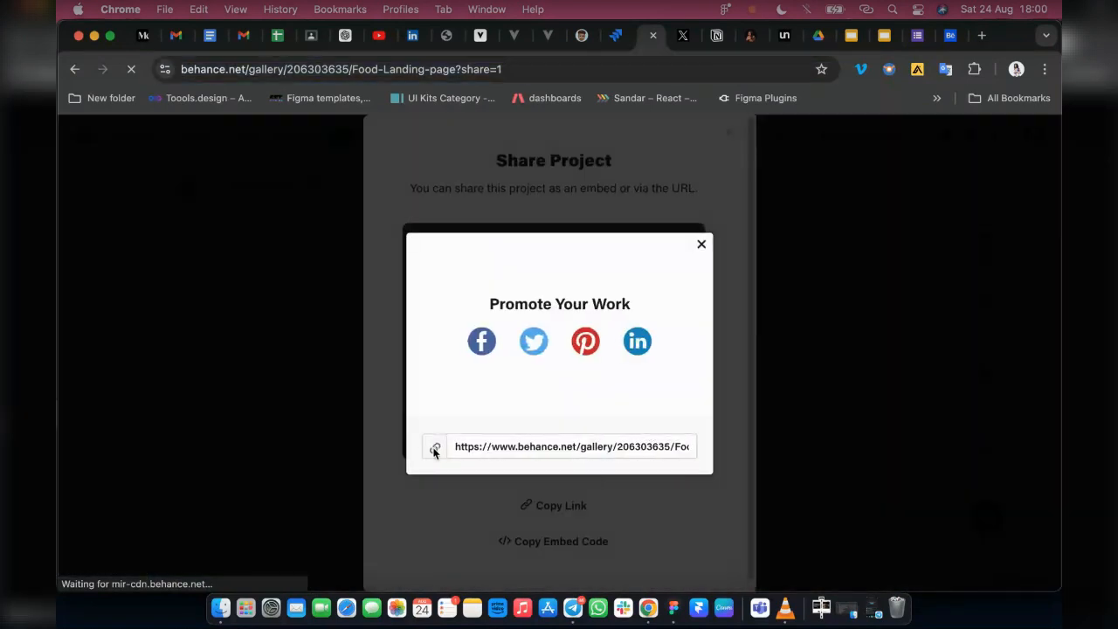
pyautogui.click(700, 247)
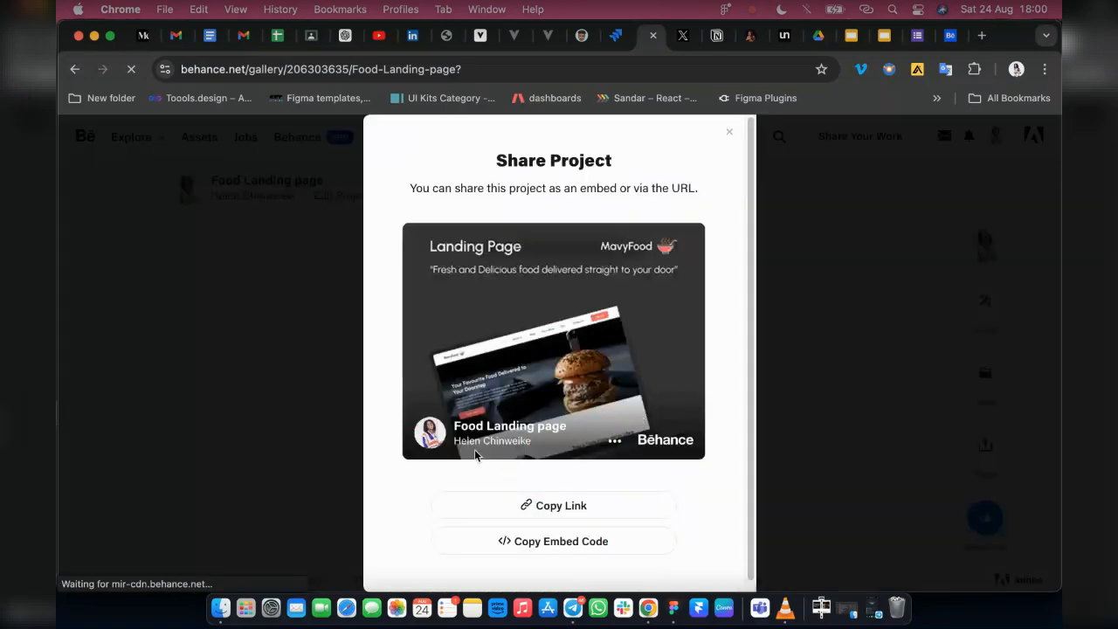
pyautogui.click(613, 512)
pyautogui.click(573, 607)
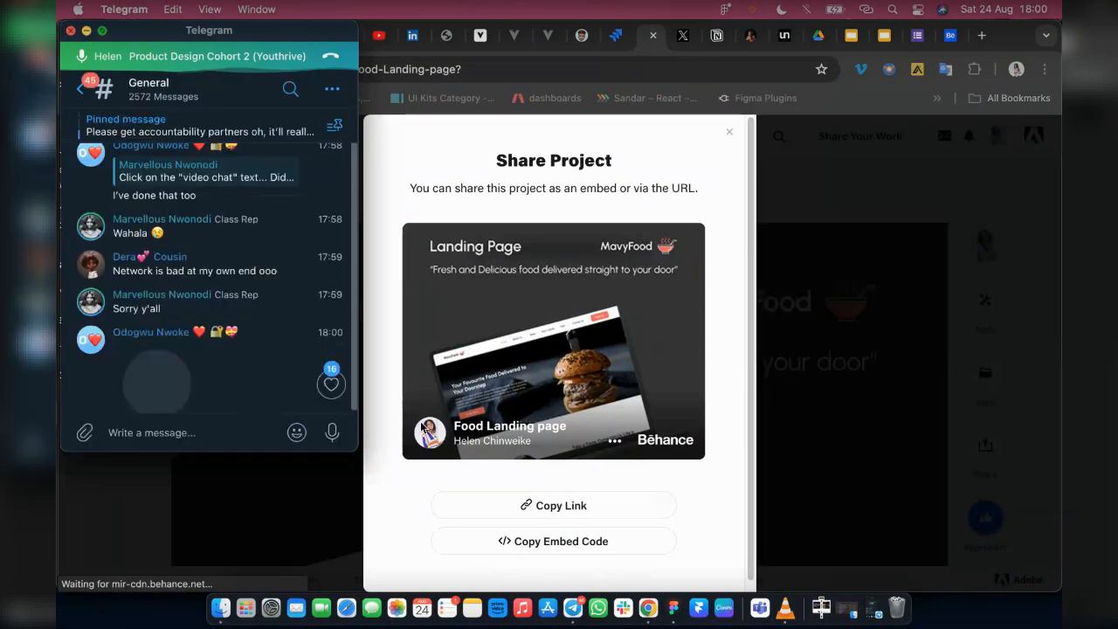
pyautogui.press('super+m')
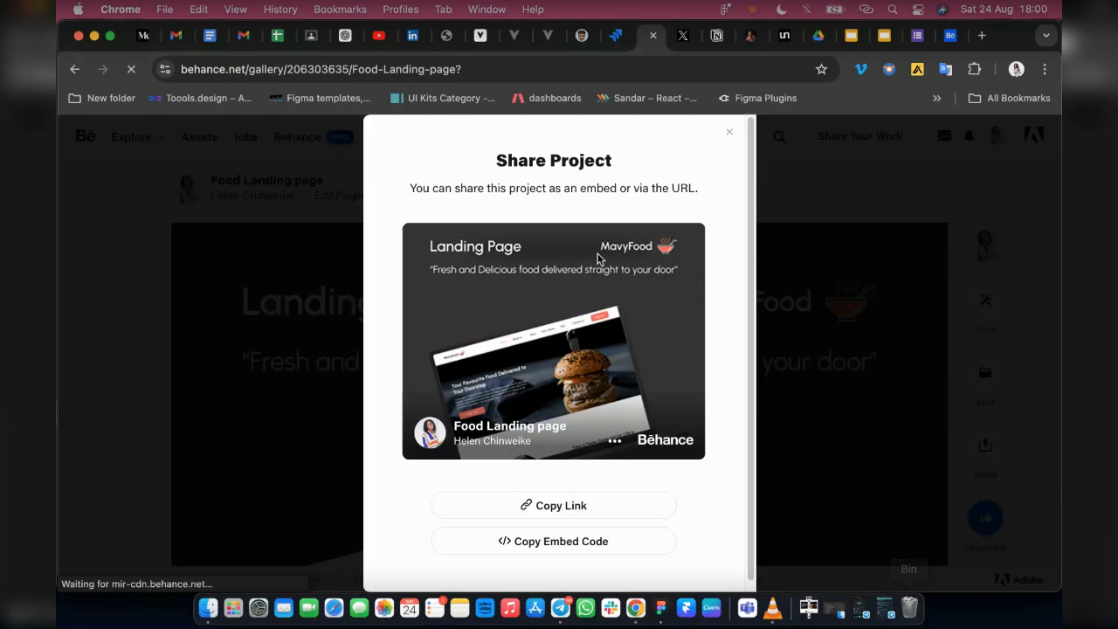
# Close the Share Project dialog and open the Behance profile's list of projects
pyautogui.click(729, 135)
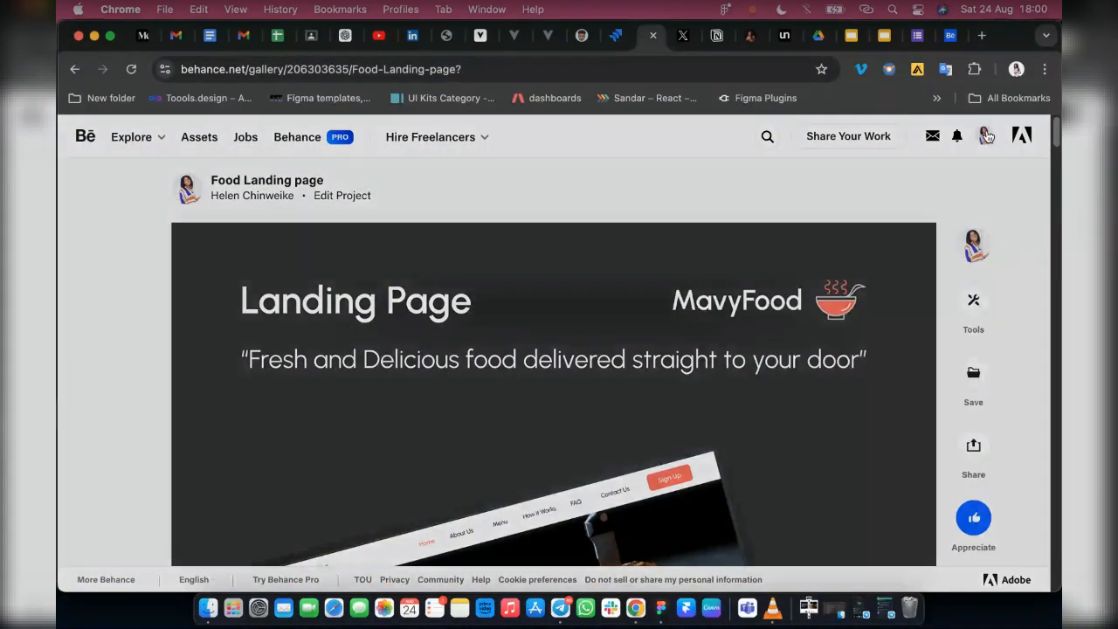
pyautogui.moveTo(986, 137)
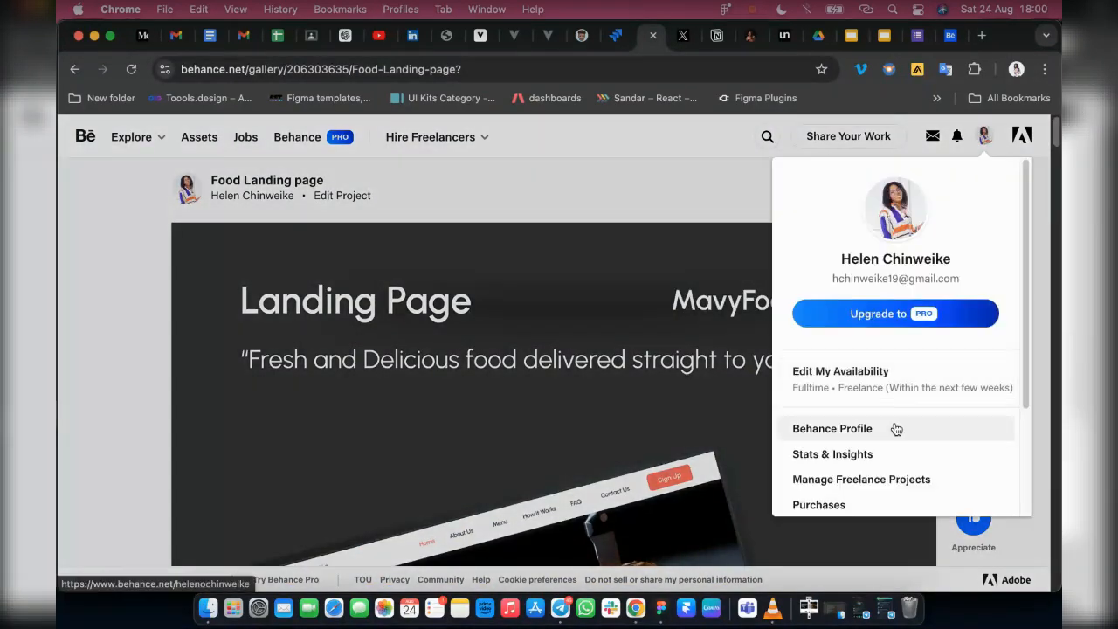
pyautogui.click(895, 429)
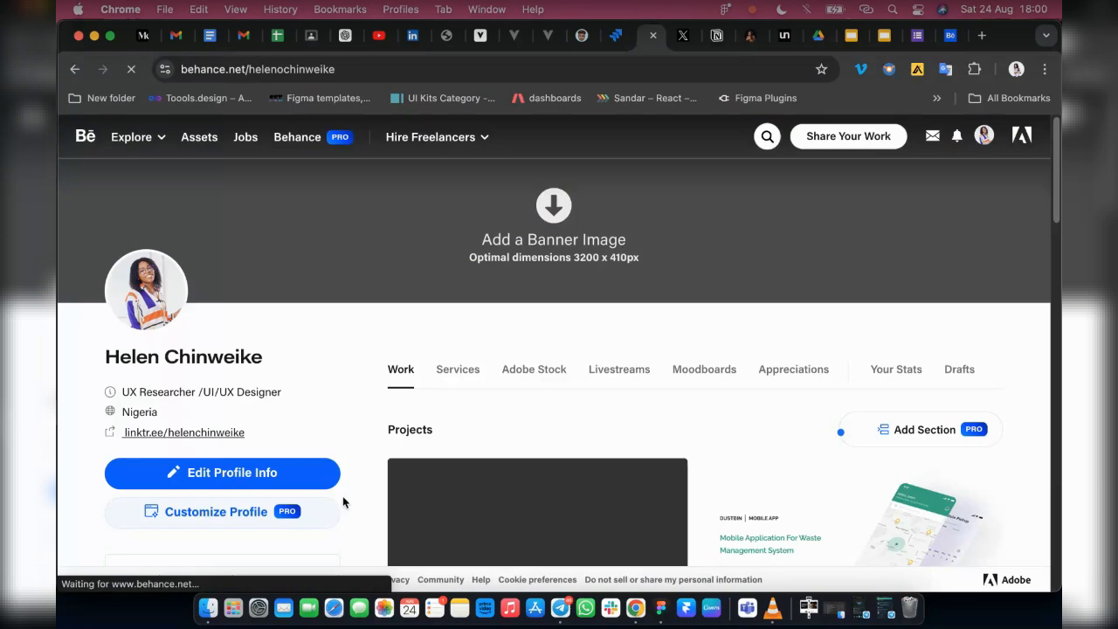
pyautogui.scroll(-3, 599, 445)
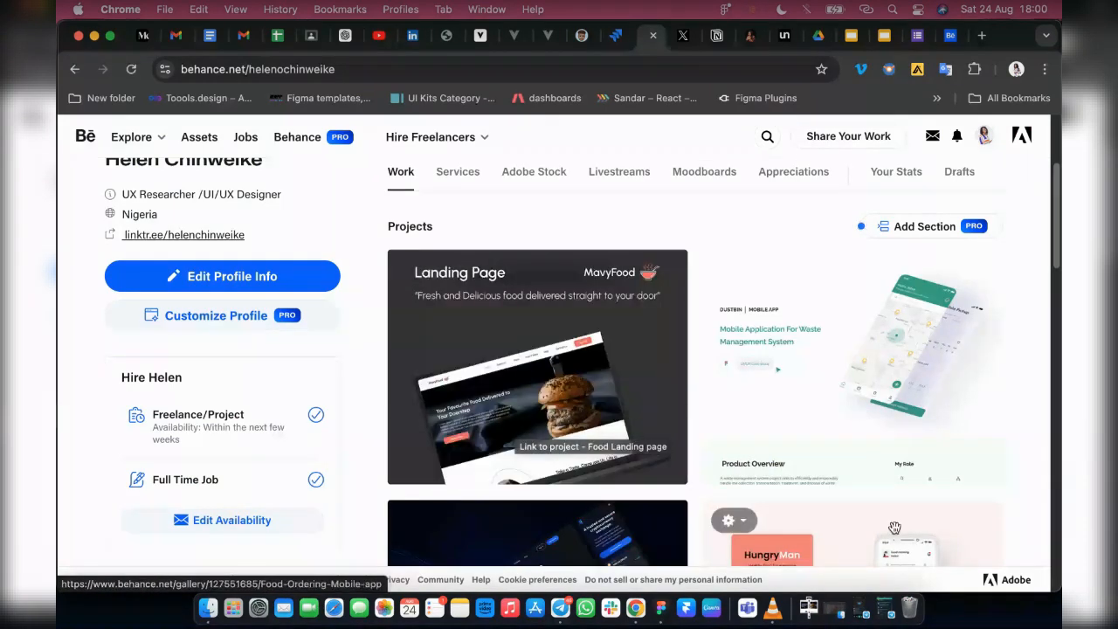
# Open the published Food Landing page project, review it through to the closing section, appreciate it and close it
pyautogui.click(573, 364)
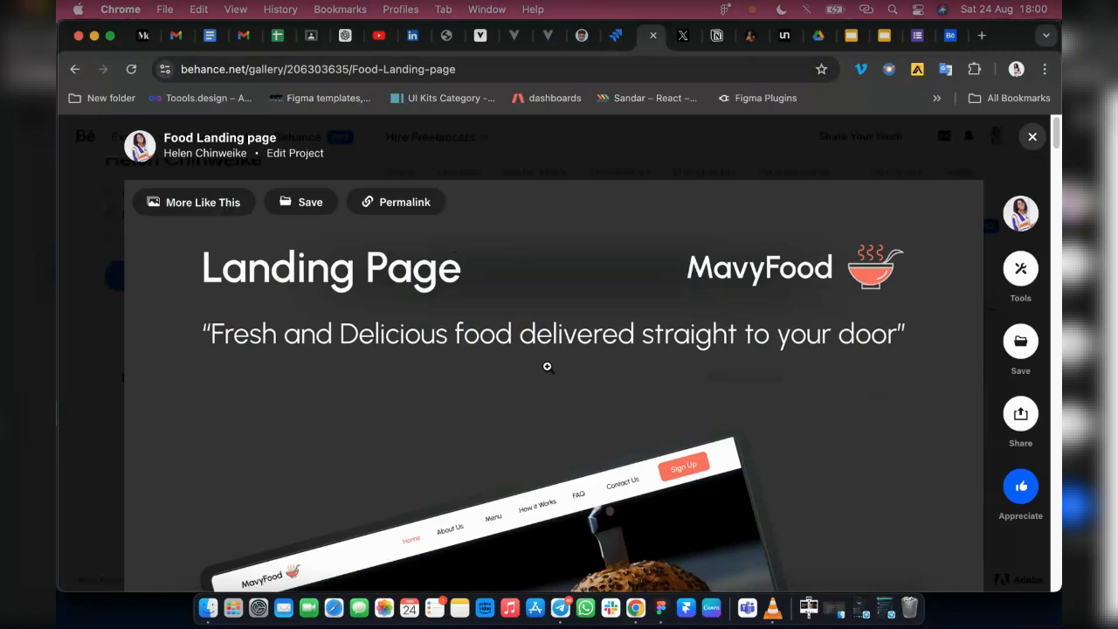
pyautogui.scroll(-5, 611, 397)
pyautogui.scroll(-5, 611, 397)
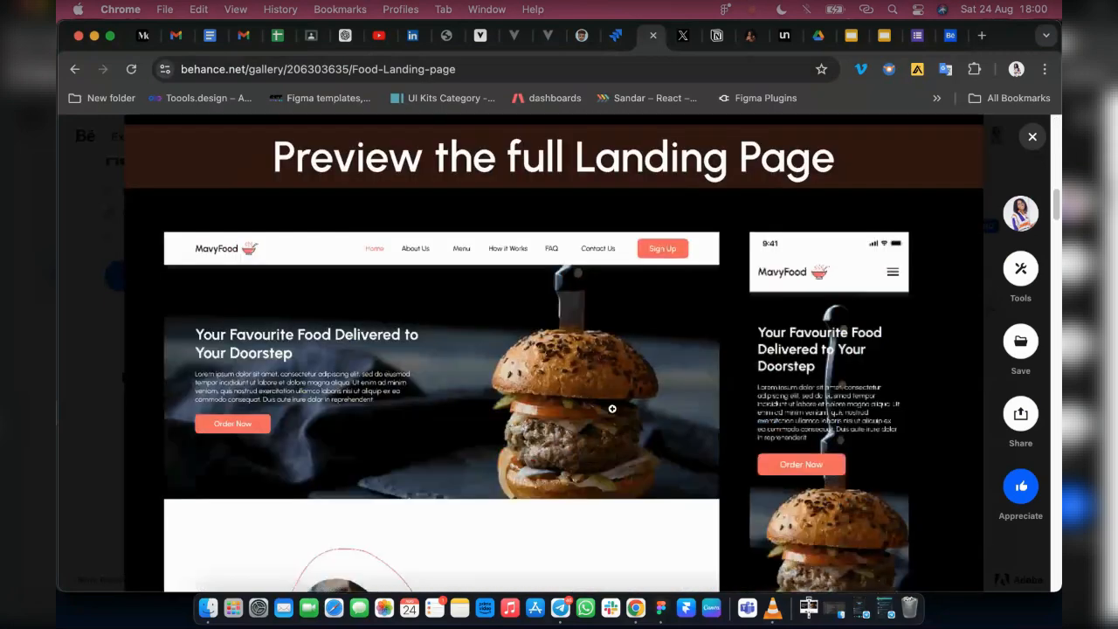
pyautogui.scroll(-12, 612, 409)
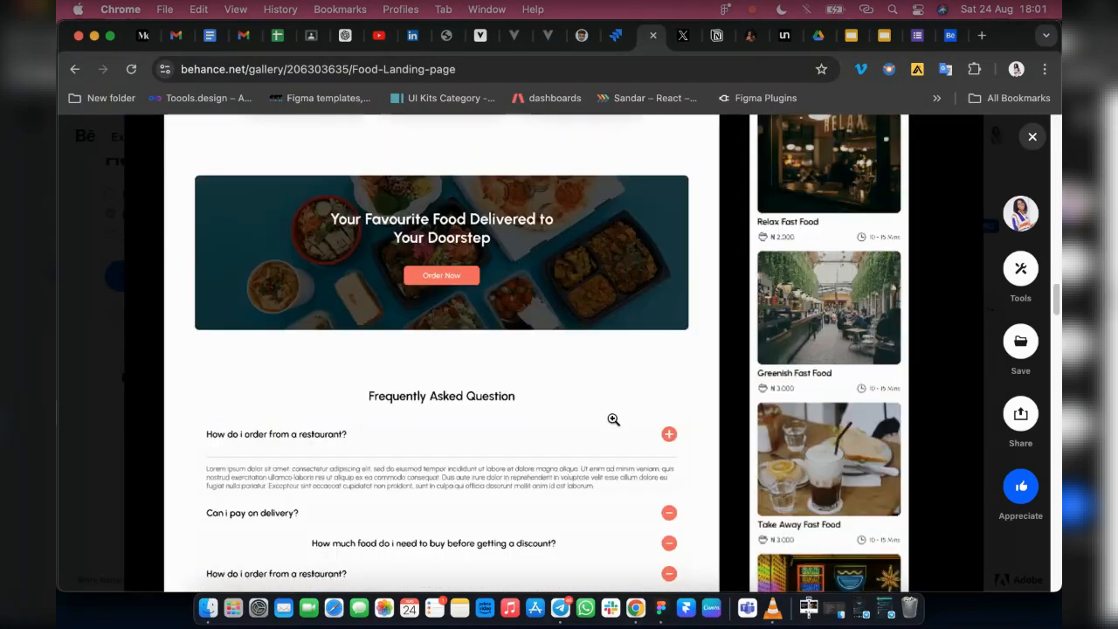
pyautogui.scroll(-9, 613, 419)
pyautogui.scroll(-15, 612, 423)
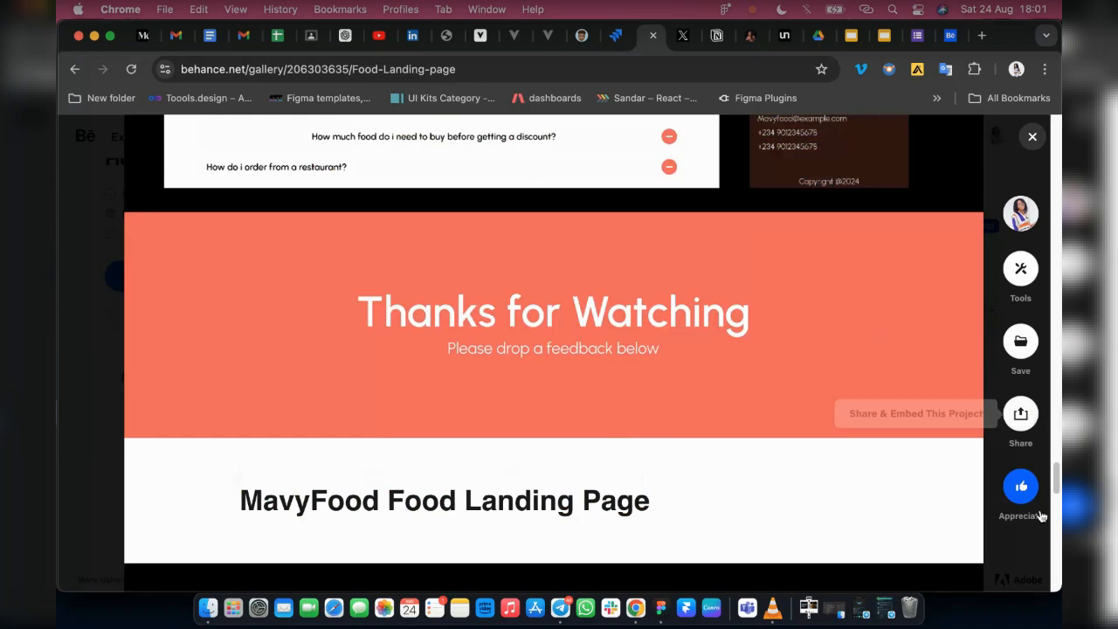
pyautogui.click(1021, 489)
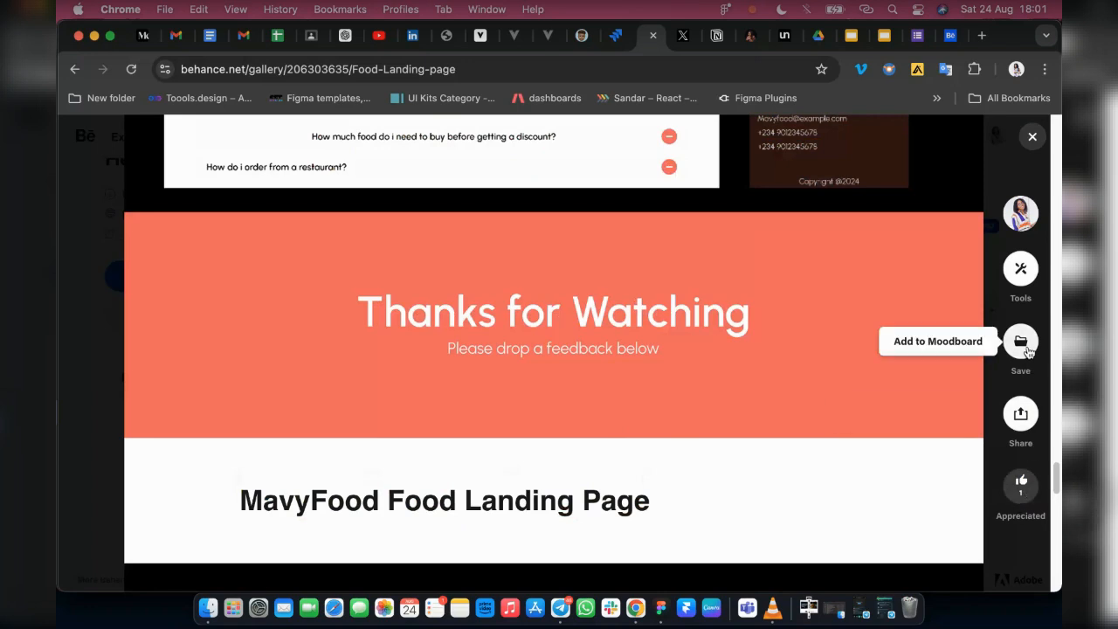
pyautogui.click(1032, 140)
# Delete the Food Landing page project from the Behance profile
pyautogui.click(414, 272)
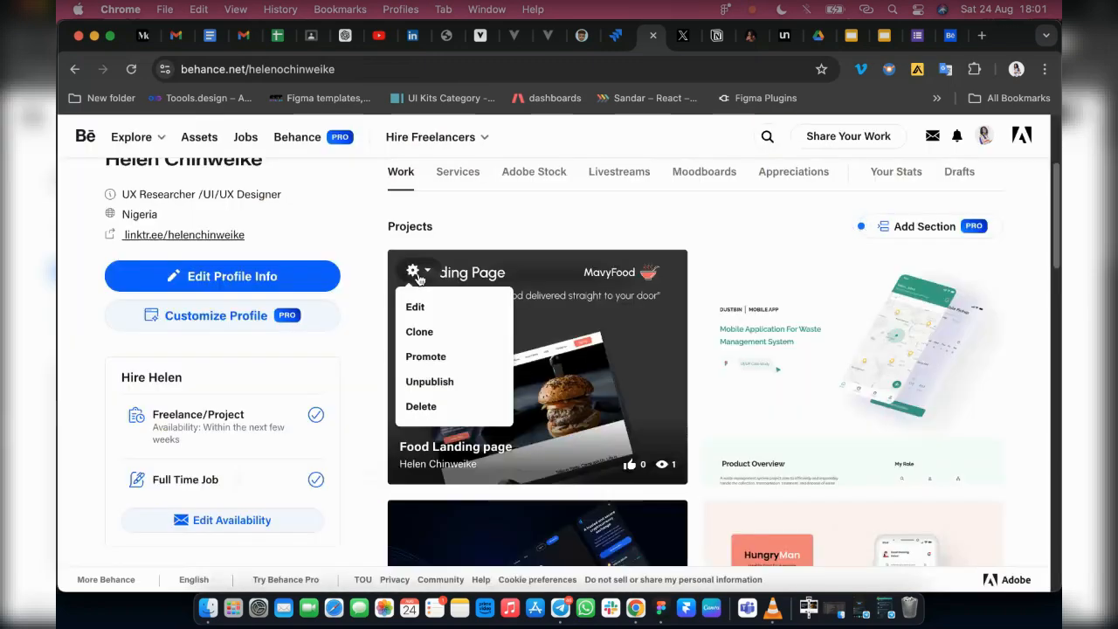
pyautogui.click(437, 405)
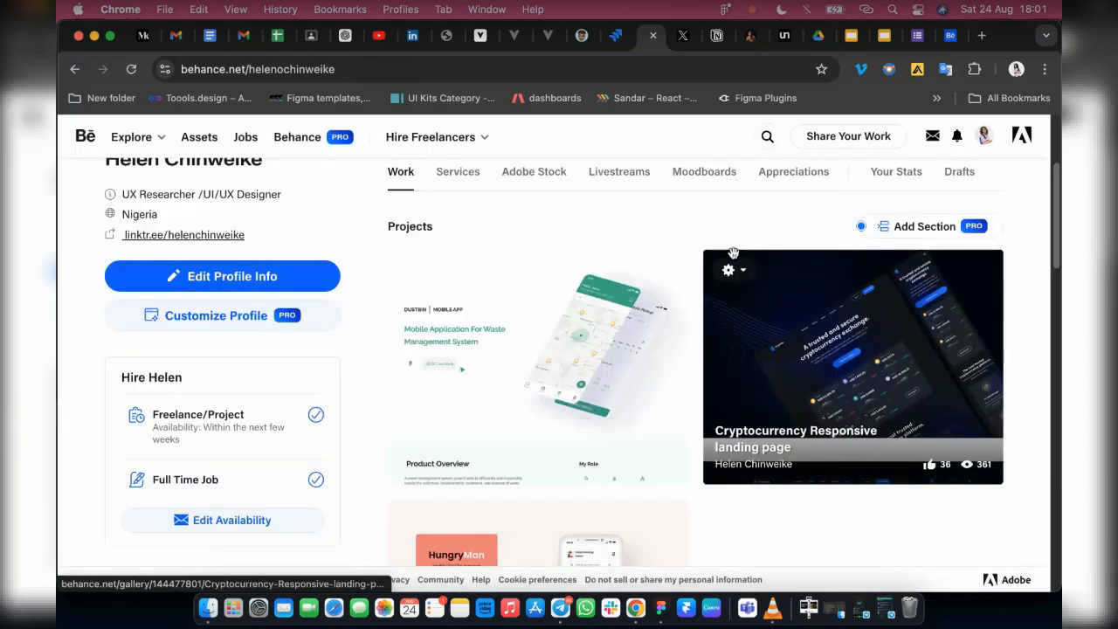
pyautogui.scroll(1, 722, 211)
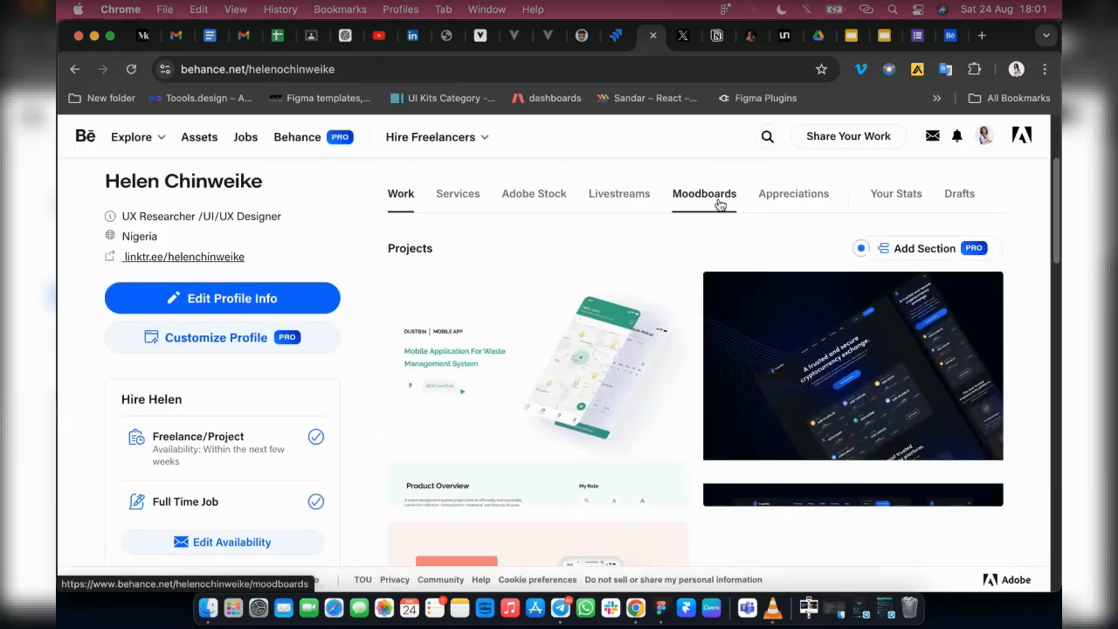
# Open the moodboards of the Behance profile and look through the saved inspiration boards and the profile details beside them
pyautogui.click(720, 202)
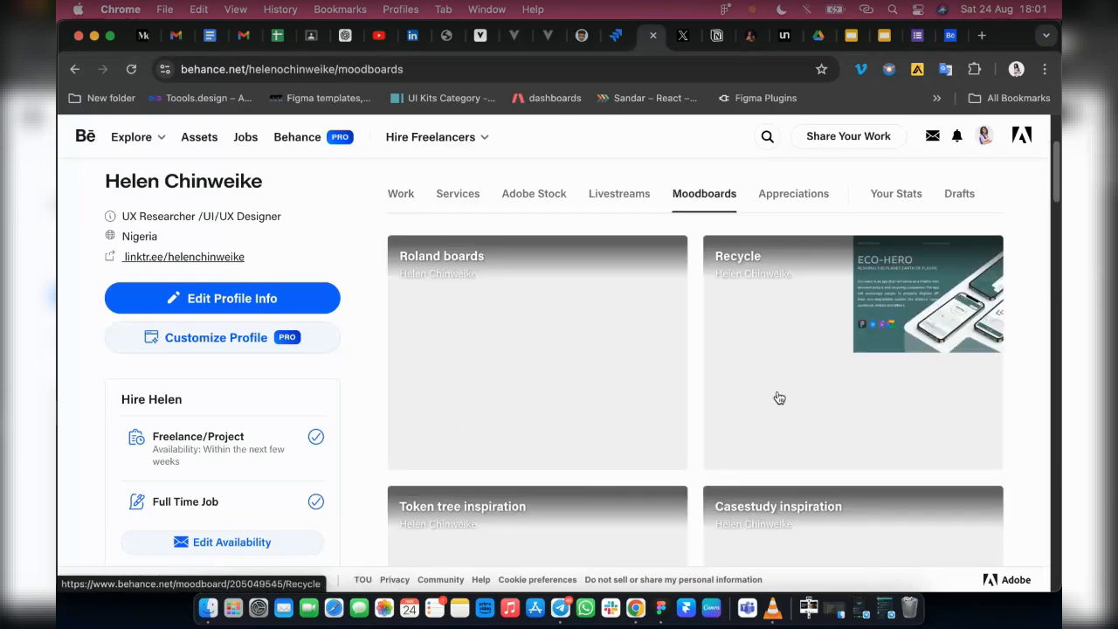
pyautogui.scroll(-2, 762, 465)
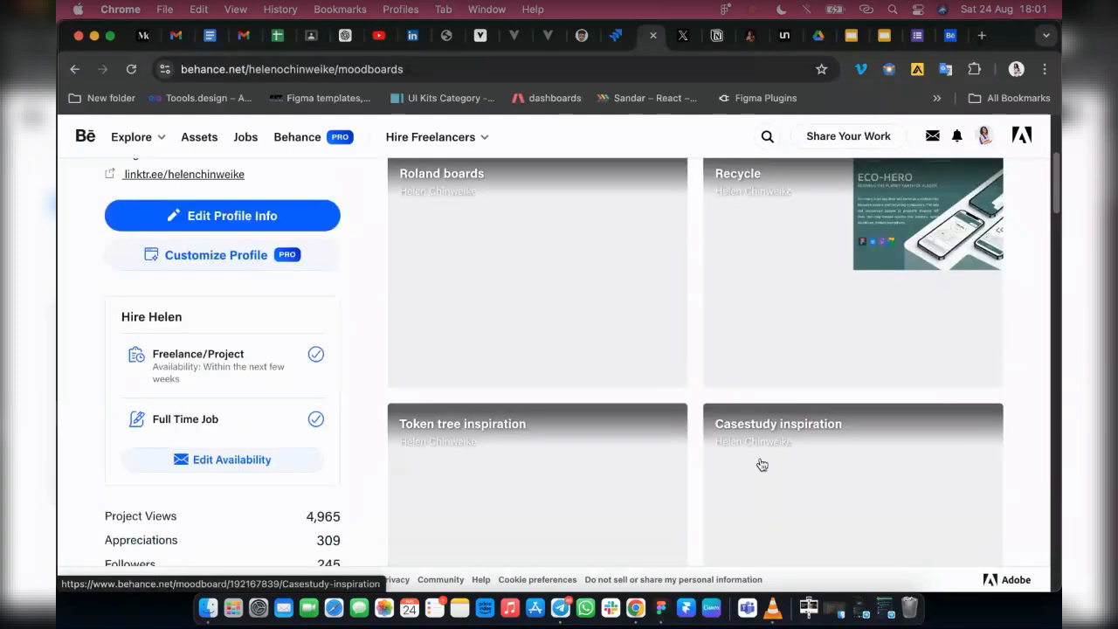
pyautogui.scroll(-5, 616, 454)
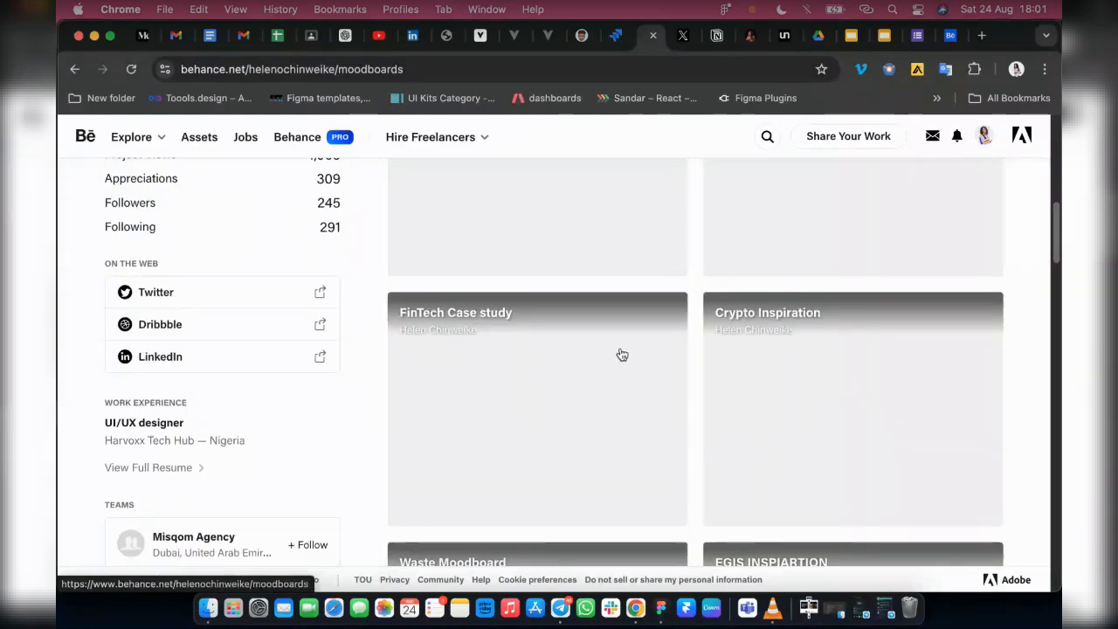
pyautogui.scroll(4, 621, 354)
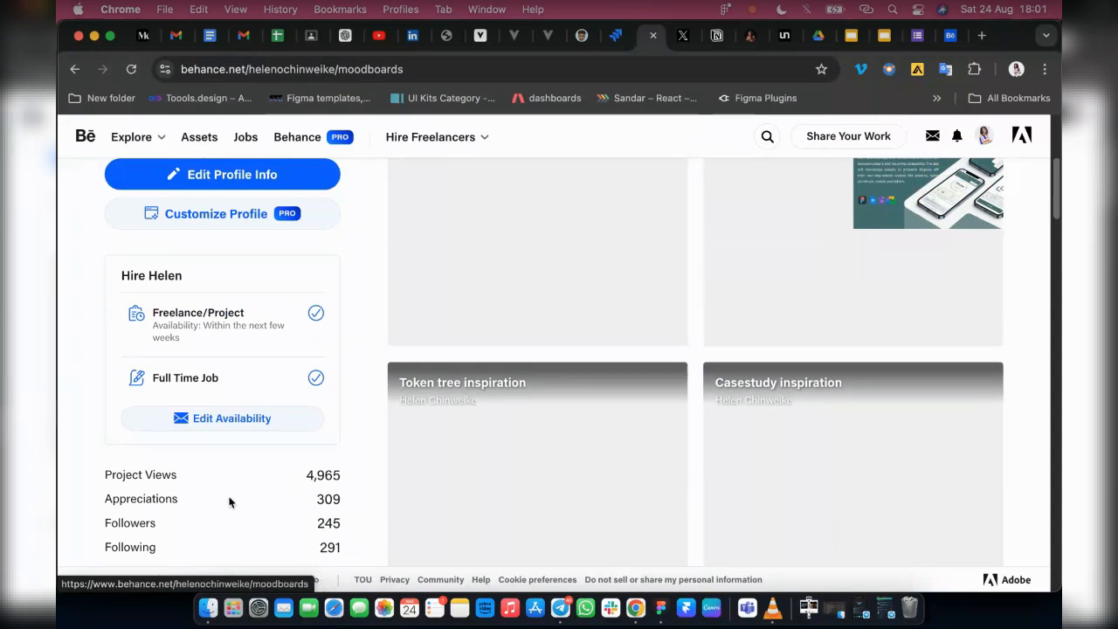
pyautogui.click(932, 136)
pyautogui.click(836, 493)
pyautogui.scroll(3, 731, 484)
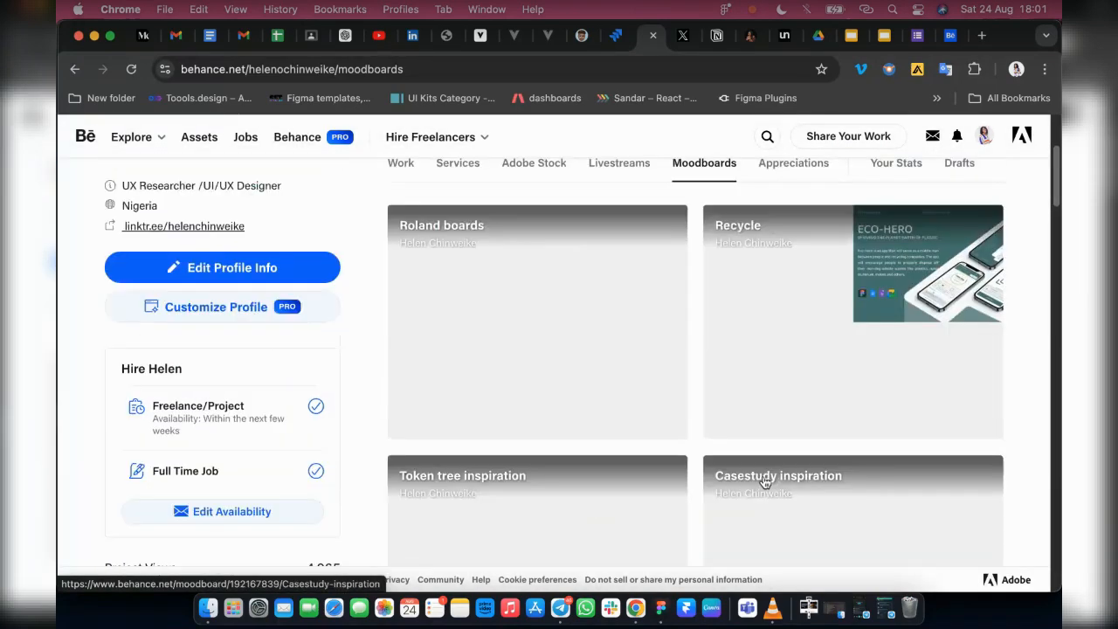
pyautogui.scroll(-3, 813, 460)
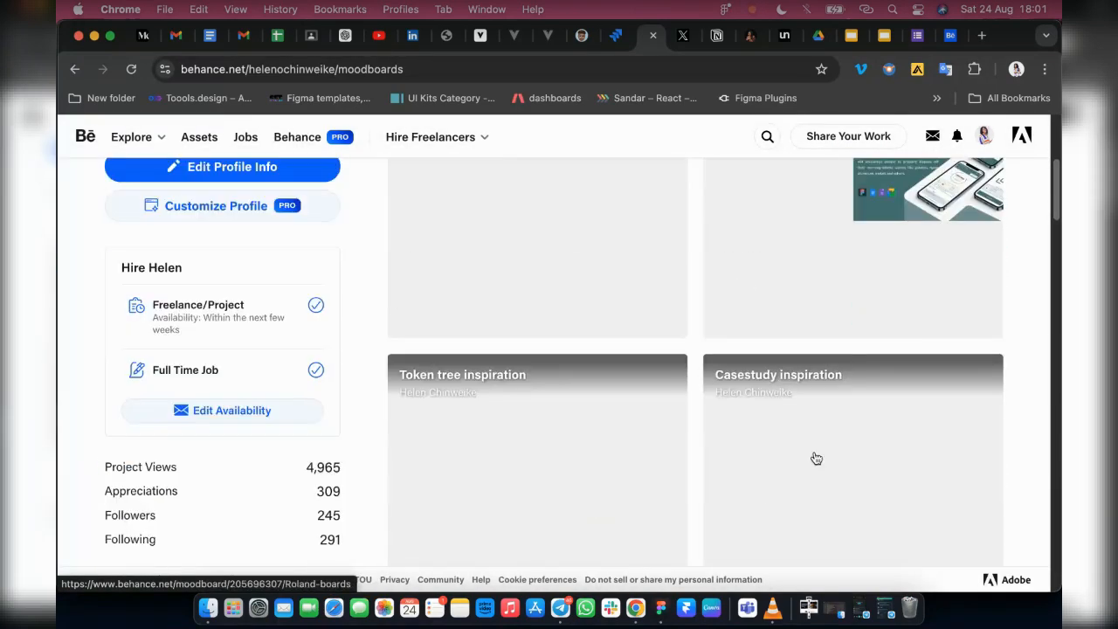
pyautogui.scroll(-5, 718, 470)
pyautogui.scroll(8, 516, 344)
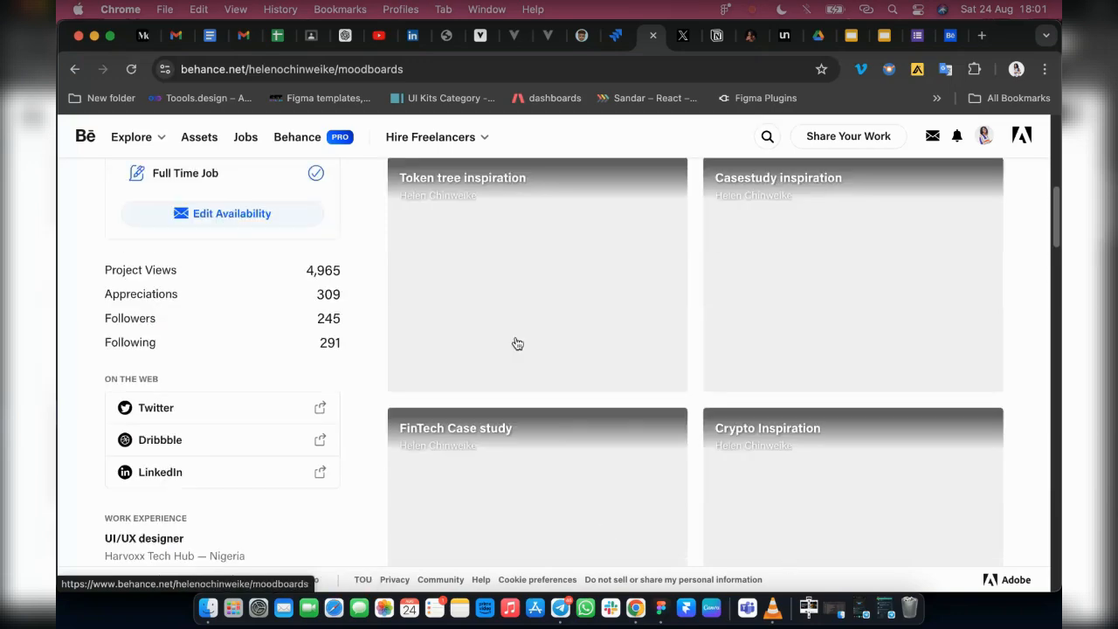
pyautogui.scroll(5, 545, 396)
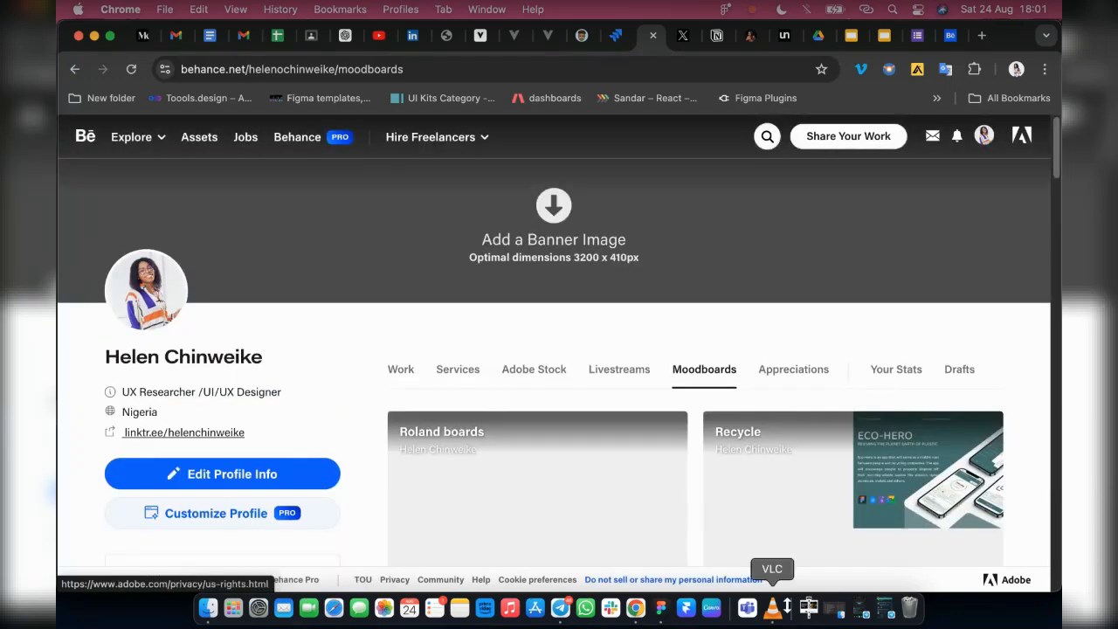
# Switch to Telegram and restore both the General chat window and the Product Design Cohort 2 group call window
pyautogui.click(884, 609)
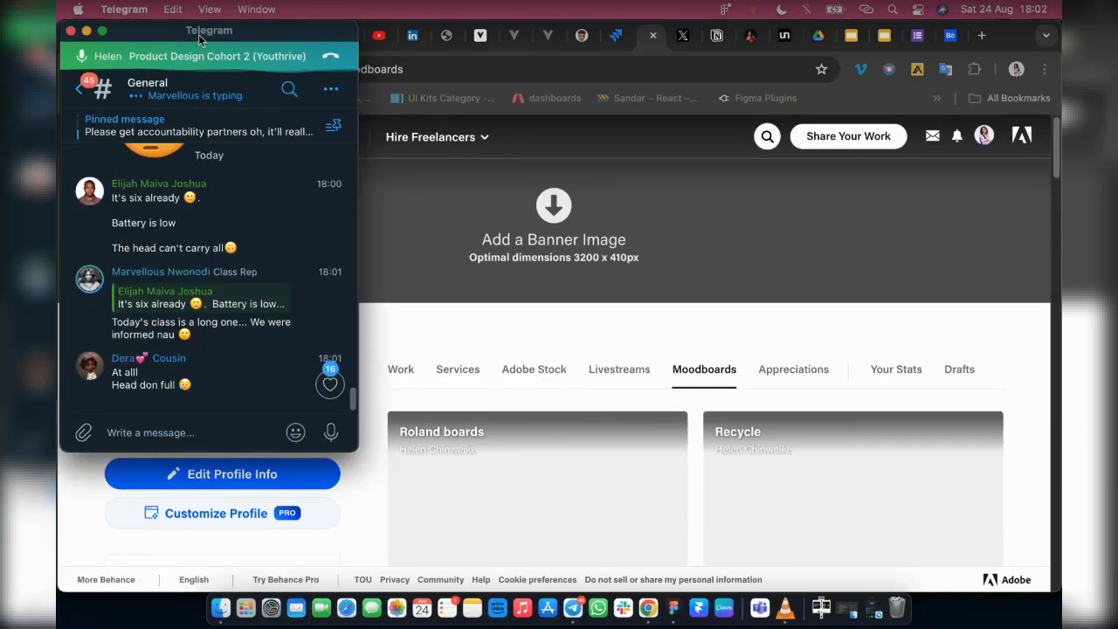
pyautogui.click(871, 609)
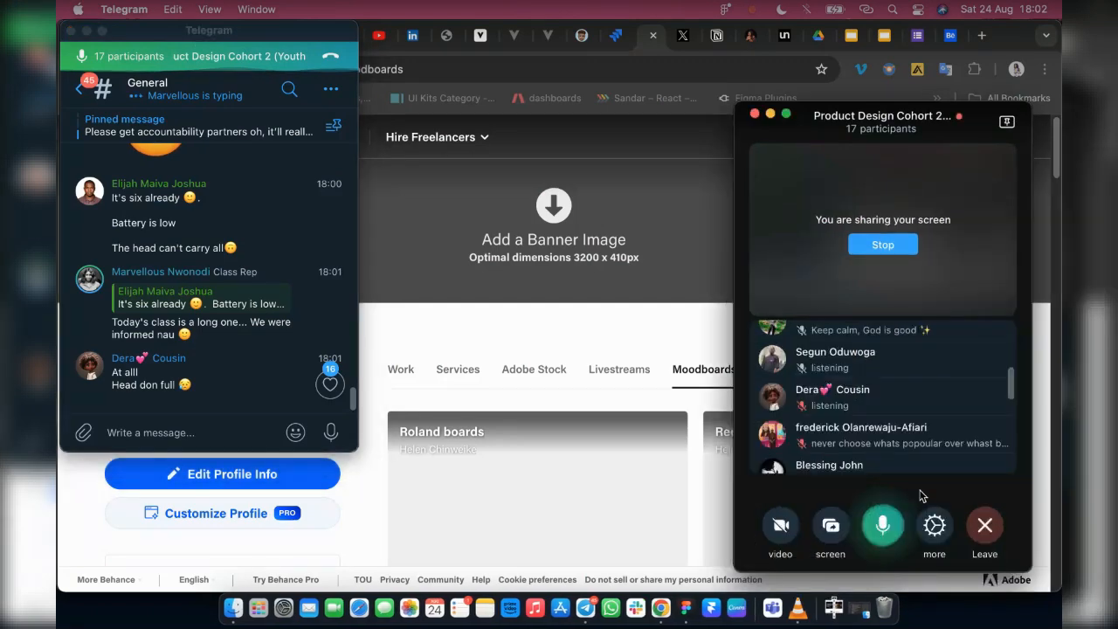